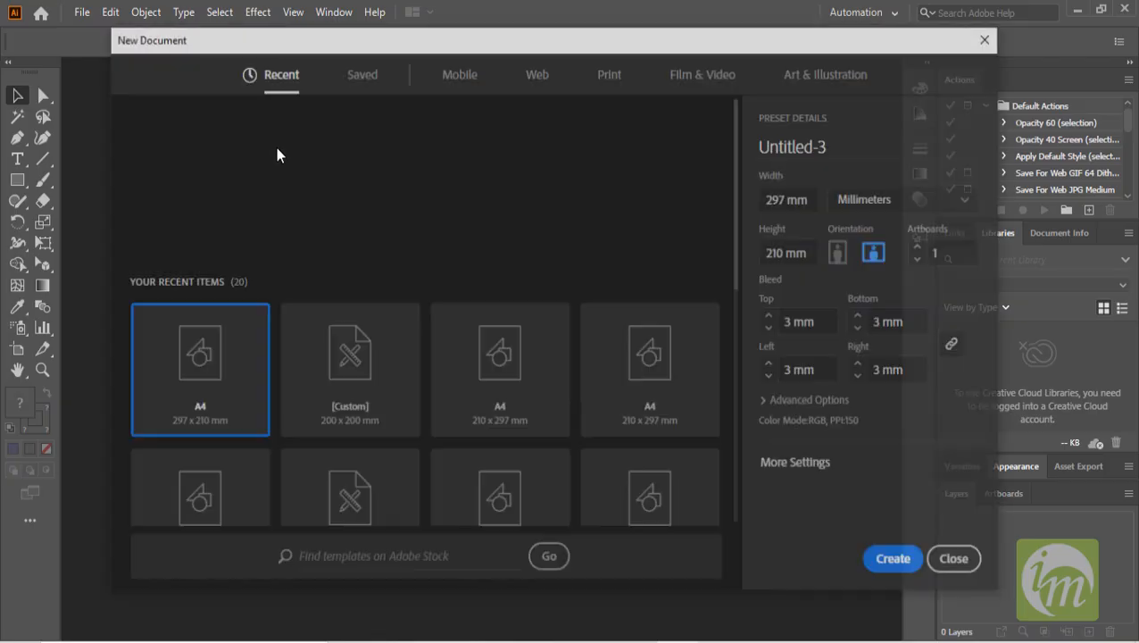
# - Create a 297 × 210 mm landscape document and place landscape-vector-illustration-background_1948-84 in its upper-left area
pyautogui.click(893, 566)
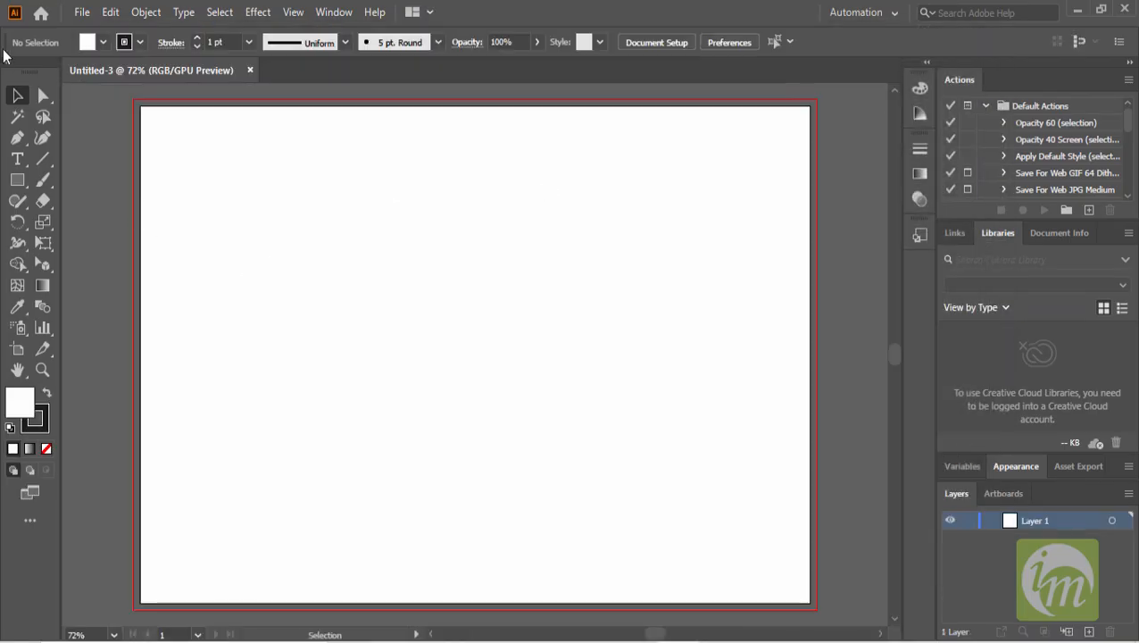
pyautogui.click(80, 12)
pyautogui.click(185, 301)
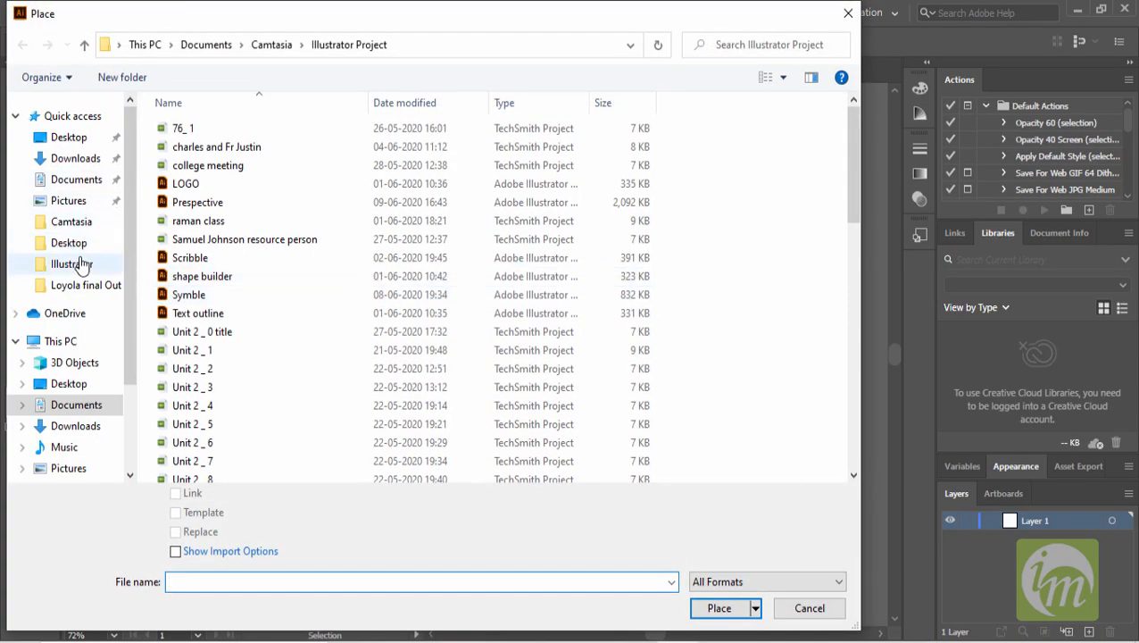
pyautogui.click(80, 264)
pyautogui.scroll(-2, 542, 204)
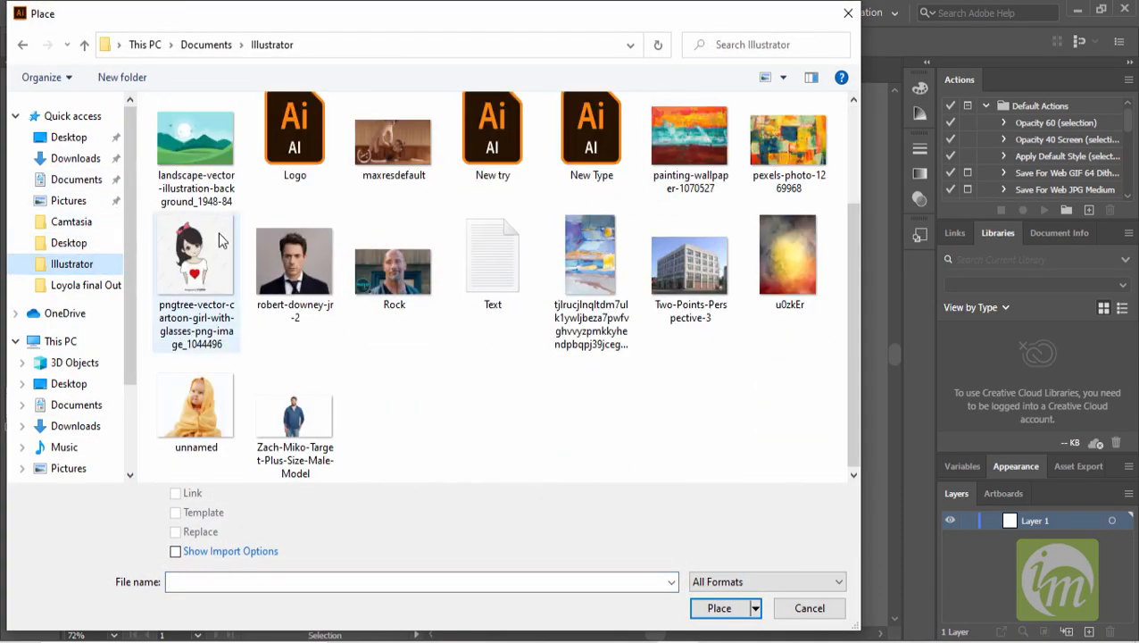
pyautogui.click(195, 147)
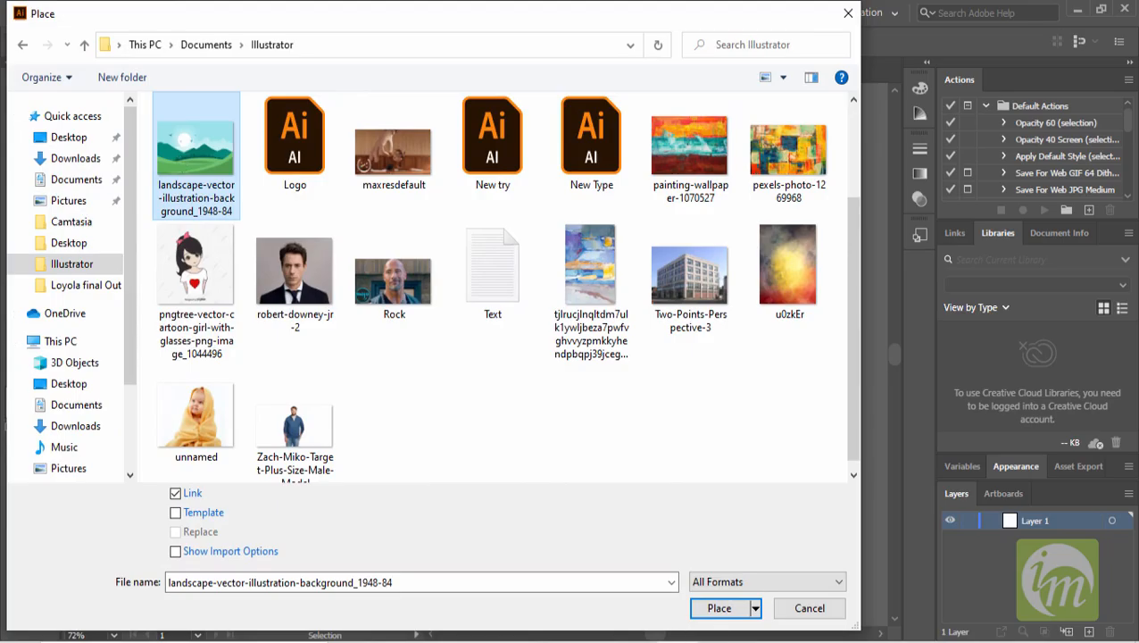
pyautogui.click(725, 614)
pyautogui.moveTo(240, 186); pyautogui.dragTo(678, 380)
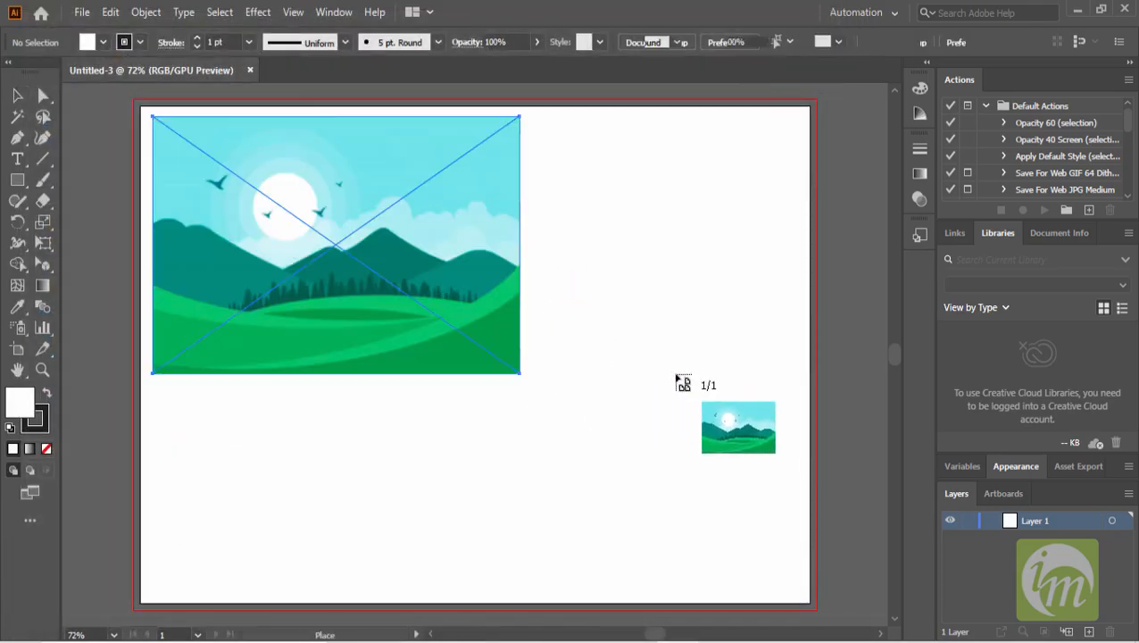
pyautogui.click(575, 297)
pyautogui.scroll(1, 418, 308)
pyautogui.press('space')
pyautogui.moveTo(430, 317); pyautogui.dragTo(480, 308)
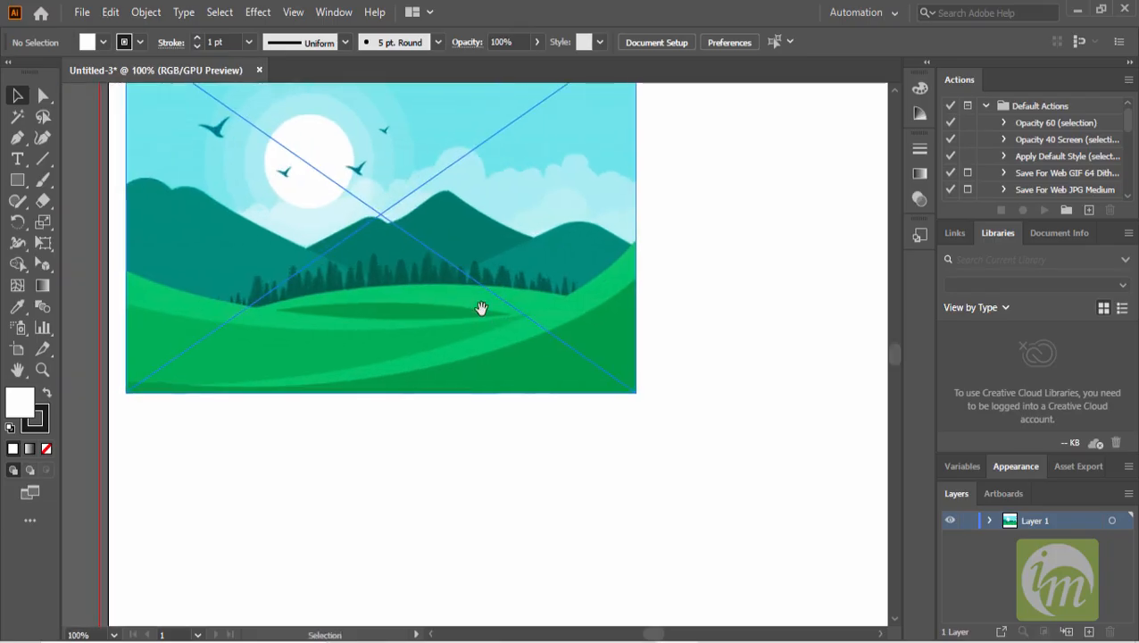
pyautogui.scroll(-1, 536, 348)
pyautogui.moveTo(537, 348); pyautogui.dragTo(477, 308)
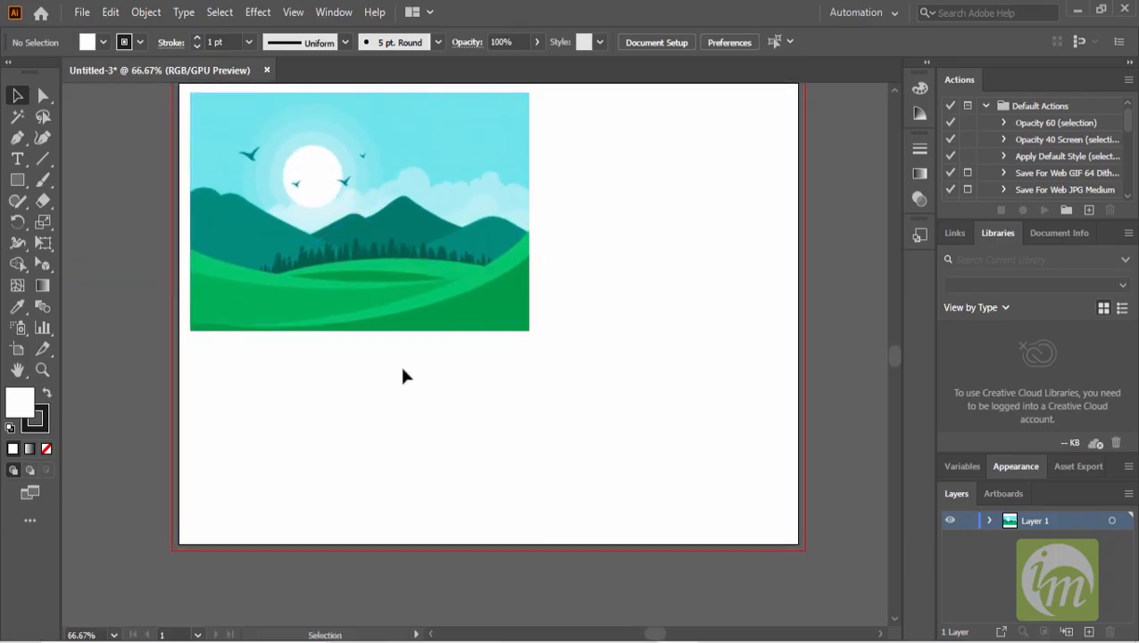
pyautogui.scroll(1, 350, 317)
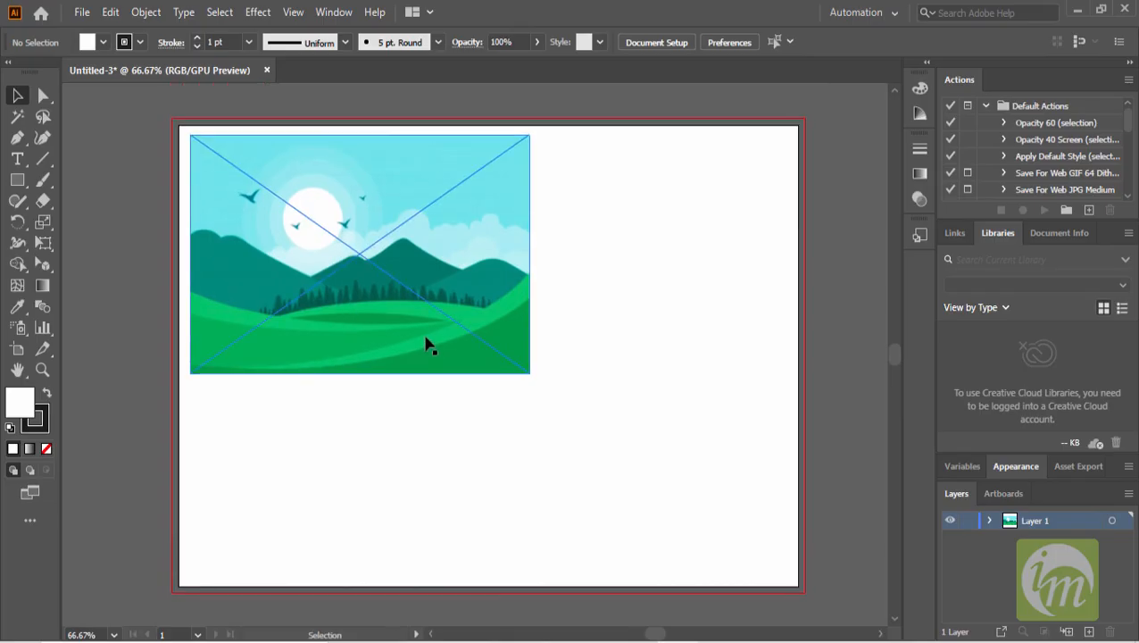
pyautogui.scroll(-1, 447, 358)
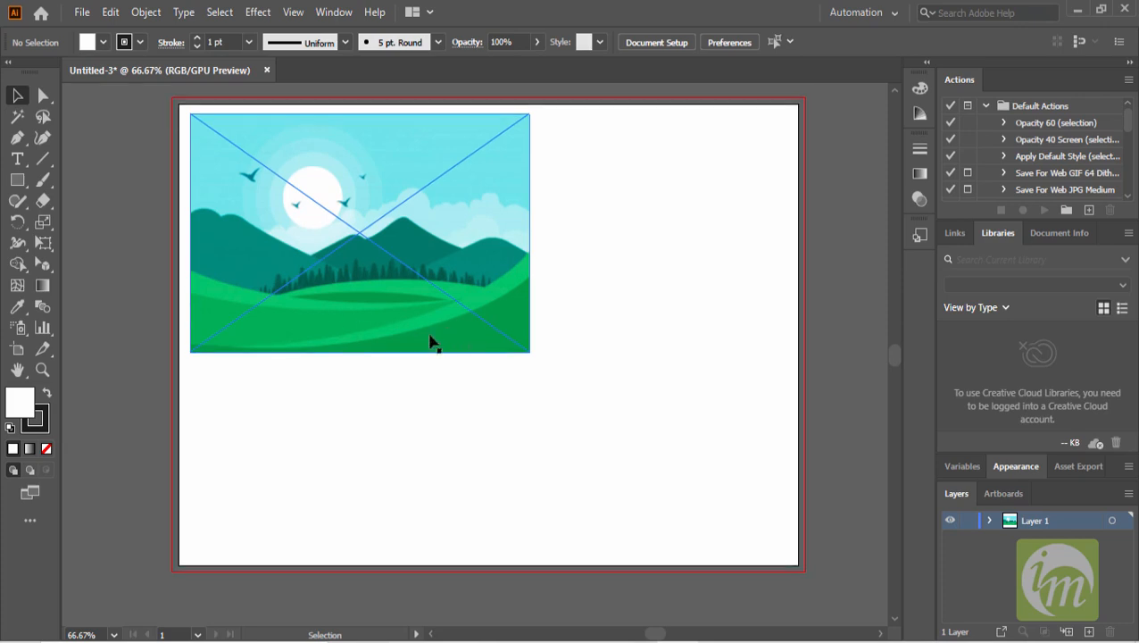
# - Lock Layer 1 with the image and add a new layer above it for drawing
pyautogui.click(17, 138)
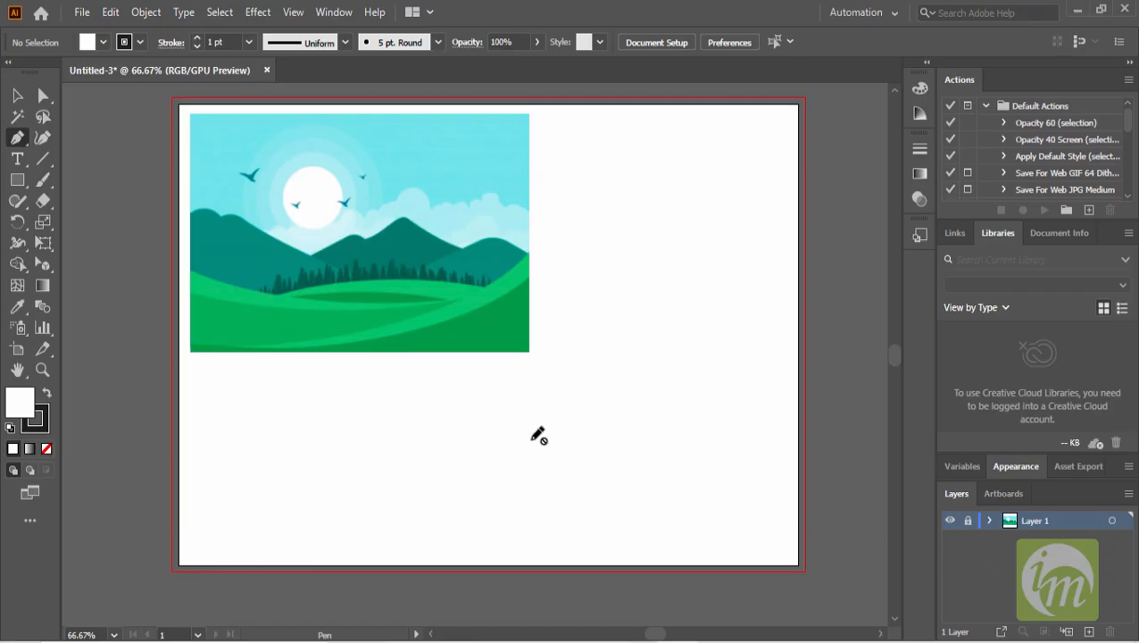
pyautogui.click(966, 522)
pyautogui.click(1088, 631)
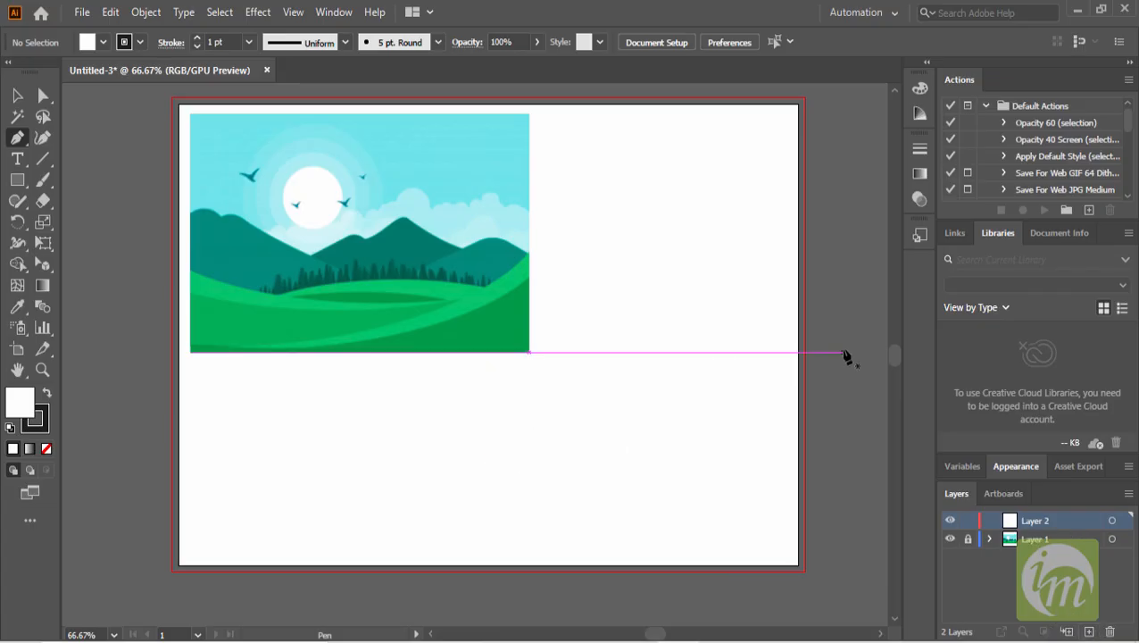
# - Draw a closed curved shape with the Pen tool along the artboard's bottom edge, sweeping up to the right edge
pyautogui.click(178, 550)
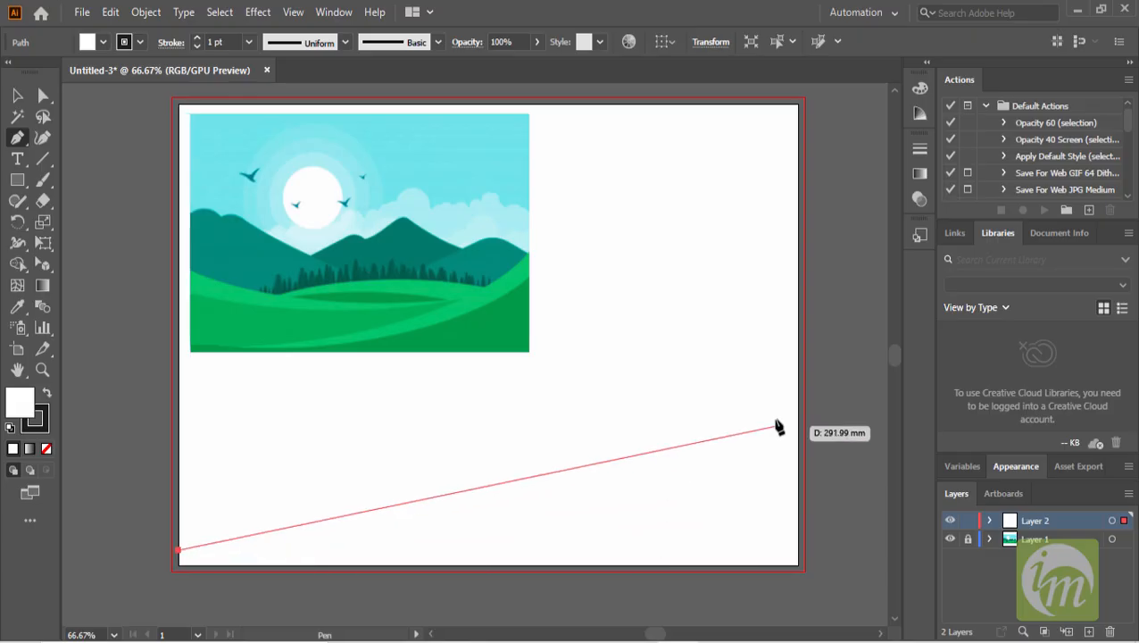
pyautogui.moveTo(797, 415); pyautogui.dragTo(880, 239)
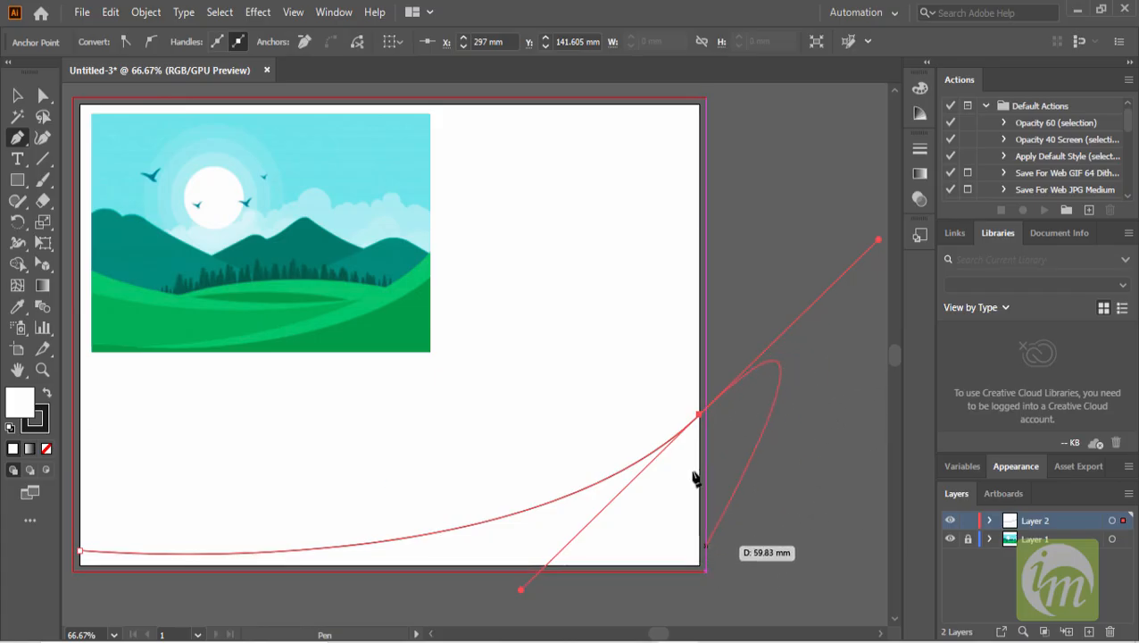
pyautogui.click(702, 417)
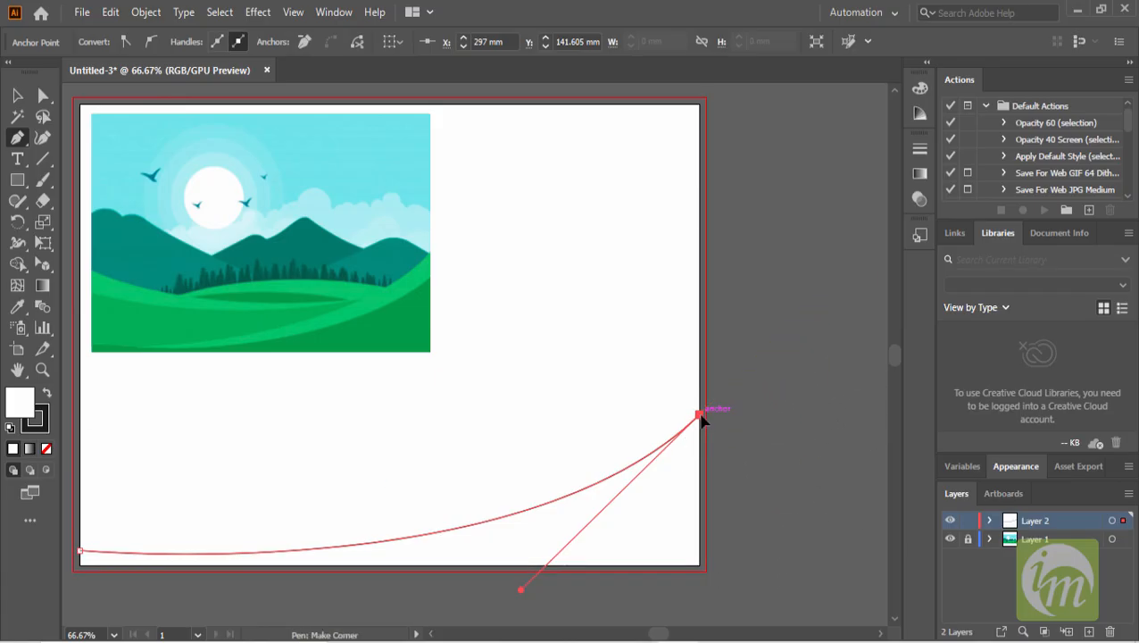
pyautogui.click(700, 566)
pyautogui.moveTo(582, 585); pyautogui.dragTo(728, 498)
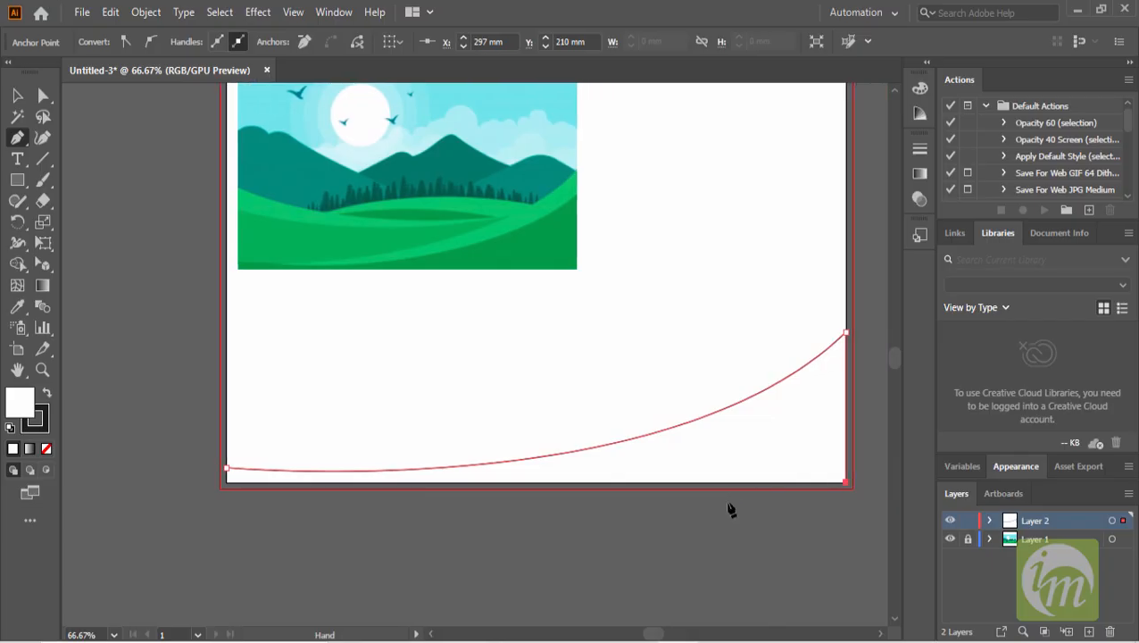
pyautogui.click(227, 471)
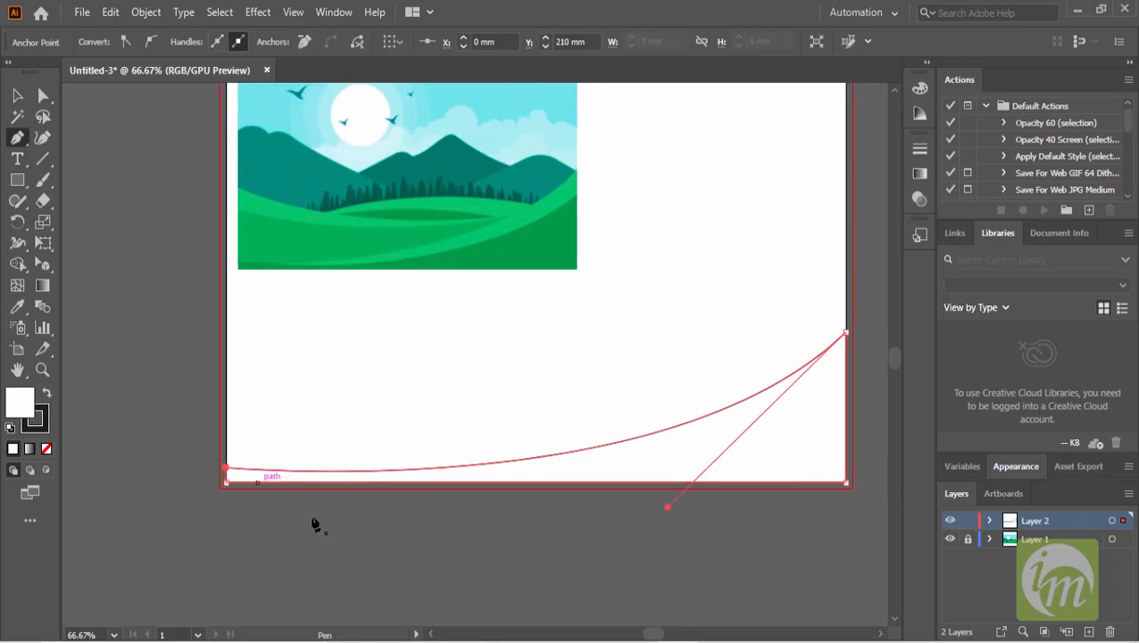
pyautogui.moveTo(530, 532); pyautogui.dragTo(497, 576)
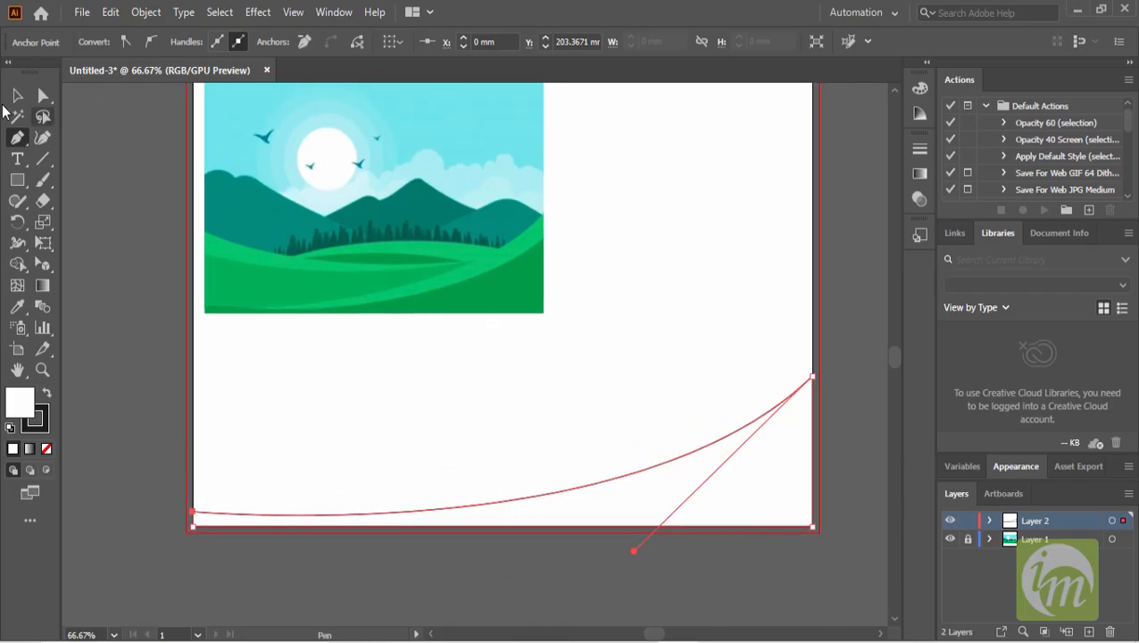
pyautogui.click(17, 95)
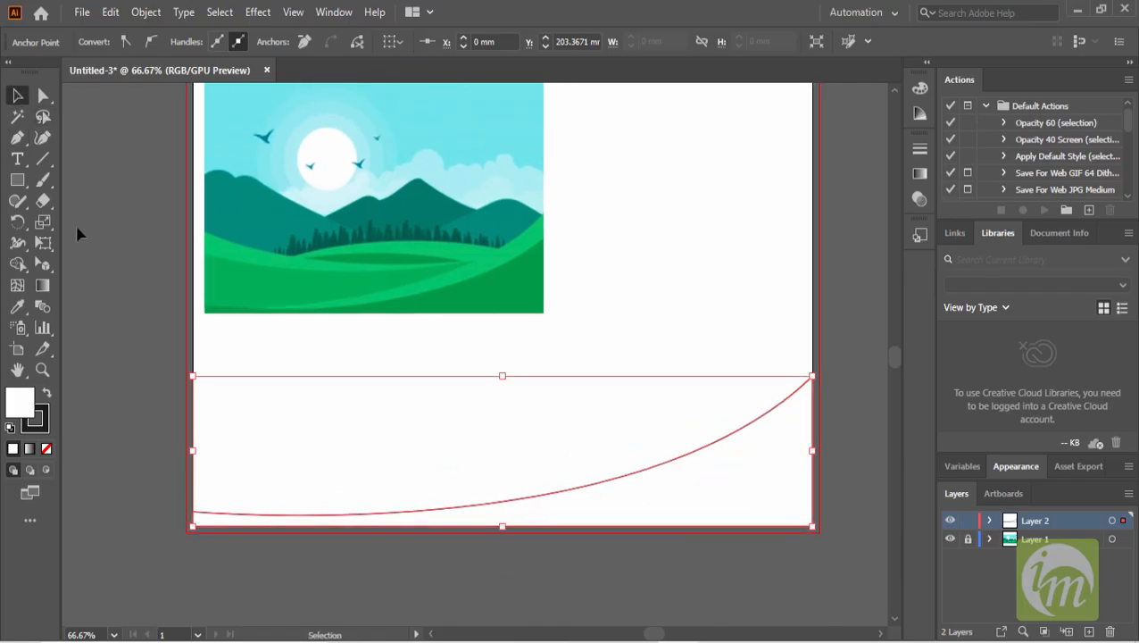
# - Fill the curved shape with the green sampled from the landscape image
pyautogui.doubleClick(24, 406)
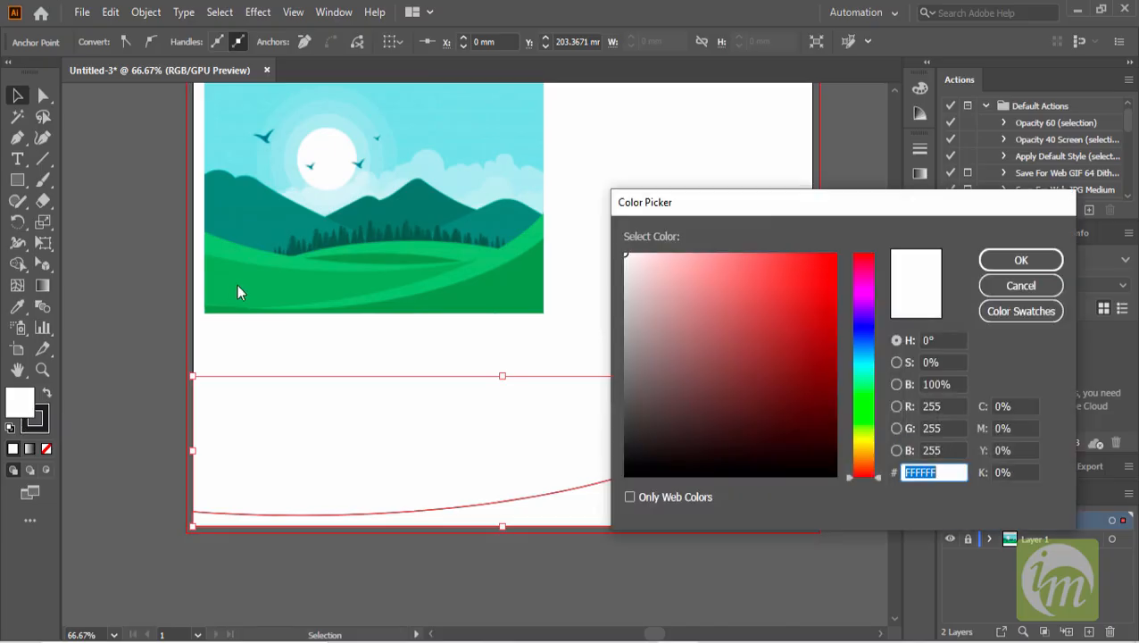
pyautogui.press('Return')
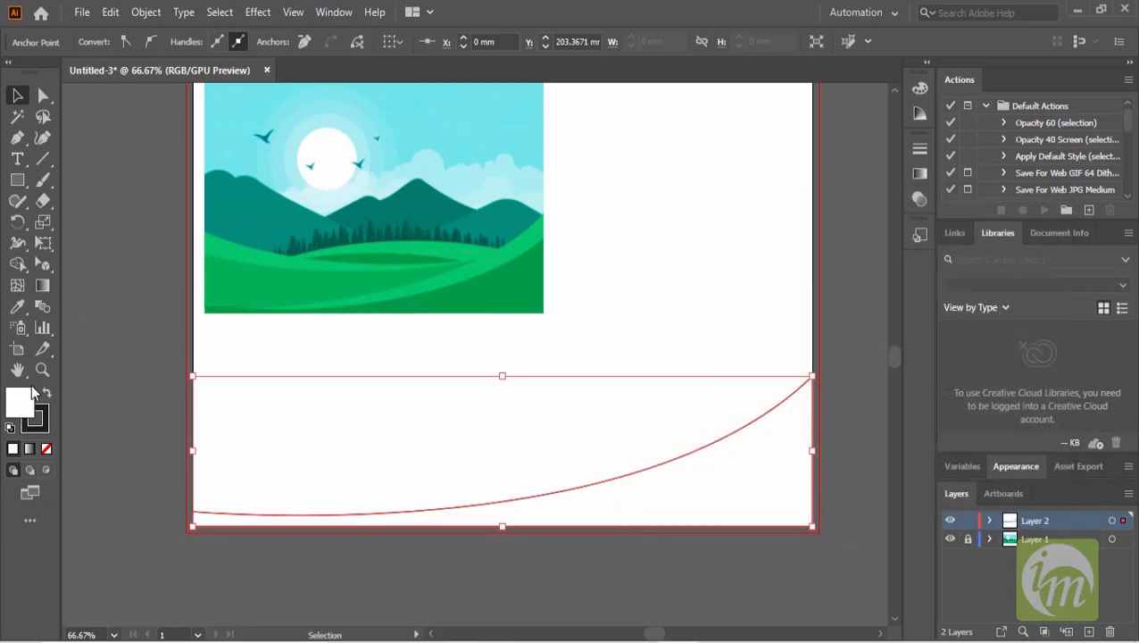
pyautogui.click(17, 306)
pyautogui.click(292, 286)
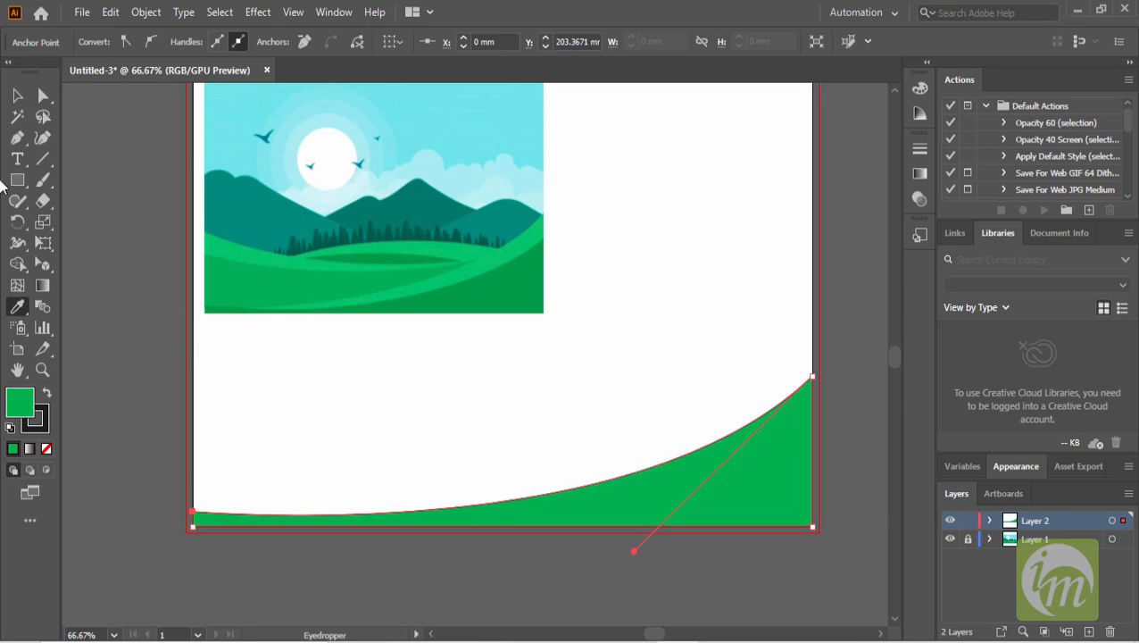
# - Duplicate the green curved shape, offsetting the copy slightly upward
pyautogui.click(18, 99)
pyautogui.click(859, 467)
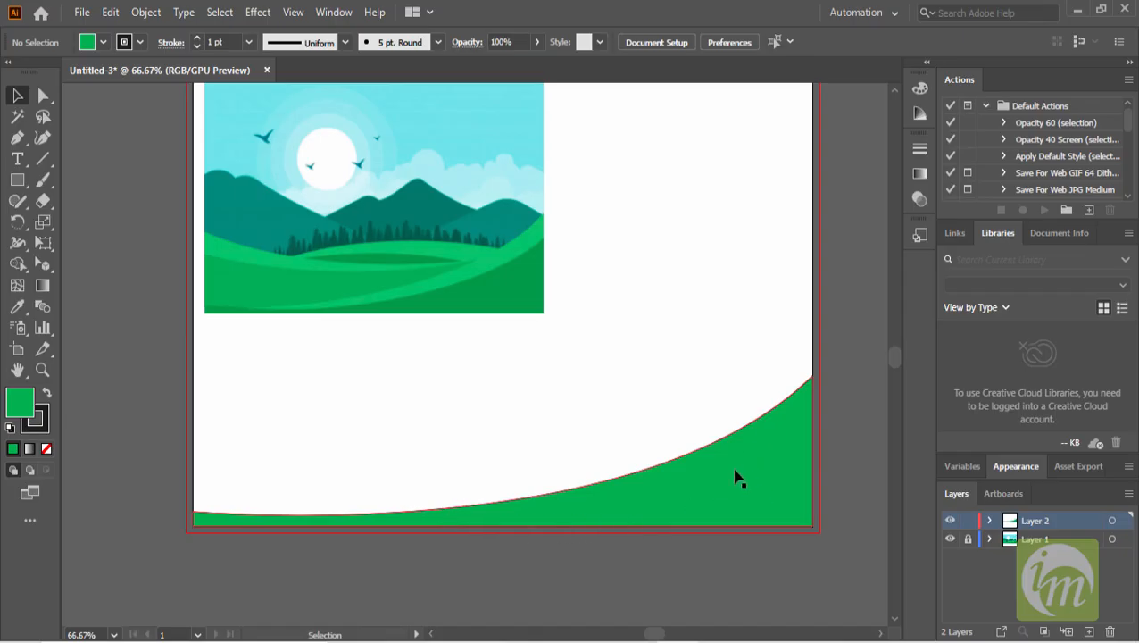
pyautogui.moveTo(734, 474)
pyautogui.mouseDown()
pyautogui.moveTo(731, 458)
pyautogui.moveTo(732, 470)
pyautogui.mouseUp()
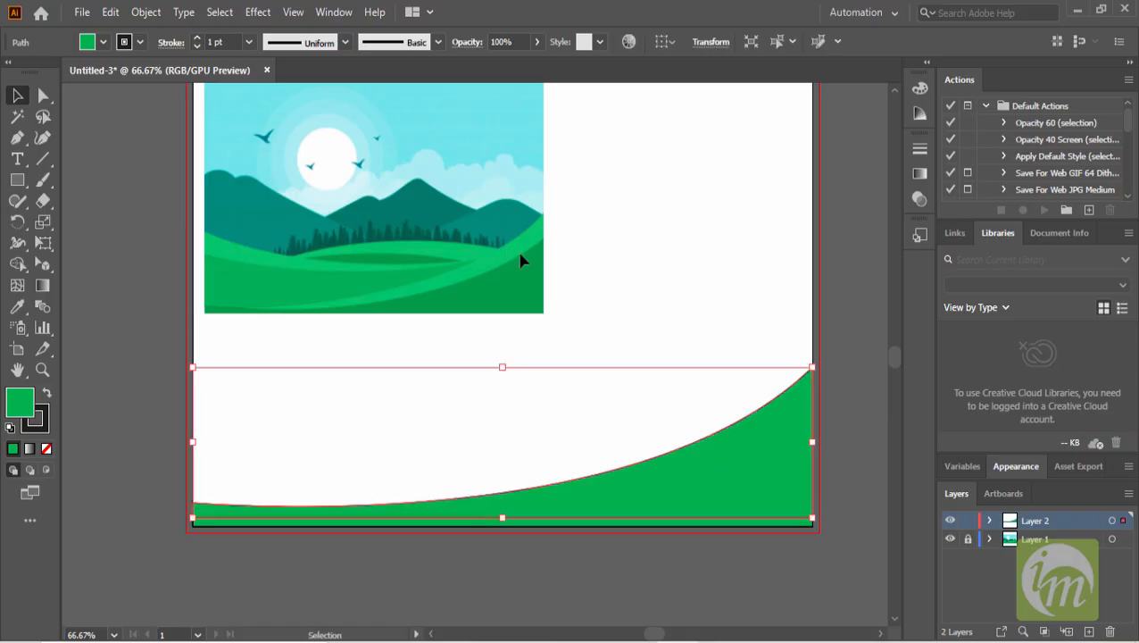
# - Expand Layer 2 and move the upper path copy below the original in the stacking order
pyautogui.click(989, 521)
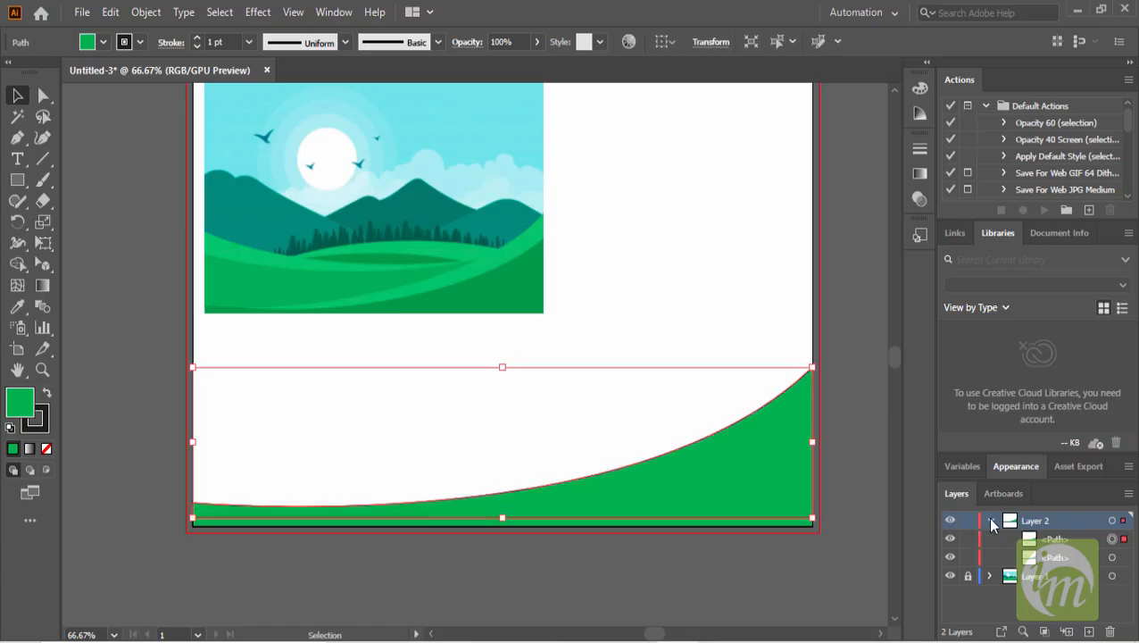
pyautogui.click(1085, 545)
pyautogui.moveTo(1079, 542); pyautogui.dragTo(1075, 571)
pyautogui.moveTo(963, 491); pyautogui.dragTo(841, 101)
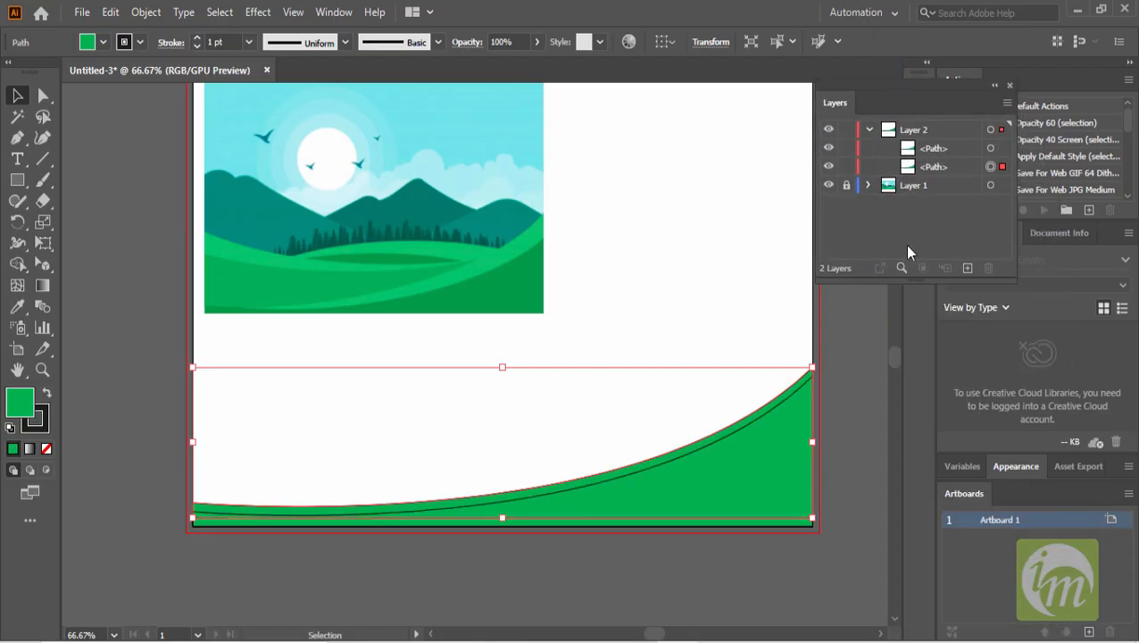
# - Rename the two paths in Layer 2 as outer green and Inner green
pyautogui.doubleClick(935, 147)
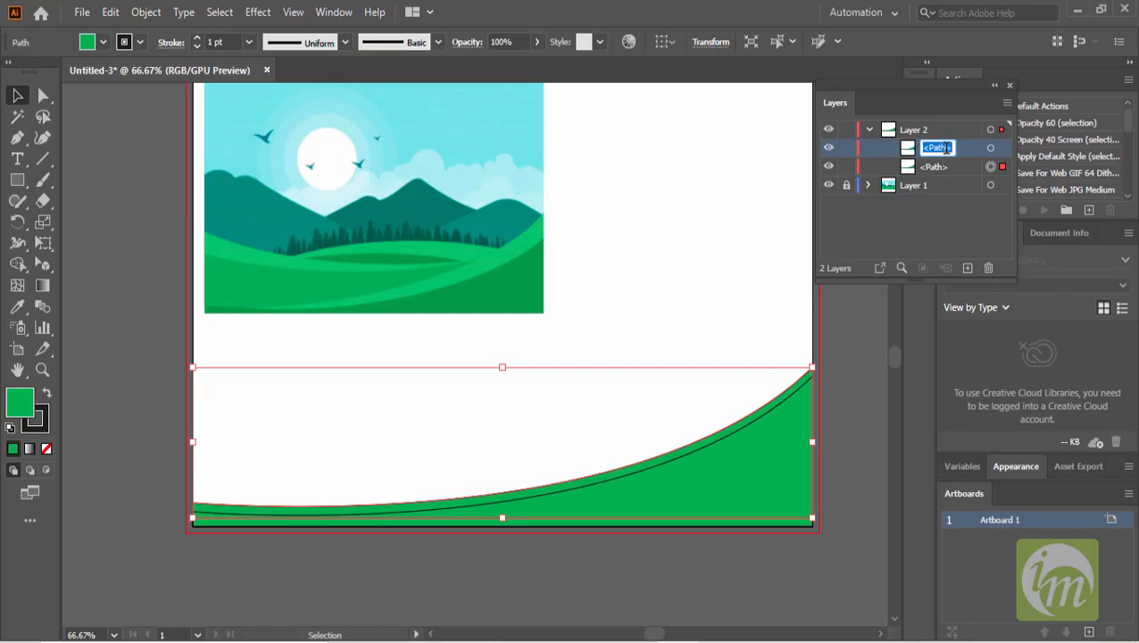
pyautogui.write('c')
pyautogui.press('Return')
pyautogui.doubleClick(935, 167)
pyautogui.write('i')
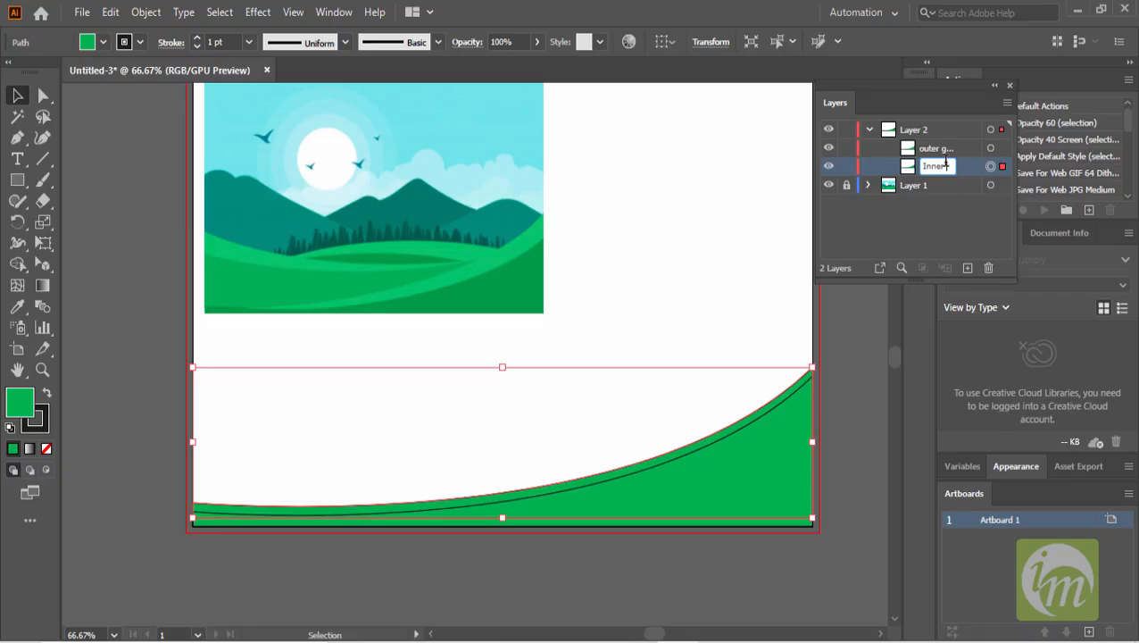
pyautogui.write('nner green')
pyautogui.press('Return')
# - Remove the stroke from both the Inner green and outer green paths
pyautogui.click(140, 42)
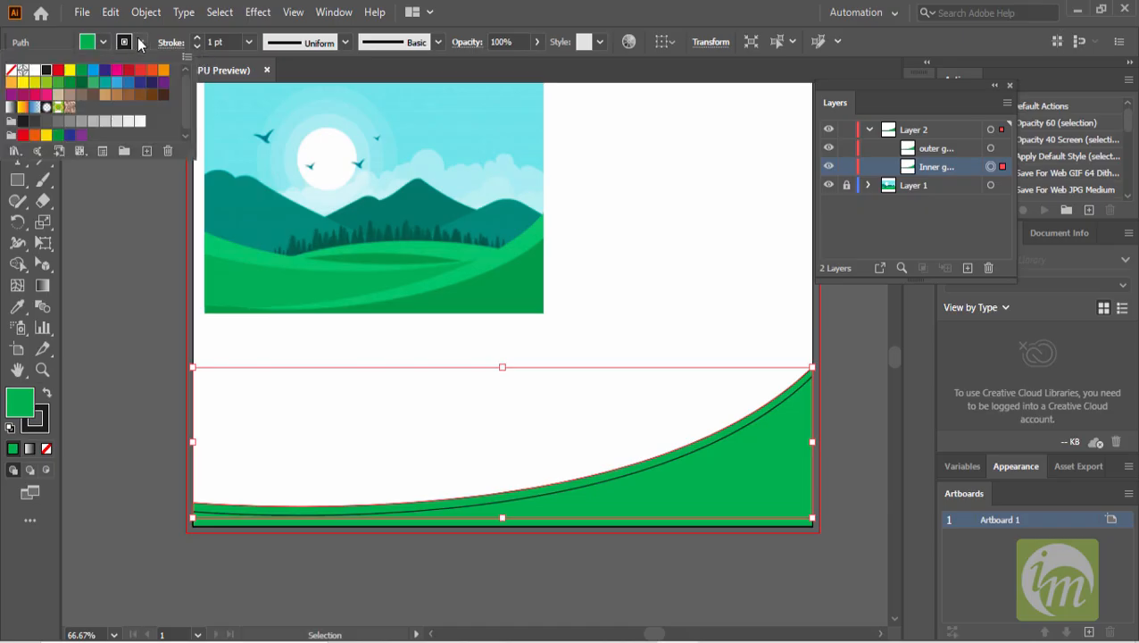
pyautogui.click(11, 70)
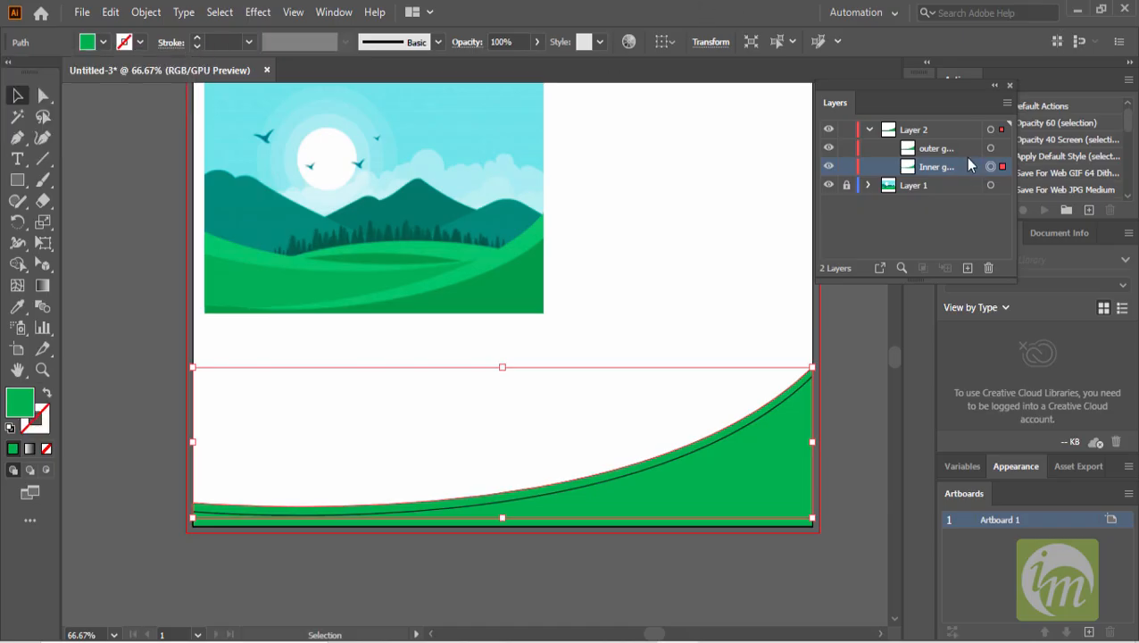
pyautogui.click(947, 147)
pyautogui.click(140, 42)
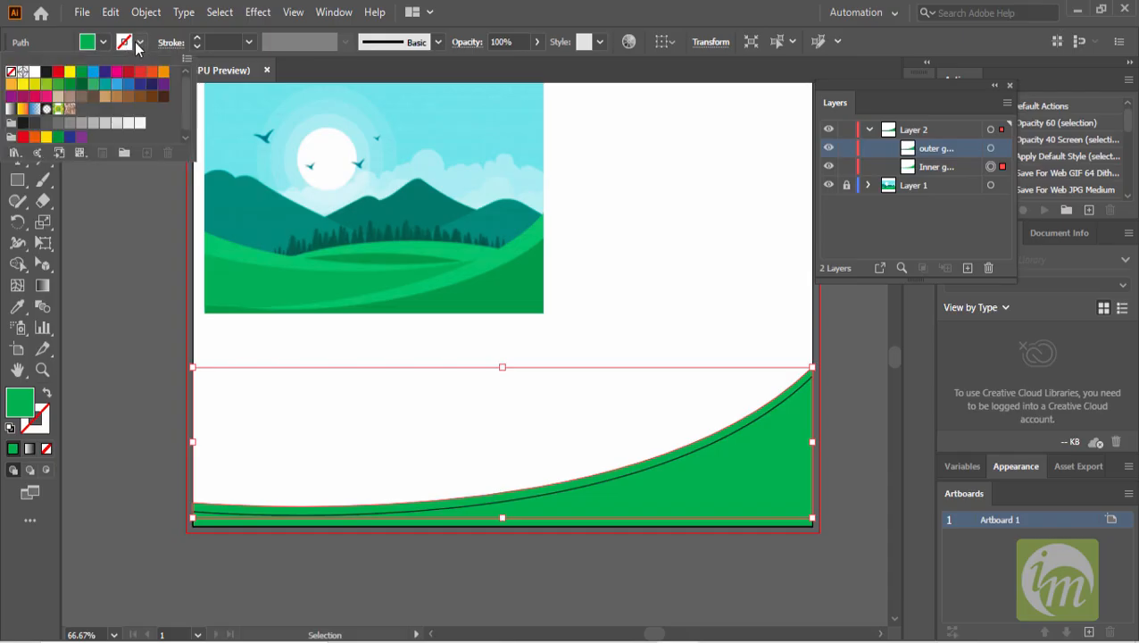
pyautogui.click(495, 23)
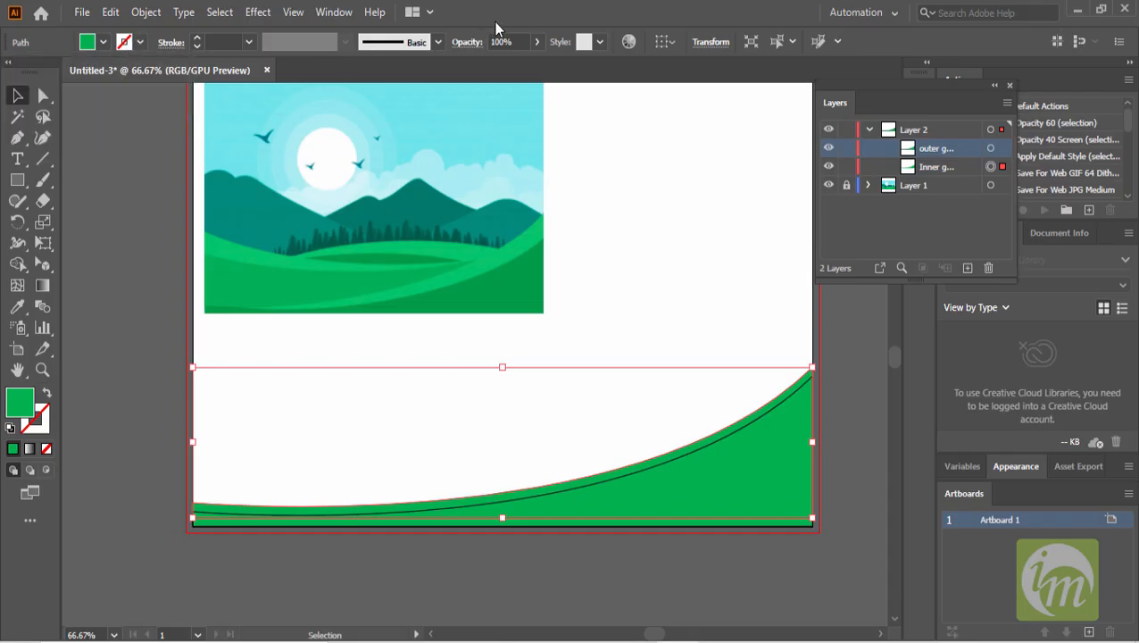
pyautogui.click(788, 494)
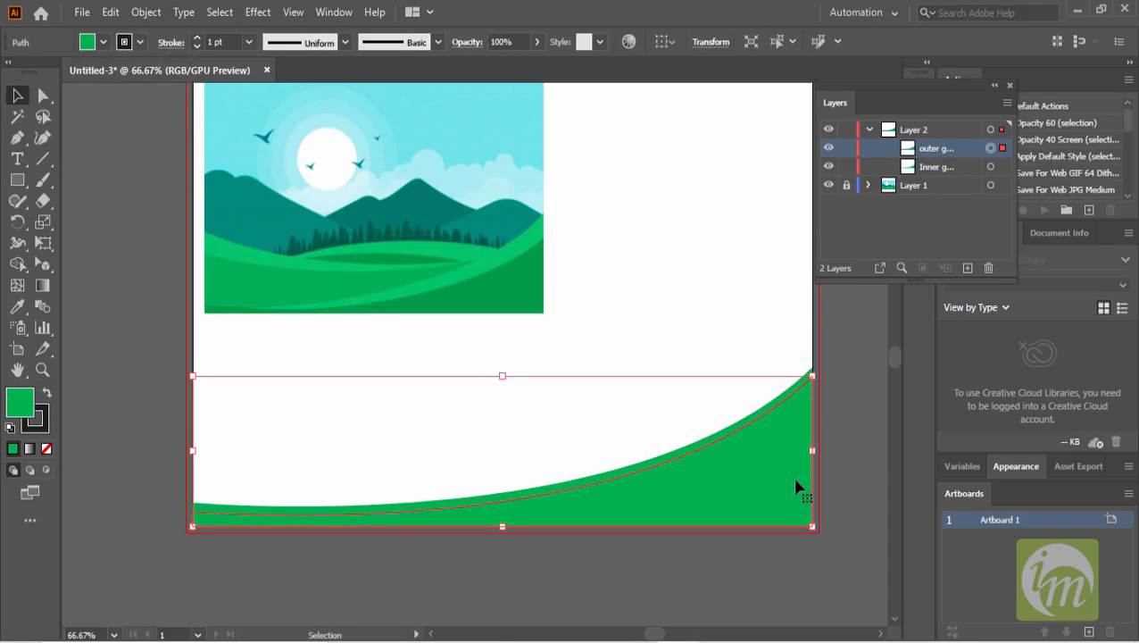
pyautogui.click(140, 42)
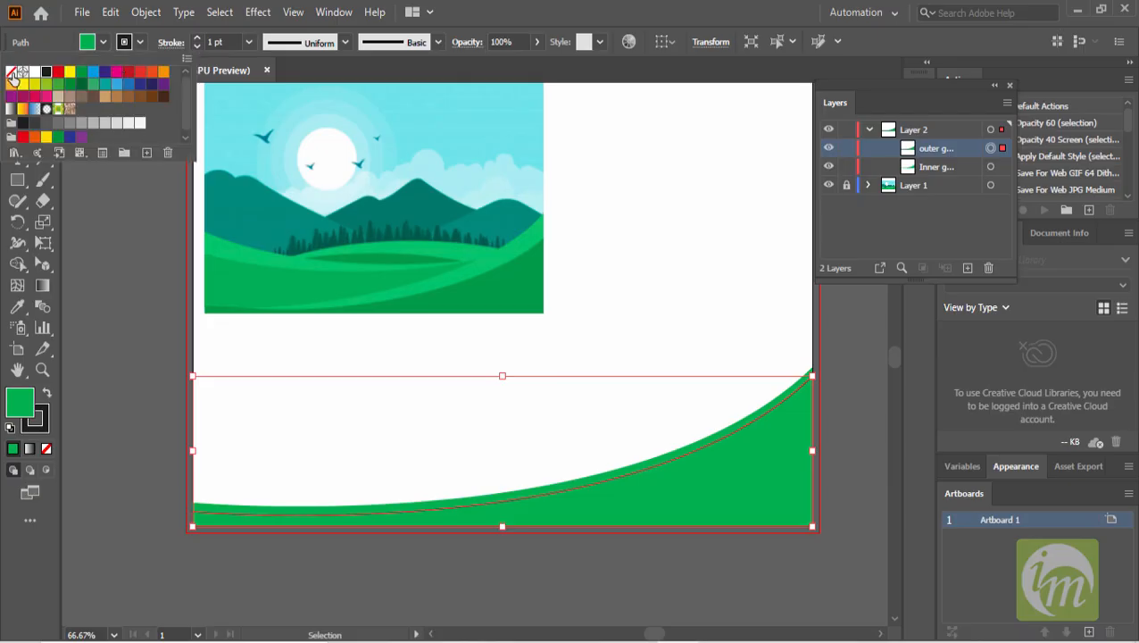
pyautogui.click(11, 71)
pyautogui.click(111, 225)
pyautogui.click(674, 597)
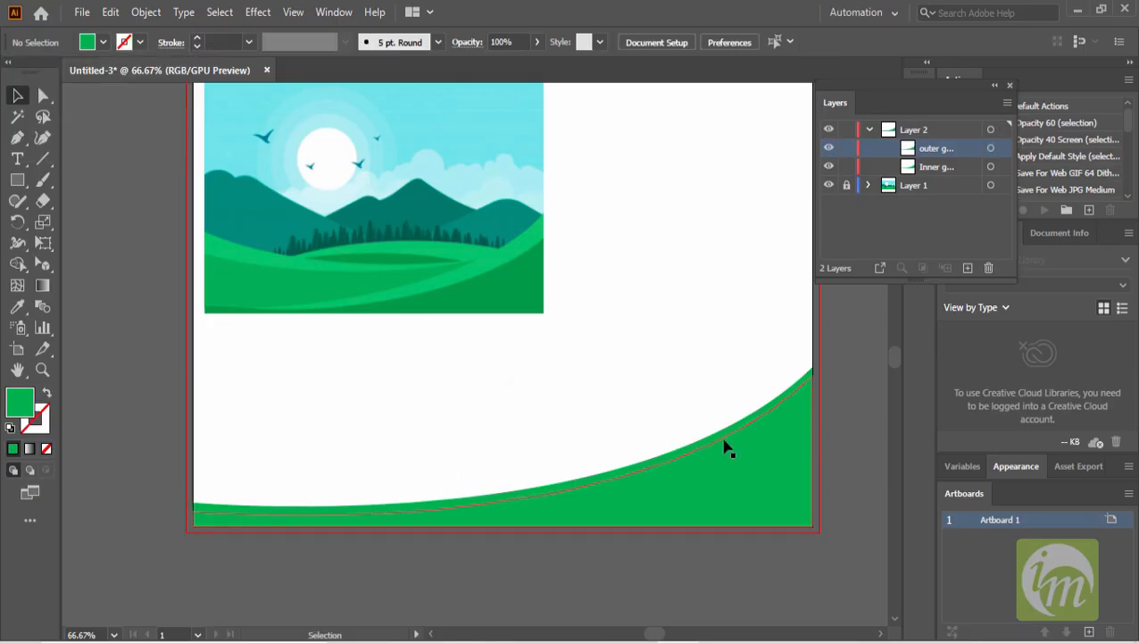
pyautogui.click(739, 429)
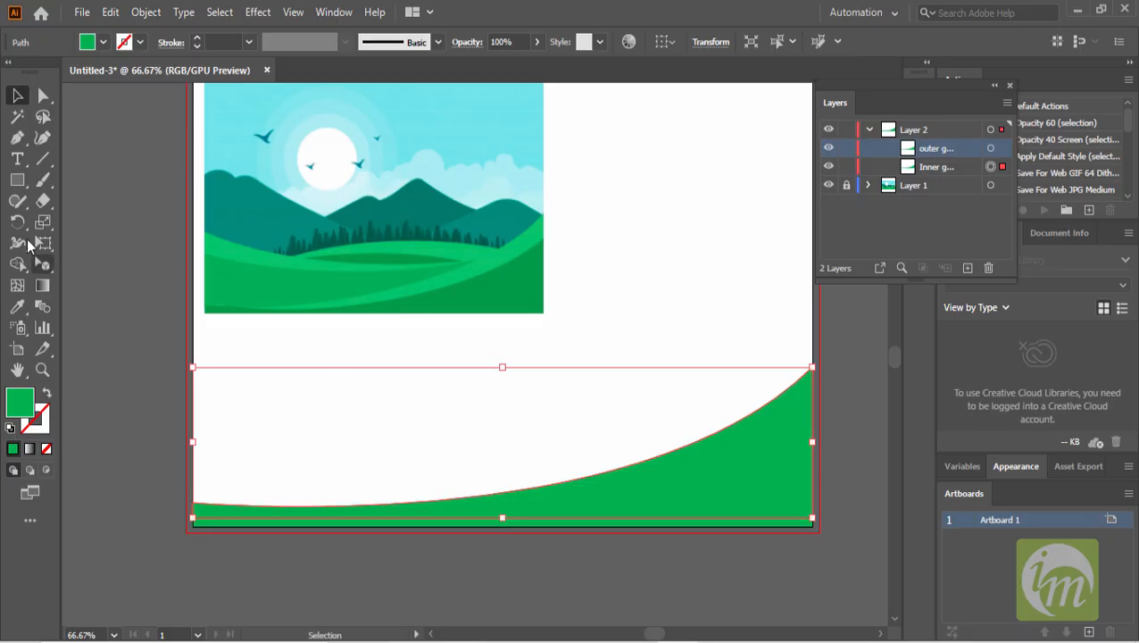
# - Fill the selected green path with a lighter green sampled from the landscape illustration's hills
pyautogui.click(17, 306)
pyautogui.click(527, 237)
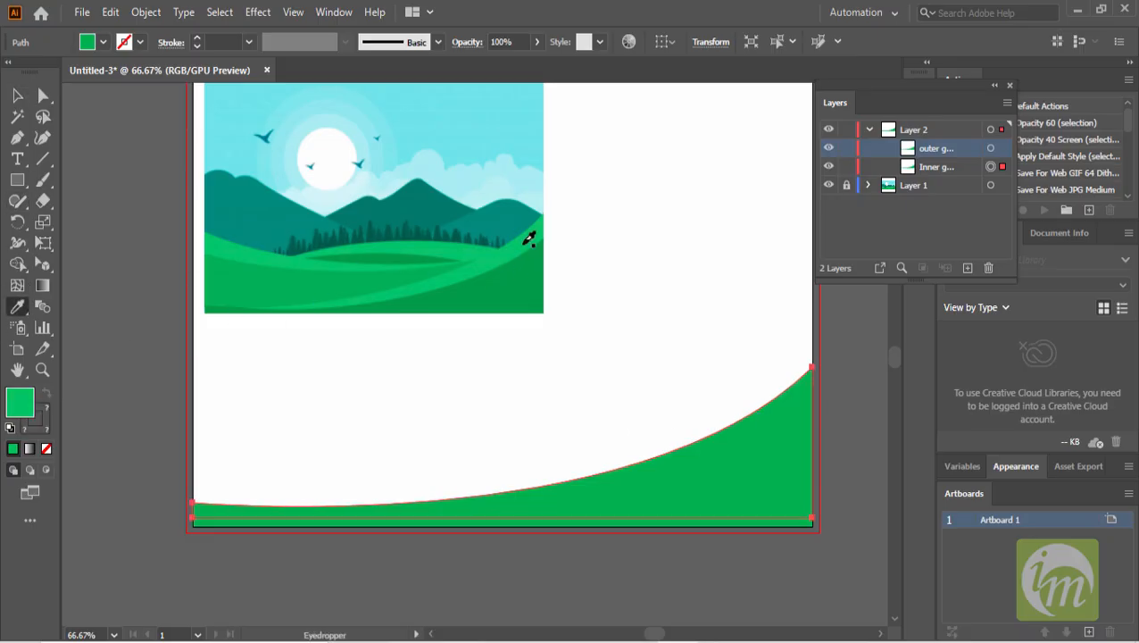
pyautogui.click(17, 95)
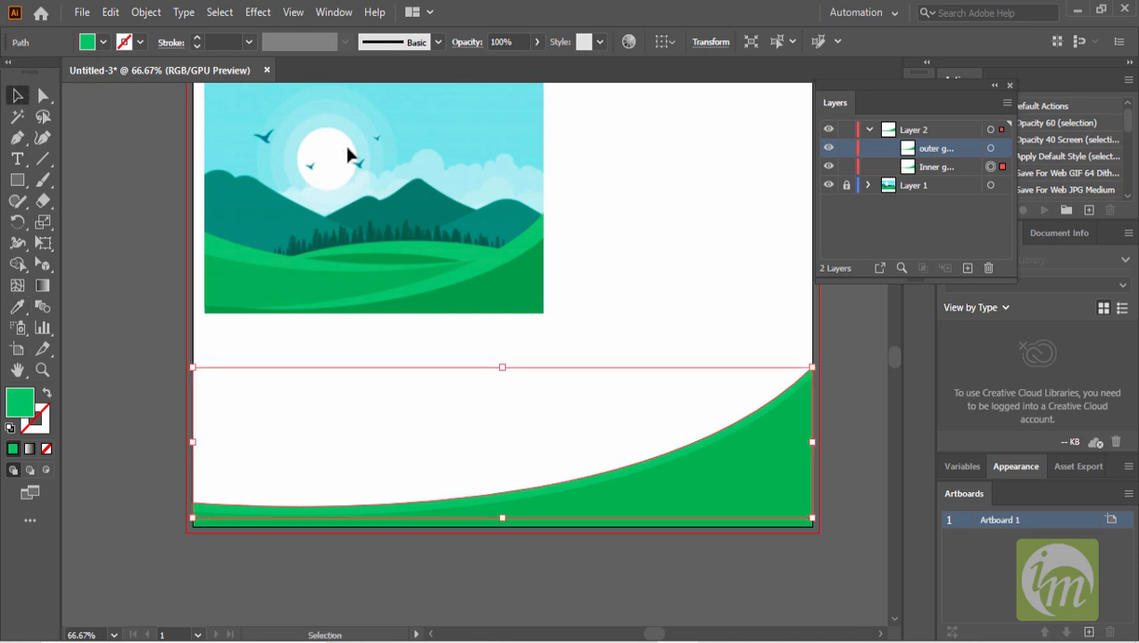
# - Stretch the selected wave shapes taller by raising their top edge slightly
pyautogui.scroll(1, 463, 179)
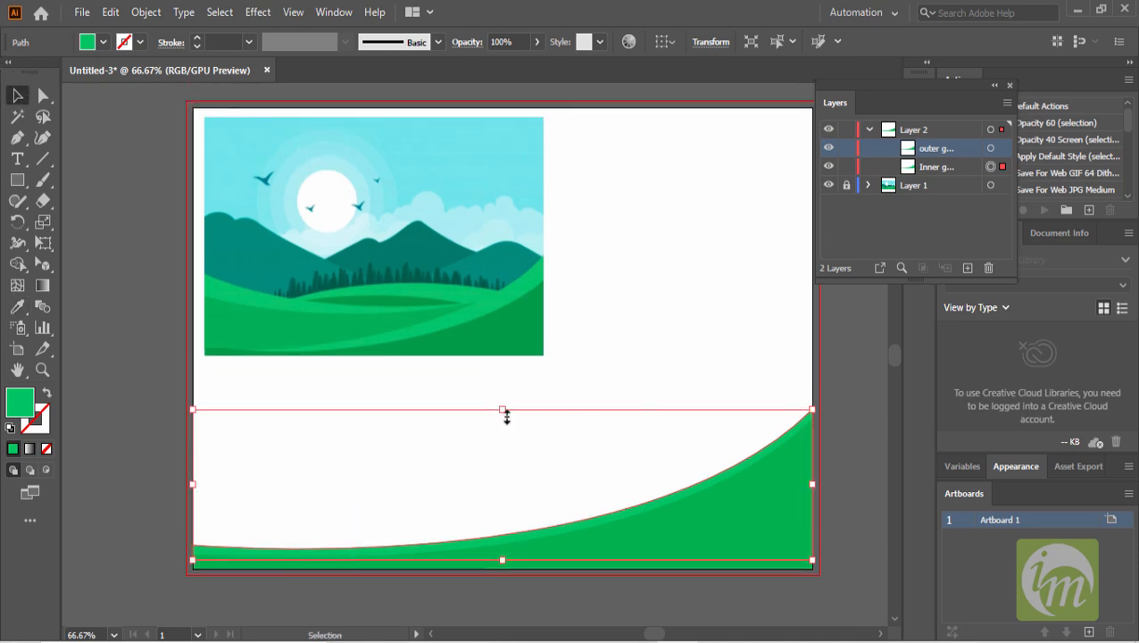
pyautogui.moveTo(501, 410); pyautogui.dragTo(506, 385)
pyautogui.click(848, 426)
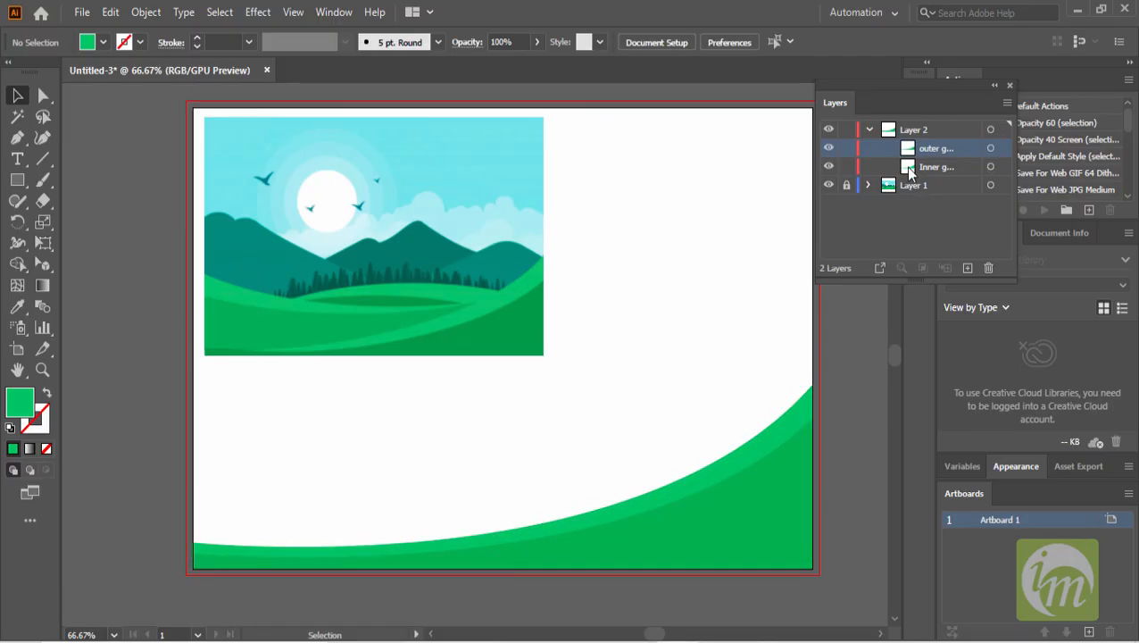
# - Rename Layer 2 as BG
pyautogui.doubleClick(919, 129)
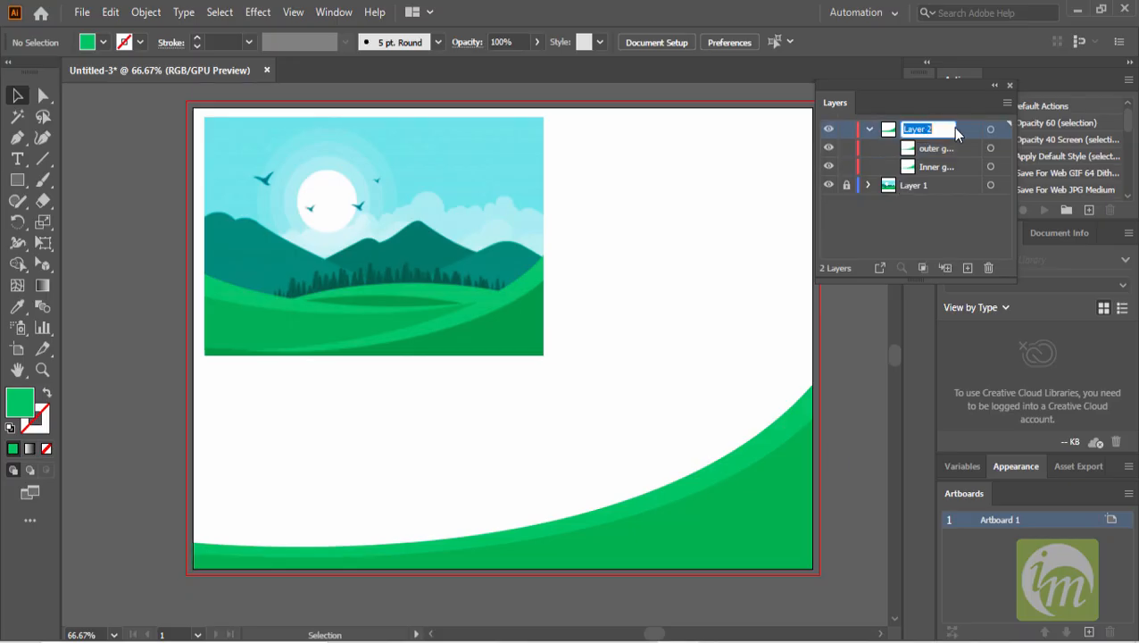
pyautogui.press('BackSpace')
pyautogui.write('BG')
pyautogui.press('Return')
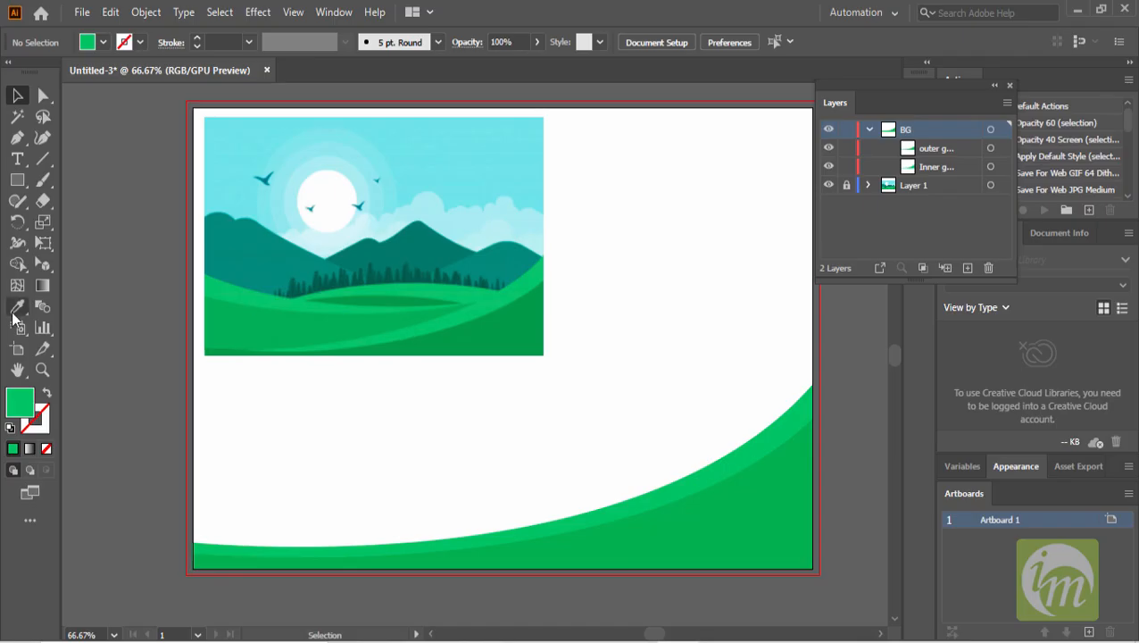
# - Draw a closed Pen path with a curved top edge across the artboard's lower part, extending past its bottom corners
pyautogui.click(22, 139)
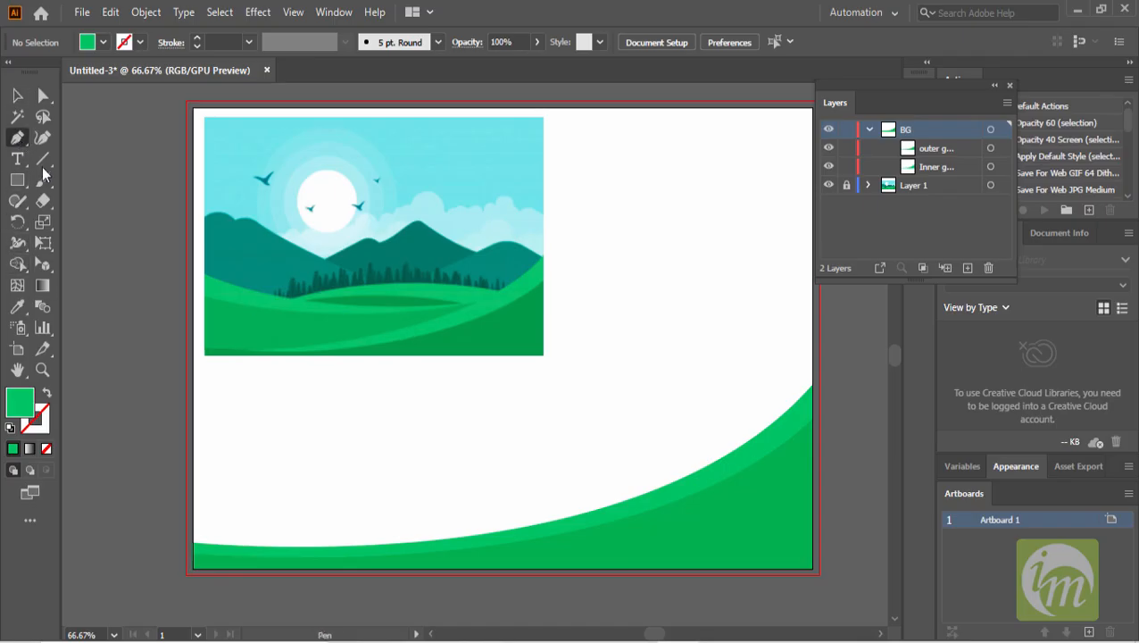
pyautogui.click(193, 470)
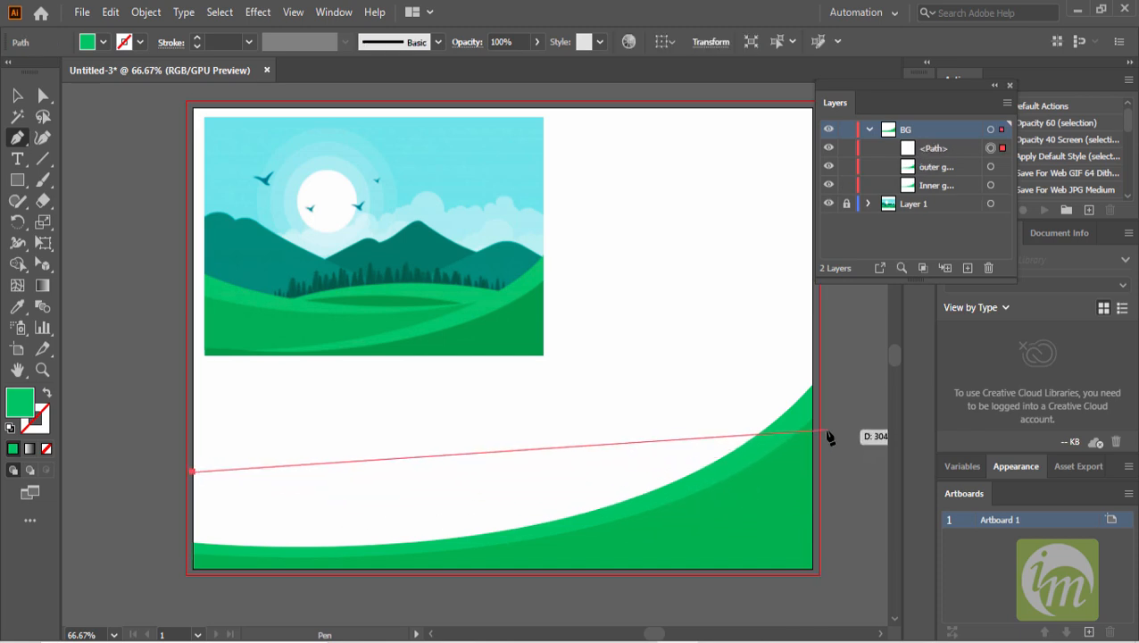
pyautogui.moveTo(825, 432); pyautogui.dragTo(839, 318)
pyautogui.click(556, 429)
pyautogui.moveTo(573, 535); pyautogui.dragTo(769, 453)
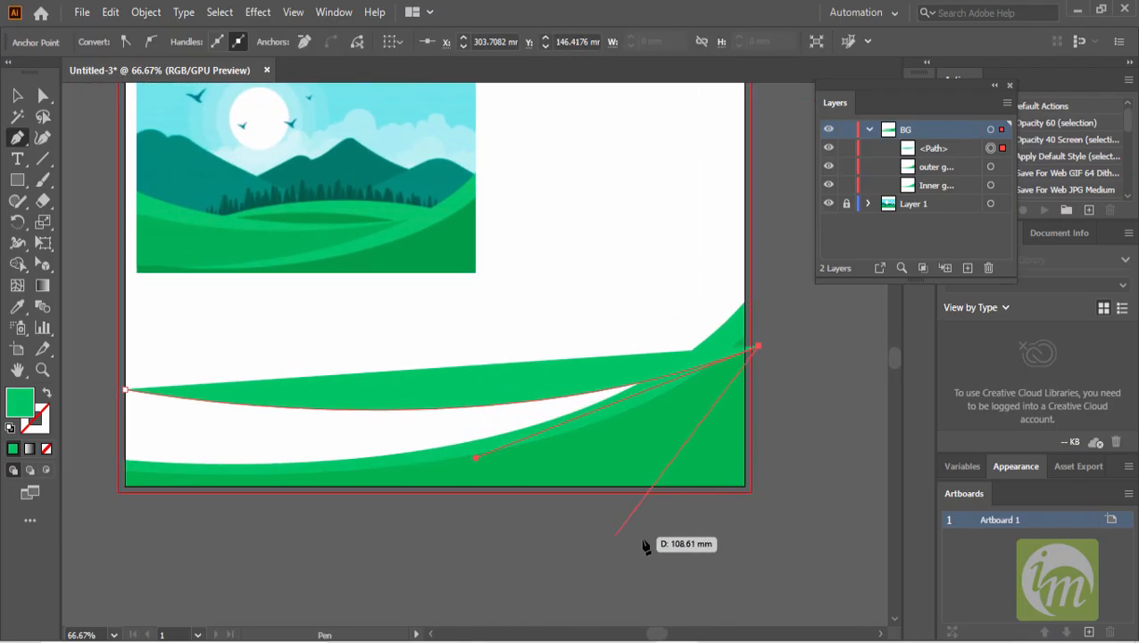
pyautogui.click(760, 514)
pyautogui.hscroll(-5, 338, 561)
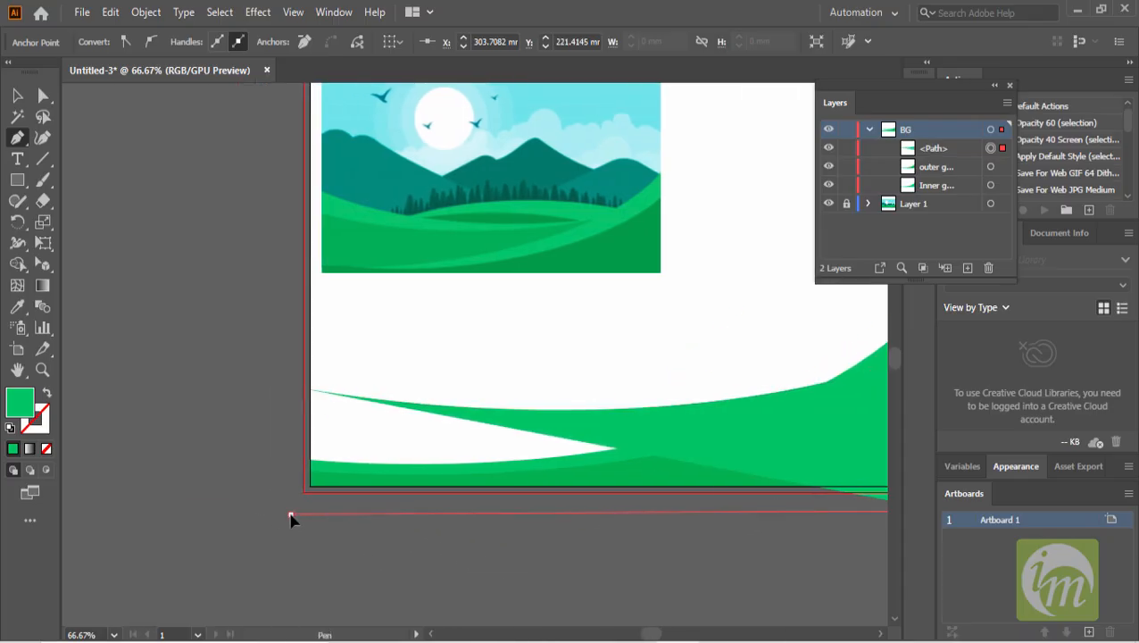
pyautogui.click(290, 515)
pyautogui.click(311, 390)
pyautogui.scroll(-1, 432, 473)
pyautogui.moveTo(516, 451); pyautogui.dragTo(382, 472)
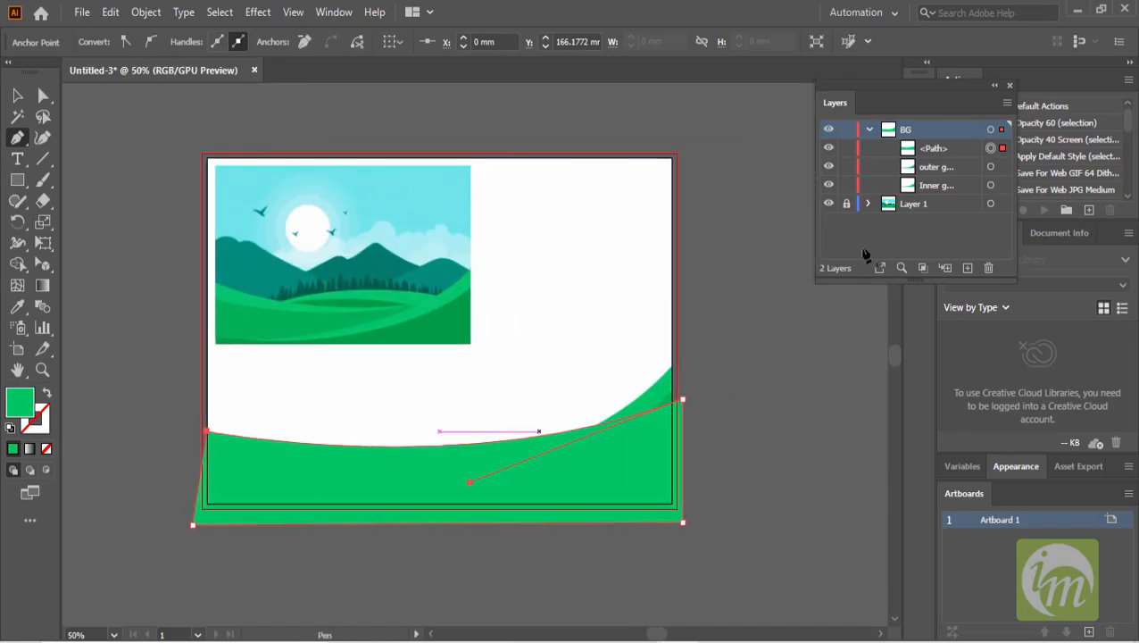
# - Rename the new path with a Grass G name and move it below Inner green in the BG layer
pyautogui.doubleClick(938, 149)
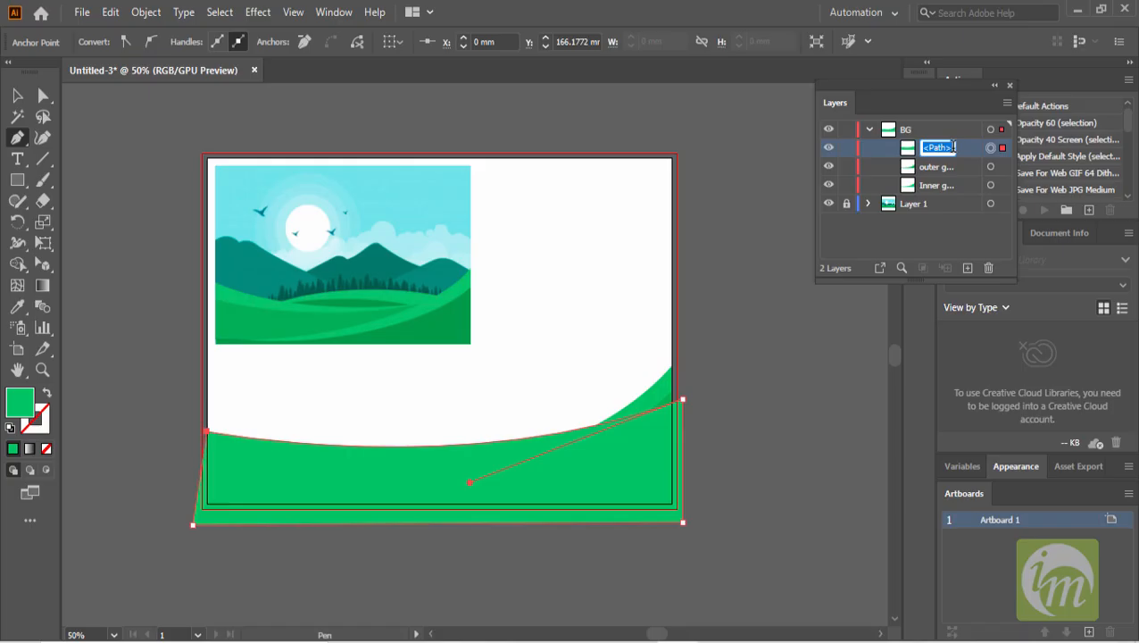
pyautogui.write('Grass G...')
pyautogui.press('Return')
pyautogui.moveTo(933, 151); pyautogui.dragTo(944, 193)
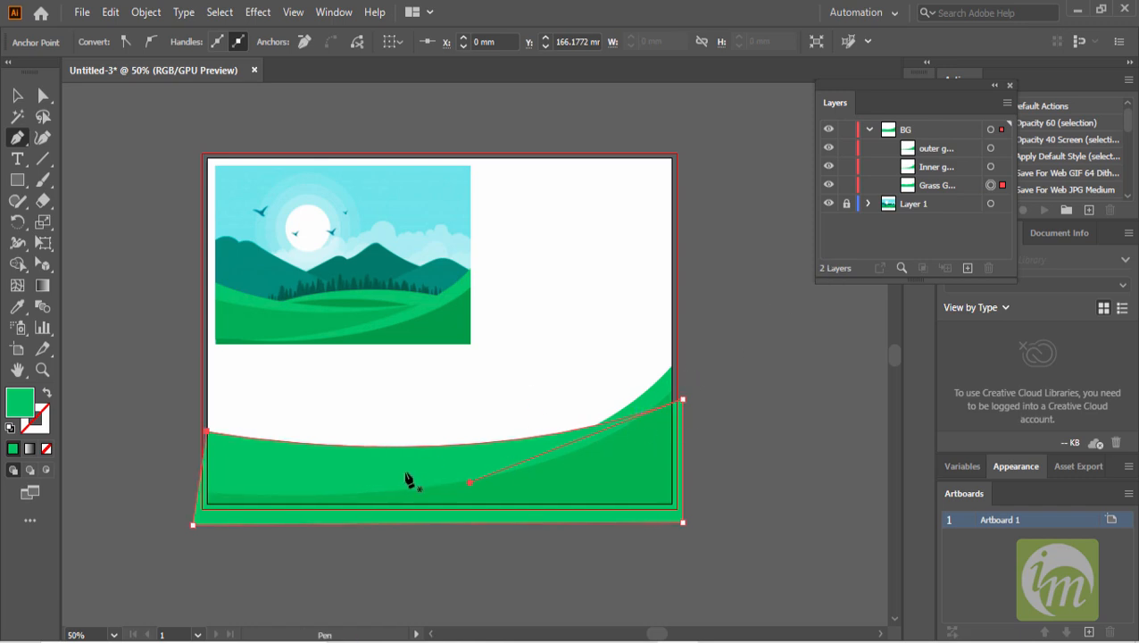
# - Fill the grass path with a green sampled from the illustration's meadow
pyautogui.click(17, 96)
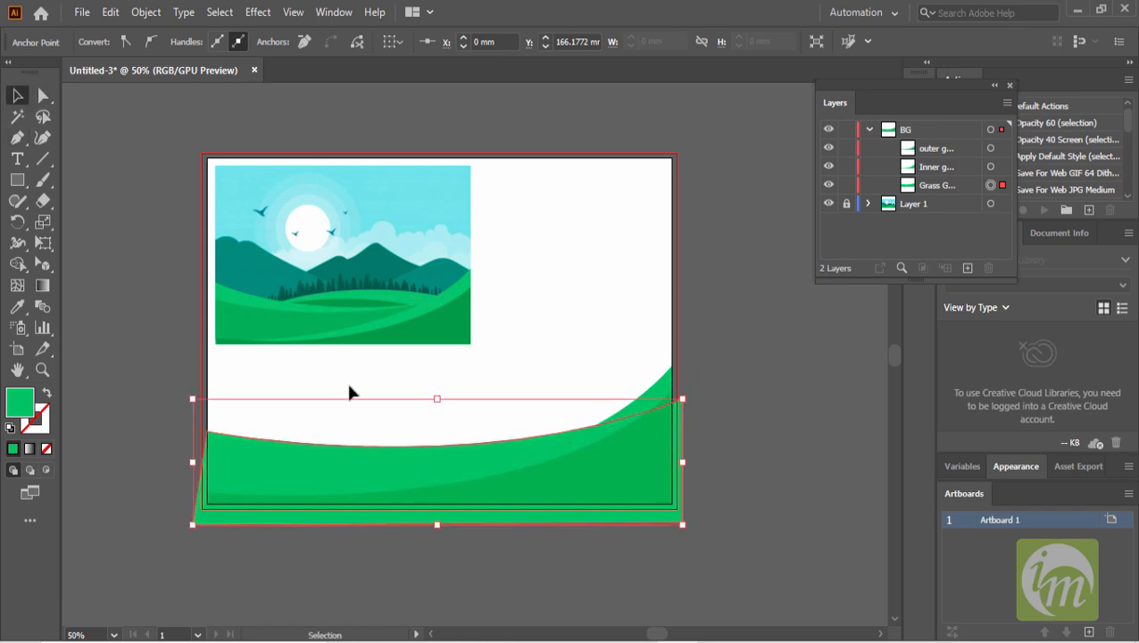
pyautogui.click(17, 306)
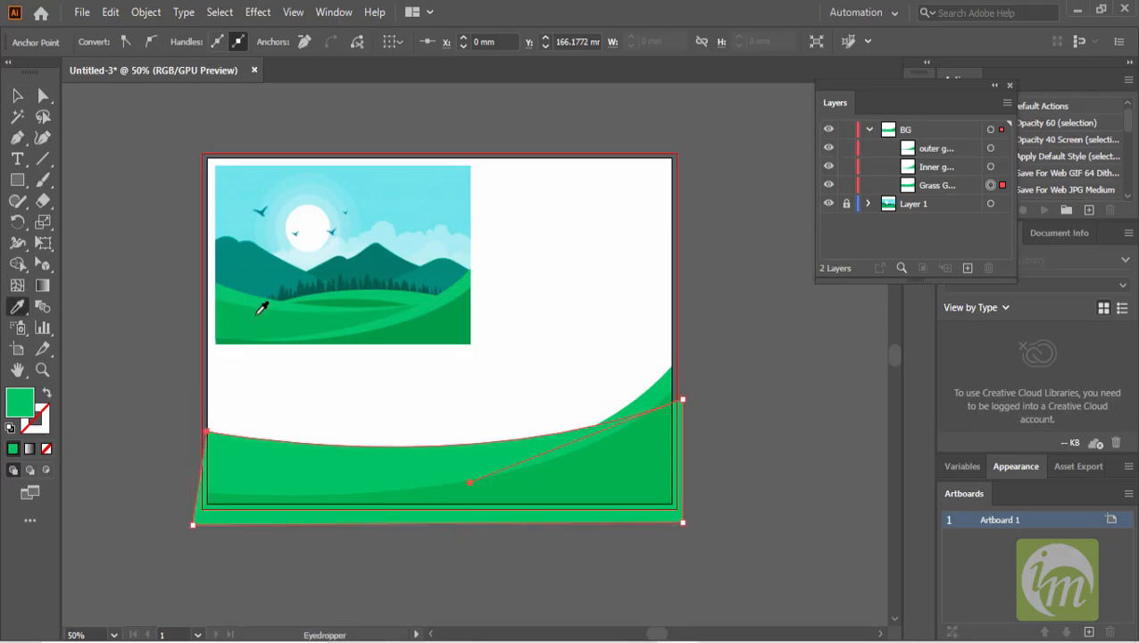
pyautogui.click(259, 315)
pyautogui.click(17, 95)
pyautogui.click(308, 382)
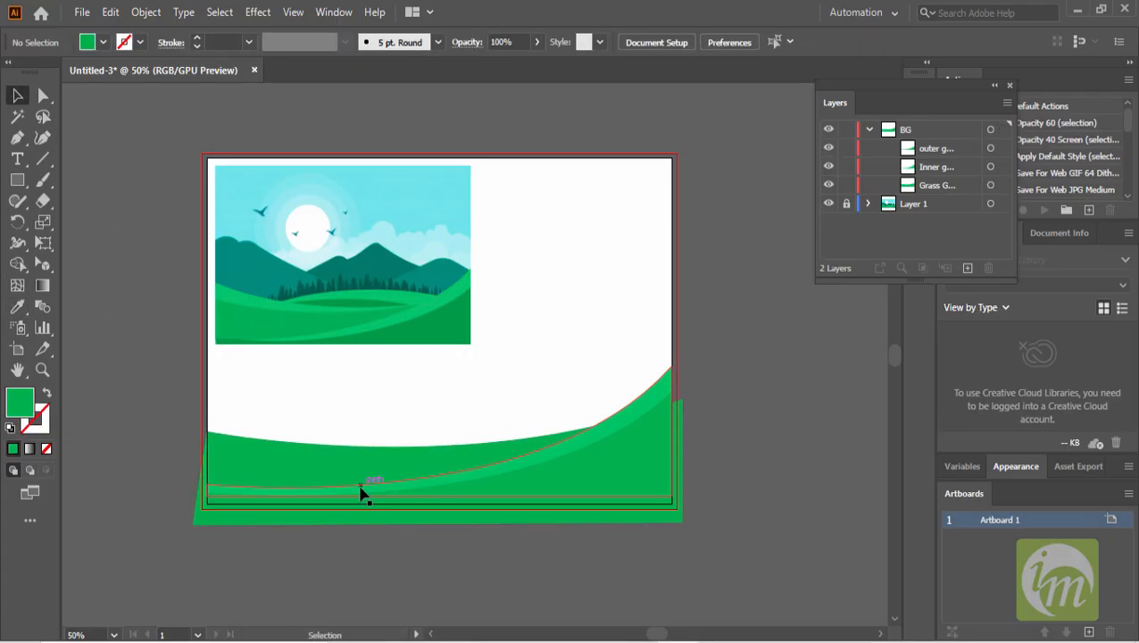
# - Duplicate the grass path, shift the copy slightly upward, and move it to the bottom of the BG layer
pyautogui.scroll(2, 361, 486)
pyautogui.scroll(-1, 366, 476)
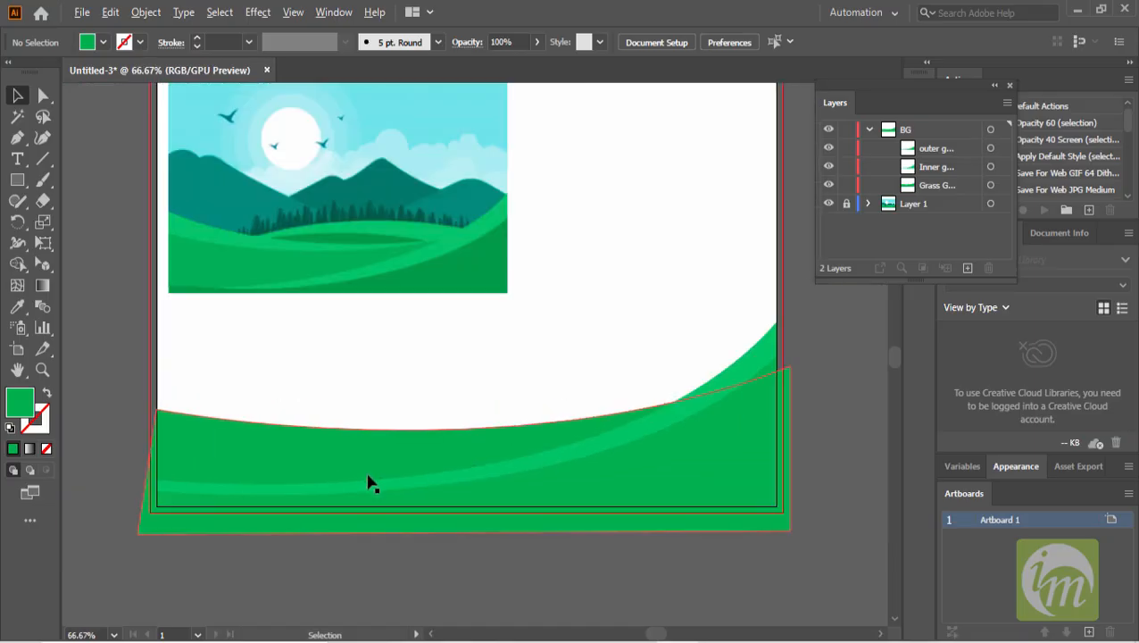
pyautogui.moveTo(330, 468); pyautogui.dragTo(386, 462)
pyautogui.moveTo(289, 445); pyautogui.dragTo(291, 425)
pyautogui.moveTo(935, 186); pyautogui.dragTo(941, 214)
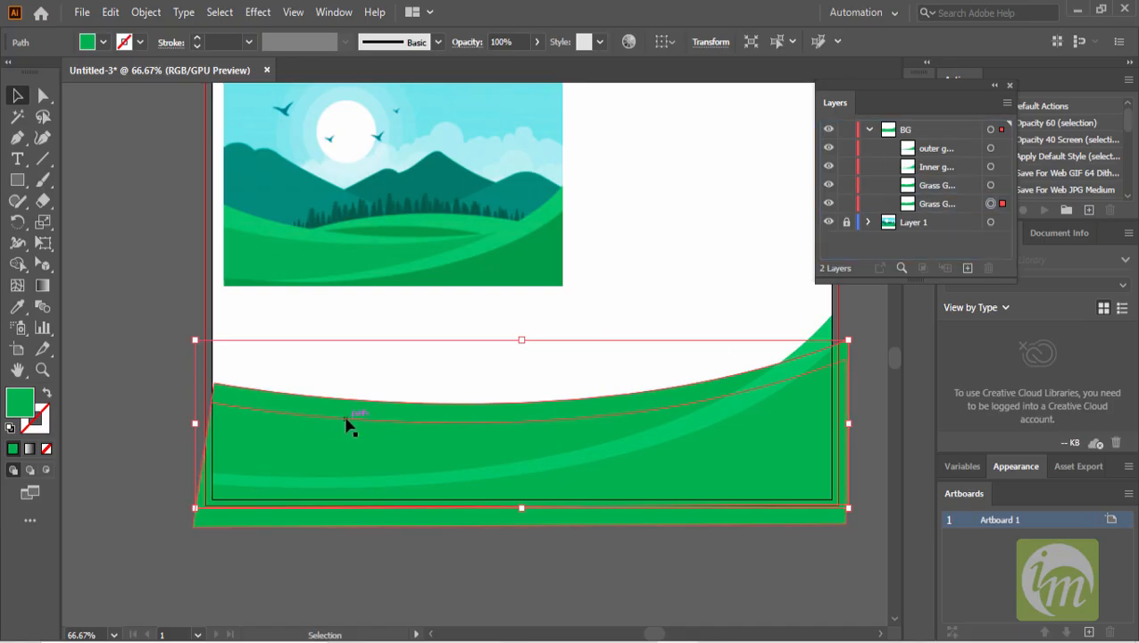
# - Fill the grass copy with a green sampled from the illustration's hillside
pyautogui.click(17, 306)
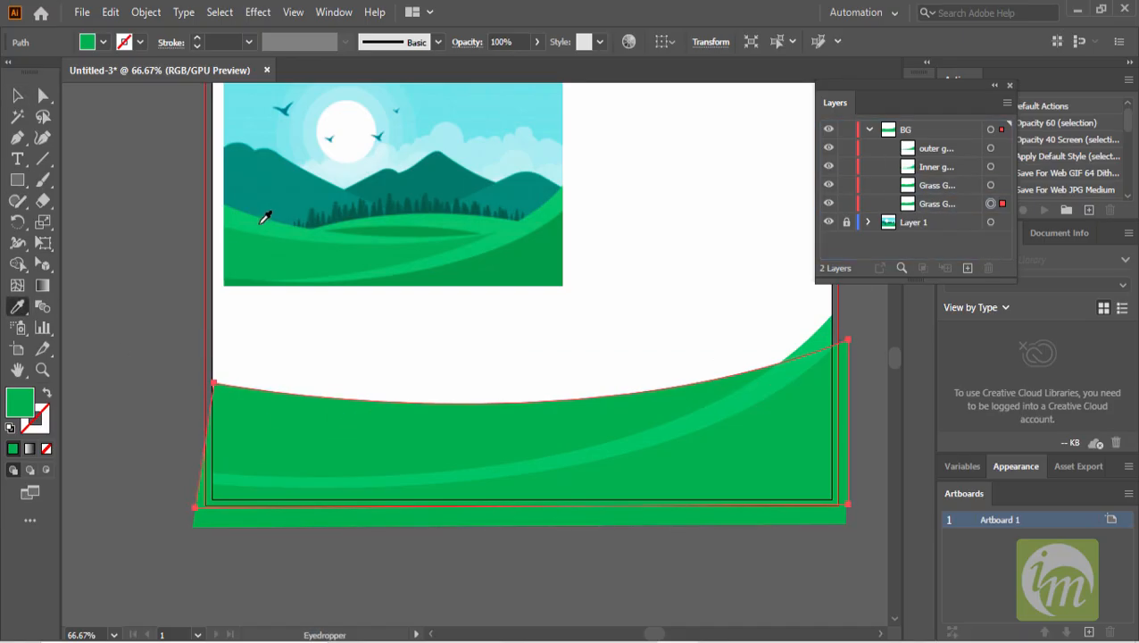
pyautogui.click(262, 221)
pyautogui.click(16, 95)
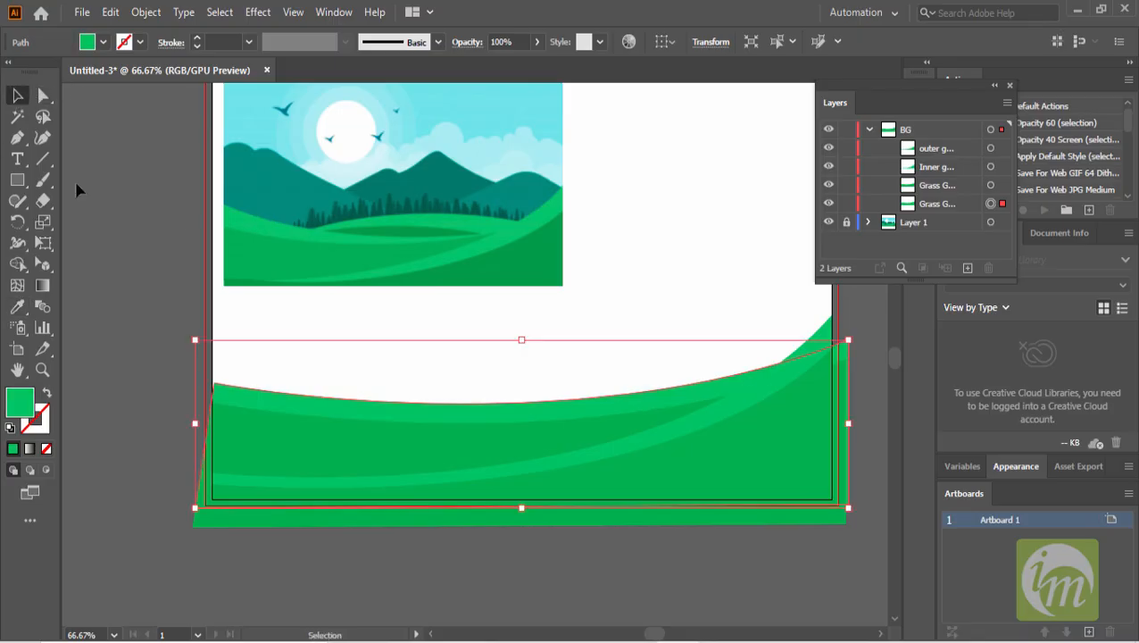
# - Move the grass copy's upper right anchor slightly downward with Direct Selection
pyautogui.press('space')
pyautogui.moveTo(782, 396); pyautogui.dragTo(752, 376)
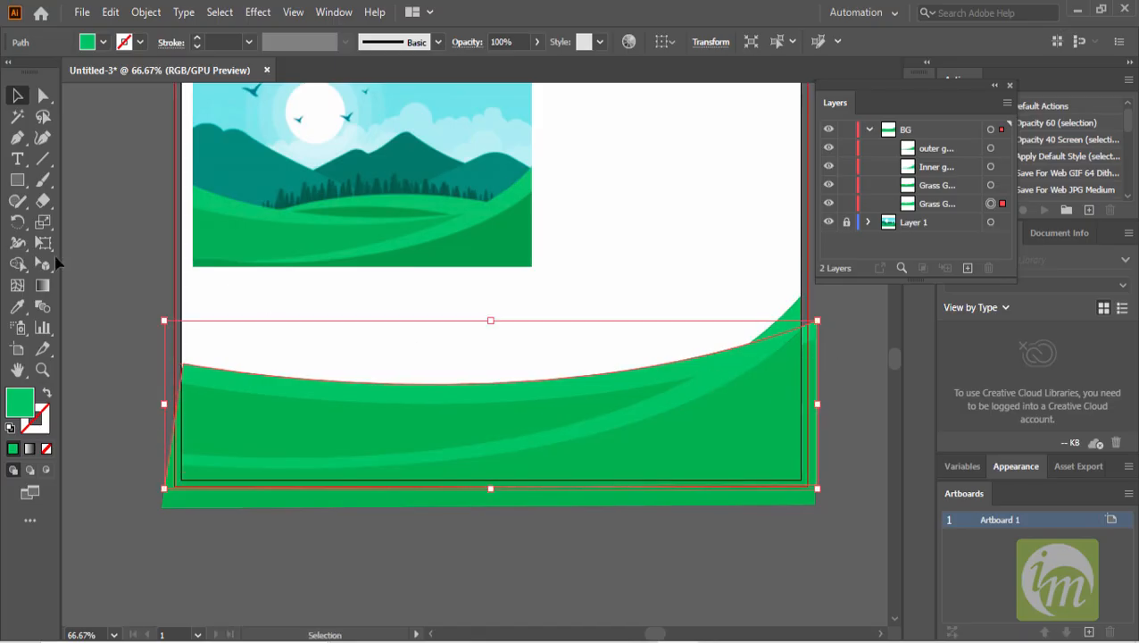
pyautogui.click(42, 95)
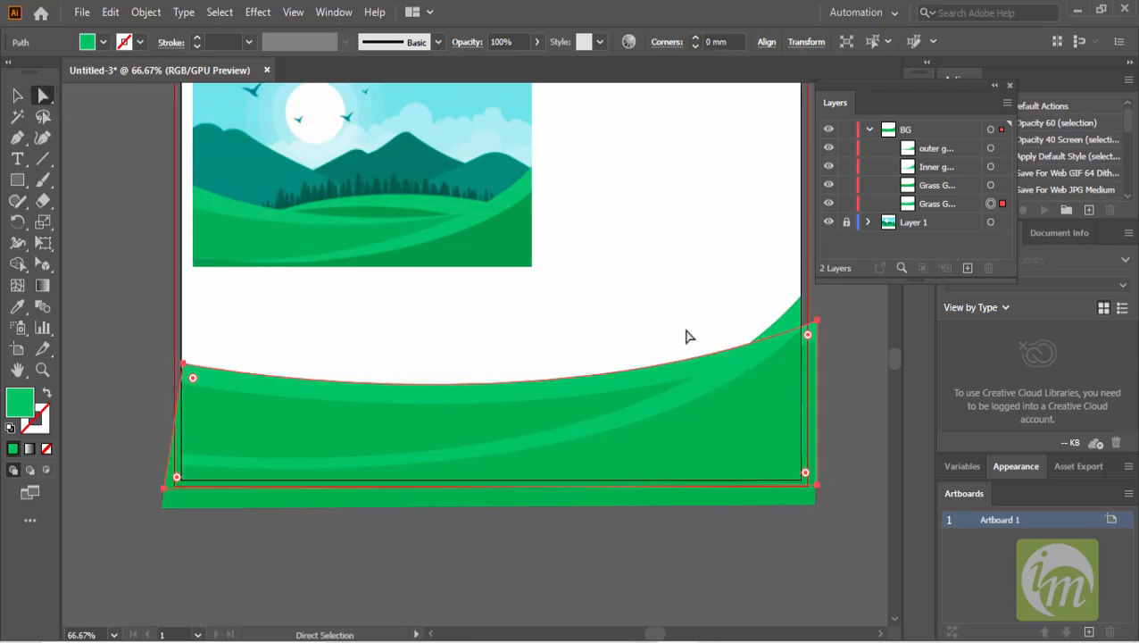
pyautogui.click(817, 320)
pyautogui.moveTo(816, 321); pyautogui.dragTo(822, 346)
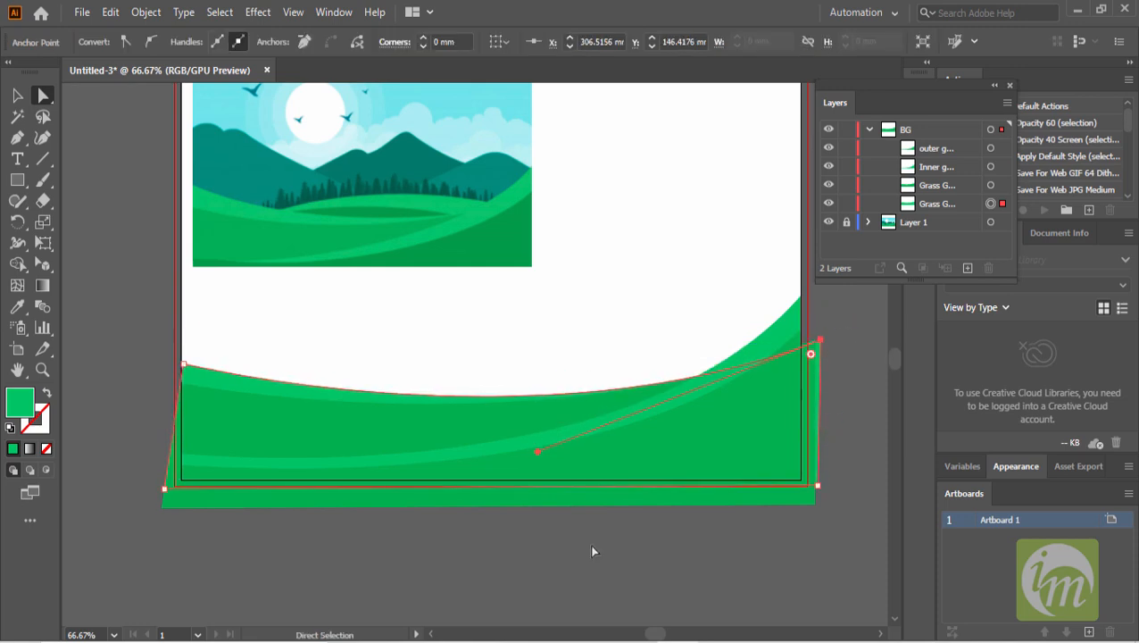
pyautogui.click(394, 534)
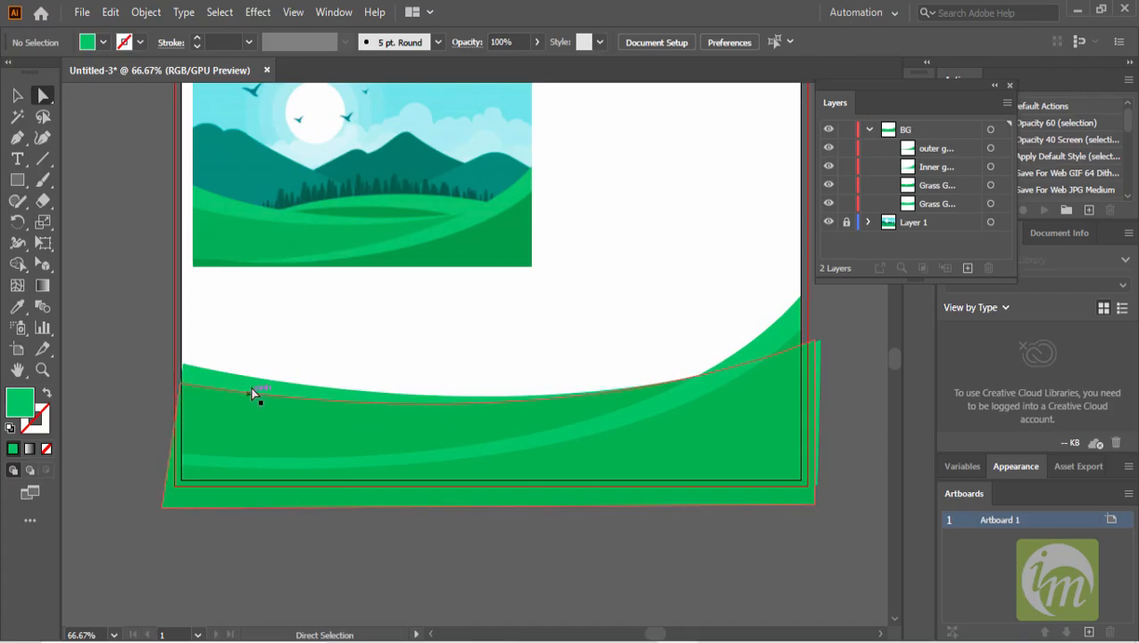
# - Raise the grass copy's upper left anchor up and outward past the artboard edge
pyautogui.scroll(2, 175, 369)
pyautogui.moveTo(198, 364); pyautogui.dragTo(175, 330)
pyautogui.scroll(-1, 377, 389)
pyautogui.moveTo(491, 414); pyautogui.dragTo(308, 388)
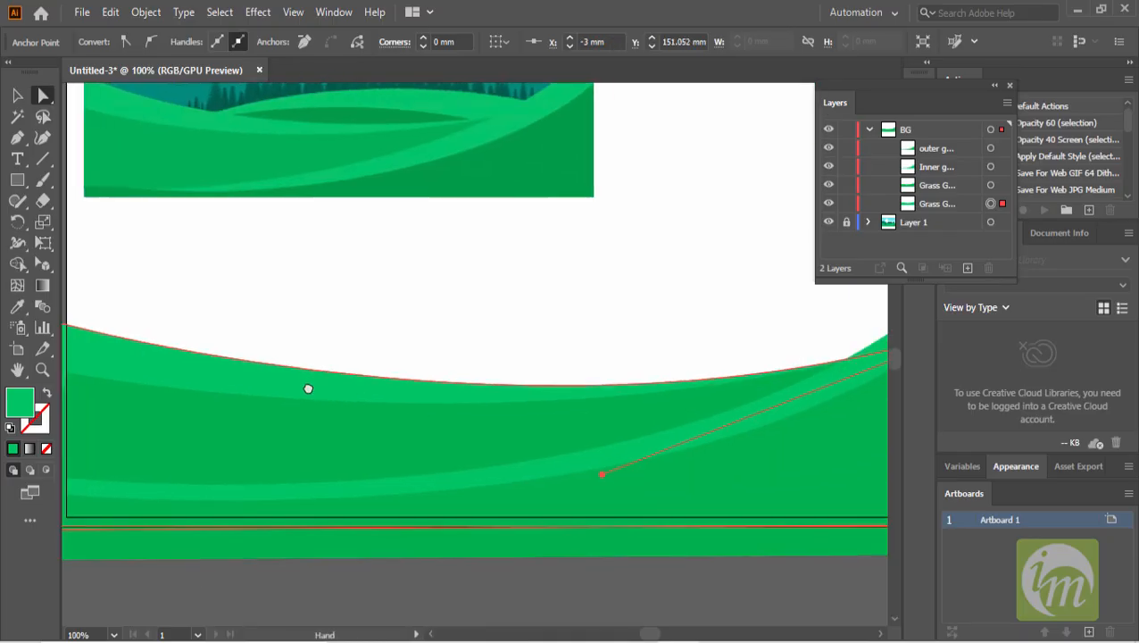
pyautogui.scroll(-1, 465, 387)
pyautogui.scroll(1, 399, 379)
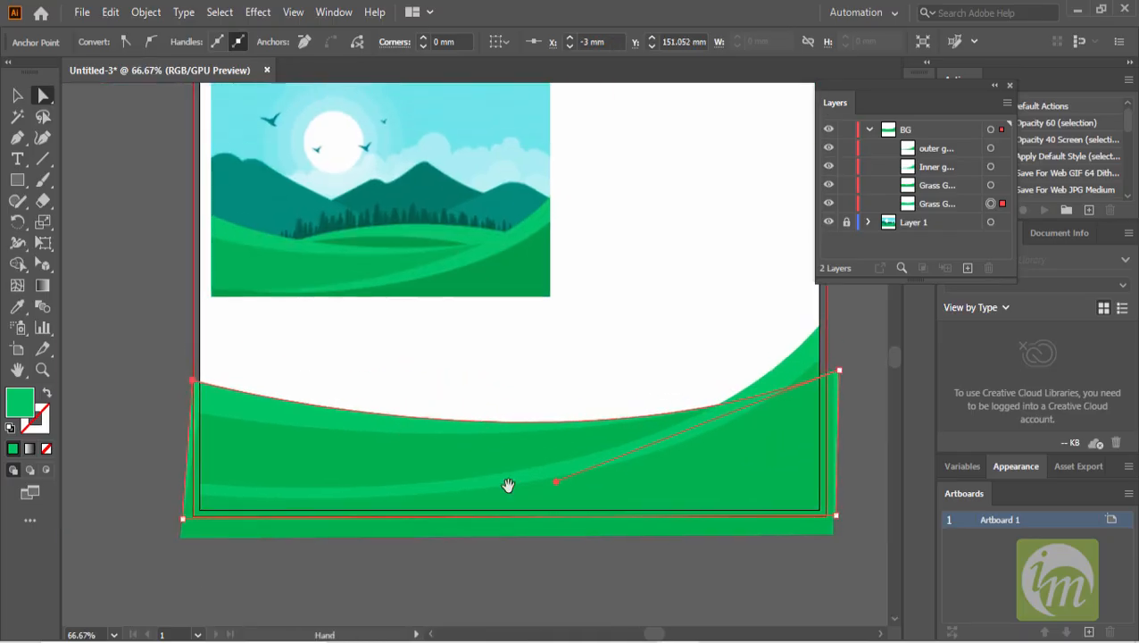
pyautogui.click(572, 575)
pyautogui.scroll(1, 374, 493)
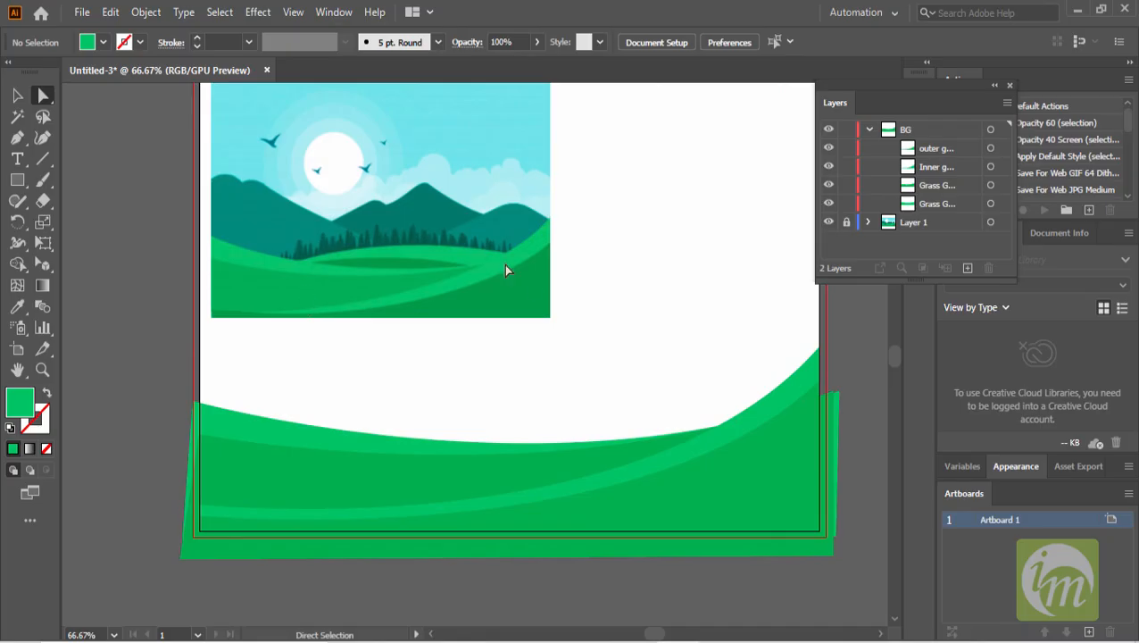
# - Draw a wide ellipse over the lower wave area and stretch its top edge upward
pyautogui.moveTo(19, 183); pyautogui.dragTo(77, 221)
pyautogui.scroll(-1, 542, 440)
pyautogui.moveTo(552, 448); pyautogui.dragTo(459, 379)
pyautogui.moveTo(250, 325); pyautogui.dragTo(727, 481)
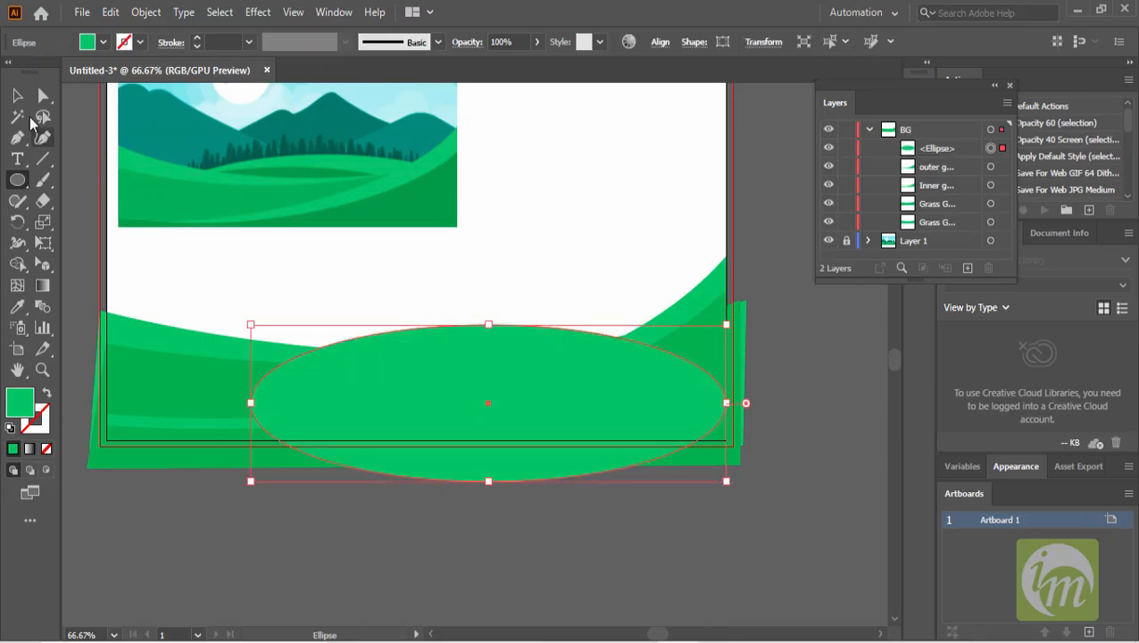
pyautogui.moveTo(490, 325); pyautogui.dragTo(491, 287)
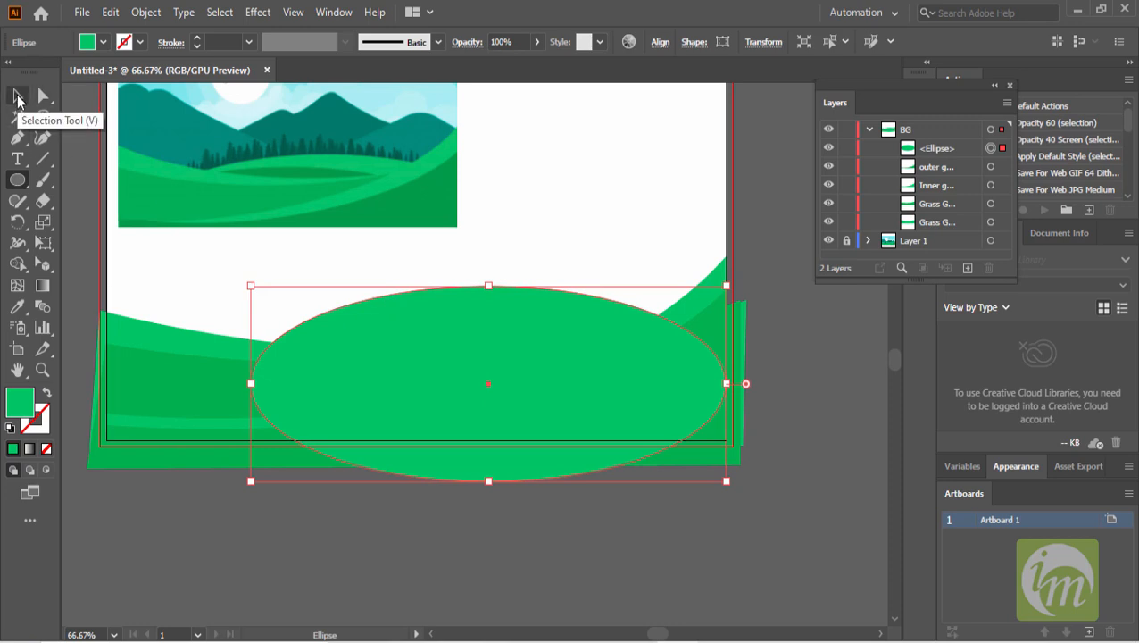
# - Fill the ellipse with a darker green sampled from the illustration
pyautogui.click(17, 307)
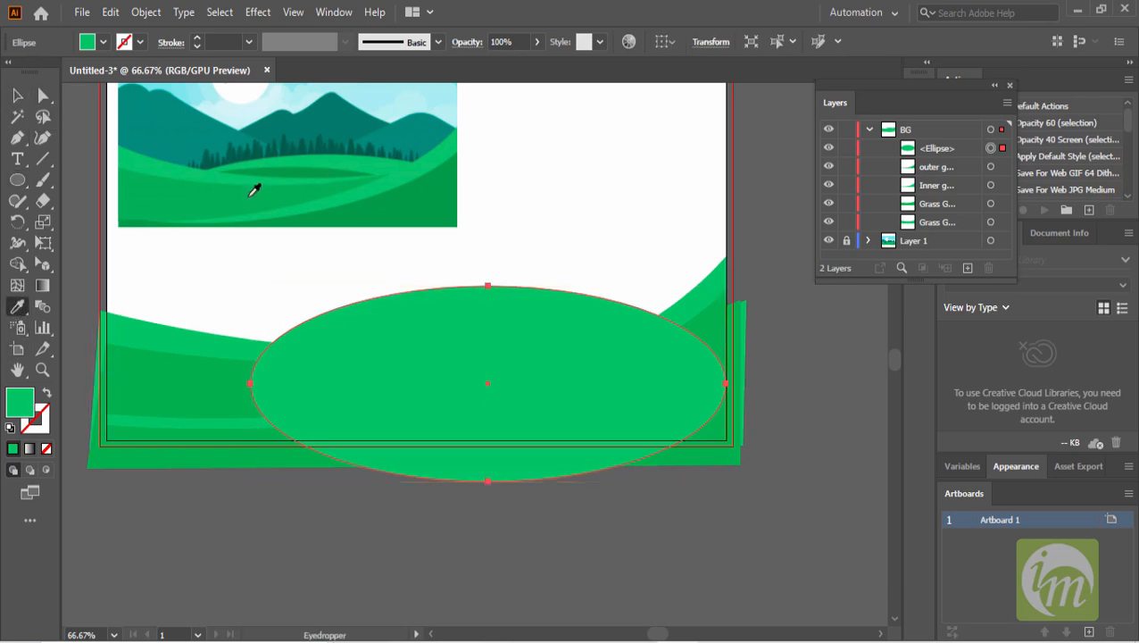
pyautogui.click(311, 170)
pyautogui.click(17, 96)
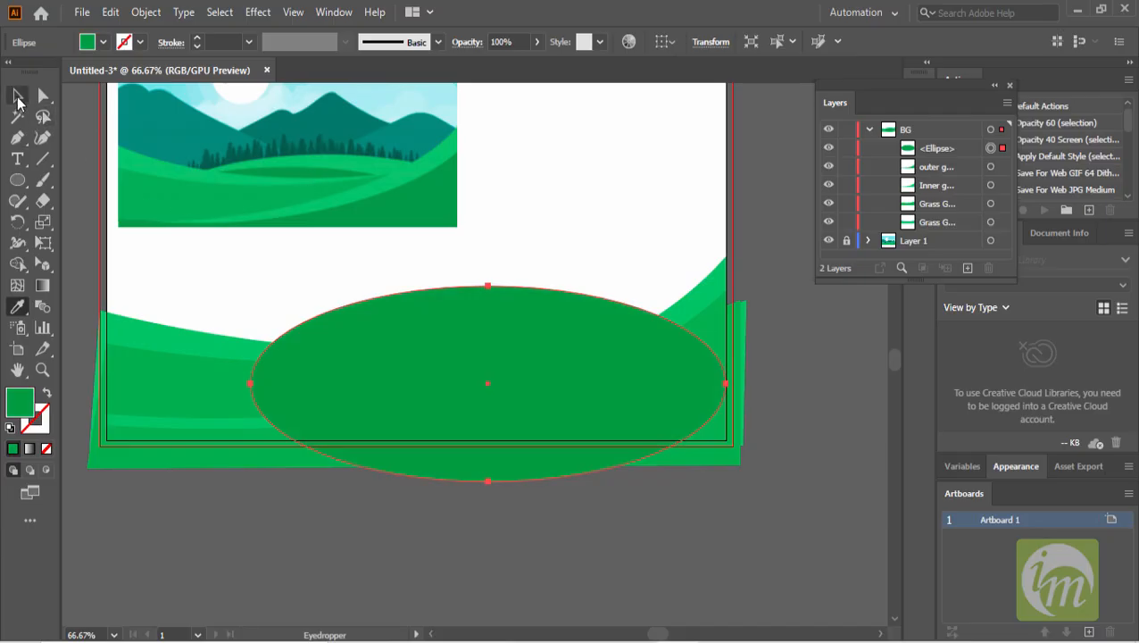
# - Rename the ellipse as Outer Ell and move it to the bottom of the BG layer
pyautogui.doubleClick(939, 149)
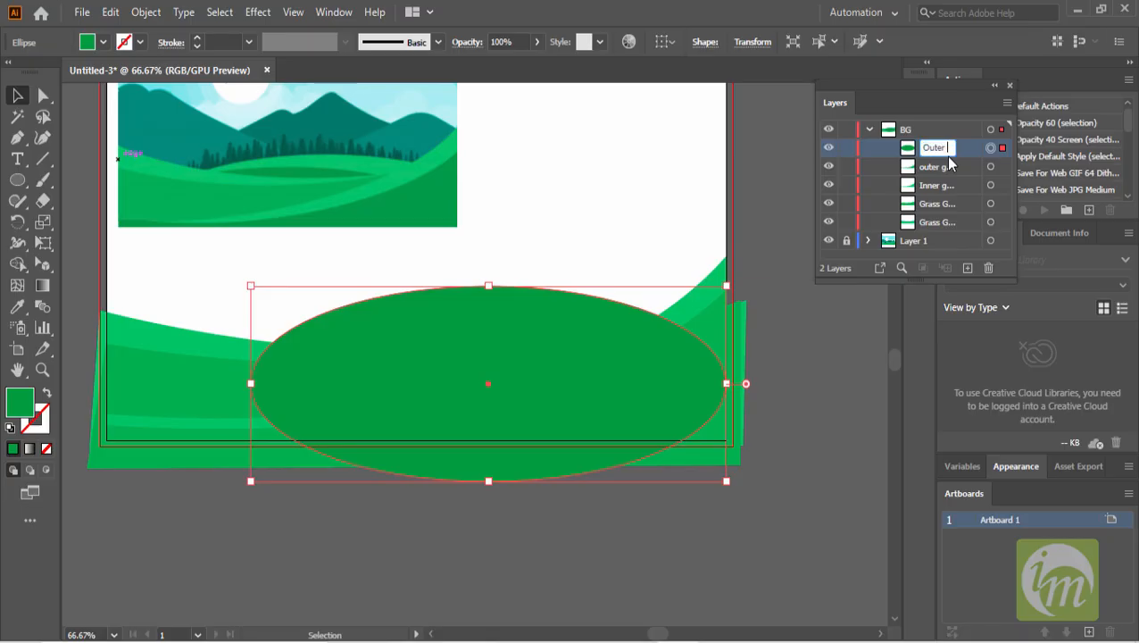
pyautogui.write('Outer Ell')
pyautogui.press('Return')
pyautogui.moveTo(932, 148); pyautogui.dragTo(933, 229)
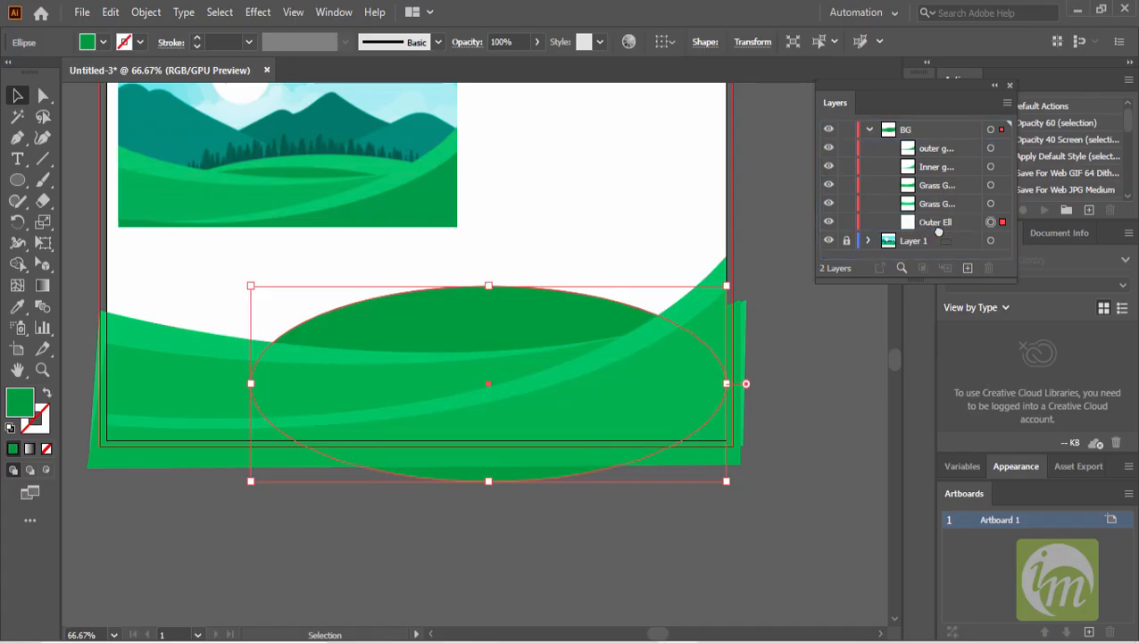
# - Shift the ellipse down and left, nudge it into place, then duplicate it with a slight upward offset
pyautogui.moveTo(502, 338); pyautogui.dragTo(433, 383)
pyautogui.press('Up')
pyautogui.press('Up')
pyautogui.press('Up')
pyautogui.press('Up')
pyautogui.press('Up')
pyautogui.press('Up')
pyautogui.press('Up')
pyautogui.press('Up')
pyautogui.press('Up')
pyautogui.press('Up')
pyautogui.press('Up')
pyautogui.press('Up')
pyautogui.press('Up')
pyautogui.press('Up')
pyautogui.press('Up')
pyautogui.press('Up')
pyautogui.press('Up')
pyautogui.press('Up')
pyautogui.press('Up')
pyautogui.press('Up')
pyautogui.press('Down')
pyautogui.press('Down')
pyautogui.press('Down')
pyautogui.press('Down')
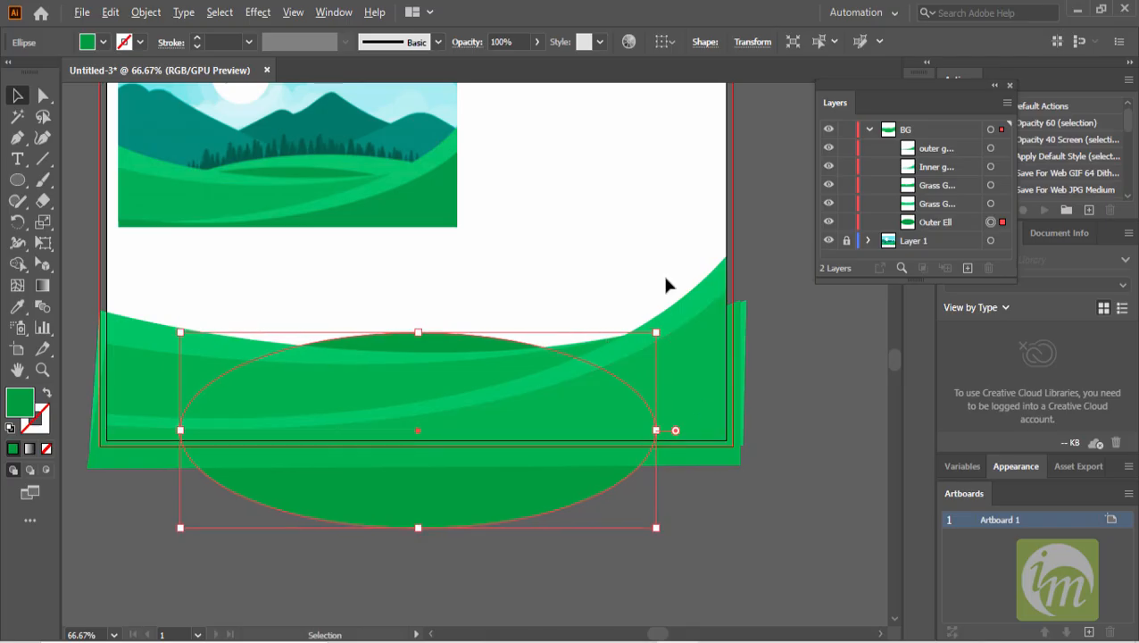
pyautogui.hotkey('alt', 'Up')
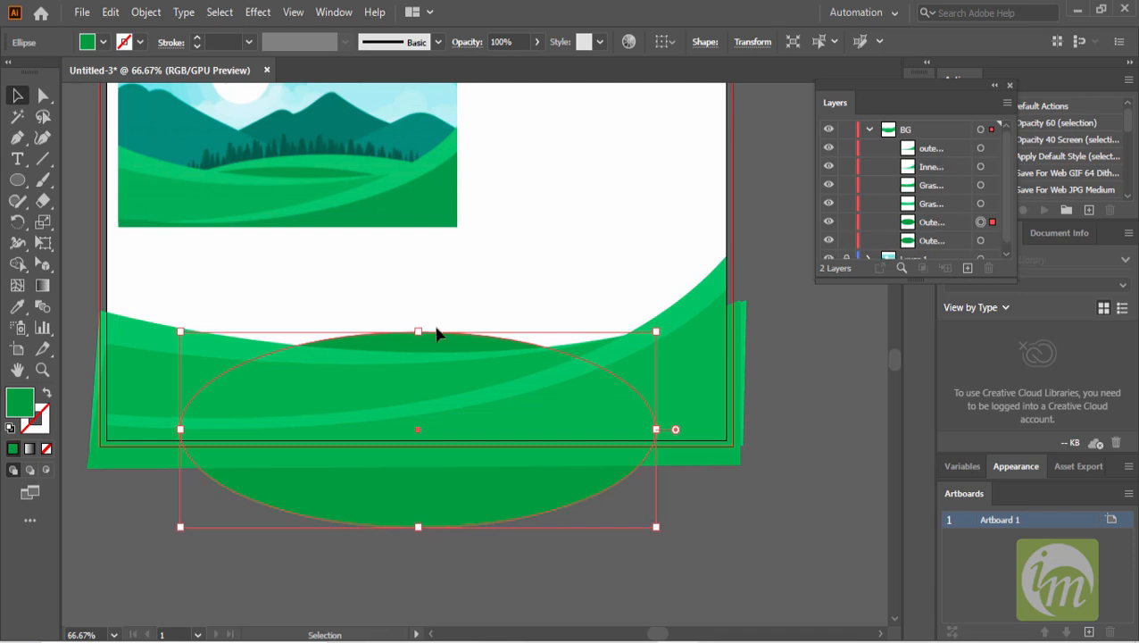
# - Move the duplicate ellipse up and right, then fill it with a lighter green sampled from the illustration
pyautogui.moveTo(421, 336); pyautogui.dragTo(471, 309)
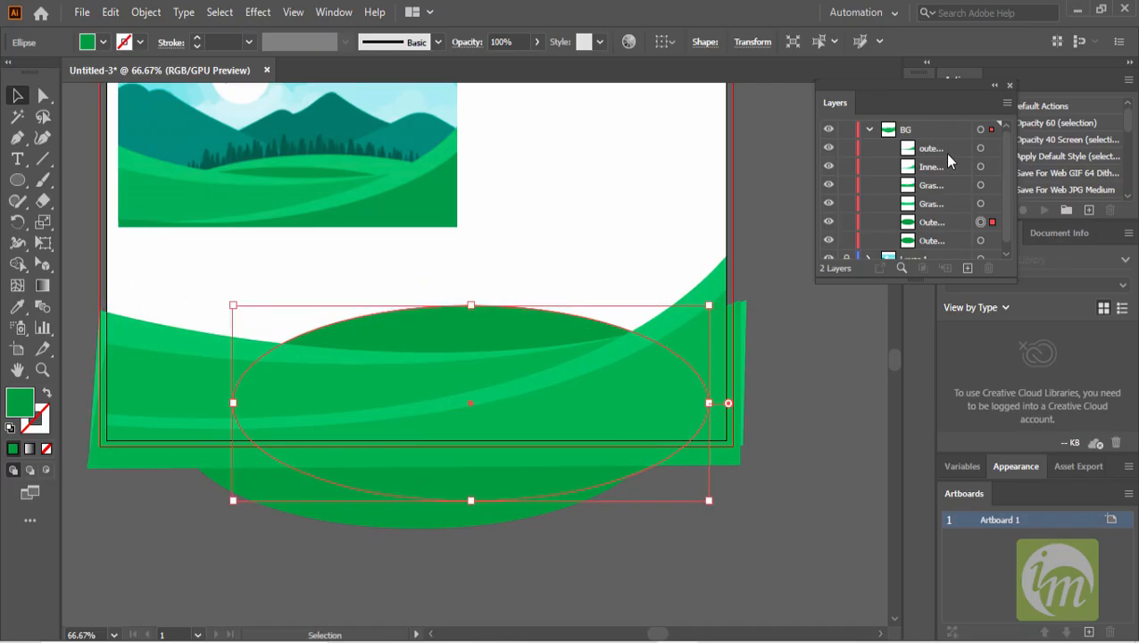
pyautogui.click(17, 307)
pyautogui.click(368, 161)
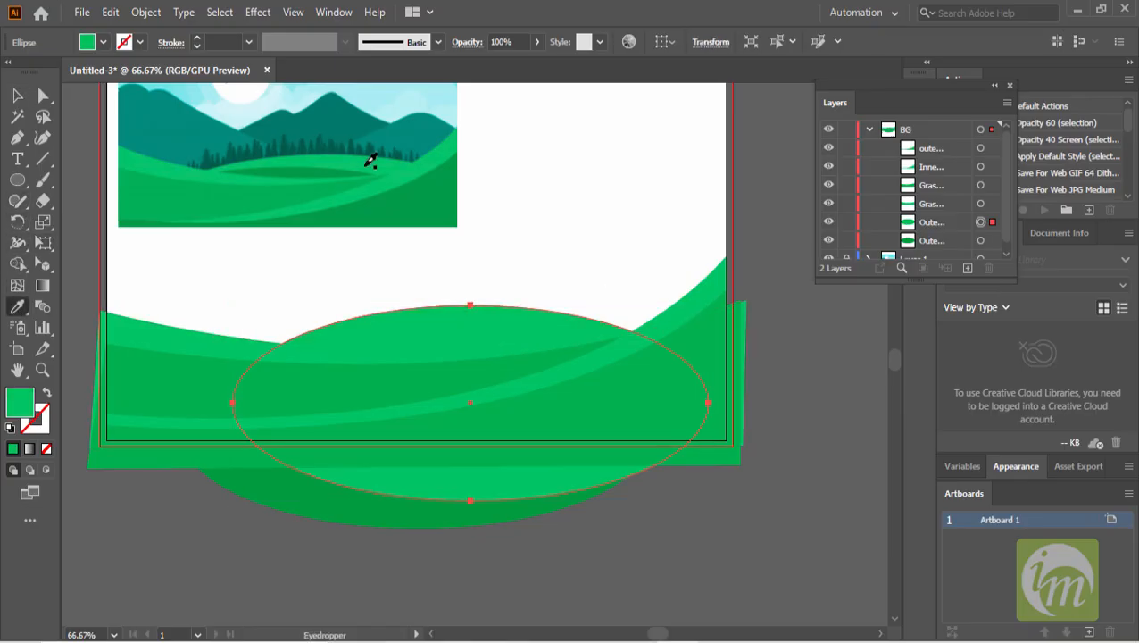
# - Move the lighter ellipse to the bottom of the BG layer's stack, below the darker ellipse
pyautogui.click(17, 96)
pyautogui.scroll(-1, 945, 201)
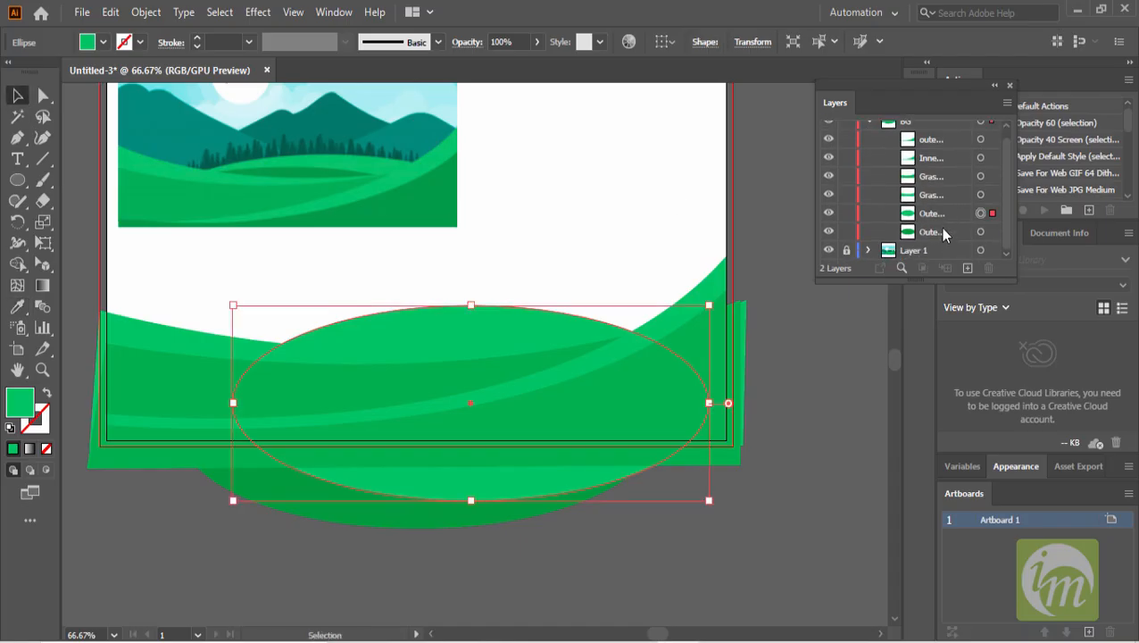
pyautogui.moveTo(940, 220); pyautogui.dragTo(937, 240)
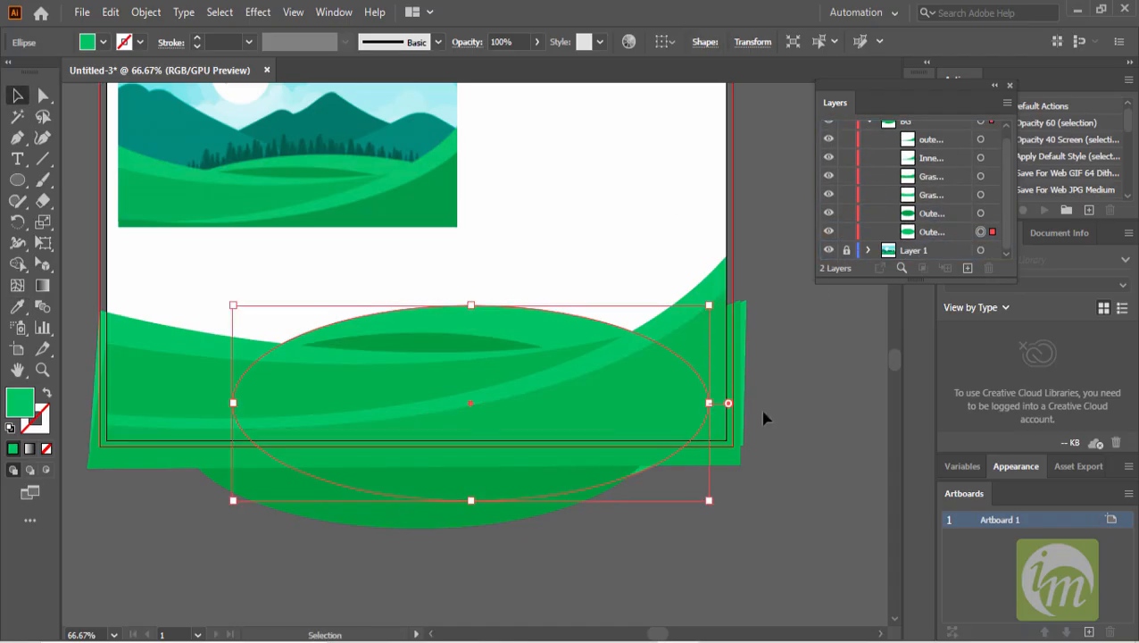
pyautogui.click(788, 532)
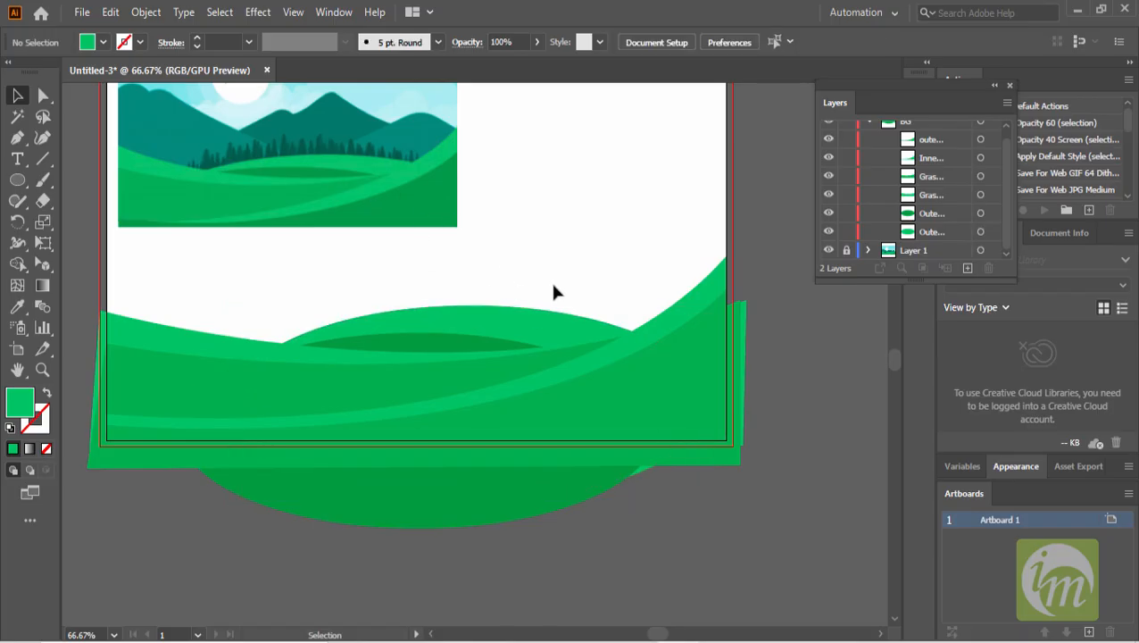
# - Draw a closed mountain shape with the Pen tool, rising from the lower waves to a curved peak near the artboard's right edge
pyautogui.scroll(3, 452, 300)
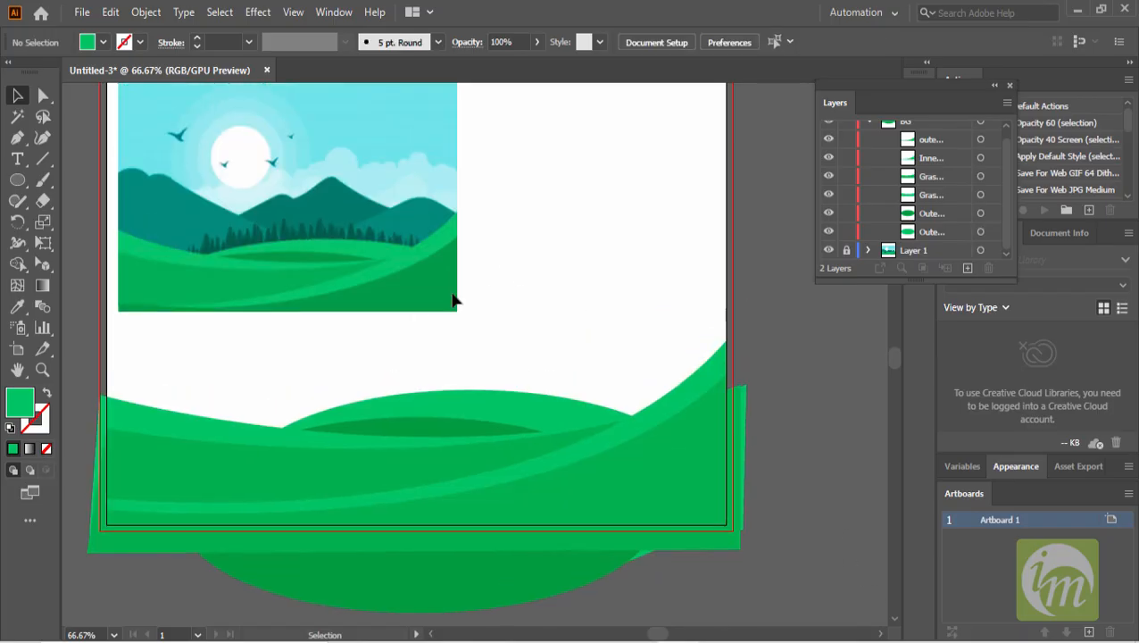
pyautogui.moveTo(376, 246); pyautogui.dragTo(435, 286)
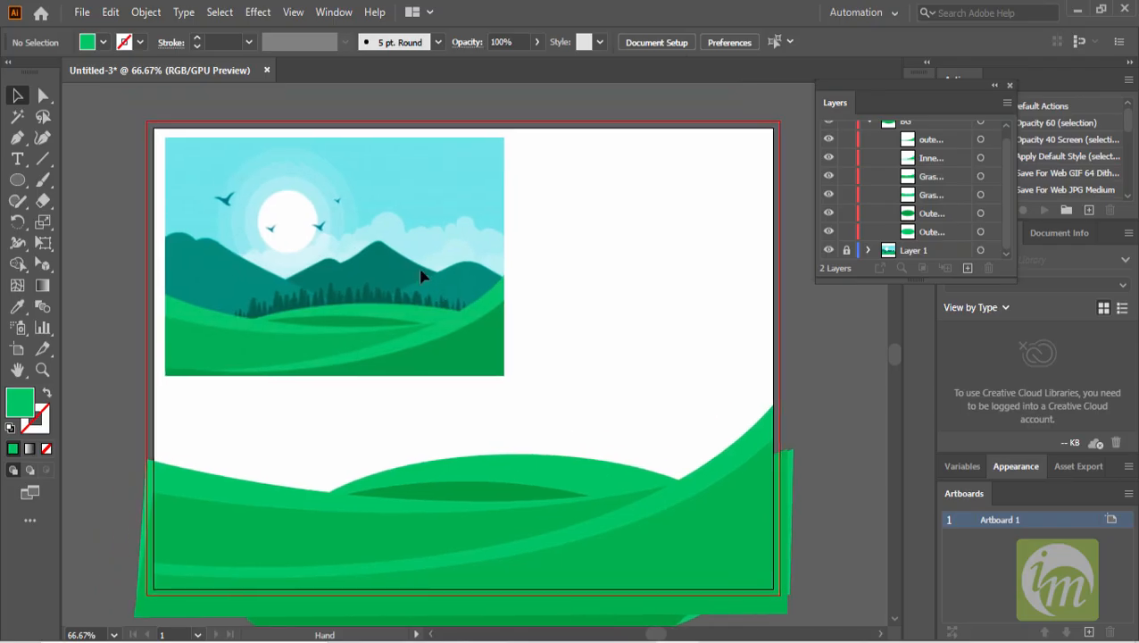
pyautogui.moveTo(572, 351); pyautogui.dragTo(490, 318)
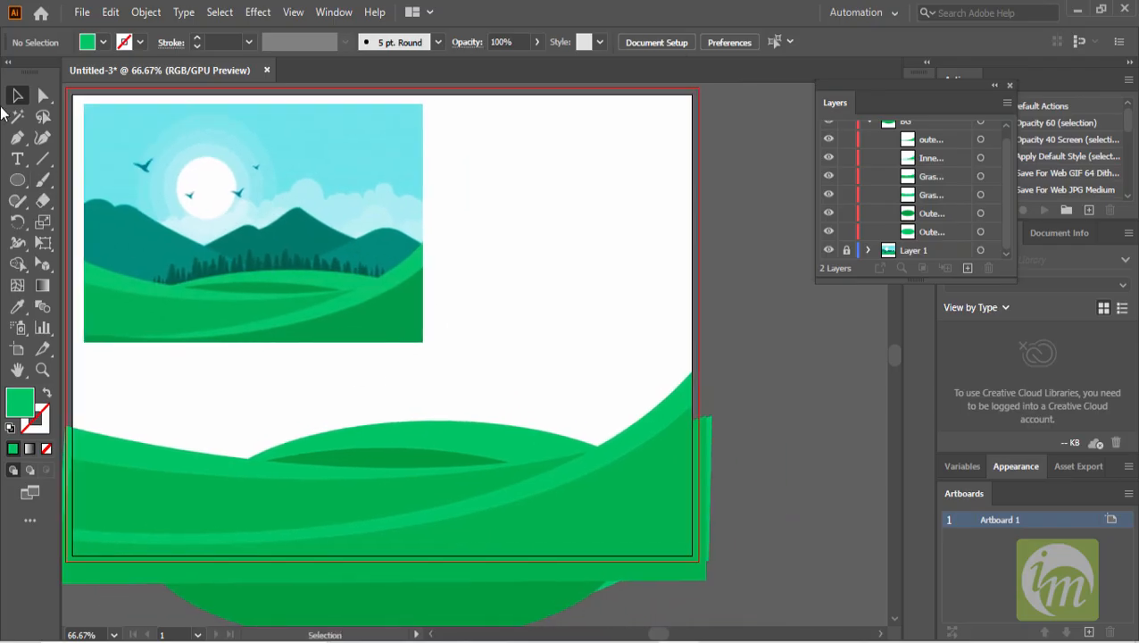
pyautogui.click(17, 137)
pyautogui.moveTo(429, 480); pyautogui.dragTo(477, 480)
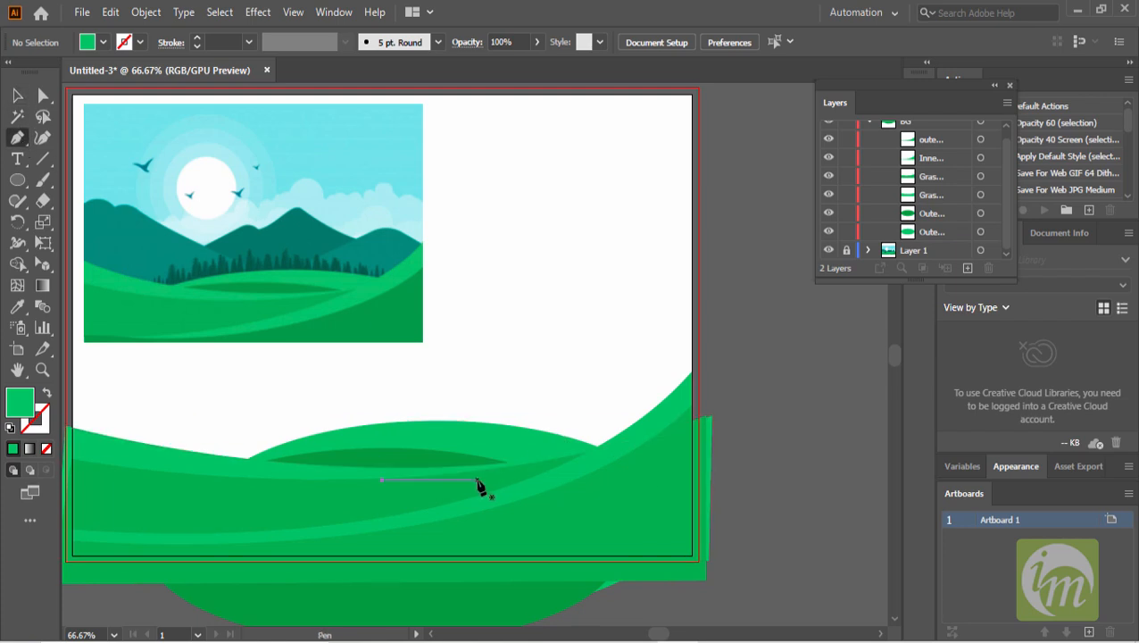
pyautogui.click(479, 480)
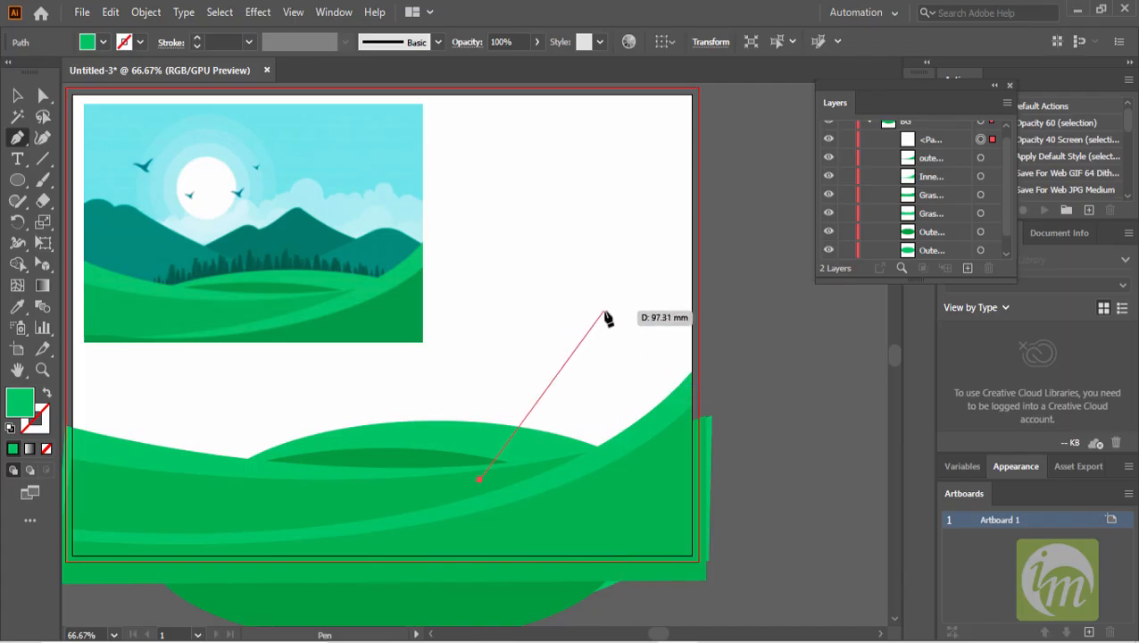
pyautogui.moveTo(646, 304); pyautogui.dragTo(676, 304)
pyautogui.click(700, 305)
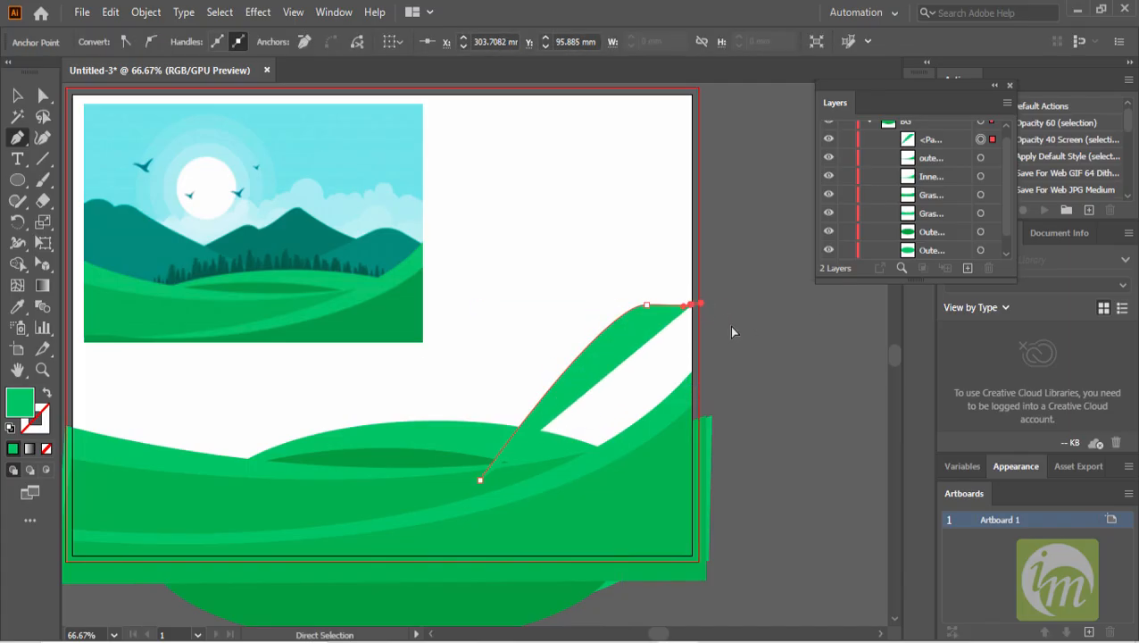
pyautogui.hotkey('ctrl', 'z')
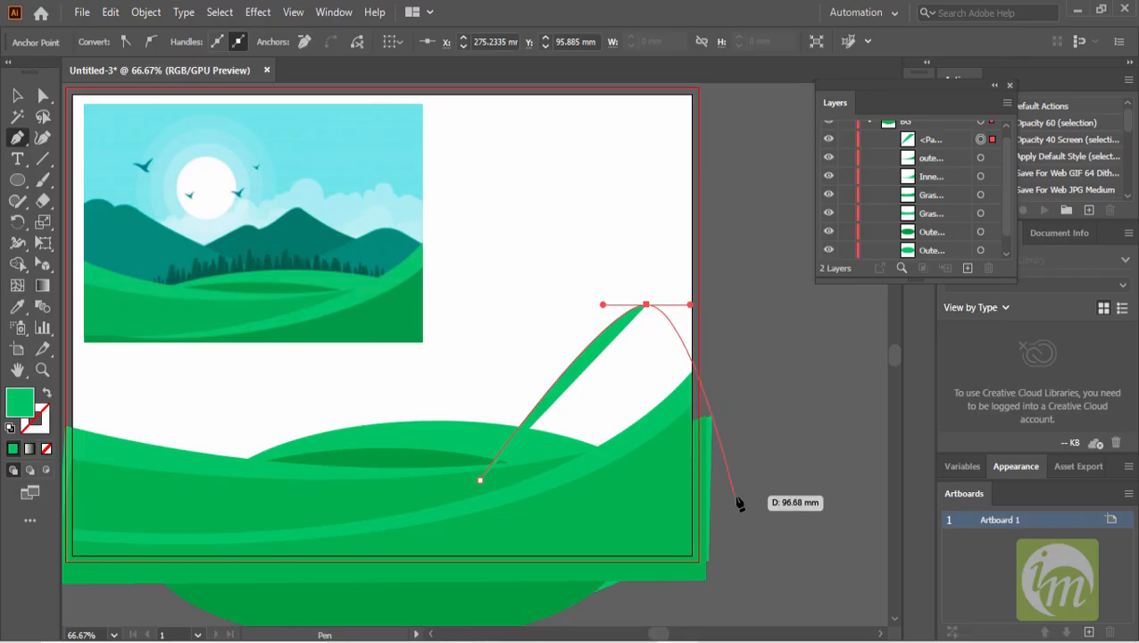
pyautogui.click(789, 479)
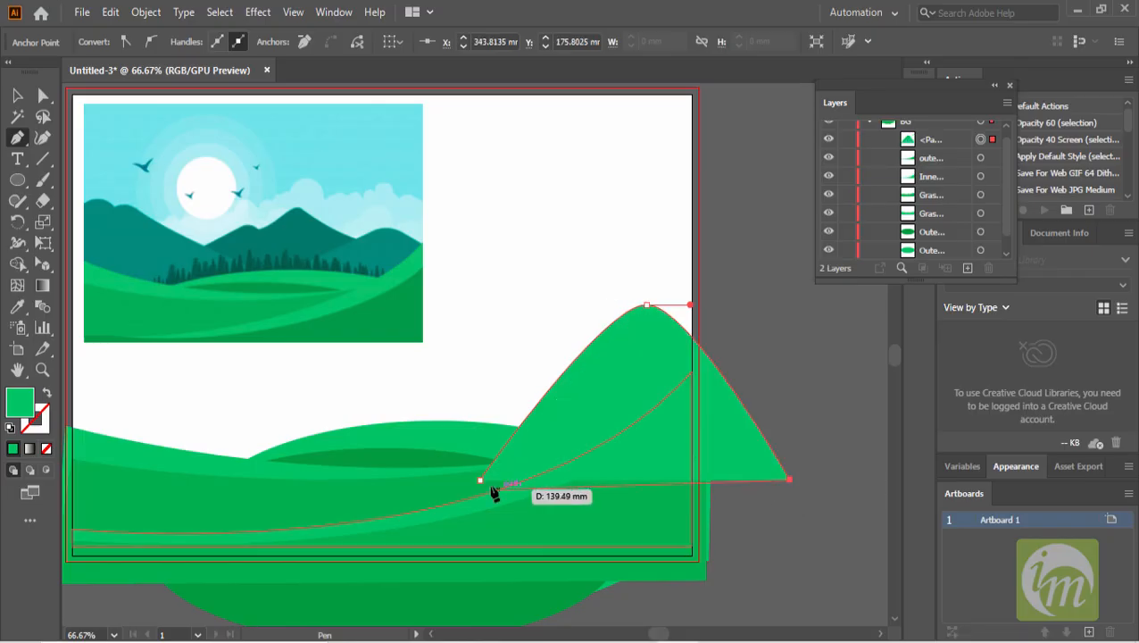
pyautogui.click(481, 481)
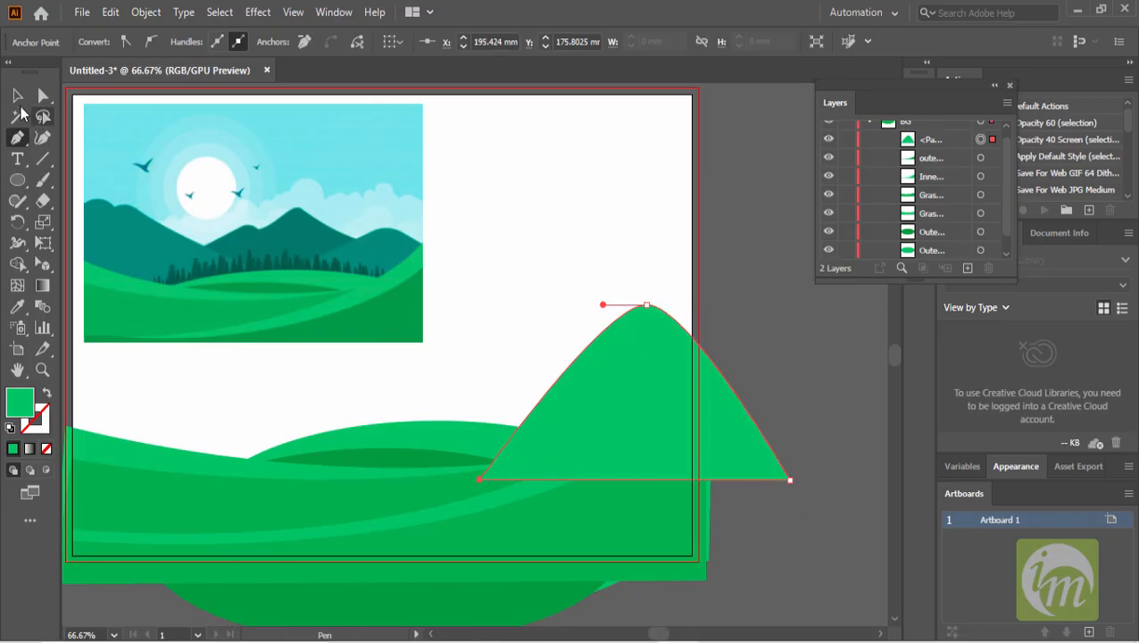
# - Rename the mountain path and move it to the bottom of the BG layer
pyautogui.click(17, 96)
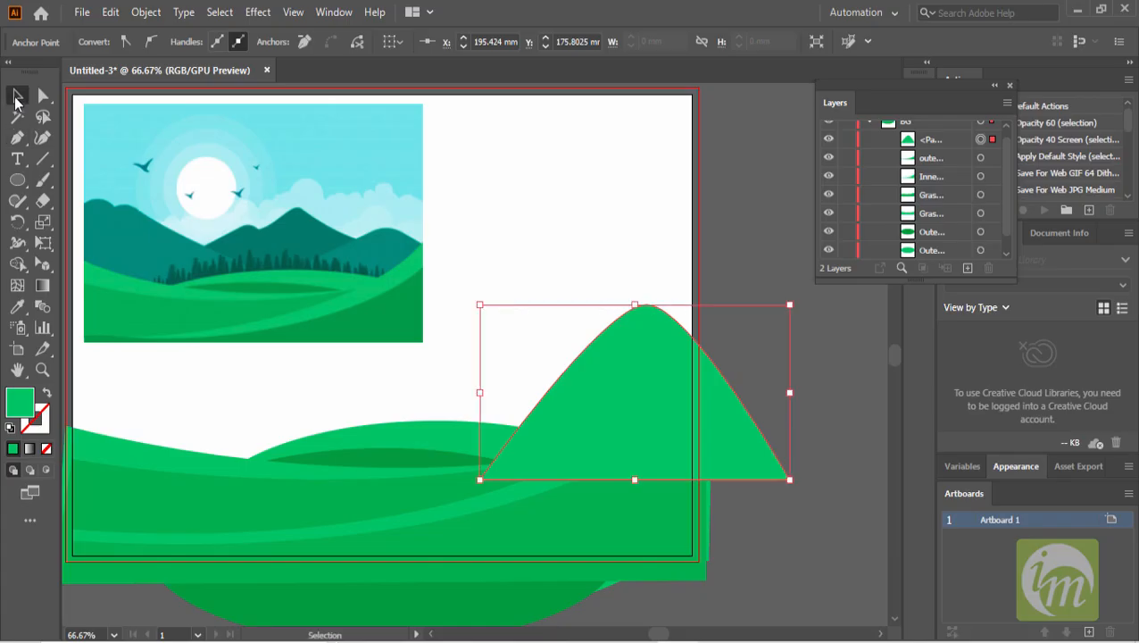
pyautogui.doubleClick(932, 139)
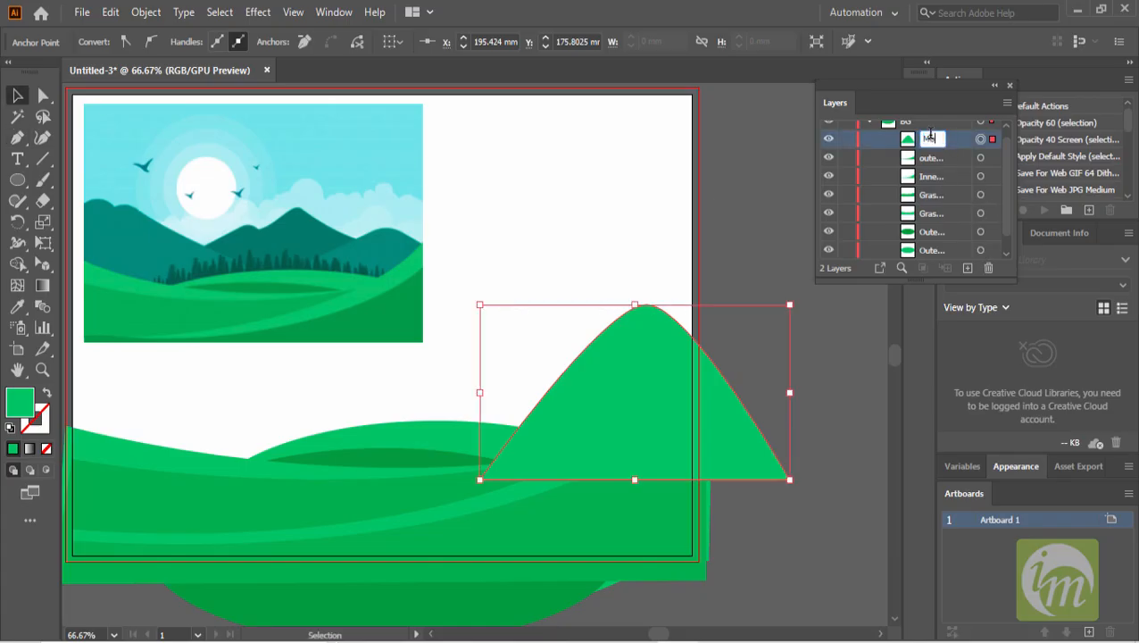
pyautogui.press('Return')
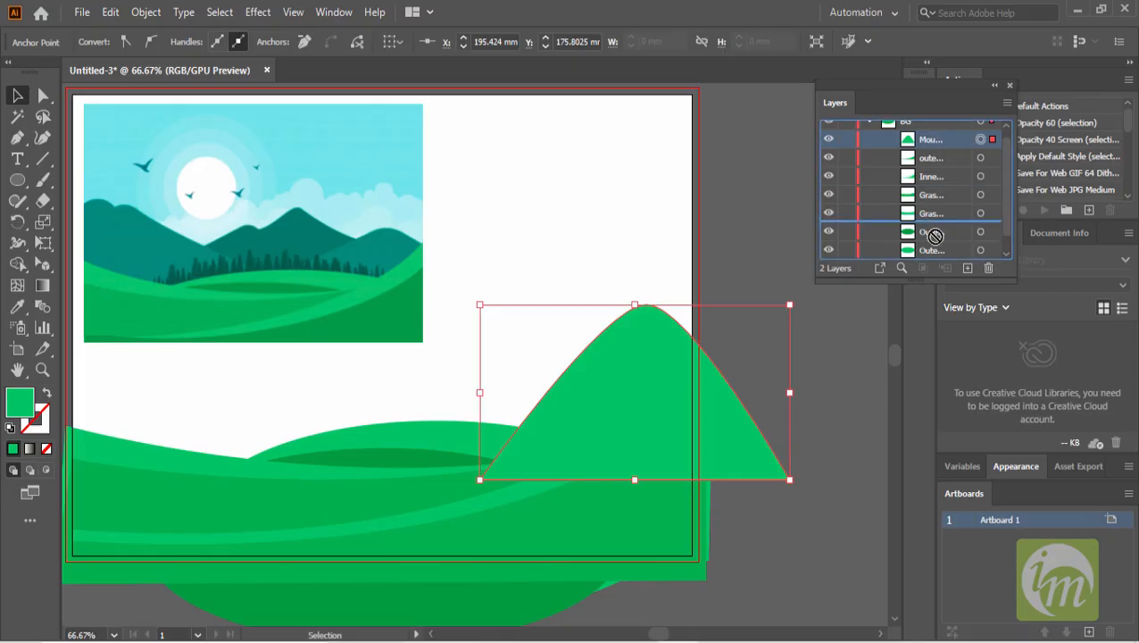
pyautogui.scroll(-1, 950, 239)
pyautogui.moveTo(932, 130); pyautogui.dragTo(935, 250)
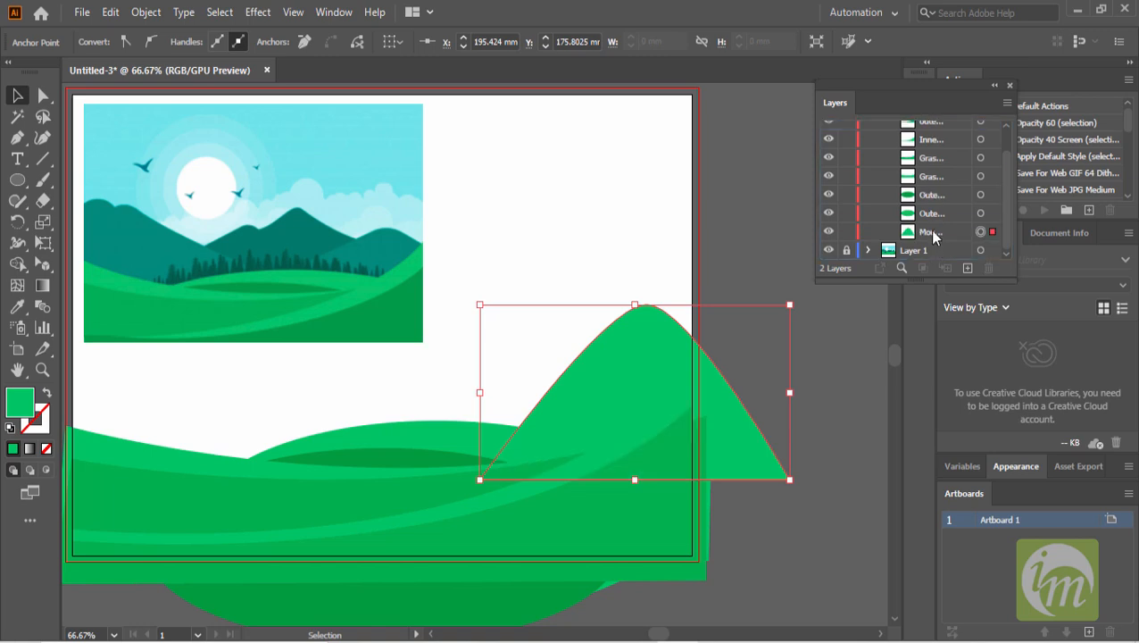
pyautogui.click(932, 232)
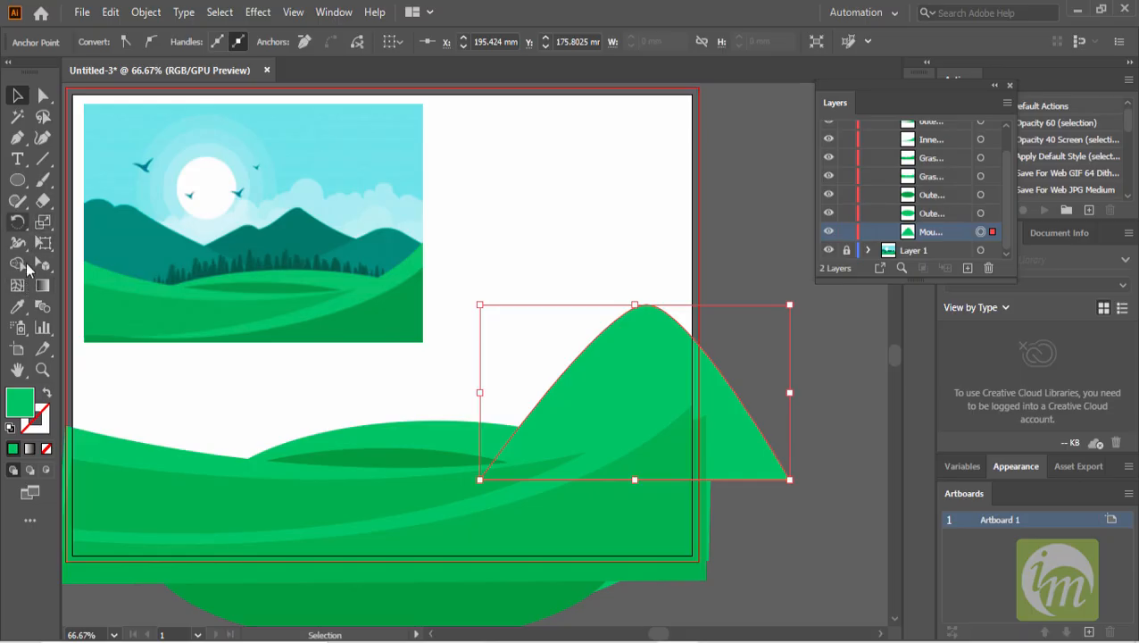
# - Fill the mountain with the dark teal sampled from the illustration's mountains and shift it left
pyautogui.click(22, 302)
pyautogui.click(388, 237)
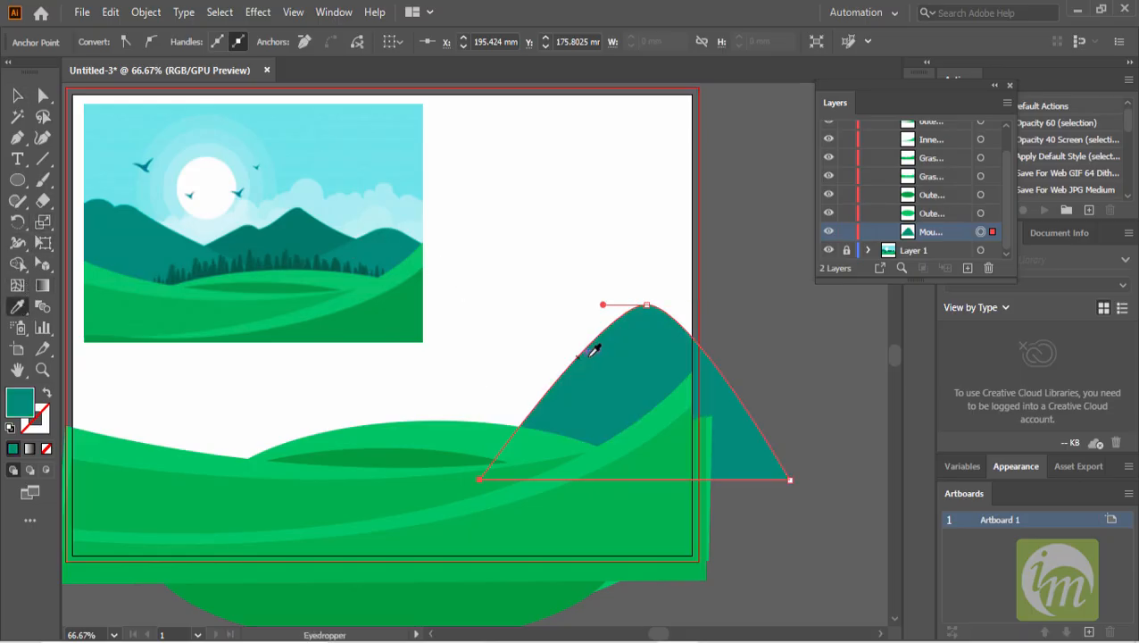
pyautogui.press('v')
pyautogui.moveTo(482, 392); pyautogui.dragTo(414, 368)
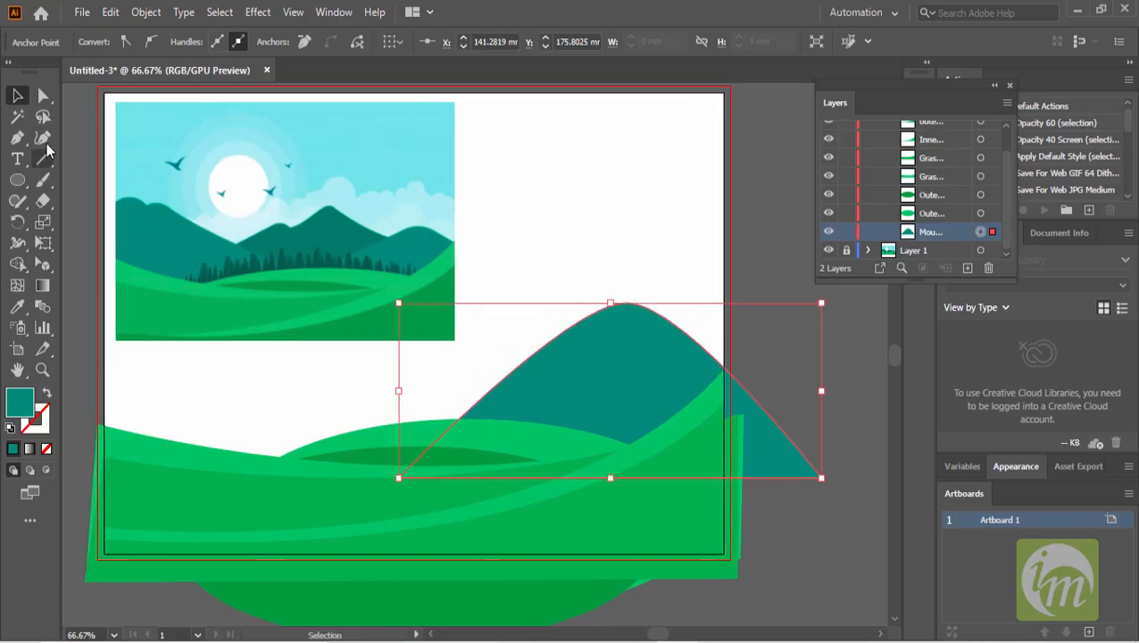
pyautogui.click(45, 96)
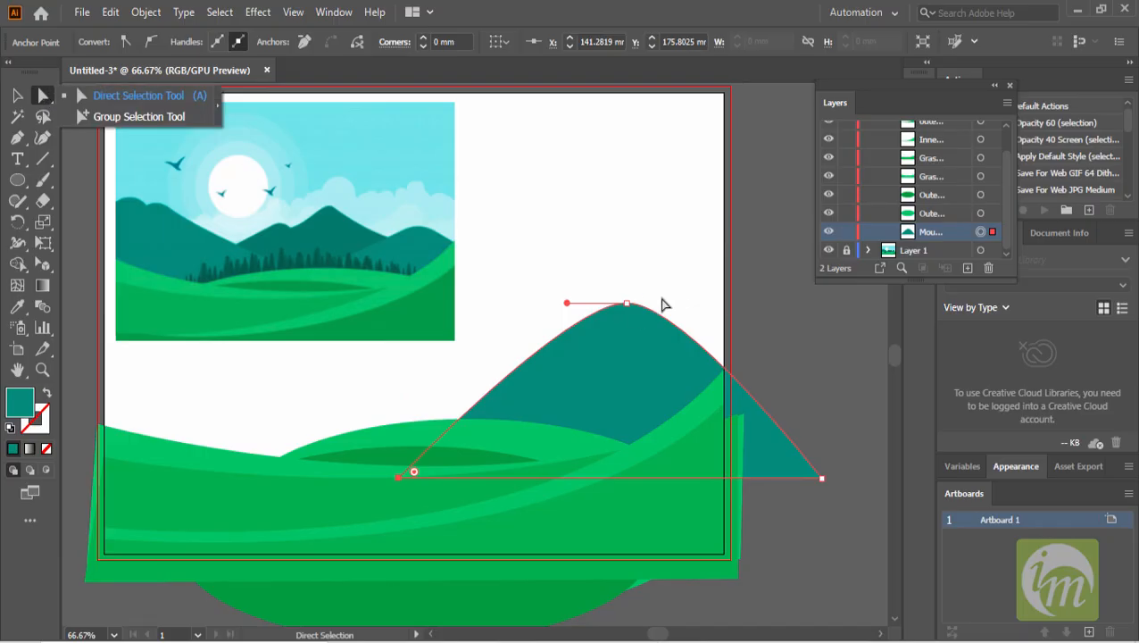
pyautogui.moveTo(628, 305); pyautogui.dragTo(765, 303)
pyautogui.moveTo(570, 303); pyautogui.dragTo(543, 302)
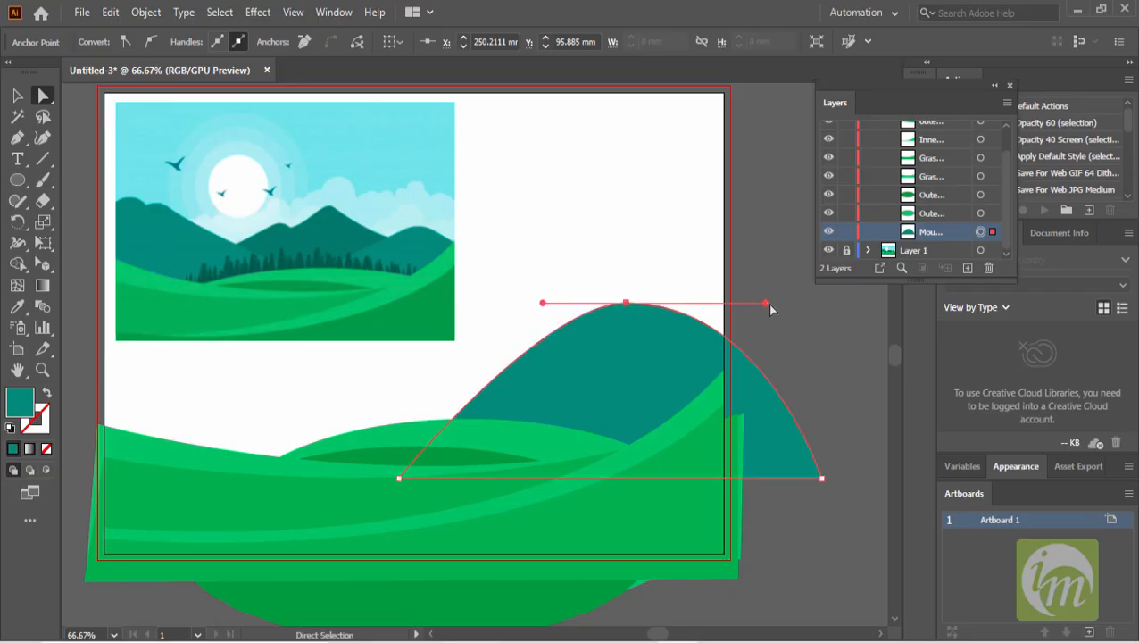
pyautogui.hotkey('ctrl', 'z')
pyautogui.hotkey('ctrl', 'z')
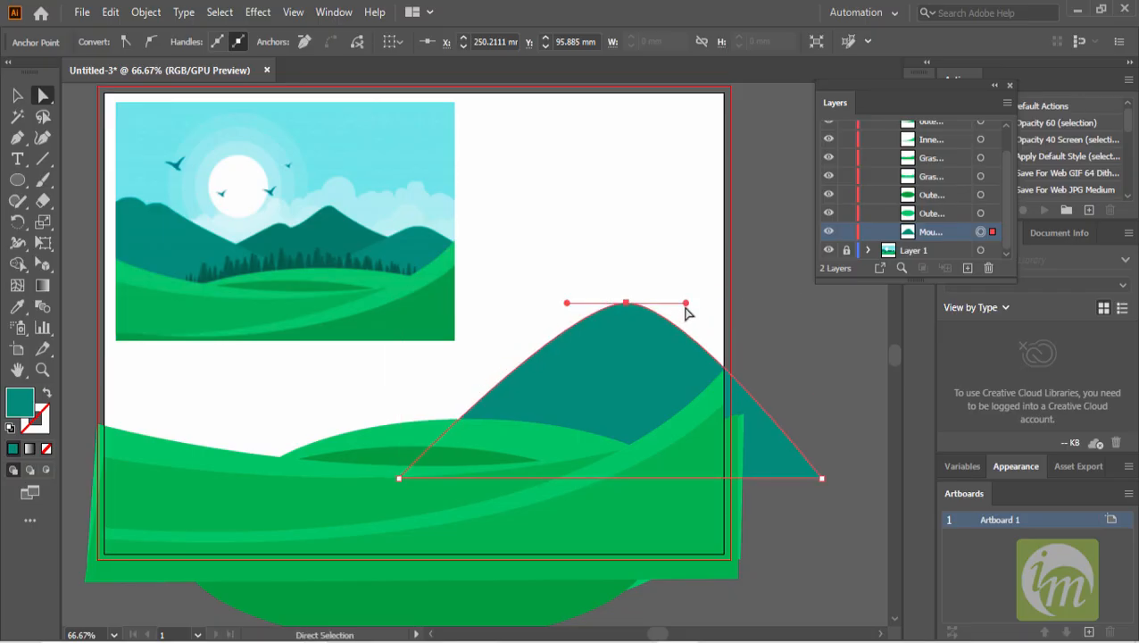
# - Adjust the curve handles at the mountain's peak to reshape the summit
pyautogui.moveTo(685, 305); pyautogui.dragTo(677, 322)
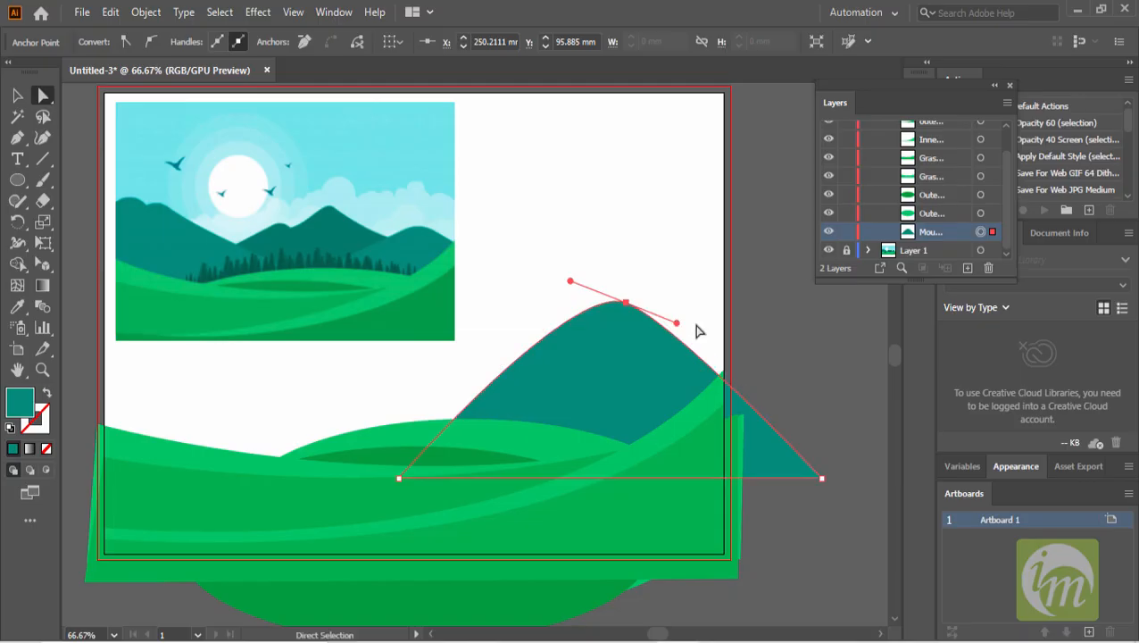
pyautogui.click(823, 478)
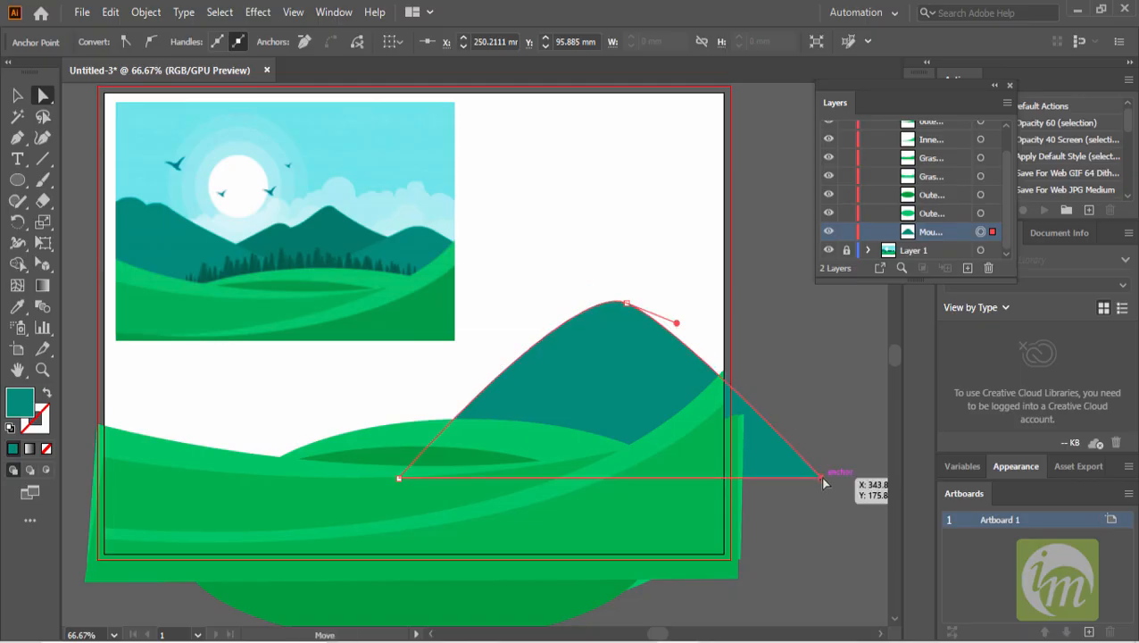
pyautogui.click(624, 305)
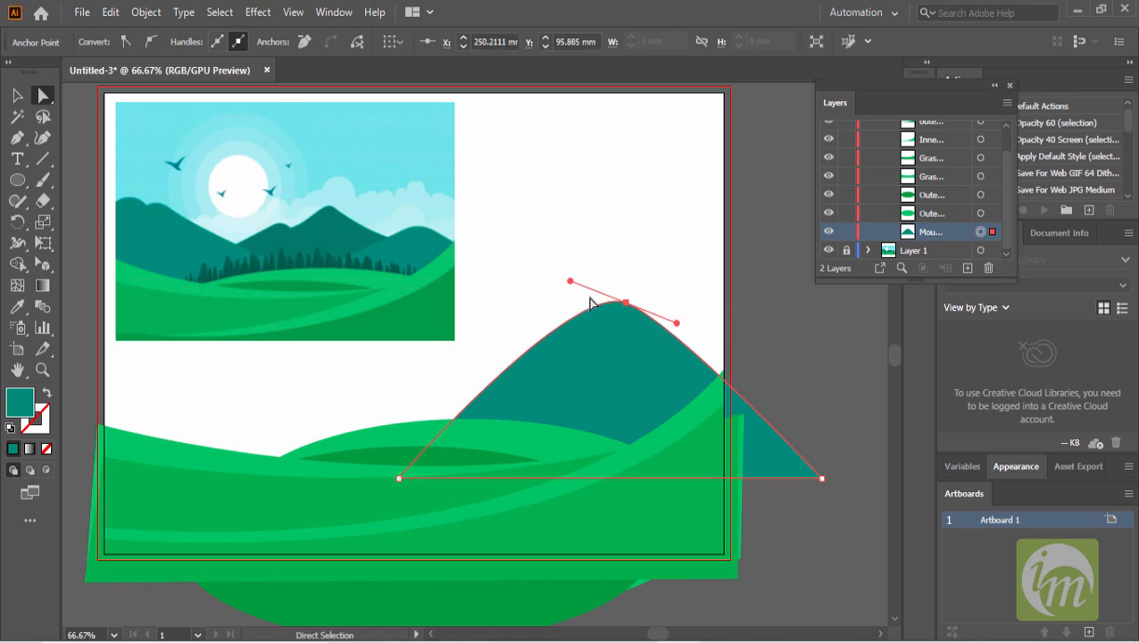
pyautogui.moveTo(571, 281); pyautogui.dragTo(676, 333)
pyautogui.moveTo(489, 254); pyautogui.dragTo(443, 240)
pyautogui.moveTo(375, 225); pyautogui.dragTo(379, 253)
pyautogui.moveTo(475, 260); pyautogui.dragTo(420, 222)
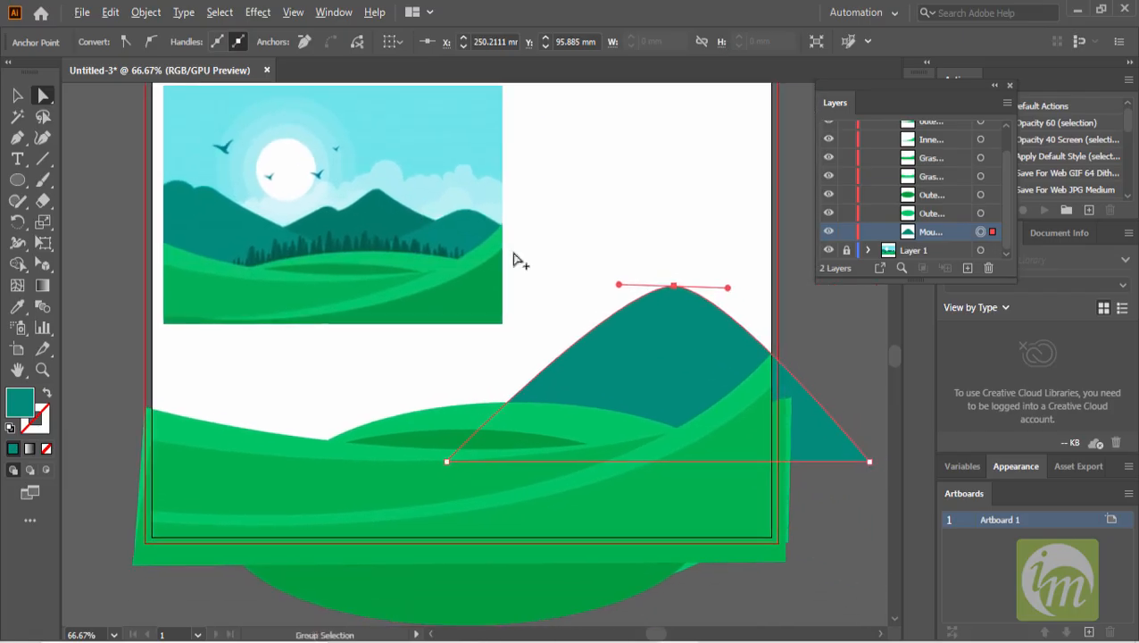
# - Create a new layer at the top of the layer stack
pyautogui.scroll(-1, 510, 257)
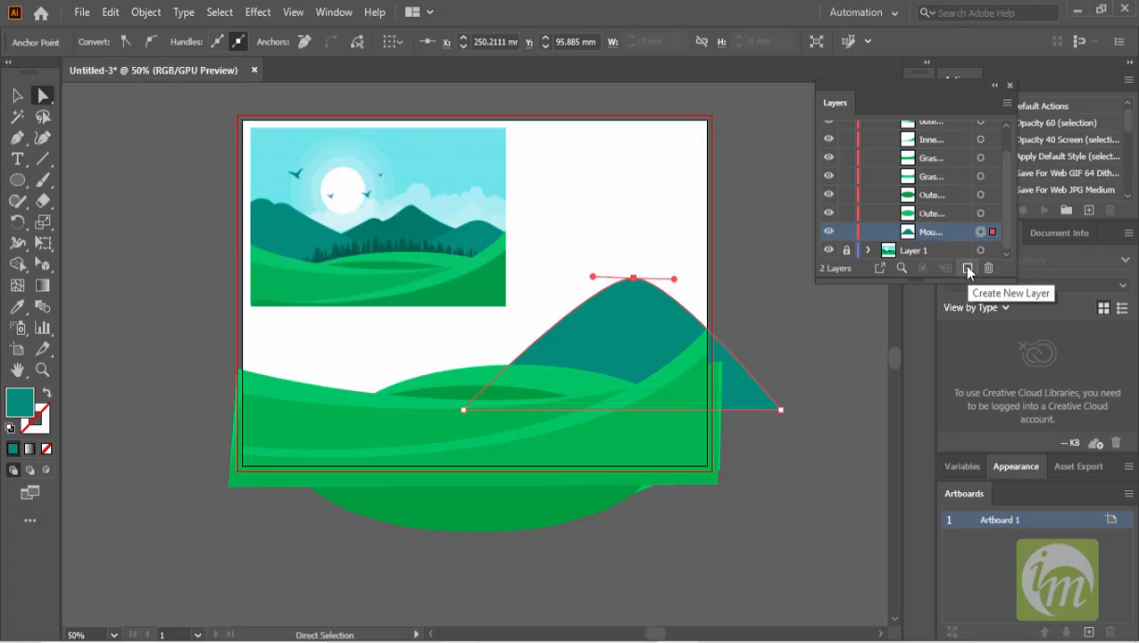
pyautogui.click(967, 269)
pyautogui.scroll(2, 944, 223)
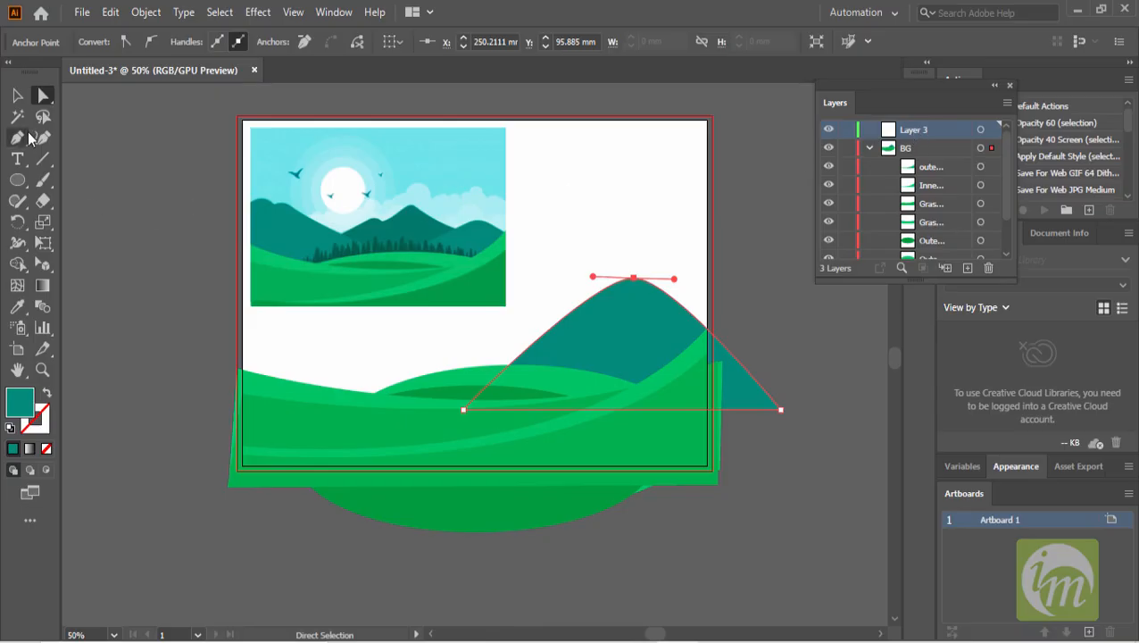
# - Draw a rectangle covering the whole artboard on the new layer
pyautogui.moveTo(17, 179); pyautogui.dragTo(65, 178)
pyautogui.click(121, 178)
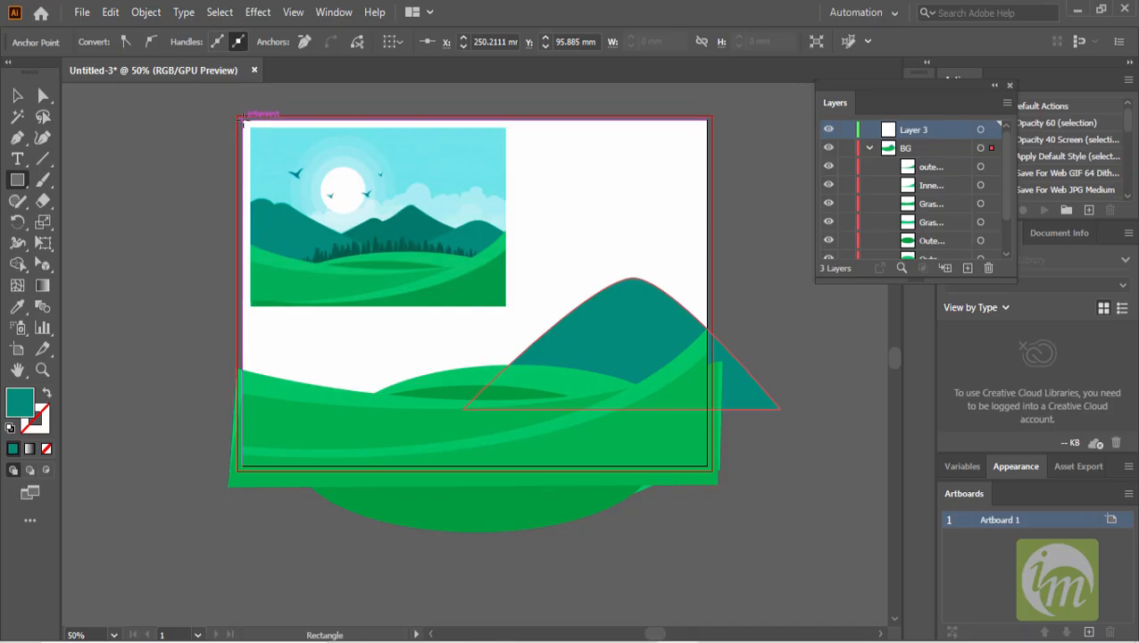
pyautogui.moveTo(247, 125); pyautogui.dragTo(707, 465)
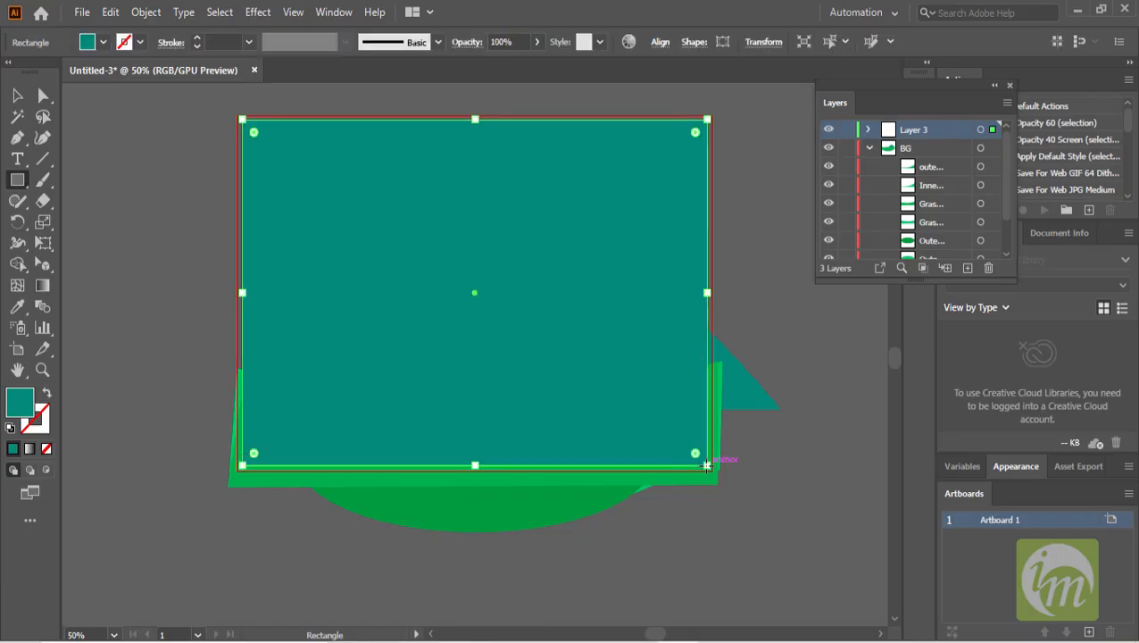
# - Change the rectangle's fill to a light blue swatch
pyautogui.click(16, 94)
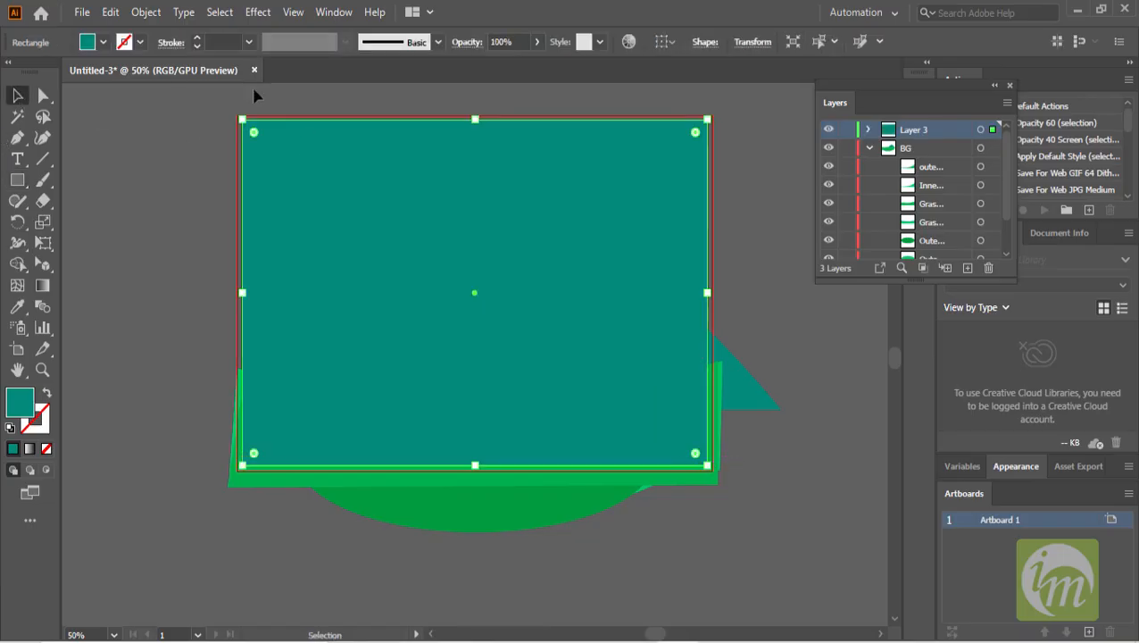
pyautogui.click(101, 42)
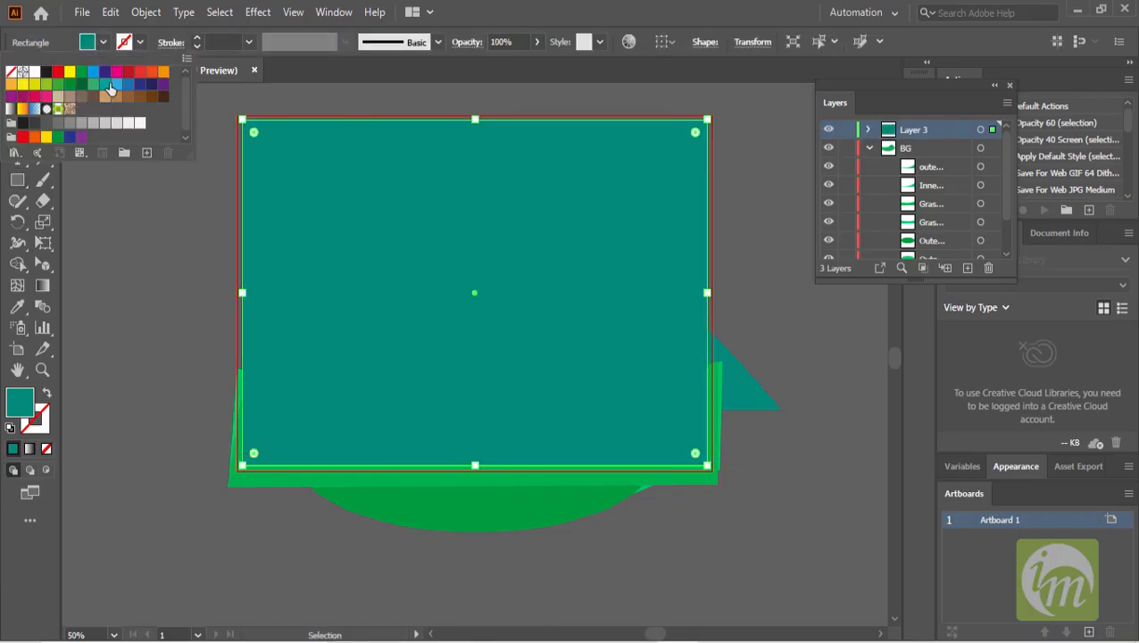
pyautogui.click(116, 85)
pyautogui.click(642, 95)
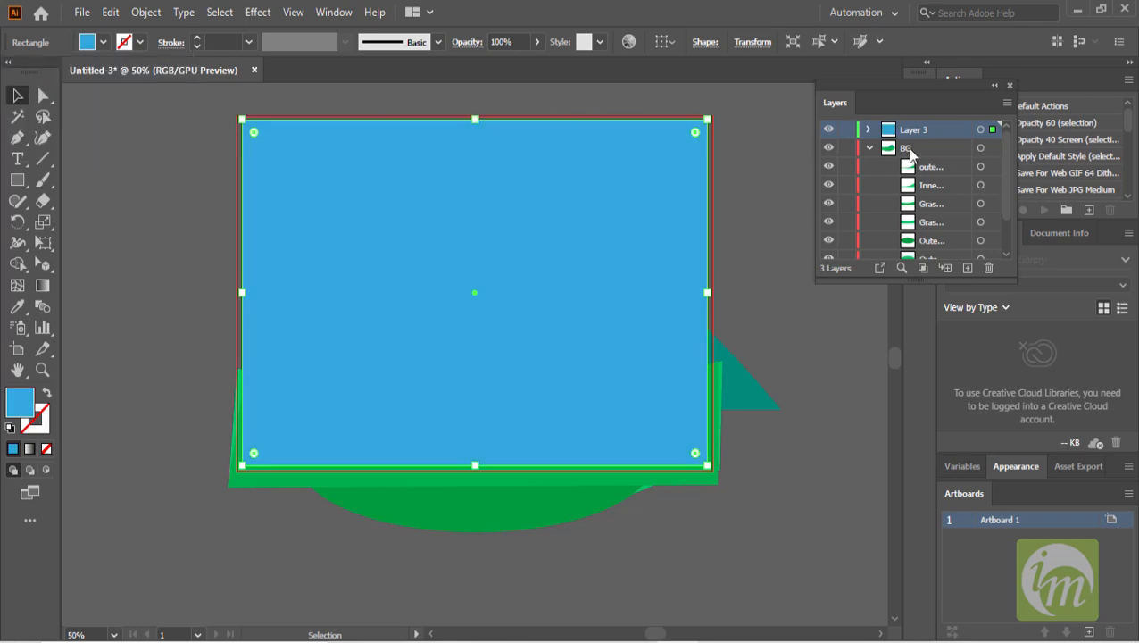
# - Move Layer 3 holding the sky rectangle below the BG layer in the layer stack
pyautogui.click(869, 149)
pyautogui.moveTo(935, 130); pyautogui.dragTo(940, 159)
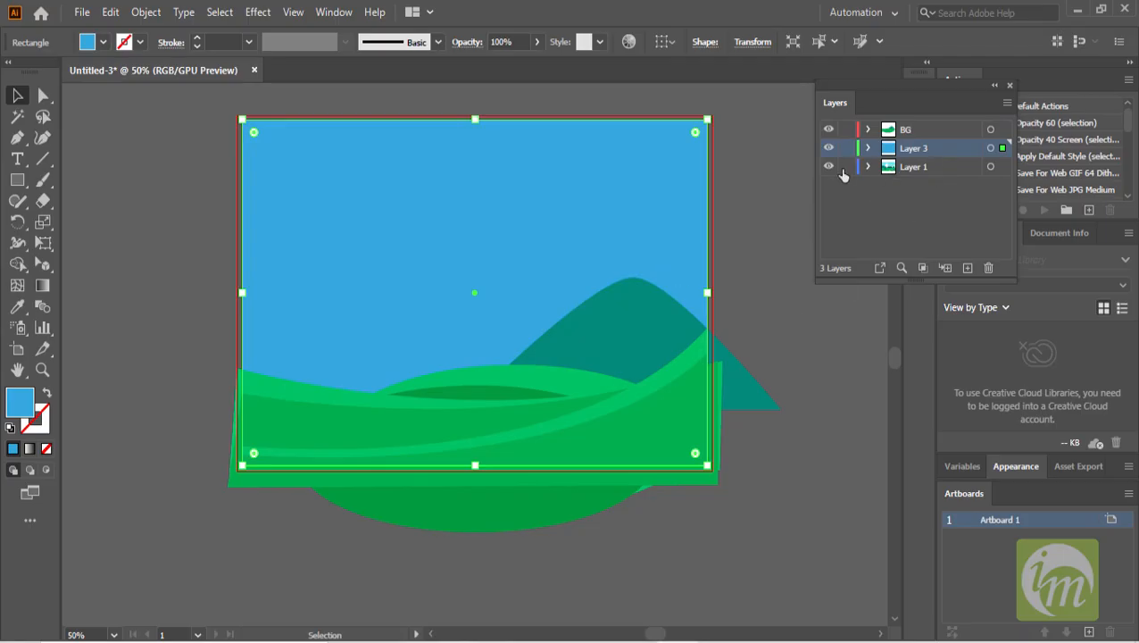
# - Fill the sky rectangle with the light cyan sampled from the reference illustration's sky using the Eyedropper
pyautogui.hotkey('ctrl', '-')
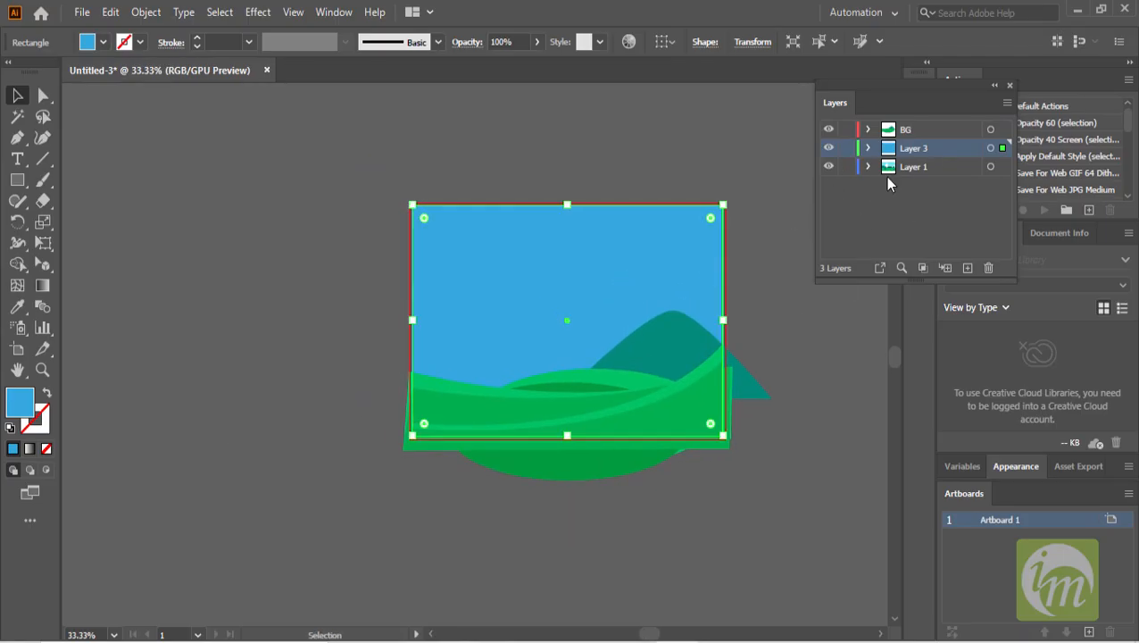
pyautogui.click(934, 170)
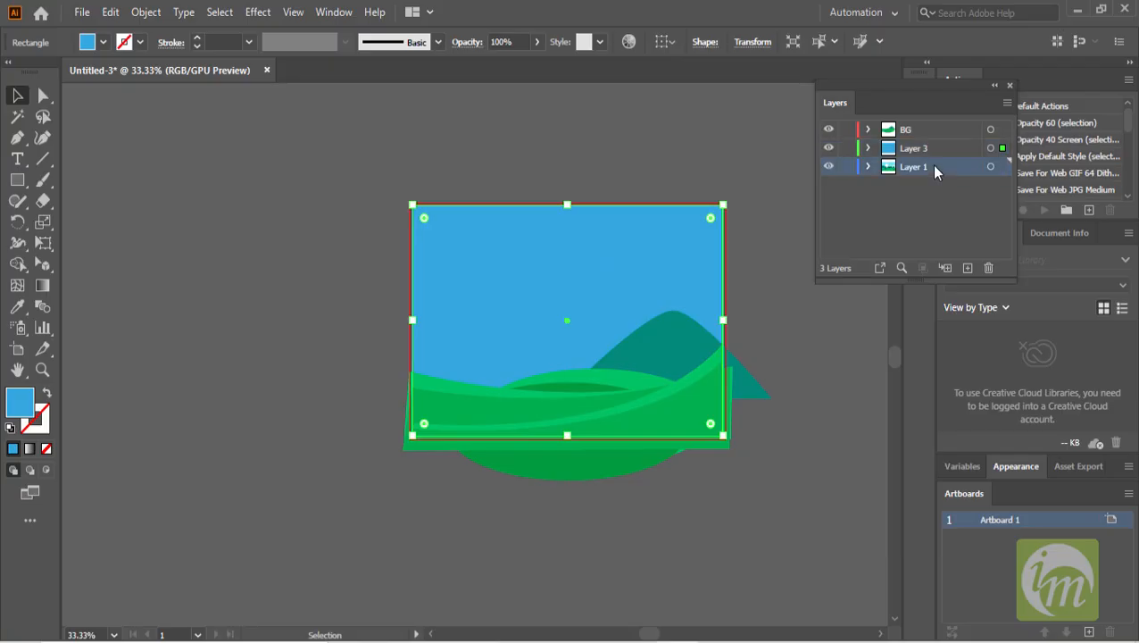
pyautogui.click(776, 293)
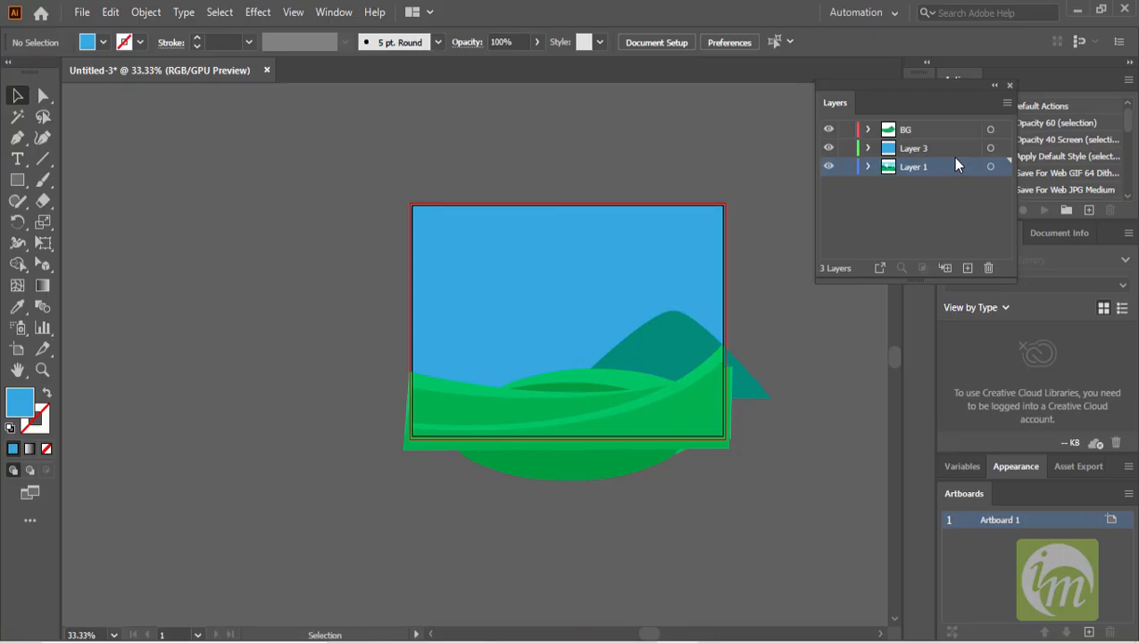
pyautogui.moveTo(534, 265); pyautogui.dragTo(540, 342)
pyautogui.moveTo(466, 245); pyautogui.dragTo(271, 252)
pyautogui.moveTo(493, 312); pyautogui.dragTo(513, 301)
pyautogui.scroll(1, 350, 292)
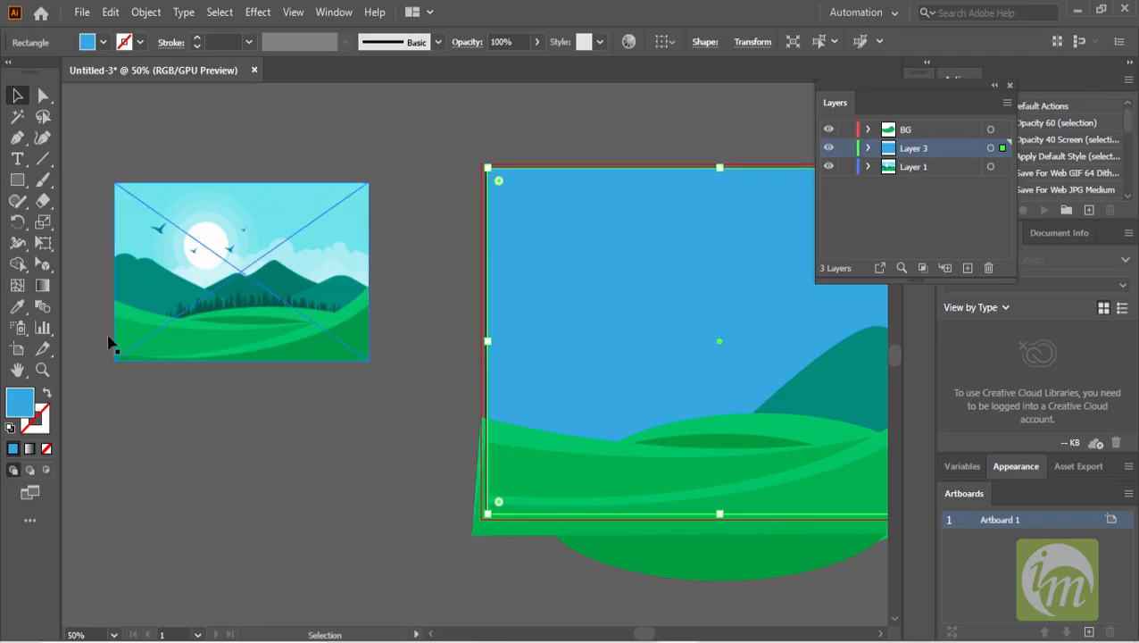
pyautogui.doubleClick(17, 401)
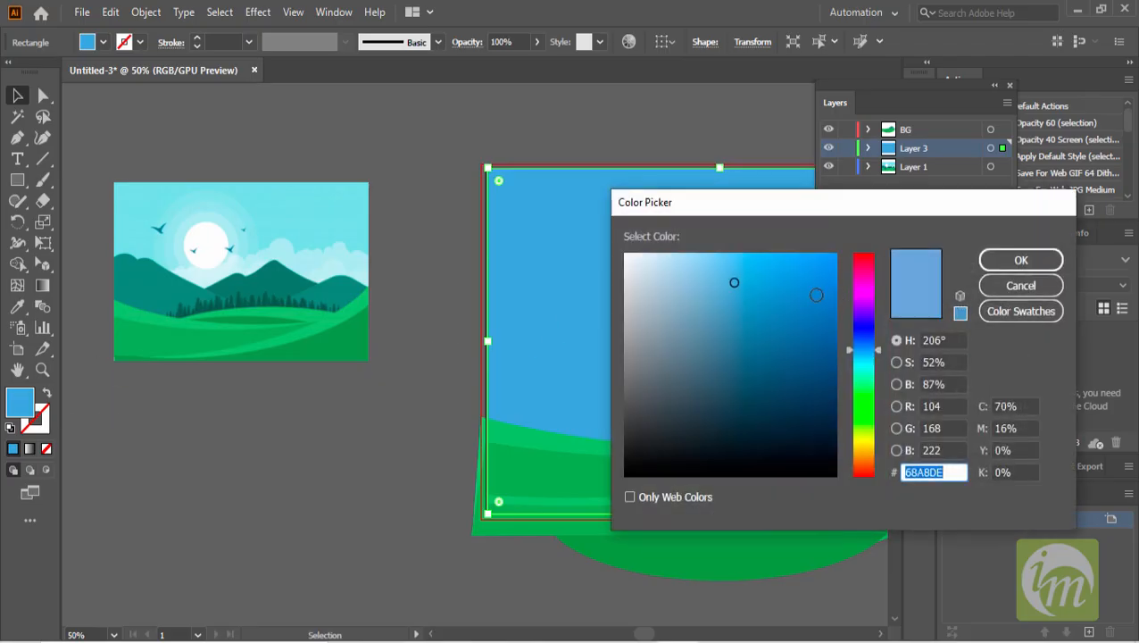
pyautogui.click(1035, 286)
pyautogui.click(17, 306)
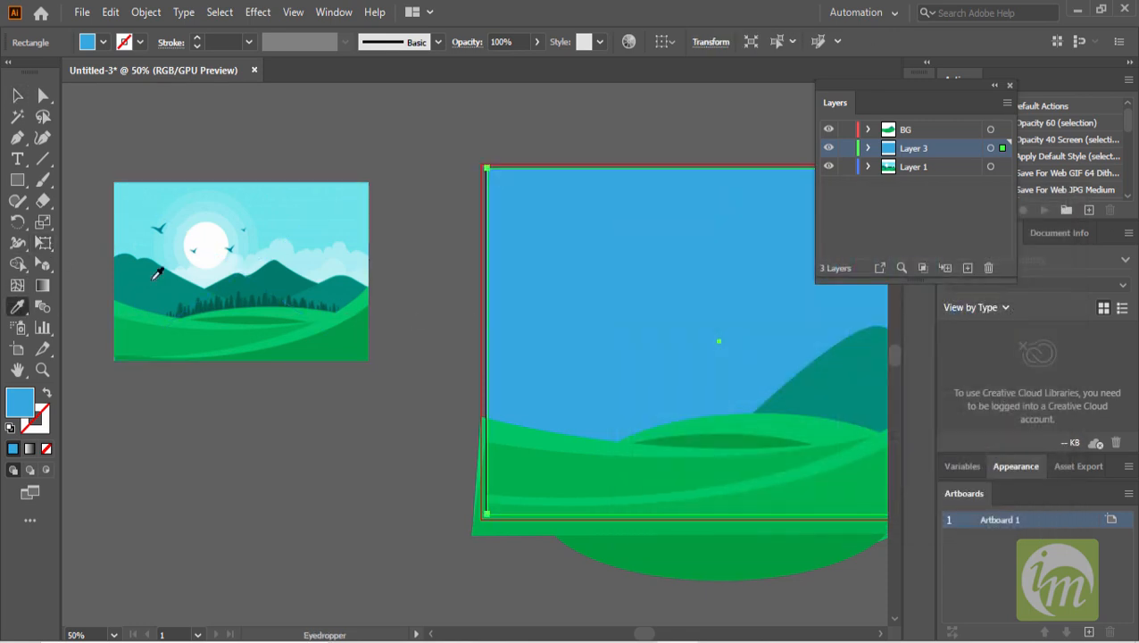
pyautogui.click(360, 217)
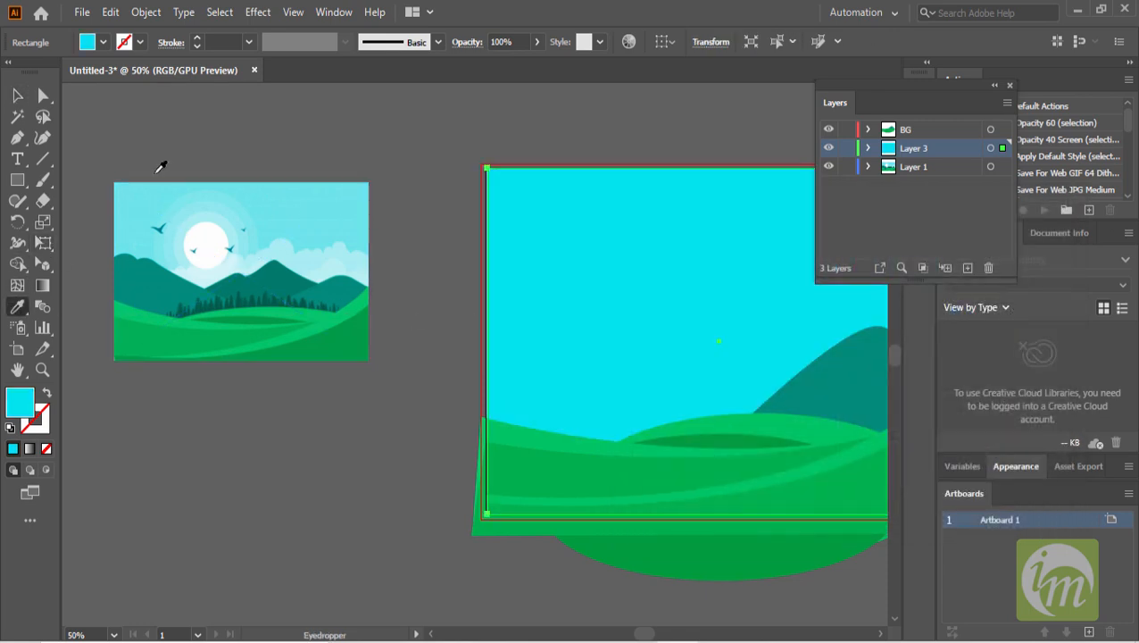
# - Duplicate the mountain shape onto the empty canvas left of the artboard
pyautogui.click(17, 96)
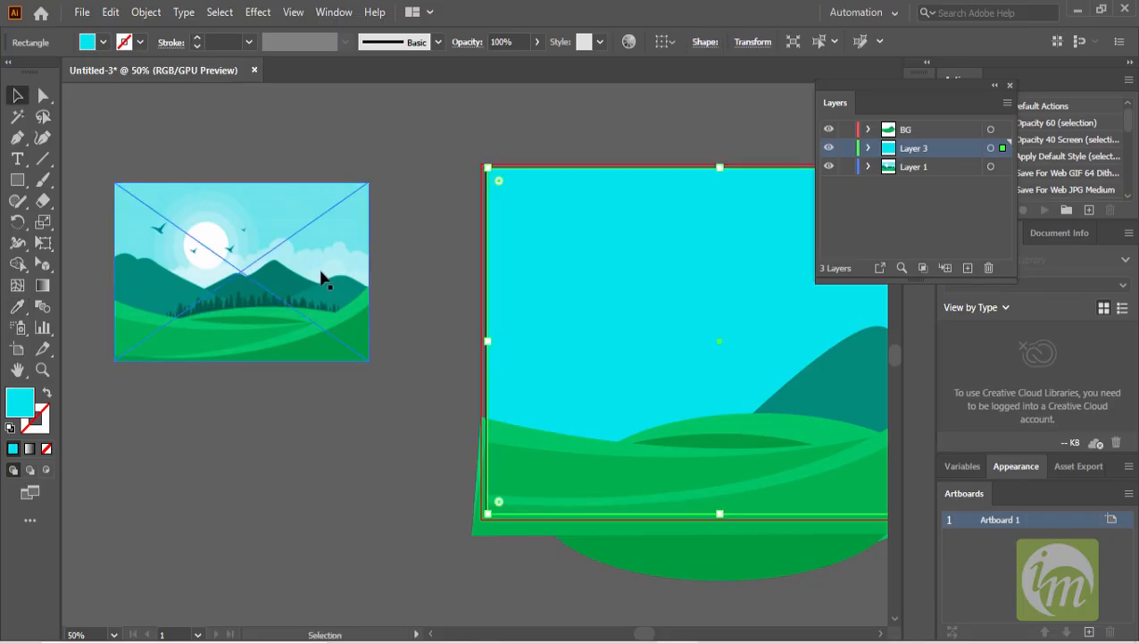
pyautogui.moveTo(376, 285); pyautogui.dragTo(383, 244)
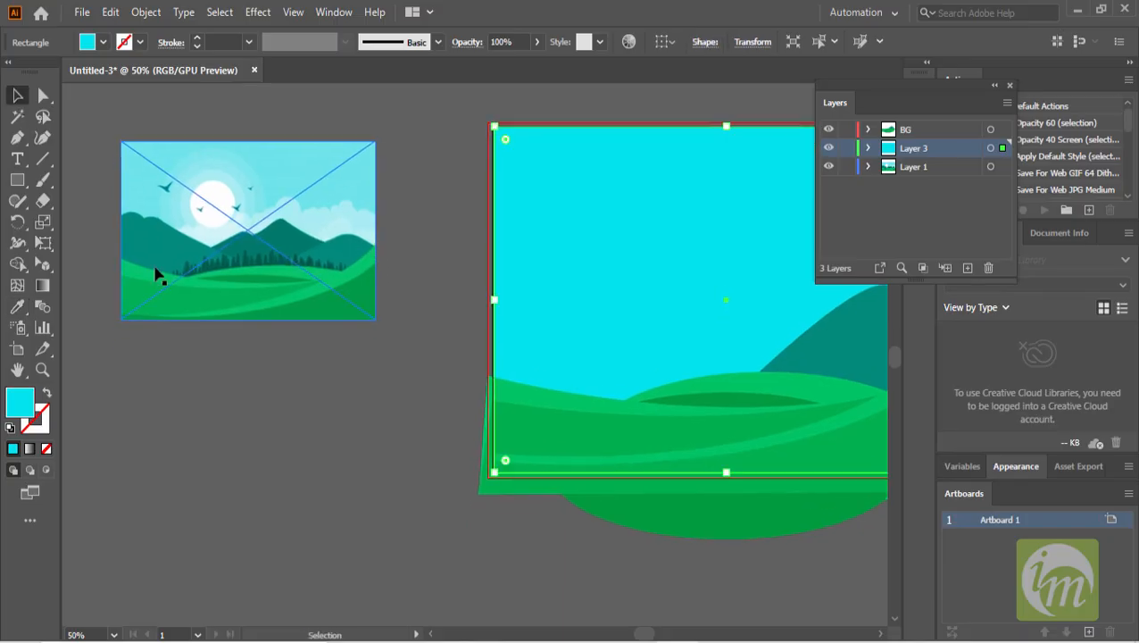
pyautogui.moveTo(418, 278); pyautogui.dragTo(426, 296)
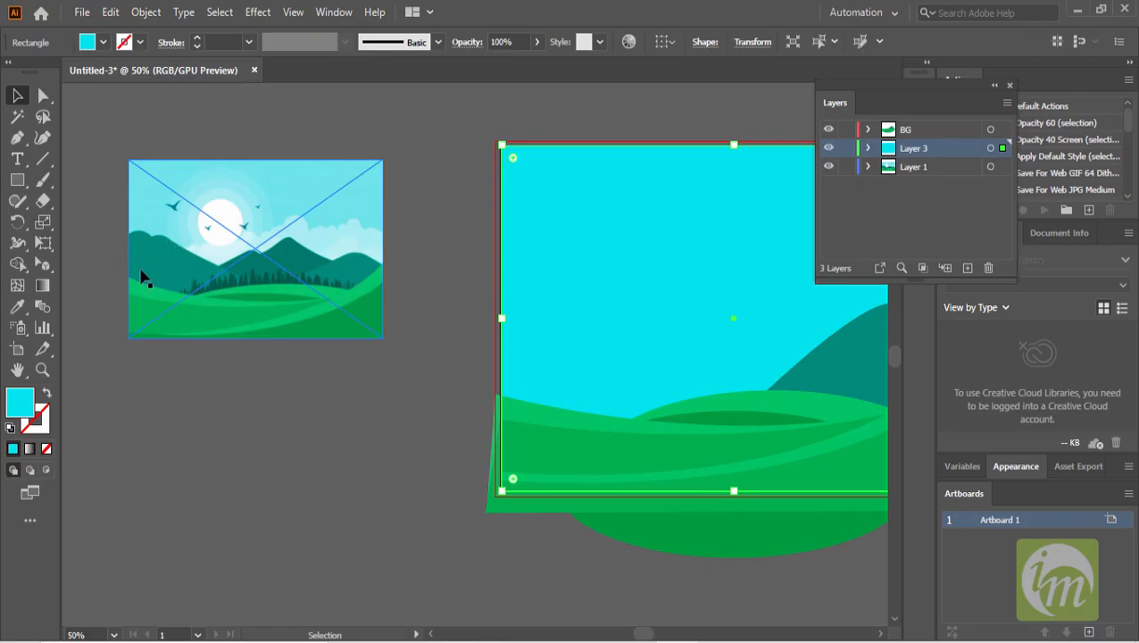
pyautogui.moveTo(593, 315); pyautogui.dragTo(523, 300)
pyautogui.click(776, 352)
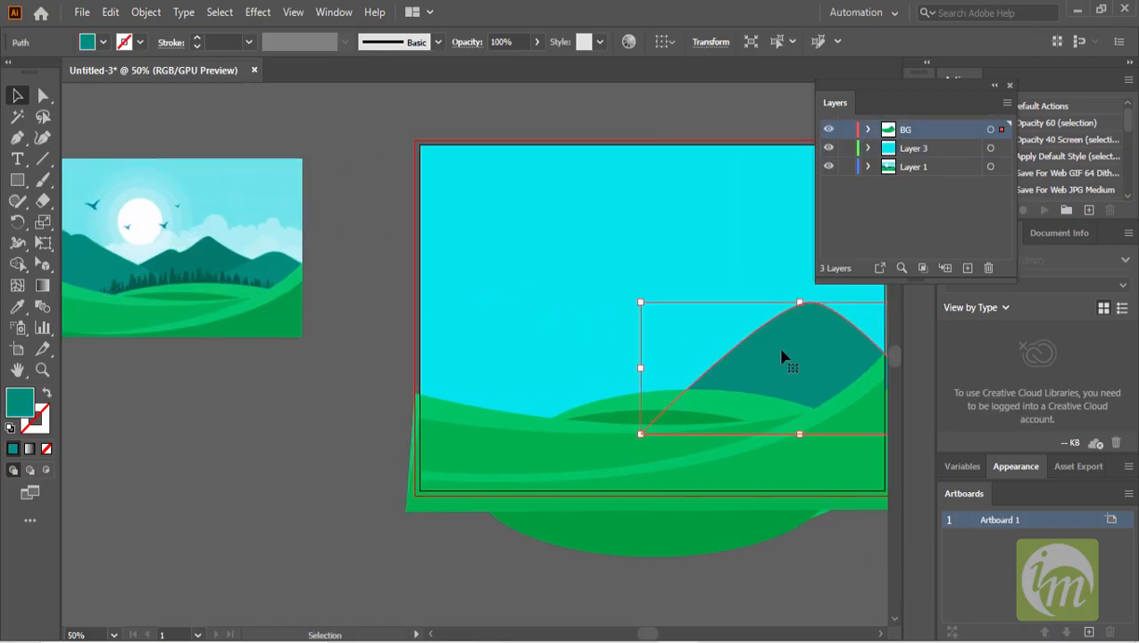
pyautogui.moveTo(756, 350); pyautogui.dragTo(221, 429)
# - Duplicate the copied mountain again slightly to the right so the two overlap
pyautogui.moveTo(369, 346); pyautogui.dragTo(448, 322)
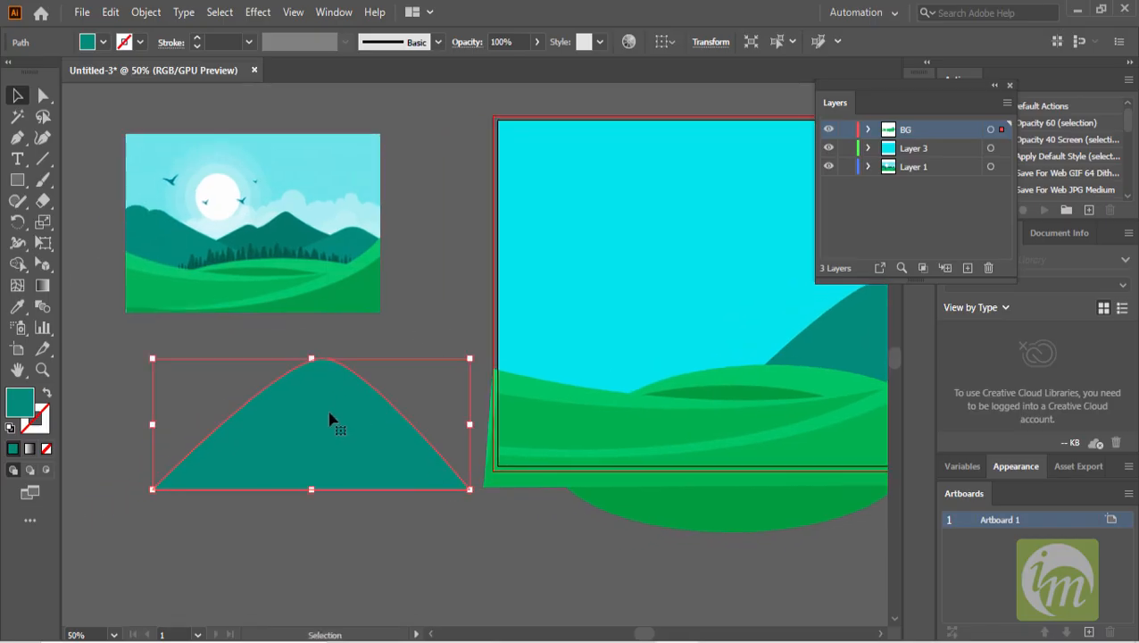
pyautogui.moveTo(342, 429); pyautogui.dragTo(387, 425)
pyautogui.click(375, 544)
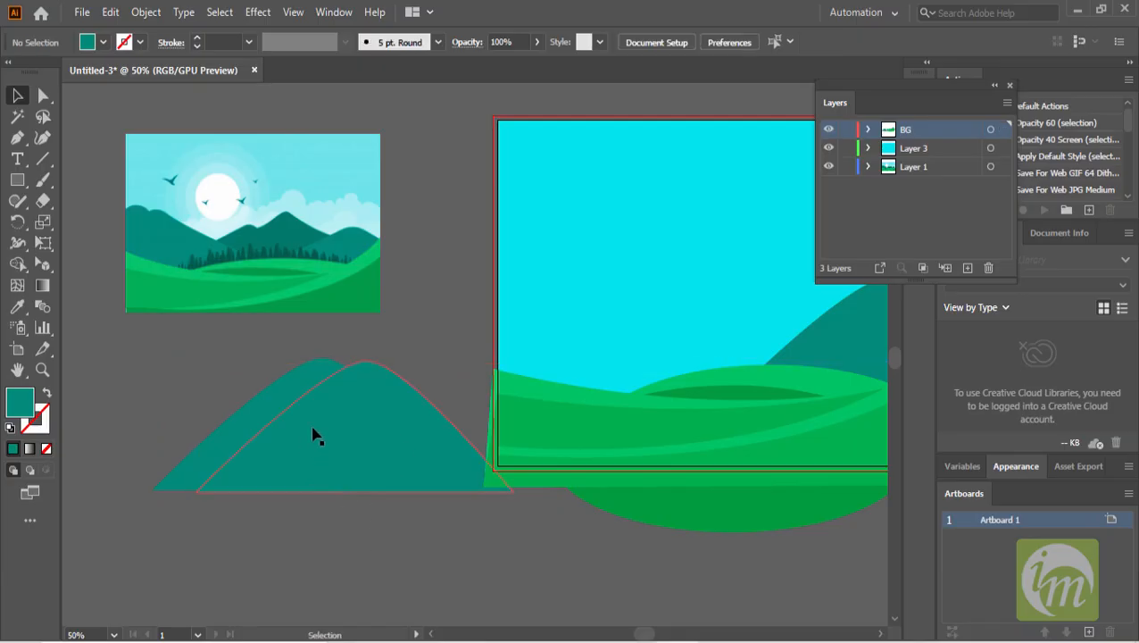
# - Move the second copy's bottom-right anchor further right to widen its base
pyautogui.click(406, 429)
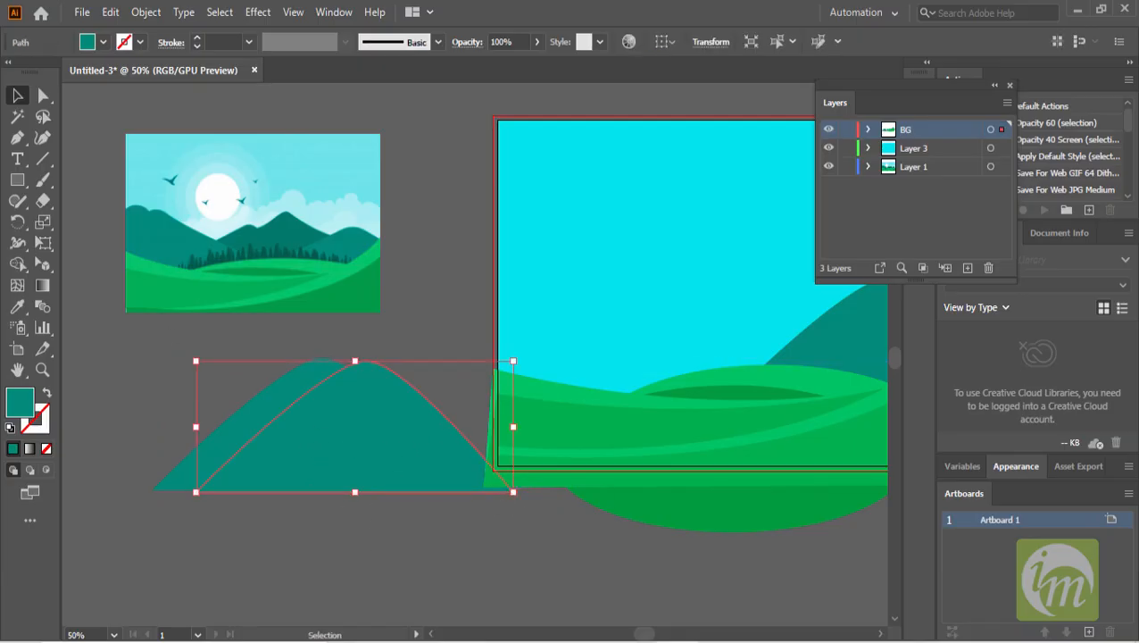
pyautogui.click(43, 95)
pyautogui.click(514, 490)
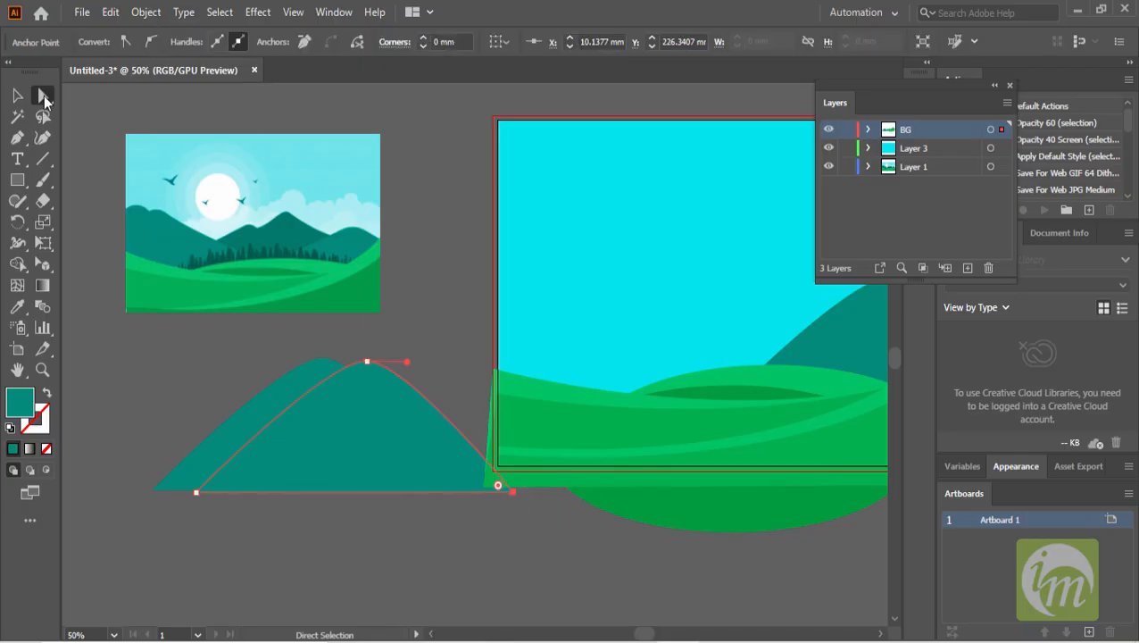
pyautogui.hotkey('shift', 'Right')
pyautogui.hotkey('shift', 'Right')
pyautogui.hotkey('shift', 'Right')
pyautogui.hotkey('shift', 'Right')
pyautogui.hotkey('shift', 'Right')
pyautogui.hotkey('shift', 'Right')
pyautogui.hotkey('shift', 'Right')
pyautogui.hotkey('shift', 'Right')
pyautogui.hotkey('shift', 'Right')
pyautogui.hotkey('shift', 'Right')
pyautogui.hotkey('shift', 'Right')
pyautogui.hotkey('shift', 'Right')
pyautogui.hotkey('shift', 'Right')
pyautogui.hotkey('shift', 'Right')
pyautogui.hotkey('shift', 'Right')
pyautogui.hotkey('shift', 'Right')
pyautogui.hotkey('shift', 'Right')
pyautogui.hotkey('shift', 'Right')
pyautogui.hotkey('shift', 'Right')
pyautogui.hotkey('shift', 'Right')
pyautogui.hotkey('shift', 'Right')
pyautogui.hotkey('shift', 'Right')
# - Reshape the second copy's peak and right slope by converting and dragging its curve handles with the Anchor Point tool
pyautogui.moveTo(17, 137); pyautogui.dragTo(110, 199)
pyautogui.moveTo(413, 360); pyautogui.dragTo(416, 382)
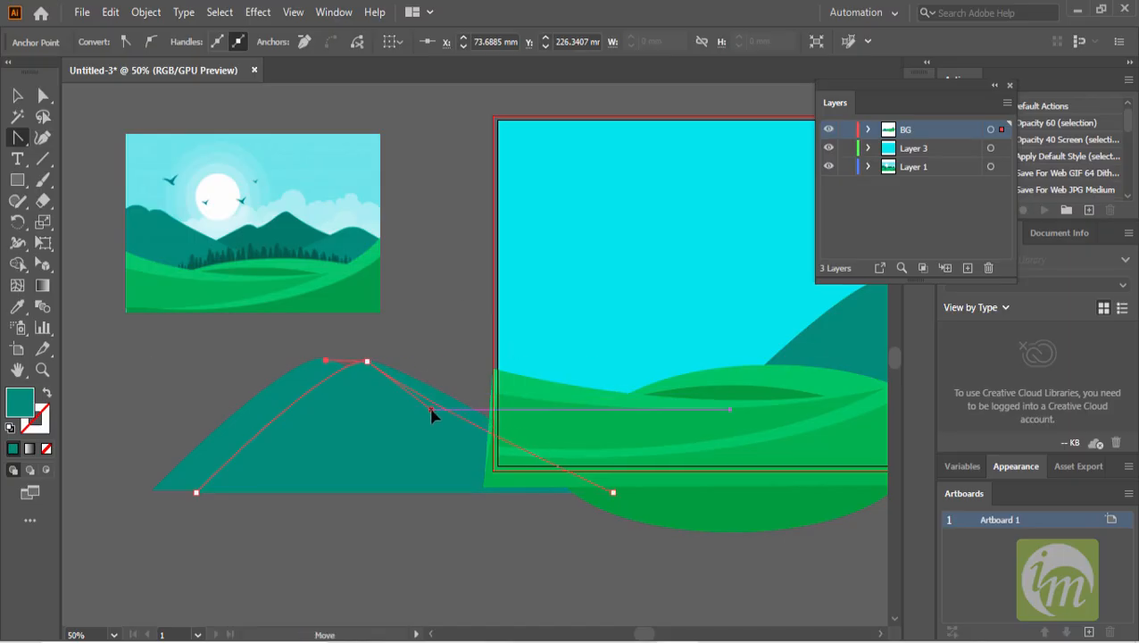
pyautogui.moveTo(428, 422); pyautogui.dragTo(437, 426)
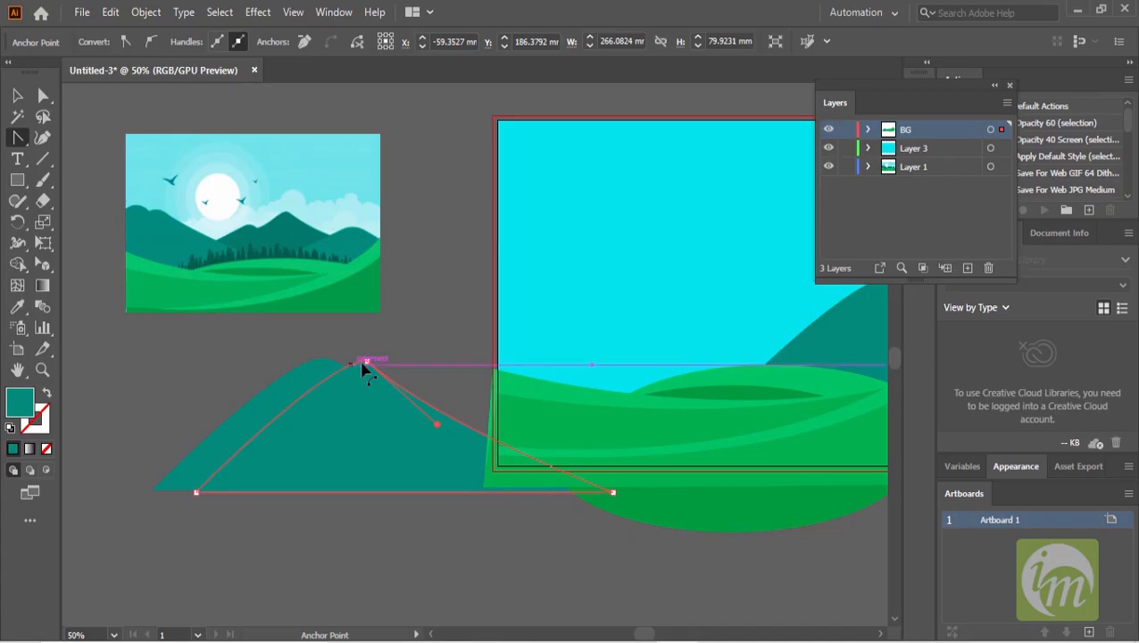
pyautogui.click(366, 361)
pyautogui.moveTo(369, 363); pyautogui.dragTo(404, 381)
# - Merge the two overlapping mountain copies into one two-peaked shape with the Shape Builder tool
pyautogui.click(16, 96)
pyautogui.moveTo(332, 350); pyautogui.dragTo(432, 331)
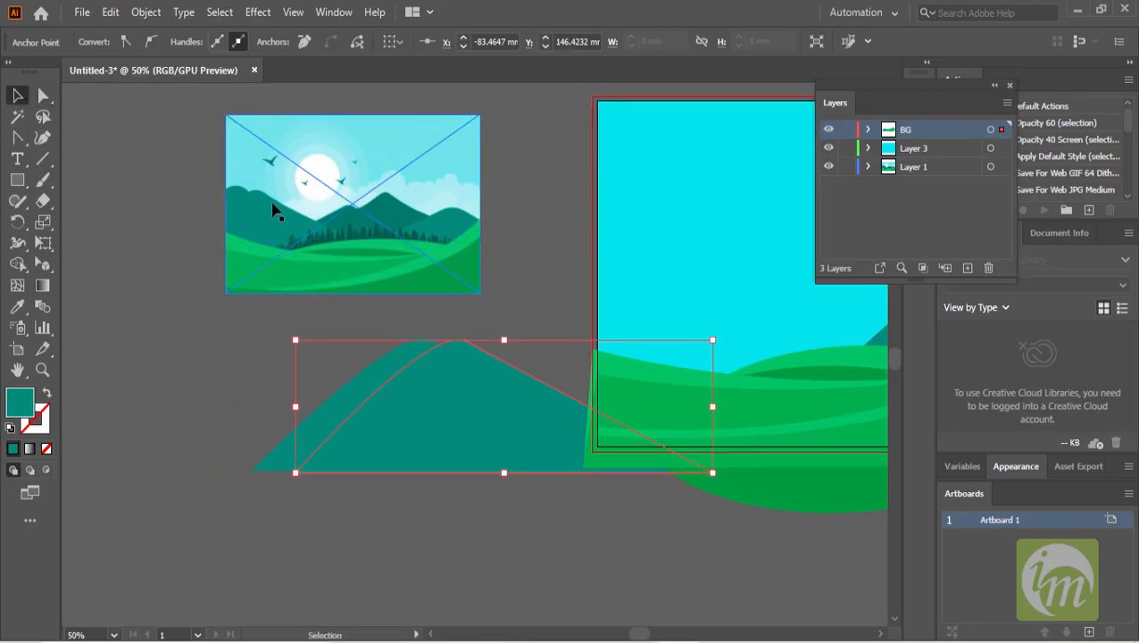
pyautogui.click(304, 413)
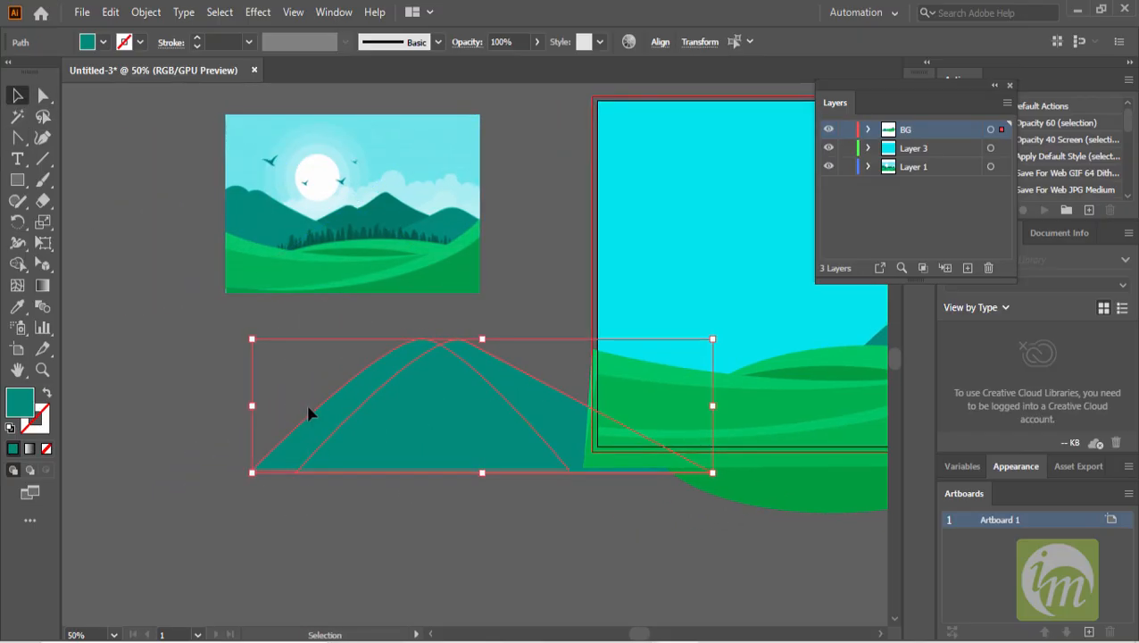
pyautogui.click(18, 264)
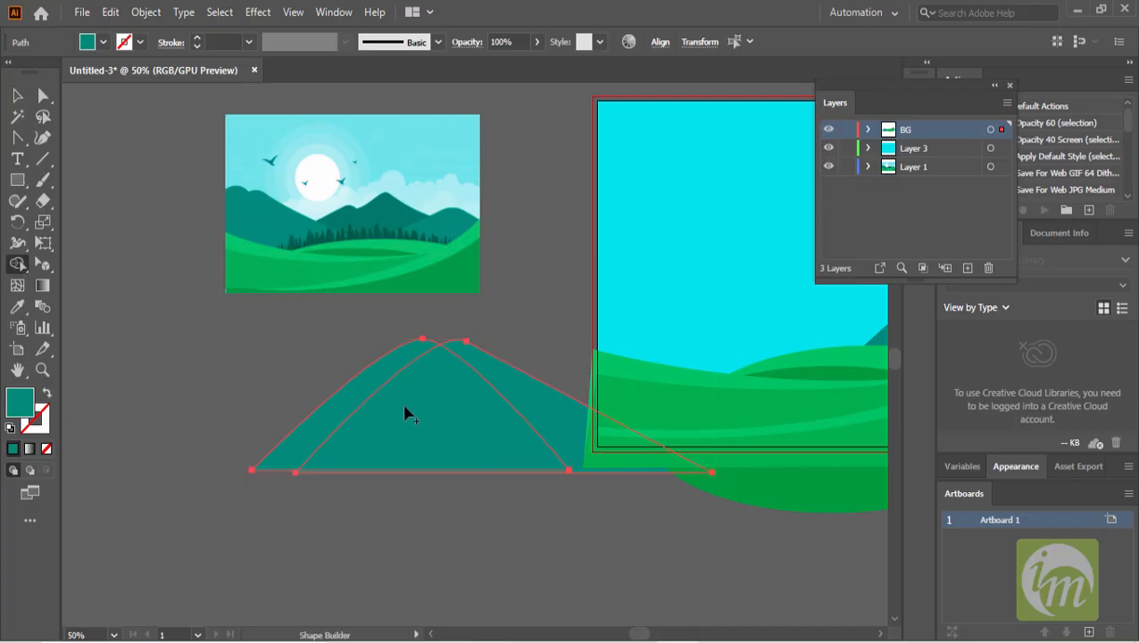
pyautogui.moveTo(356, 398)
pyautogui.mouseDown()
pyautogui.moveTo(549, 418)
pyautogui.moveTo(414, 445)
pyautogui.mouseUp()
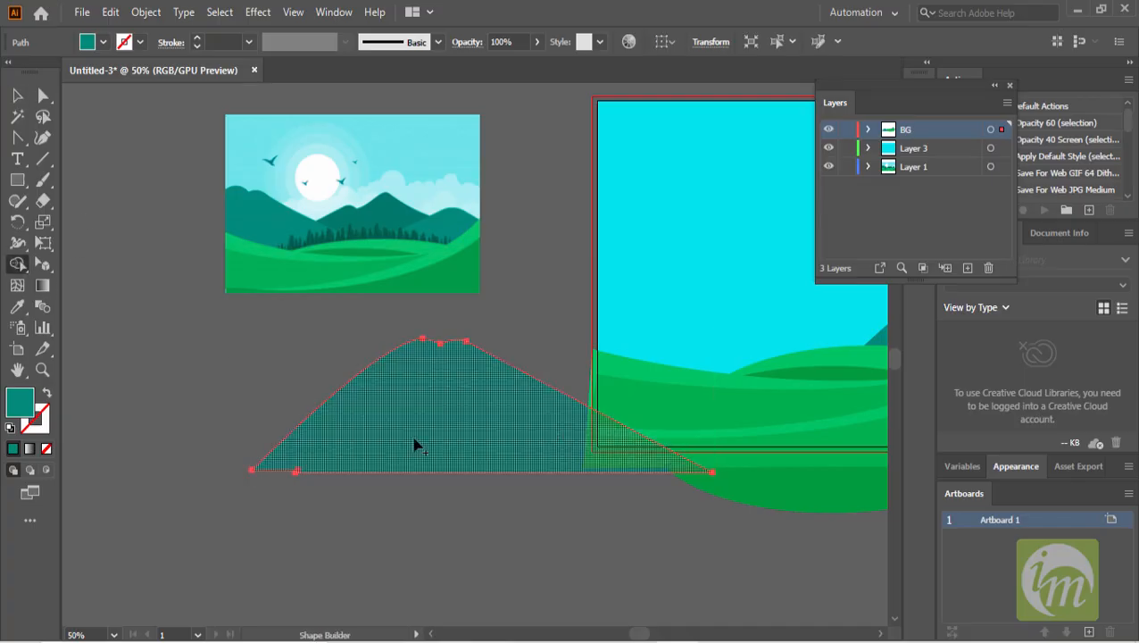
pyautogui.click(18, 96)
pyautogui.click(386, 542)
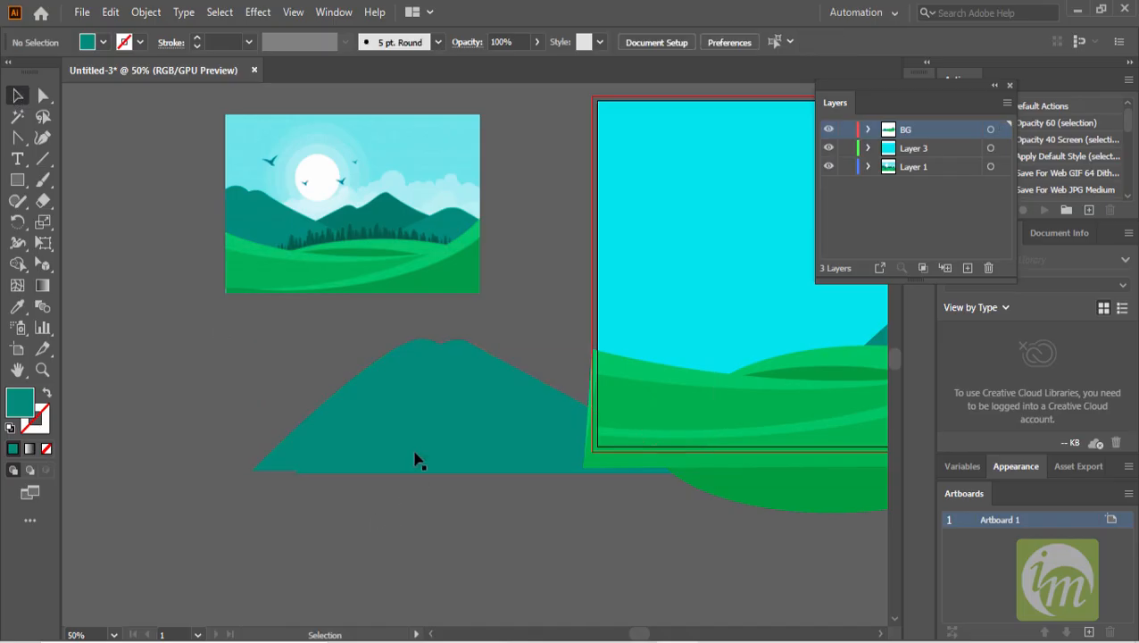
# - Move the merged two-peaked mountain onto the left side of the artboard
pyautogui.scroll(1, 443, 438)
pyautogui.click(400, 373)
pyautogui.click(43, 96)
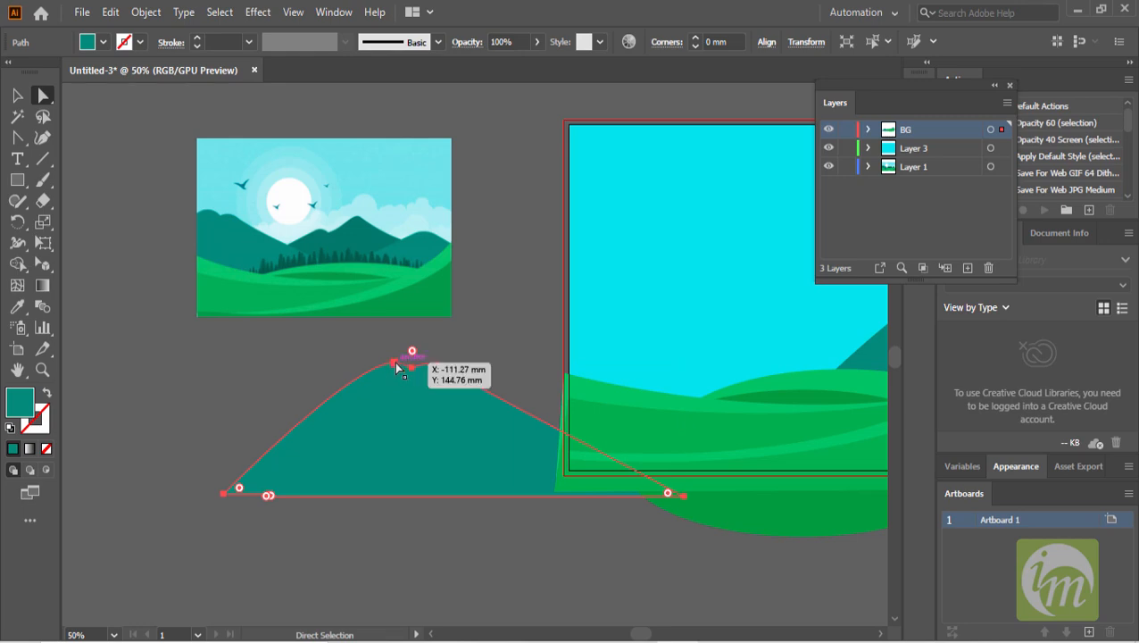
pyautogui.click(395, 362)
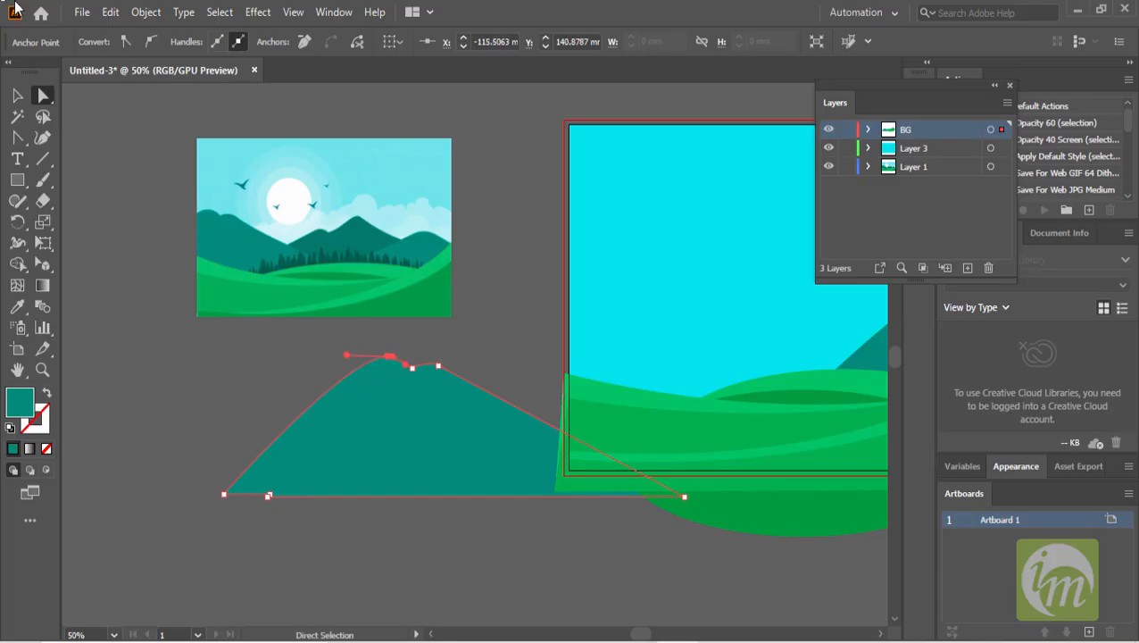
pyautogui.click(17, 95)
pyautogui.keyDown('alt'); pyautogui.keyDown('shift'); pyautogui.moveTo(686, 357); pyautogui.dragTo(614, 379); pyautogui.keyUp('shift'); pyautogui.keyUp('alt')
pyautogui.press('space')
pyautogui.moveTo(491, 465); pyautogui.dragTo(421, 476)
pyautogui.moveTo(412, 421); pyautogui.dragTo(552, 354)
pyautogui.press('space')
pyautogui.moveTo(630, 361); pyautogui.dragTo(432, 475)
pyautogui.hscroll(-4, 402, 482)
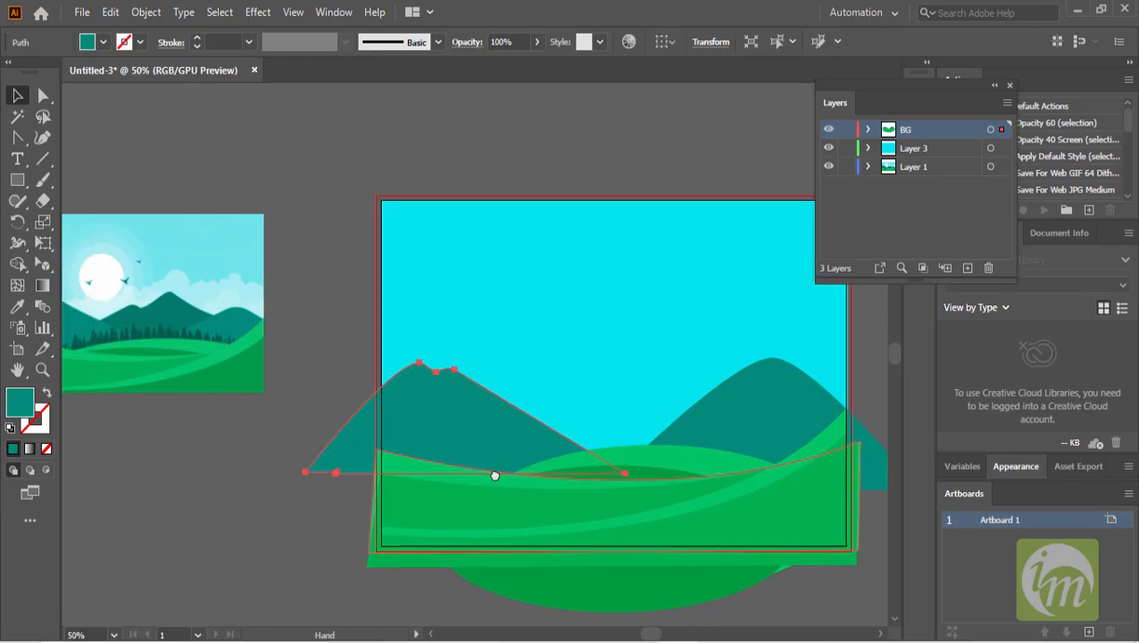
# - Duplicate the original single-peak mountain onto the canvas left of the artboard
pyautogui.click(17, 306)
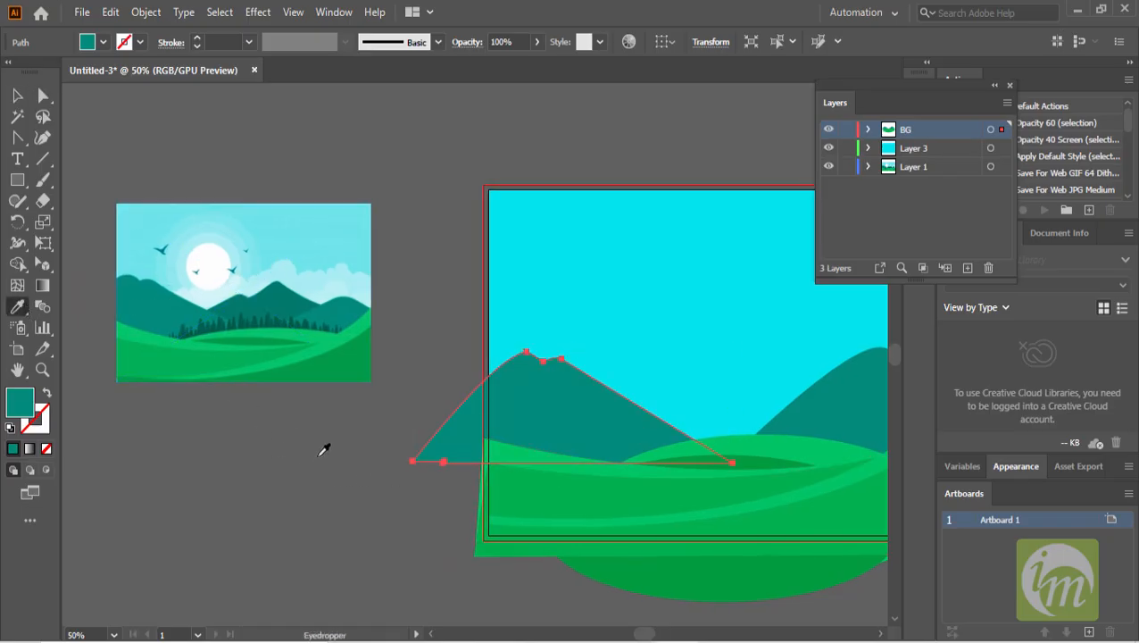
pyautogui.click(17, 95)
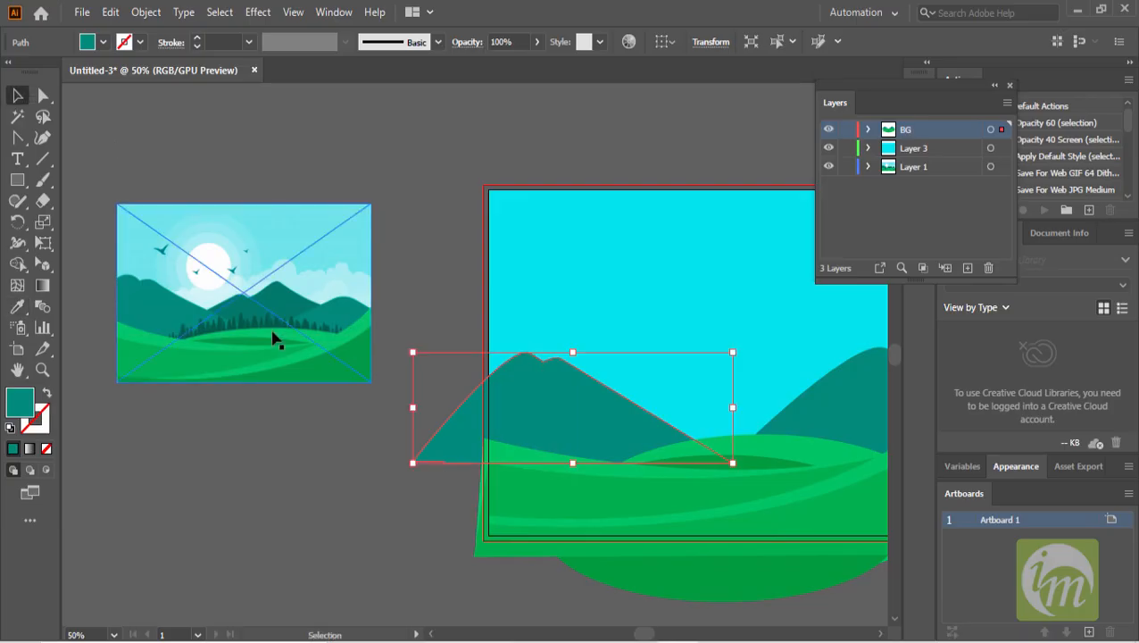
pyautogui.press('space')
pyautogui.moveTo(369, 424); pyautogui.dragTo(327, 358)
pyautogui.press('space')
pyautogui.click(792, 357)
pyautogui.scroll(-1, 771, 378)
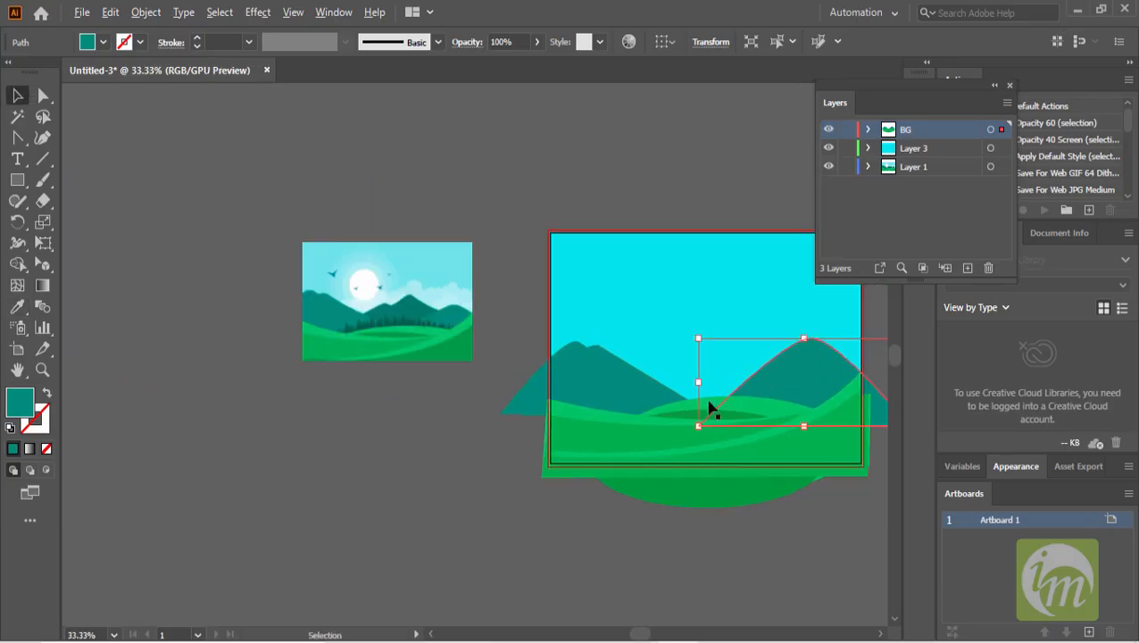
pyautogui.keyDown('alt'); pyautogui.moveTo(803, 376); pyautogui.dragTo(290, 435); pyautogui.keyUp('alt')
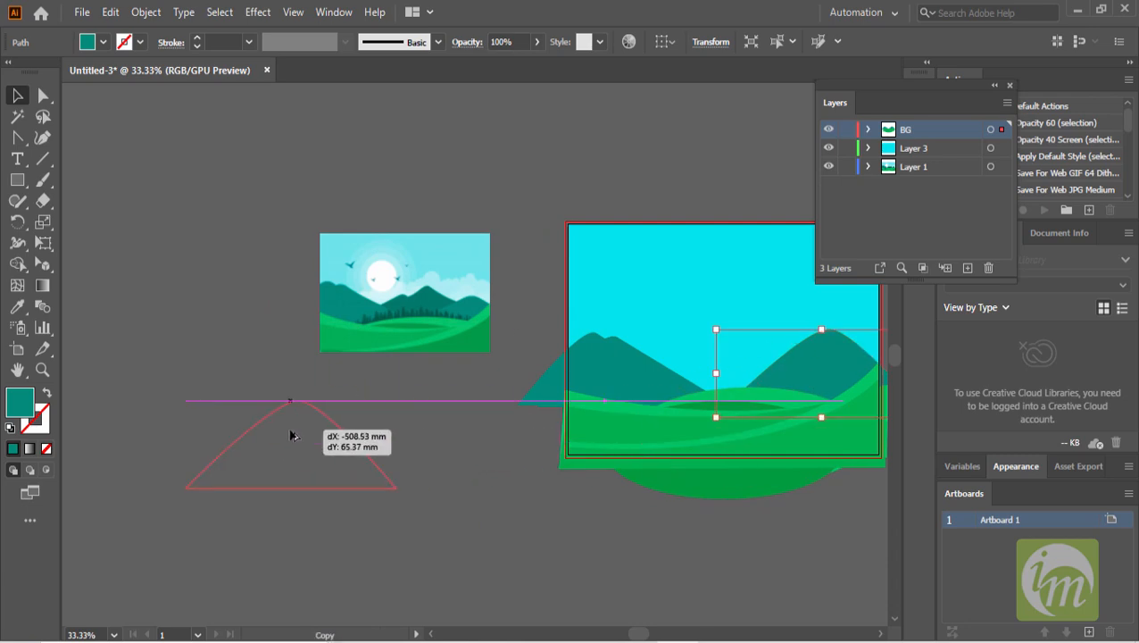
# - Duplicate that mountain copy to the right and stretch the new duplicate taller
pyautogui.scroll(1, 463, 440)
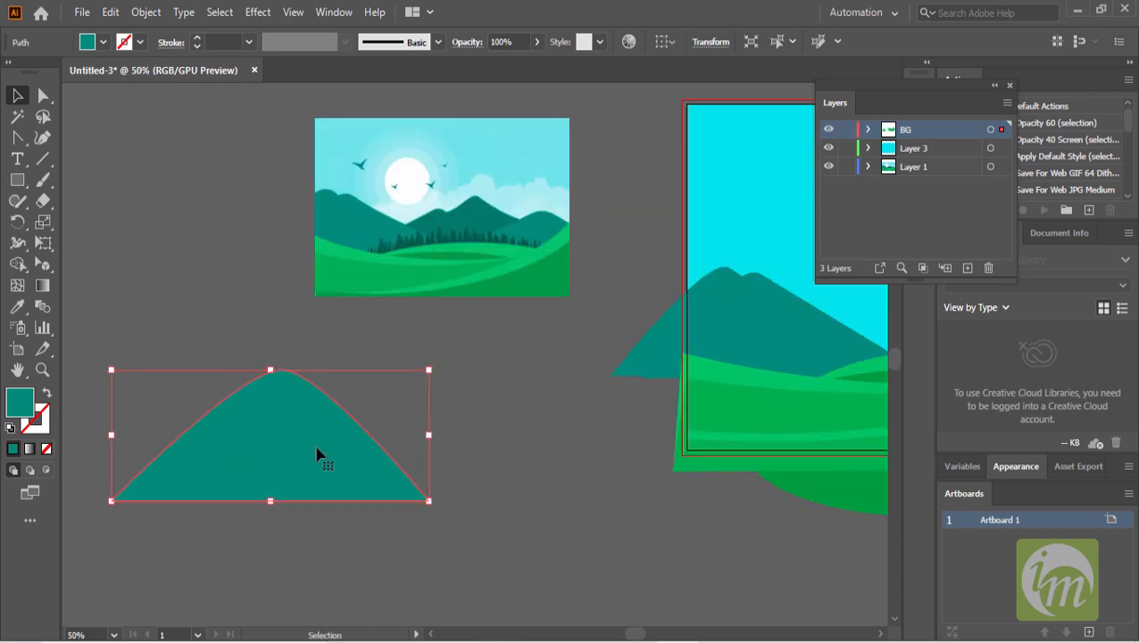
pyautogui.keyDown('alt'); pyautogui.moveTo(308, 450); pyautogui.dragTo(417, 451); pyautogui.keyUp('alt')
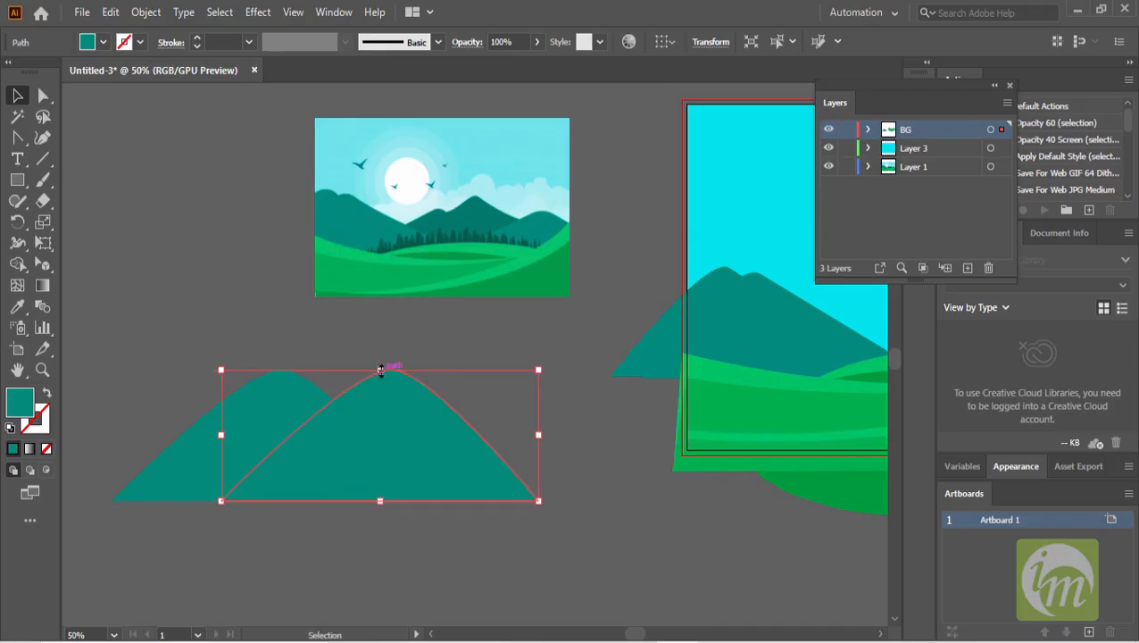
pyautogui.moveTo(380, 369); pyautogui.dragTo(375, 318)
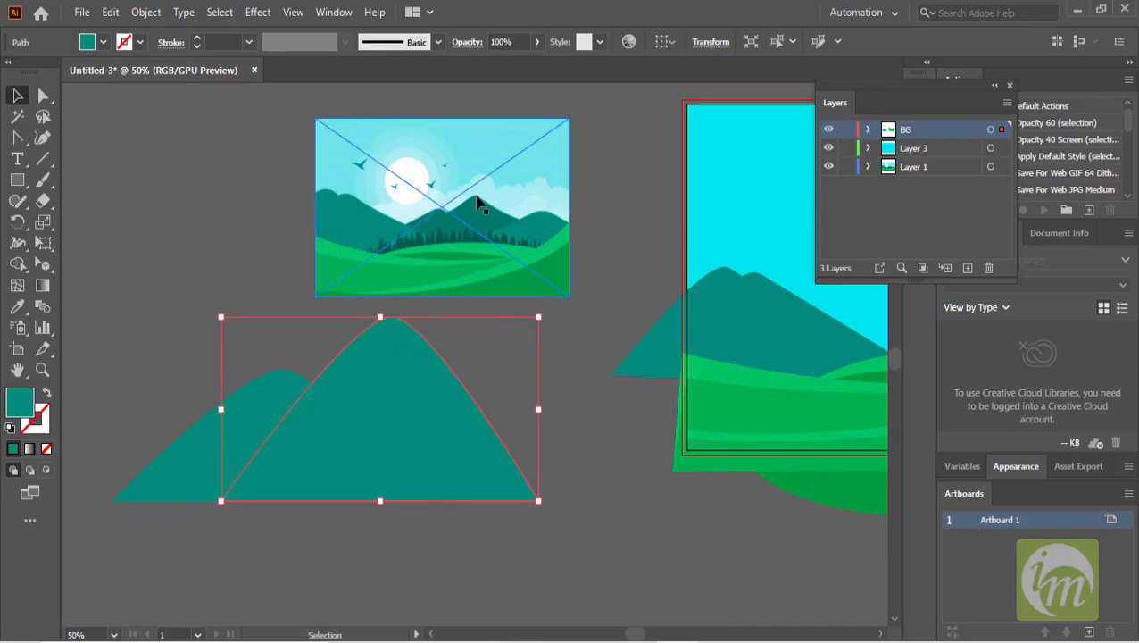
# - Curve the tall mountain's peak and left slope by pulling out smooth anchor handles with the Anchor Point tool
pyautogui.click(17, 137)
pyautogui.moveTo(390, 319); pyautogui.dragTo(423, 323)
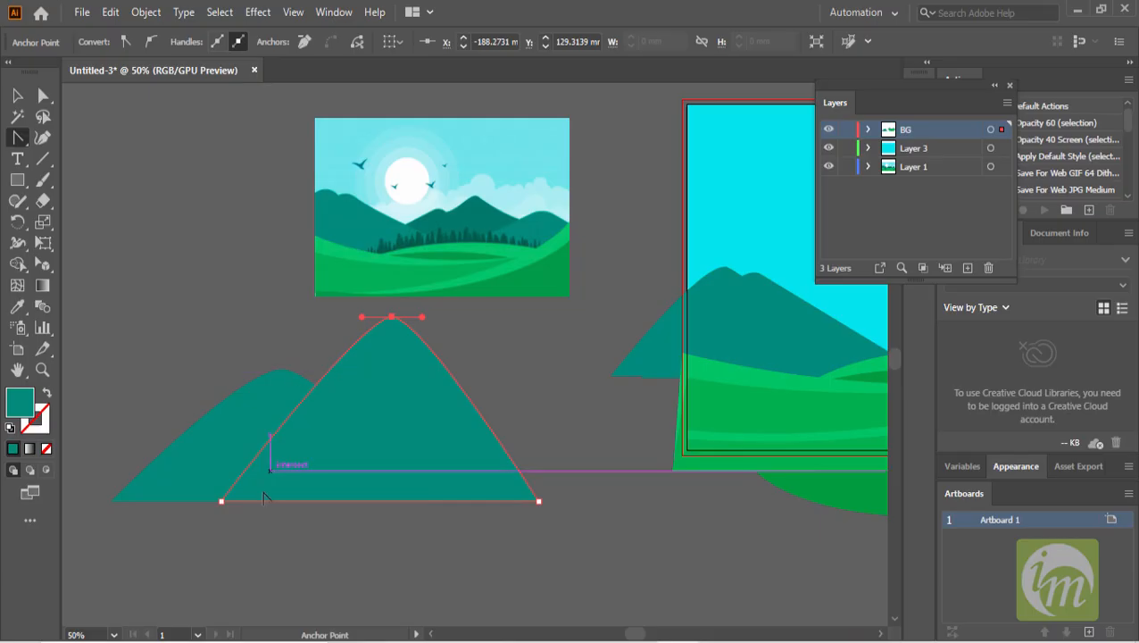
pyautogui.moveTo(222, 503); pyautogui.dragTo(300, 449)
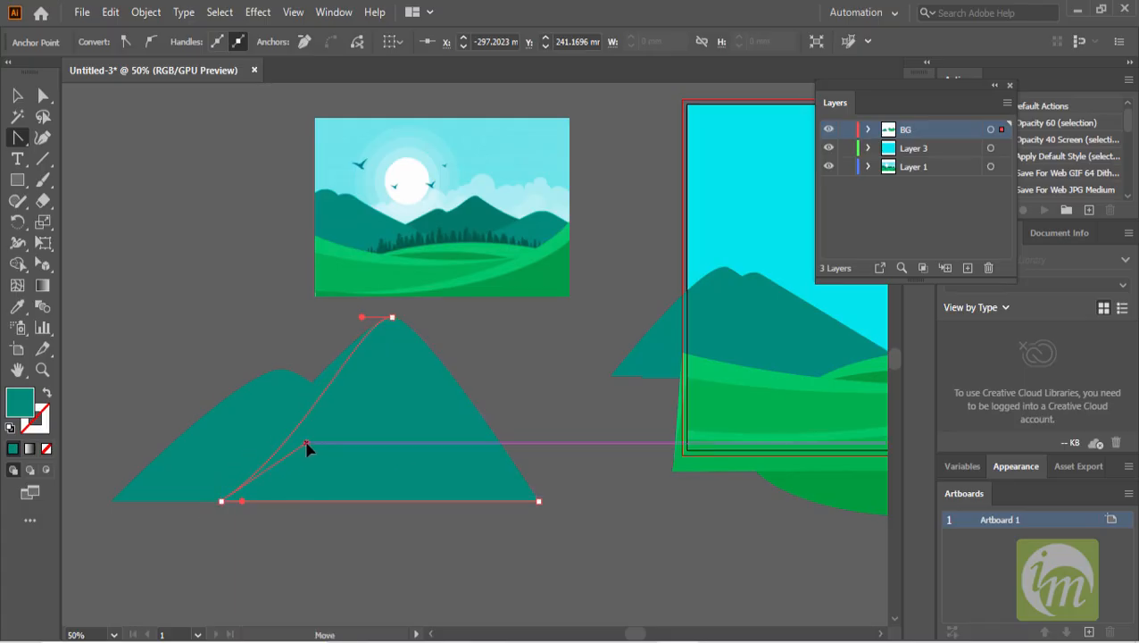
pyautogui.moveTo(301, 436); pyautogui.dragTo(301, 436)
pyautogui.moveTo(362, 317); pyautogui.dragTo(332, 331)
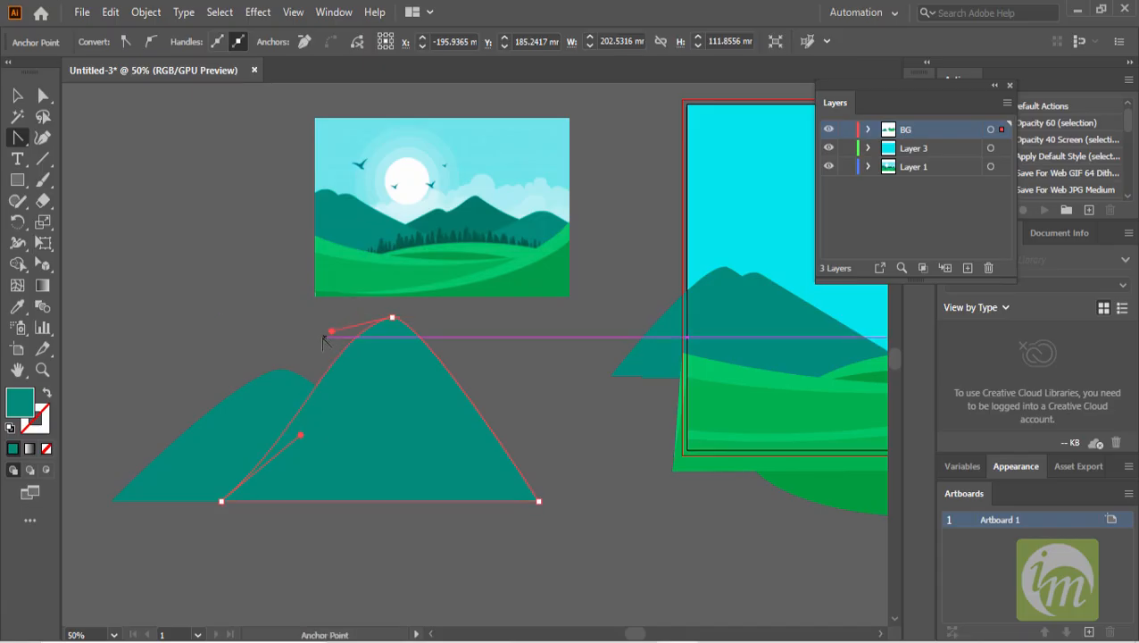
# - Stretch the tall mountain wider to the right
pyautogui.click(17, 96)
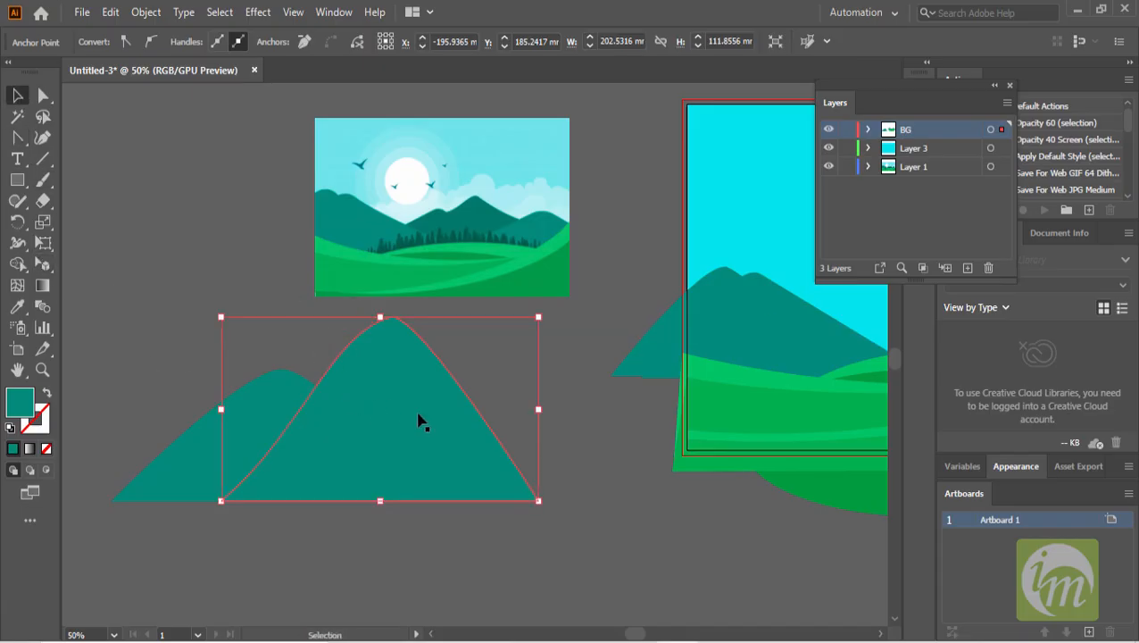
pyautogui.moveTo(539, 411); pyautogui.dragTo(622, 409)
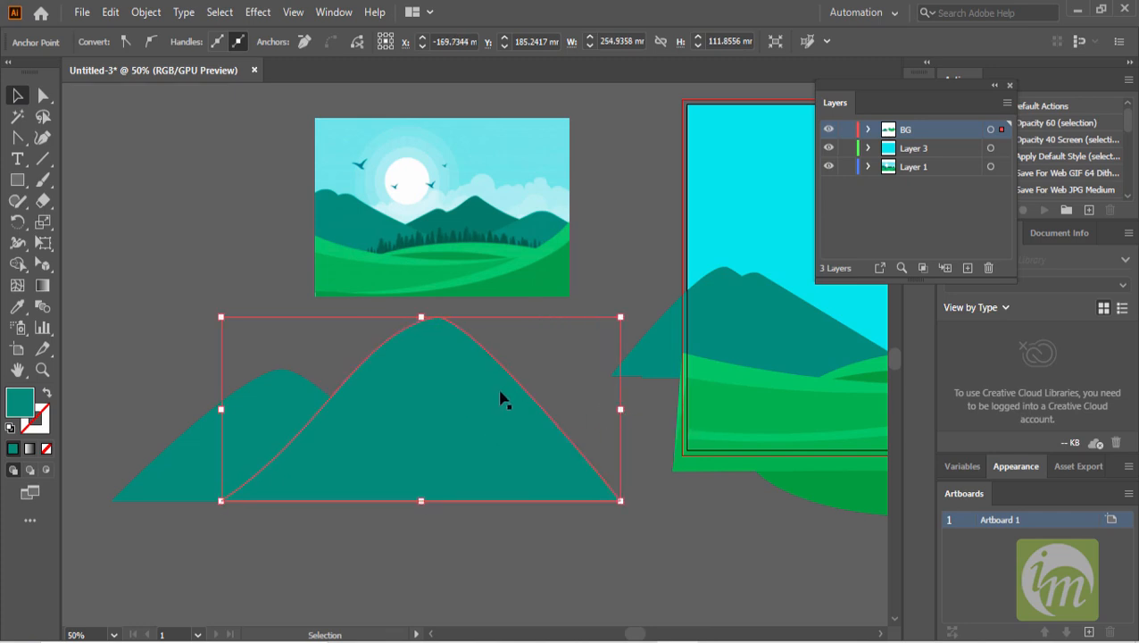
pyautogui.click(506, 370)
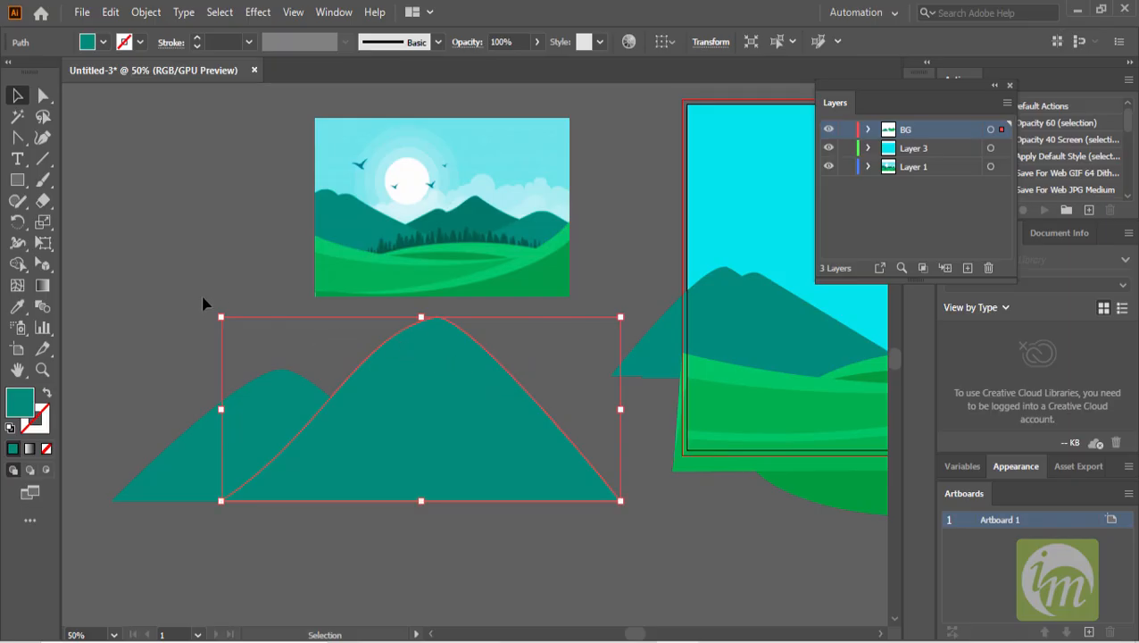
# - Select both mountain shapes and merge them into one outline with the Shape Builder tool
pyautogui.click(17, 263)
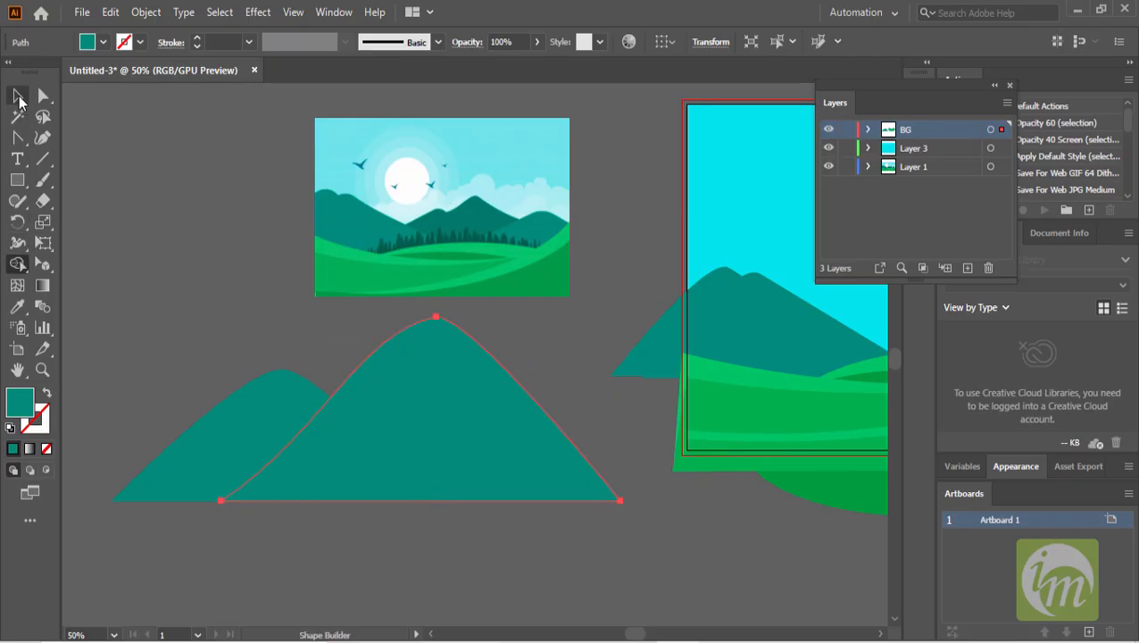
pyautogui.click(17, 95)
pyautogui.keyDown('shift'); pyautogui.click(263, 406); pyautogui.keyUp('shift')
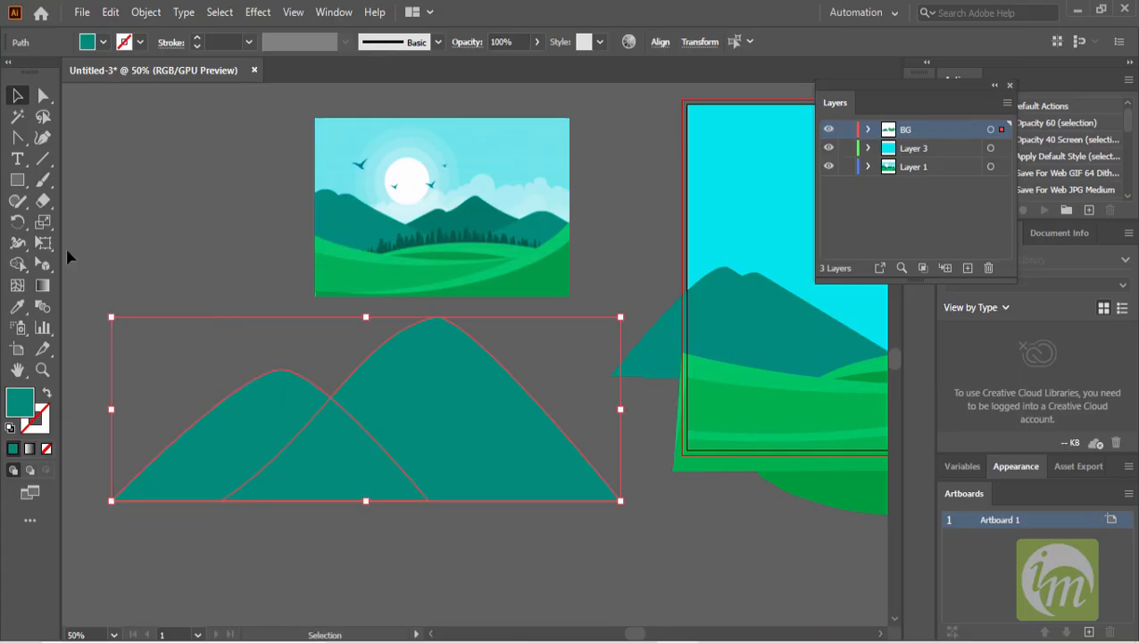
pyautogui.click(17, 264)
pyautogui.moveTo(252, 393)
pyautogui.mouseDown()
pyautogui.moveTo(437, 427)
pyautogui.moveTo(422, 426)
pyautogui.moveTo(517, 361)
pyautogui.moveTo(659, 332)
pyautogui.moveTo(696, 344)
pyautogui.moveTo(584, 389)
pyautogui.mouseUp()
pyautogui.click(17, 95)
# - Scale down the merged mountain and move it onto the artboard among the existing mountains
pyautogui.scroll(-2, 399, 361)
pyautogui.scroll(2, 587, 381)
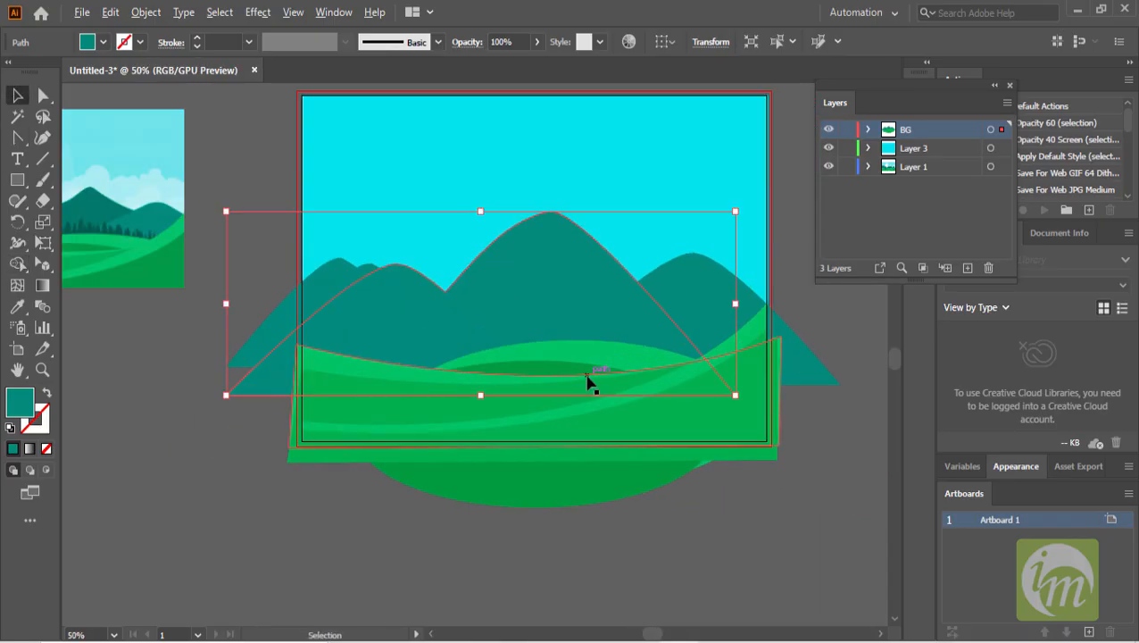
pyautogui.moveTo(734, 212); pyautogui.dragTo(644, 243)
pyautogui.moveTo(516, 305); pyautogui.dragTo(553, 303)
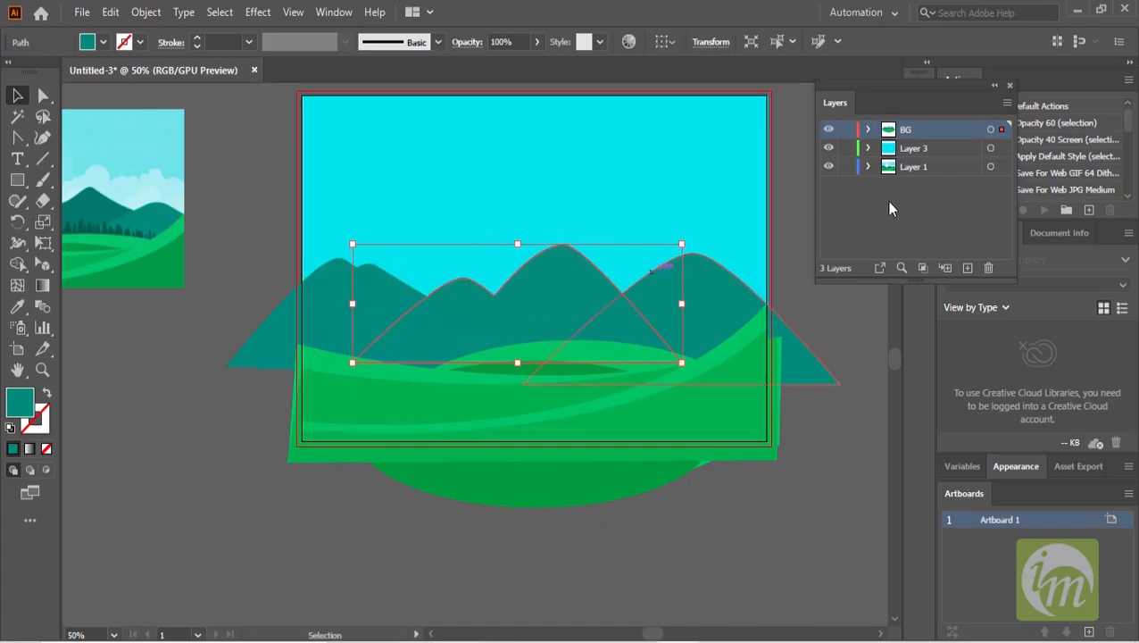
# - Move the new mountain's path below the Mountain item in the BG layer's stack
pyautogui.click(868, 129)
pyautogui.scroll(-3, 935, 219)
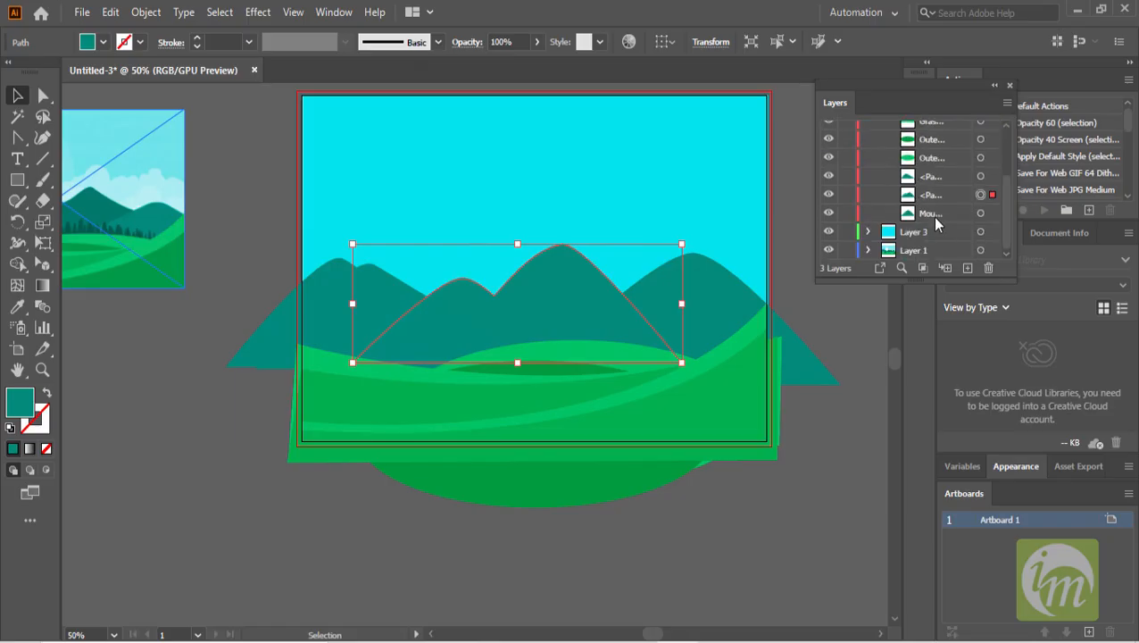
pyautogui.click(948, 194)
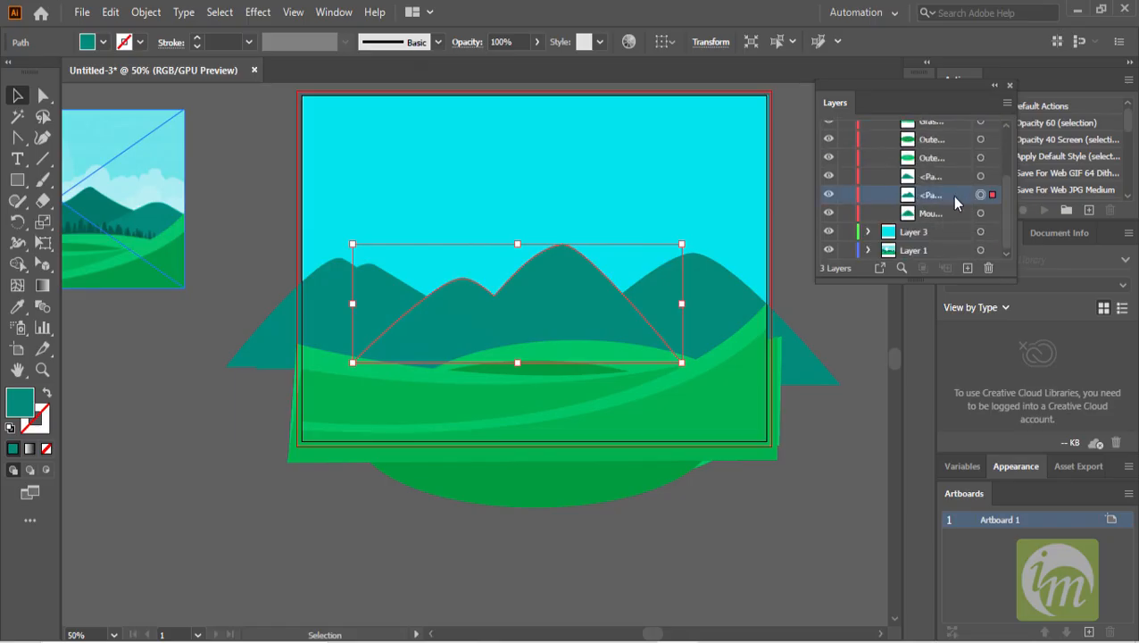
pyautogui.moveTo(945, 194); pyautogui.dragTo(951, 214)
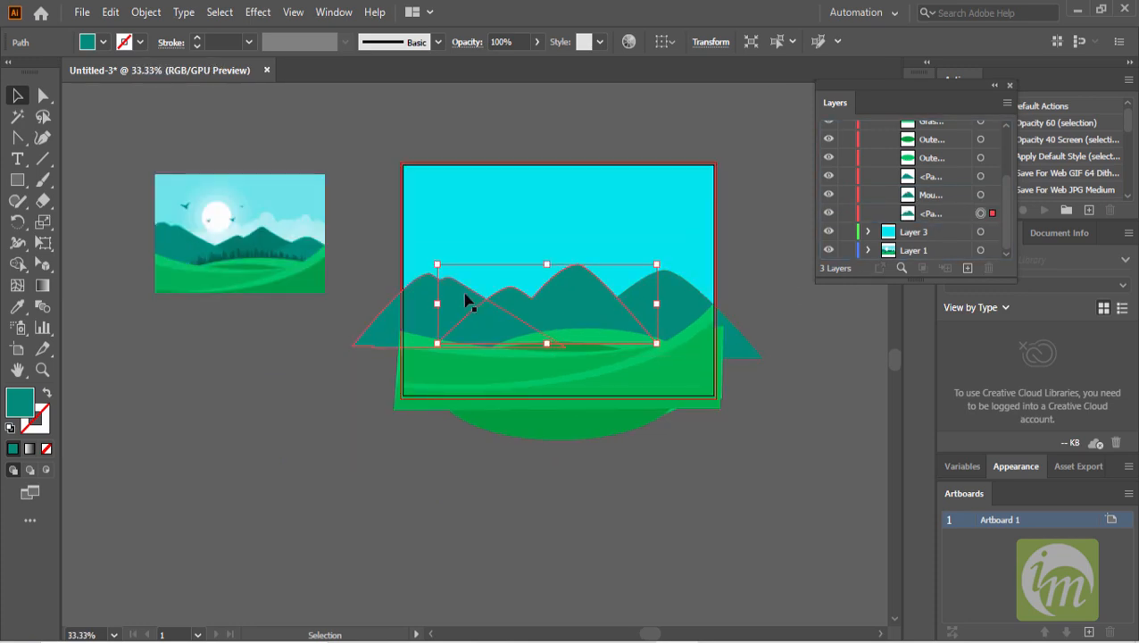
# - Fill the new mountain with a colour sampled from the reference illustration's mountains using the Eyedropper
pyautogui.click(17, 307)
pyautogui.click(261, 233)
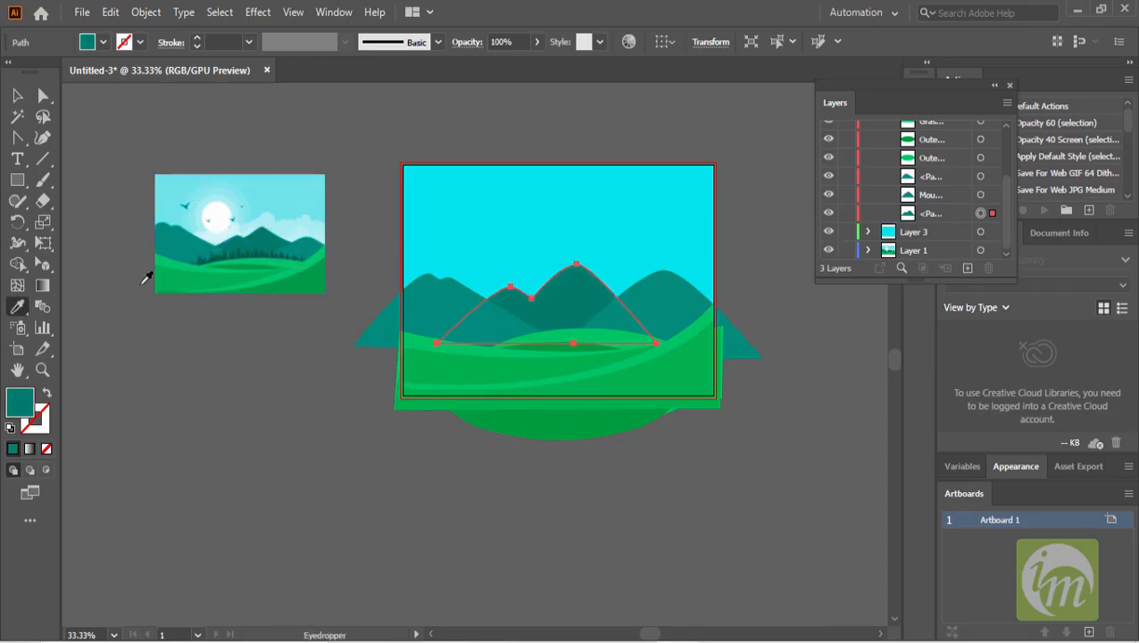
pyautogui.click(17, 96)
pyautogui.click(223, 402)
# - Zoom in on the reference illustration to examine its clouds
pyautogui.scroll(1, 256, 383)
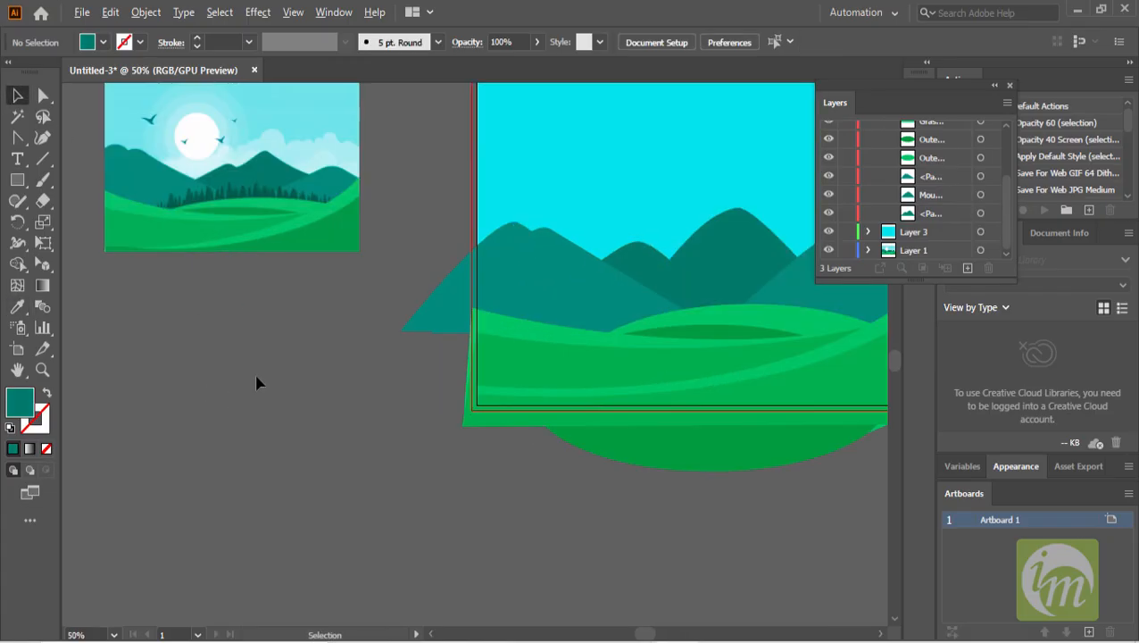
pyautogui.moveTo(474, 356); pyautogui.dragTo(423, 441)
pyautogui.moveTo(259, 254); pyautogui.dragTo(321, 245)
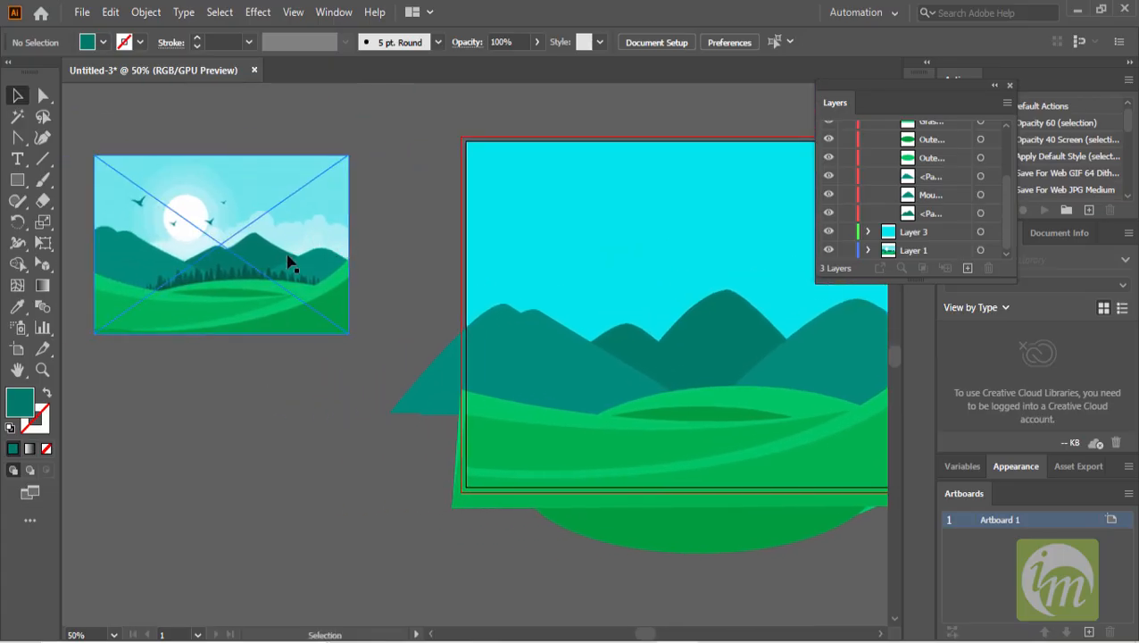
pyautogui.scroll(3, 288, 260)
pyautogui.scroll(-1, 312, 272)
pyautogui.moveTo(288, 287); pyautogui.dragTo(389, 292)
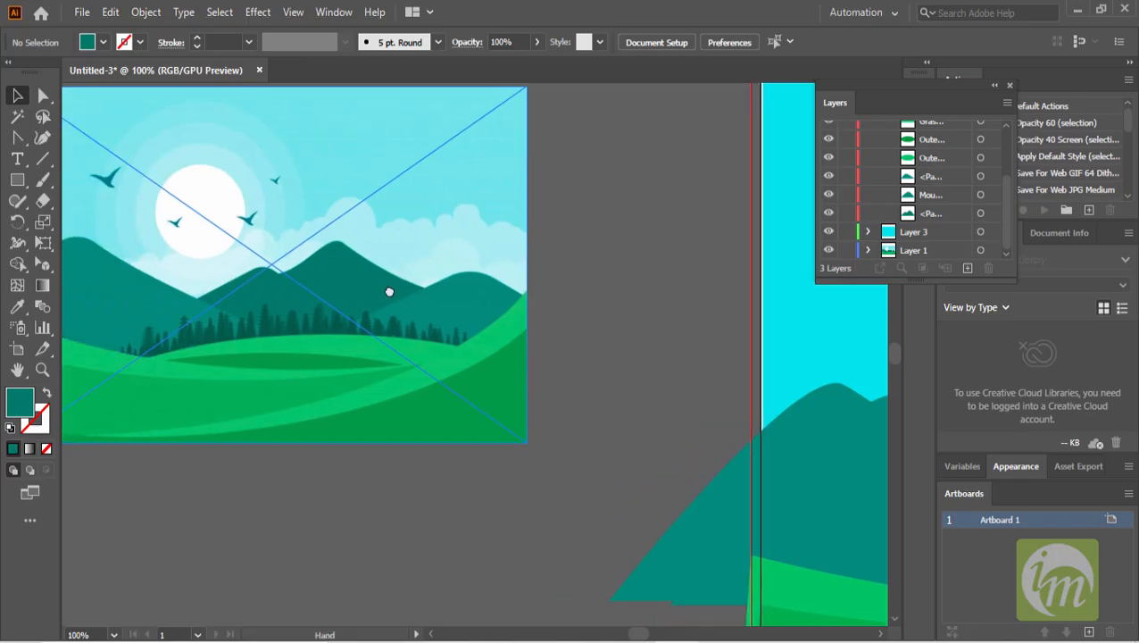
pyautogui.scroll(-2, 421, 306)
pyautogui.moveTo(458, 348); pyautogui.dragTo(389, 233)
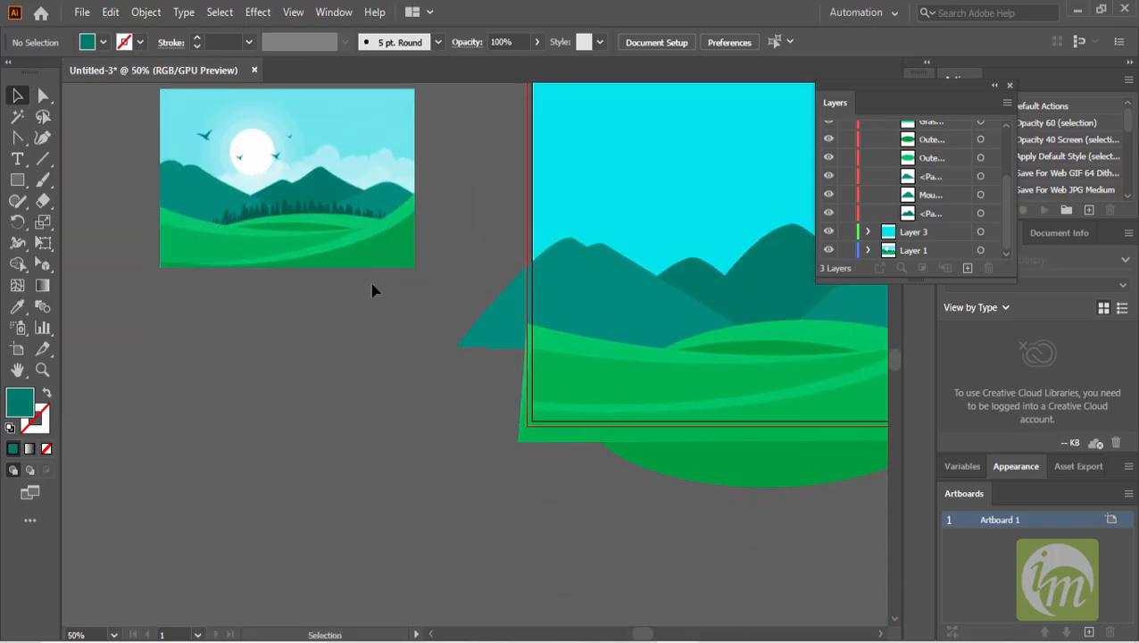
# - Draw about eight overlapping circles of varying sizes forming a cloud cluster with the Ellipse tool
pyautogui.click(17, 179)
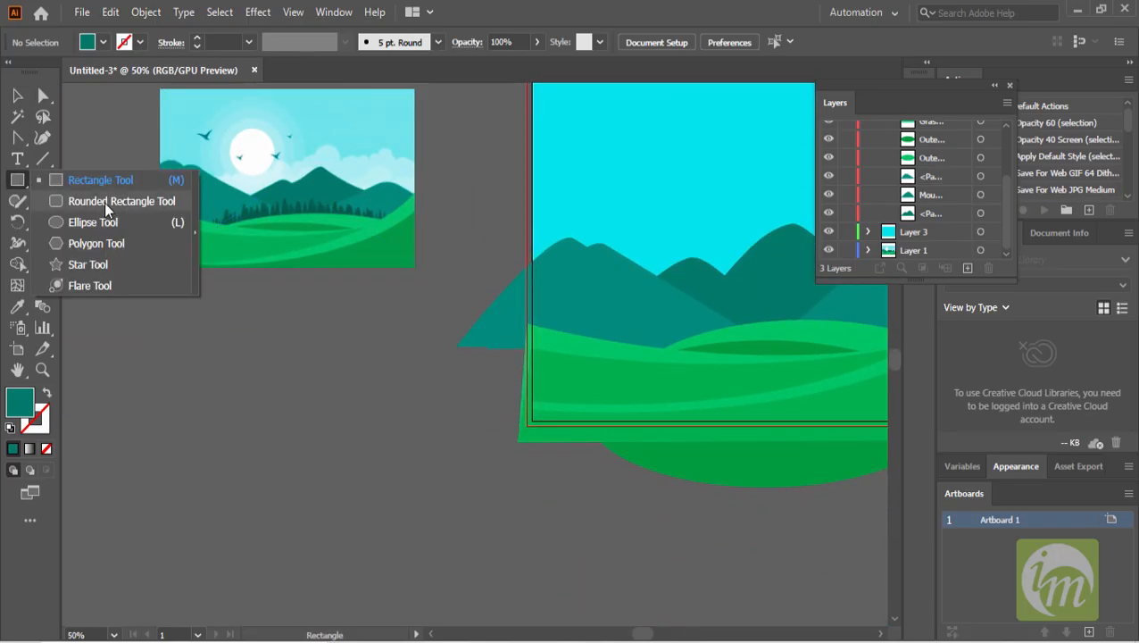
pyautogui.press('l')
pyautogui.moveTo(261, 364); pyautogui.dragTo(315, 424)
pyautogui.hotkey('ctrl', 'z')
pyautogui.moveTo(282, 348); pyautogui.dragTo(337, 406)
pyautogui.moveTo(368, 448)
pyautogui.mouseDown()
pyautogui.moveTo(311, 388)
pyautogui.moveTo(376, 419)
pyautogui.mouseUp()
pyautogui.moveTo(257, 387); pyautogui.dragTo(328, 462)
pyautogui.moveTo(213, 350); pyautogui.dragTo(283, 428)
pyautogui.moveTo(393, 466); pyautogui.dragTo(336, 389)
pyautogui.moveTo(442, 428)
pyautogui.mouseDown()
pyautogui.moveTo(381, 363)
pyautogui.moveTo(359, 361)
pyautogui.moveTo(396, 386)
pyautogui.moveTo(378, 387)
pyautogui.moveTo(387, 392)
pyautogui.mouseUp()
pyautogui.moveTo(323, 329); pyautogui.dragTo(364, 372)
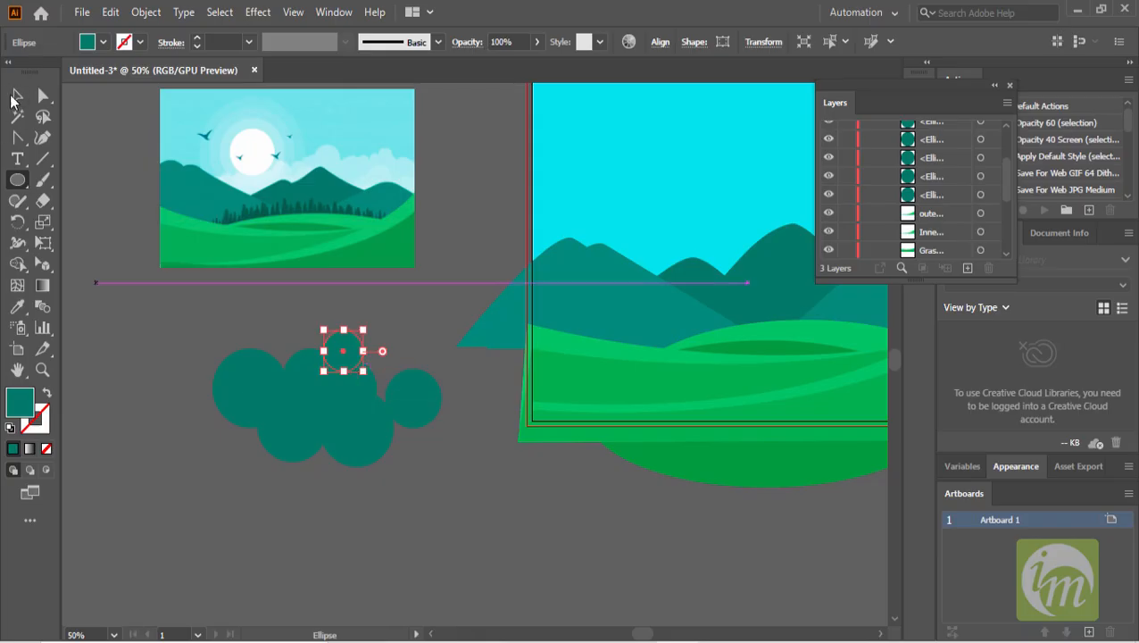
# - Fill all the circles white and shift the rightmost circle slightly down
pyautogui.click(13, 96)
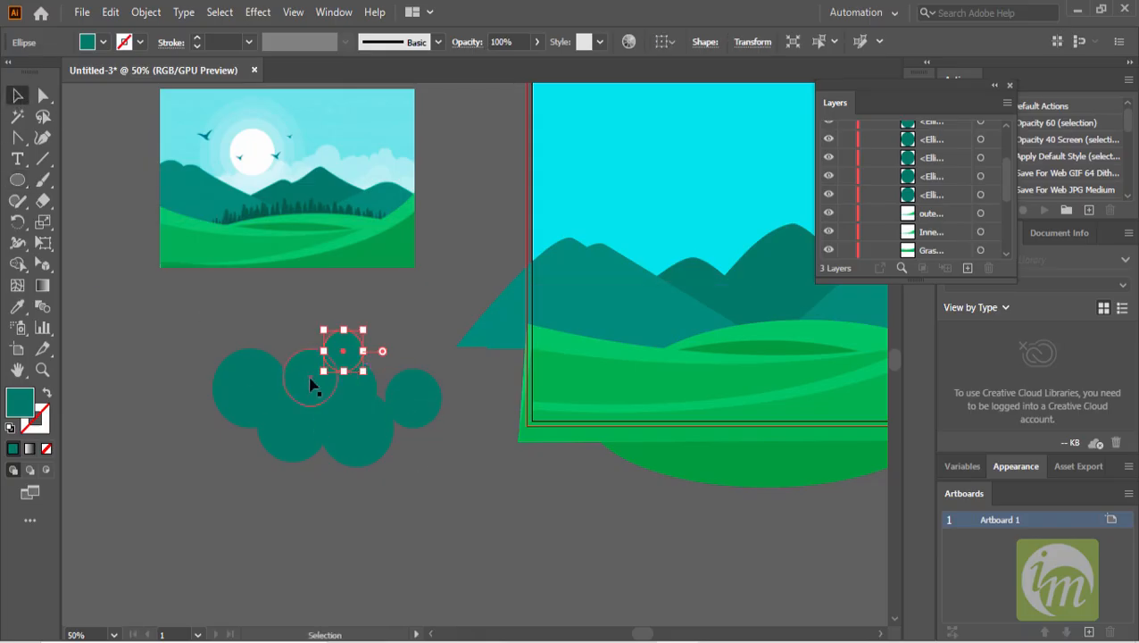
pyautogui.moveTo(212, 353); pyautogui.dragTo(446, 473)
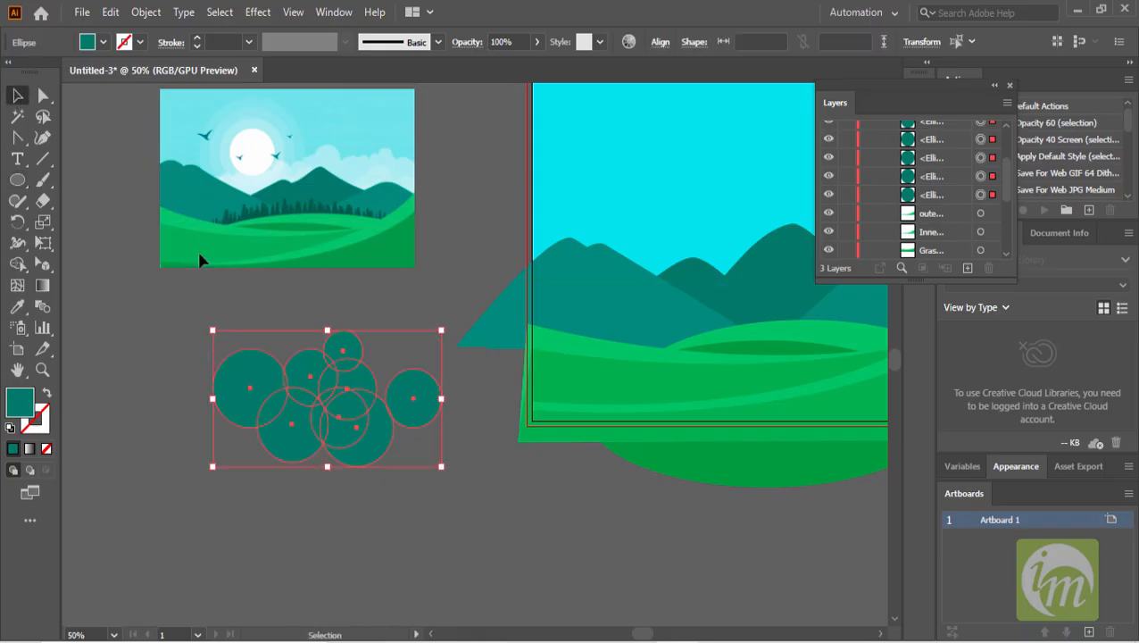
pyautogui.click(103, 42)
pyautogui.click(34, 72)
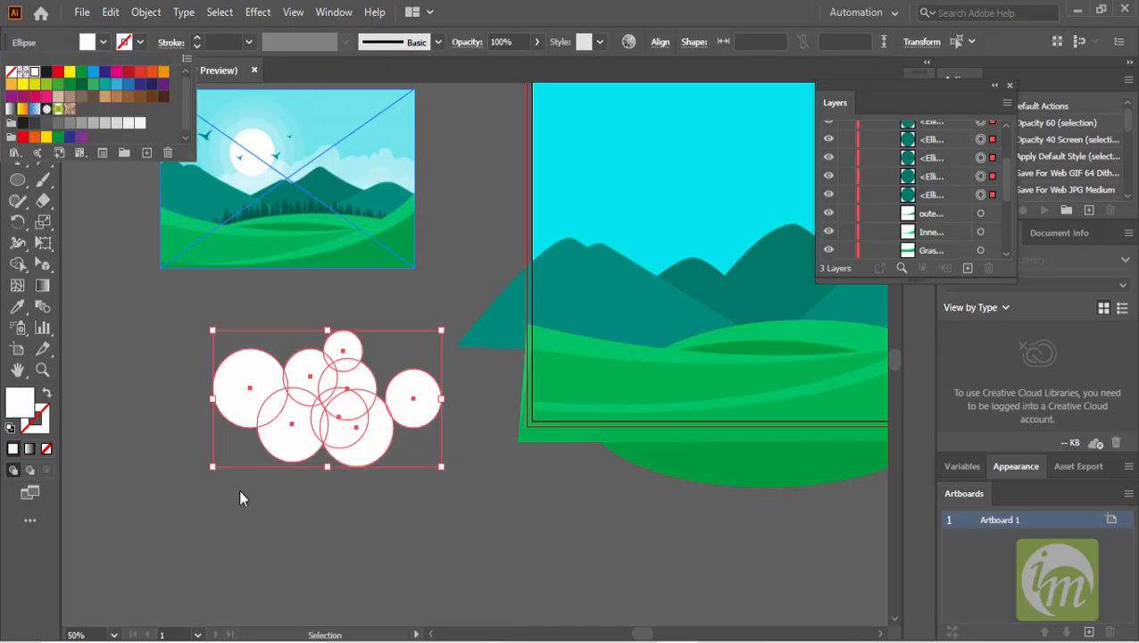
pyautogui.click(443, 514)
pyautogui.moveTo(420, 388); pyautogui.dragTo(414, 407)
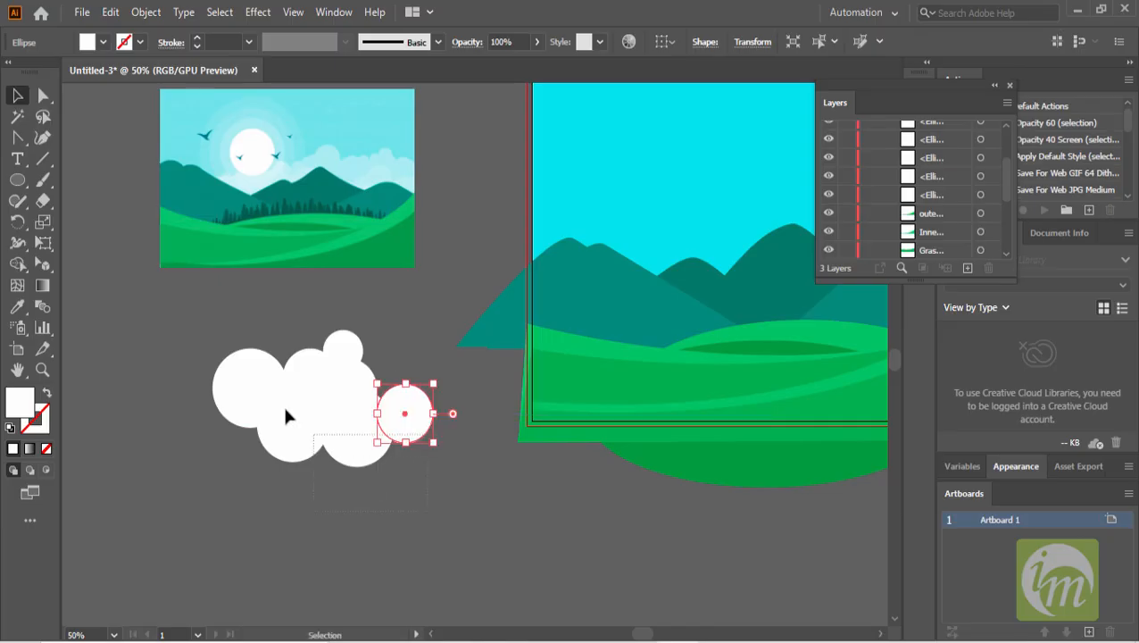
# - Merge all the circles into a single cloud shape with the Shape Builder tool
pyautogui.moveTo(201, 353); pyautogui.dragTo(203, 356)
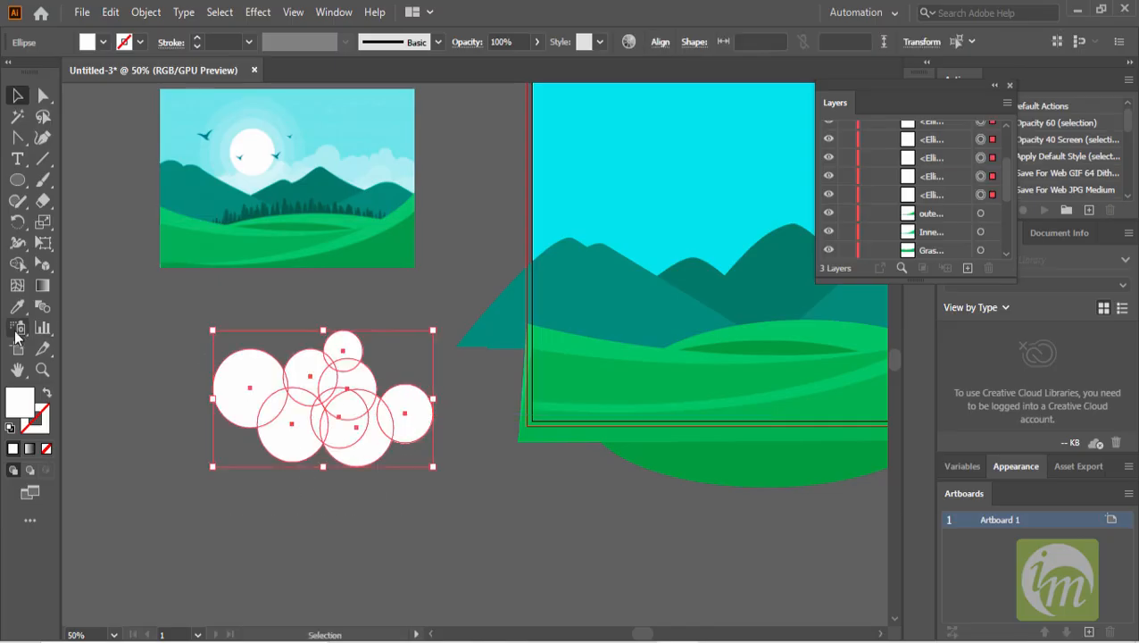
pyautogui.click(18, 265)
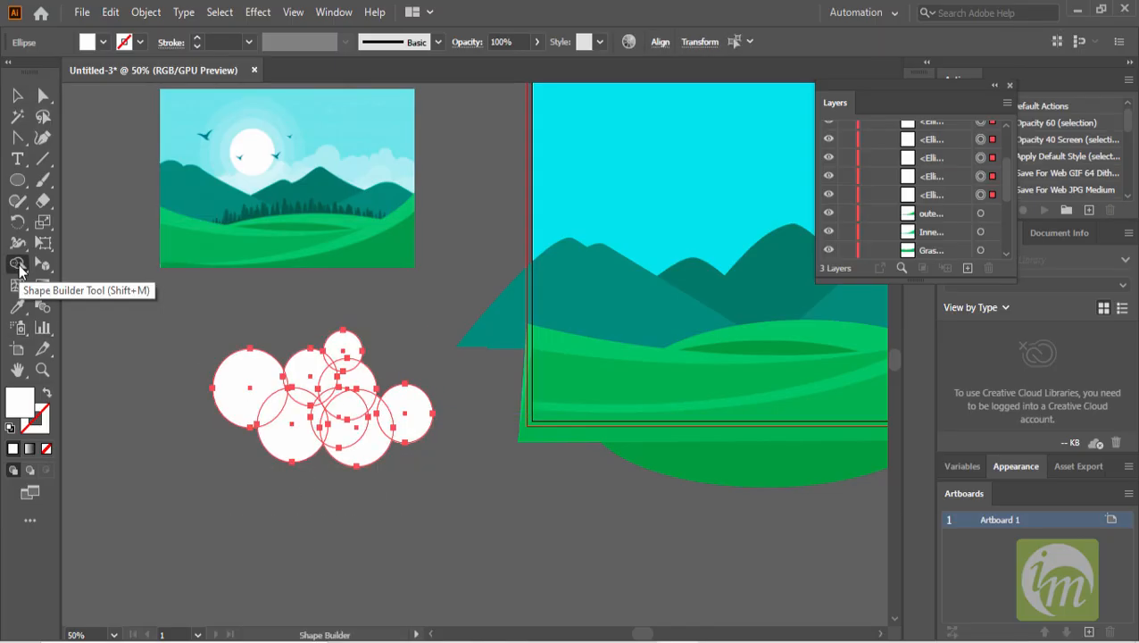
pyautogui.moveTo(241, 382)
pyautogui.mouseDown()
pyautogui.moveTo(320, 428)
pyautogui.moveTo(400, 422)
pyautogui.moveTo(351, 395)
pyautogui.moveTo(342, 352)
pyautogui.moveTo(302, 393)
pyautogui.moveTo(314, 399)
pyautogui.moveTo(330, 384)
pyautogui.moveTo(328, 399)
pyautogui.moveTo(311, 400)
pyautogui.moveTo(334, 363)
pyautogui.moveTo(290, 401)
pyautogui.mouseUp()
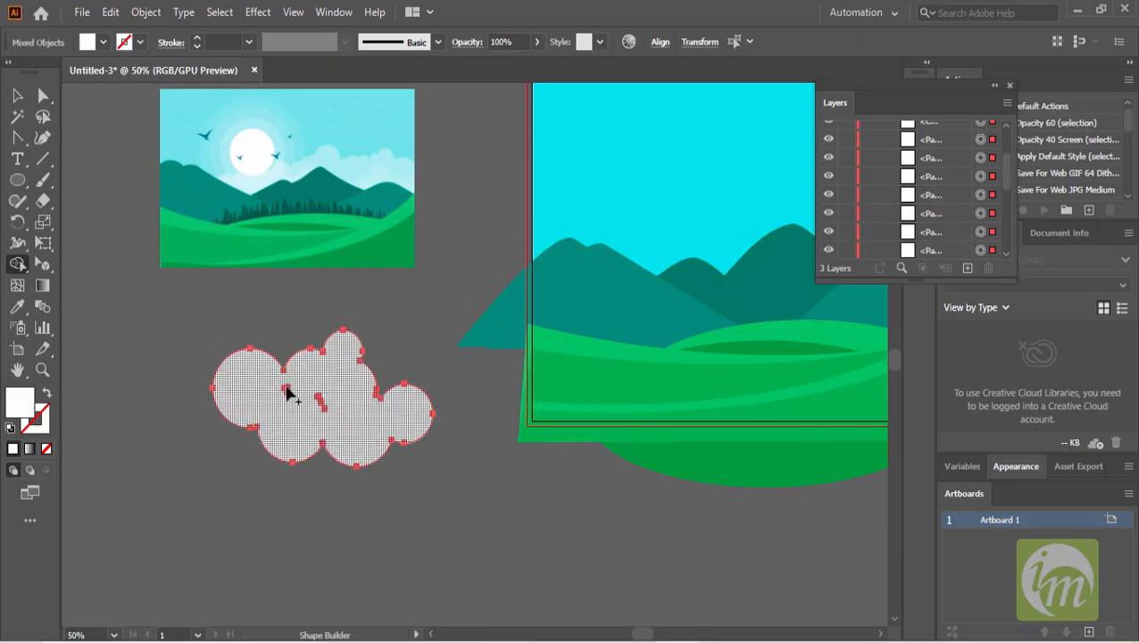
pyautogui.scroll(2, 307, 420)
pyautogui.scroll(1, 307, 420)
pyautogui.moveTo(386, 328)
pyautogui.mouseDown()
pyautogui.moveTo(362, 350)
pyautogui.moveTo(261, 348)
pyautogui.moveTo(224, 333)
pyautogui.mouseUp()
pyautogui.moveTo(357, 369)
pyautogui.mouseDown()
pyautogui.moveTo(334, 394)
pyautogui.moveTo(359, 379)
pyautogui.moveTo(398, 399)
pyautogui.moveTo(419, 389)
pyautogui.mouseUp()
pyautogui.scroll(3, 326, 397)
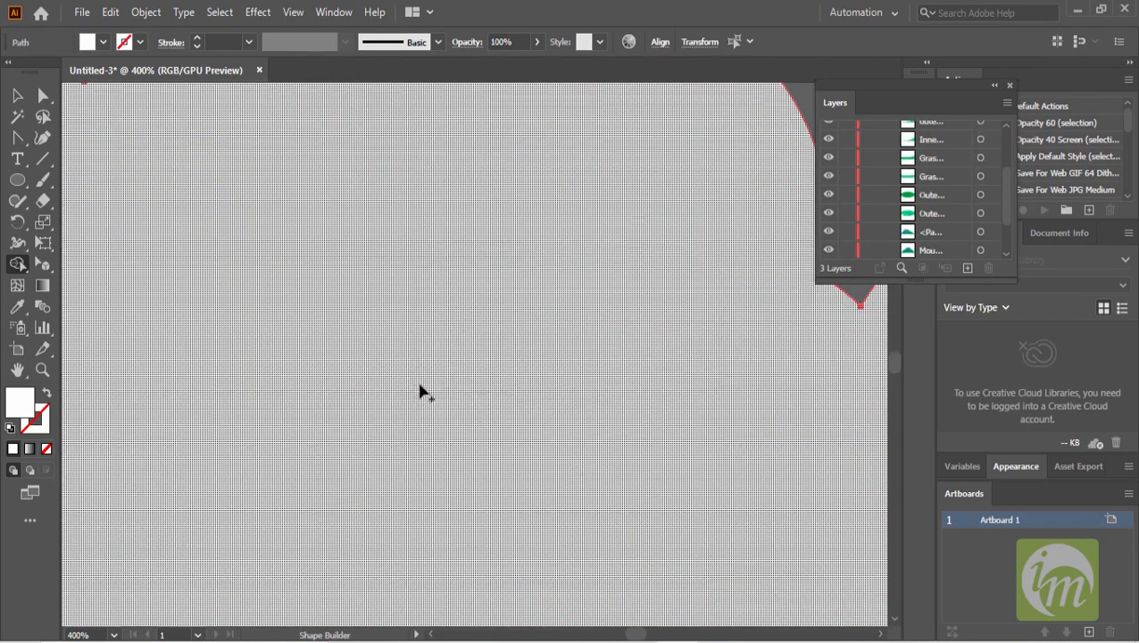
pyautogui.scroll(-5, 506, 368)
pyautogui.click(19, 96)
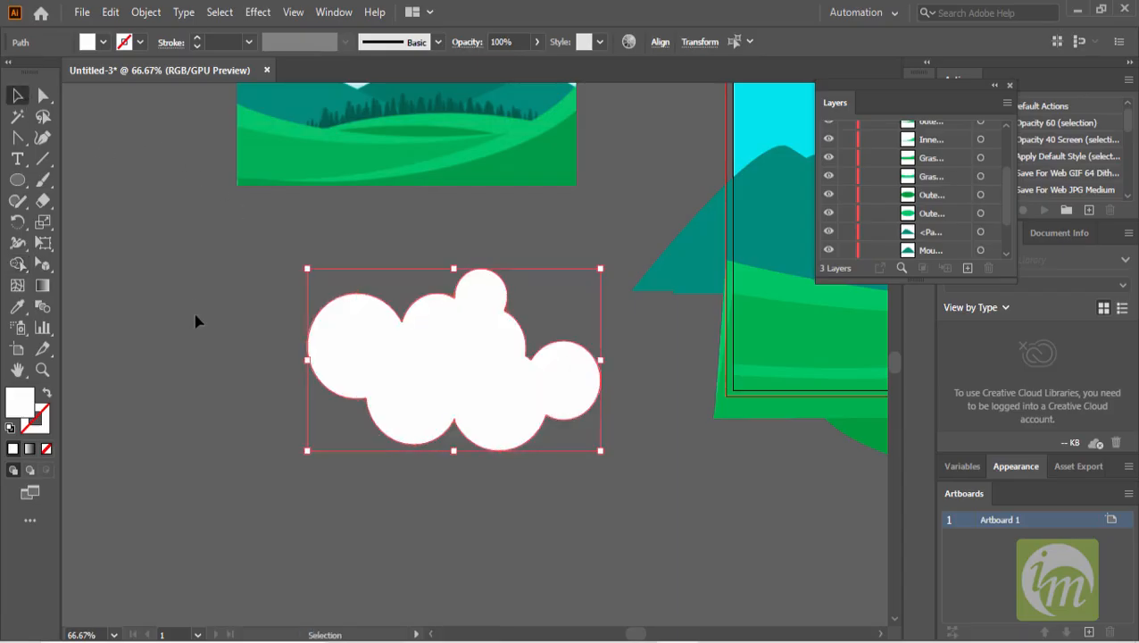
pyautogui.click(196, 316)
# - Rename the cloud path in the Layers panel as Cloud
pyautogui.scroll(-1, 521, 414)
pyautogui.press('space')
pyautogui.moveTo(568, 388); pyautogui.dragTo(396, 464)
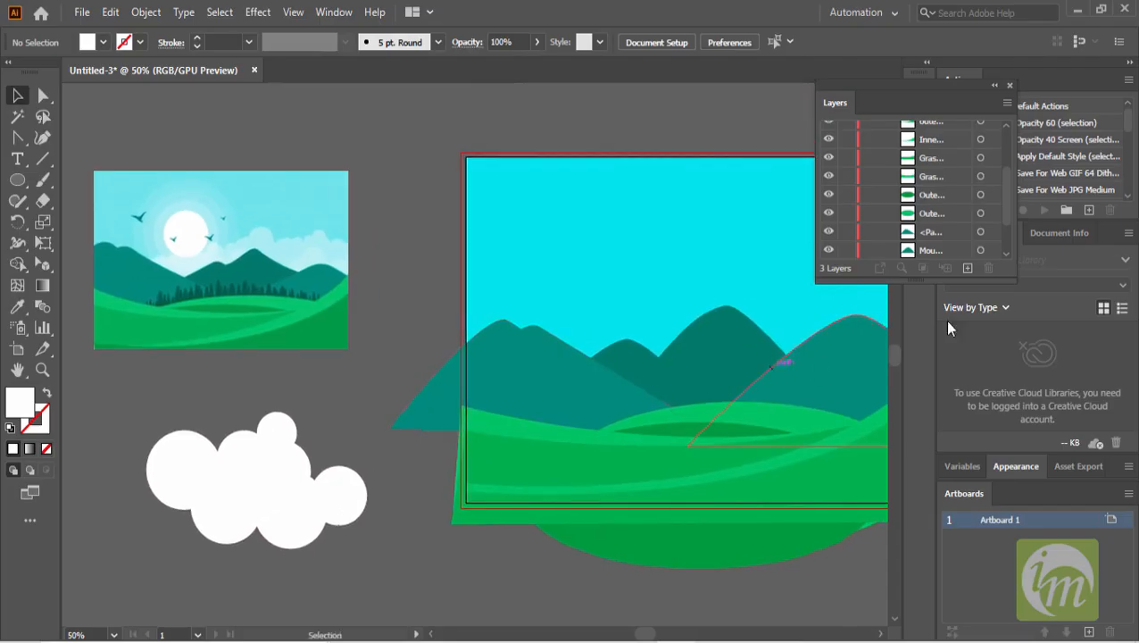
pyautogui.scroll(2, 940, 160)
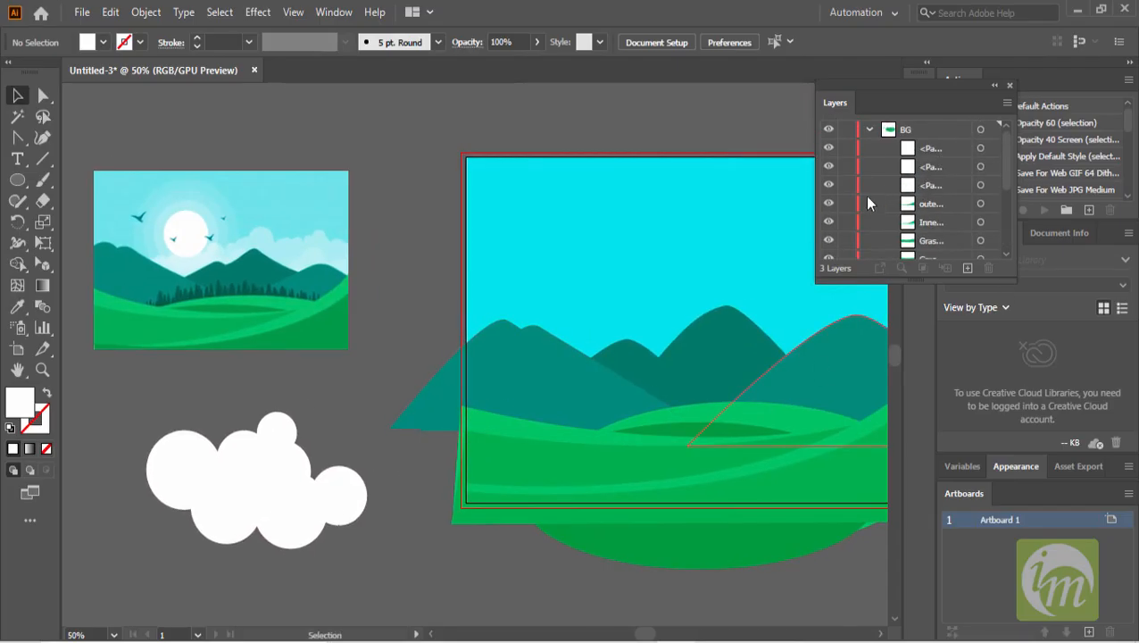
pyautogui.click(829, 148)
pyautogui.doubleClick(933, 169)
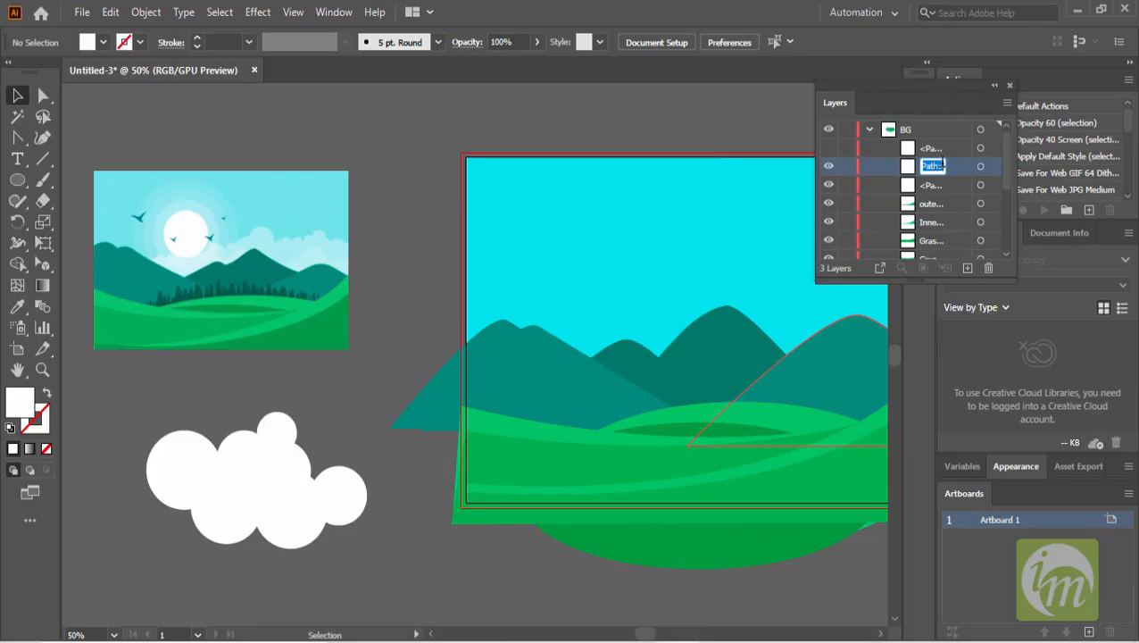
pyautogui.write('Cloud')
pyautogui.press('Return')
# - Move the Cloud path to the bottom of the BG layer's stack
pyautogui.scroll(-2, 937, 178)
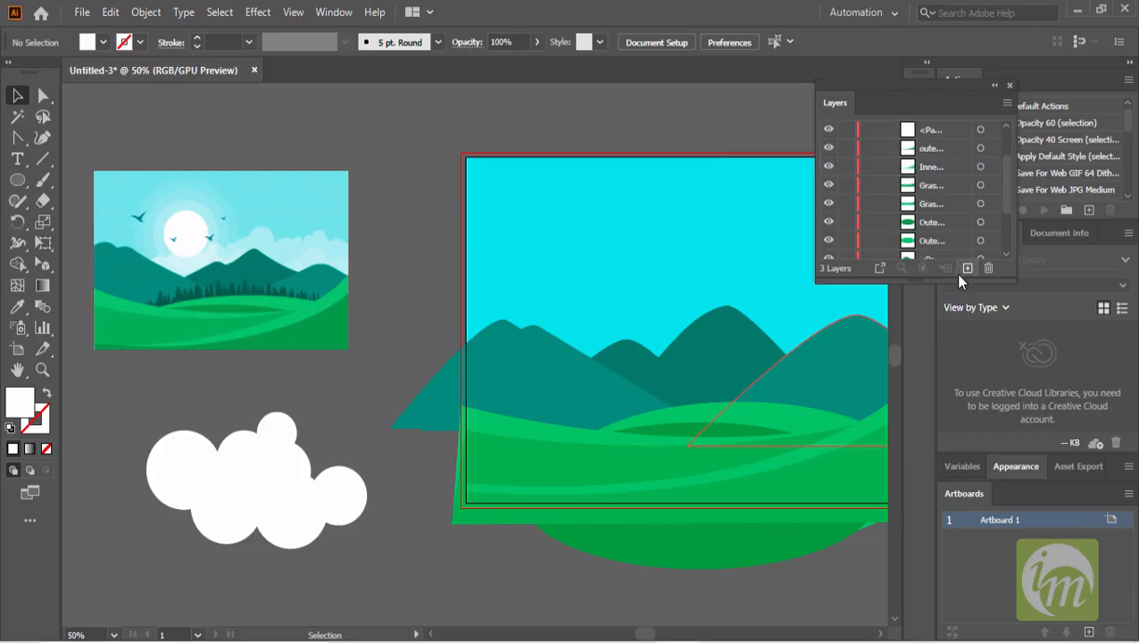
pyautogui.moveTo(956, 281); pyautogui.dragTo(969, 428)
pyautogui.moveTo(927, 169); pyautogui.dragTo(928, 364)
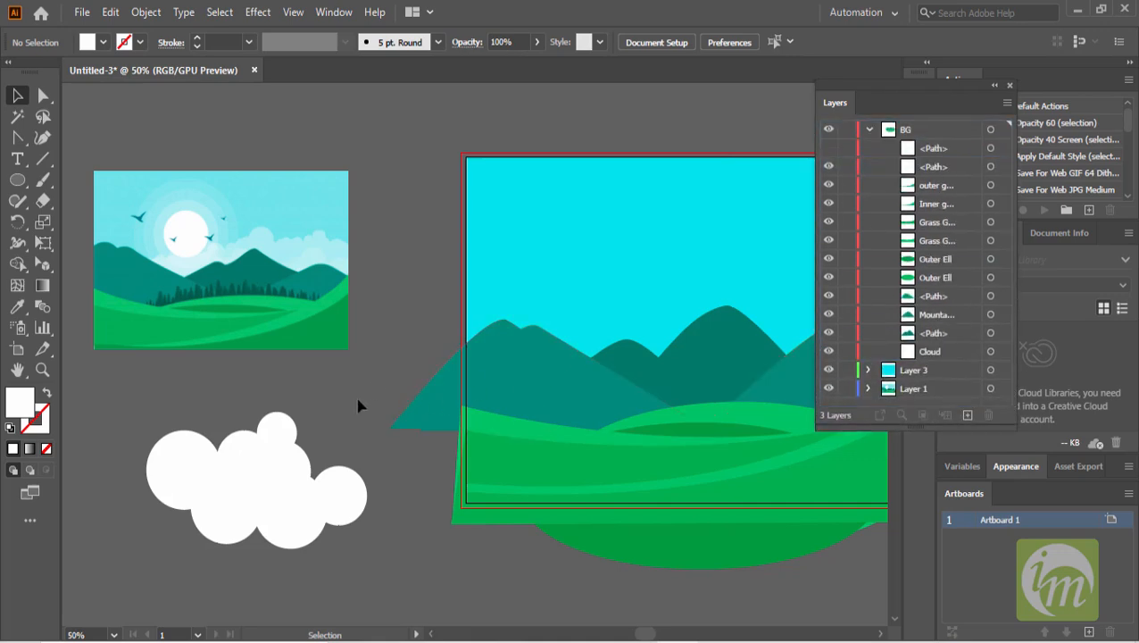
# - Select the cloud and set its opacity to 58%
pyautogui.click(269, 469)
pyautogui.click(598, 43)
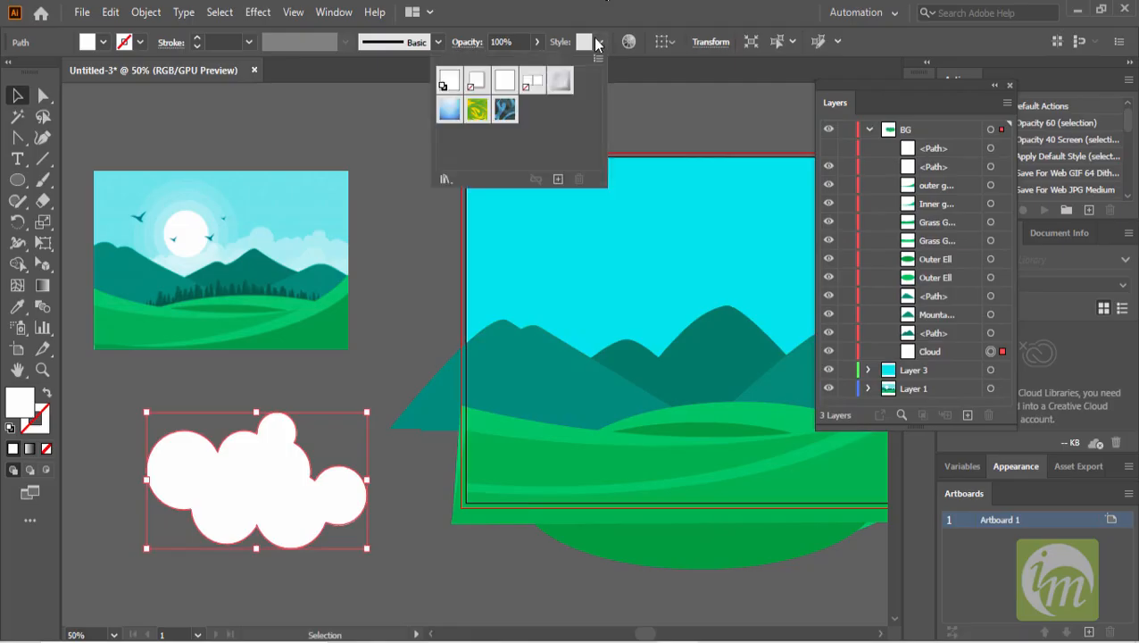
pyautogui.click(538, 42)
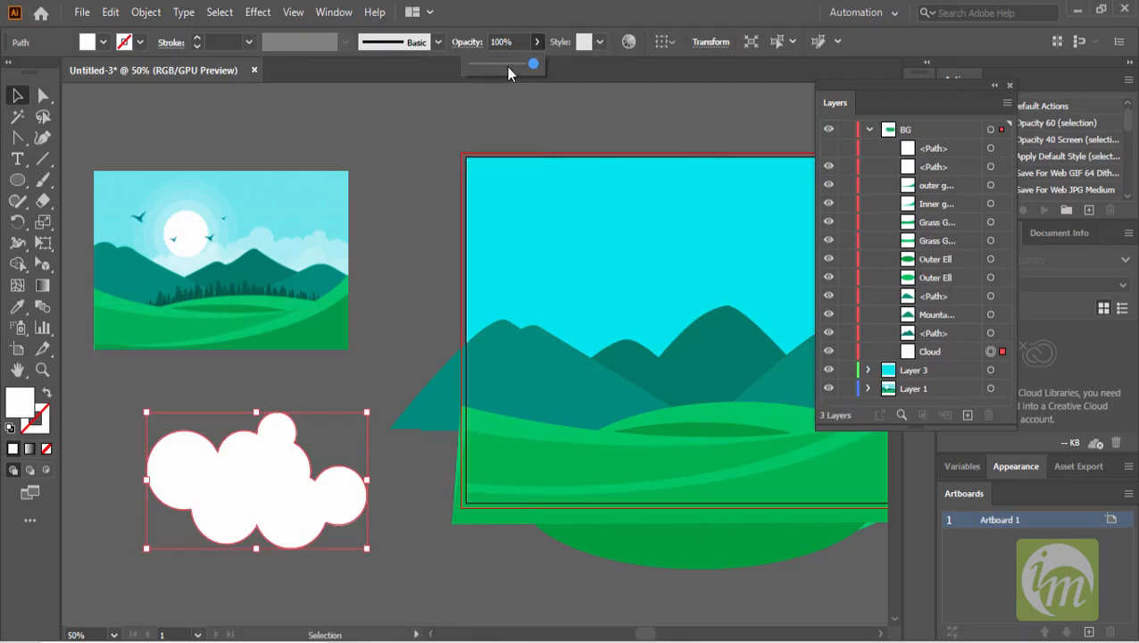
pyautogui.click(507, 64)
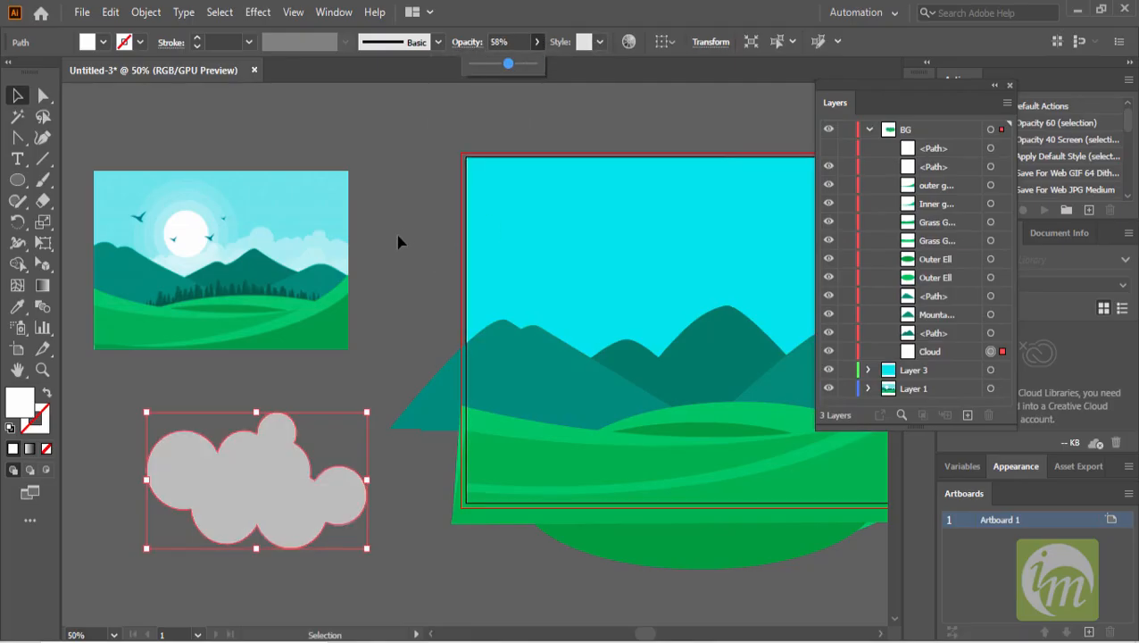
# - Duplicate the cloud and arrange the copies across the sky behind the mountains on the artboard
pyautogui.hotkey('ctrl', '-')
pyautogui.moveTo(242, 400); pyautogui.dragTo(621, 266)
pyautogui.hotkey('ctrl', '+')
pyautogui.moveTo(709, 216); pyautogui.dragTo(654, 251)
pyautogui.moveTo(596, 277); pyautogui.dragTo(728, 247)
pyautogui.moveTo(645, 275); pyautogui.dragTo(692, 262)
pyautogui.click(584, 271)
pyautogui.moveTo(620, 234); pyautogui.dragTo(598, 272)
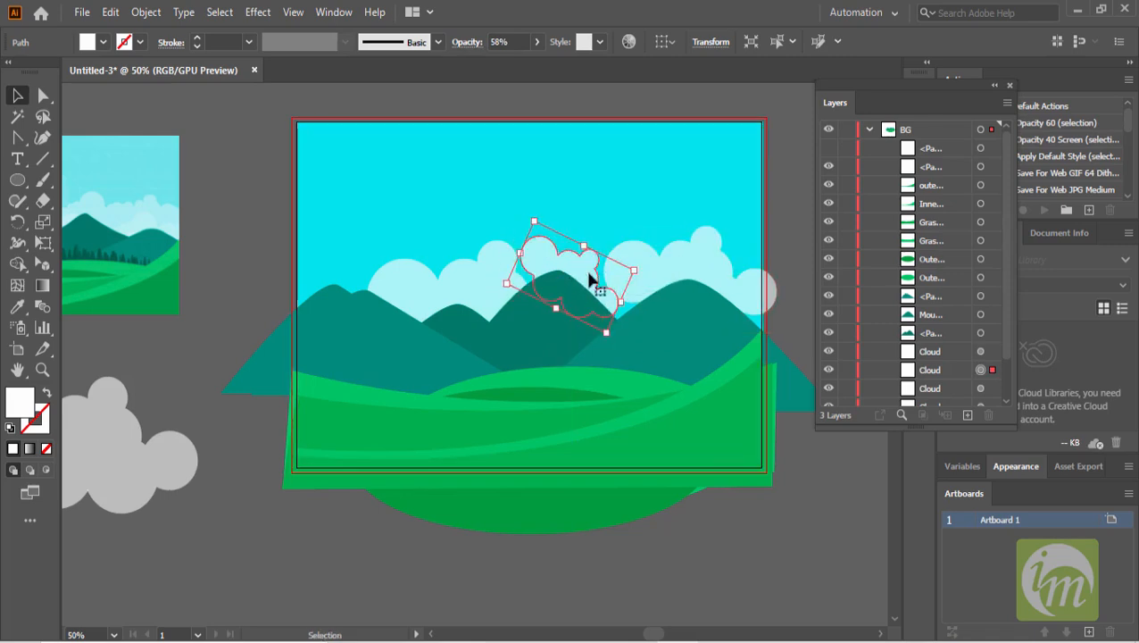
# - Place another copy of the cloud in the sky above the central mountain
pyautogui.click(333, 542)
pyautogui.click(168, 458)
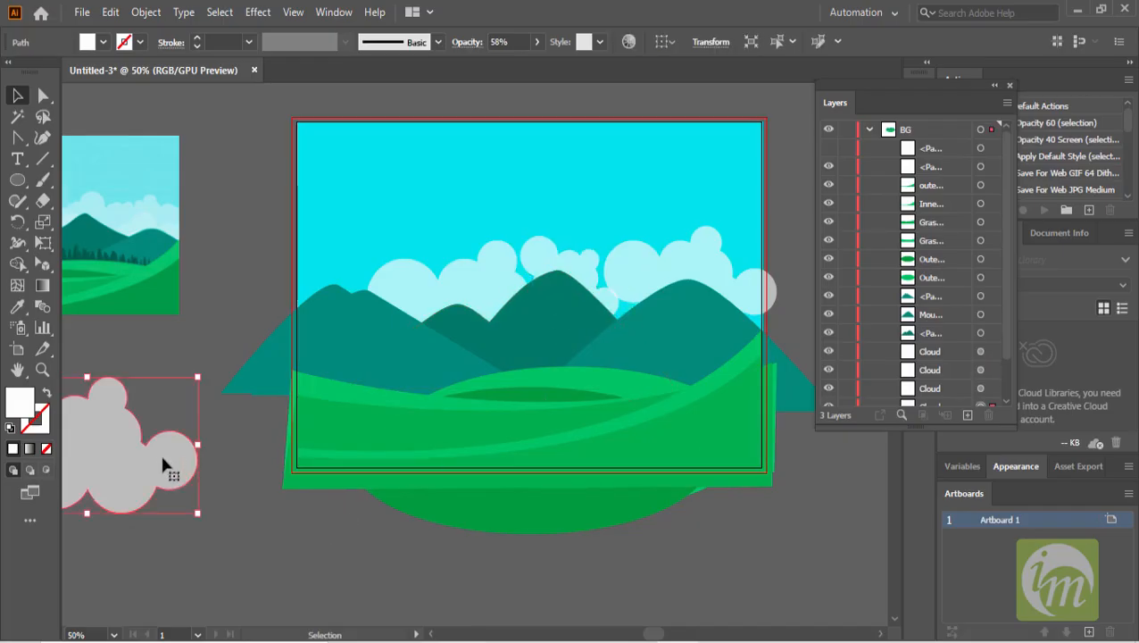
pyautogui.moveTo(161, 459); pyautogui.dragTo(671, 287)
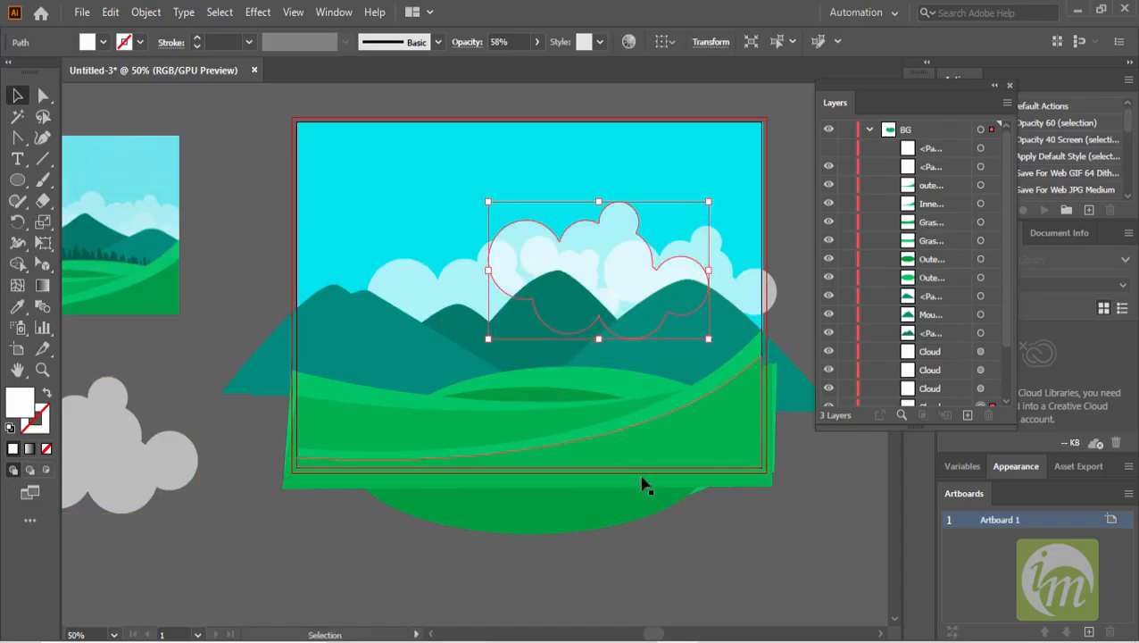
# - Move the new cloud copy lower in the Layers panel stack
pyautogui.click(725, 568)
pyautogui.click(608, 217)
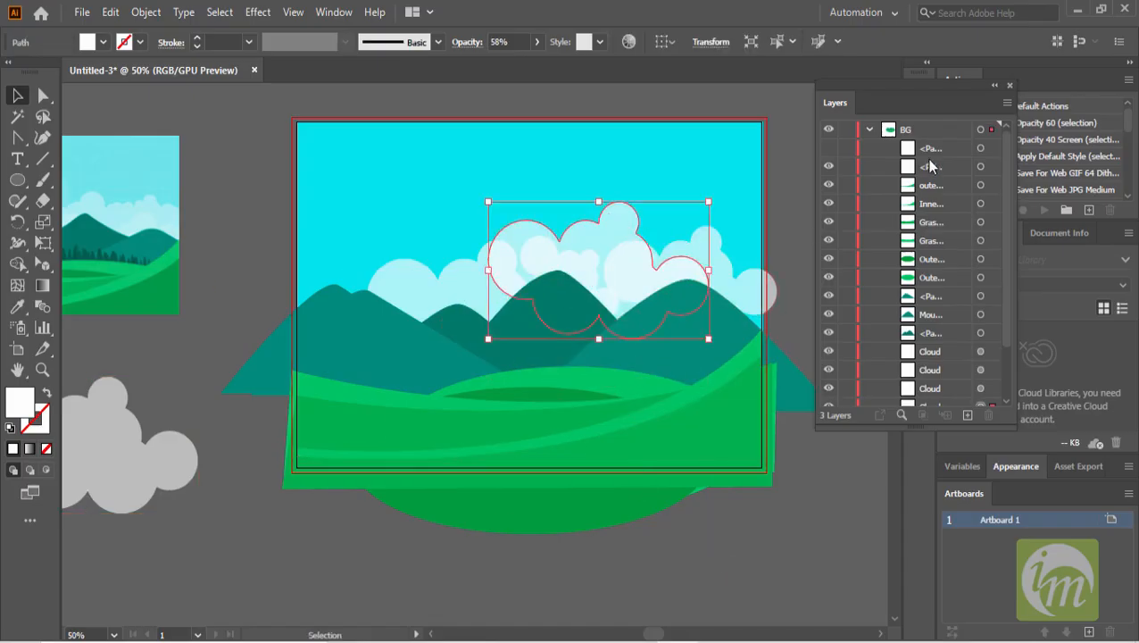
pyautogui.scroll(-3, 931, 302)
pyautogui.moveTo(936, 348); pyautogui.dragTo(931, 366)
pyautogui.click(787, 516)
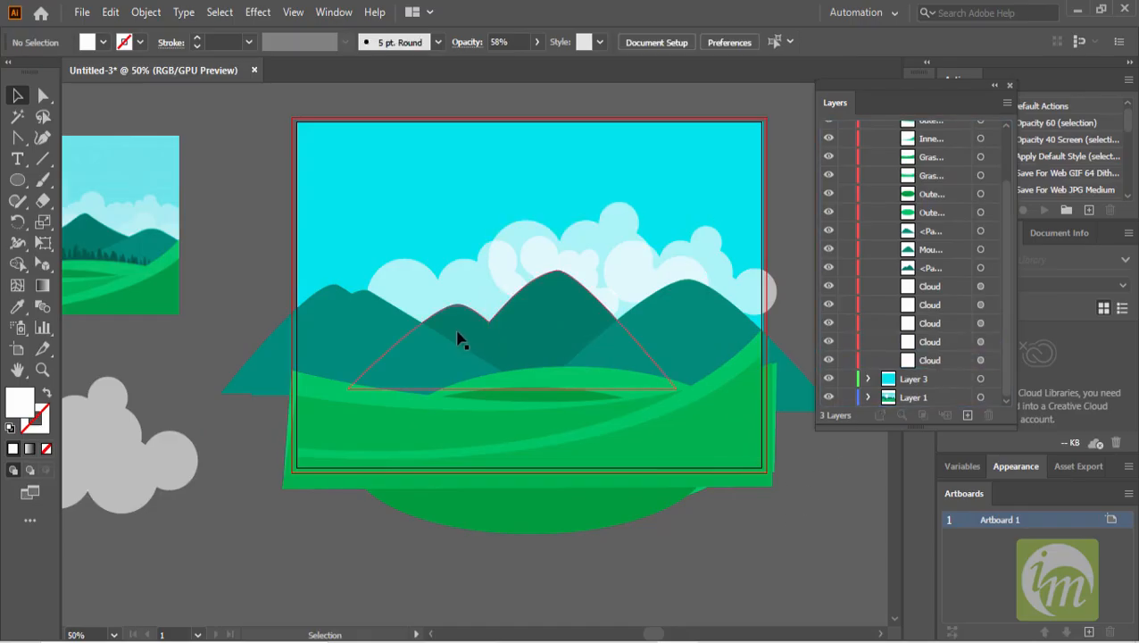
# - Select all the Cloud paths in the Layers panel and set their opacity to 54%
pyautogui.scroll(-1, 554, 297)
pyautogui.click(603, 275)
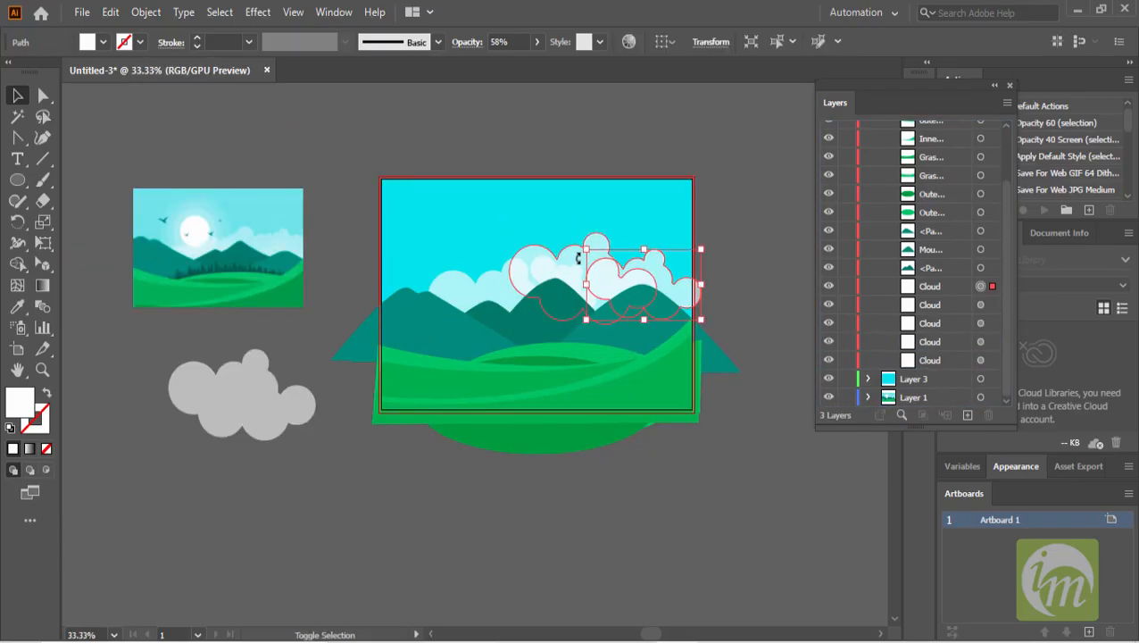
pyautogui.click(940, 353)
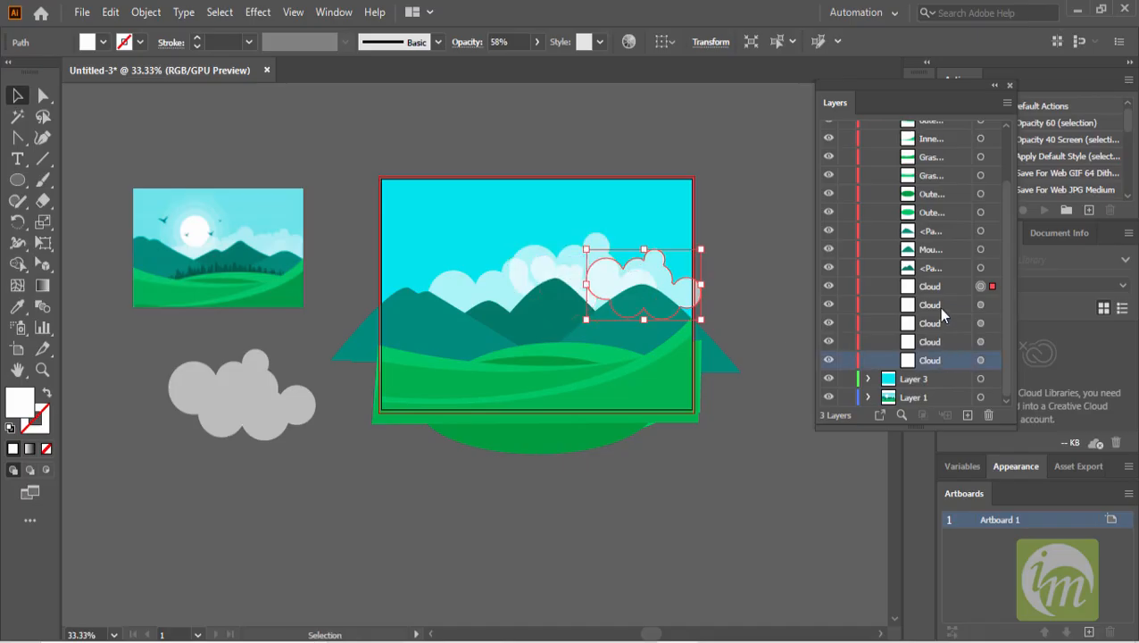
pyautogui.keyDown('shift'); pyautogui.click(938, 307); pyautogui.keyUp('shift')
pyautogui.keyDown('shift'); pyautogui.click(938, 292); pyautogui.keyUp('shift')
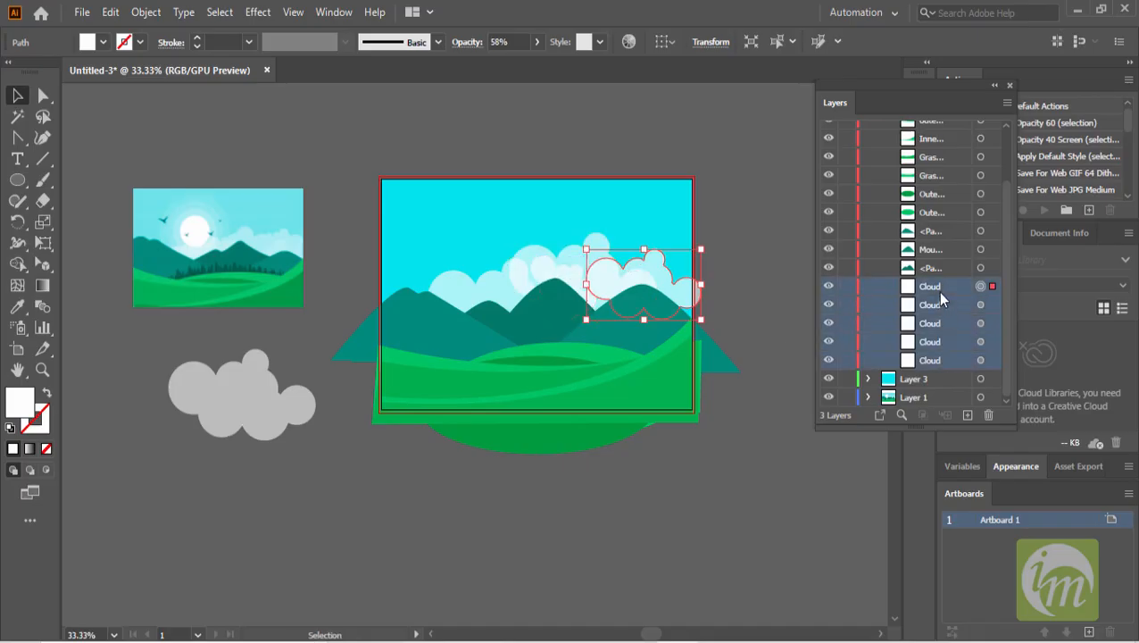
pyautogui.click(537, 42)
pyautogui.click(492, 63)
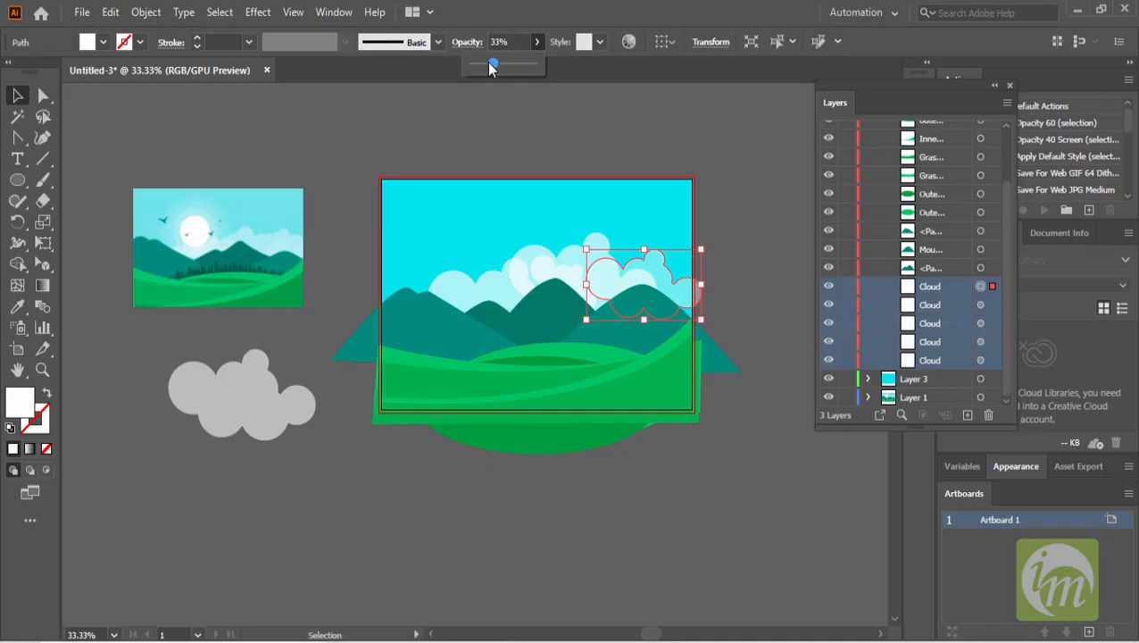
pyautogui.click(506, 64)
pyautogui.click(589, 101)
# - Set the opacity of the front central cloud to 33%
pyautogui.scroll(1, 582, 241)
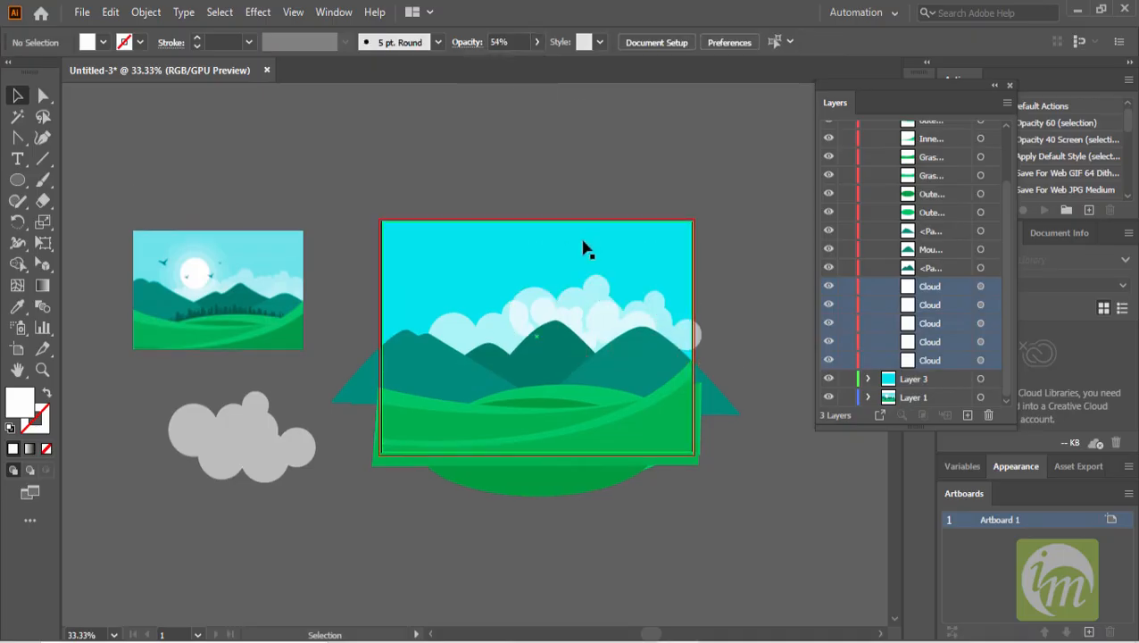
pyautogui.click(593, 308)
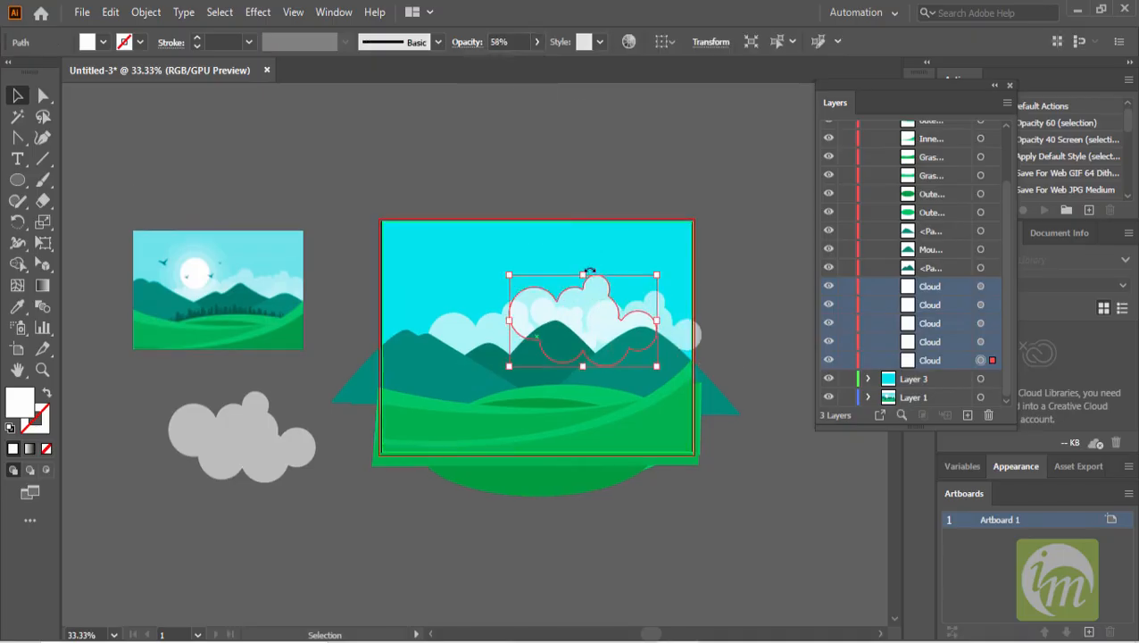
pyautogui.click(537, 45)
pyautogui.click(492, 62)
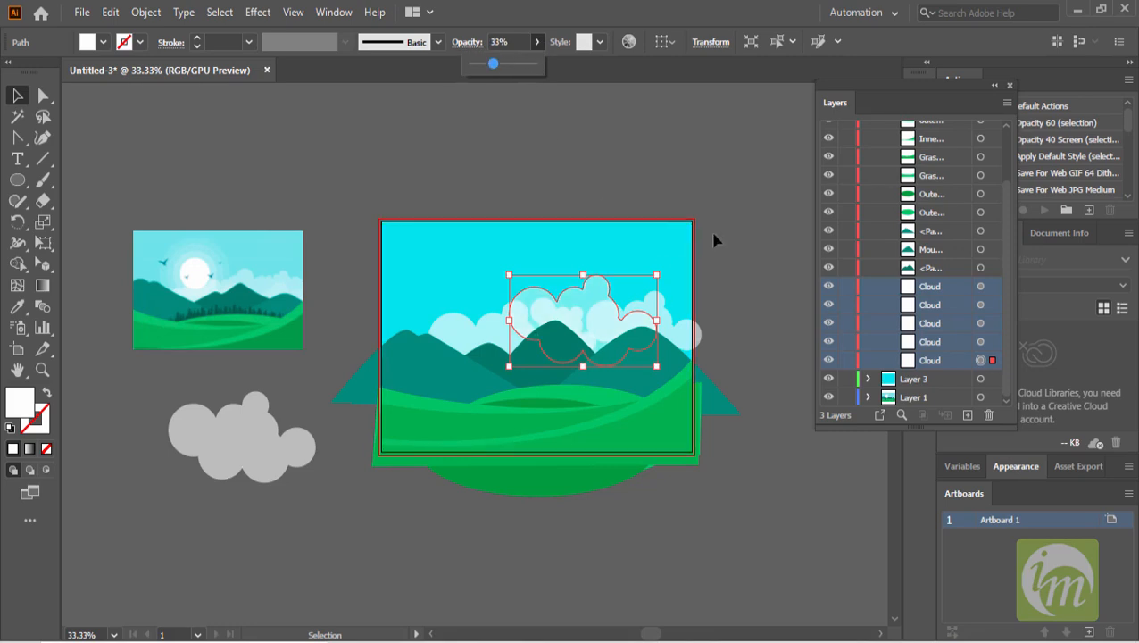
pyautogui.click(745, 223)
pyautogui.scroll(1, 559, 328)
pyautogui.moveTo(495, 309); pyautogui.dragTo(539, 306)
pyautogui.hscroll(-4, 428, 296)
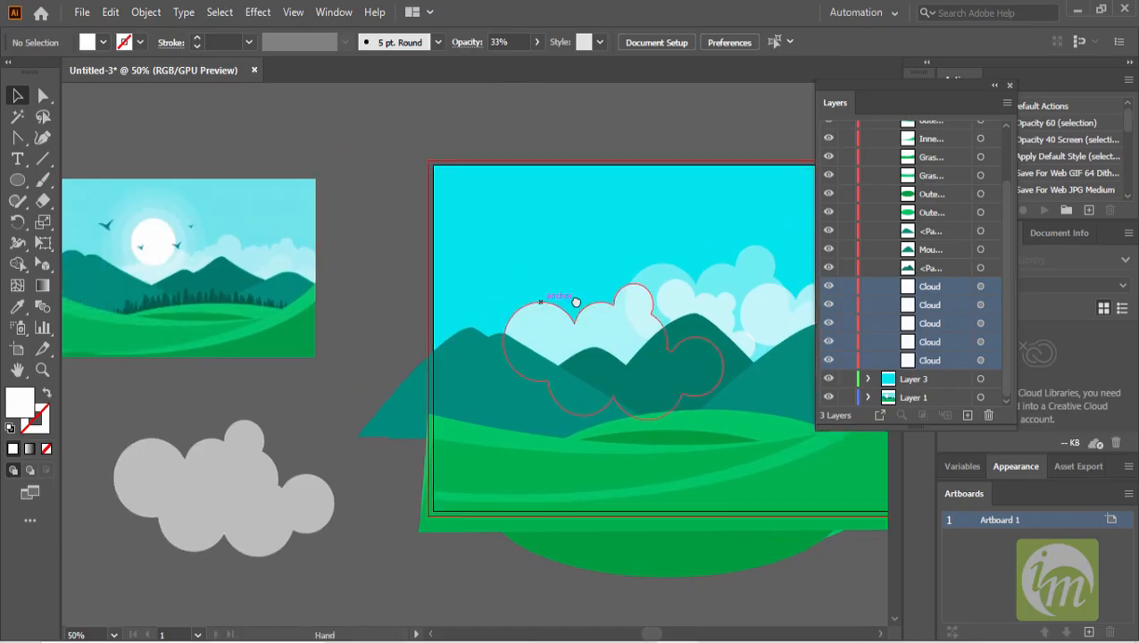
# - Draw a circle with the Ellipse tool in the sky above the clouds for the sun
pyautogui.click(17, 180)
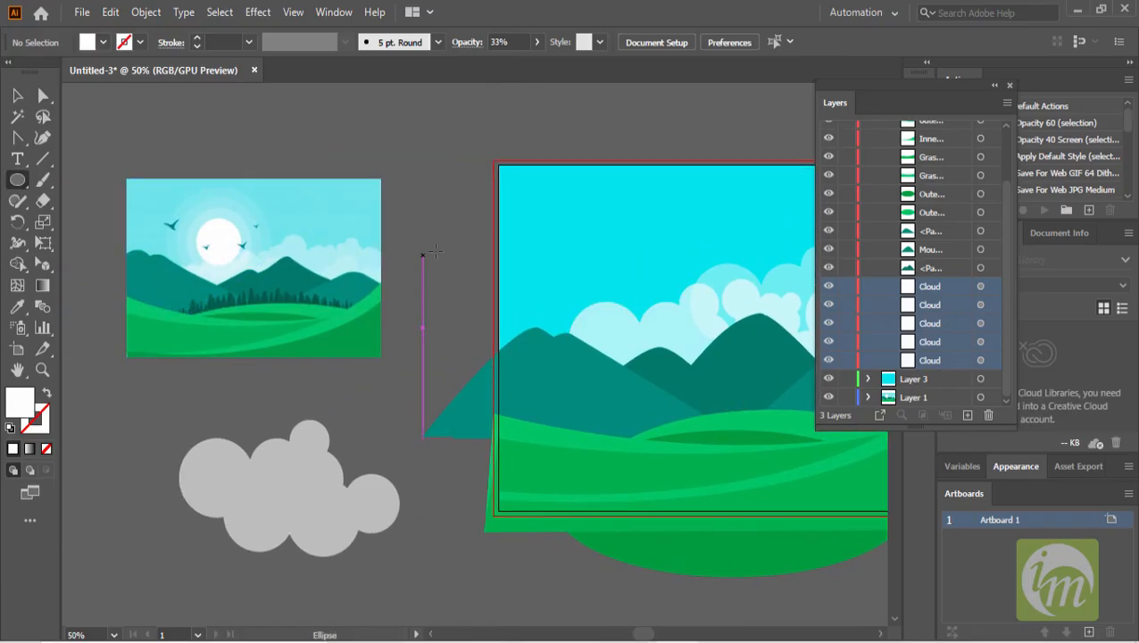
pyautogui.moveTo(433, 254); pyautogui.dragTo(395, 188)
pyautogui.moveTo(591, 168); pyautogui.dragTo(483, 267)
pyautogui.click(18, 95)
pyautogui.moveTo(190, 257); pyautogui.dragTo(250, 252)
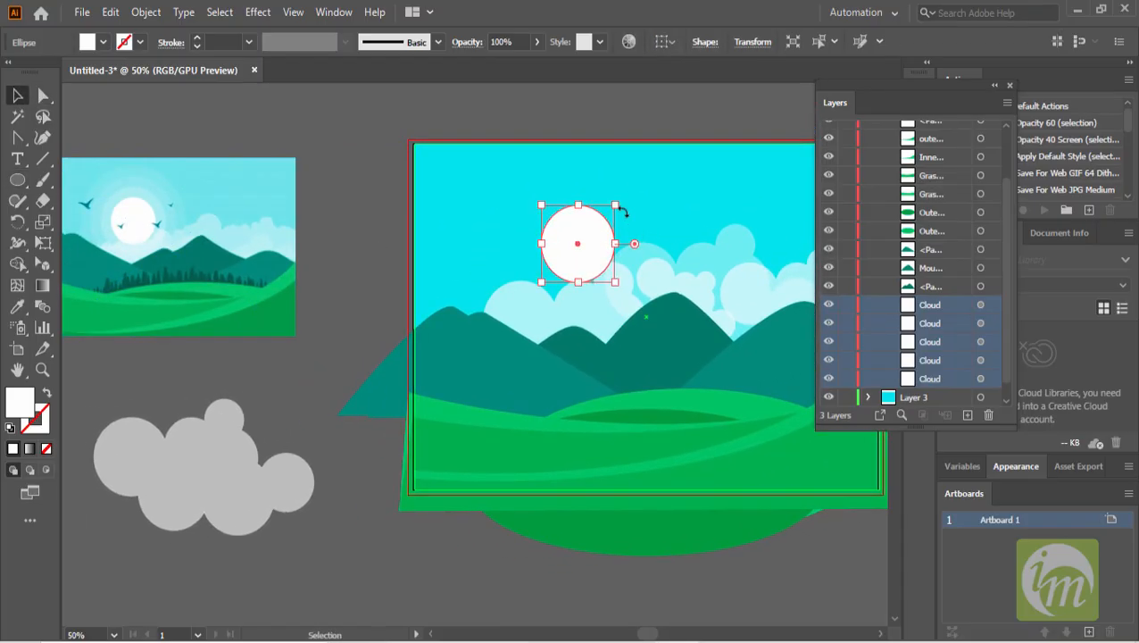
# - Rename the circle in the Layers panel as Sun
pyautogui.scroll(-1, 944, 368)
pyautogui.click(816, 602)
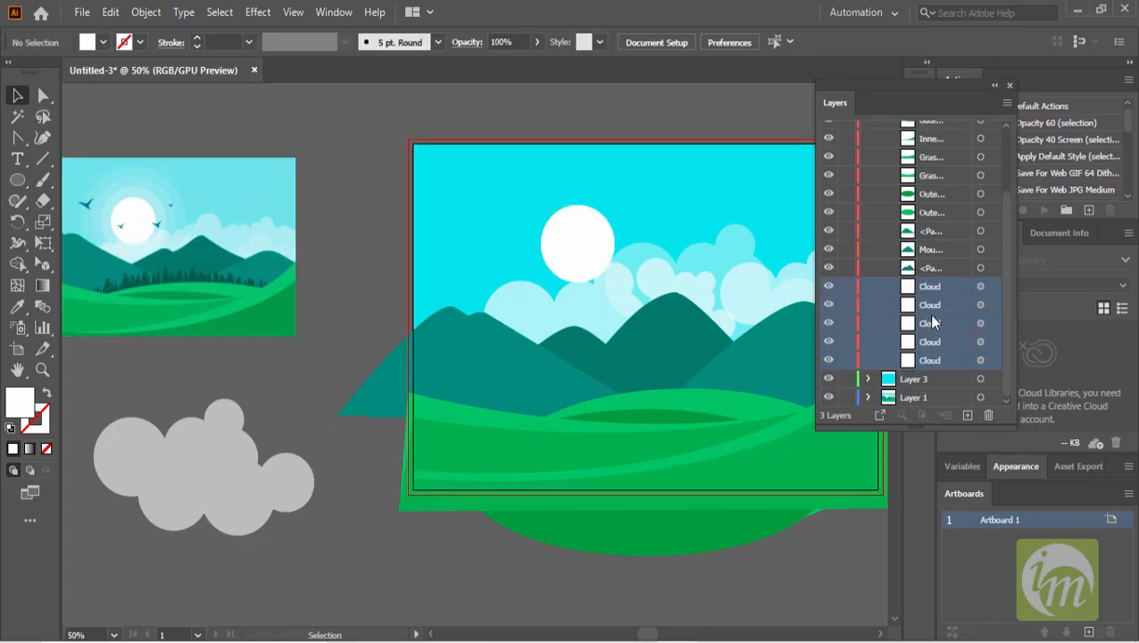
pyautogui.click(575, 243)
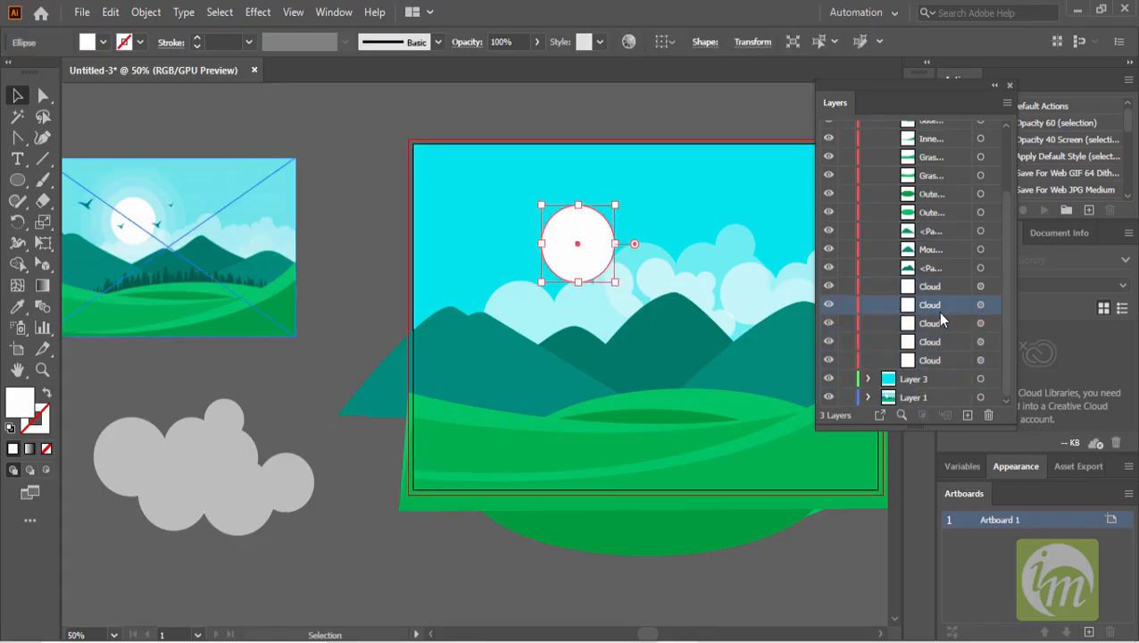
pyautogui.scroll(3, 950, 268)
pyautogui.doubleClick(933, 149)
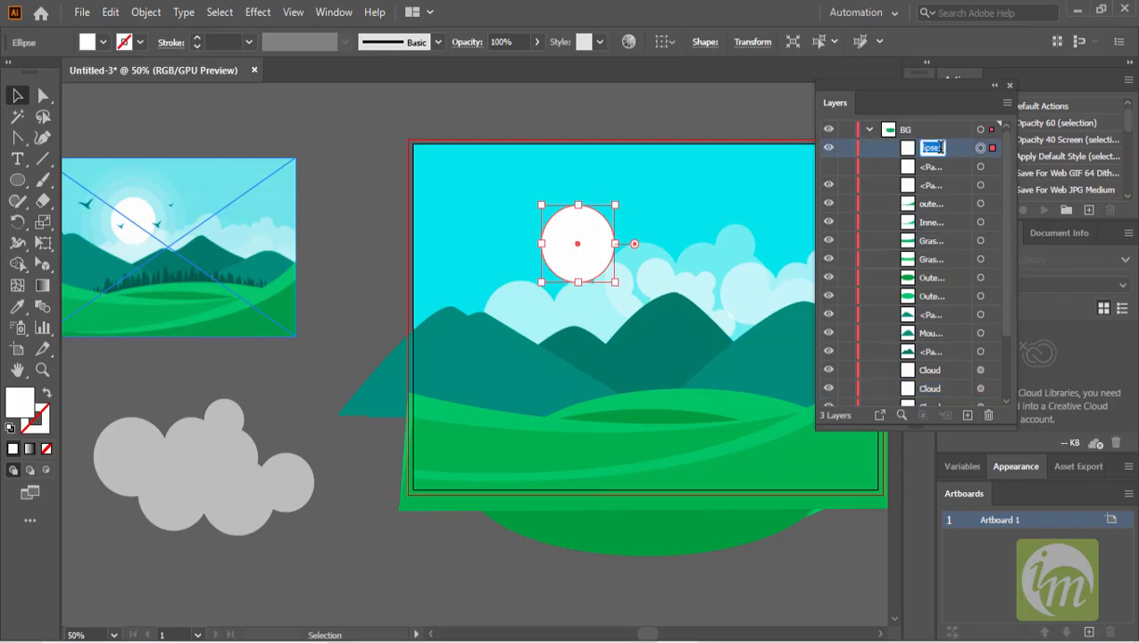
pyautogui.write('Sun')
pyautogui.press('Return')
# - Scale the sun circle down slightly
pyautogui.moveTo(614, 205); pyautogui.dragTo(608, 212)
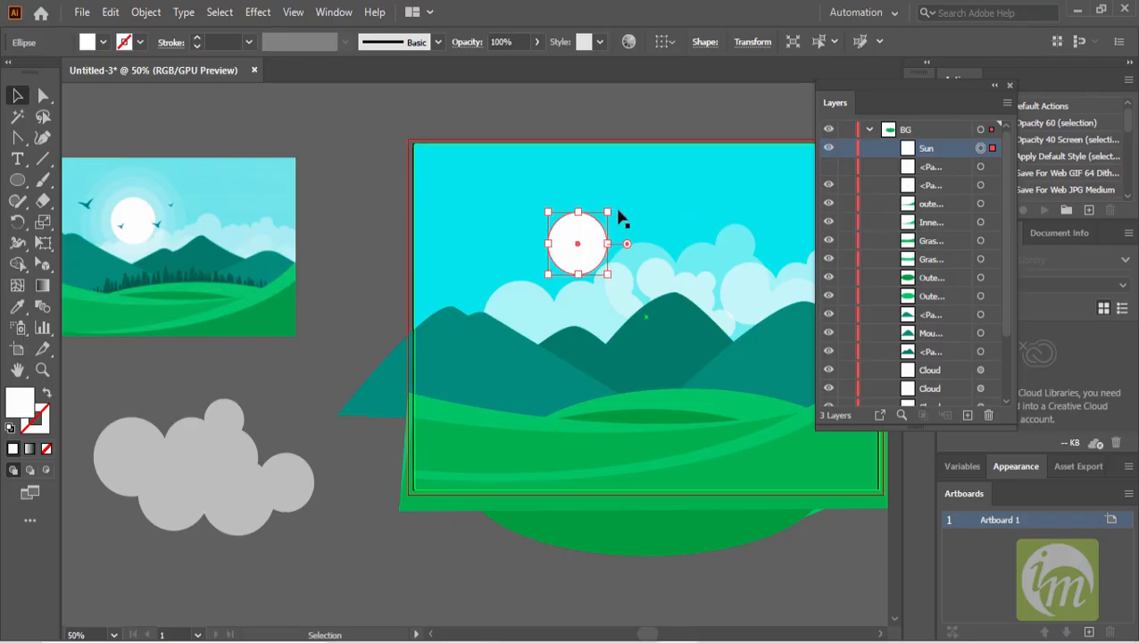
pyautogui.moveTo(607, 212); pyautogui.dragTo(616, 203)
pyautogui.hotkey('ctrl', 'z')
pyautogui.press('a')
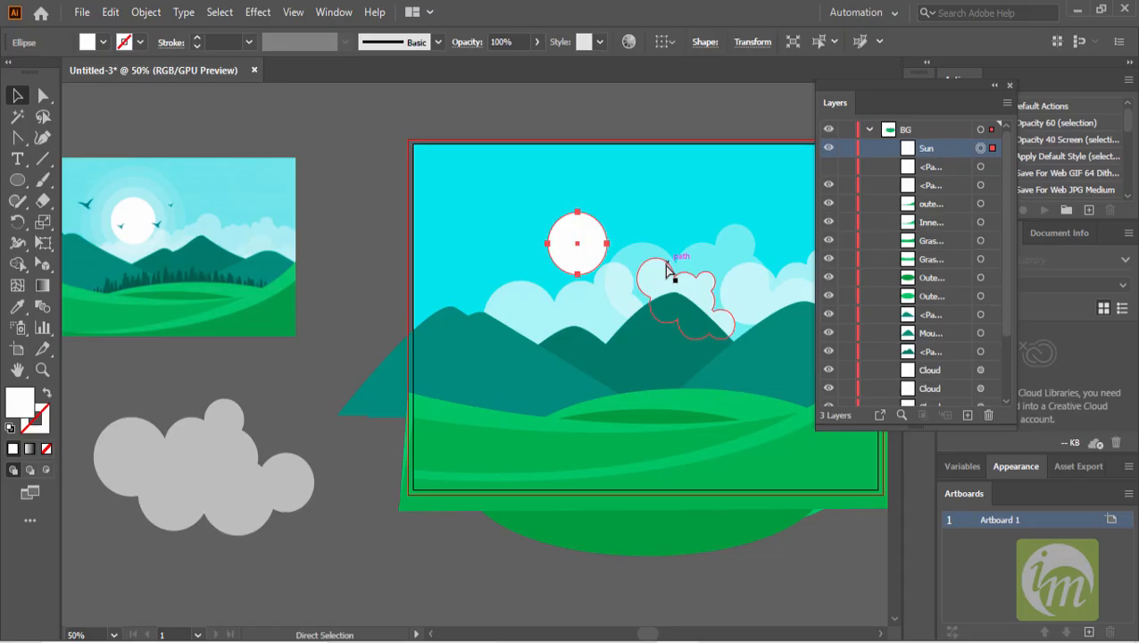
pyautogui.moveTo(596, 241); pyautogui.dragTo(654, 218)
pyautogui.hotkey('ctrl', 'z')
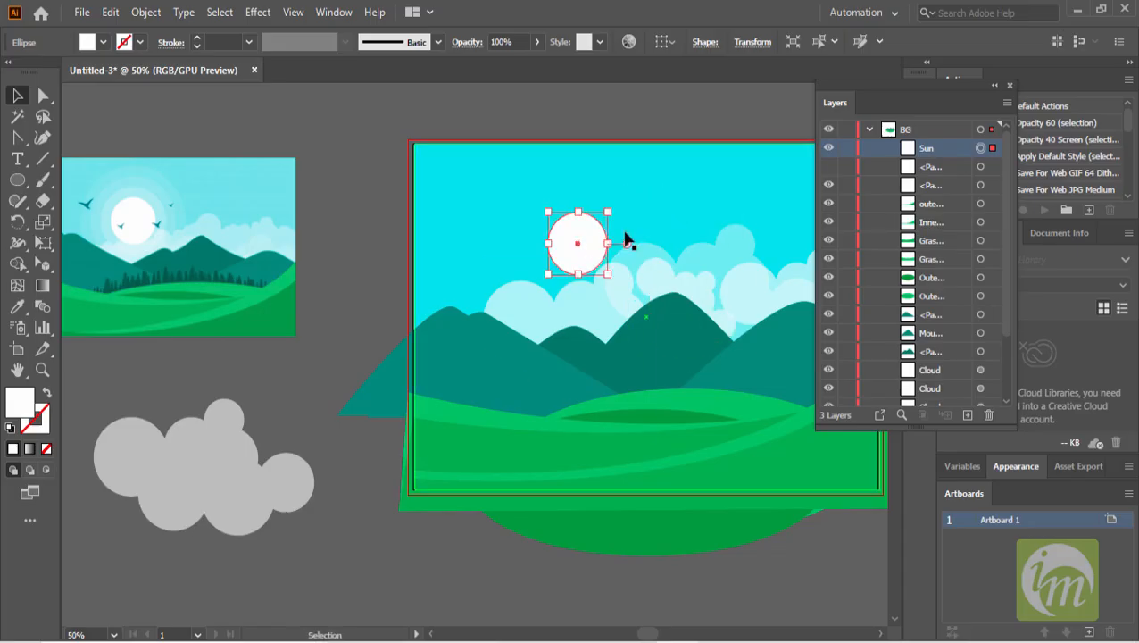
# - Copy and paste the sun, move the duplicate over the original and enlarge it
pyautogui.click(110, 12)
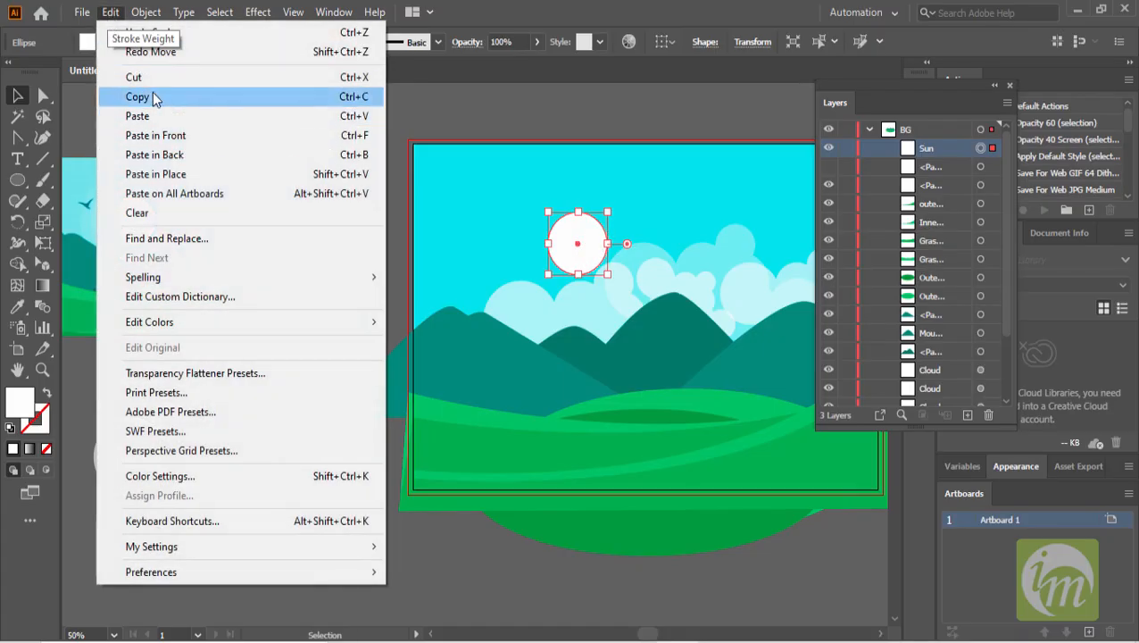
pyautogui.click(151, 96)
pyautogui.click(111, 11)
pyautogui.click(141, 116)
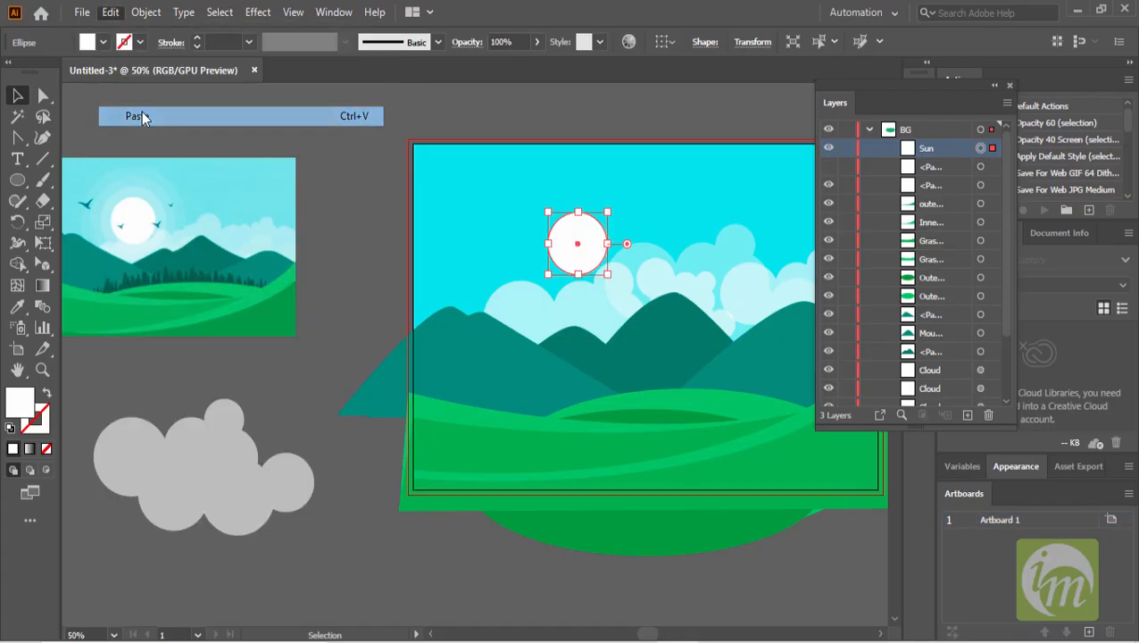
pyautogui.moveTo(490, 351); pyautogui.dragTo(592, 241)
pyautogui.moveTo(607, 212); pyautogui.dragTo(626, 195)
pyautogui.hotkey('ctrl', 'z')
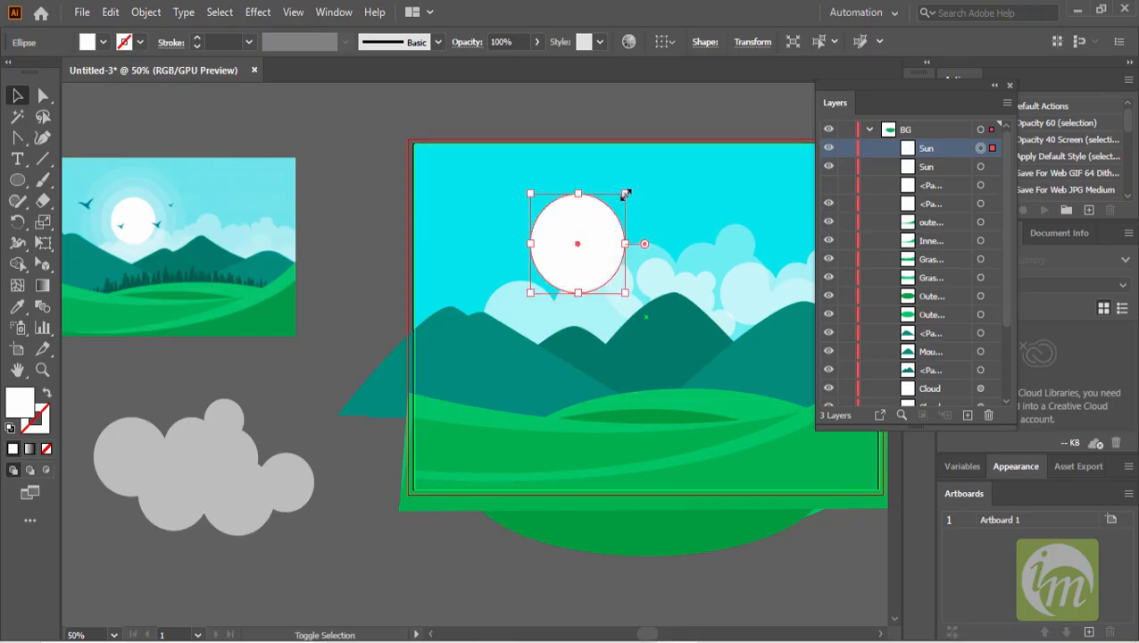
# - Move the larger sun copy beneath the original in the Layers panel and set its opacity to 35%
pyautogui.moveTo(926, 148); pyautogui.dragTo(927, 175)
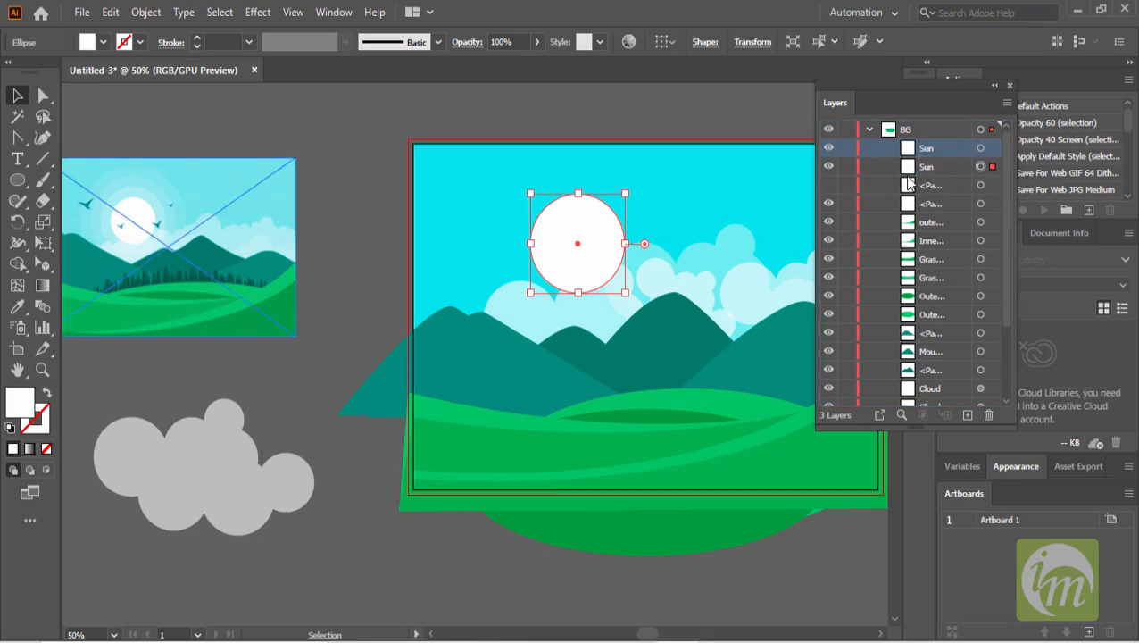
pyautogui.click(955, 173)
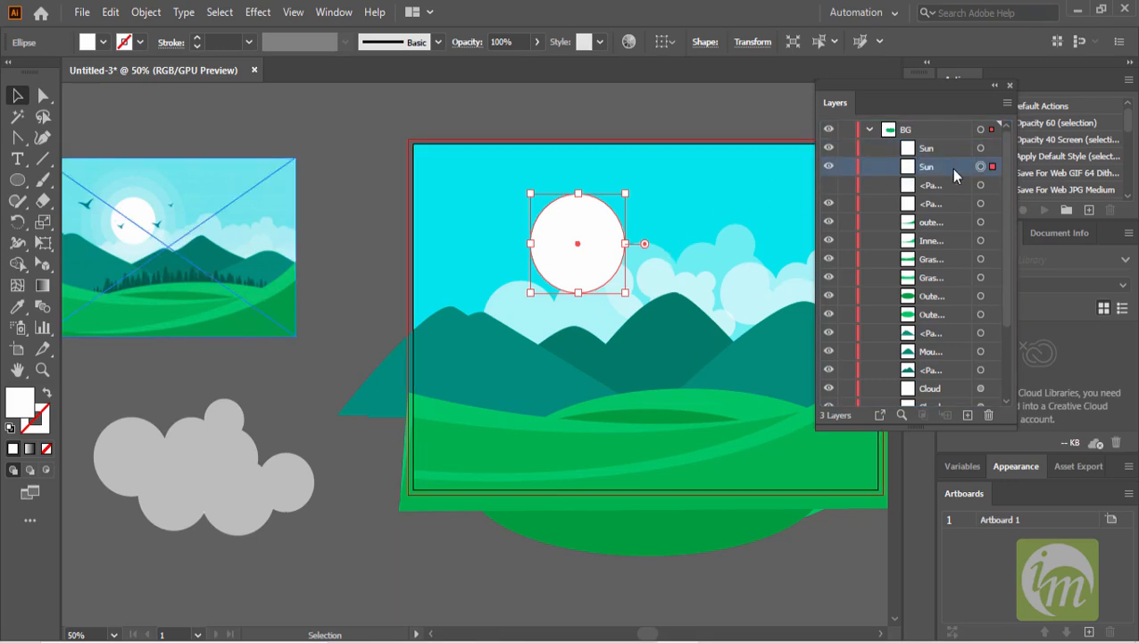
pyautogui.click(537, 42)
pyautogui.moveTo(494, 65); pyautogui.dragTo(490, 64)
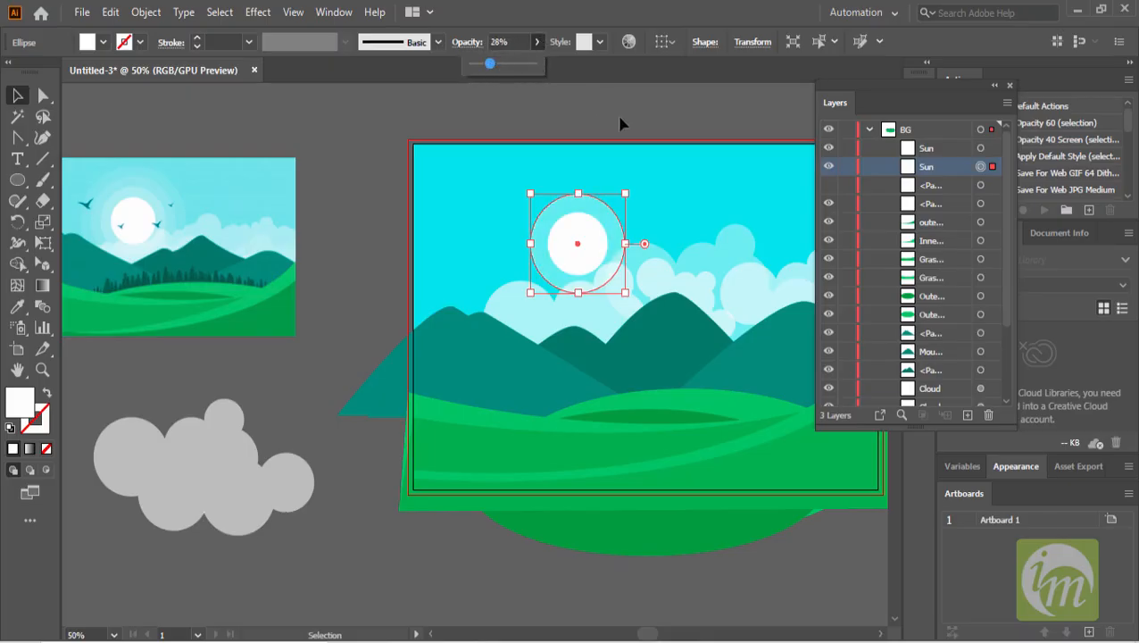
pyautogui.click(627, 122)
pyautogui.click(617, 227)
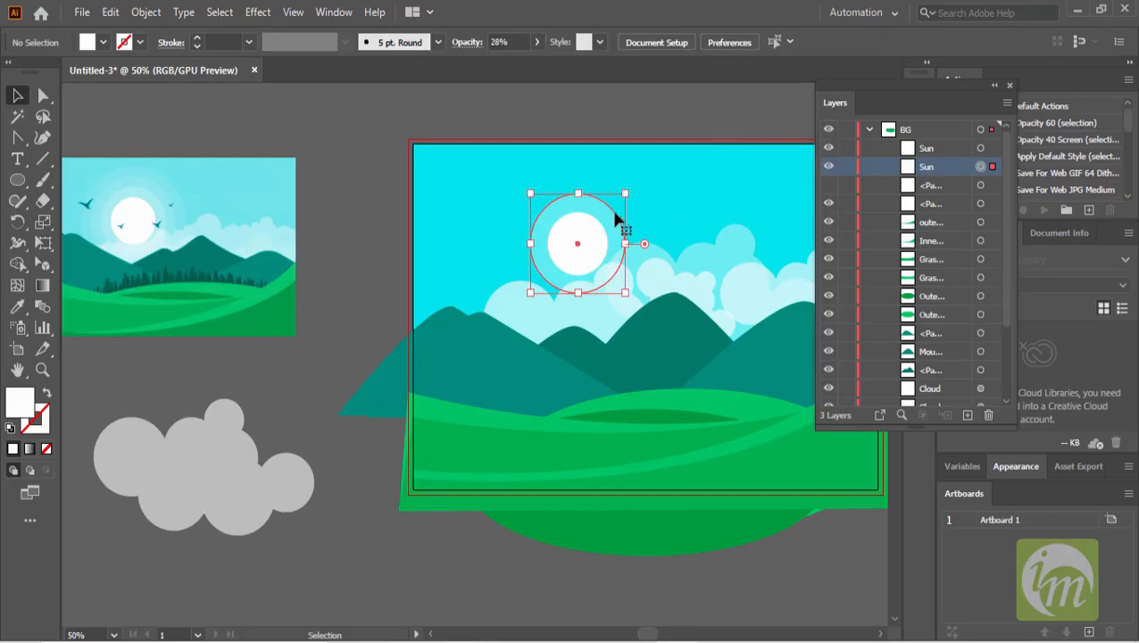
pyautogui.click(518, 42)
pyautogui.write('35')
pyautogui.press('Return')
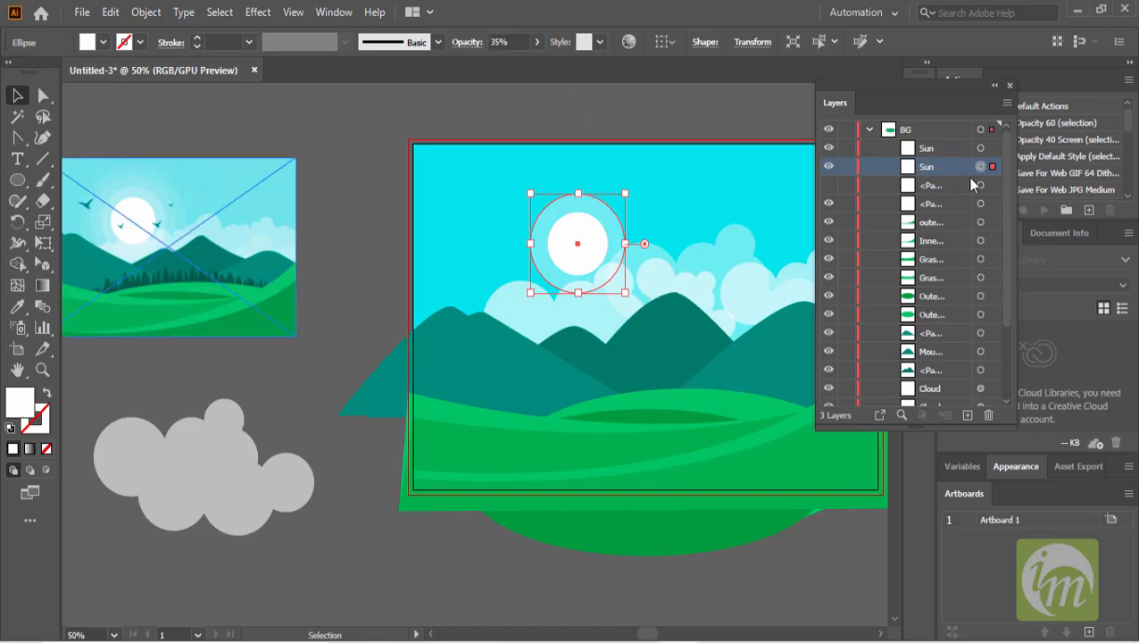
# - Duplicate a sun circle, enlarge the copy into an outer halo and move it below the other sun layers
pyautogui.moveTo(944, 223); pyautogui.dragTo(968, 418)
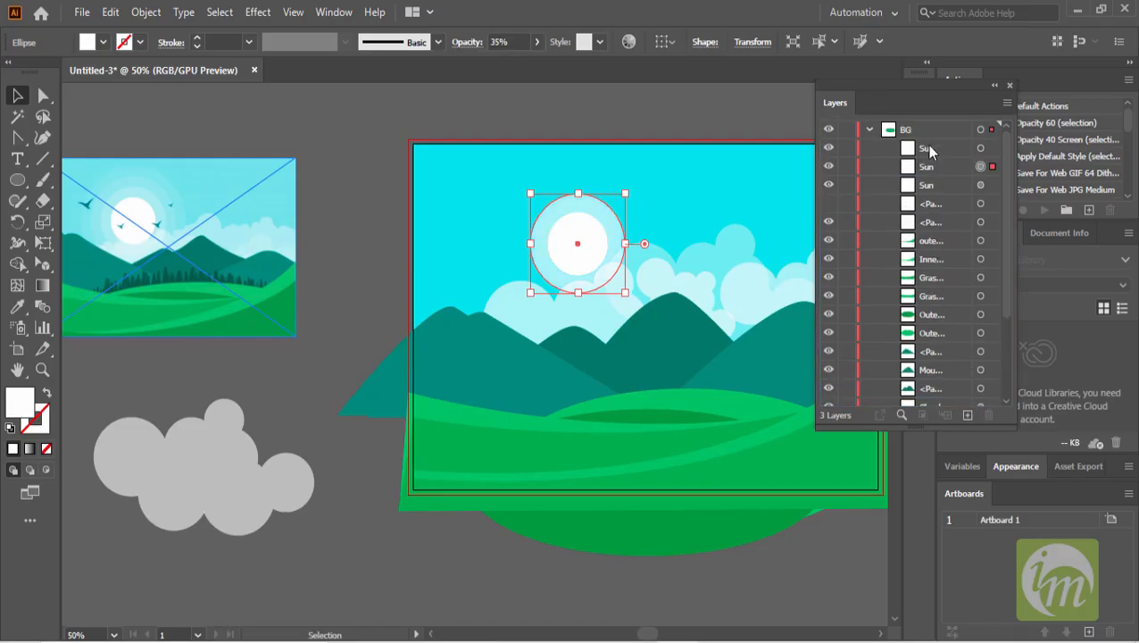
pyautogui.click(930, 150)
pyautogui.moveTo(624, 192); pyautogui.dragTo(645, 173)
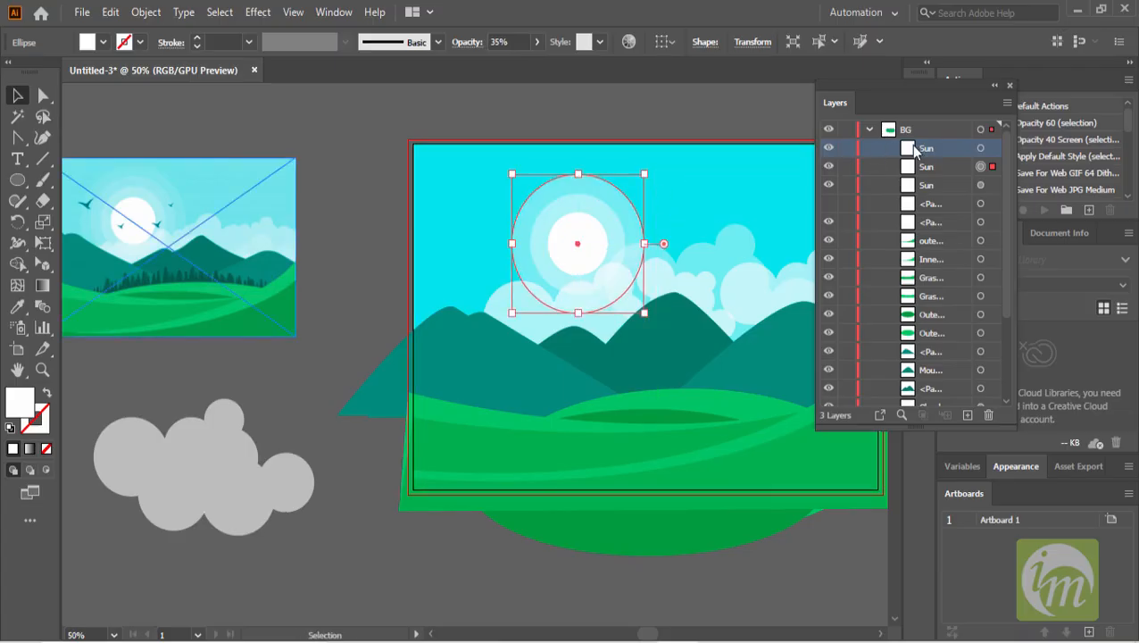
pyautogui.moveTo(930, 157); pyautogui.dragTo(929, 192)
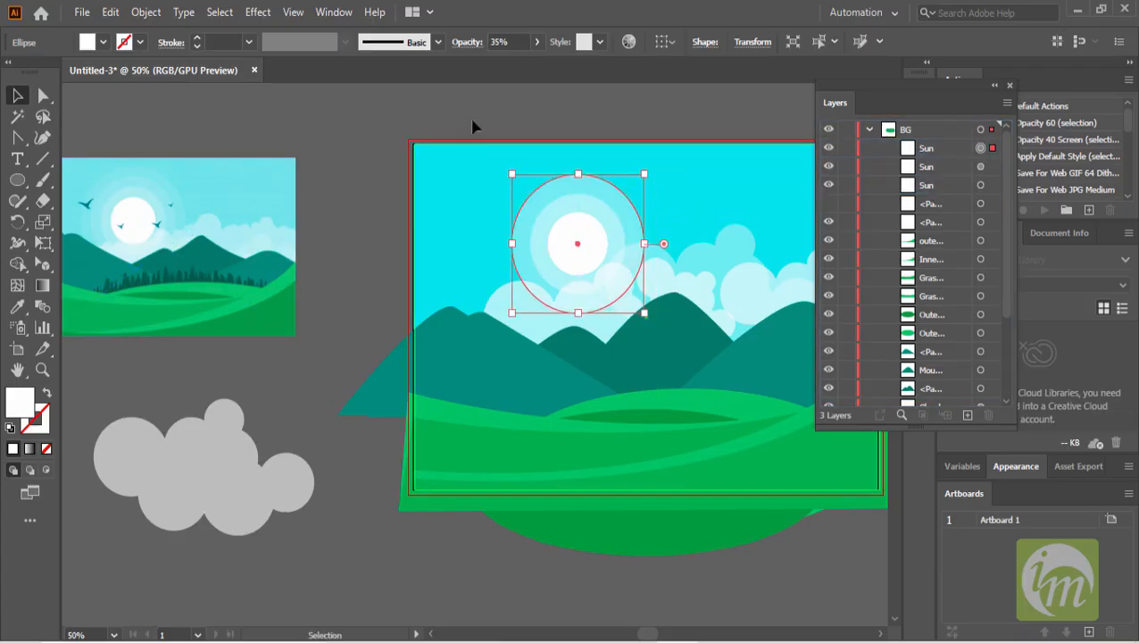
# - Set the outer sun halo's opacity to 25%
pyautogui.moveTo(518, 43); pyautogui.dragTo(456, 41)
pyautogui.write('20')
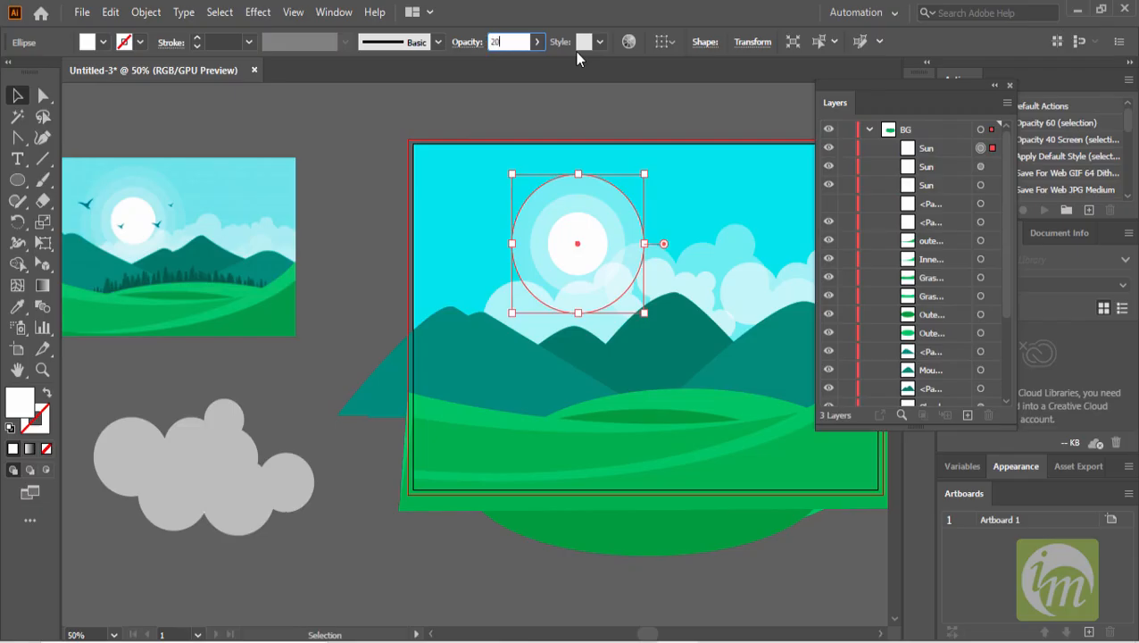
pyautogui.press('Return')
pyautogui.moveTo(522, 38); pyautogui.dragTo(459, 44)
pyautogui.write('25')
pyautogui.press('Return')
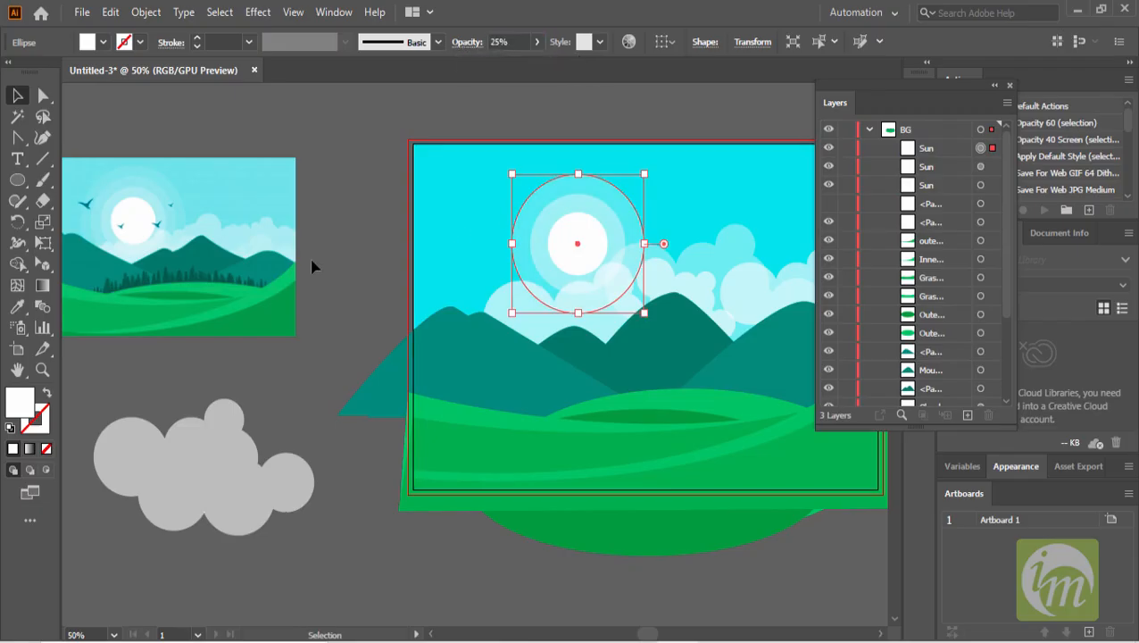
# - Zoom in to examine the pine trees in the reference illustration
pyautogui.click(363, 247)
pyautogui.scroll(-1, 558, 355)
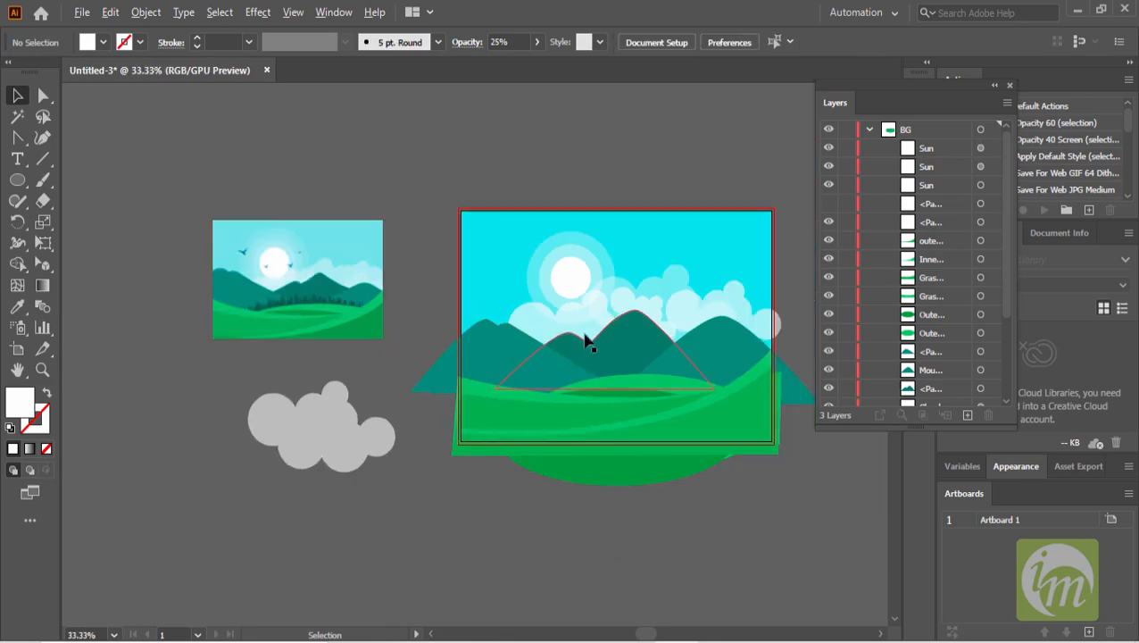
pyautogui.scroll(1, 551, 300)
pyautogui.scroll(-1, 571, 314)
pyautogui.scroll(2, 582, 331)
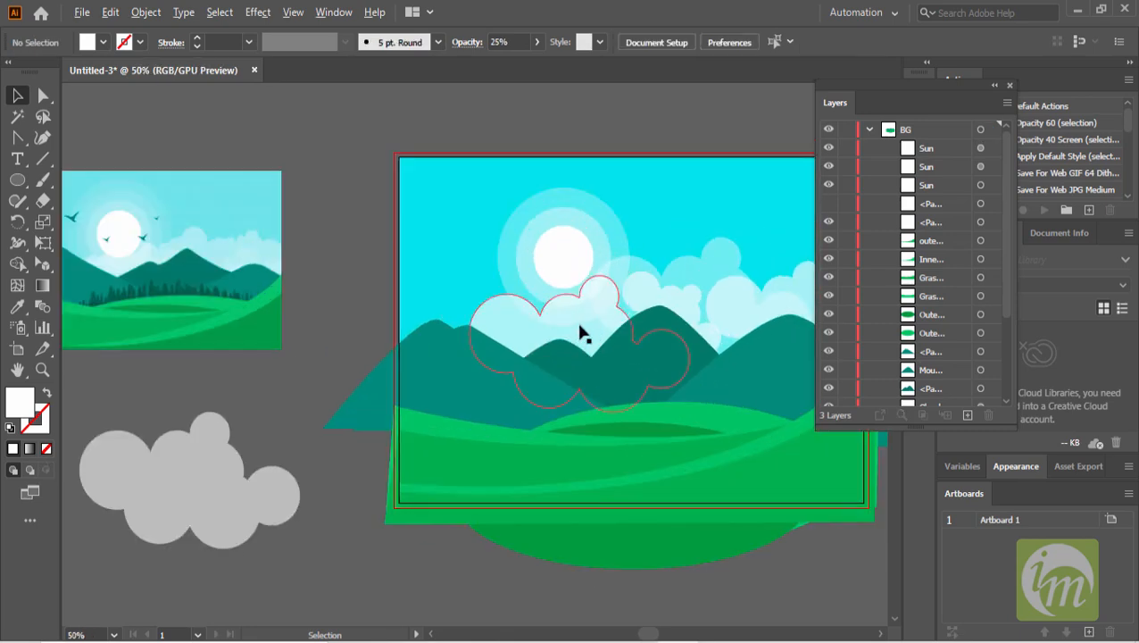
pyautogui.scroll(3, 183, 279)
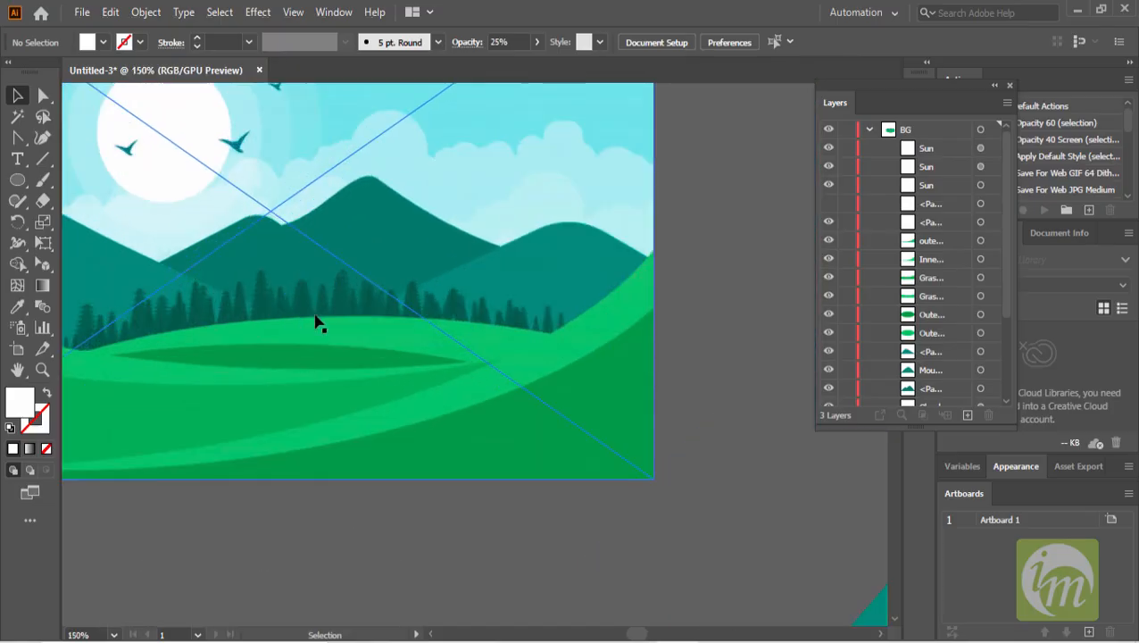
pyautogui.scroll(2, 317, 323)
pyautogui.scroll(-1, 375, 290)
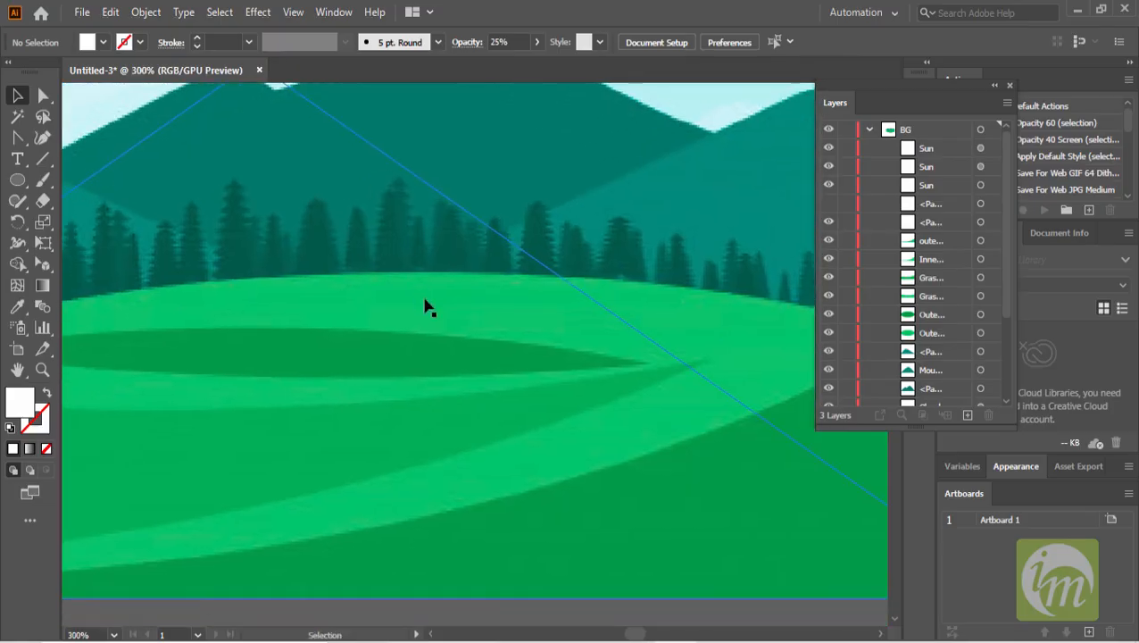
pyautogui.scroll(-1, 425, 304)
pyautogui.moveTo(473, 365); pyautogui.dragTo(370, 231)
pyautogui.scroll(-2, 535, 297)
pyautogui.moveTo(600, 298); pyautogui.dragTo(324, 315)
pyautogui.moveTo(449, 297); pyautogui.dragTo(506, 301)
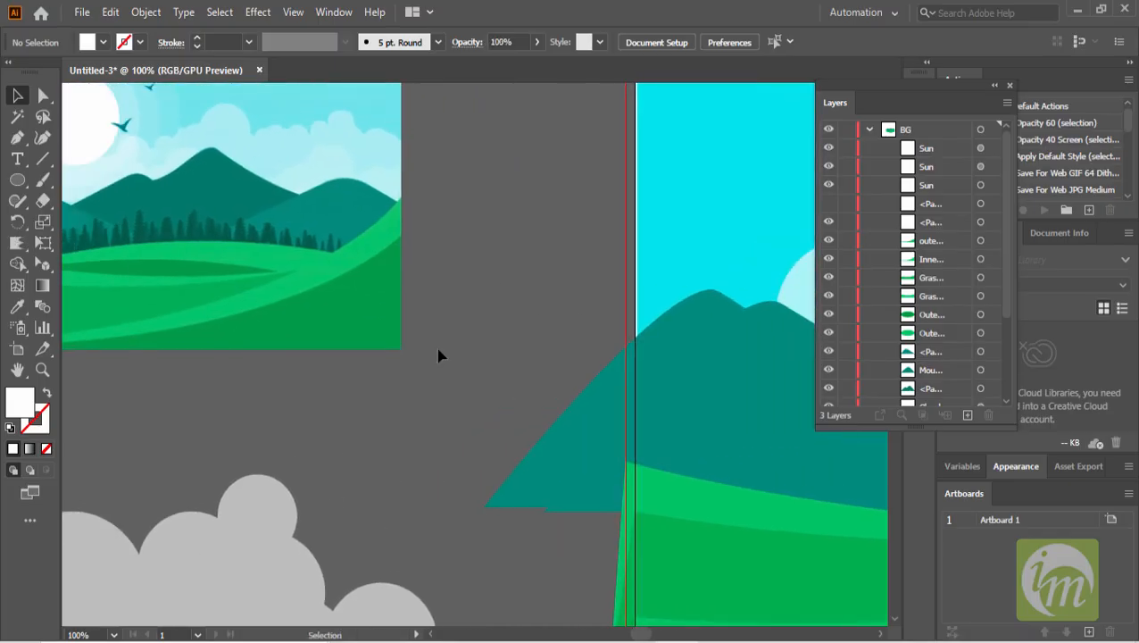
# - Draw a tall triangle with the Pen tool beside the artboard
pyautogui.click(17, 138)
pyautogui.click(515, 155)
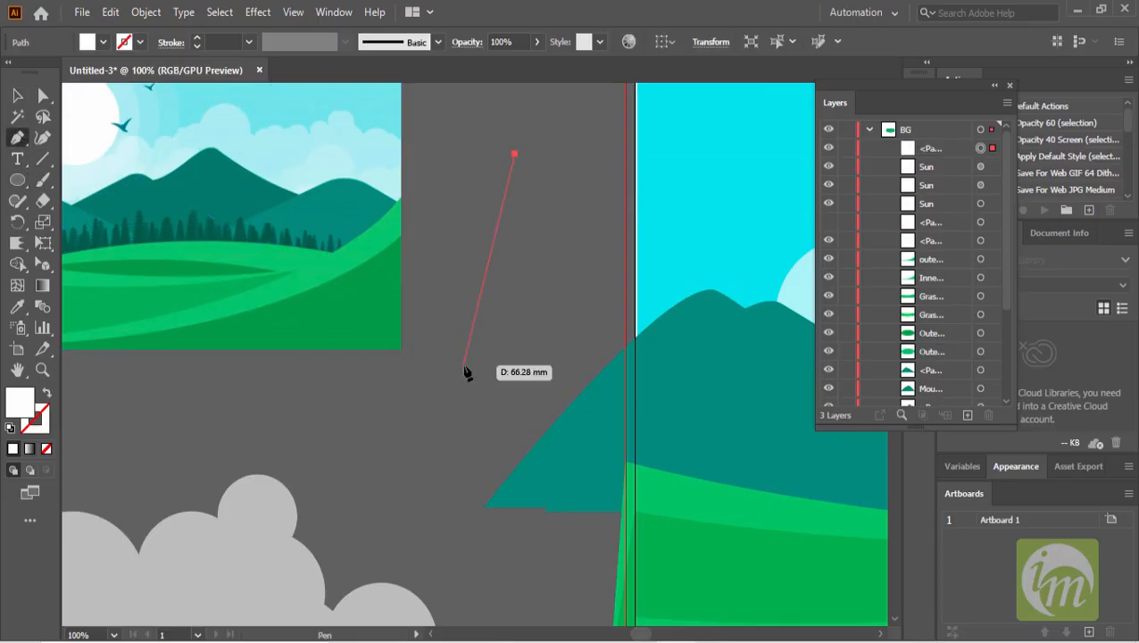
pyautogui.click(463, 310)
pyautogui.click(567, 309)
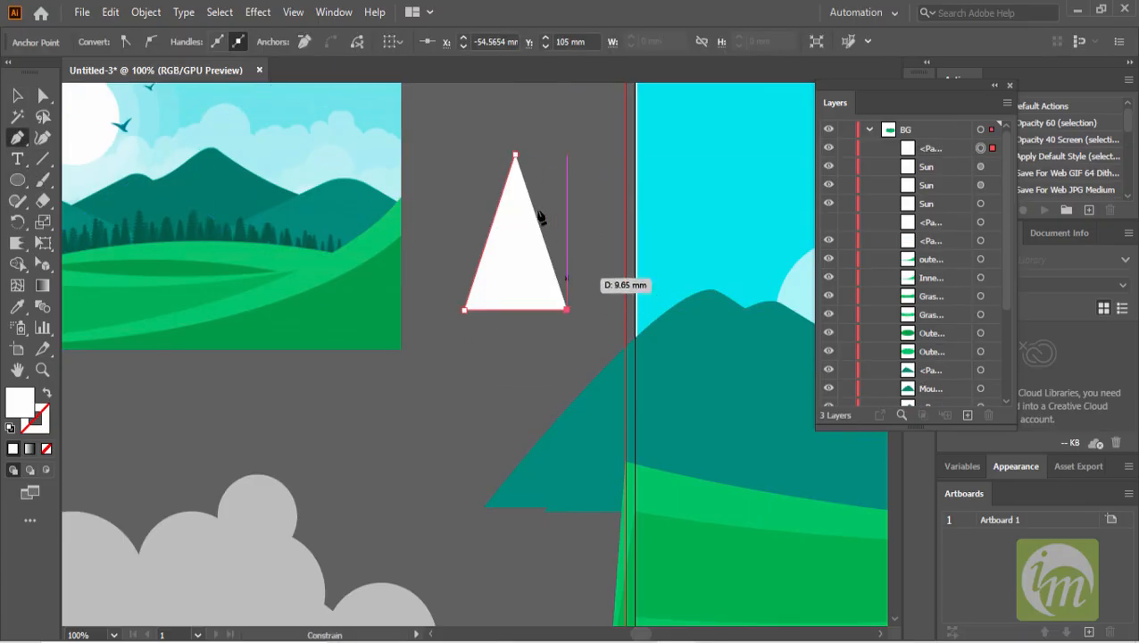
pyautogui.click(515, 156)
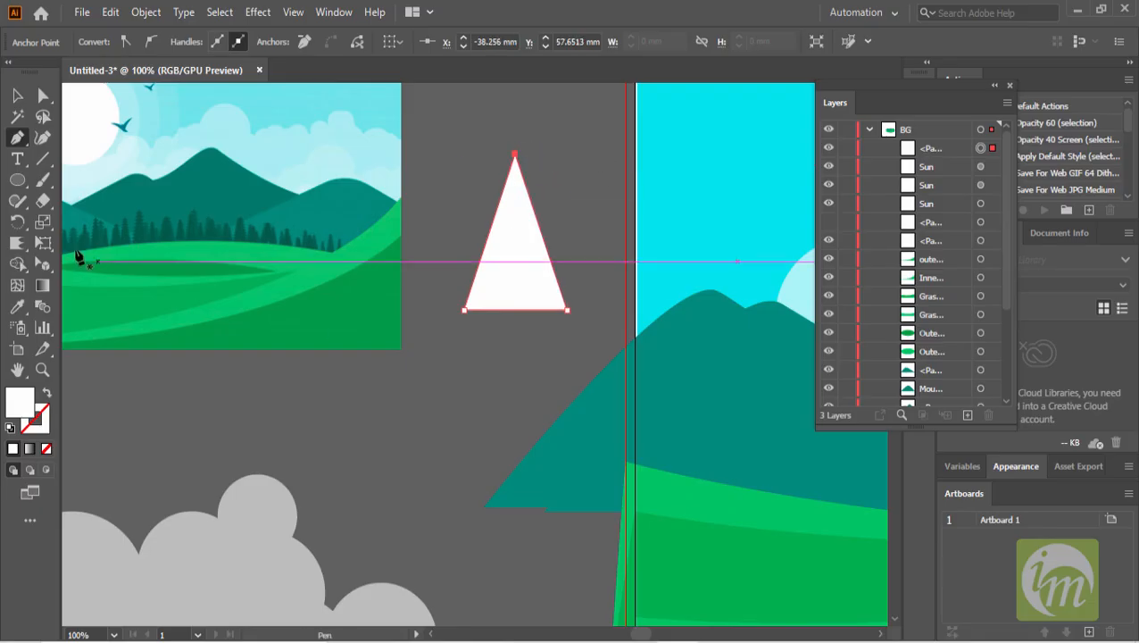
# - Roughen the triangle's sides with the Scallop tool at its default options
pyautogui.moveTo(17, 243); pyautogui.dragTo(88, 348)
pyautogui.doubleClick(17, 243)
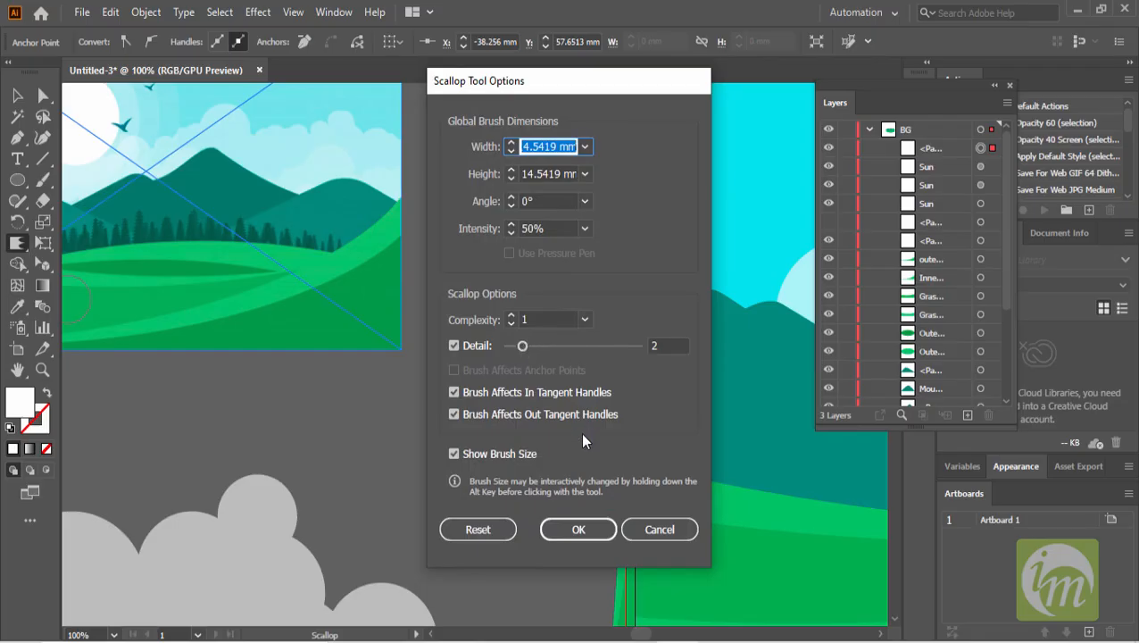
pyautogui.click(579, 528)
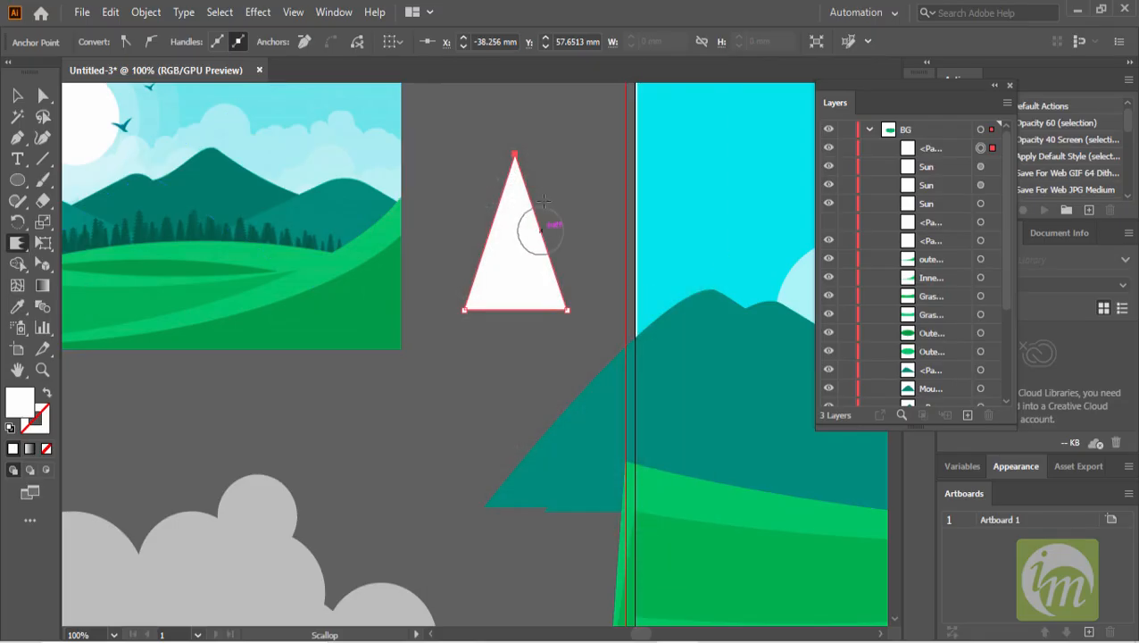
pyautogui.moveTo(542, 223); pyautogui.dragTo(558, 290)
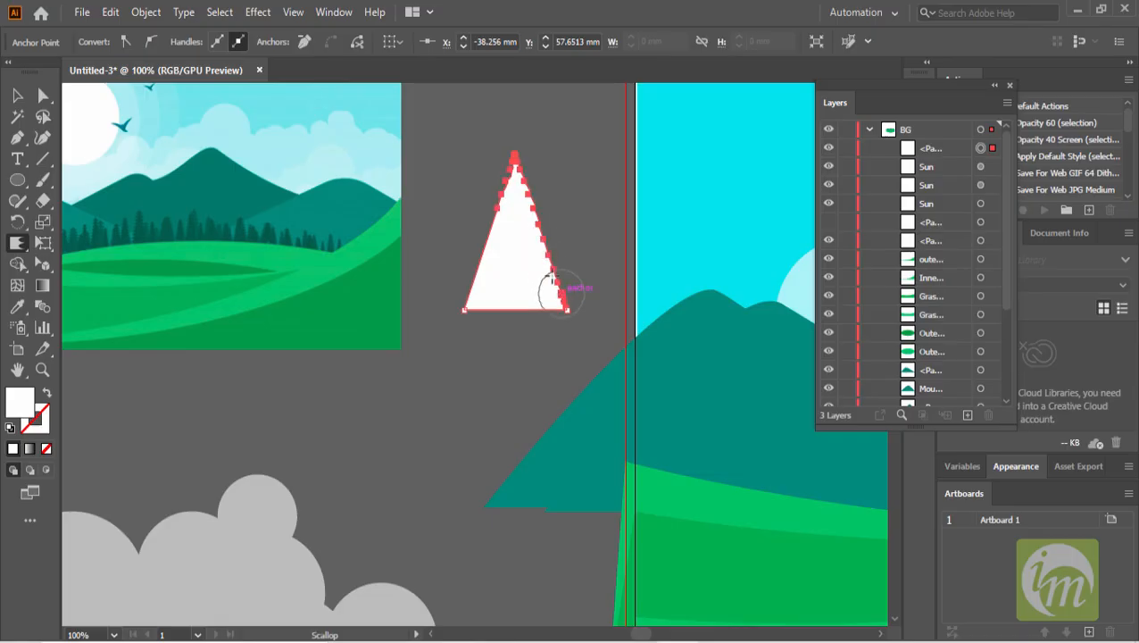
pyautogui.moveTo(508, 208); pyautogui.dragTo(478, 305)
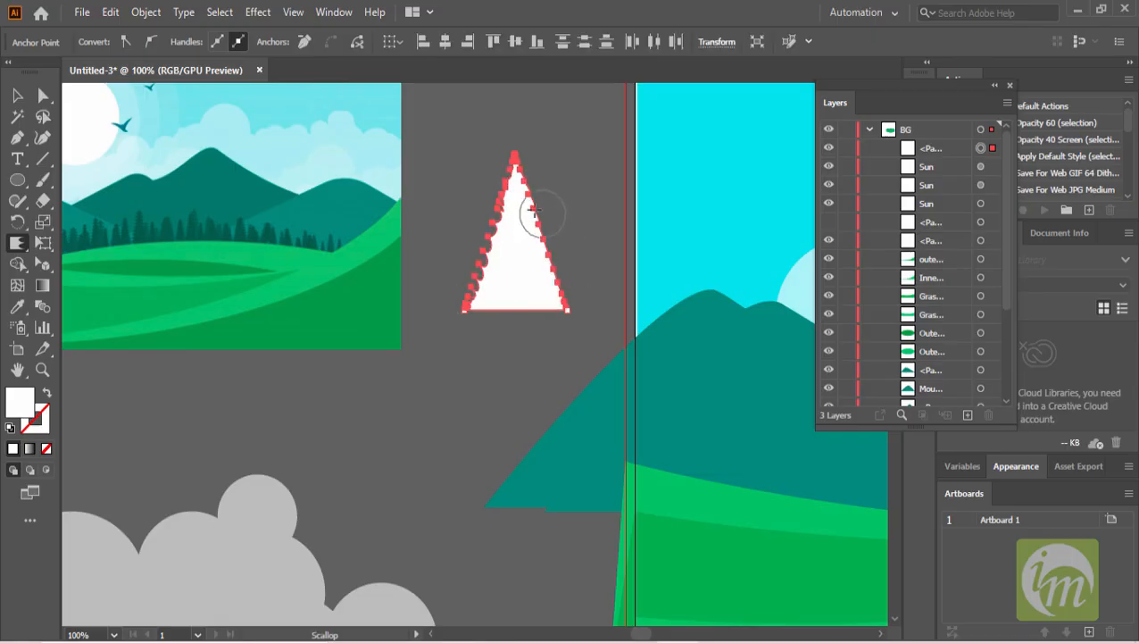
pyautogui.moveTo(527, 204); pyautogui.dragTo(560, 305)
pyautogui.moveTo(477, 313)
pyautogui.mouseDown()
pyautogui.moveTo(551, 321)
pyautogui.moveTo(550, 308)
pyautogui.moveTo(501, 305)
pyautogui.mouseUp()
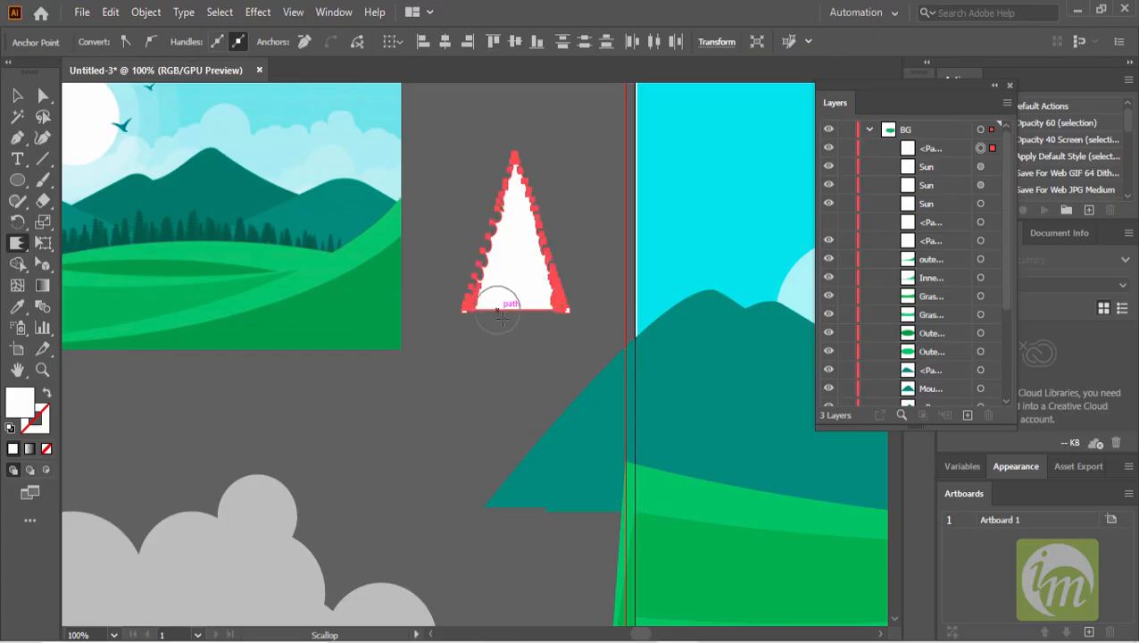
# - Select the scalloped triangle, inspect it up close and delete it
pyautogui.click(25, 95)
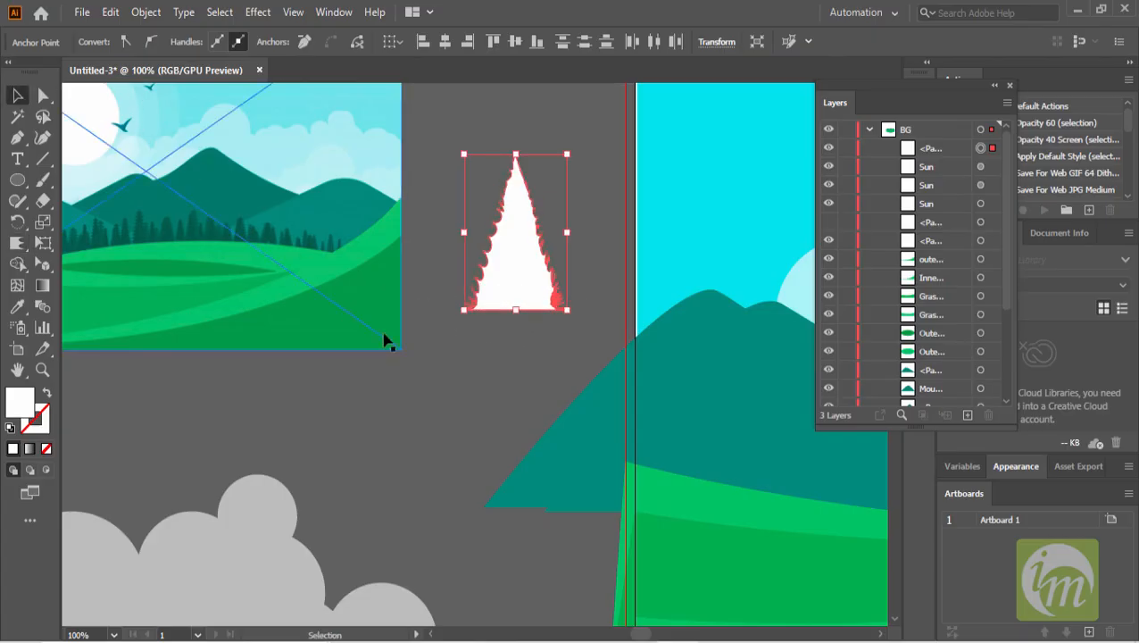
pyautogui.click(471, 361)
pyautogui.click(519, 279)
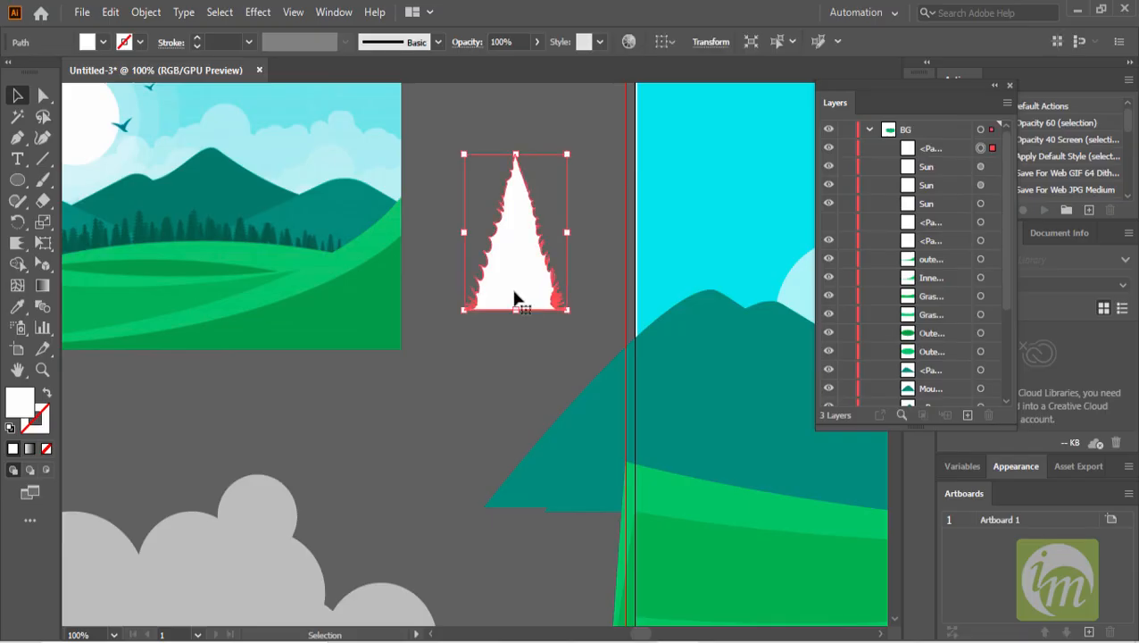
pyautogui.scroll(3, 518, 276)
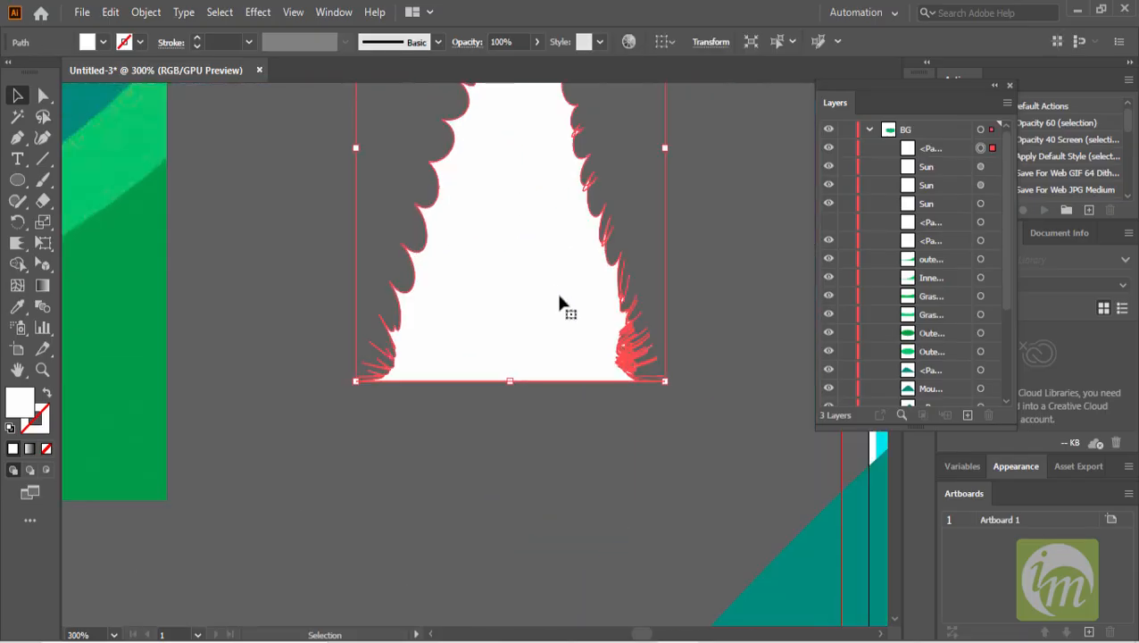
pyautogui.scroll(2, 585, 329)
pyautogui.scroll(-3, 551, 306)
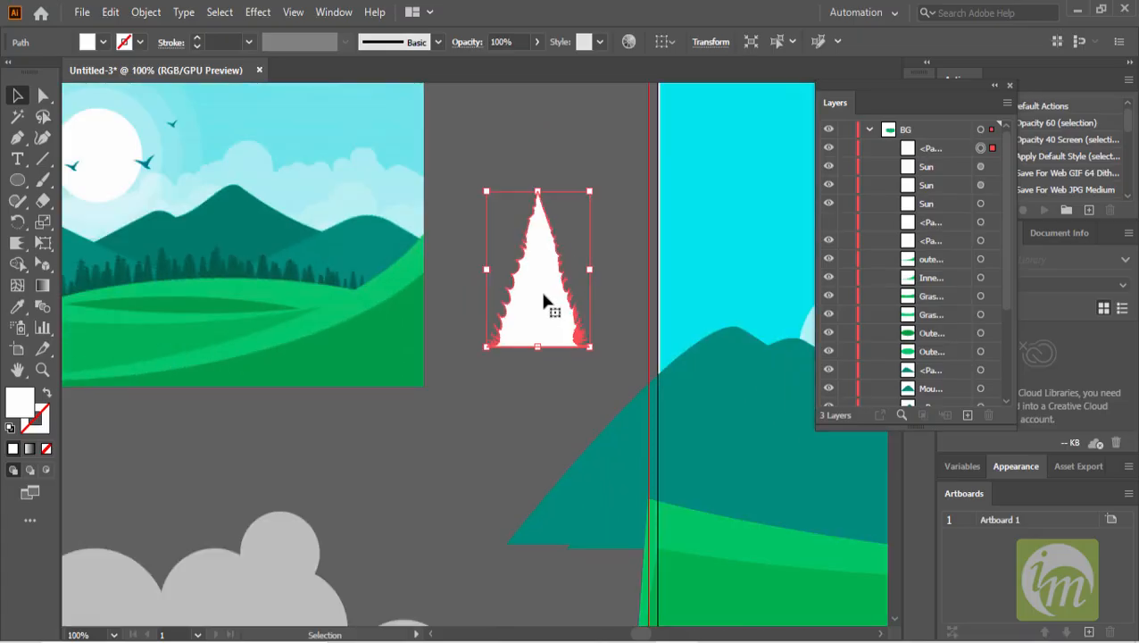
pyautogui.press('Delete')
# - Begin a zigzag pine-tree half with the Pen tool beside the artboard, placing the top branch tips
pyautogui.scroll(5, 298, 287)
pyautogui.scroll(-2, 308, 284)
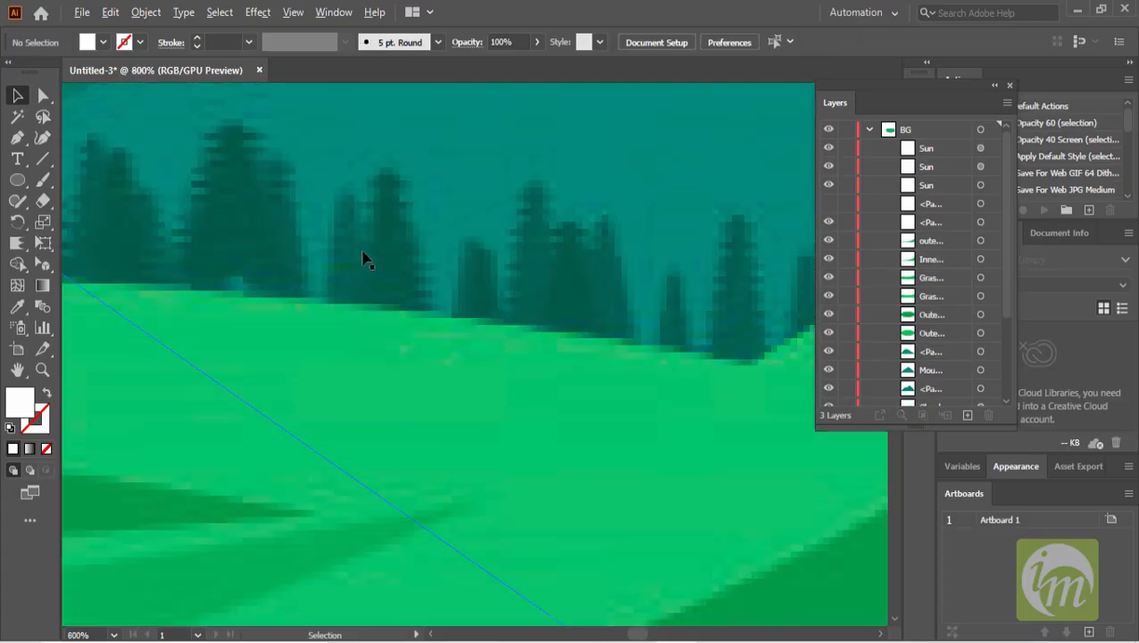
pyautogui.scroll(-3, 471, 258)
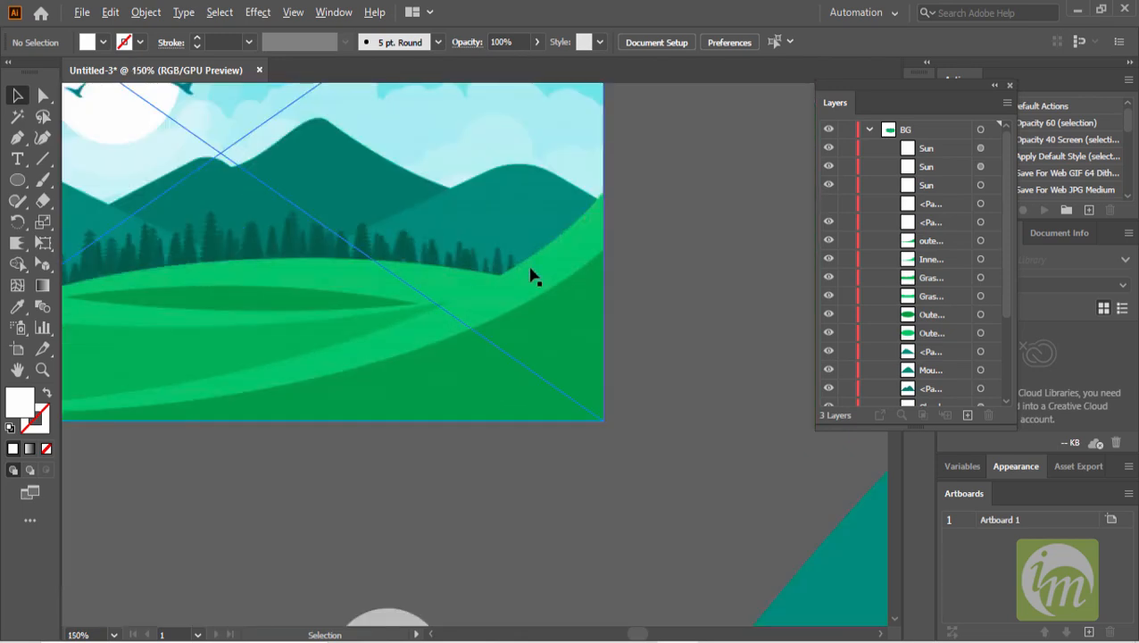
pyautogui.scroll(-2, 531, 277)
pyautogui.hscroll(2, 518, 264)
pyautogui.scroll(1, 516, 269)
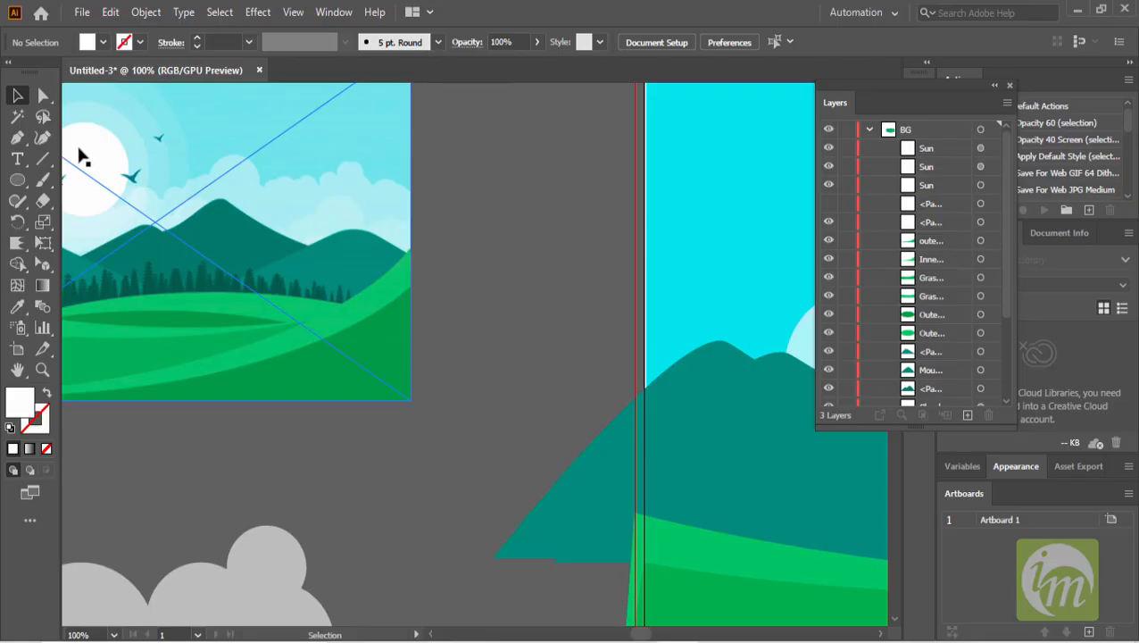
pyautogui.click(18, 138)
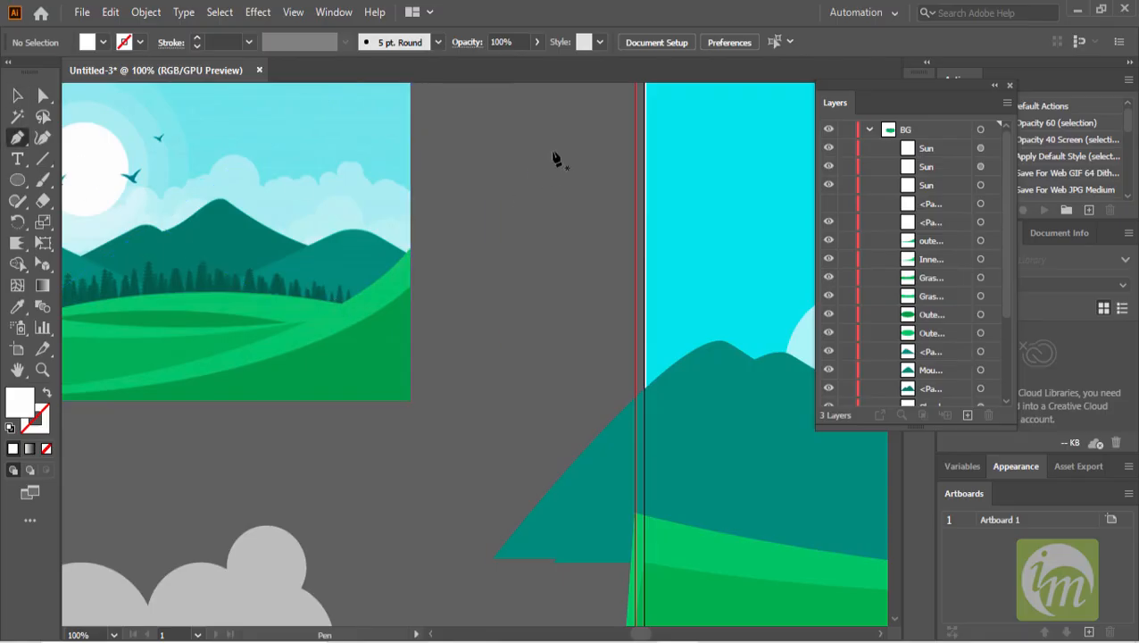
pyautogui.moveTo(543, 147); pyautogui.dragTo(544, 182)
pyautogui.click(544, 177)
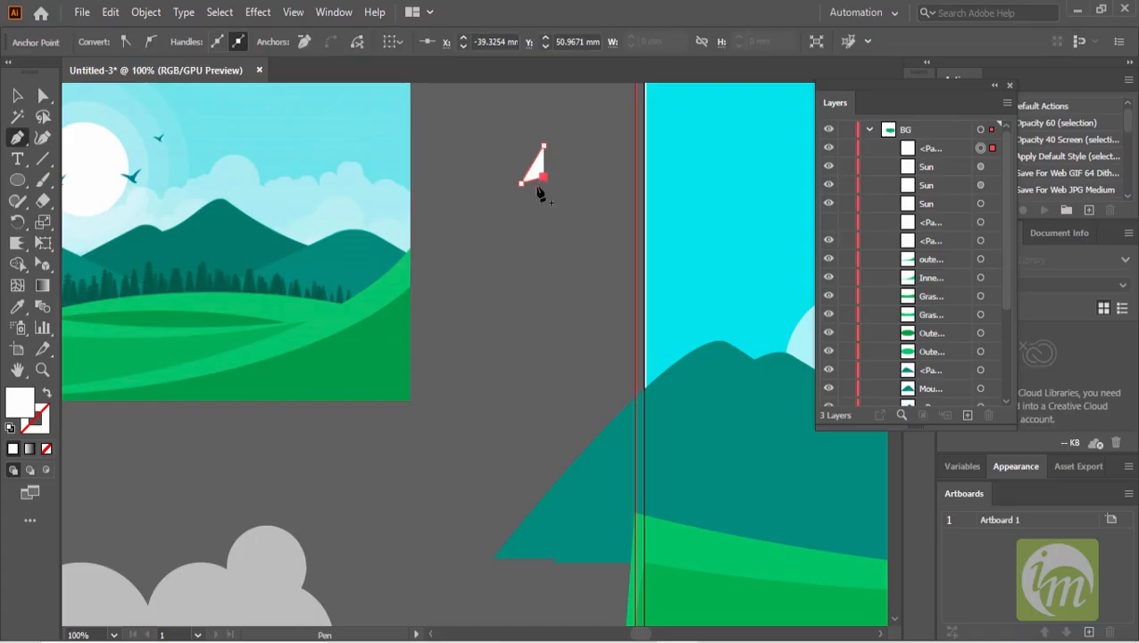
pyautogui.click(522, 216)
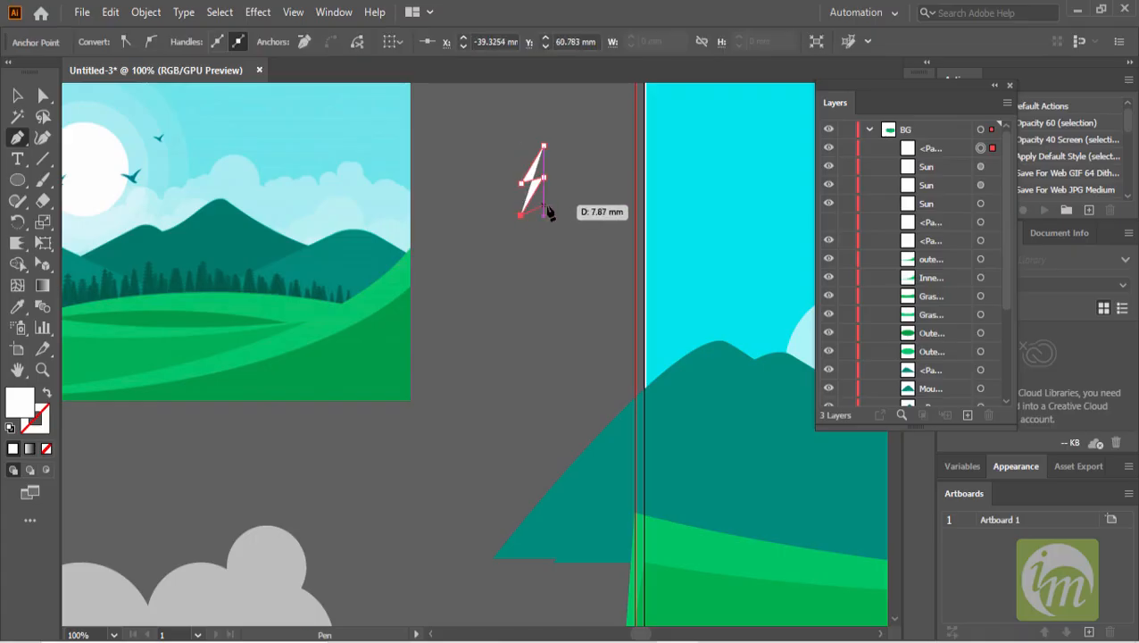
pyautogui.click(544, 206)
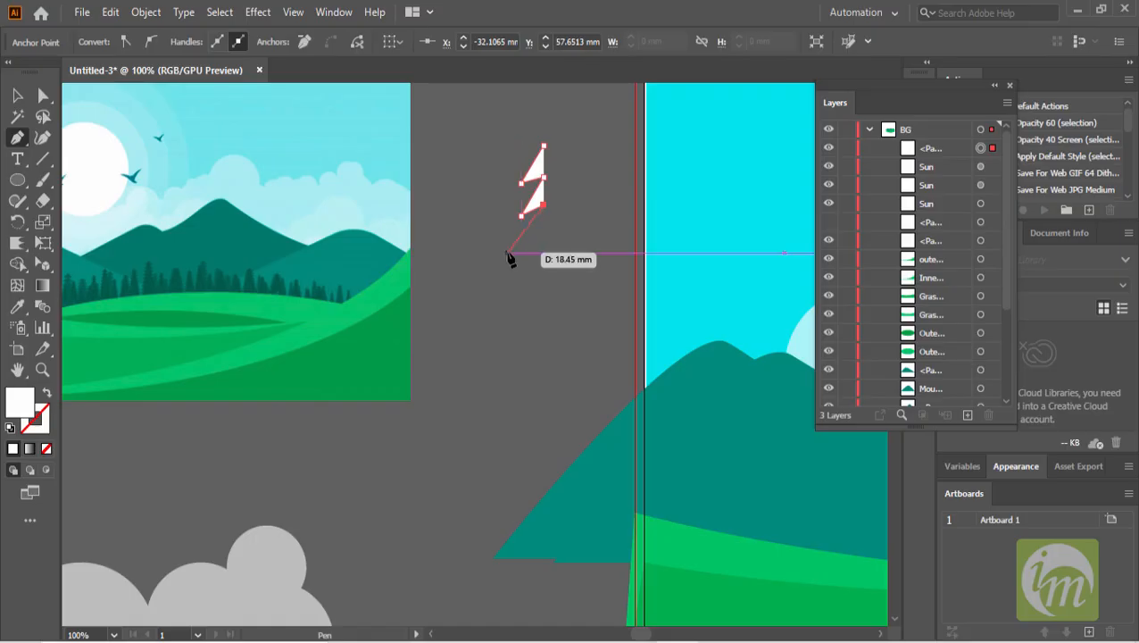
# - Continue the zigzag downward with more branch tips and close the tree half along a vertical edge
pyautogui.click(508, 254)
pyautogui.click(547, 239)
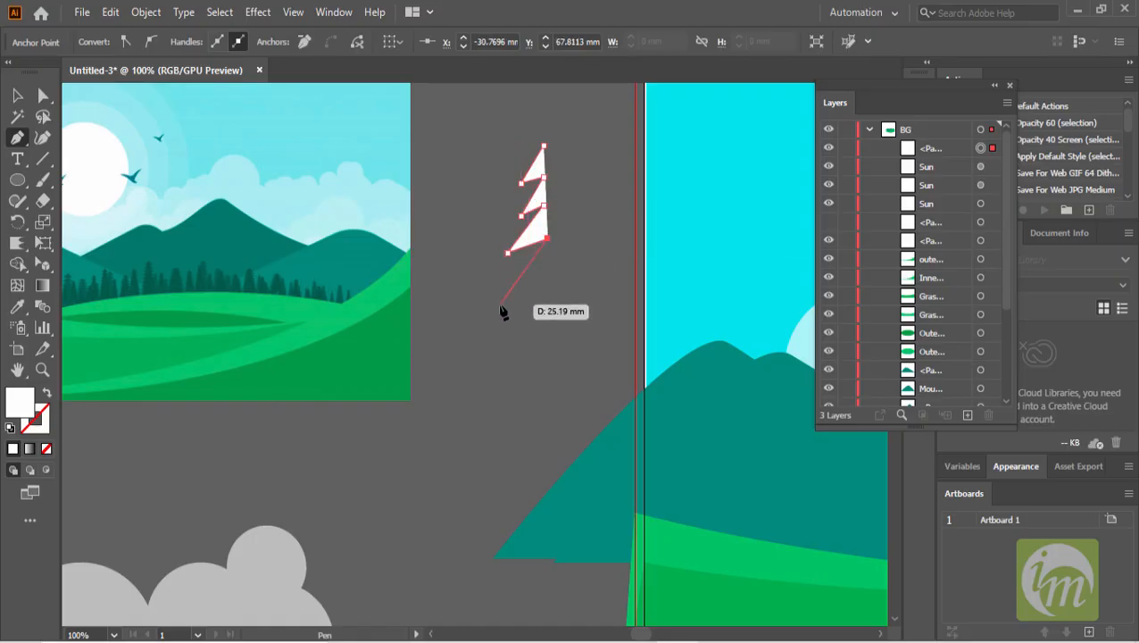
pyautogui.click(500, 304)
pyautogui.click(548, 282)
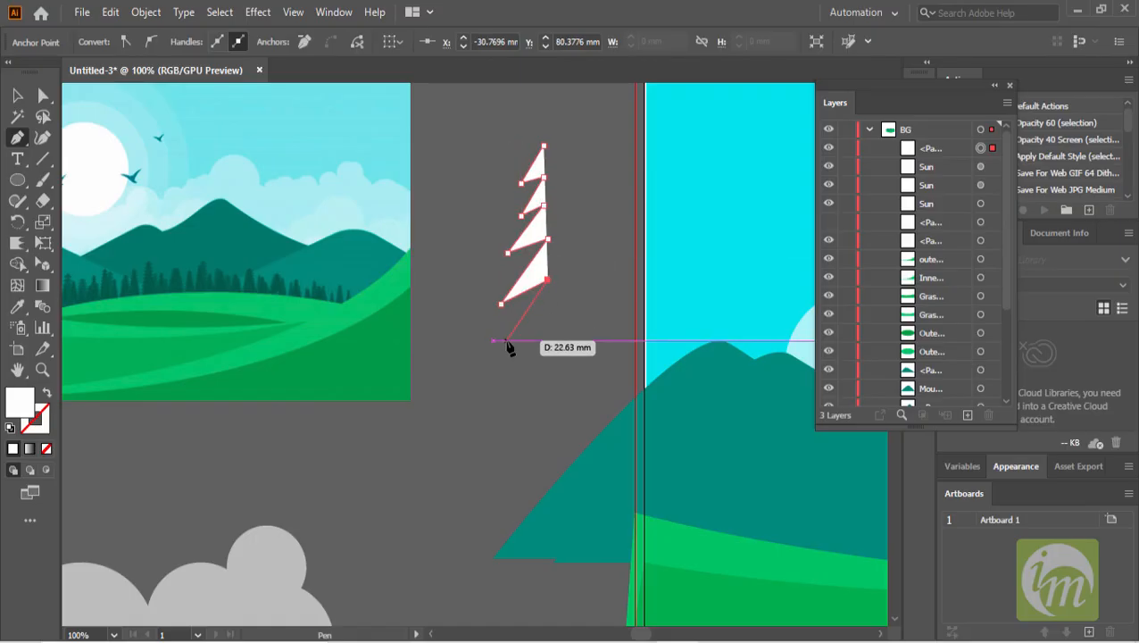
pyautogui.click(506, 339)
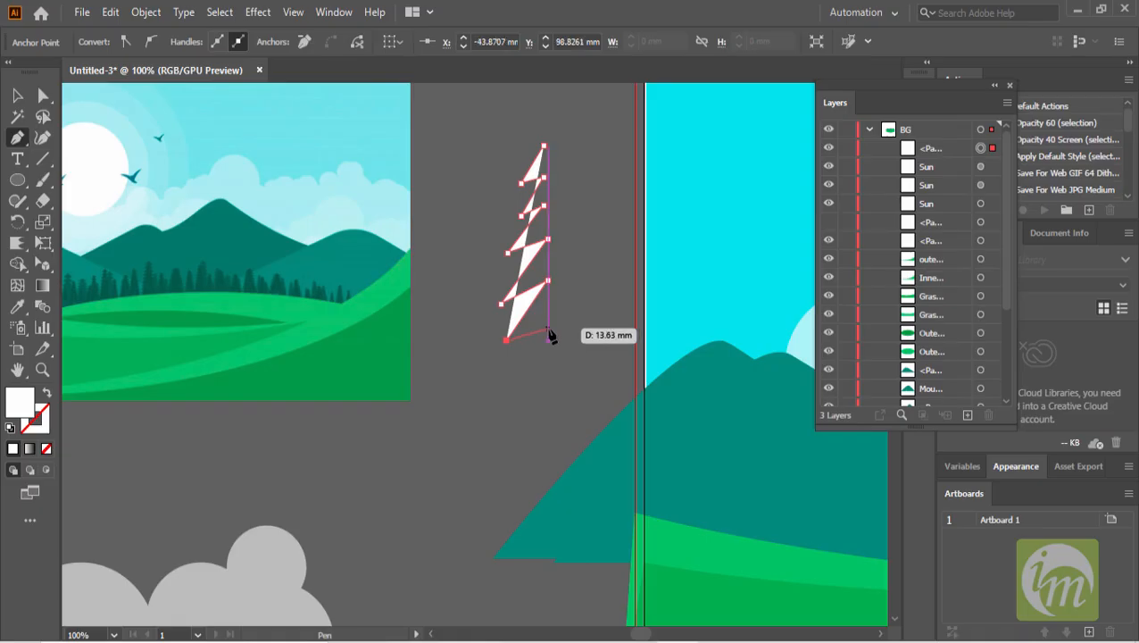
pyautogui.click(548, 330)
pyautogui.click(506, 388)
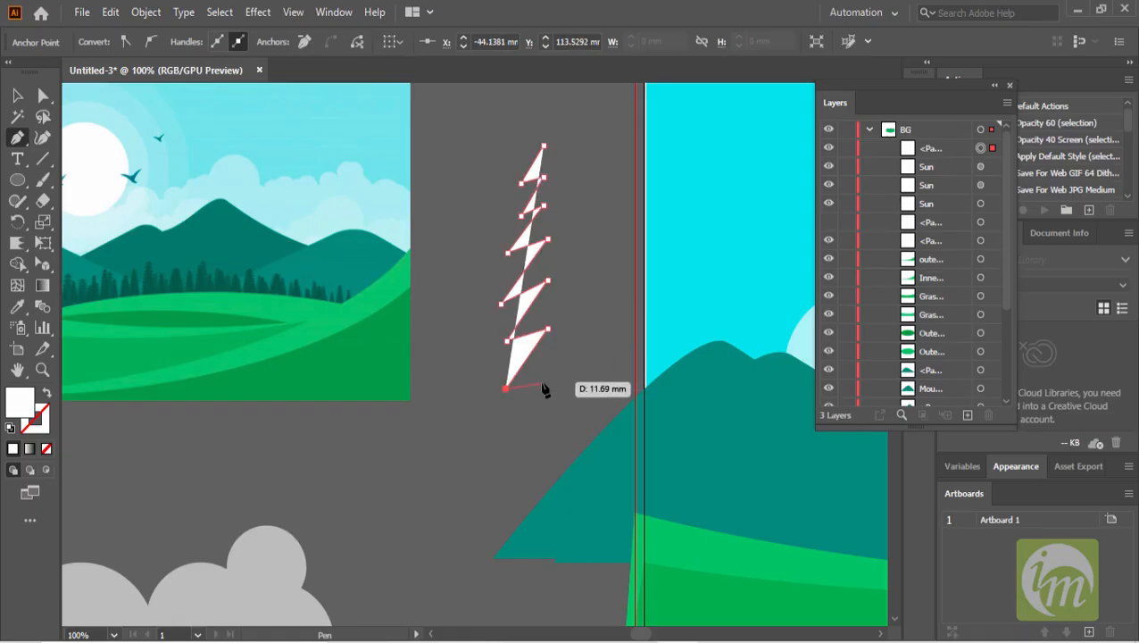
pyautogui.click(548, 382)
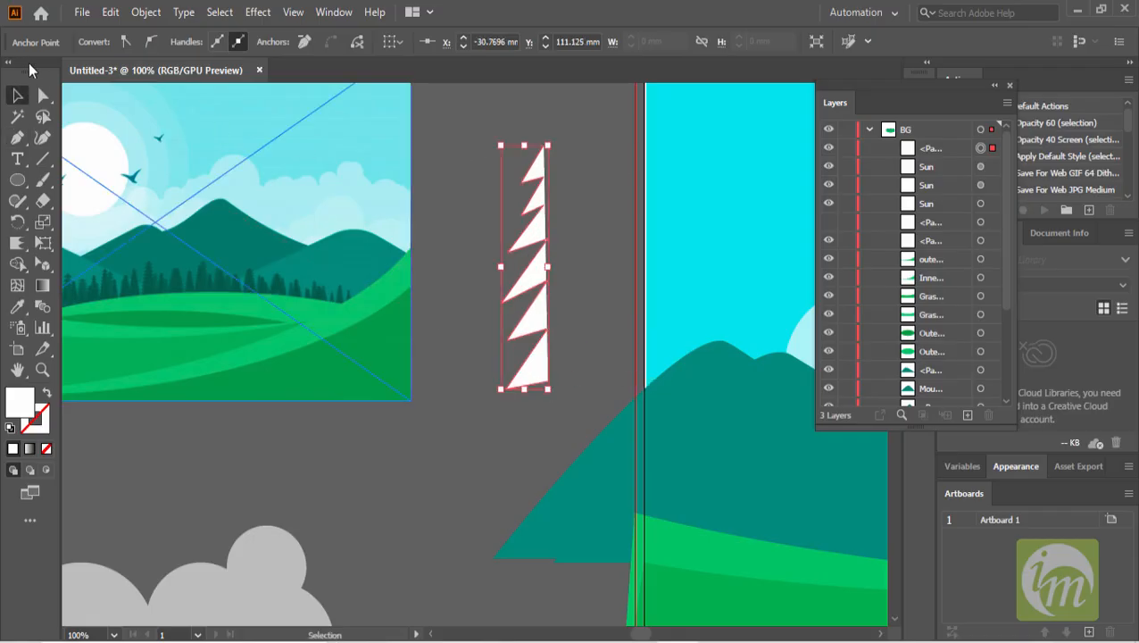
# - Move the tree's top and bottom right anchor points right and up to widen the tree half
pyautogui.click(43, 95)
pyautogui.click(542, 145)
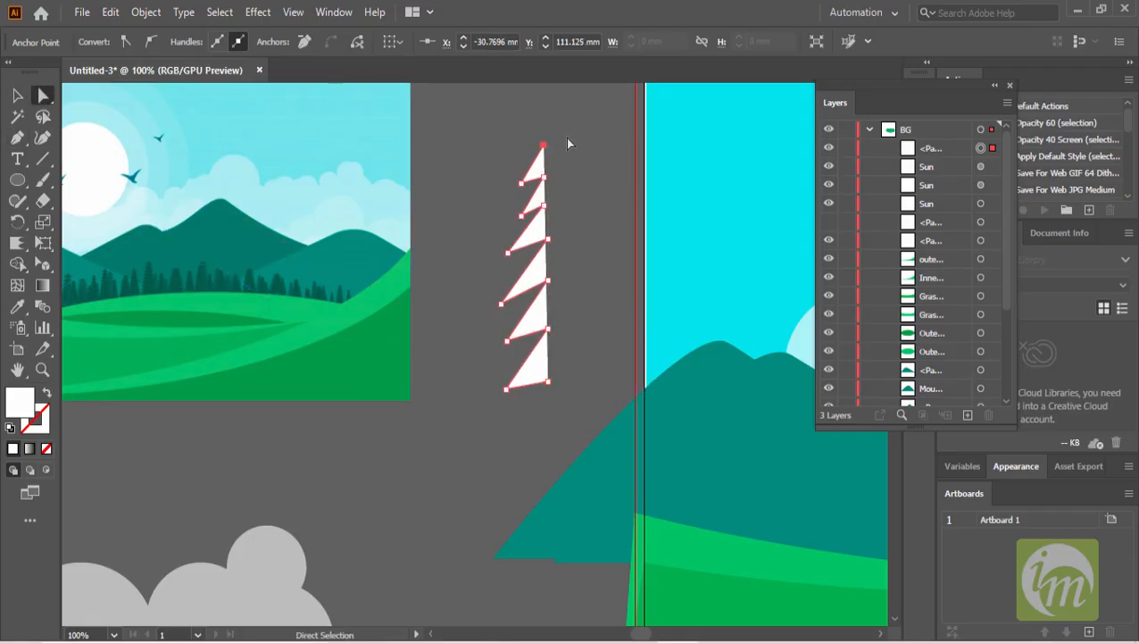
pyautogui.keyDown('shift'); pyautogui.click(548, 382); pyautogui.keyUp('shift')
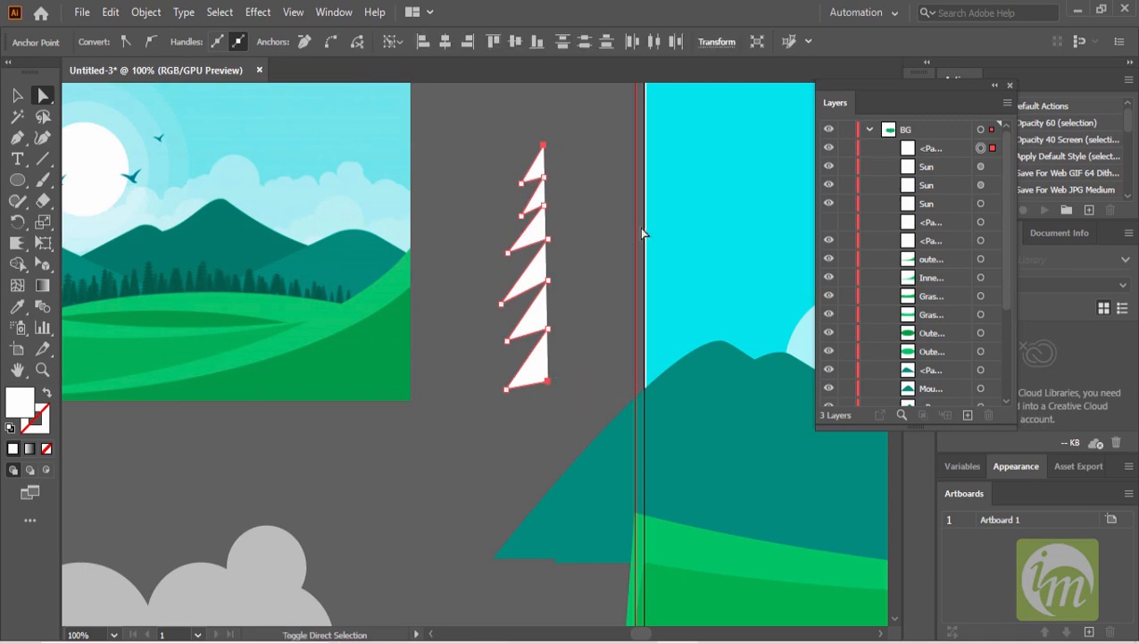
pyautogui.hotkey('shift', 'Right')
pyautogui.hotkey('shift', 'Right')
pyautogui.hotkey('shift', 'Up')
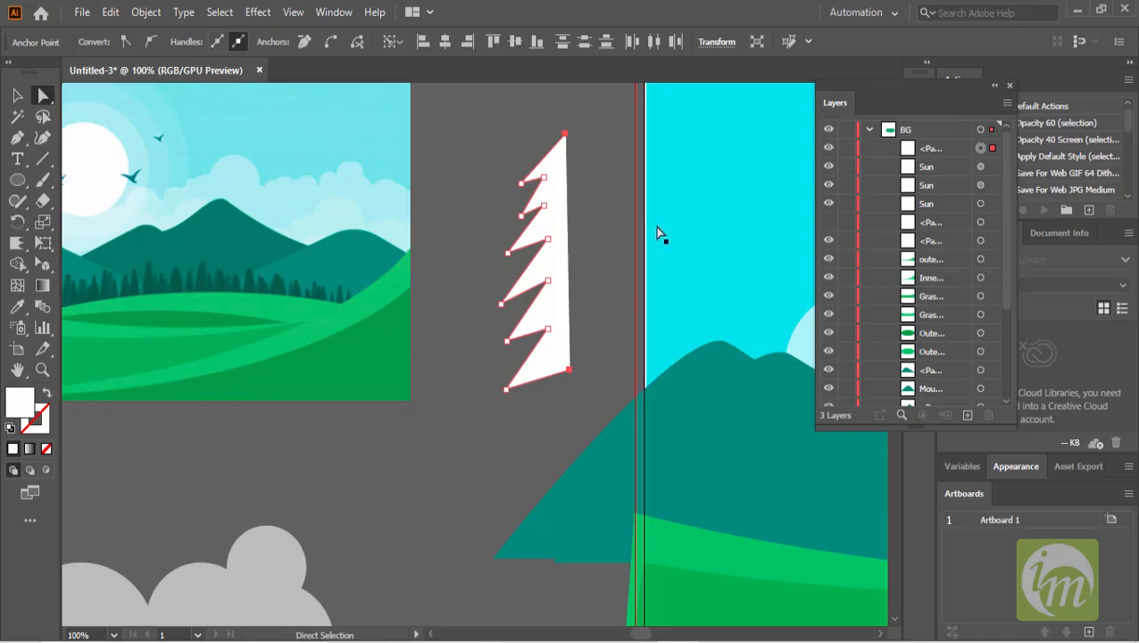
pyautogui.click(16, 96)
pyautogui.hscroll(3, 496, 243)
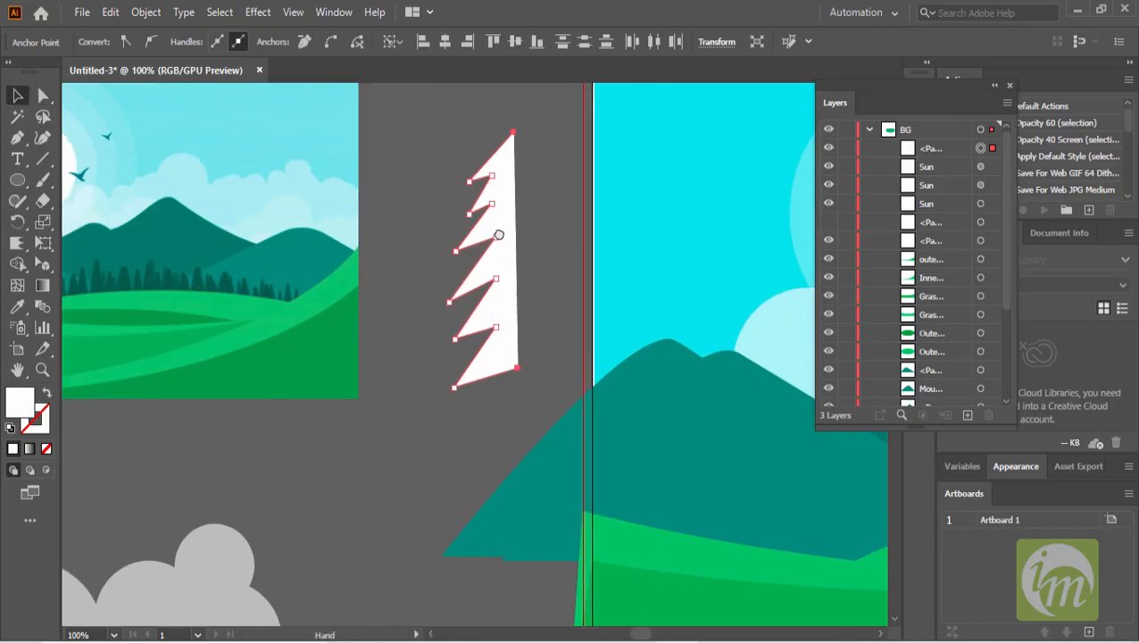
# - Align the tree half's top and bottom right anchors on one vertical edge, then nudge the top tip upward
pyautogui.click(501, 223)
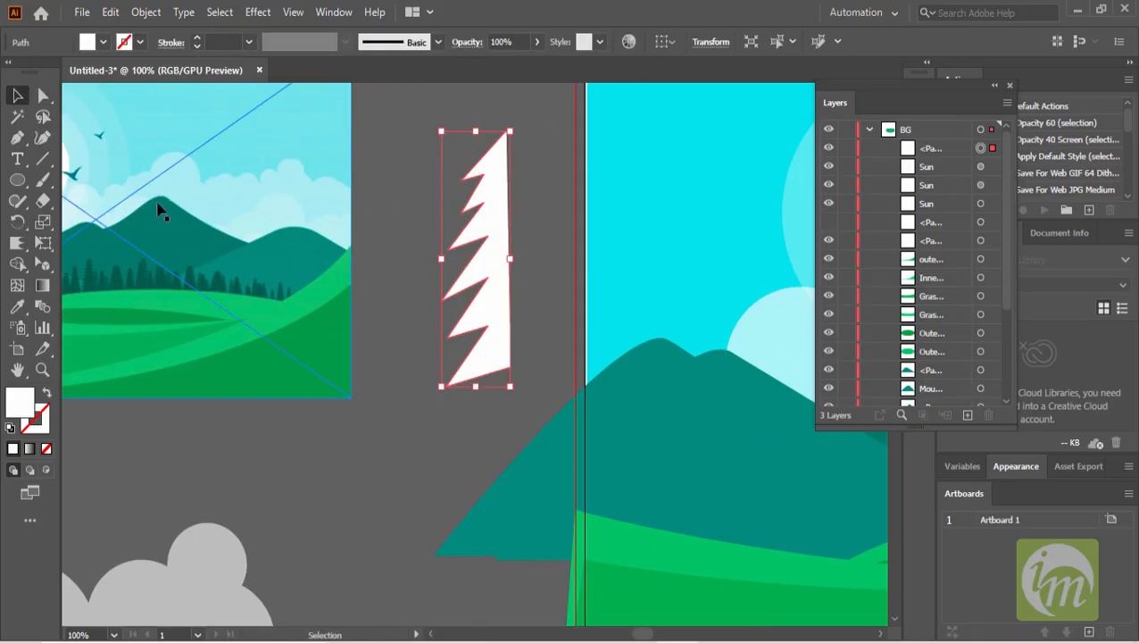
pyautogui.click(43, 96)
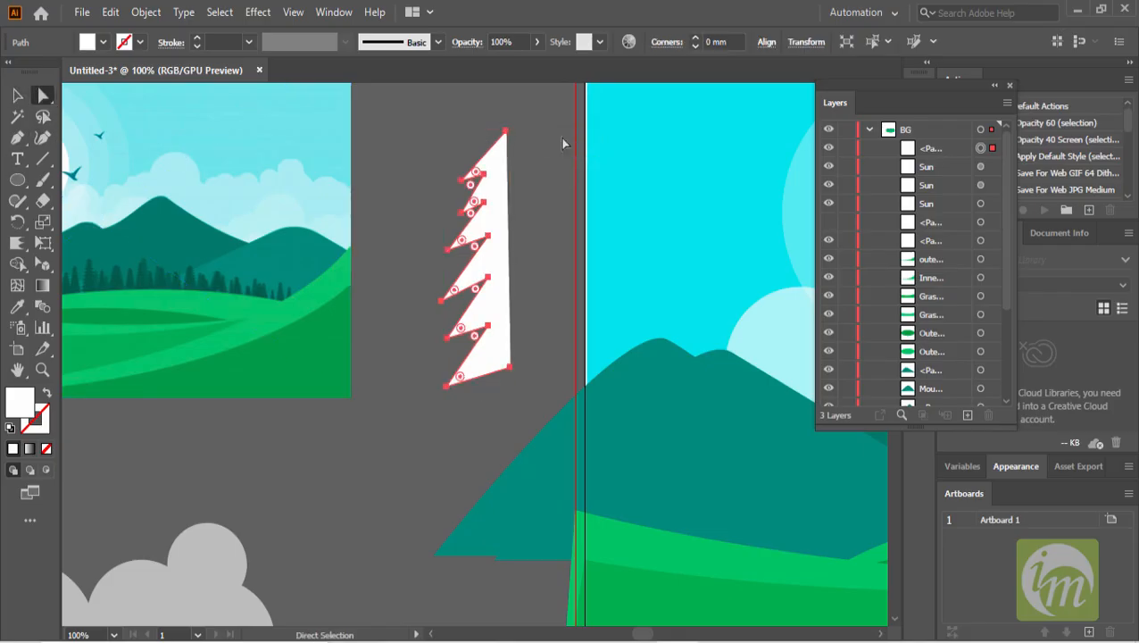
pyautogui.click(506, 133)
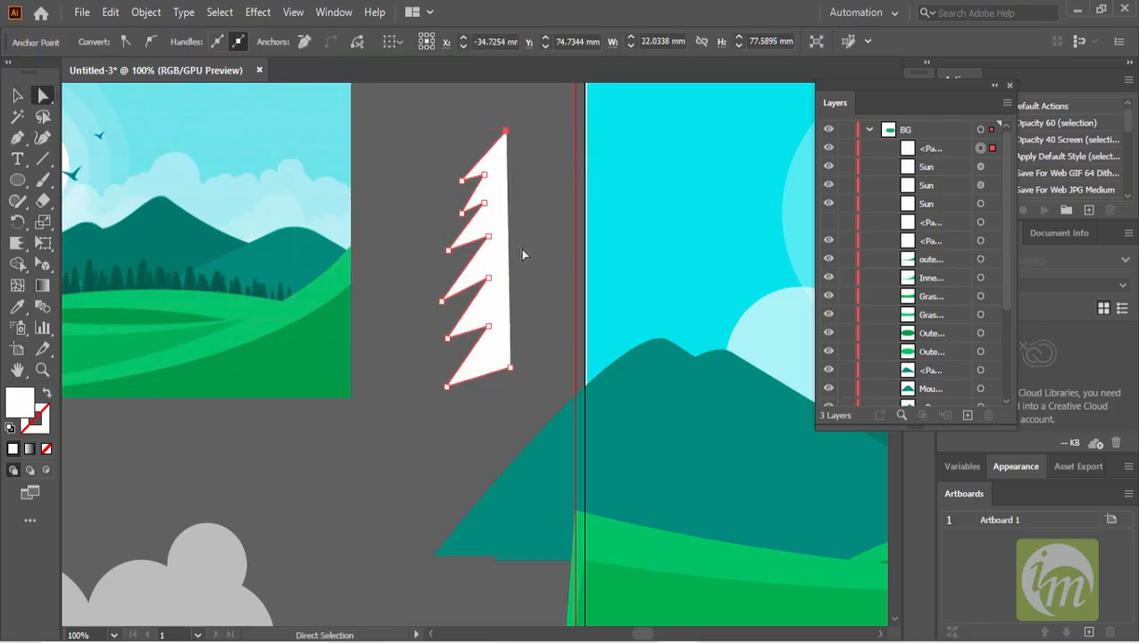
pyautogui.keyDown('shift'); pyautogui.click(509, 367); pyautogui.keyUp('shift')
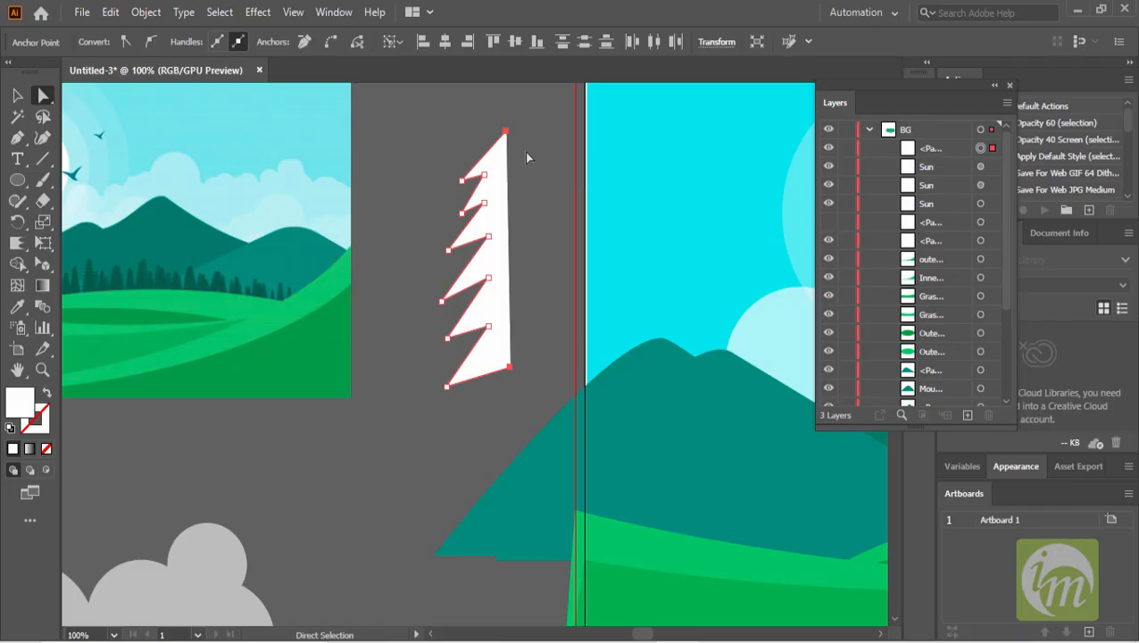
pyautogui.click(465, 42)
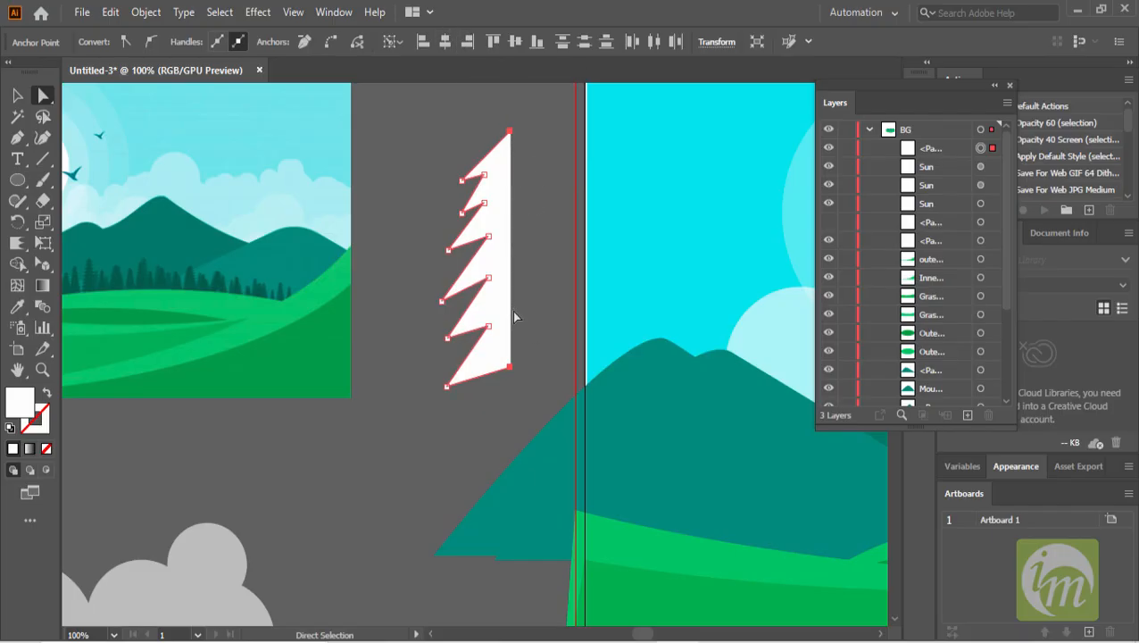
pyautogui.click(524, 144)
pyautogui.click(509, 132)
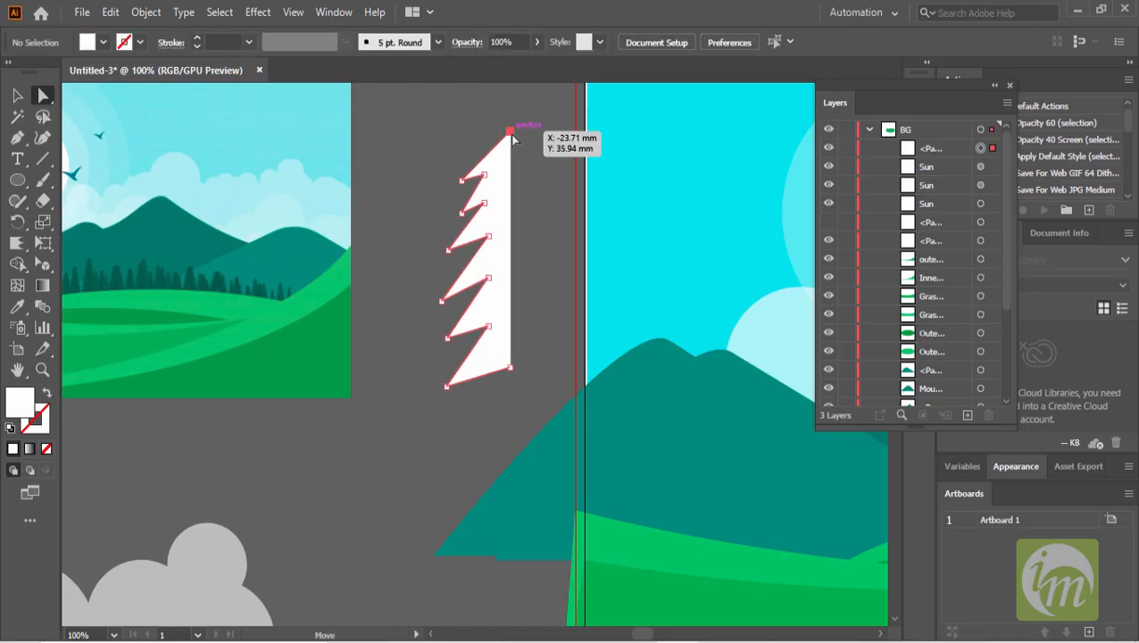
pyautogui.hotkey('shift', 'Up')
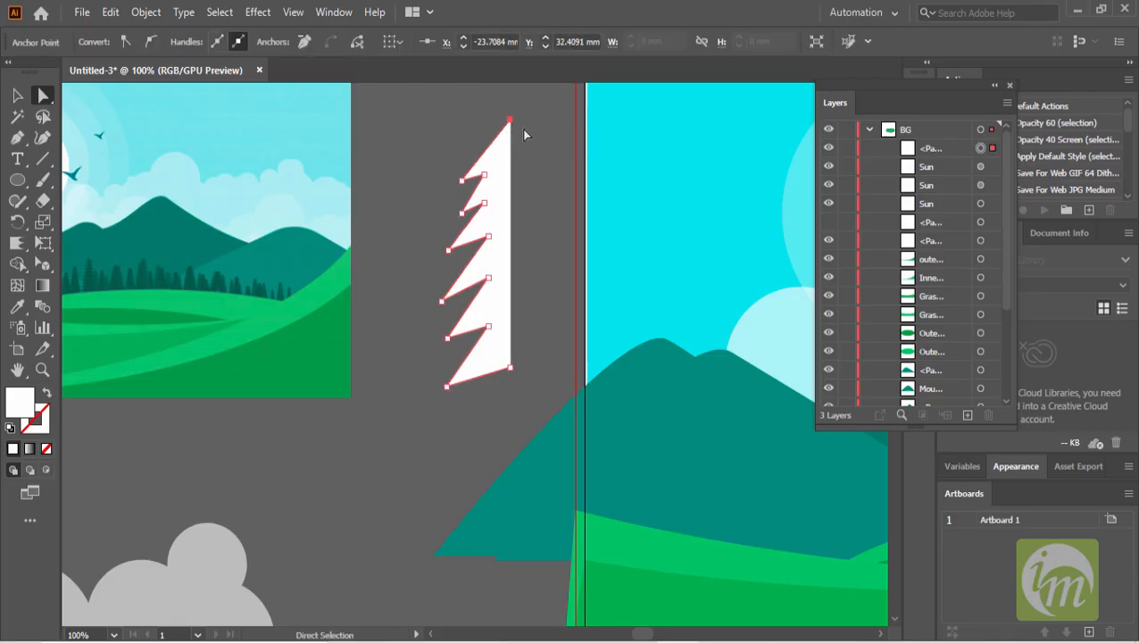
# - Select the tree half and fill it with a dark green swatch
pyautogui.click(17, 95)
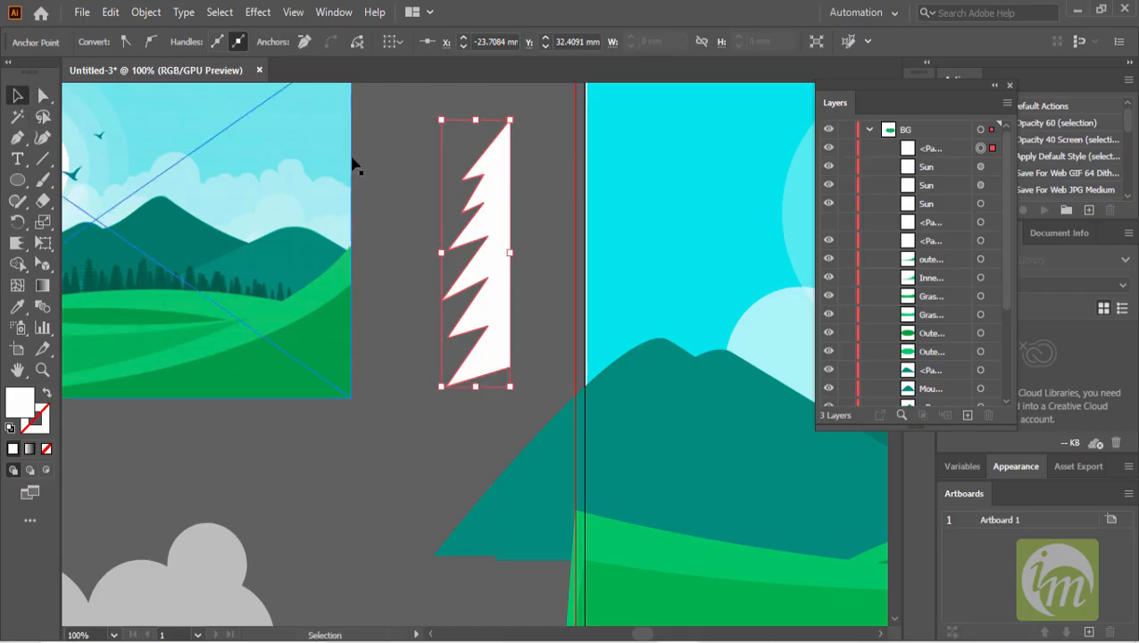
pyautogui.click(546, 181)
pyautogui.click(507, 181)
pyautogui.scroll(3, 524, 224)
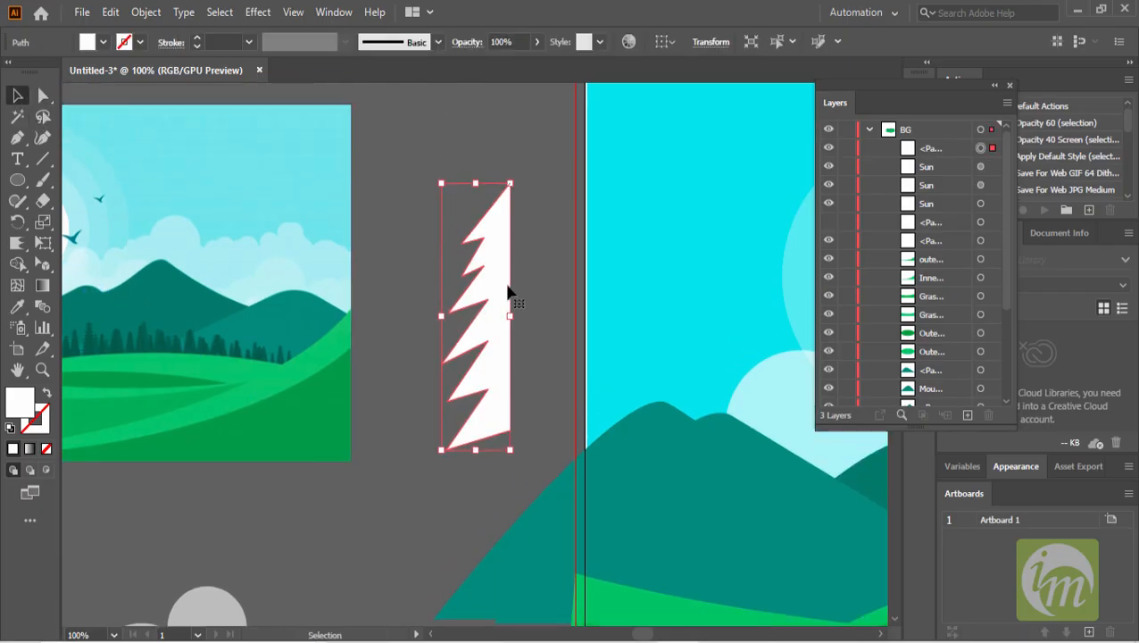
pyautogui.scroll(-2, 508, 260)
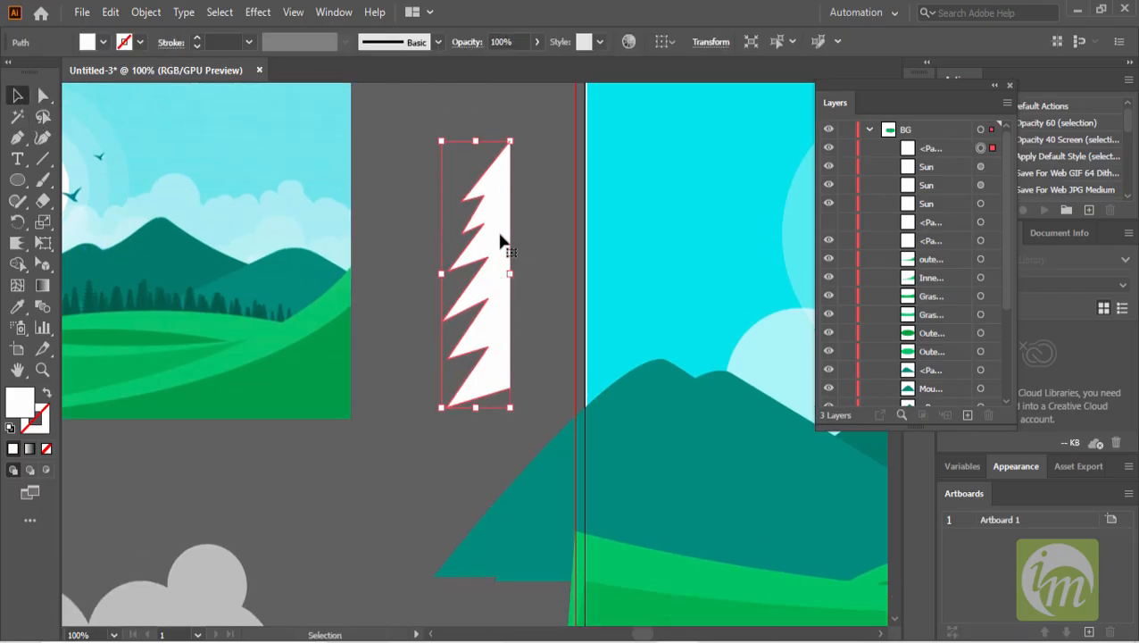
pyautogui.click(105, 46)
pyautogui.click(82, 84)
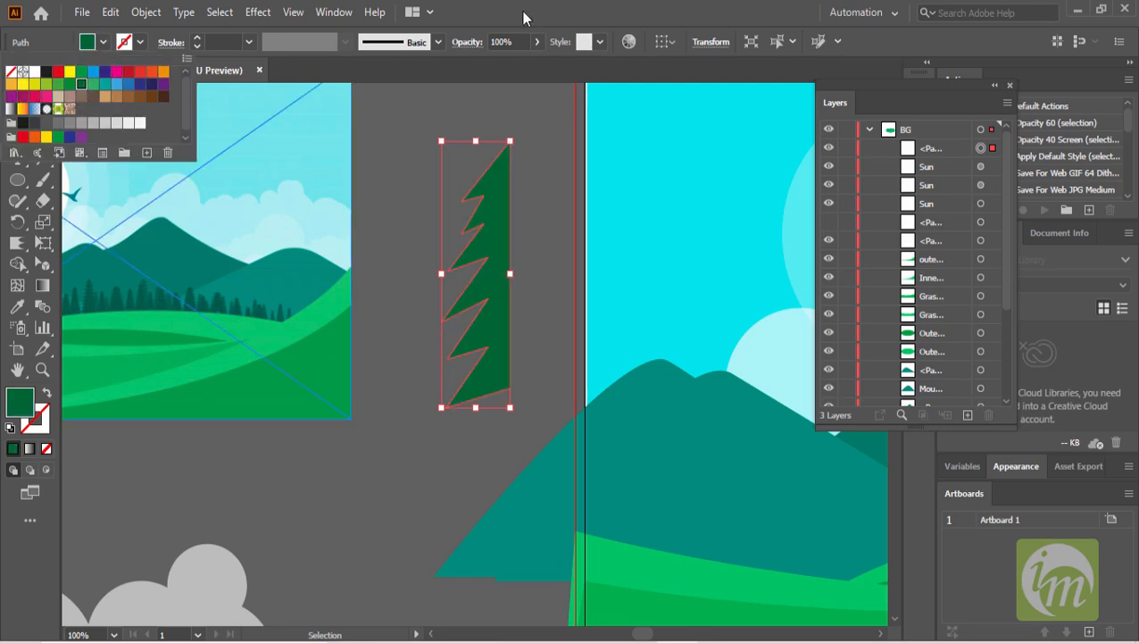
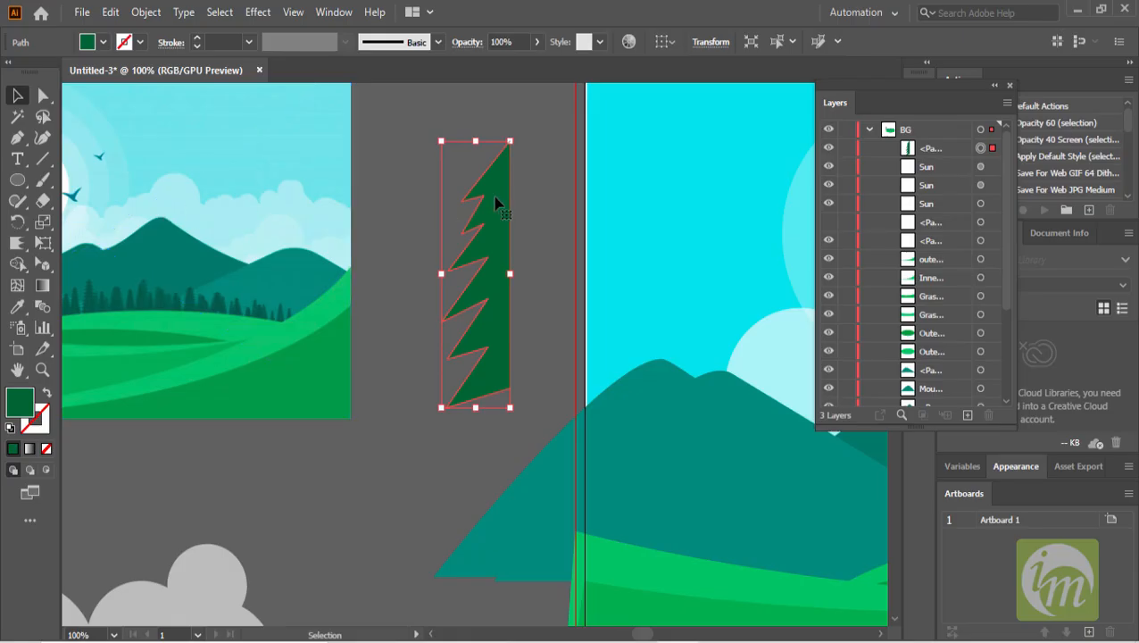
# - Apply a Transform effect to the tree half with Reflect X checked and 1 copy
pyautogui.click(259, 12)
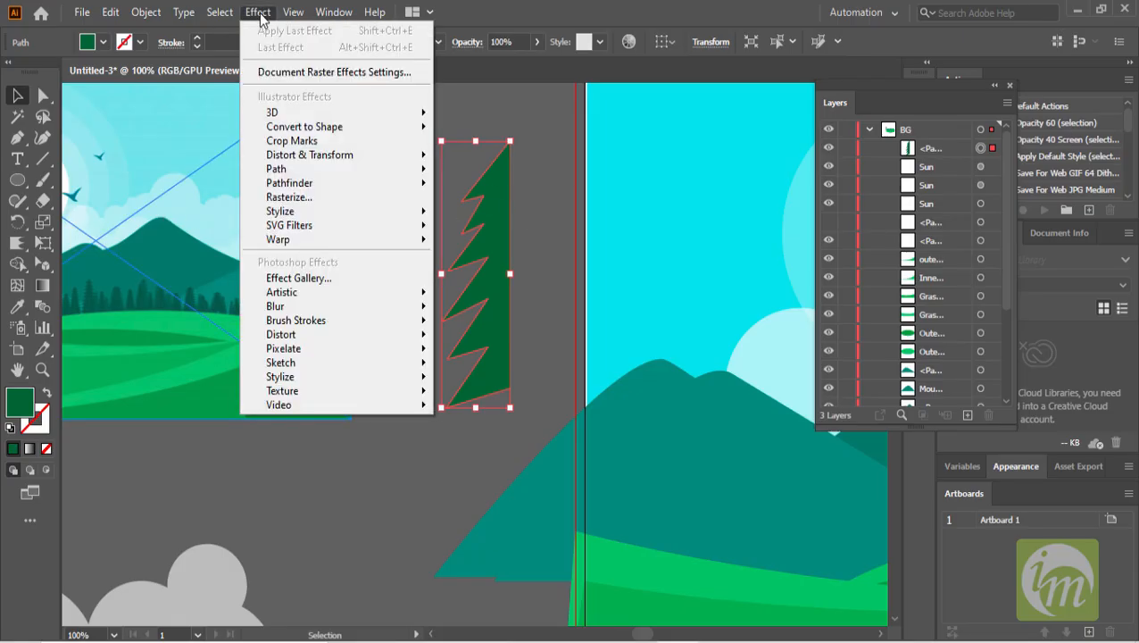
pyautogui.moveTo(340, 156)
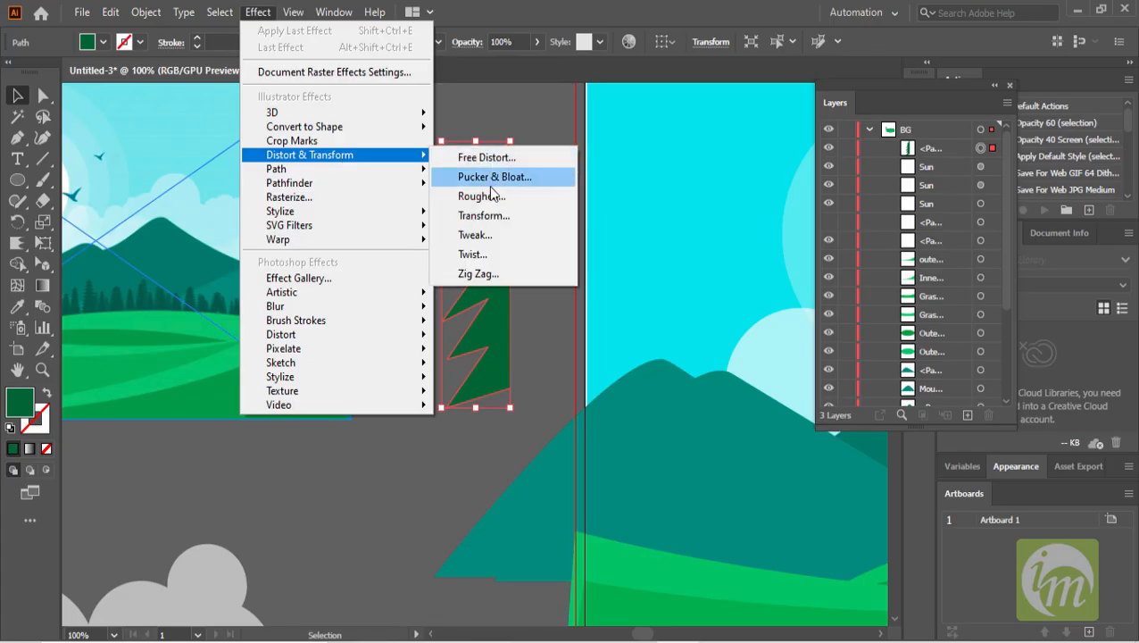
pyautogui.click(497, 216)
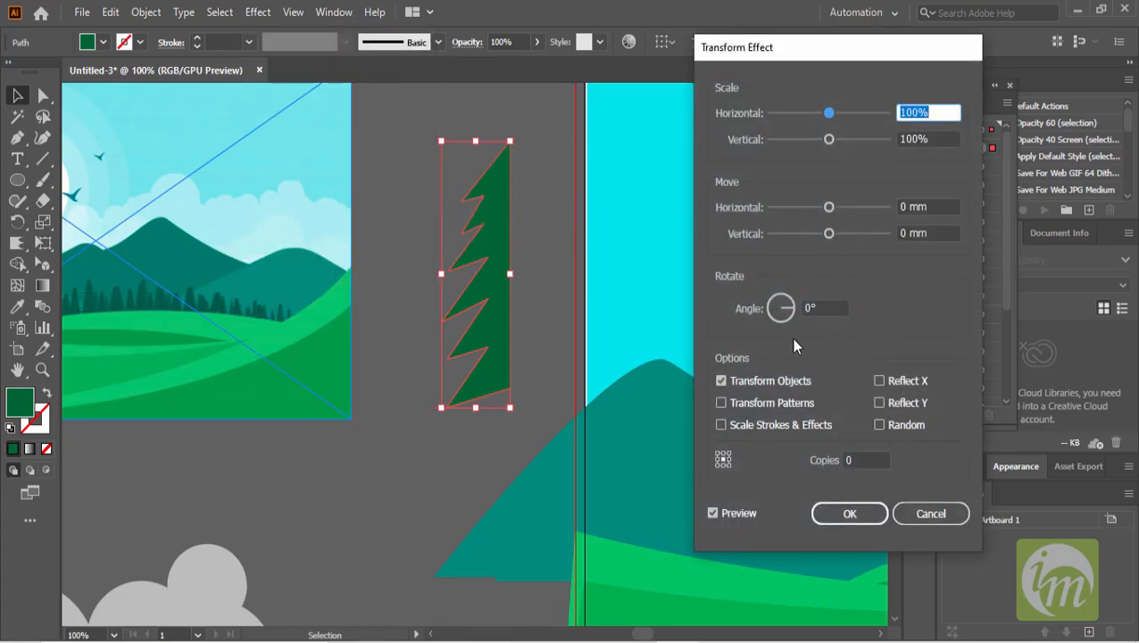
pyautogui.click(879, 402)
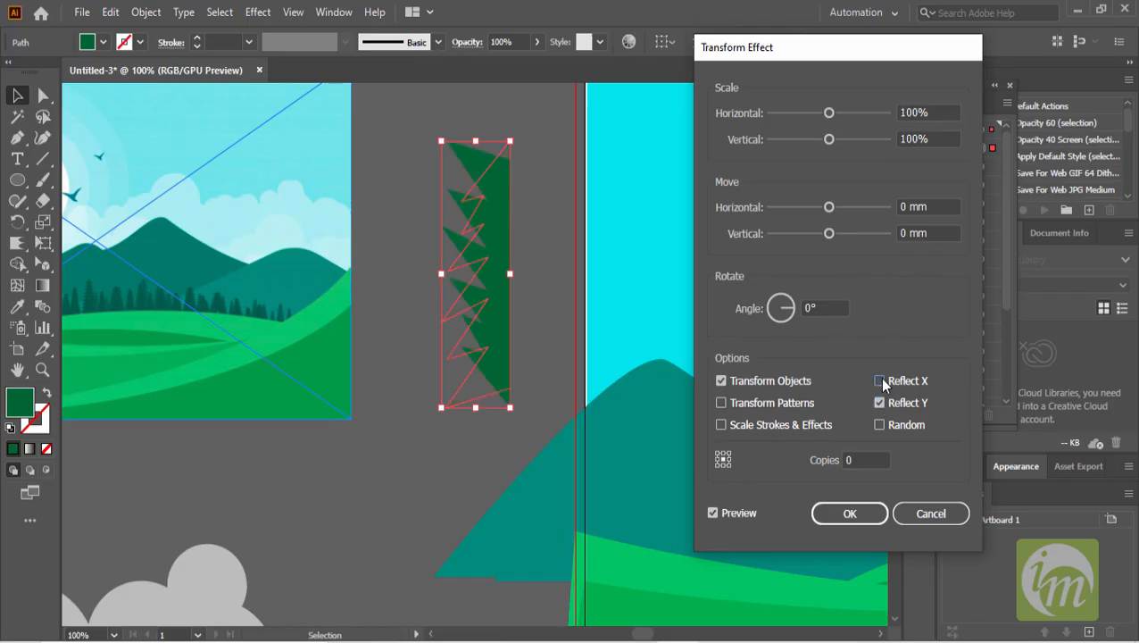
pyautogui.click(880, 381)
pyautogui.click(879, 403)
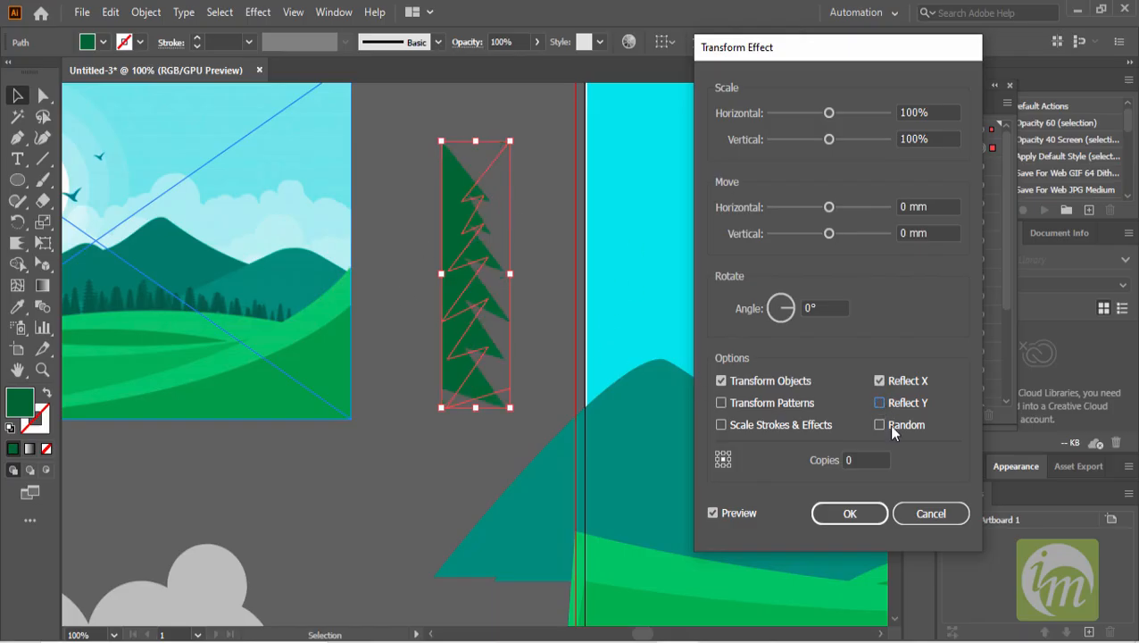
pyautogui.click(860, 461)
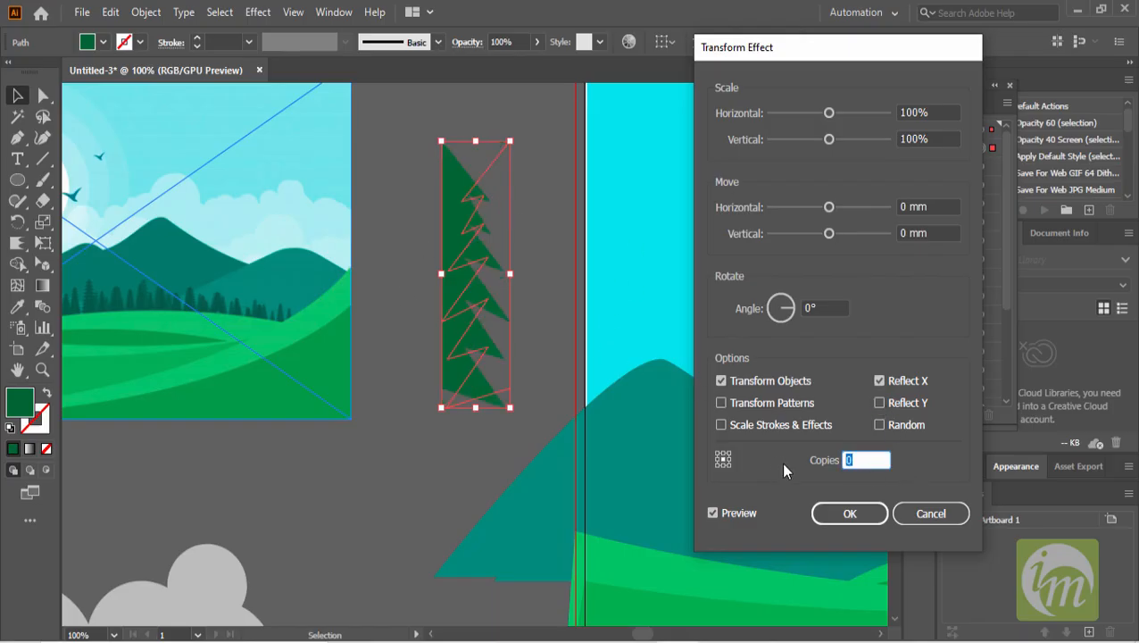
pyautogui.write('1')
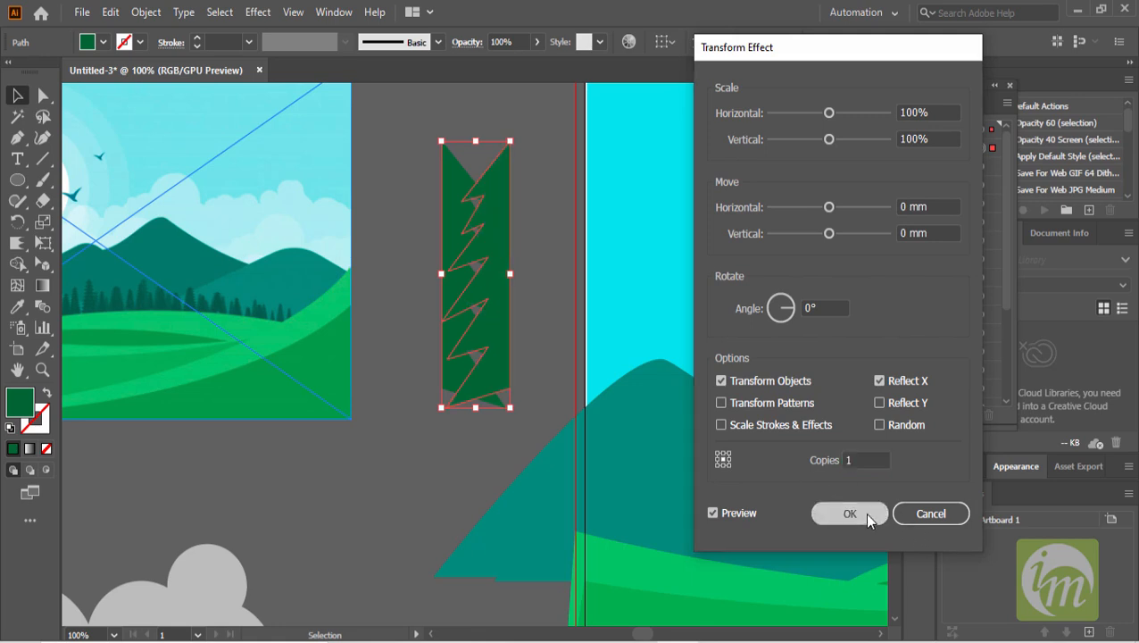
pyautogui.click(863, 514)
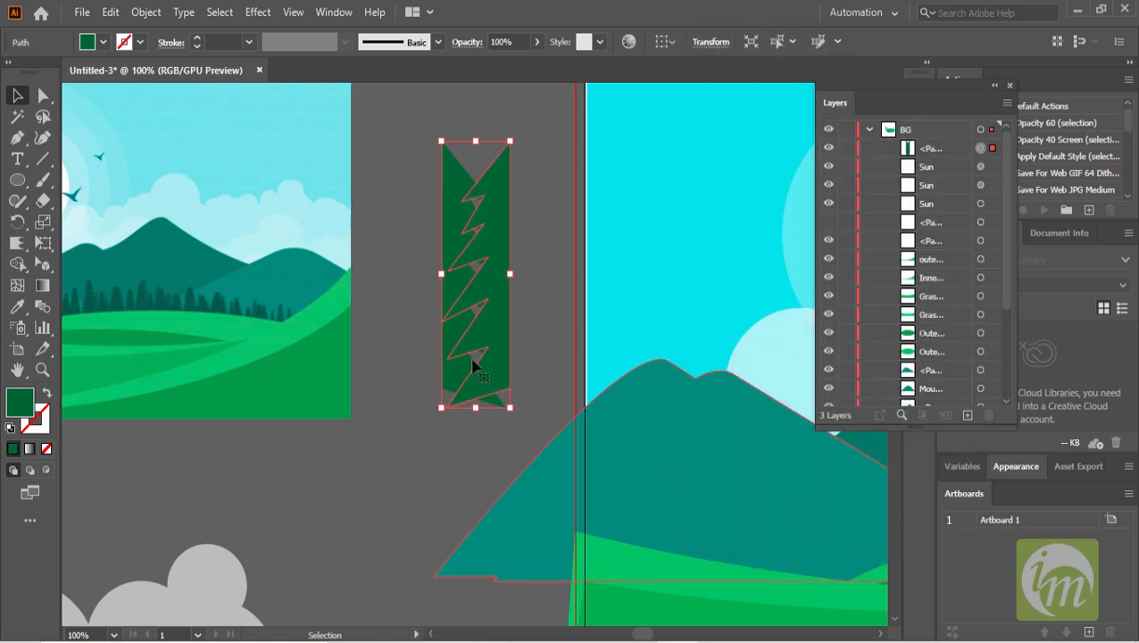
# - Move the reflected tree half further left on the canvas
pyautogui.click(402, 357)
pyautogui.click(459, 183)
pyautogui.moveTo(498, 212); pyautogui.dragTo(427, 214)
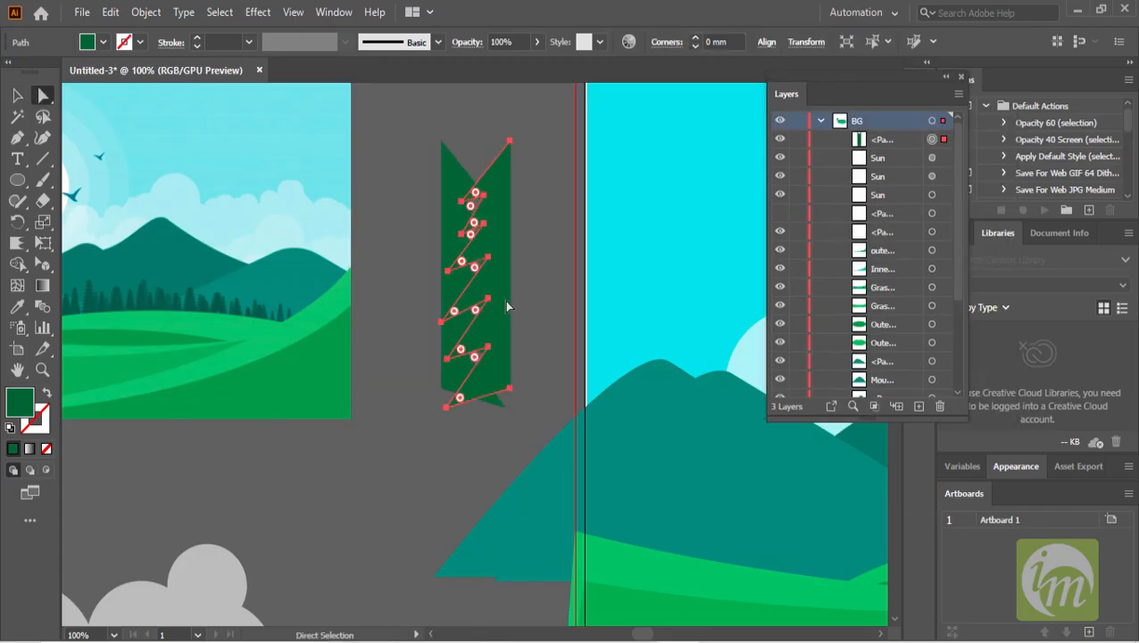
pyautogui.moveTo(504, 300); pyautogui.dragTo(486, 317)
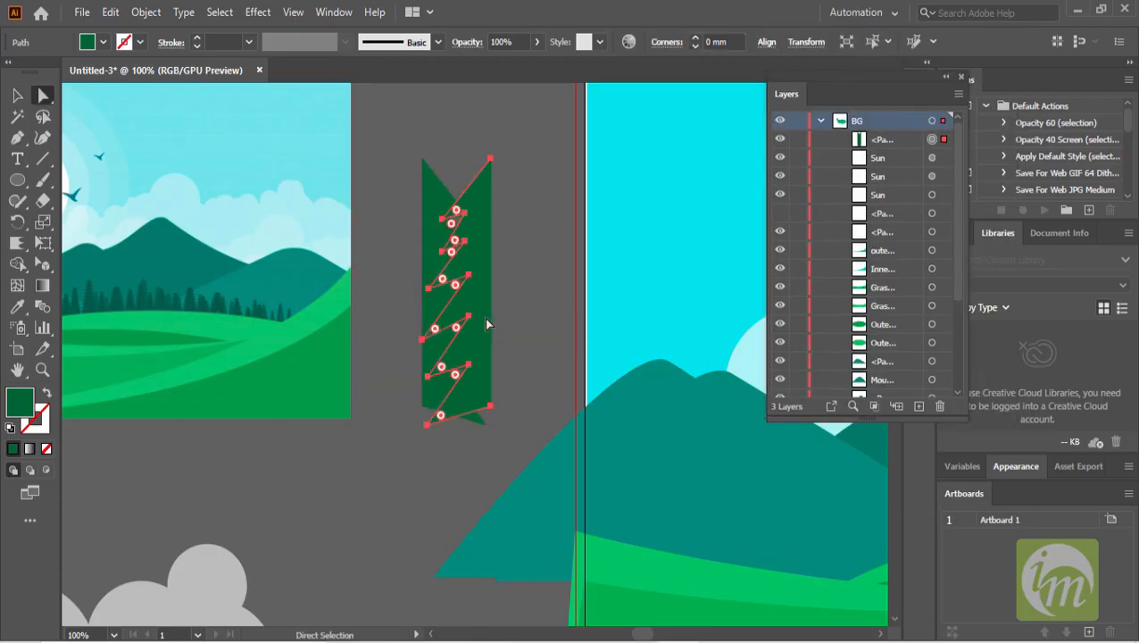
# - Expand the tree half's appearance so the effect becomes editable paths
pyautogui.click(502, 243)
pyautogui.click(489, 261)
pyautogui.click(144, 14)
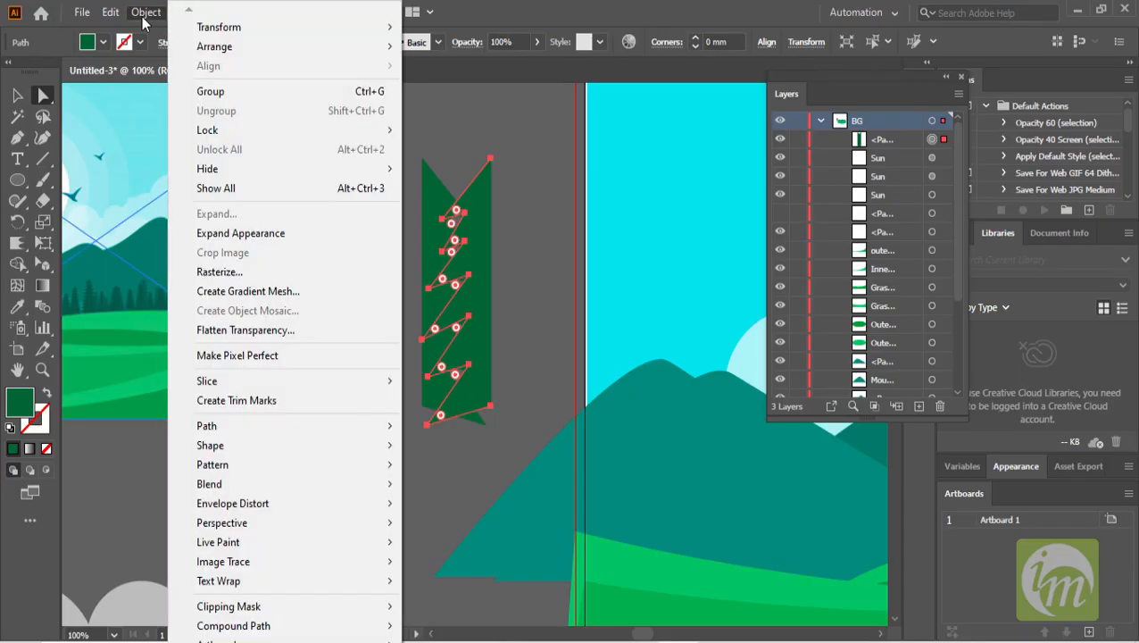
pyautogui.click(236, 233)
# - Shift the mirrored copy right so both halves join into a complete pine tree
pyautogui.click(529, 219)
pyautogui.click(462, 207)
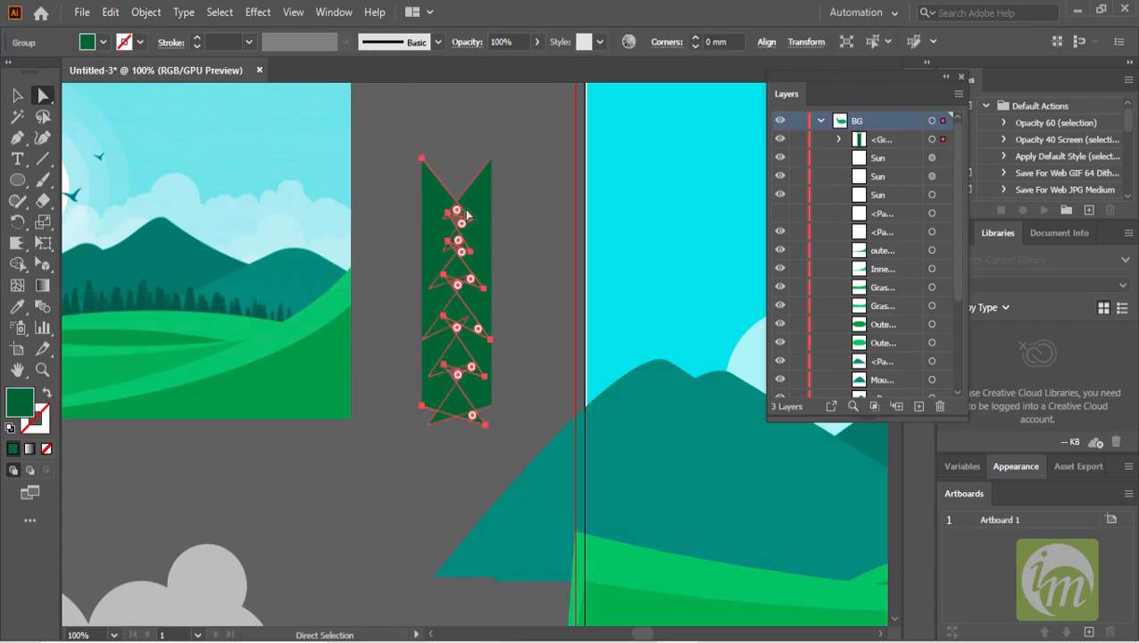
pyautogui.moveTo(445, 196); pyautogui.dragTo(512, 196)
pyautogui.click(482, 437)
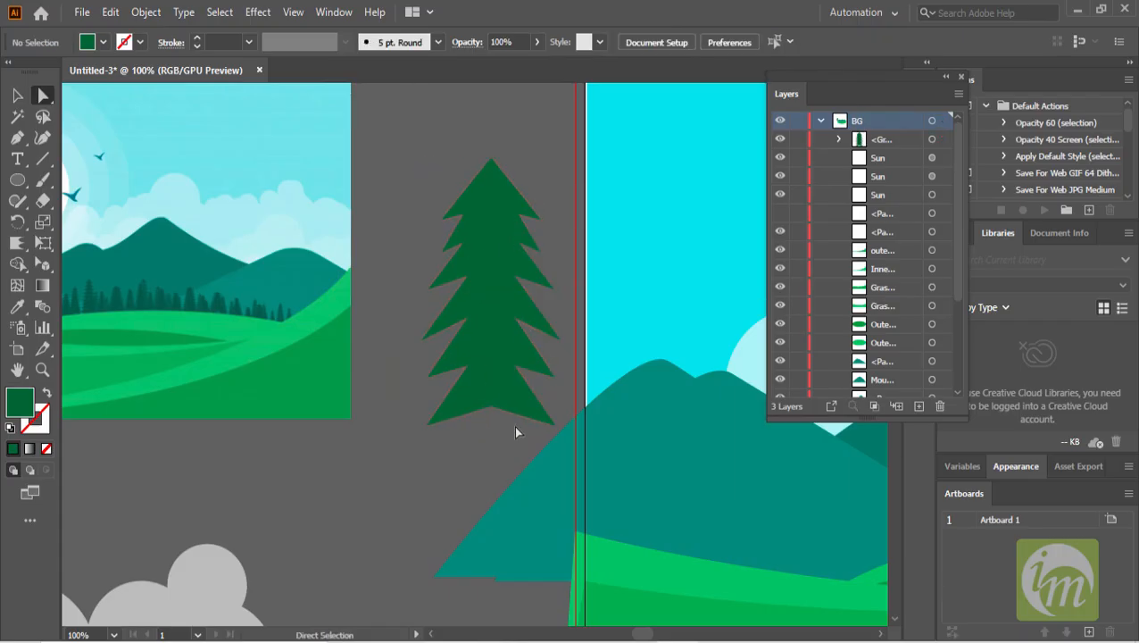
# - Draw a narrow rectangle trunk beneath the pine tree and fill it with a dark brown swatch
pyautogui.scroll(-1, 496, 375)
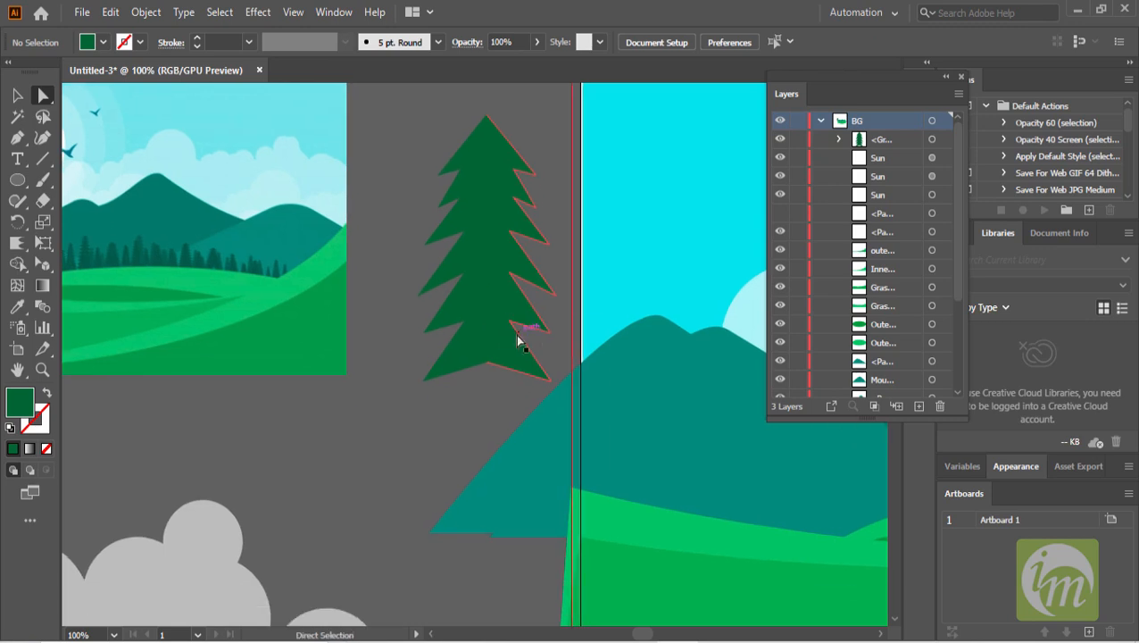
pyautogui.keyDown('alt'); pyautogui.scroll(-1, 522, 338); pyautogui.keyUp('alt')
pyautogui.keyDown('alt'); pyautogui.scroll(2, 508, 373); pyautogui.keyUp('alt')
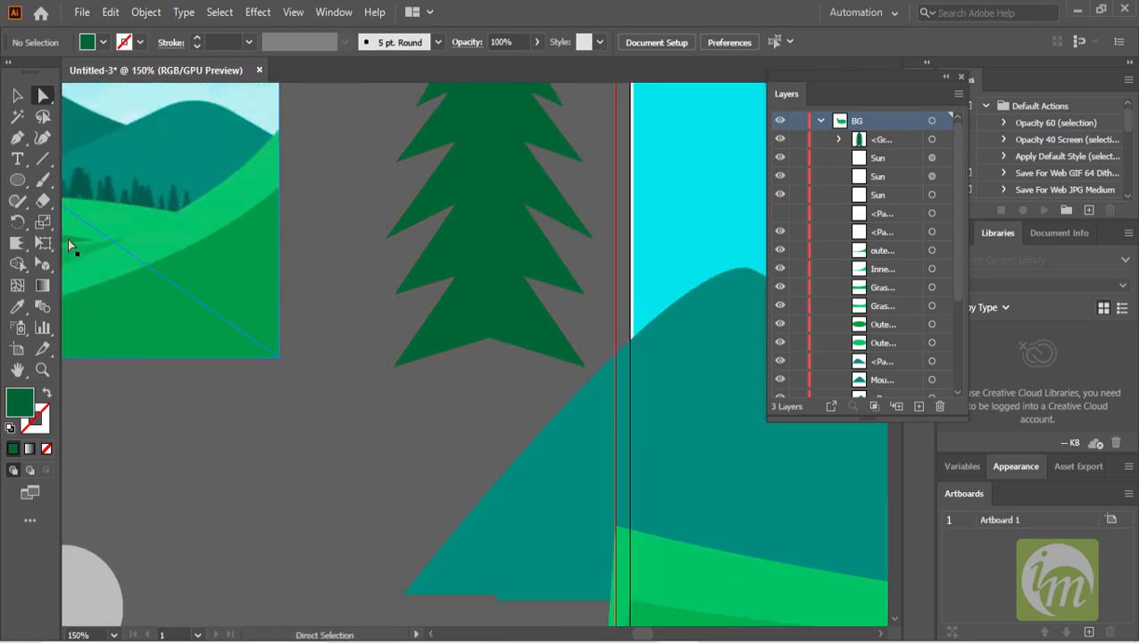
pyautogui.click(16, 181)
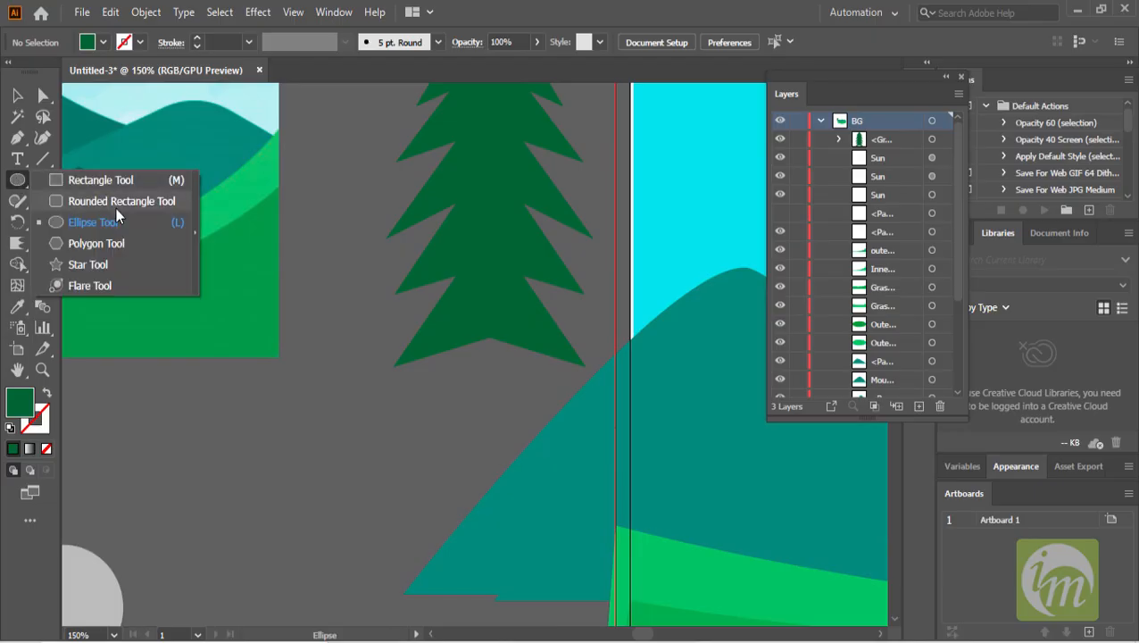
pyautogui.click(121, 184)
pyautogui.moveTo(473, 319); pyautogui.dragTo(509, 403)
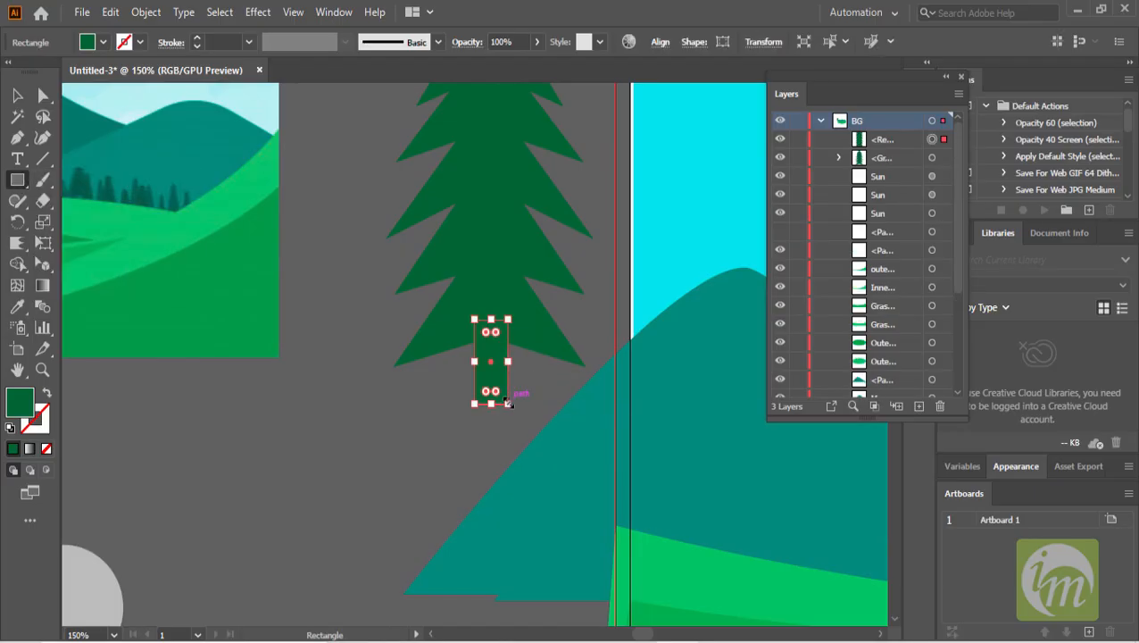
pyautogui.click(17, 95)
pyautogui.click(102, 42)
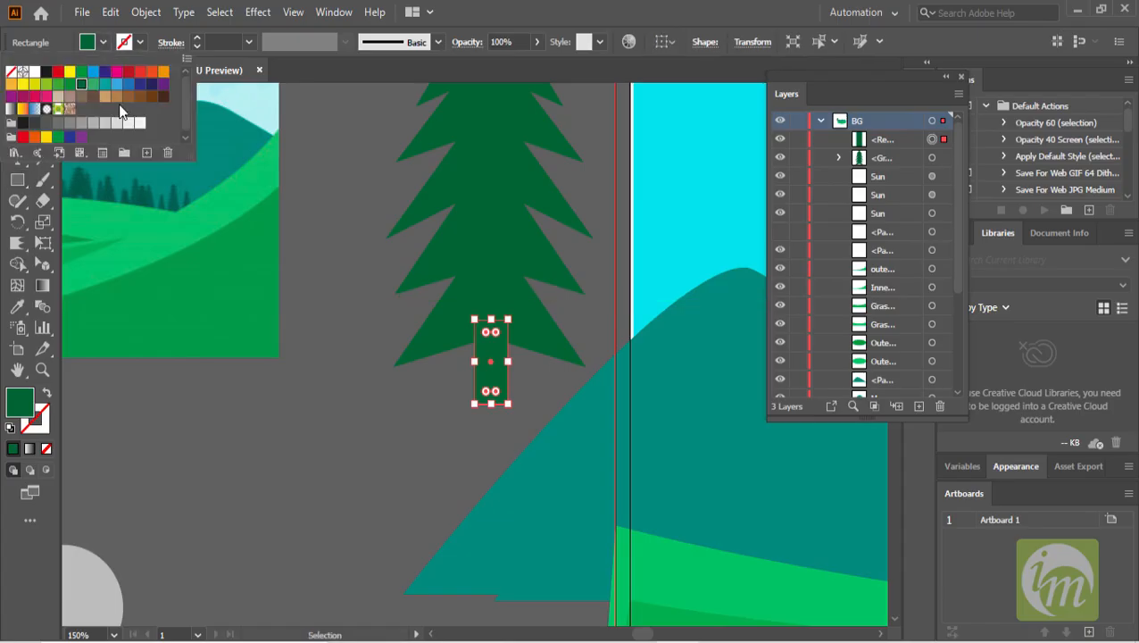
pyautogui.click(164, 96)
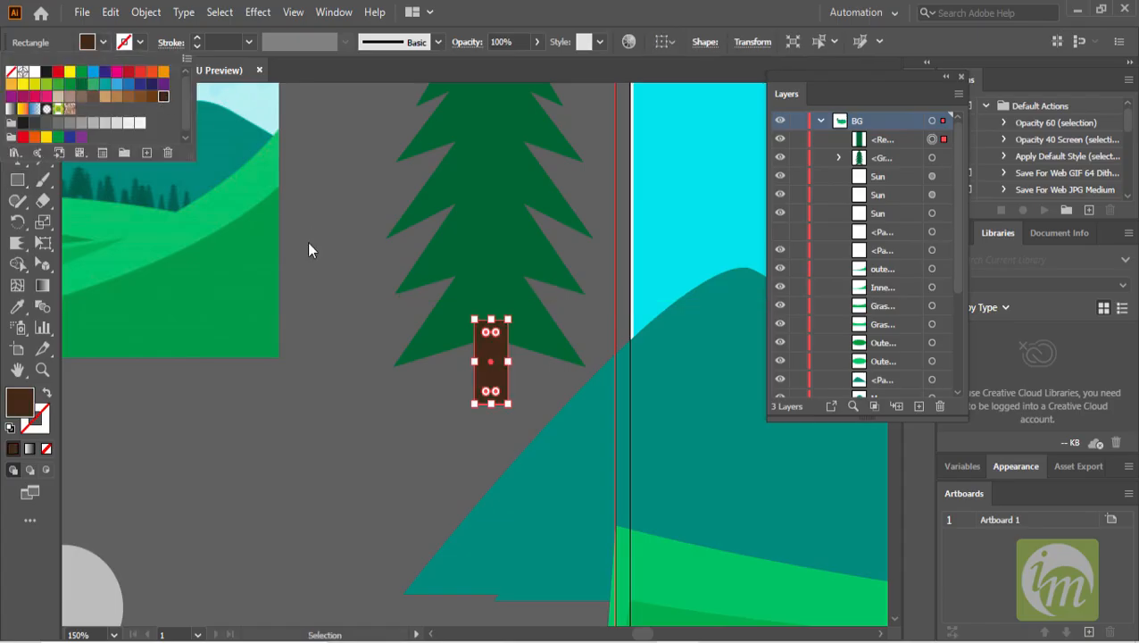
# - Move the trunk below the tree in the stacking order and rename the tree group TREE TOP
pyautogui.click(883, 139)
pyautogui.moveTo(883, 156); pyautogui.dragTo(903, 172)
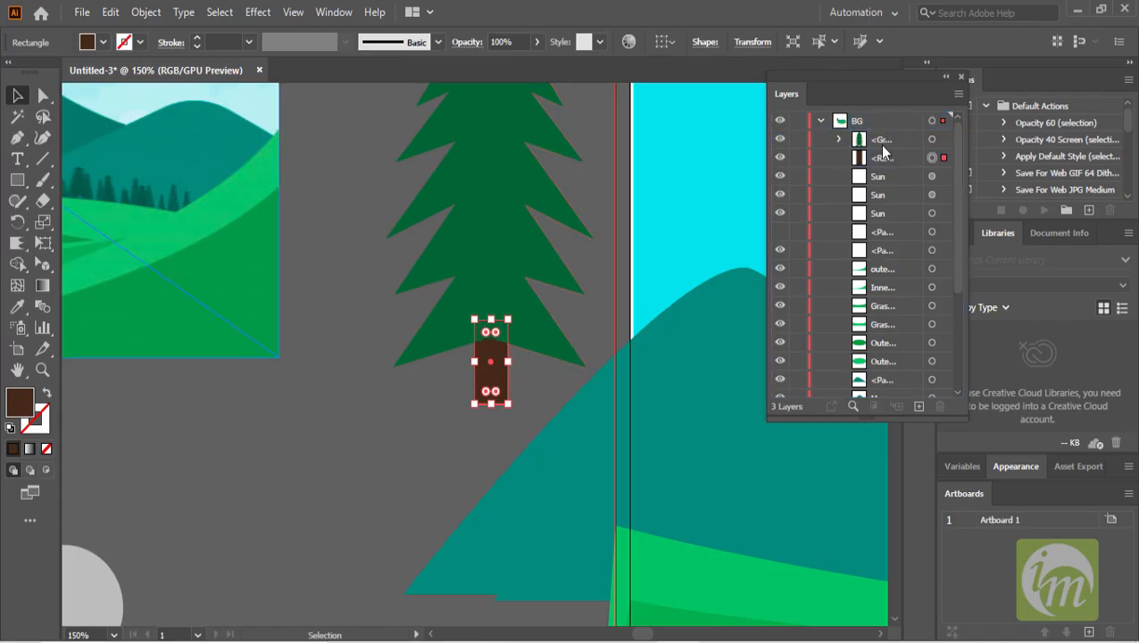
pyautogui.doubleClick(881, 141)
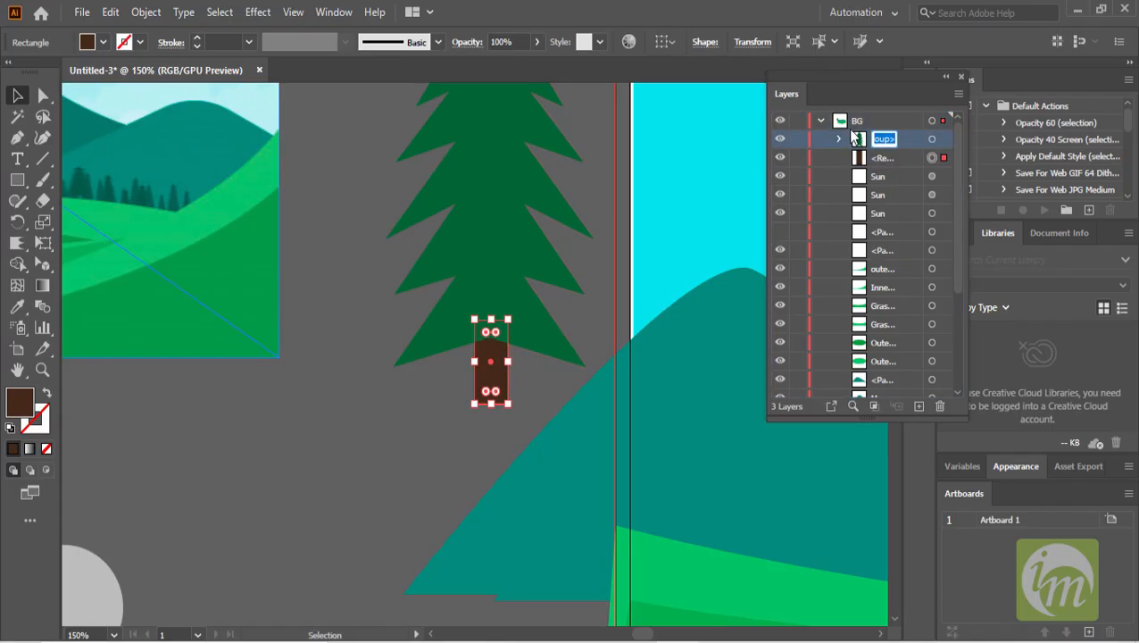
pyautogui.write('TREE')
pyautogui.write(' TOP')
pyautogui.press('Return')
# - Rename the trunk rectangle STEM
pyautogui.doubleClick(880, 159)
pyautogui.write('STEM')
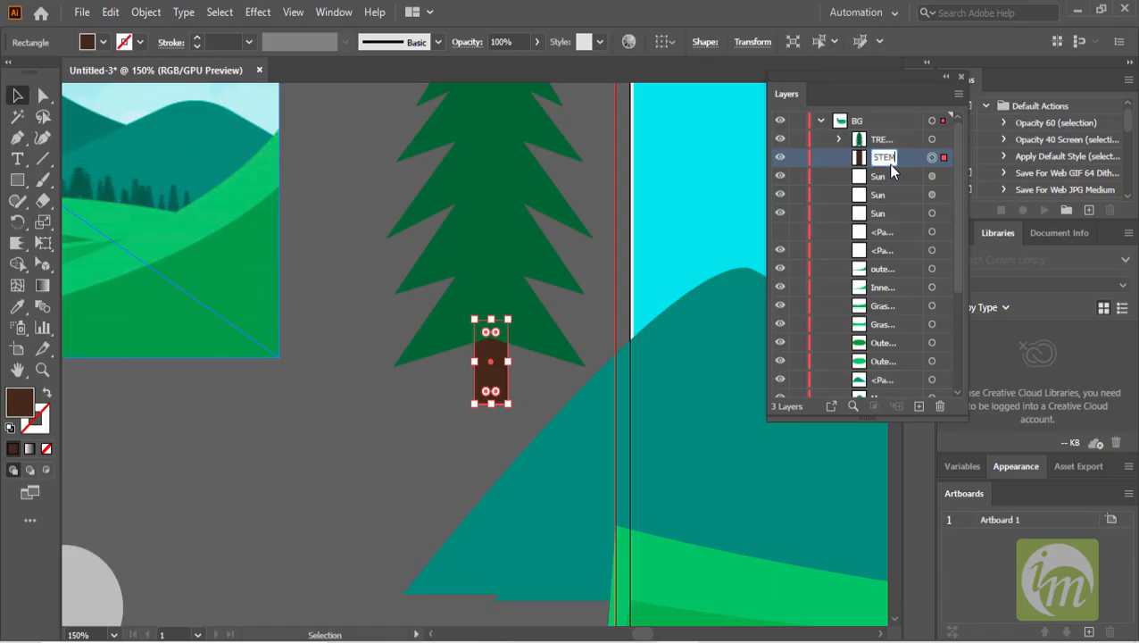
pyautogui.click(377, 277)
# - Select the tree top and stem together and group them
pyautogui.scroll(-3, 497, 277)
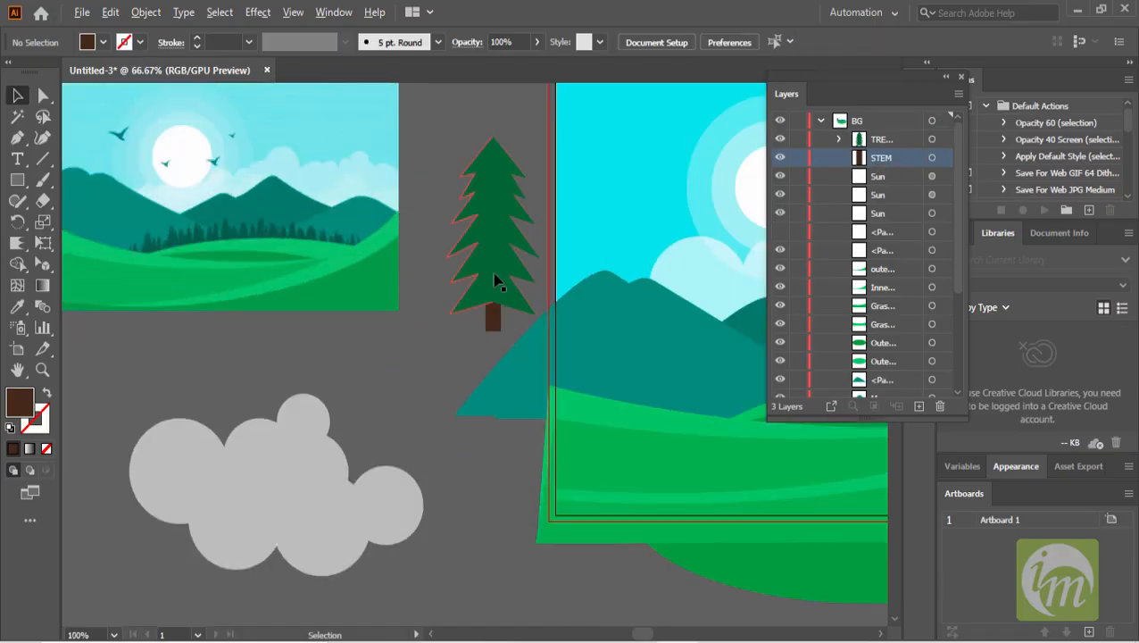
pyautogui.moveTo(468, 168); pyautogui.dragTo(504, 307)
pyautogui.scroll(1, 501, 302)
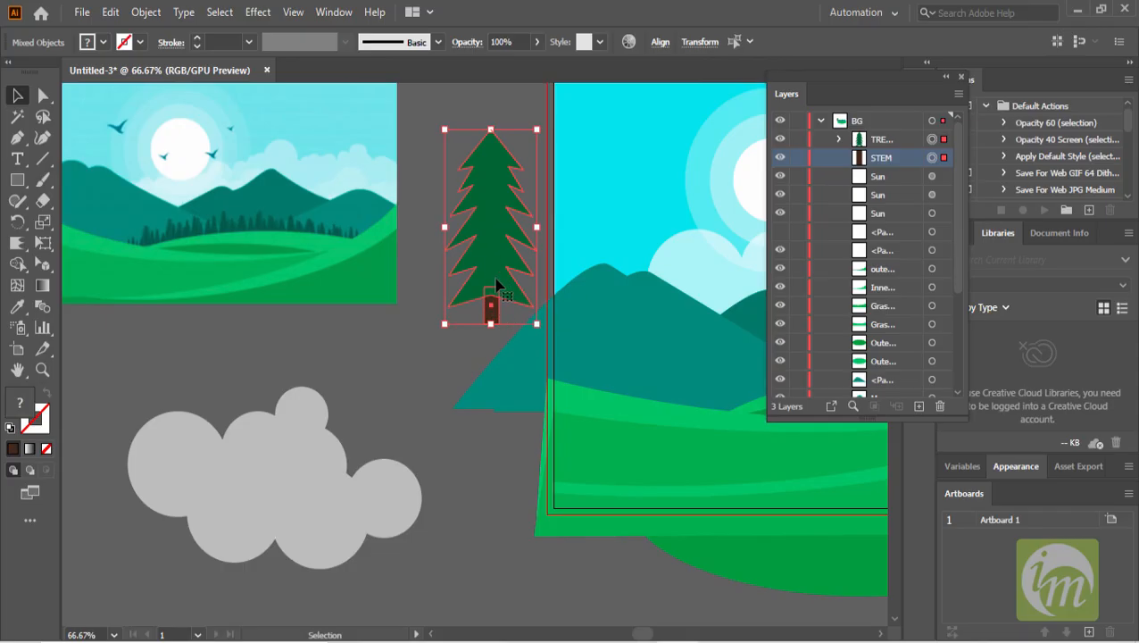
pyautogui.hotkey('ctrl', 'g')
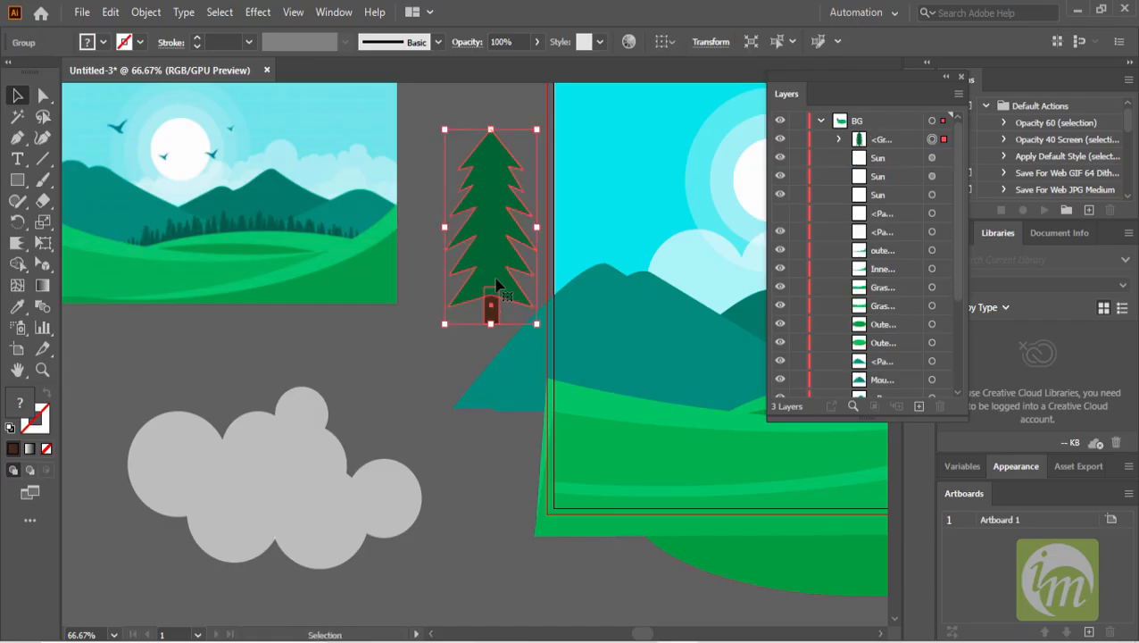
# - Scale the tree group down and place it on the hills in front of the mountains
pyautogui.click(422, 372)
pyautogui.scroll(1, 455, 340)
pyautogui.click(489, 347)
pyautogui.moveTo(536, 173); pyautogui.dragTo(514, 232)
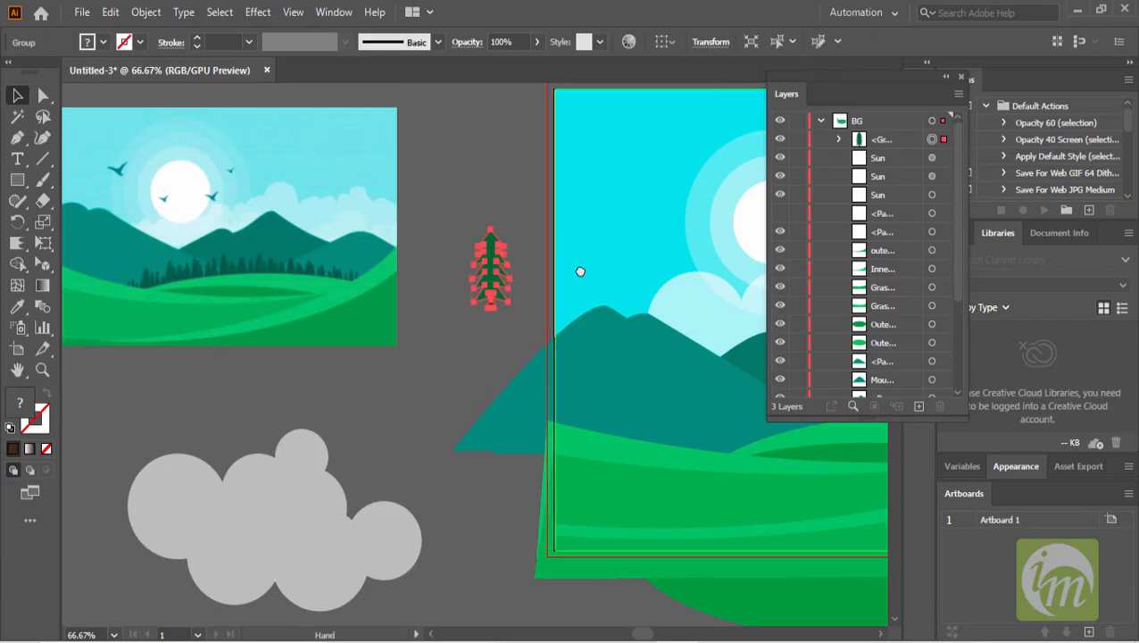
pyautogui.moveTo(579, 270); pyautogui.dragTo(396, 239)
pyautogui.moveTo(496, 282); pyautogui.dragTo(425, 245)
pyautogui.moveTo(242, 198); pyautogui.dragTo(486, 336)
pyautogui.hotkey('ctrl', '+')
pyautogui.hotkey('ctrl', '+')
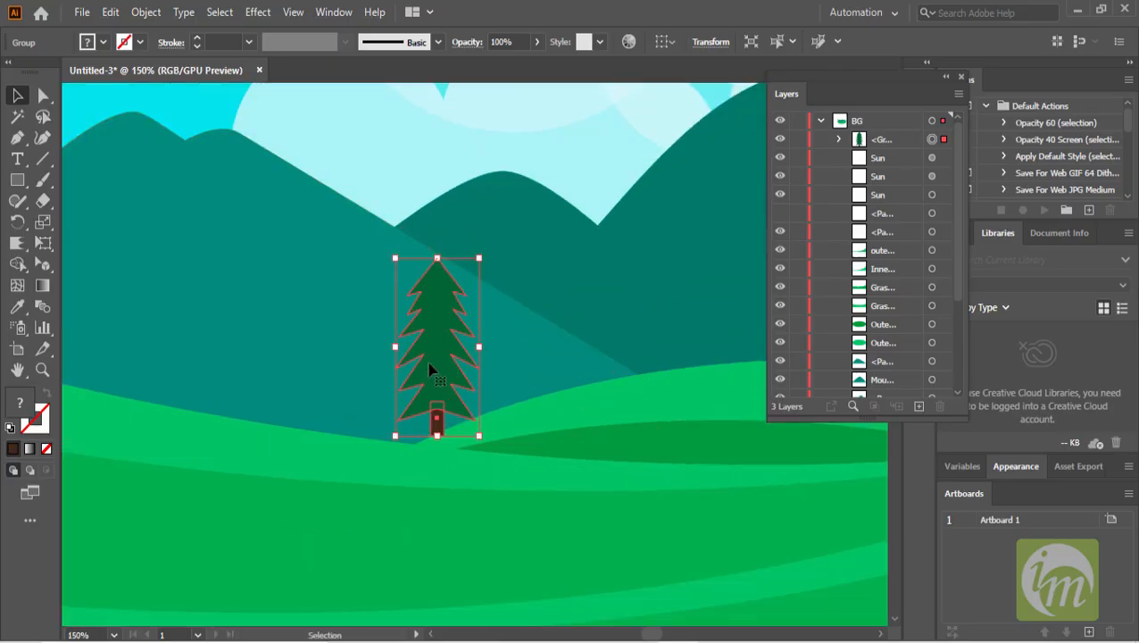
pyautogui.moveTo(428, 369); pyautogui.dragTo(435, 377)
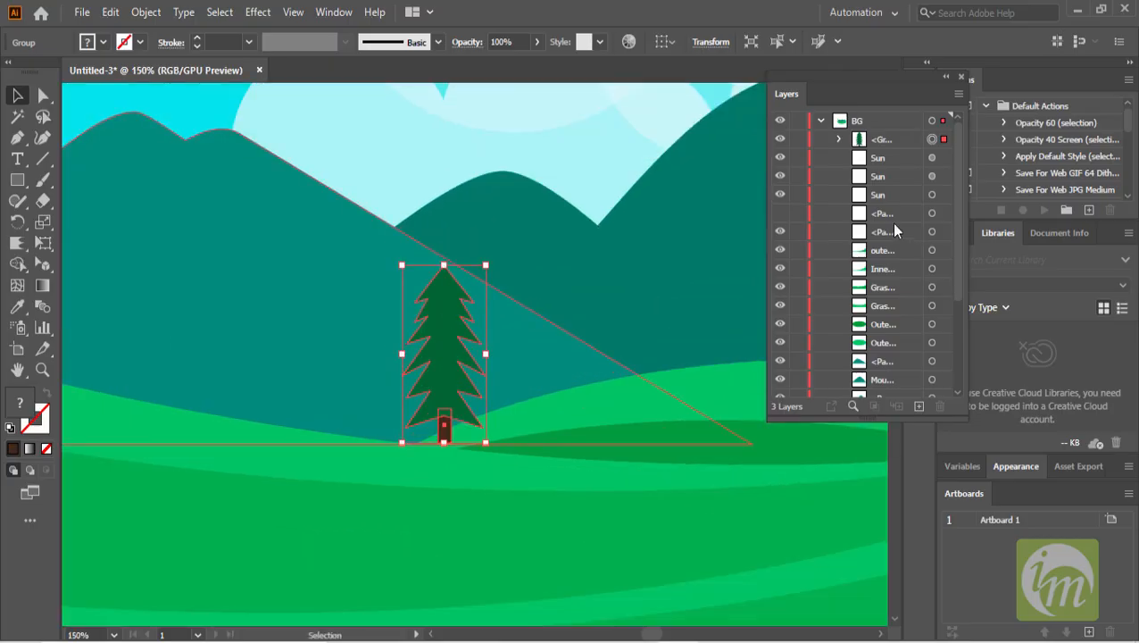
# - Select the tree group and delete it
pyautogui.click(884, 141)
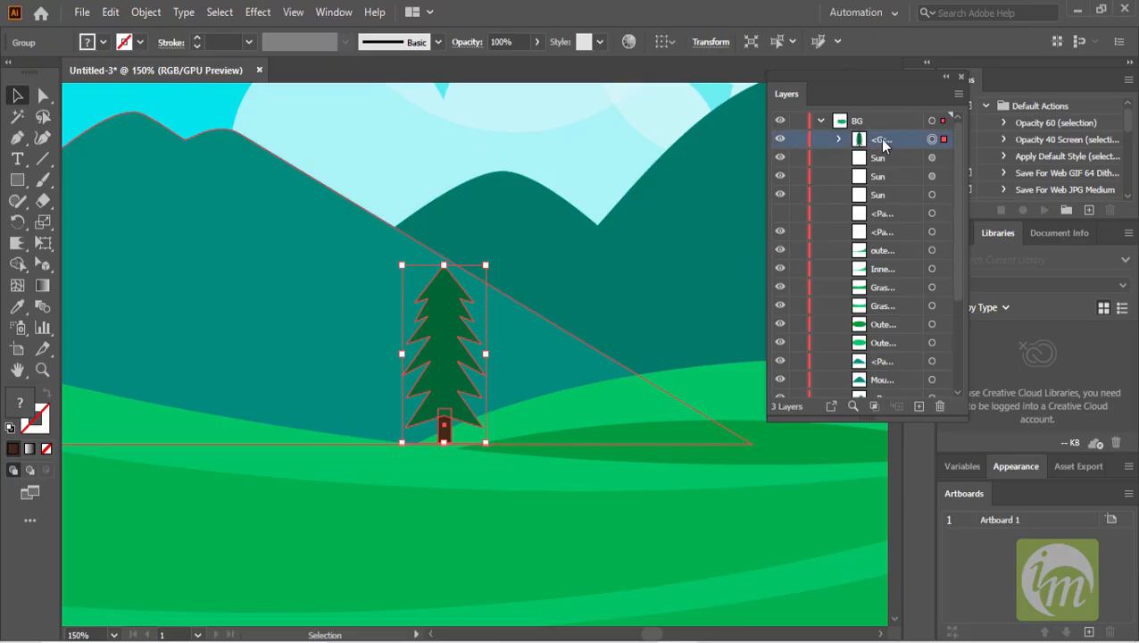
pyautogui.press('Delete')
# - Paste the tree into the BG layer and move it below the outer grass shapes in the layer stack
pyautogui.scroll(-5, 907, 328)
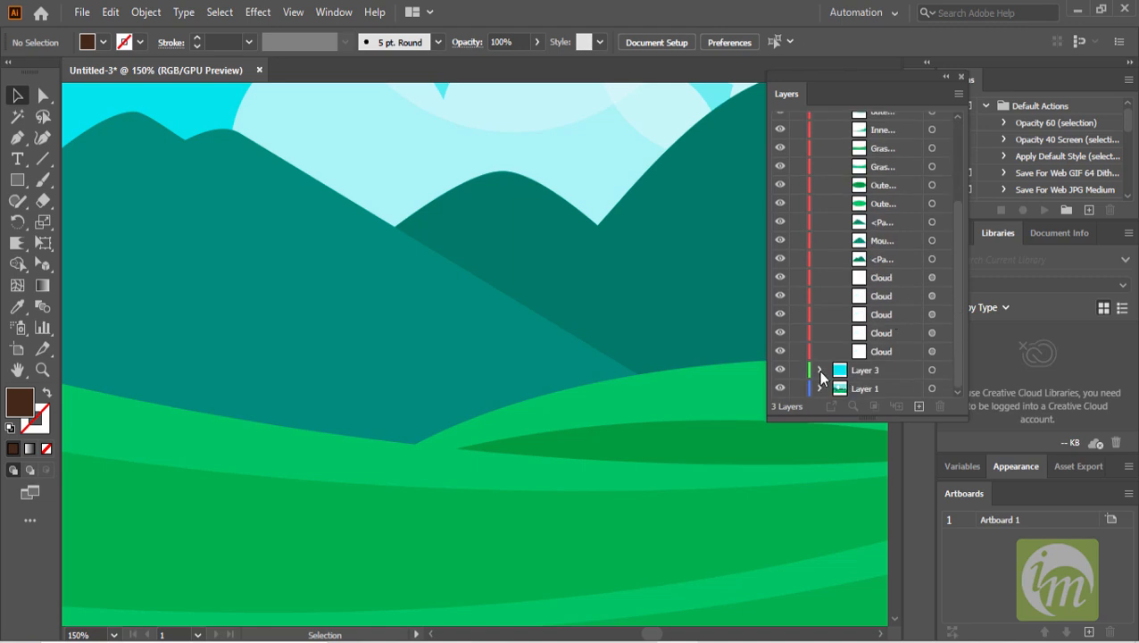
pyautogui.click(634, 393)
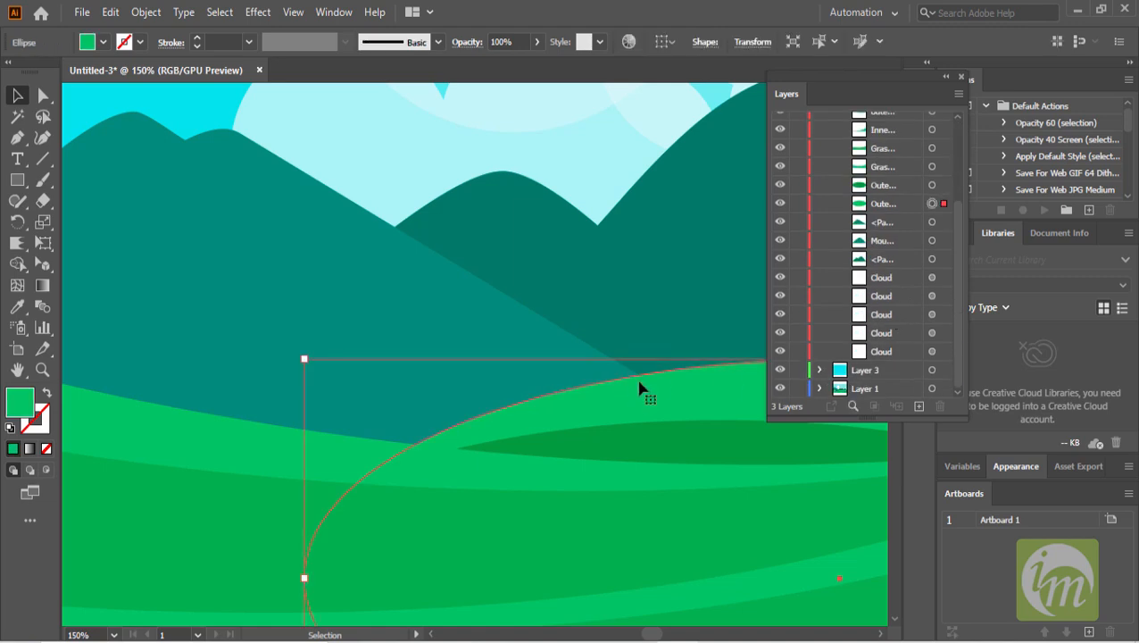
pyautogui.click(888, 207)
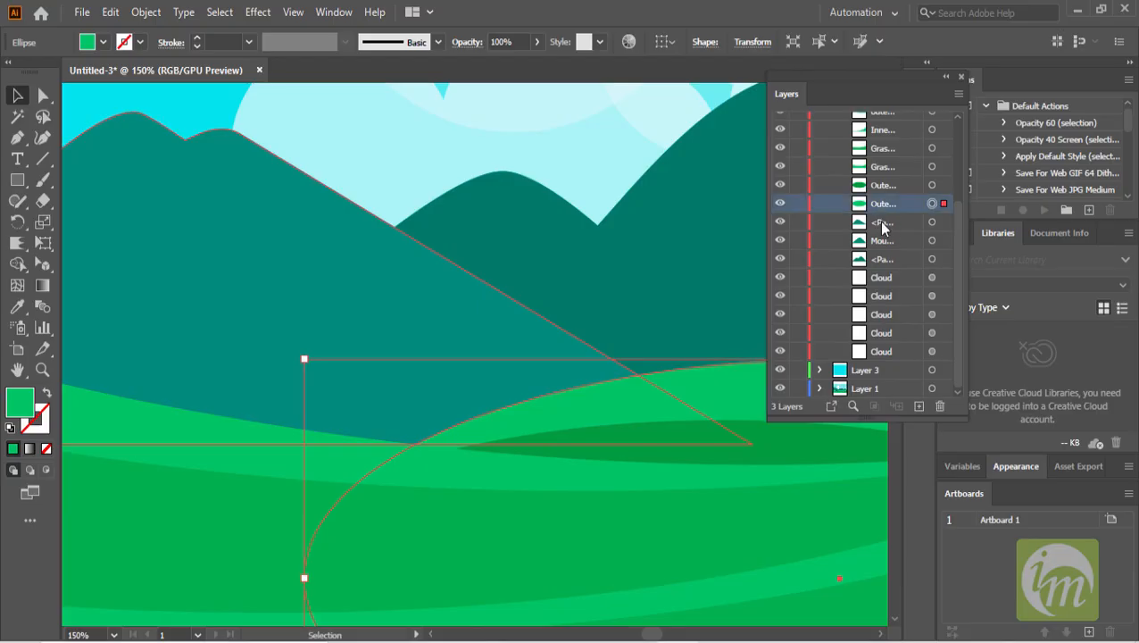
pyautogui.press('a')
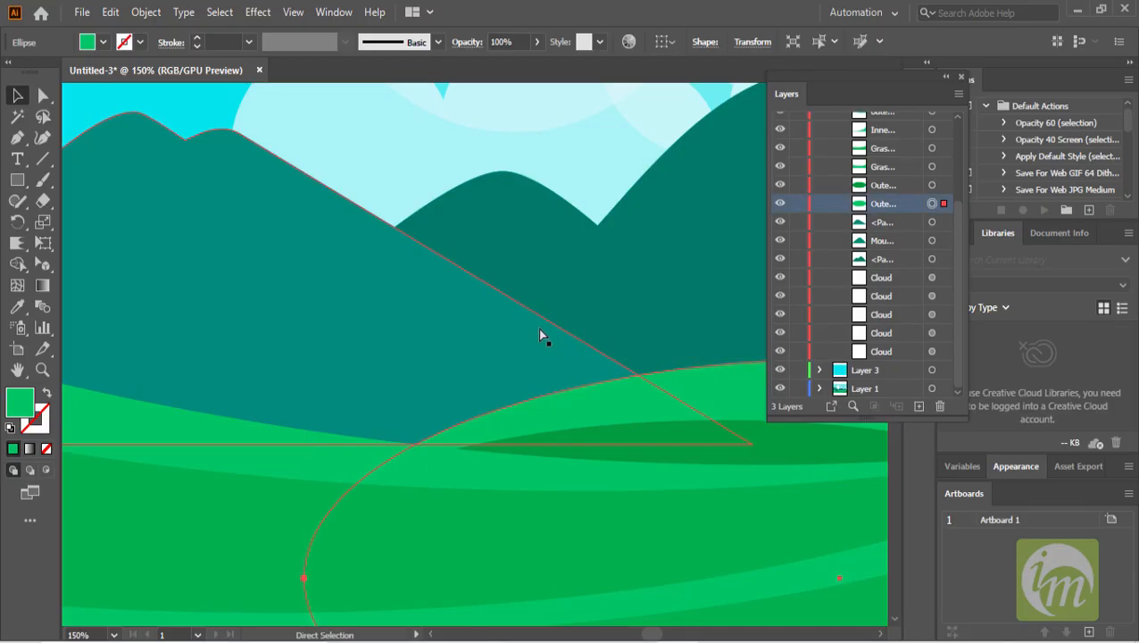
pyautogui.click(897, 223)
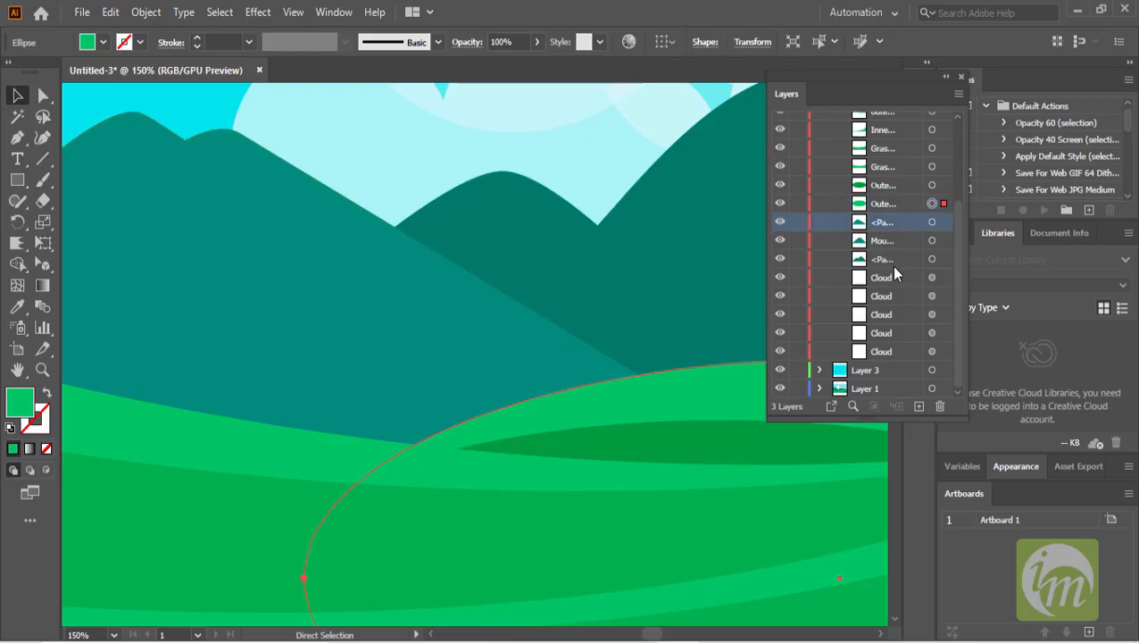
pyautogui.hotkey('ctrl', 'v')
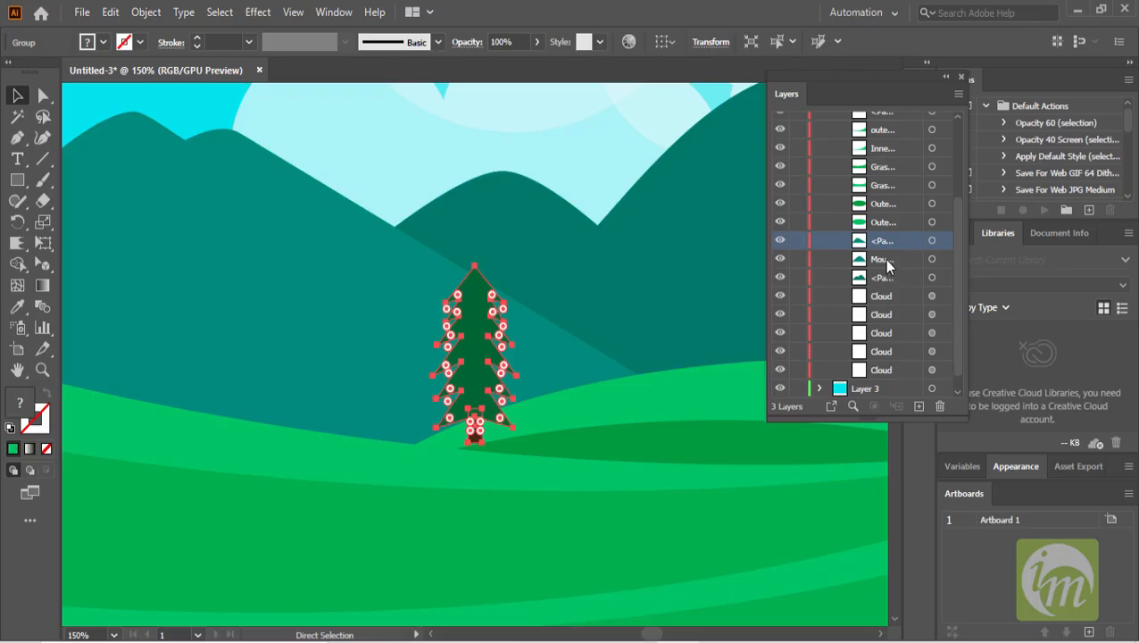
pyautogui.scroll(3, 892, 247)
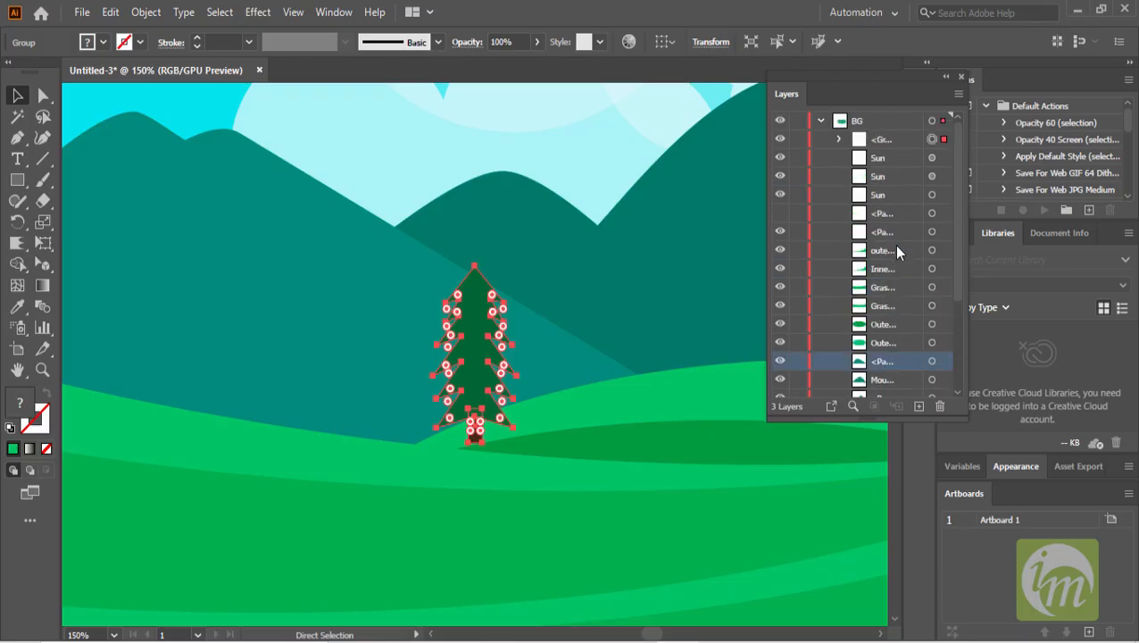
pyautogui.scroll(3, 889, 144)
pyautogui.moveTo(887, 158); pyautogui.dragTo(880, 354)
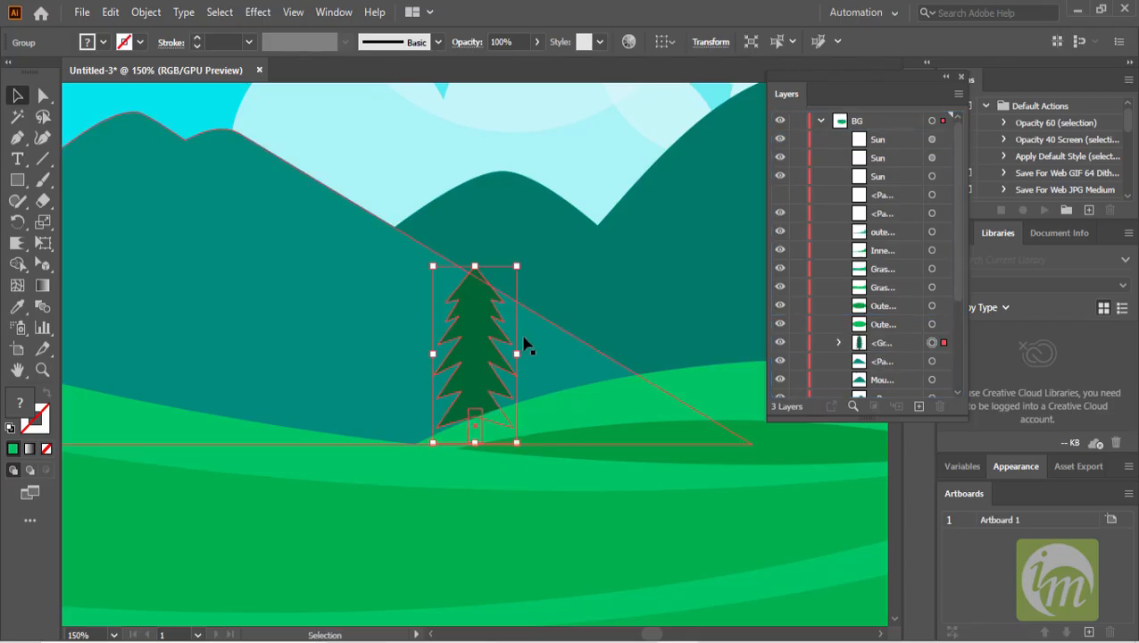
# - Move the tree along the hills and drag a duplicate copy beside it
pyautogui.scroll(-1, 527, 344)
pyautogui.scroll(-1, 533, 317)
pyautogui.click(300, 242)
pyautogui.click(510, 322)
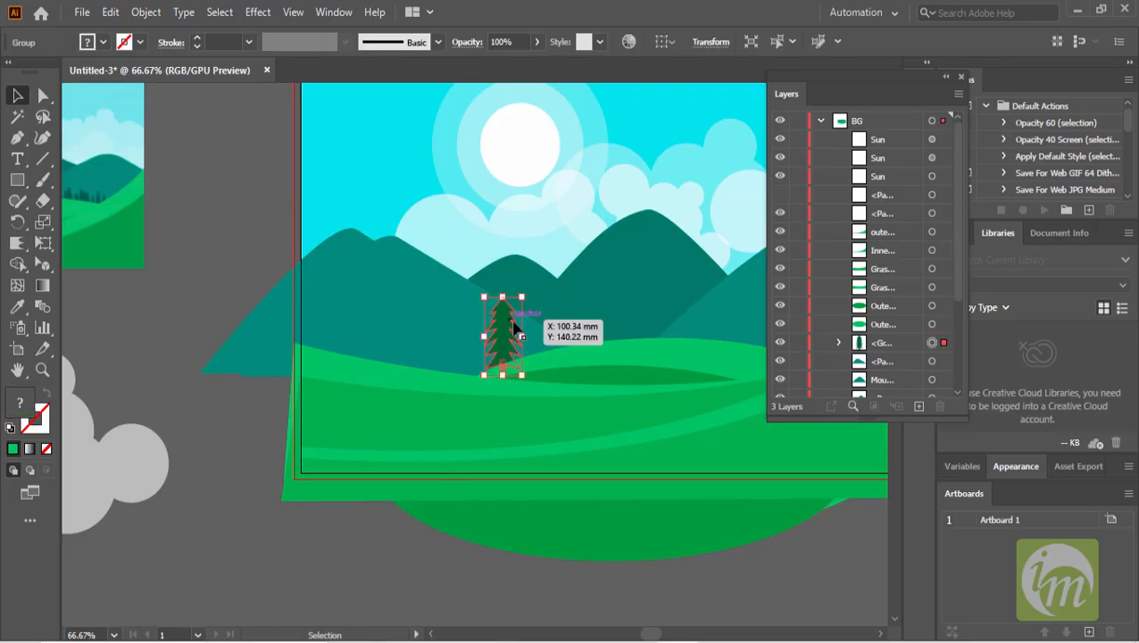
pyautogui.scroll(1, 519, 317)
pyautogui.moveTo(522, 287); pyautogui.dragTo(399, 322)
# - Undo the duplicate and the move, then delete the pasted tree
pyautogui.scroll(1, 502, 361)
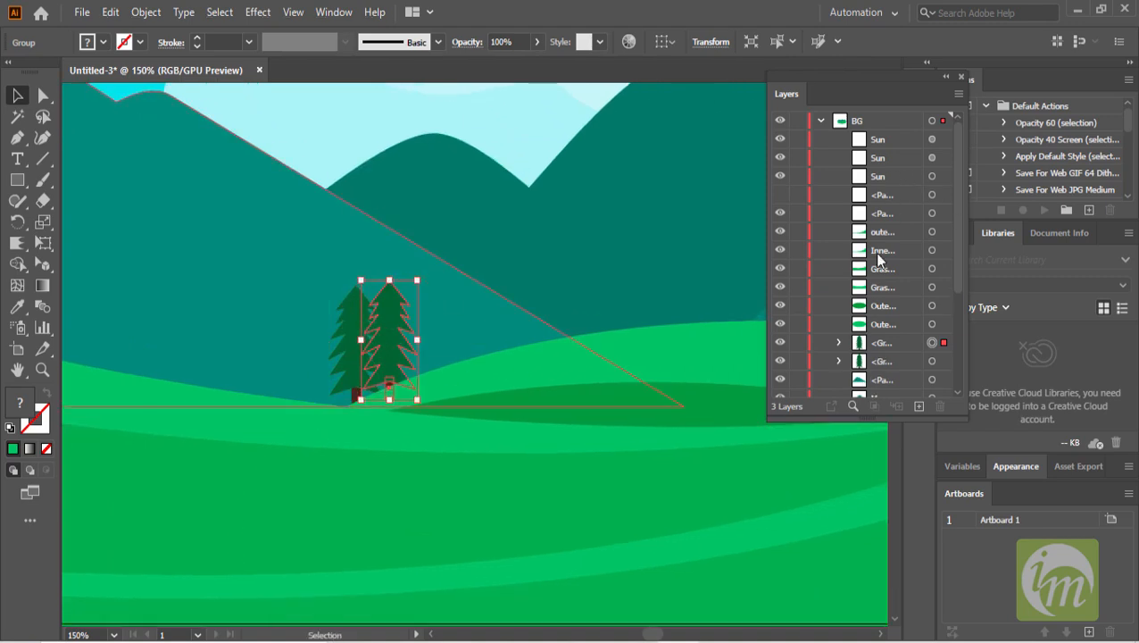
pyautogui.hotkey('ctrl', 'z')
pyautogui.hotkey('ctrl', 'z')
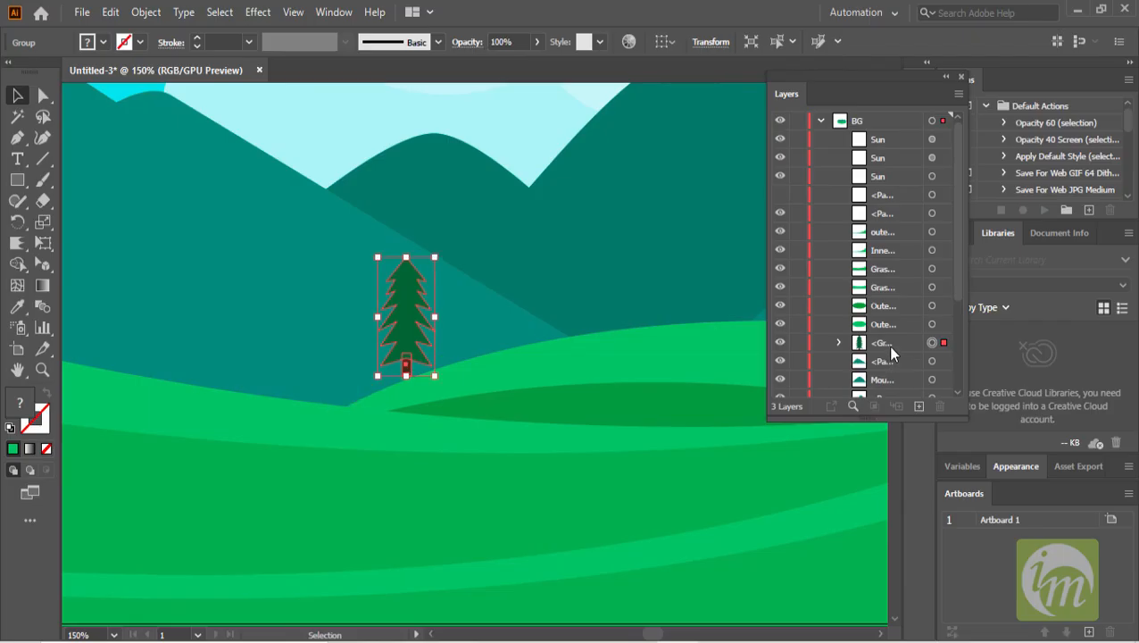
pyautogui.click(882, 347)
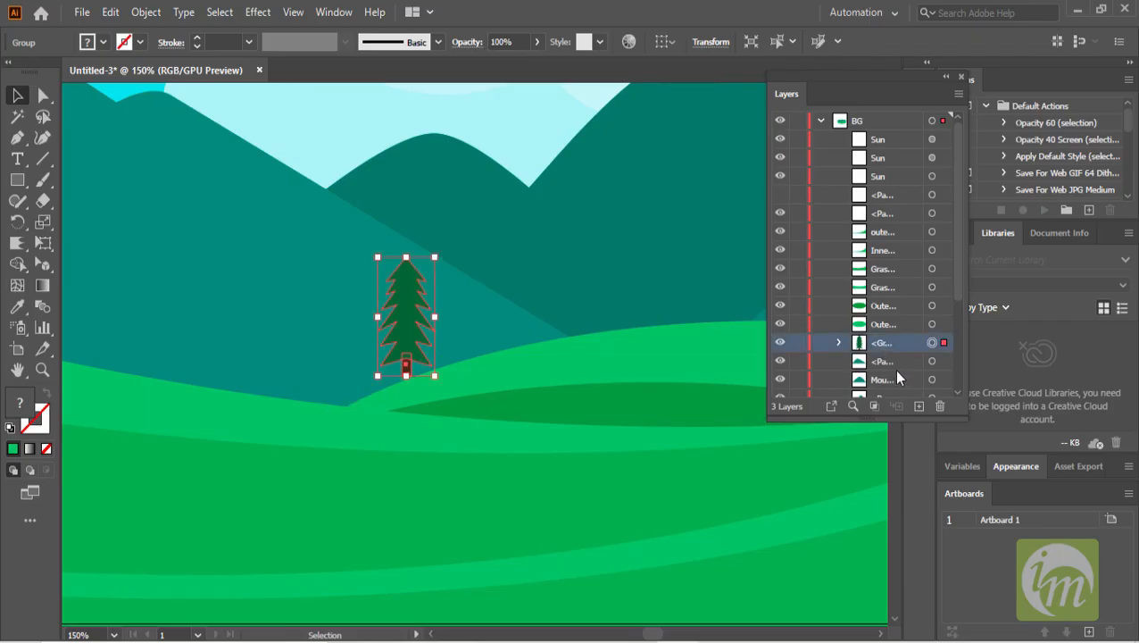
pyautogui.press('Delete')
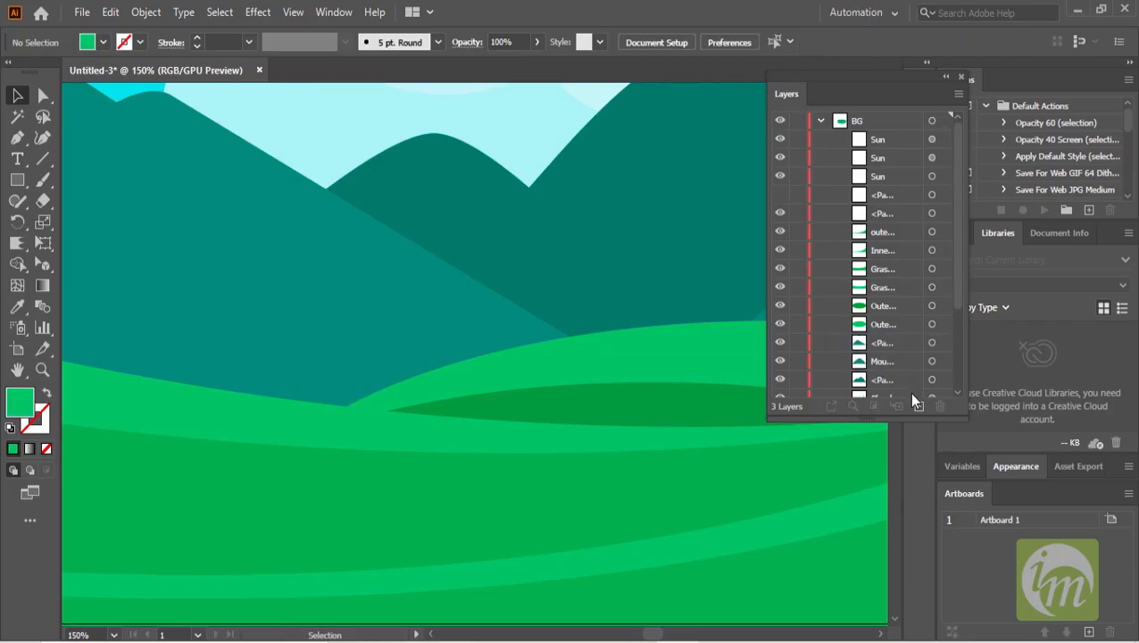
# - Create a new layer above Layer 3 and paste the tree into it
pyautogui.click(819, 121)
pyautogui.click(877, 140)
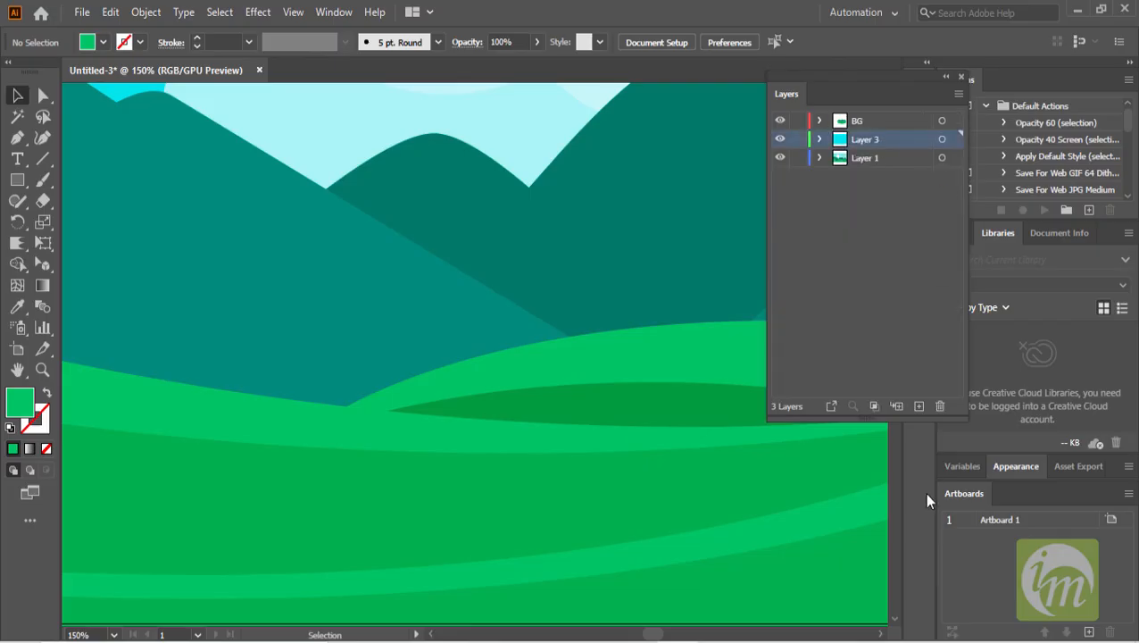
pyautogui.click(918, 407)
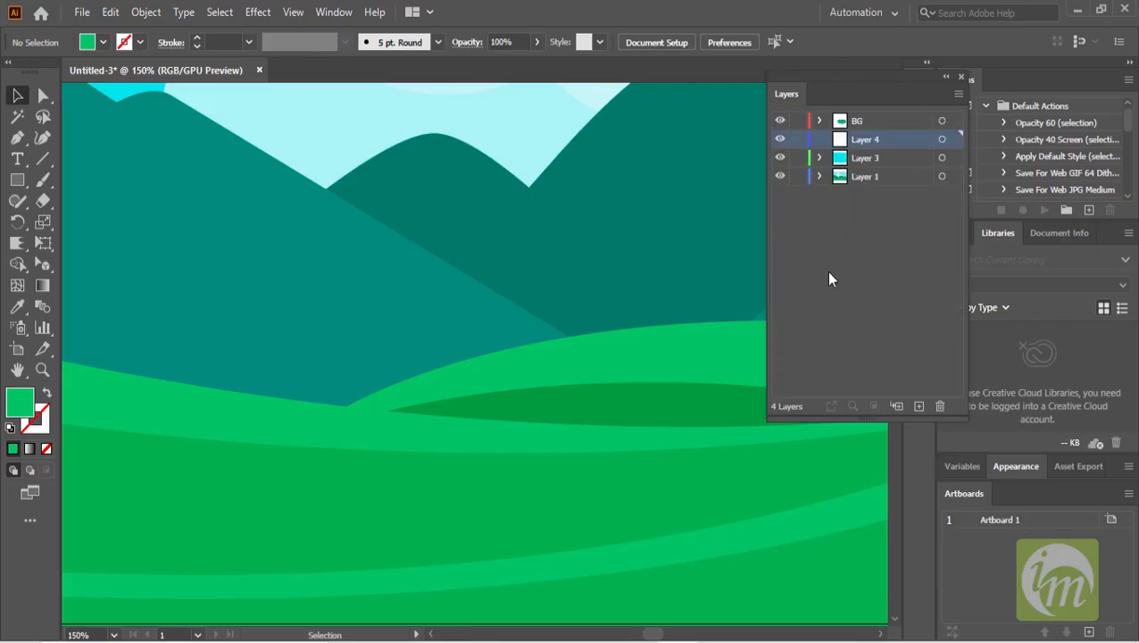
pyautogui.hotkey('ctrl', 'v')
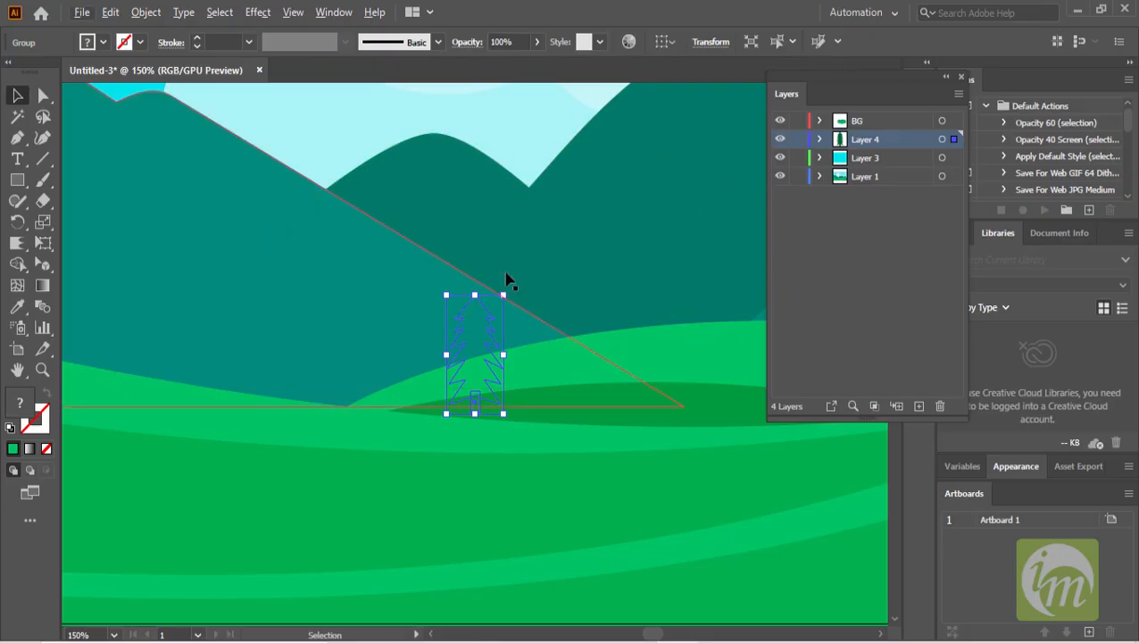
# - Try to delete the three mountain shapes by highlighting their rows in the BG layer
pyautogui.click(820, 123)
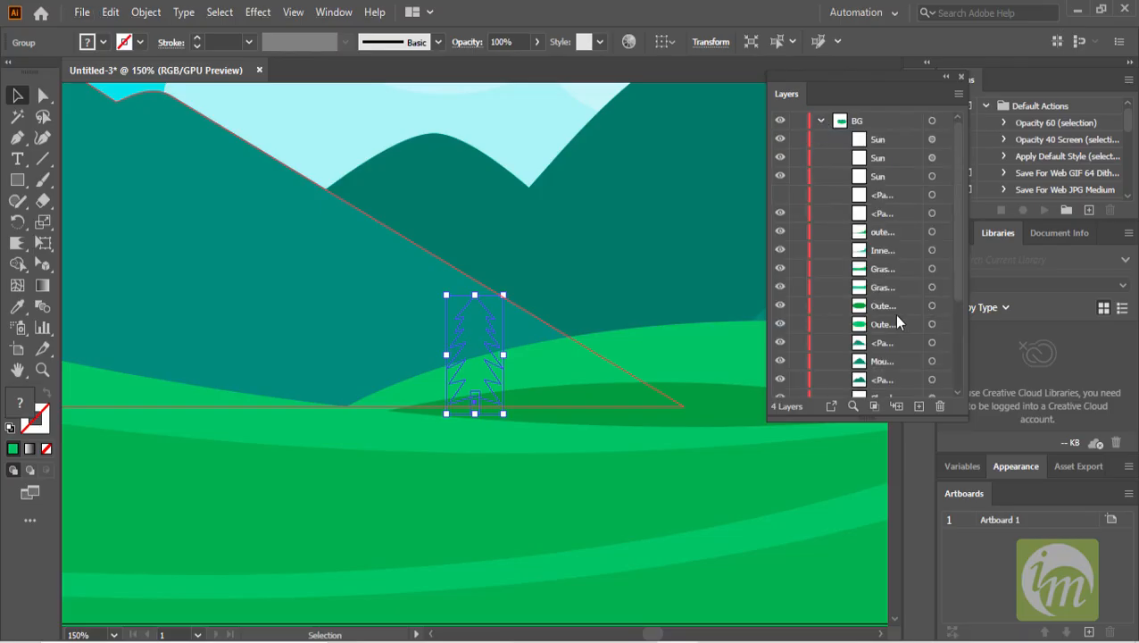
pyautogui.scroll(-3, 894, 314)
pyautogui.click(891, 203)
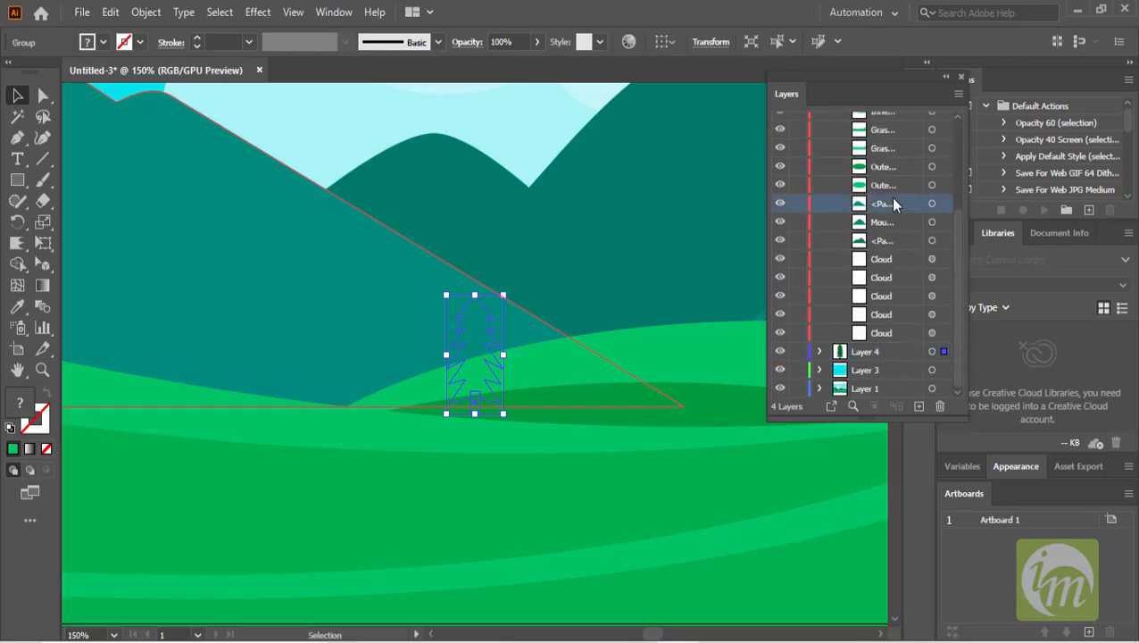
pyautogui.keyDown('shift'); pyautogui.click(896, 246); pyautogui.keyUp('shift')
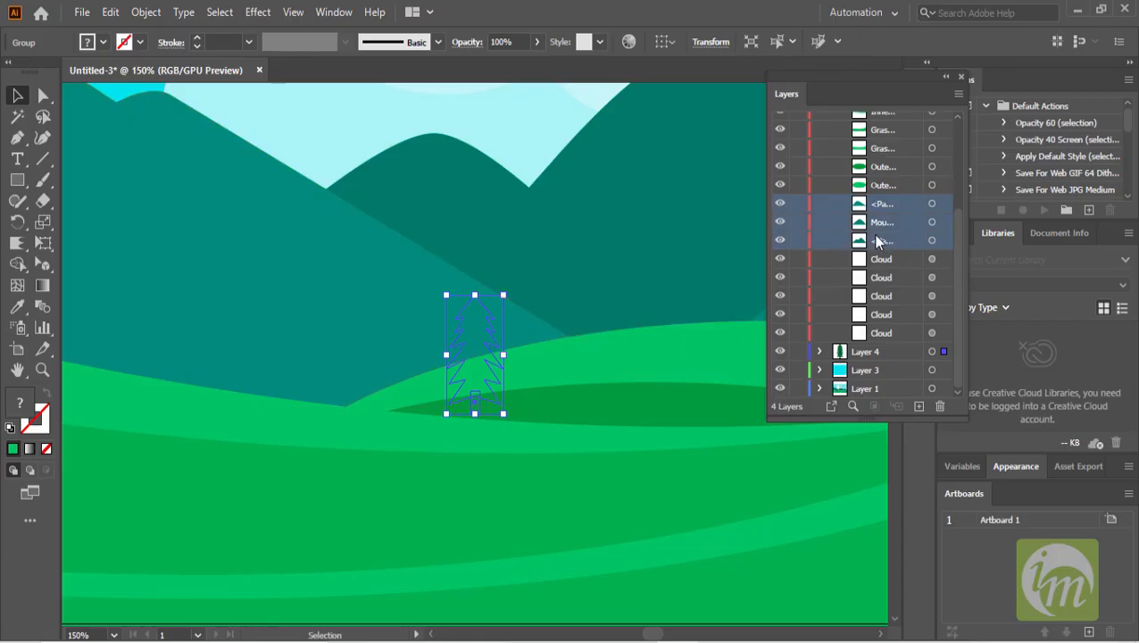
pyautogui.press('Delete')
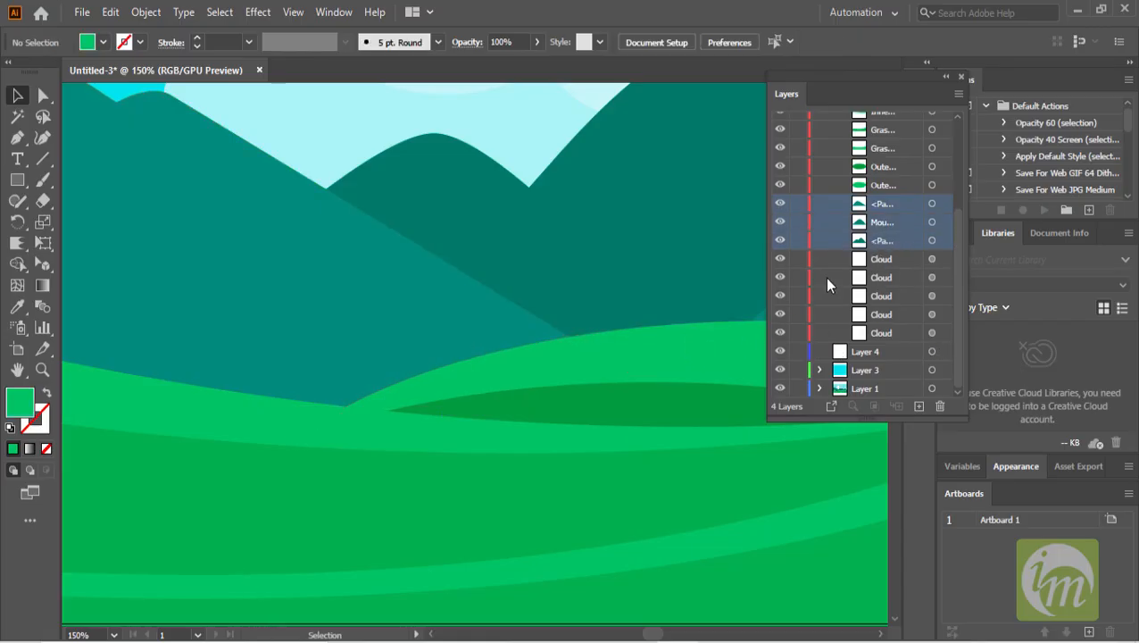
# - Paste the tree into Layer 4 again
pyautogui.click(877, 357)
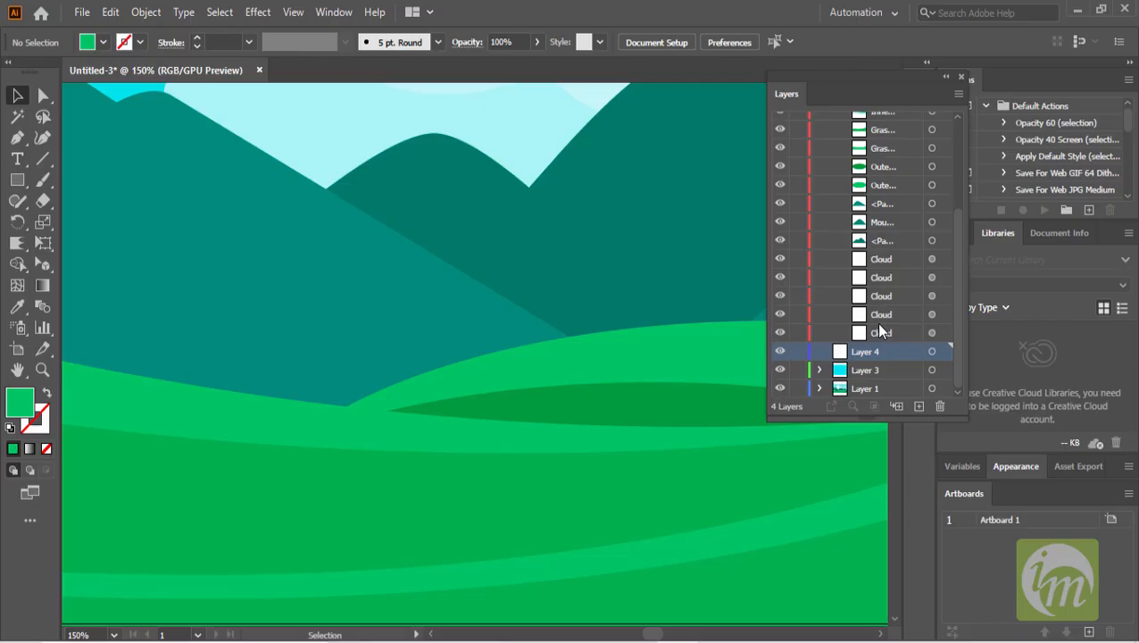
pyautogui.hotkey('ctrl', 'v')
# - Select the three mountain shapes on the canvas and cut them out of the BG layer
pyautogui.scroll(-1, 678, 253)
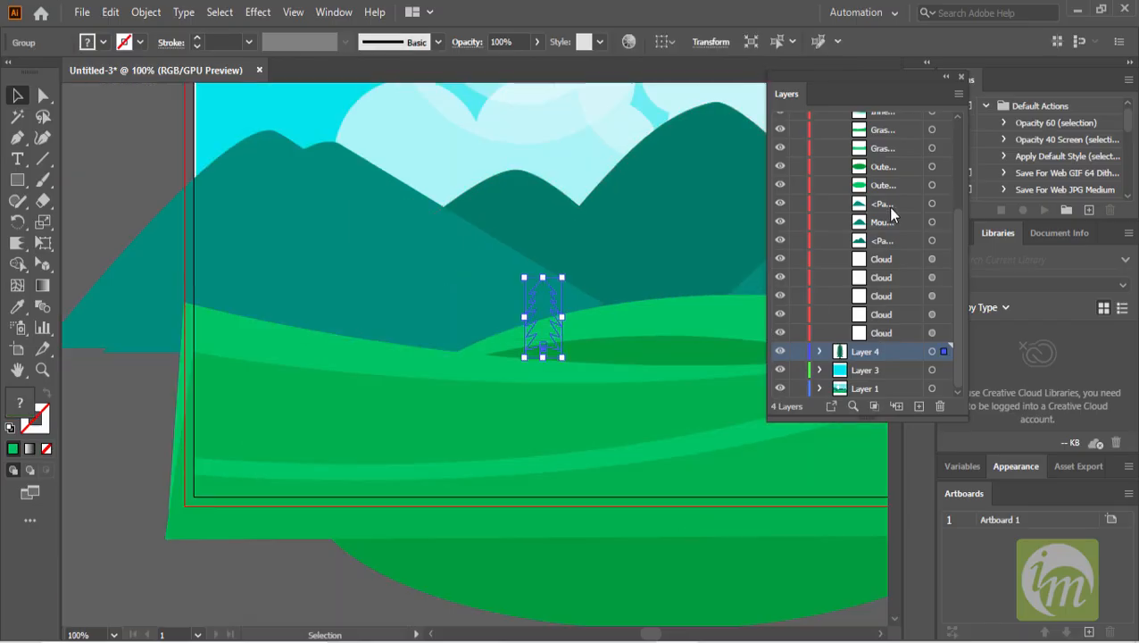
pyautogui.click(704, 223)
pyautogui.keyDown('shift'); pyautogui.click(340, 223); pyautogui.keyUp('shift')
pyautogui.scroll(-2, 509, 258)
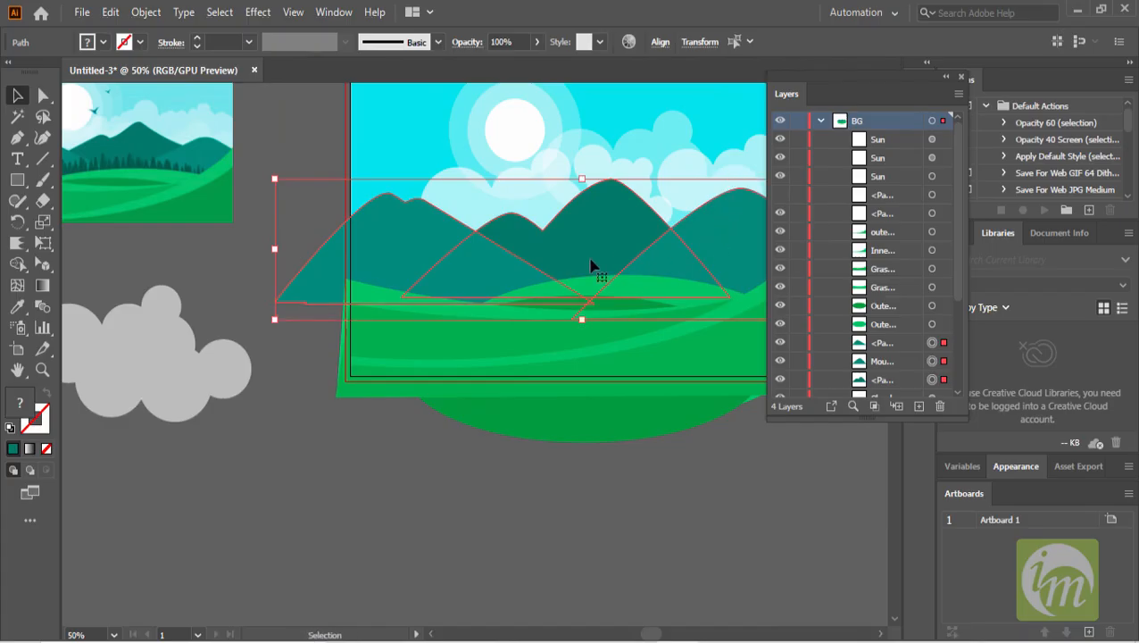
pyautogui.press('a')
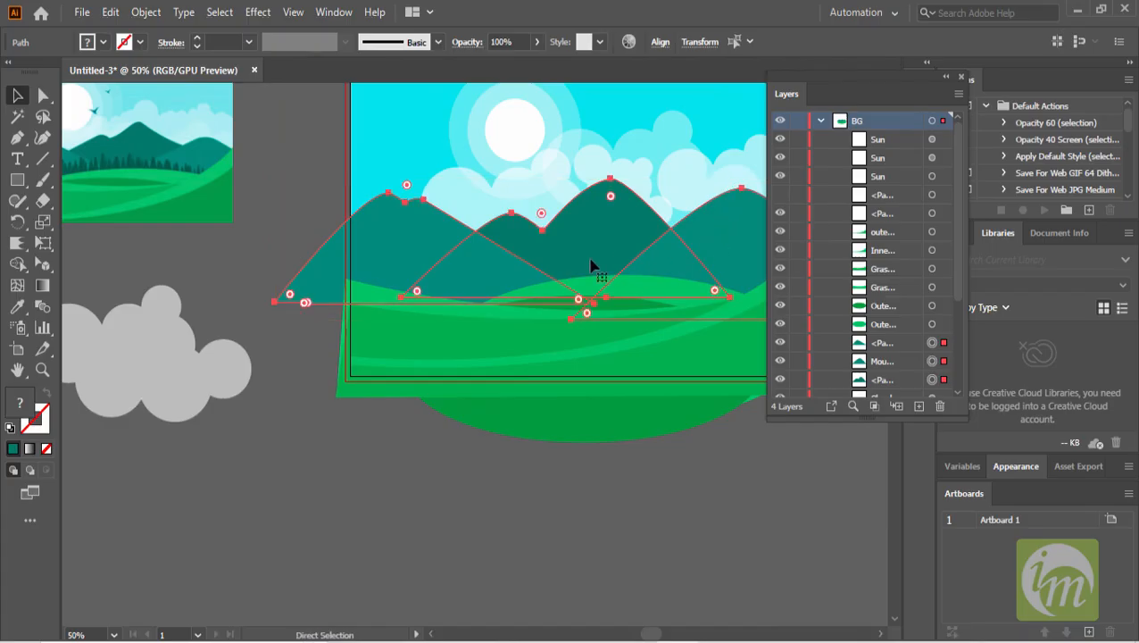
pyautogui.press('Delete')
pyautogui.press('v')
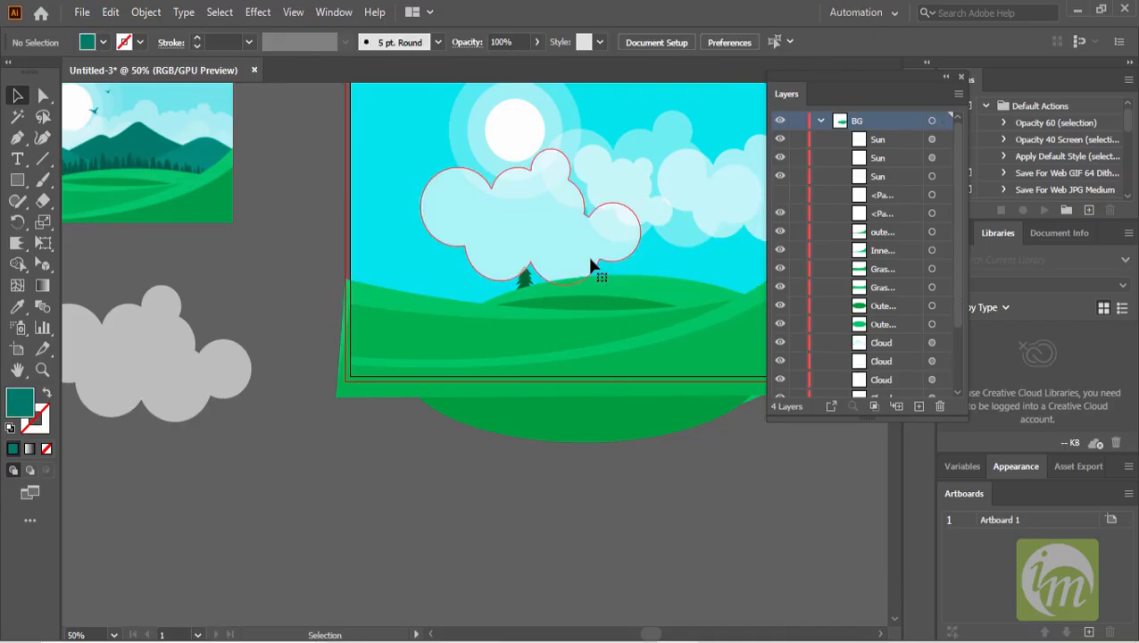
# - Paste the mountains into Layer 4 and remove them again
pyautogui.scroll(2, 616, 282)
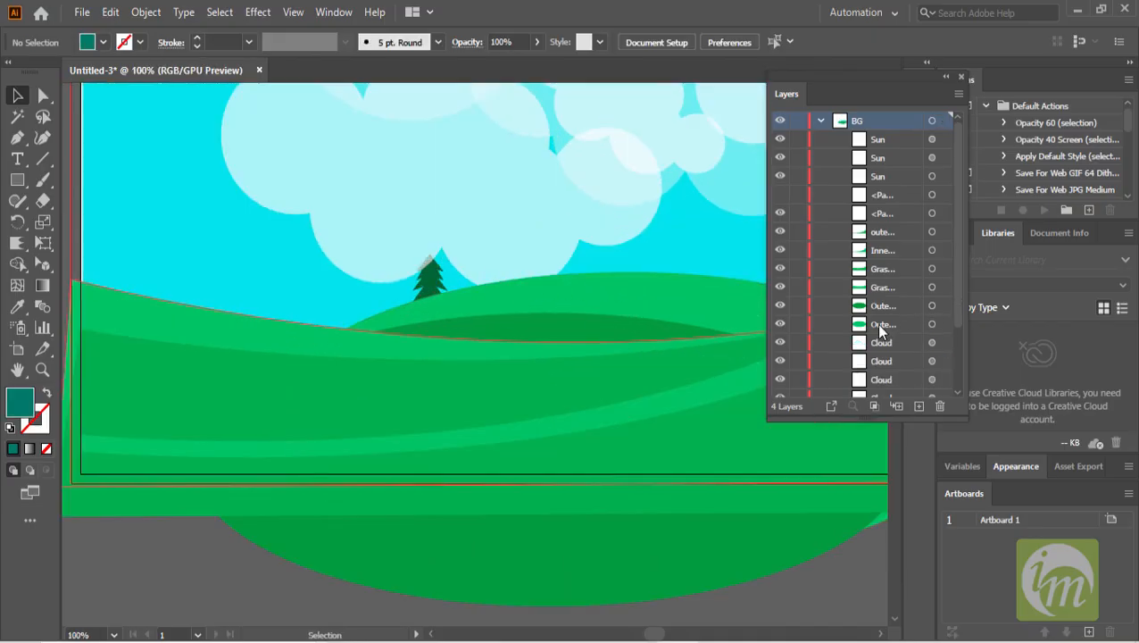
pyautogui.scroll(-3, 895, 339)
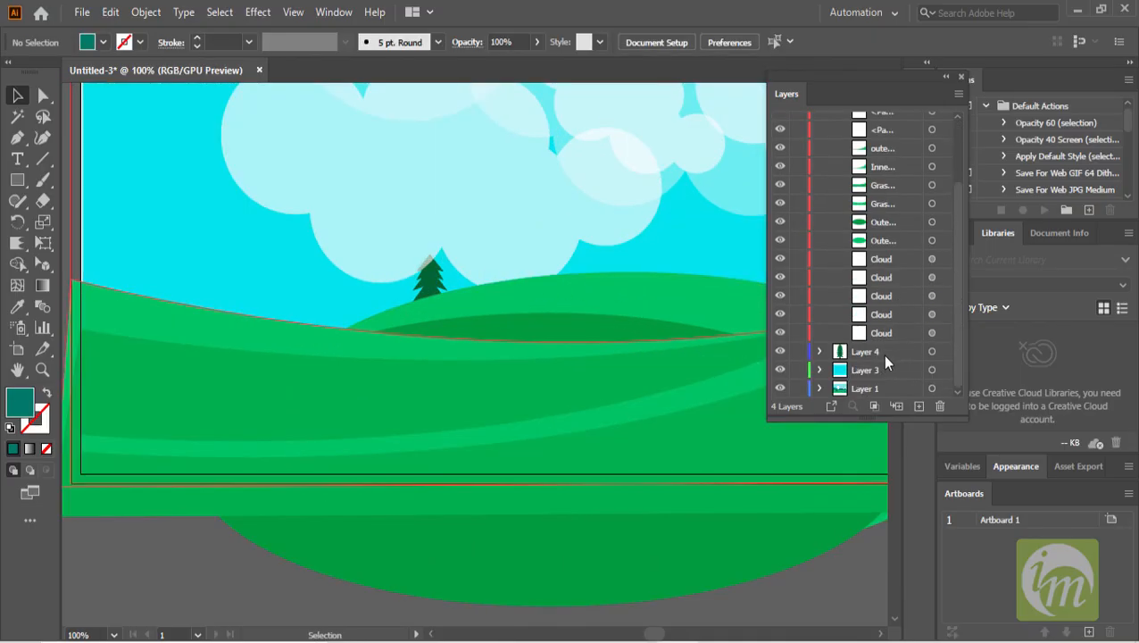
pyautogui.click(870, 351)
pyautogui.click(819, 351)
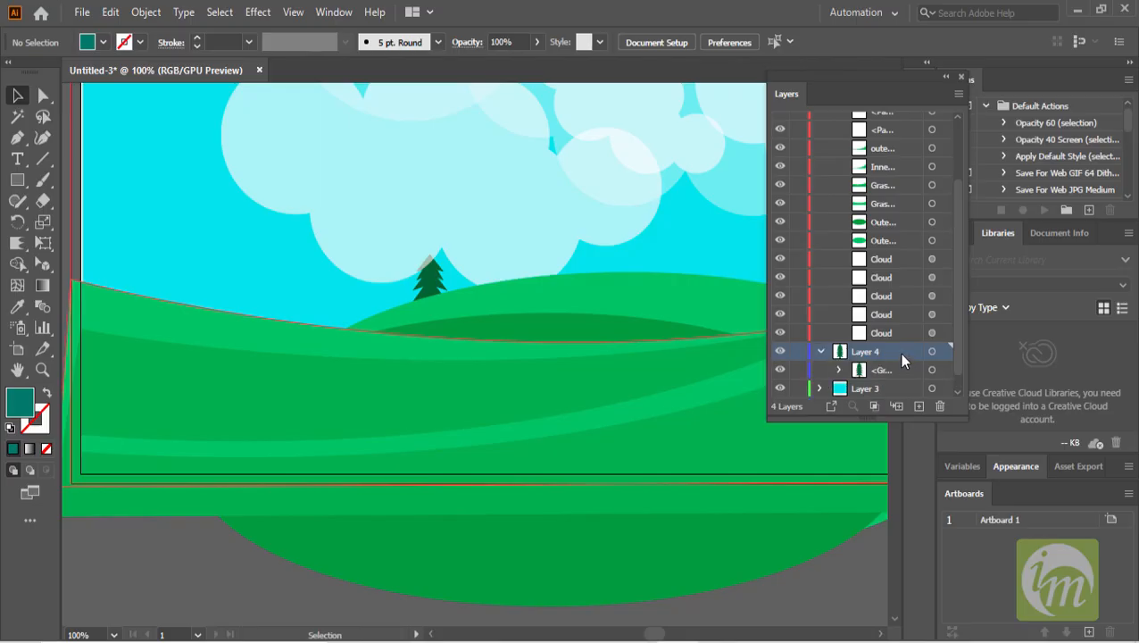
pyautogui.hotkey('ctrl', 'v')
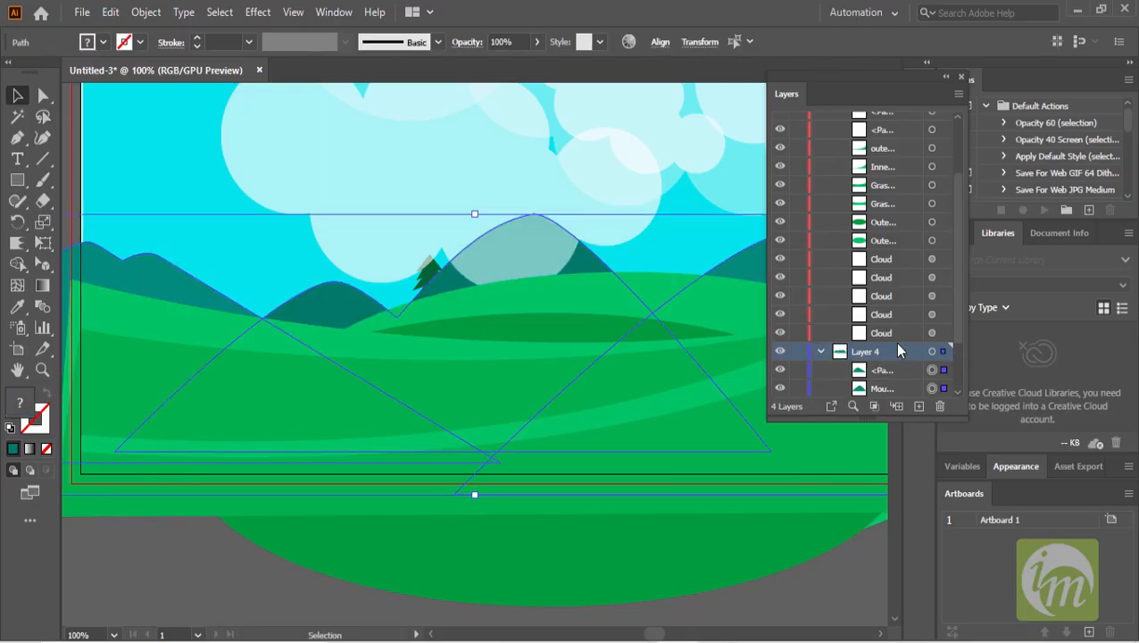
pyautogui.scroll(-2, 894, 344)
pyautogui.click(900, 298)
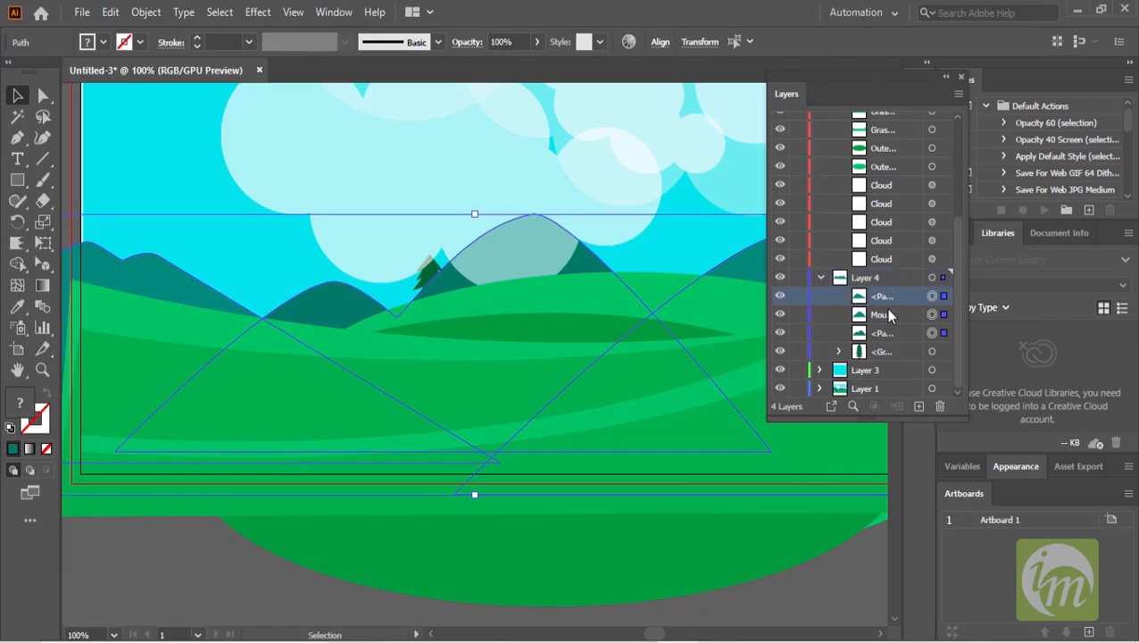
pyautogui.press('Delete')
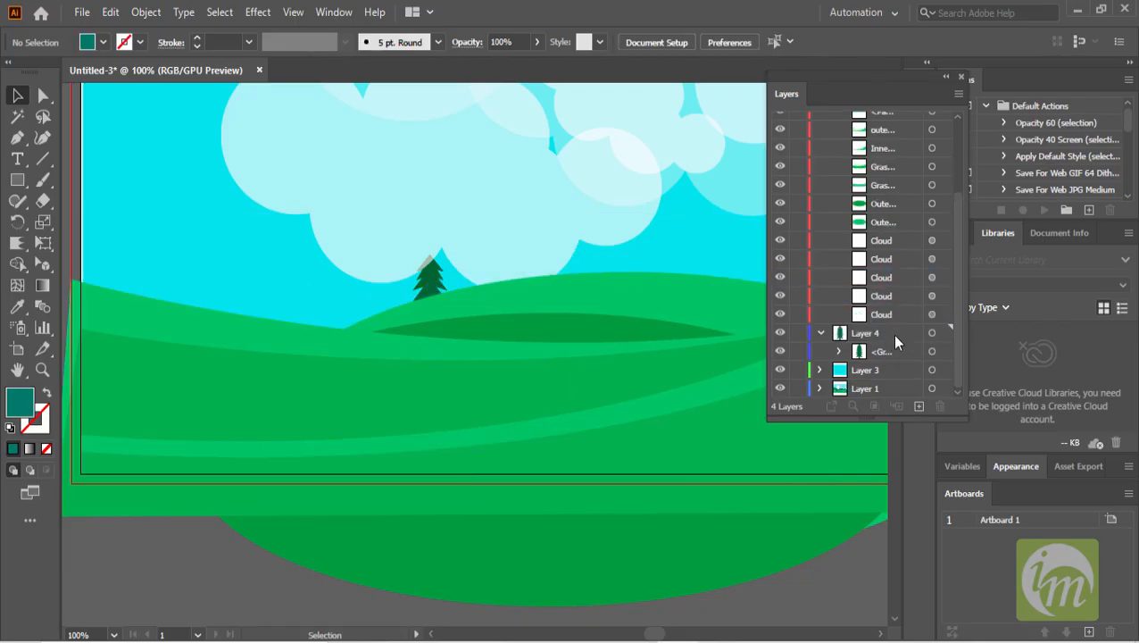
# - Paste the mountains in place into Layer 4
pyautogui.scroll(-1, 646, 291)
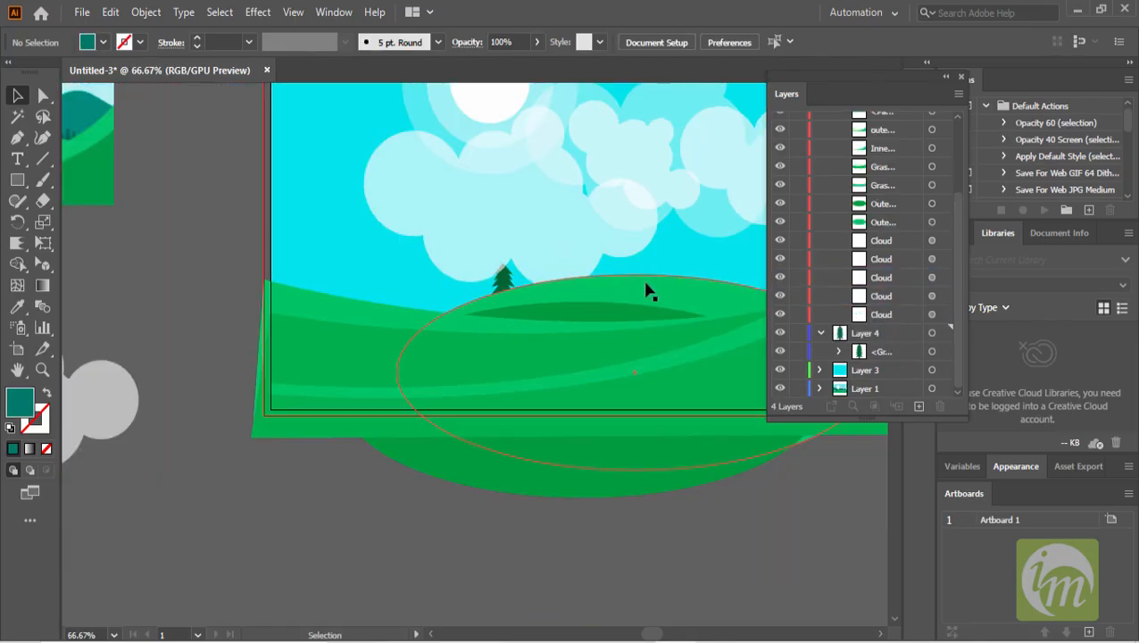
pyautogui.click(111, 13)
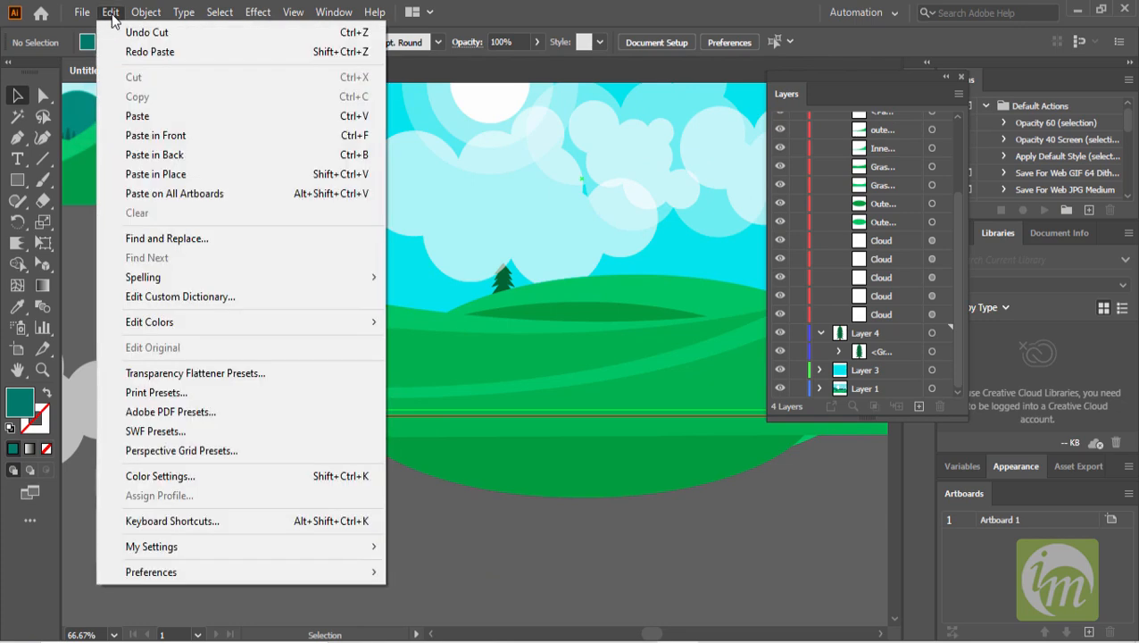
pyautogui.click(187, 173)
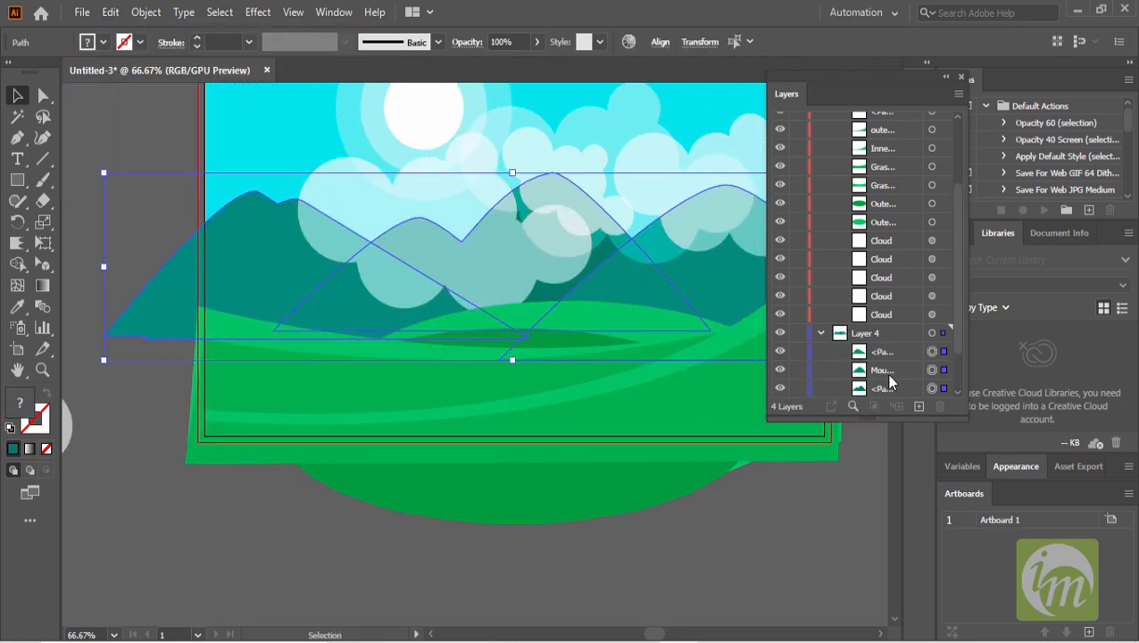
# - Move the tree group above the mountain shapes in Layer 4's stacking order
pyautogui.scroll(-3, 890, 382)
pyautogui.moveTo(887, 354); pyautogui.dragTo(882, 292)
pyautogui.scroll(1, 584, 288)
pyautogui.scroll(-1, 613, 272)
pyautogui.moveTo(644, 271); pyautogui.dragTo(560, 366)
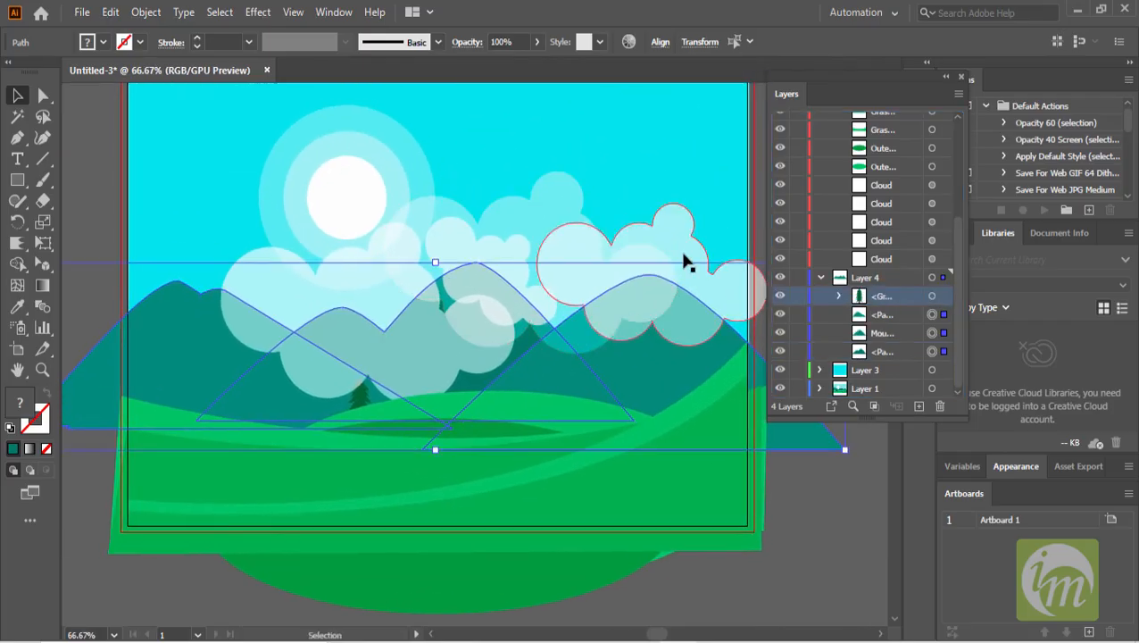
# - Delete the mountain shapes from Layer 4 and paste them back into it
pyautogui.click(896, 258)
pyautogui.keyDown('shift'); pyautogui.click(887, 186); pyautogui.keyUp('shift')
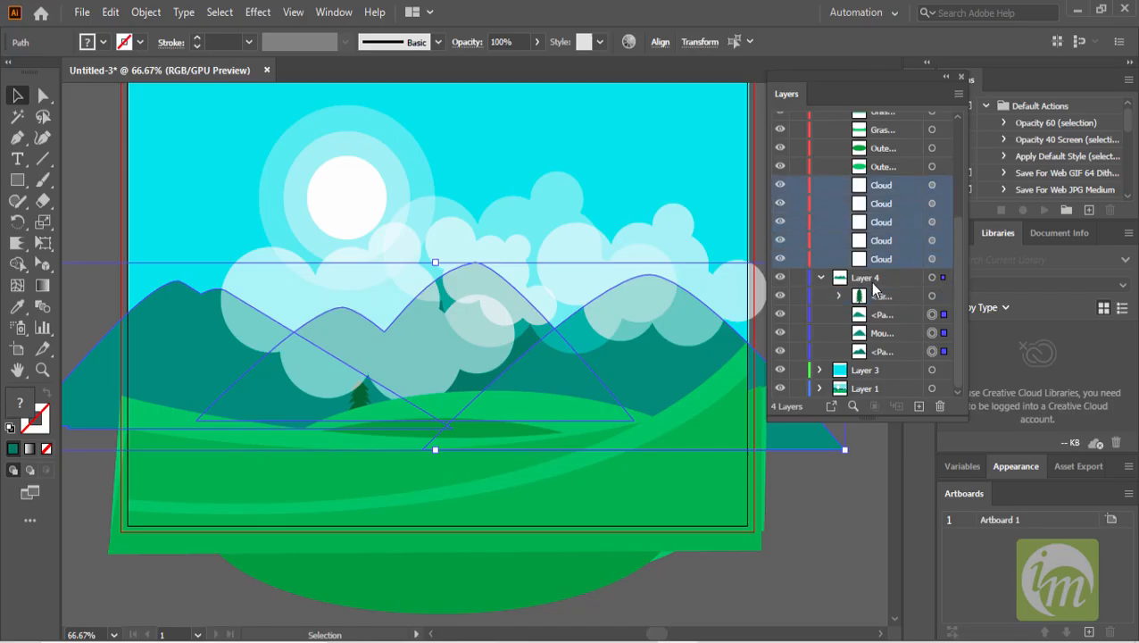
pyautogui.scroll(3, 886, 217)
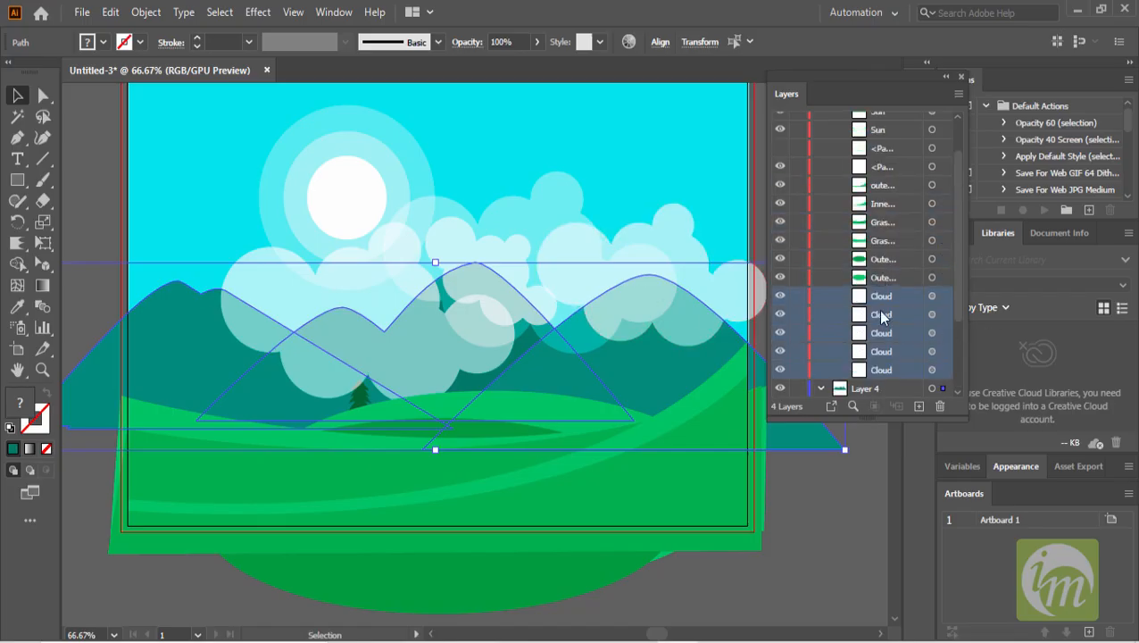
pyautogui.scroll(-3, 888, 298)
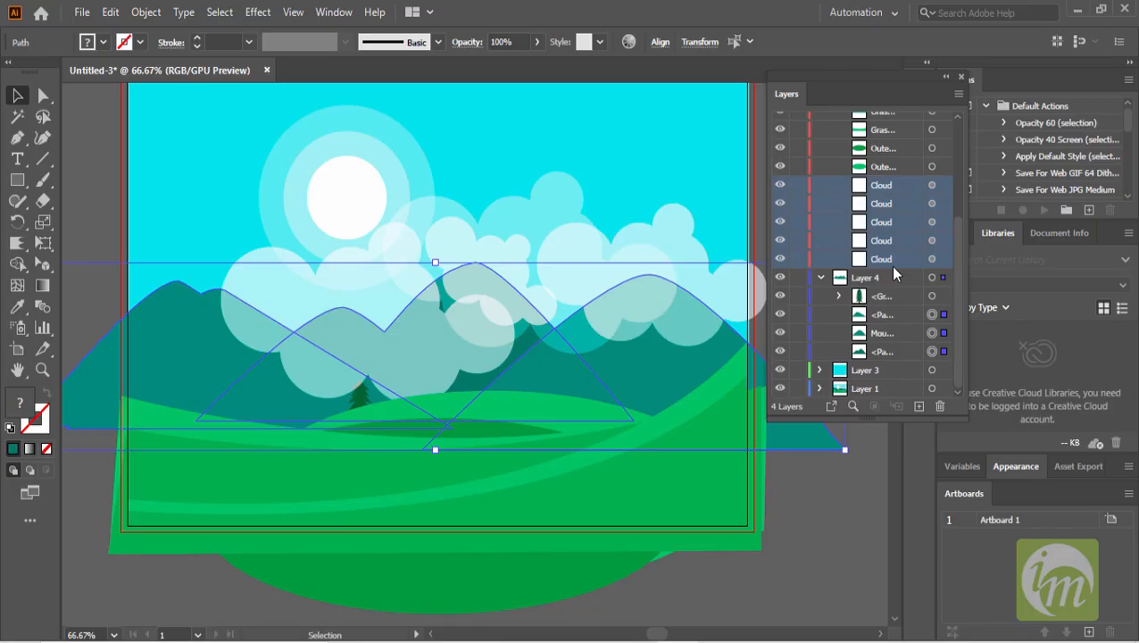
pyautogui.press('Delete')
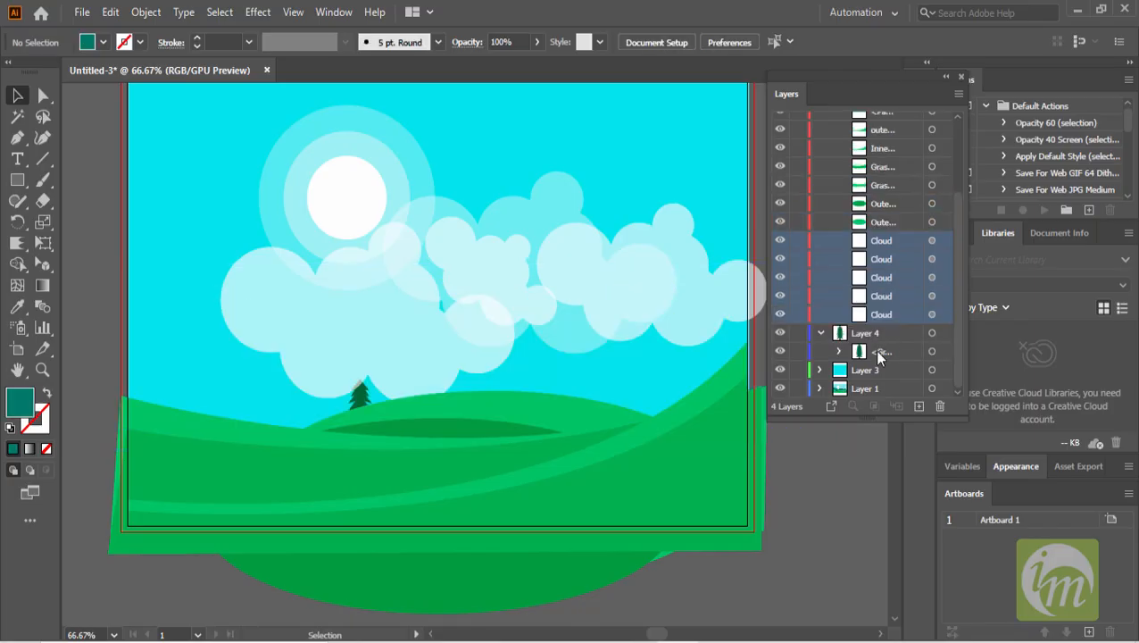
pyautogui.click(882, 352)
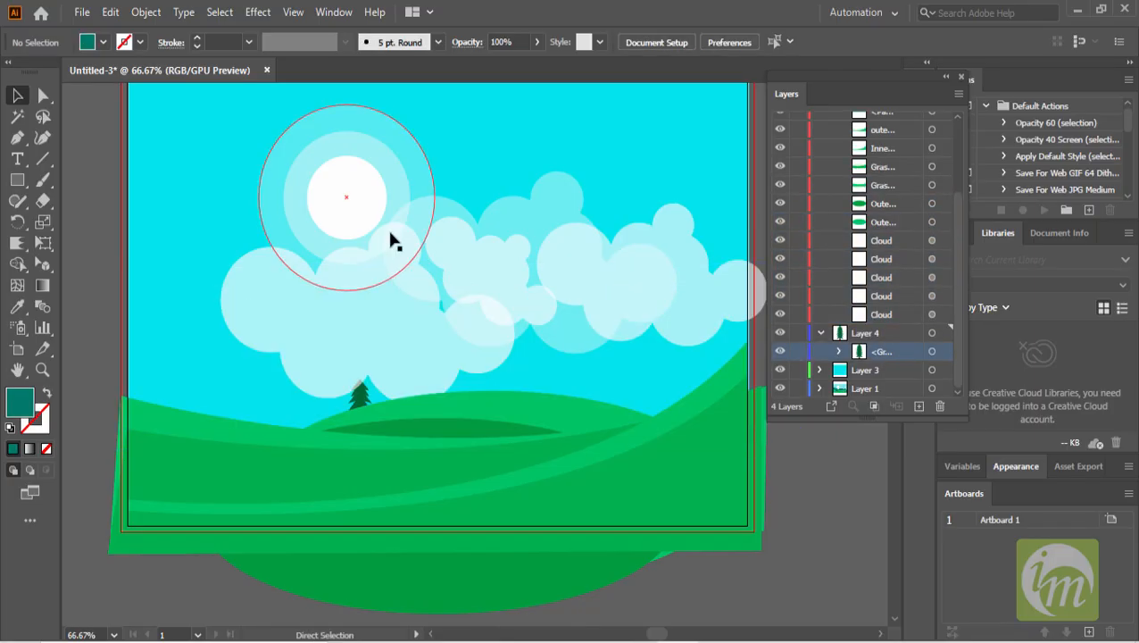
pyautogui.click(886, 333)
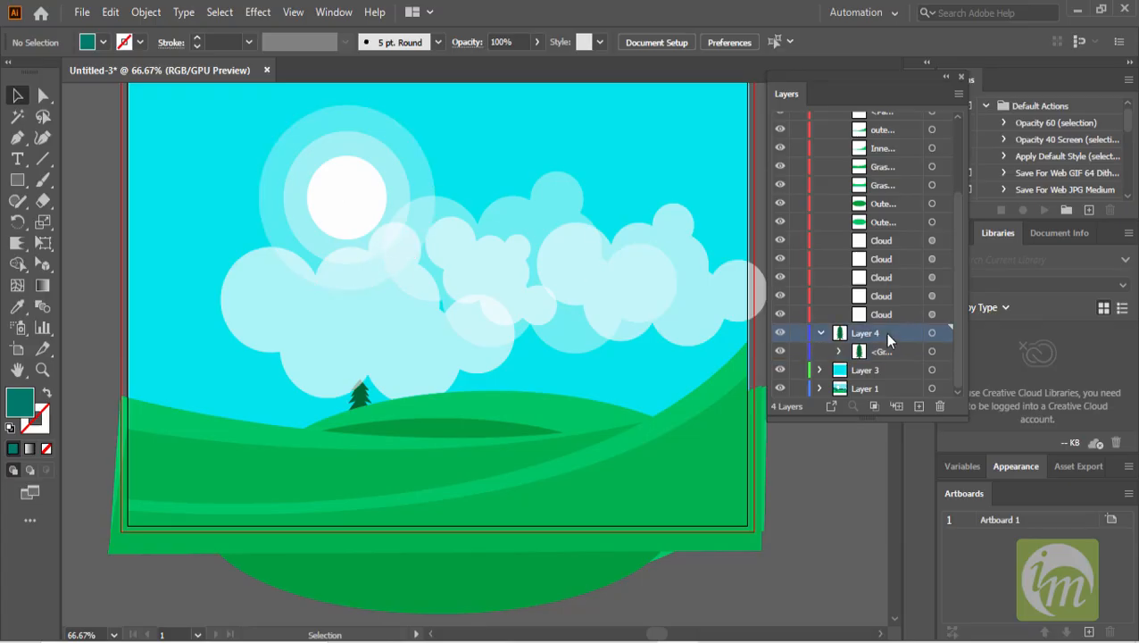
pyautogui.hotkey('ctrl', 'v')
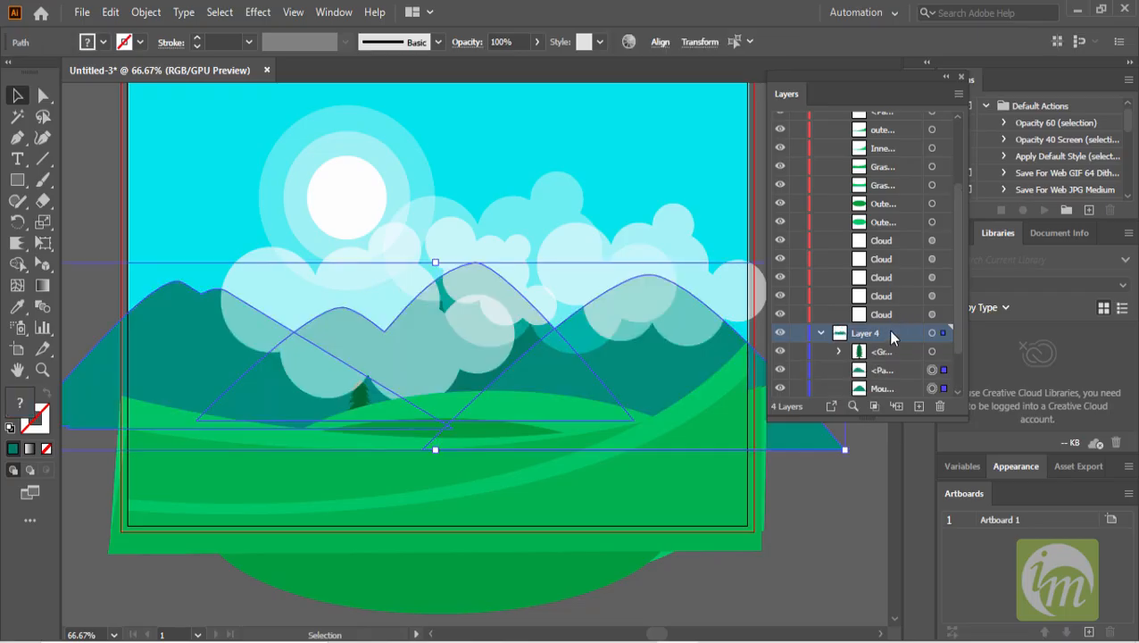
# - Move four of the cloud shapes out of the BG layer into Layer 4
pyautogui.click(892, 313)
pyautogui.keyDown('shift'); pyautogui.click(882, 241); pyautogui.keyUp('shift')
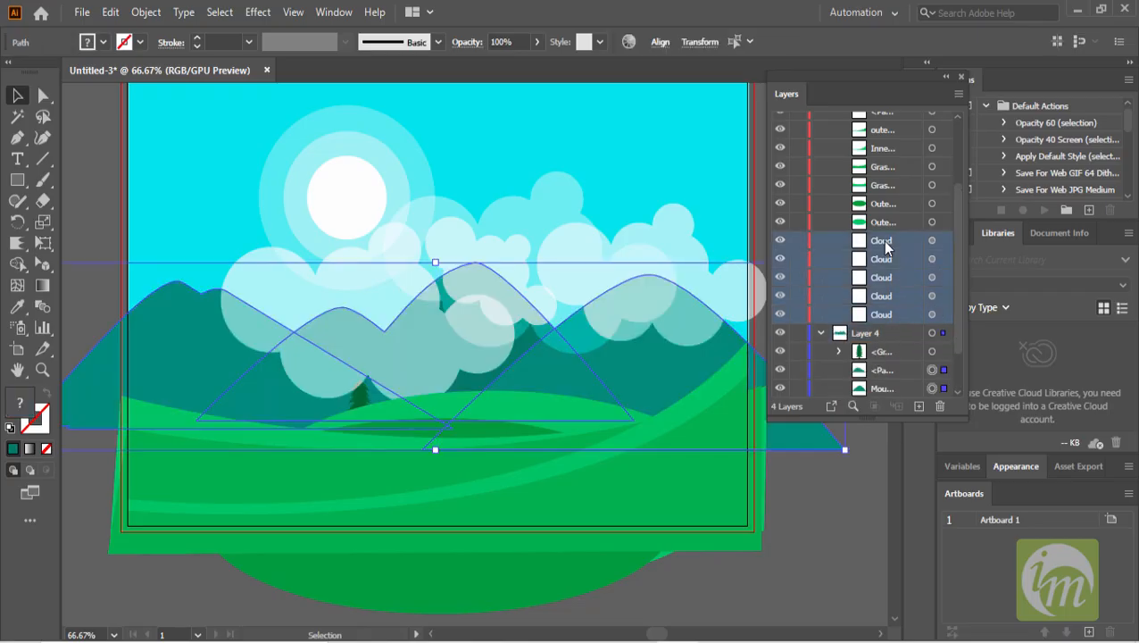
pyautogui.click(895, 310)
pyautogui.click(665, 241)
pyautogui.keyDown('shift'); pyautogui.click(562, 205); pyautogui.keyUp('shift')
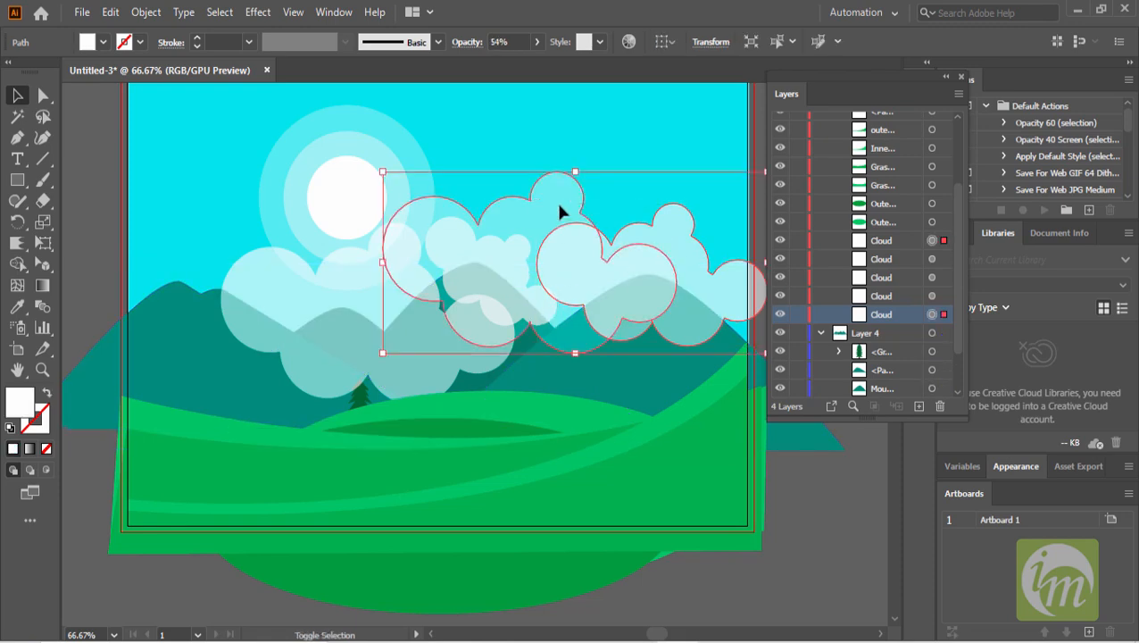
pyautogui.keyDown('shift'); pyautogui.click(357, 281); pyautogui.keyUp('shift')
pyautogui.keyDown('shift'); pyautogui.click(375, 306); pyautogui.keyUp('shift')
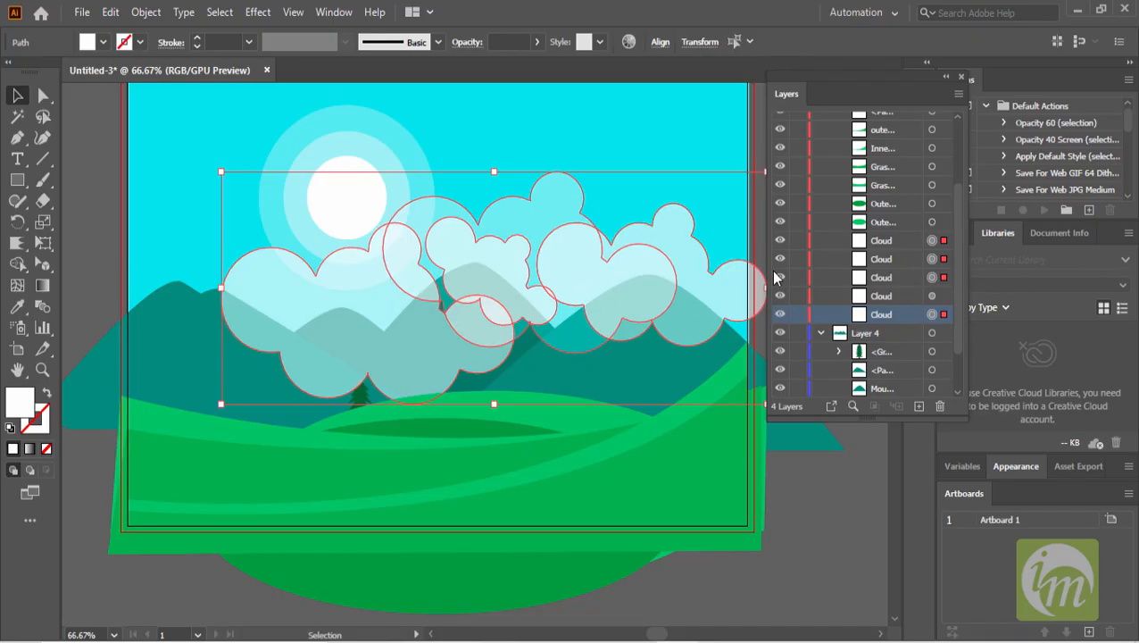
pyautogui.press('Delete')
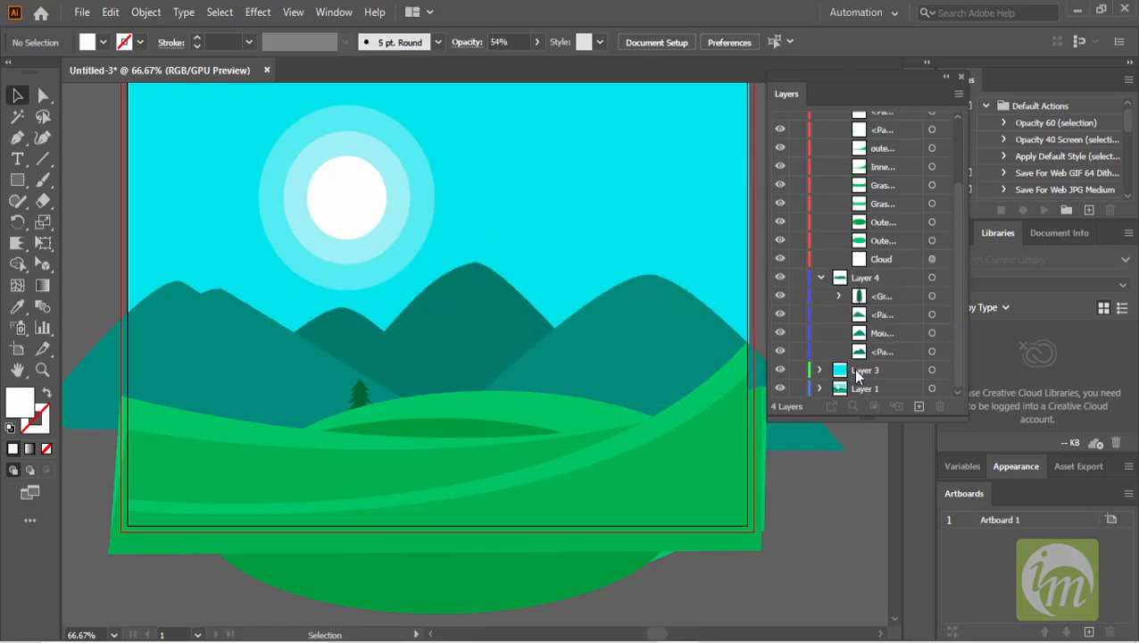
pyautogui.click(898, 354)
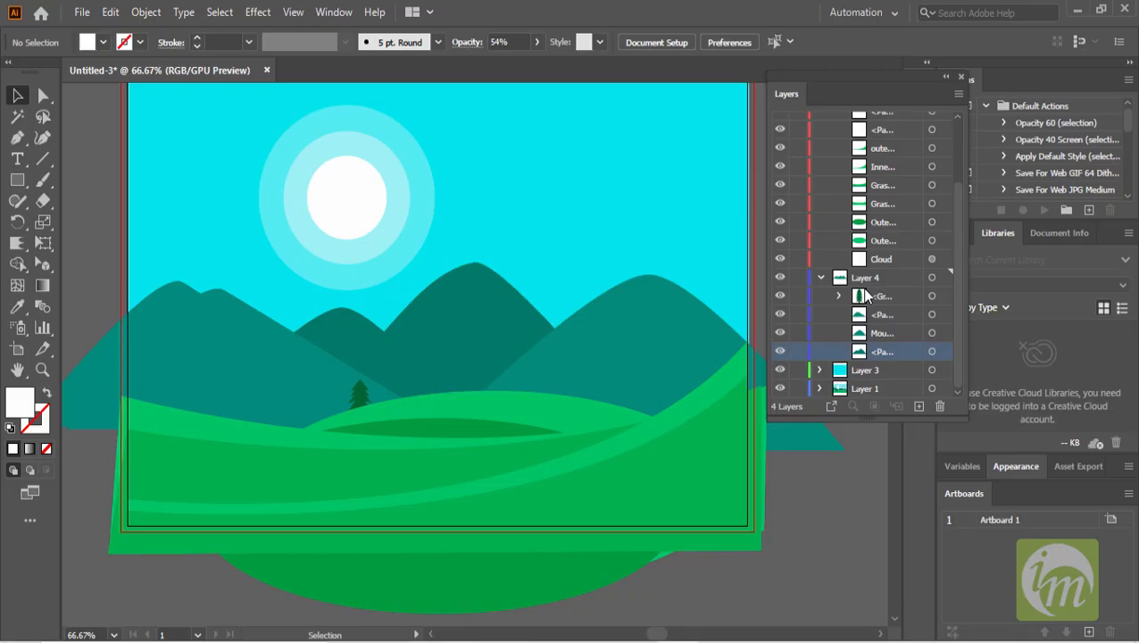
pyautogui.hotkey('ctrl', 'z')
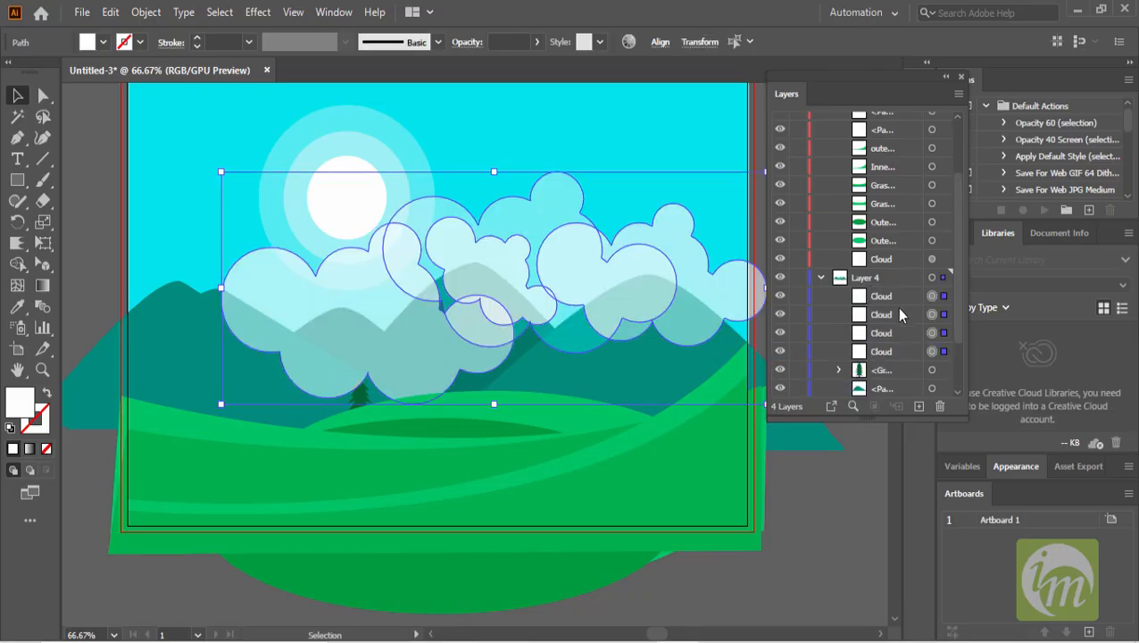
# - Move the four clouds below the trees and mountains in Layer 4's stacking order
pyautogui.scroll(-4, 881, 353)
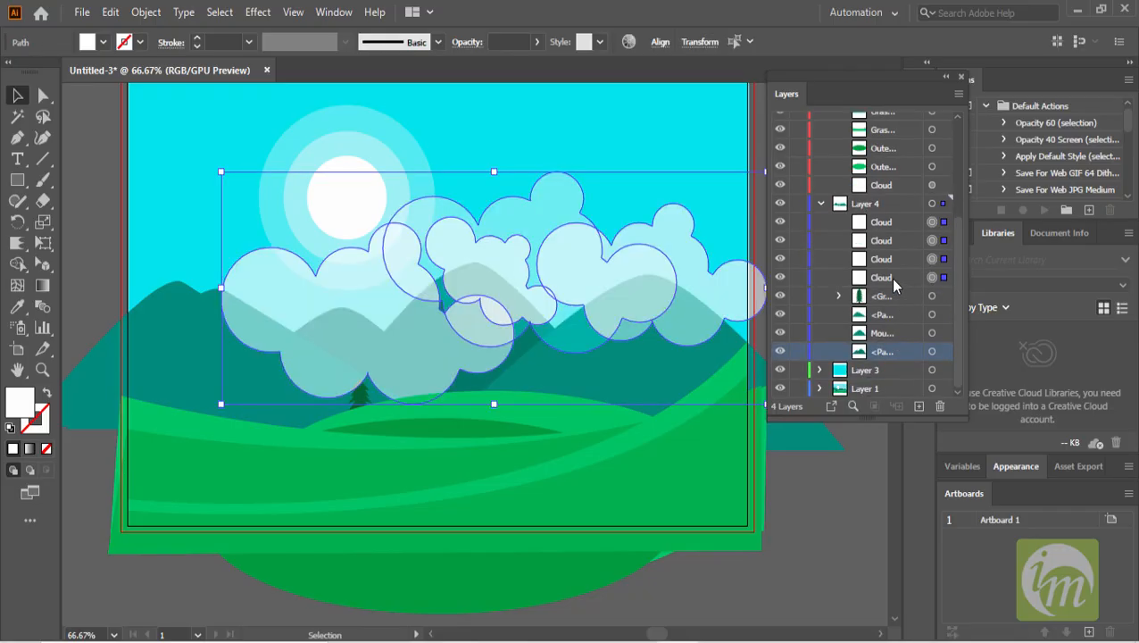
pyautogui.click(895, 278)
pyautogui.keyDown('shift'); pyautogui.click(893, 223); pyautogui.keyUp('shift')
pyautogui.moveTo(886, 284); pyautogui.dragTo(884, 360)
pyautogui.click(109, 11)
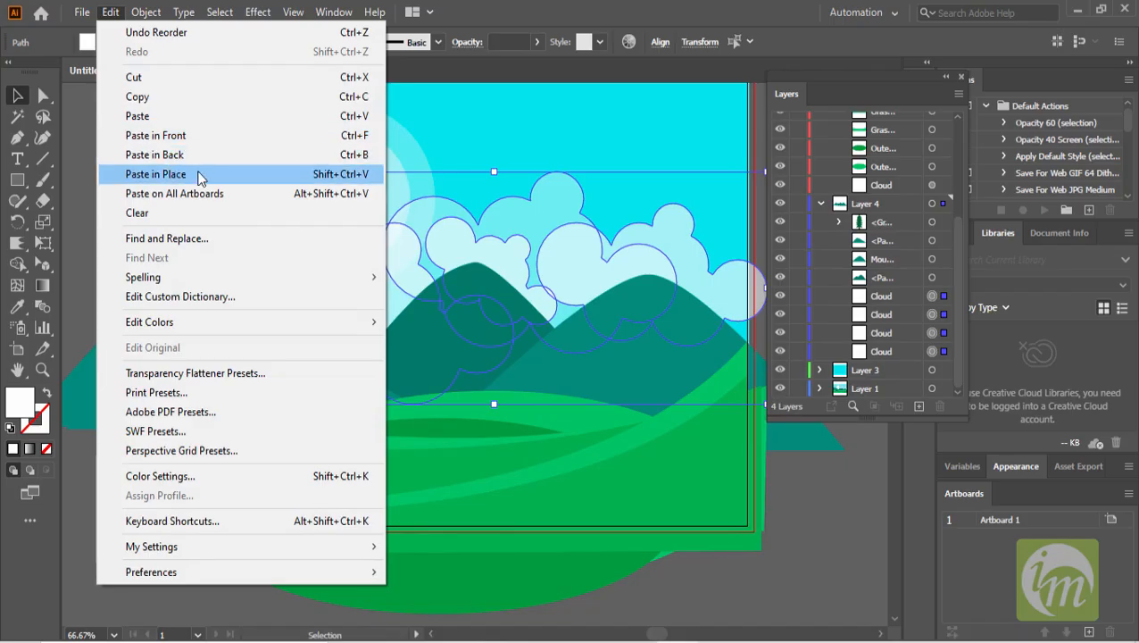
pyautogui.click(726, 8)
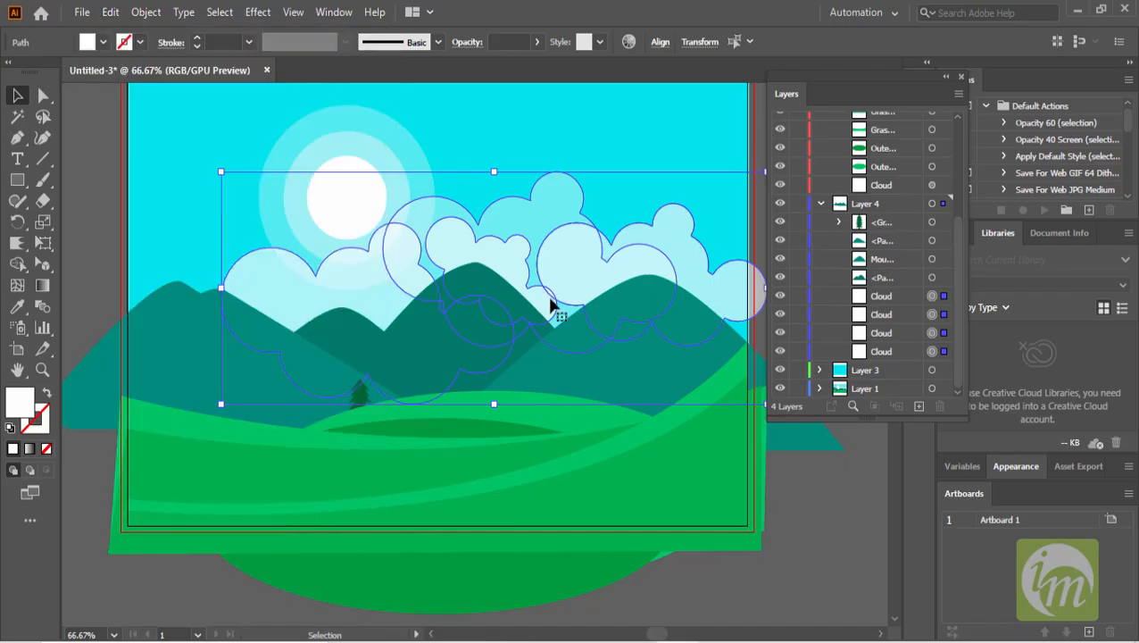
pyautogui.click(794, 564)
# - Duplicate the pine tree, shrink the copy slightly and nudge it beside the original on the hill
pyautogui.scroll(1, 371, 444)
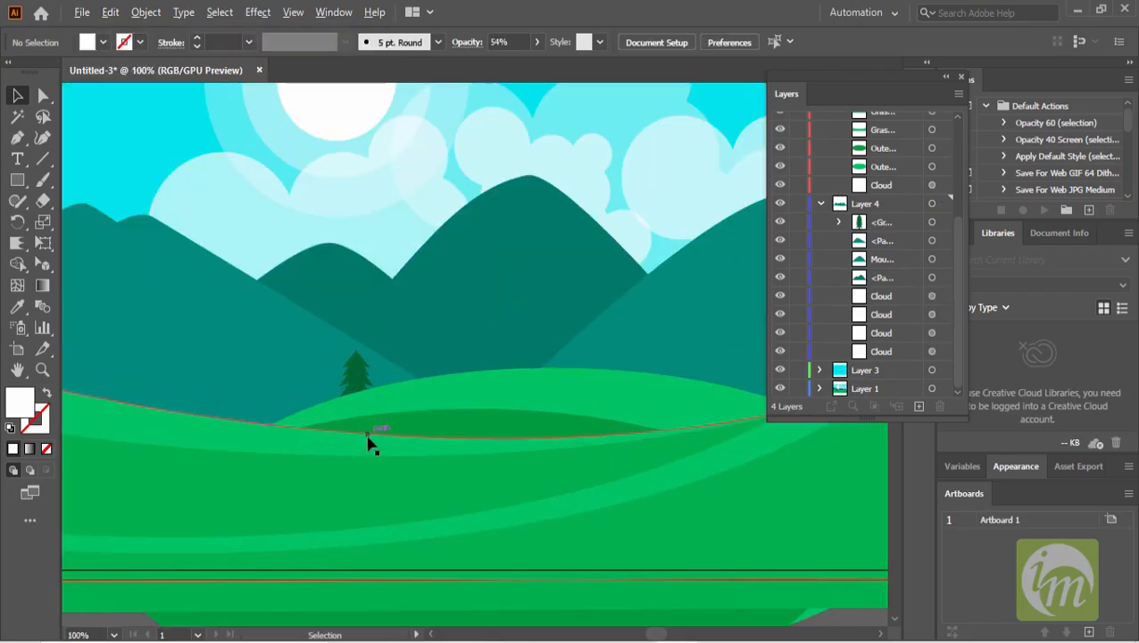
pyautogui.scroll(1, 369, 386)
pyautogui.click(350, 370)
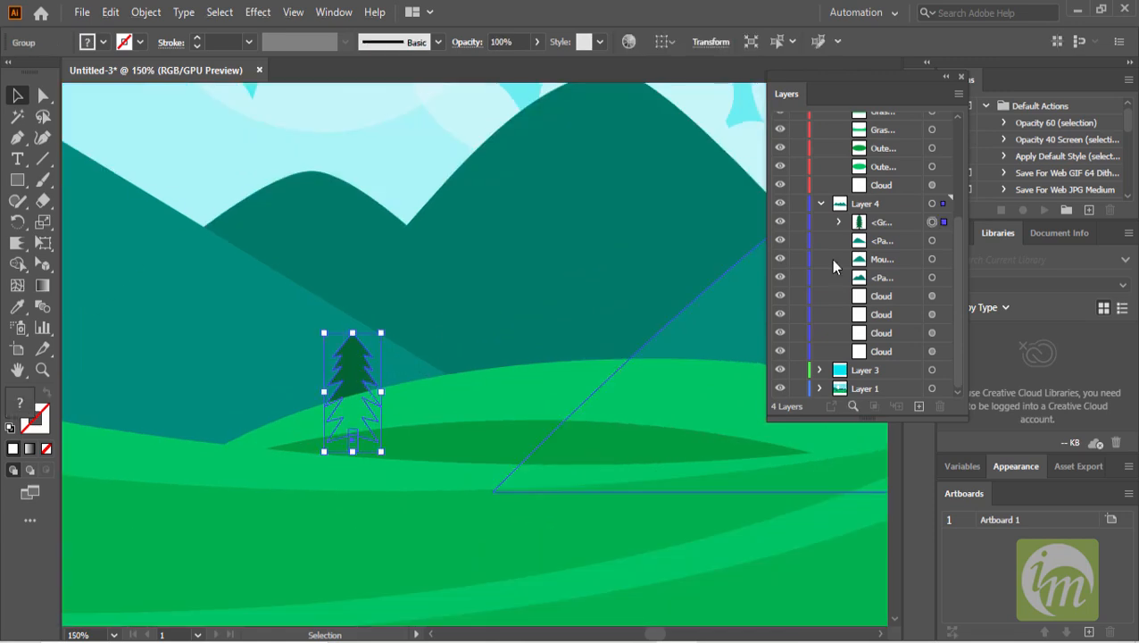
pyautogui.moveTo(362, 393); pyautogui.dragTo(349, 359)
pyautogui.moveTo(373, 303)
pyautogui.mouseDown()
pyautogui.moveTo(389, 307)
pyautogui.moveTo(362, 323)
pyautogui.mouseUp()
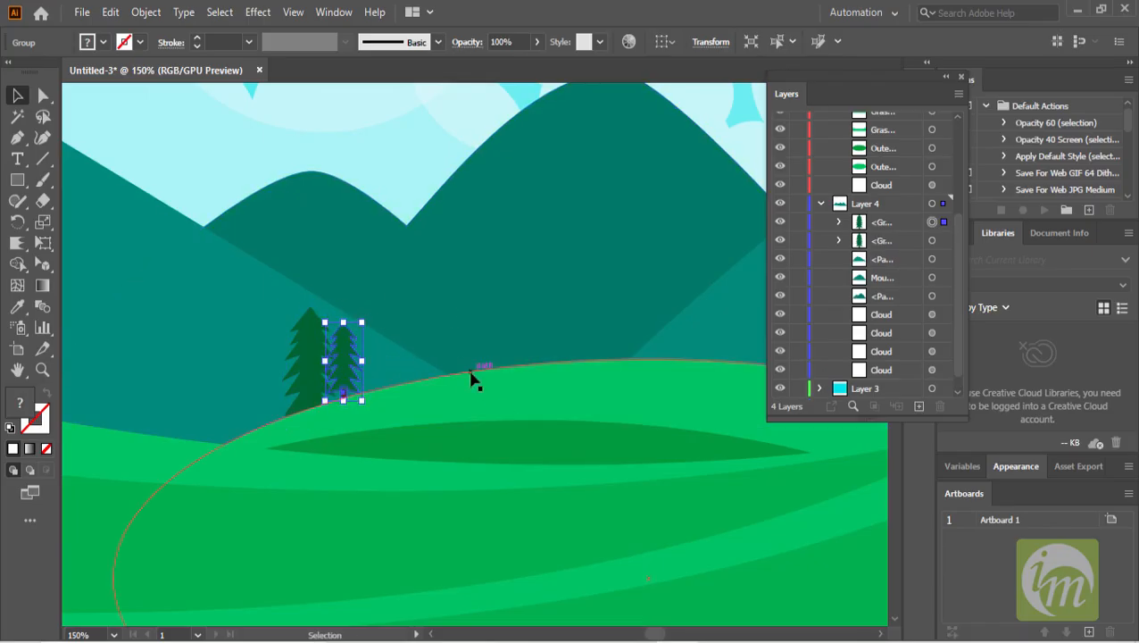
pyautogui.press('Left')
pyautogui.press('Left')
pyautogui.press('Left')
pyautogui.press('Down')
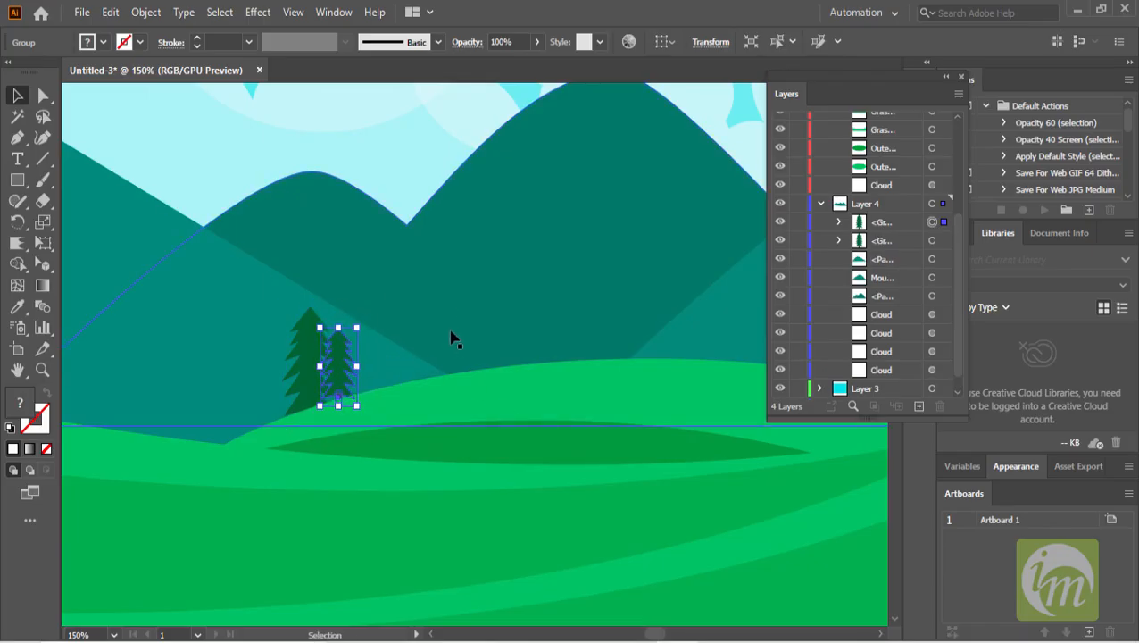
pyautogui.press('Right')
pyautogui.press('Right')
# - Make three more pine tree copies of varying heights, spreading them along the hill
pyautogui.click(304, 380)
pyautogui.moveTo(314, 364); pyautogui.dragTo(275, 380)
pyautogui.moveTo(301, 325); pyautogui.dragTo(293, 334)
pyautogui.moveTo(277, 383); pyautogui.dragTo(375, 360)
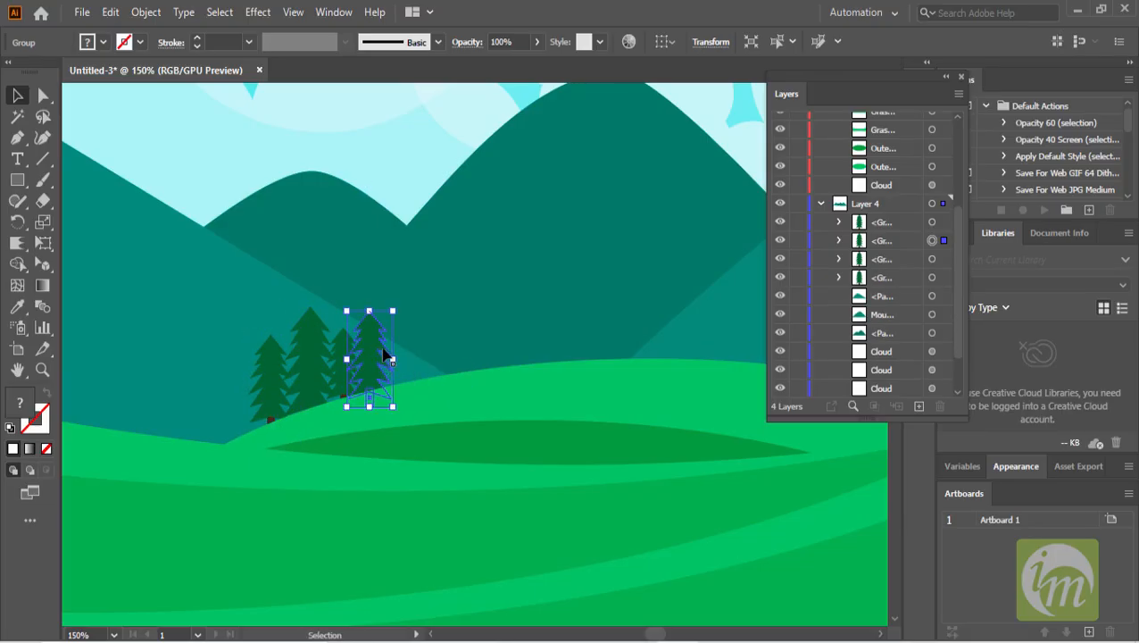
pyautogui.moveTo(394, 312); pyautogui.dragTo(406, 284)
pyautogui.moveTo(370, 368); pyautogui.dragTo(429, 354)
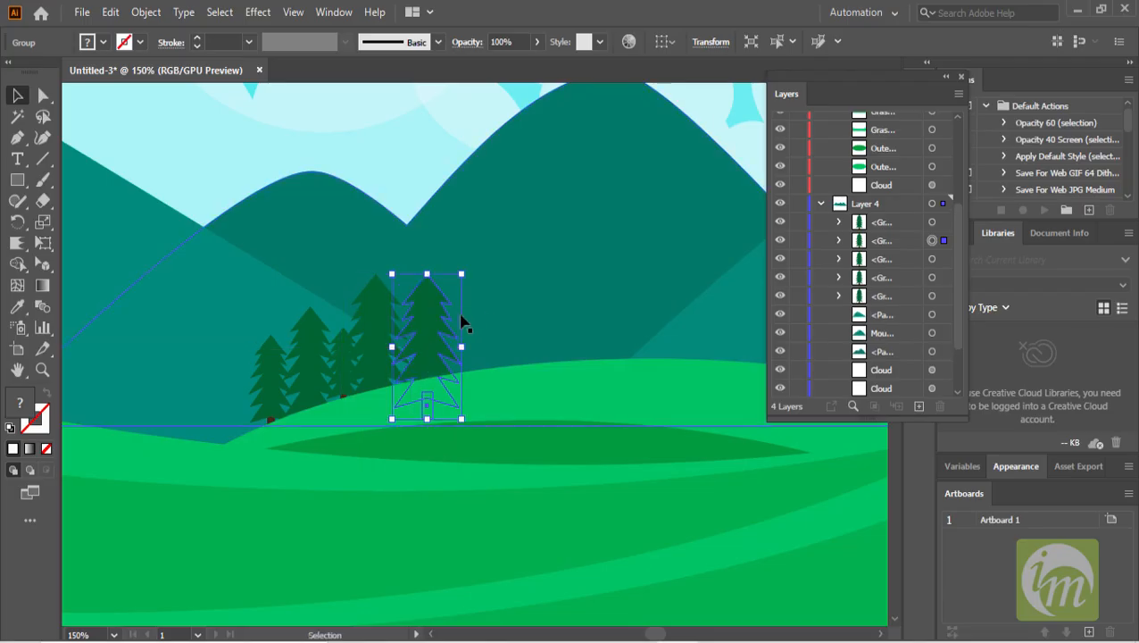
# - Select the five pine trees and group them together
pyautogui.keyDown('shift'); pyautogui.click(899, 221); pyautogui.keyUp('shift')
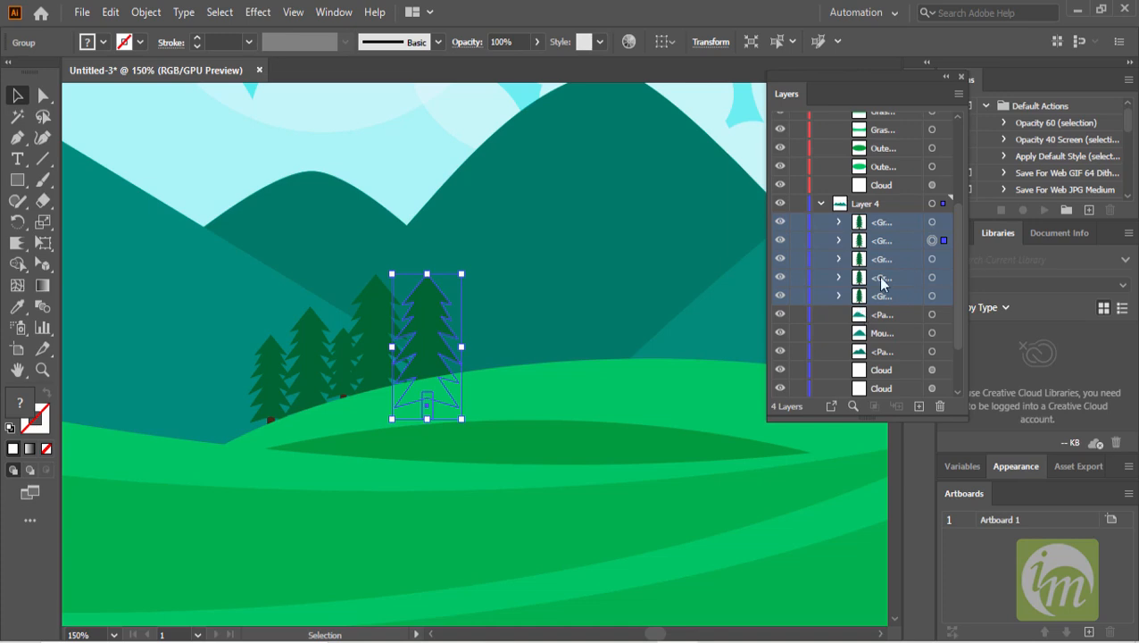
pyautogui.keyDown('shift'); pyautogui.click(381, 312); pyautogui.keyUp('shift')
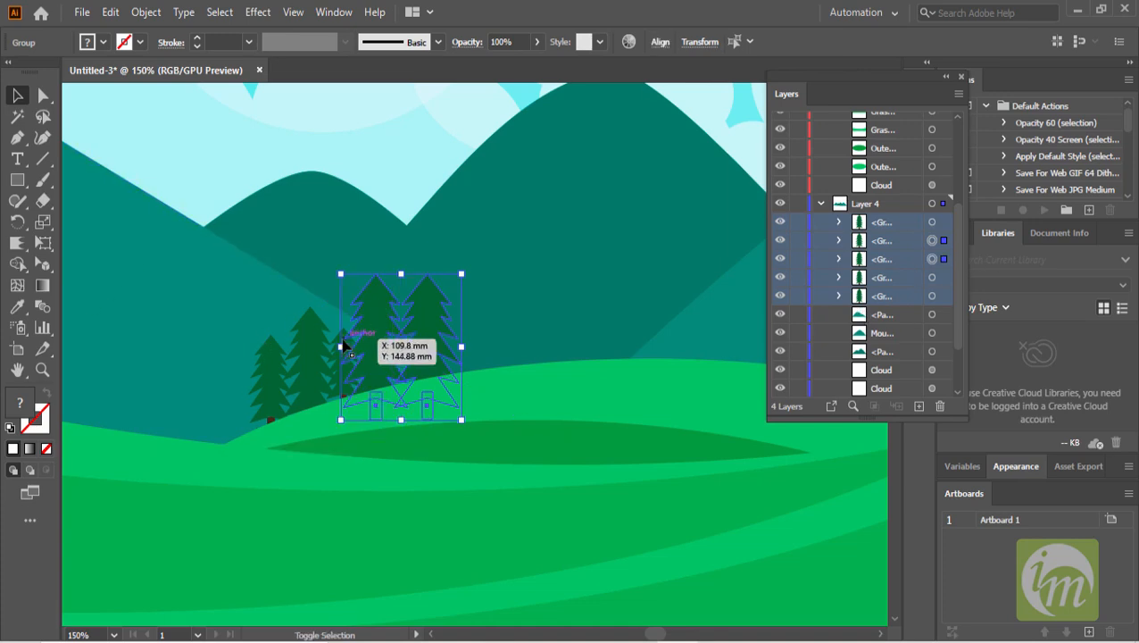
pyautogui.keyDown('shift'); pyautogui.click(316, 339); pyautogui.keyUp('shift')
pyautogui.keyDown('shift'); pyautogui.click(268, 362); pyautogui.keyUp('shift')
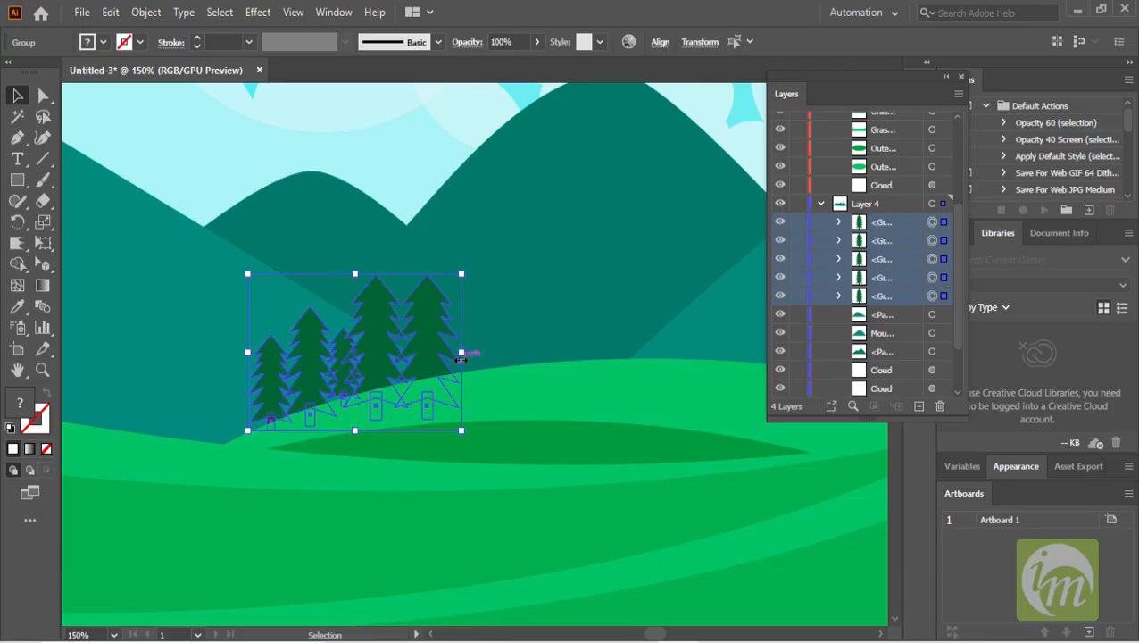
pyautogui.hotkey('ctrl', 'g')
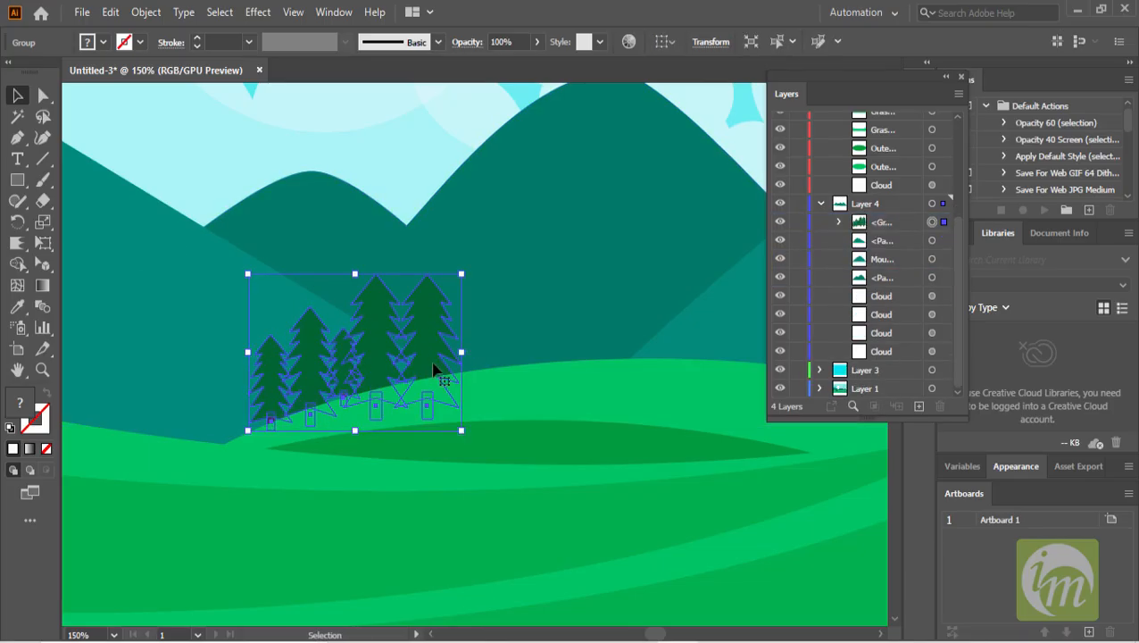
# - Duplicate the tree group three times to form a line of forest across the hilltop
pyautogui.hotkey('ctrl', '-')
pyautogui.moveTo(362, 355); pyautogui.dragTo(633, 343)
pyautogui.moveTo(551, 346); pyautogui.dragTo(426, 347)
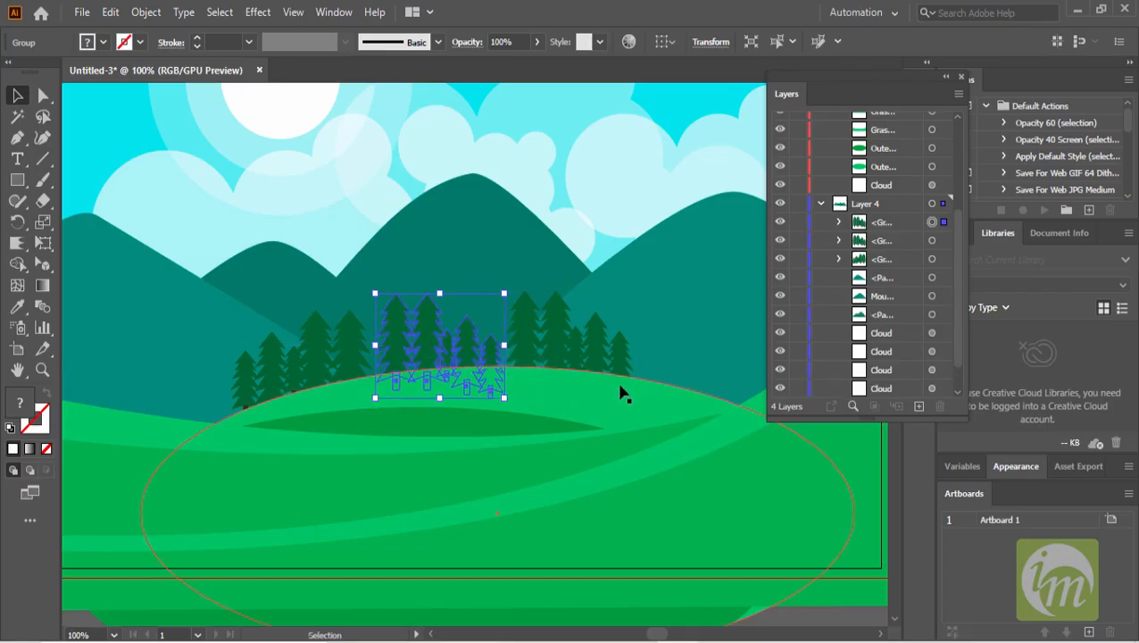
pyautogui.moveTo(621, 384); pyautogui.dragTo(531, 368)
pyautogui.moveTo(392, 341); pyautogui.dragTo(630, 350)
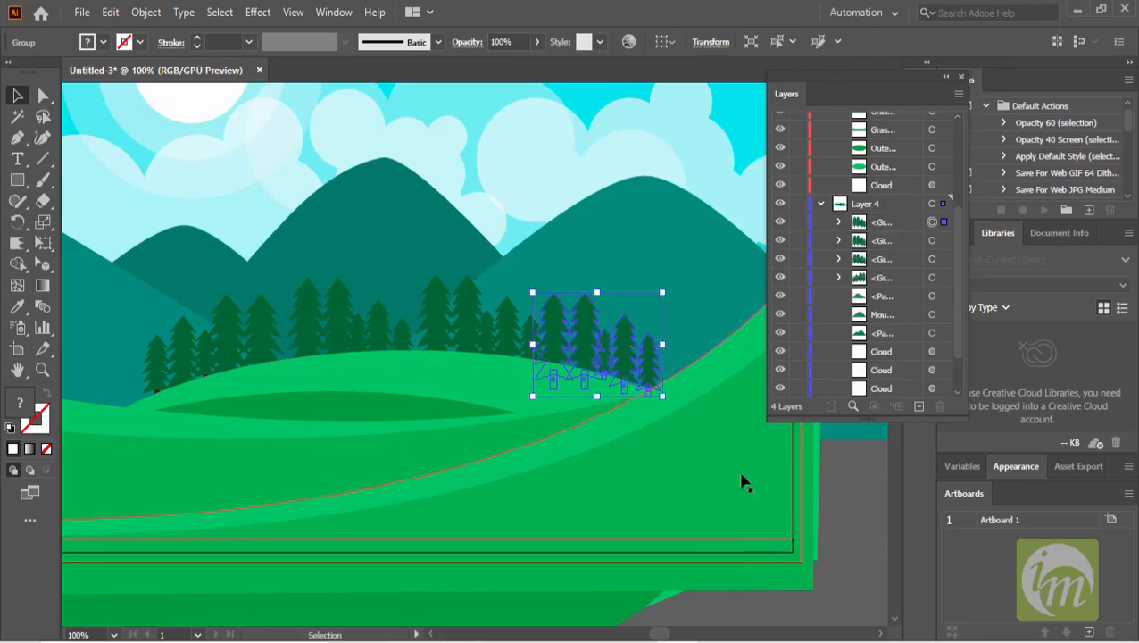
# - Copy a single pine tree from one of the tree groups and paste it into the BG layer
pyautogui.click(852, 505)
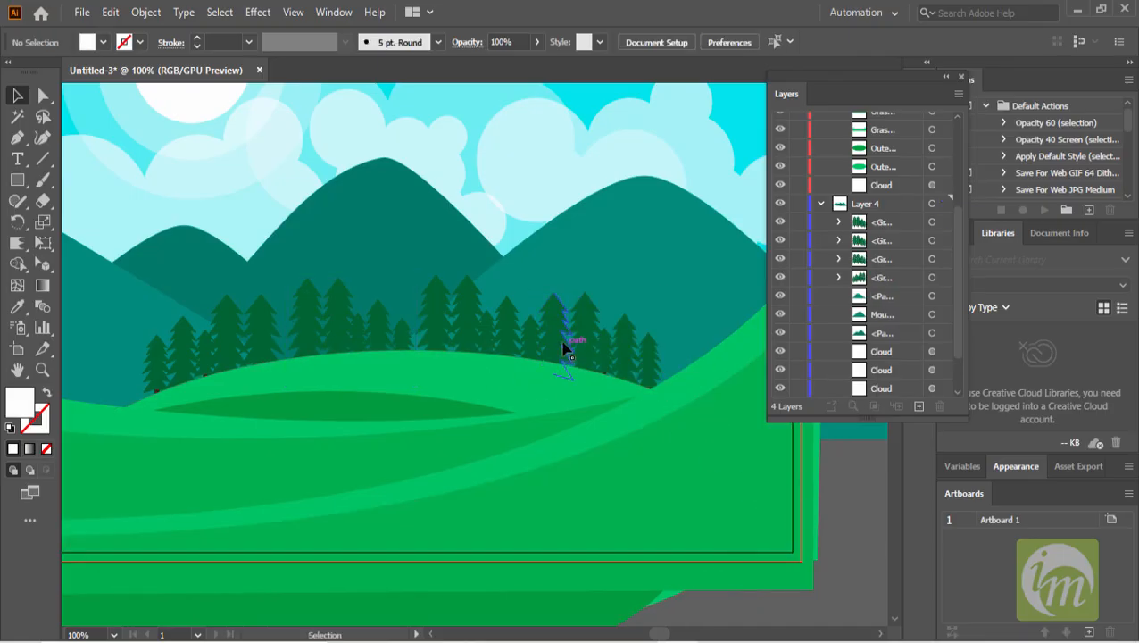
pyautogui.click(563, 349)
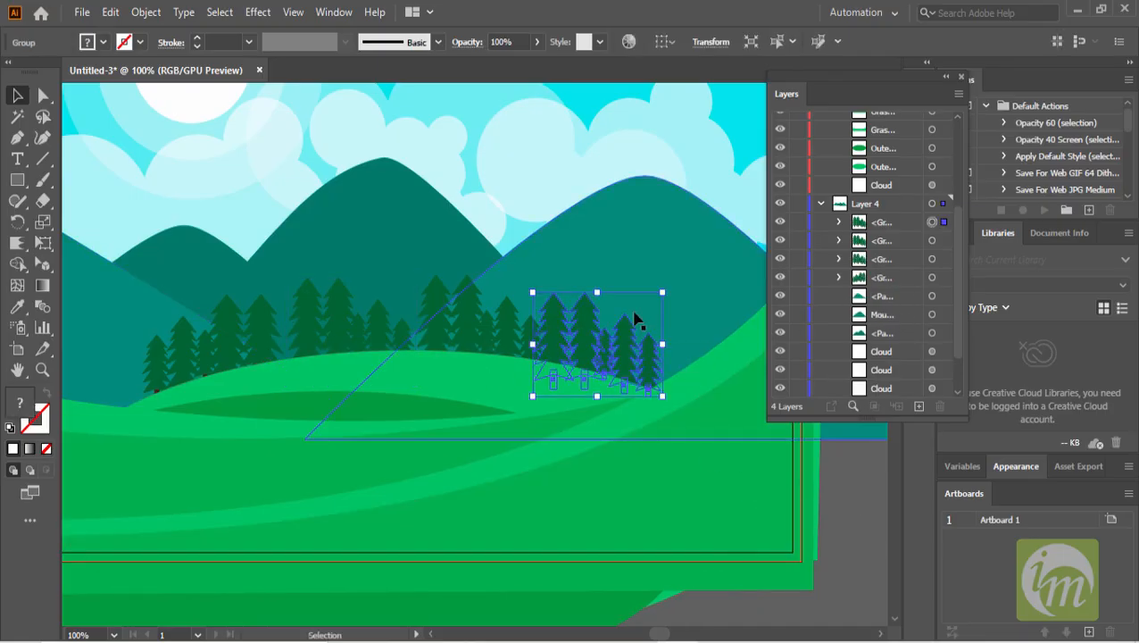
pyautogui.doubleClick(589, 337)
pyautogui.click(585, 332)
pyautogui.press('a')
pyautogui.press('v')
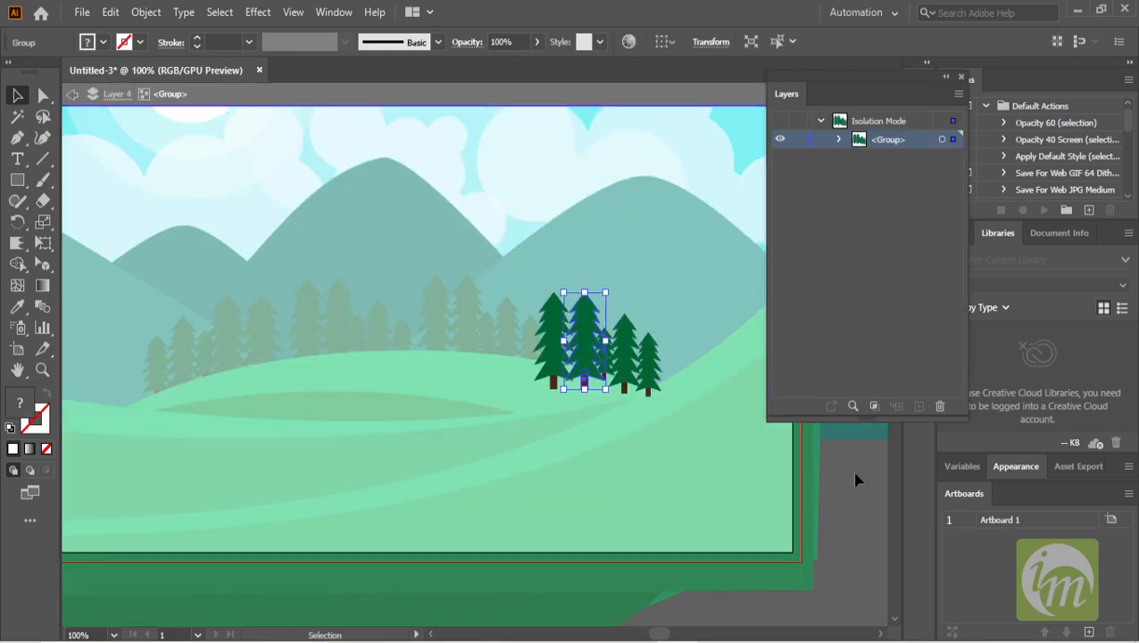
pyautogui.doubleClick(860, 468)
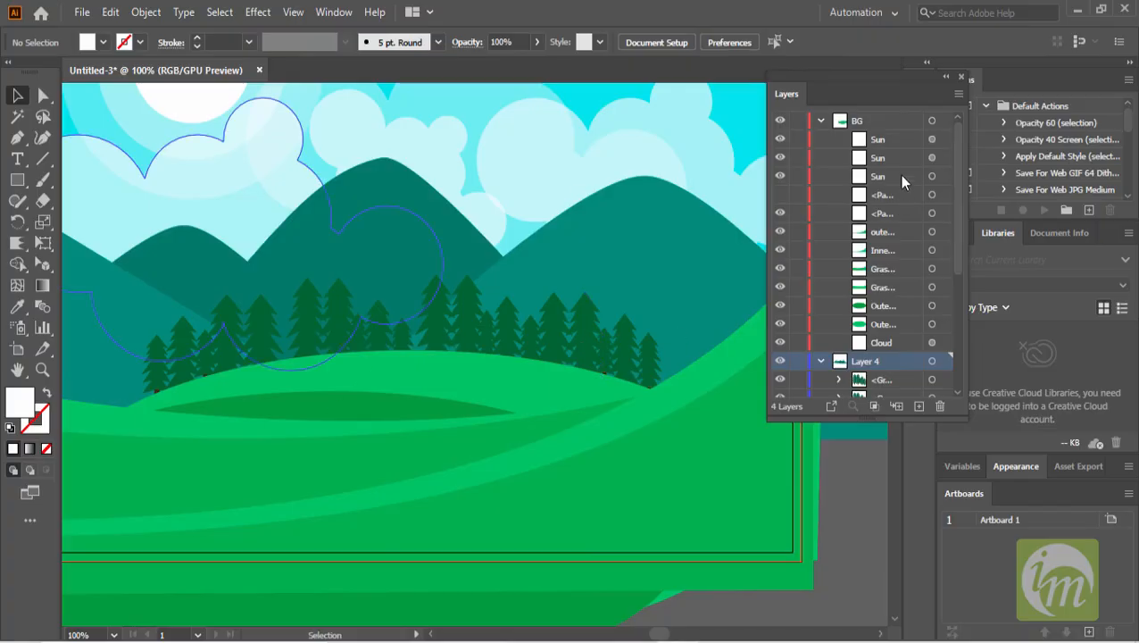
pyautogui.click(525, 373)
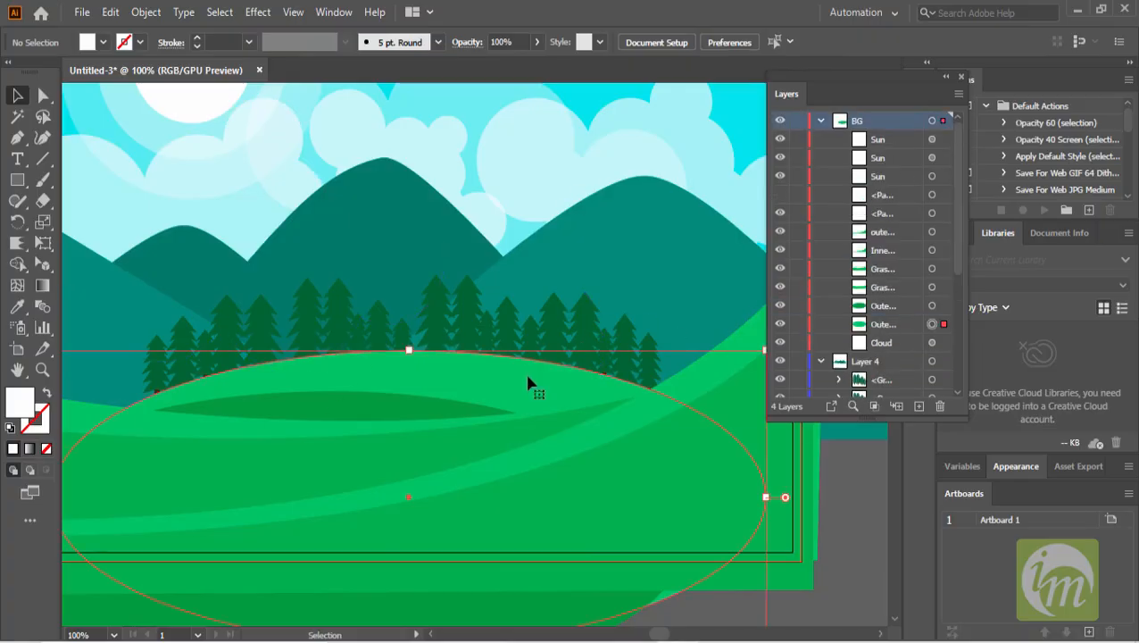
pyautogui.click(890, 324)
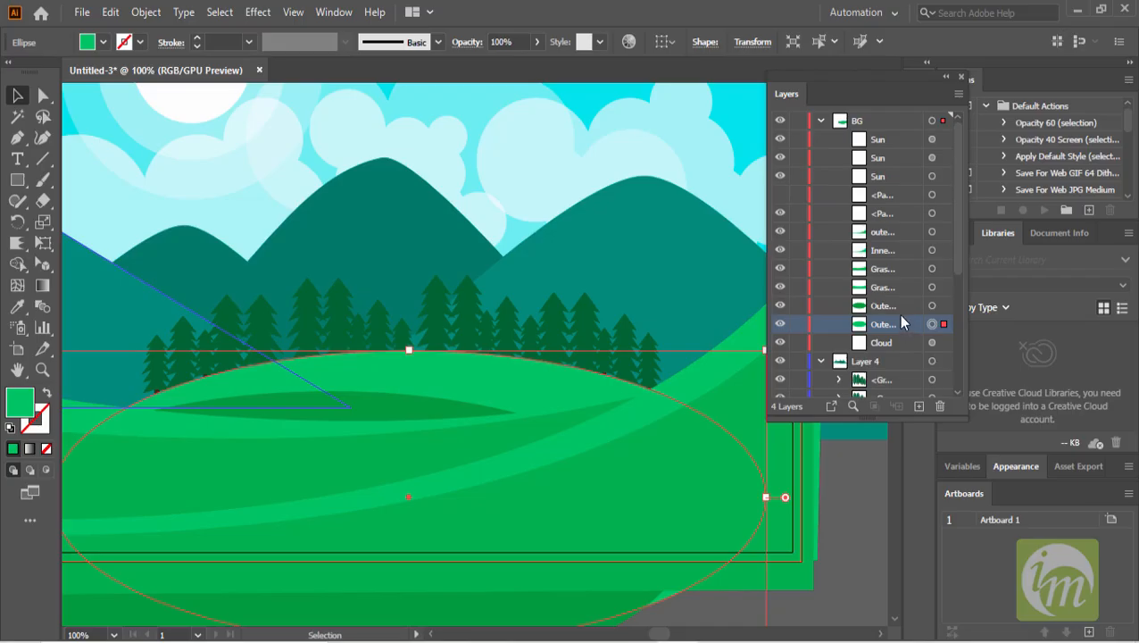
pyautogui.hotkey('ctrl', 'v')
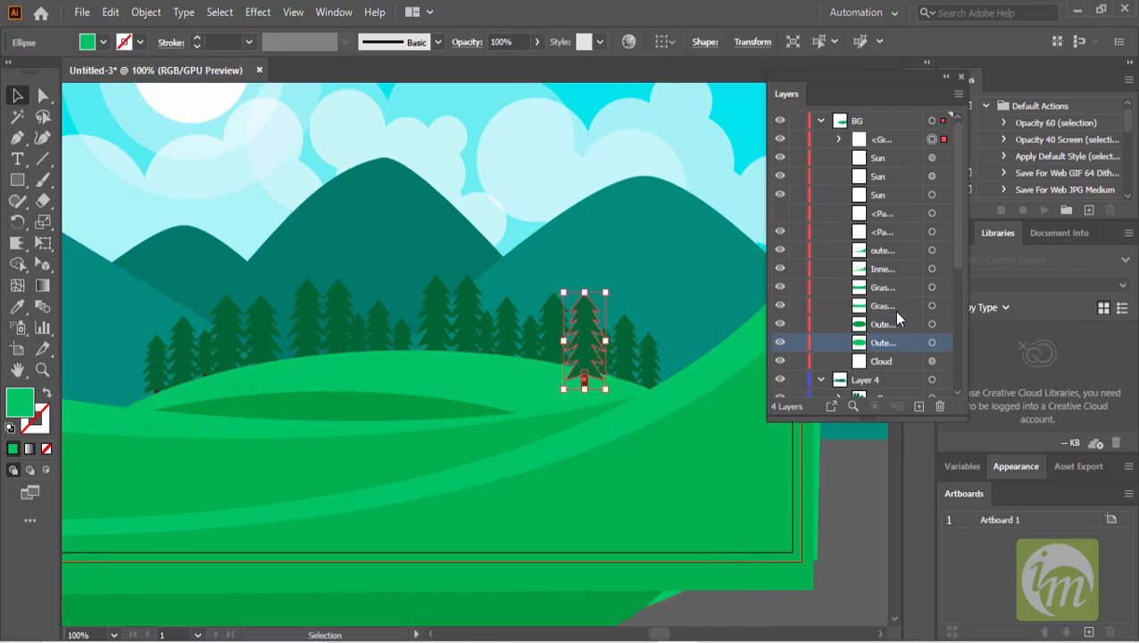
# - Move the pasted pine trees onto the hill in front of the forest
pyautogui.moveTo(605, 291); pyautogui.dragTo(407, 316)
pyautogui.click(850, 511)
pyautogui.click(846, 506)
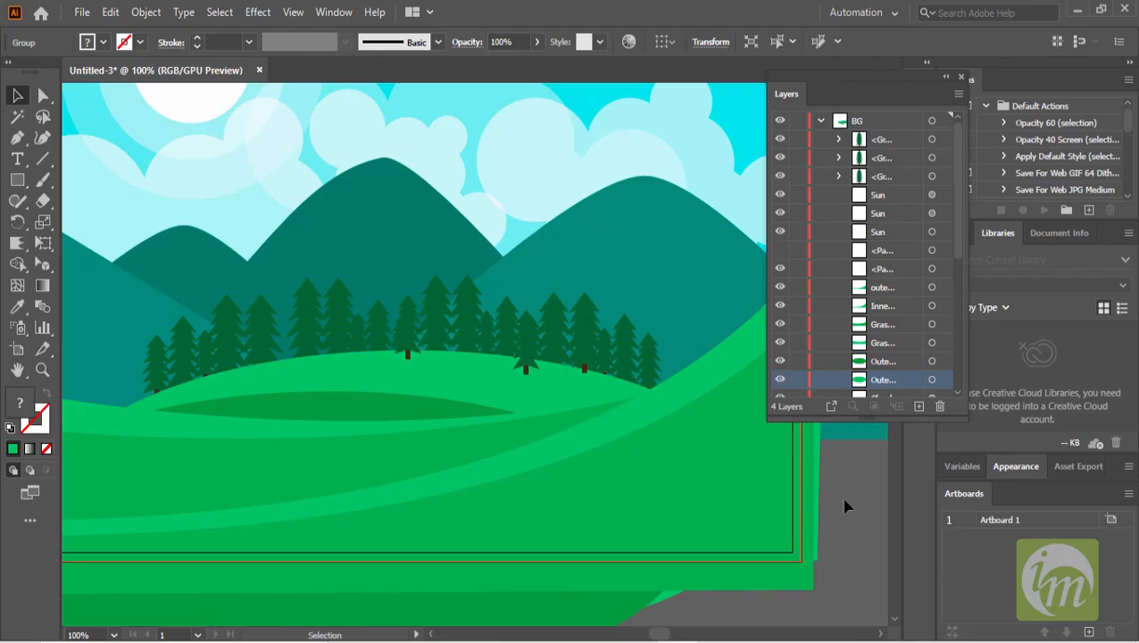
pyautogui.hotkey('ctrl', '-')
pyautogui.hotkey('ctrl', '-')
pyautogui.moveTo(713, 494)
pyautogui.mouseDown()
pyautogui.moveTo(743, 513)
pyautogui.moveTo(709, 486)
pyautogui.mouseUp()
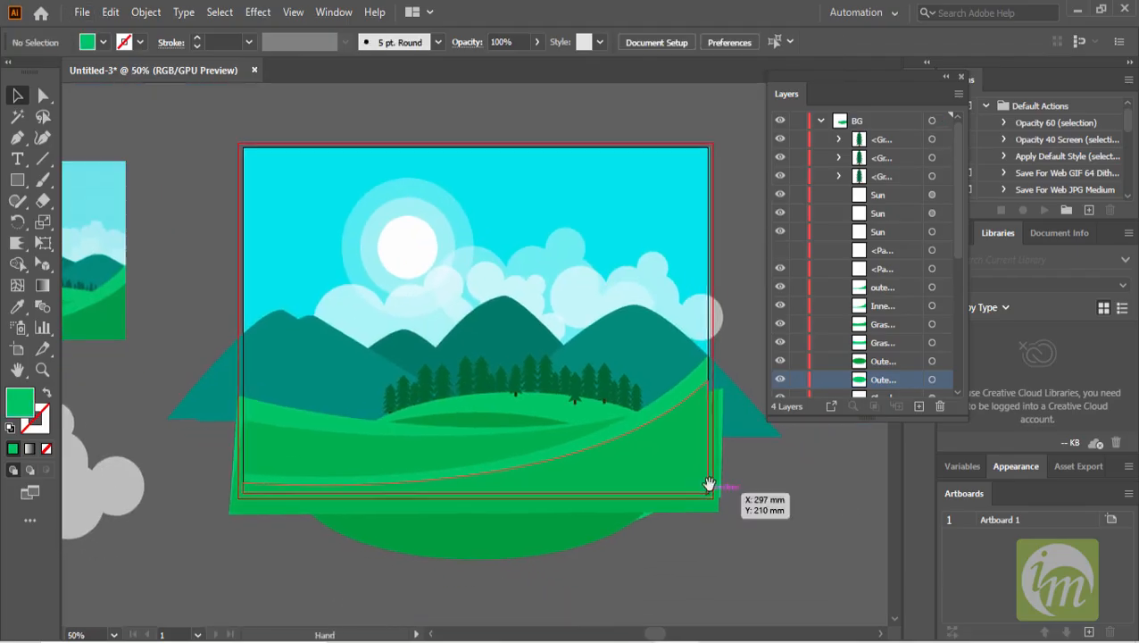
pyautogui.click(821, 121)
pyautogui.click(820, 139)
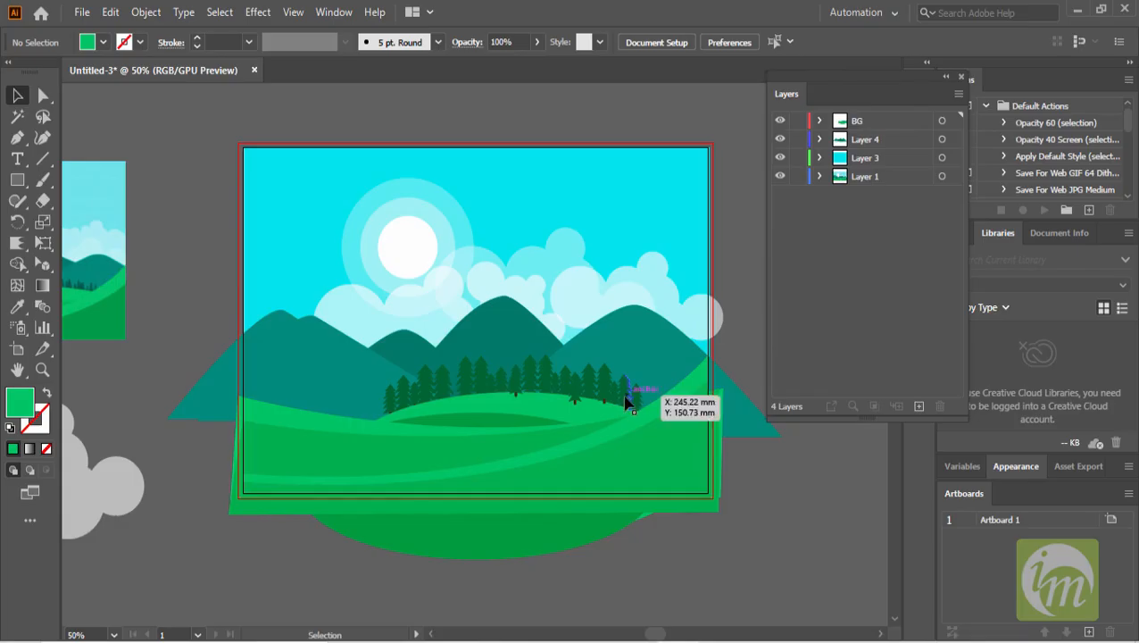
pyautogui.scroll(1, 627, 399)
pyautogui.moveTo(579, 399); pyautogui.dragTo(603, 427)
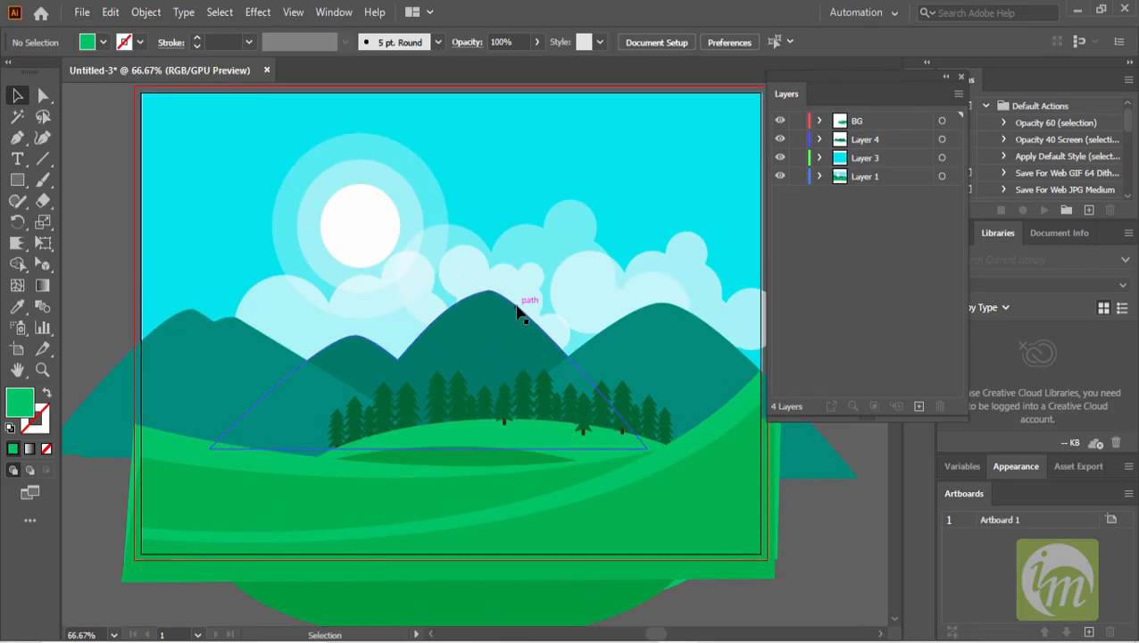
# - Trace a bird over one of the reference image's birds with the Pen tool
pyautogui.scroll(-1, 434, 287)
pyautogui.moveTo(452, 298); pyautogui.dragTo(629, 305)
pyautogui.scroll(1, 219, 278)
pyautogui.scroll(1, 215, 272)
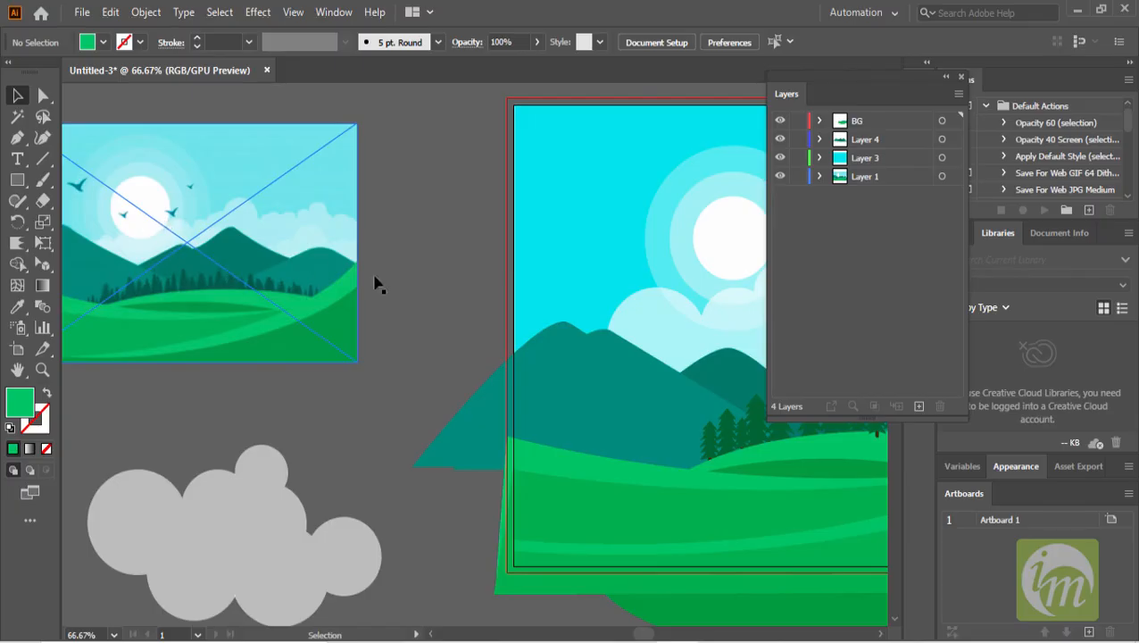
pyautogui.moveTo(595, 310); pyautogui.dragTo(870, 486)
pyautogui.scroll(5, 355, 294)
pyautogui.moveTo(363, 254); pyautogui.dragTo(446, 386)
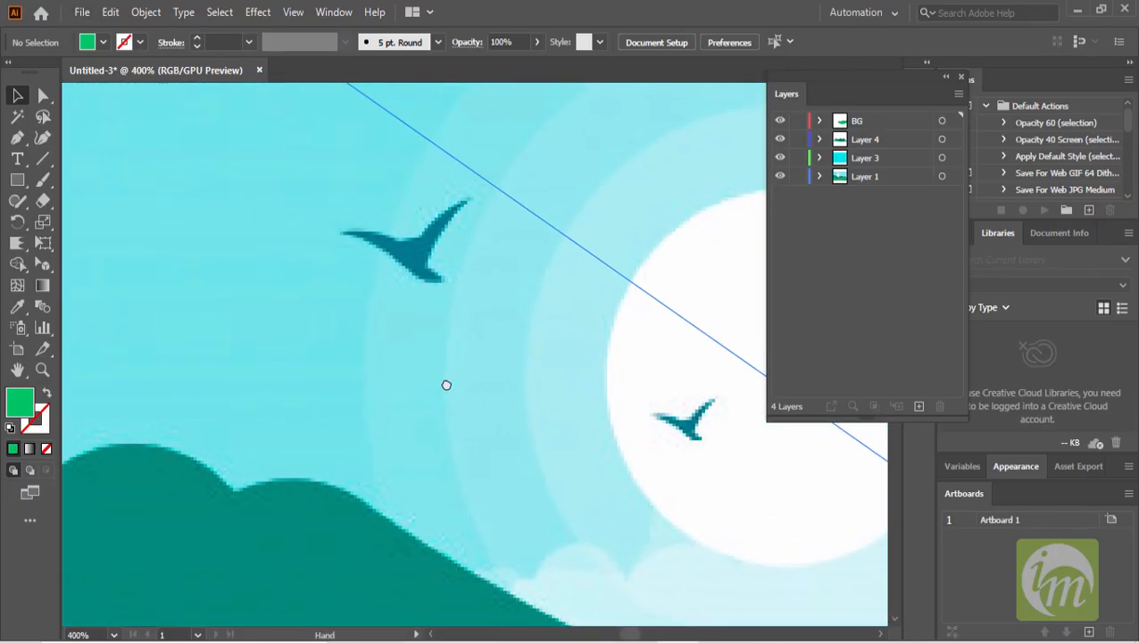
pyautogui.click(16, 140)
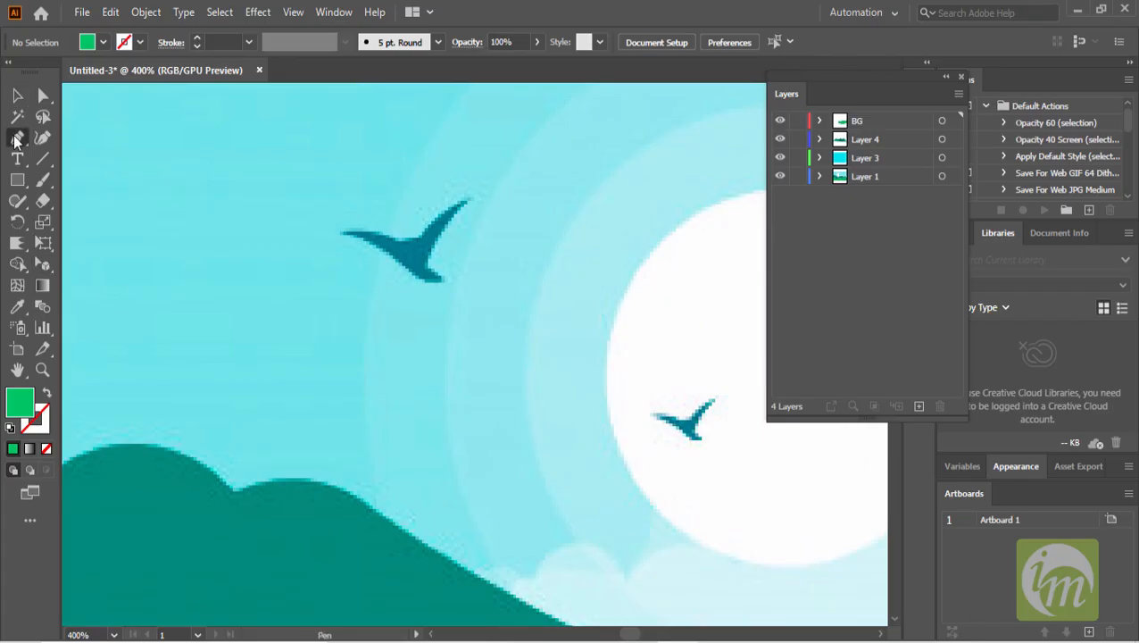
pyautogui.click(339, 236)
pyautogui.moveTo(417, 278); pyautogui.dragTo(465, 322)
pyautogui.moveTo(418, 277); pyautogui.dragTo(328, 255)
pyautogui.click(421, 236)
pyautogui.click(408, 243)
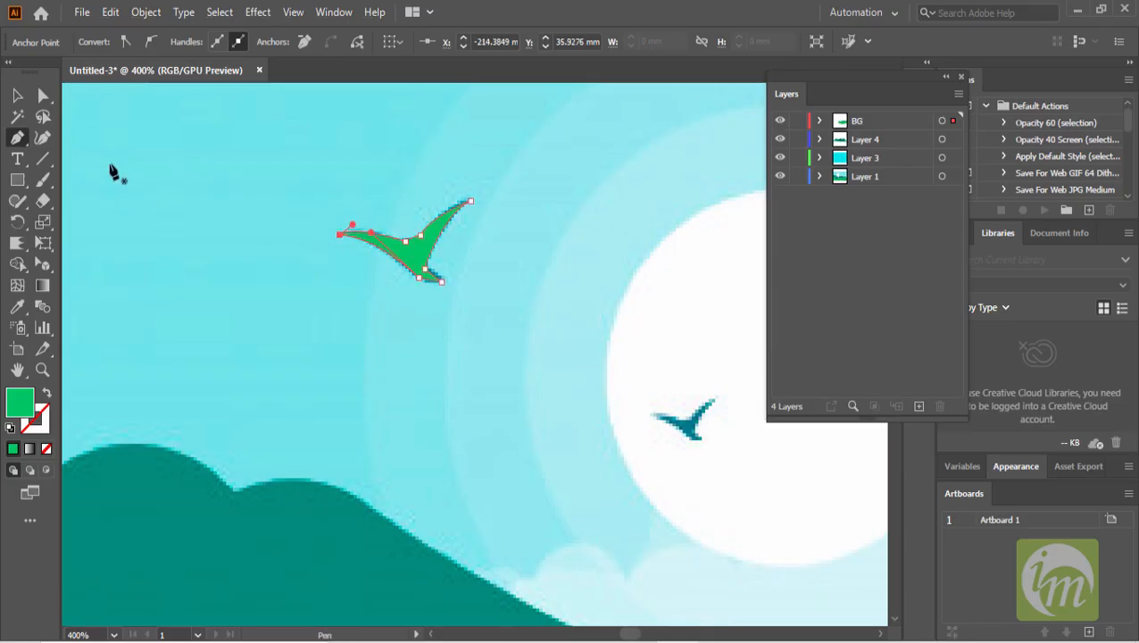
pyautogui.press('v')
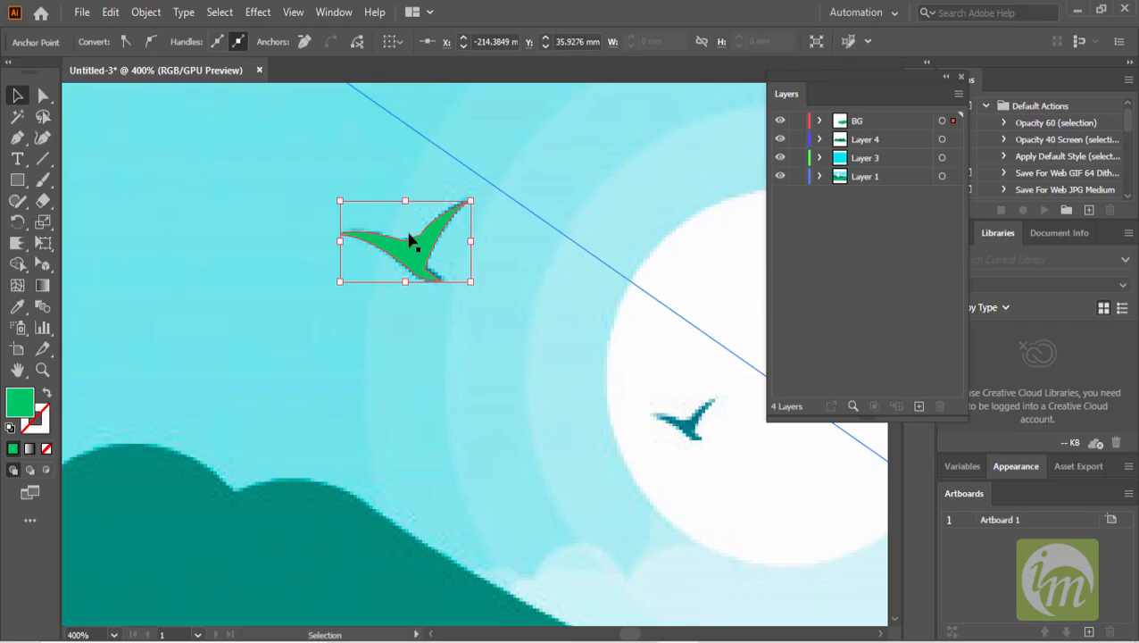
# - Fill the new bird with the reference bird's dark teal colour using the Eyedropper
pyautogui.click(17, 306)
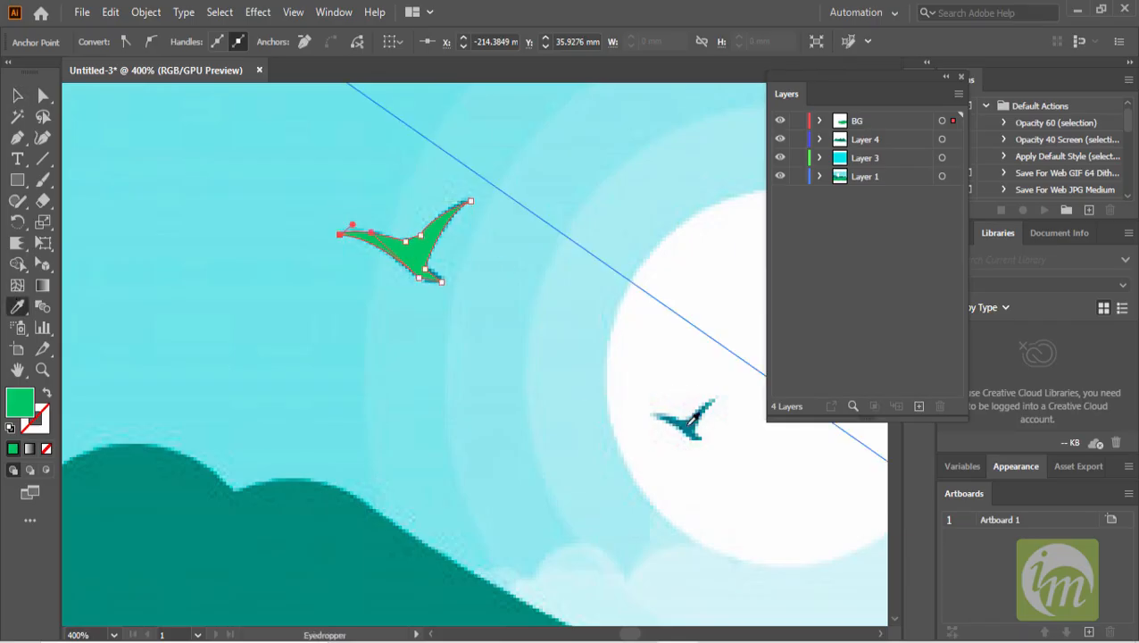
pyautogui.click(690, 420)
pyautogui.click(17, 95)
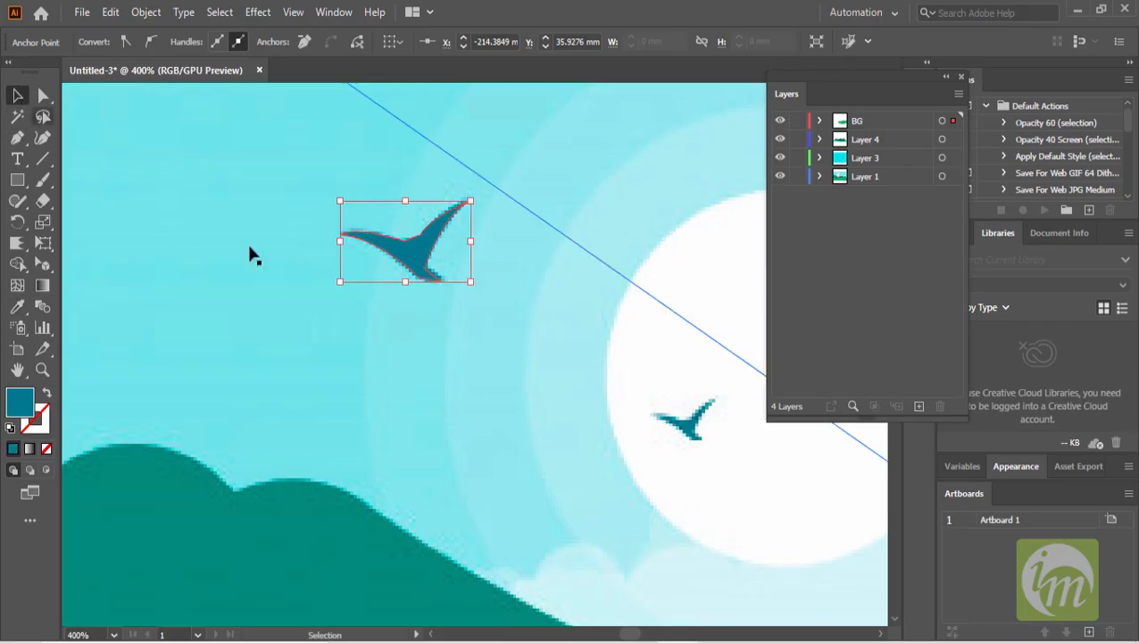
# - Move the bird into the sky beside the sun and copy it so three birds fly around the sun
pyautogui.scroll(-4, 393, 288)
pyautogui.moveTo(401, 280); pyautogui.dragTo(559, 318)
pyautogui.moveTo(570, 351); pyautogui.dragTo(561, 350)
pyautogui.press('space')
pyautogui.moveTo(546, 340); pyautogui.dragTo(613, 235)
pyautogui.press('space')
pyautogui.press('space')
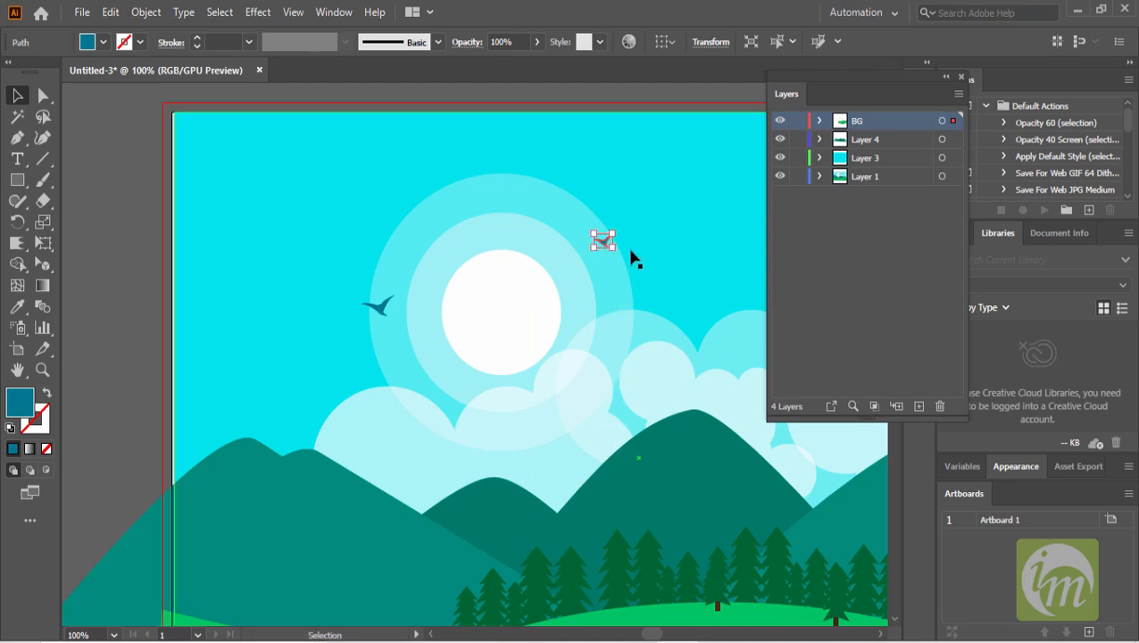
pyautogui.moveTo(380, 306); pyautogui.dragTo(443, 285)
pyautogui.scroll(-2, 491, 287)
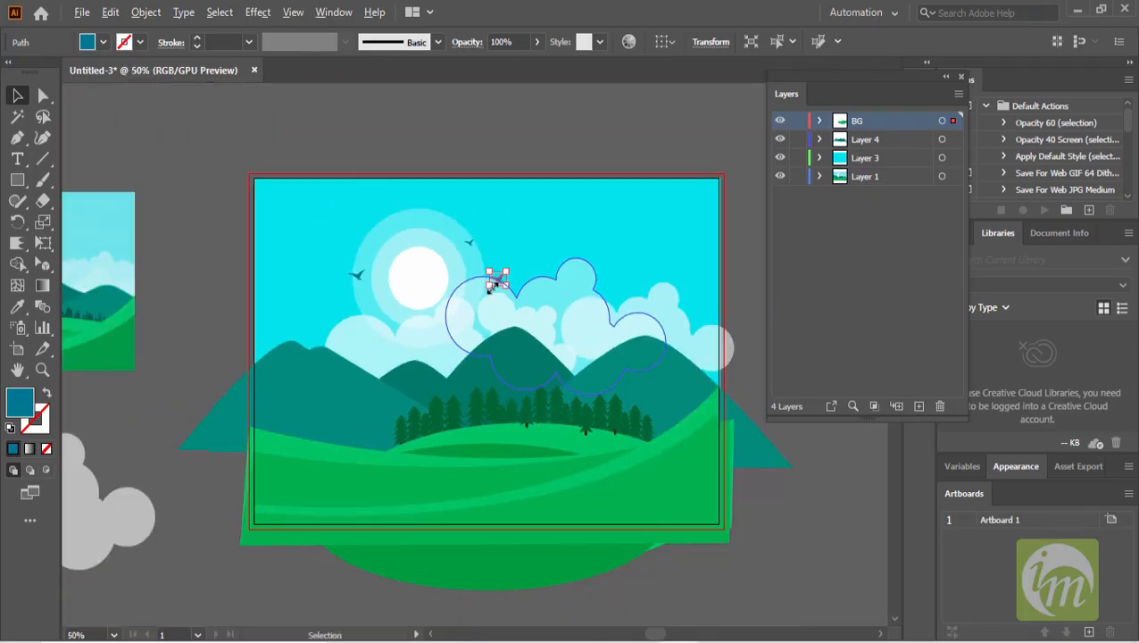
pyautogui.click(534, 161)
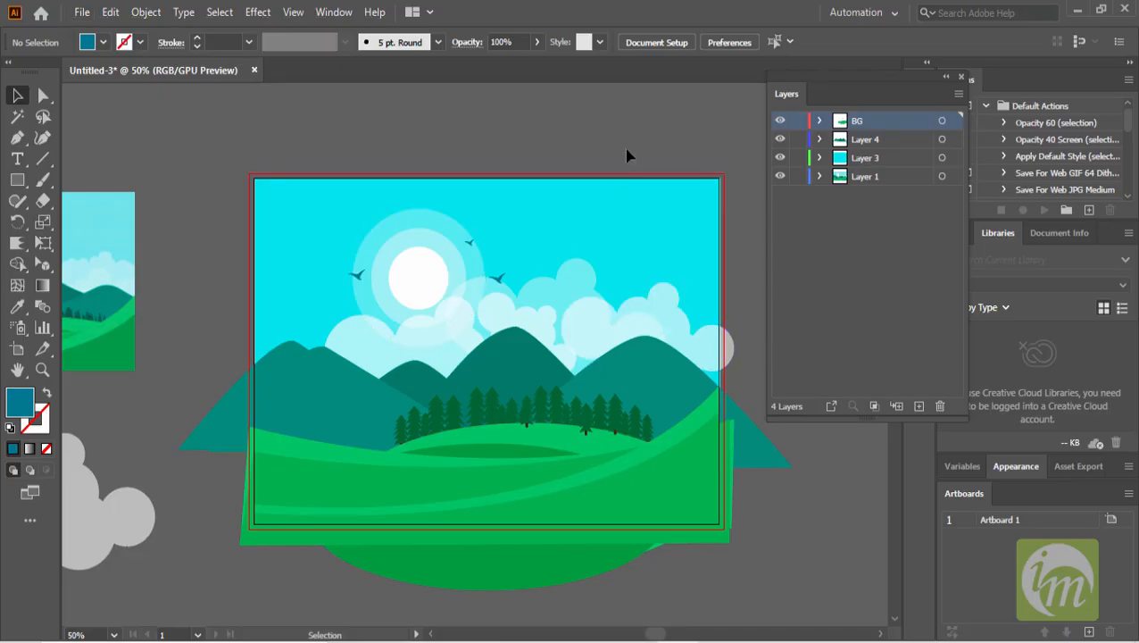
# - Reposition a cloud and shorten the height of another cloud in front of the mountains
pyautogui.scroll(2, 420, 323)
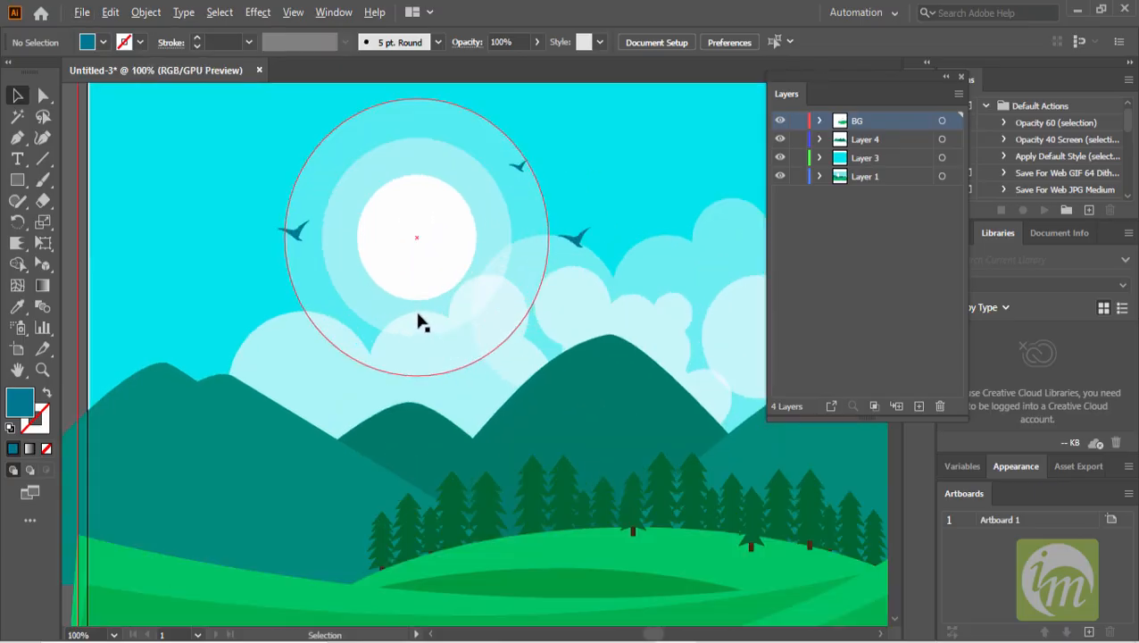
pyautogui.click(586, 262)
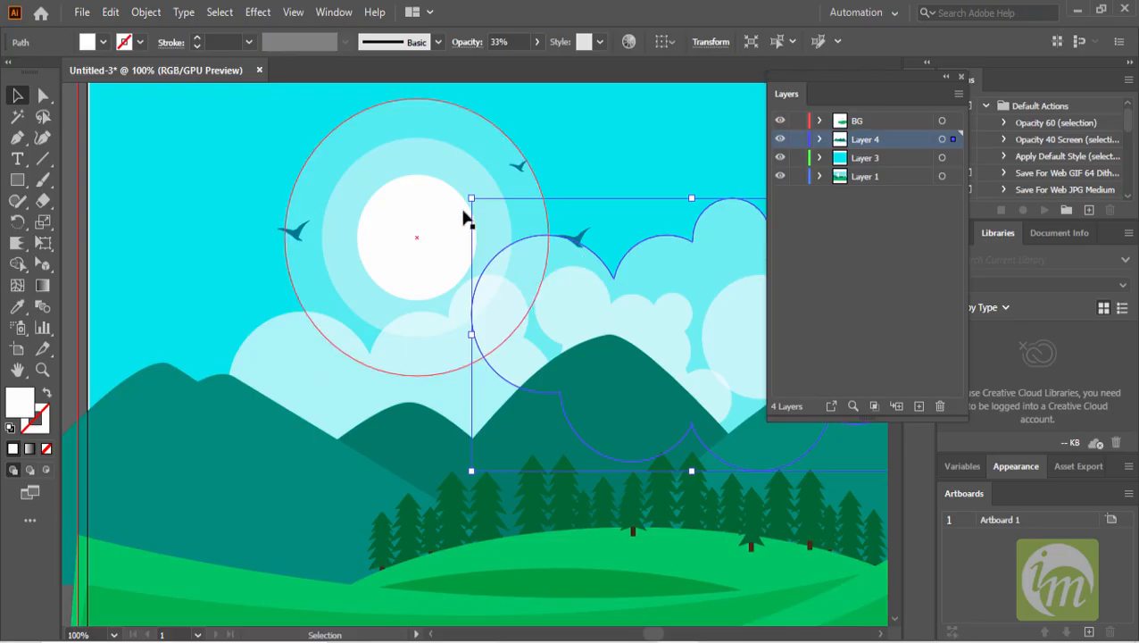
pyautogui.moveTo(470, 197); pyautogui.dragTo(528, 221)
pyautogui.hscroll(5, 589, 268)
pyautogui.scroll(-1, 589, 268)
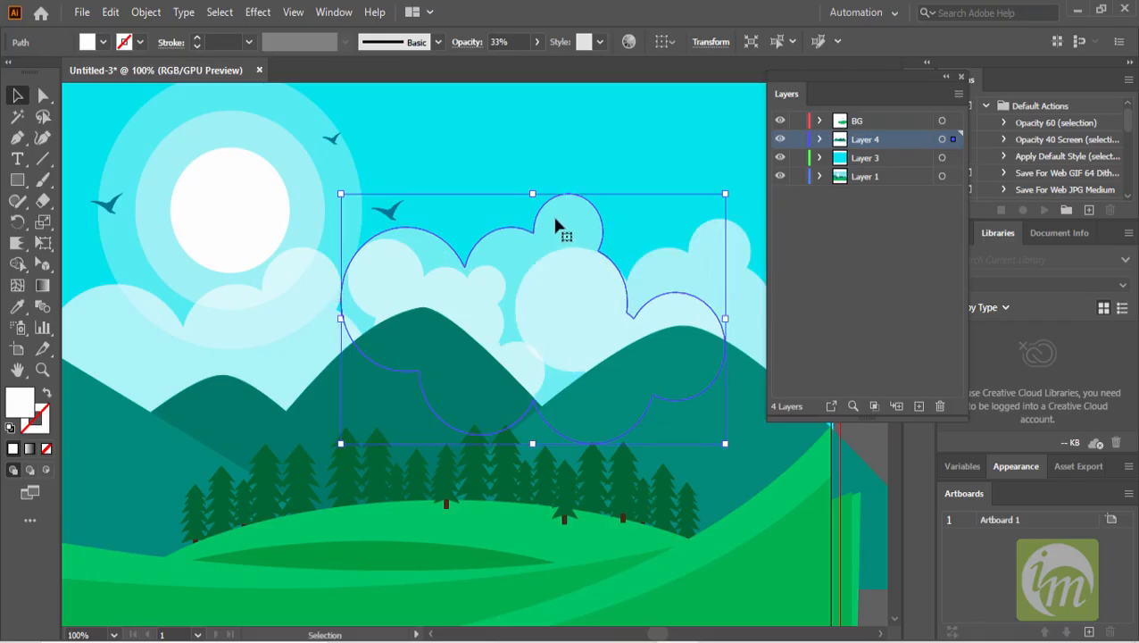
pyautogui.hscroll(-4, 556, 225)
pyautogui.scroll(-1, 555, 226)
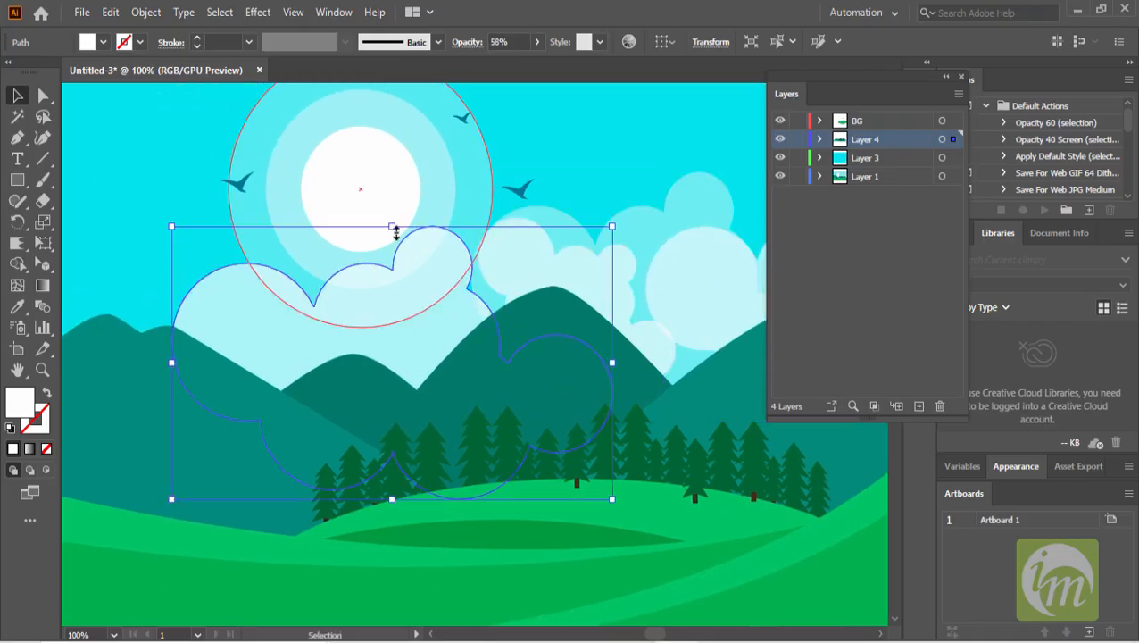
pyautogui.moveTo(393, 226); pyautogui.dragTo(392, 285)
pyautogui.scroll(-1, 338, 261)
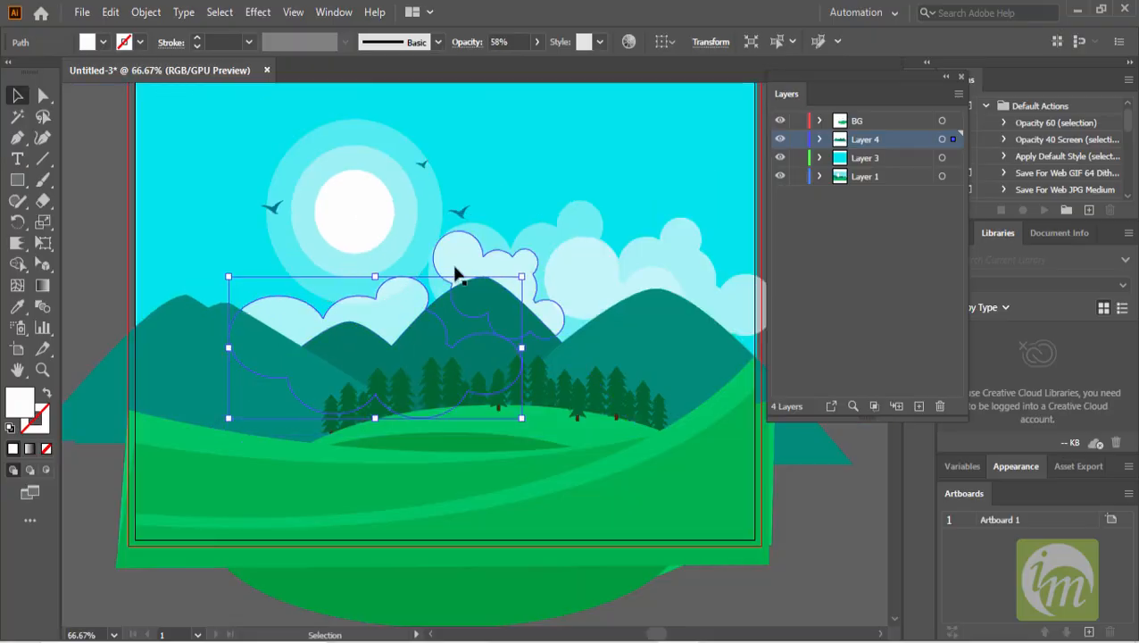
pyautogui.moveTo(522, 277); pyautogui.dragTo(521, 262)
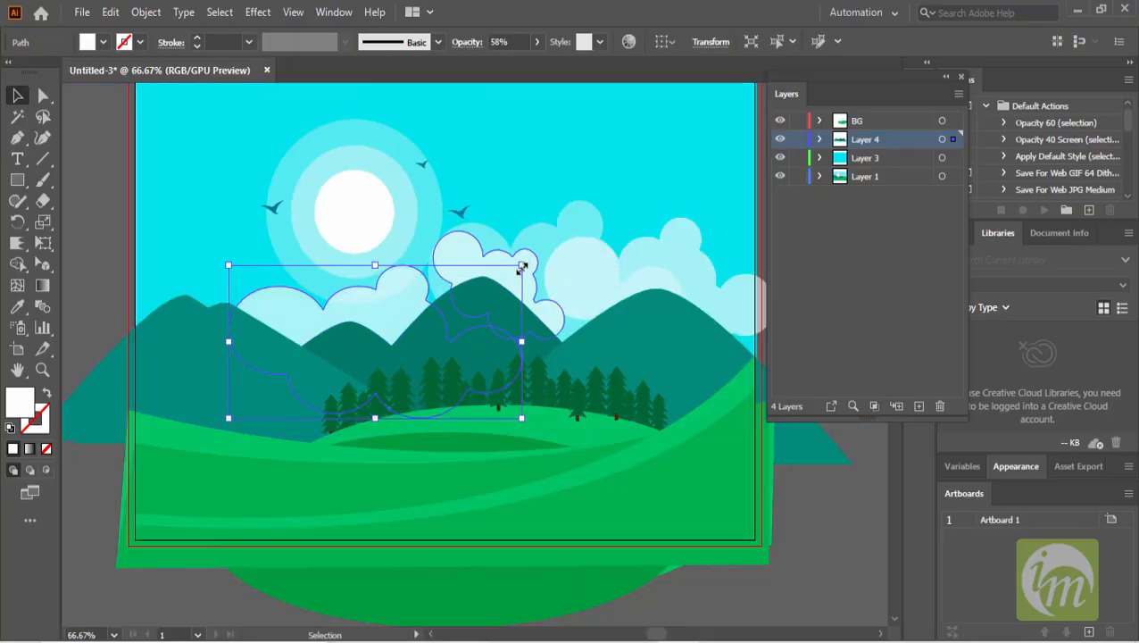
pyautogui.scroll(-1, 518, 267)
pyautogui.click(223, 245)
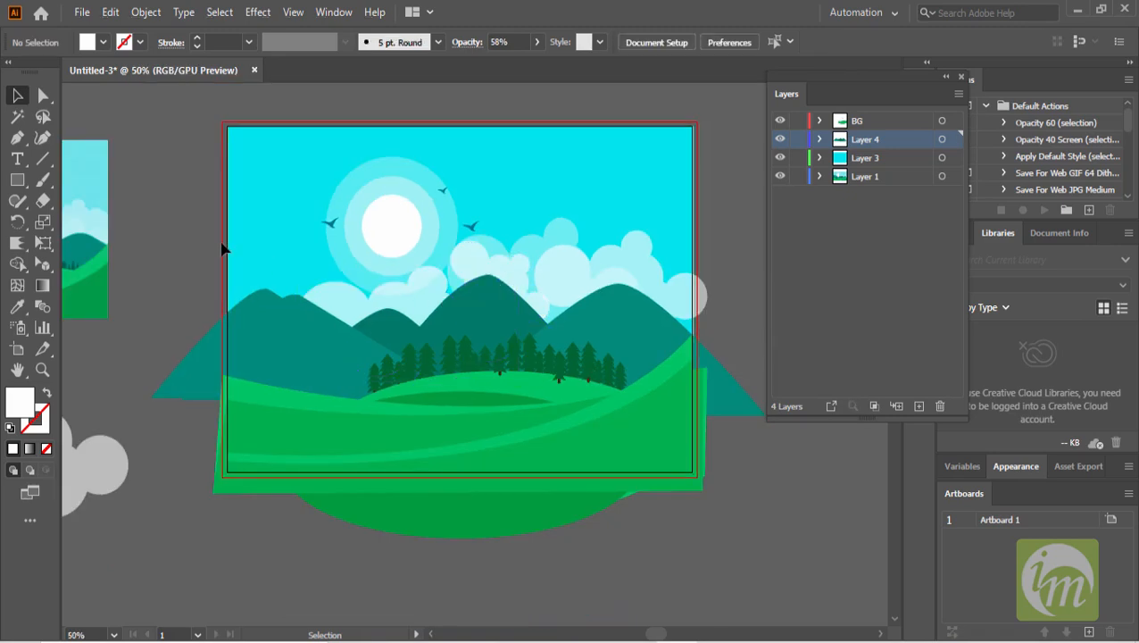
# - Stretch the sky background rectangle outward so it fully covers the artboard's right and top edges
pyautogui.scroll(-1, 478, 339)
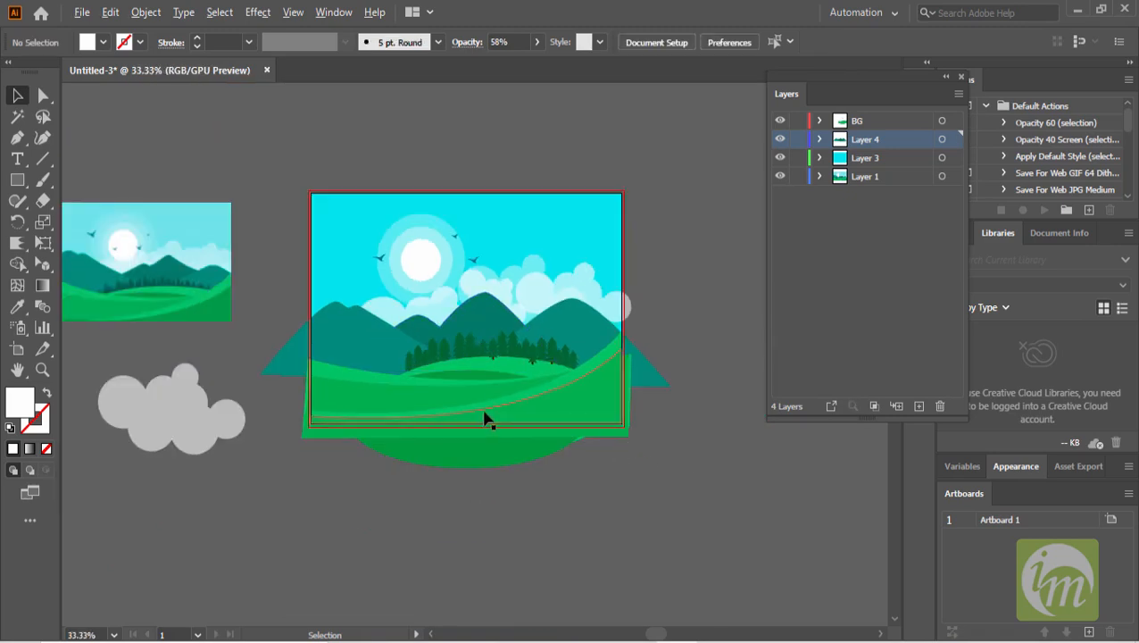
pyautogui.scroll(2, 488, 414)
pyautogui.moveTo(509, 410); pyautogui.dragTo(483, 463)
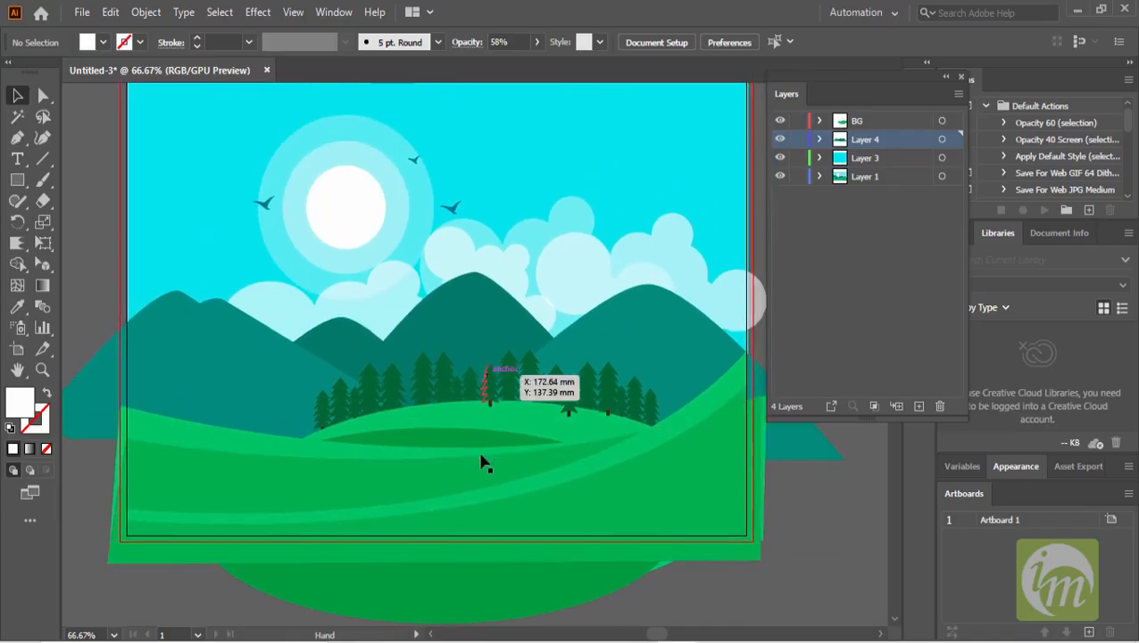
pyautogui.scroll(-1, 483, 463)
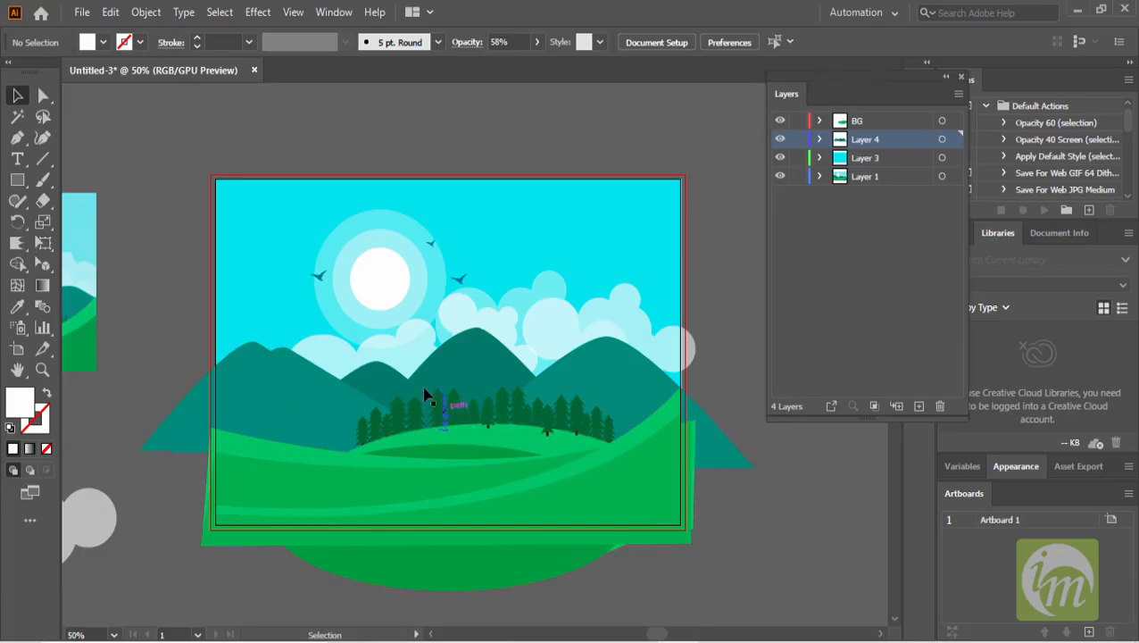
pyautogui.scroll(1, 622, 304)
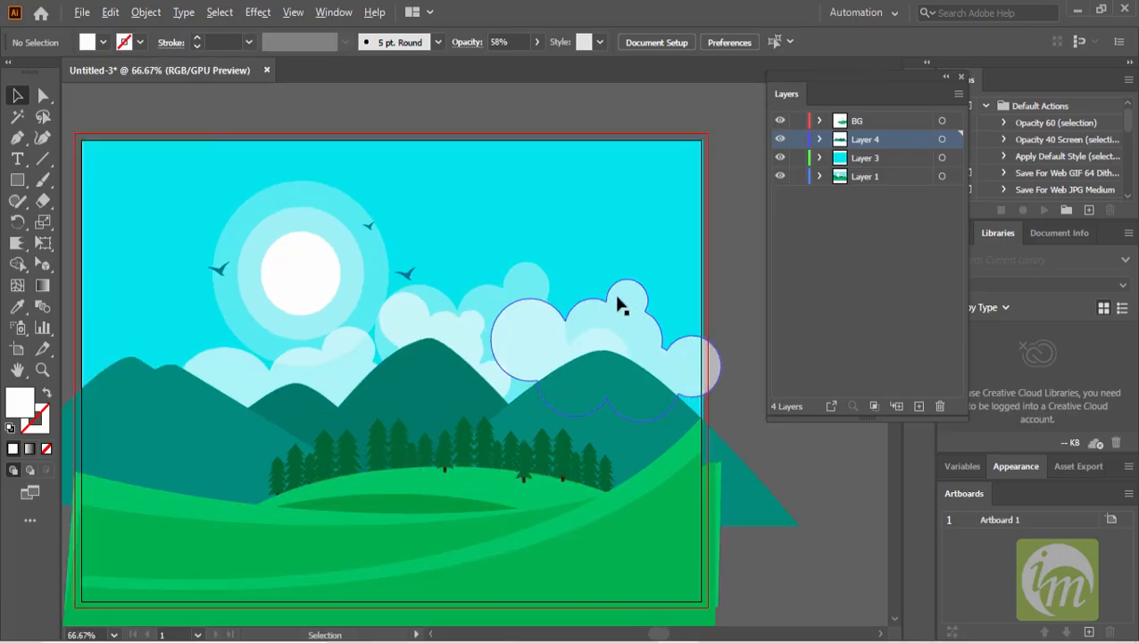
pyautogui.click(665, 268)
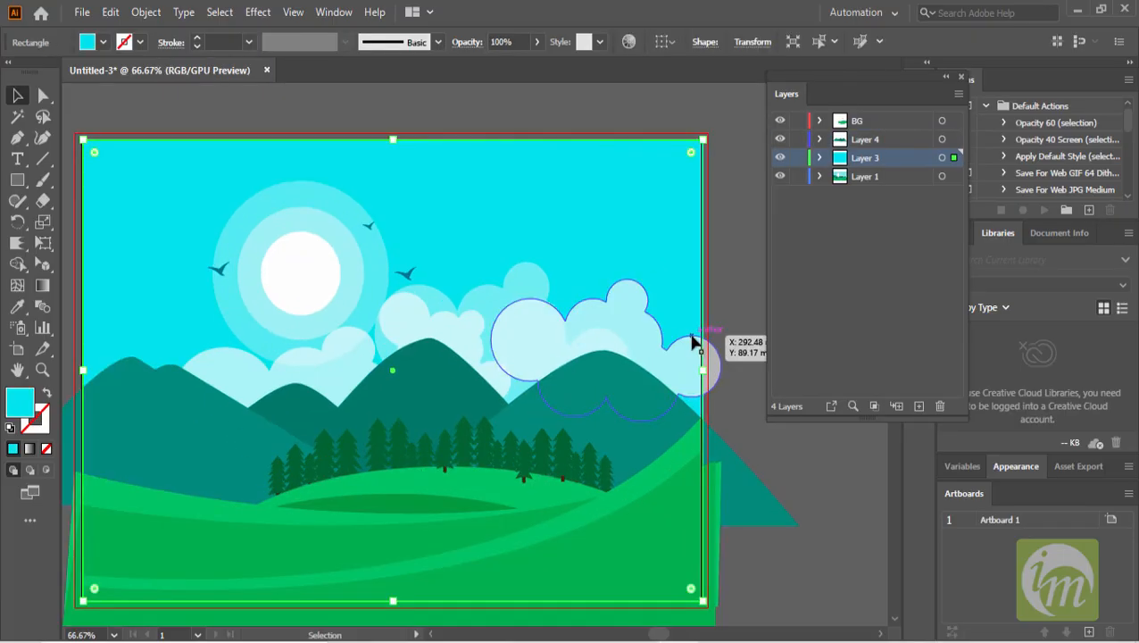
pyautogui.moveTo(703, 369); pyautogui.dragTo(711, 368)
pyautogui.moveTo(579, 324); pyautogui.dragTo(704, 363)
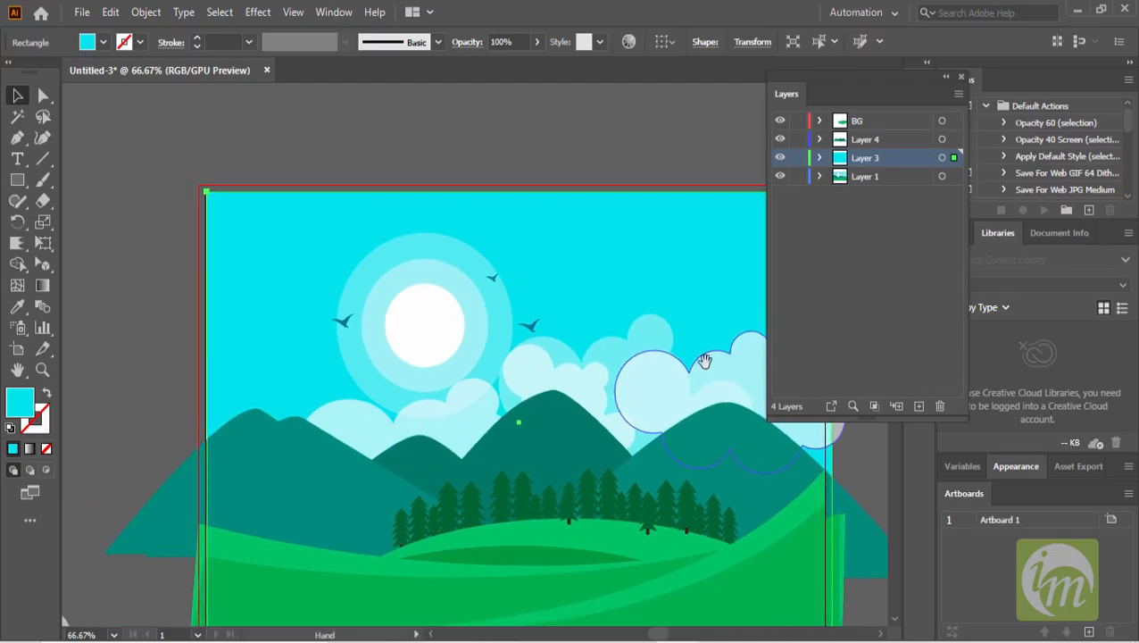
pyautogui.moveTo(520, 192); pyautogui.dragTo(520, 185)
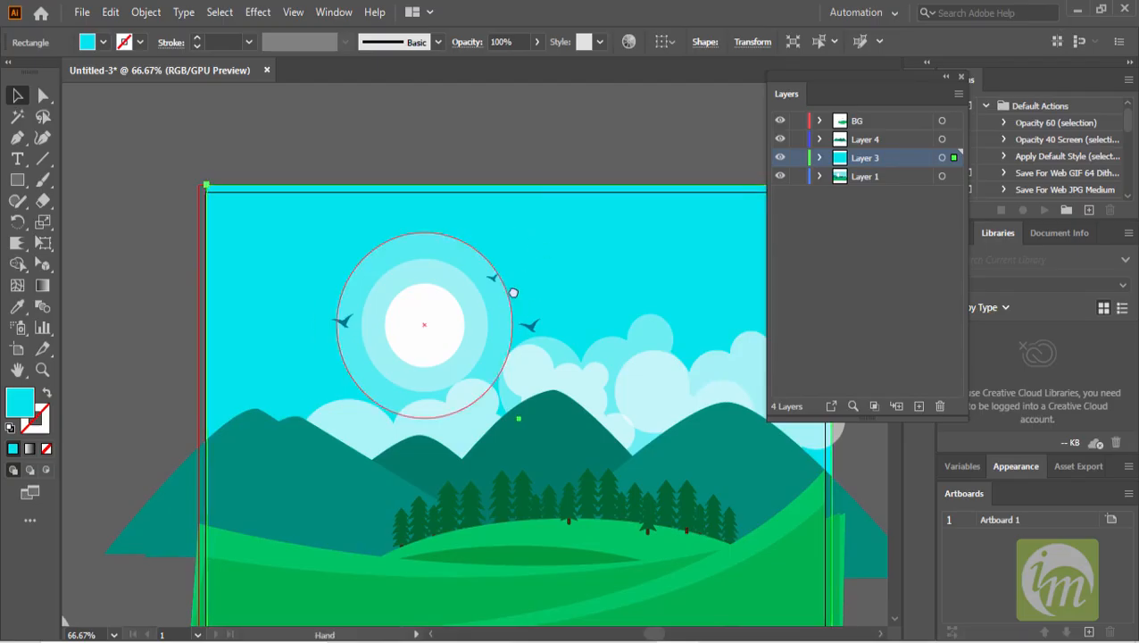
pyautogui.moveTo(511, 293); pyautogui.dragTo(618, 264)
pyautogui.moveTo(313, 390); pyautogui.dragTo(307, 391)
pyautogui.scroll(-1, 365, 411)
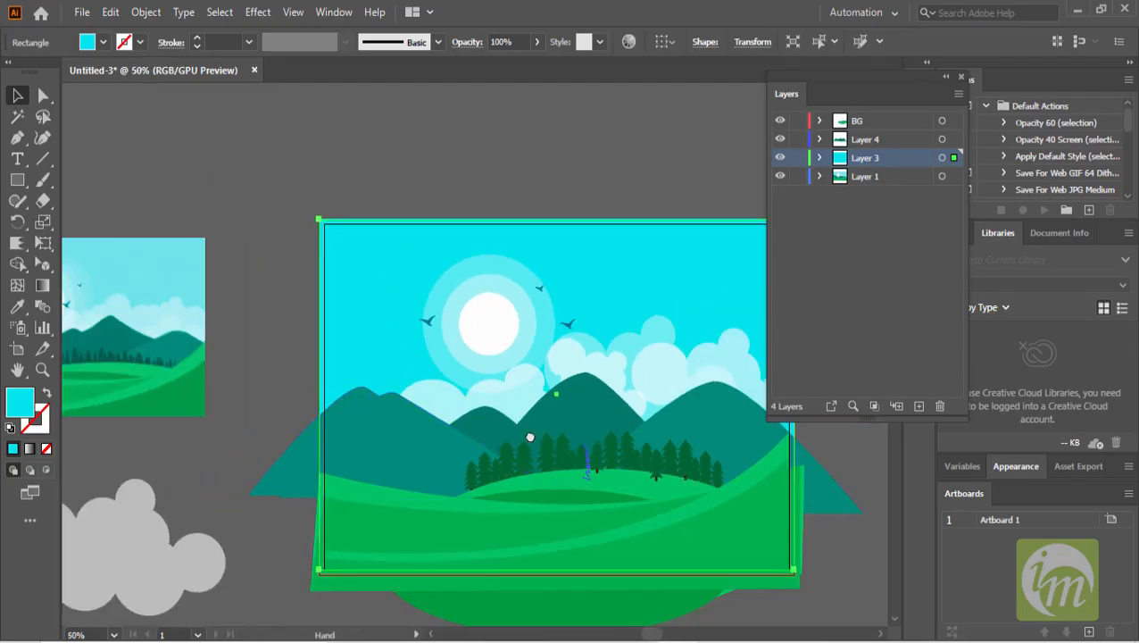
pyautogui.moveTo(528, 434); pyautogui.dragTo(368, 379)
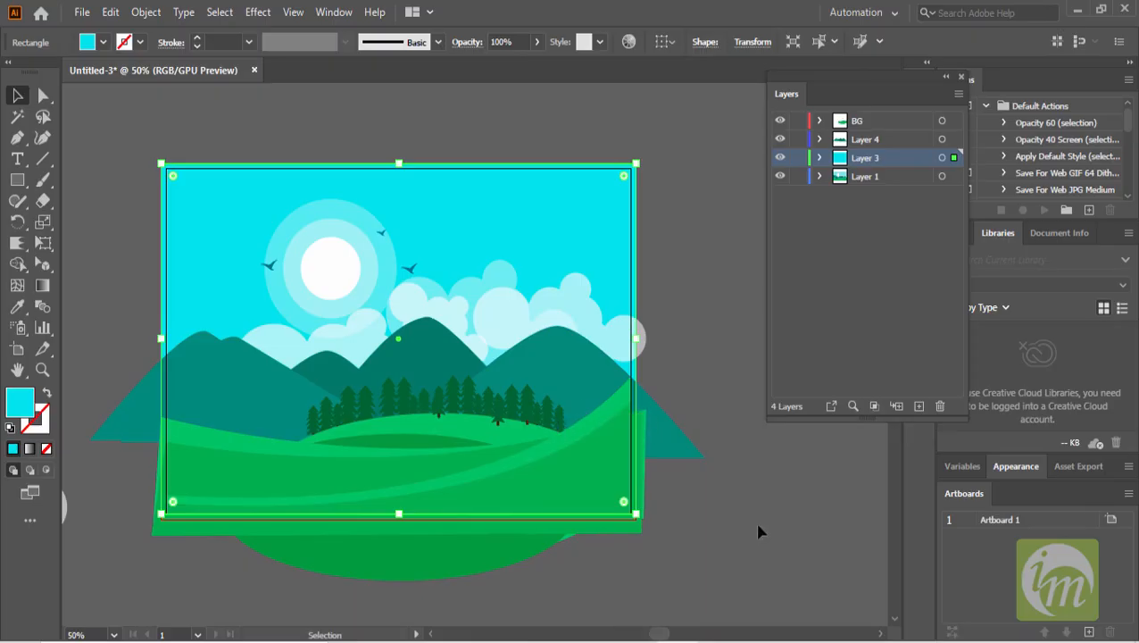
# - Export the artwork as a JPEG named BG, using the artboard, at High (300 ppi) resolution
pyautogui.click(80, 12)
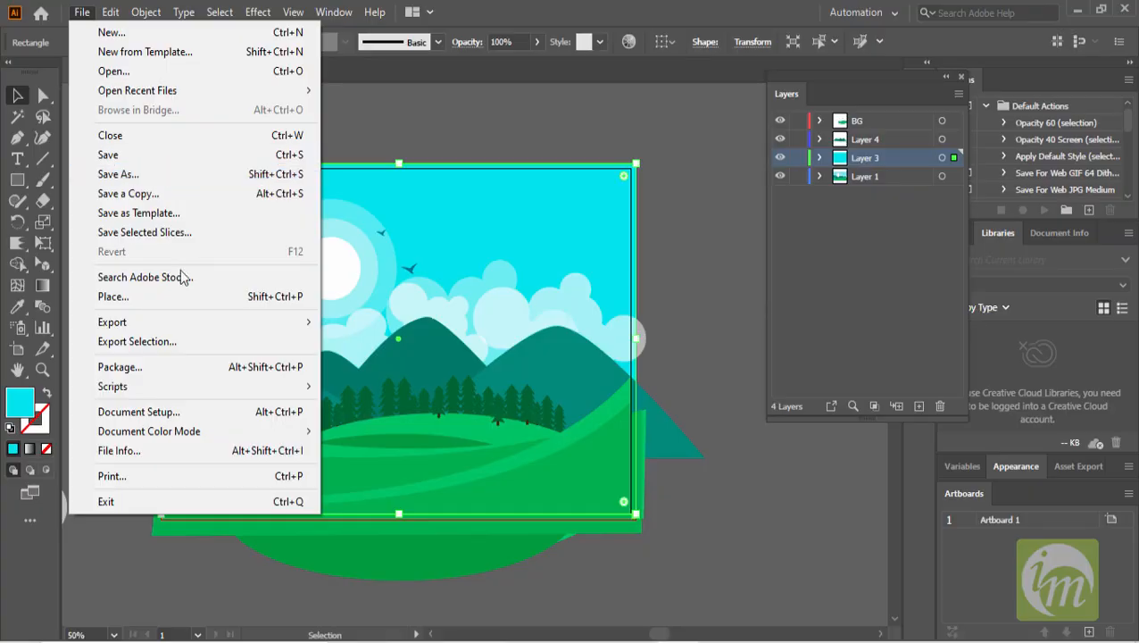
pyautogui.moveTo(159, 327)
pyautogui.click(366, 341)
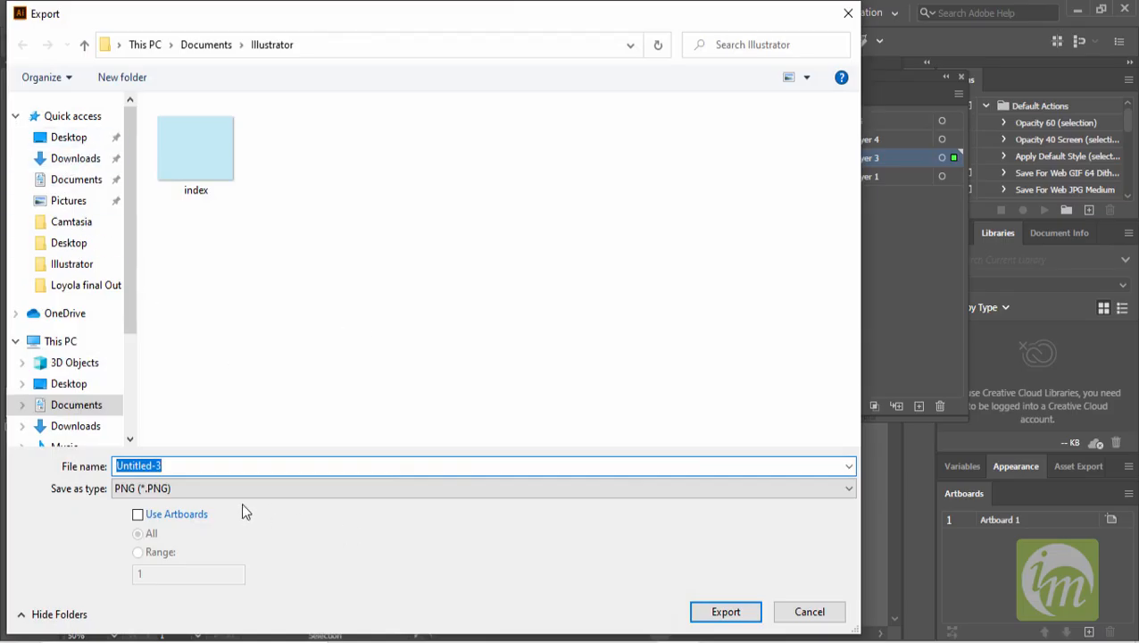
pyautogui.click(223, 488)
pyautogui.click(166, 364)
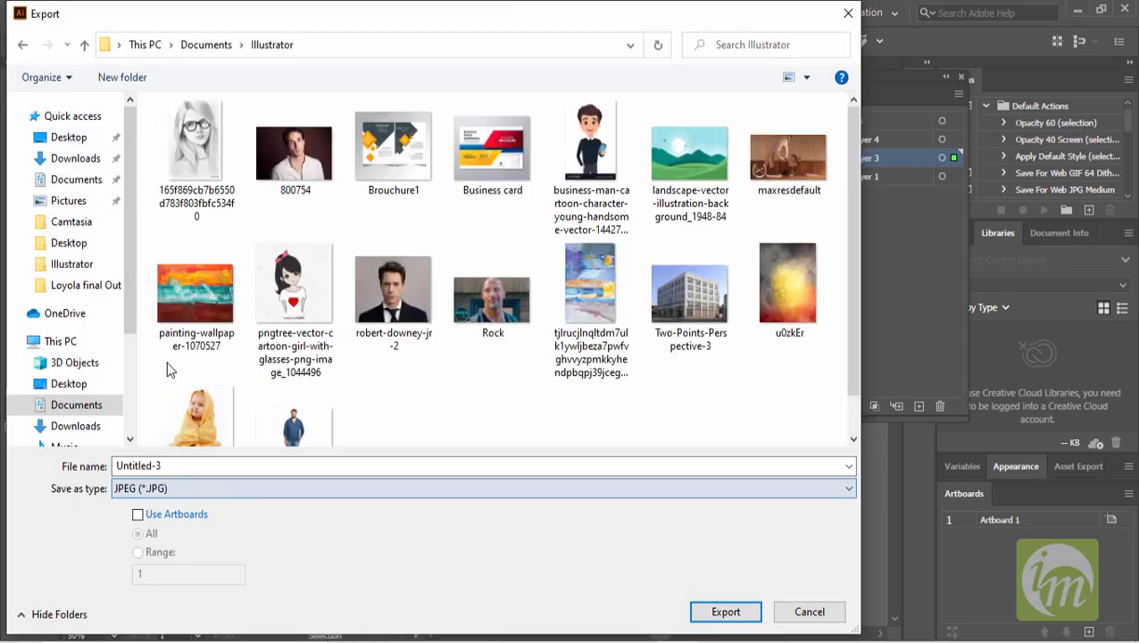
pyautogui.click(152, 515)
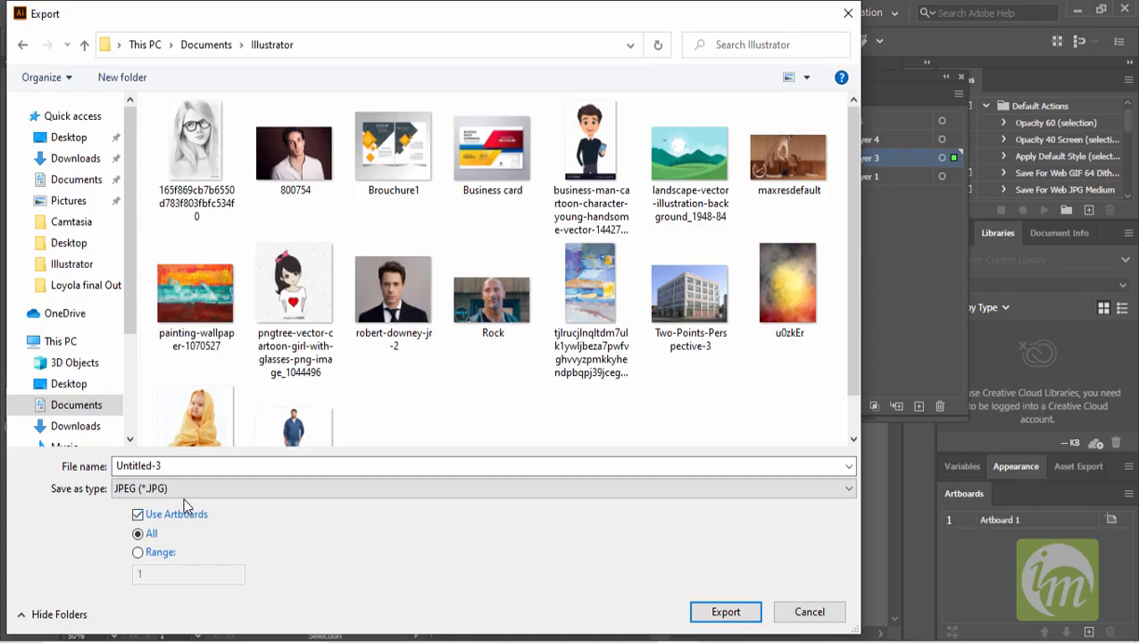
pyautogui.moveTo(183, 465); pyautogui.dragTo(80, 458)
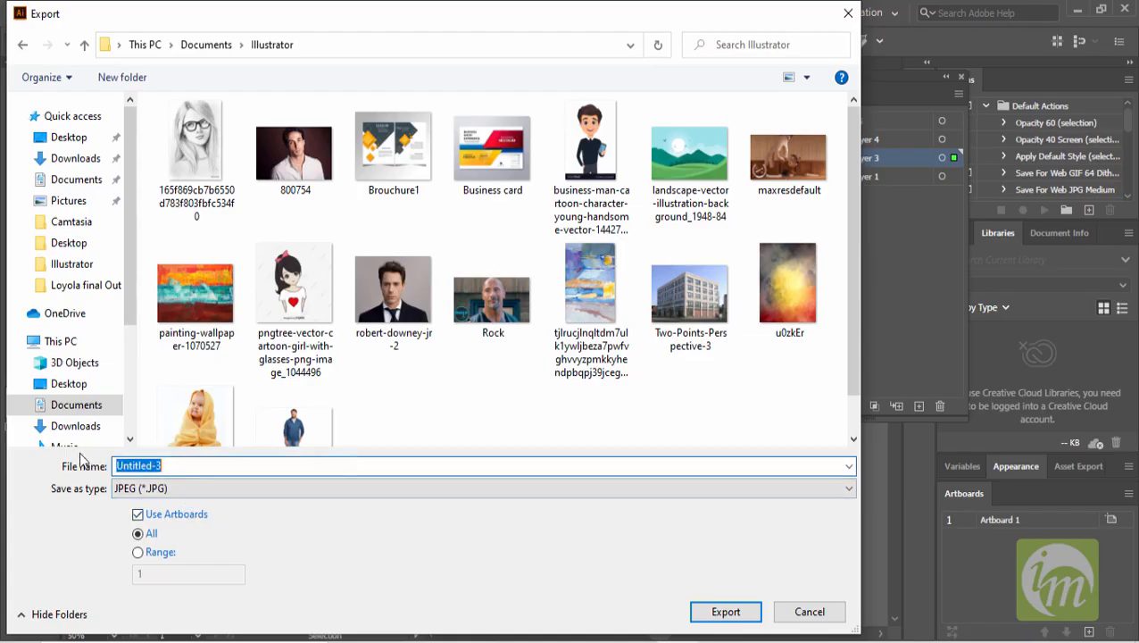
pyautogui.write('BG')
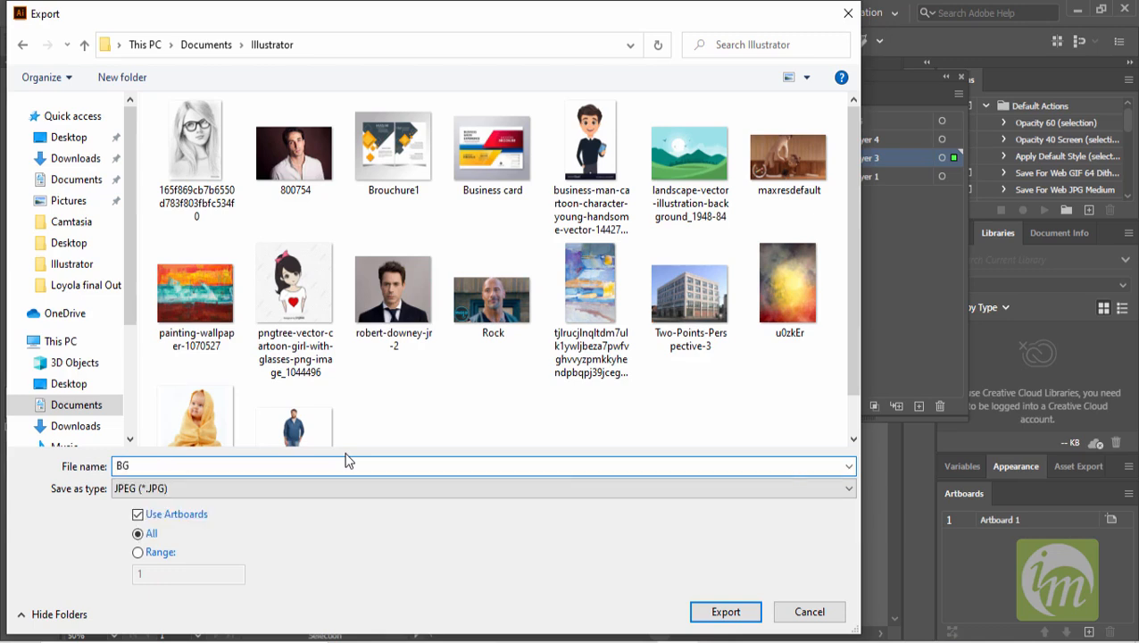
pyautogui.press('Return')
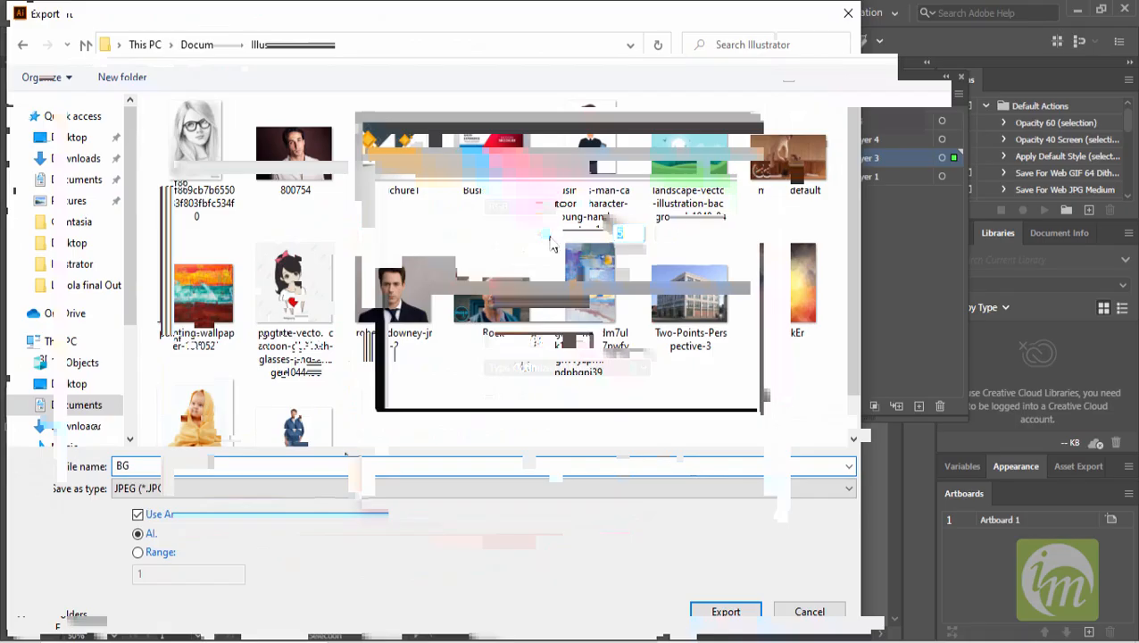
pyautogui.click(585, 342)
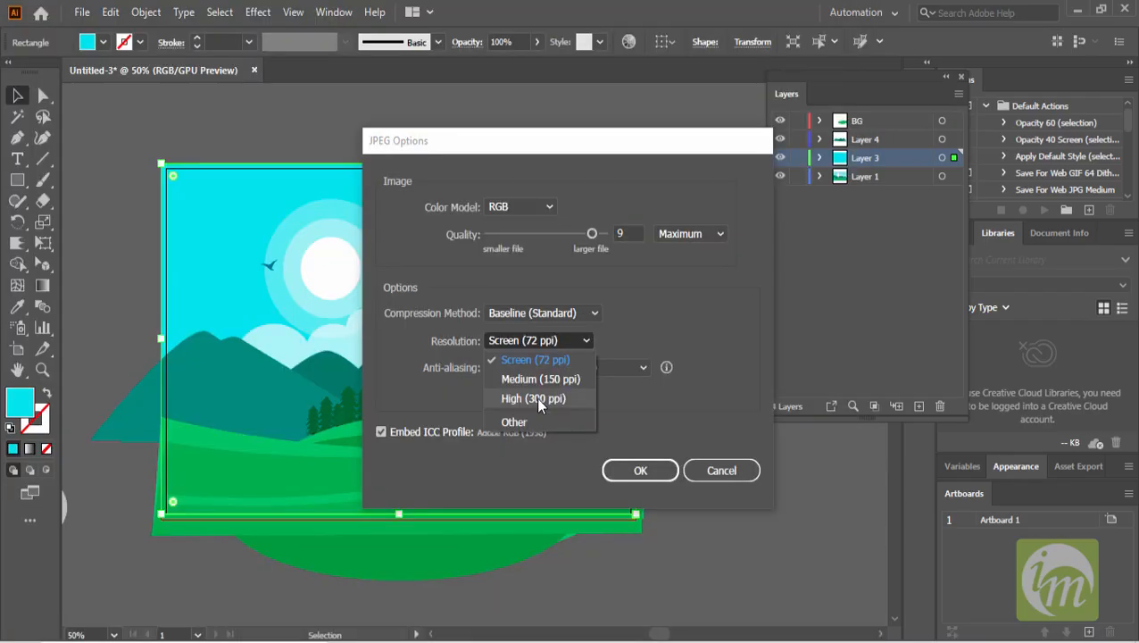
pyautogui.click(537, 401)
pyautogui.click(644, 471)
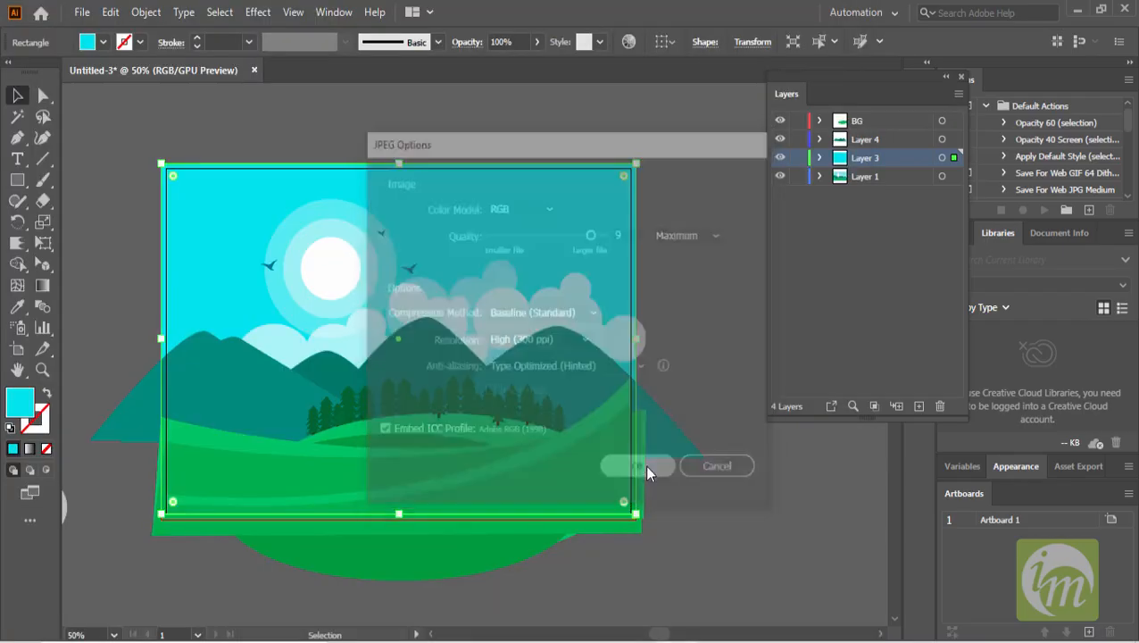
# - Create a new A4 landscape document of 297 × 210 mm
pyautogui.click(81, 13)
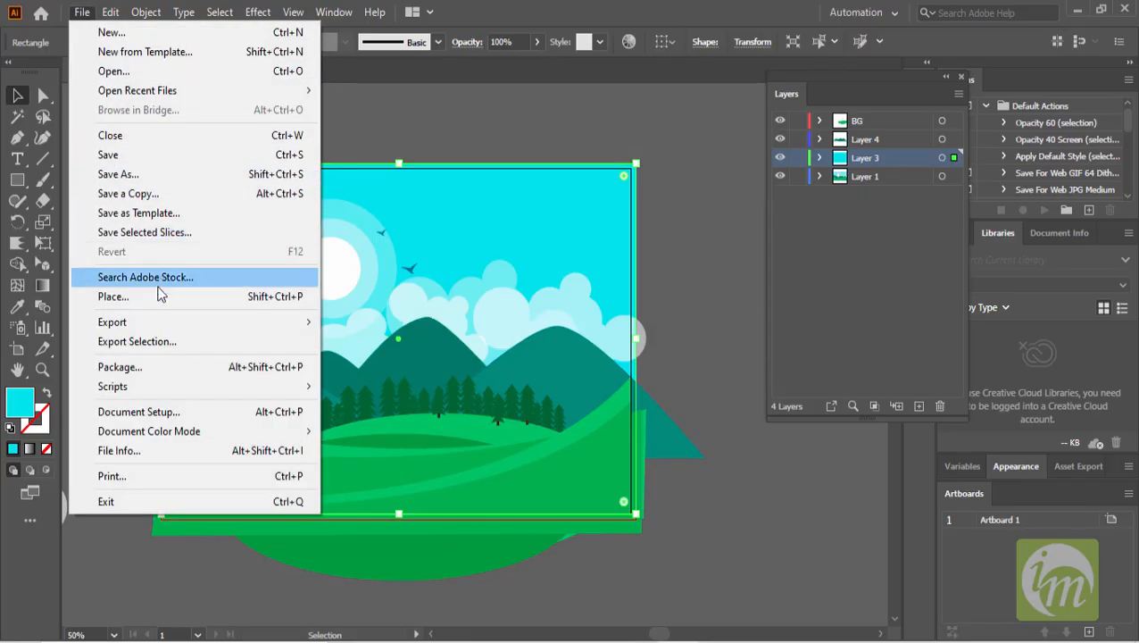
pyautogui.click(81, 12)
pyautogui.click(81, 13)
pyautogui.click(103, 36)
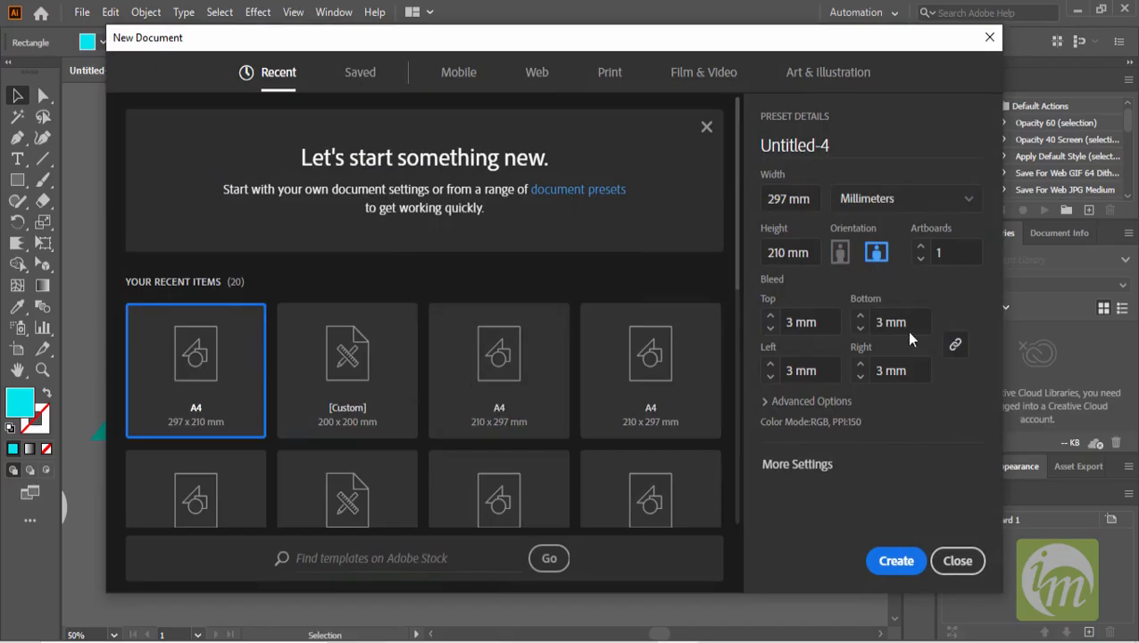
pyautogui.click(896, 560)
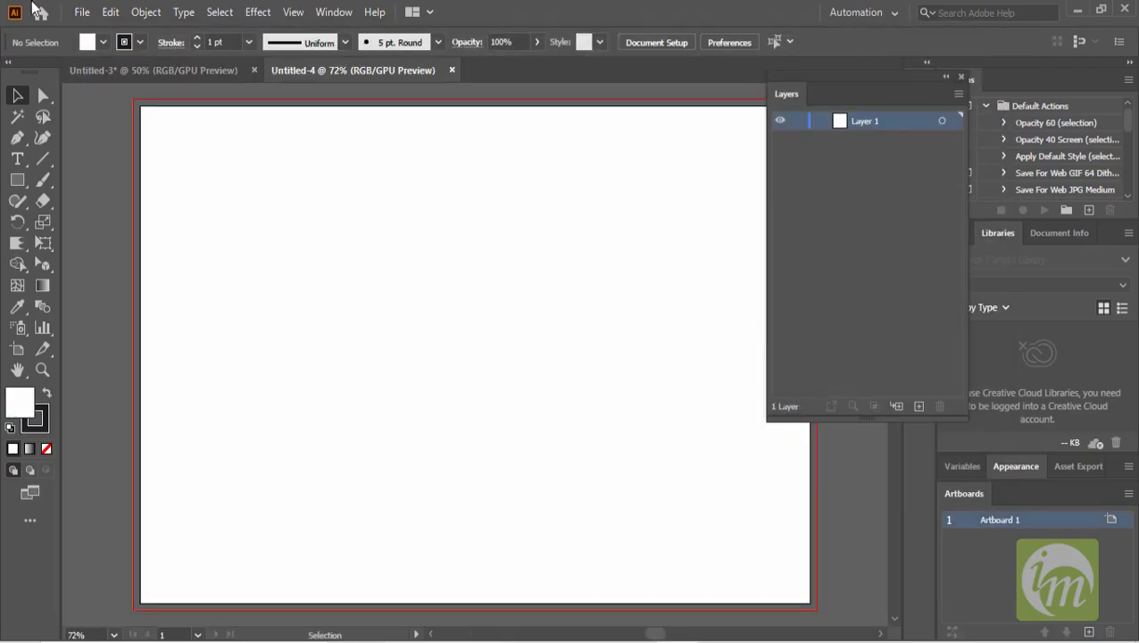
# - Place the exported BG-01 image into the new document, sized to fill the whole artboard
pyautogui.click(81, 13)
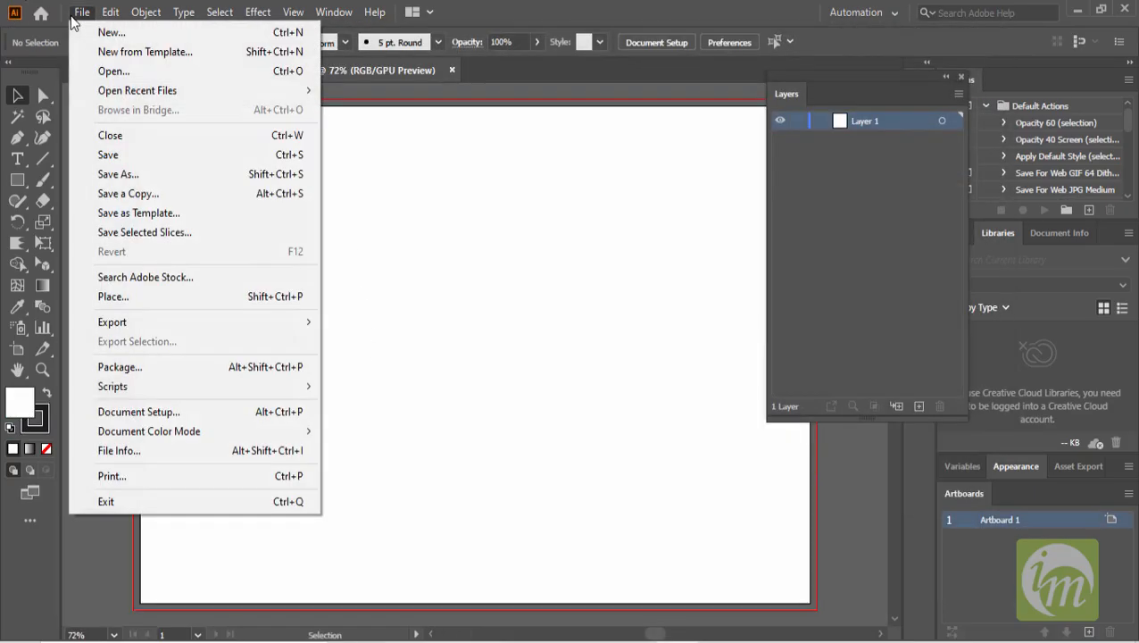
pyautogui.click(202, 298)
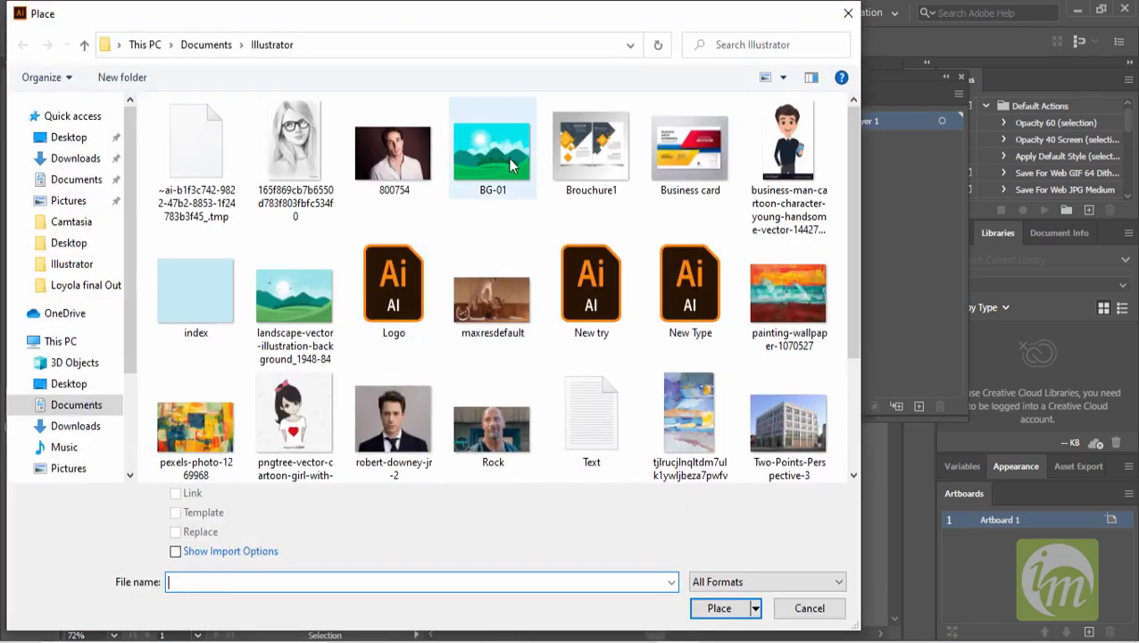
pyautogui.click(511, 165)
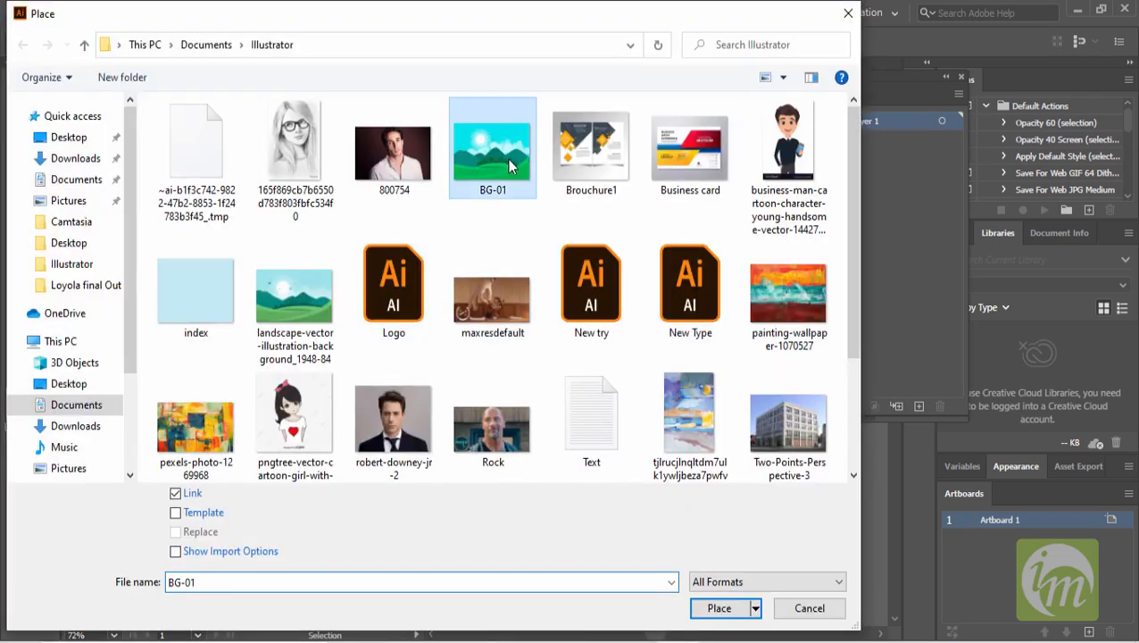
pyautogui.click(738, 609)
pyautogui.scroll(-1, 488, 314)
pyautogui.press('space')
pyautogui.moveTo(558, 335); pyautogui.dragTo(446, 316)
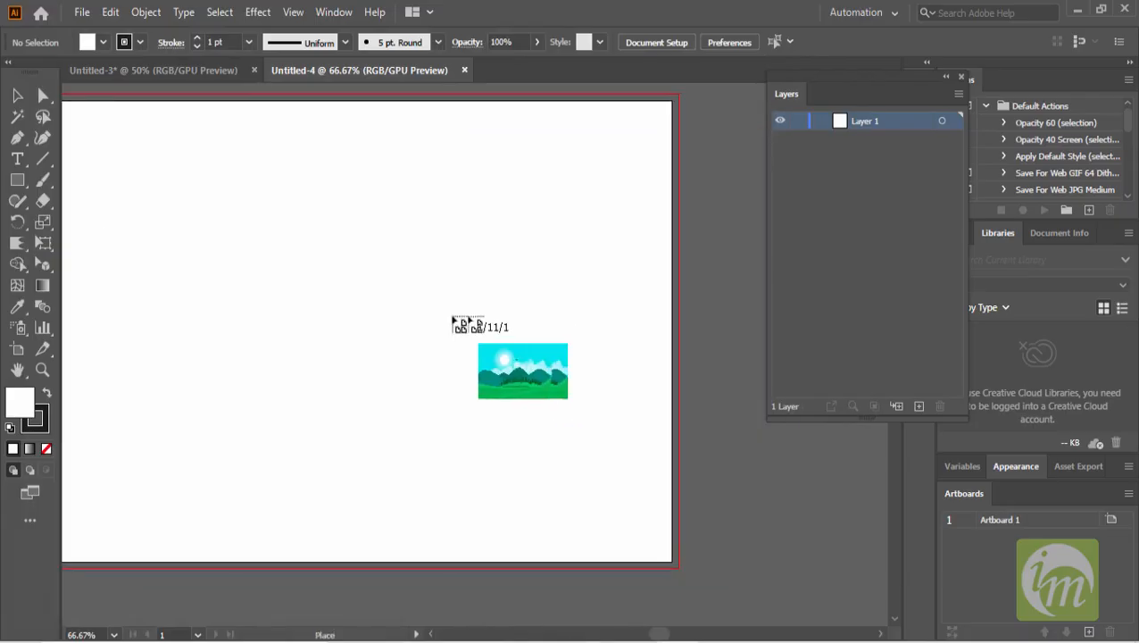
pyautogui.scroll(-1, 419, 308)
pyautogui.moveTo(145, 153); pyautogui.dragTo(615, 510)
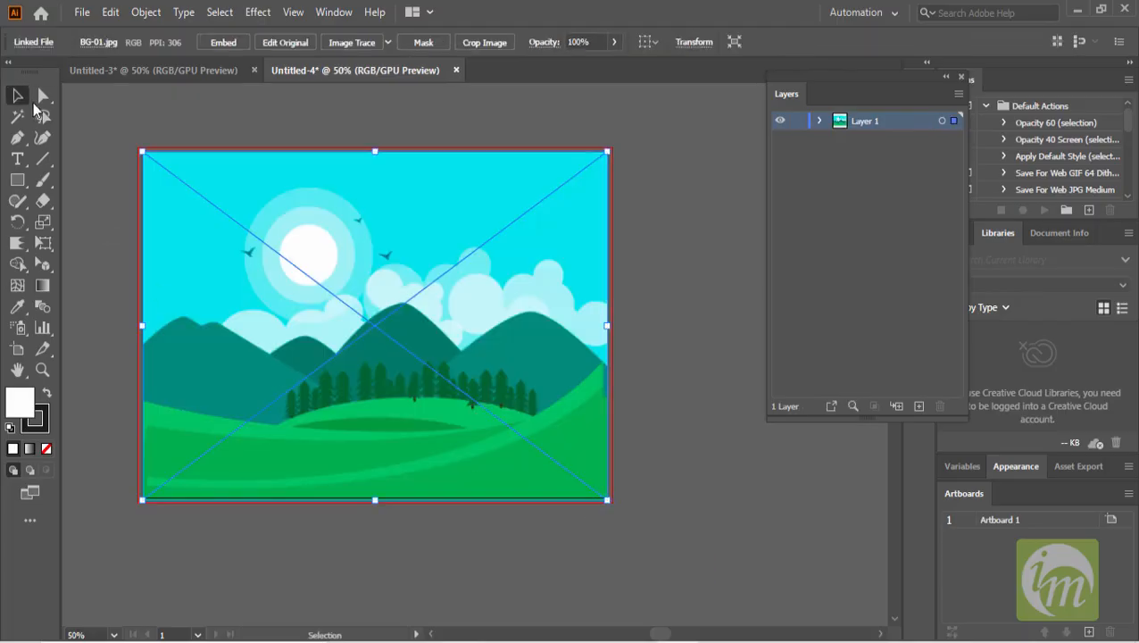
pyautogui.click(488, 117)
pyautogui.scroll(1, 553, 308)
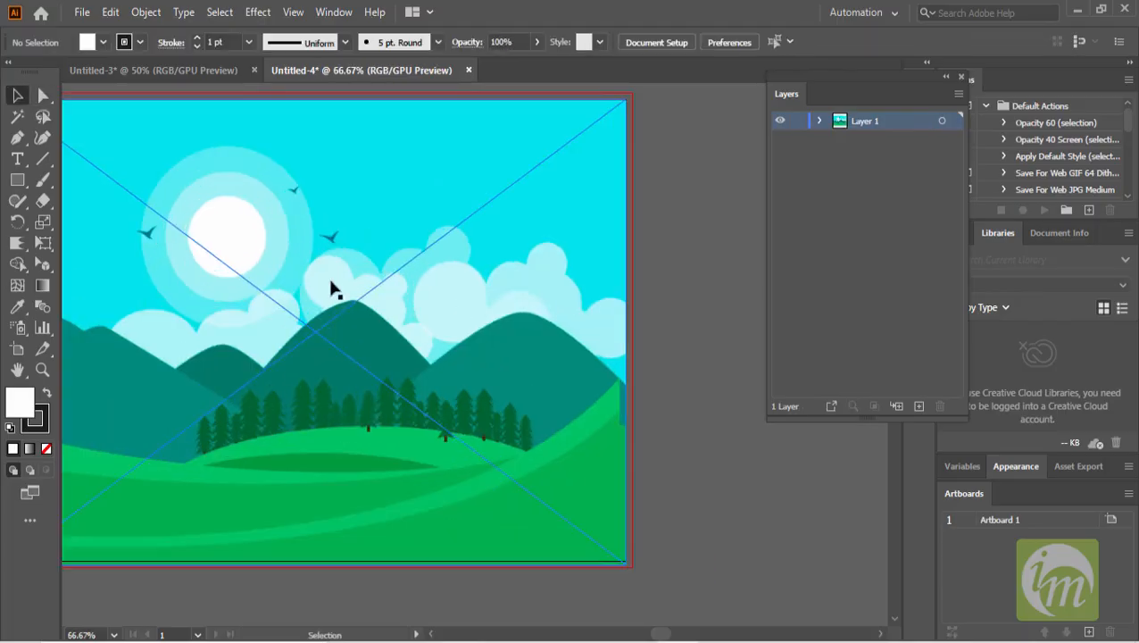
pyautogui.moveTo(324, 278); pyautogui.dragTo(444, 295)
pyautogui.scroll(-1, 395, 290)
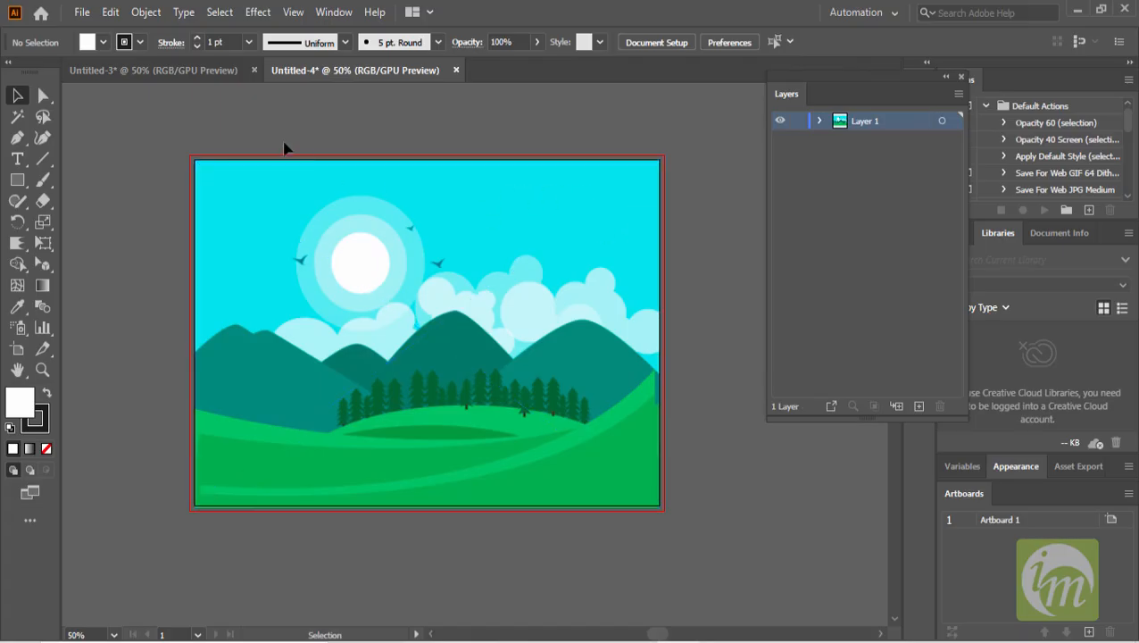
# - Back in the original document, apply a linear gradient to the sky background rectangle, running from its bottom edge upward
pyautogui.click(207, 69)
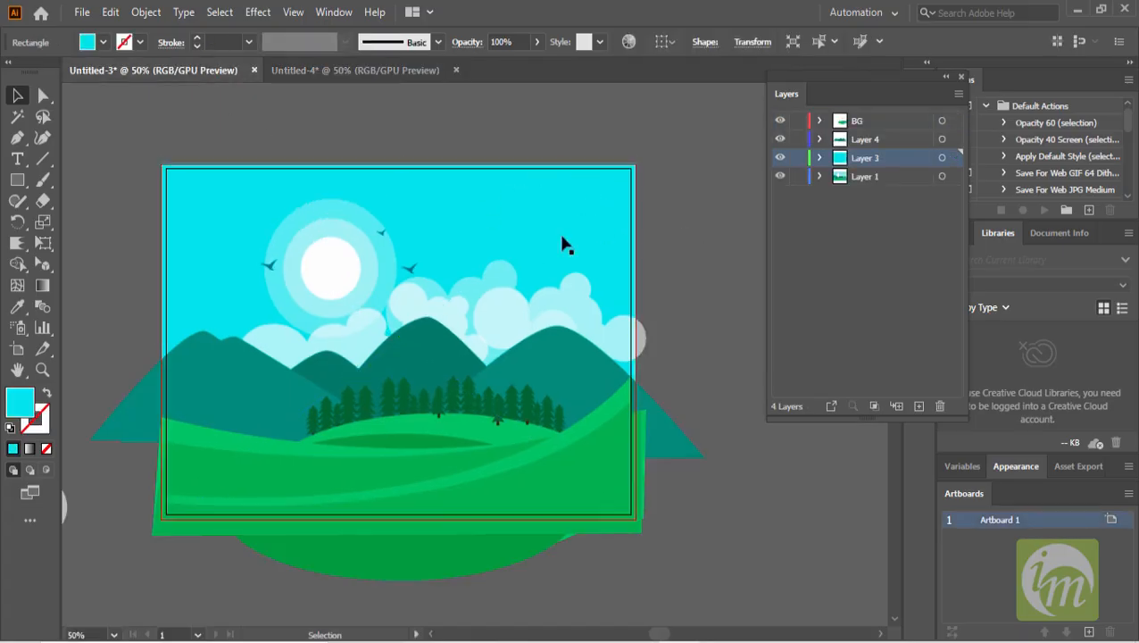
pyautogui.moveTo(492, 230); pyautogui.dragTo(529, 216)
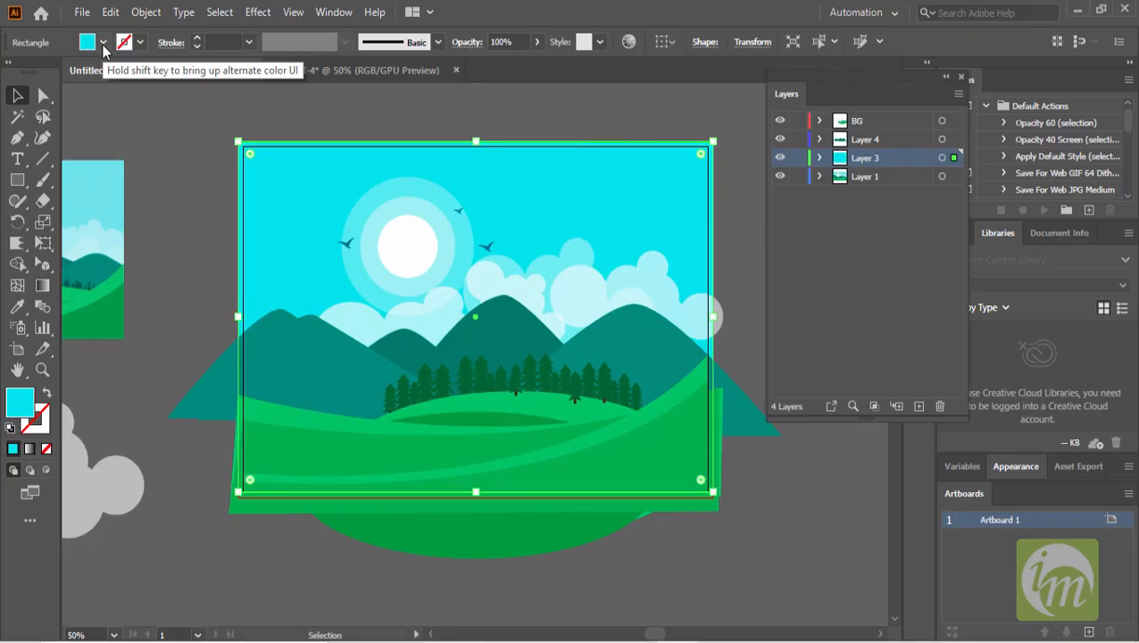
pyautogui.click(42, 285)
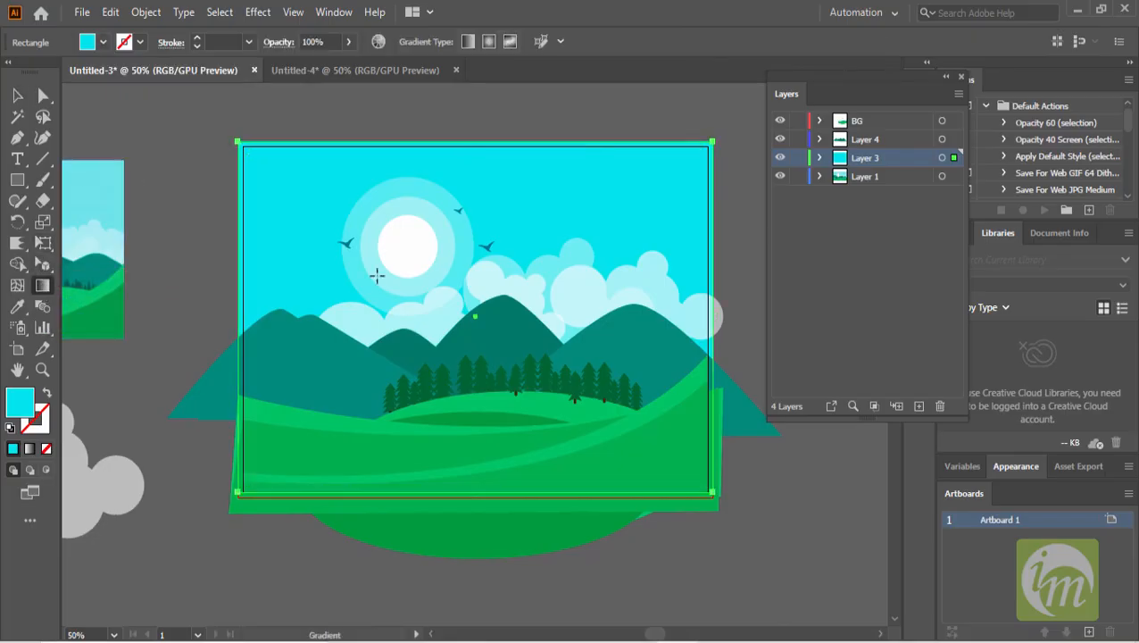
pyautogui.click(559, 180)
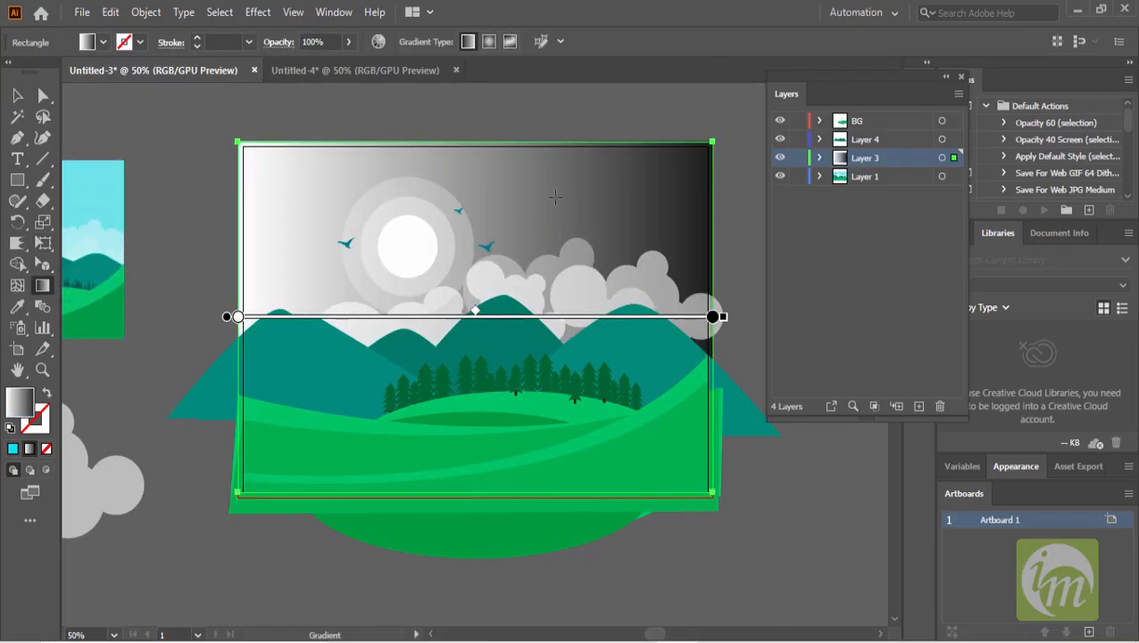
pyautogui.moveTo(713, 318)
pyautogui.mouseDown()
pyautogui.moveTo(665, 317)
pyautogui.moveTo(702, 316)
pyautogui.moveTo(710, 195)
pyautogui.moveTo(660, 111)
pyautogui.moveTo(699, 202)
pyautogui.mouseUp()
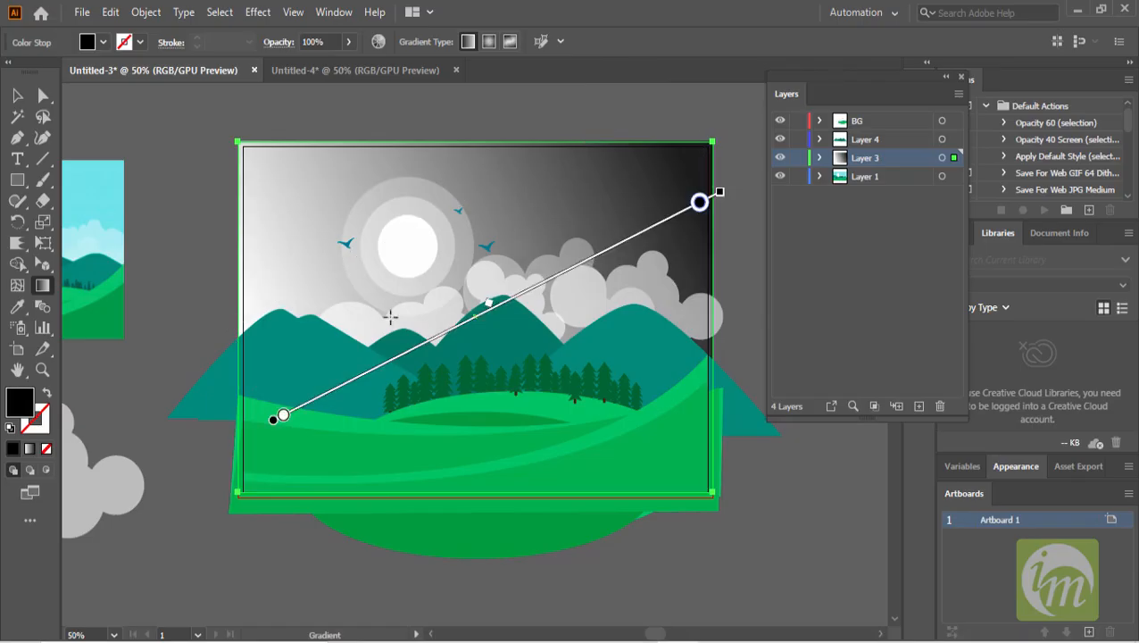
pyautogui.moveTo(277, 419); pyautogui.dragTo(310, 539)
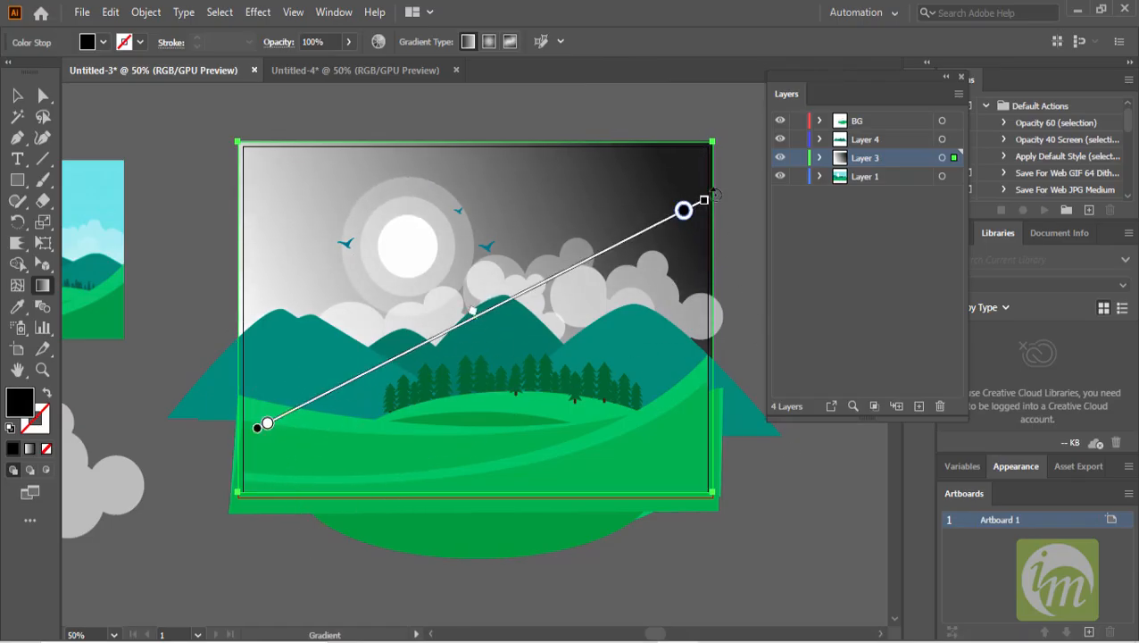
pyautogui.moveTo(715, 191)
pyautogui.mouseDown()
pyautogui.moveTo(528, 122)
pyautogui.moveTo(439, 116)
pyautogui.moveTo(483, 233)
pyautogui.mouseUp()
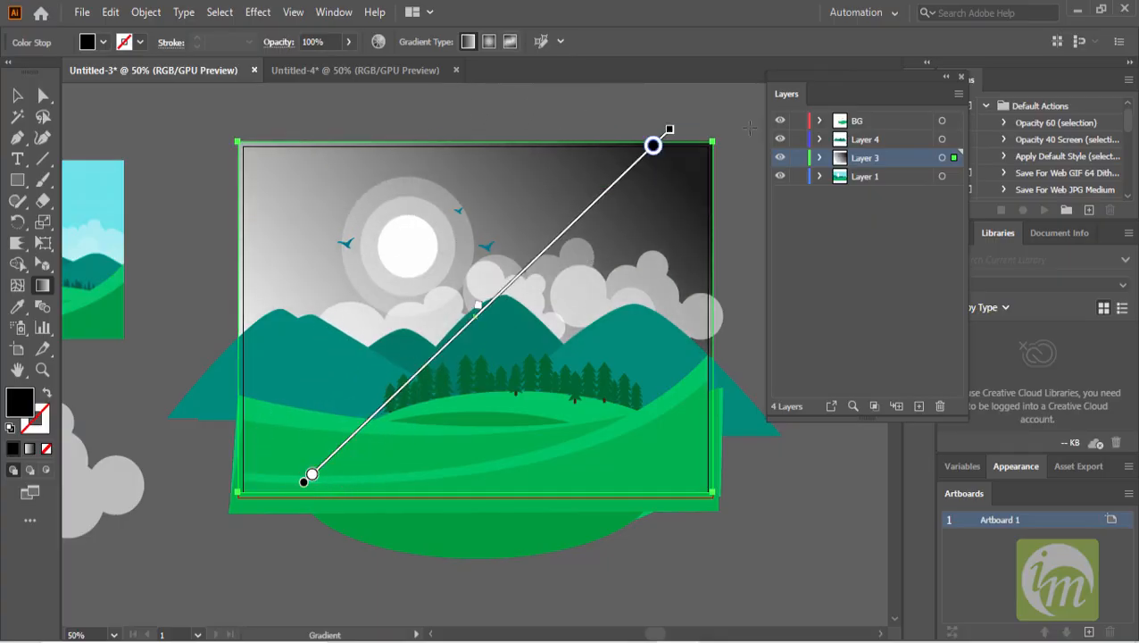
pyautogui.moveTo(683, 123)
pyautogui.mouseDown()
pyautogui.moveTo(465, 102)
pyautogui.moveTo(428, 125)
pyautogui.mouseUp()
# - Set the gradient's top colour stop to a bright blue swatch
pyautogui.scroll(-1, 509, 189)
pyautogui.scroll(2, 512, 195)
pyautogui.scroll(-2, 512, 195)
pyautogui.scroll(-1, 509, 190)
pyautogui.scroll(2, 515, 183)
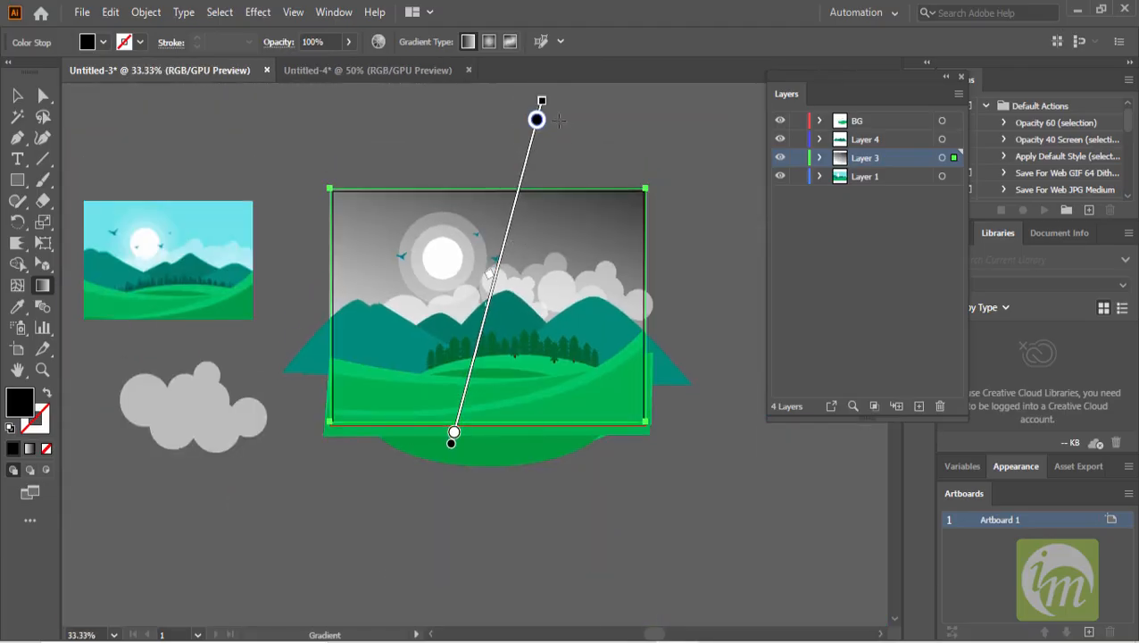
pyautogui.doubleClick(537, 120)
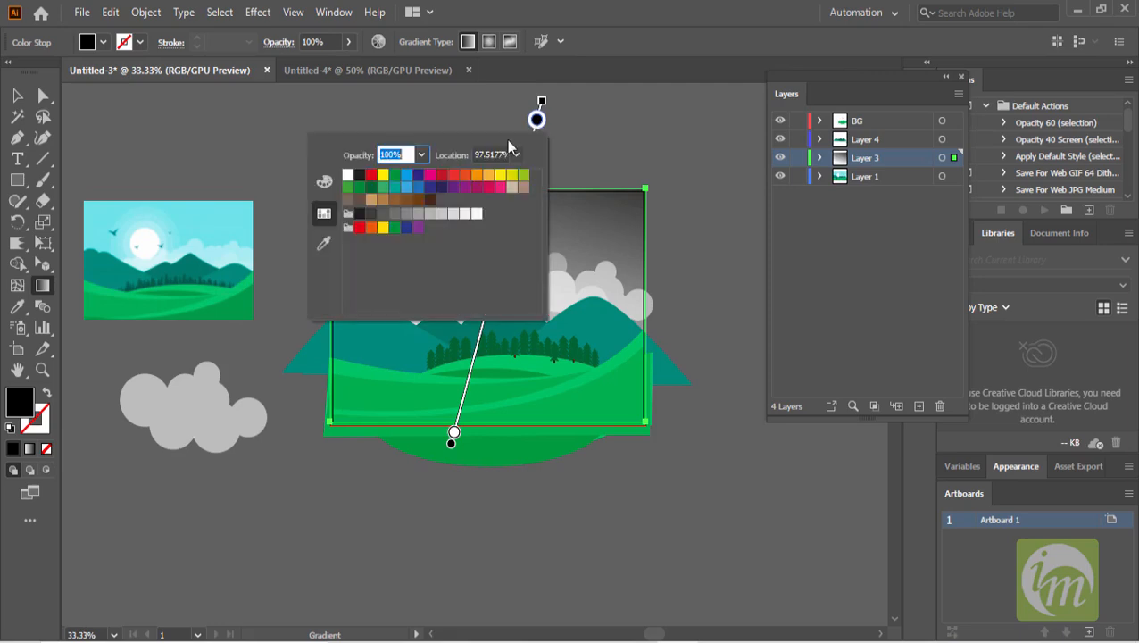
pyautogui.click(418, 188)
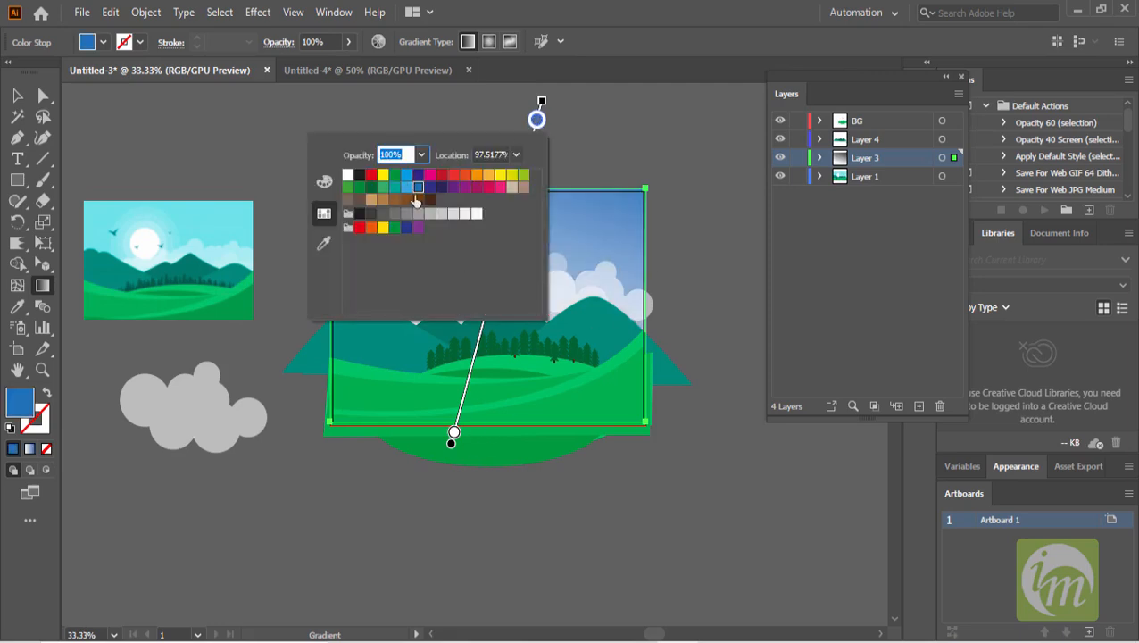
pyautogui.click(406, 174)
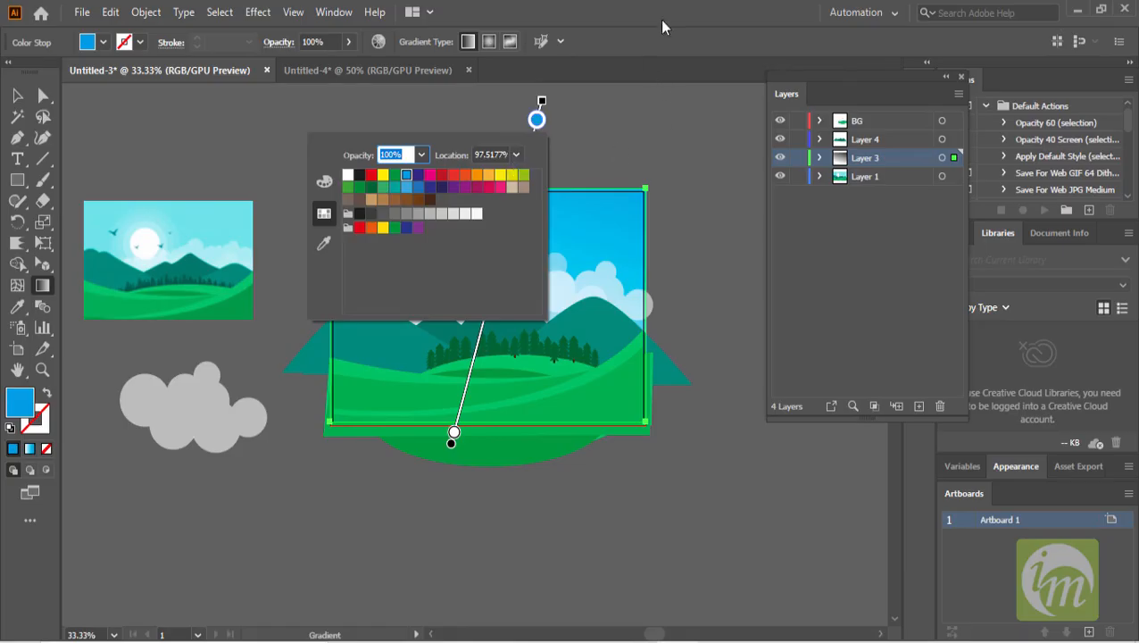
# - Set the gradient's bottom colour stop to light blue A4E5FC
pyautogui.click(453, 433)
pyautogui.click(453, 433)
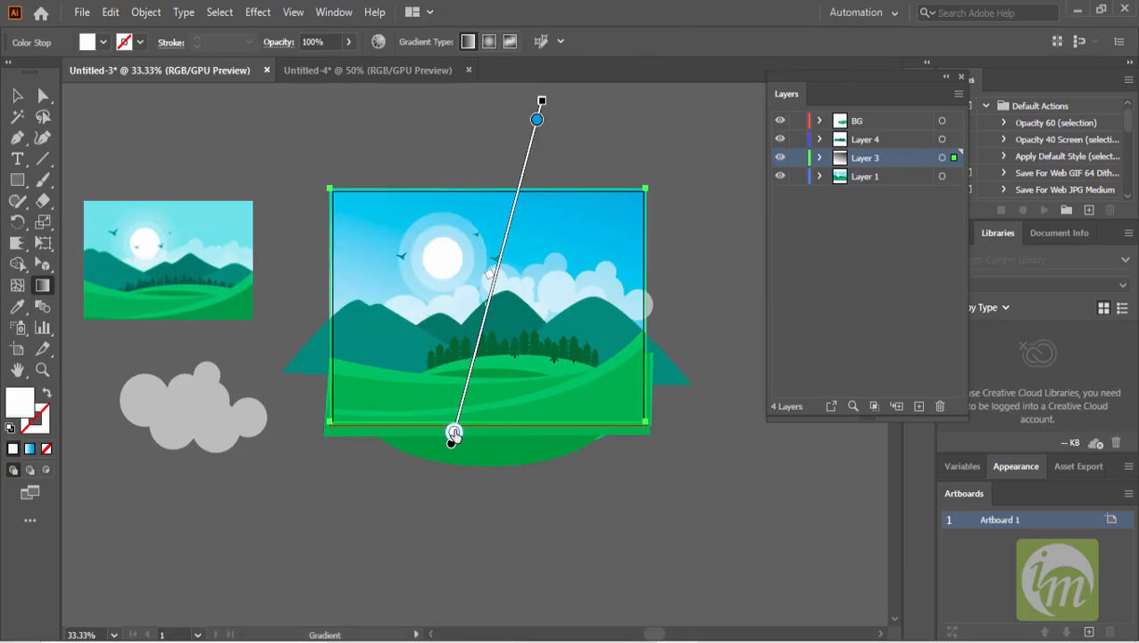
pyautogui.doubleClick(454, 433)
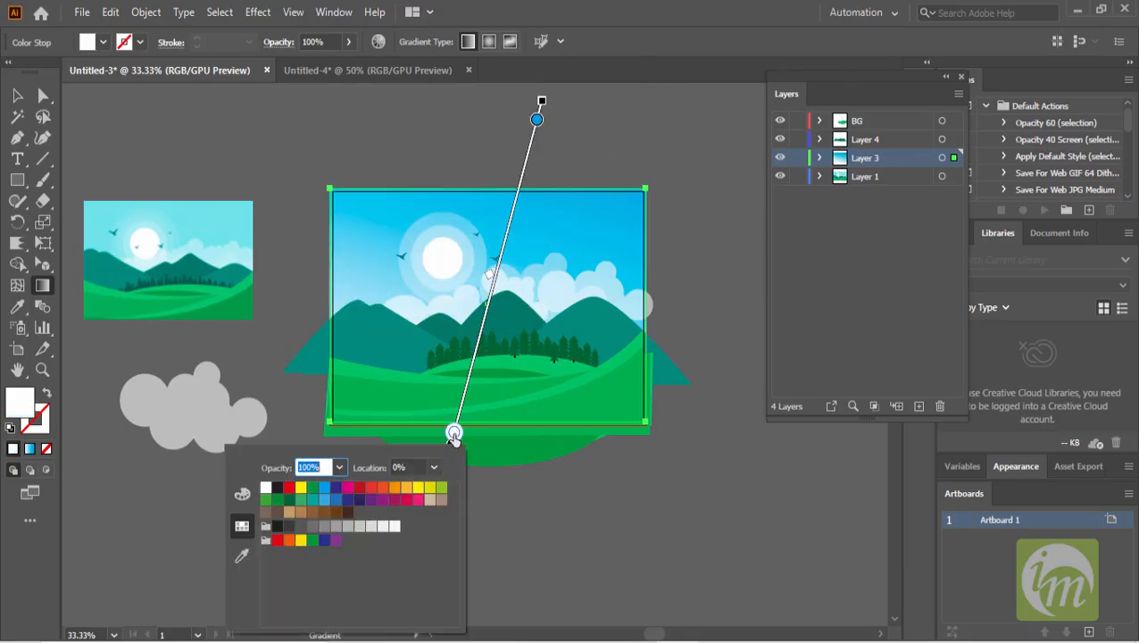
pyautogui.click(324, 486)
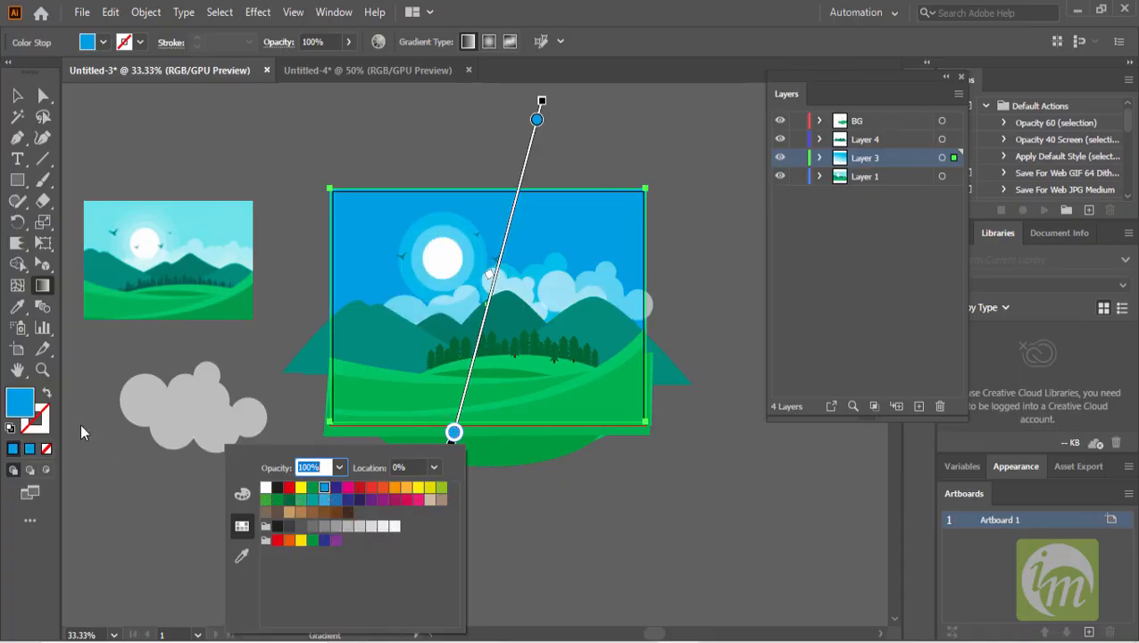
pyautogui.doubleClick(21, 406)
pyautogui.moveTo(704, 273); pyautogui.dragTo(701, 257)
pyautogui.click(1016, 260)
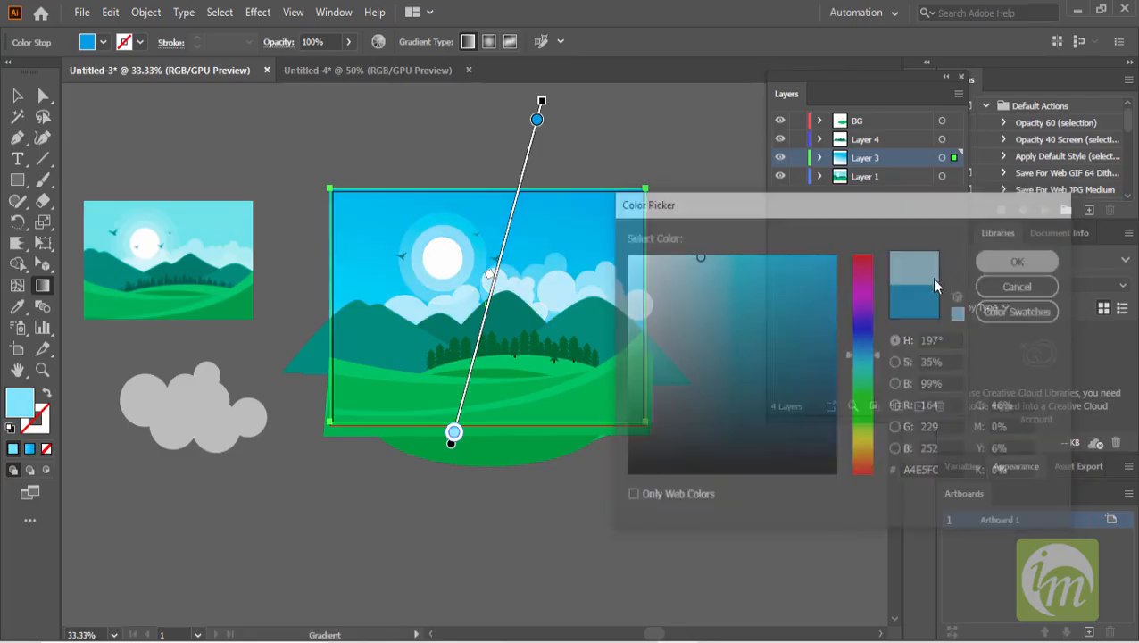
pyautogui.scroll(1, 503, 333)
pyautogui.scroll(1, 503, 336)
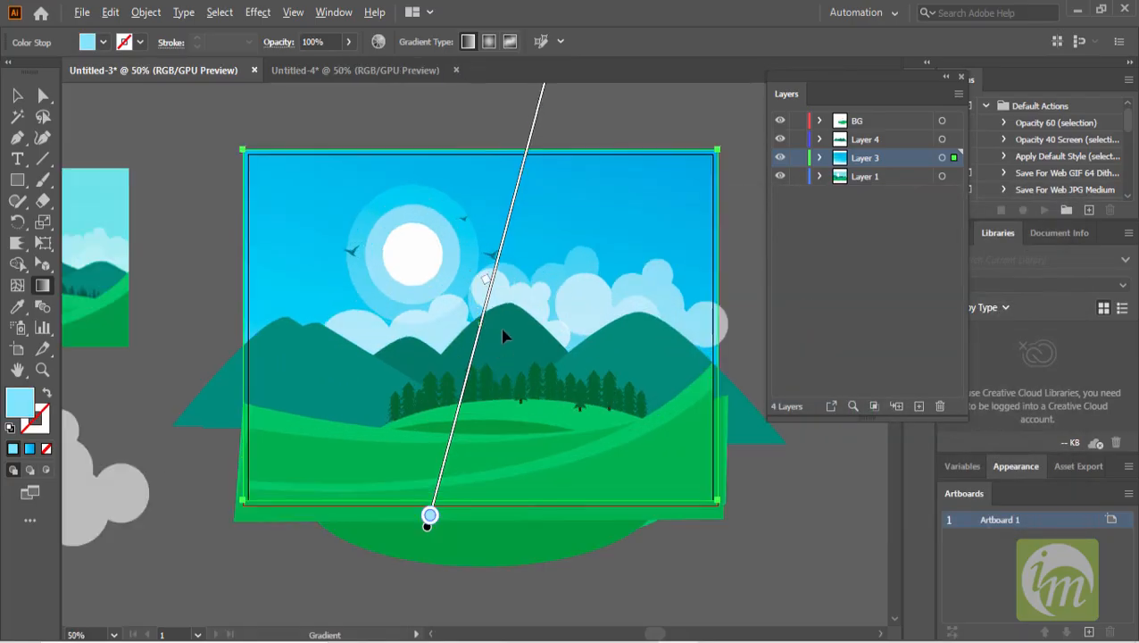
# - Set the sky gradient's bottom colour stop to white
pyautogui.scroll(-1, 521, 312)
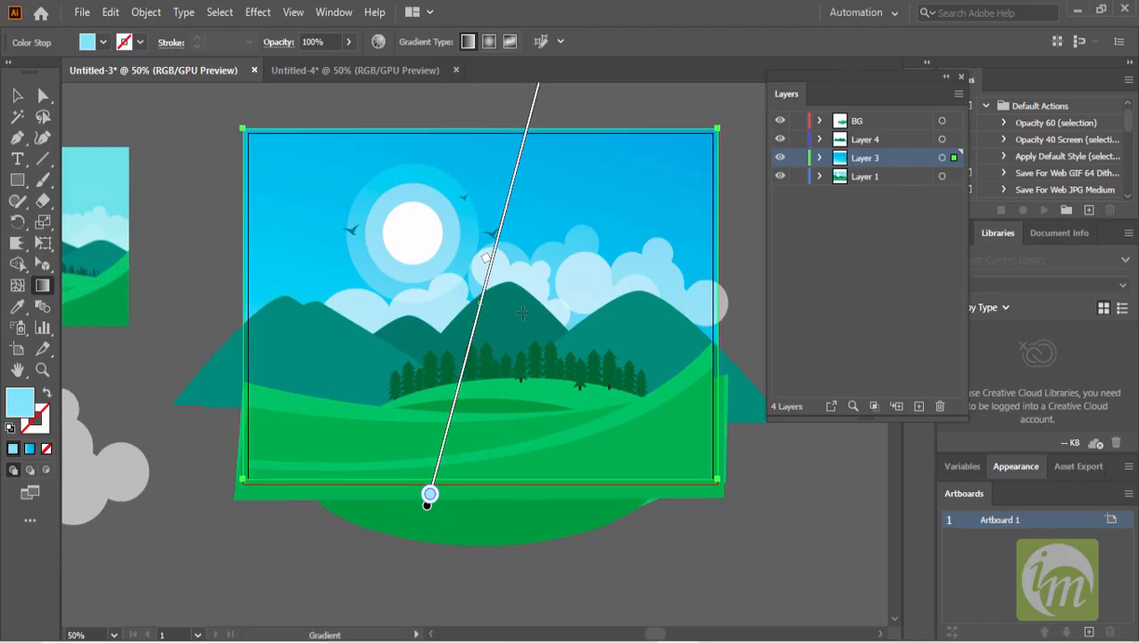
pyautogui.doubleClick(430, 496)
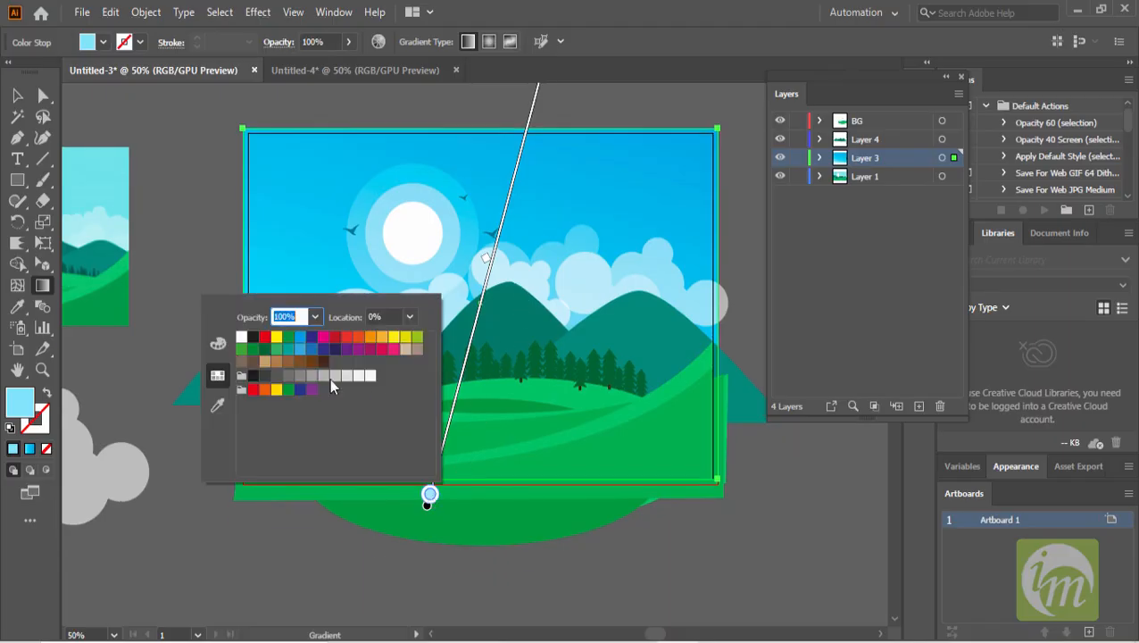
pyautogui.click(243, 340)
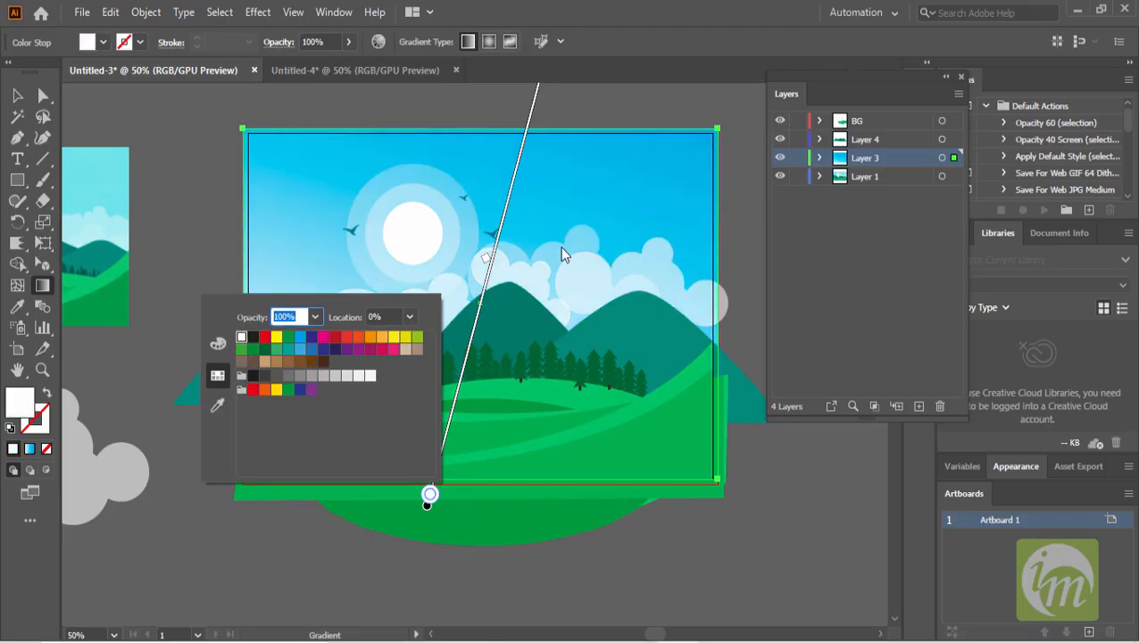
pyautogui.click(562, 282)
# - Set the sky gradient's top colour stop to a lighter blue swatch
pyautogui.scroll(3, 565, 282)
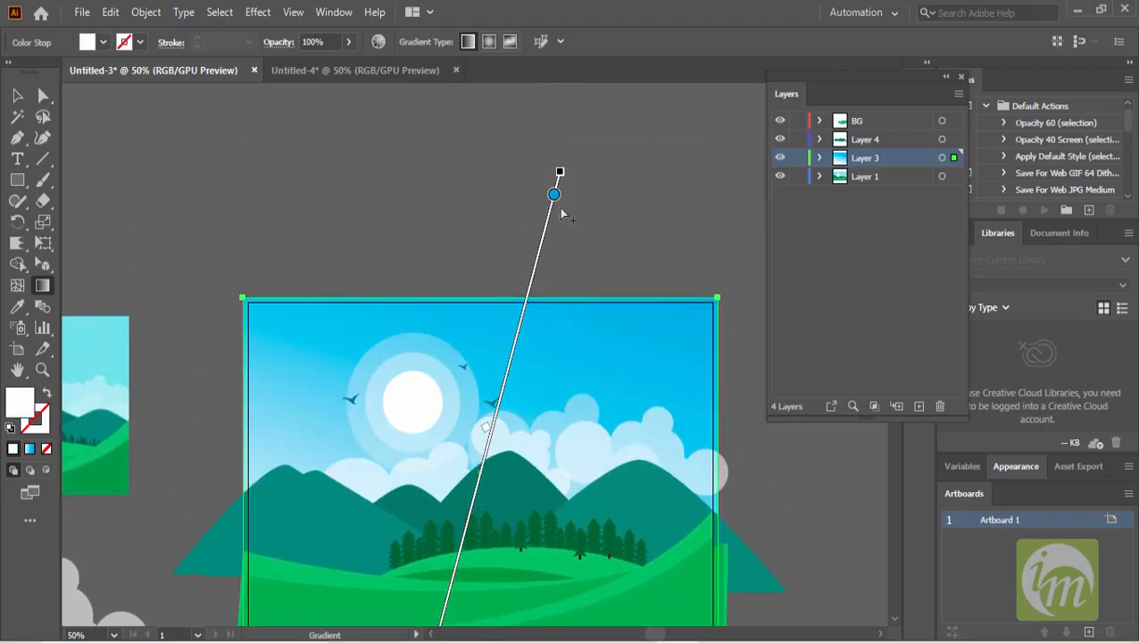
pyautogui.doubleClick(553, 196)
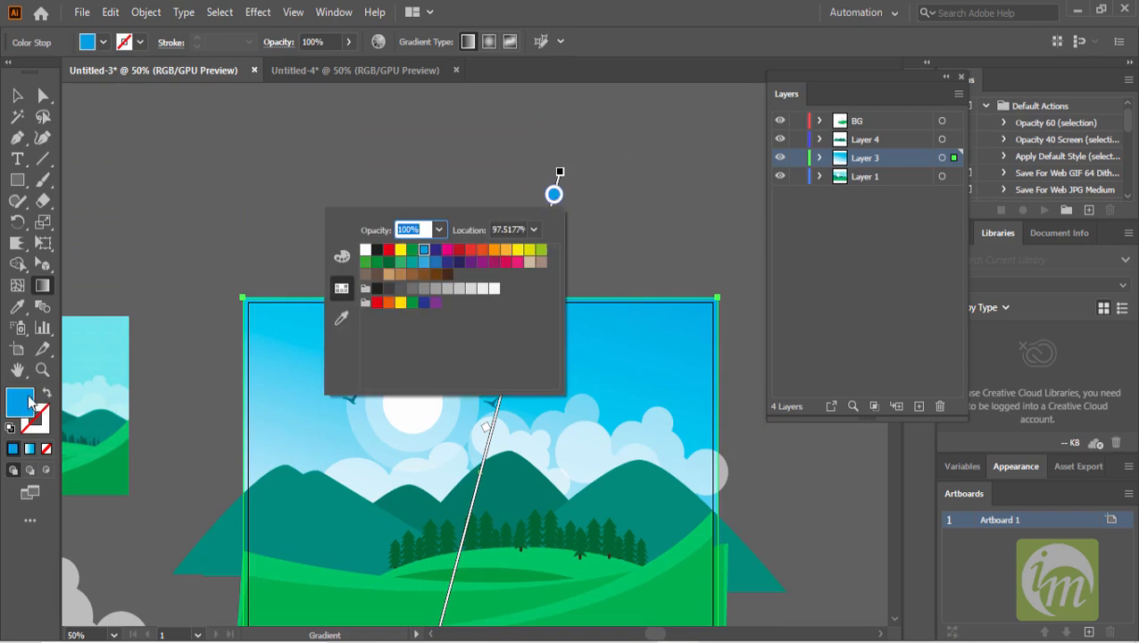
pyautogui.click(421, 260)
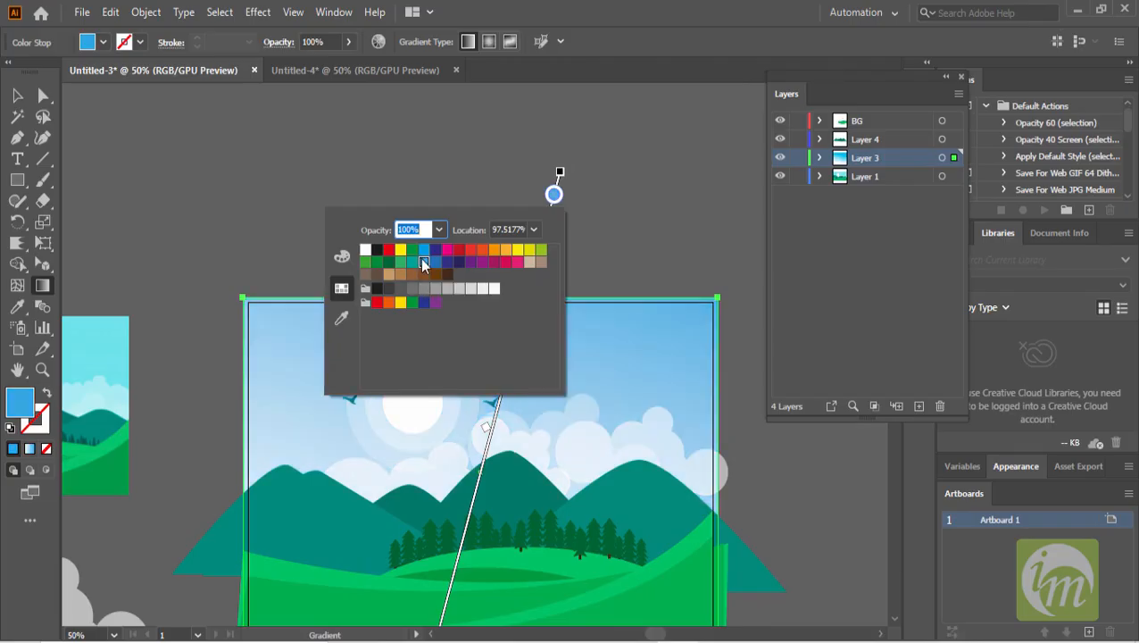
pyautogui.click(658, 237)
pyautogui.scroll(-1, 659, 237)
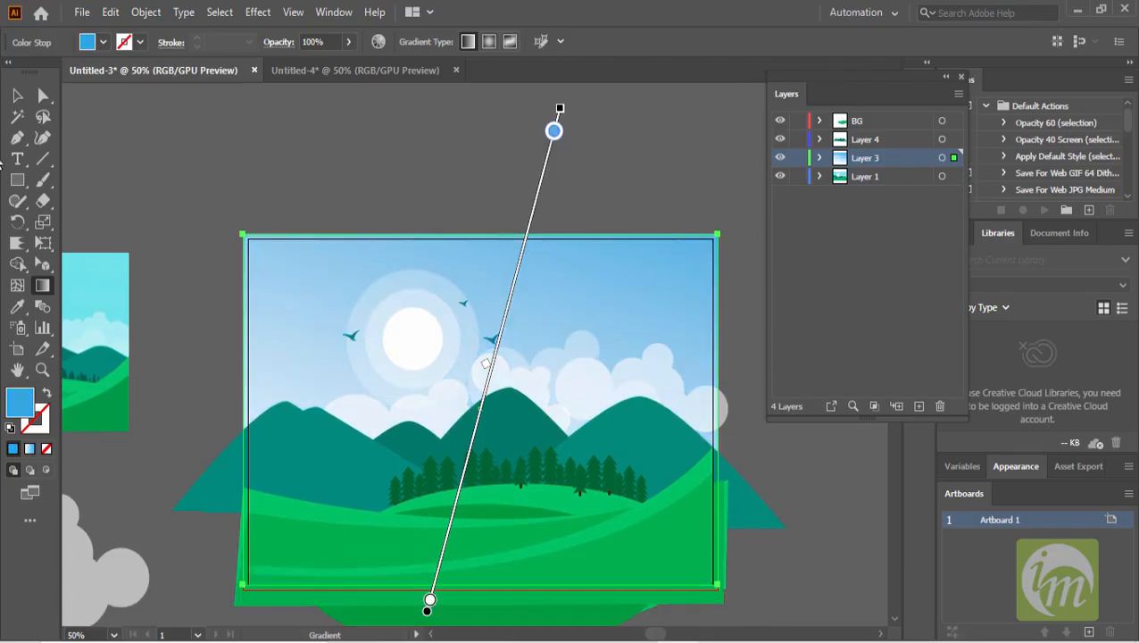
# - Try a gradient on the right-hand mountain, then restore its solid teal fill with the Eyedropper
pyautogui.click(17, 95)
pyautogui.click(172, 124)
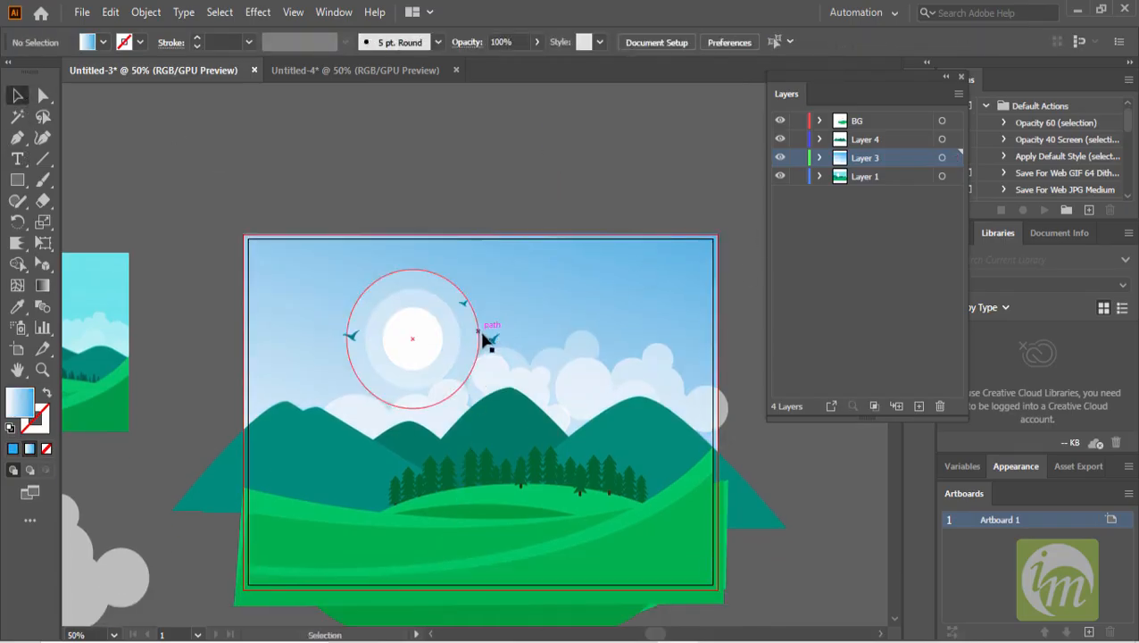
pyautogui.scroll(-1, 696, 546)
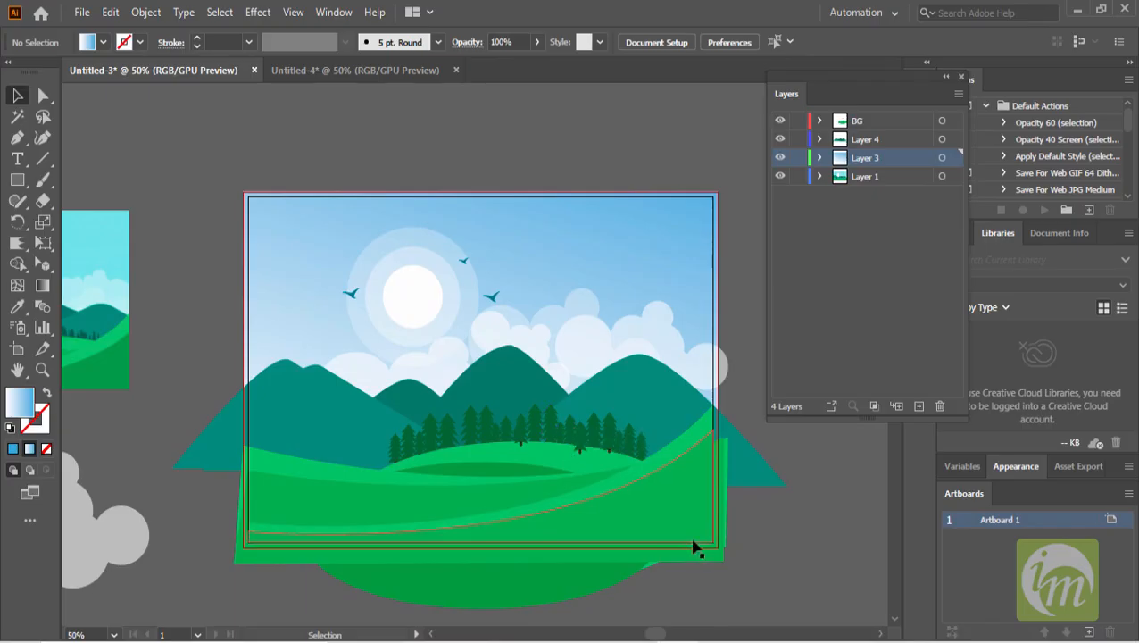
pyautogui.click(665, 406)
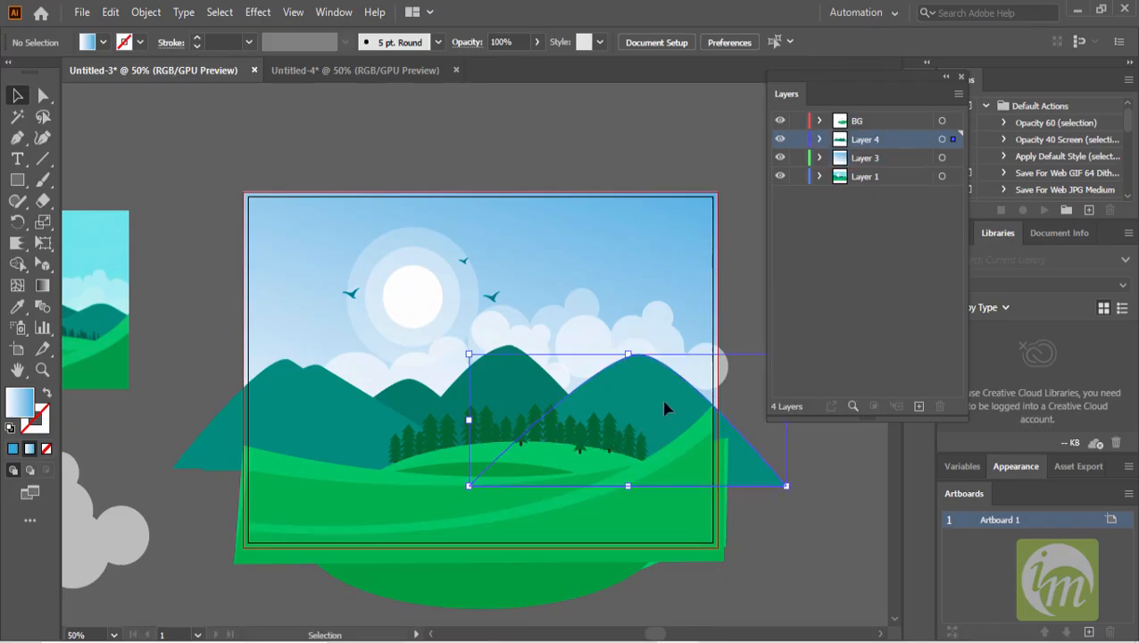
pyautogui.click(43, 288)
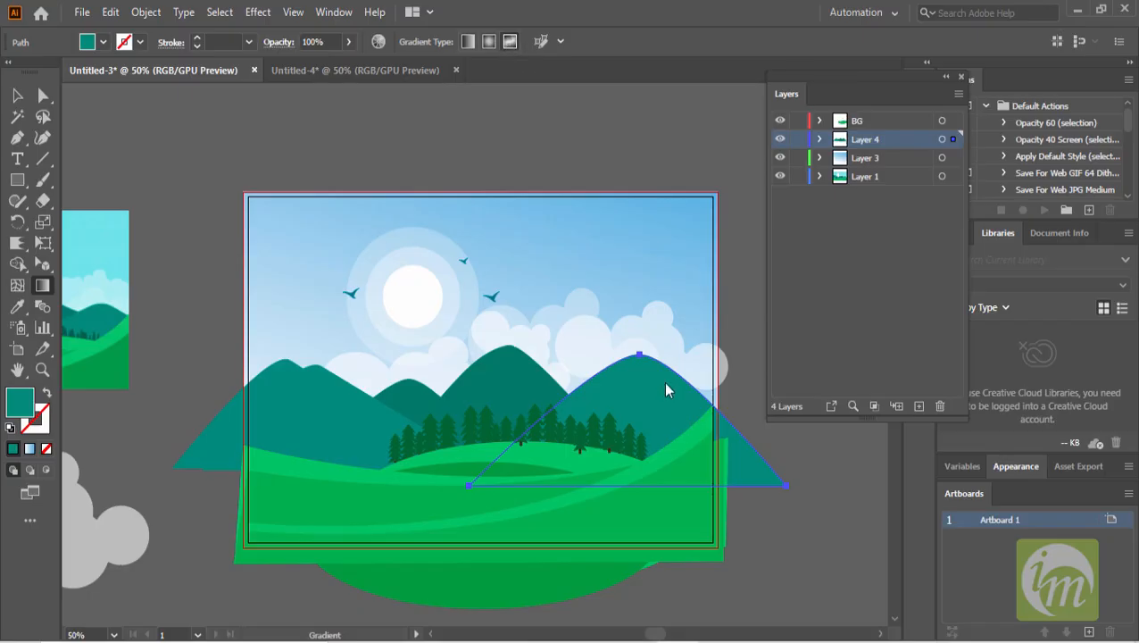
pyautogui.click(658, 412)
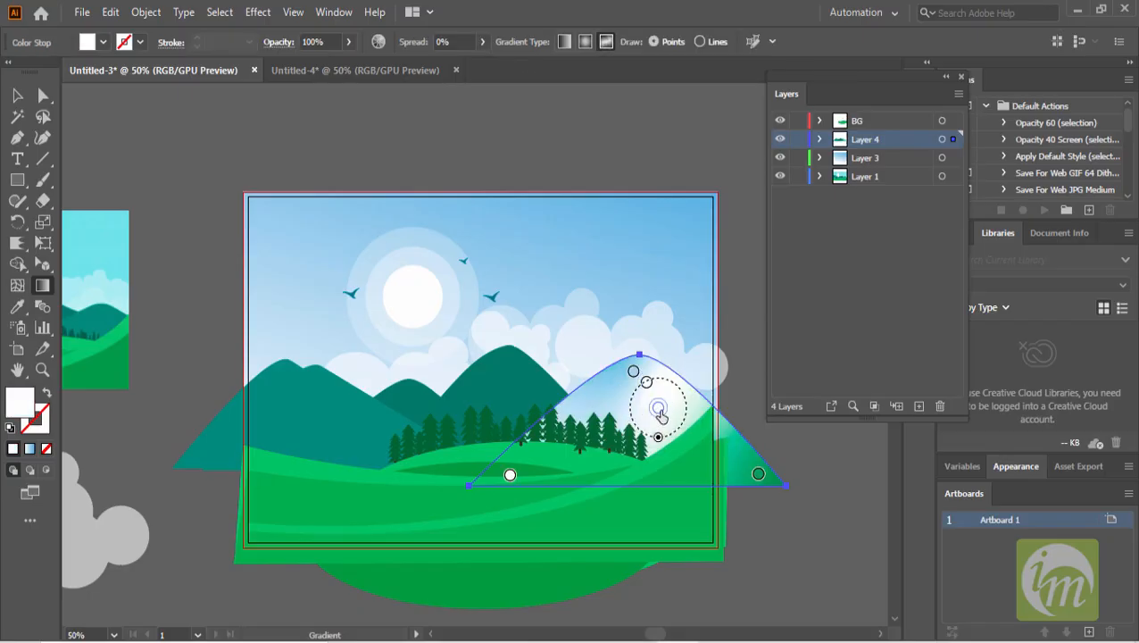
pyautogui.moveTo(658, 410); pyautogui.dragTo(676, 415)
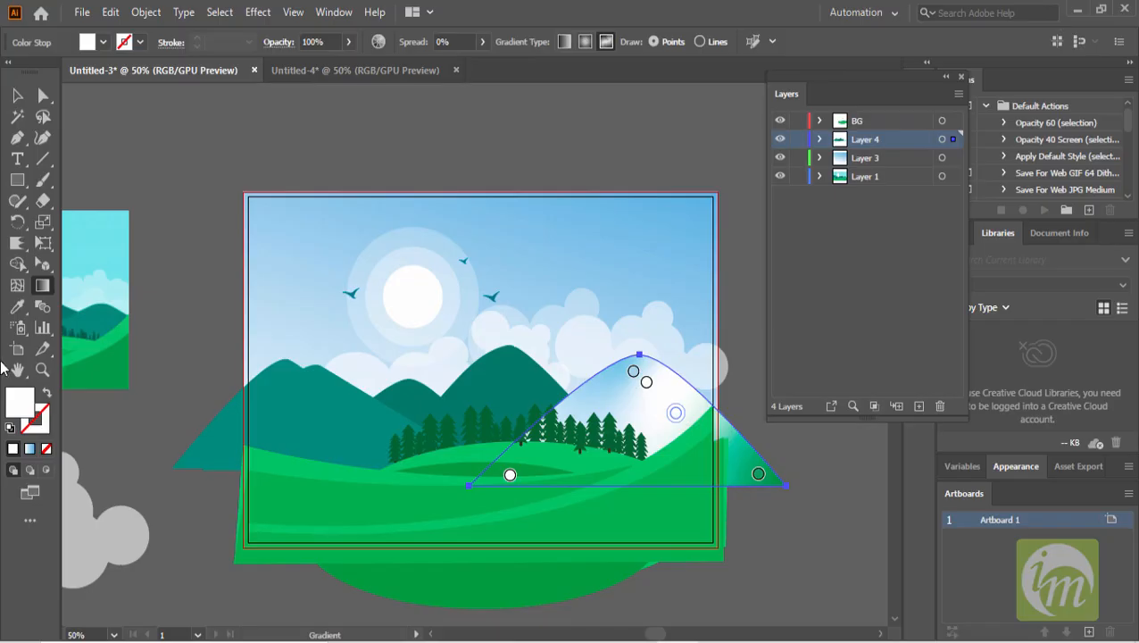
pyautogui.click(17, 306)
pyautogui.click(510, 376)
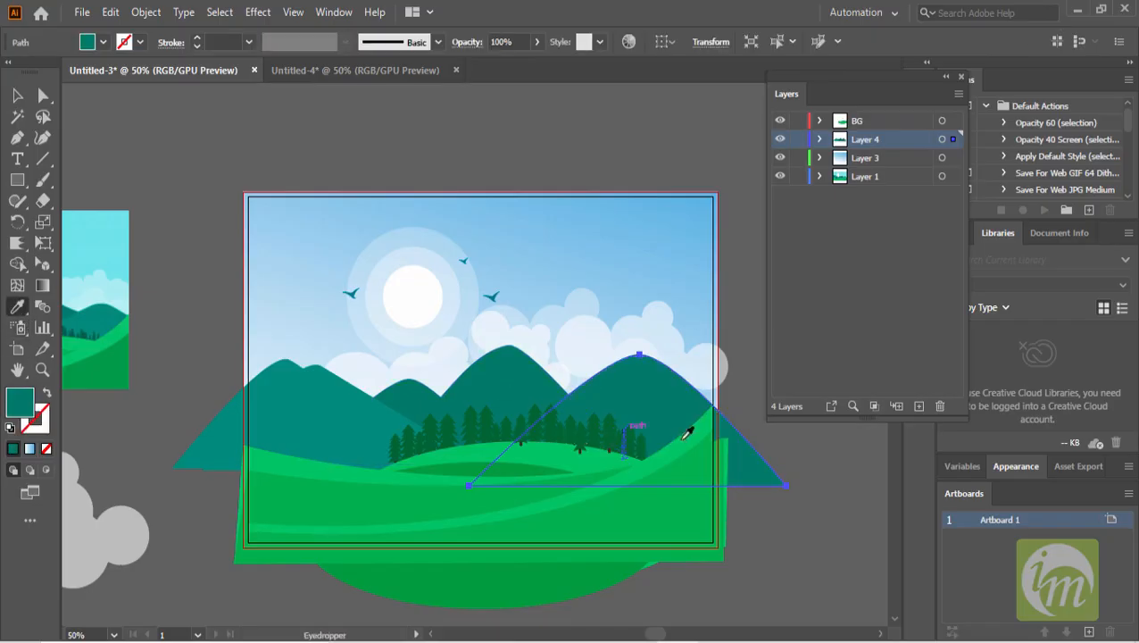
# - Apply a freeform gradient to the right-hand mountain
pyautogui.click(17, 96)
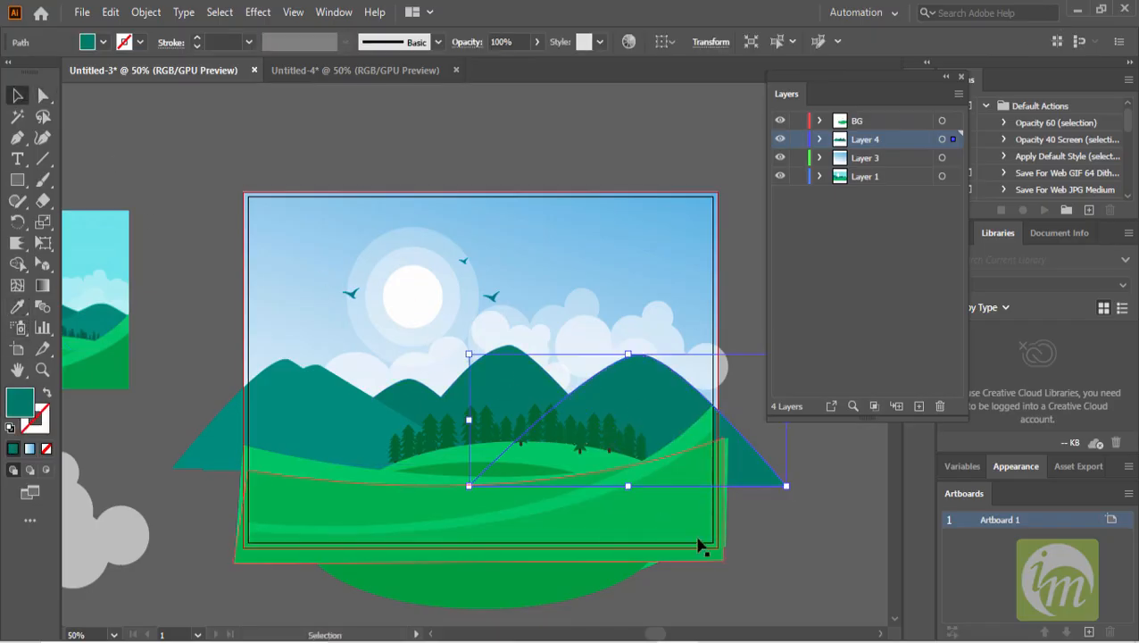
pyautogui.click(42, 285)
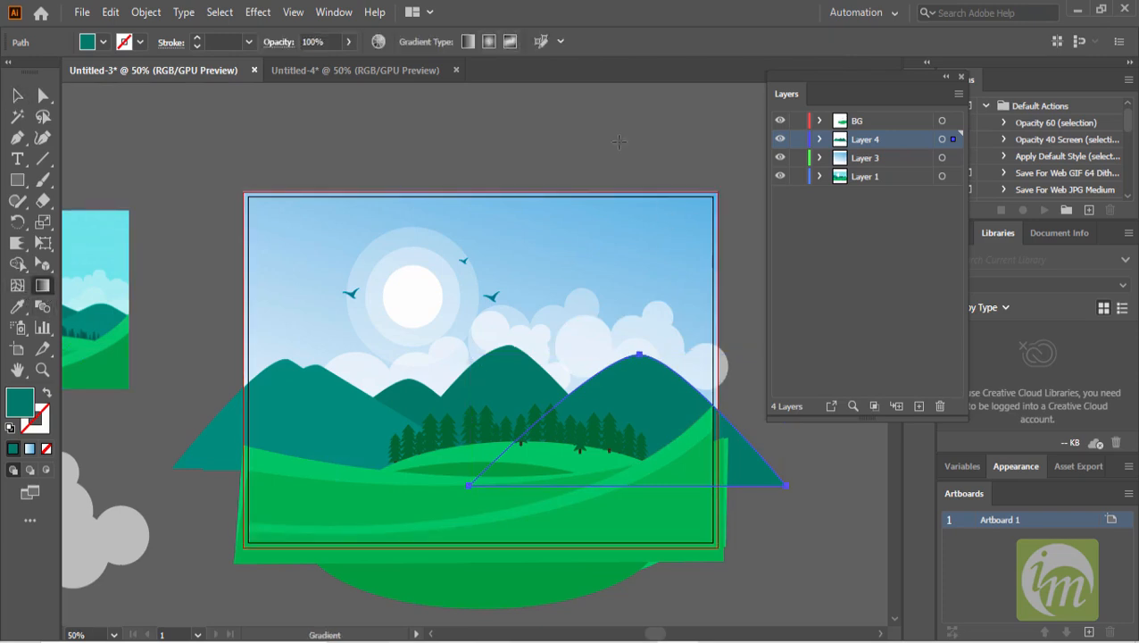
pyautogui.click(510, 42)
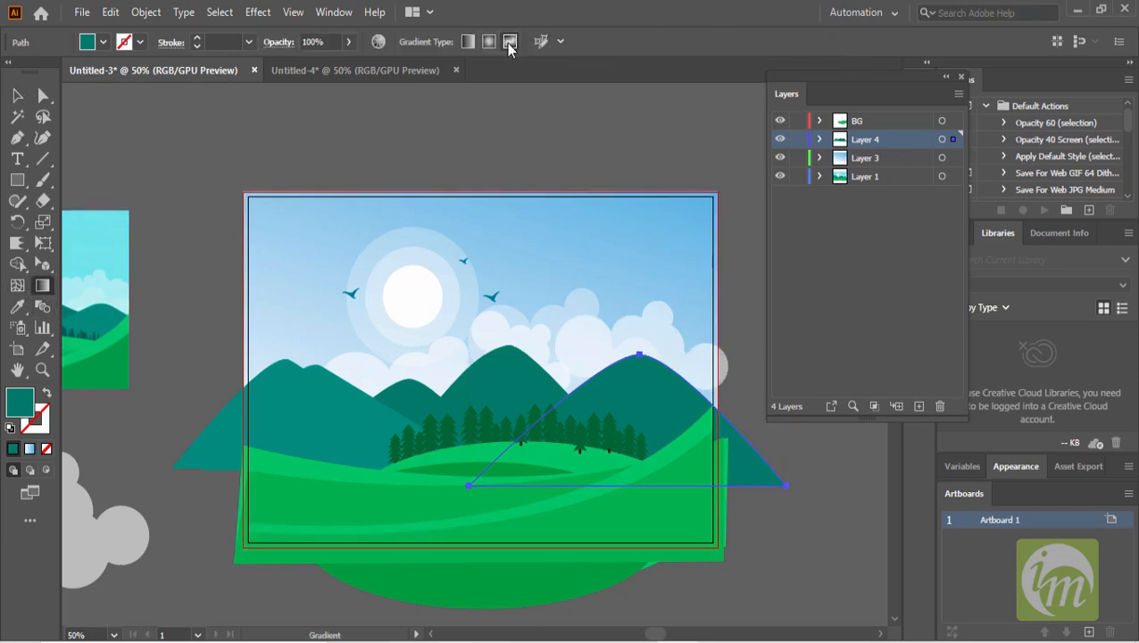
pyautogui.click(677, 408)
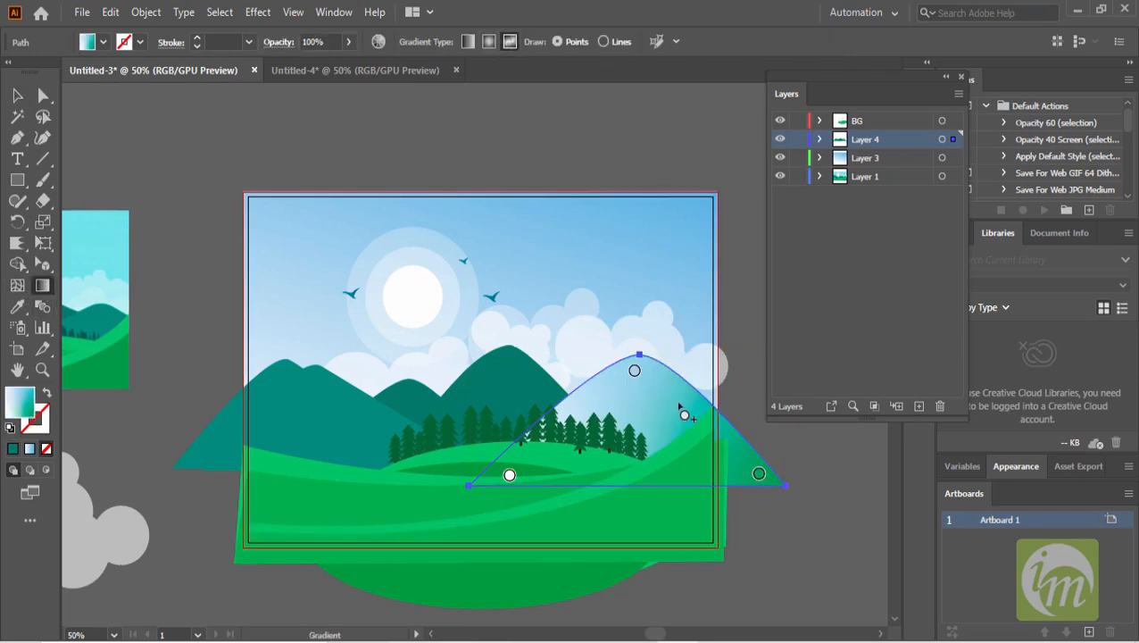
# - Set the freeform gradient's top point on the mountain to a dark green swatch
pyautogui.doubleClick(635, 372)
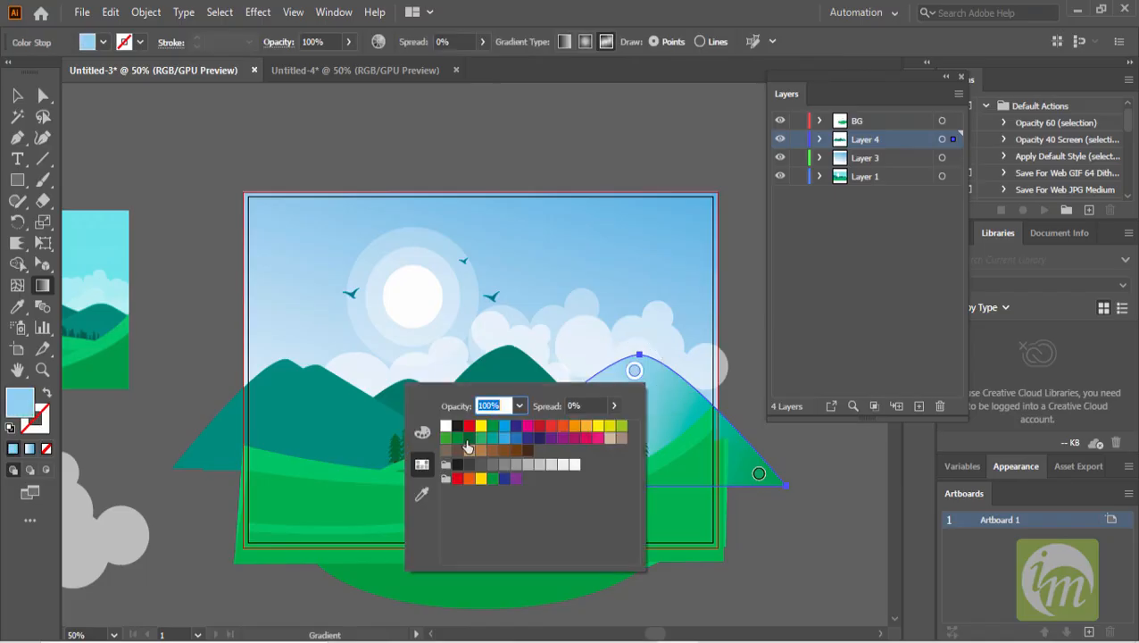
pyautogui.click(469, 439)
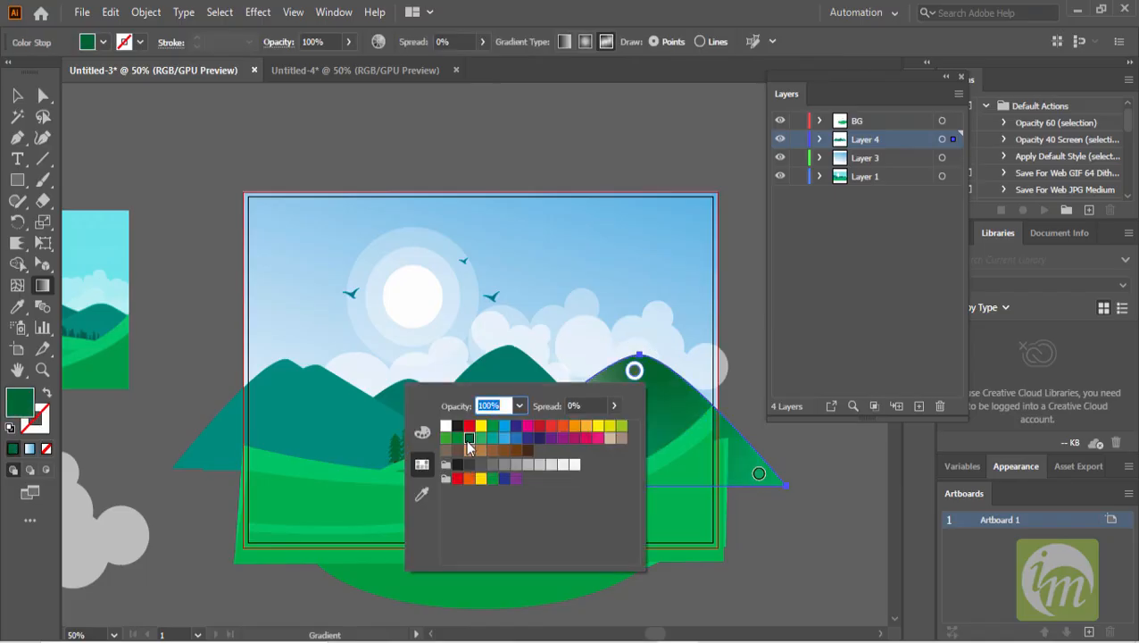
pyautogui.click(756, 479)
# - Set the lower-left gradient point to a green swatch and move it to the mountain's lower centre near the trees
pyautogui.click(508, 476)
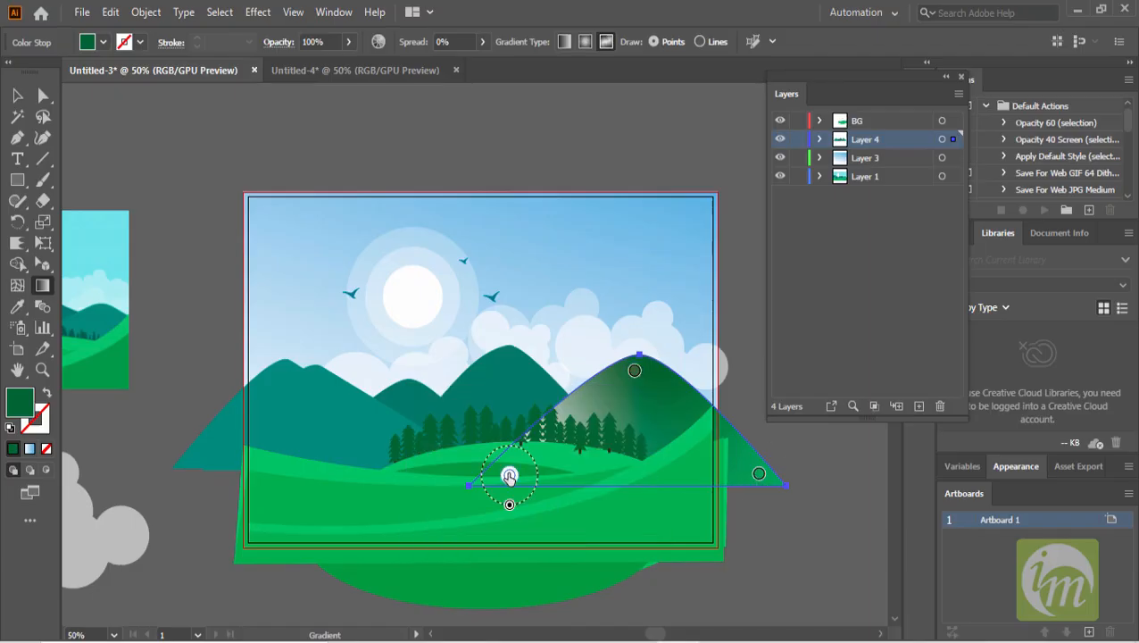
pyautogui.doubleClick(508, 476)
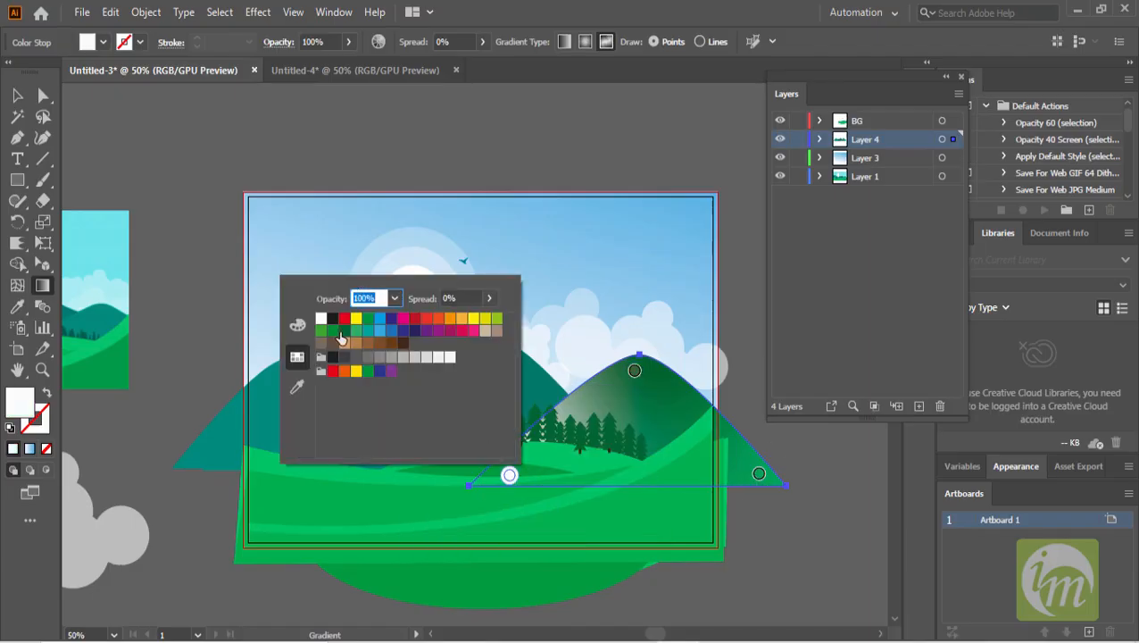
pyautogui.click(332, 332)
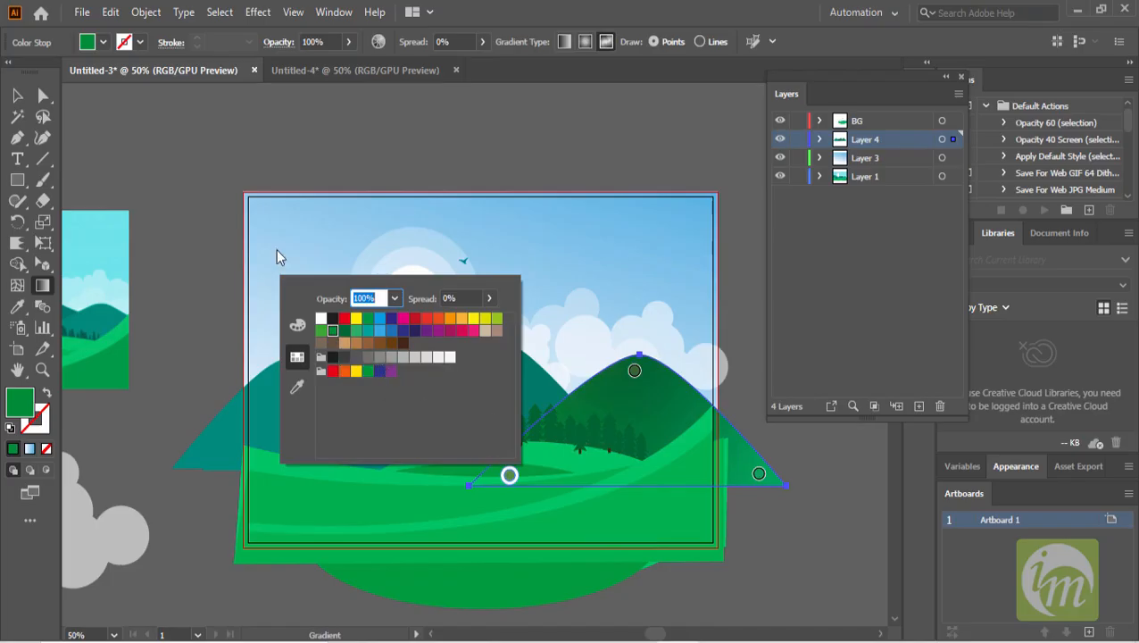
pyautogui.click(19, 97)
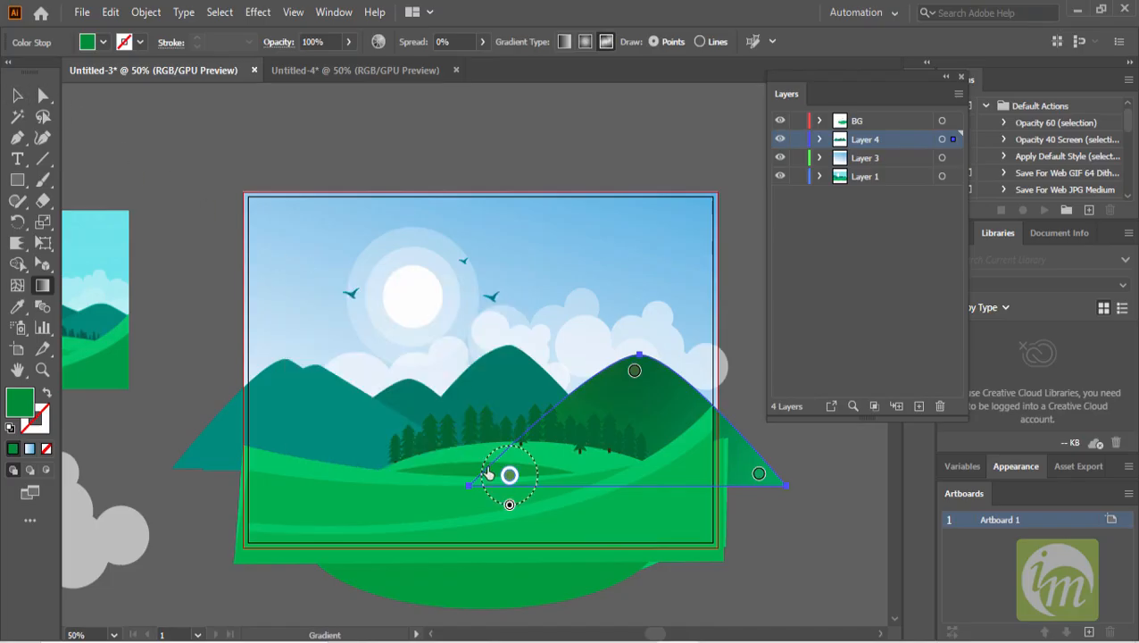
pyautogui.moveTo(511, 476); pyautogui.dragTo(649, 461)
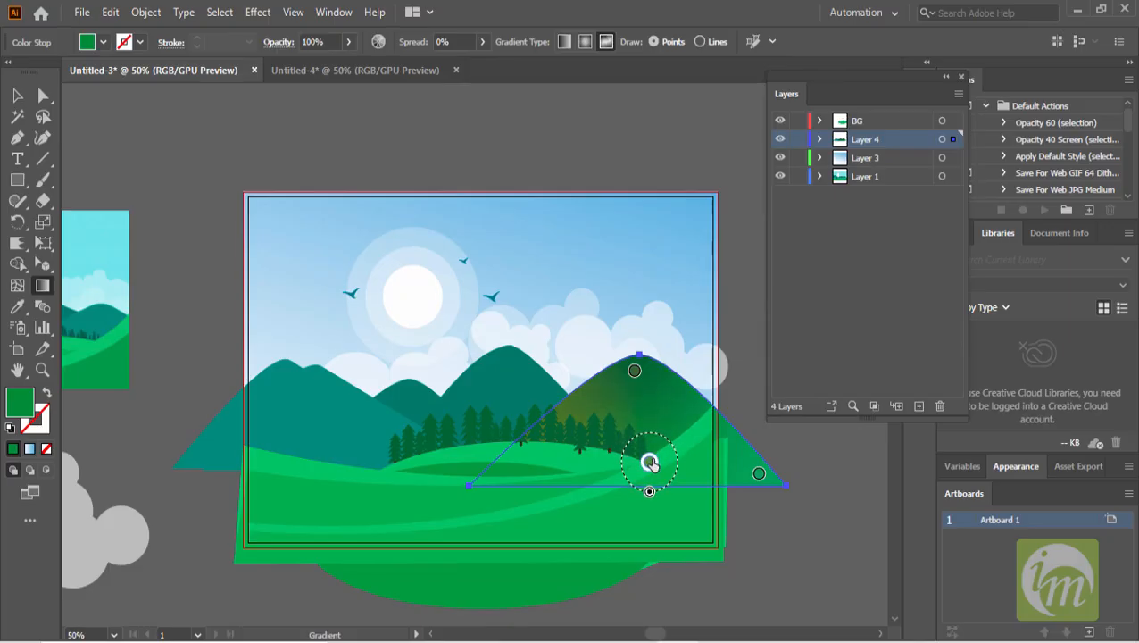
pyautogui.doubleClick(634, 370)
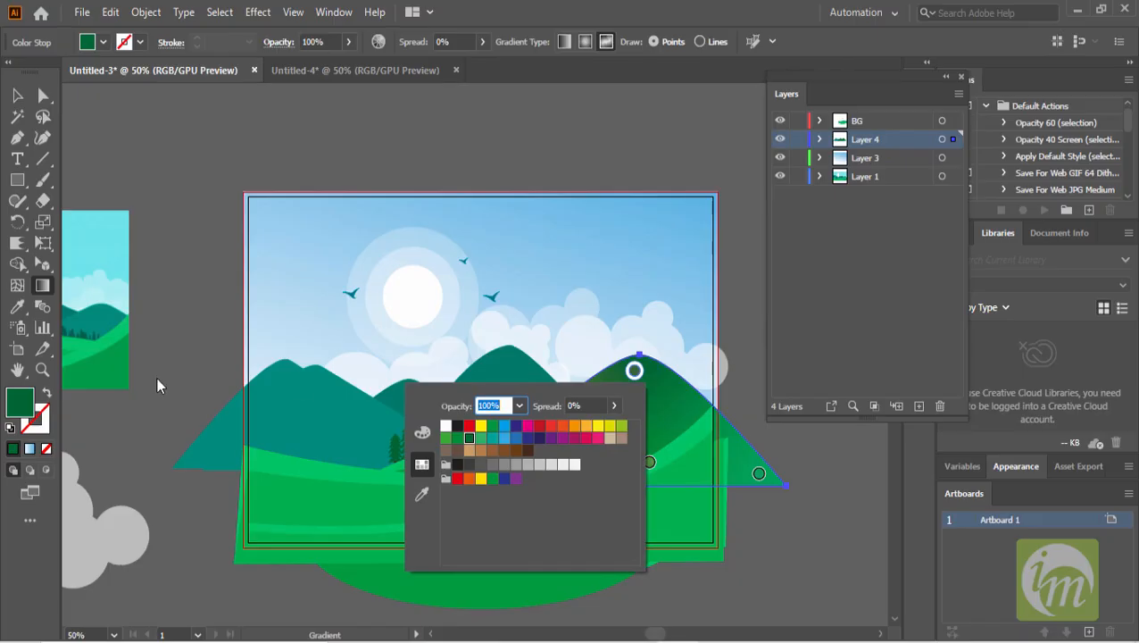
pyautogui.click(18, 105)
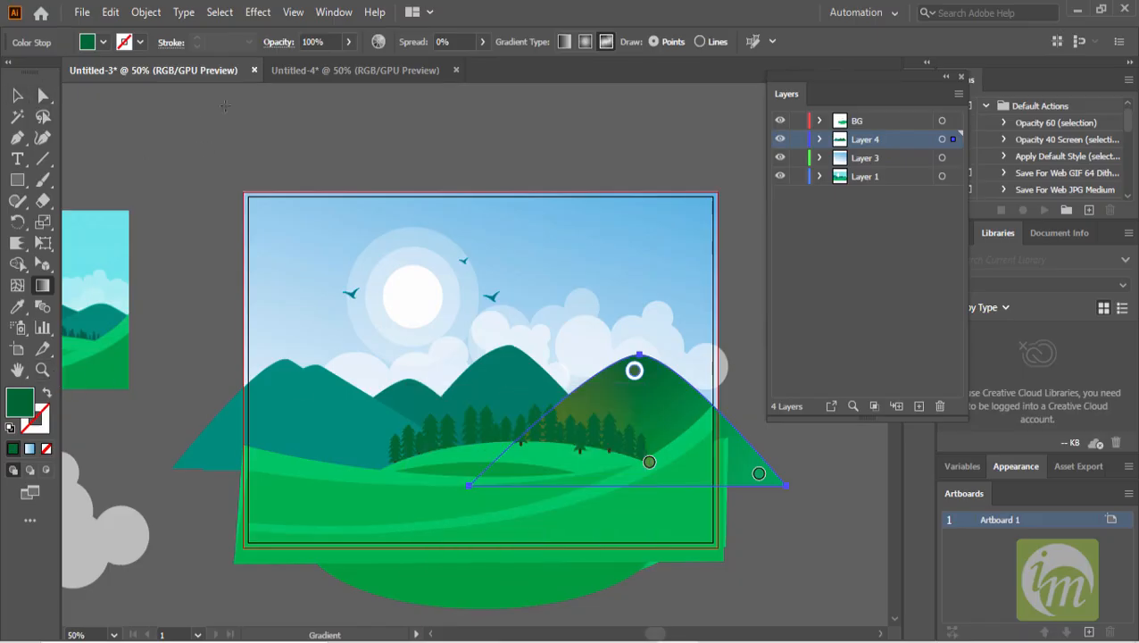
# - Open the Swatches panel
pyautogui.click(334, 12)
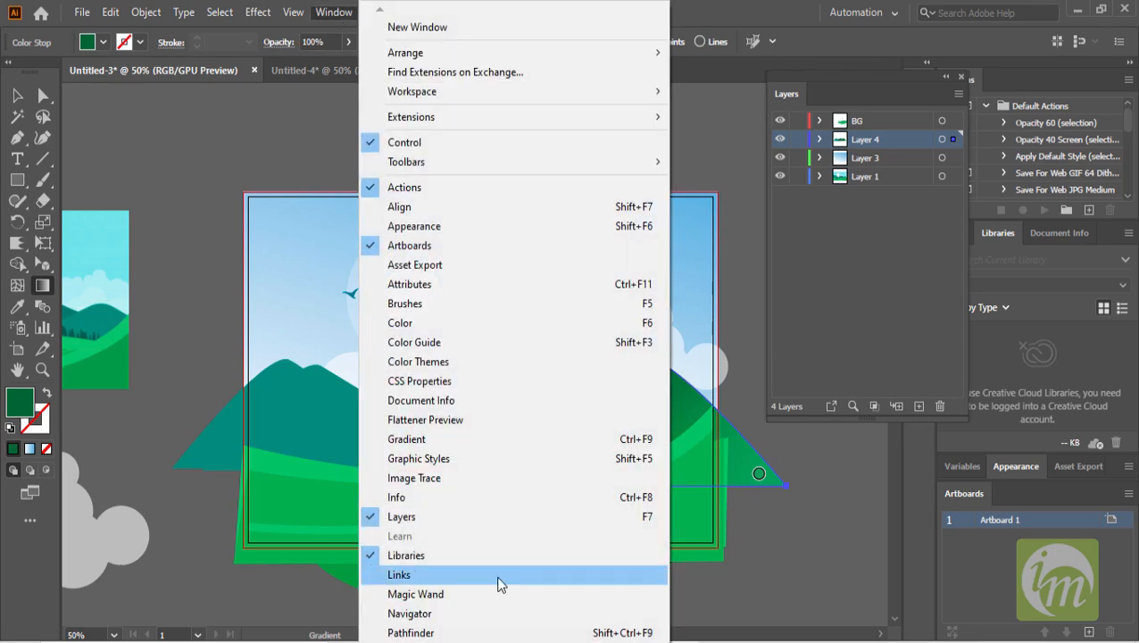
pyautogui.moveTo(501, 640)
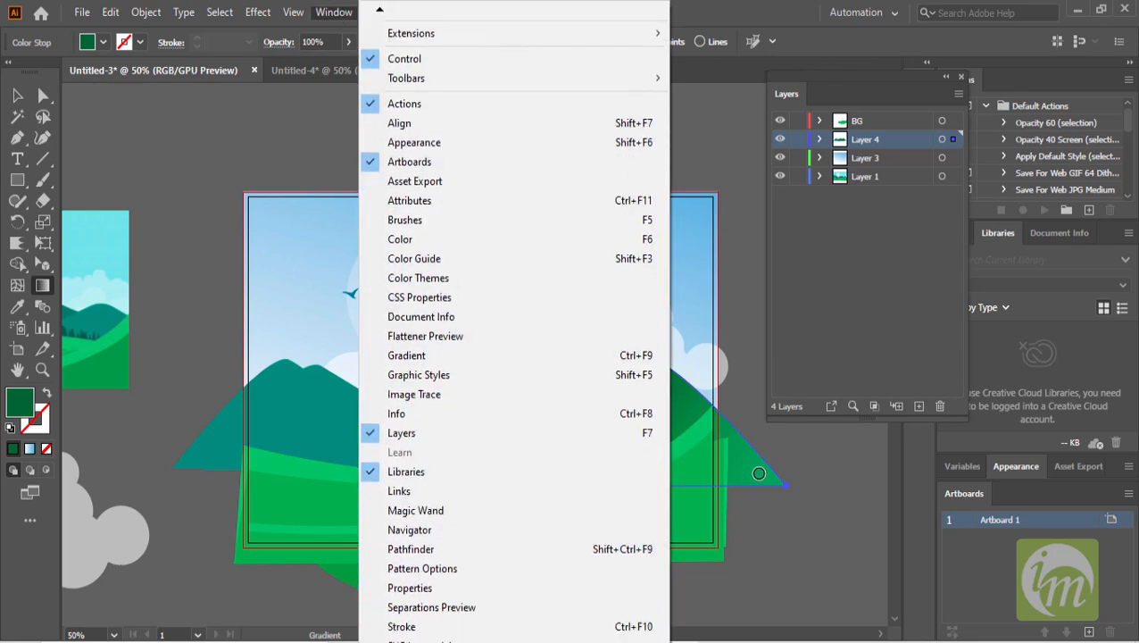
pyautogui.click(419, 609)
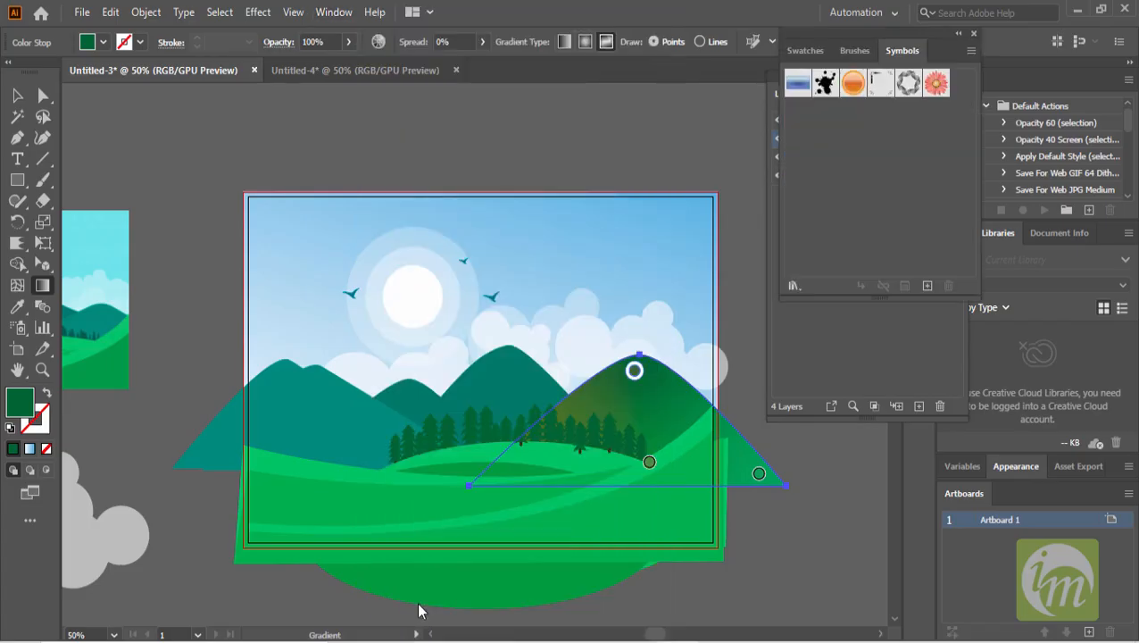
pyautogui.click(344, 12)
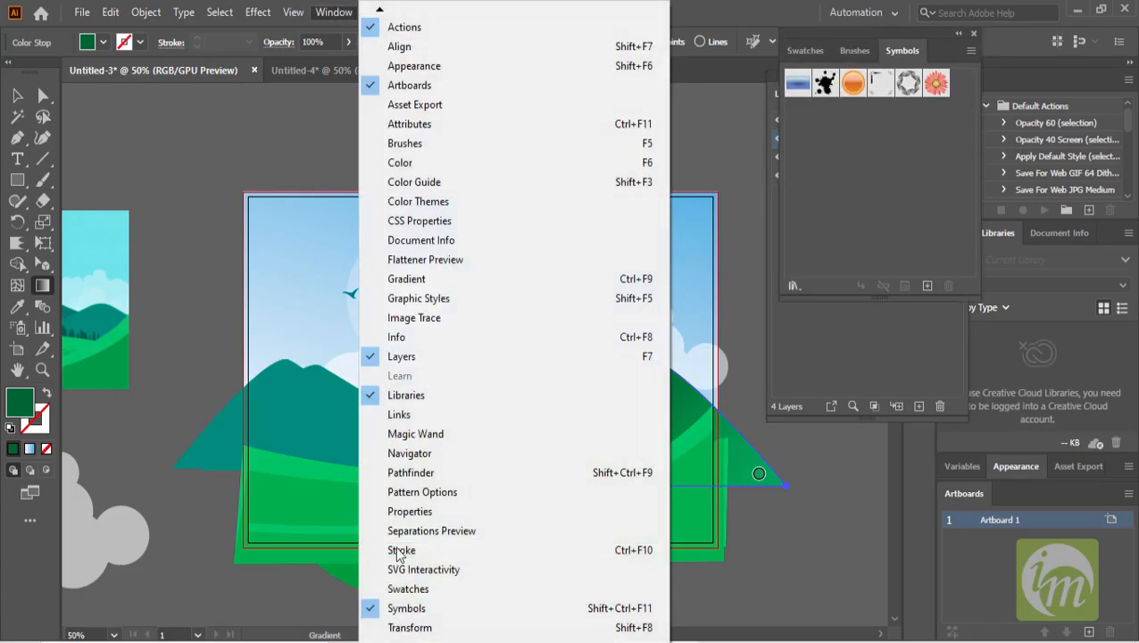
pyautogui.click(420, 594)
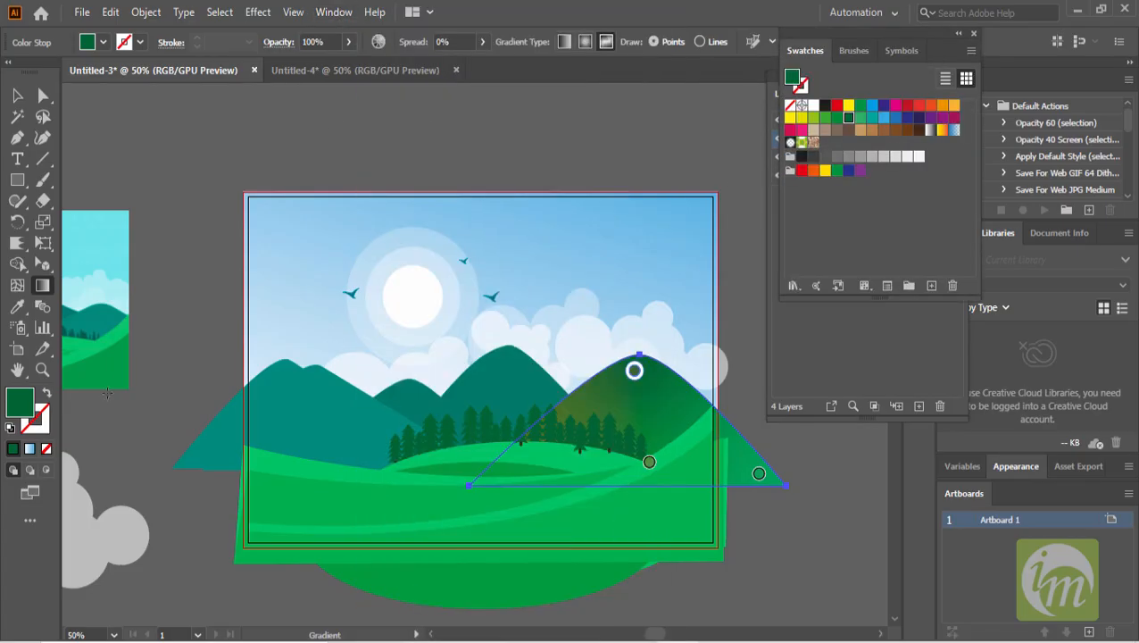
# - Select the middle mountain and add its teal fill colour to the swatches as a new swatch
pyautogui.click(17, 306)
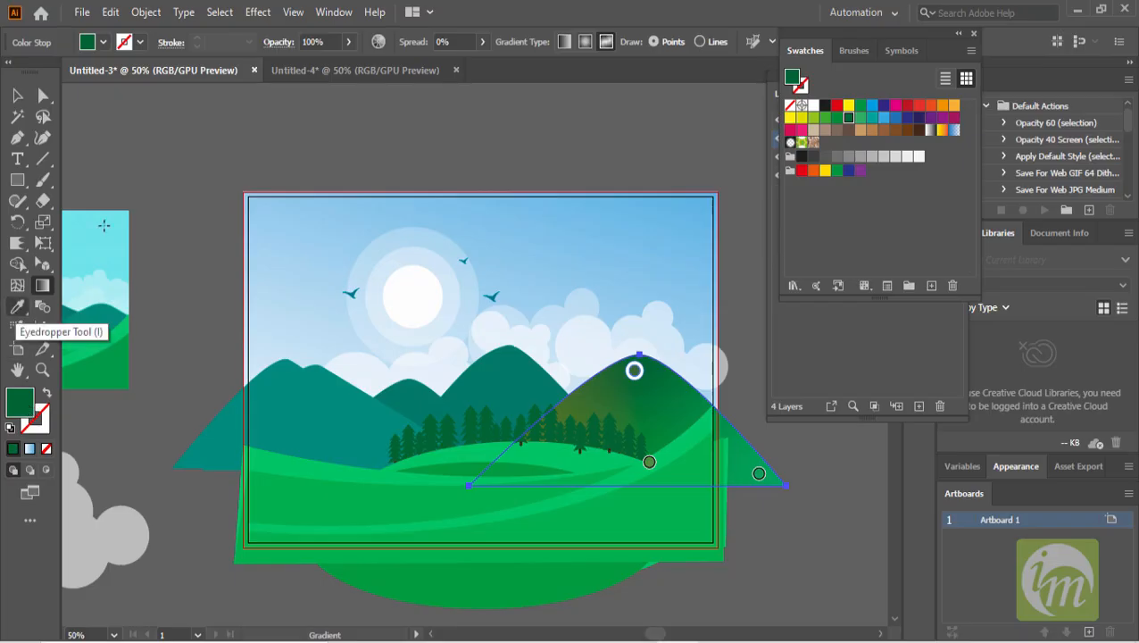
pyautogui.click(18, 95)
pyautogui.click(148, 159)
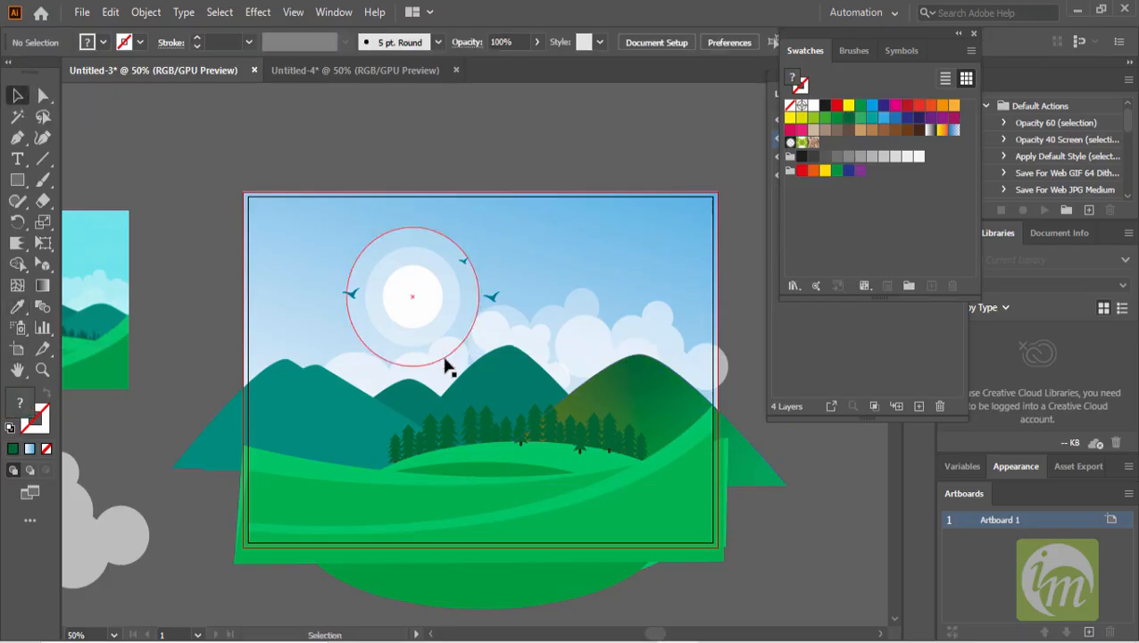
pyautogui.click(518, 373)
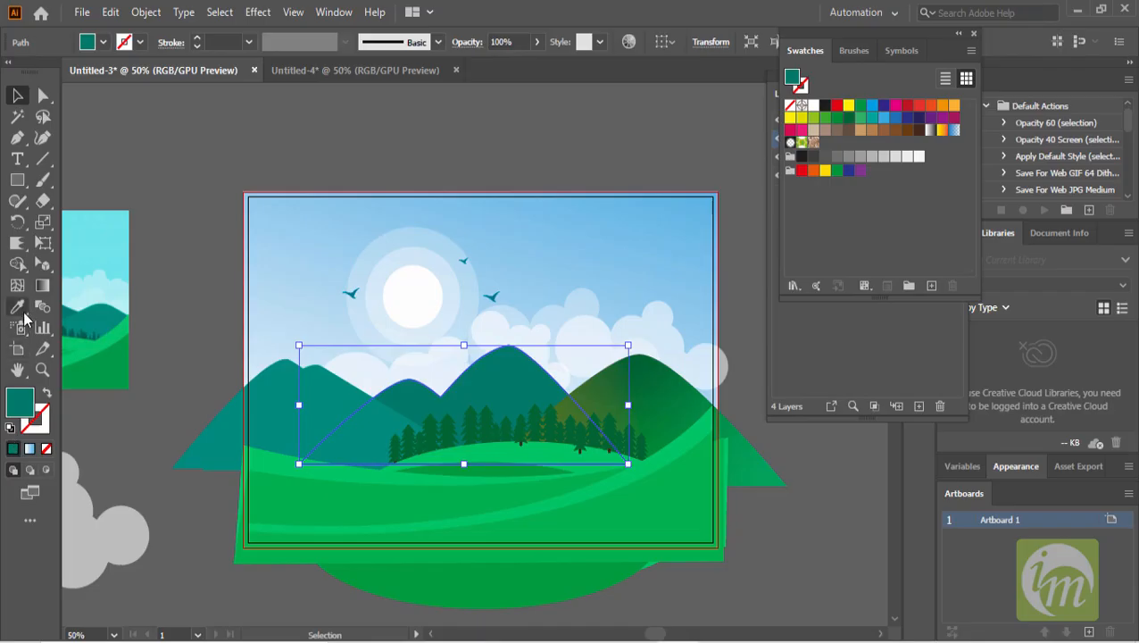
pyautogui.moveTo(24, 406); pyautogui.dragTo(953, 218)
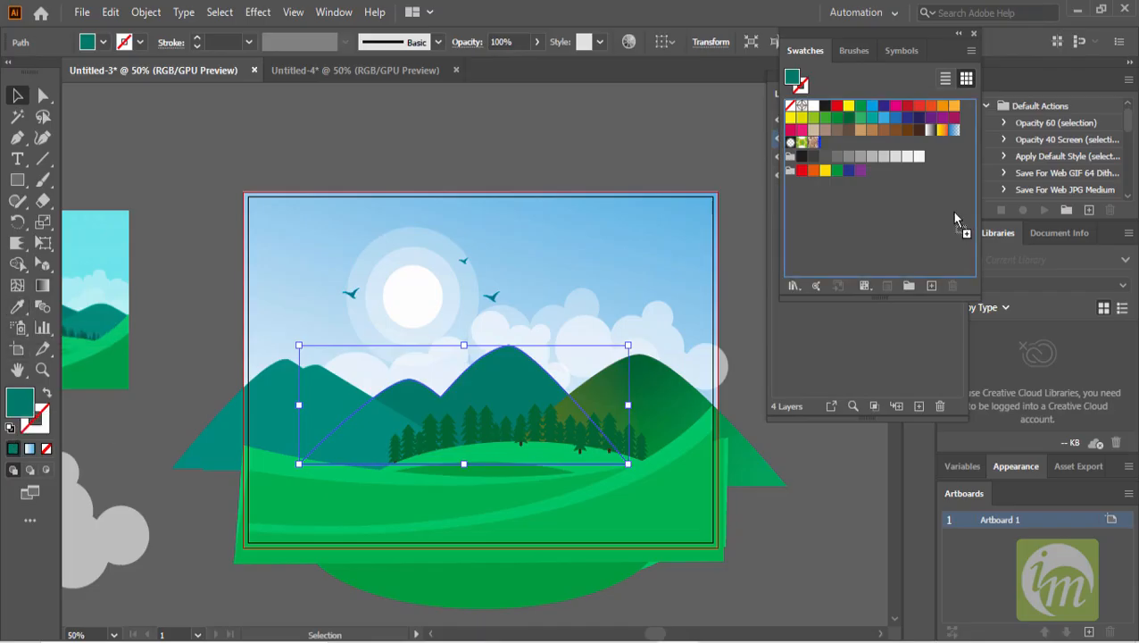
# - Set the right mountain's top freeform gradient point to the new teal swatch
pyautogui.moveTo(845, 145); pyautogui.dragTo(831, 140)
pyautogui.click(671, 396)
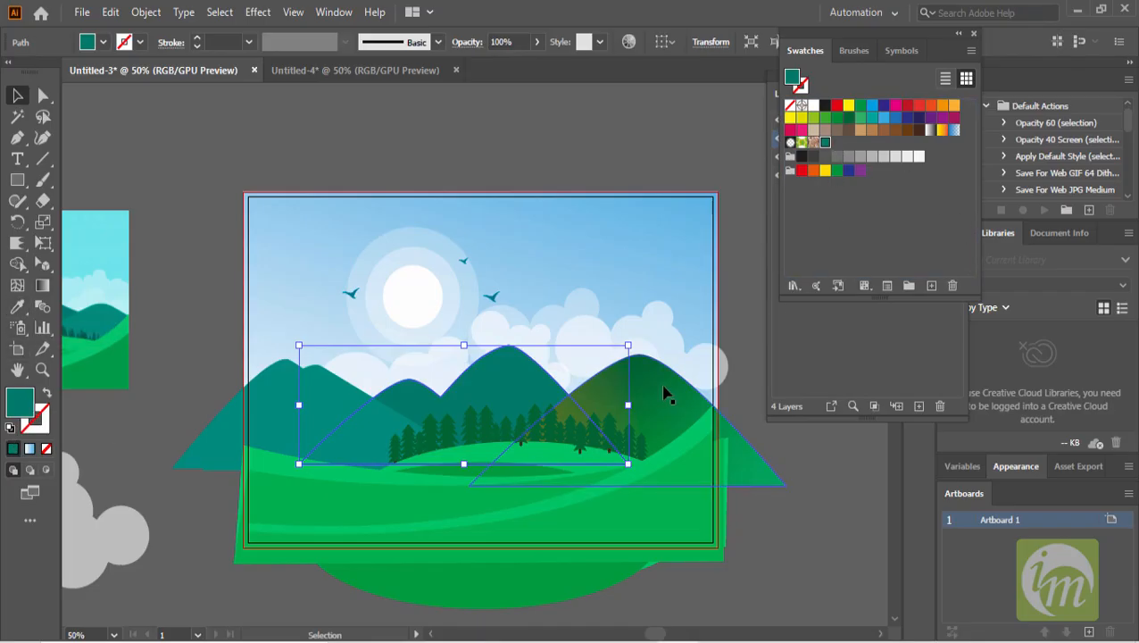
pyautogui.click(42, 286)
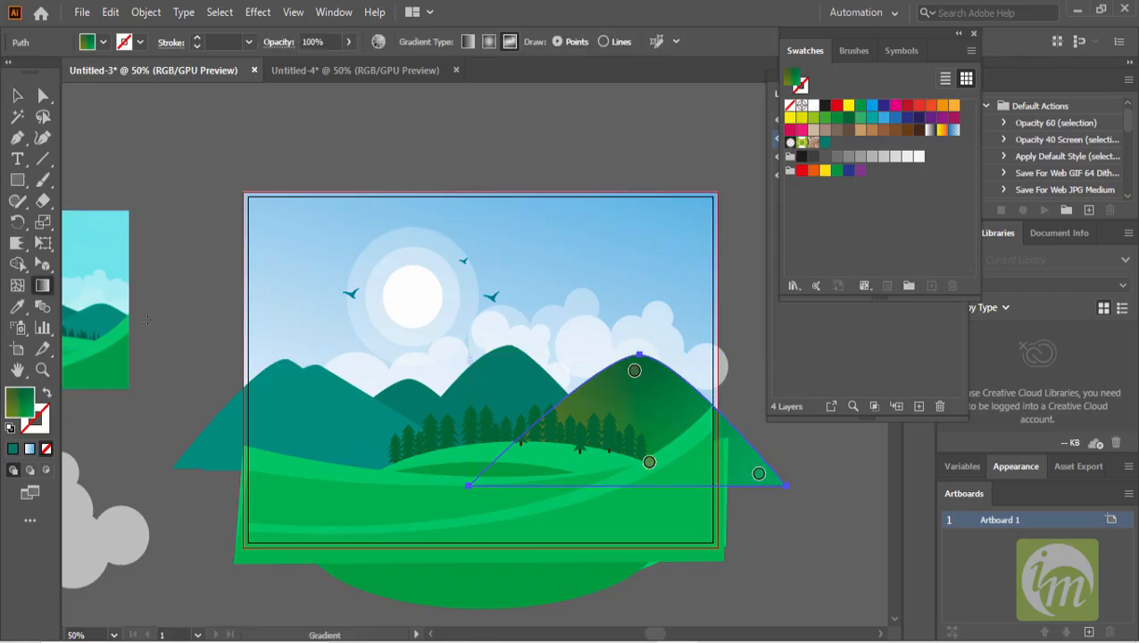
pyautogui.doubleClick(634, 371)
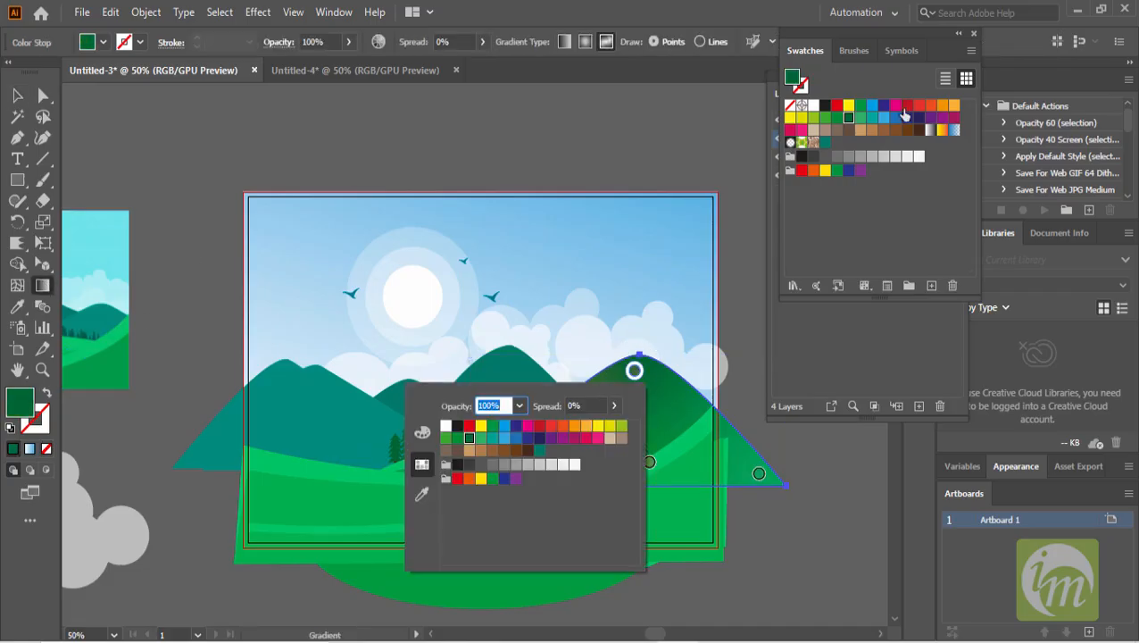
pyautogui.click(823, 145)
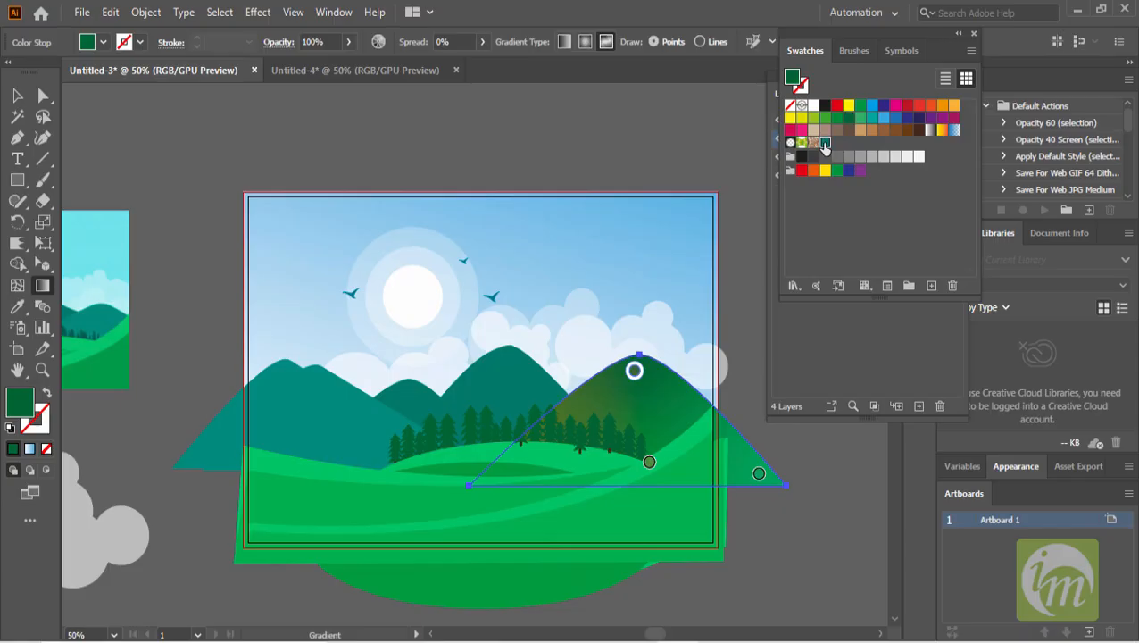
# - Move the right mountain's lower gradient point left toward the foot of its left slope, then deselect
pyautogui.moveTo(649, 461); pyautogui.dragTo(537, 462)
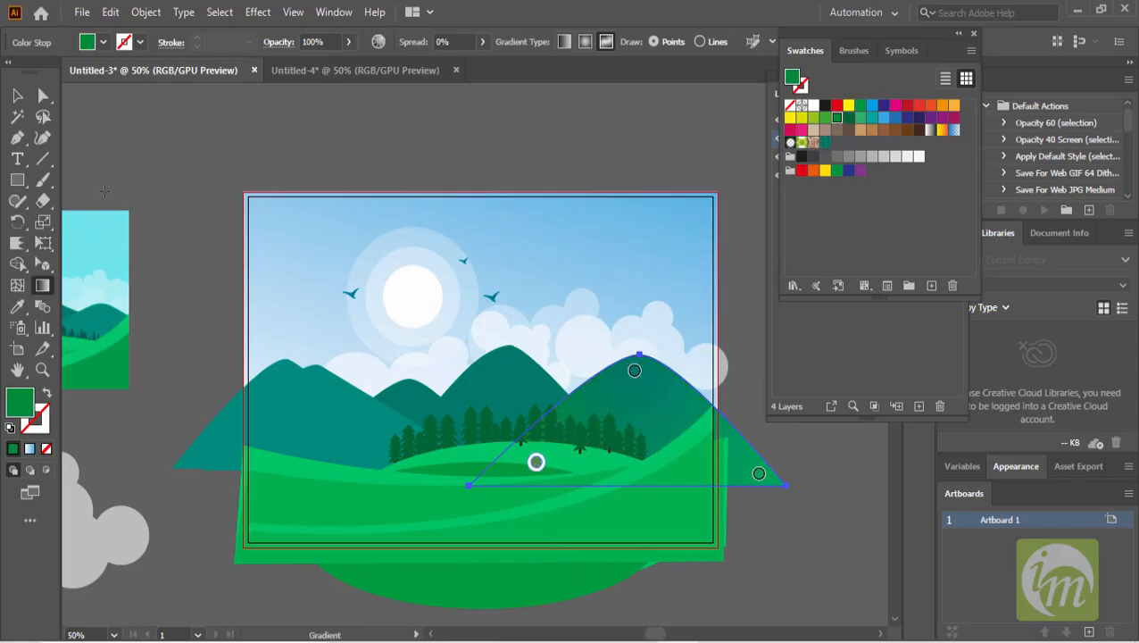
pyautogui.click(17, 95)
pyautogui.click(140, 135)
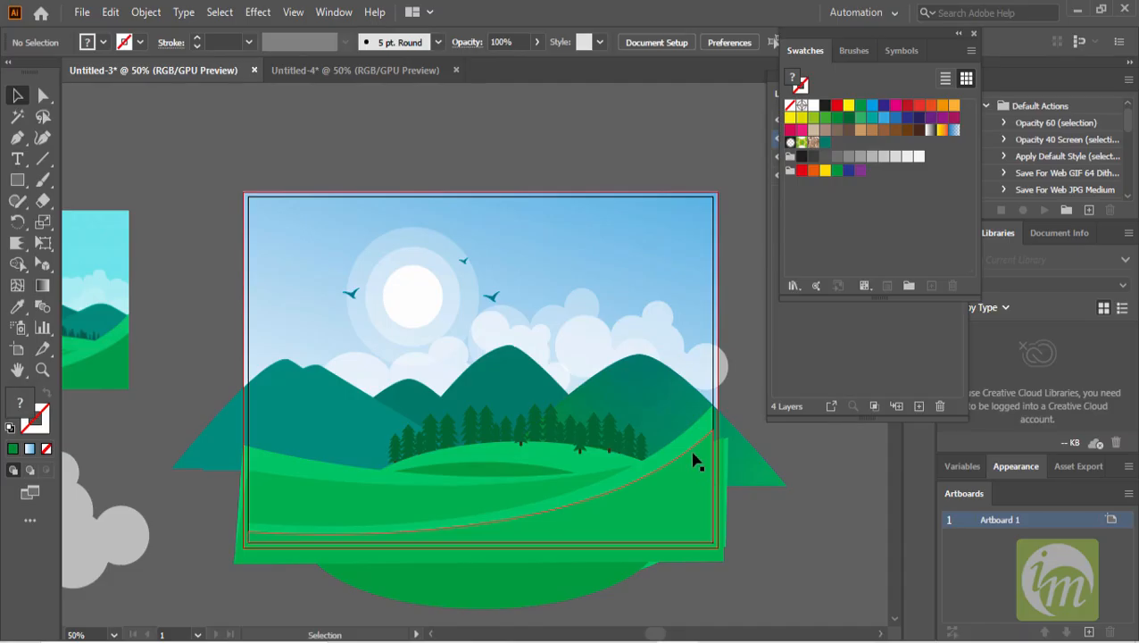
# - Move and shrink white clouds into the sky's upper-left and upper-right corners
pyautogui.click(578, 348)
pyautogui.moveTo(578, 348); pyautogui.dragTo(569, 253)
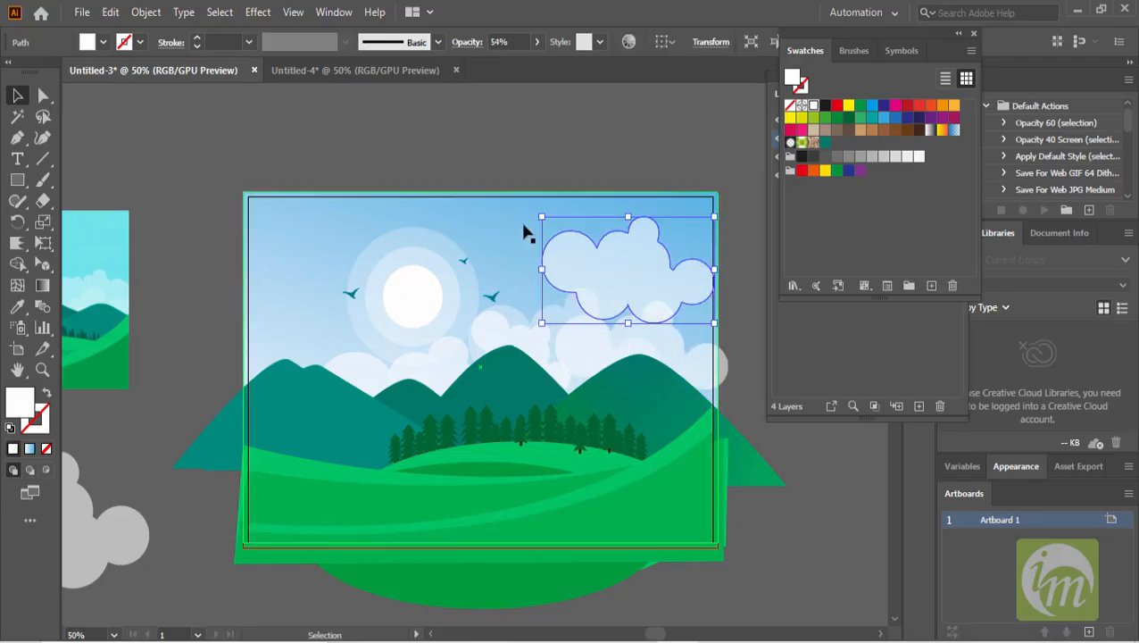
pyautogui.moveTo(541, 214); pyautogui.dragTo(287, 230)
pyautogui.click(661, 233)
pyautogui.moveTo(330, 198); pyautogui.dragTo(357, 191)
pyautogui.click(371, 172)
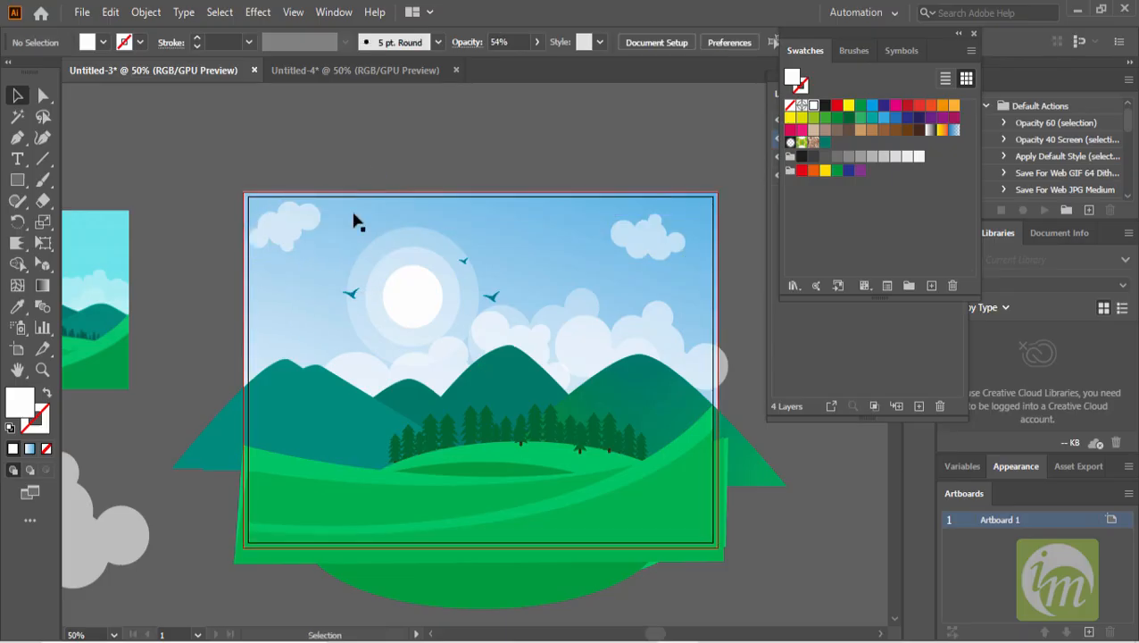
# - Enlarge the upper-left cloud so it extends beyond the artboard's top-left corner
pyautogui.click(293, 228)
pyautogui.moveTo(330, 228); pyautogui.dragTo(402, 214)
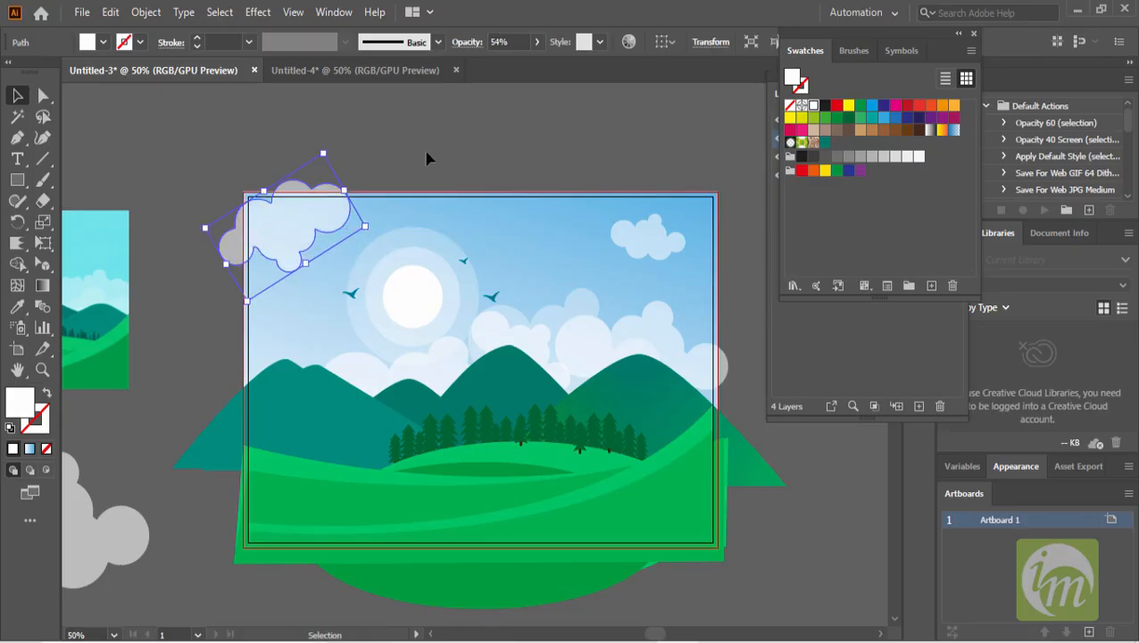
pyautogui.click(426, 158)
pyautogui.click(435, 296)
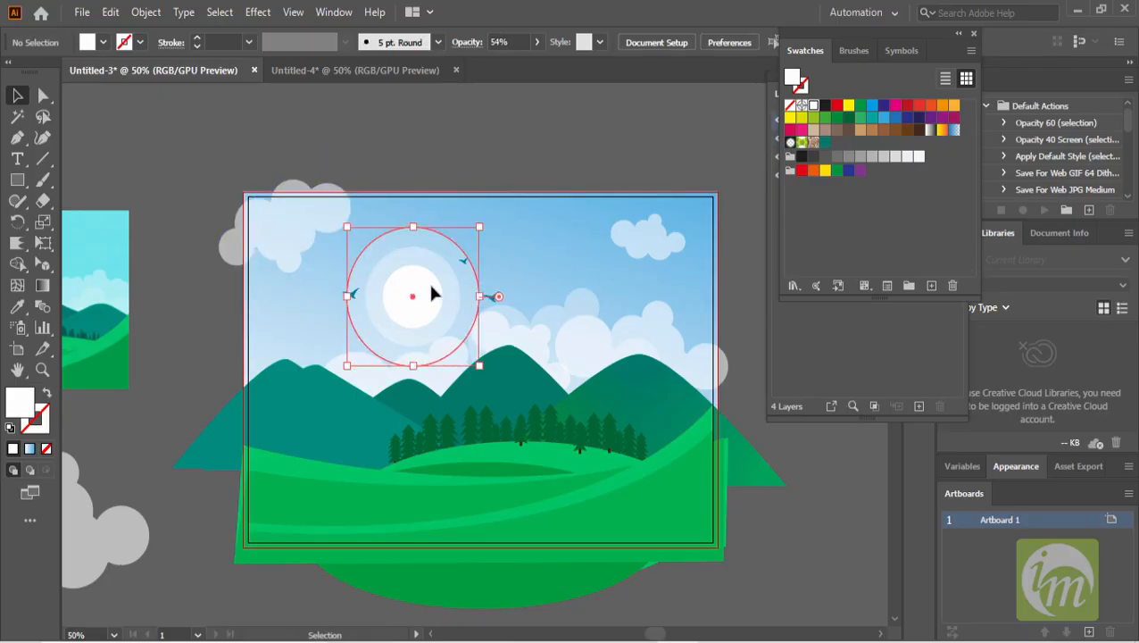
pyautogui.doubleClick(417, 277)
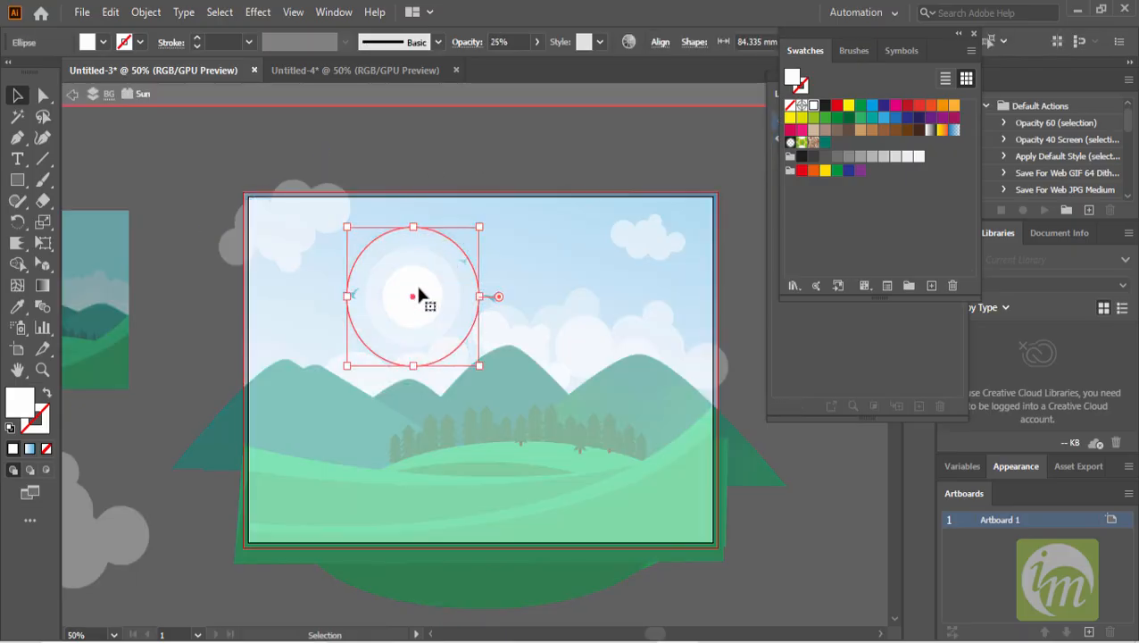
pyautogui.click(505, 153)
pyautogui.doubleClick(505, 153)
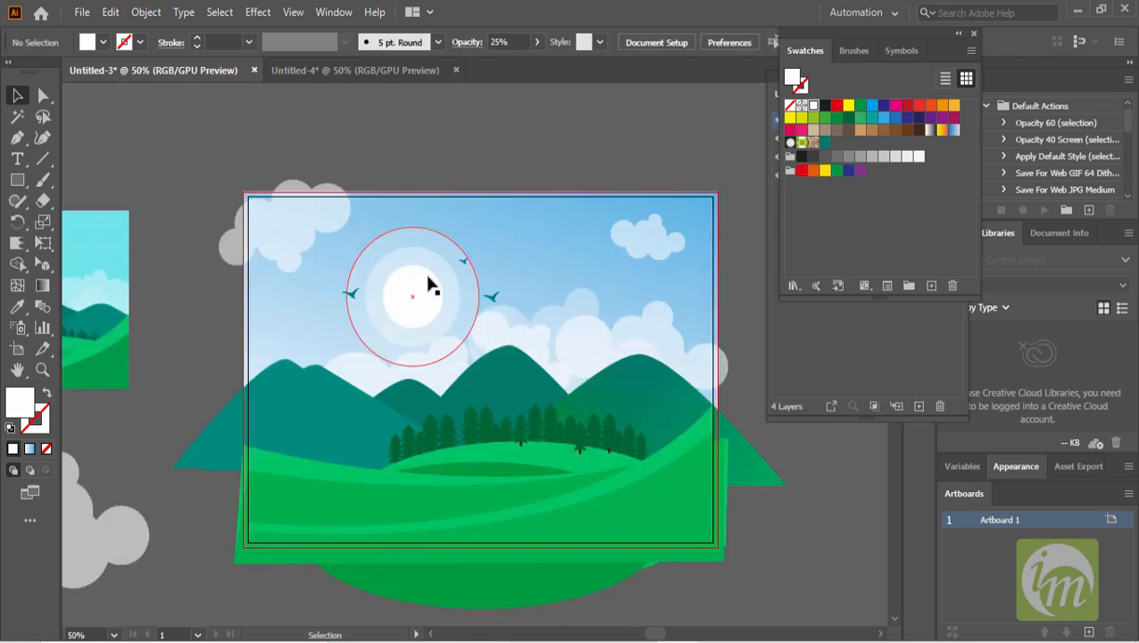
pyautogui.click(430, 285)
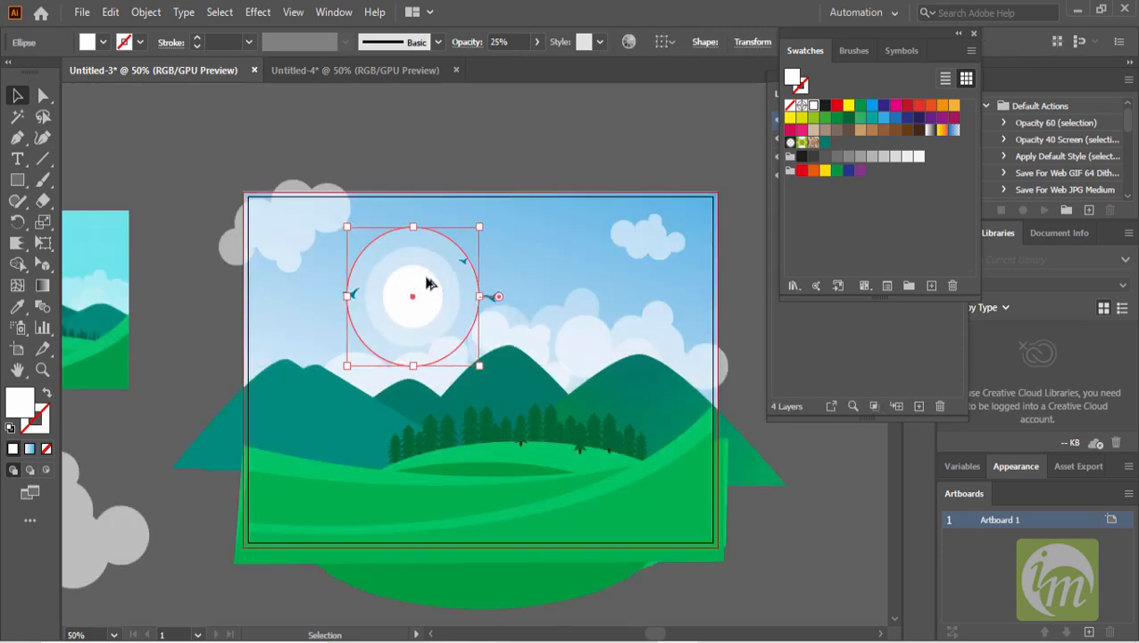
pyautogui.click(512, 166)
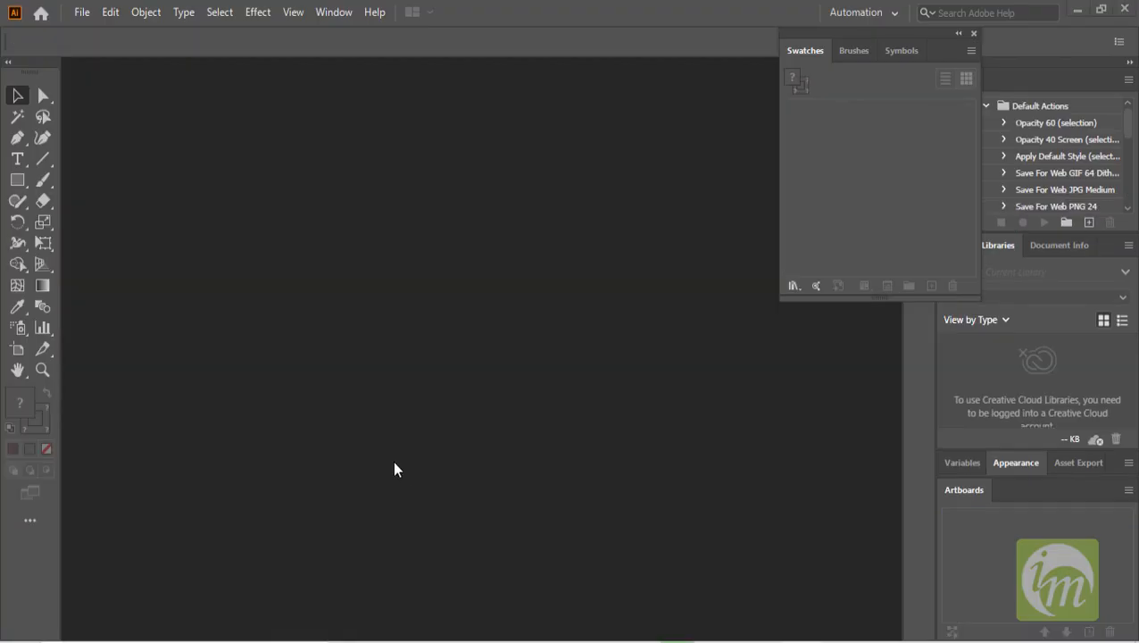
# - Create a new A4 landscape document of 297 x 210 mm
pyautogui.click(82, 12)
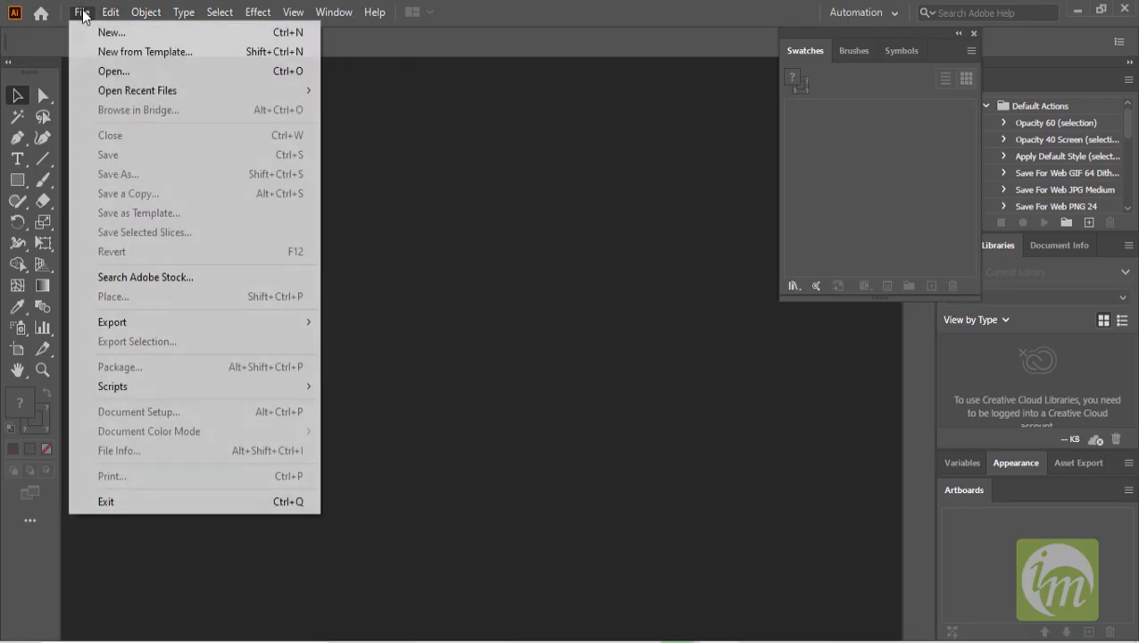
pyautogui.click(107, 31)
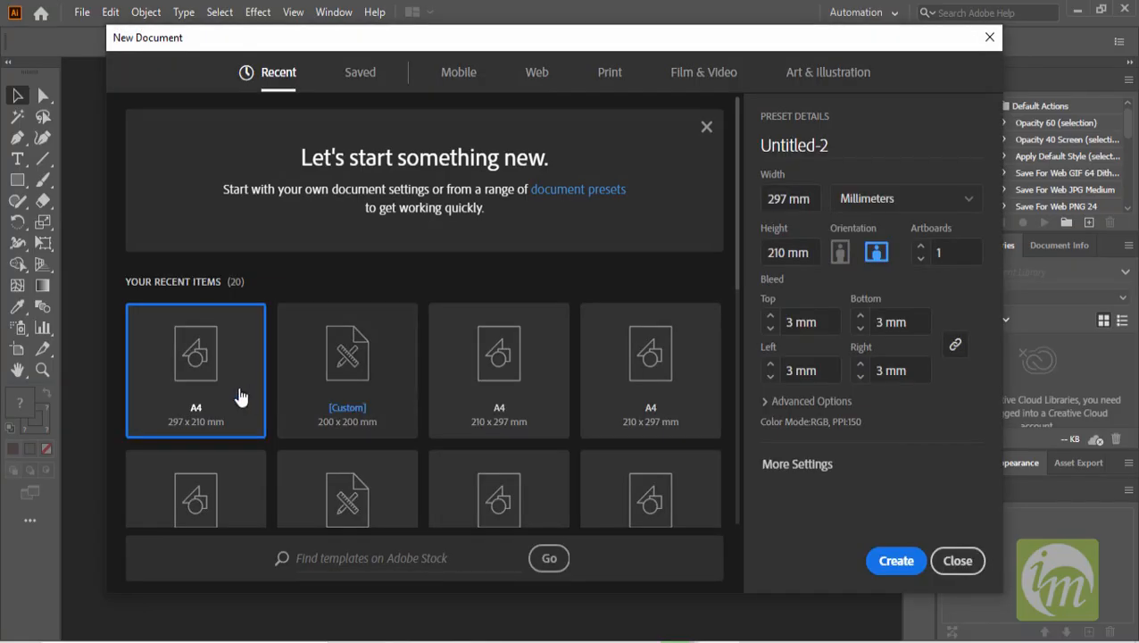
pyautogui.click(895, 561)
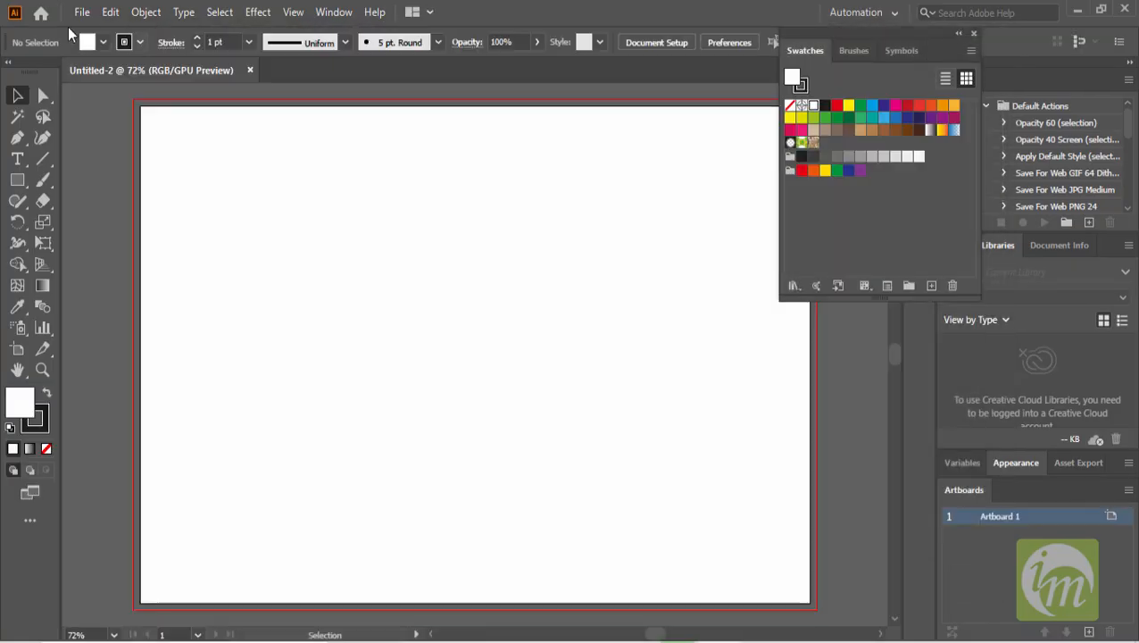
# - Place the robert-downey-jr-2.jpg photo, drawing it across most of the artboard
pyautogui.click(80, 12)
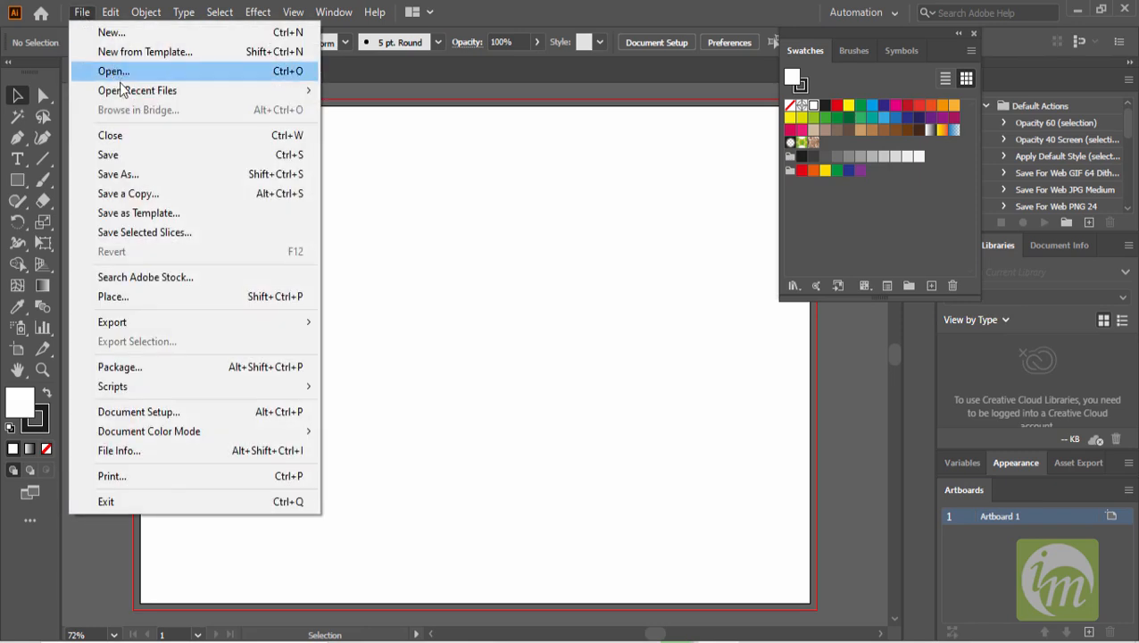
pyautogui.moveTo(152, 326)
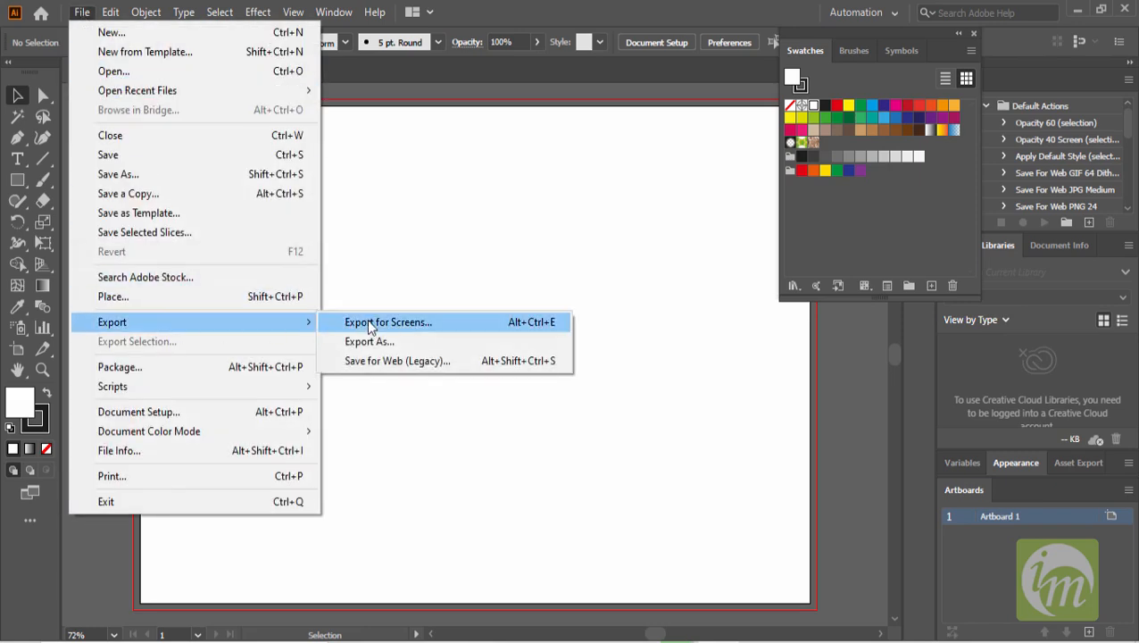
pyautogui.click(149, 301)
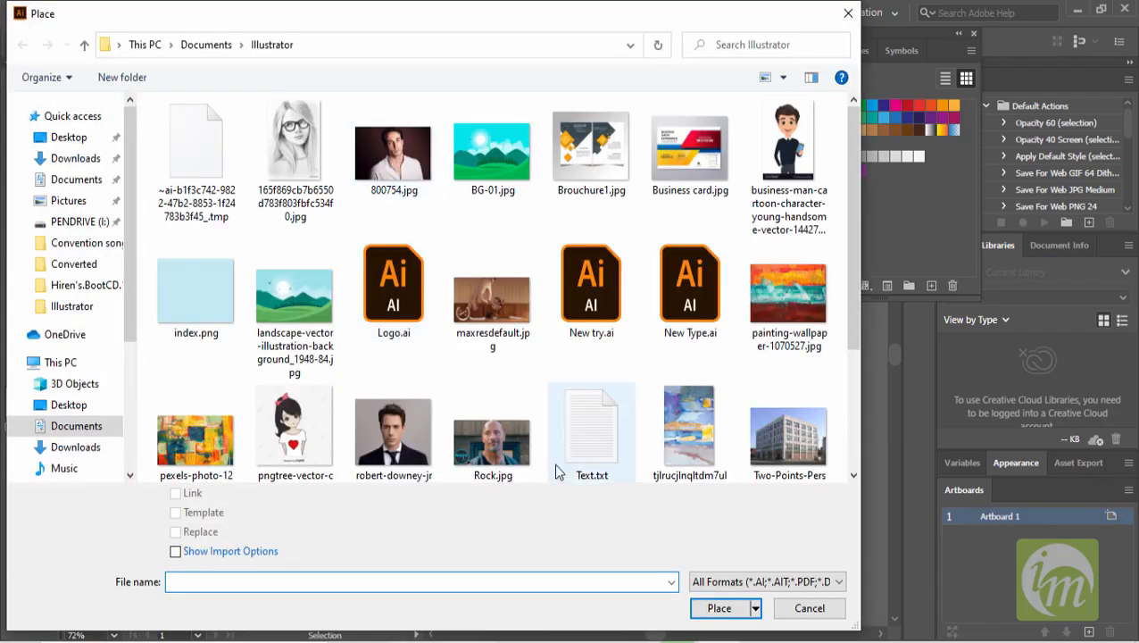
pyautogui.click(393, 433)
pyautogui.click(712, 614)
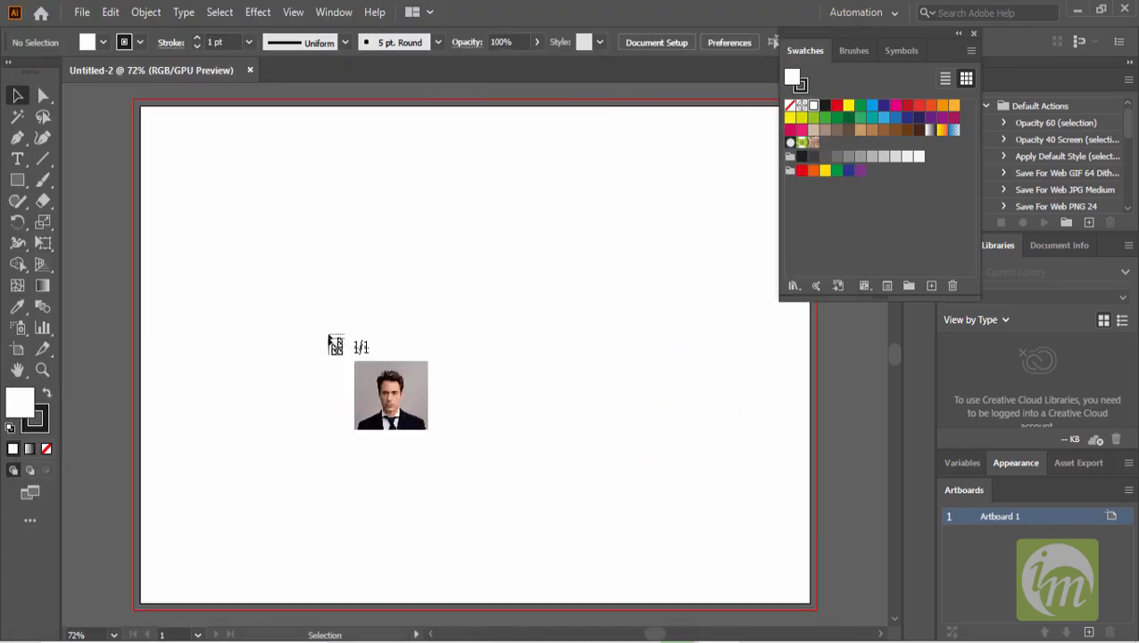
pyautogui.moveTo(192, 144); pyautogui.dragTo(890, 546)
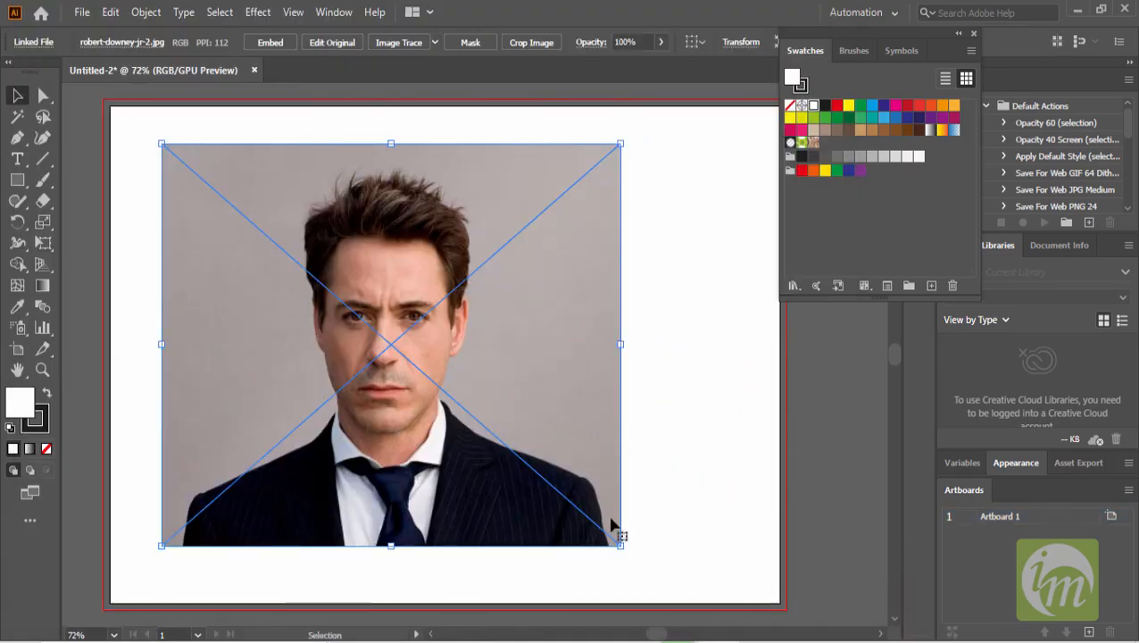
# - Resize the photo from its corner and edge, then nudge it right to centre it on the artboard
pyautogui.moveTo(620, 545); pyautogui.dragTo(678, 559)
pyautogui.scroll(2, 419, 382)
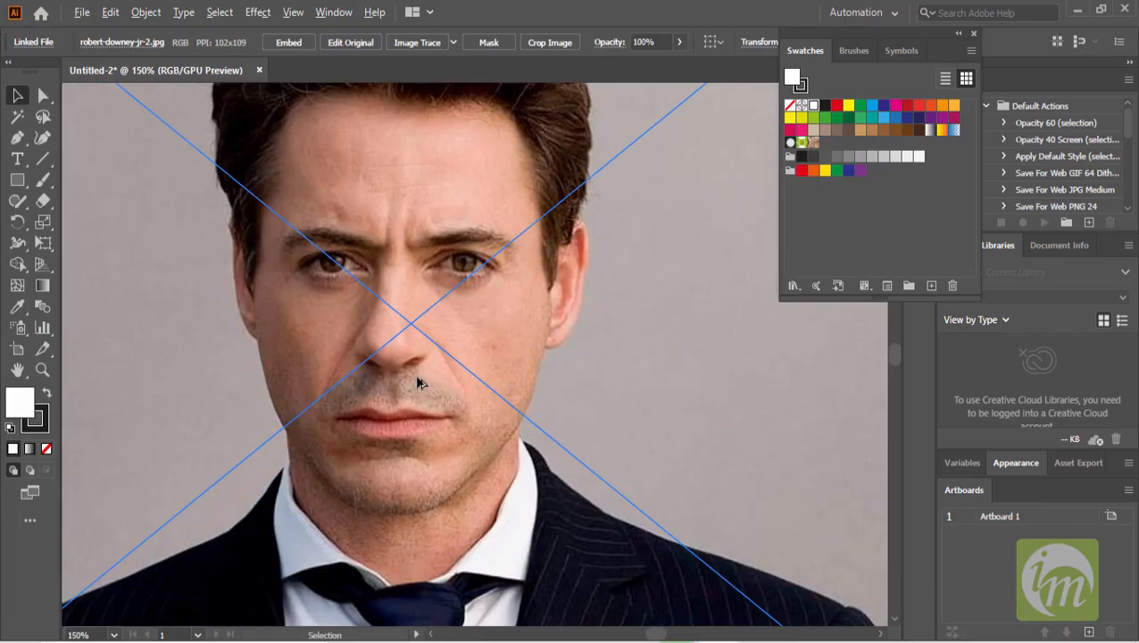
pyautogui.scroll(-1, 406, 357)
pyautogui.scroll(-1, 525, 386)
pyautogui.moveTo(688, 355); pyautogui.dragTo(682, 355)
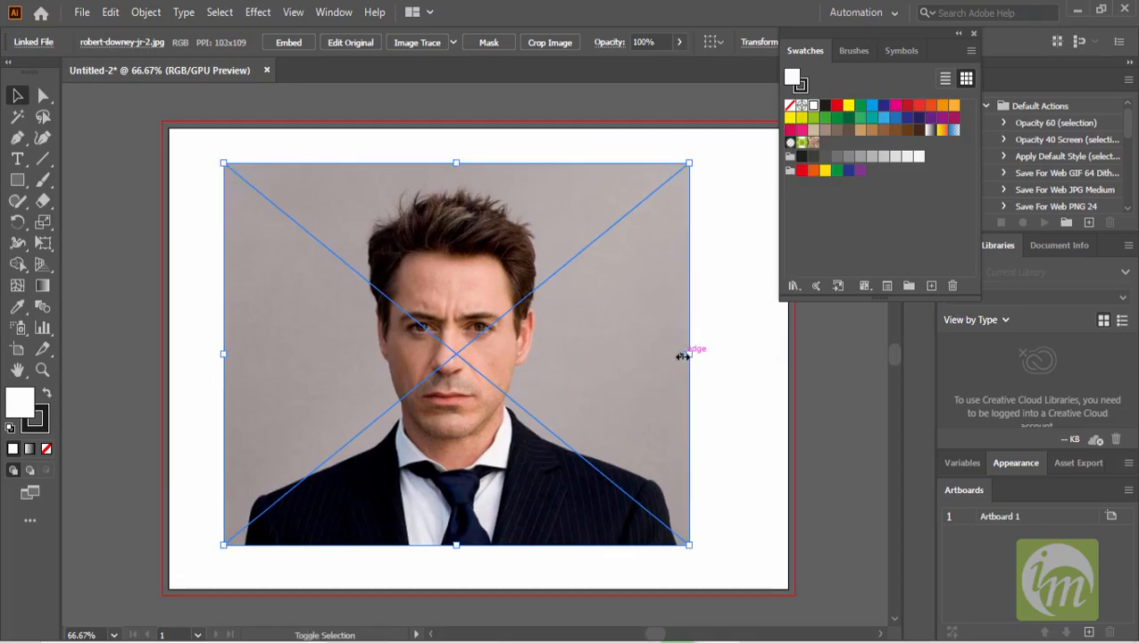
pyautogui.hotkey('shift', 'Right')
pyautogui.hotkey('shift', 'Right')
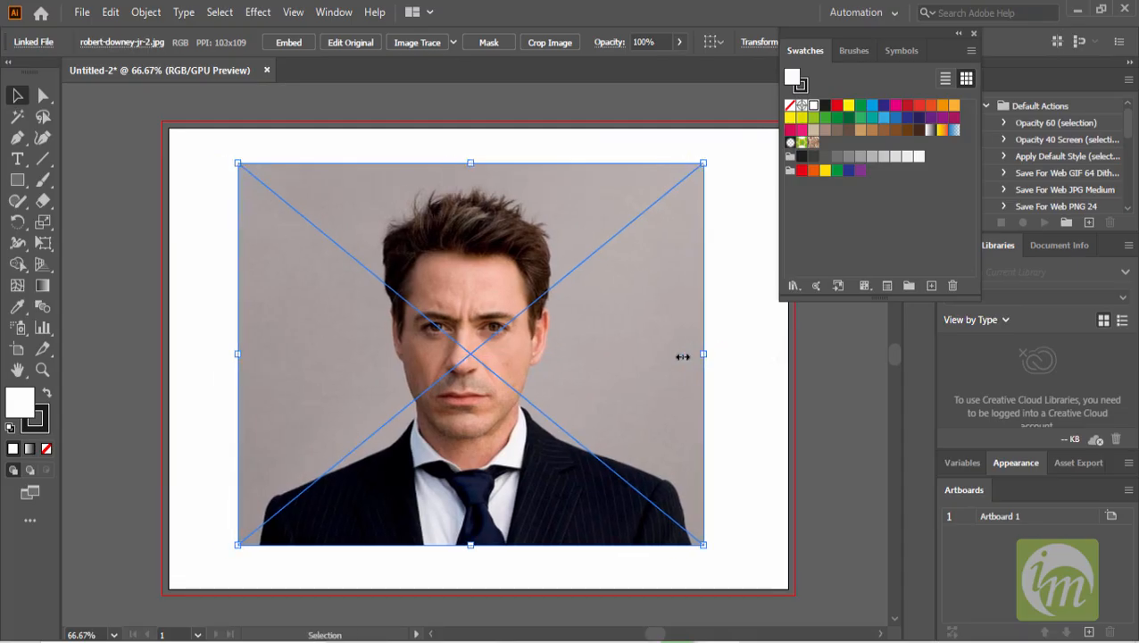
pyautogui.scroll(1, 420, 326)
pyautogui.scroll(-1, 420, 330)
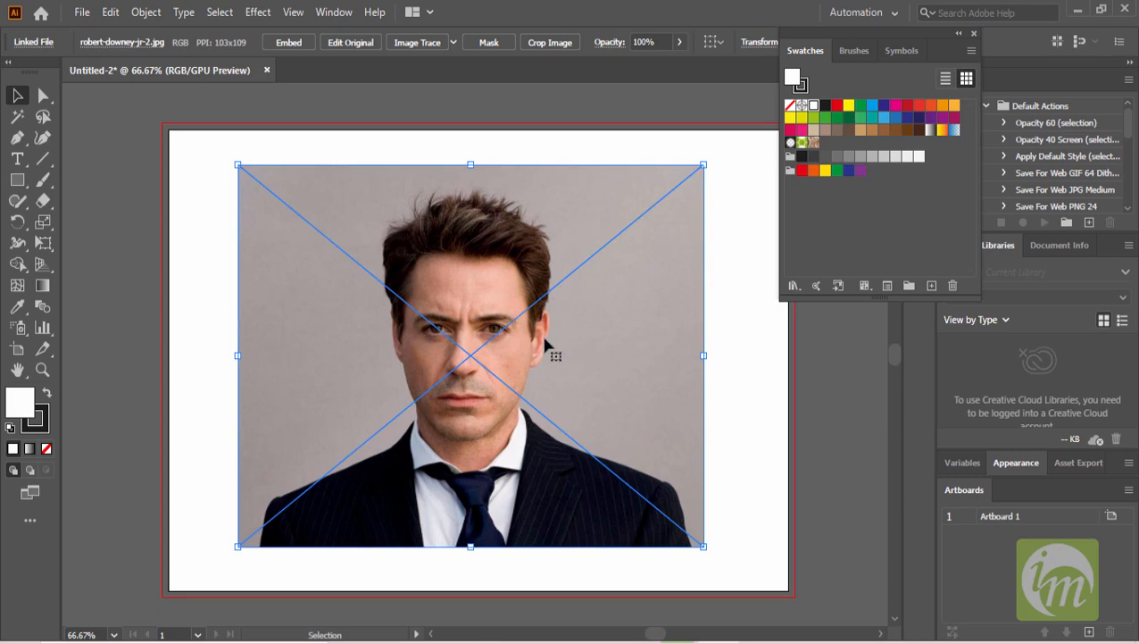
# - Lock the photo's layer and add a new layer above it named Trace
pyautogui.press('F7')
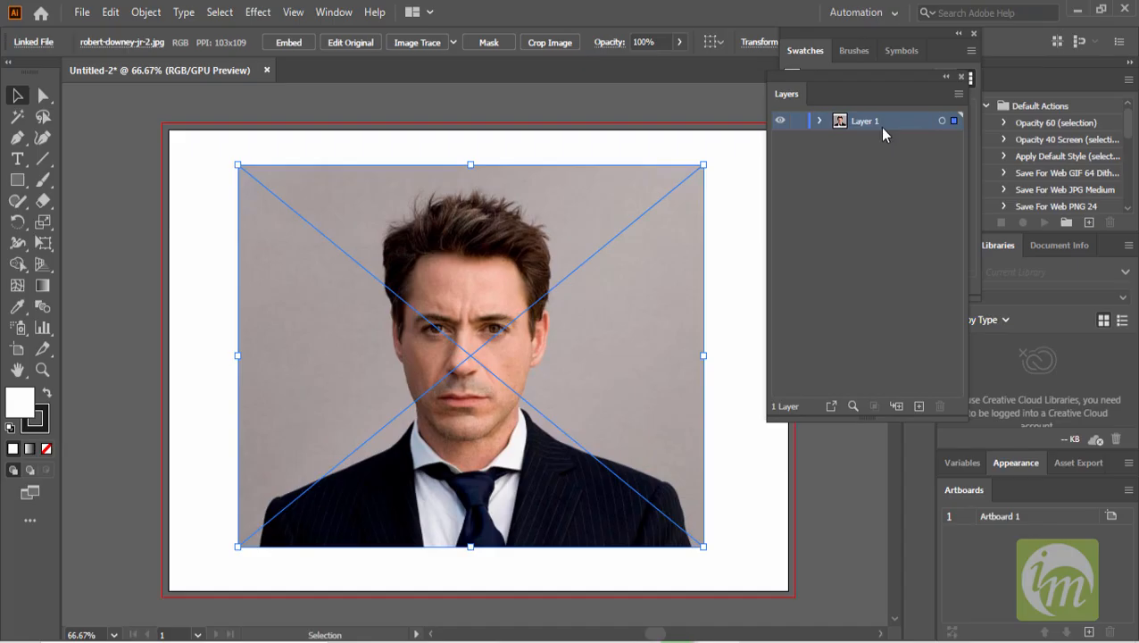
pyautogui.click(798, 120)
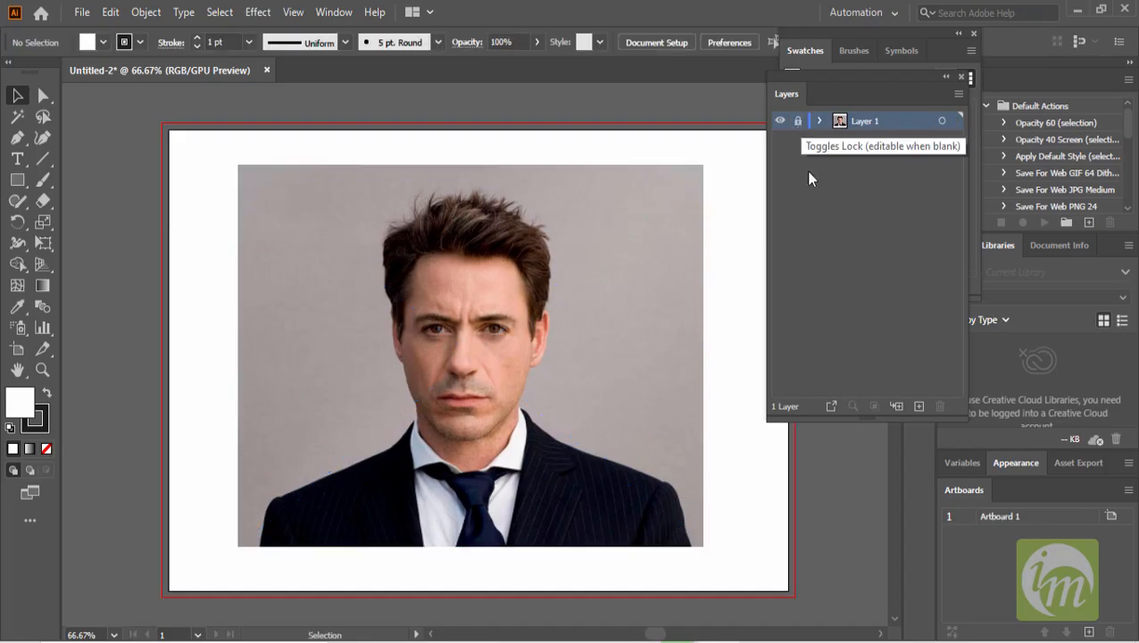
pyautogui.click(919, 406)
pyautogui.doubleClick(867, 123)
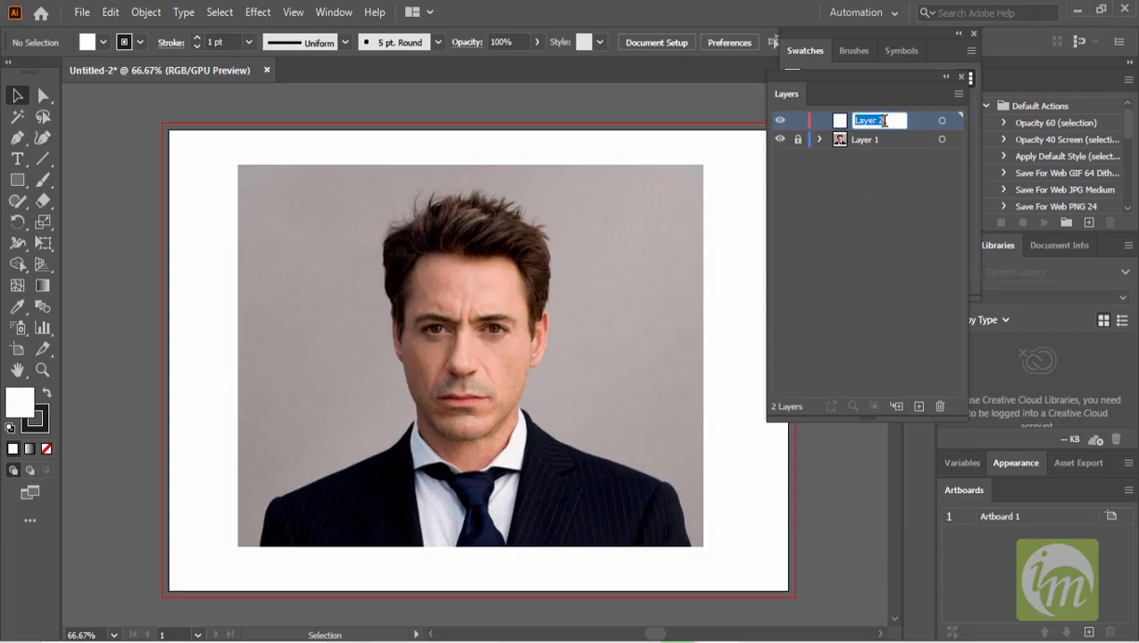
pyautogui.write('Trace')
pyautogui.press('Return')
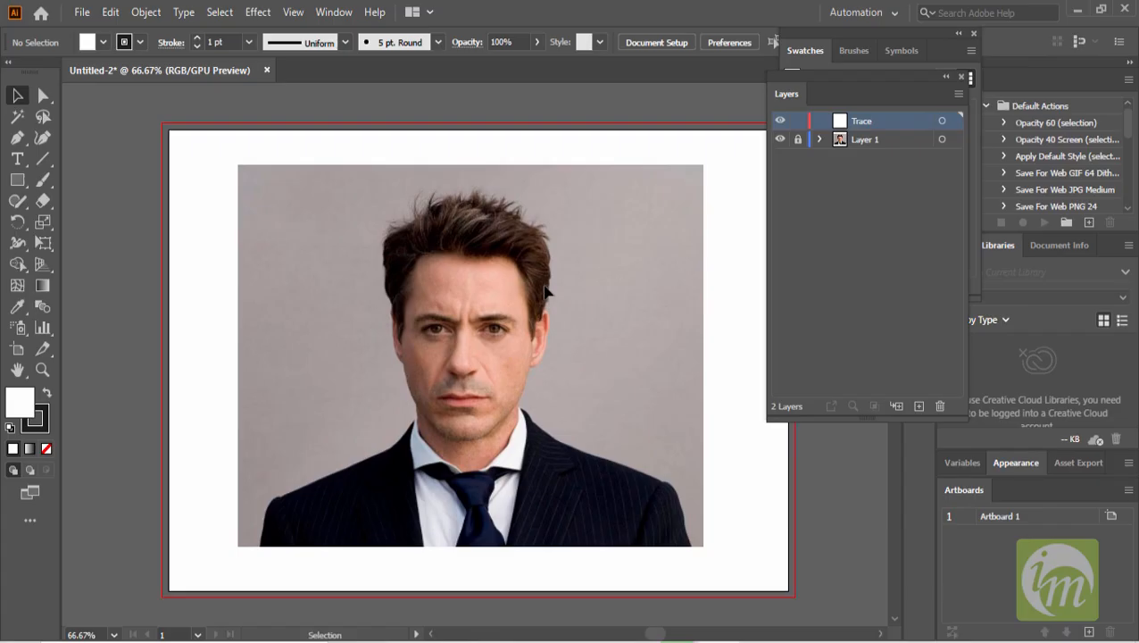
pyautogui.scroll(2, 511, 441)
pyautogui.moveTo(509, 437); pyautogui.dragTo(605, 423)
pyautogui.scroll(-1, 587, 420)
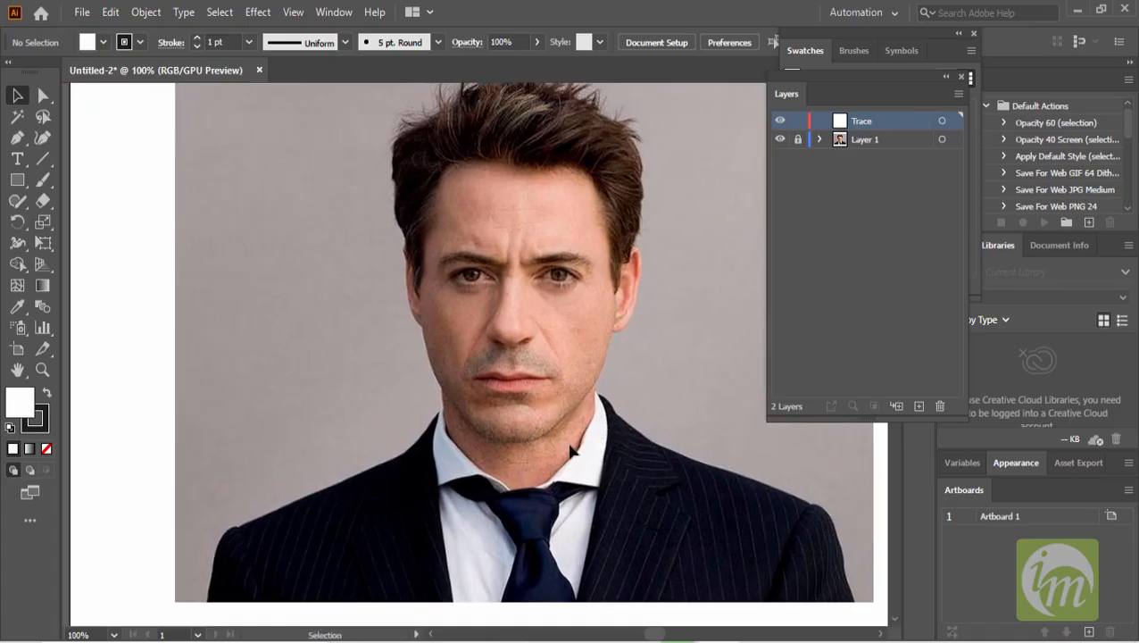
pyautogui.moveTo(593, 434); pyautogui.dragTo(582, 409)
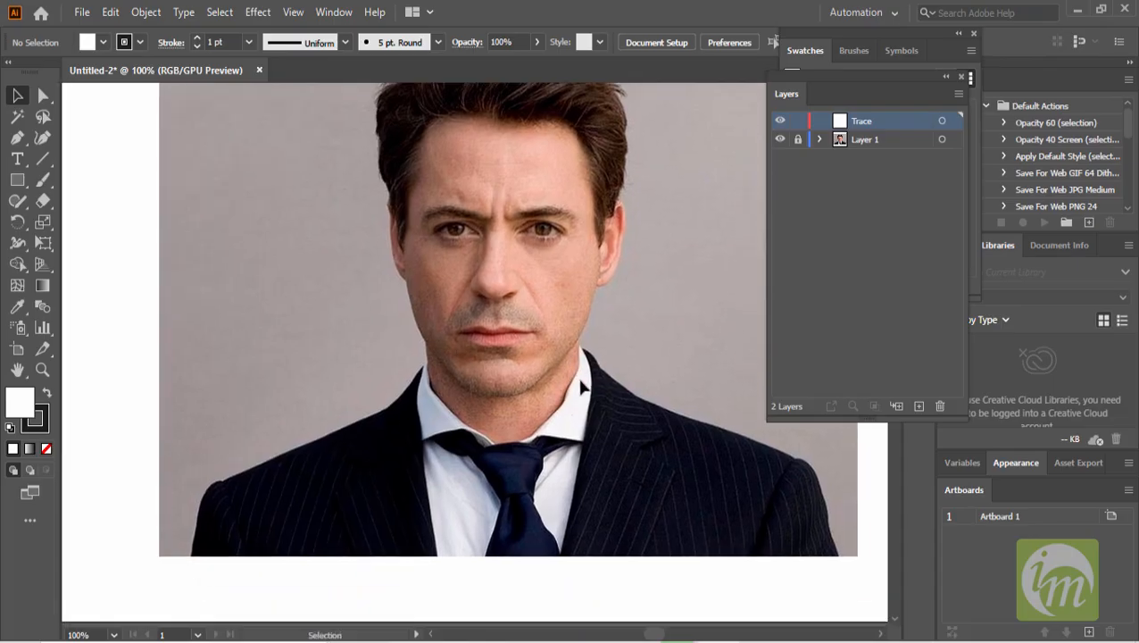
pyautogui.click(17, 138)
pyautogui.scroll(2, 363, 343)
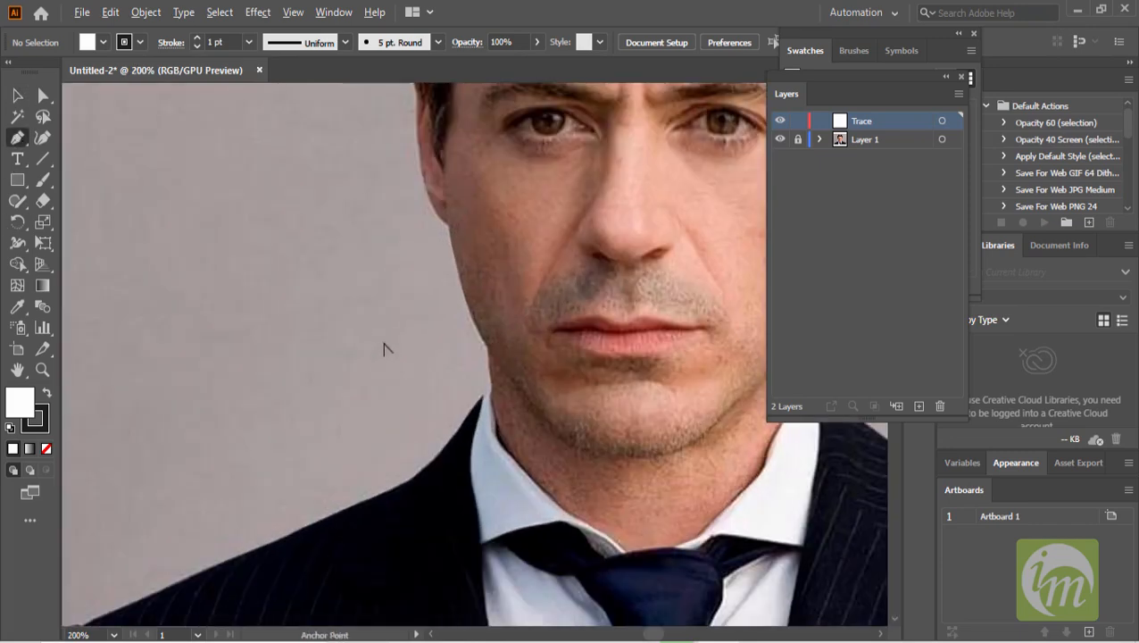
pyautogui.moveTo(489, 361); pyautogui.dragTo(398, 245)
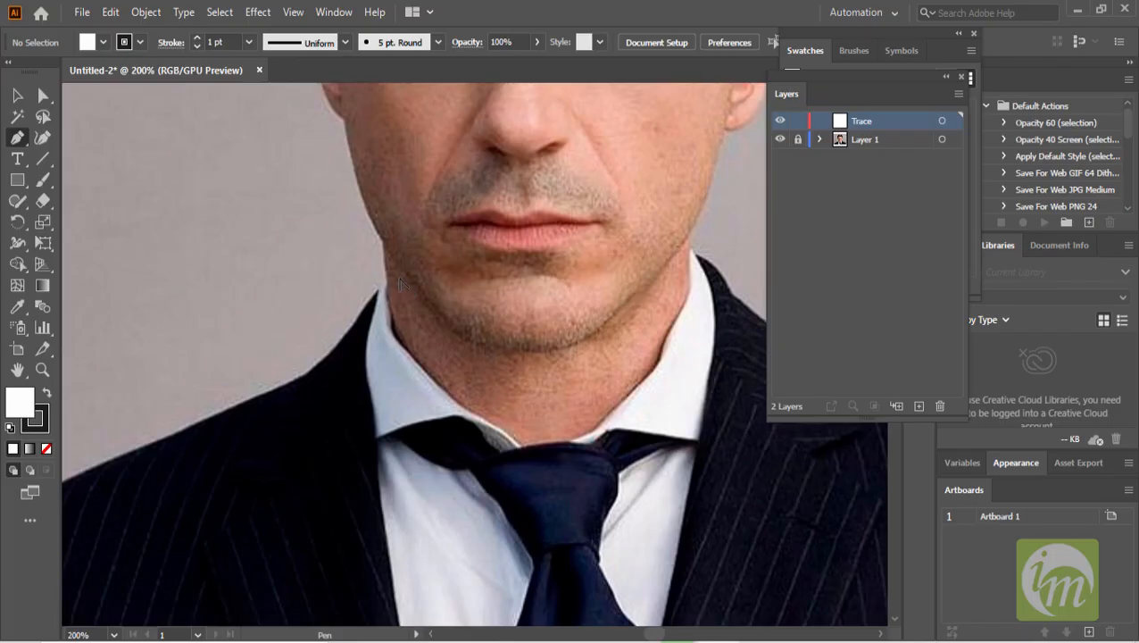
pyautogui.scroll(-3, 400, 283)
pyautogui.scroll(3, 400, 283)
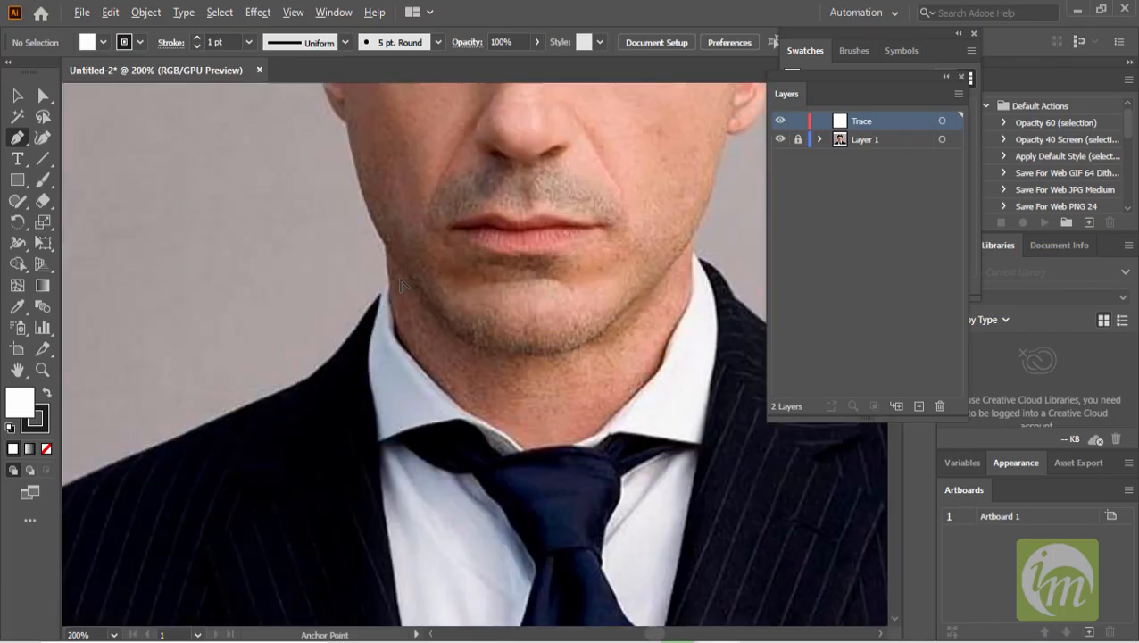
pyautogui.moveTo(457, 282); pyautogui.dragTo(374, 304)
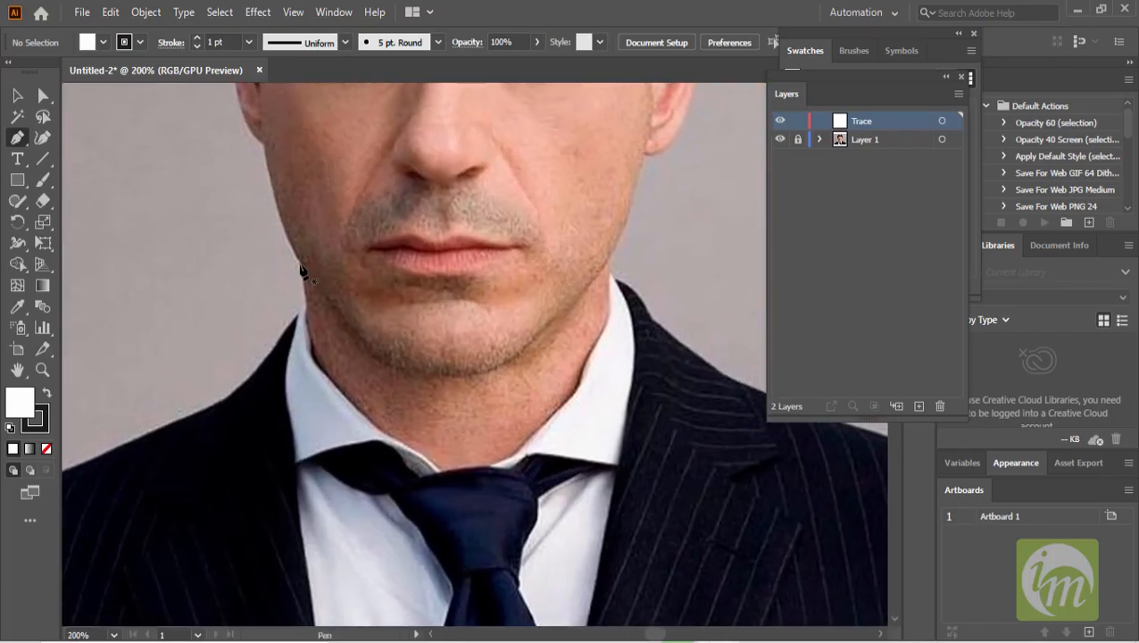
pyautogui.click(300, 264)
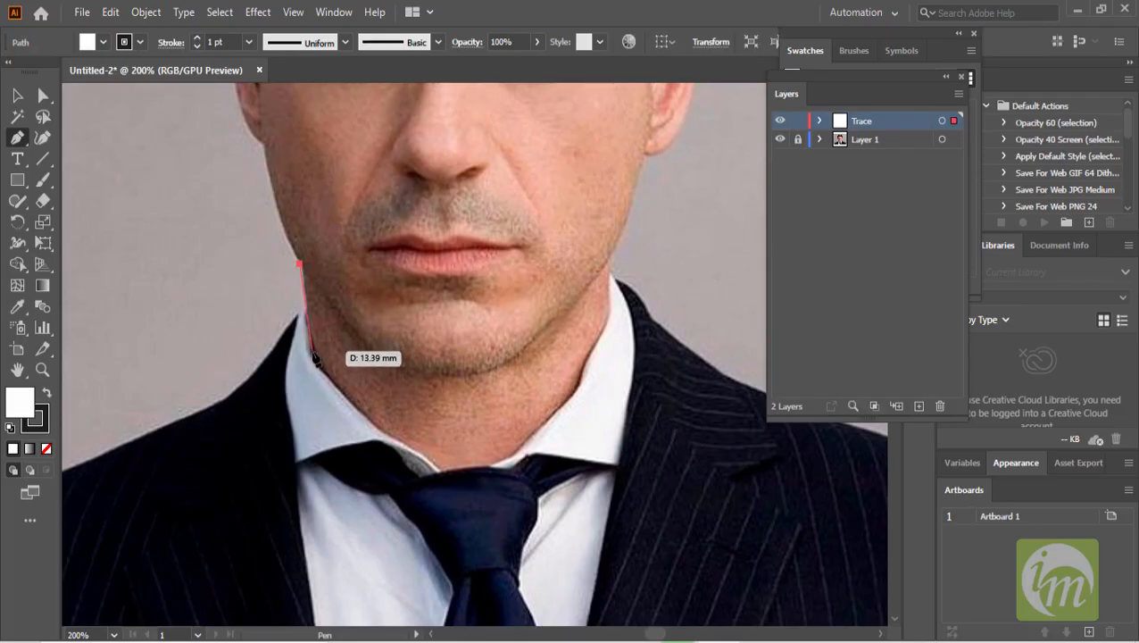
pyautogui.click(309, 356)
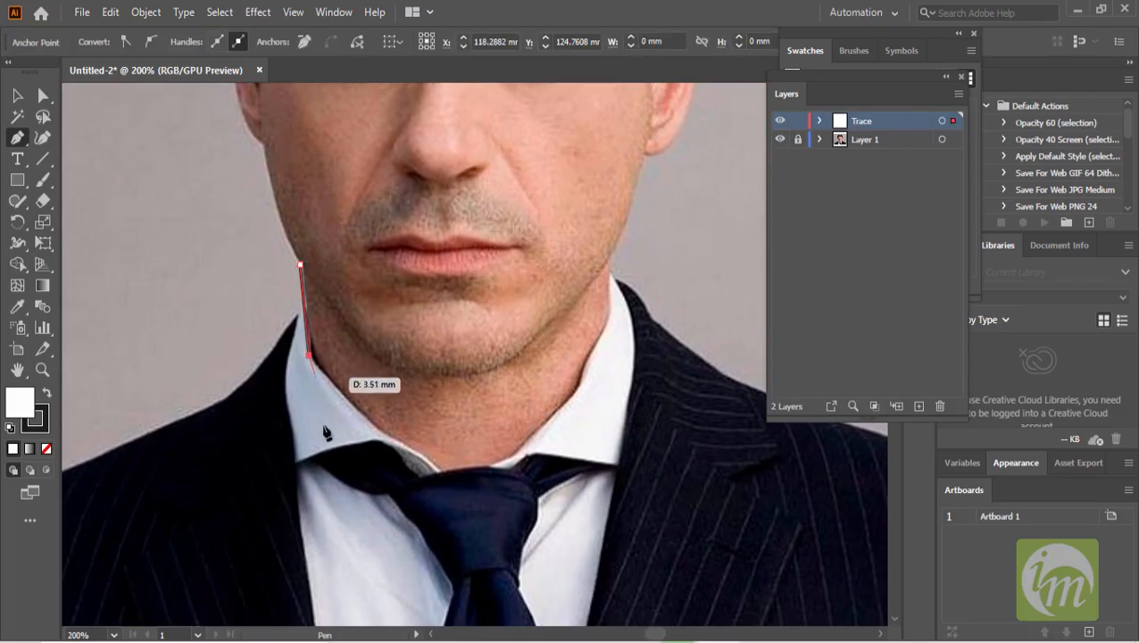
pyautogui.click(351, 437)
pyautogui.moveTo(422, 477); pyautogui.dragTo(446, 485)
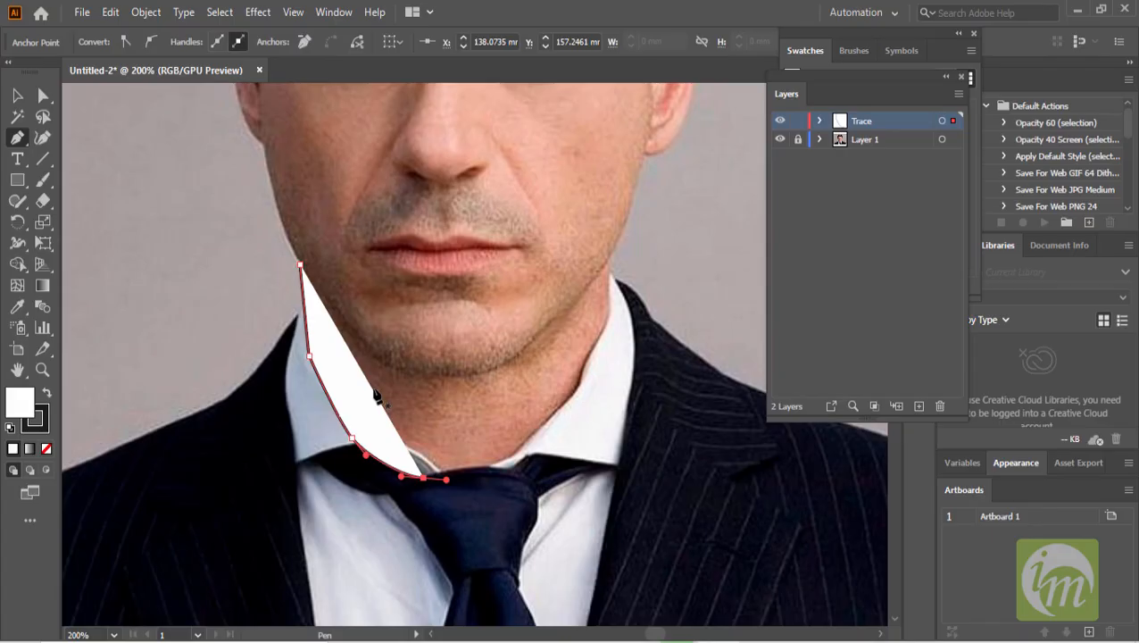
pyautogui.press('Delete')
pyautogui.press('Delete')
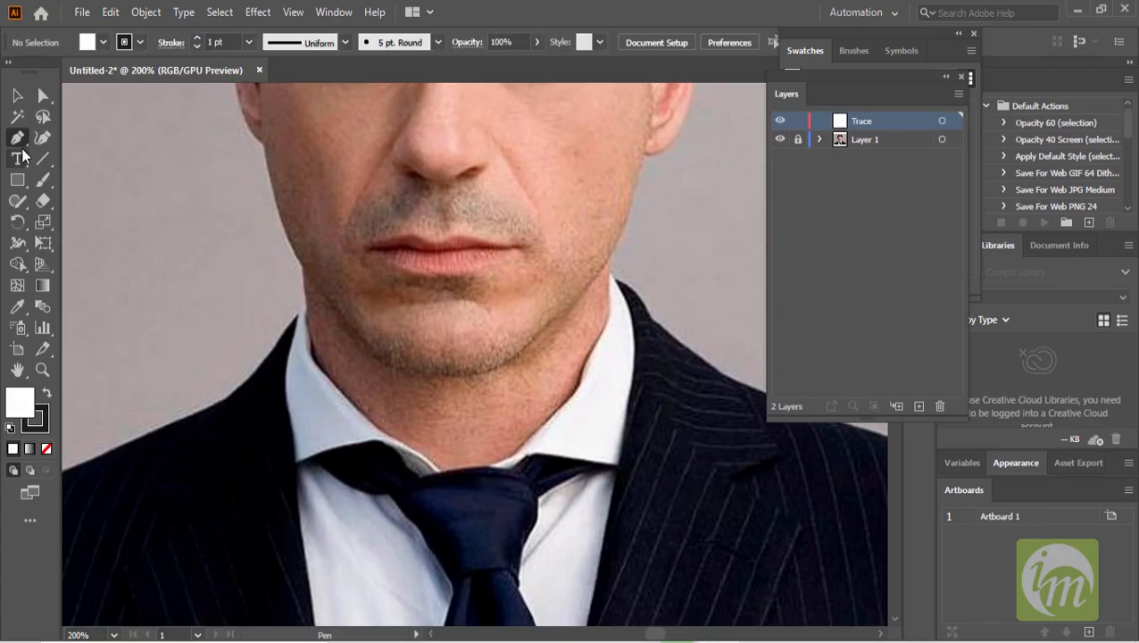
# - Set the fill to none and trace a closed neck shape with the Pen tool, from jawline down around the collar
pyautogui.click(104, 43)
pyautogui.click(11, 72)
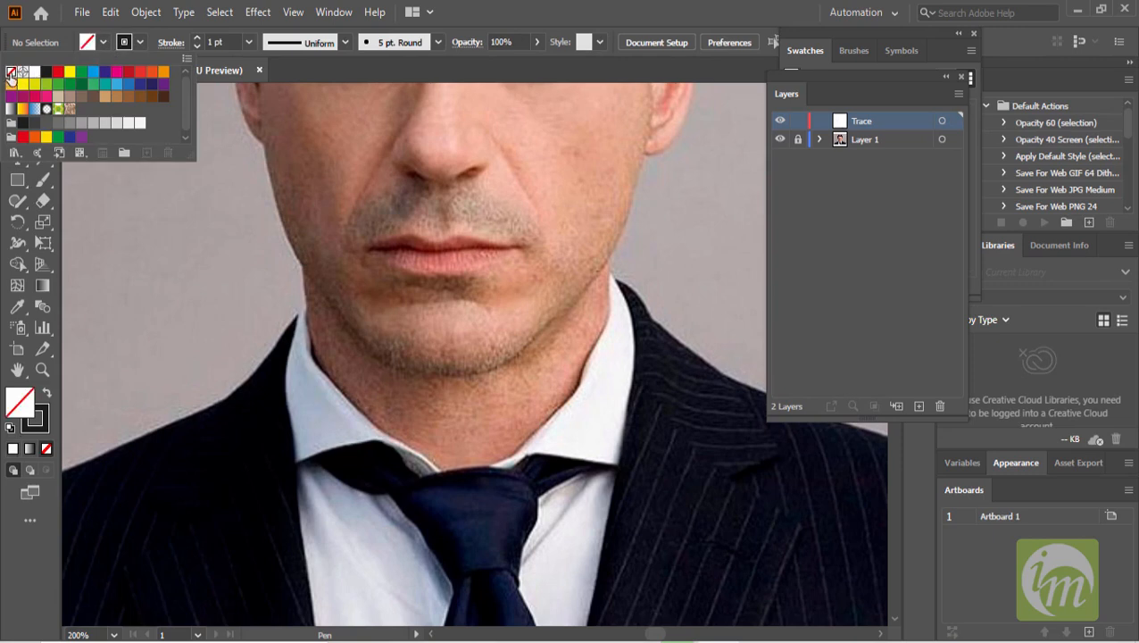
pyautogui.click(302, 265)
pyautogui.moveTo(302, 264); pyautogui.dragTo(307, 318)
pyautogui.click(307, 312)
pyautogui.click(311, 351)
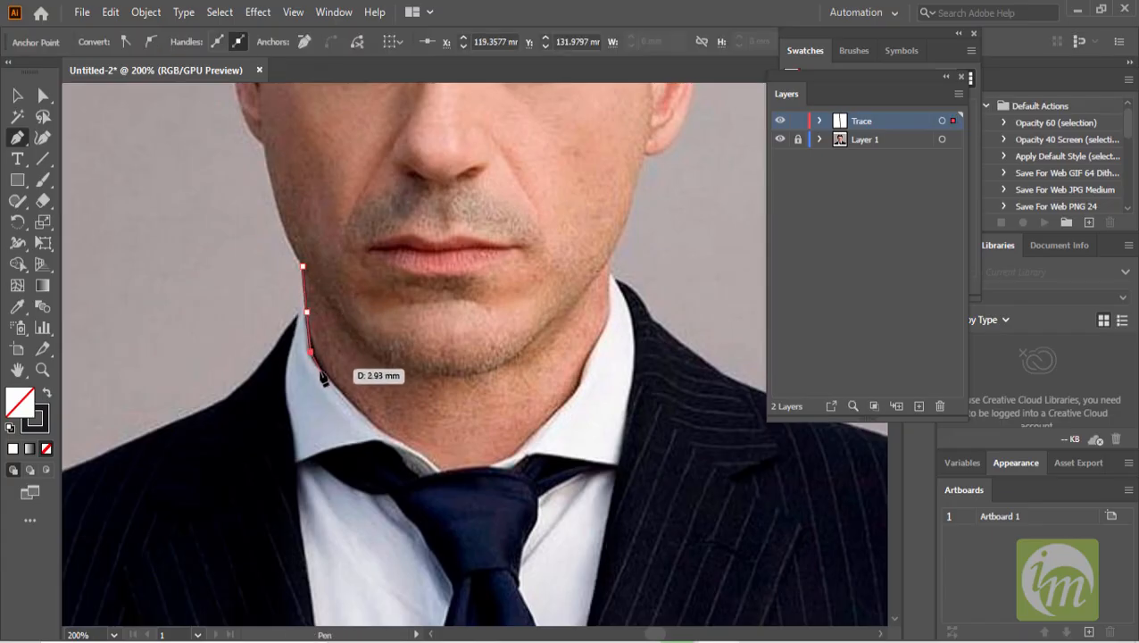
pyautogui.moveTo(332, 384); pyautogui.dragTo(341, 392)
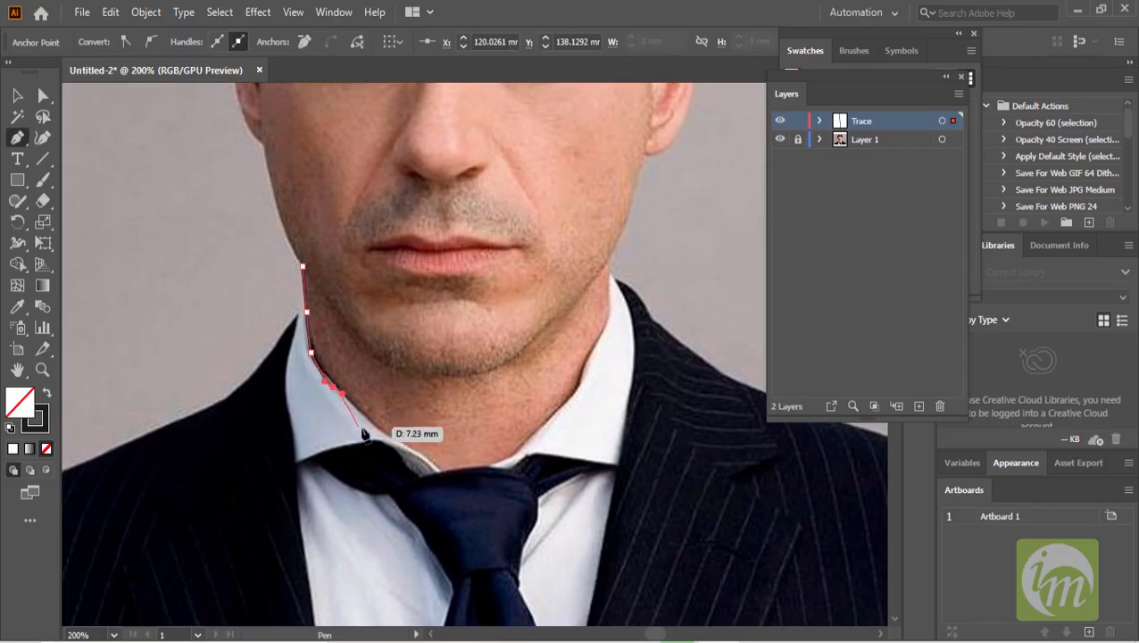
pyautogui.moveTo(370, 429); pyautogui.dragTo(384, 439)
pyautogui.click(421, 459)
pyautogui.moveTo(443, 474); pyautogui.dragTo(548, 423)
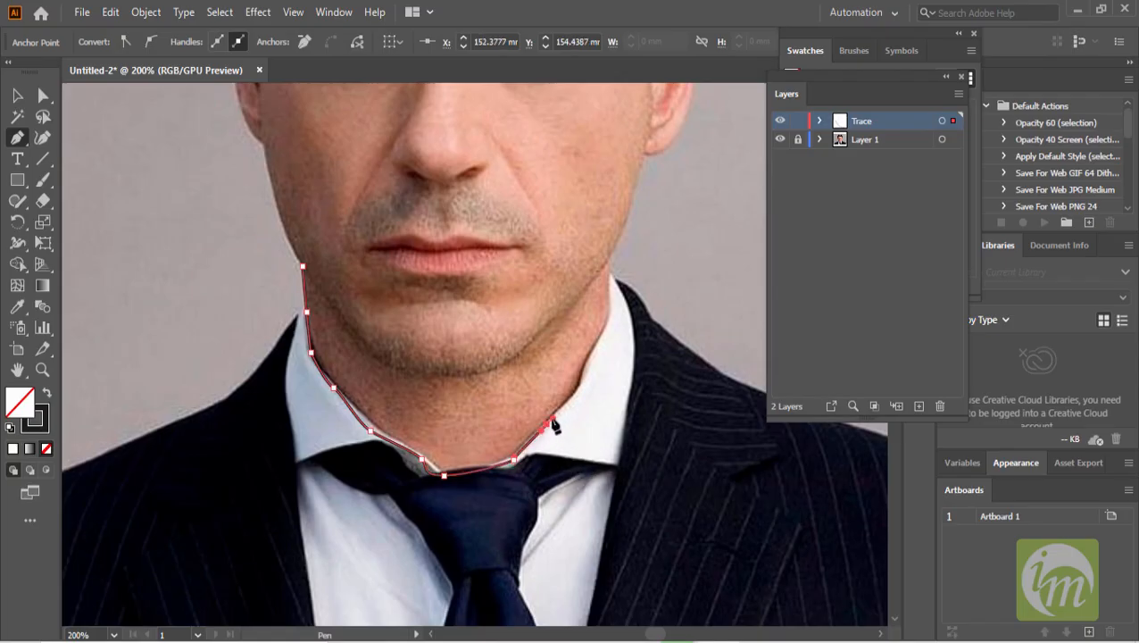
pyautogui.click(578, 391)
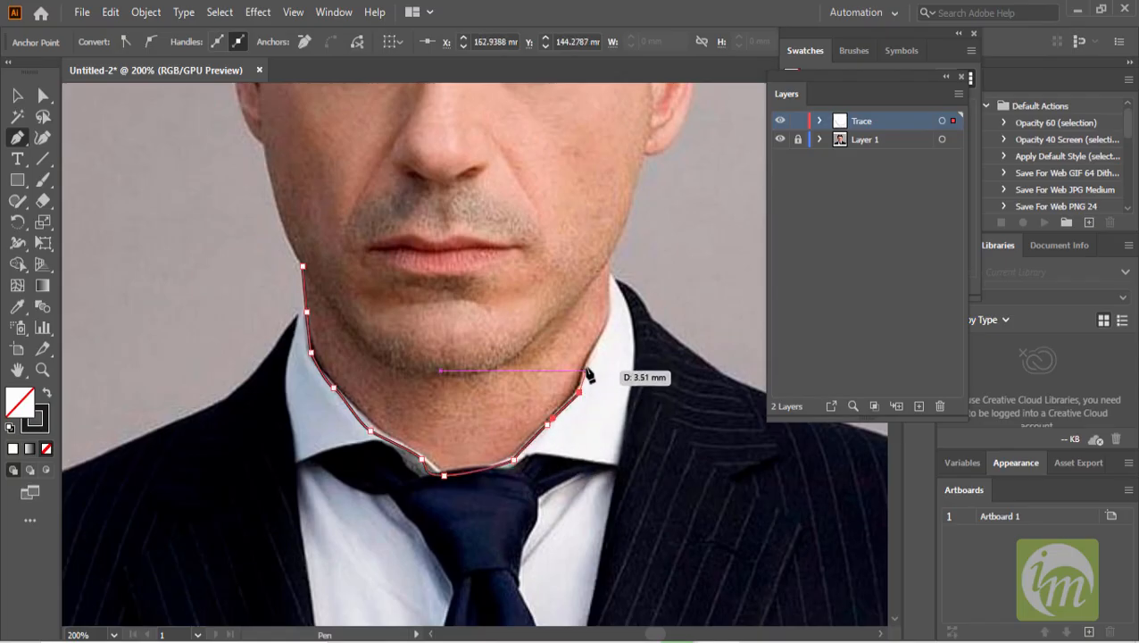
pyautogui.click(595, 351)
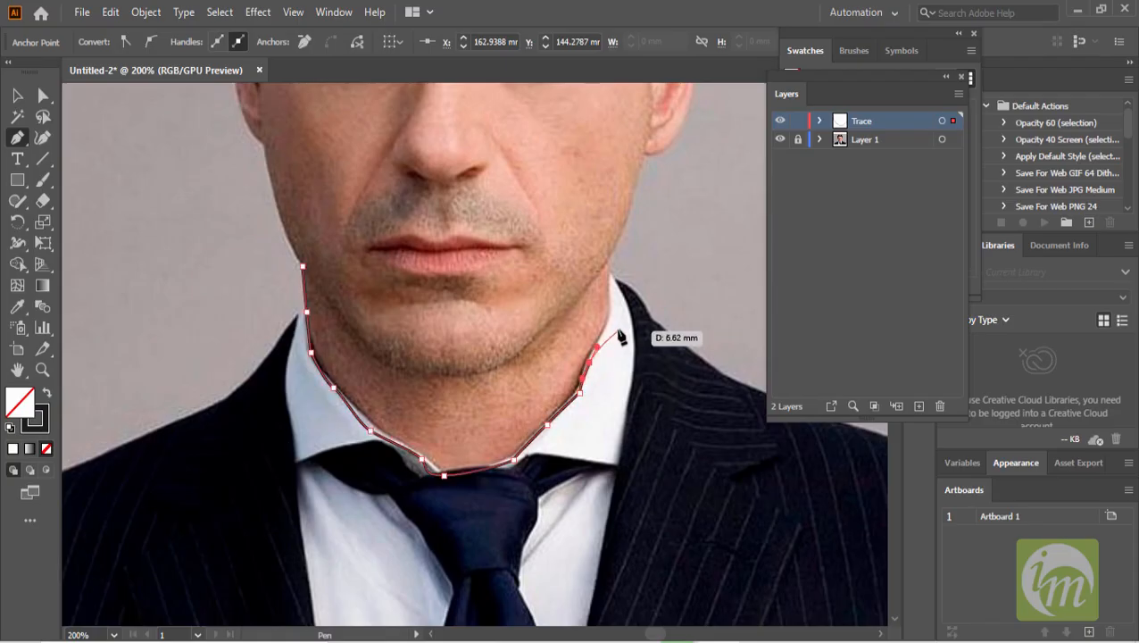
pyautogui.click(614, 313)
pyautogui.click(614, 278)
pyautogui.click(607, 261)
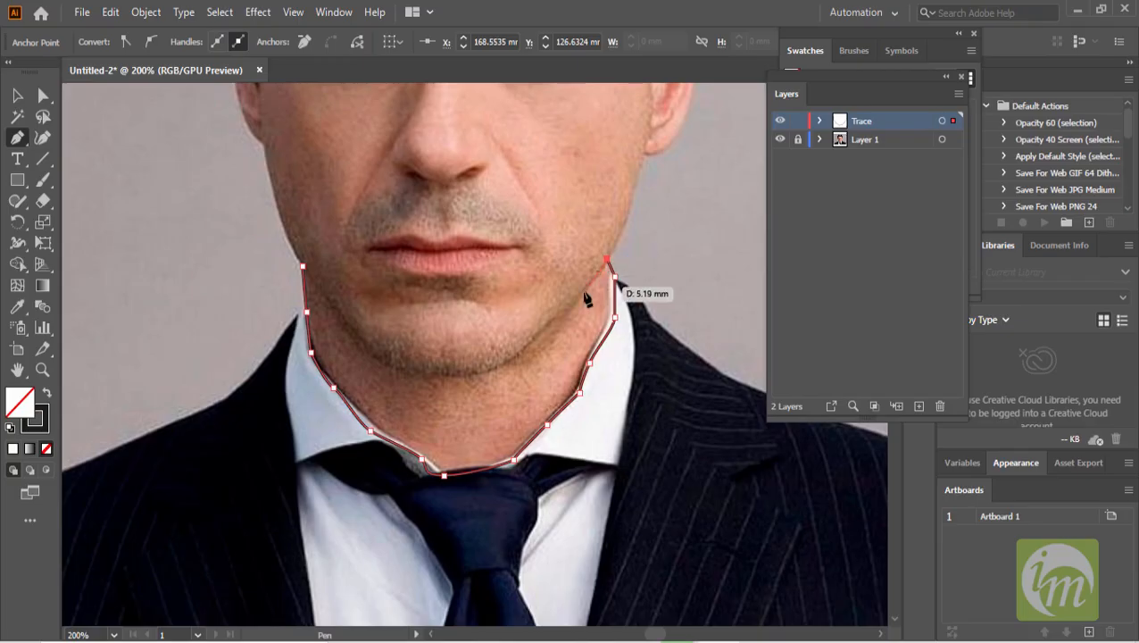
pyautogui.click(506, 356)
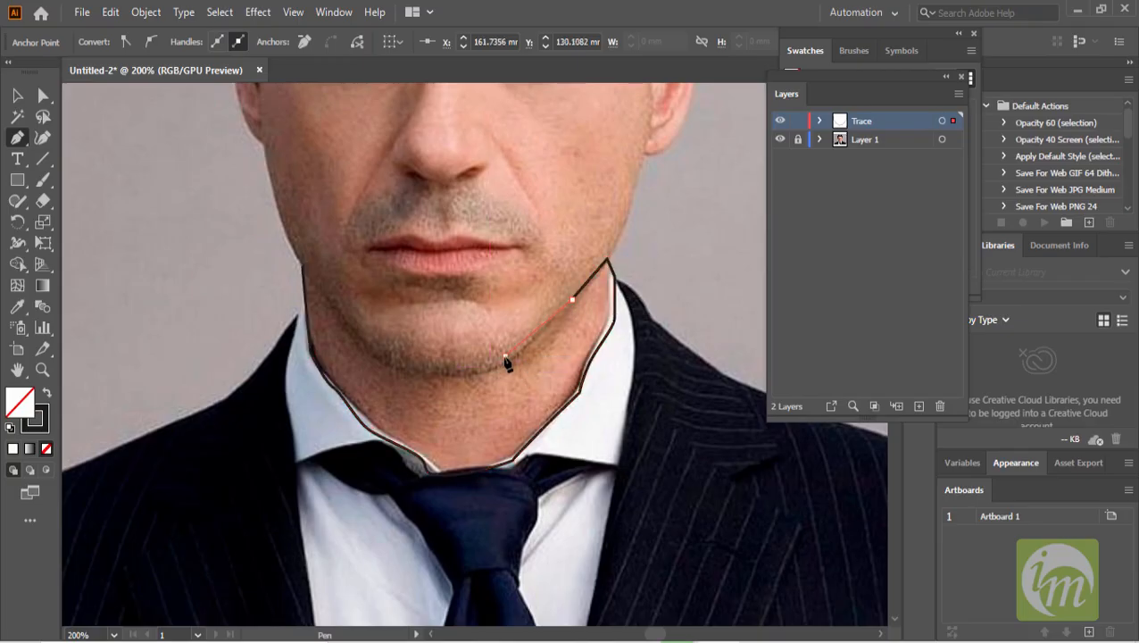
pyautogui.moveTo(443, 367); pyautogui.dragTo(369, 339)
pyautogui.click(335, 293)
pyautogui.click(302, 266)
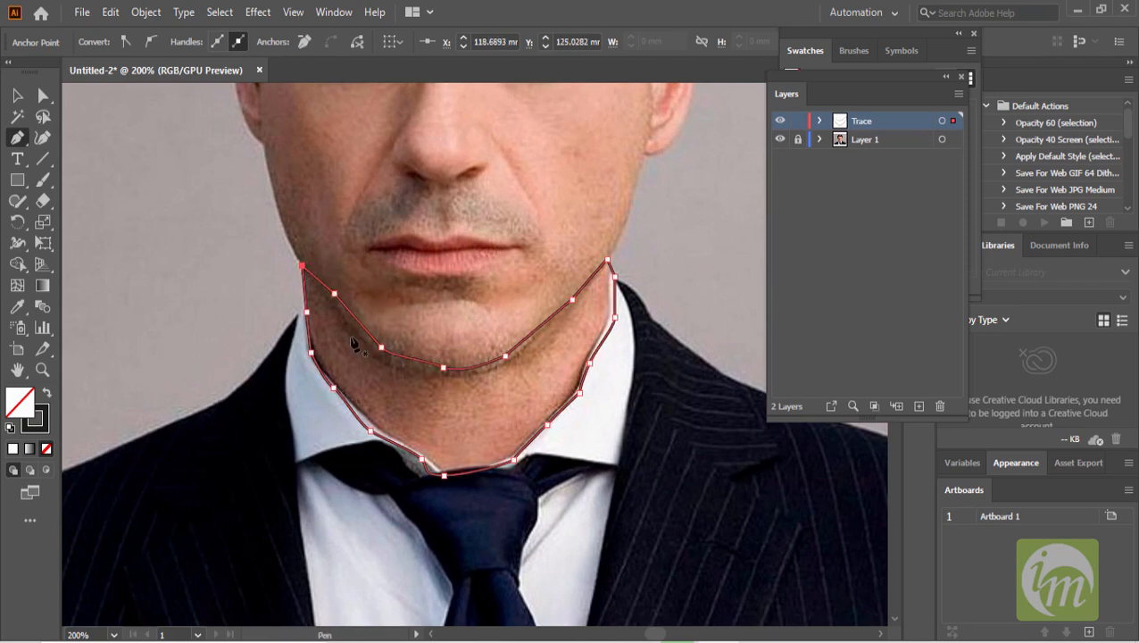
# - Rename the traced path in the Trace layer as neck
pyautogui.click(15, 97)
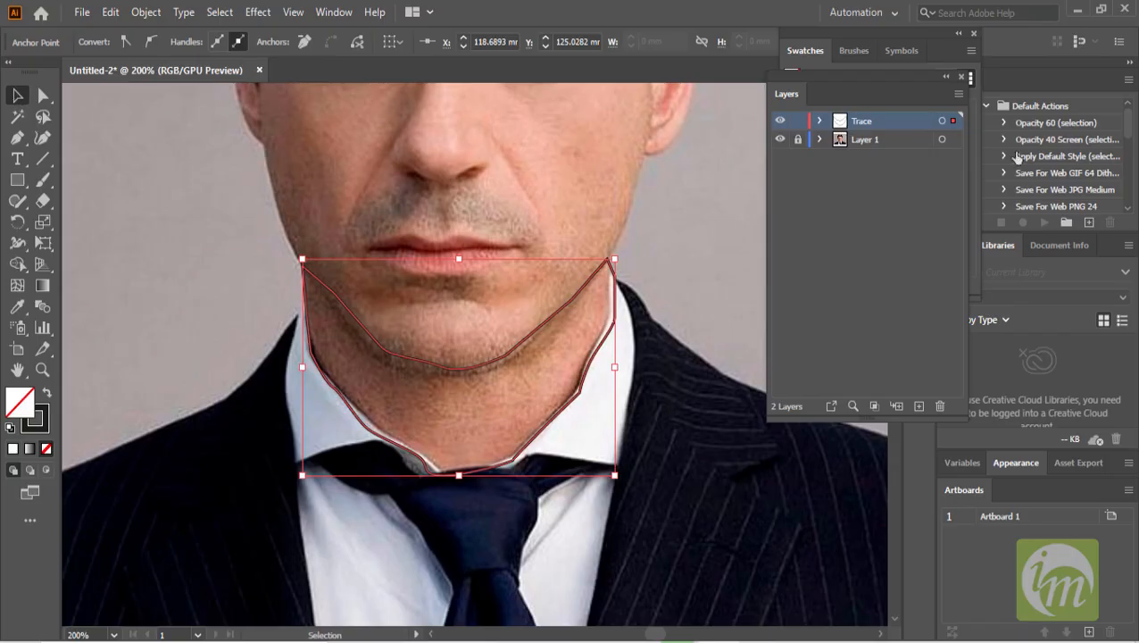
pyautogui.click(820, 120)
pyautogui.doubleClick(888, 139)
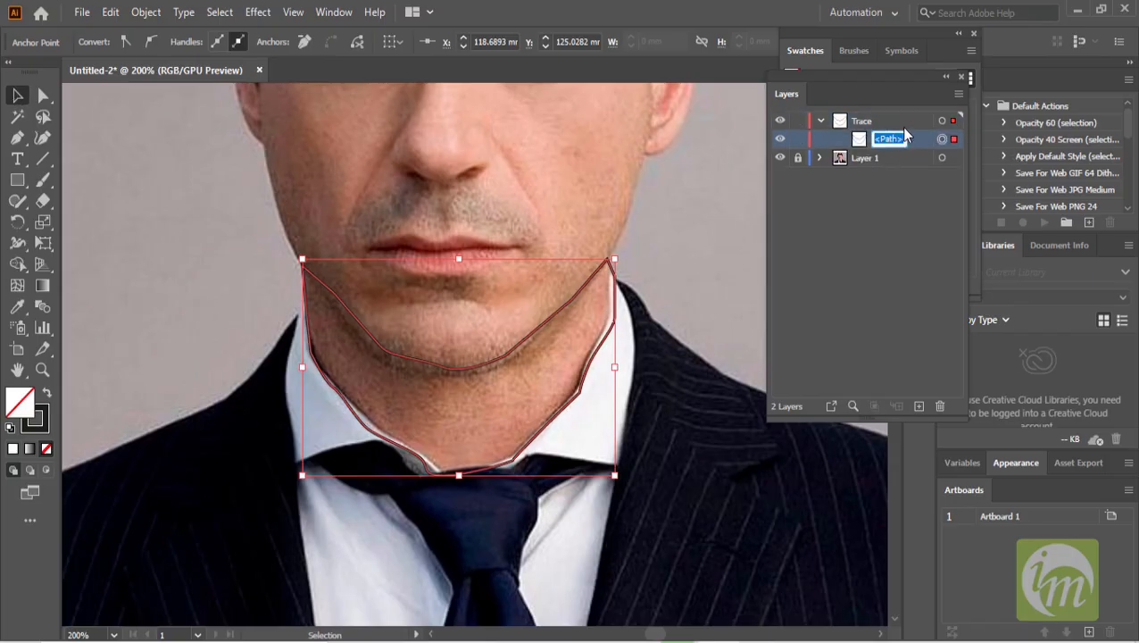
pyautogui.press('Return')
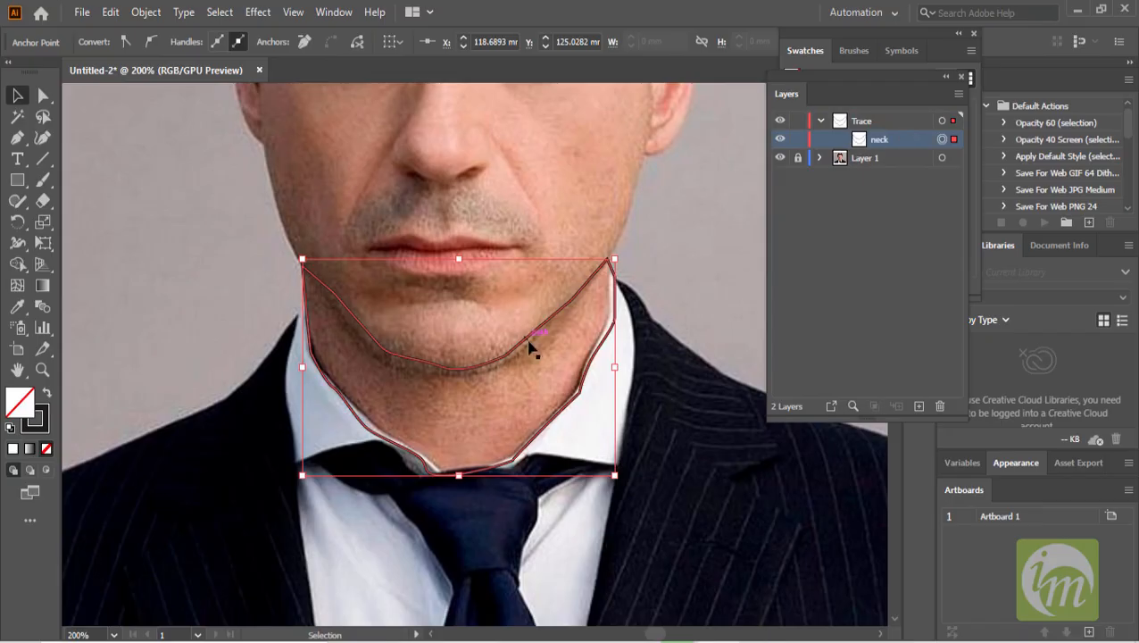
# - Fill the neck shape with a skin colour sampled from the photo's neck using the Eyedropper
pyautogui.click(16, 308)
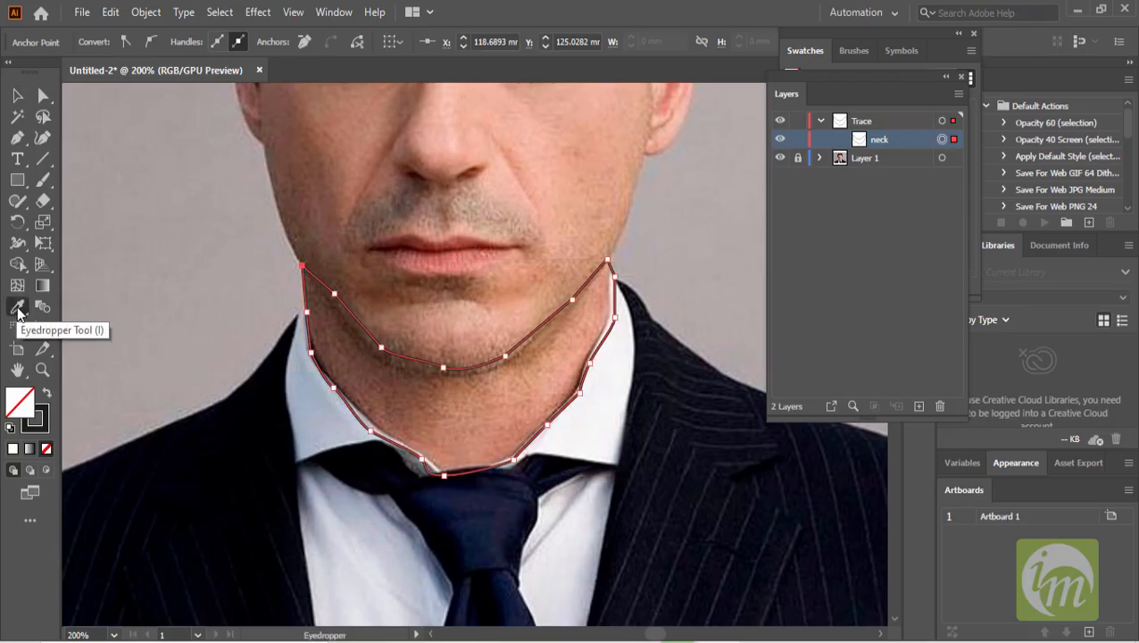
pyautogui.click(561, 368)
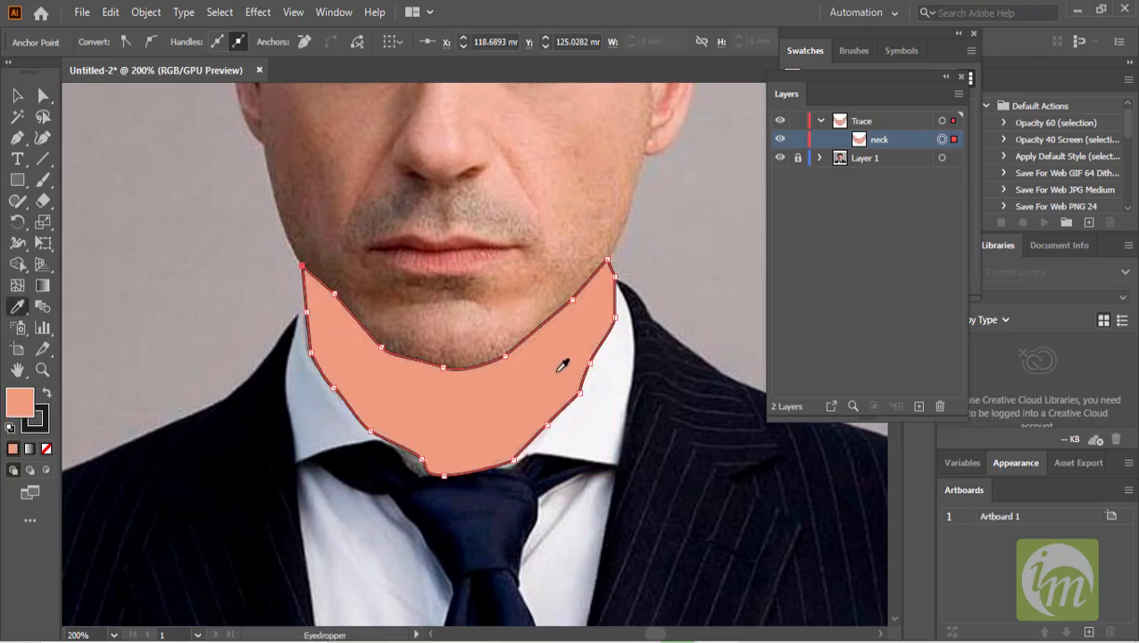
pyautogui.hotkey('ctrl', 'z')
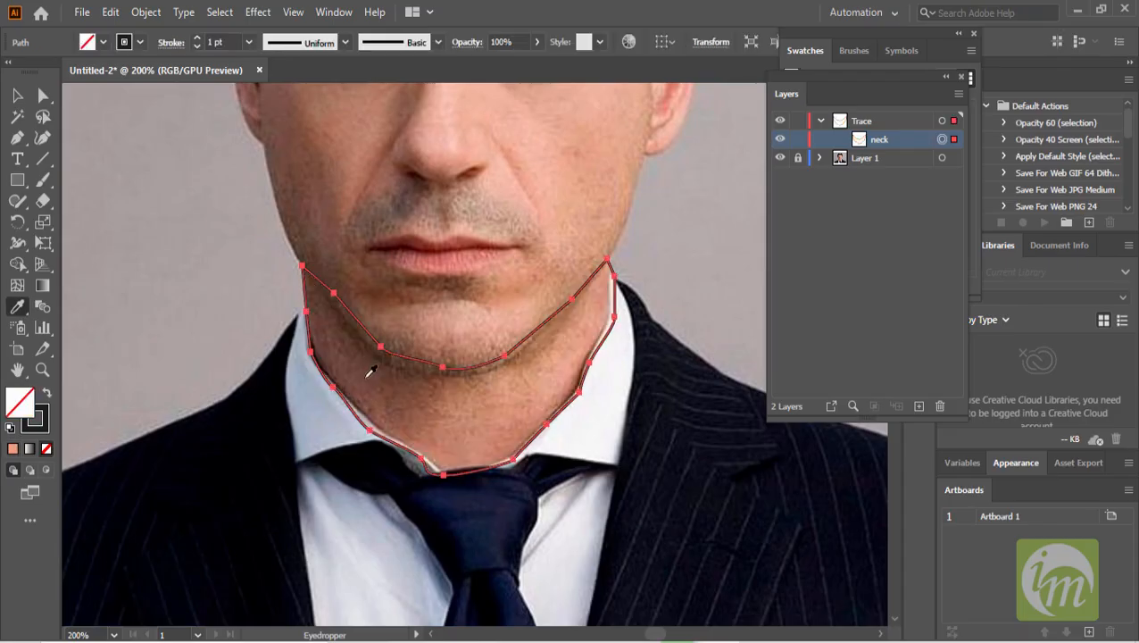
pyautogui.click(420, 405)
pyautogui.hotkey('ctrl', 'z')
pyautogui.click(491, 415)
pyautogui.hotkey('ctrl', 'z')
pyautogui.click(572, 358)
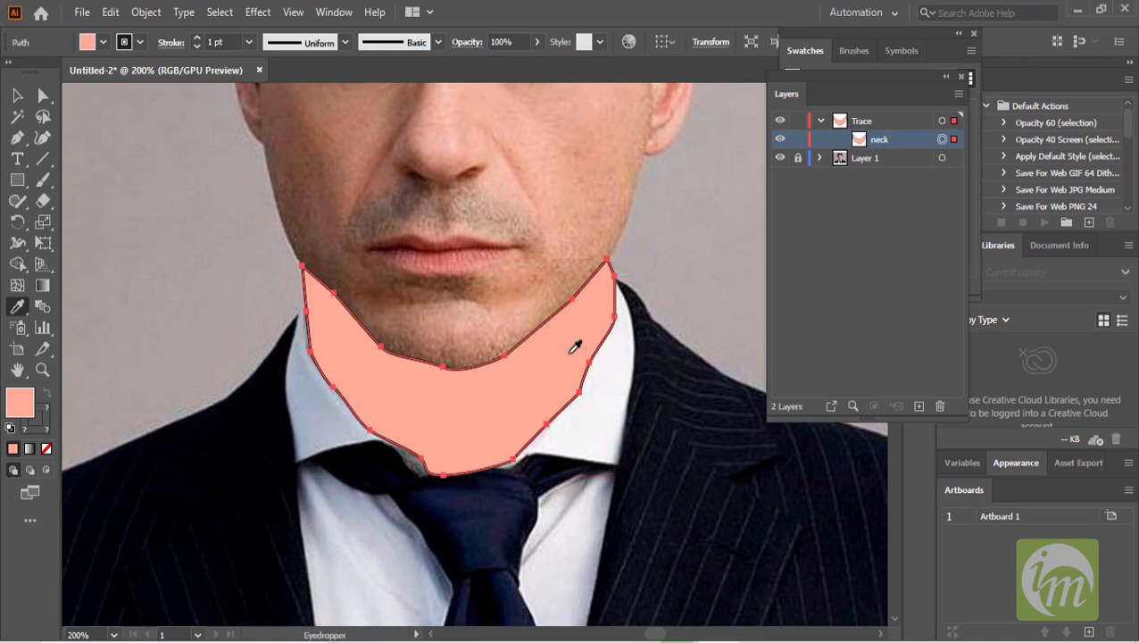
pyautogui.hotkey('ctrl', 'z')
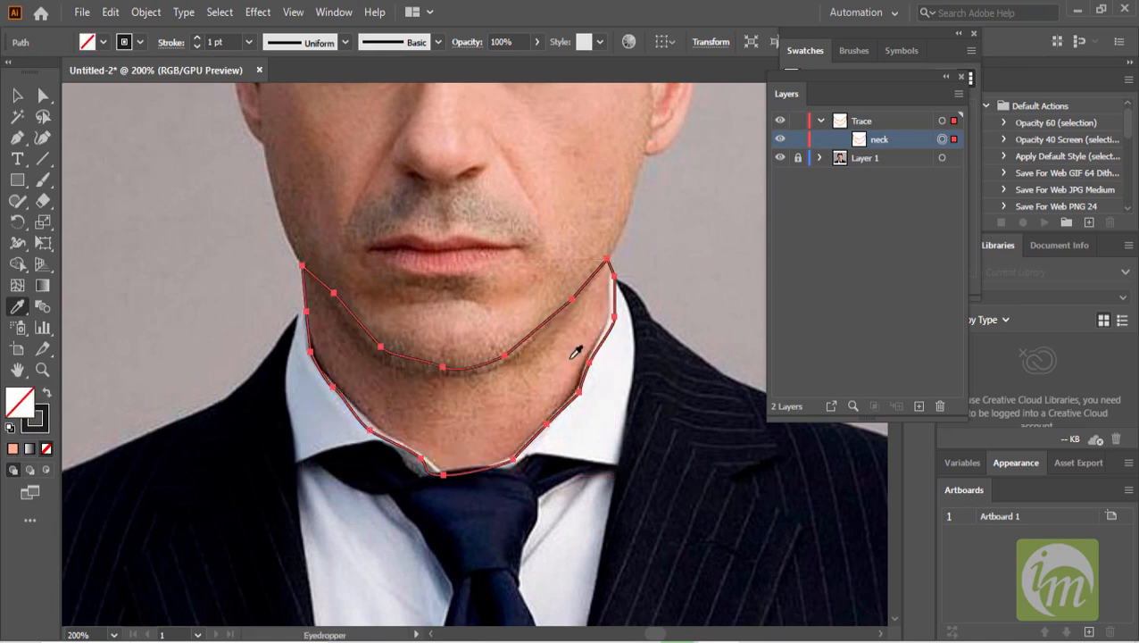
pyautogui.click(569, 357)
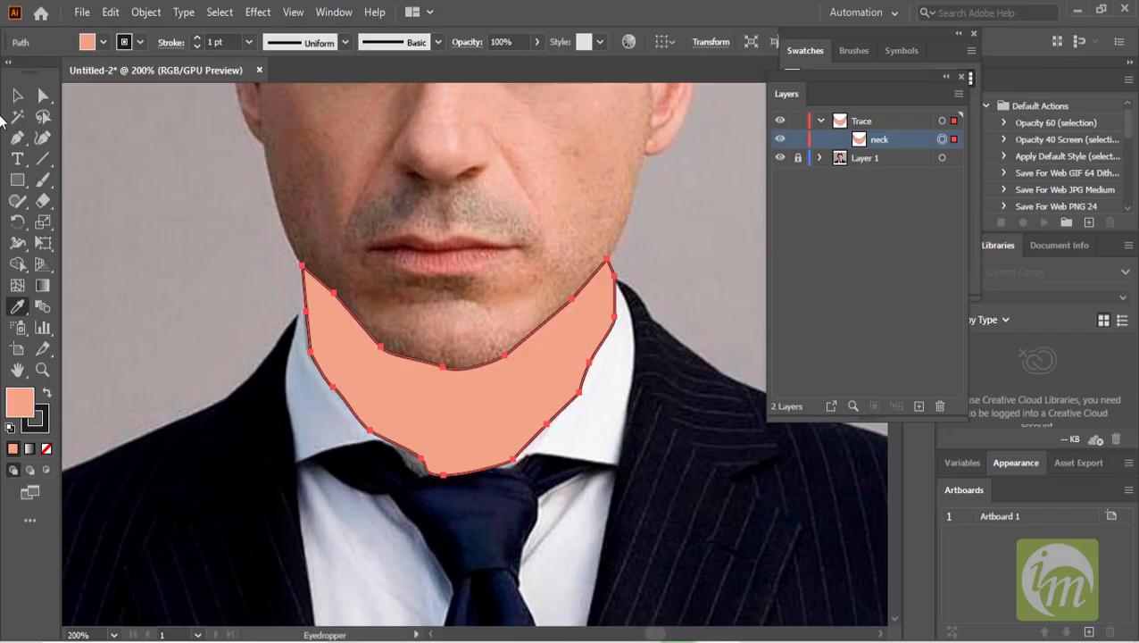
# - Reduce the neck shape's stroke weight to 0.25 pt
pyautogui.click(197, 46)
pyautogui.click(197, 46)
pyautogui.click(197, 47)
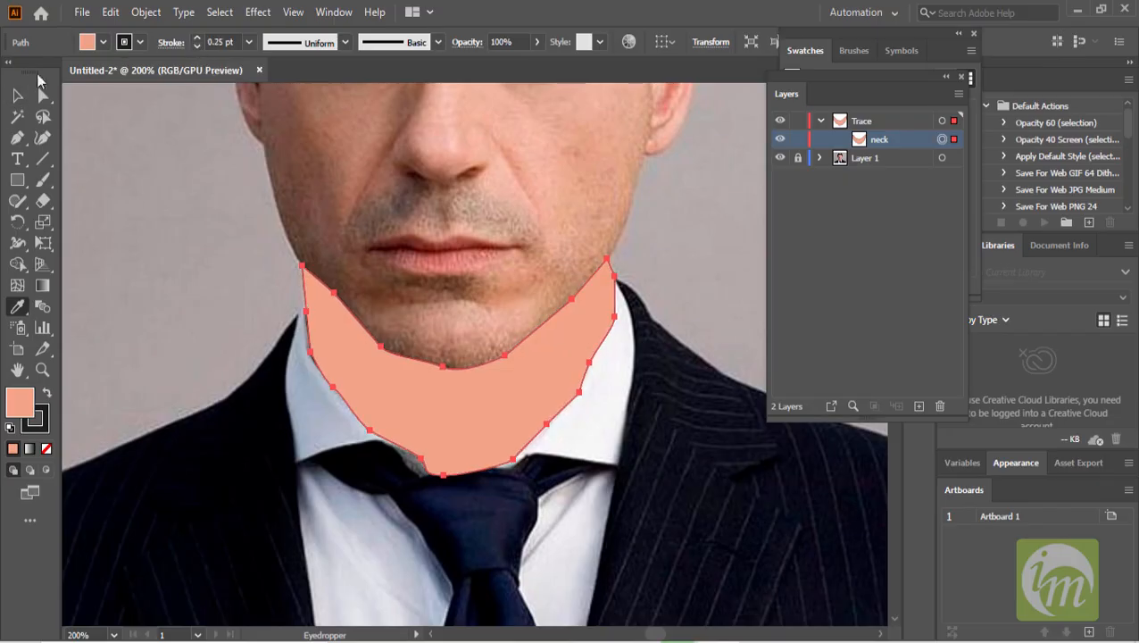
pyautogui.click(18, 95)
pyautogui.click(170, 218)
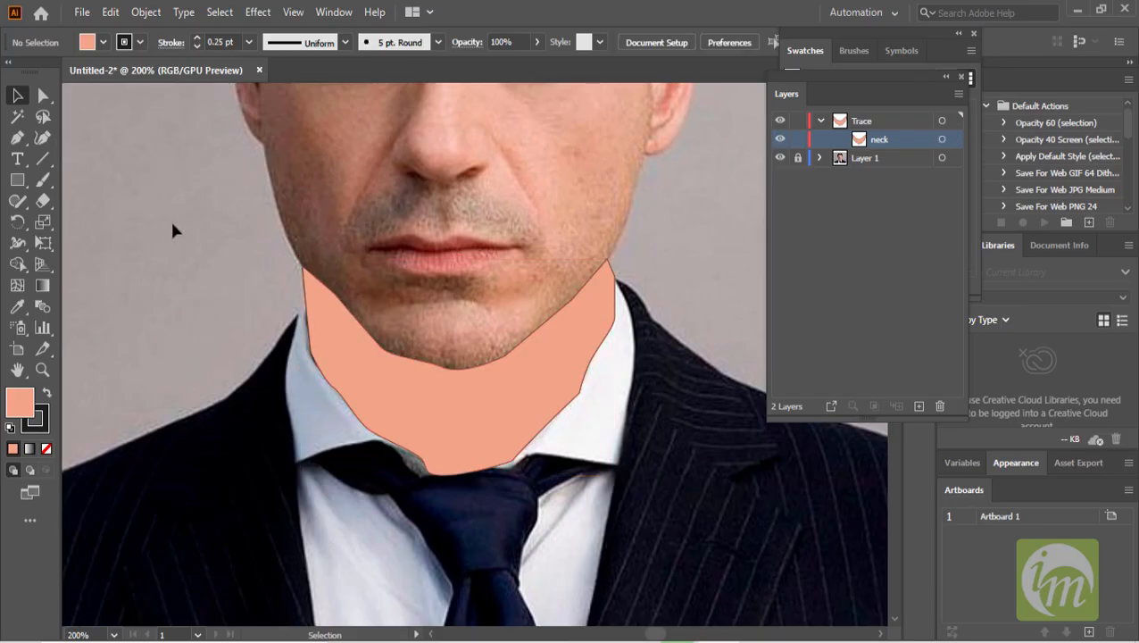
pyautogui.click(543, 394)
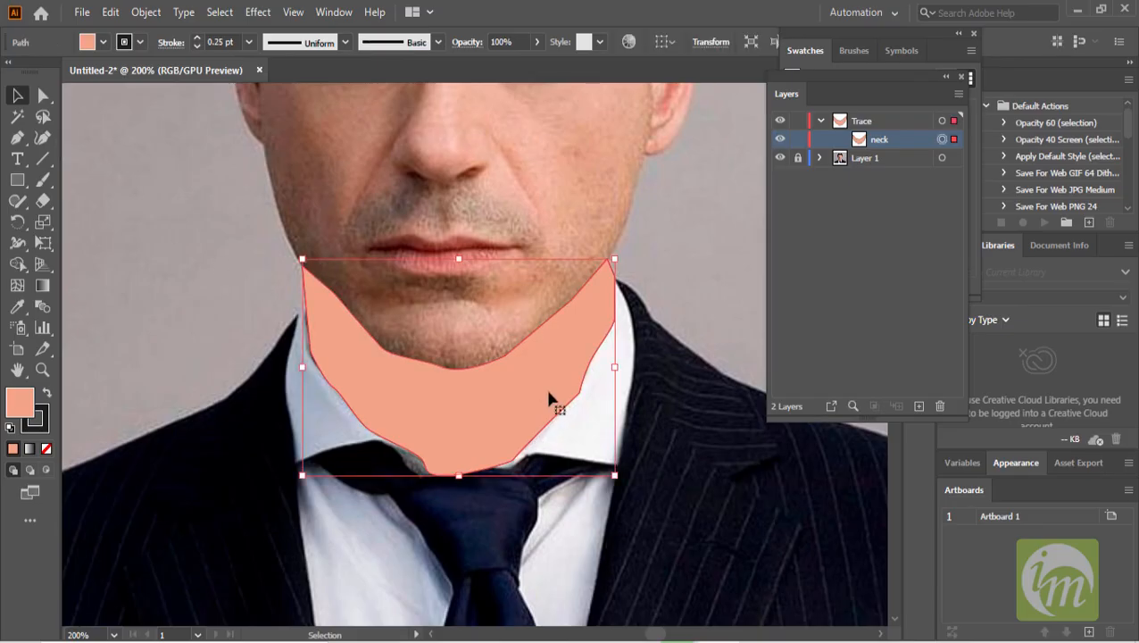
# - Hide the neck shape so the photo shows through for further tracing
pyautogui.click(780, 139)
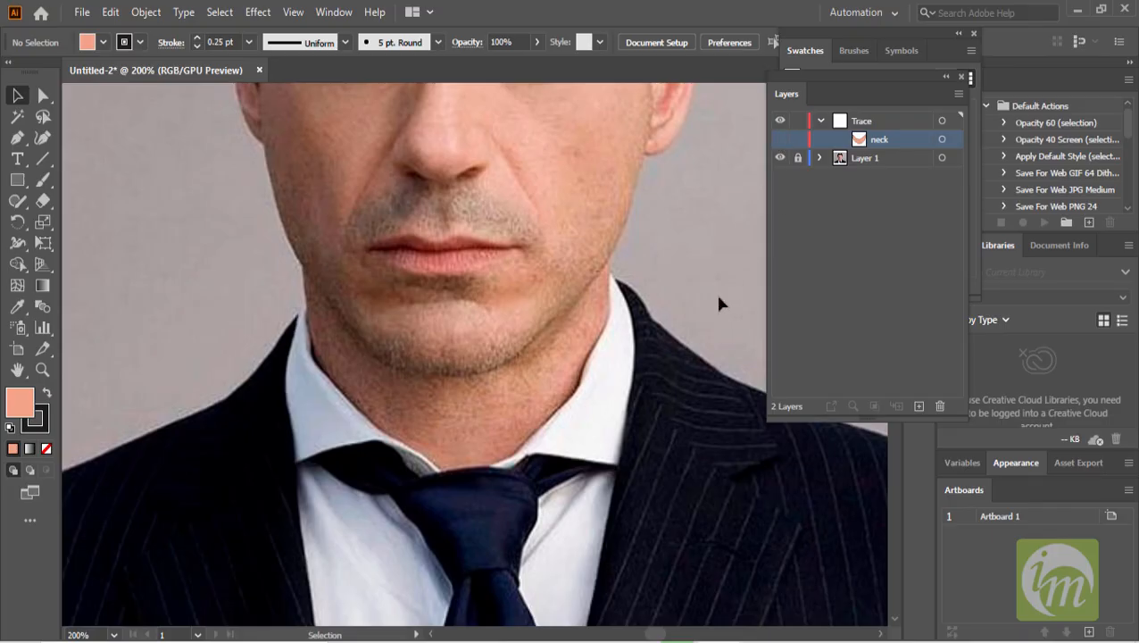
pyautogui.scroll(-2, 628, 309)
pyautogui.moveTo(625, 296); pyautogui.dragTo(594, 387)
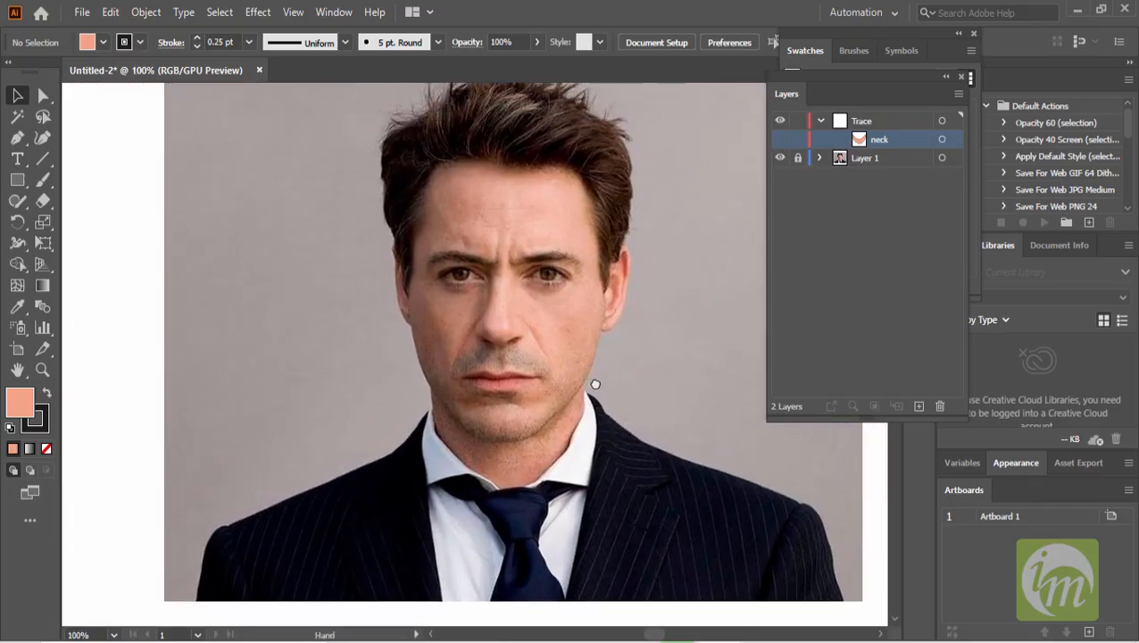
pyautogui.scroll(1, 598, 333)
pyautogui.scroll(2, 598, 333)
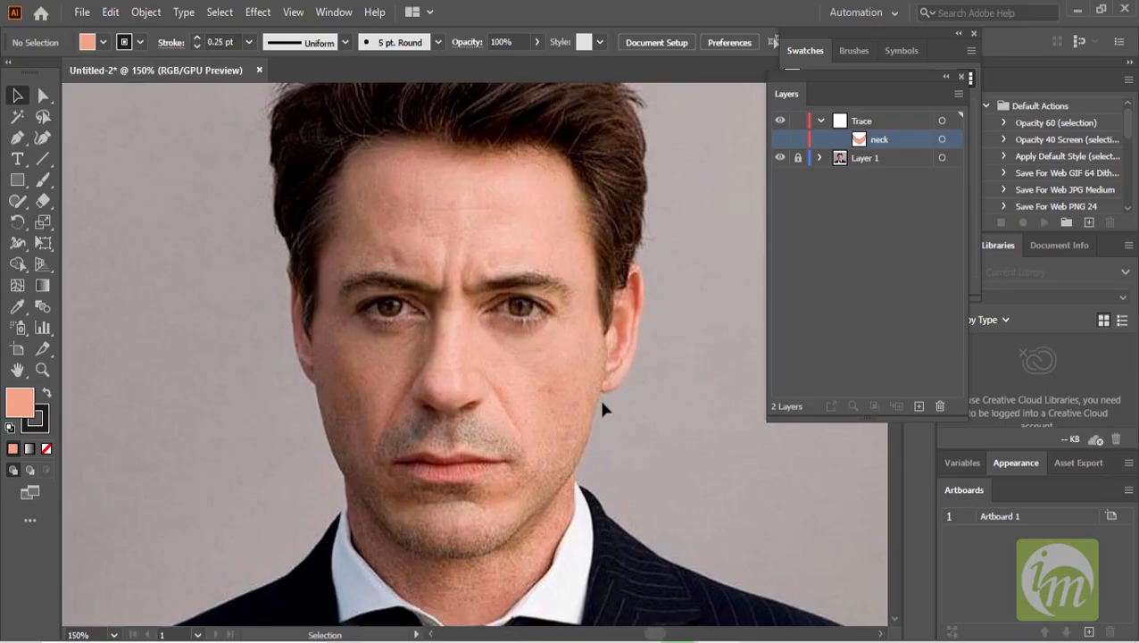
pyautogui.moveTo(608, 386); pyautogui.dragTo(597, 344)
pyautogui.moveTo(395, 304); pyautogui.dragTo(395, 313)
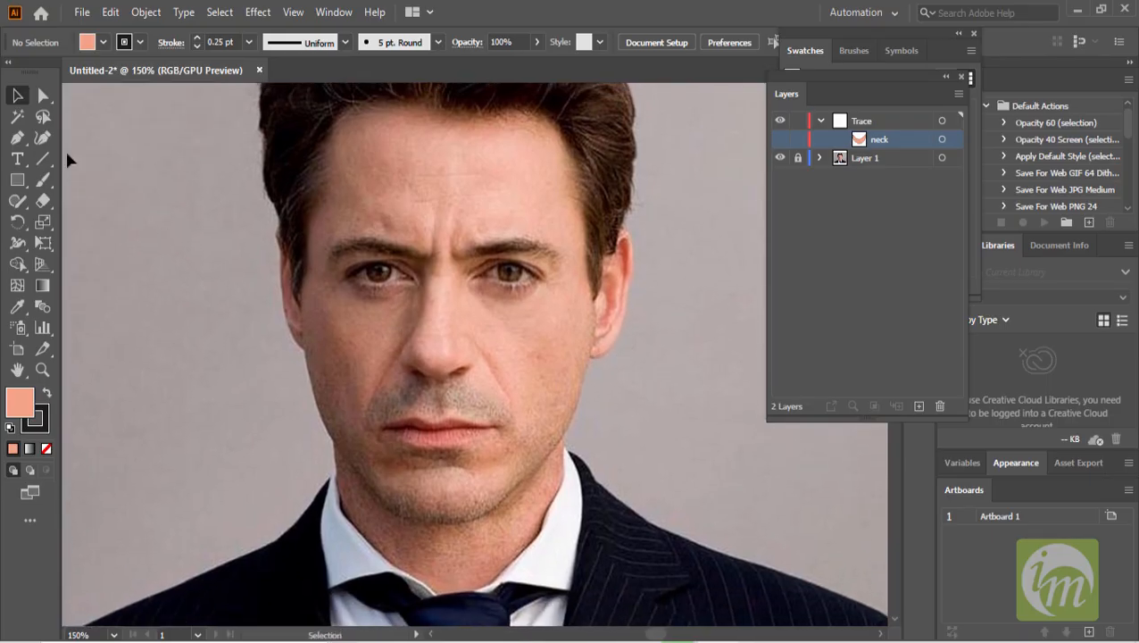
# - Start a new Pen path at the left temple, tracing along the hairline and down the right side to the ear
pyautogui.click(20, 138)
pyautogui.moveTo(336, 207); pyautogui.dragTo(332, 266)
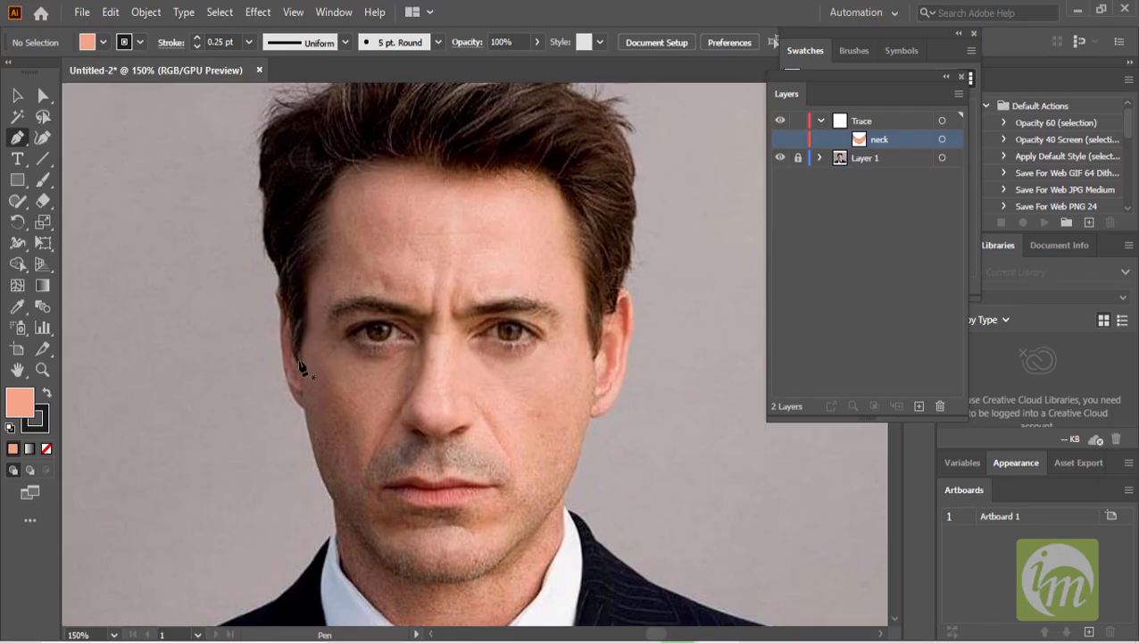
pyautogui.click(301, 363)
pyautogui.moveTo(304, 314); pyautogui.dragTo(317, 230)
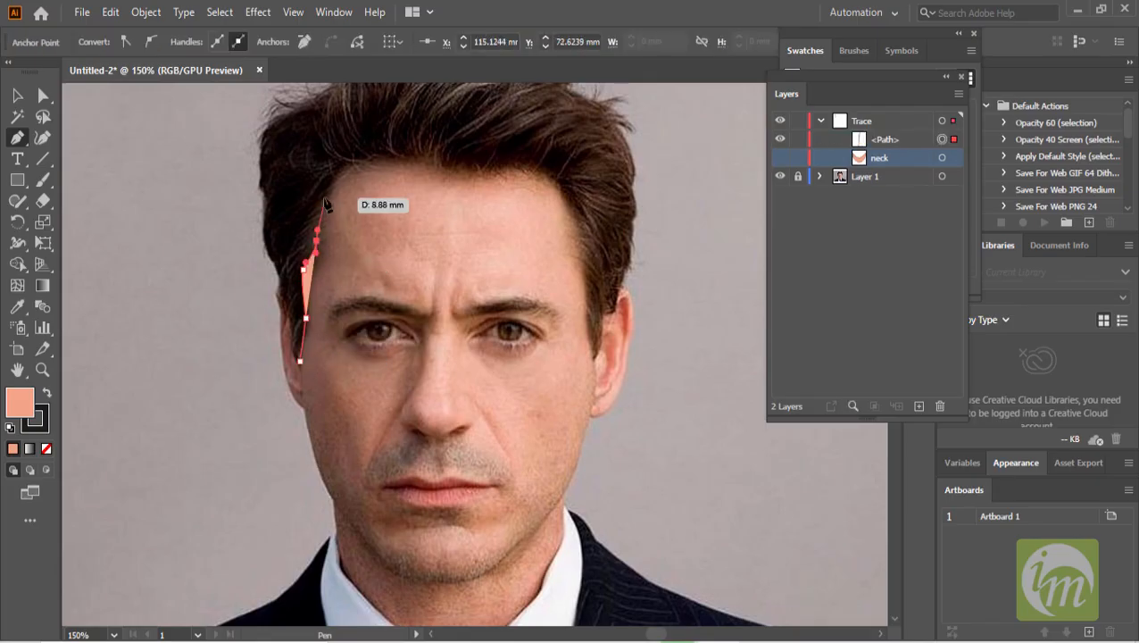
pyautogui.click(323, 181)
pyautogui.moveTo(344, 153); pyautogui.dragTo(527, 162)
pyautogui.click(566, 181)
pyautogui.moveTo(581, 226); pyautogui.dragTo(581, 243)
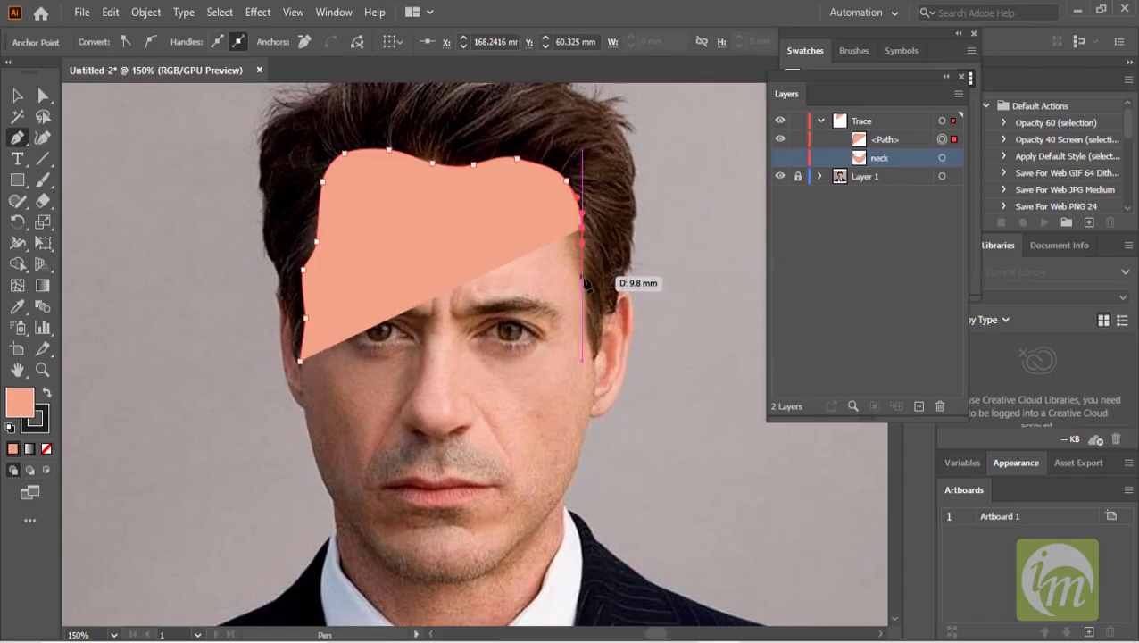
pyautogui.scroll(2, 589, 304)
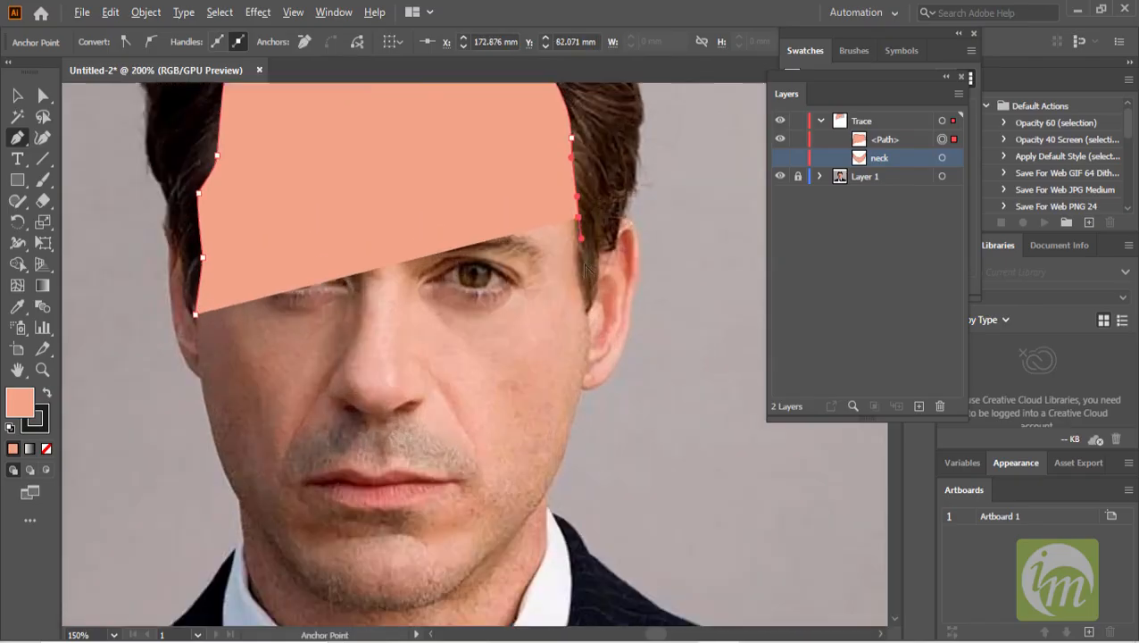
pyautogui.moveTo(581, 289); pyautogui.dragTo(586, 301)
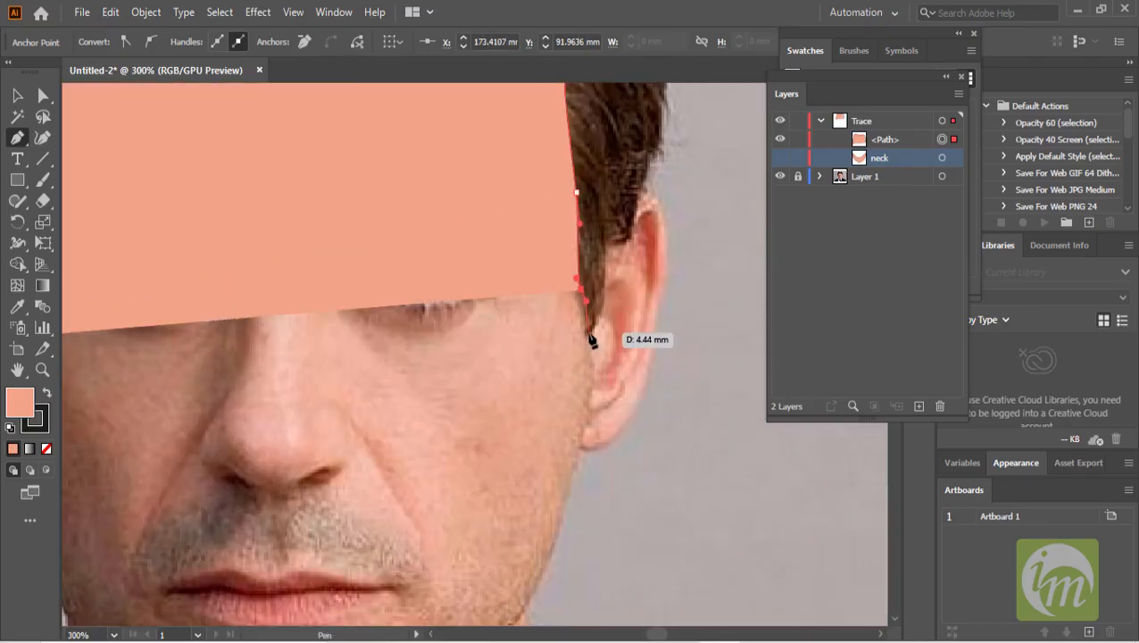
pyautogui.click(589, 333)
pyautogui.moveTo(593, 376); pyautogui.dragTo(589, 383)
# - Continue the Pen path along the right jaw, around the chin and up the left side, closing the face outline
pyautogui.scroll(-3, 584, 379)
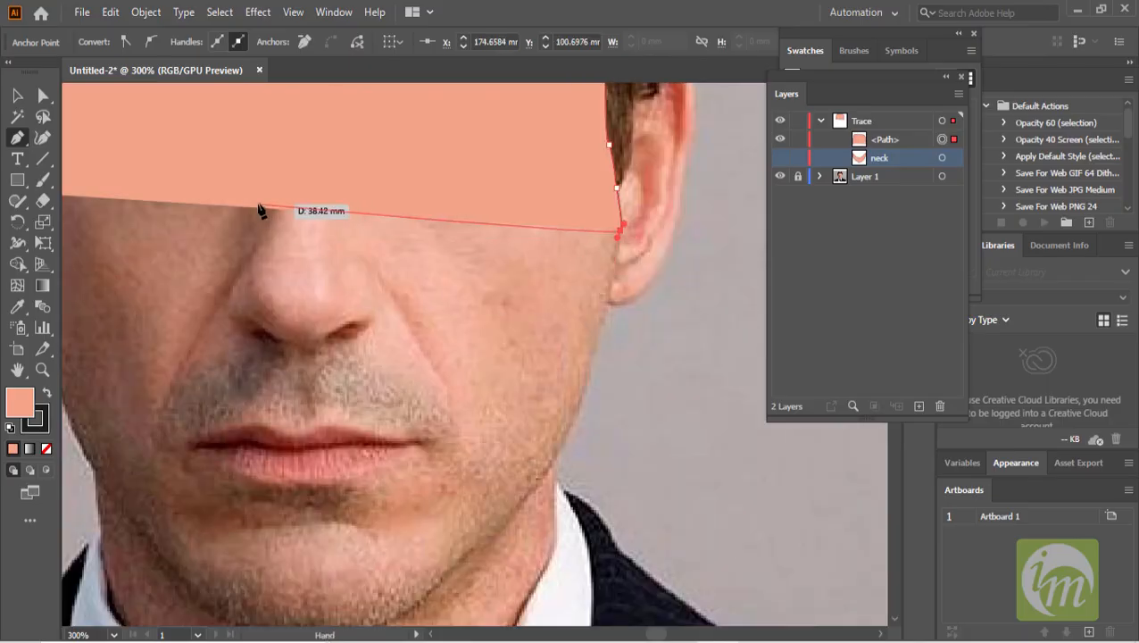
pyautogui.click(592, 358)
pyautogui.scroll(-3, 596, 415)
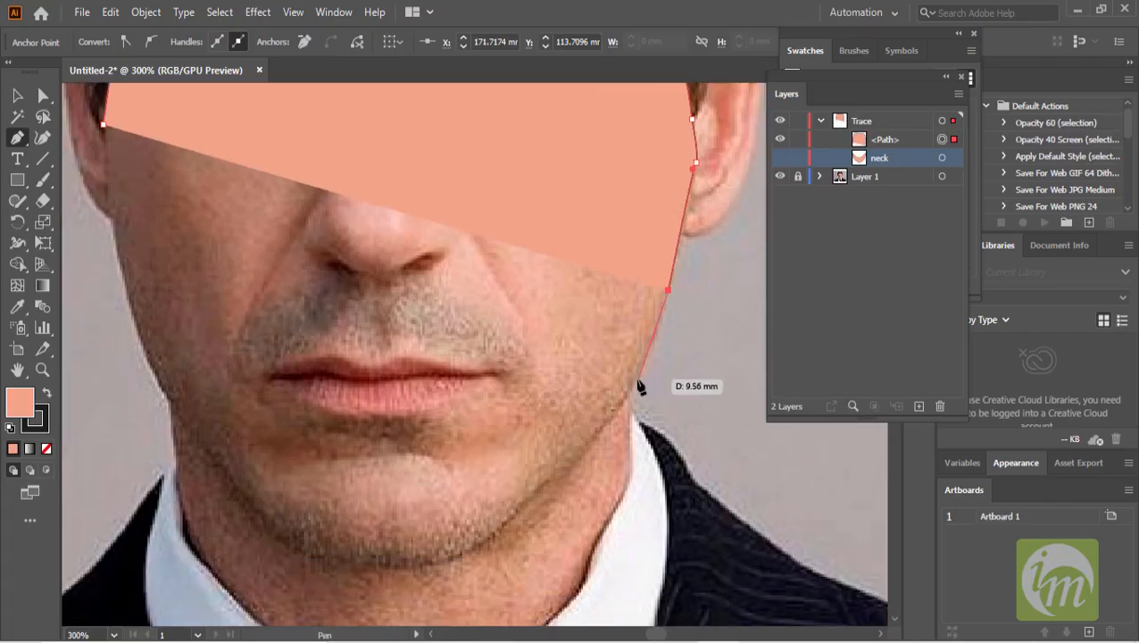
pyautogui.click(635, 380)
pyautogui.click(625, 396)
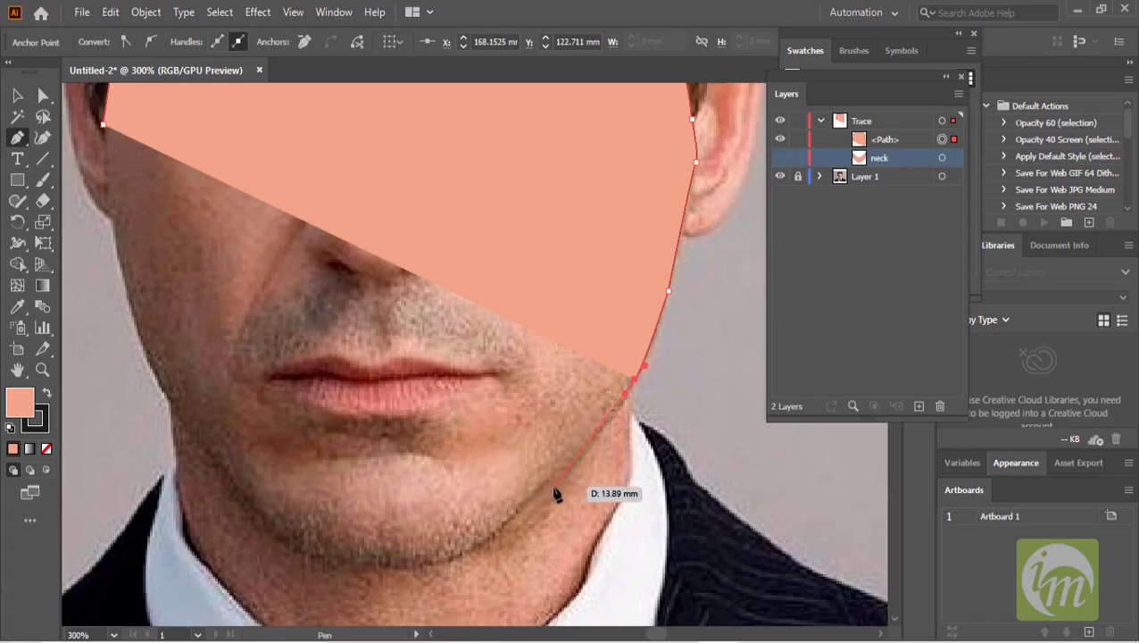
pyautogui.click(552, 483)
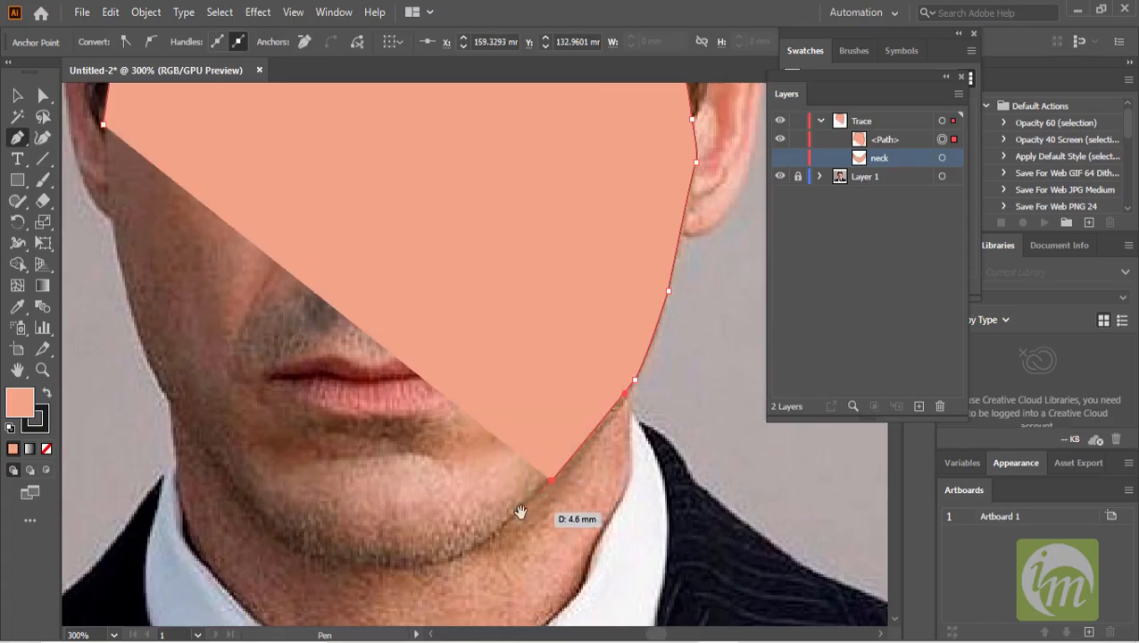
pyautogui.moveTo(522, 507); pyautogui.dragTo(598, 441)
pyautogui.click(554, 482)
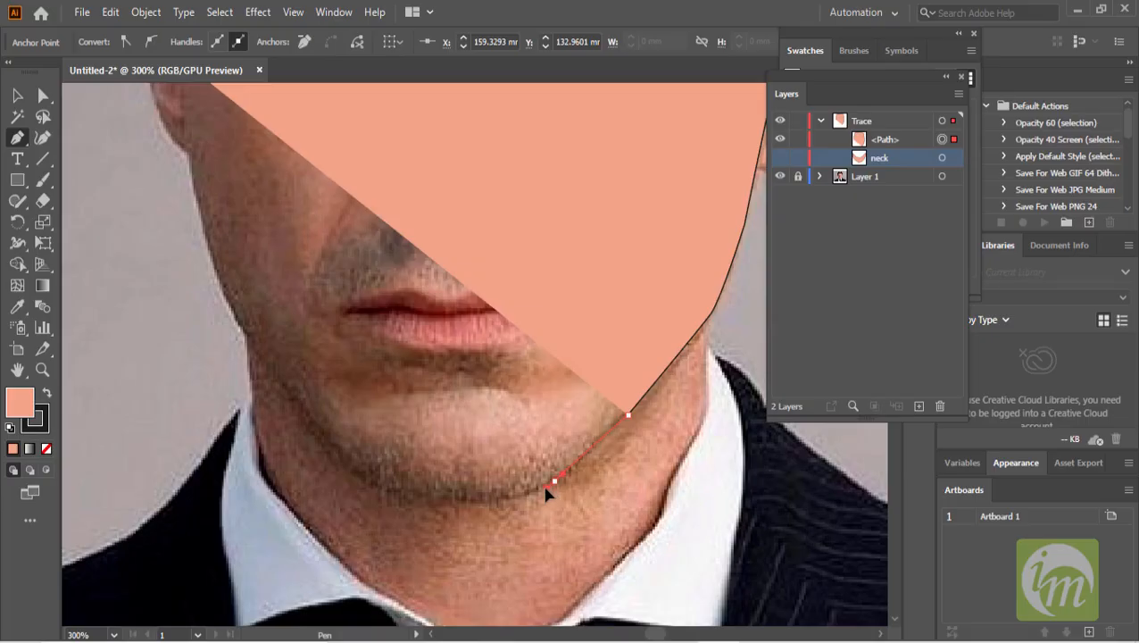
pyautogui.click(480, 499)
pyautogui.moveTo(497, 475); pyautogui.dragTo(605, 495)
pyautogui.moveTo(493, 508); pyautogui.dragTo(482, 500)
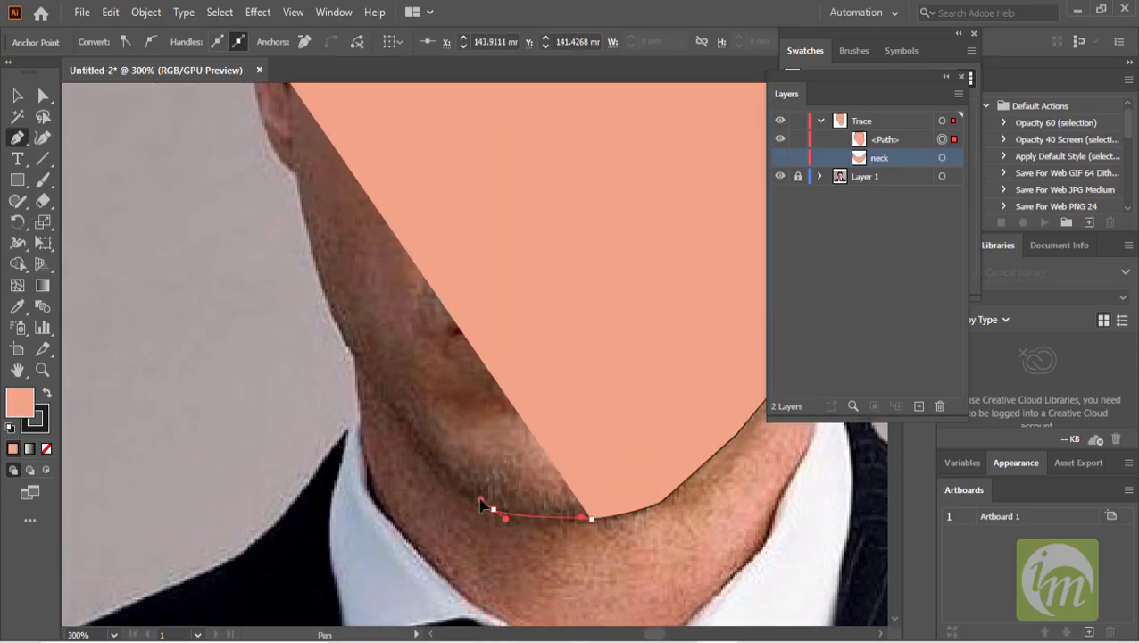
pyautogui.click(407, 421)
pyautogui.moveTo(446, 417); pyautogui.dragTo(553, 482)
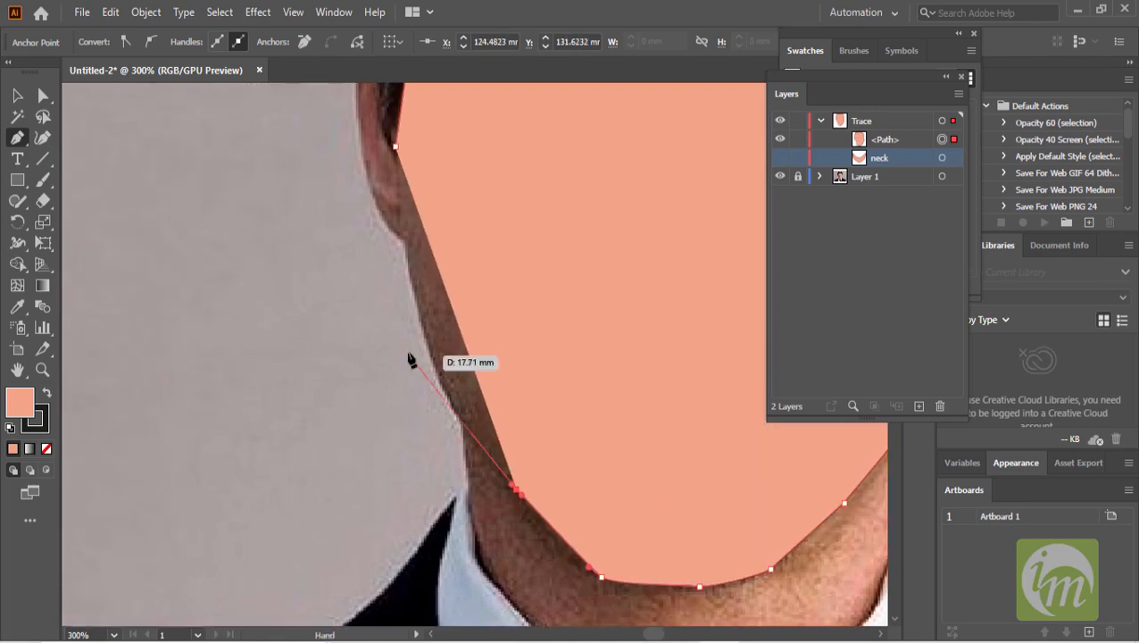
pyautogui.click(453, 413)
pyautogui.moveTo(400, 252); pyautogui.dragTo(422, 287)
pyautogui.click(413, 226)
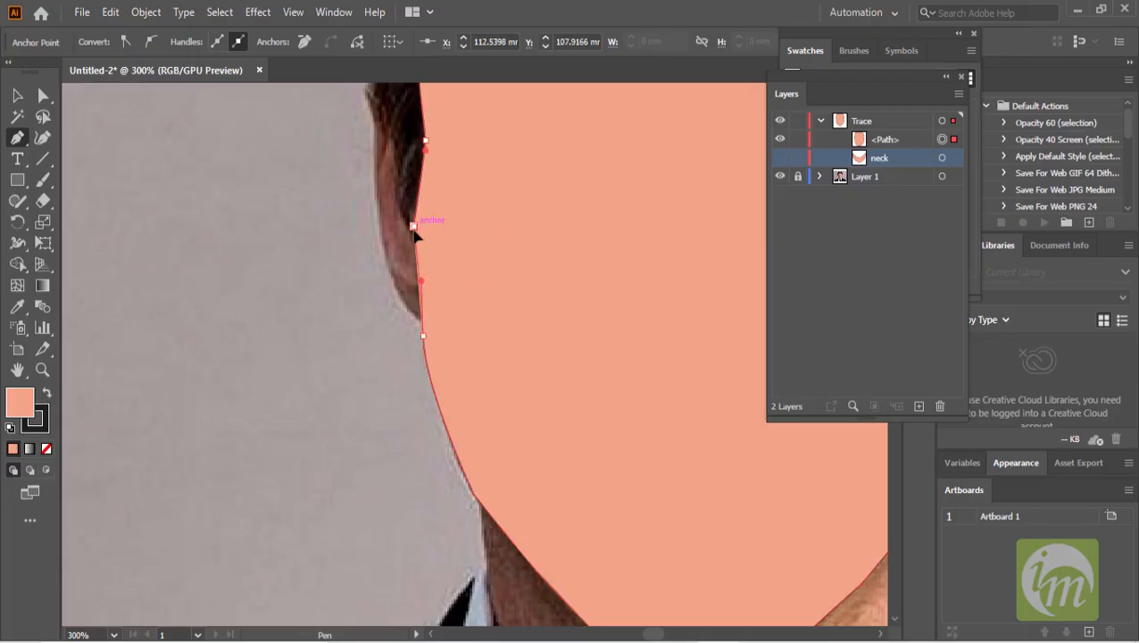
# - Rename the new traced path in the Trace layer as face
pyautogui.scroll(-4, 525, 302)
pyautogui.moveTo(658, 305); pyautogui.dragTo(543, 313)
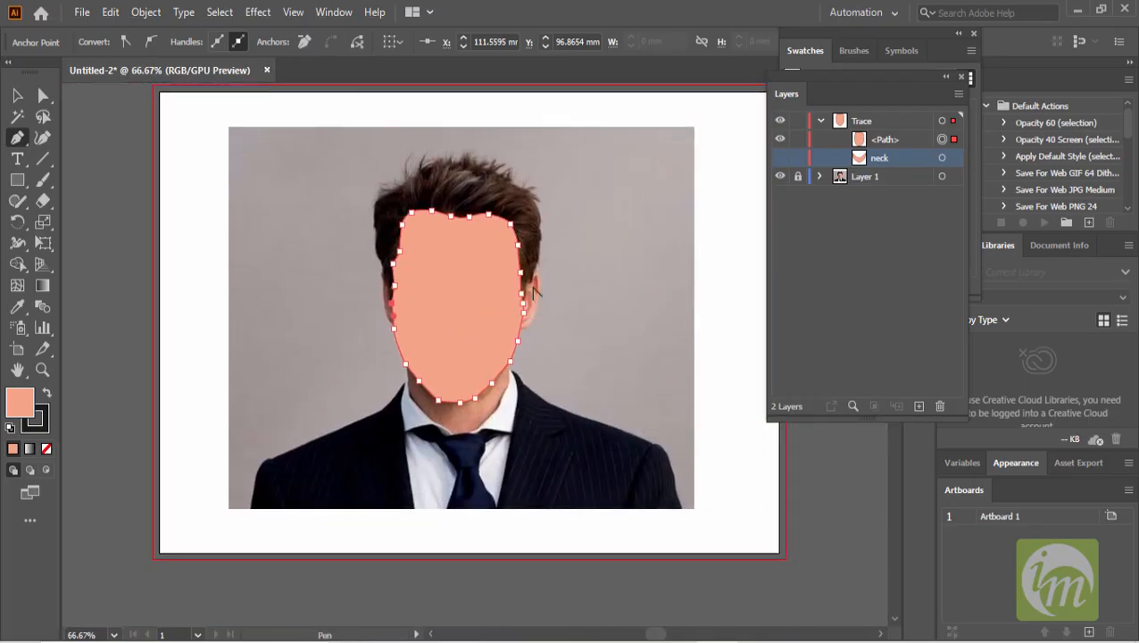
pyautogui.scroll(3, 534, 291)
pyautogui.moveTo(463, 325); pyautogui.dragTo(887, 132)
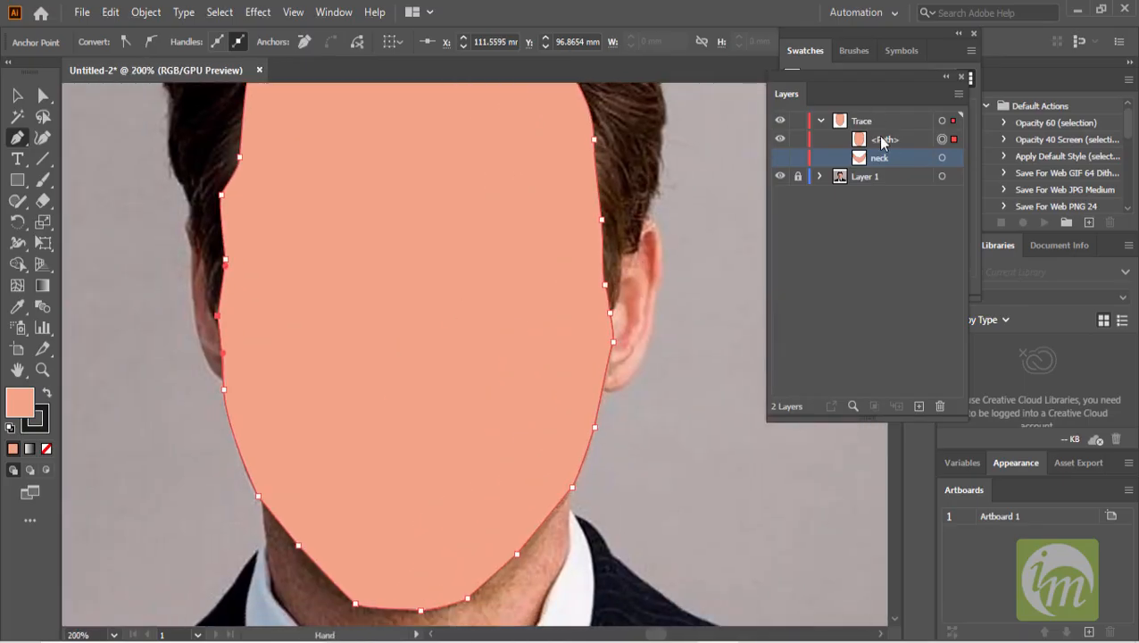
pyautogui.click(882, 140)
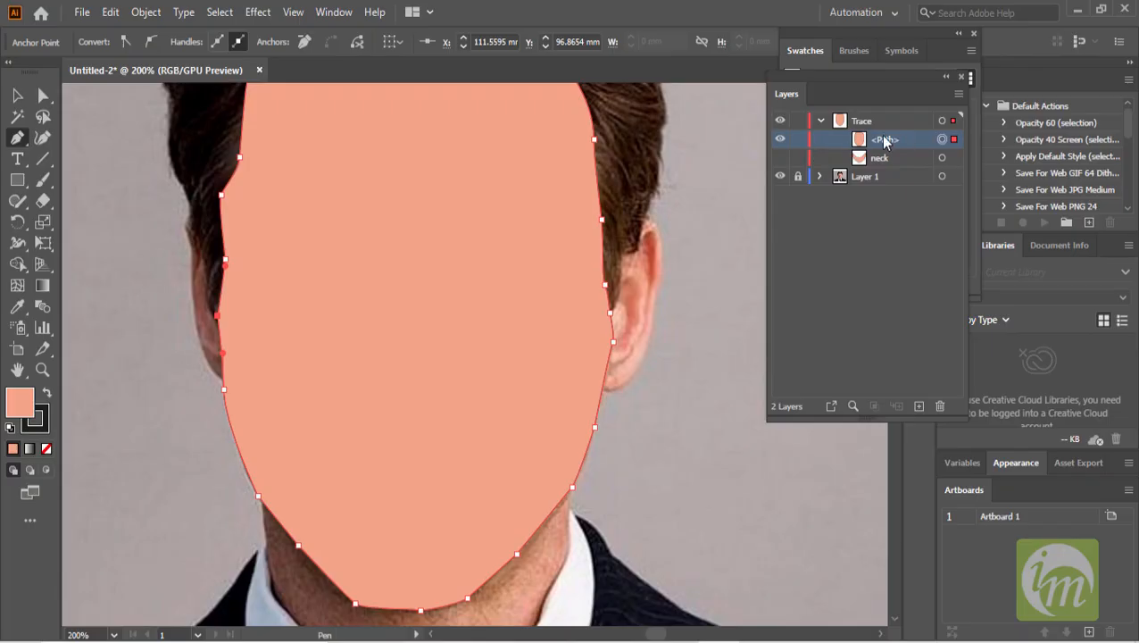
pyautogui.doubleClick(883, 140)
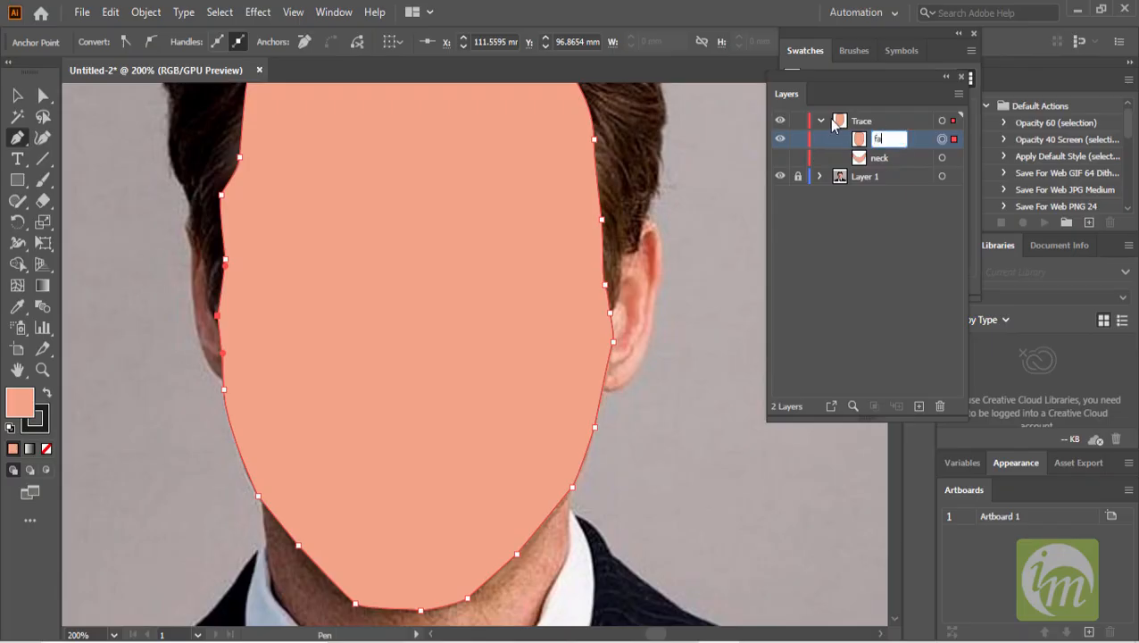
pyautogui.press('Return')
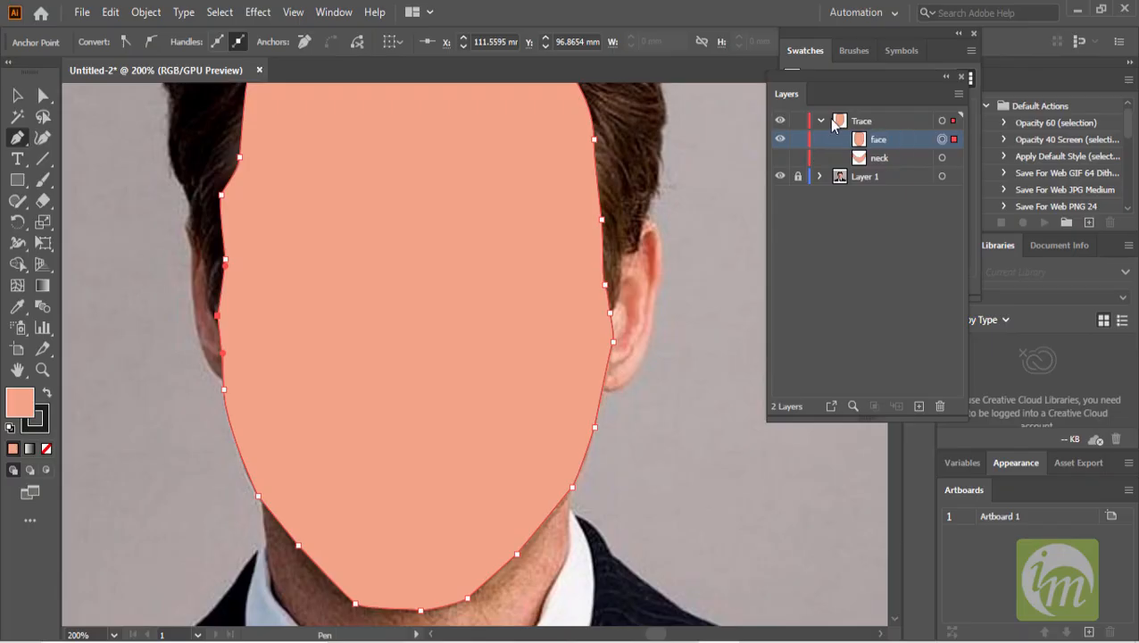
# - Try setting the face shape's fill to none, then undo that fill change
pyautogui.click(17, 95)
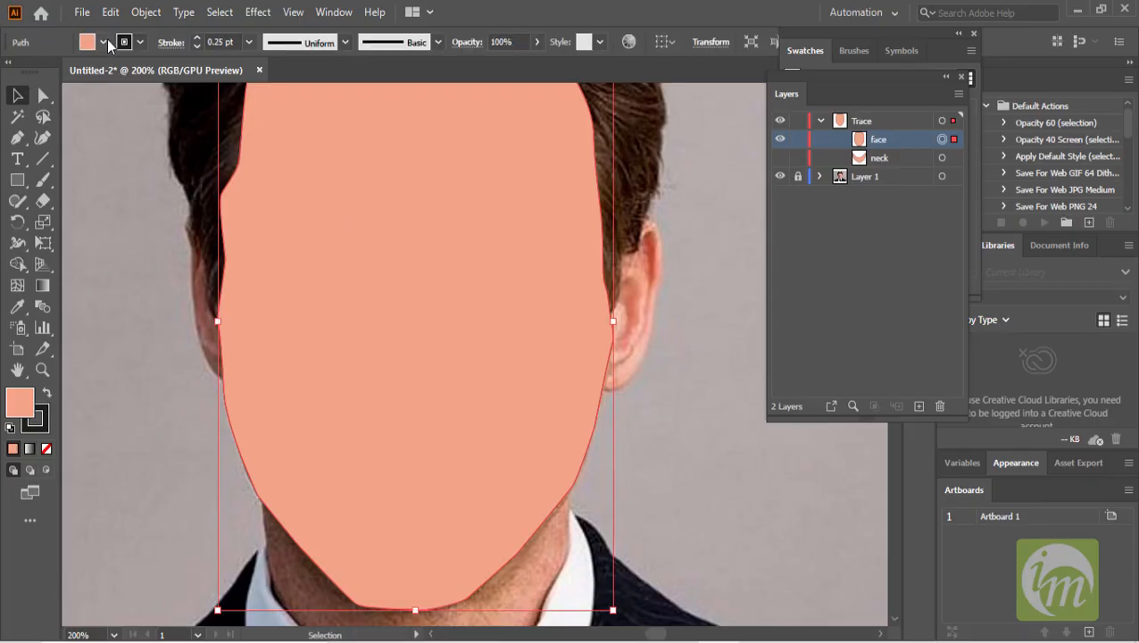
pyautogui.click(104, 41)
pyautogui.click(11, 71)
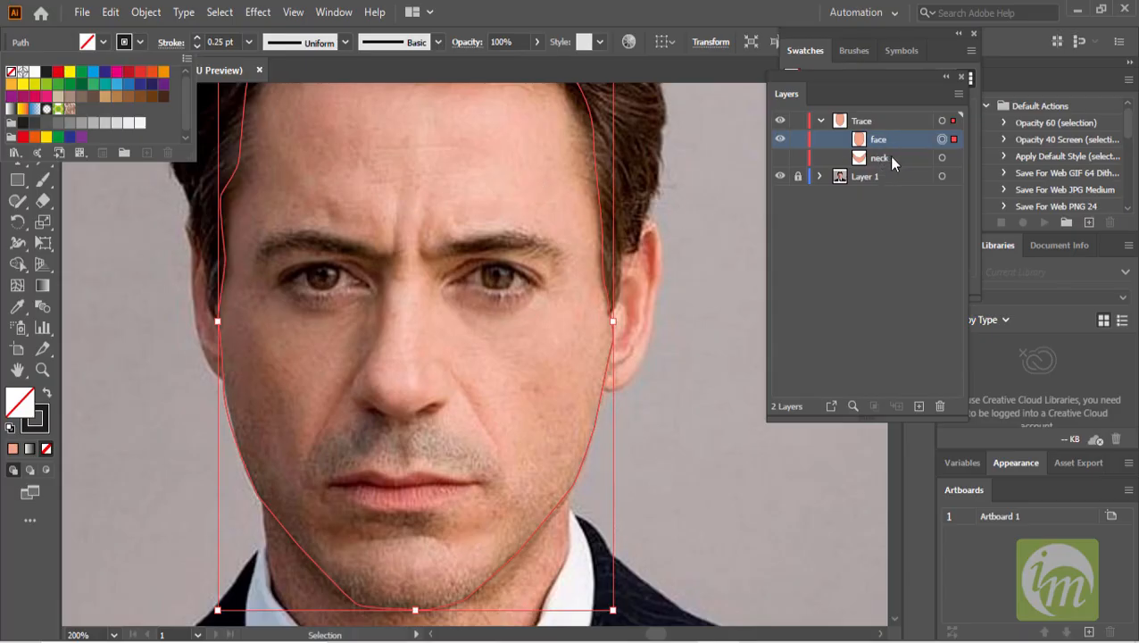
pyautogui.click(795, 147)
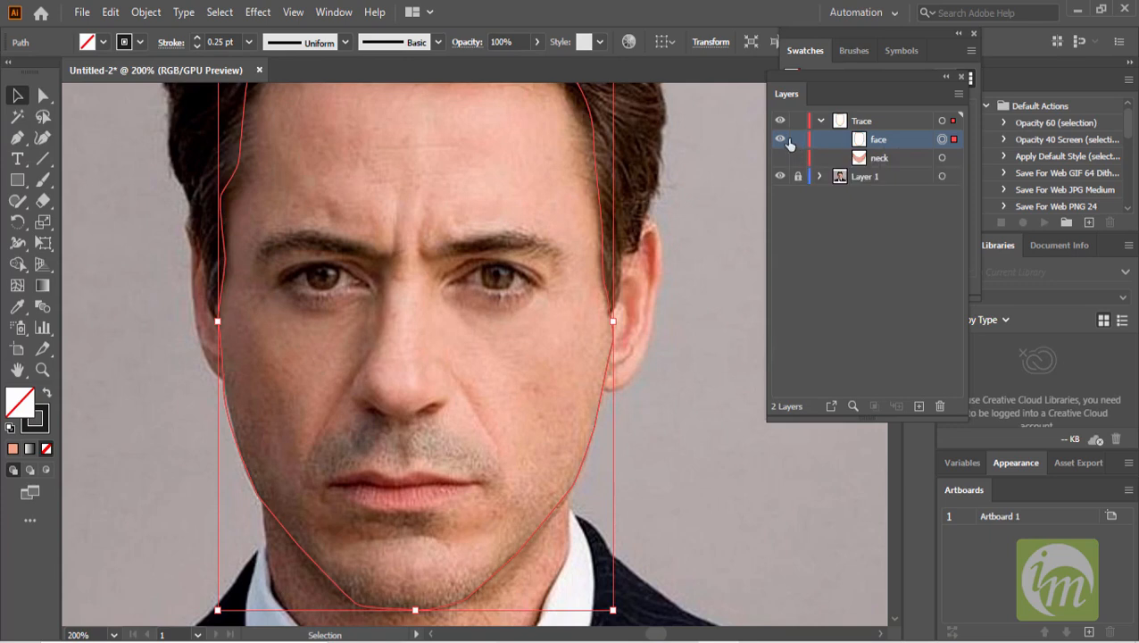
pyautogui.click(796, 140)
pyautogui.click(796, 142)
pyautogui.hotkey('ctrl', 'z')
# - Hide the face shape to reveal the photo's facial features
pyautogui.hotkey('ctrl', '1')
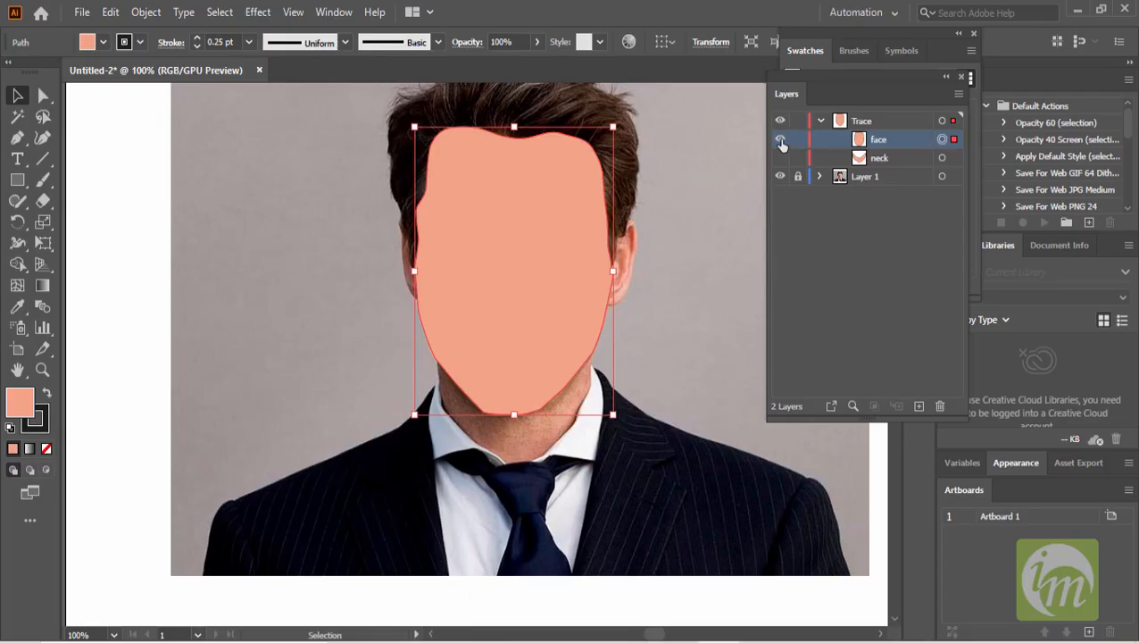
pyautogui.click(780, 141)
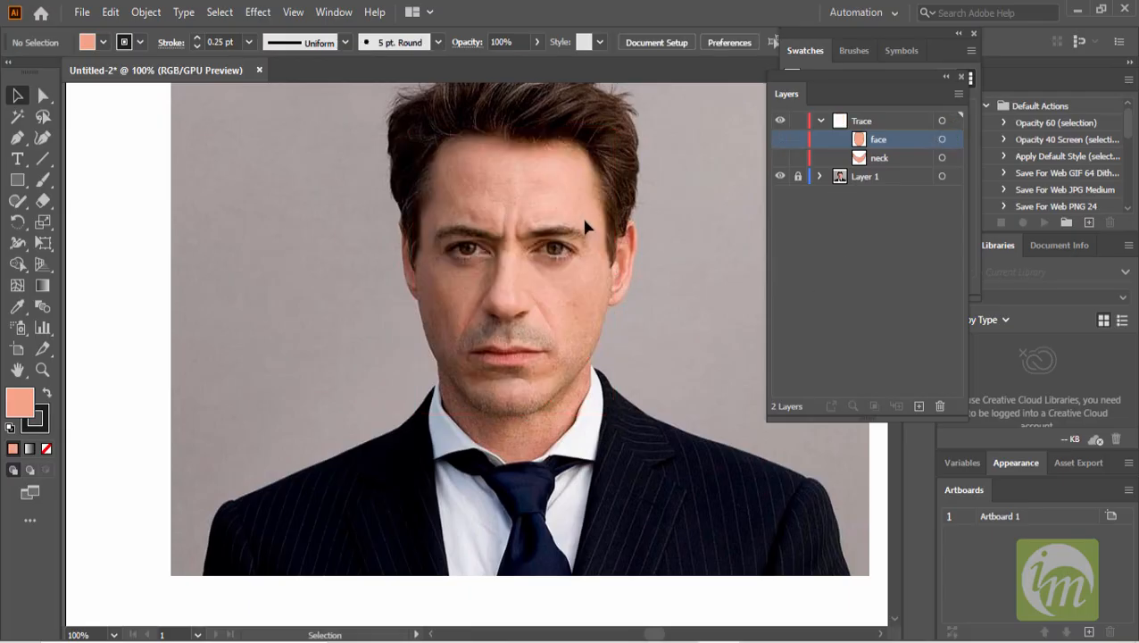
pyautogui.scroll(3, 581, 207)
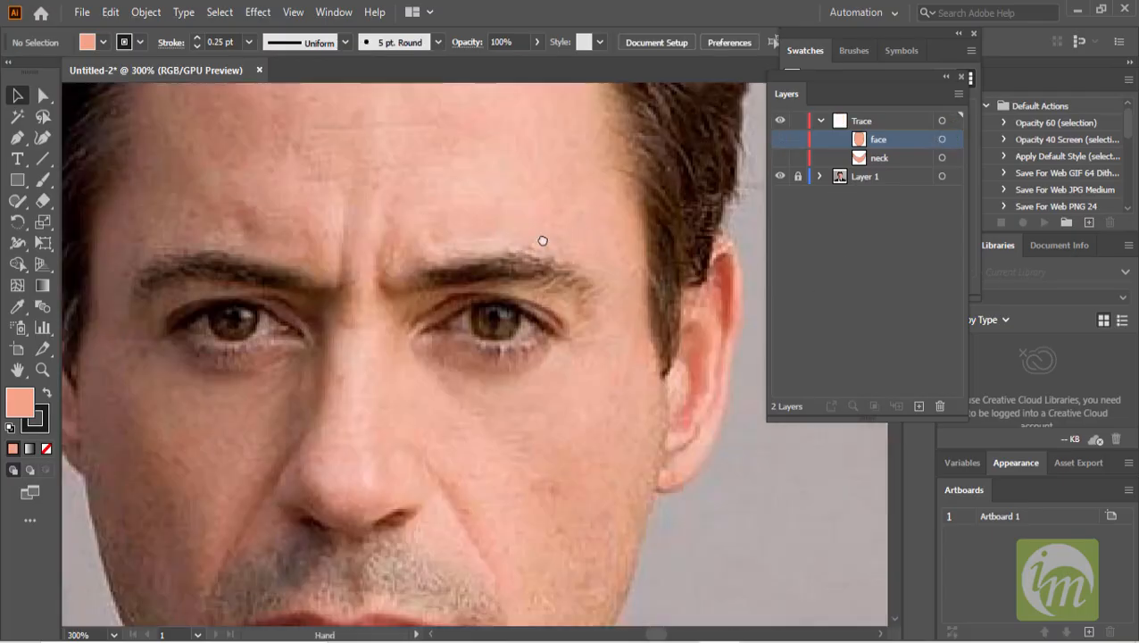
pyautogui.scroll(-1, 543, 240)
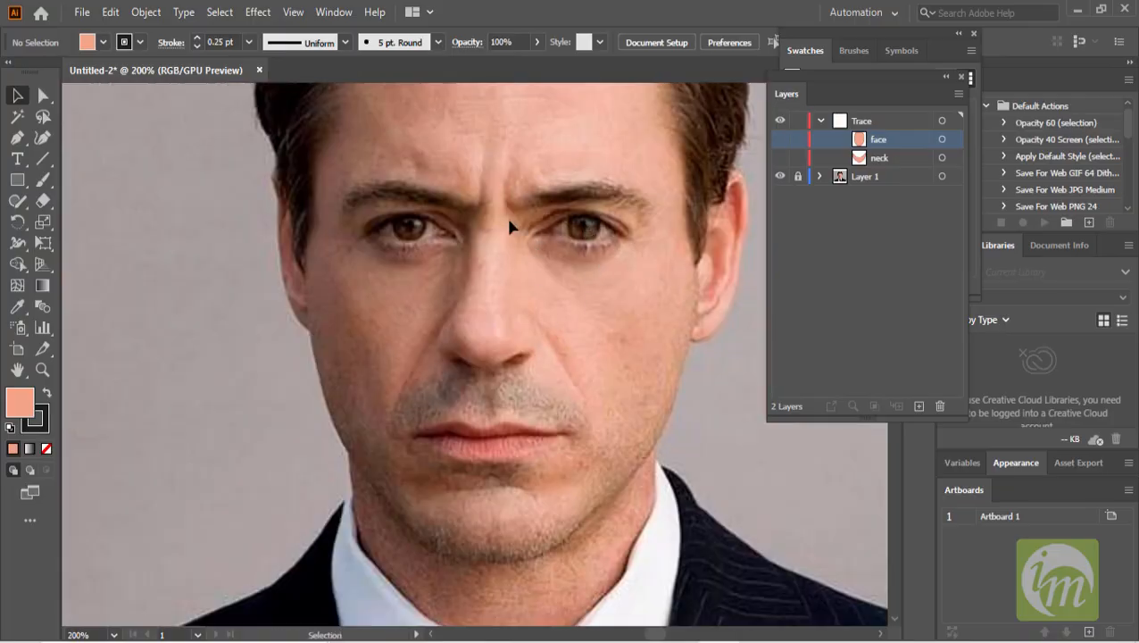
pyautogui.scroll(-1, 508, 223)
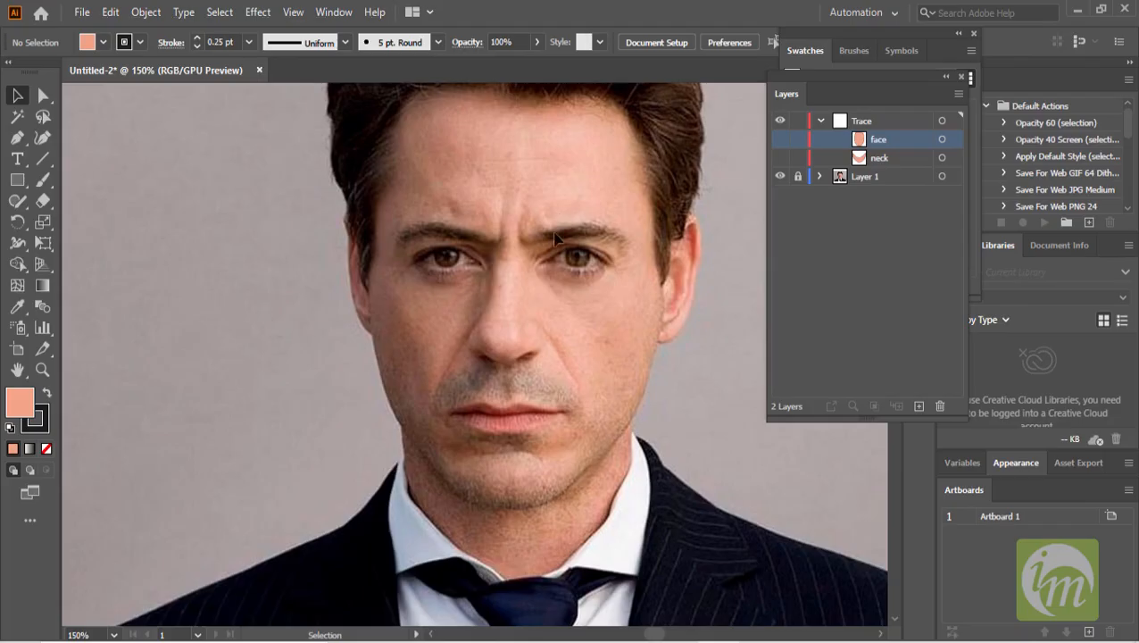
pyautogui.moveTo(540, 191); pyautogui.dragTo(532, 306)
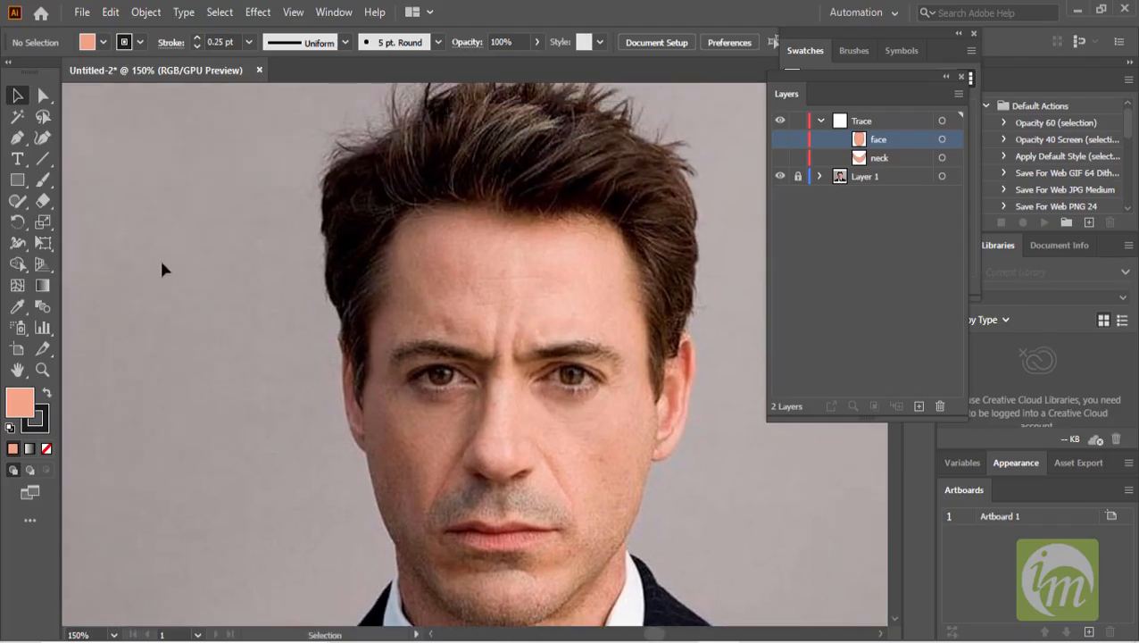
# - Try tracing the eyebrow on the image's right side with the Pen tool, then undo the drawn points
pyautogui.click(17, 137)
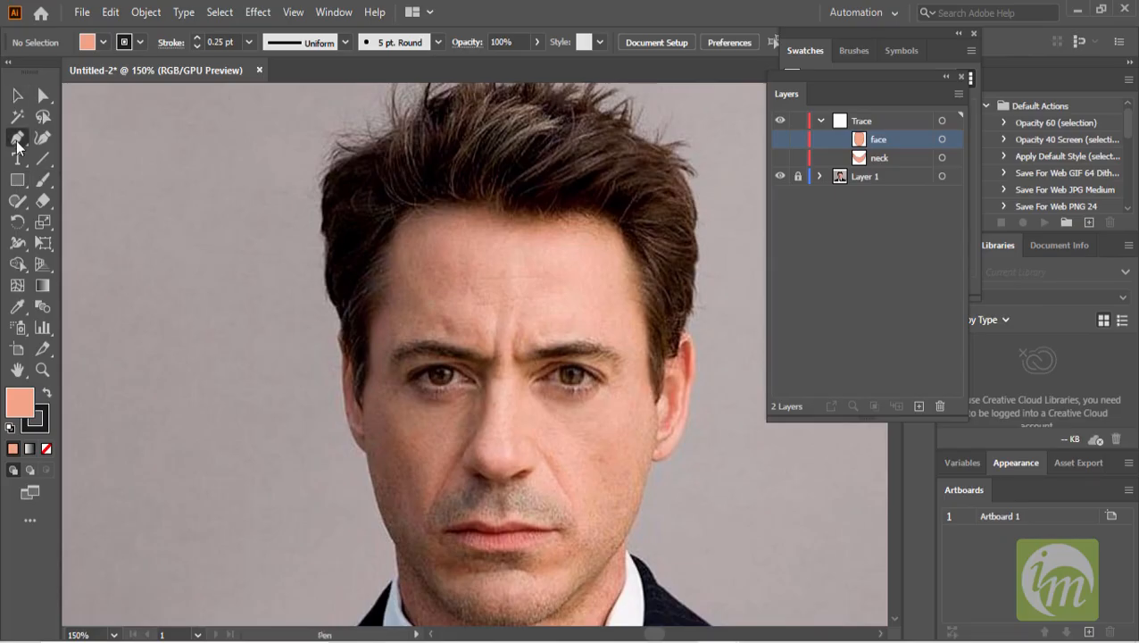
pyautogui.scroll(2, 372, 357)
pyautogui.scroll(3, 371, 357)
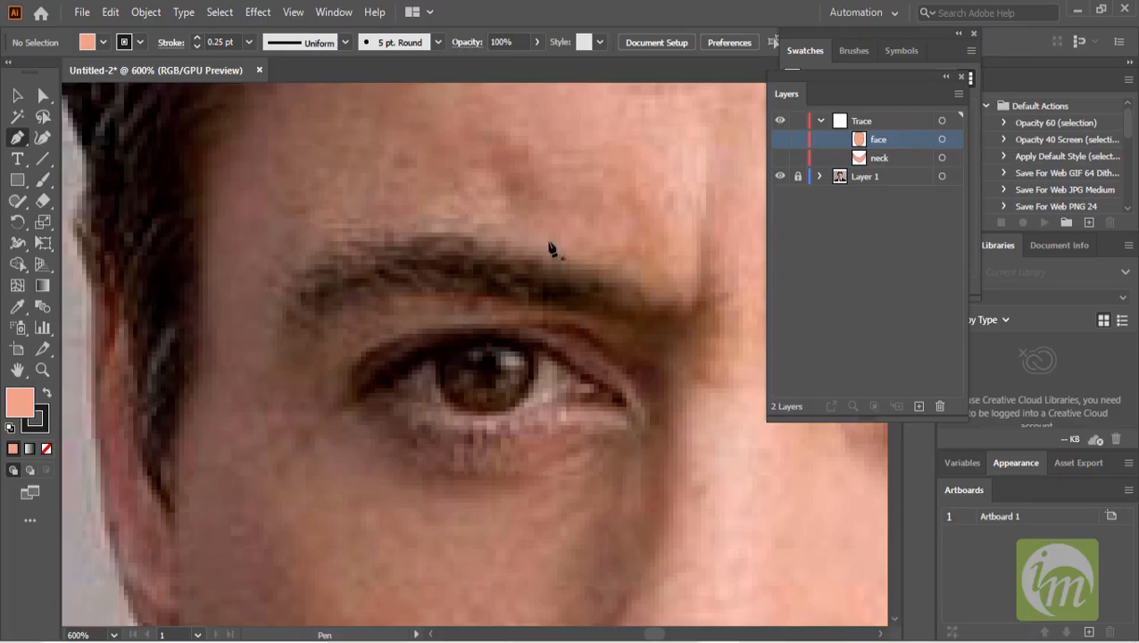
pyautogui.moveTo(650, 299); pyautogui.dragTo(381, 240)
pyautogui.hotkey('ctrl', 'z')
pyautogui.hotkey('ctrl', 'z')
pyautogui.hotkey('ctrl', 'z')
pyautogui.hotkey('ctrl', 'z')
pyautogui.hotkey('ctrl', 'z')
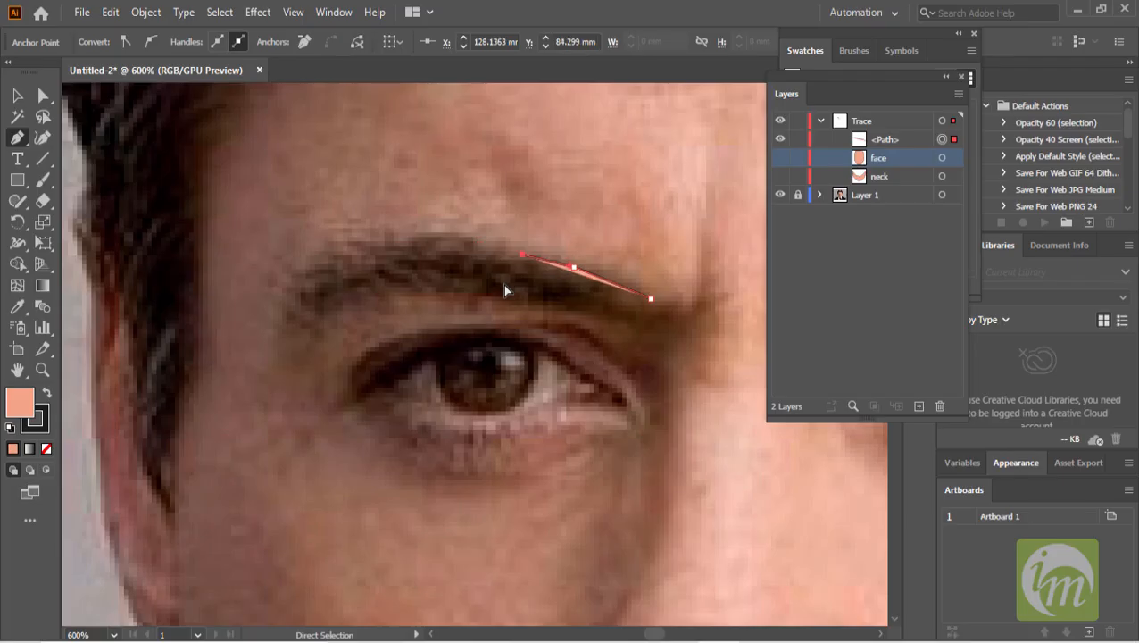
pyautogui.hotkey('ctrl', 'z')
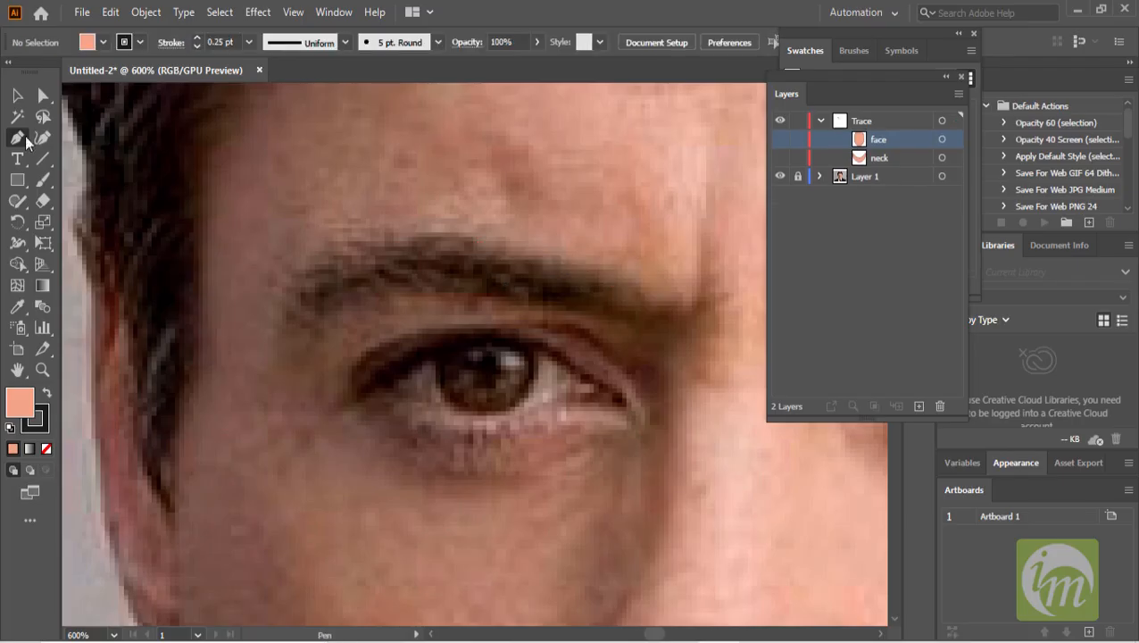
# - Set the fill to none and trace the eyebrow on the image's left side as a closed path with the Pen tool
pyautogui.click(104, 42)
pyautogui.click(11, 77)
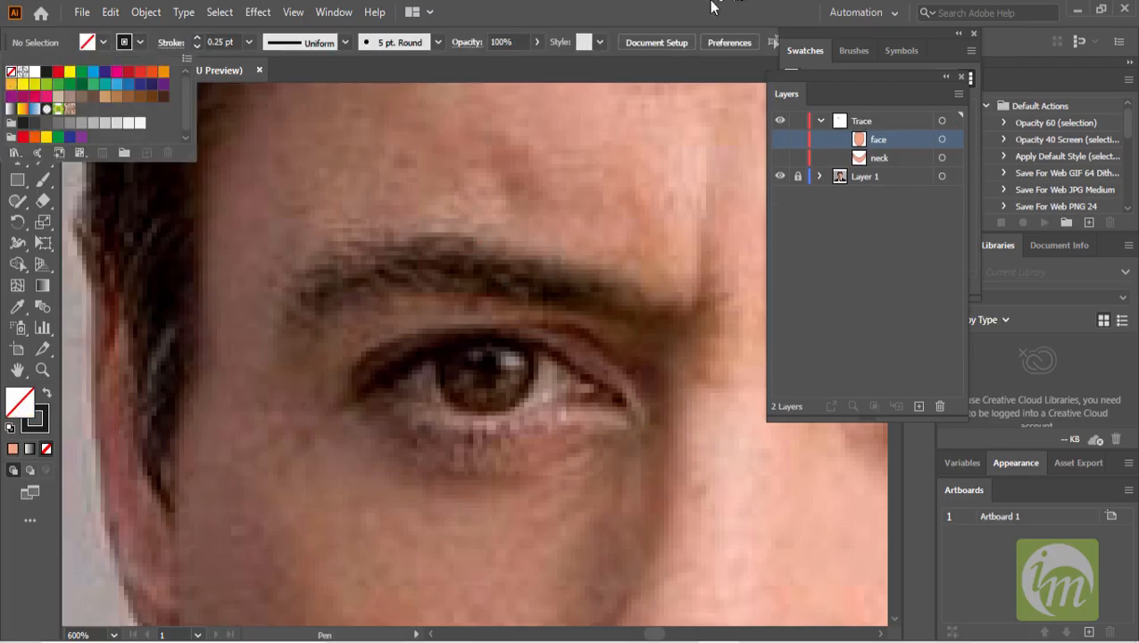
pyautogui.press('Escape')
pyautogui.scroll(-2, 598, 294)
pyautogui.scroll(1, 599, 295)
pyautogui.scroll(-1, 598, 294)
pyautogui.moveTo(635, 295); pyautogui.dragTo(576, 399)
pyautogui.scroll(1, 608, 346)
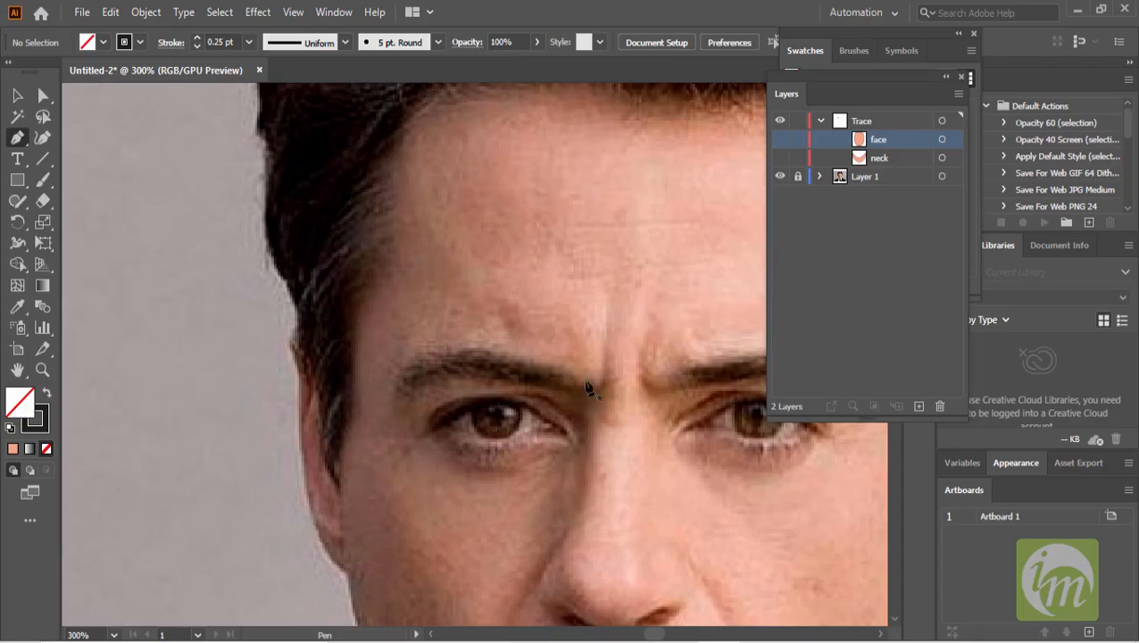
pyautogui.click(577, 376)
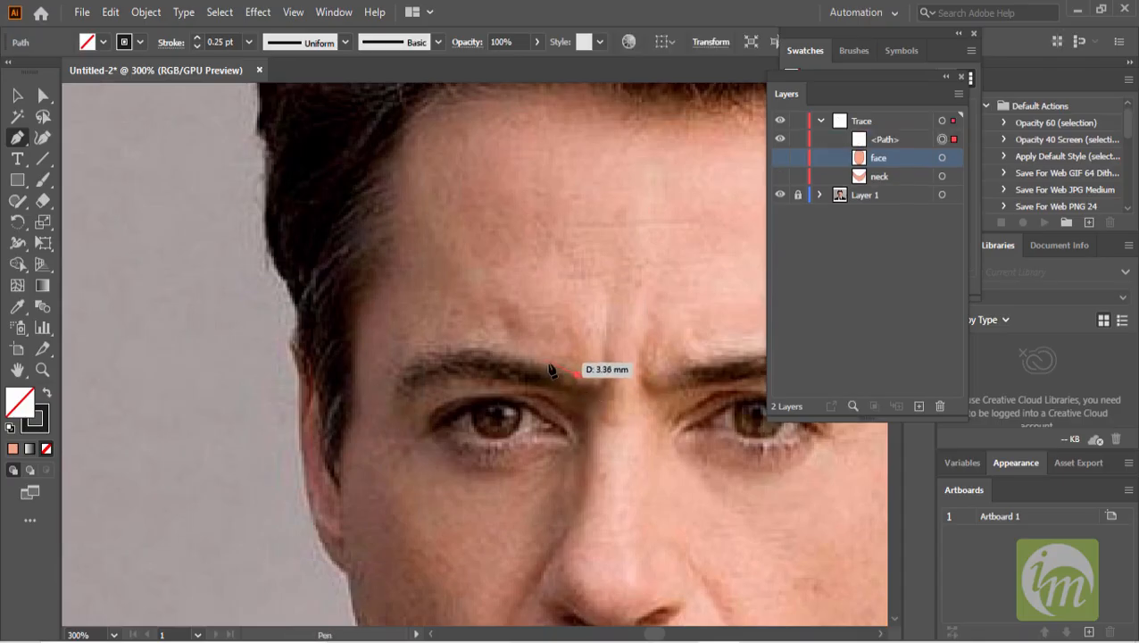
pyautogui.click(548, 364)
pyautogui.scroll(1, 546, 369)
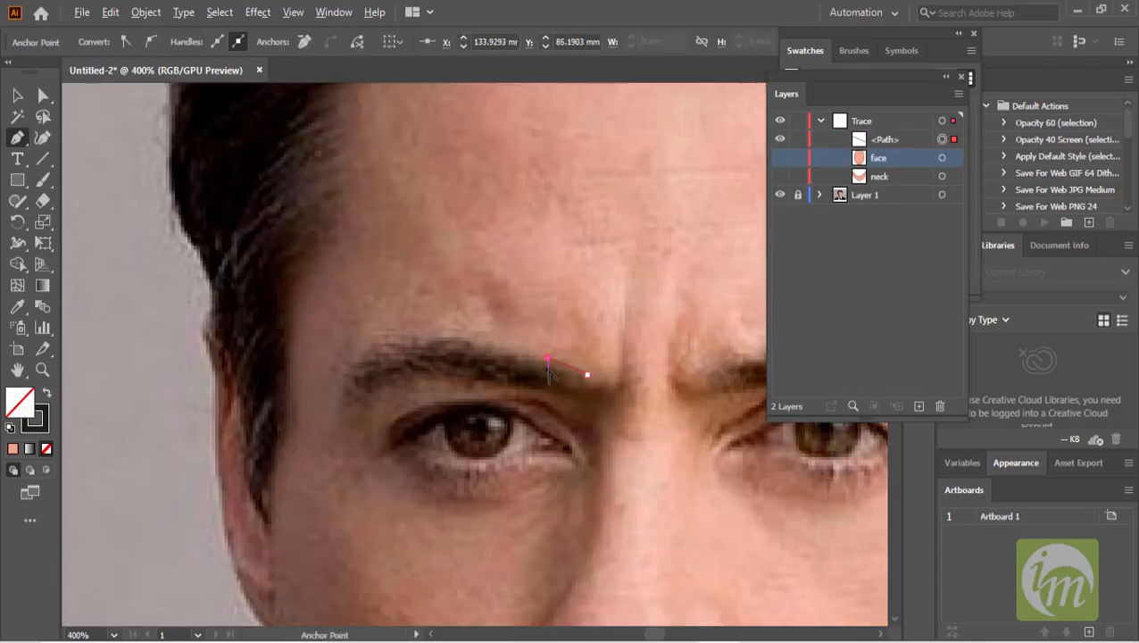
pyautogui.click(480, 336)
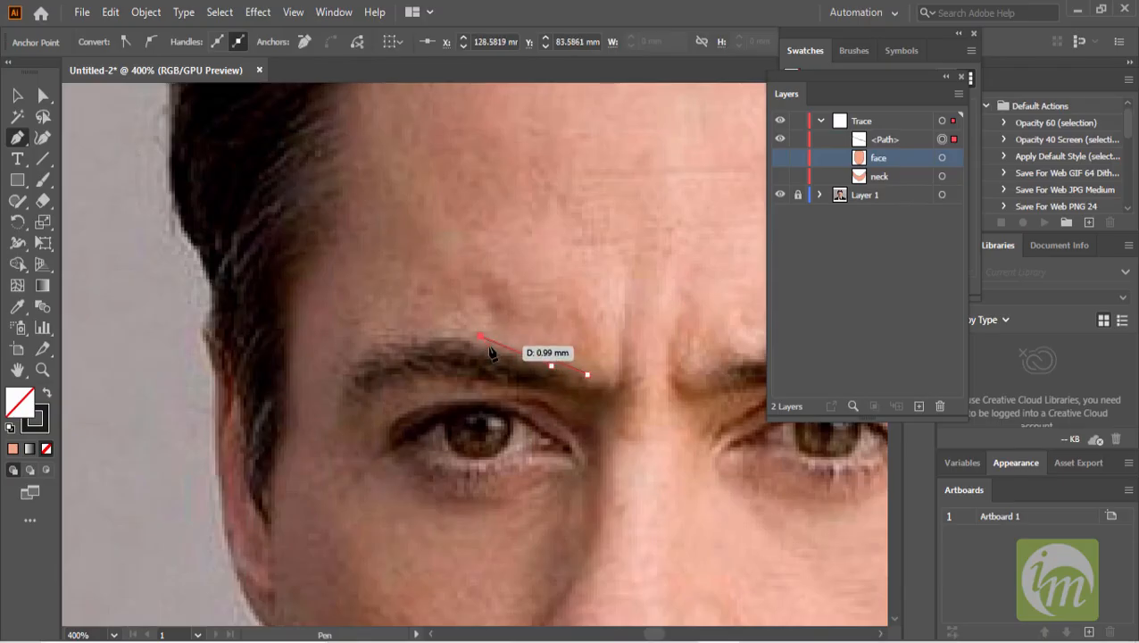
pyautogui.click(452, 337)
pyautogui.moveTo(433, 338); pyautogui.dragTo(425, 345)
pyautogui.moveTo(422, 336); pyautogui.dragTo(425, 345)
pyautogui.moveTo(389, 335); pyautogui.dragTo(354, 372)
pyautogui.click(348, 383)
pyautogui.click(347, 400)
pyautogui.moveTo(378, 381); pyautogui.dragTo(427, 378)
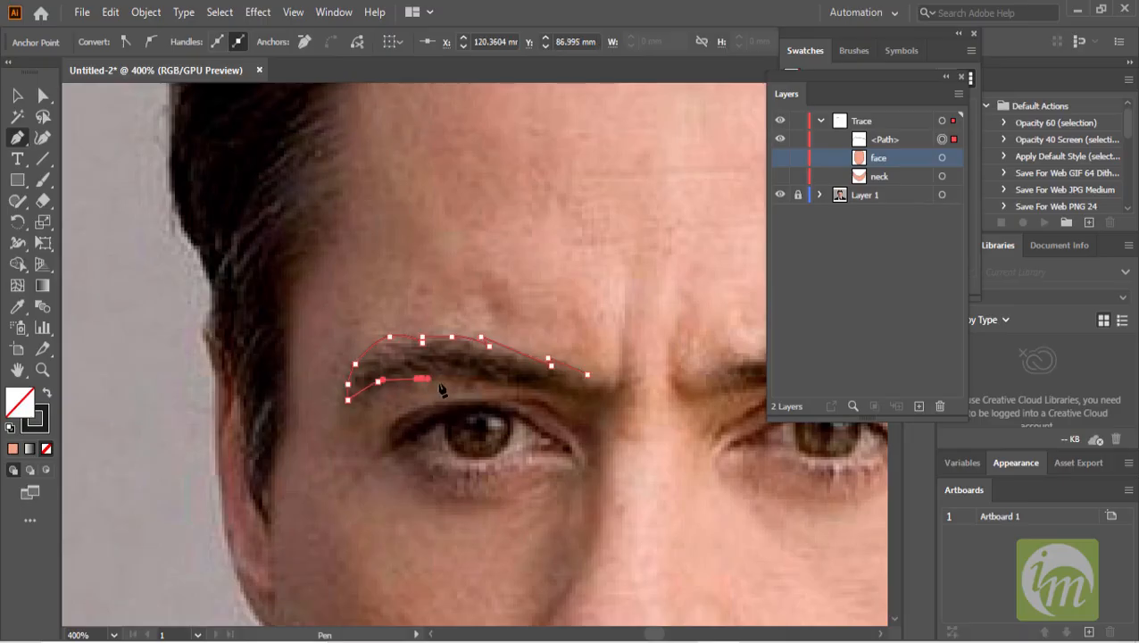
pyautogui.click(457, 381)
pyautogui.moveTo(508, 382); pyautogui.dragTo(548, 399)
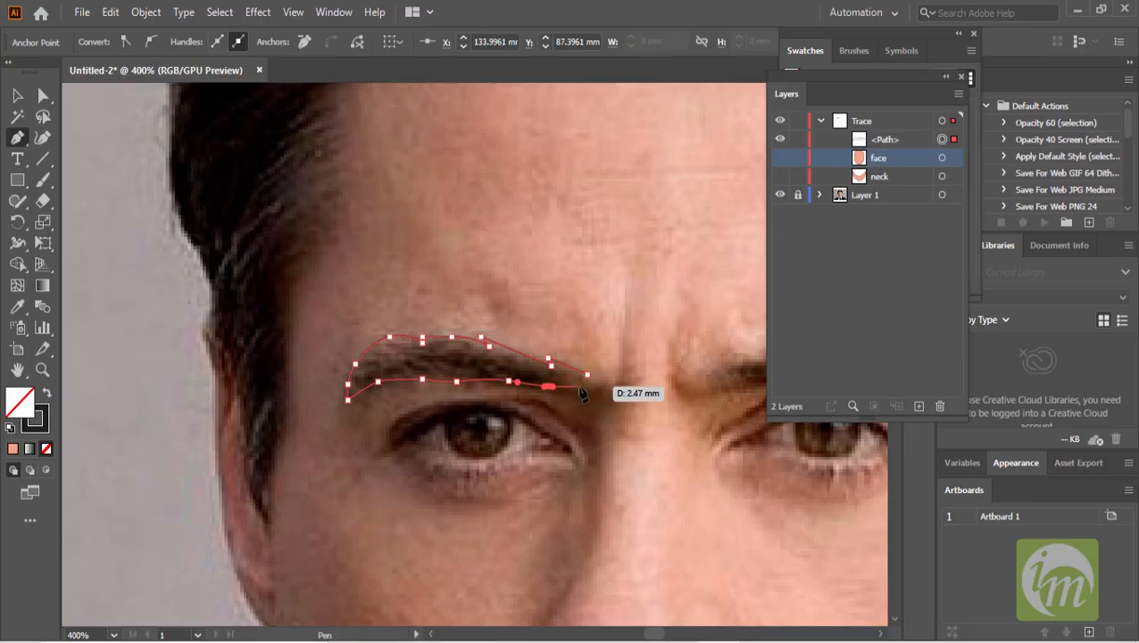
pyautogui.click(581, 392)
pyautogui.moveTo(586, 374); pyautogui.dragTo(568, 340)
# - Fill the eyebrow shape with a dark brown sampled from the photo's eyebrow using the Eyedropper
pyautogui.click(22, 98)
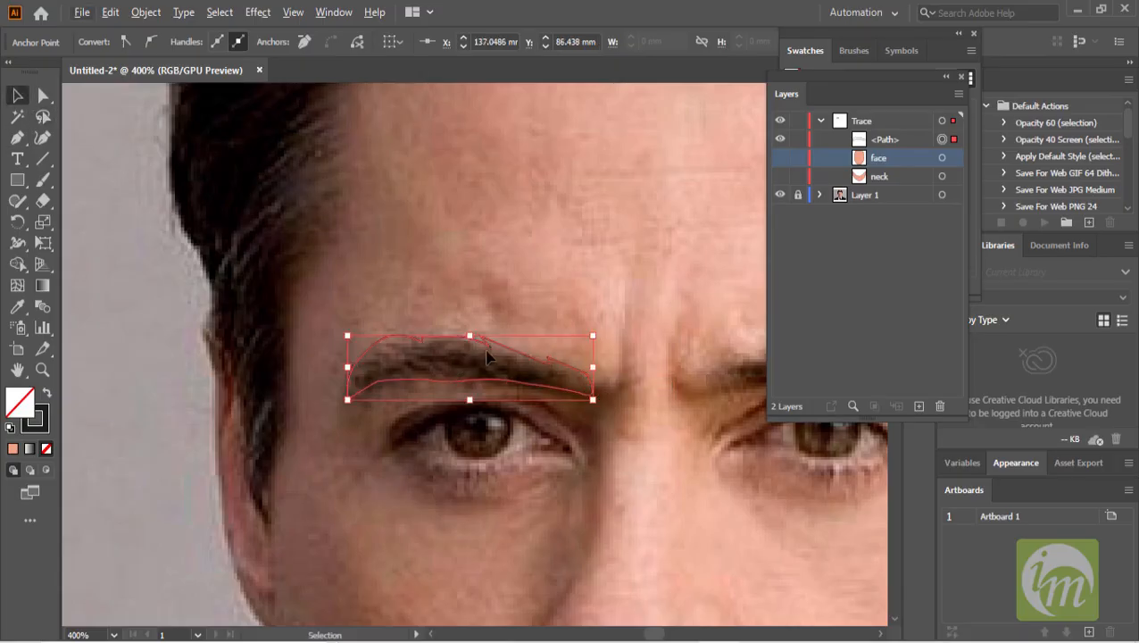
pyautogui.click(17, 306)
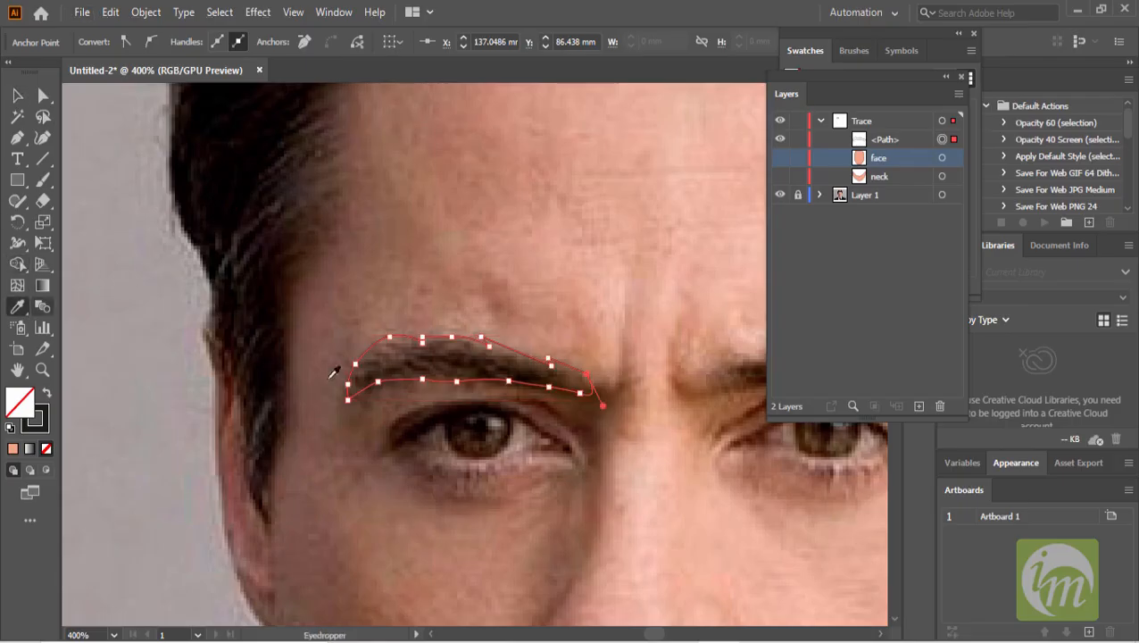
pyautogui.click(489, 351)
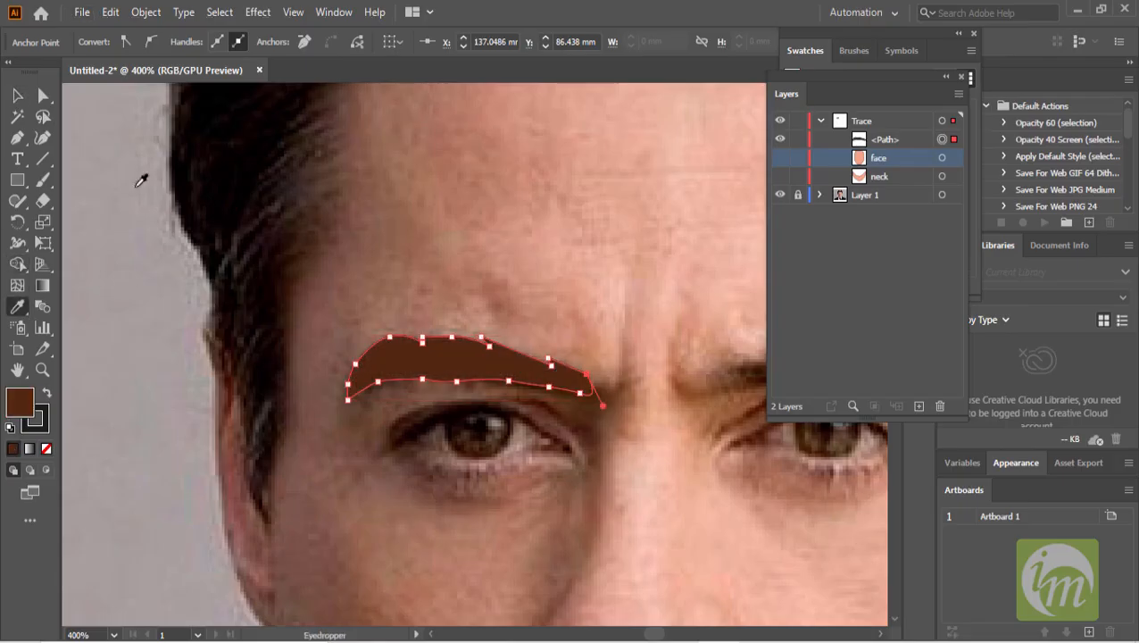
pyautogui.hotkey('ctrl', 'z')
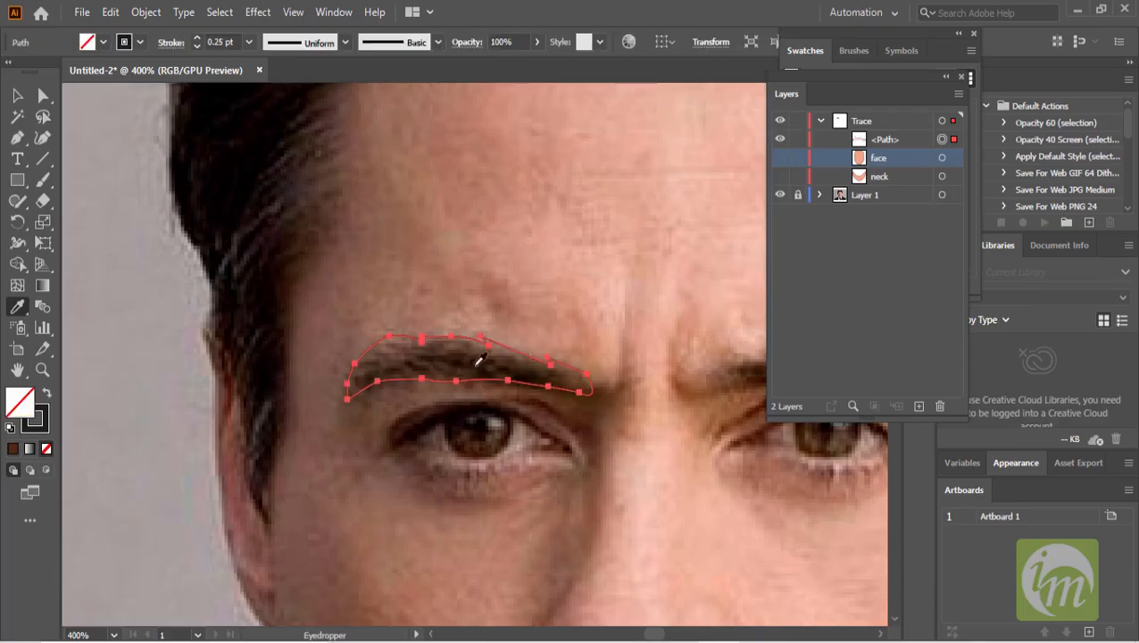
pyautogui.click(482, 355)
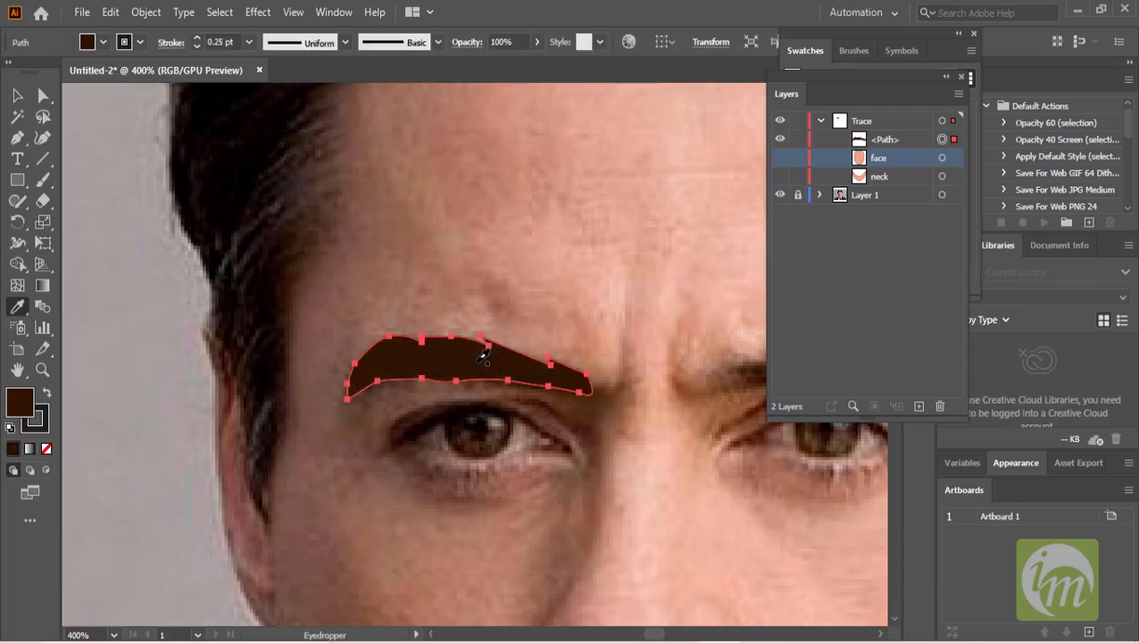
# - Rename the eyebrow path in the Trace layer as EYE BROW
pyautogui.click(17, 95)
pyautogui.hotkey('ctrl', '-')
pyautogui.moveTo(577, 312); pyautogui.dragTo(388, 250)
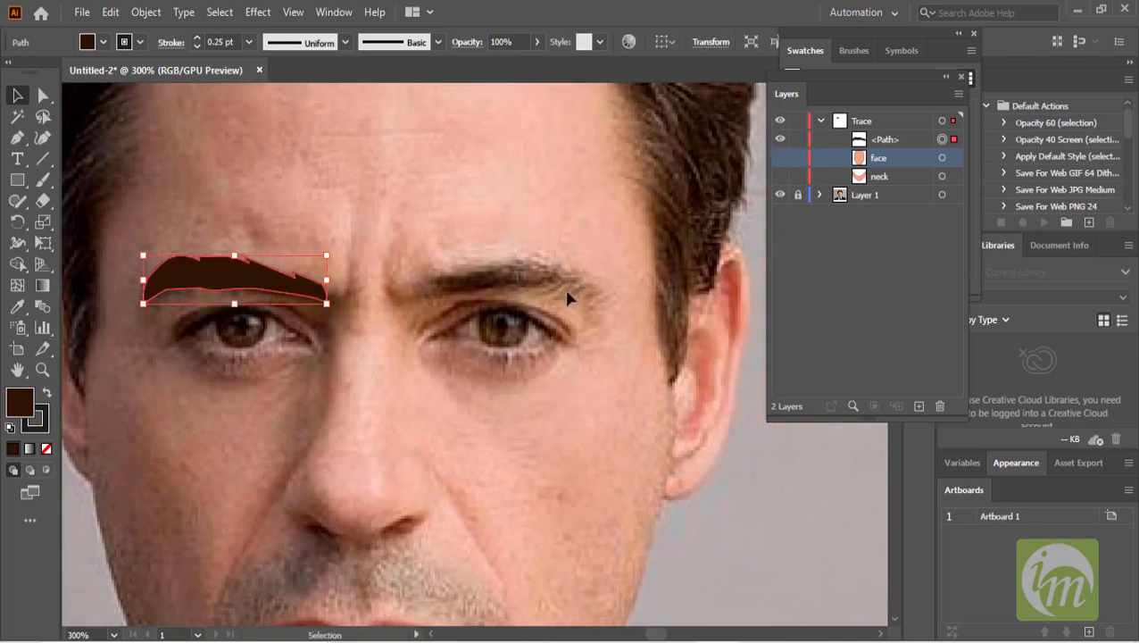
pyautogui.doubleClick(886, 140)
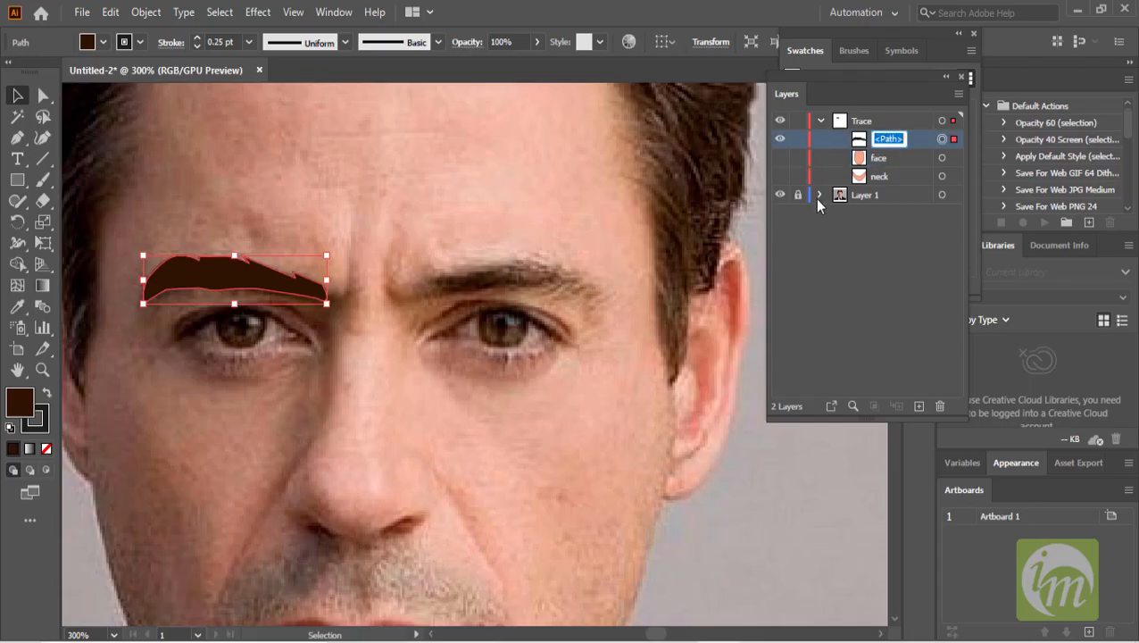
pyautogui.write('EYE B')
pyautogui.write('ROW')
pyautogui.press('Return')
# - Hide the first eyebrow shape and trace the eyebrow on the image's right side as a closed path with the Pen tool
pyautogui.scroll(1, 448, 282)
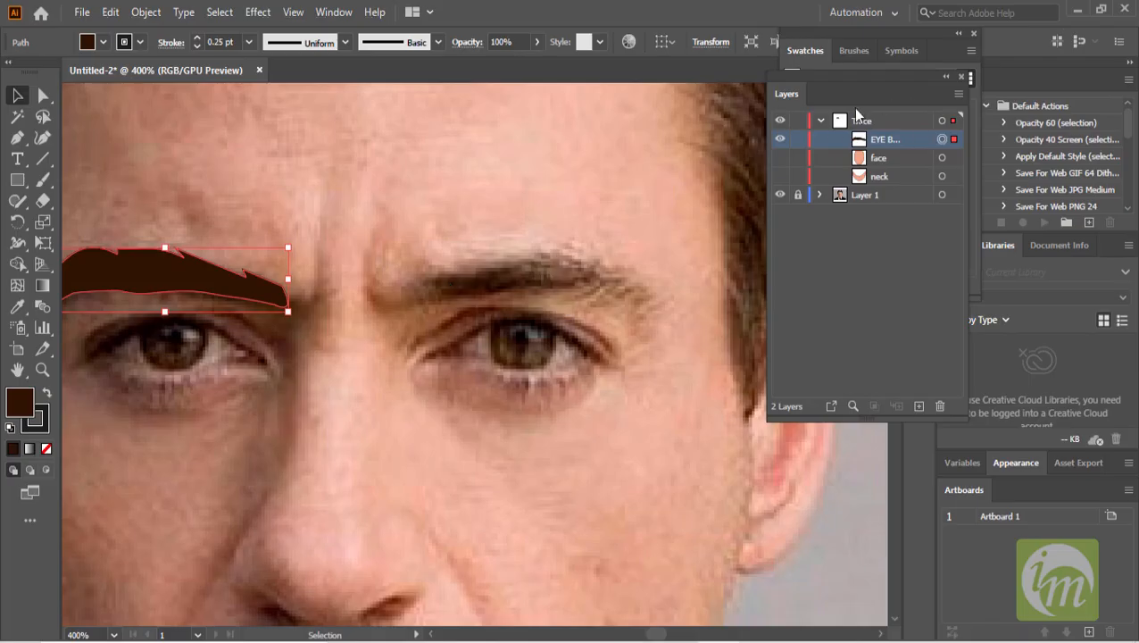
pyautogui.click(780, 141)
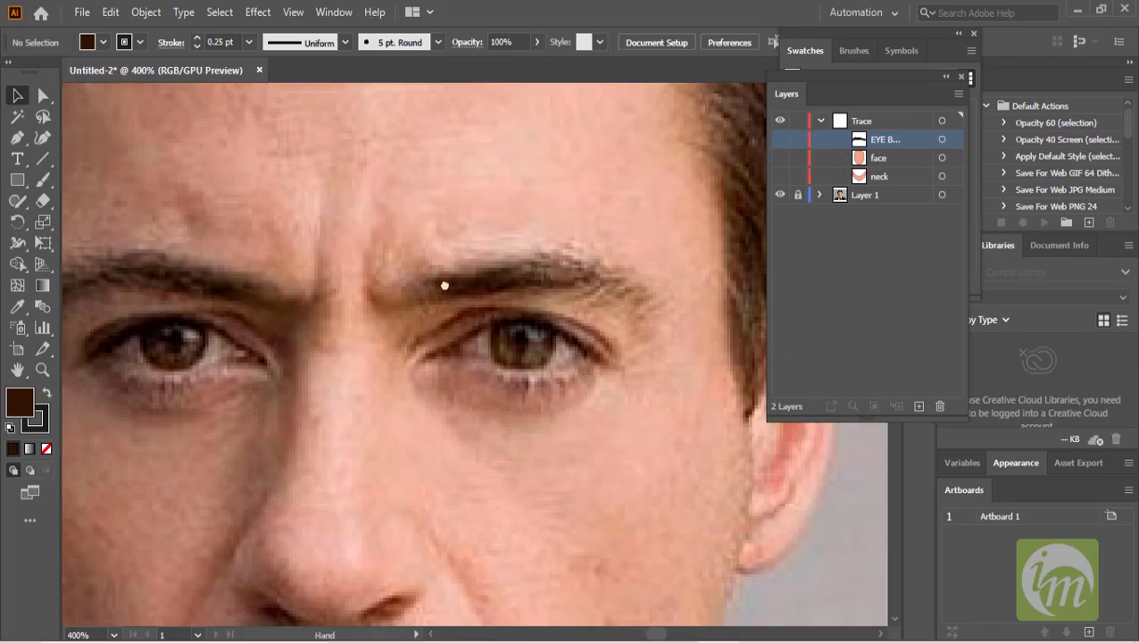
pyautogui.moveTo(444, 286); pyautogui.dragTo(368, 300)
pyautogui.click(17, 138)
pyautogui.scroll(1, 275, 286)
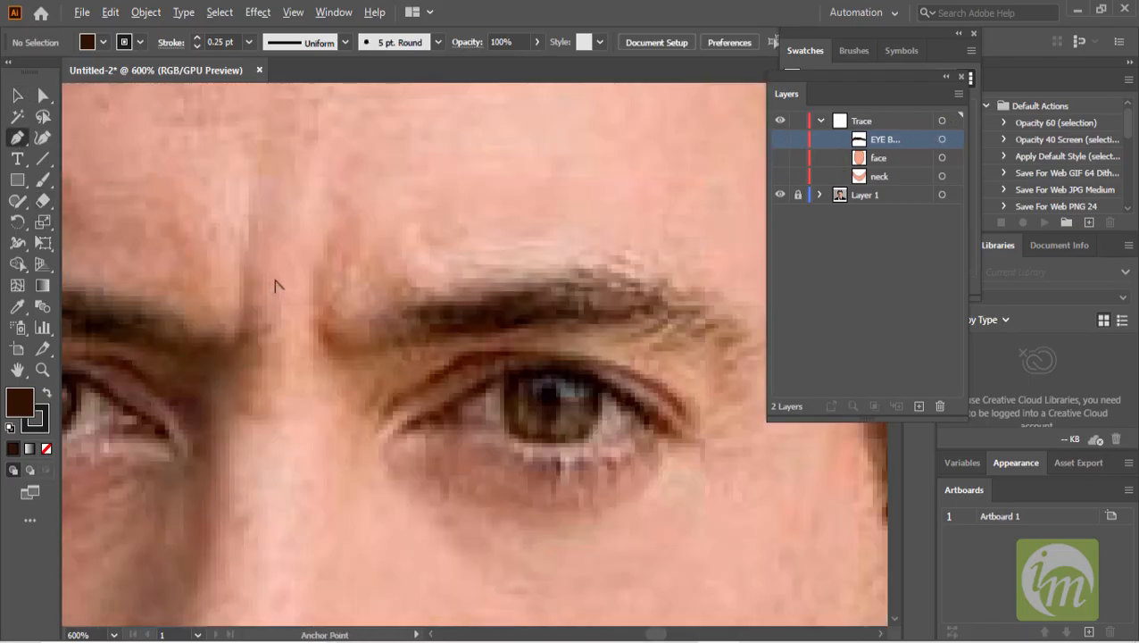
pyautogui.click(413, 297)
pyautogui.moveTo(385, 323); pyautogui.dragTo(391, 340)
pyautogui.moveTo(413, 349); pyautogui.dragTo(543, 339)
pyautogui.click(437, 338)
pyautogui.moveTo(566, 338); pyautogui.dragTo(572, 339)
pyautogui.moveTo(591, 342); pyautogui.dragTo(554, 303)
pyautogui.click(552, 298)
pyautogui.click(571, 292)
pyautogui.click(521, 286)
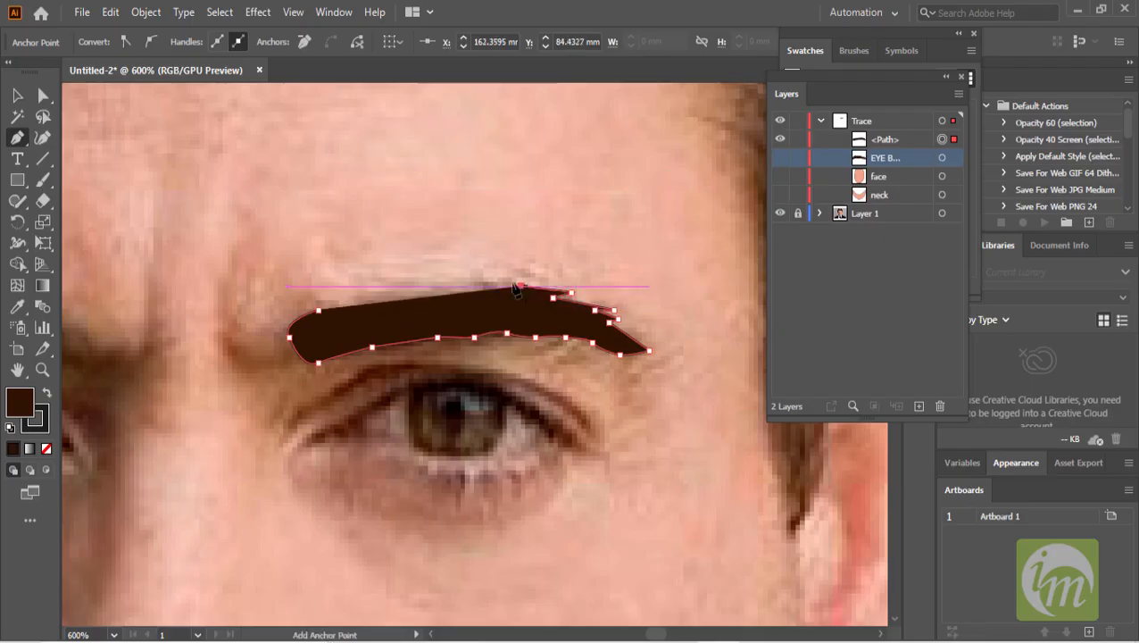
pyautogui.moveTo(478, 280); pyautogui.dragTo(420, 296)
pyautogui.click(416, 289)
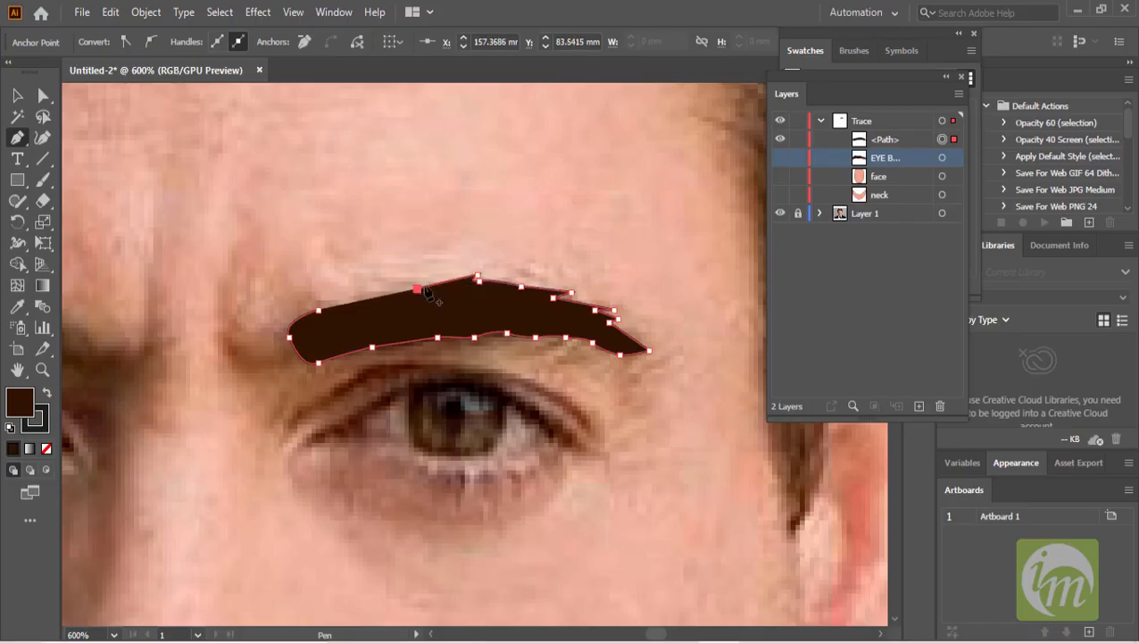
pyautogui.click(426, 280)
pyautogui.click(360, 297)
pyautogui.click(371, 283)
pyautogui.click(318, 310)
# - Rename the second eyebrow path as EYE BROW
pyautogui.click(15, 98)
pyautogui.click(343, 234)
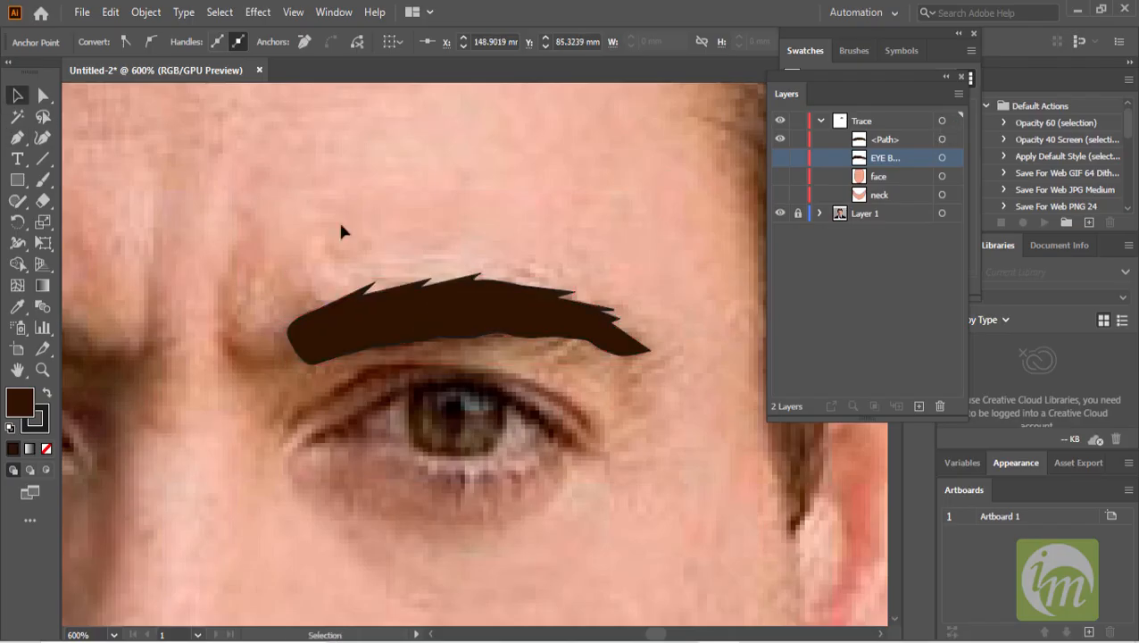
pyautogui.click(534, 328)
pyautogui.scroll(-2, 571, 334)
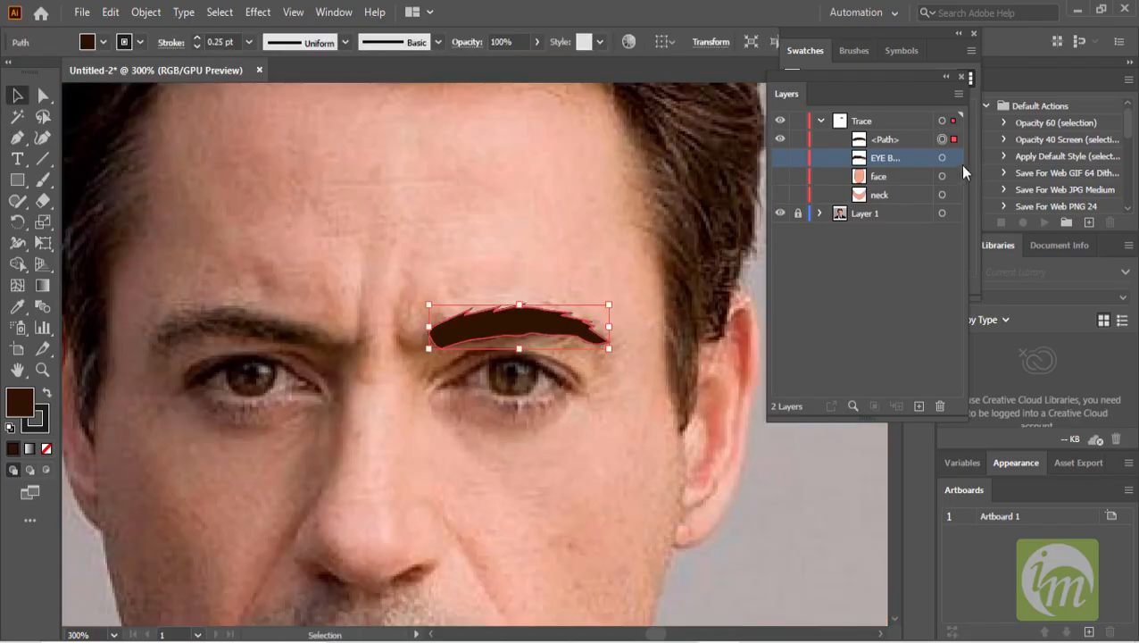
pyautogui.doubleClick(886, 140)
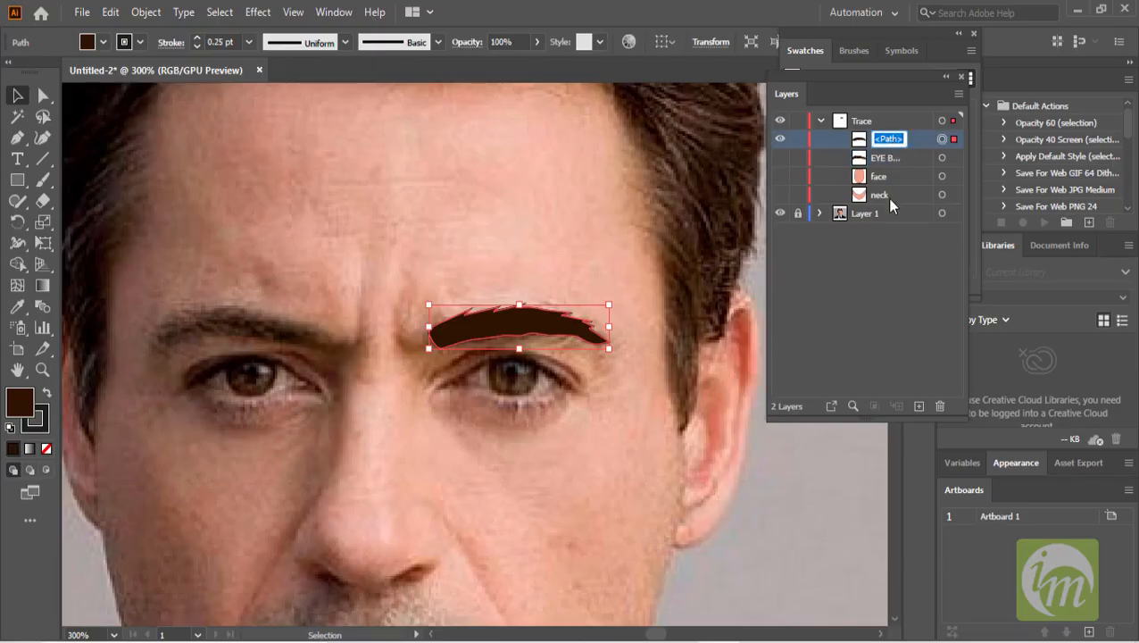
pyautogui.write('Ey')
pyautogui.press('BackSpace')
pyautogui.write('y')
pyautogui.press('BackSpace')
pyautogui.write('YE')
pyautogui.write(' BROW')
pyautogui.press('Return')
# - Hide the eyebrow shapes to reveal the photo's hairline
pyautogui.click(780, 140)
pyautogui.scroll(-2, 591, 344)
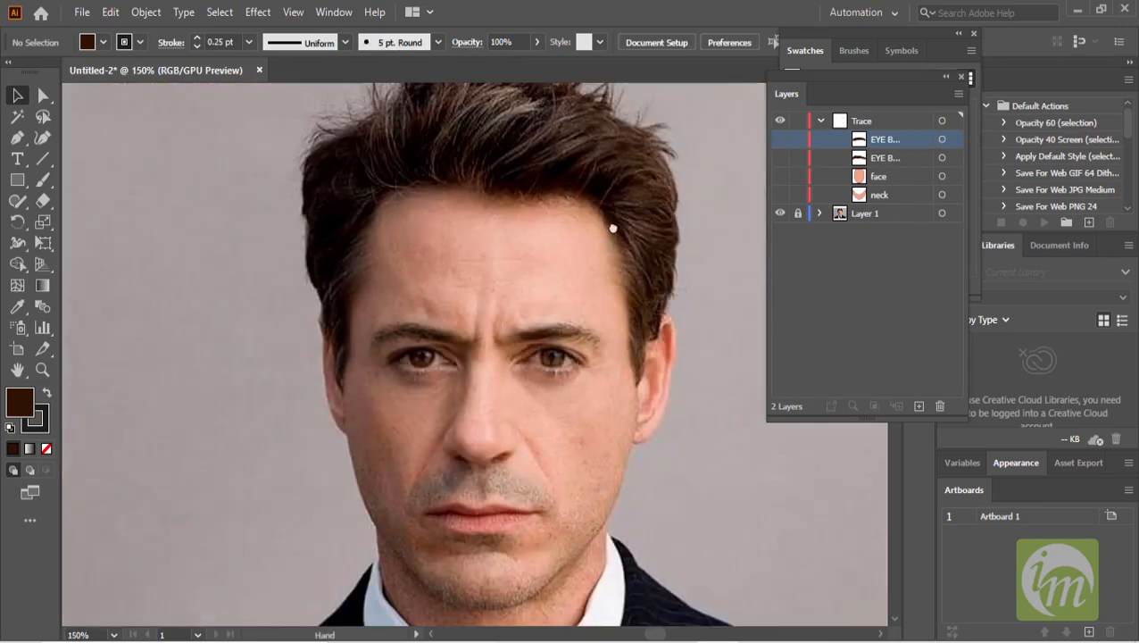
pyautogui.moveTo(612, 229); pyautogui.dragTo(590, 162)
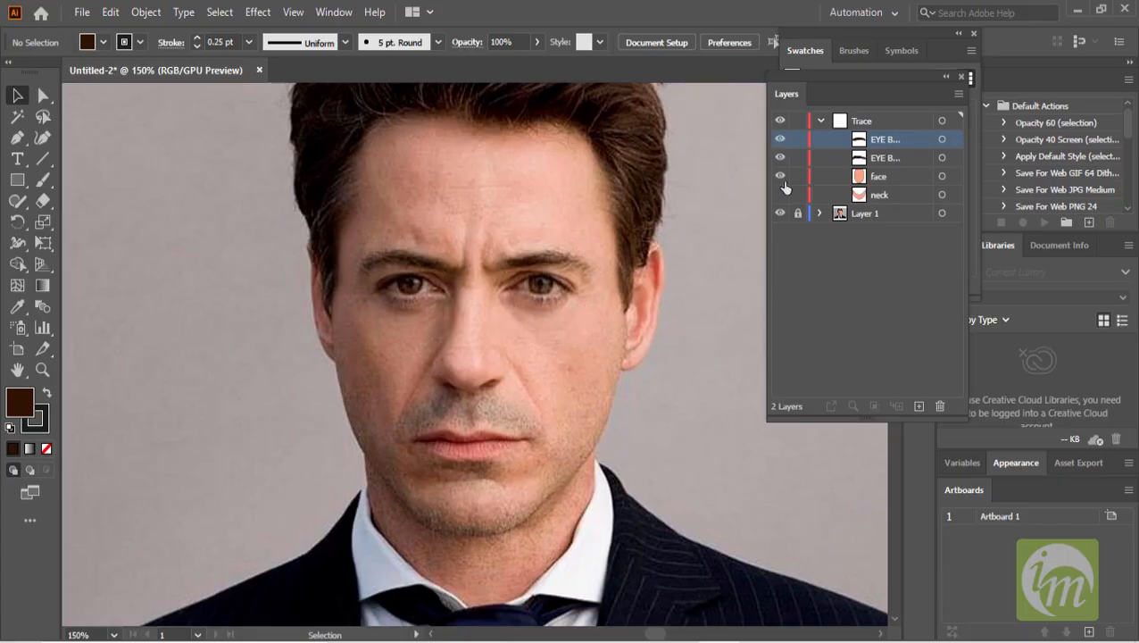
pyautogui.moveTo(785, 187); pyautogui.dragTo(784, 201)
pyautogui.scroll(2, 638, 277)
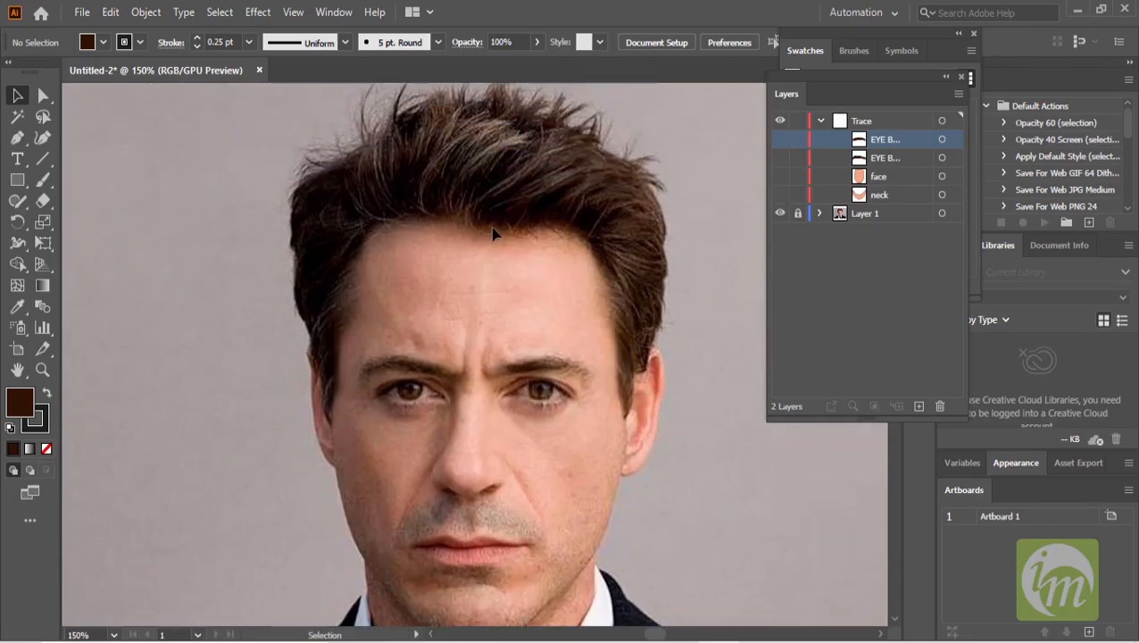
# - Try tracing the hairline on the image's left side with the Pen tool, then undo the drawn points
pyautogui.click(17, 137)
pyautogui.scroll(1, 386, 272)
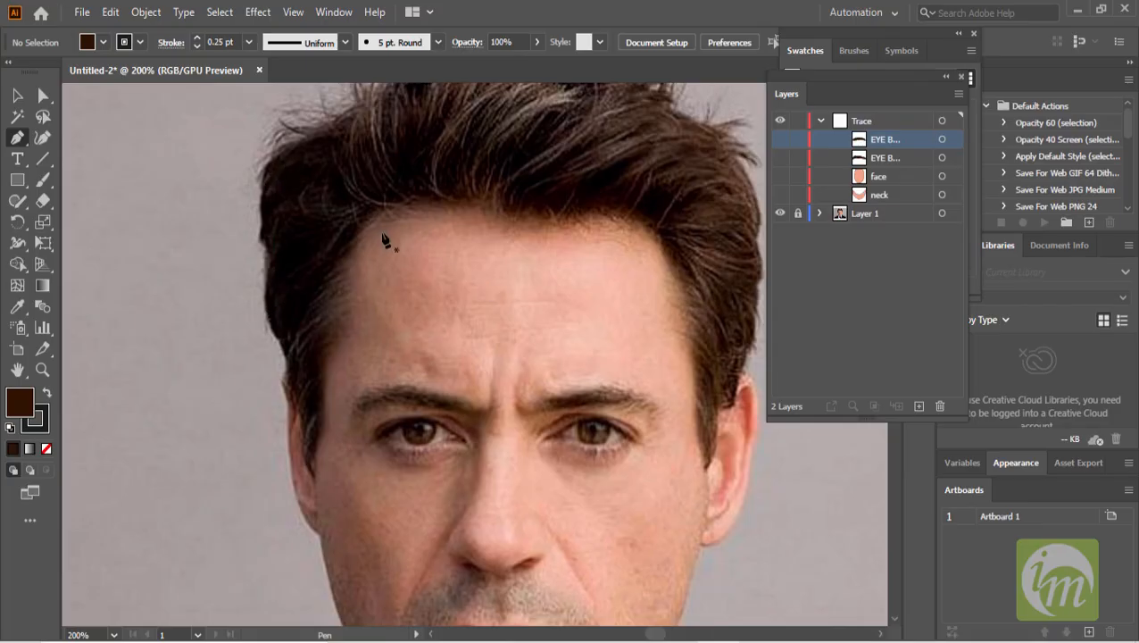
pyautogui.moveTo(391, 218); pyautogui.dragTo(348, 287)
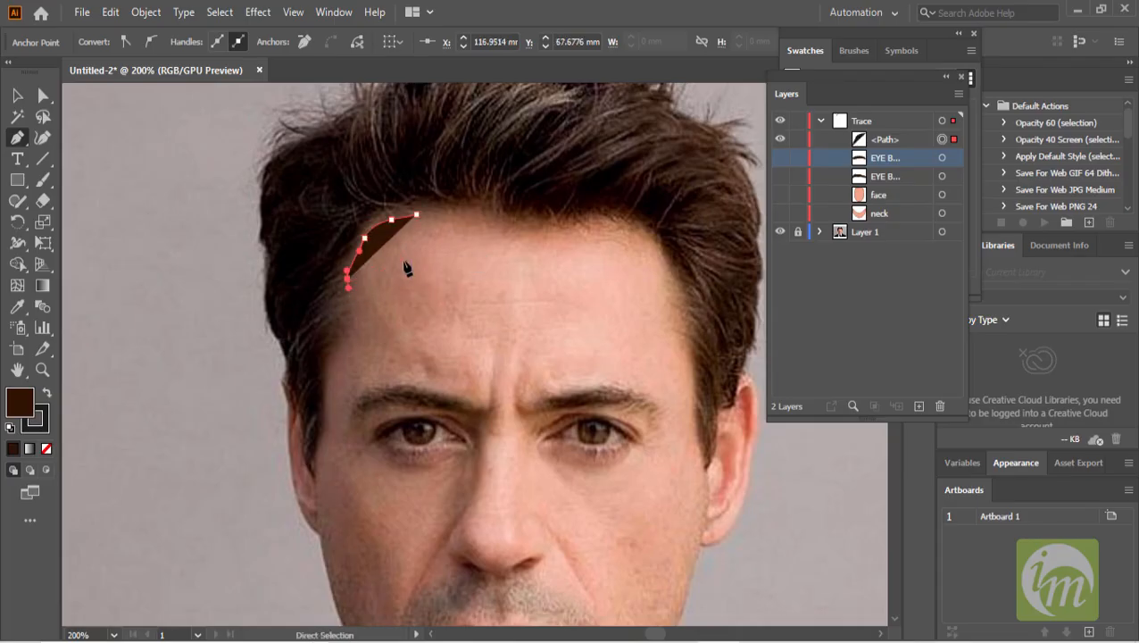
pyautogui.hotkey('ctrl', 'z')
pyautogui.hotkey('ctrl', 'z')
pyautogui.hotkey('ctrl', 'z')
pyautogui.hotkey('ctrl', 'z')
pyautogui.hotkey('ctrl', 'z')
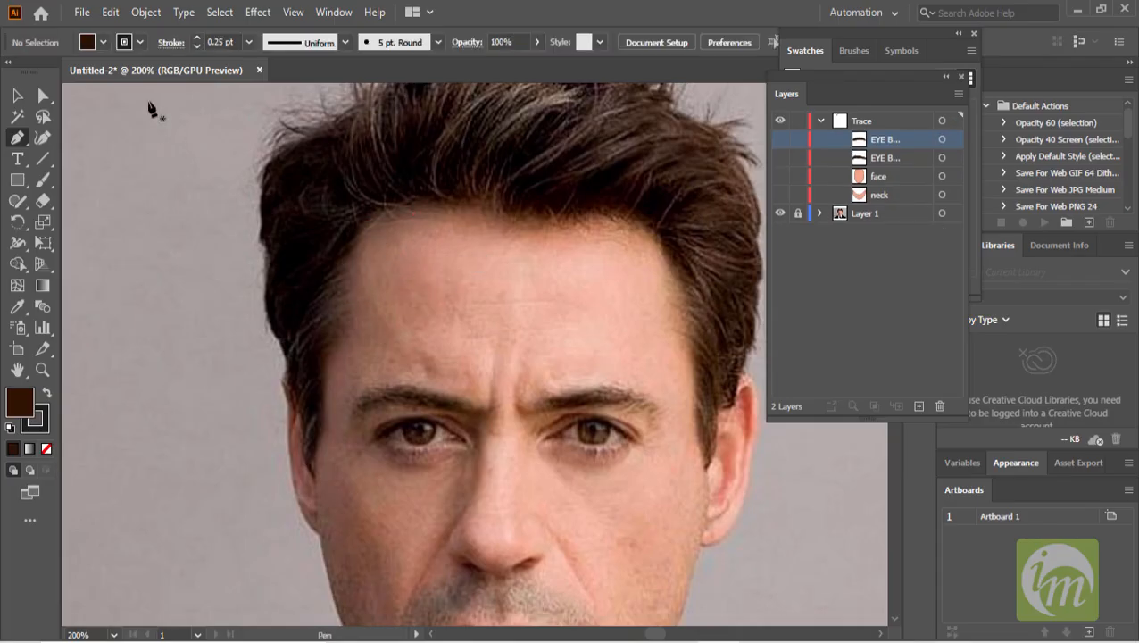
# - Set the fill to None and start a Pen path along the left hairline from the forehead down toward the temple
pyautogui.click(93, 45)
pyautogui.click(36, 71)
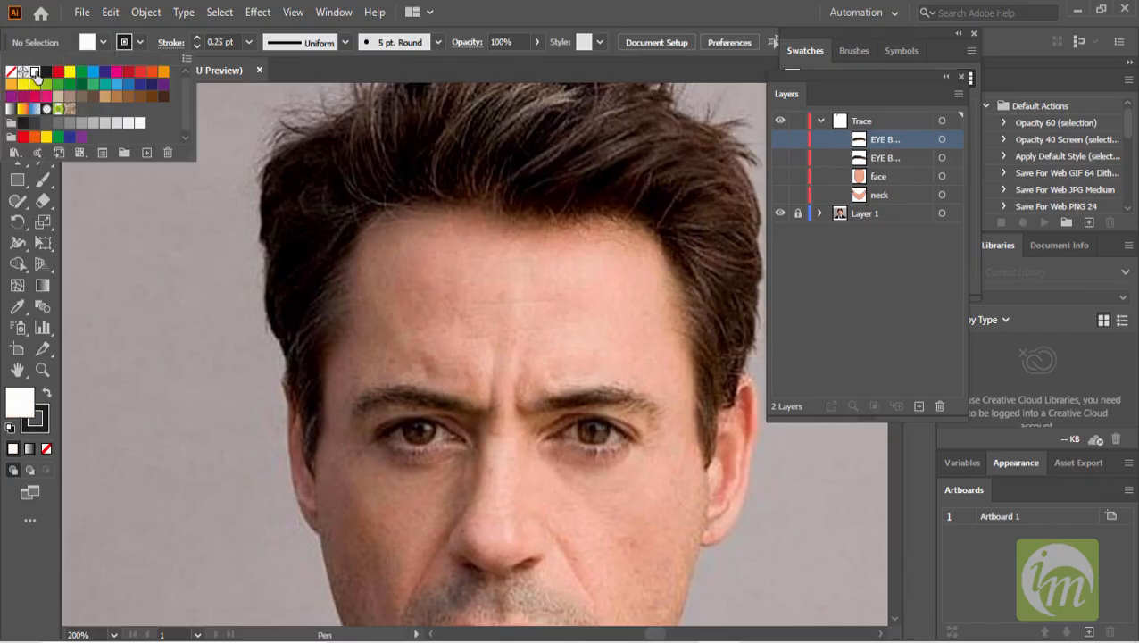
pyautogui.click(12, 73)
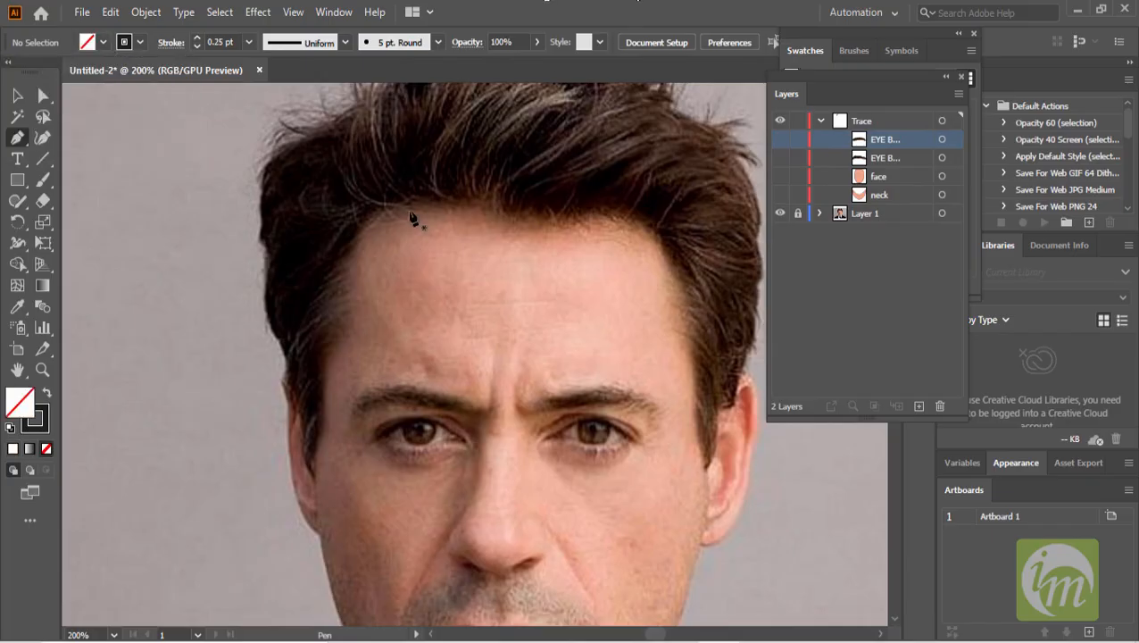
pyautogui.moveTo(419, 213); pyautogui.dragTo(357, 263)
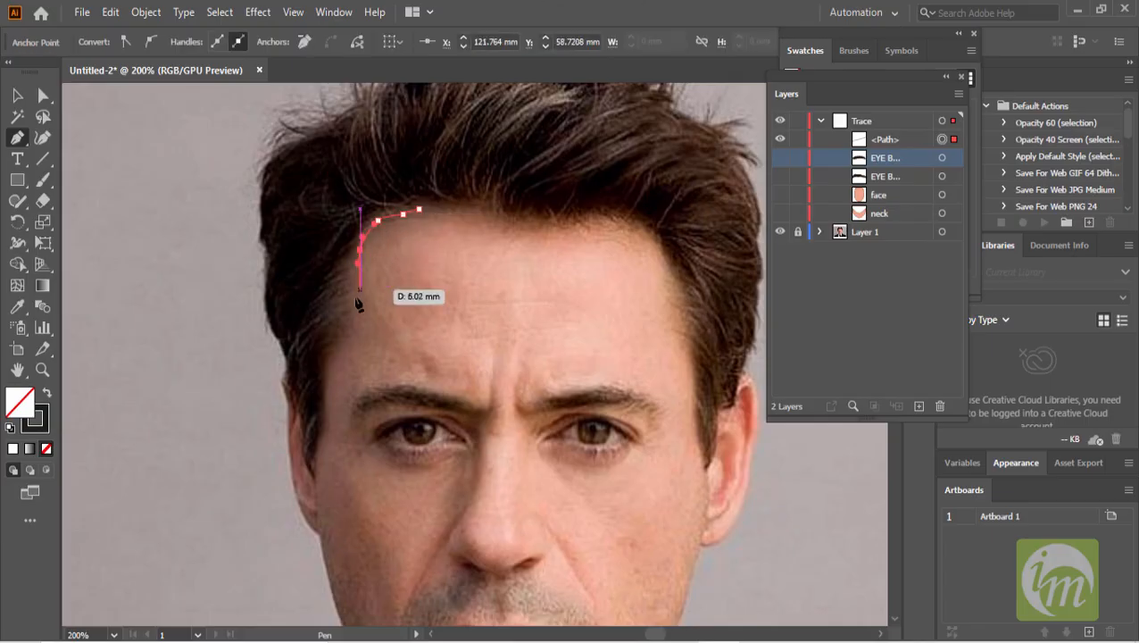
pyautogui.moveTo(354, 307); pyautogui.dragTo(354, 338)
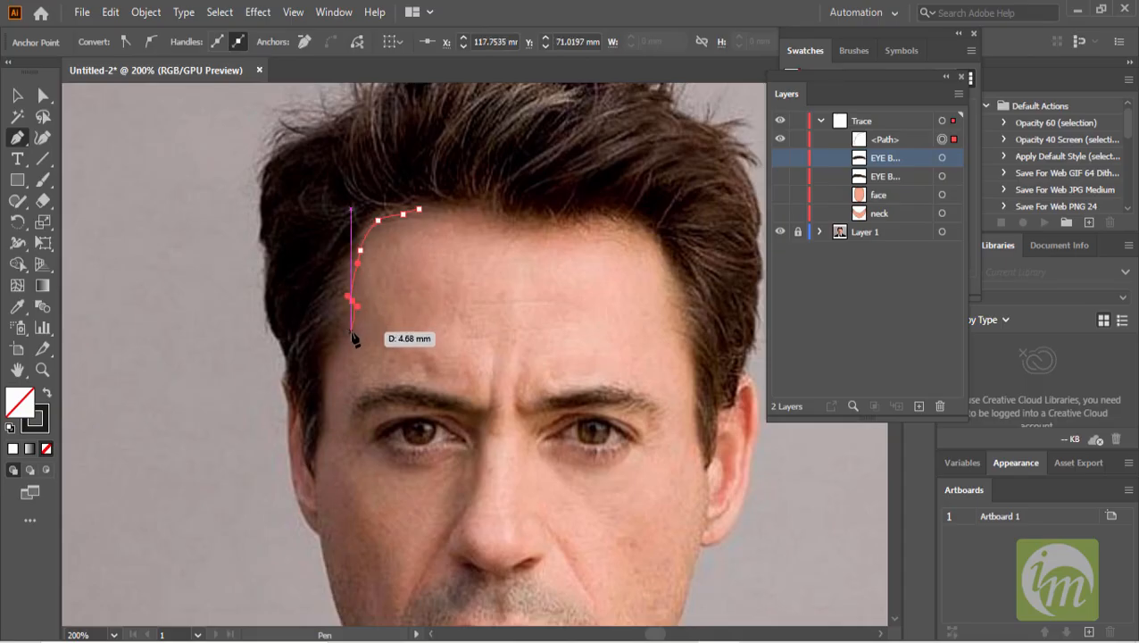
pyautogui.click(351, 332)
pyautogui.click(329, 350)
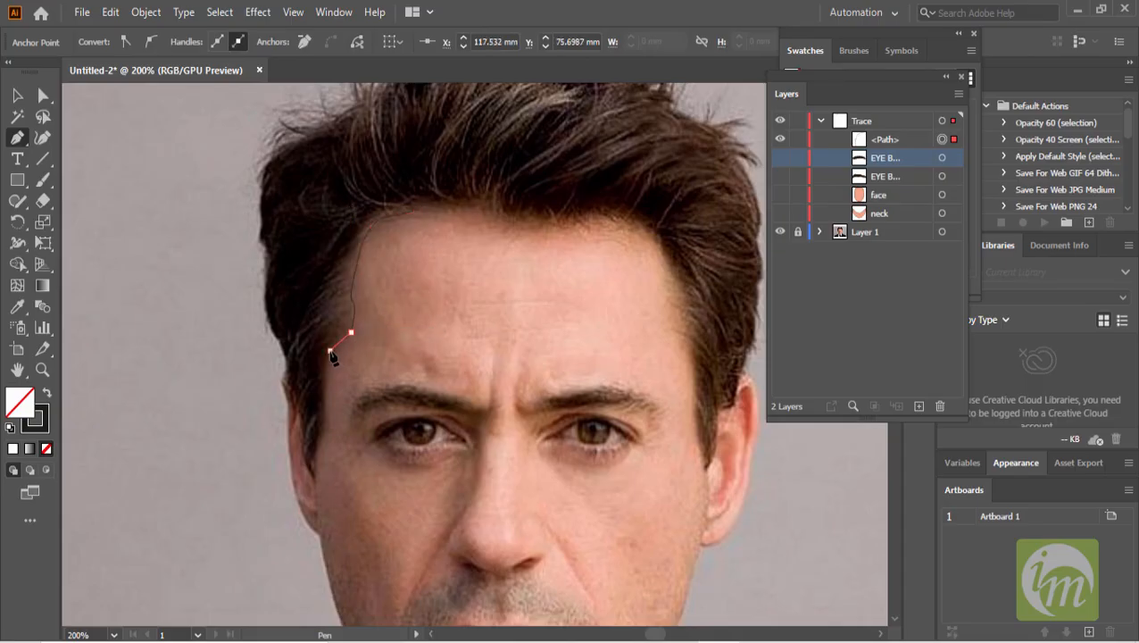
# - Continue the hair path down the left sideburn and back up along the hair's outer left edge
pyautogui.hotkey('ctrl', '=')
pyautogui.moveTo(323, 376); pyautogui.dragTo(358, 525)
pyautogui.click(350, 531)
pyautogui.moveTo(329, 469); pyautogui.dragTo(328, 426)
pyautogui.click(328, 419)
pyautogui.moveTo(323, 431); pyautogui.dragTo(314, 385)
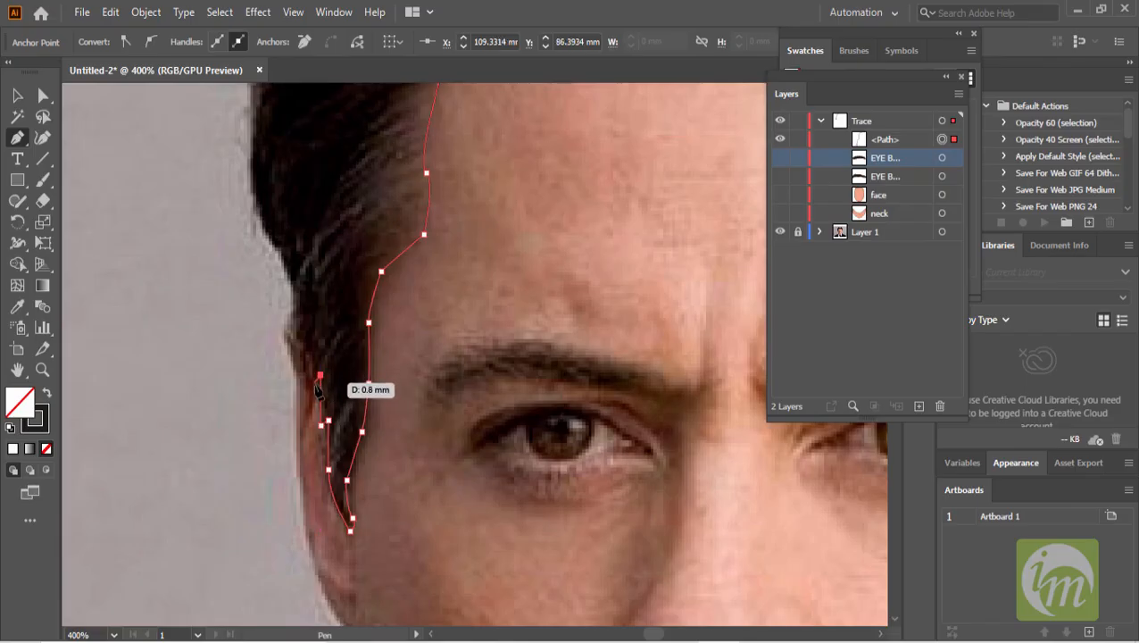
pyautogui.moveTo(319, 389)
pyautogui.mouseDown()
pyautogui.moveTo(300, 297)
pyautogui.moveTo(300, 350)
pyautogui.moveTo(317, 304)
pyautogui.moveTo(305, 369)
pyautogui.moveTo(287, 225)
pyautogui.moveTo(472, 415)
pyautogui.mouseUp()
pyautogui.scroll(3, 305, 355)
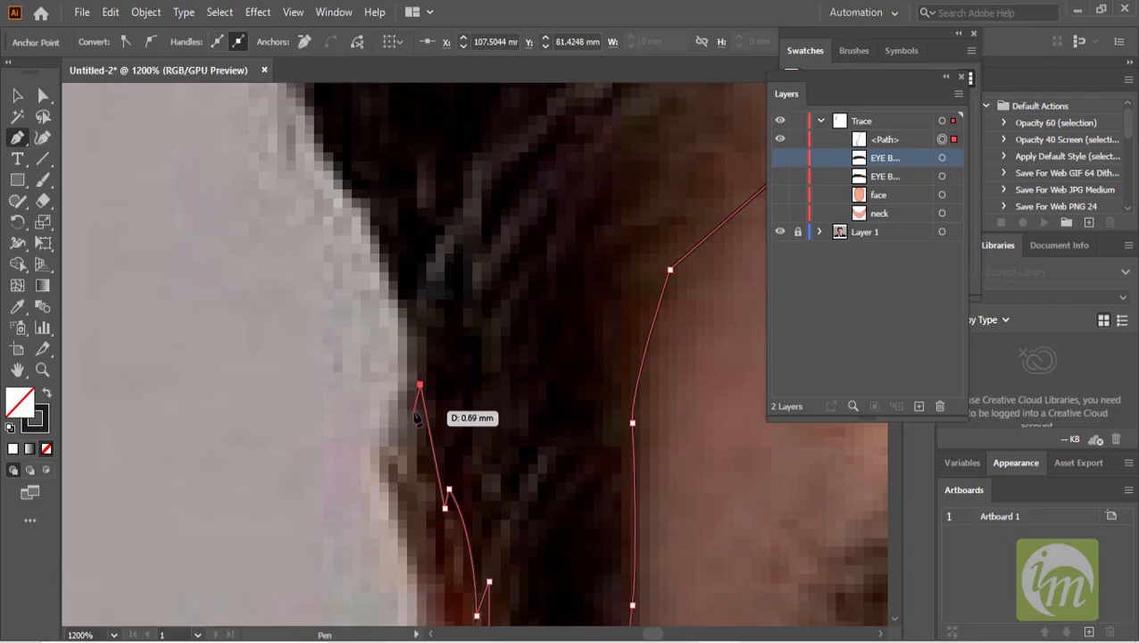
# - Trace the hair's outer left edge upward with Pen anchors, following the strands closely
pyautogui.moveTo(401, 294); pyautogui.dragTo(382, 273)
pyautogui.scroll(-1, 436, 301)
pyautogui.moveTo(486, 305); pyautogui.dragTo(545, 493)
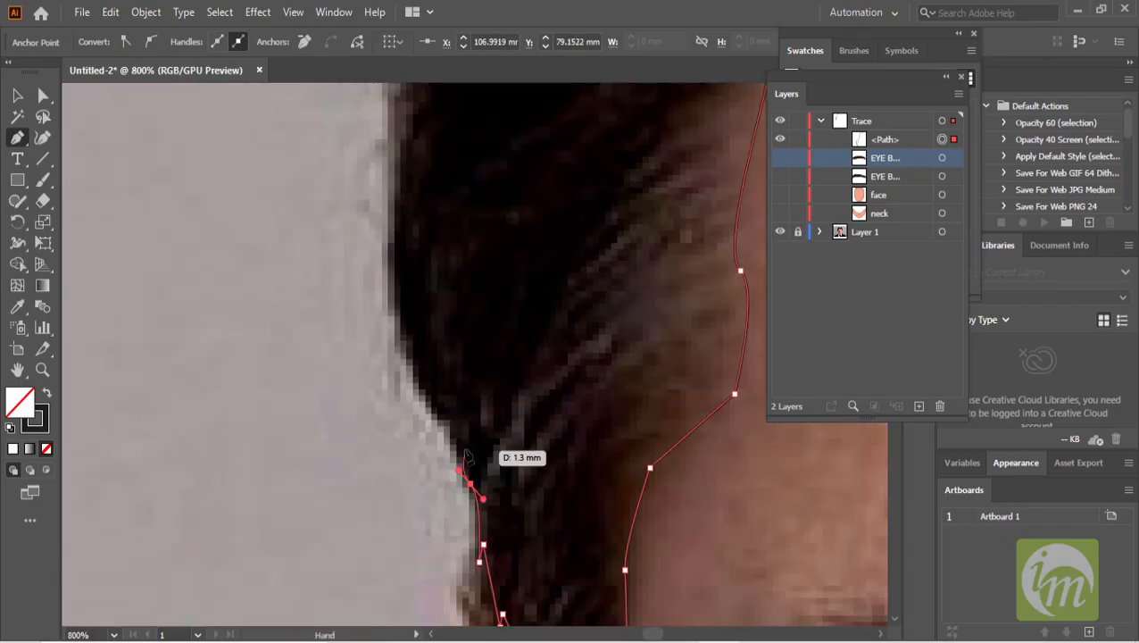
pyautogui.click(451, 427)
pyautogui.moveTo(417, 396); pyautogui.dragTo(411, 373)
pyautogui.moveTo(398, 328); pyautogui.dragTo(398, 299)
pyautogui.scroll(3, 398, 298)
pyautogui.moveTo(390, 441); pyautogui.dragTo(399, 393)
pyautogui.moveTo(400, 299); pyautogui.dragTo(378, 404)
pyautogui.click(372, 377)
pyautogui.moveTo(387, 295); pyautogui.dragTo(404, 467)
pyautogui.moveTo(375, 394); pyautogui.dragTo(385, 364)
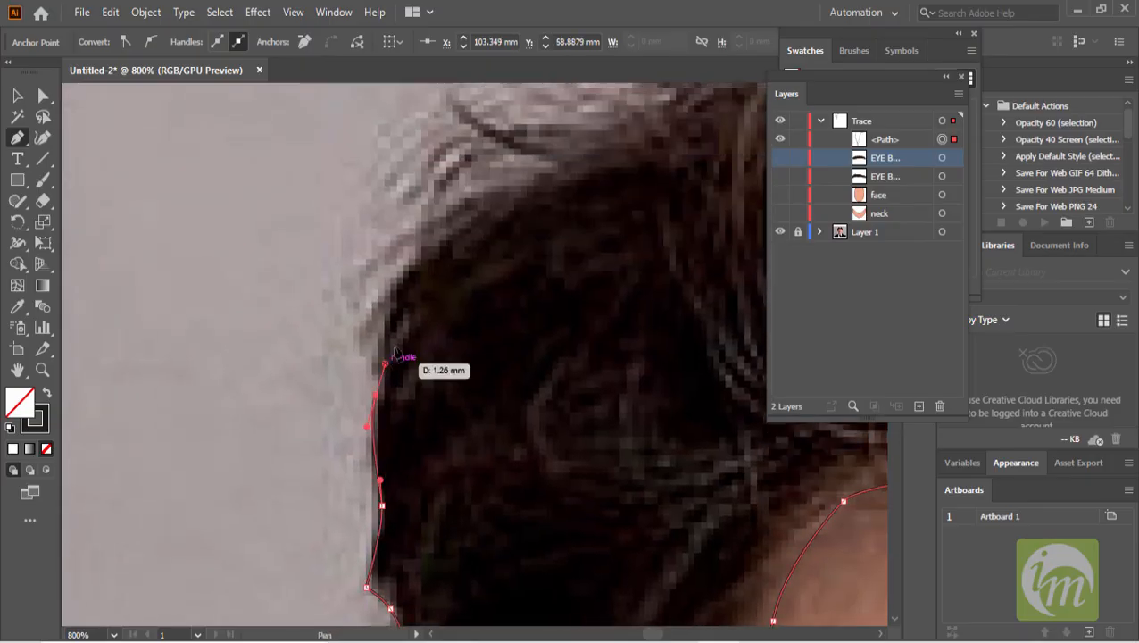
pyautogui.click(391, 309)
pyautogui.click(357, 346)
pyautogui.click(396, 280)
pyautogui.moveTo(394, 270); pyautogui.dragTo(417, 396)
pyautogui.click(417, 385)
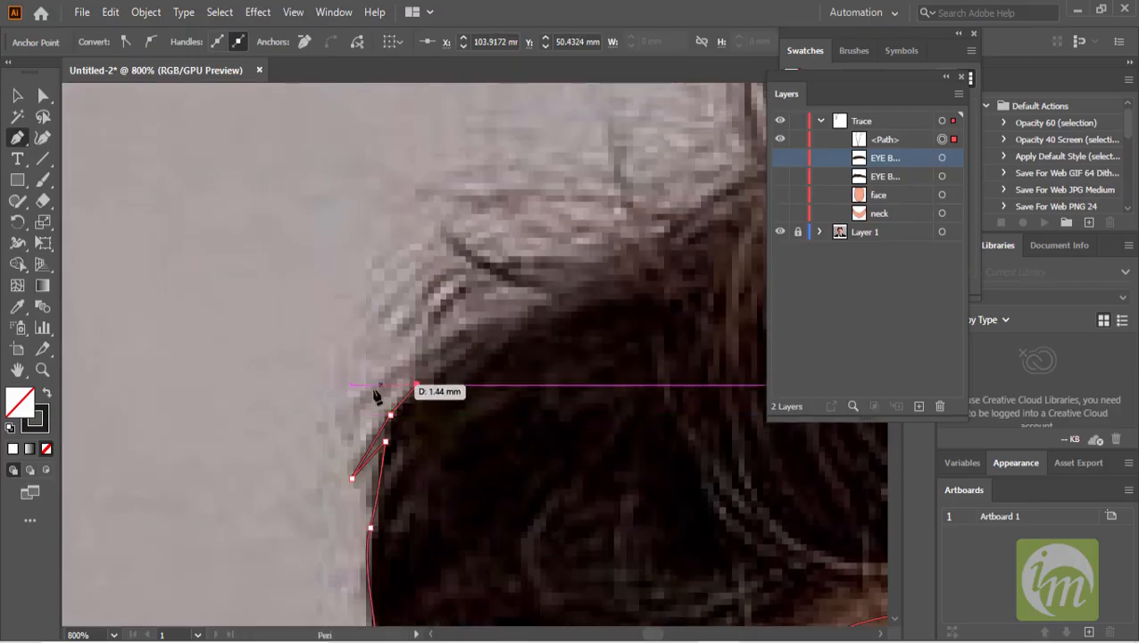
pyautogui.click(355, 429)
pyautogui.click(409, 354)
pyautogui.moveTo(424, 345); pyautogui.dragTo(418, 339)
pyautogui.scroll(-2, 482, 327)
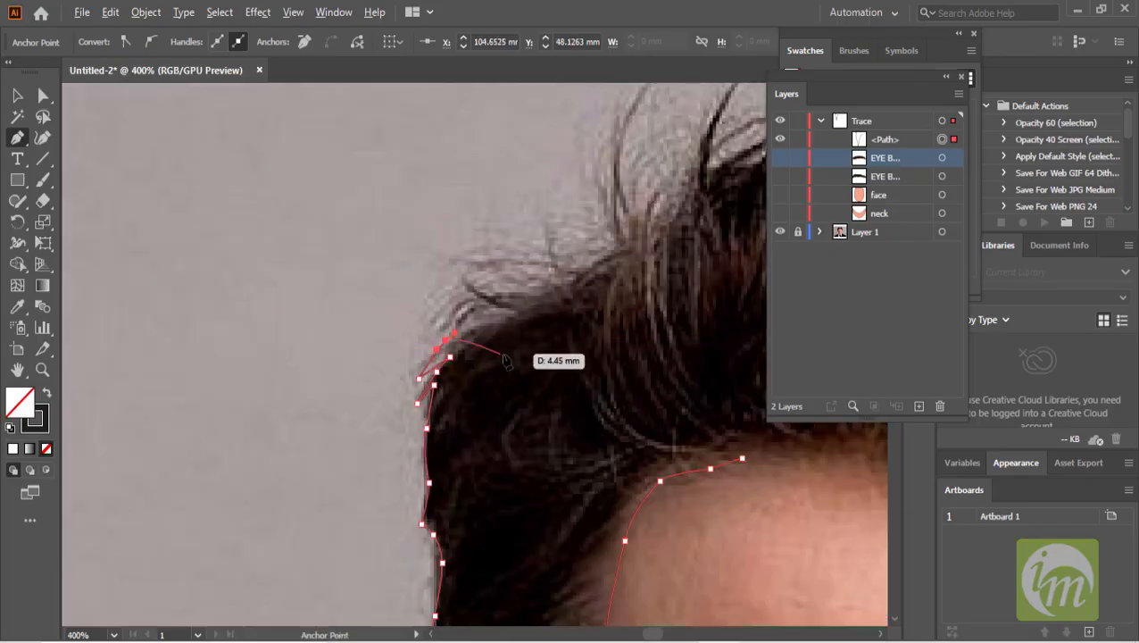
# - Trace the wispy strands at the hair's upper left with curved Pen anchors
pyautogui.click(484, 297)
pyautogui.click(441, 316)
pyautogui.moveTo(500, 281); pyautogui.dragTo(487, 252)
pyautogui.click(558, 281)
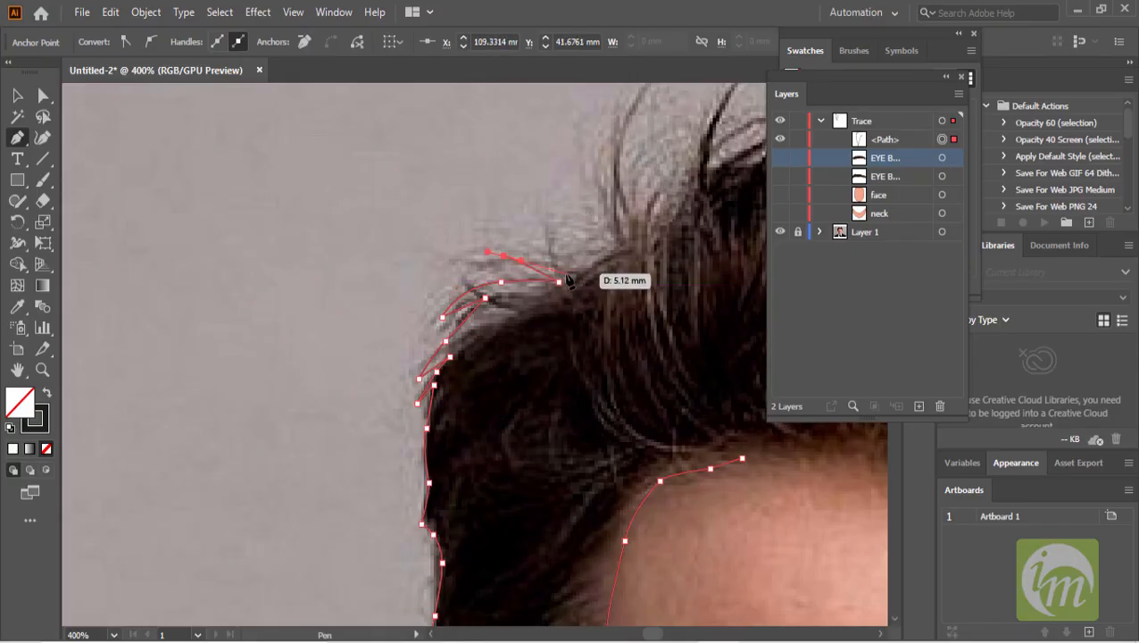
pyautogui.moveTo(586, 286); pyautogui.dragTo(505, 214)
pyautogui.click(497, 260)
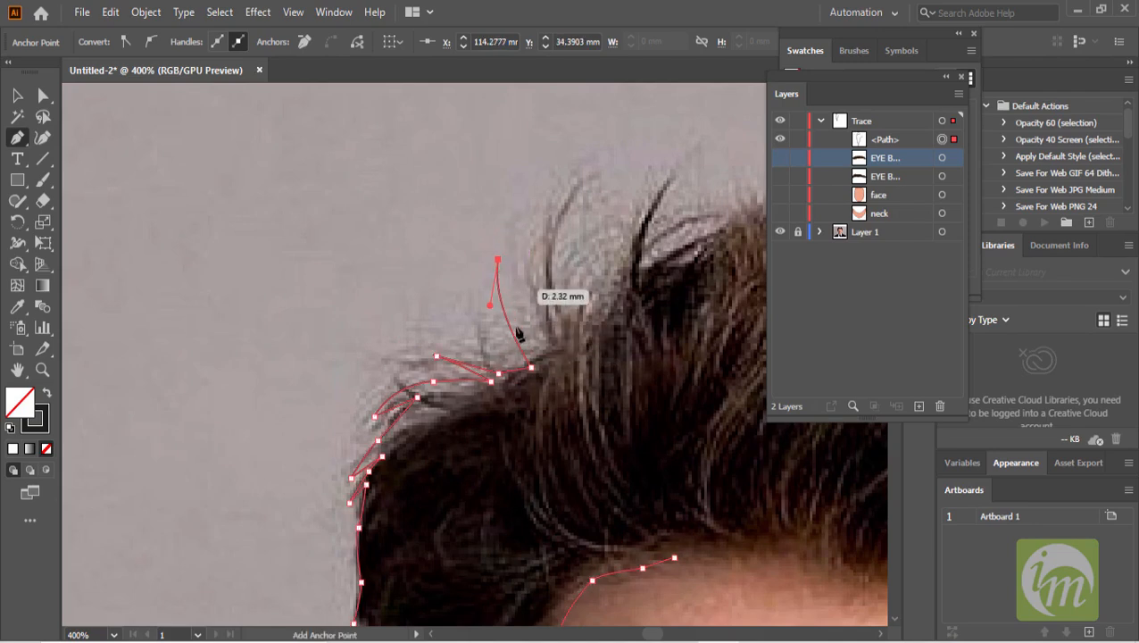
pyautogui.moveTo(524, 340); pyautogui.dragTo(539, 361)
pyautogui.click(524, 339)
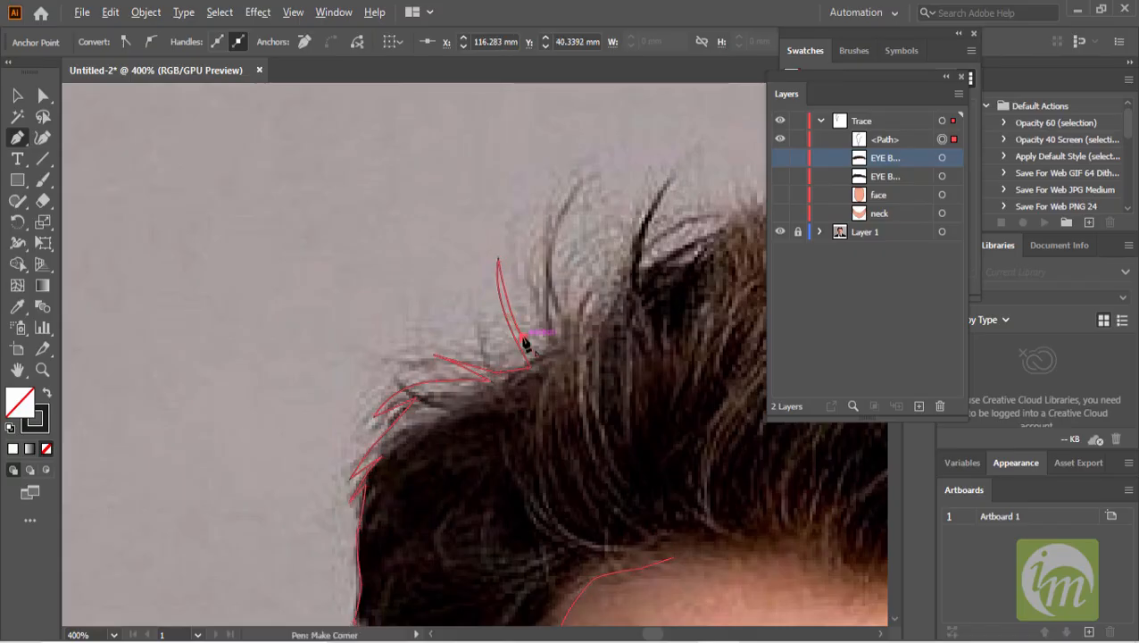
pyautogui.moveTo(544, 204); pyautogui.dragTo(575, 156)
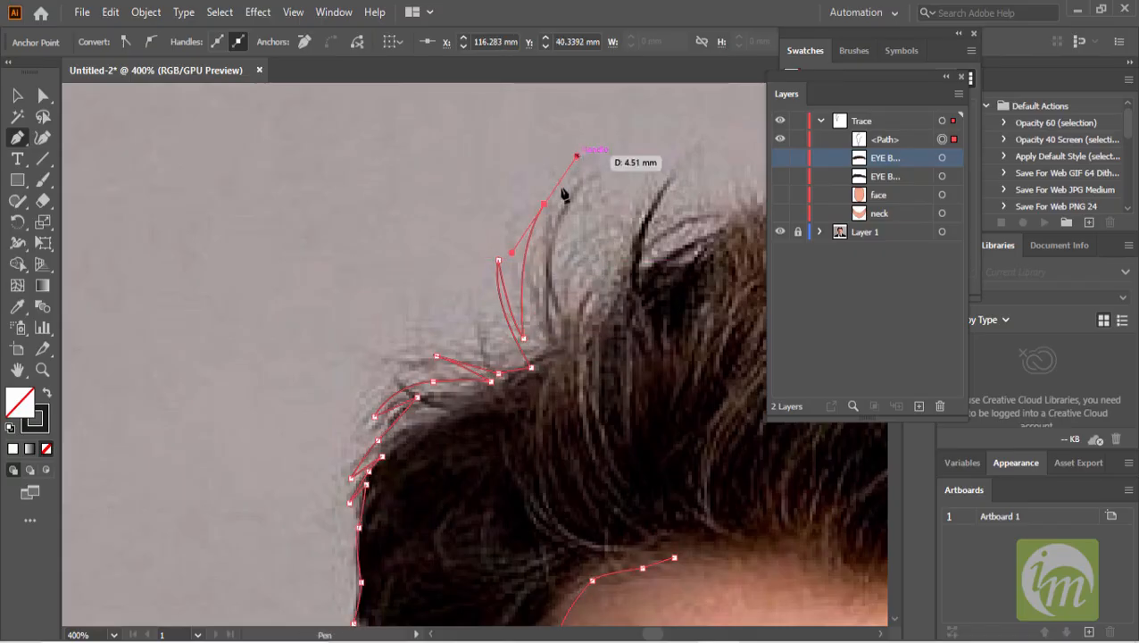
pyautogui.click(544, 204)
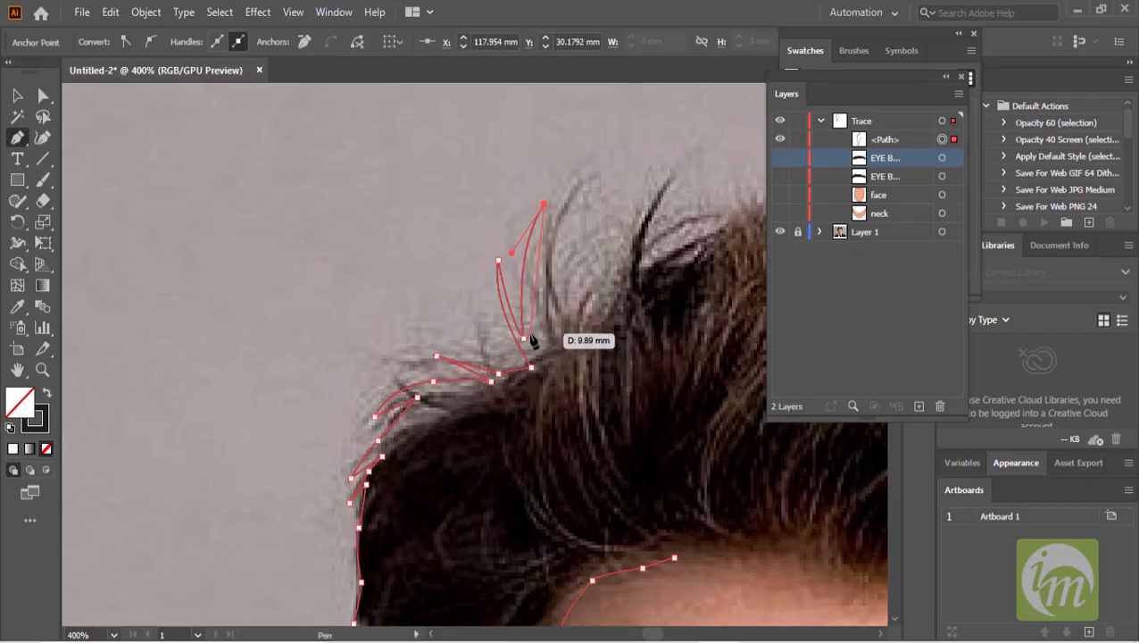
pyautogui.moveTo(531, 337); pyautogui.dragTo(534, 359)
pyautogui.hotkey('ctrl', 'a')
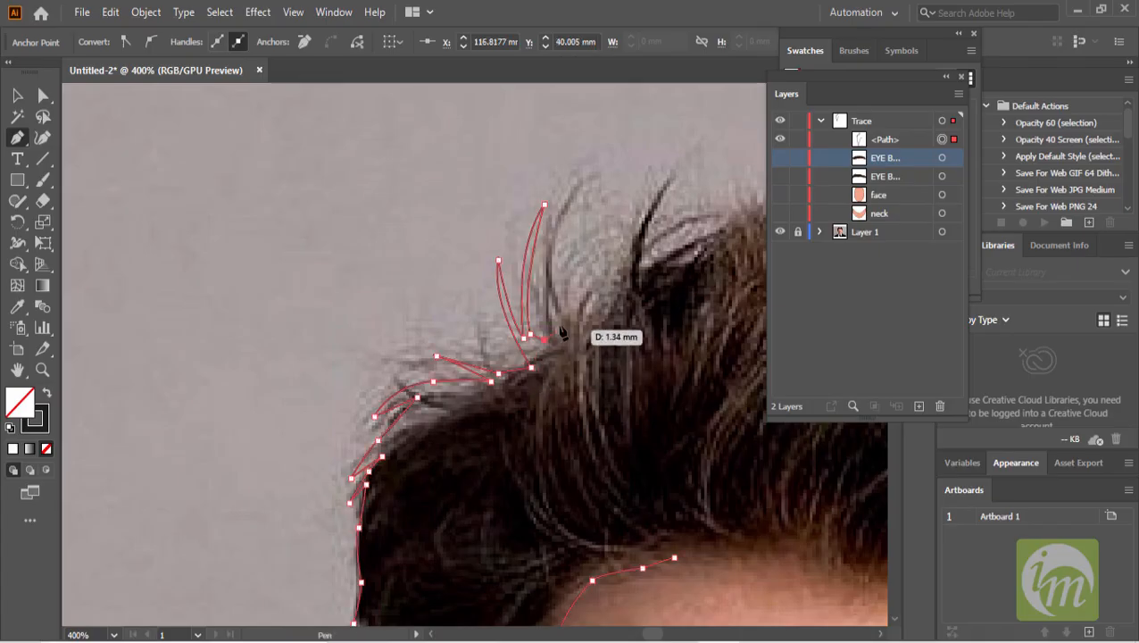
# - Continue the hair path across the top, plotting pointed anchors around the spiky strands
pyautogui.scroll(3, 546, 317)
pyautogui.moveTo(553, 278); pyautogui.dragTo(601, 248)
pyautogui.click(521, 437)
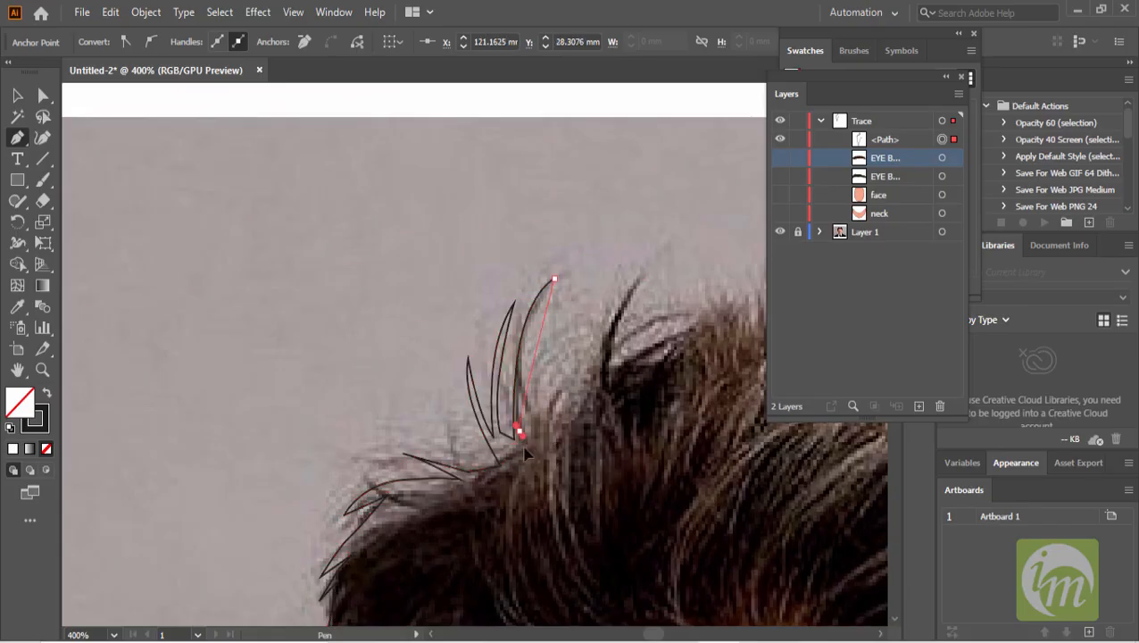
pyautogui.moveTo(529, 514); pyautogui.dragTo(530, 522)
pyautogui.click(520, 432)
pyautogui.click(536, 451)
pyautogui.moveTo(552, 427); pyautogui.dragTo(672, 257)
pyautogui.click(644, 275)
pyautogui.moveTo(612, 365)
pyautogui.mouseDown()
pyautogui.moveTo(474, 317)
pyautogui.moveTo(483, 356)
pyautogui.moveTo(473, 326)
pyautogui.mouseUp()
pyautogui.click(471, 322)
pyautogui.moveTo(559, 274); pyautogui.dragTo(482, 334)
pyautogui.click(484, 318)
pyautogui.click(483, 326)
pyautogui.click(503, 319)
pyautogui.click(525, 282)
pyautogui.click(525, 318)
pyautogui.click(542, 293)
pyautogui.click(537, 320)
pyautogui.click(569, 290)
pyautogui.moveTo(569, 290); pyautogui.dragTo(437, 314)
# - Add further spiky strand points along the top of the hair, undoing misplaced anchors
pyautogui.click(419, 340)
pyautogui.click(413, 384)
pyautogui.click(458, 371)
pyautogui.click(490, 306)
pyautogui.click(476, 349)
pyautogui.click(507, 344)
pyautogui.click(518, 310)
pyautogui.click(544, 328)
pyautogui.click(532, 349)
pyautogui.moveTo(575, 353); pyautogui.dragTo(467, 311)
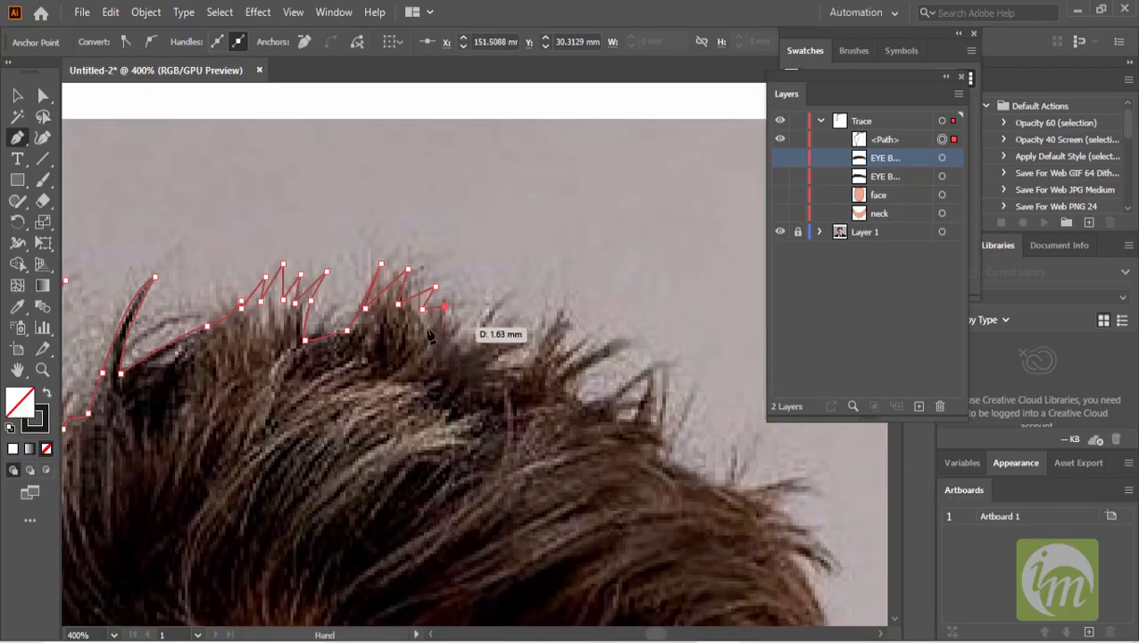
pyautogui.click(518, 304)
pyautogui.click(475, 341)
pyautogui.hotkey('ctrl', 'z')
pyautogui.moveTo(474, 326); pyautogui.dragTo(453, 336)
pyautogui.click(518, 325)
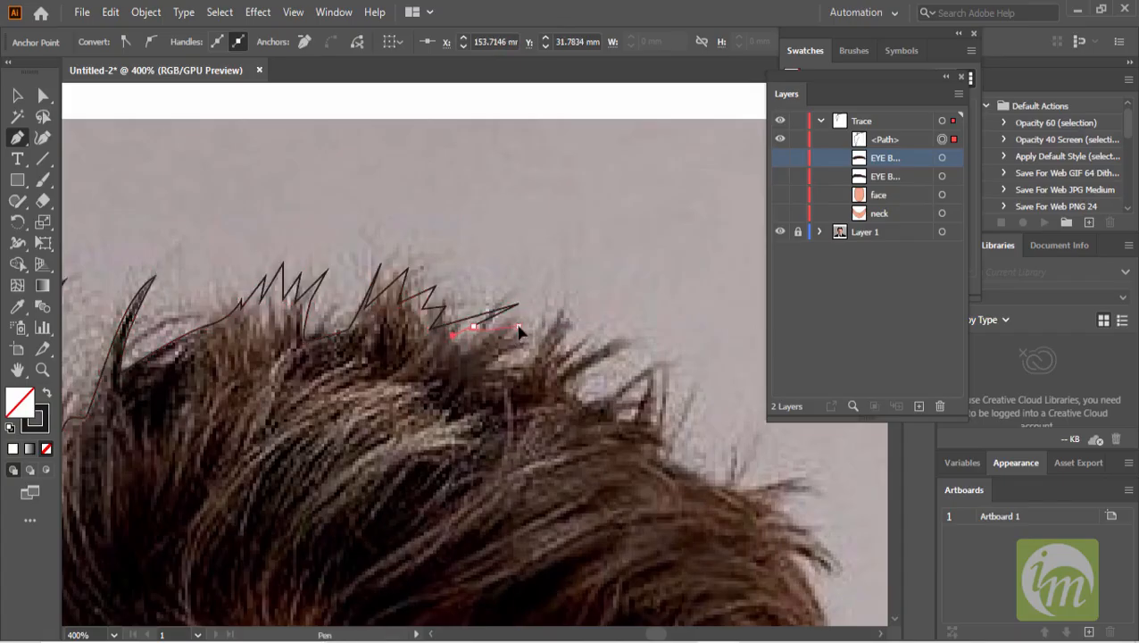
pyautogui.hotkey('ctrl', 'z')
pyautogui.click(504, 338)
pyautogui.click(536, 331)
pyautogui.click(560, 314)
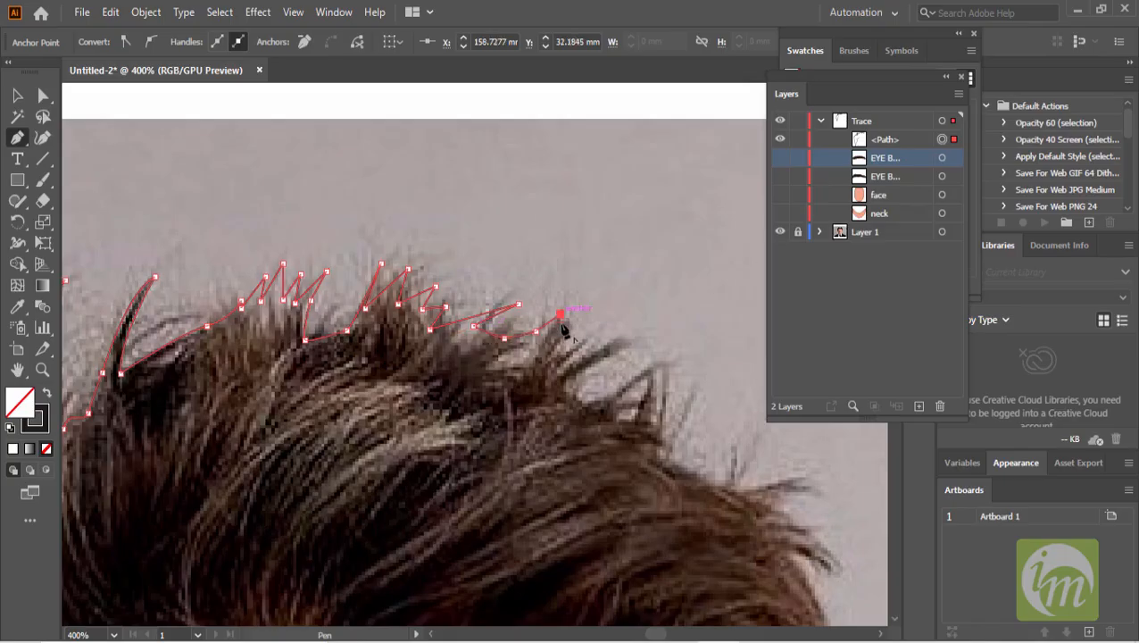
# - Extend the spiky outline across the crown toward the hair's right side
pyautogui.click(542, 343)
pyautogui.click(572, 319)
pyautogui.click(558, 340)
pyautogui.moveTo(579, 346); pyautogui.dragTo(507, 307)
pyautogui.click(482, 318)
pyautogui.click(542, 285)
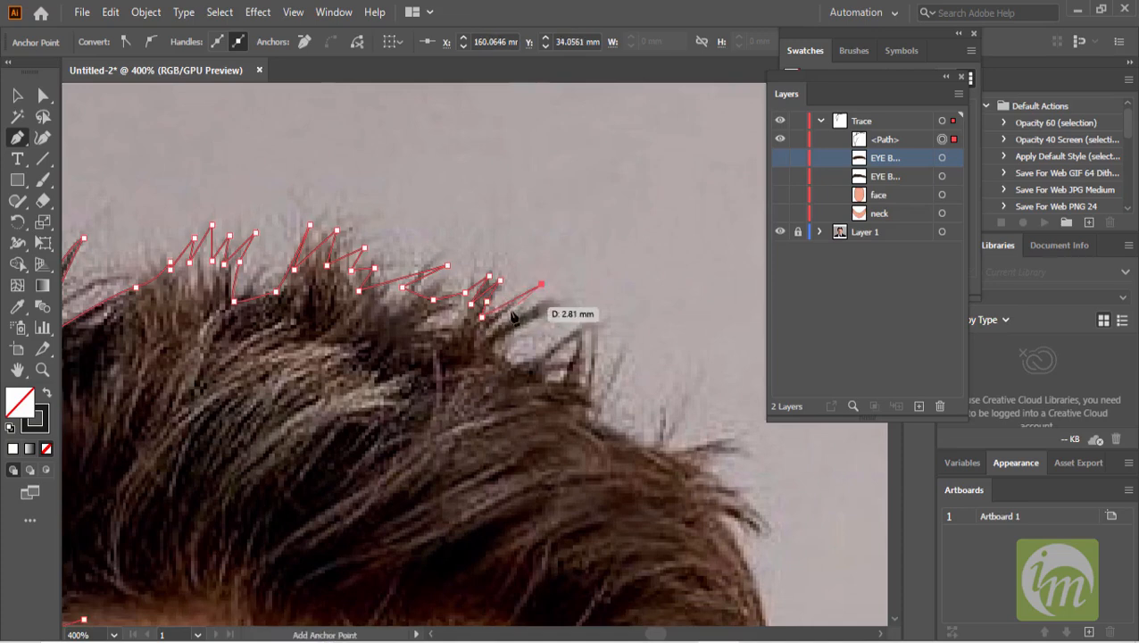
pyautogui.click(498, 318)
pyautogui.click(555, 296)
pyautogui.click(555, 306)
pyautogui.hotkey('ctrl', 'z')
pyautogui.click(509, 333)
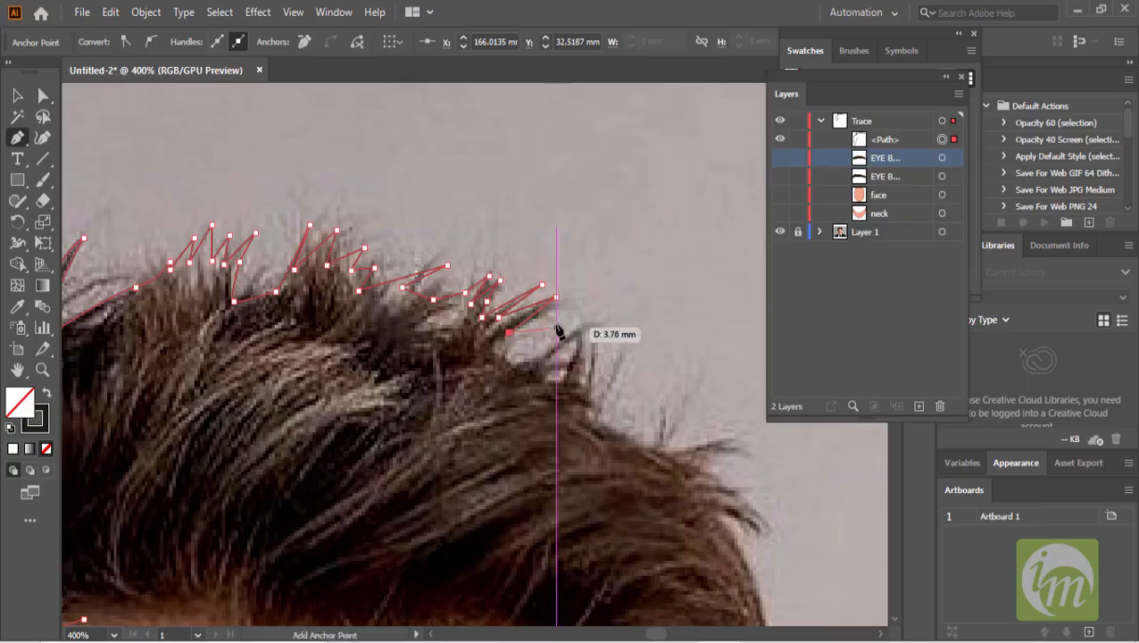
pyautogui.moveTo(527, 355)
pyautogui.mouseDown()
pyautogui.moveTo(556, 349)
pyautogui.moveTo(560, 303)
pyautogui.mouseUp()
pyautogui.click(581, 379)
pyautogui.click(553, 269)
pyautogui.click(553, 327)
pyautogui.click(585, 284)
pyautogui.click(558, 343)
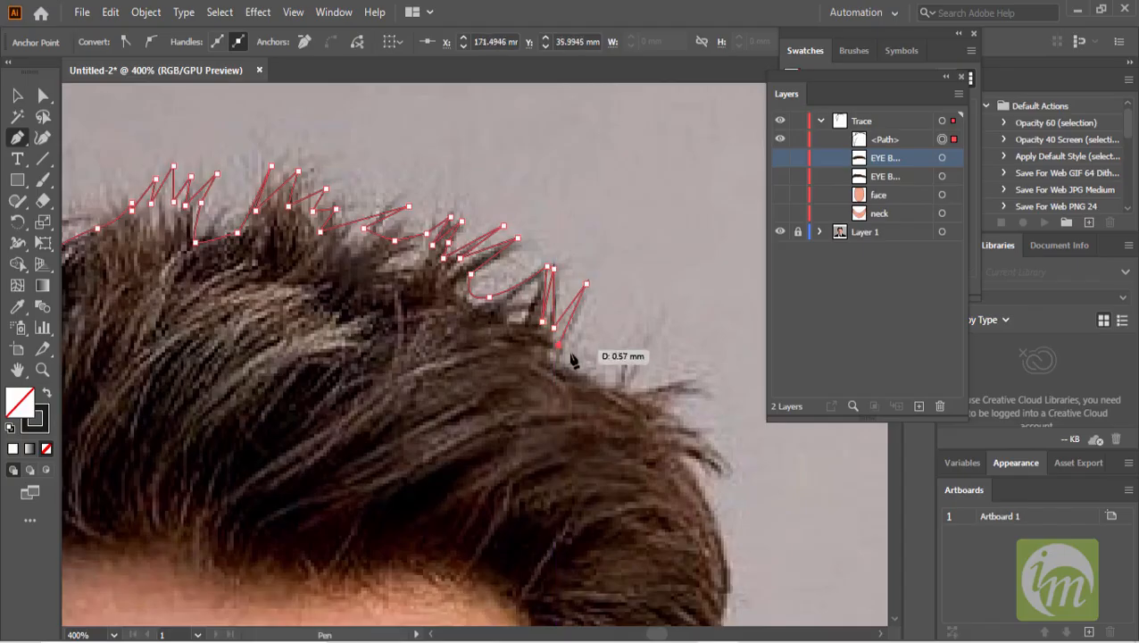
pyautogui.moveTo(607, 375); pyautogui.dragTo(533, 345)
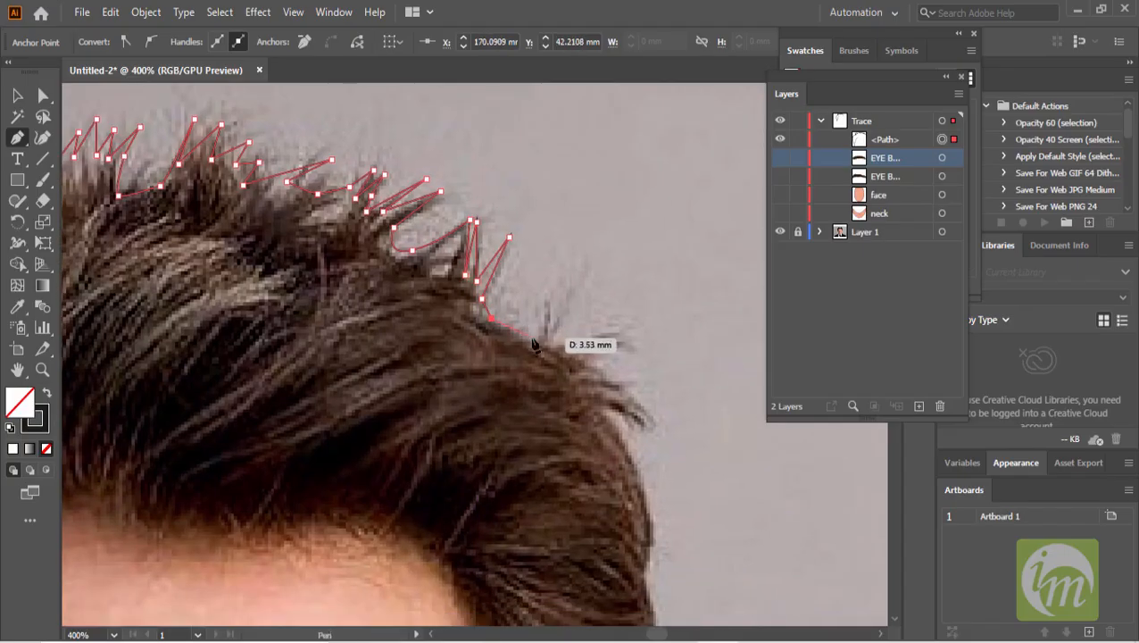
pyautogui.click(562, 307)
pyautogui.click(550, 341)
pyautogui.click(613, 339)
pyautogui.click(572, 355)
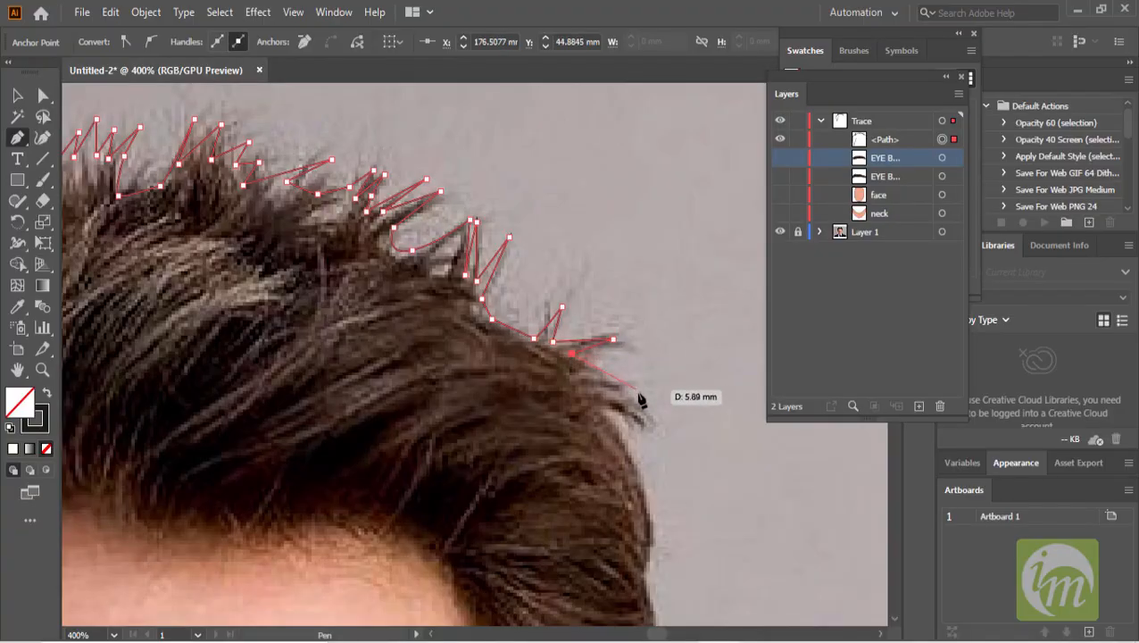
pyautogui.click(584, 384)
# - Trace the hair's outer right edge downward to the sideburn above the ear
pyautogui.moveTo(589, 389); pyautogui.dragTo(492, 286)
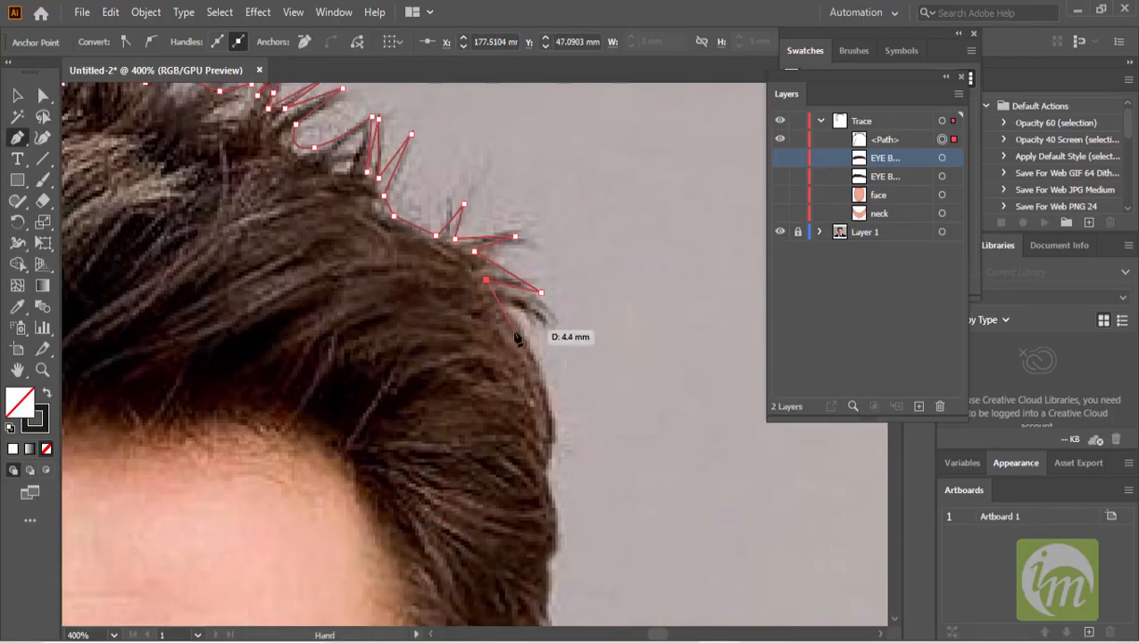
pyautogui.click(559, 322)
pyautogui.click(502, 306)
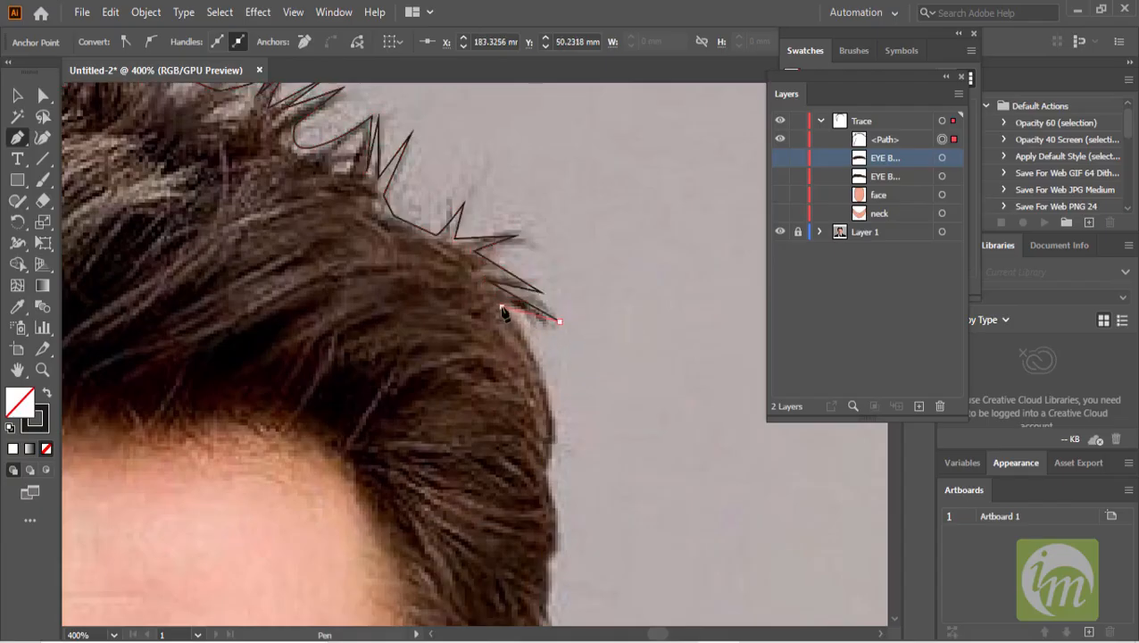
pyautogui.moveTo(550, 405); pyautogui.dragTo(550, 448)
pyautogui.moveTo(559, 448); pyautogui.dragTo(557, 301)
pyautogui.moveTo(559, 366); pyautogui.dragTo(551, 399)
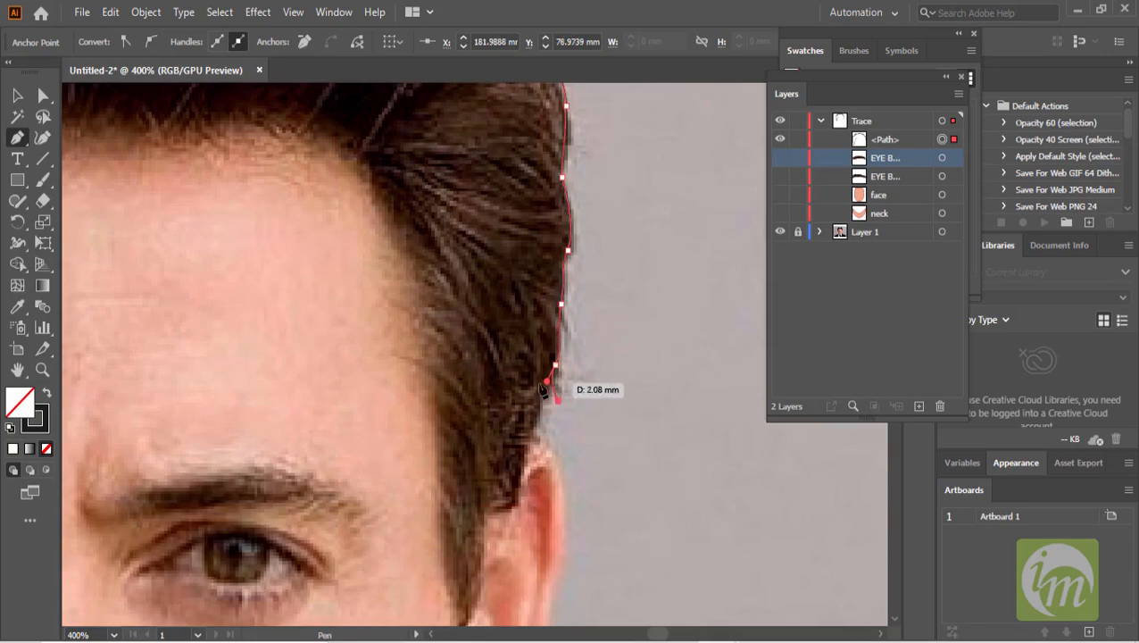
pyautogui.click(542, 424)
pyautogui.click(533, 410)
pyautogui.moveTo(527, 436)
pyautogui.mouseDown()
pyautogui.moveTo(520, 462)
pyautogui.moveTo(566, 416)
pyautogui.moveTo(546, 442)
pyautogui.mouseUp()
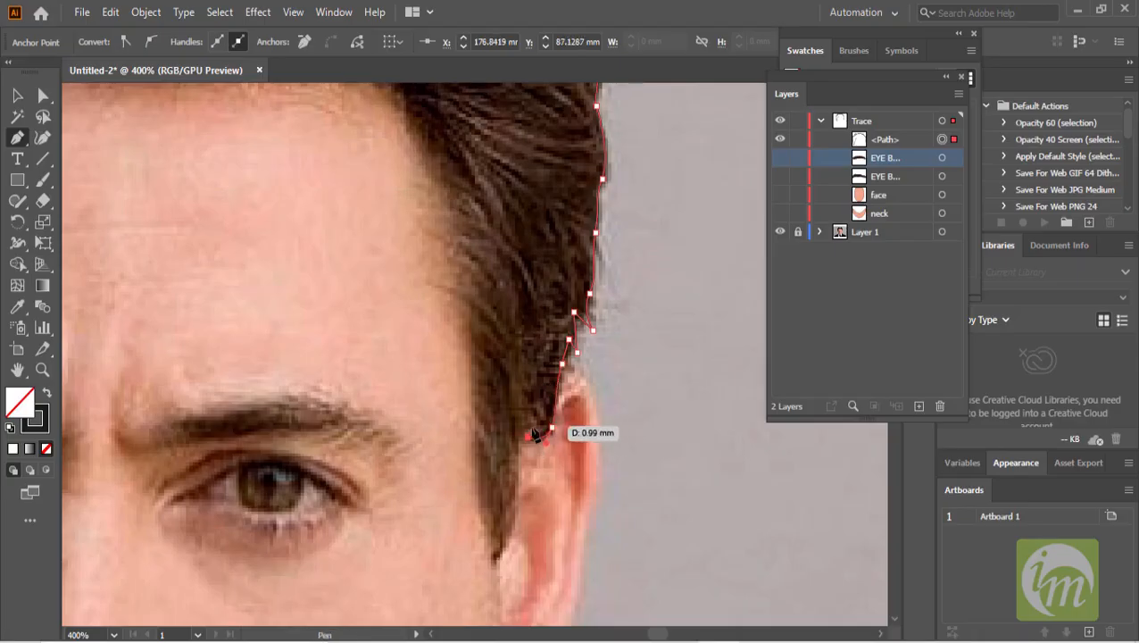
# - Trace around the right sideburn and back up along the inner hairline at the right temple
pyautogui.click(516, 471)
pyautogui.click(496, 558)
pyautogui.moveTo(468, 550); pyautogui.dragTo(470, 563)
pyautogui.click(497, 557)
pyautogui.moveTo(488, 525); pyautogui.dragTo(483, 508)
pyautogui.moveTo(473, 440); pyautogui.dragTo(473, 420)
pyautogui.moveTo(473, 367); pyautogui.dragTo(502, 355)
pyautogui.click(447, 292)
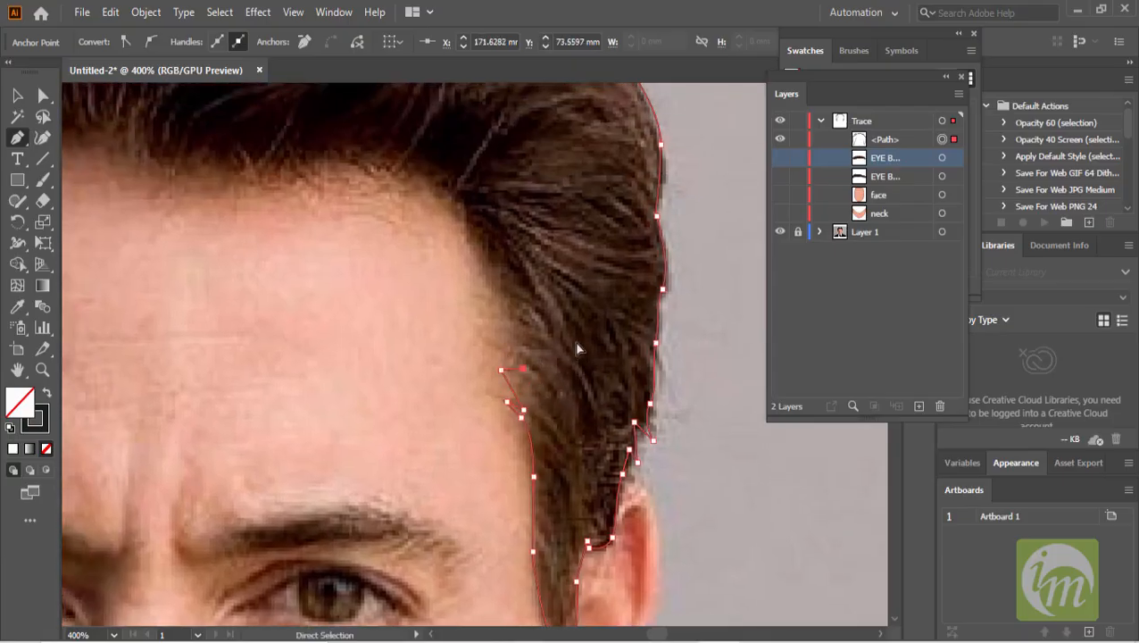
pyautogui.click(512, 346)
pyautogui.click(483, 323)
pyautogui.click(498, 317)
pyautogui.moveTo(501, 295)
pyautogui.mouseDown()
pyautogui.moveTo(537, 344)
pyautogui.moveTo(514, 291)
pyautogui.mouseUp()
# - Trace the hairline across the forehead and close the hair path at its starting point
pyautogui.moveTo(483, 247); pyautogui.dragTo(612, 317)
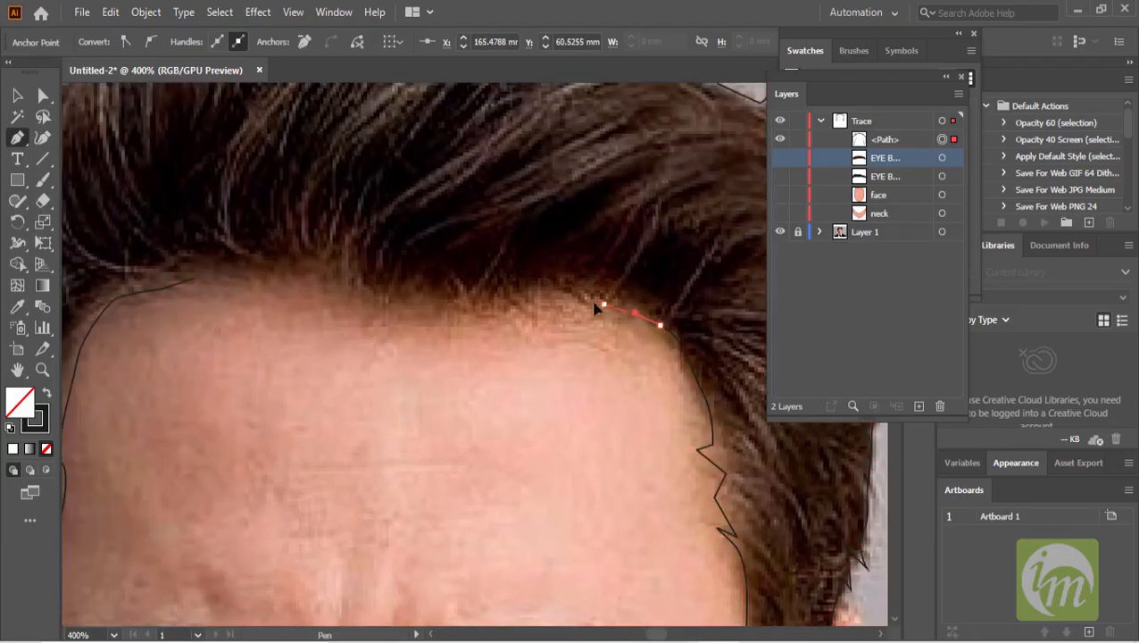
pyautogui.moveTo(538, 283); pyautogui.dragTo(503, 297)
pyautogui.click(469, 306)
pyautogui.click(440, 285)
pyautogui.moveTo(390, 291); pyautogui.dragTo(376, 306)
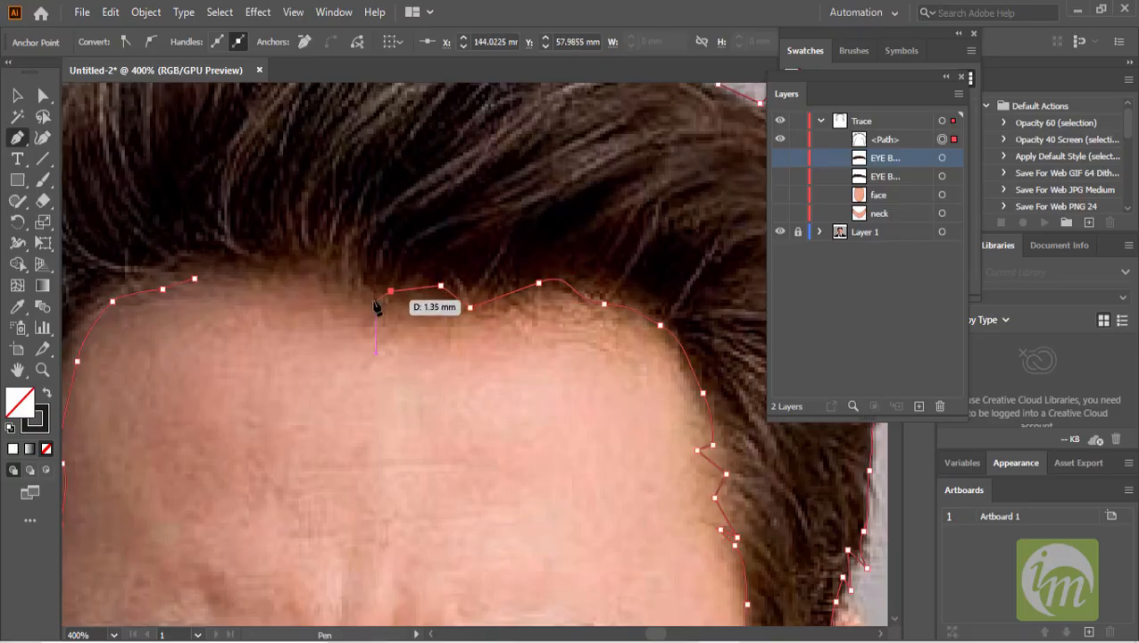
pyautogui.moveTo(453, 292); pyautogui.dragTo(441, 285)
pyautogui.moveTo(429, 311); pyautogui.dragTo(438, 339)
pyautogui.click(429, 316)
pyautogui.moveTo(357, 300)
pyautogui.mouseDown()
pyautogui.moveTo(328, 298)
pyautogui.moveTo(495, 348)
pyautogui.moveTo(407, 338)
pyautogui.moveTo(417, 341)
pyautogui.mouseUp()
# - Fill the hair shape with the dark colour sampled from the photo's hair using the Eyedropper
pyautogui.hotkey('ctrl', '1')
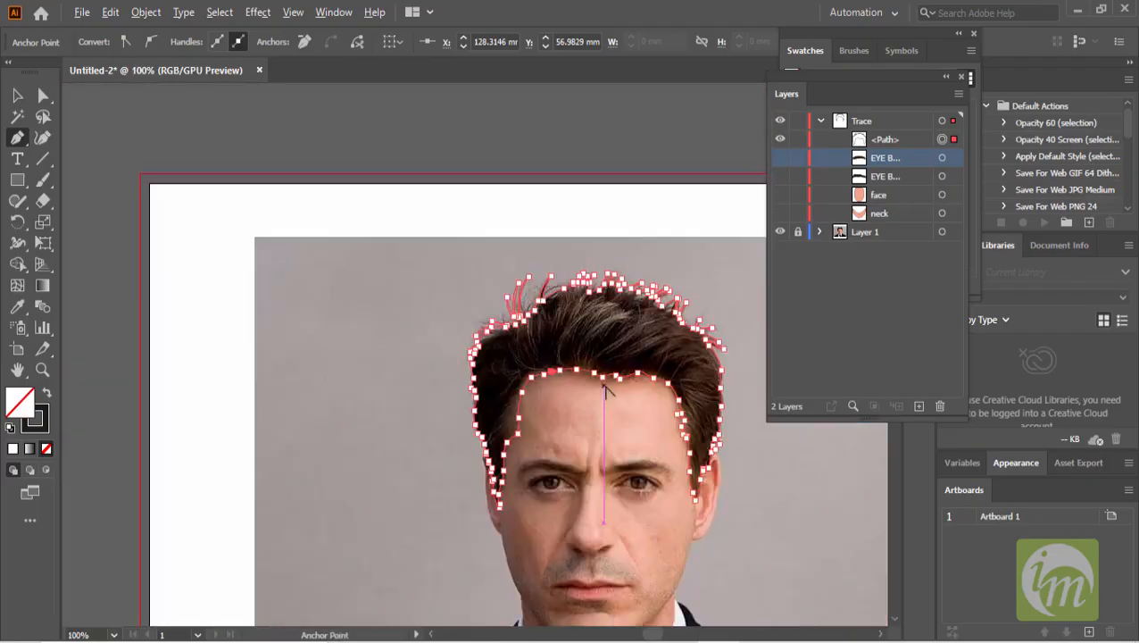
pyautogui.moveTo(586, 361); pyautogui.dragTo(500, 350)
pyautogui.scroll(1, 492, 382)
pyautogui.moveTo(463, 244); pyautogui.dragTo(504, 309)
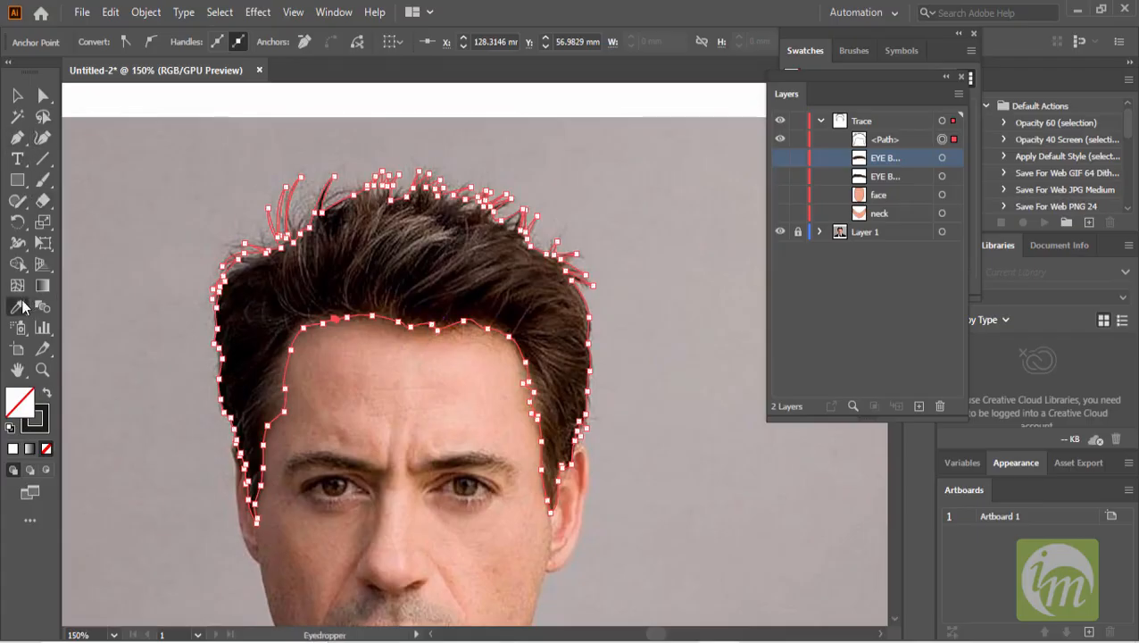
pyautogui.click(339, 287)
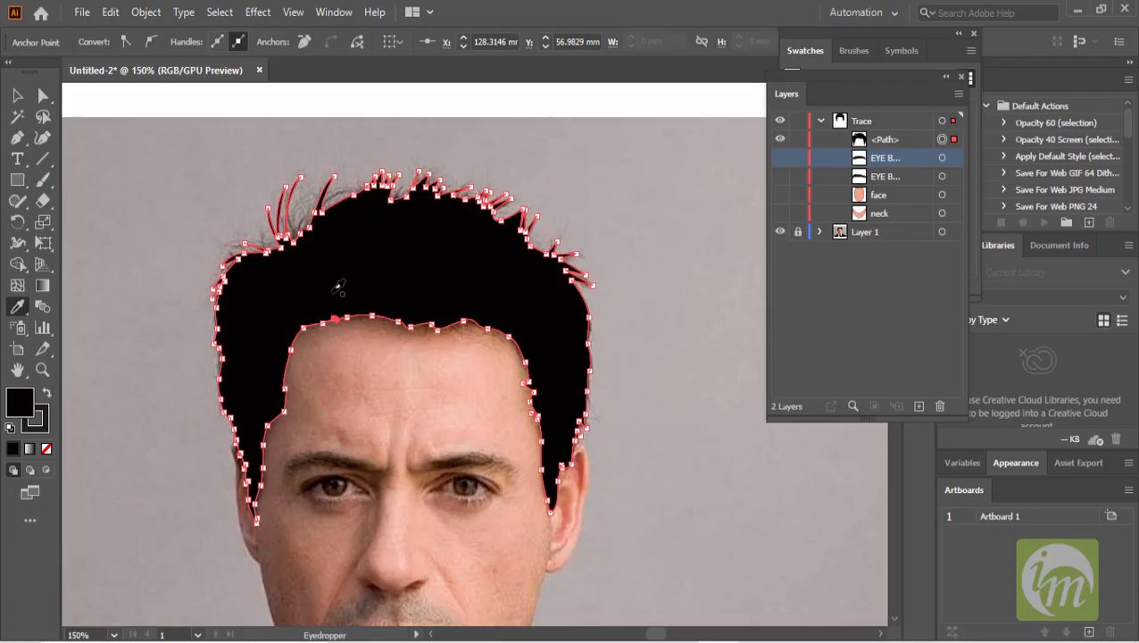
pyautogui.click(17, 97)
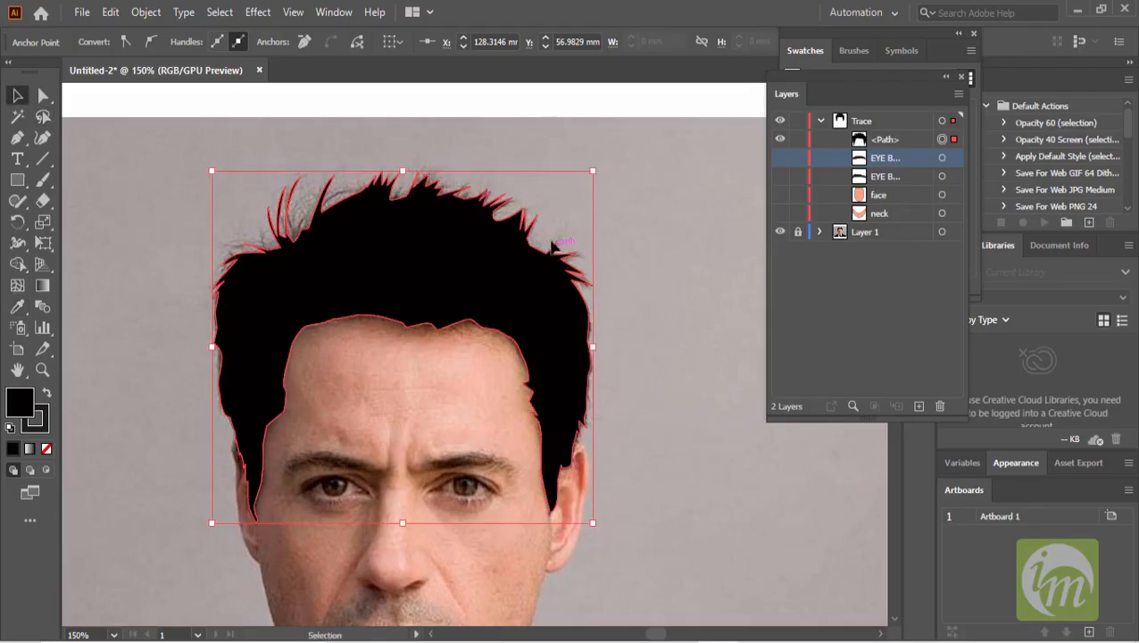
# - Review the traced shapes against the photo by toggling the visibility of the traced items and the photo layer
pyautogui.click(649, 204)
pyautogui.scroll(-1, 642, 312)
pyautogui.moveTo(627, 380); pyautogui.dragTo(593, 259)
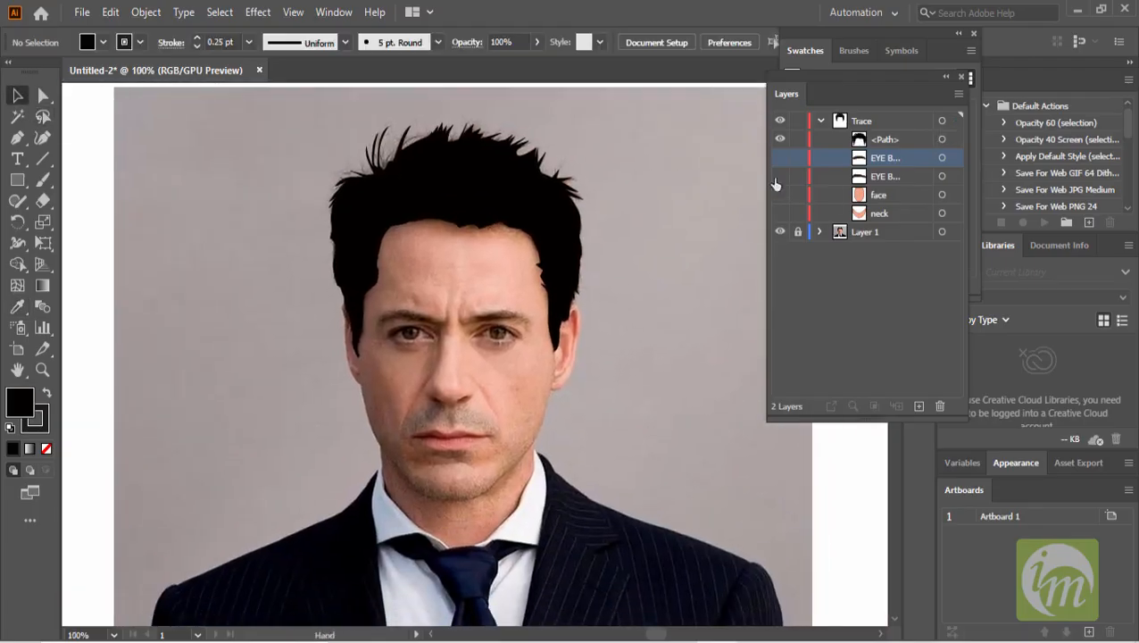
pyautogui.moveTo(782, 218); pyautogui.dragTo(781, 220)
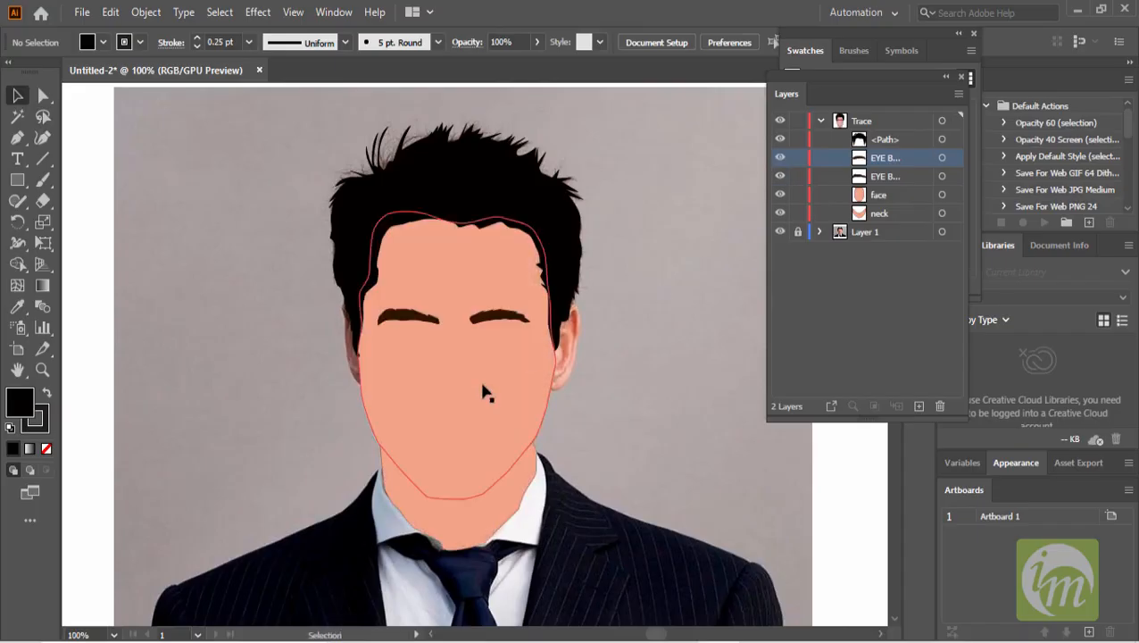
pyautogui.click(780, 232)
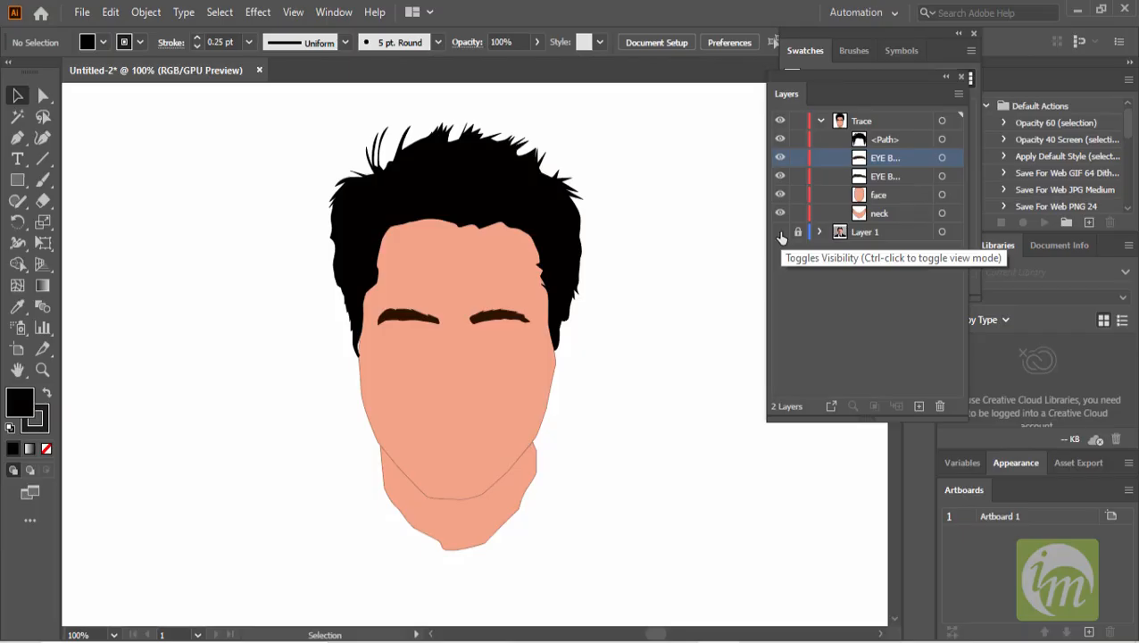
pyautogui.click(780, 233)
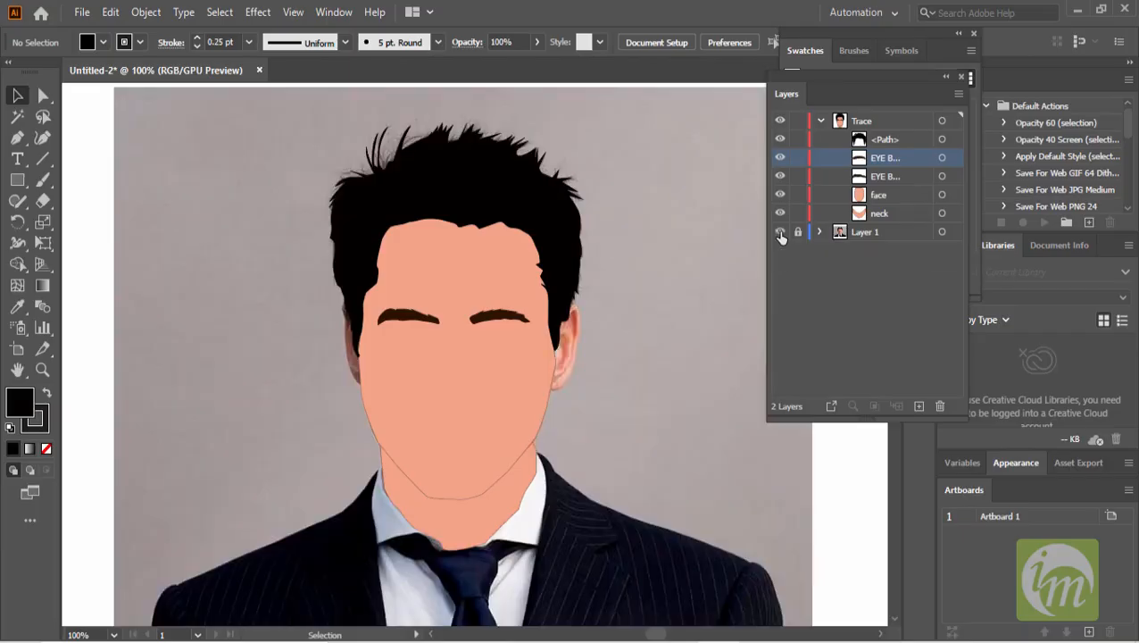
# - Hide the traced shapes and add a new layer above the Trace layer
pyautogui.click(775, 140)
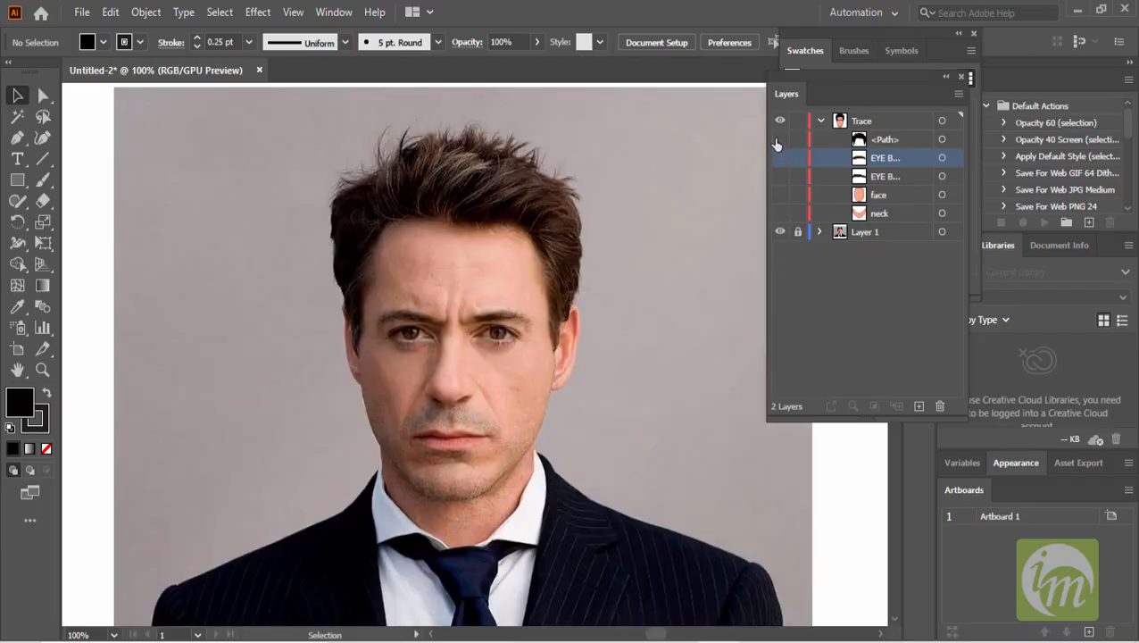
pyautogui.click(905, 143)
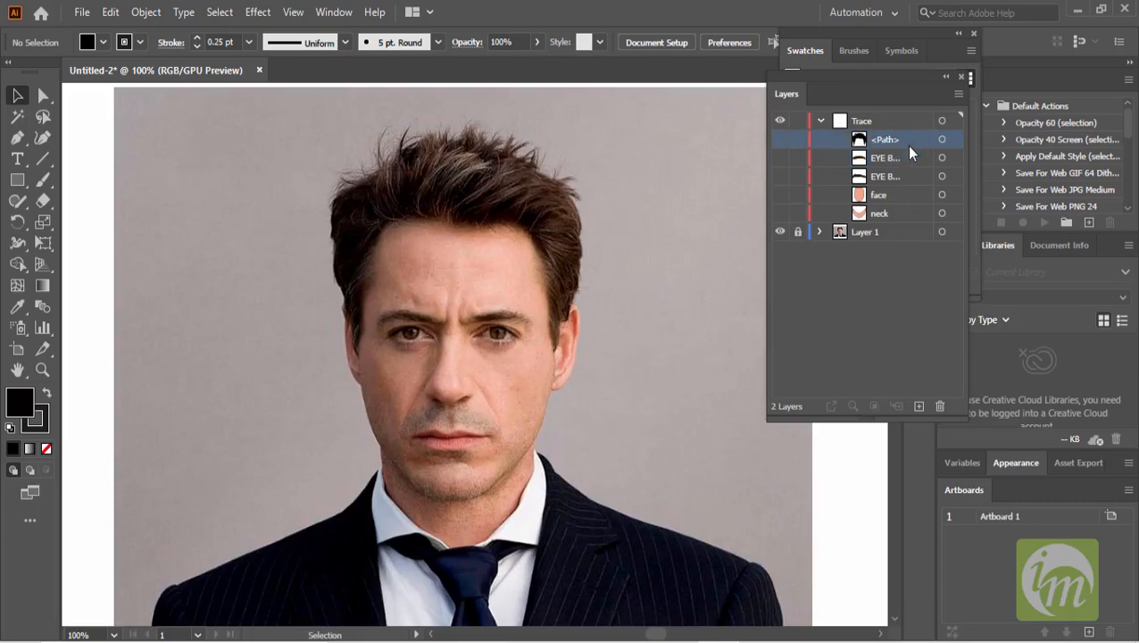
pyautogui.click(920, 406)
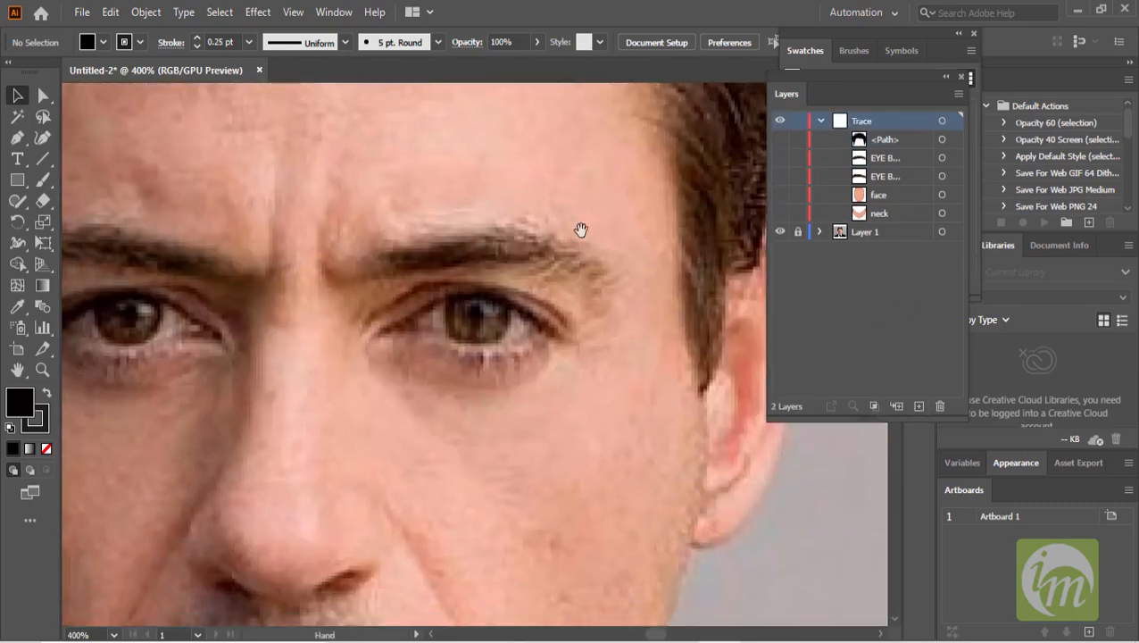
# - Zoom in on the eye on the image's right and switch to the Pen tool with the fill set to none
pyautogui.scroll(1, 540, 357)
pyautogui.moveTo(534, 339); pyautogui.dragTo(576, 330)
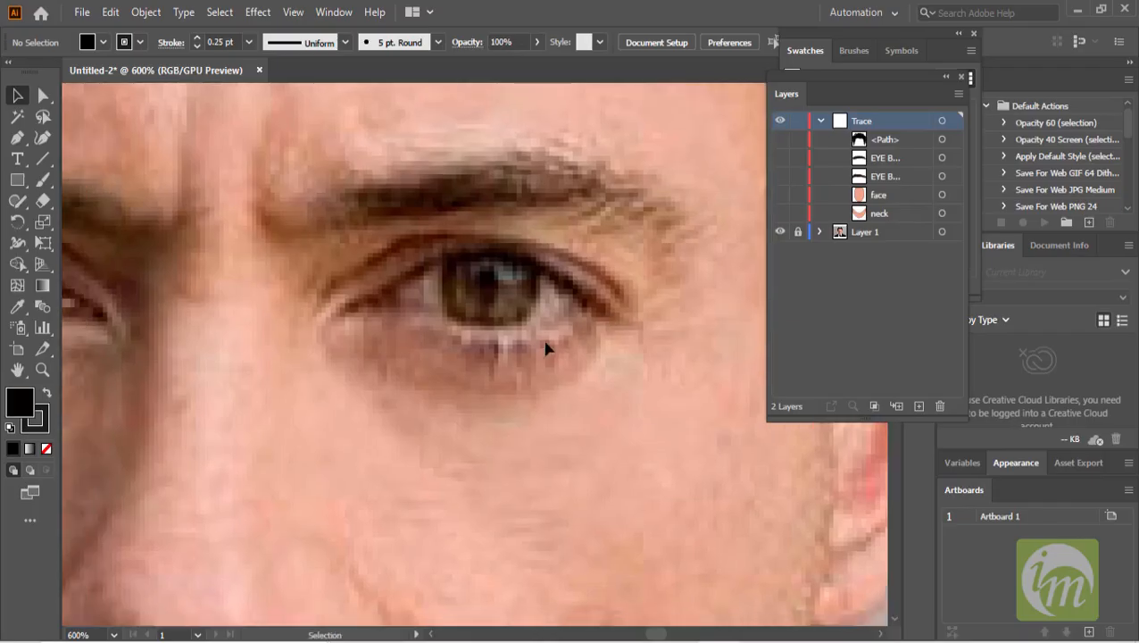
pyautogui.scroll(-1, 542, 333)
pyautogui.moveTo(520, 363); pyautogui.dragTo(533, 337)
pyautogui.scroll(1, 472, 310)
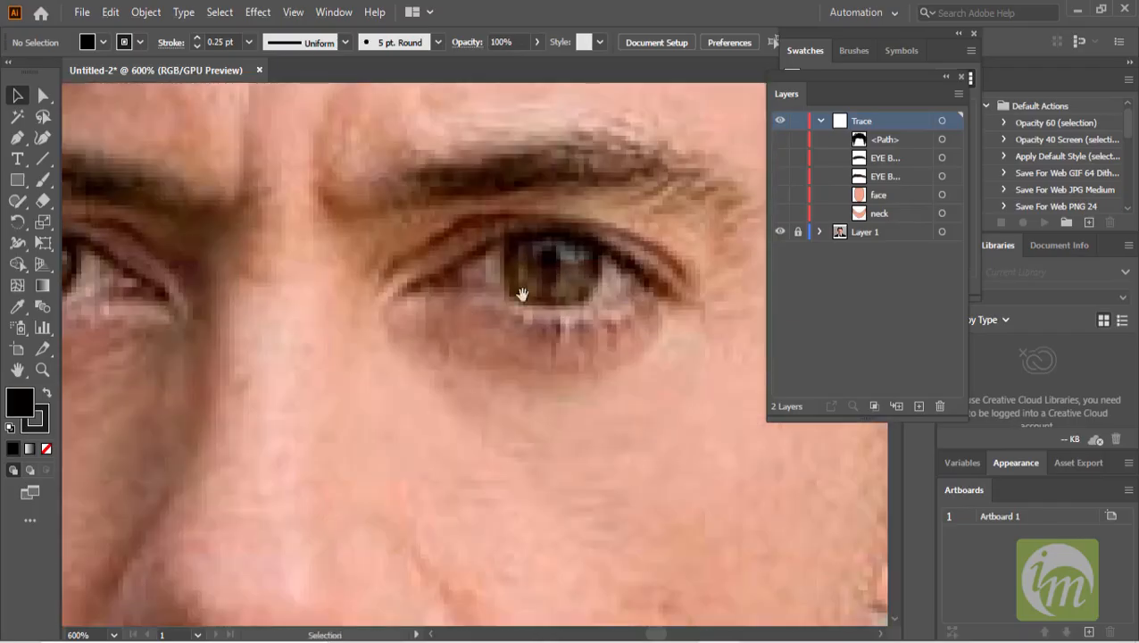
pyautogui.moveTo(521, 293); pyautogui.dragTo(476, 347)
pyautogui.click(17, 140)
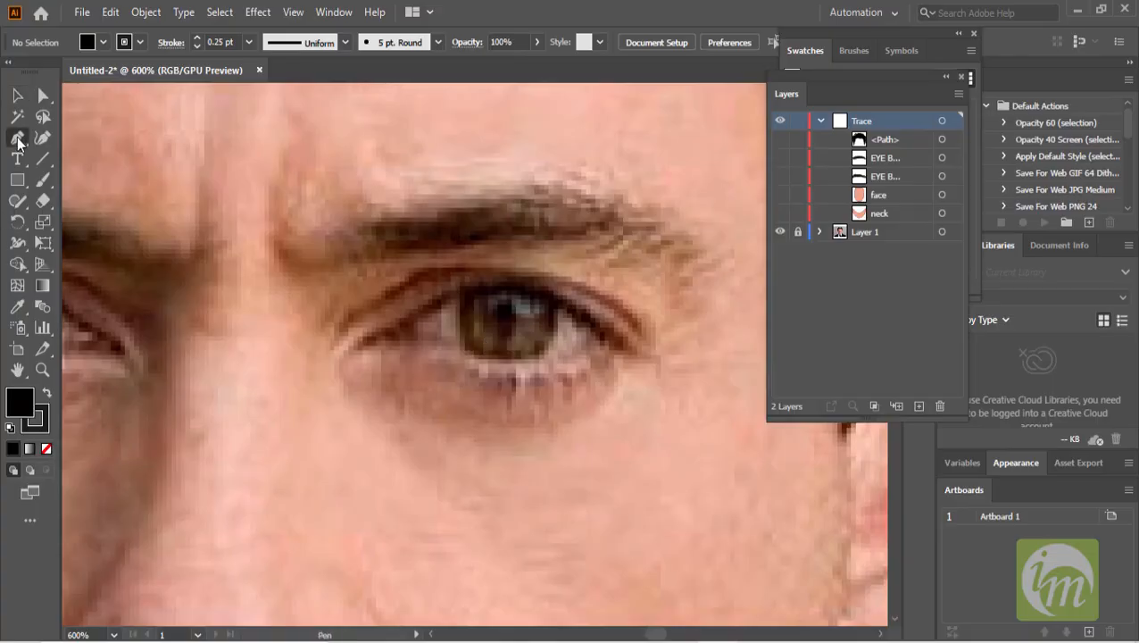
pyautogui.click(105, 41)
pyautogui.click(15, 75)
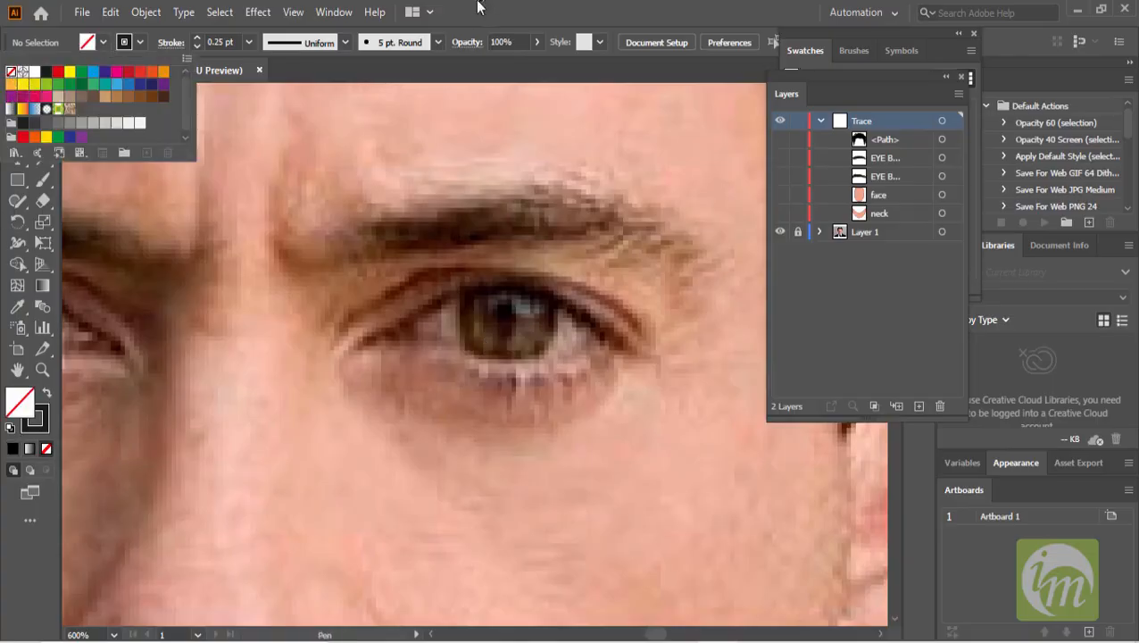
pyautogui.press('Escape')
pyautogui.scroll(1, 455, 375)
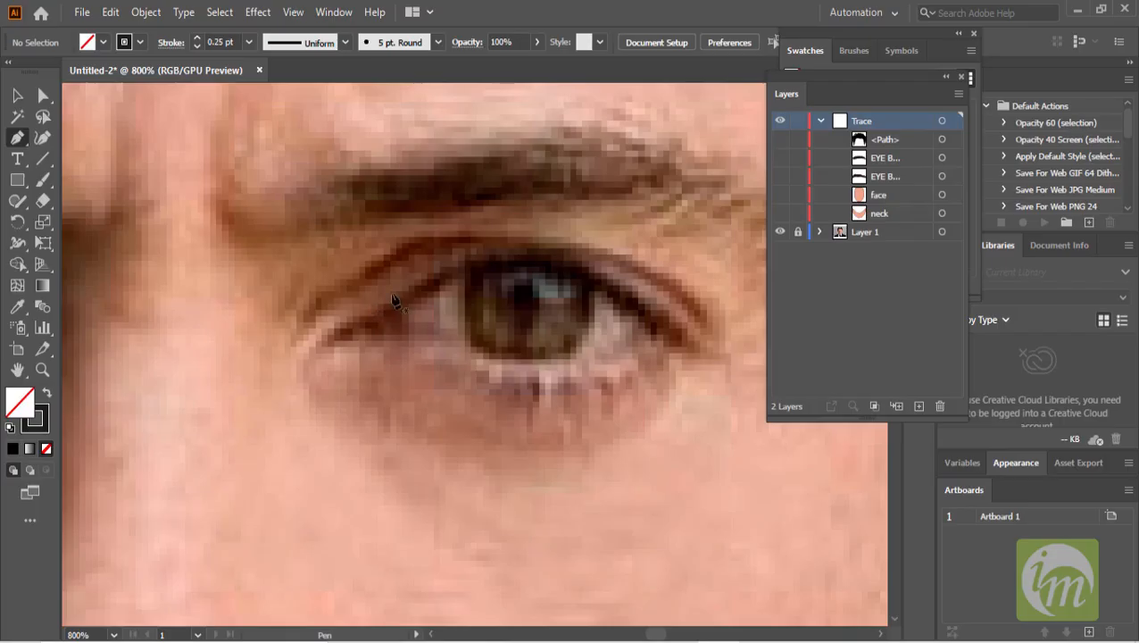
# - Trace the eye's outline with the Pen tool as a closed curved path
pyautogui.click(370, 298)
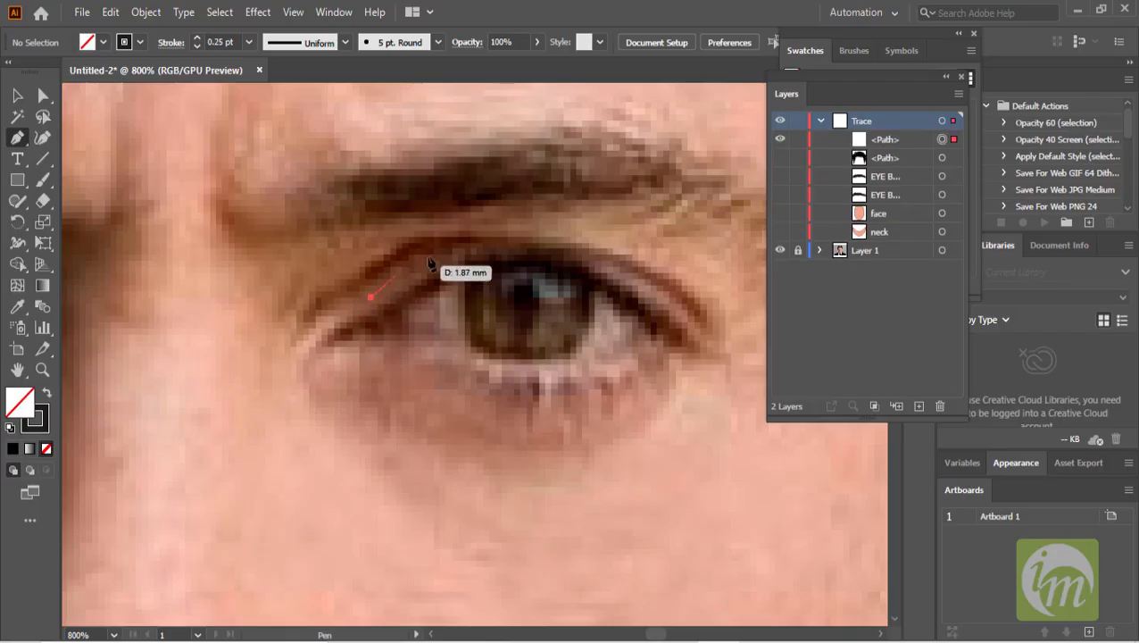
pyautogui.moveTo(471, 241); pyautogui.dragTo(501, 234)
pyautogui.moveTo(577, 245); pyautogui.dragTo(612, 252)
pyautogui.moveTo(655, 278); pyautogui.dragTo(673, 295)
pyautogui.click(678, 315)
pyautogui.moveTo(675, 347); pyautogui.dragTo(653, 367)
pyautogui.moveTo(542, 395); pyautogui.dragTo(442, 389)
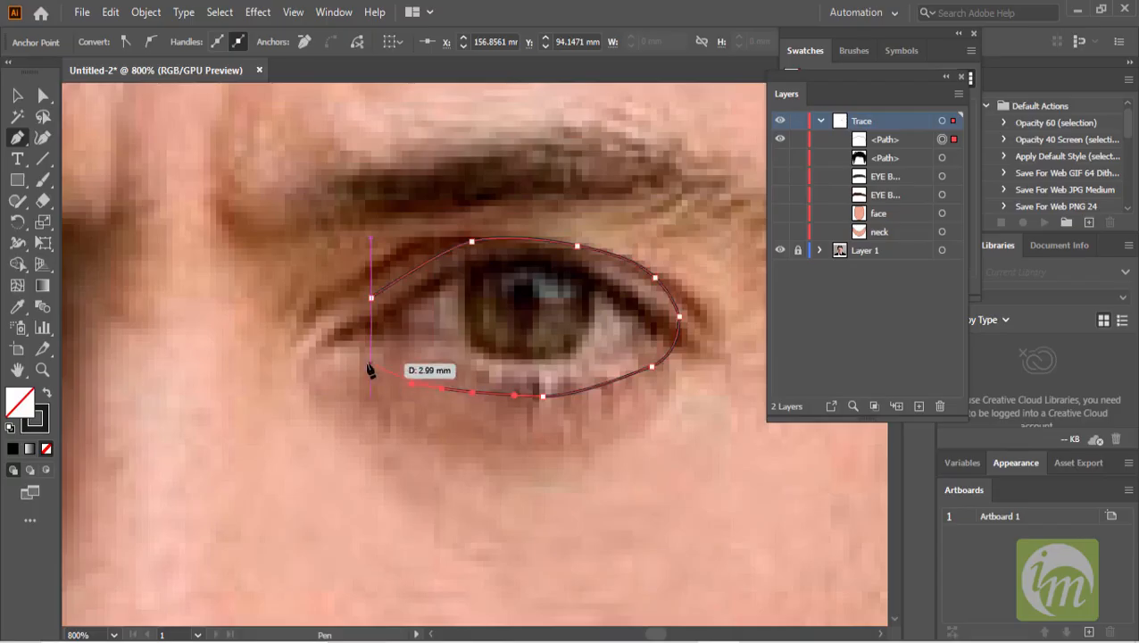
pyautogui.moveTo(332, 346); pyautogui.dragTo(357, 305)
pyautogui.click(371, 296)
pyautogui.click(18, 99)
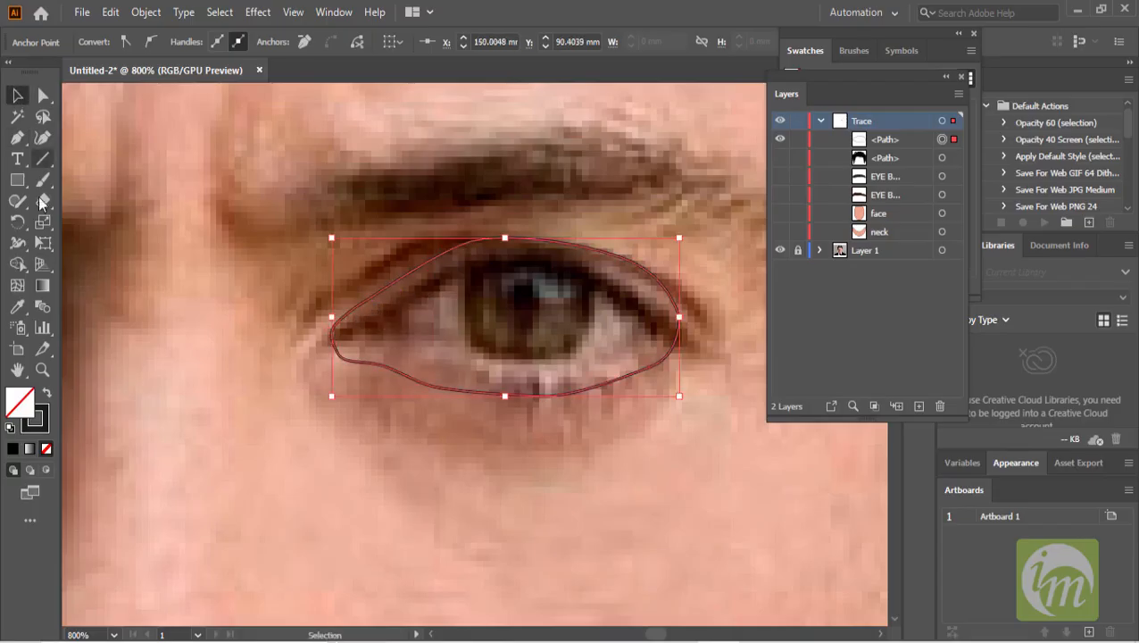
# - Fill the eye shape with a light colour sampled from the eye white using the Eyedropper, undoing a first darker sample
pyautogui.click(17, 306)
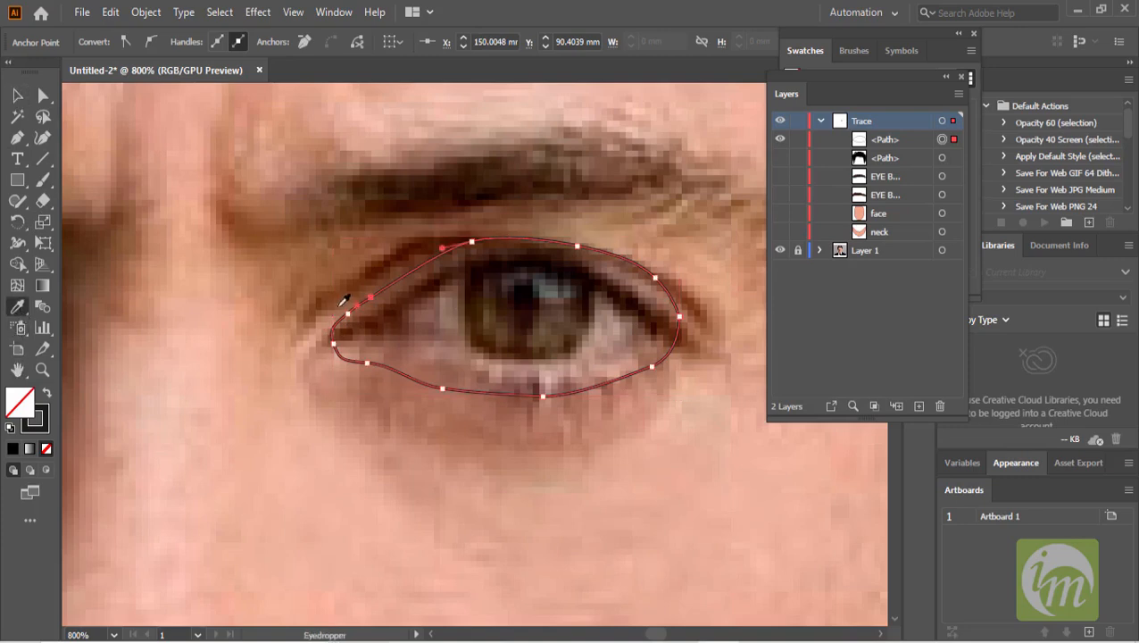
pyautogui.click(455, 316)
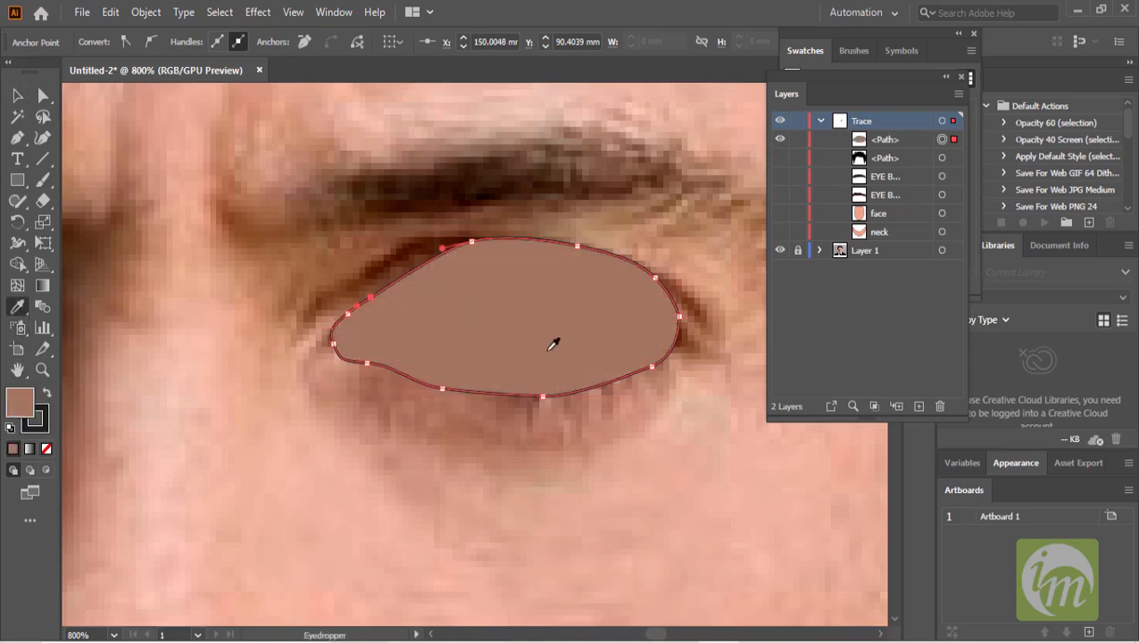
pyautogui.press('v')
pyautogui.hotkey('ctrl', 'z')
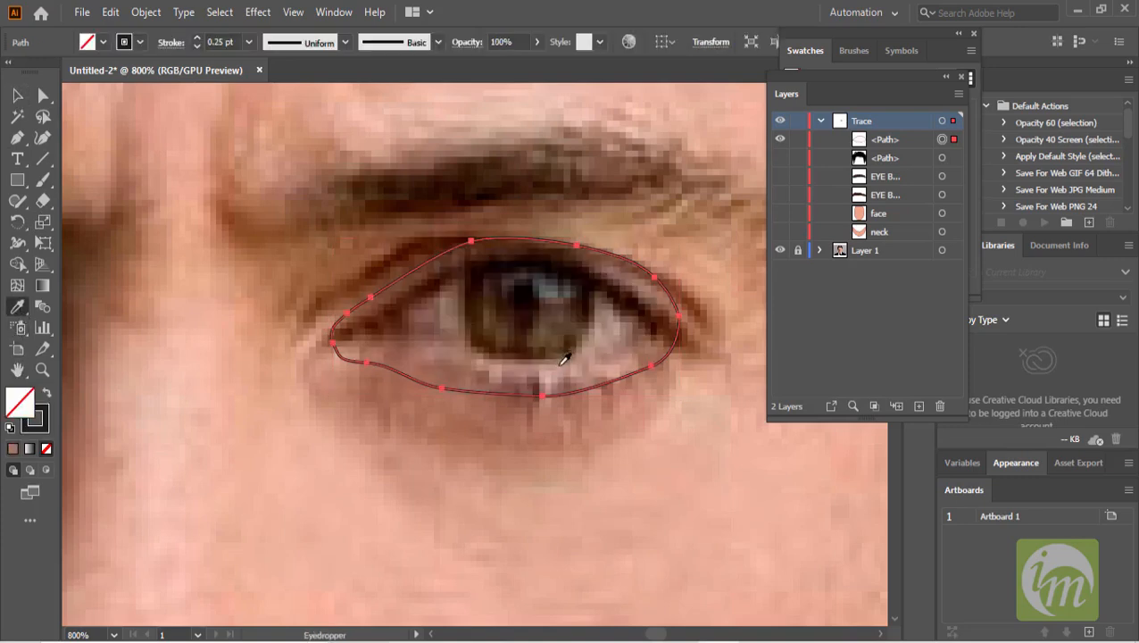
pyautogui.click(599, 331)
pyautogui.click(600, 331)
pyautogui.click(18, 95)
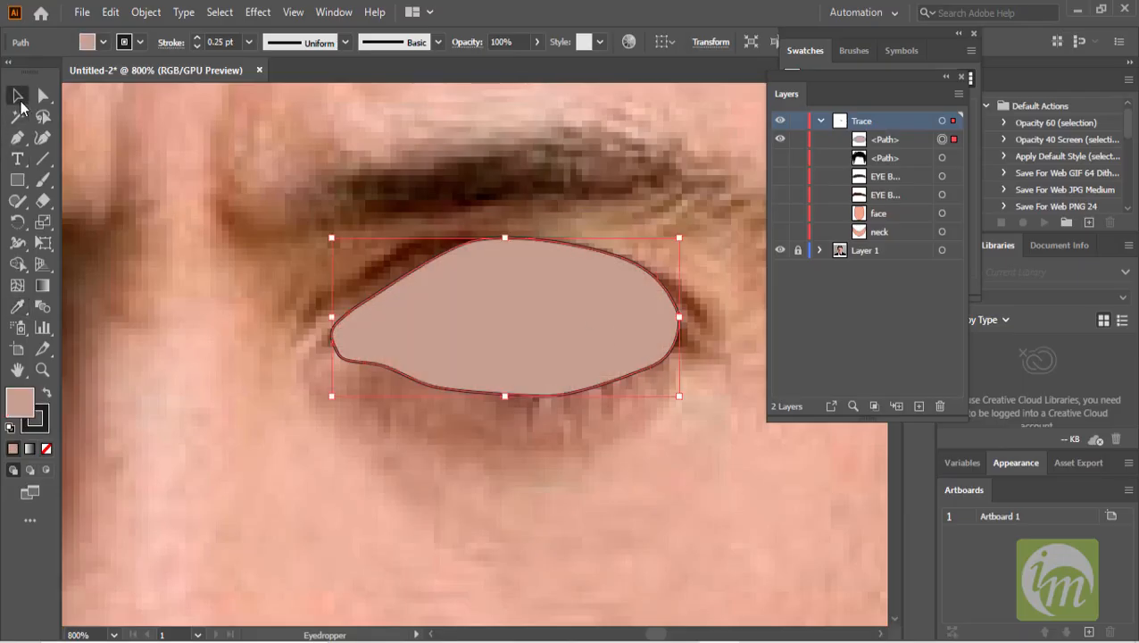
# - Rename the eye path Eye L
pyautogui.scroll(-1, 545, 263)
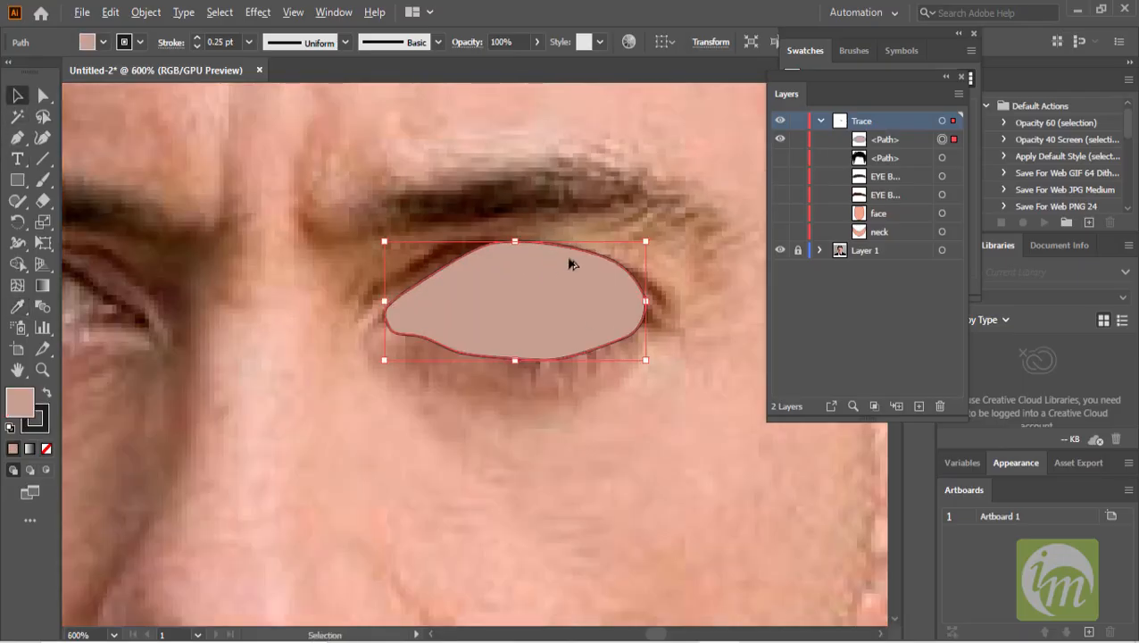
pyautogui.click(893, 143)
pyautogui.doubleClick(887, 140)
pyautogui.write('E')
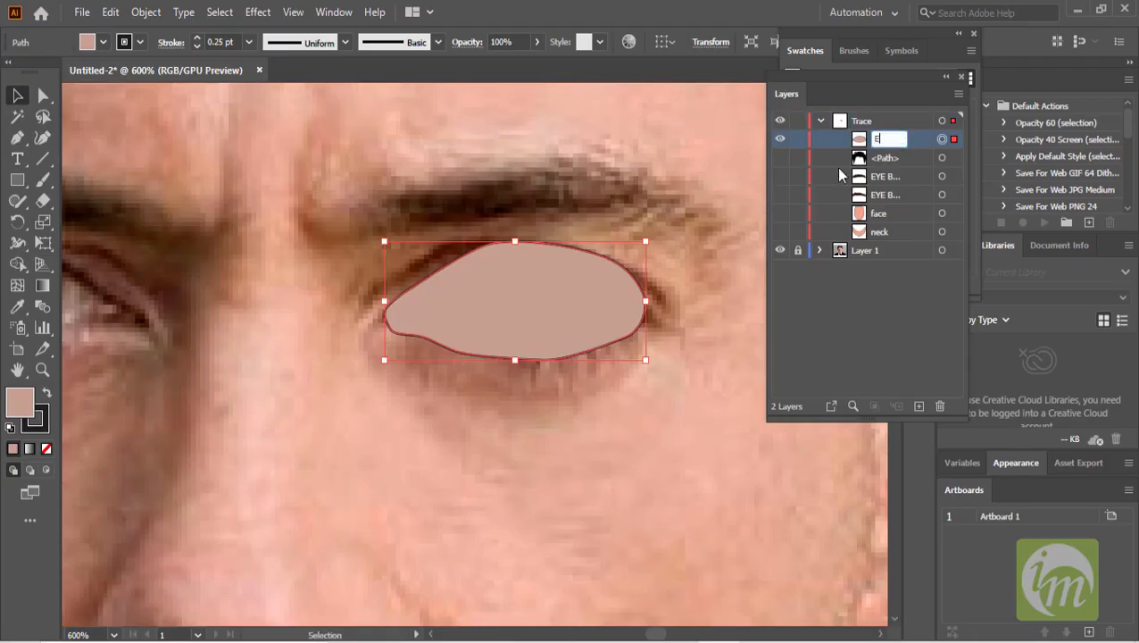
pyautogui.write('ye L')
pyautogui.press('Return')
# - Toggle the Eye L shape's visibility to compare it with both eyes in the photo
pyautogui.click(780, 142)
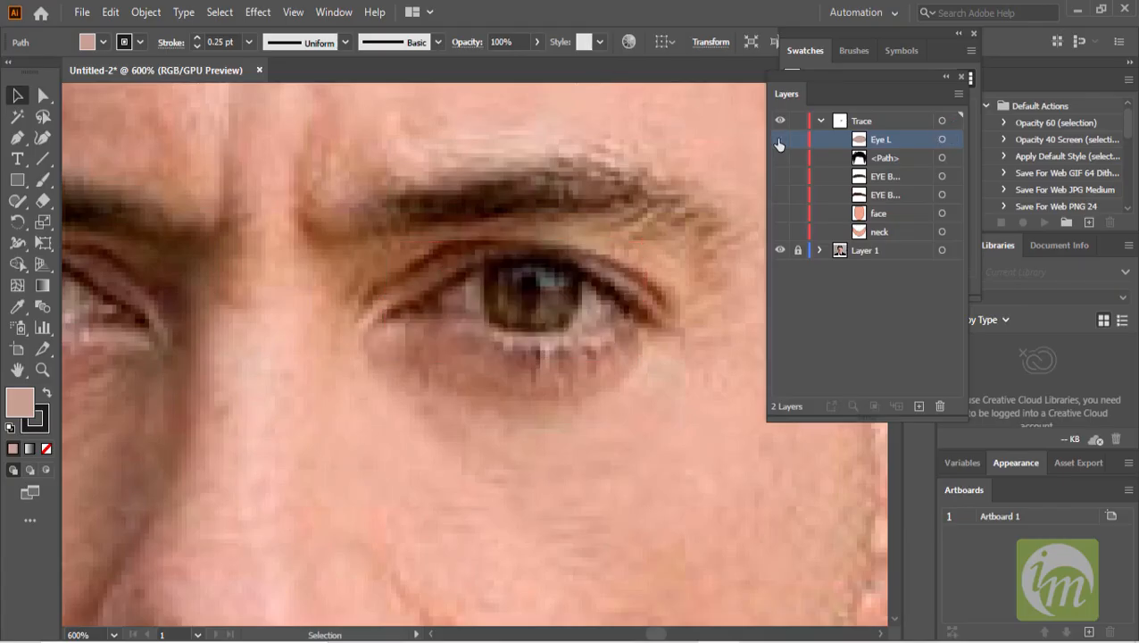
pyautogui.scroll(-2, 564, 334)
pyautogui.moveTo(564, 335); pyautogui.dragTo(635, 339)
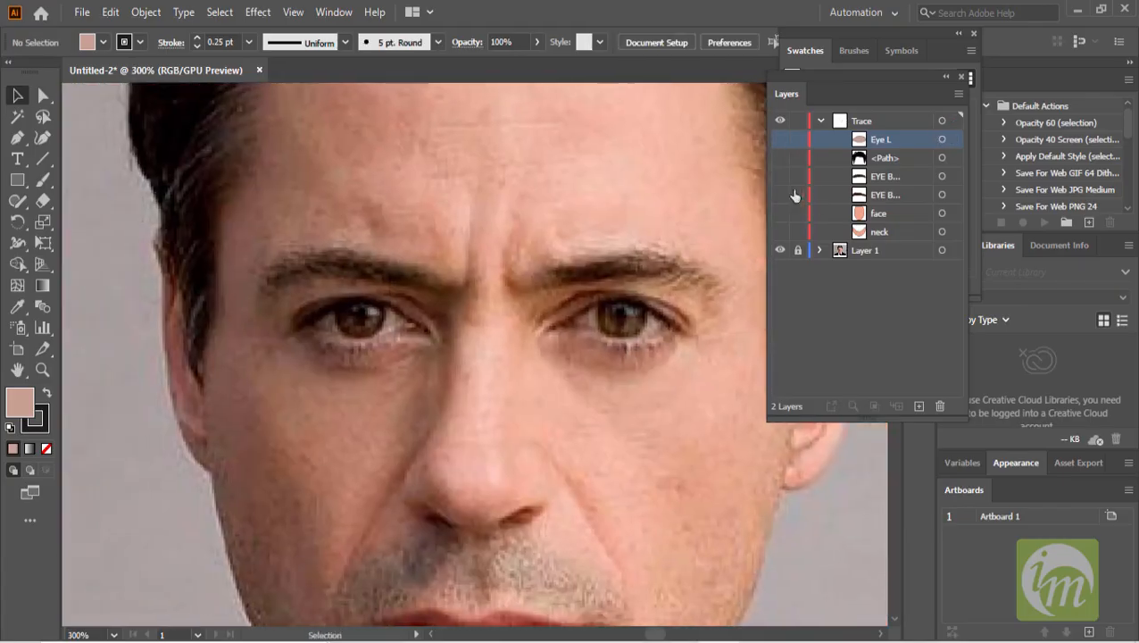
pyautogui.click(780, 140)
# - Duplicate the eye shape onto the other eye and reflect the copy across a vertical axis
pyautogui.moveTo(623, 332); pyautogui.dragTo(373, 327)
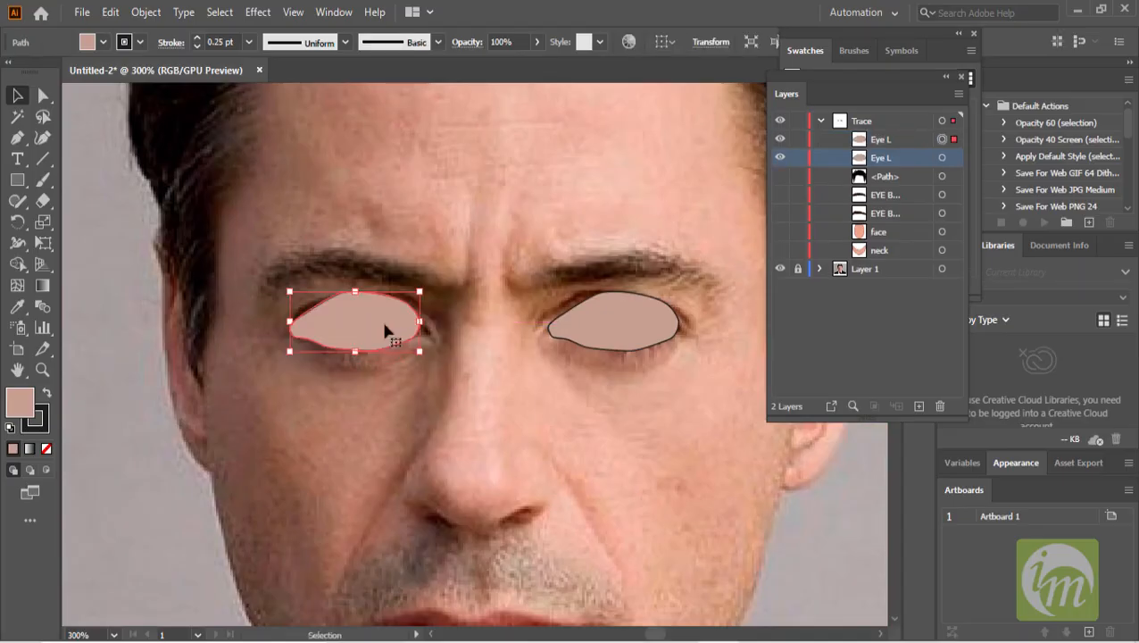
pyautogui.rightClick(373, 318)
pyautogui.moveTo(458, 530)
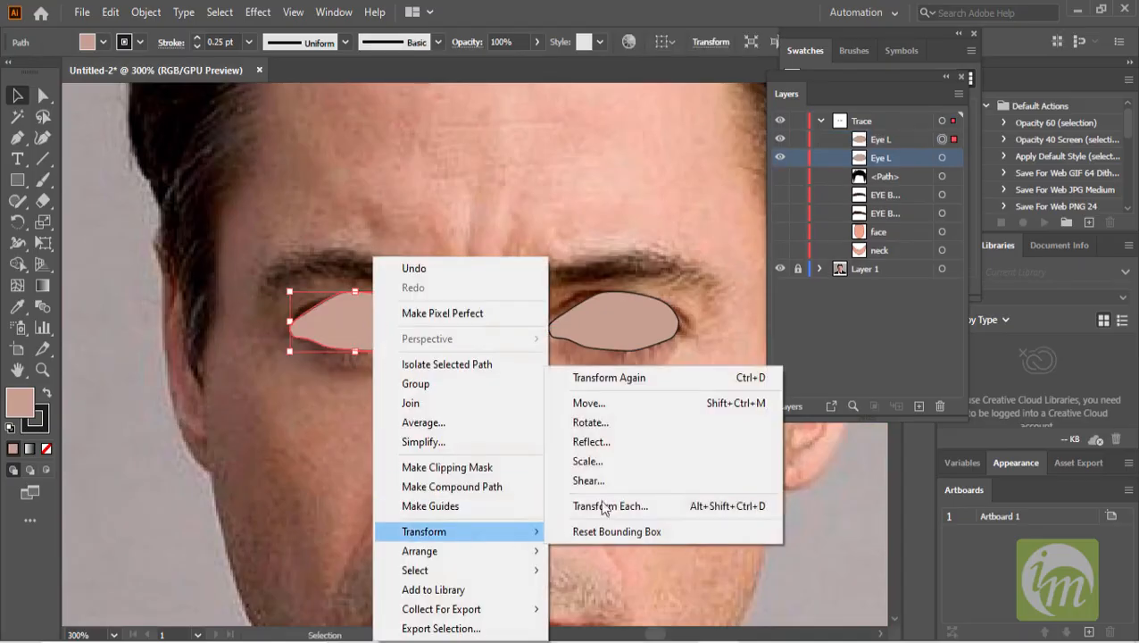
pyautogui.click(593, 440)
pyautogui.click(736, 332)
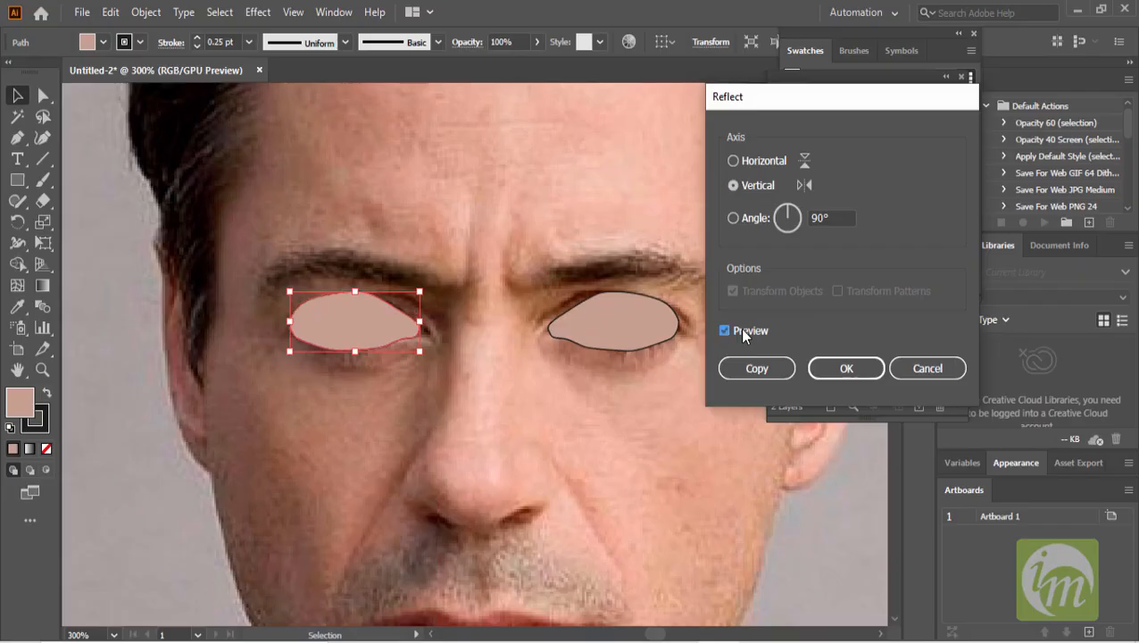
pyautogui.click(840, 369)
# - Nudge the reflected eye copy sideways to fit the eye on the image's left
pyautogui.press('Right')
pyautogui.press('Right')
pyautogui.press('Right')
pyautogui.press('Right')
pyautogui.press('Right')
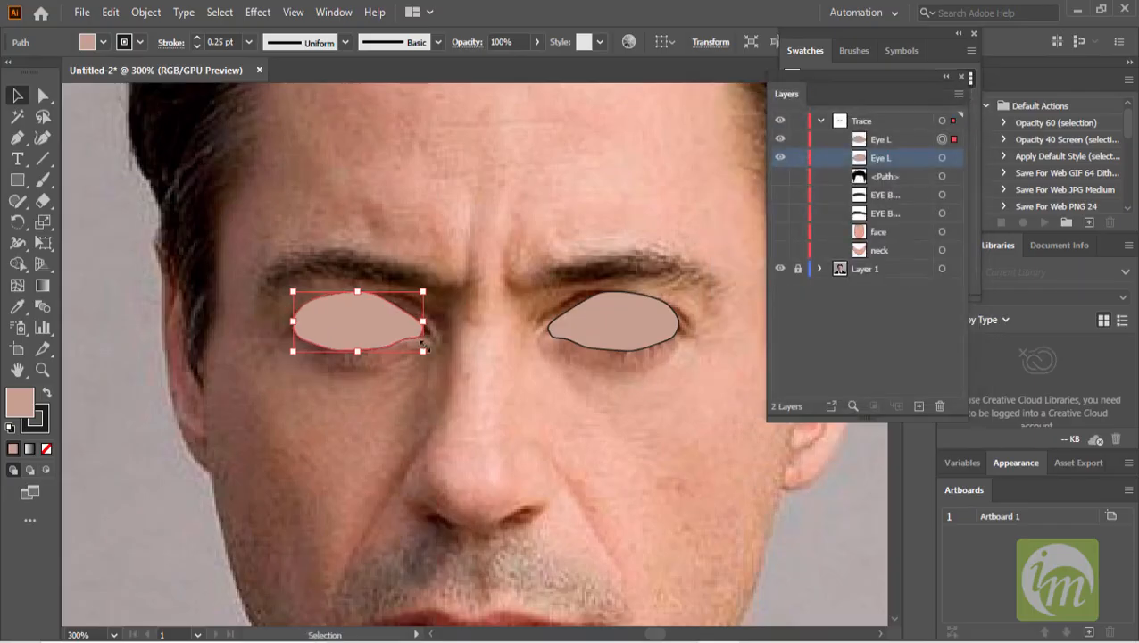
pyautogui.press('Left')
pyautogui.press('Left')
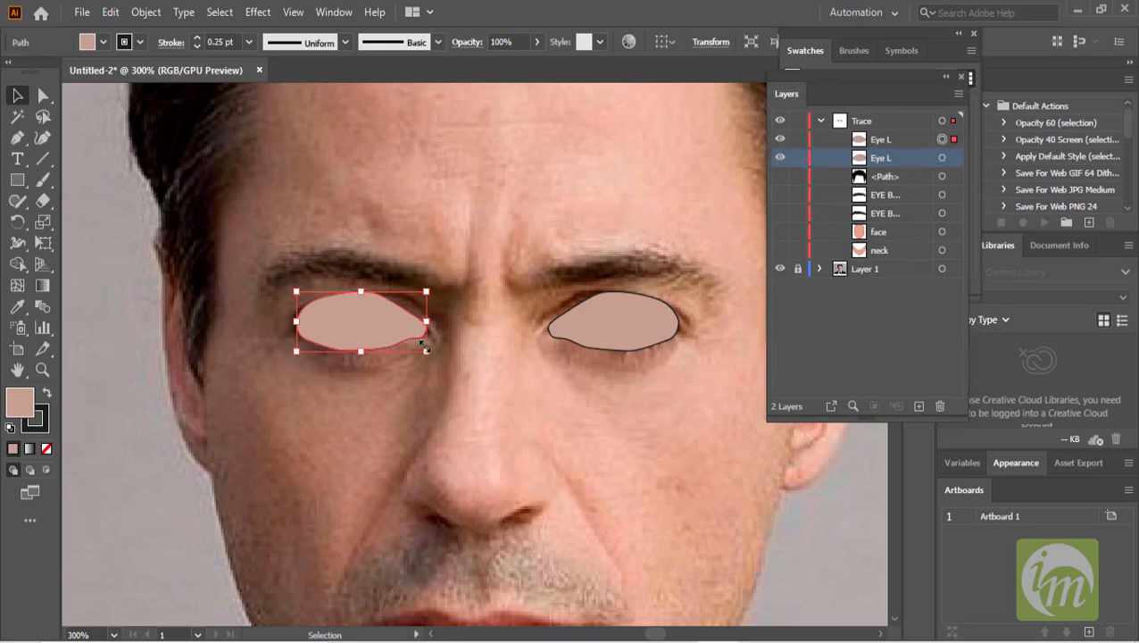
pyautogui.press('Right')
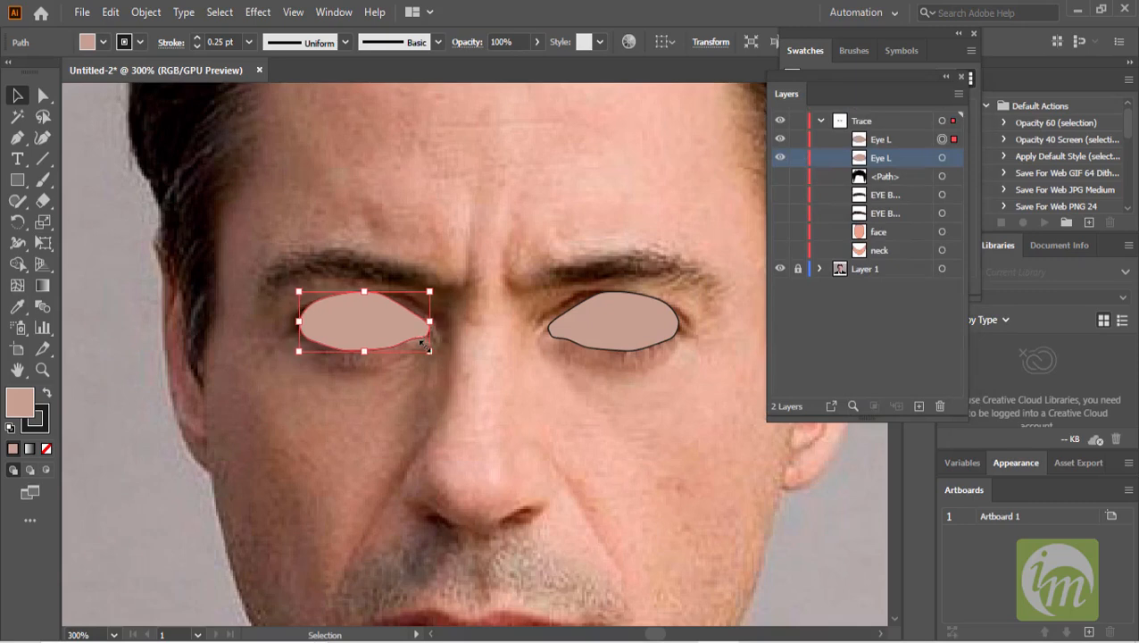
# - Rename the copied eye path Eye R
pyautogui.doubleClick(882, 140)
pyautogui.click(898, 138)
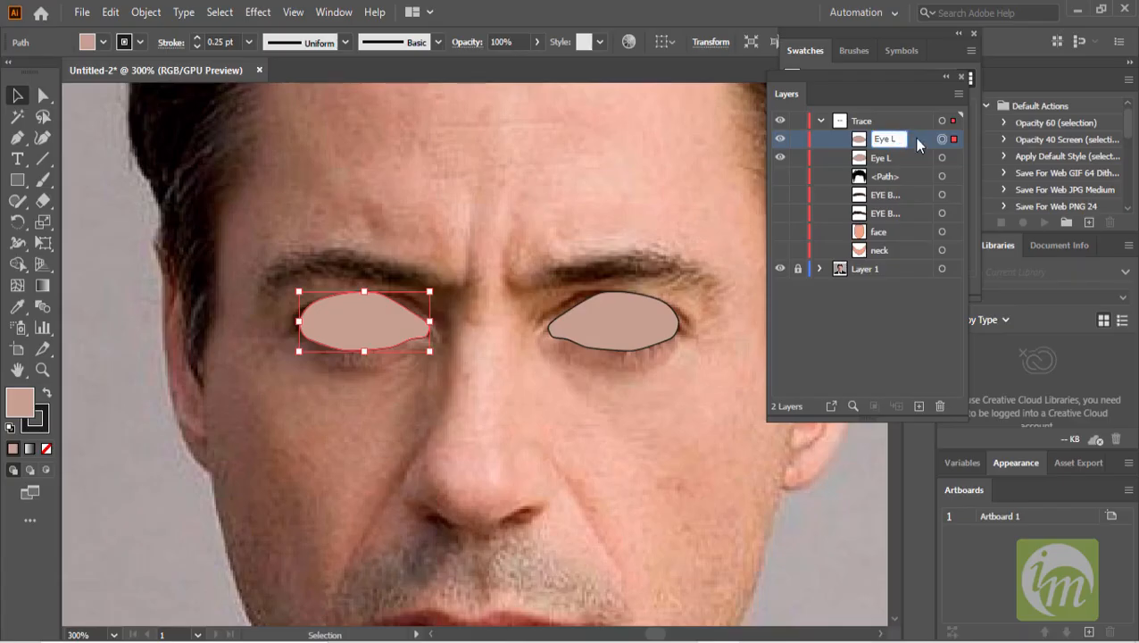
pyautogui.press('Return')
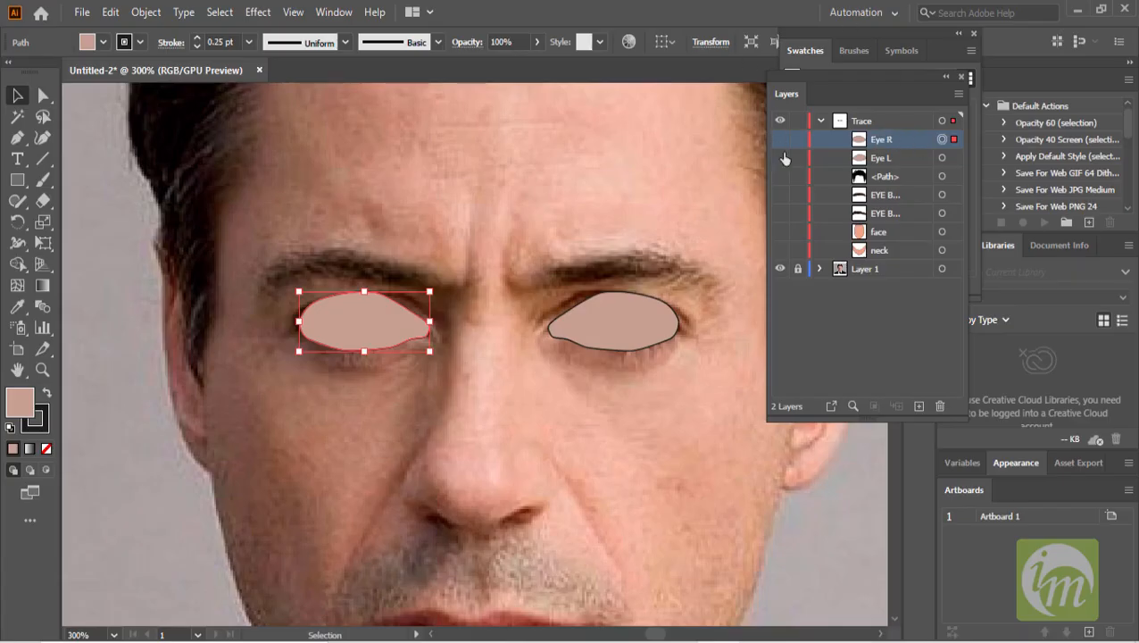
# - Examine the face and the eye on the image's right closely at high zoom
pyautogui.scroll(1, 614, 301)
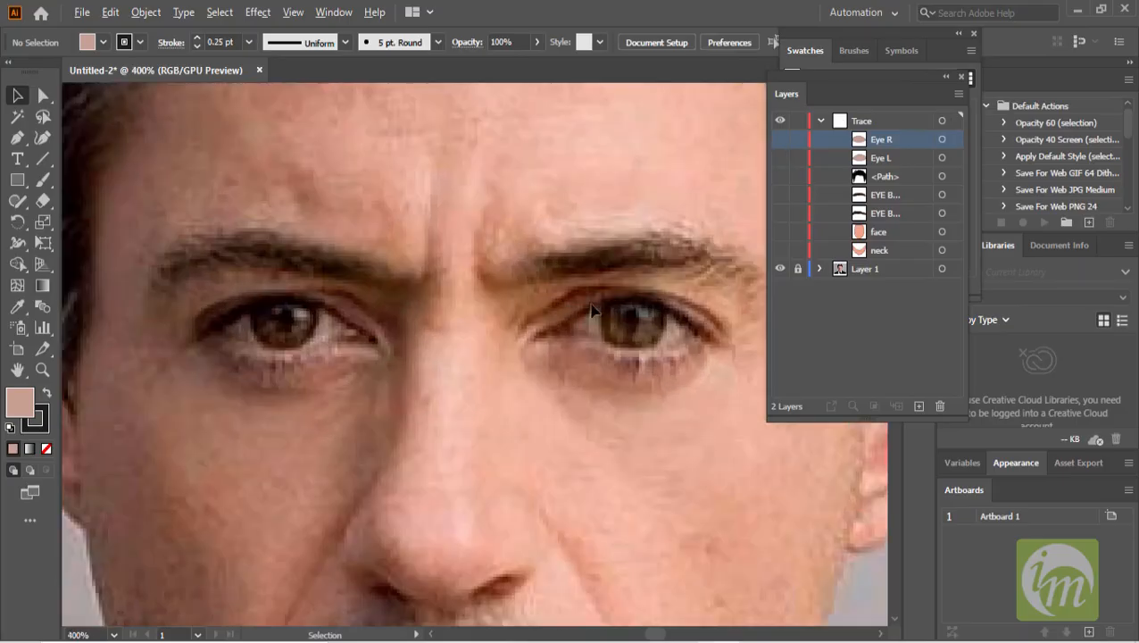
pyautogui.scroll(-3, 626, 303)
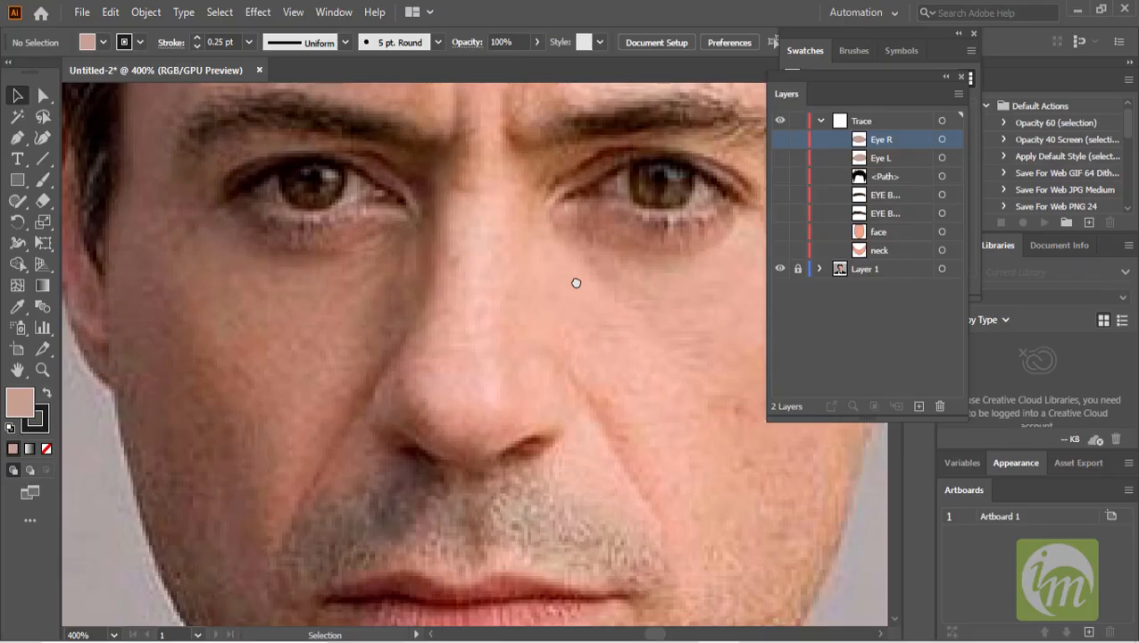
pyautogui.scroll(-1, 568, 269)
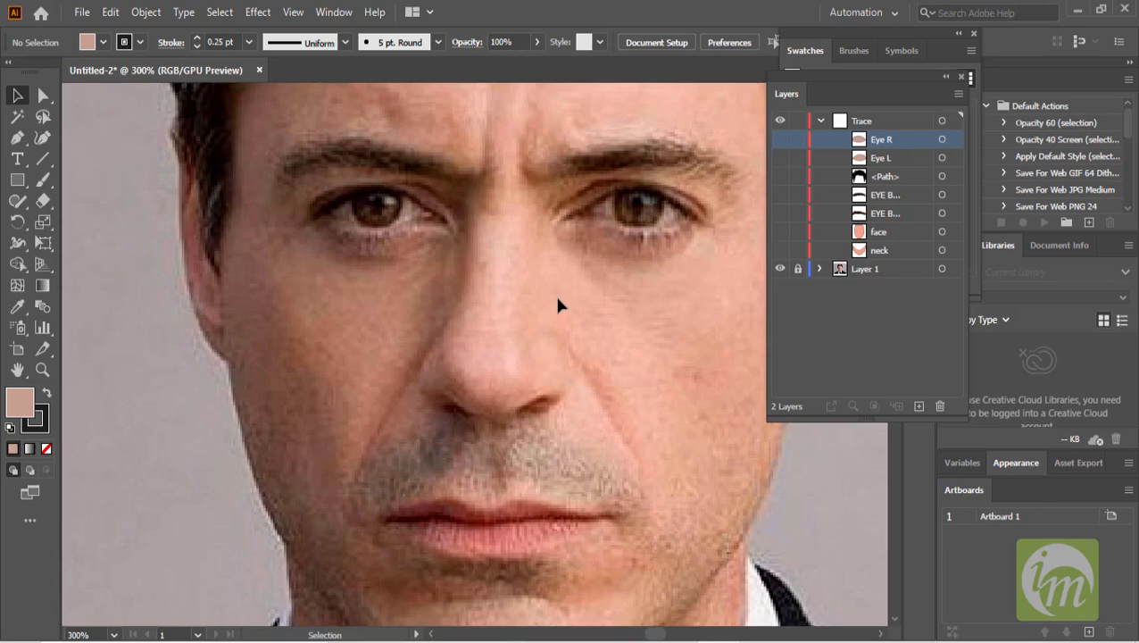
pyautogui.scroll(-2, 634, 285)
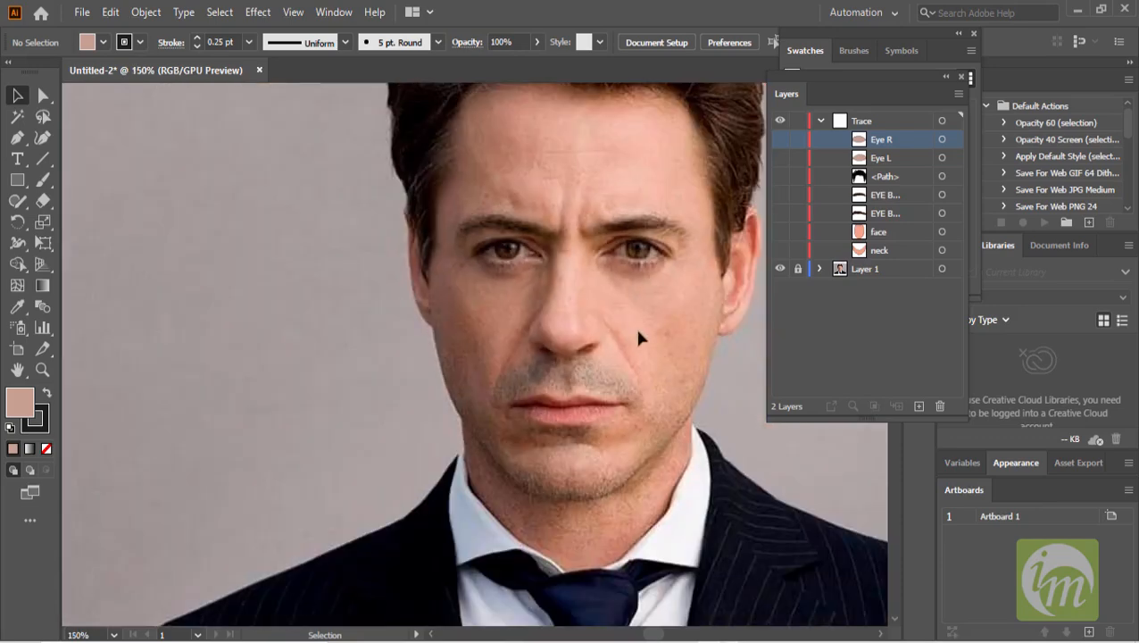
pyautogui.moveTo(637, 331); pyautogui.dragTo(557, 382)
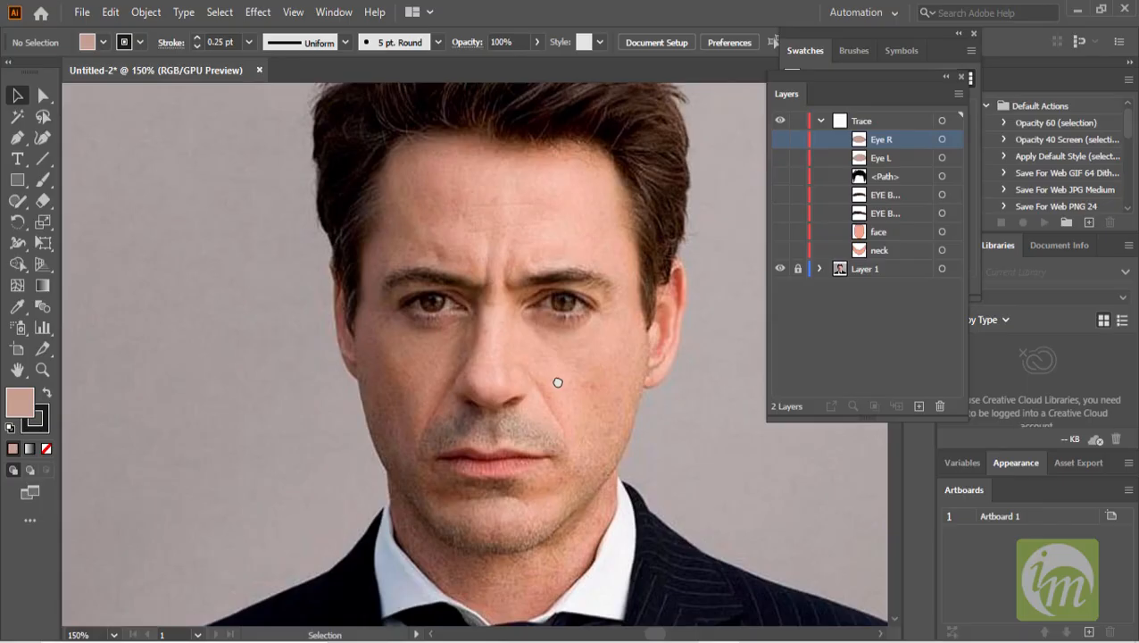
pyautogui.scroll(1, 550, 295)
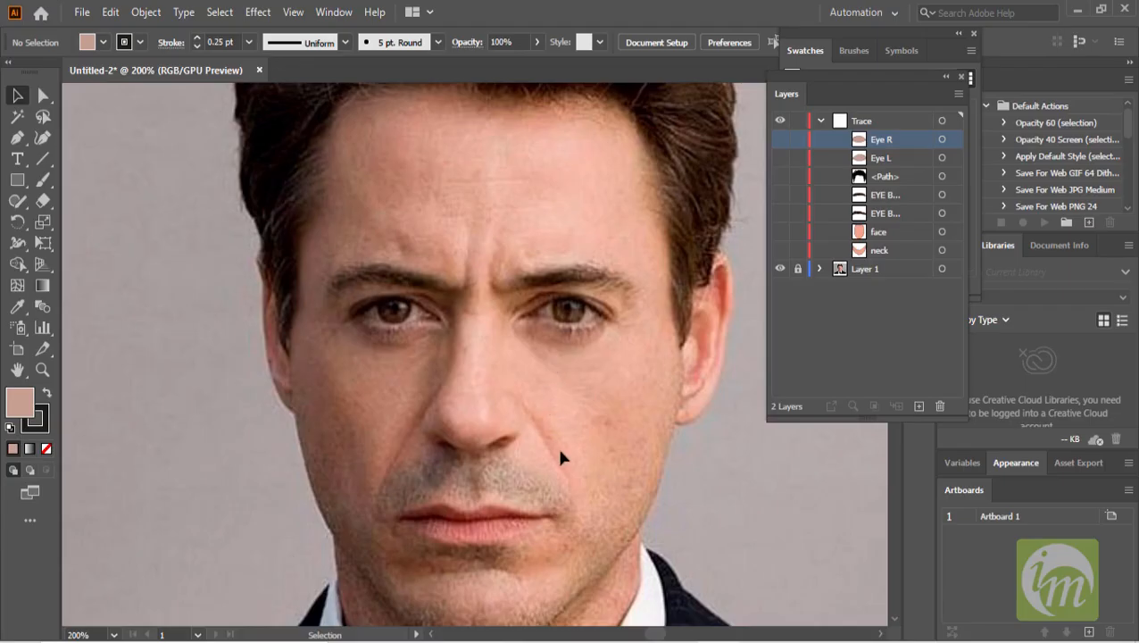
pyautogui.scroll(1, 561, 451)
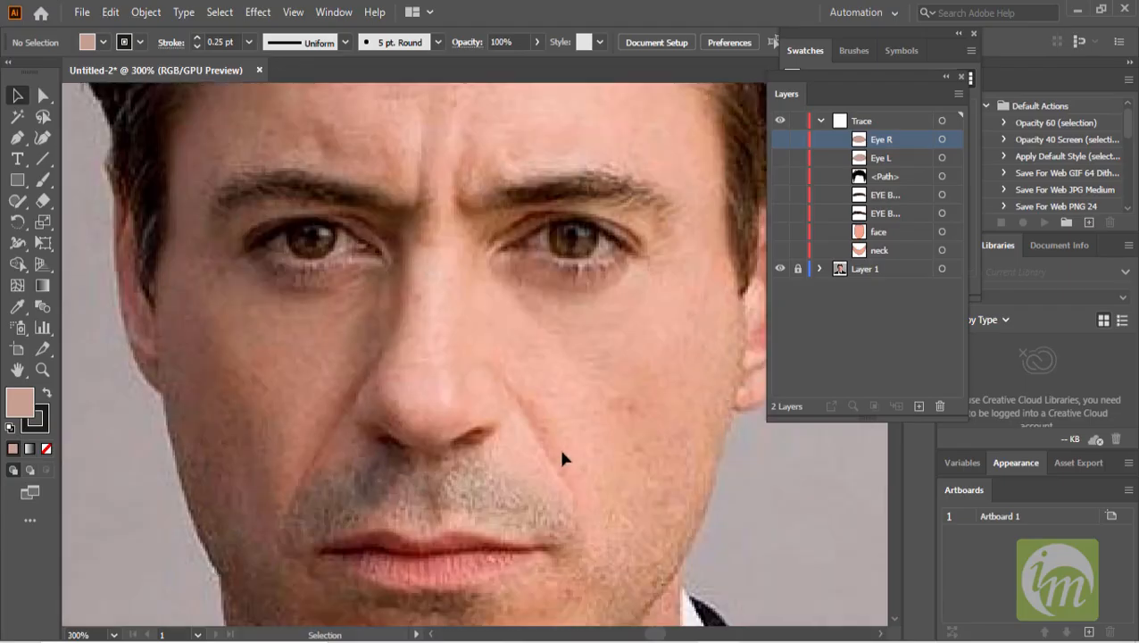
pyautogui.scroll(2, 547, 366)
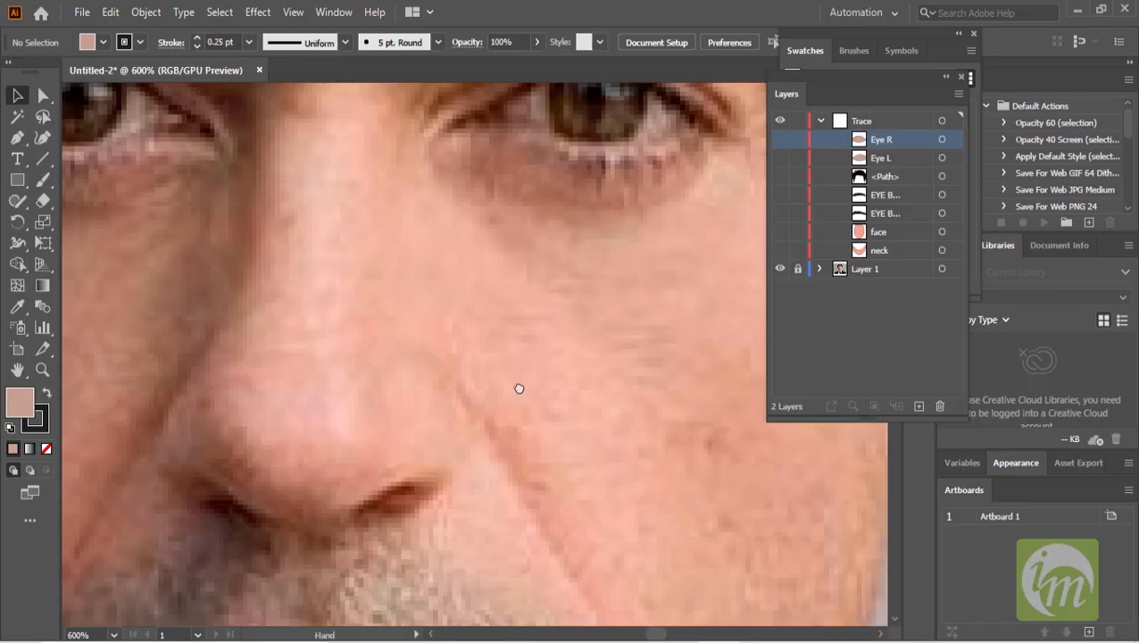
pyautogui.moveTo(518, 388); pyautogui.dragTo(503, 525)
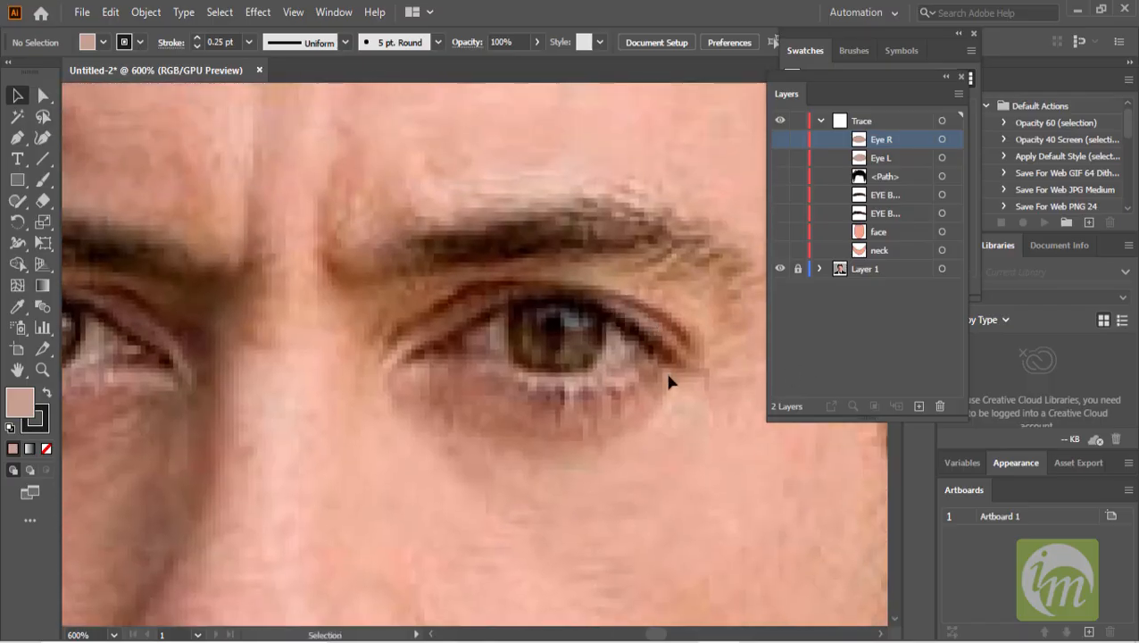
pyautogui.scroll(1, 654, 366)
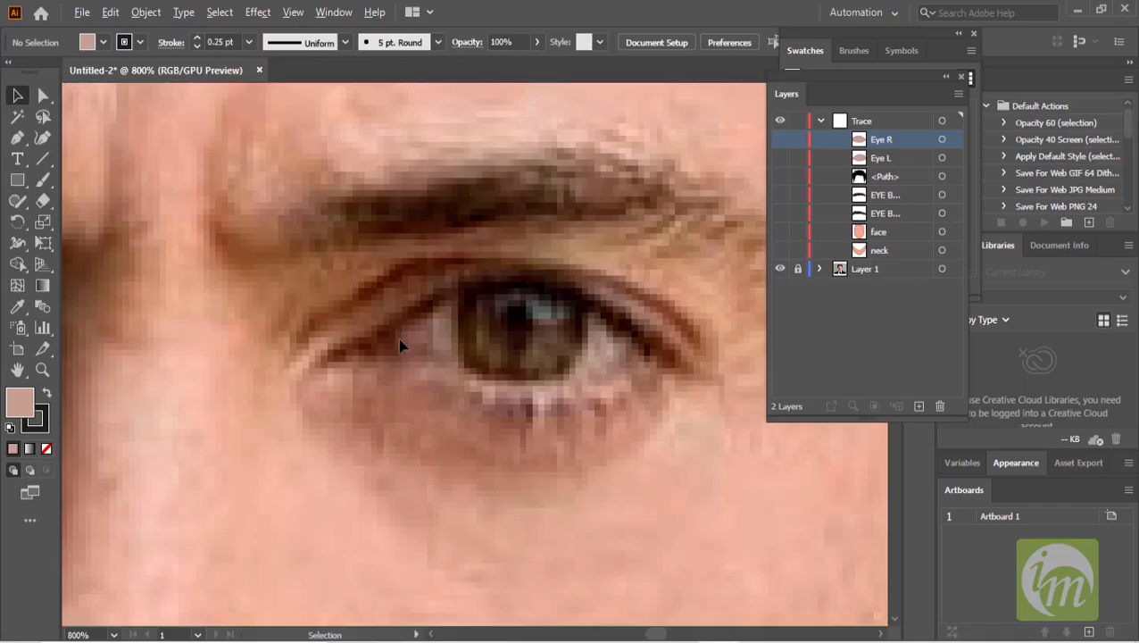
pyautogui.scroll(1, 407, 343)
pyautogui.moveTo(468, 319); pyautogui.dragTo(437, 364)
pyautogui.scroll(-1, 468, 350)
# - Switch to the Pen tool and set both fill and stroke to none
pyautogui.click(15, 139)
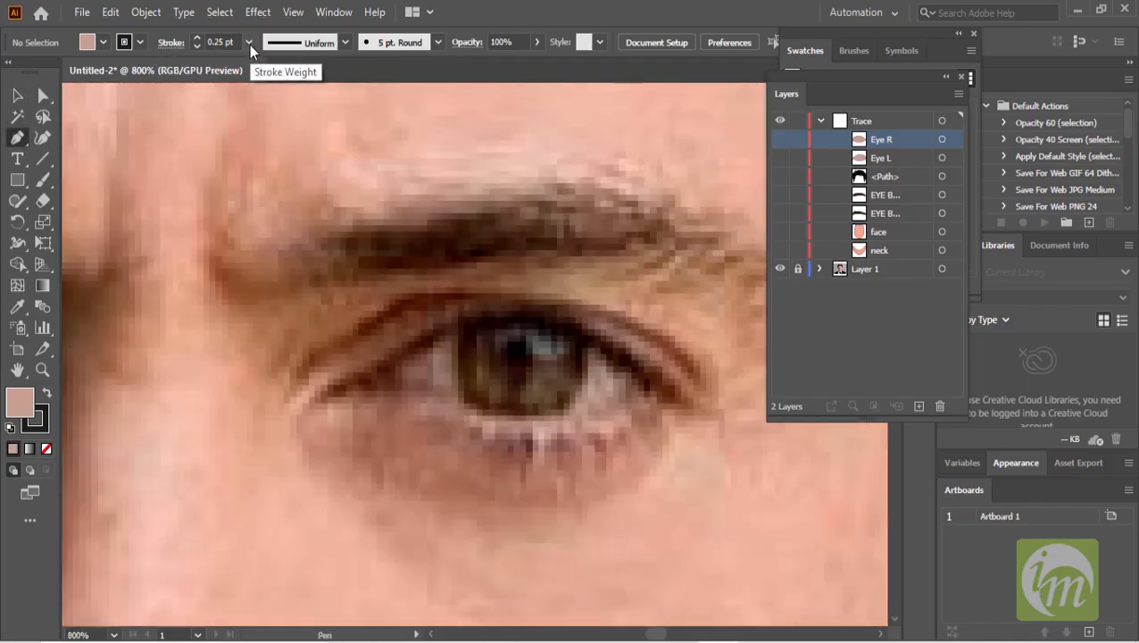
pyautogui.click(196, 47)
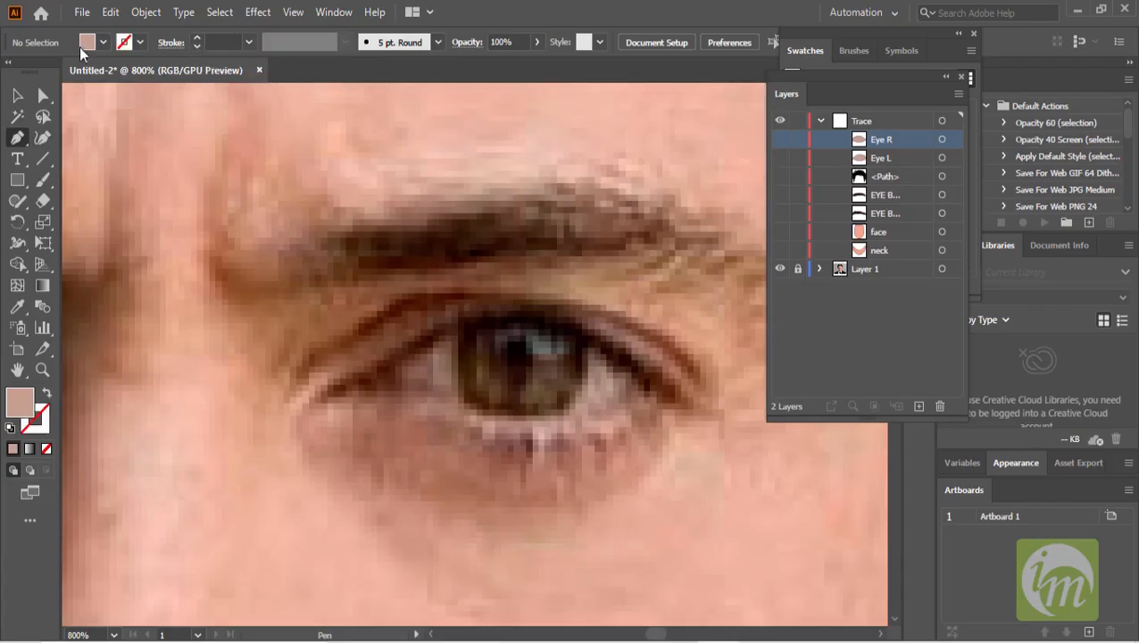
pyautogui.click(103, 42)
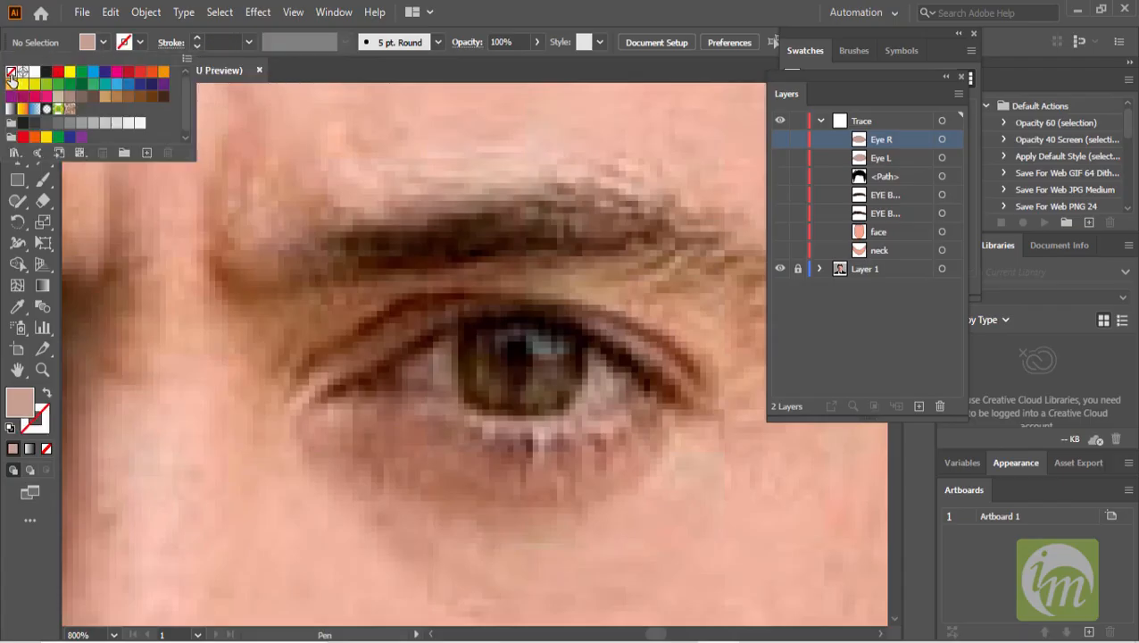
pyautogui.click(11, 72)
pyautogui.press('Escape')
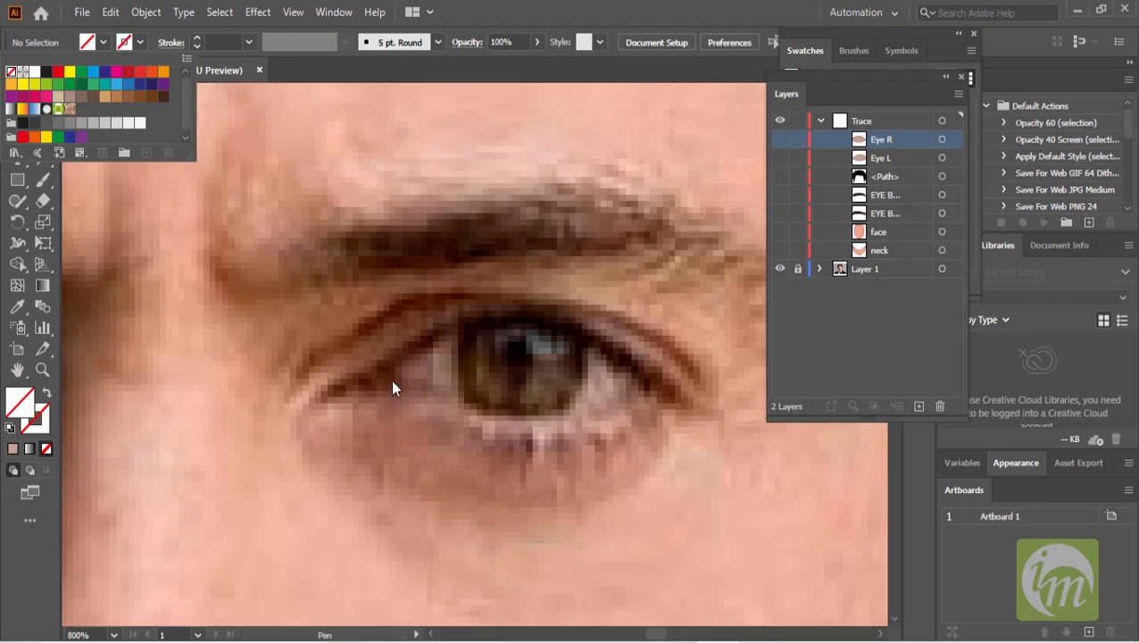
# - Trace a thin upper-eyelid shape along the eye on the image's right with the Pen tool
pyautogui.scroll(1, 400, 397)
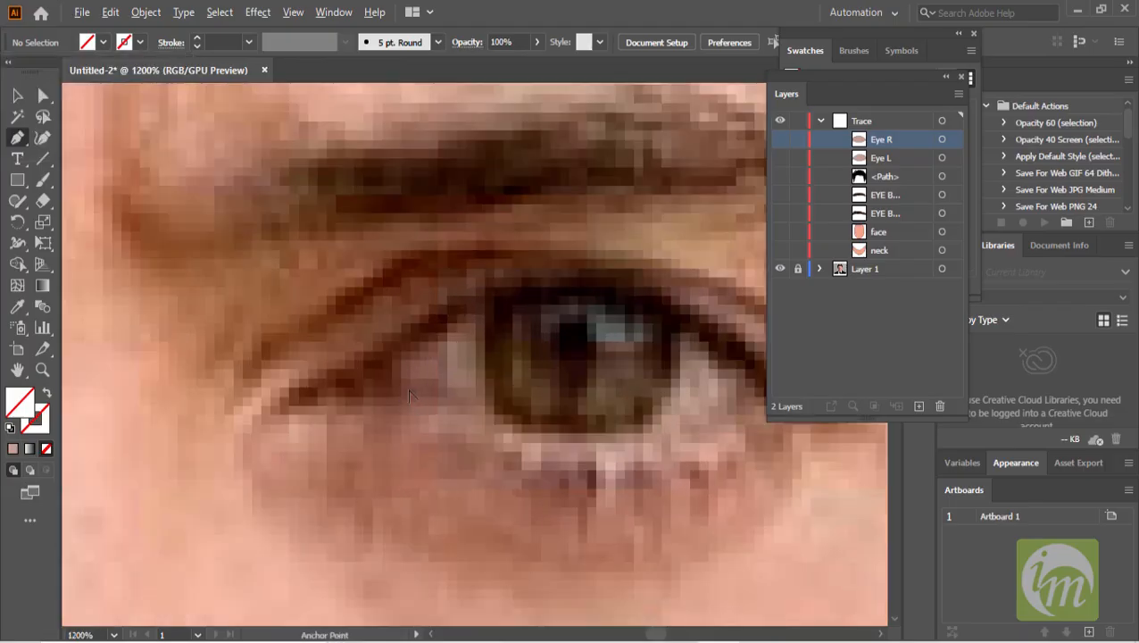
pyautogui.scroll(-1, 404, 400)
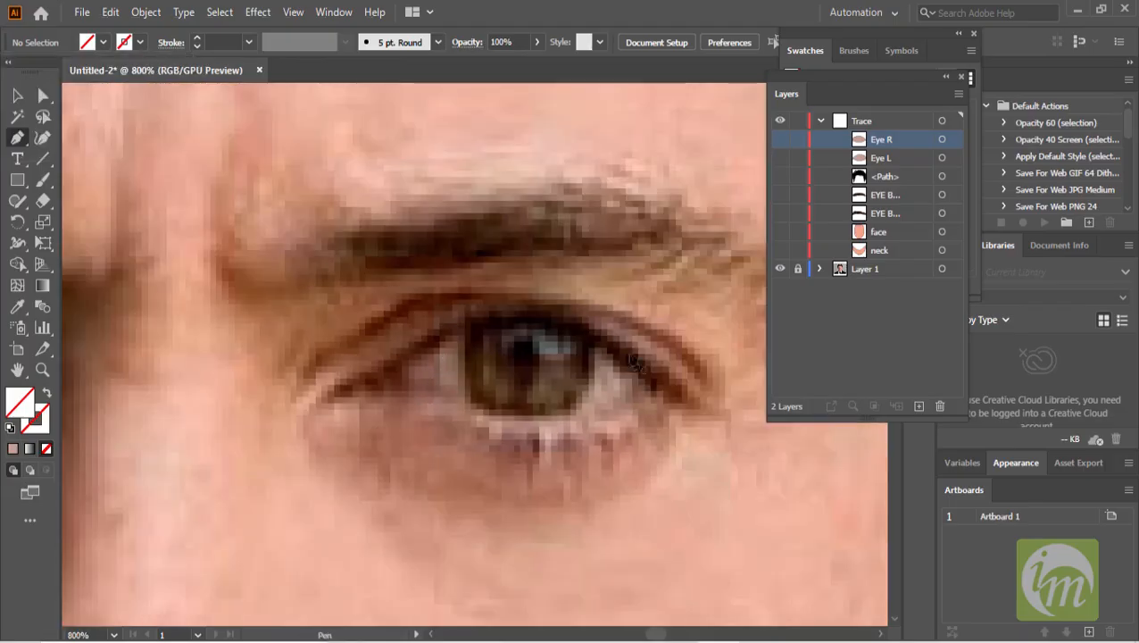
pyautogui.moveTo(397, 393); pyautogui.dragTo(367, 395)
pyautogui.hotkey('ctrl', 'z')
pyautogui.click(408, 361)
pyautogui.click(657, 394)
pyautogui.click(395, 394)
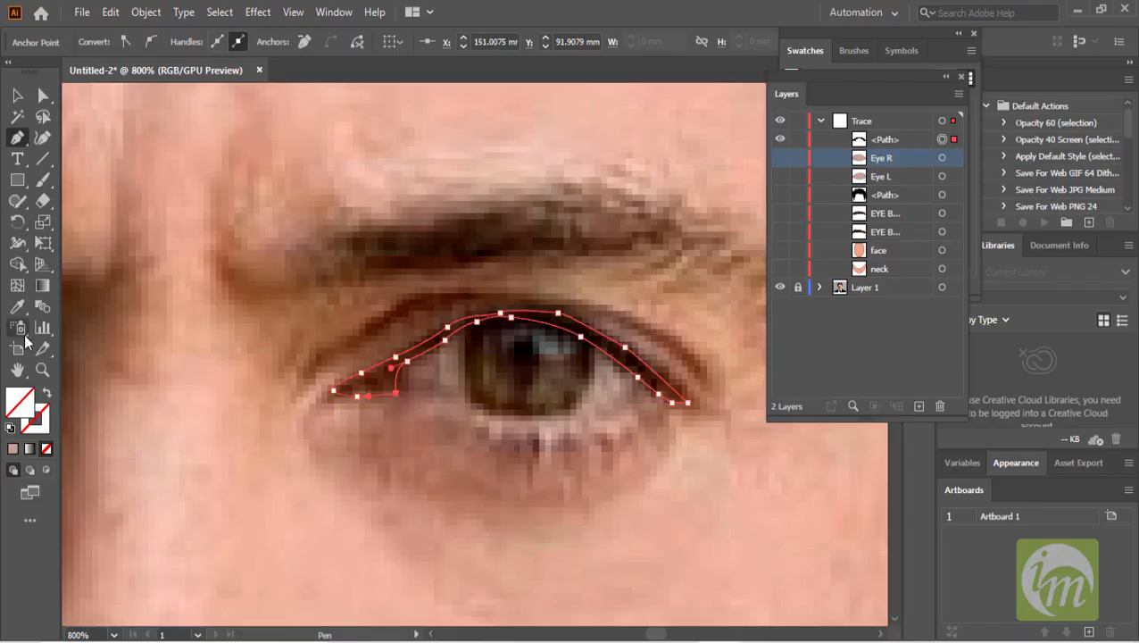
# - Fill the eyelid shape with a dark red sampled from the photo's eye using the Eyedropper
pyautogui.click(17, 306)
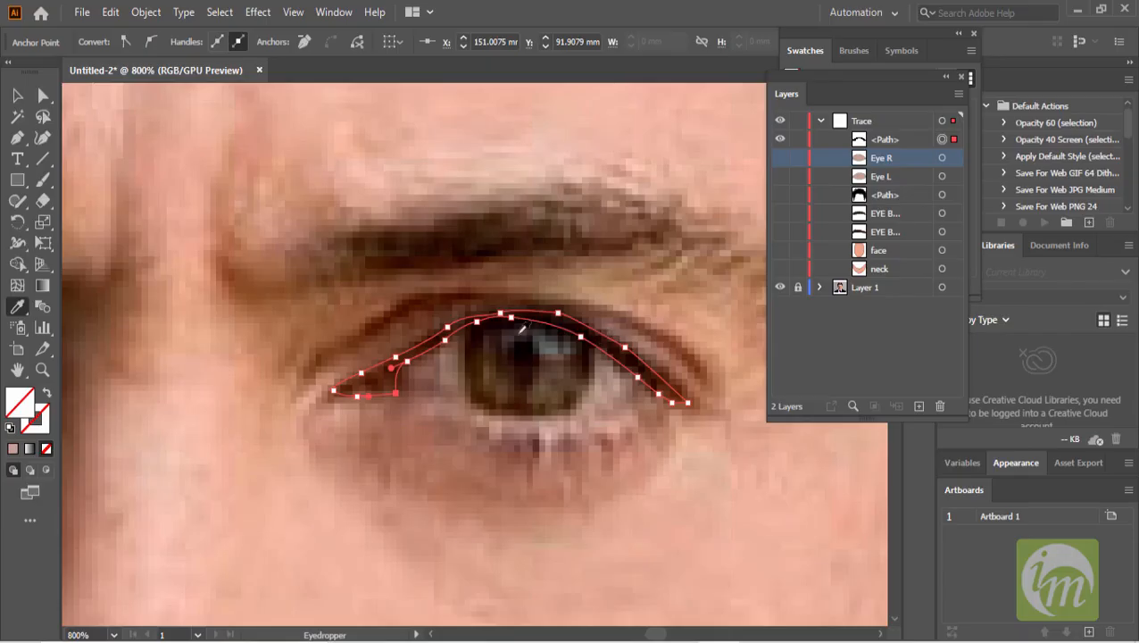
pyautogui.click(432, 340)
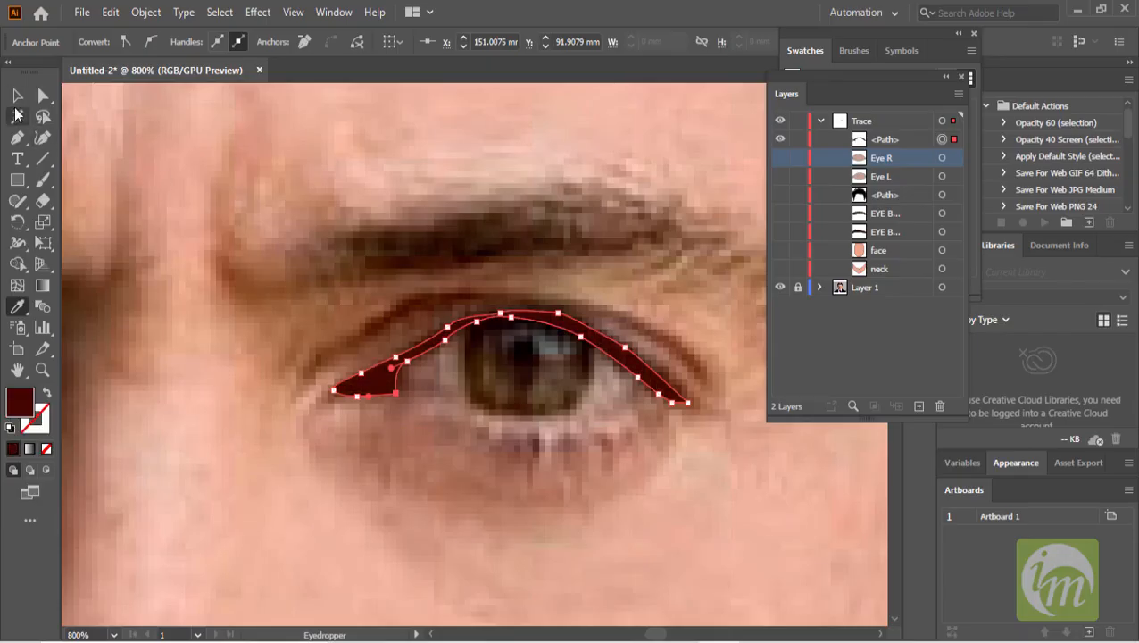
pyautogui.press('v')
# - Toggle the Eye R and Eye L shapes' visibility to check the eyelid shape against them
pyautogui.click(779, 163)
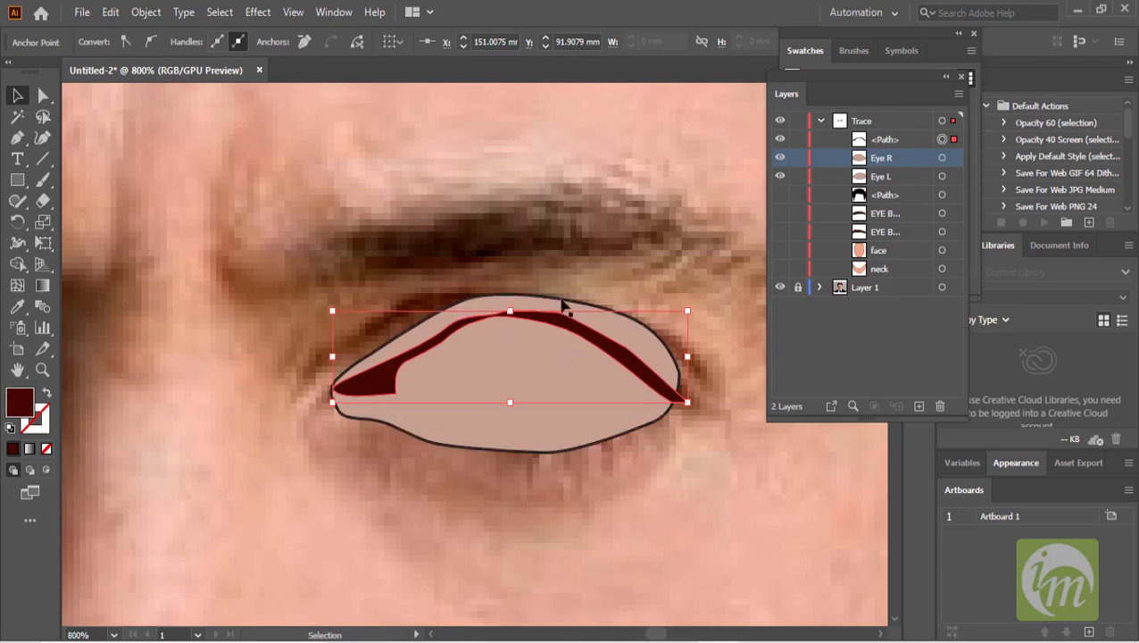
pyautogui.click(667, 353)
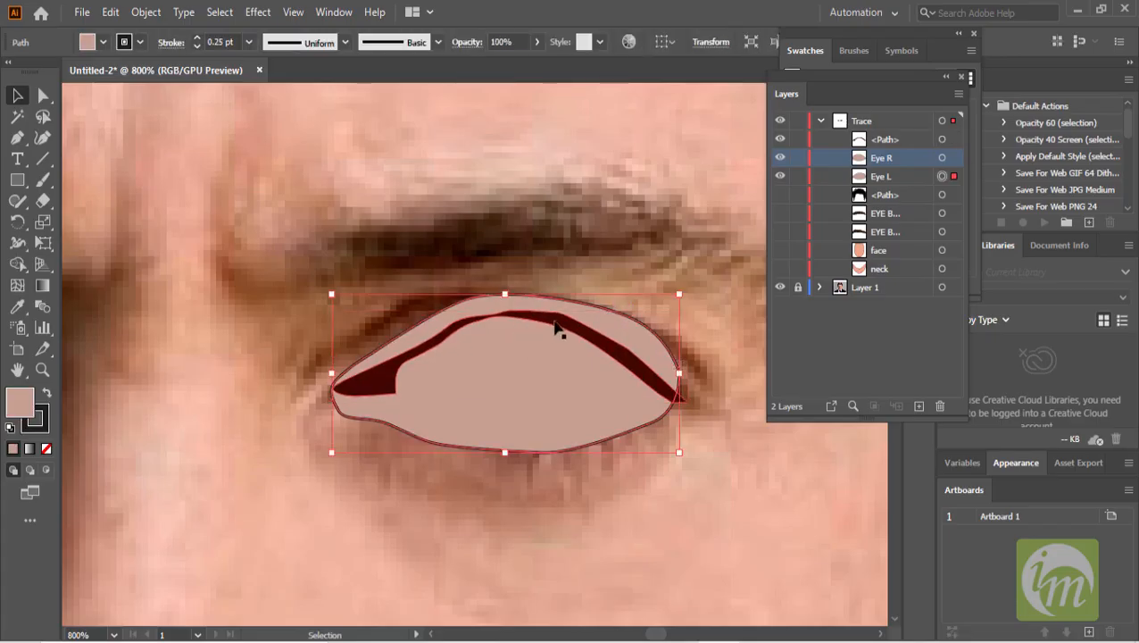
pyautogui.click(780, 177)
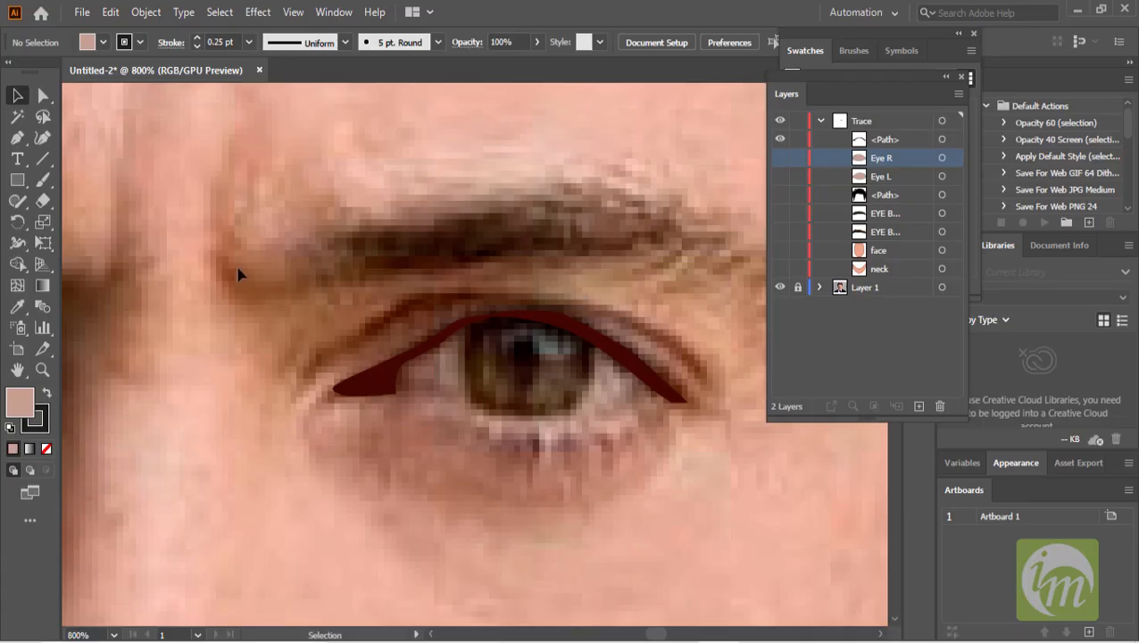
# - Rename the new eyelid path Eye Sh… in the Trace layer
pyautogui.doubleClick(886, 140)
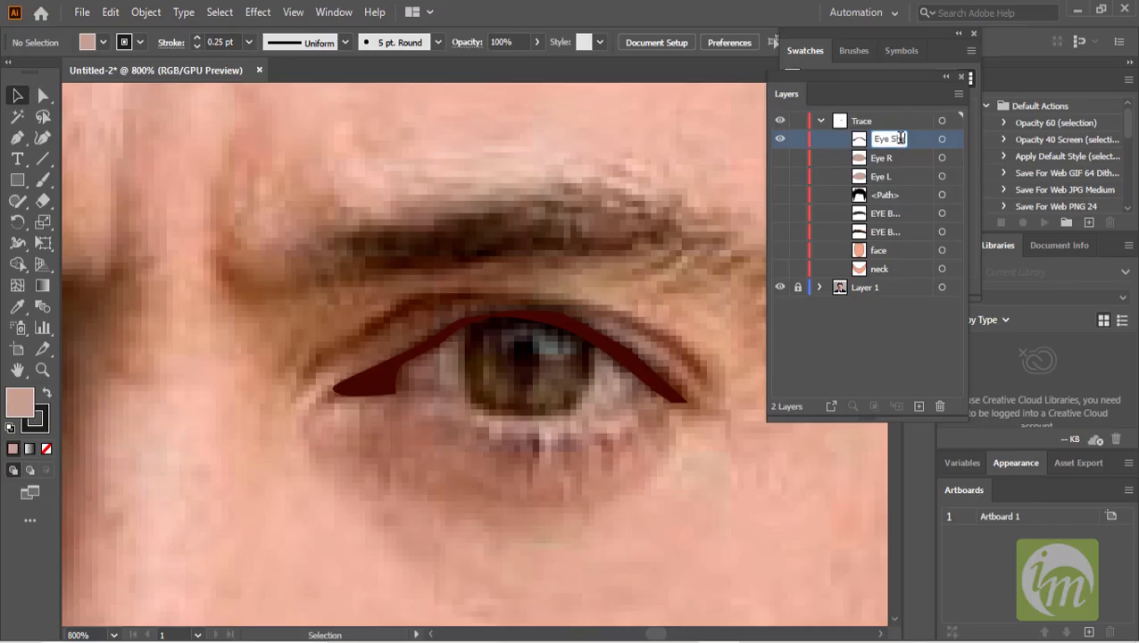
pyautogui.press('Return')
pyautogui.click(28, 139)
pyautogui.moveTo(307, 385); pyautogui.dragTo(477, 307)
pyautogui.hotkey('ctrl', 'z')
pyautogui.hotkey('ctrl', 'z')
pyautogui.hotkey('ctrl', 'z')
pyautogui.hotkey('ctrl', 'shift', 'a')
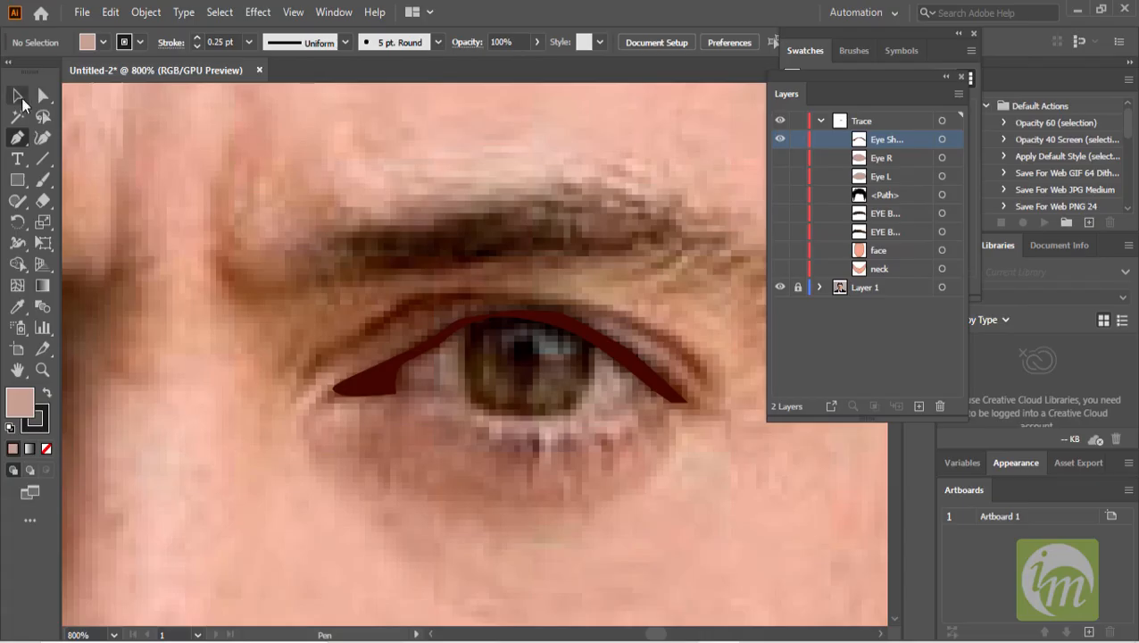
# - With no fill set, trace a second, thicker outline along the upper eyelid with the Pen tool
pyautogui.click(104, 43)
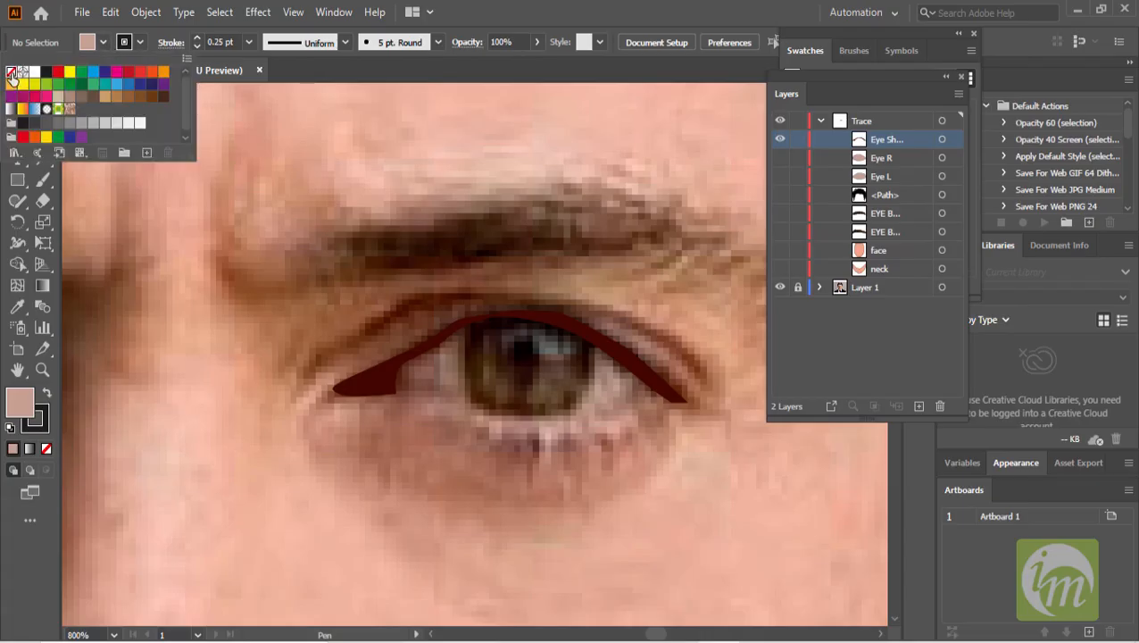
pyautogui.click(12, 76)
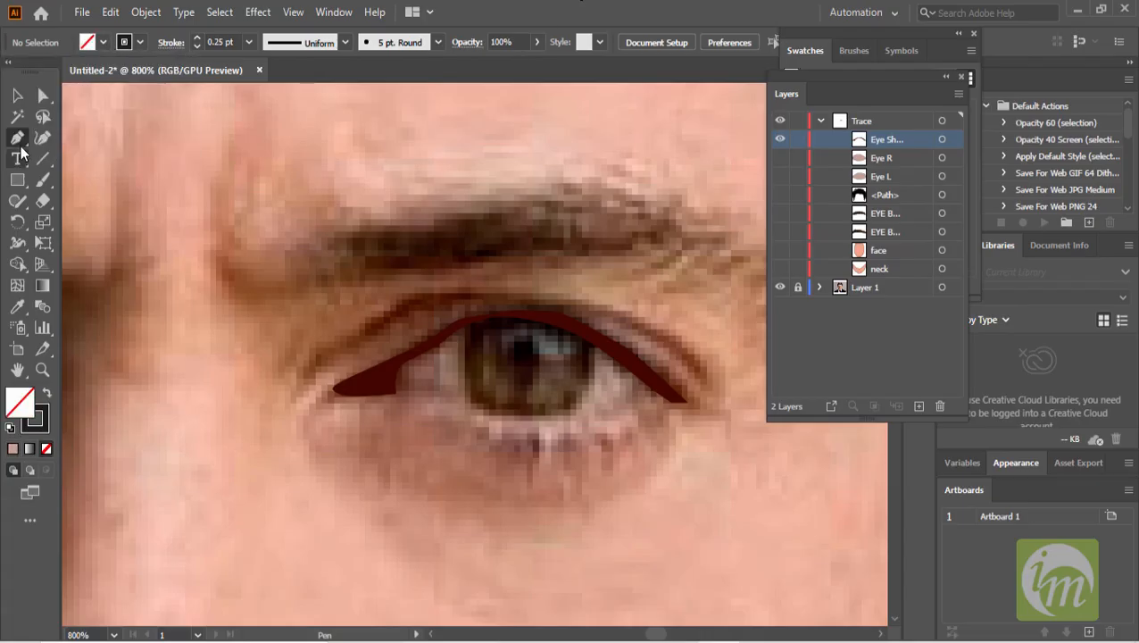
pyautogui.moveTo(306, 390); pyautogui.dragTo(701, 359)
pyautogui.hotkey('ctrl', 'z')
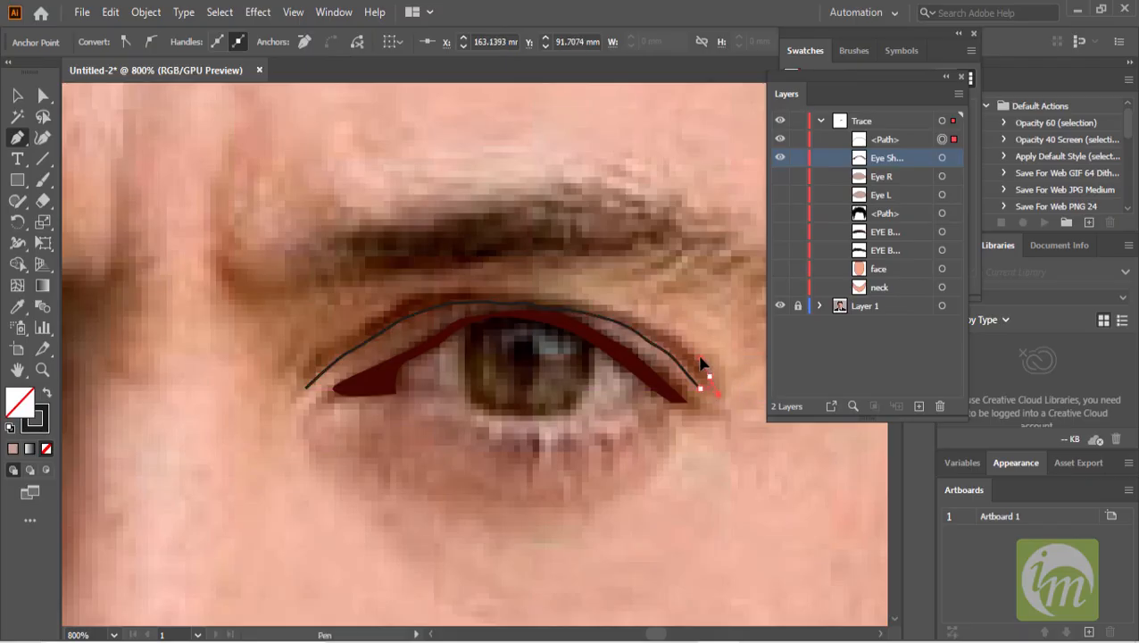
pyautogui.click(668, 336)
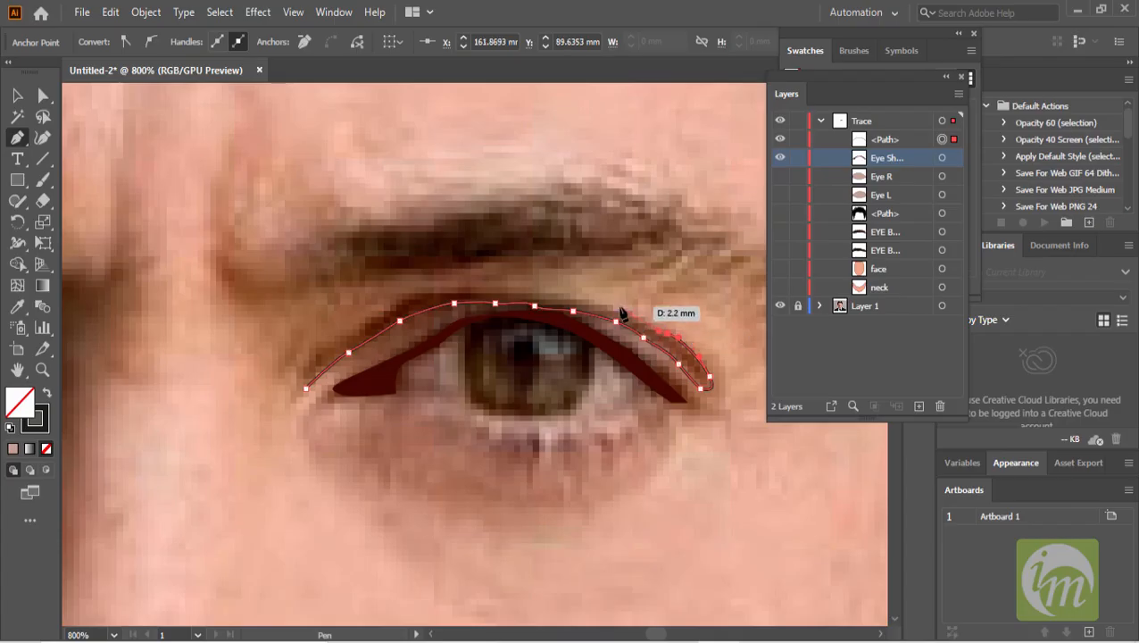
pyautogui.moveTo(616, 317); pyautogui.dragTo(564, 308)
pyautogui.click(552, 305)
pyautogui.click(514, 295)
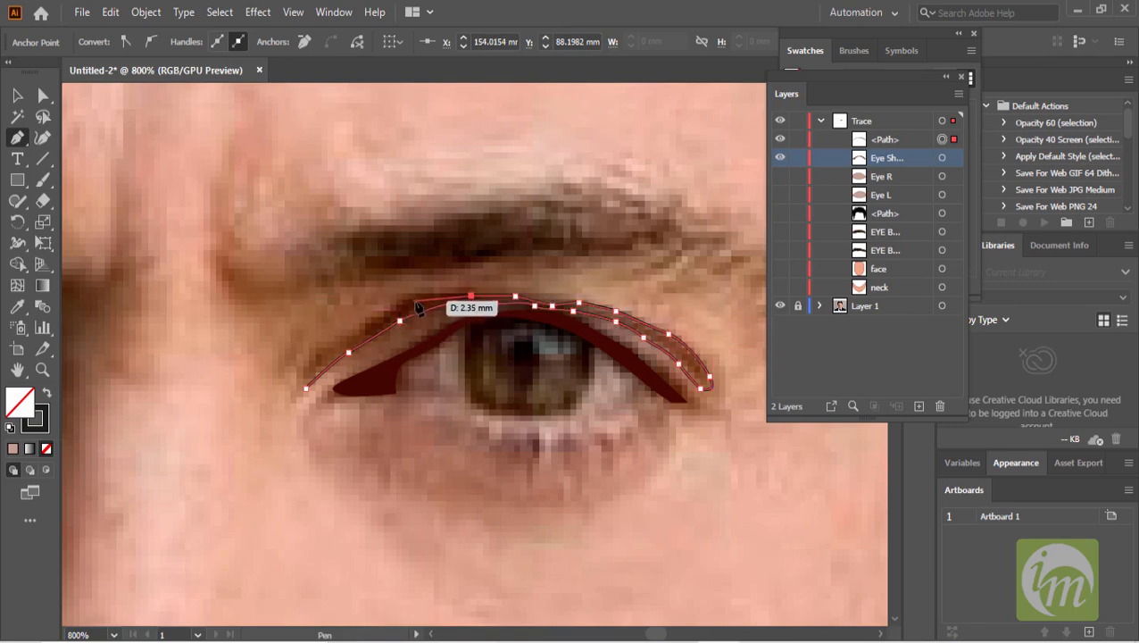
pyautogui.moveTo(416, 296); pyautogui.dragTo(402, 308)
pyautogui.click(368, 321)
pyautogui.click(322, 356)
pyautogui.moveTo(305, 388); pyautogui.dragTo(326, 395)
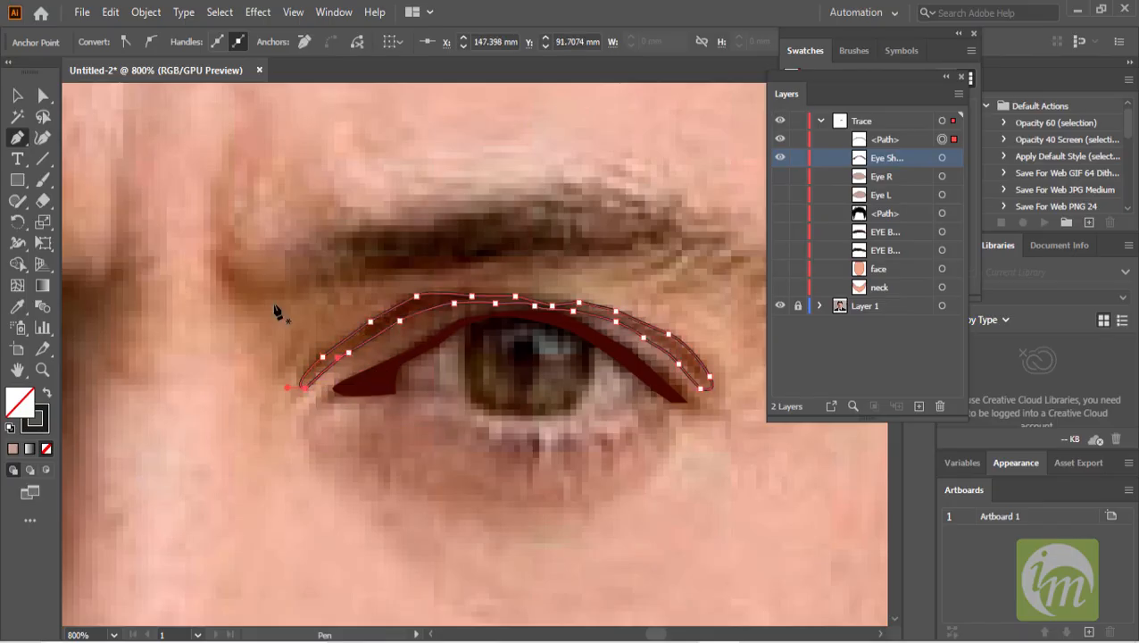
# - Fill the new eyelid outline with the dark red sampled from the first eyelid shape
pyautogui.click(17, 306)
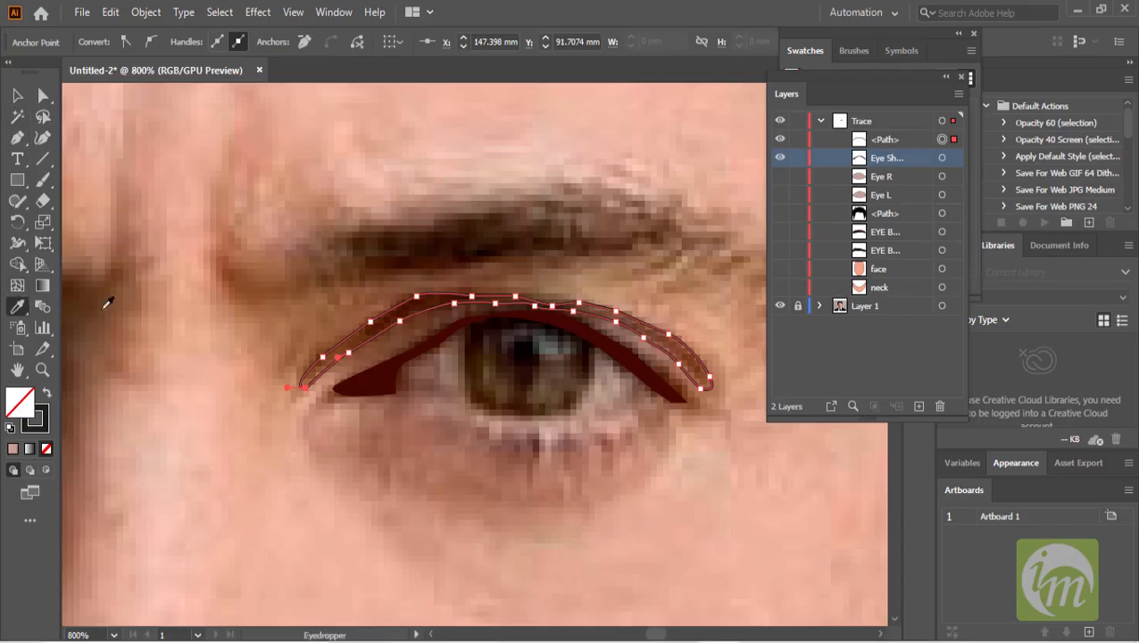
pyautogui.click(429, 299)
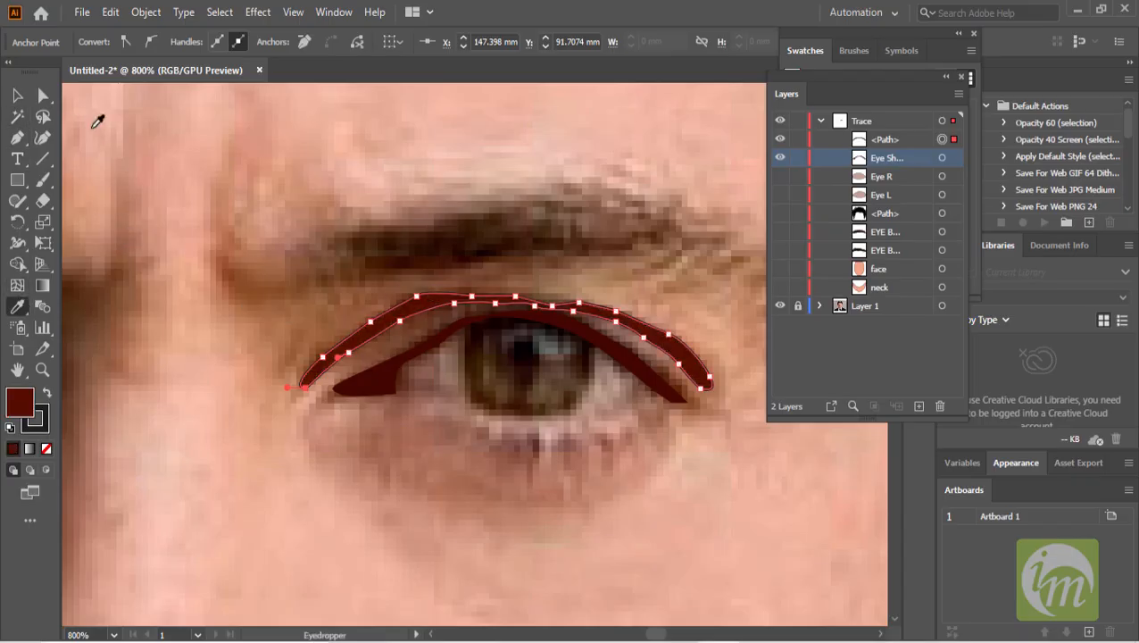
pyautogui.click(17, 96)
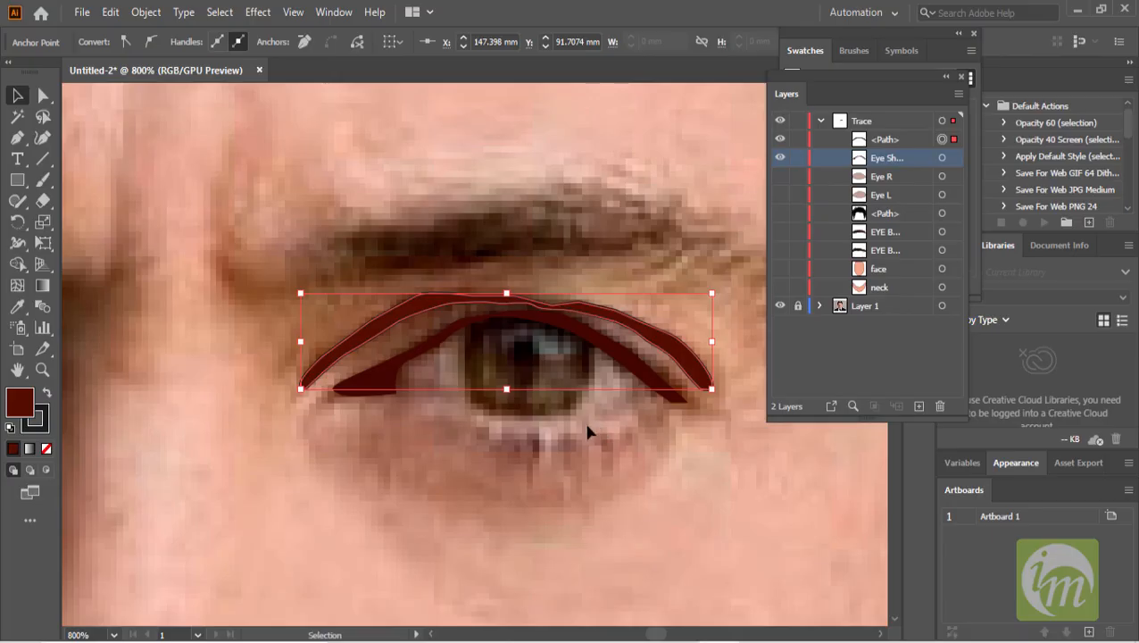
pyautogui.scroll(-1, 524, 401)
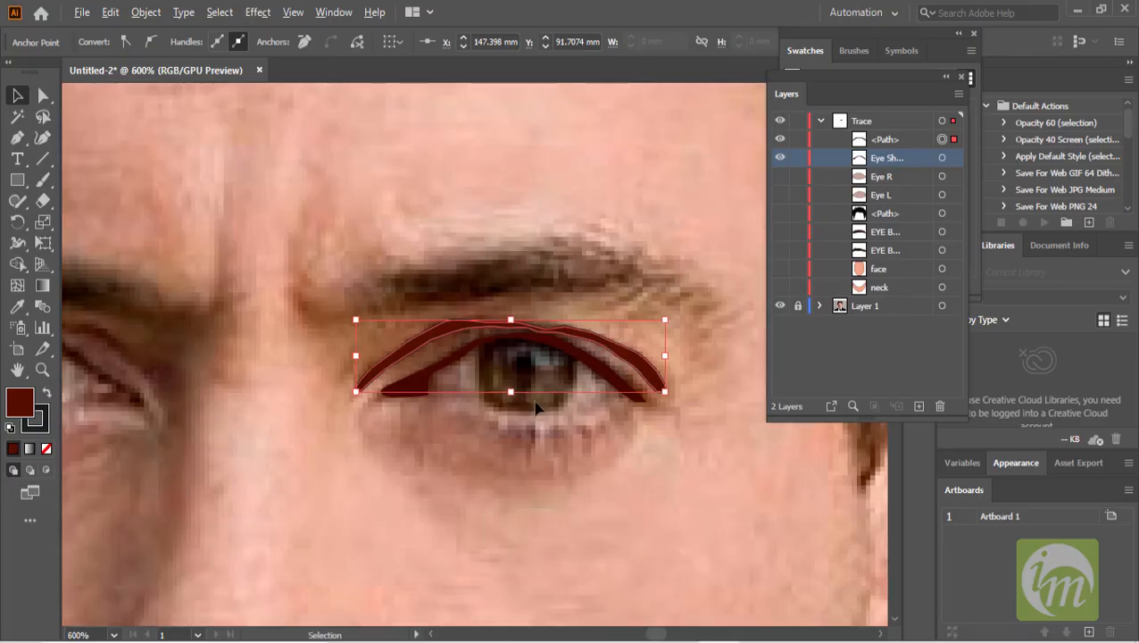
# - Hide the Eye R shape and show the Eye L shape to check it beneath the eyelid outlines
pyautogui.scroll(1, 536, 407)
pyautogui.scroll(-1, 554, 487)
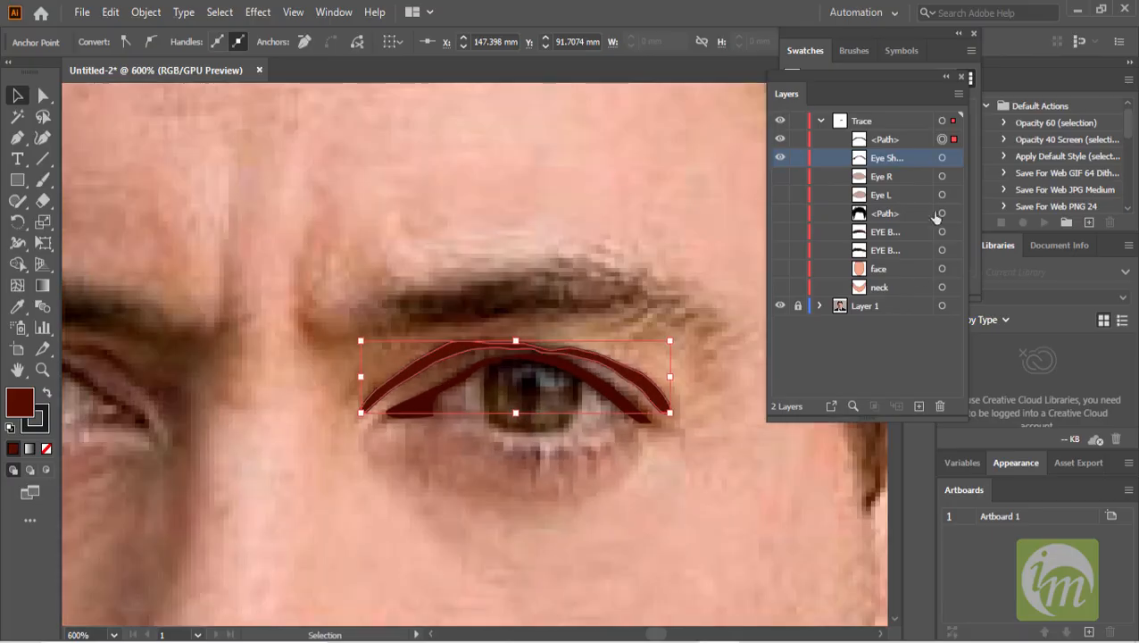
pyautogui.click(779, 180)
pyautogui.click(779, 179)
pyautogui.click(781, 178)
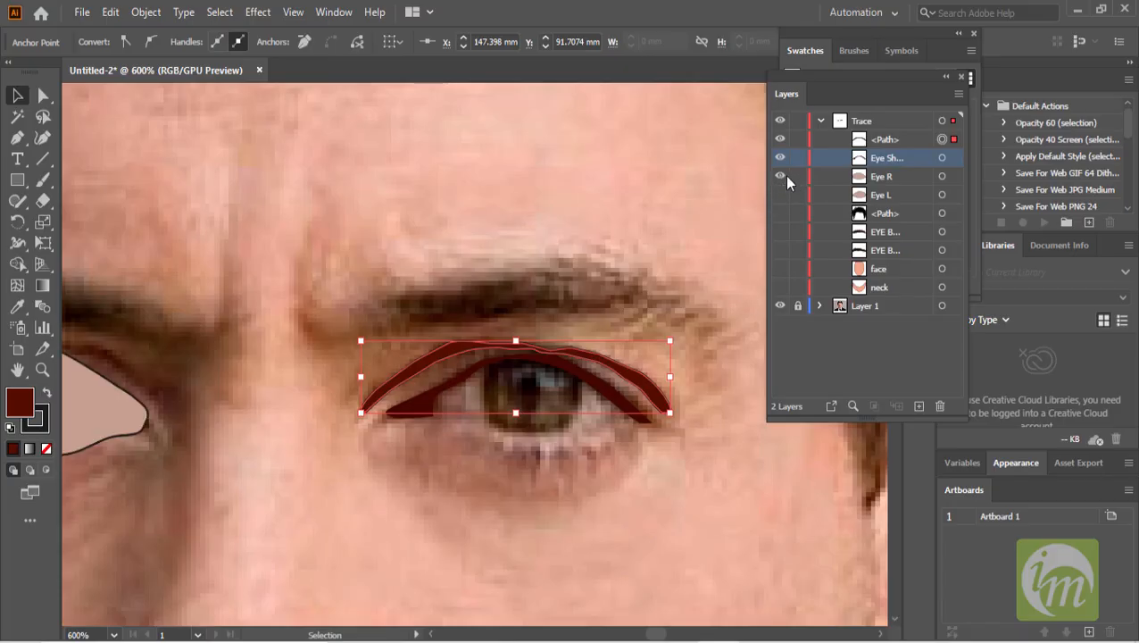
pyautogui.click(779, 176)
pyautogui.click(779, 194)
pyautogui.scroll(1, 568, 419)
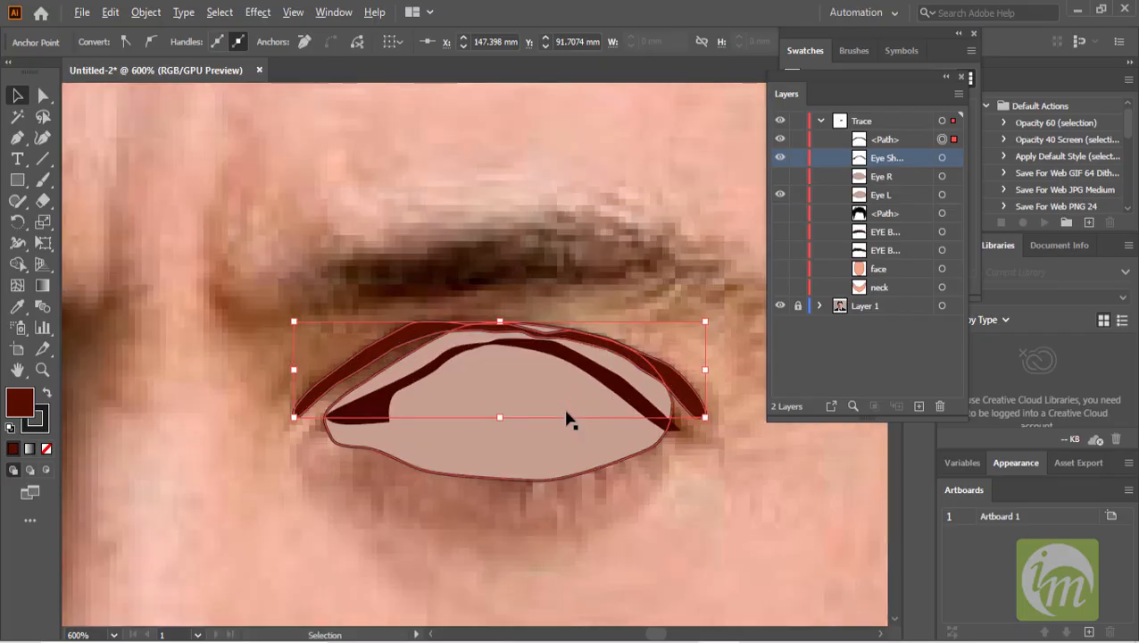
pyautogui.moveTo(500, 392); pyautogui.dragTo(516, 351)
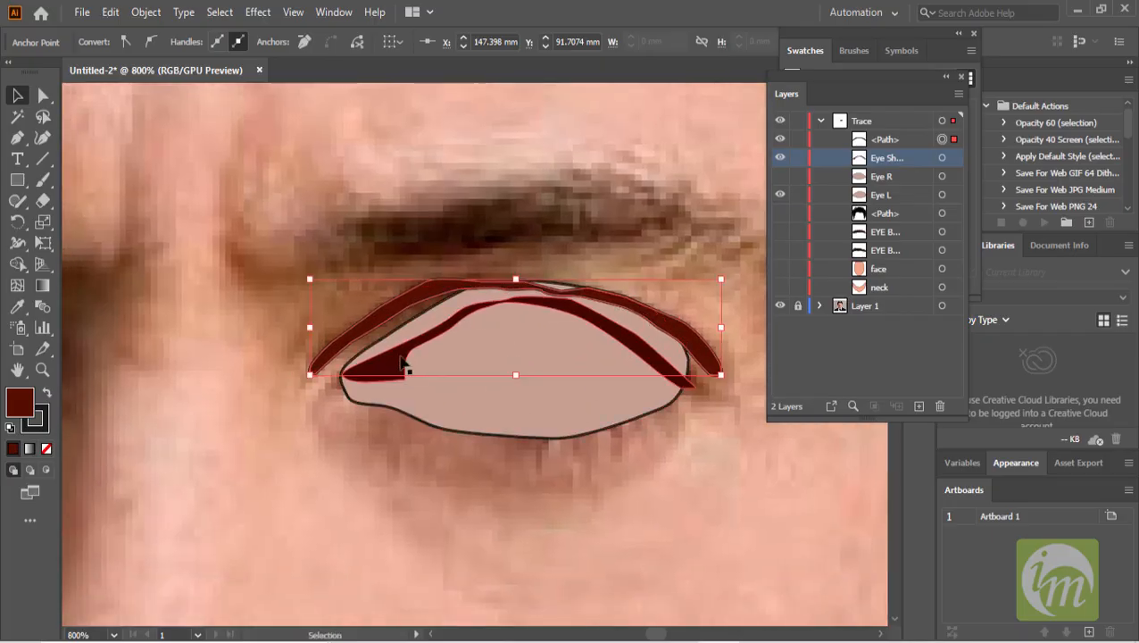
# - Reshape the Eye L shape's upper anchors with Direct Selection so its top edge sits under the eyelid outlines
pyautogui.click(457, 364)
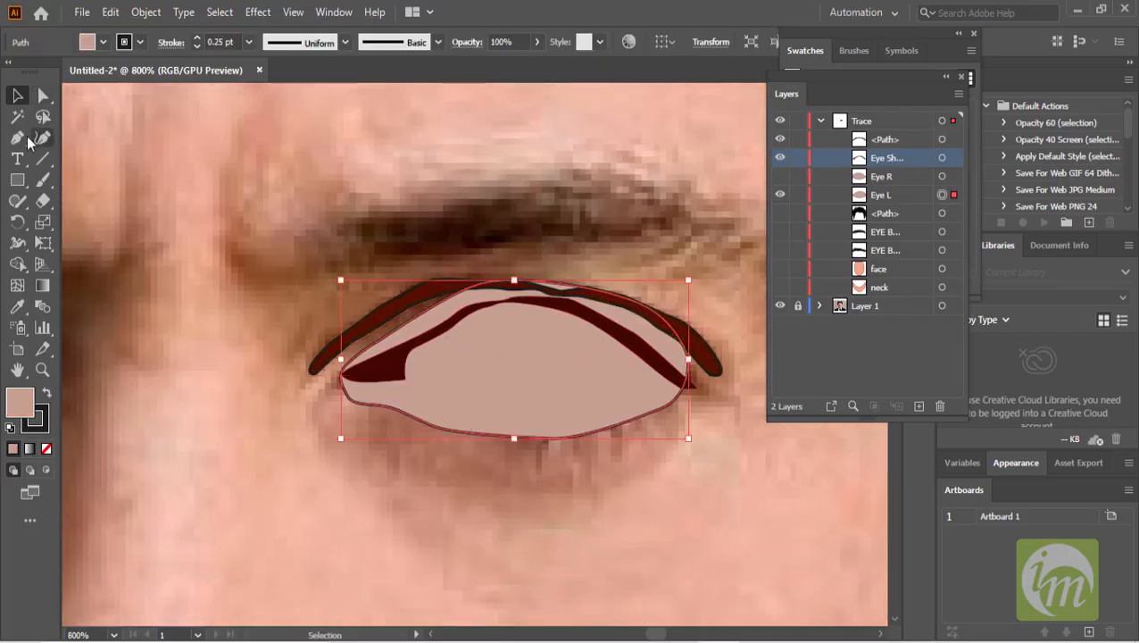
pyautogui.click(42, 99)
pyautogui.click(480, 284)
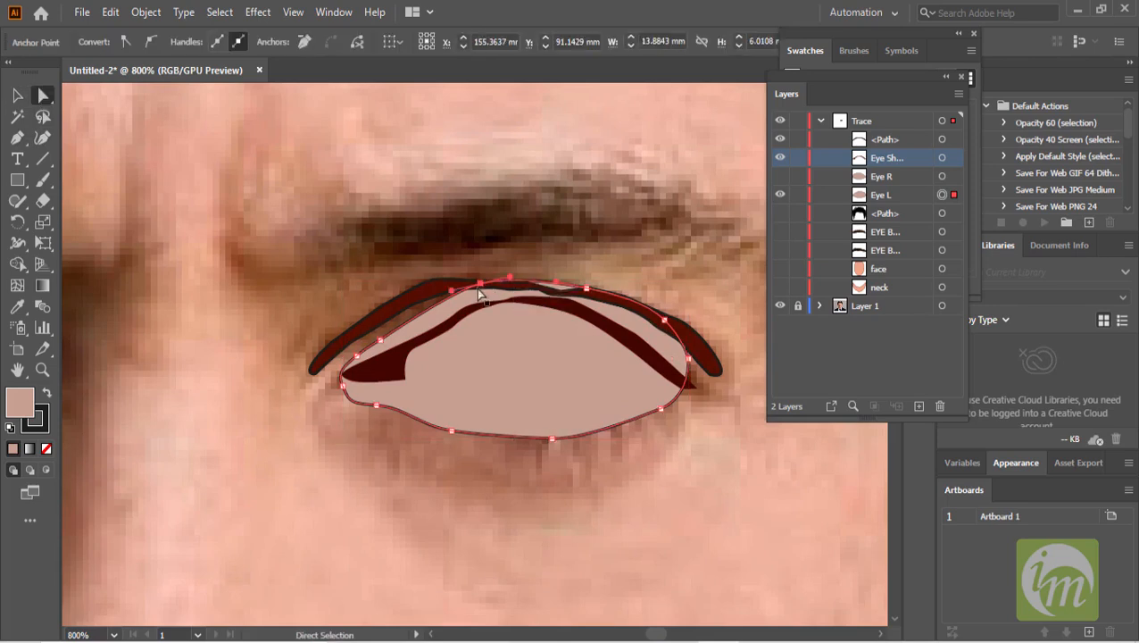
pyautogui.moveTo(479, 284); pyautogui.dragTo(480, 304)
pyautogui.moveTo(585, 288); pyautogui.dragTo(582, 308)
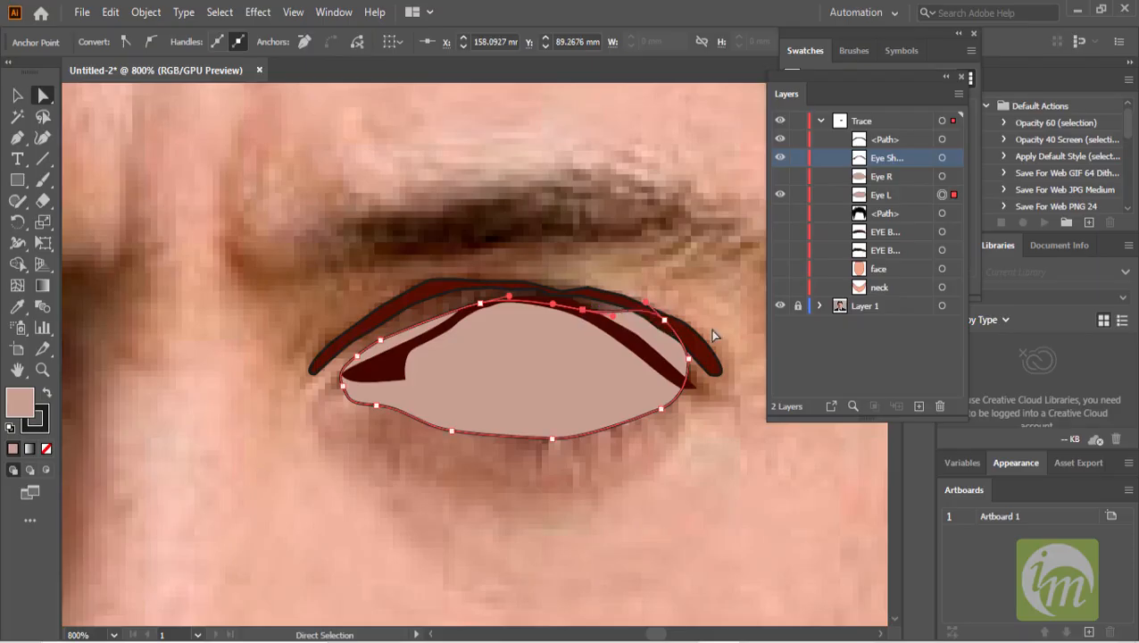
pyautogui.moveTo(664, 319); pyautogui.dragTo(671, 382)
pyautogui.moveTo(380, 343); pyautogui.dragTo(373, 376)
pyautogui.click(670, 470)
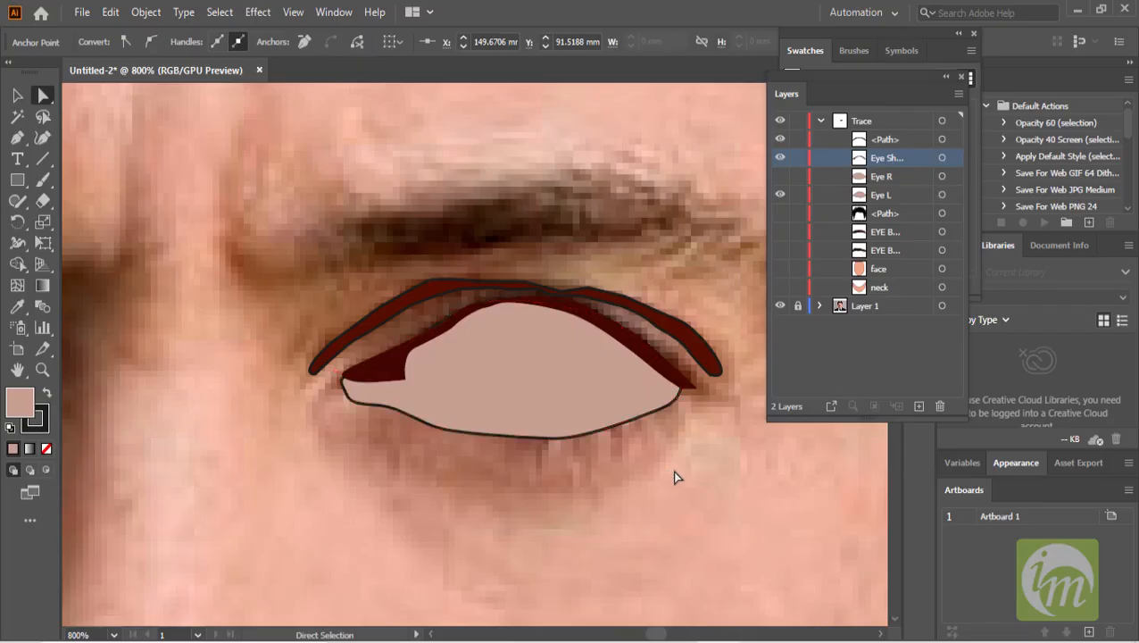
# - Make all shapes in the Trace layer visible again to review the traced face
pyautogui.scroll(-3, 672, 470)
pyautogui.moveTo(781, 218); pyautogui.dragTo(779, 285)
pyautogui.click(779, 176)
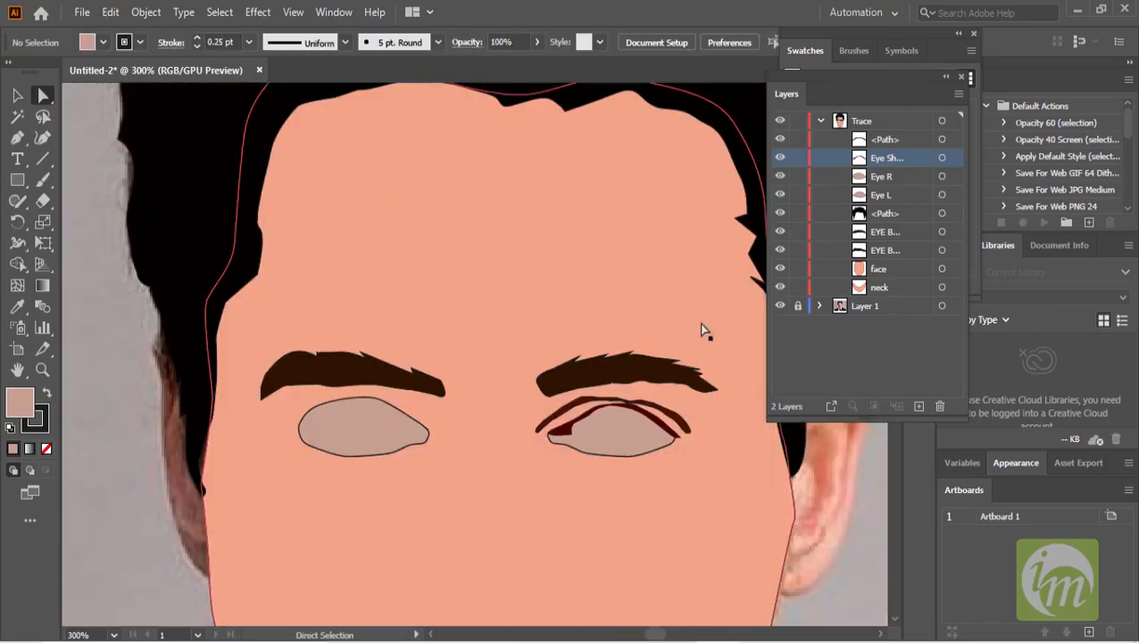
pyautogui.scroll(-3, 699, 330)
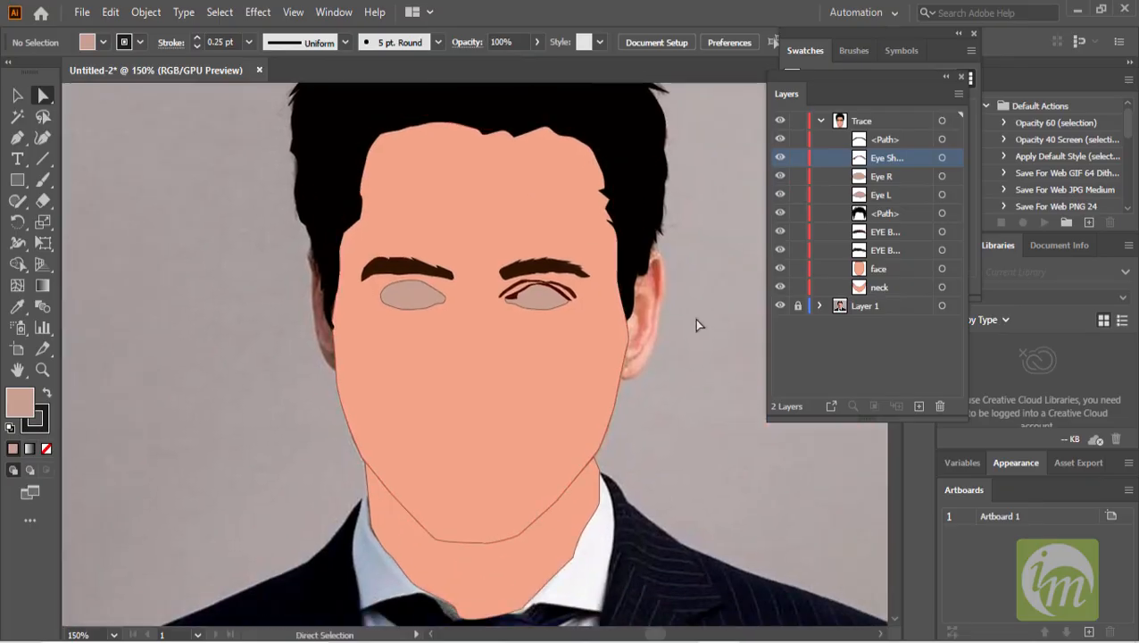
pyautogui.scroll(3, 665, 318)
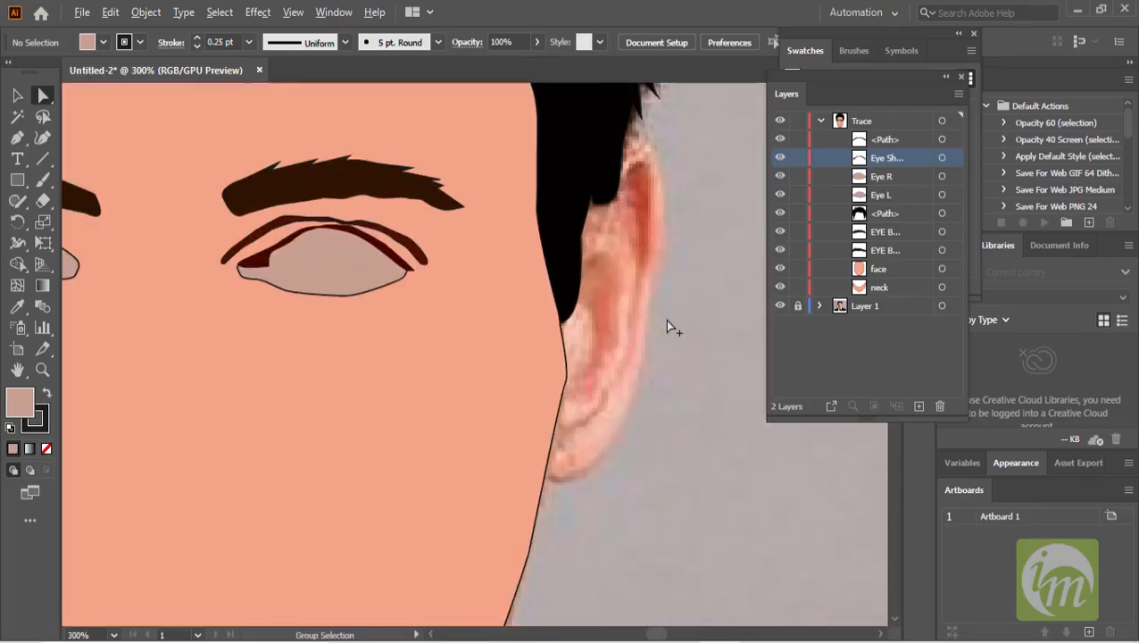
# - Select both eyelid shapes and change their fill colour to #684040
pyautogui.click(414, 251)
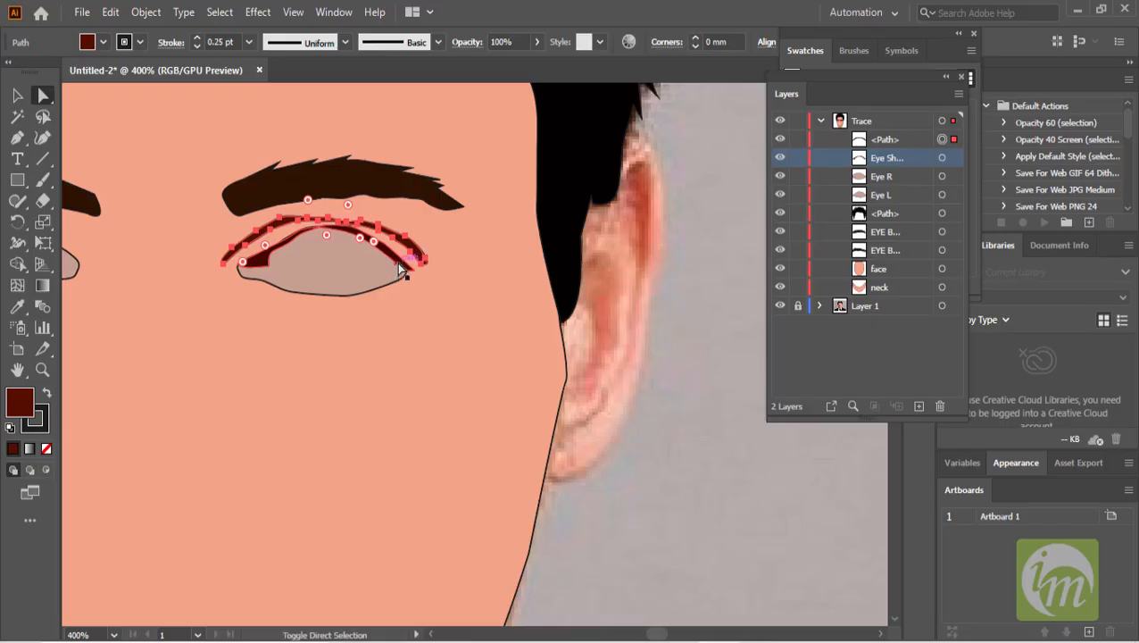
pyautogui.keyDown('shift'); pyautogui.click(406, 266); pyautogui.keyUp('shift')
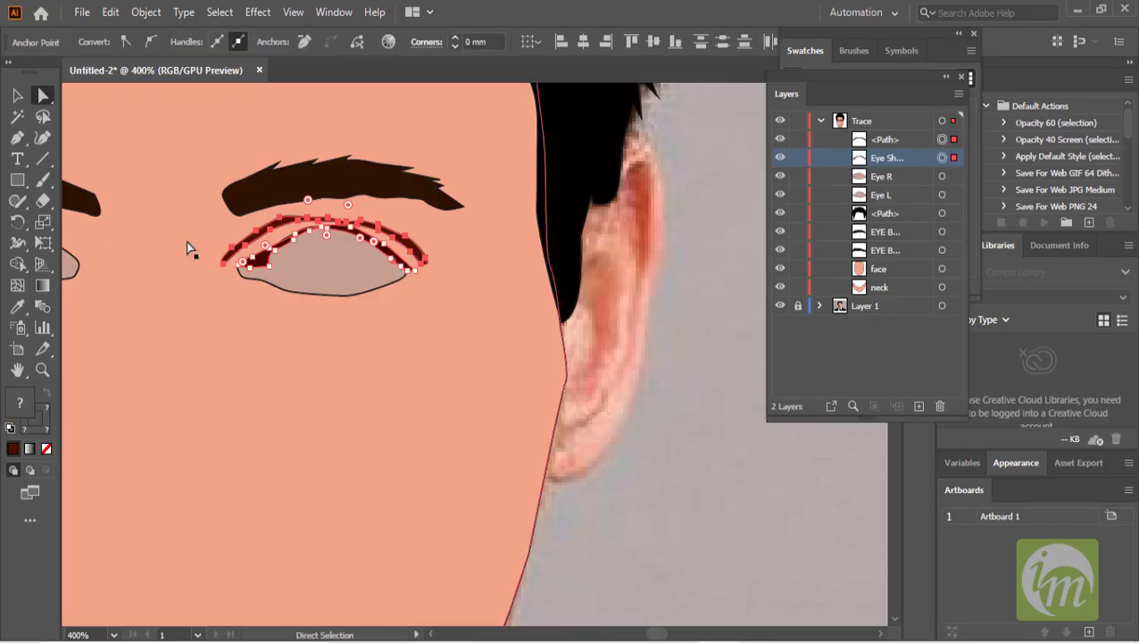
pyautogui.click(17, 95)
pyautogui.click(399, 263)
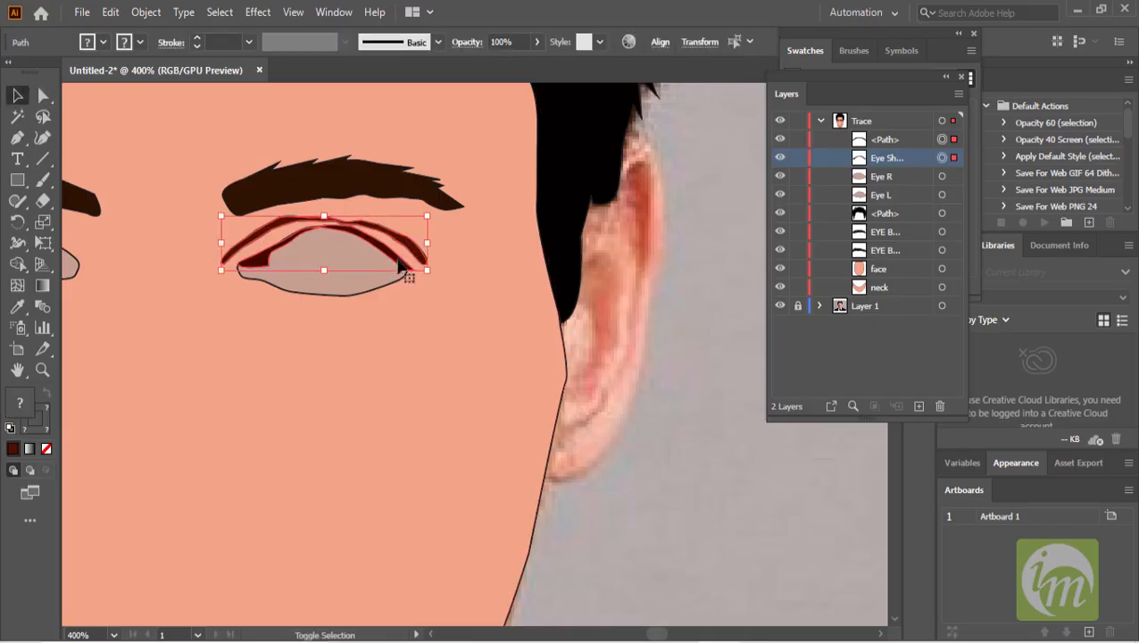
pyautogui.doubleClick(23, 405)
pyautogui.moveTo(706, 365); pyautogui.dragTo(706, 386)
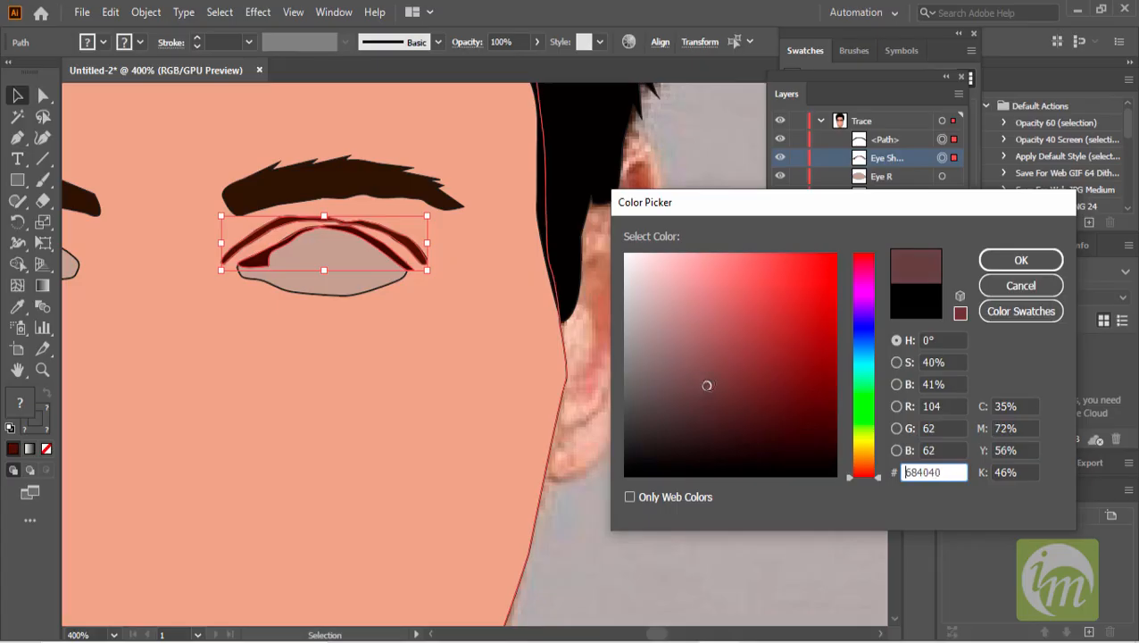
pyautogui.click(1020, 260)
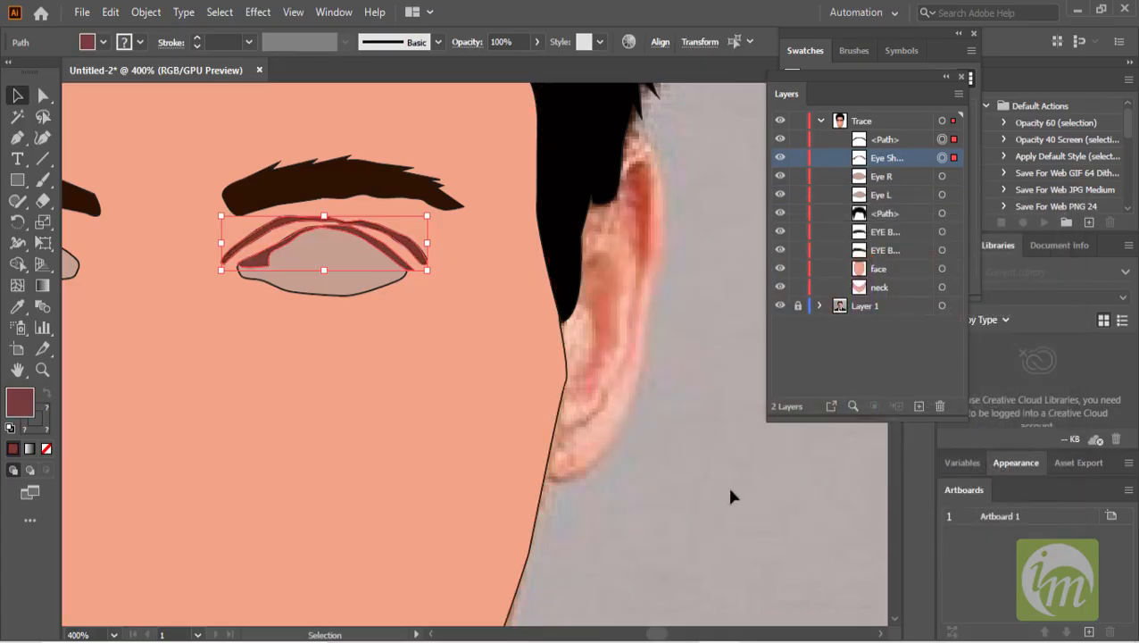
pyautogui.click(730, 496)
# - Remove the stroke from the eyelid shapes
pyautogui.scroll(-2, 389, 361)
pyautogui.scroll(3, 400, 282)
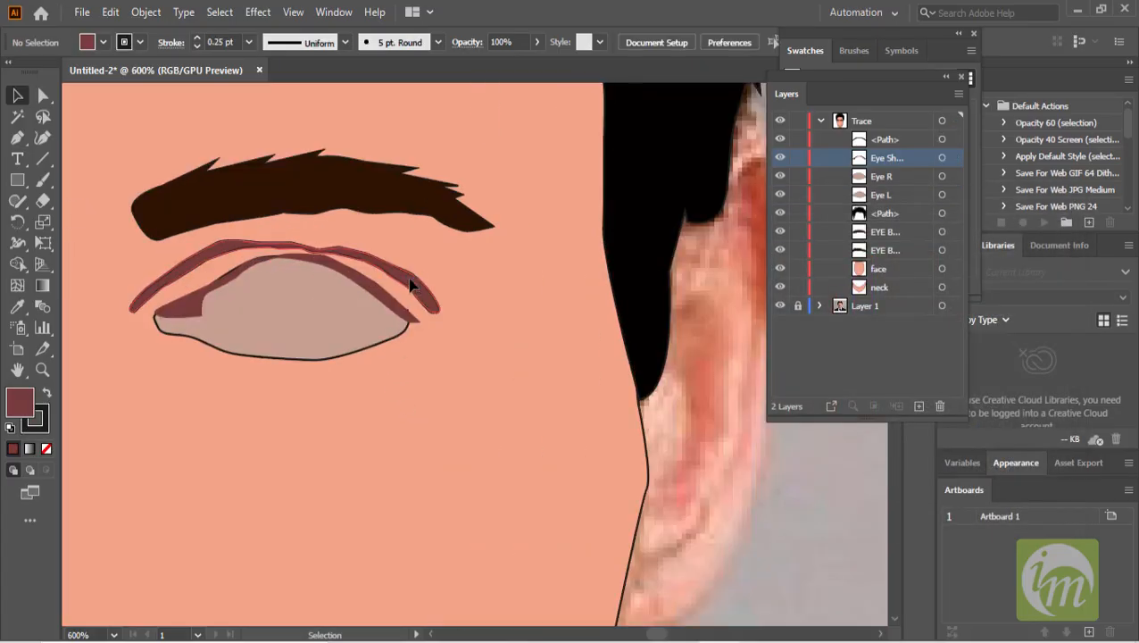
pyautogui.click(410, 284)
pyautogui.click(197, 46)
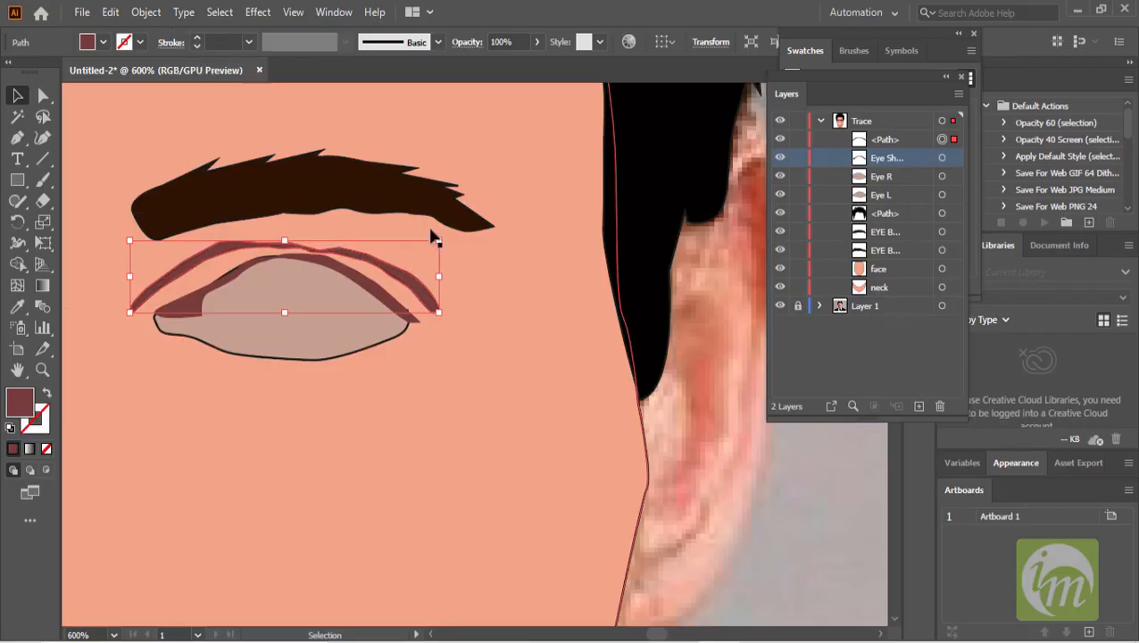
pyautogui.scroll(-2, 625, 433)
pyautogui.click(726, 439)
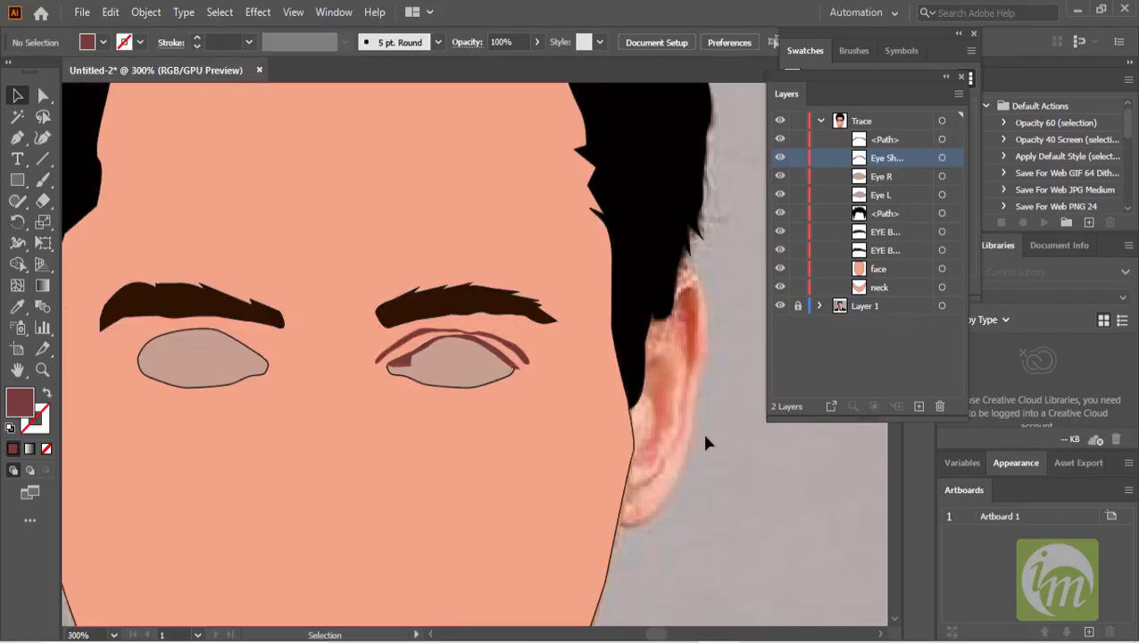
# - Rename the upper eyelid path EYE TOP in the Trace layer
pyautogui.scroll(-1, 706, 437)
pyautogui.scroll(-1, 625, 344)
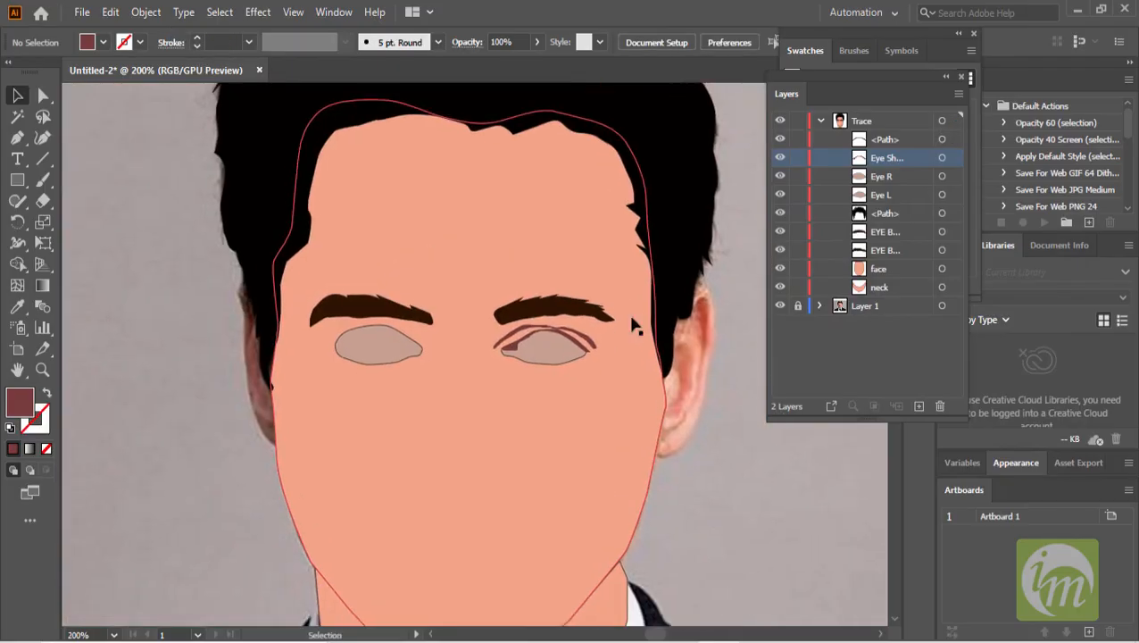
pyautogui.doubleClick(888, 139)
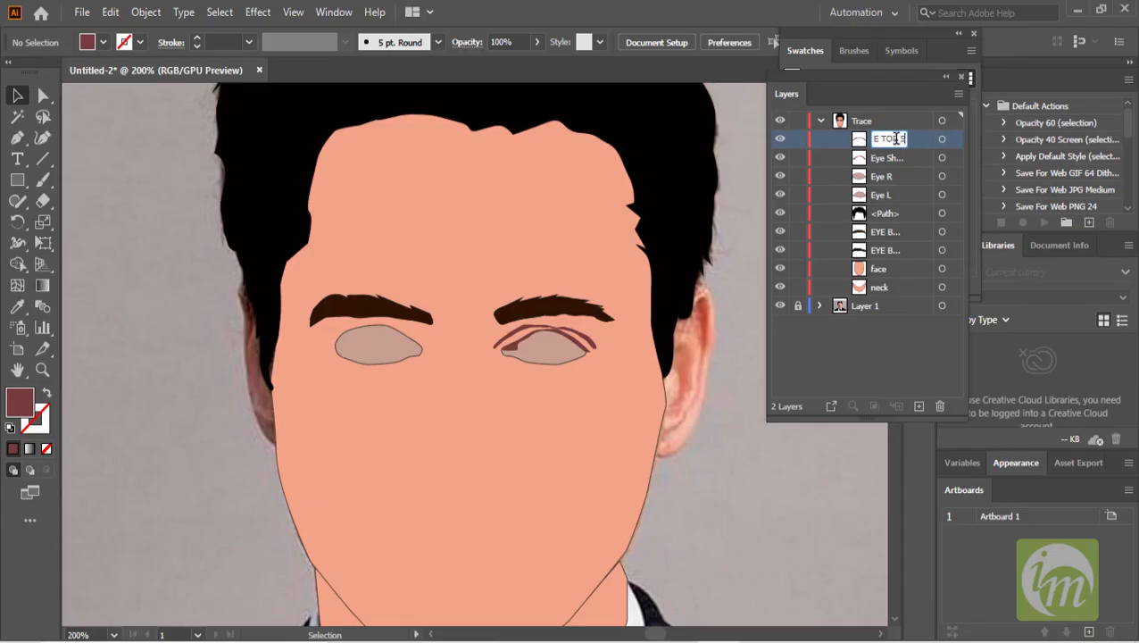
pyautogui.press('Return')
# - Delete the Eye R shape
pyautogui.scroll(-1, 650, 248)
pyautogui.scroll(1, 513, 361)
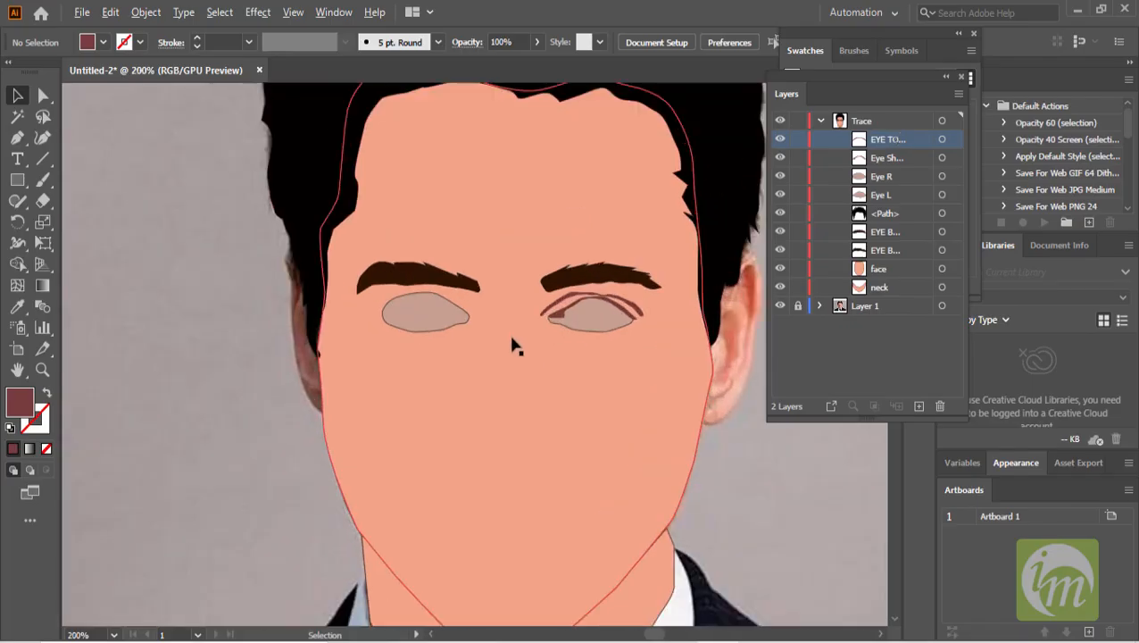
pyautogui.scroll(1, 595, 321)
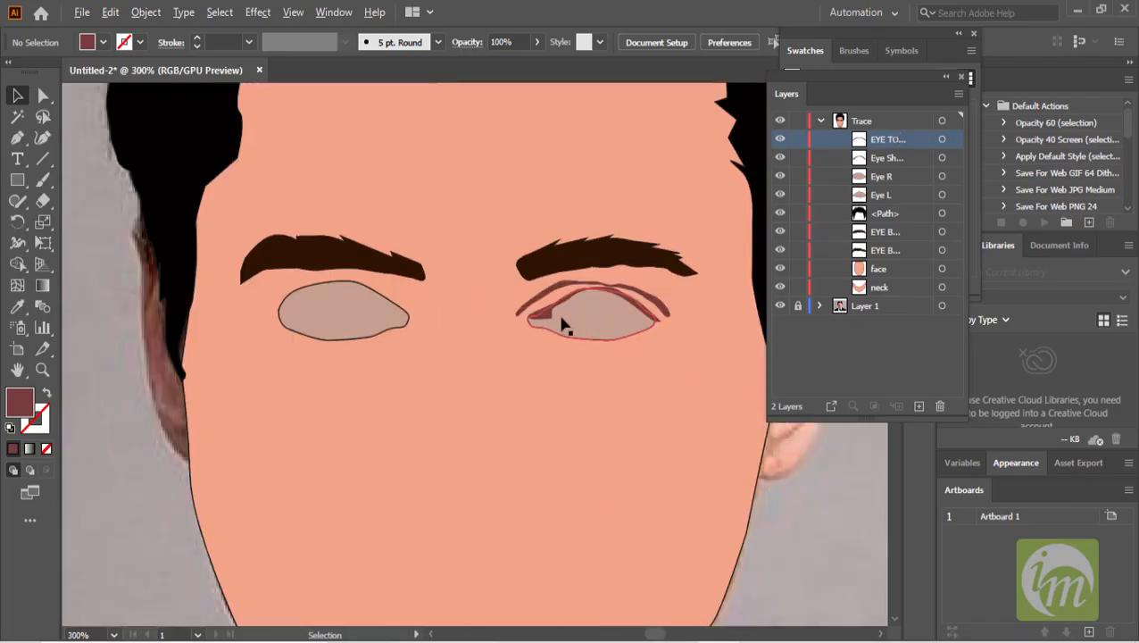
pyautogui.click(326, 318)
pyautogui.press('Delete')
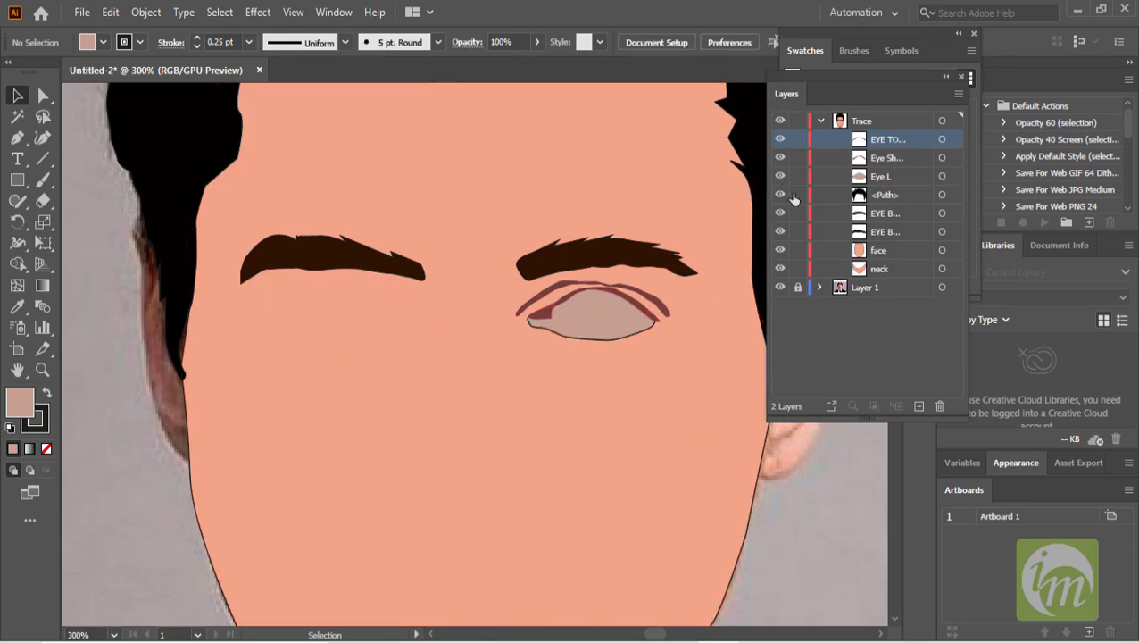
# - Hide the hair, eyebrow and face shapes to reveal the photo around the nose
pyautogui.moveTo(780, 195); pyautogui.dragTo(780, 250)
pyautogui.scroll(1, 647, 323)
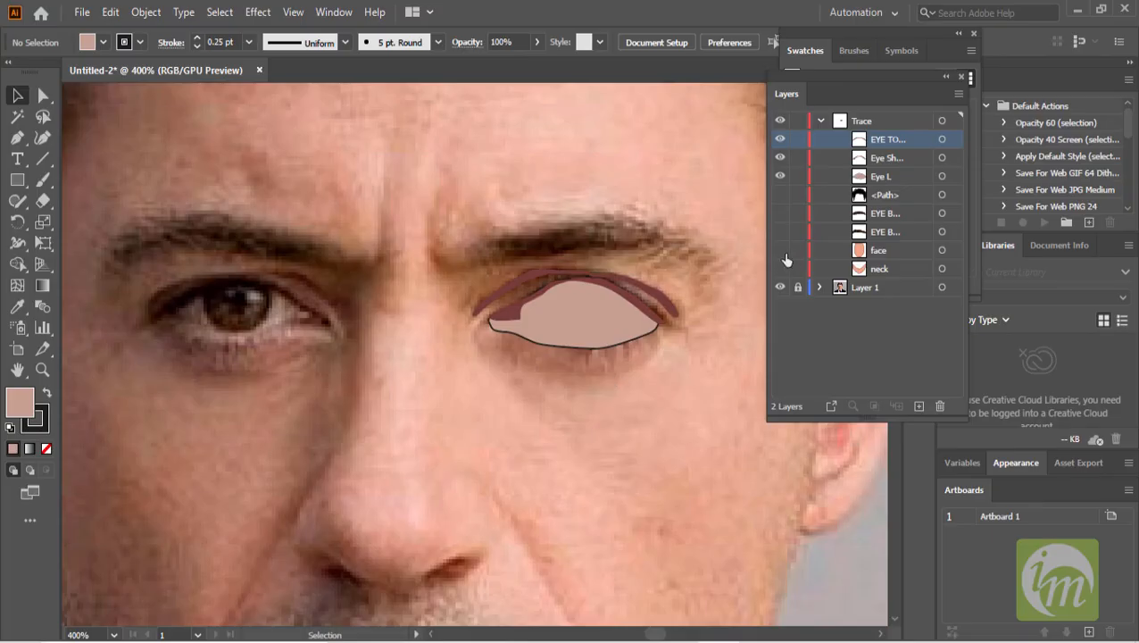
pyautogui.click(779, 194)
pyautogui.click(780, 195)
pyautogui.scroll(-1, 590, 338)
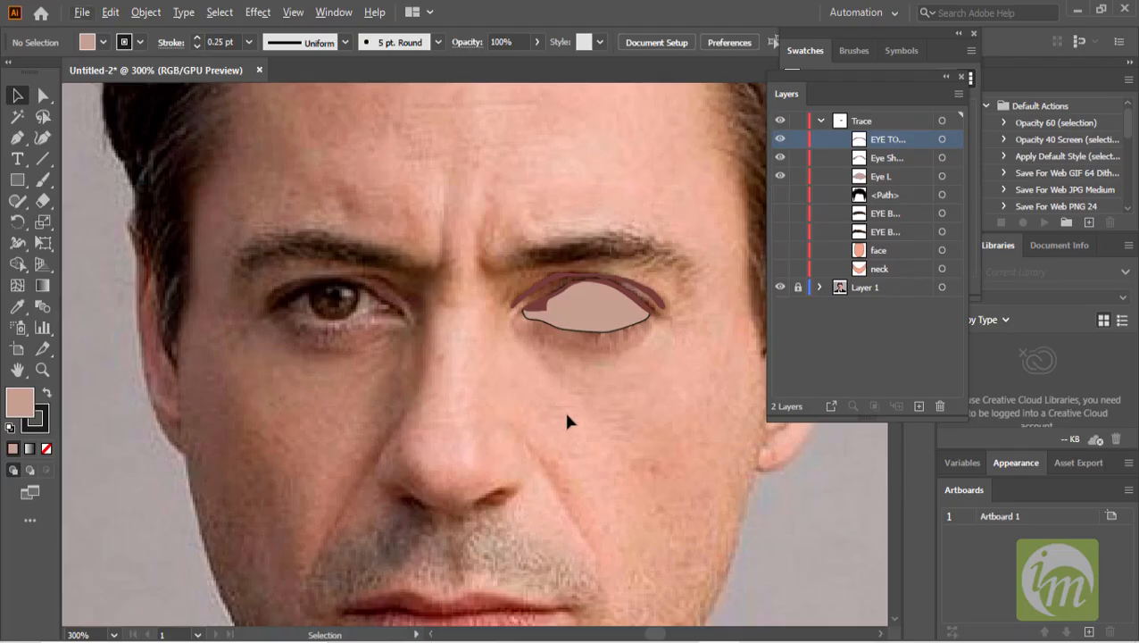
pyautogui.scroll(-4, 549, 375)
pyautogui.scroll(2, 495, 353)
pyautogui.scroll(1, 496, 356)
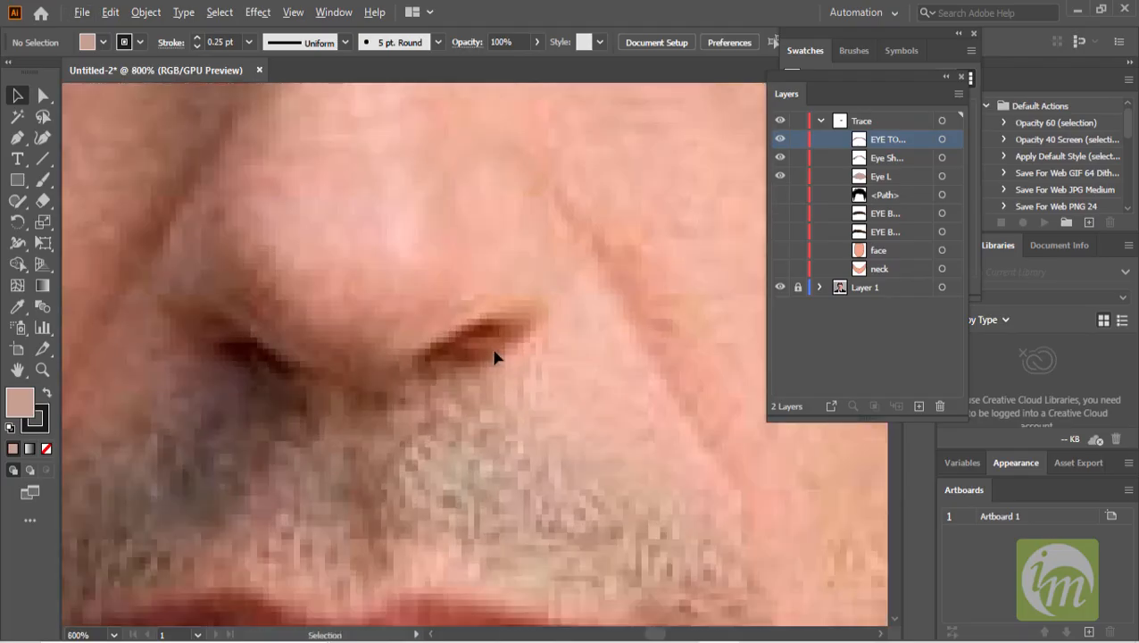
pyautogui.scroll(-2, 496, 356)
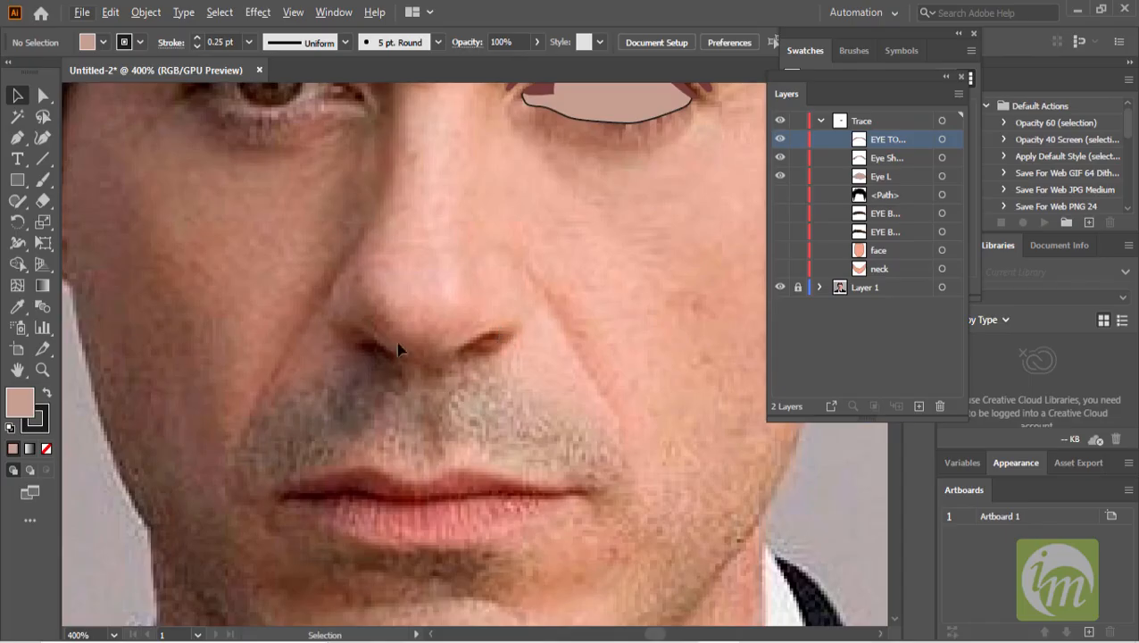
pyautogui.scroll(1, 441, 369)
pyautogui.moveTo(433, 366); pyautogui.dragTo(458, 351)
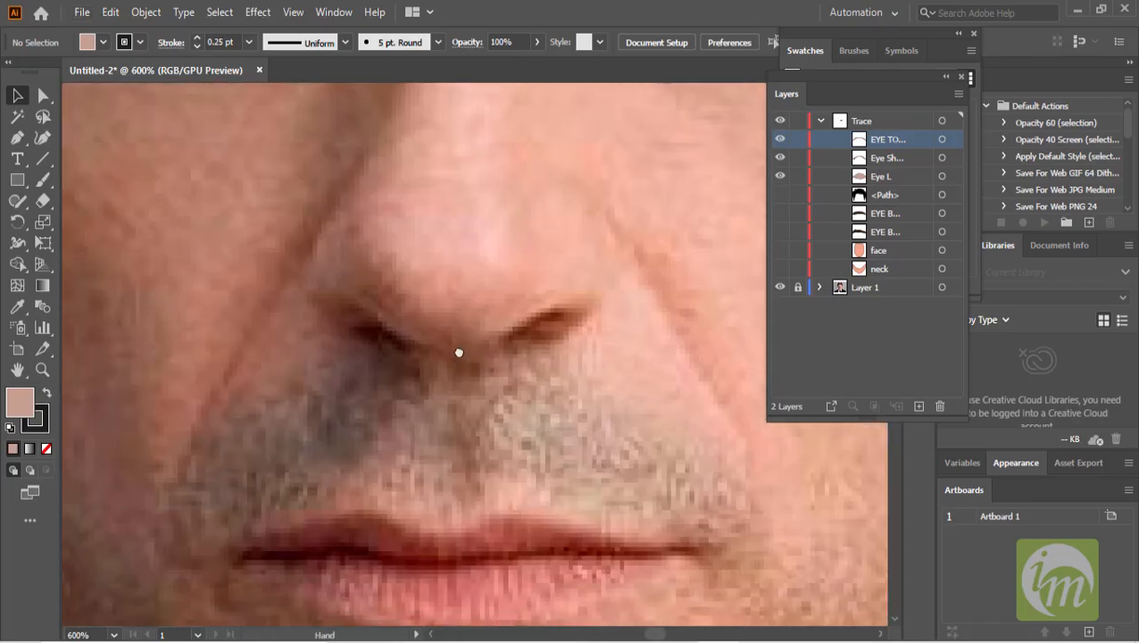
# - Trace a nostril shape under the nose with the Pen tool and adjust one of its anchors
pyautogui.click(17, 137)
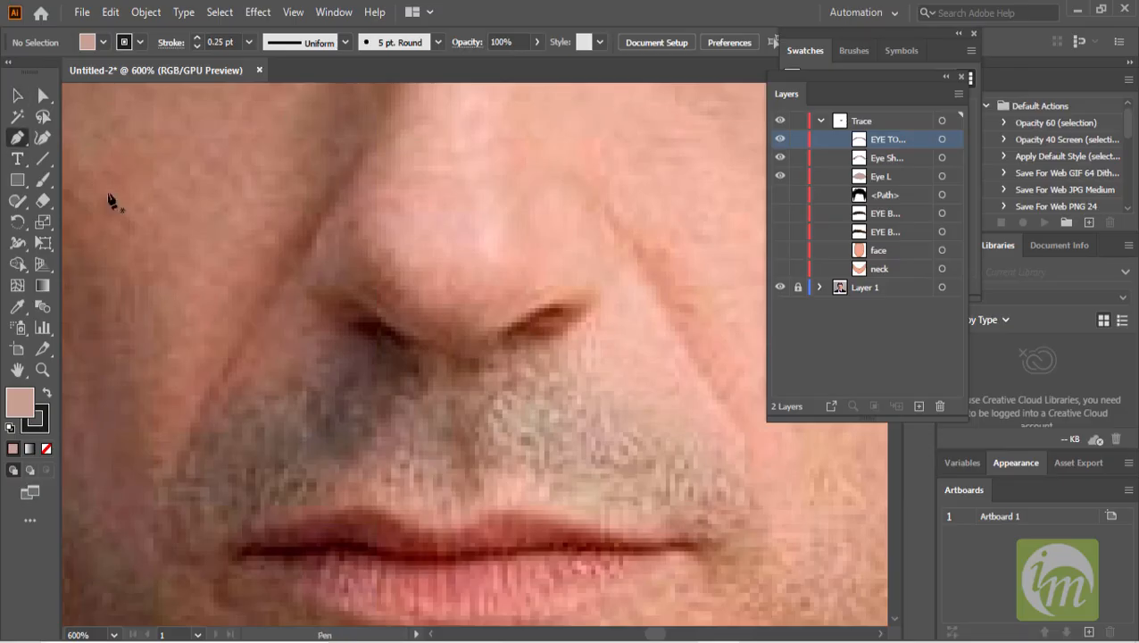
pyautogui.scroll(1, 500, 342)
pyautogui.moveTo(417, 357)
pyautogui.mouseDown()
pyautogui.moveTo(447, 322)
pyautogui.moveTo(512, 312)
pyautogui.moveTo(506, 301)
pyautogui.moveTo(511, 331)
pyautogui.moveTo(415, 366)
pyautogui.mouseUp()
pyautogui.click(43, 95)
pyautogui.moveTo(453, 342); pyautogui.dragTo(453, 349)
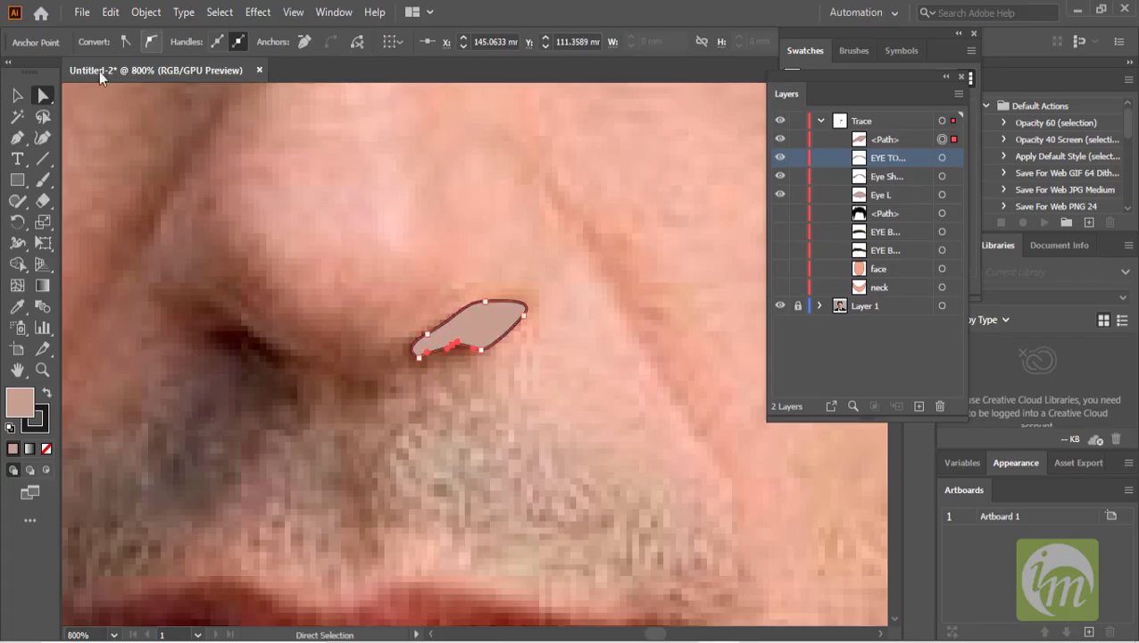
# - Remove the nostril shape's stroke and fill it with the dark brown sampled from the photo's nostril
pyautogui.click(17, 94)
pyautogui.click(485, 330)
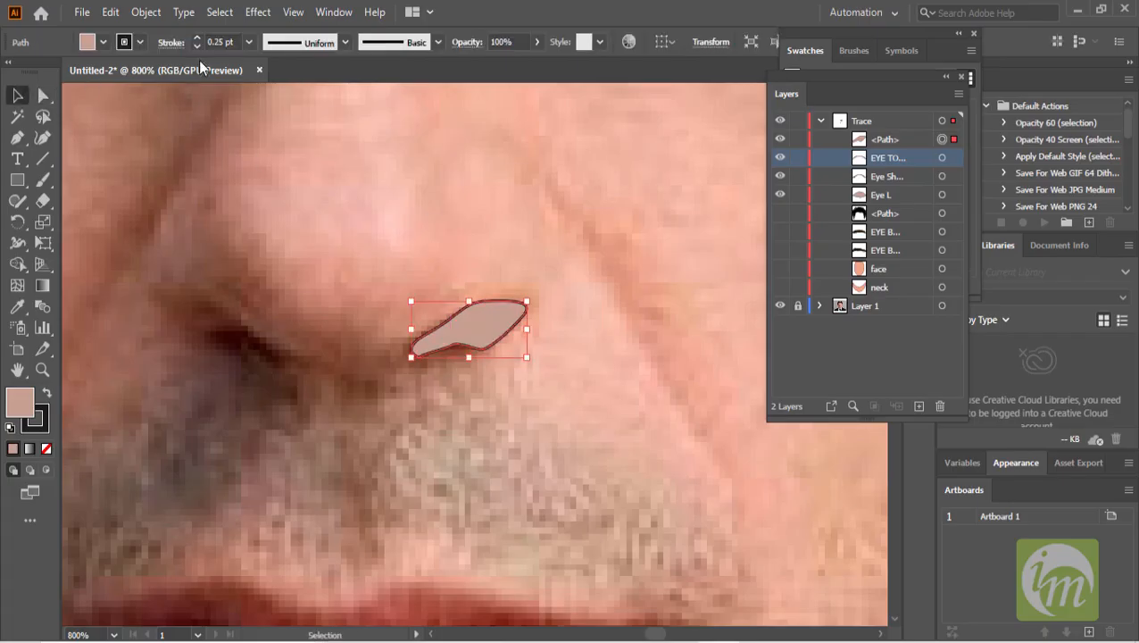
pyautogui.click(199, 44)
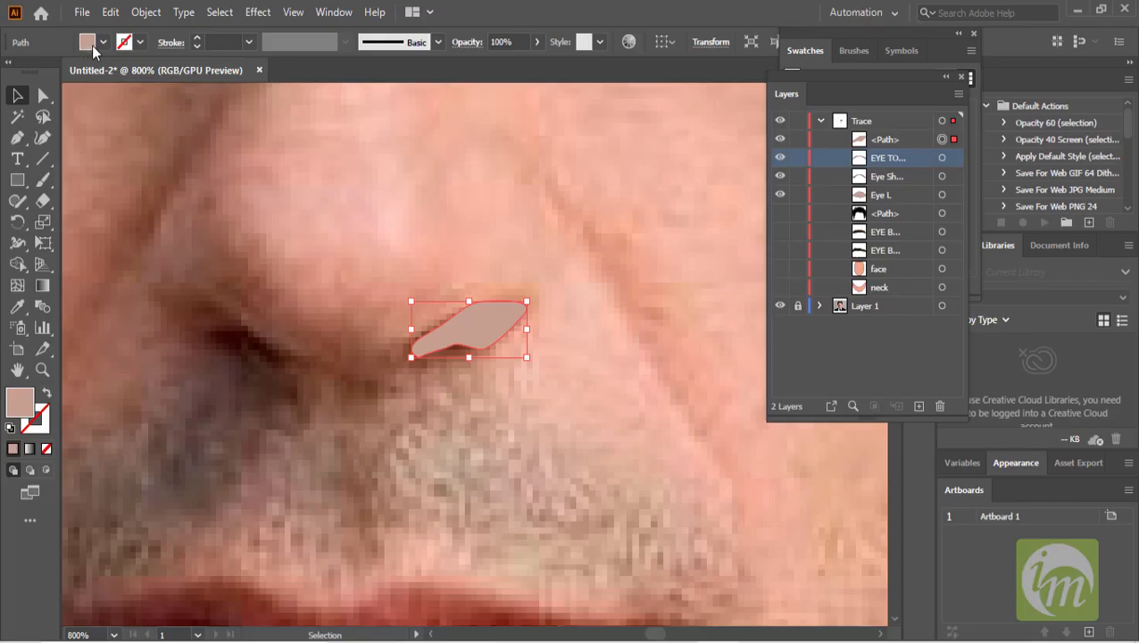
pyautogui.click(16, 308)
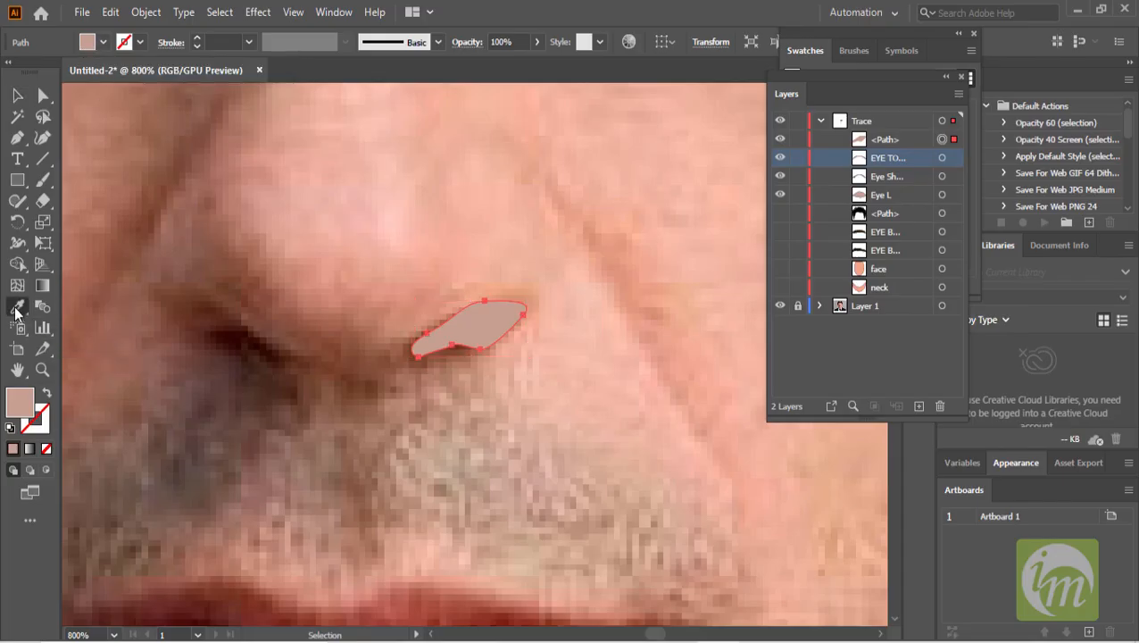
pyautogui.click(261, 342)
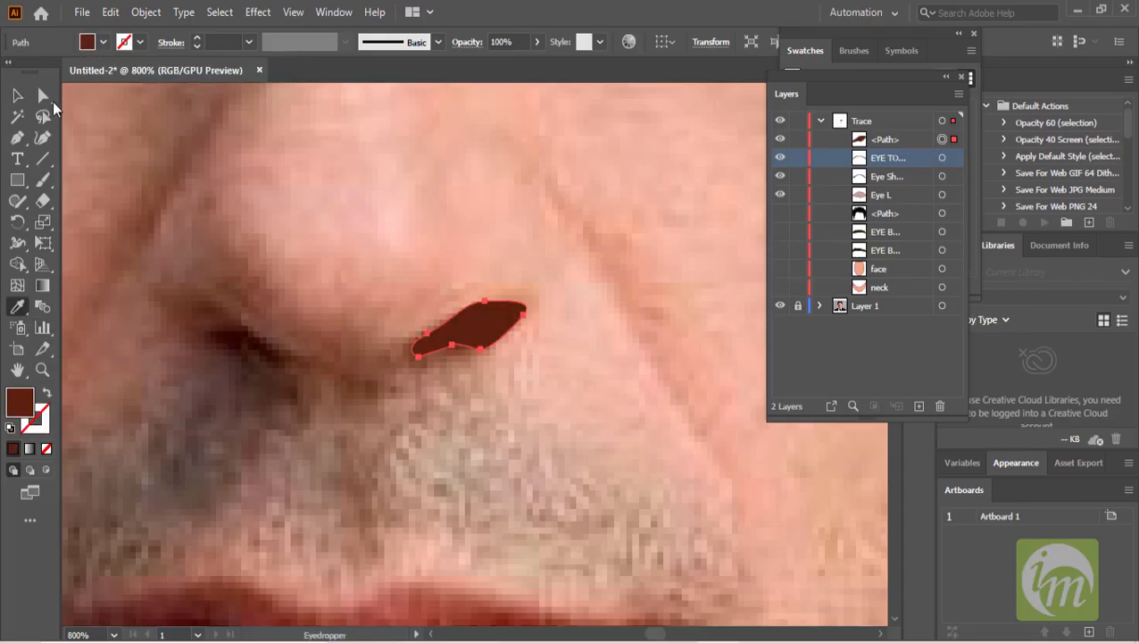
# - Move the traced nostril shape to sit over the nostril on the photo
pyautogui.click(18, 97)
pyautogui.scroll(-1, 549, 313)
pyautogui.moveTo(552, 358); pyautogui.dragTo(648, 381)
pyautogui.moveTo(463, 349); pyautogui.dragTo(500, 365)
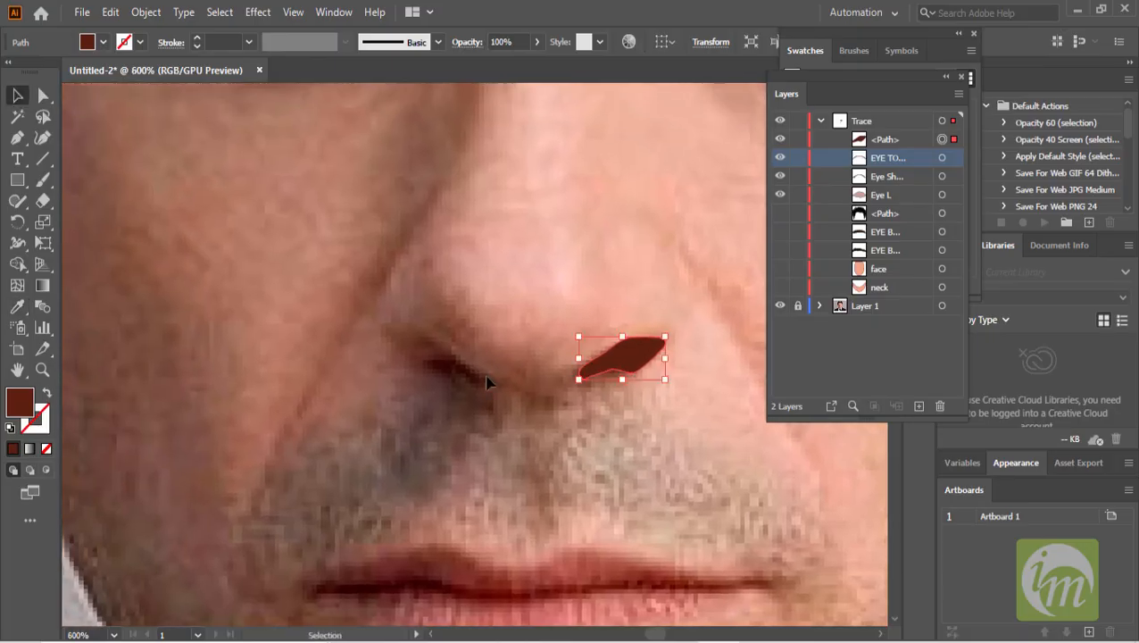
pyautogui.scroll(1, 478, 377)
pyautogui.scroll(-1, 478, 381)
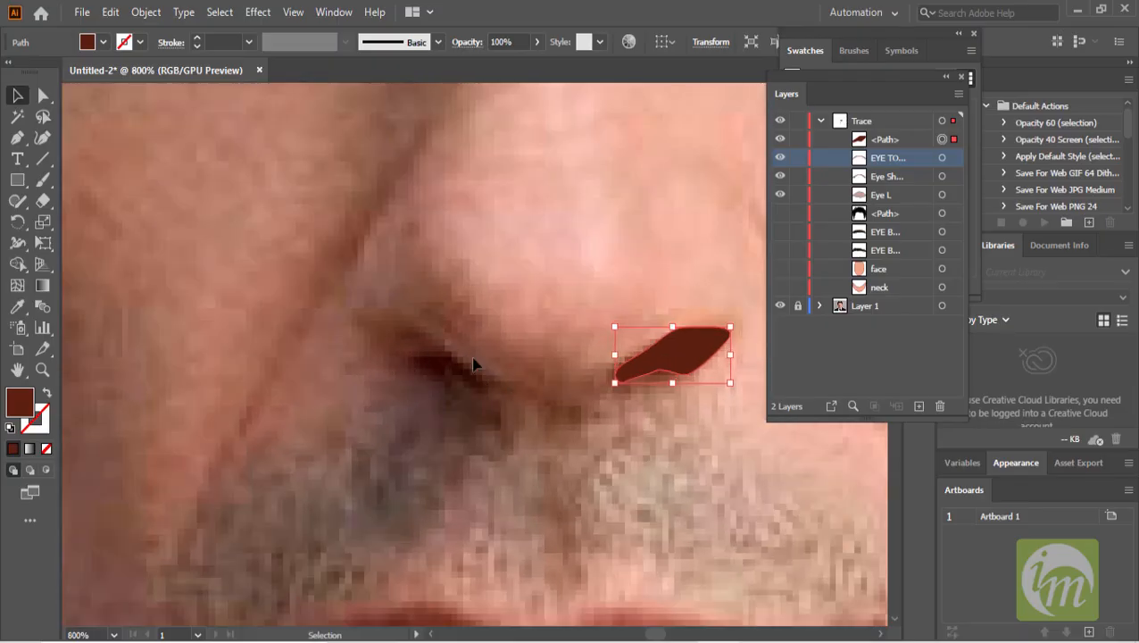
# - Trace a second nostril shape over the other nostril with the Pen tool, closing the path
pyautogui.click(20, 141)
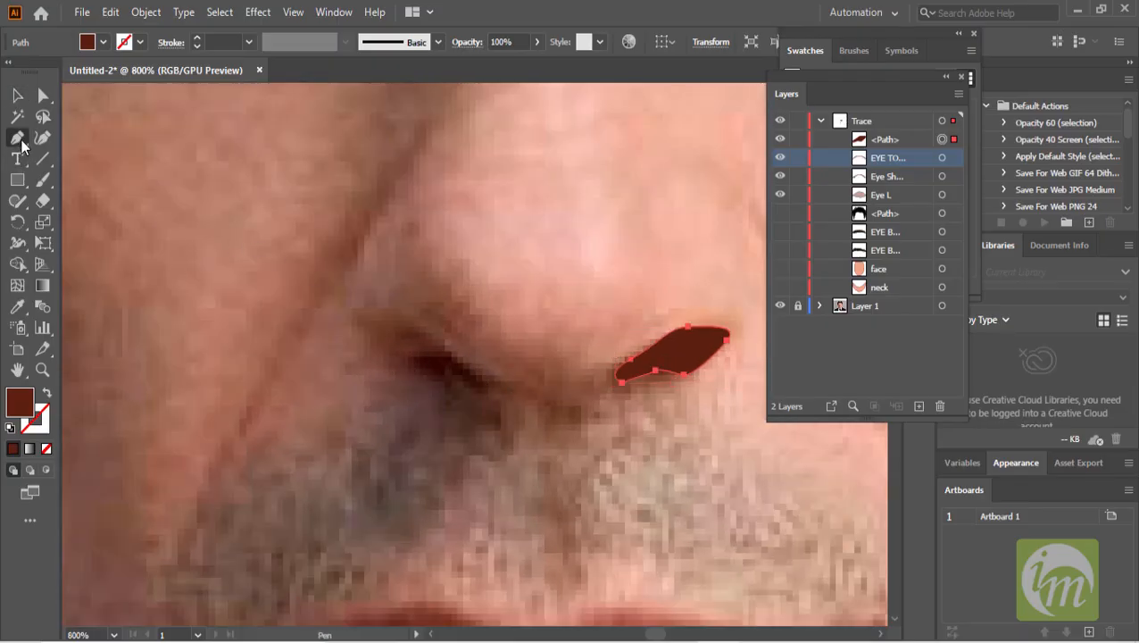
pyautogui.click(490, 387)
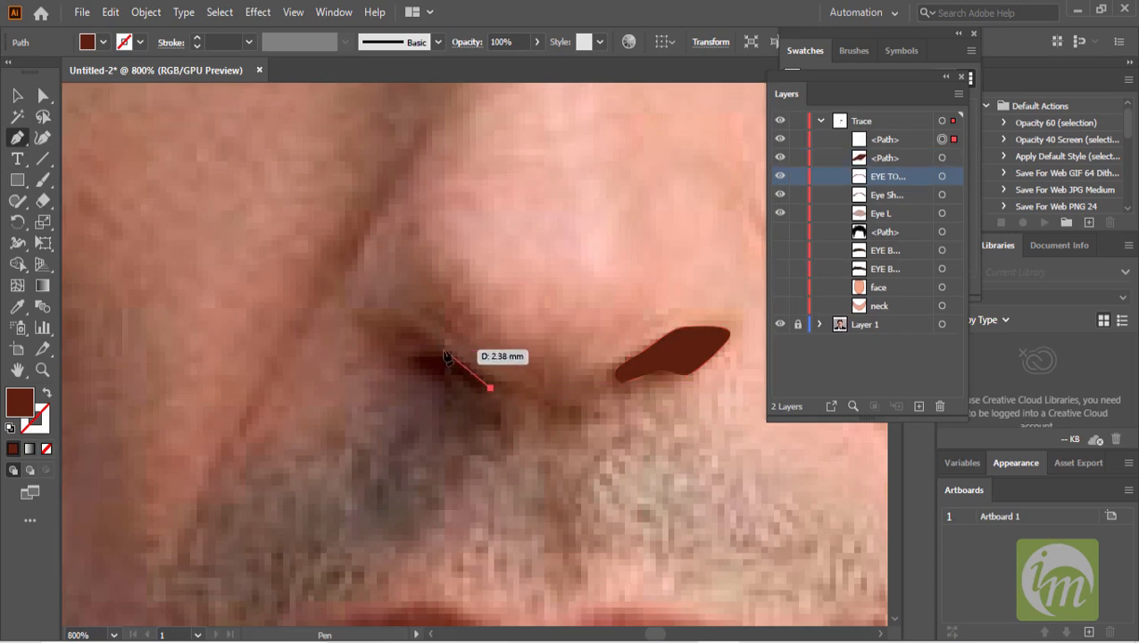
pyautogui.click(430, 335)
pyautogui.moveTo(398, 336); pyautogui.dragTo(440, 390)
pyautogui.click(490, 389)
pyautogui.click(17, 96)
pyautogui.scroll(-3, 540, 382)
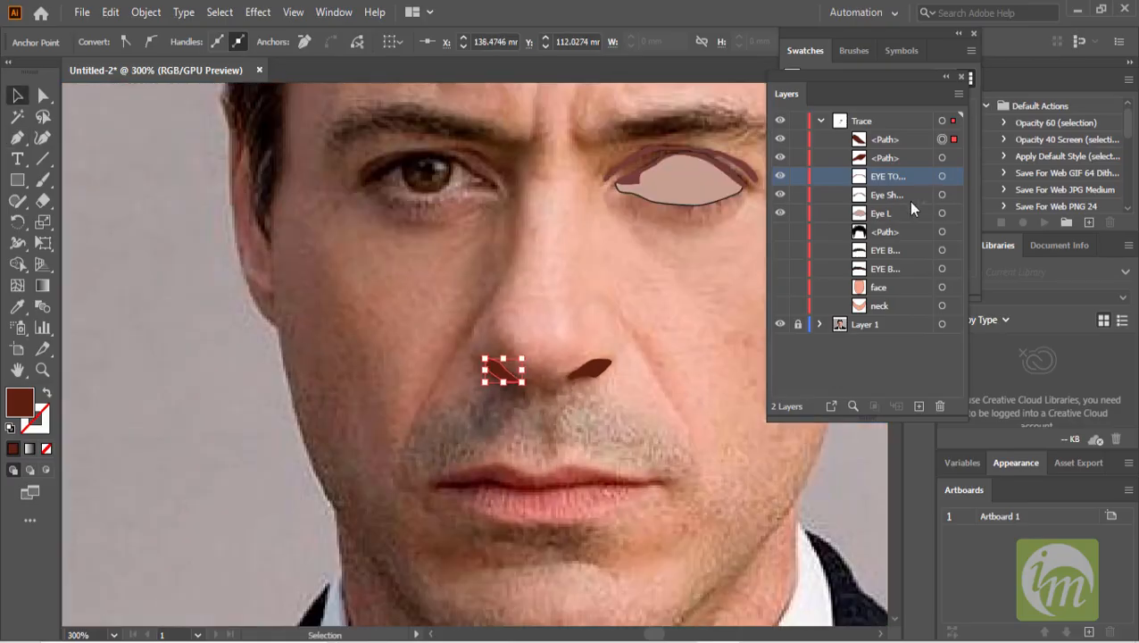
# - Toggle the face shape's visibility on and off to compare the nostril shapes against the photo
pyautogui.click(779, 288)
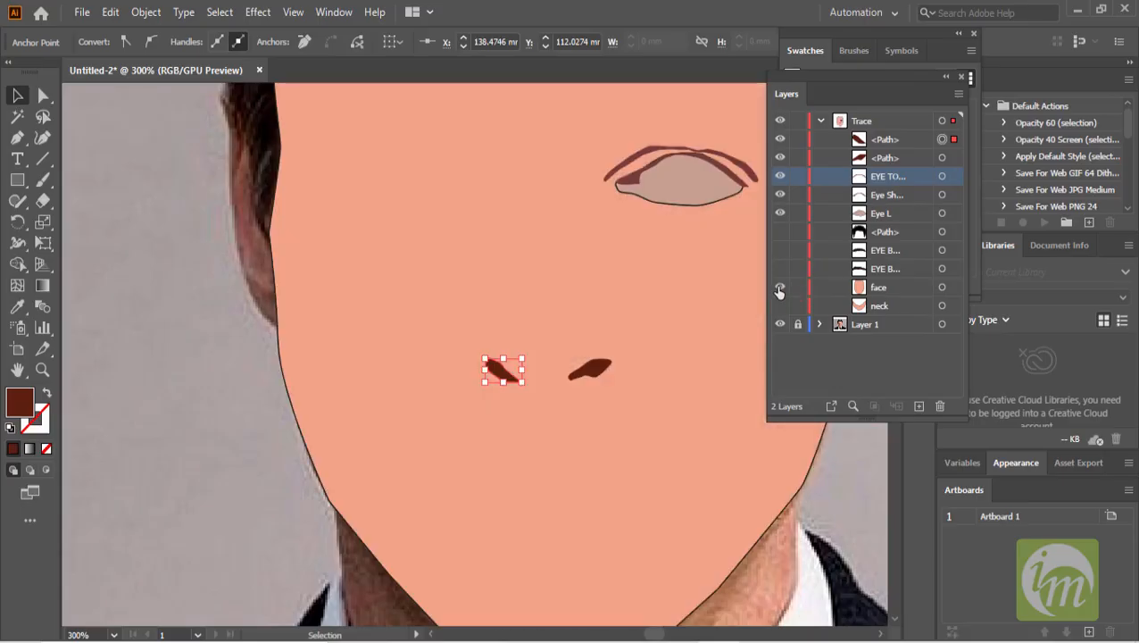
pyautogui.click(779, 287)
pyautogui.click(779, 287)
pyautogui.click(780, 287)
pyautogui.moveTo(580, 280); pyautogui.dragTo(519, 292)
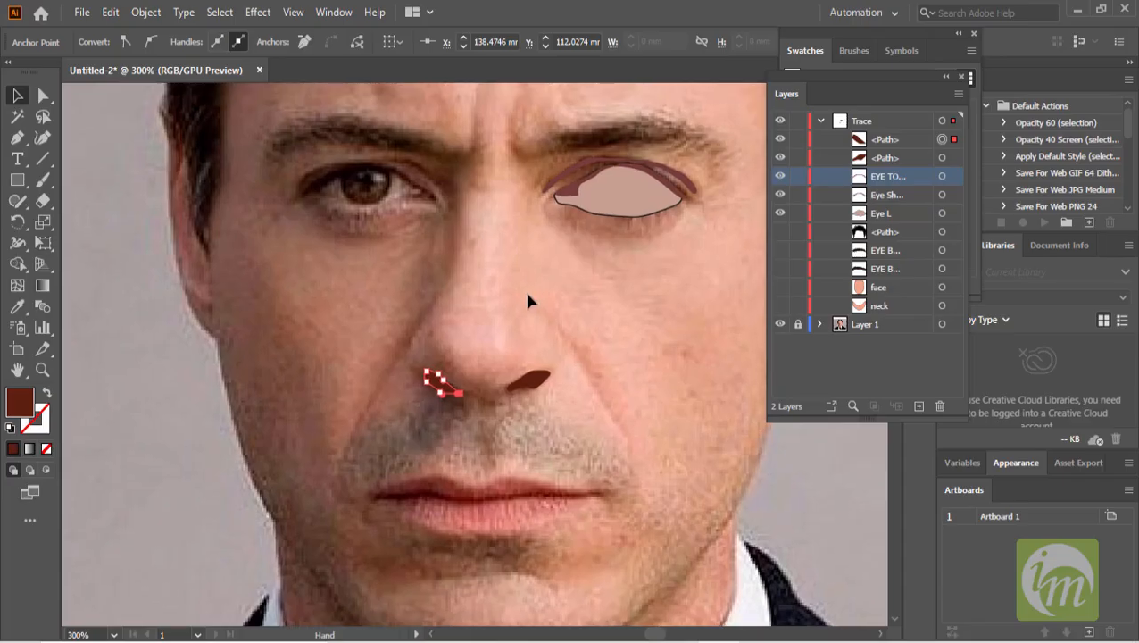
pyautogui.scroll(-1, 504, 281)
pyautogui.scroll(1, 498, 279)
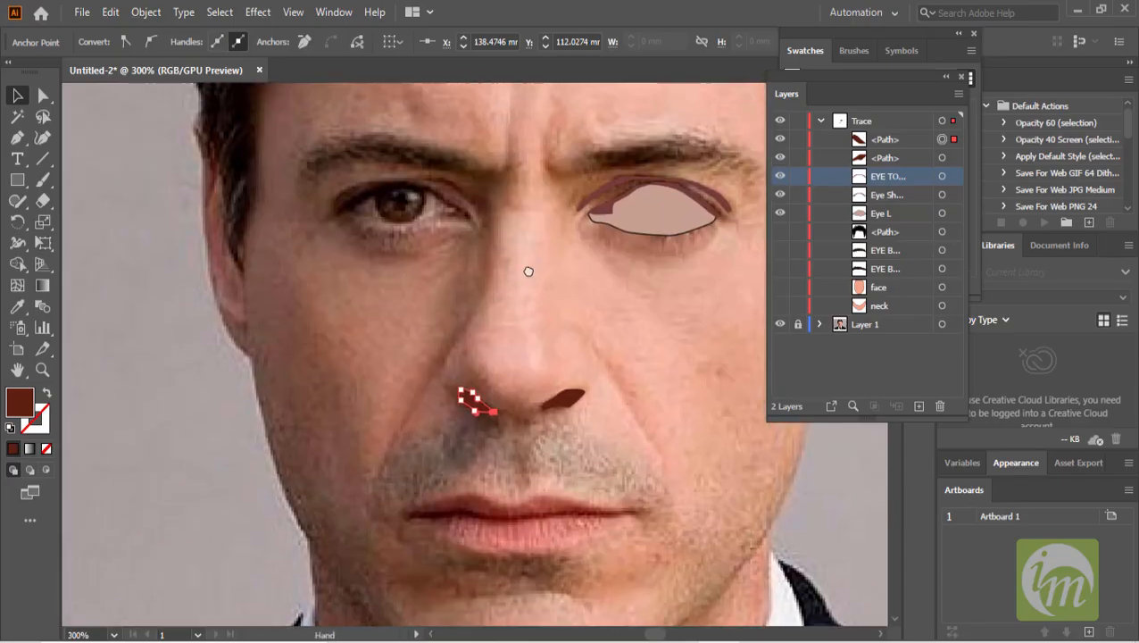
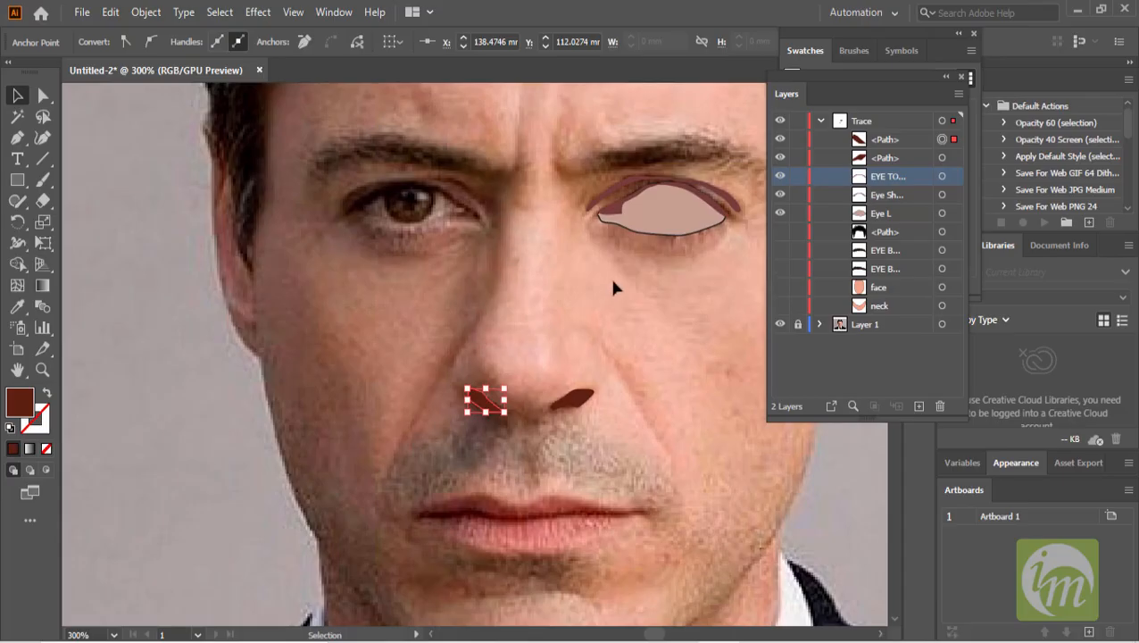
# - Apply a Gaussian Blur with a radius of about 3.57 pixels to the upper eyelid shape
pyautogui.scroll(1, 616, 277)
pyautogui.moveTo(650, 261); pyautogui.dragTo(518, 374)
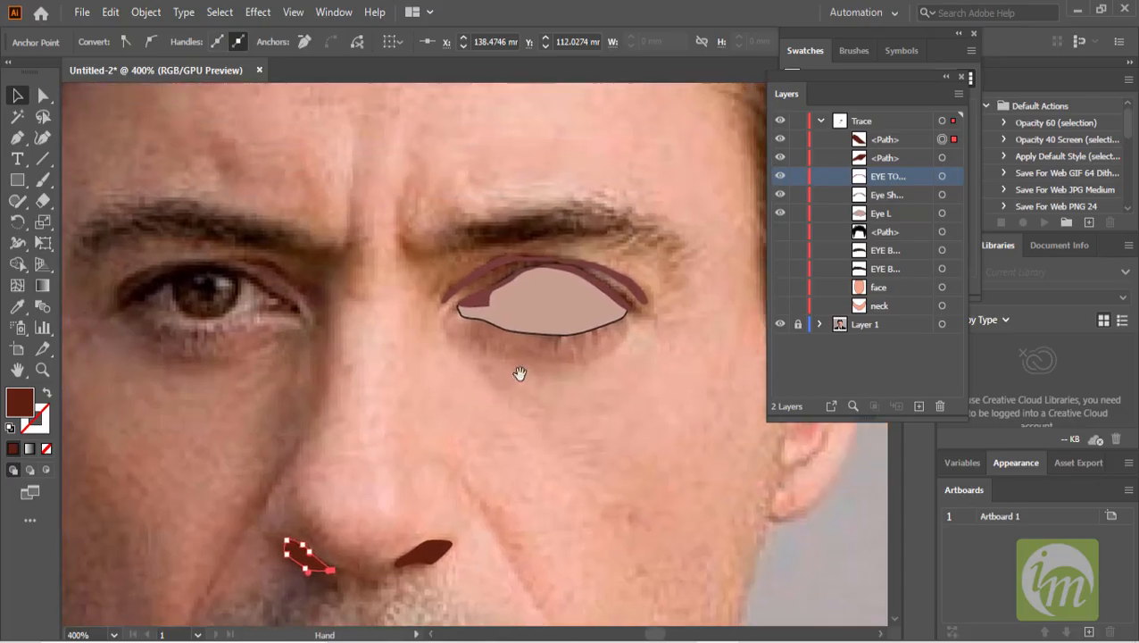
pyautogui.click(499, 264)
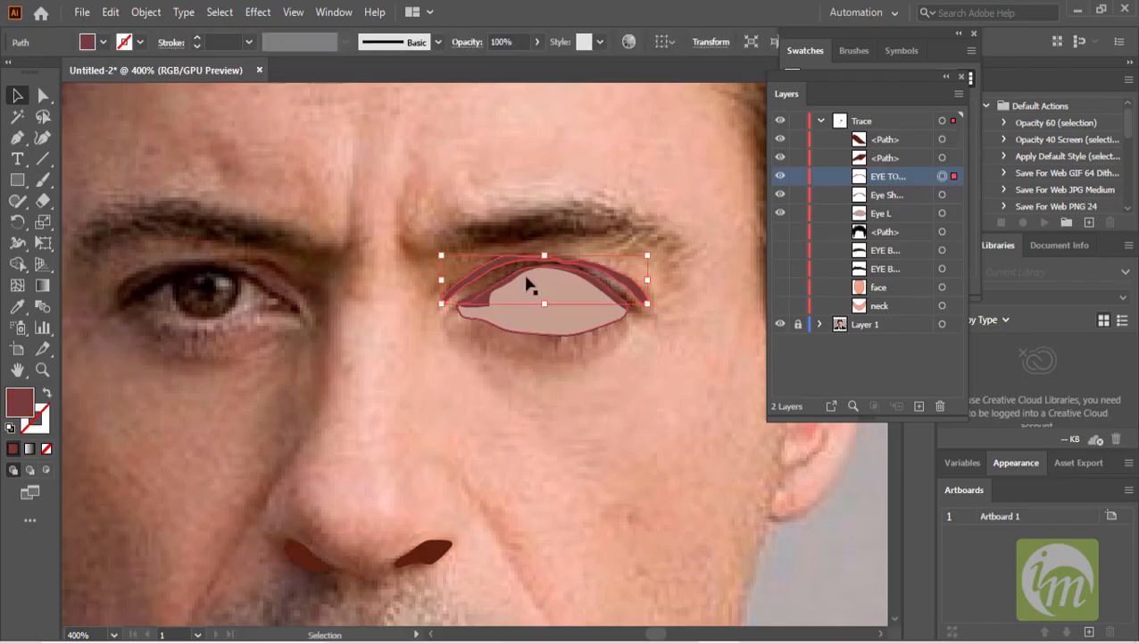
pyautogui.click(269, 18)
pyautogui.moveTo(353, 309)
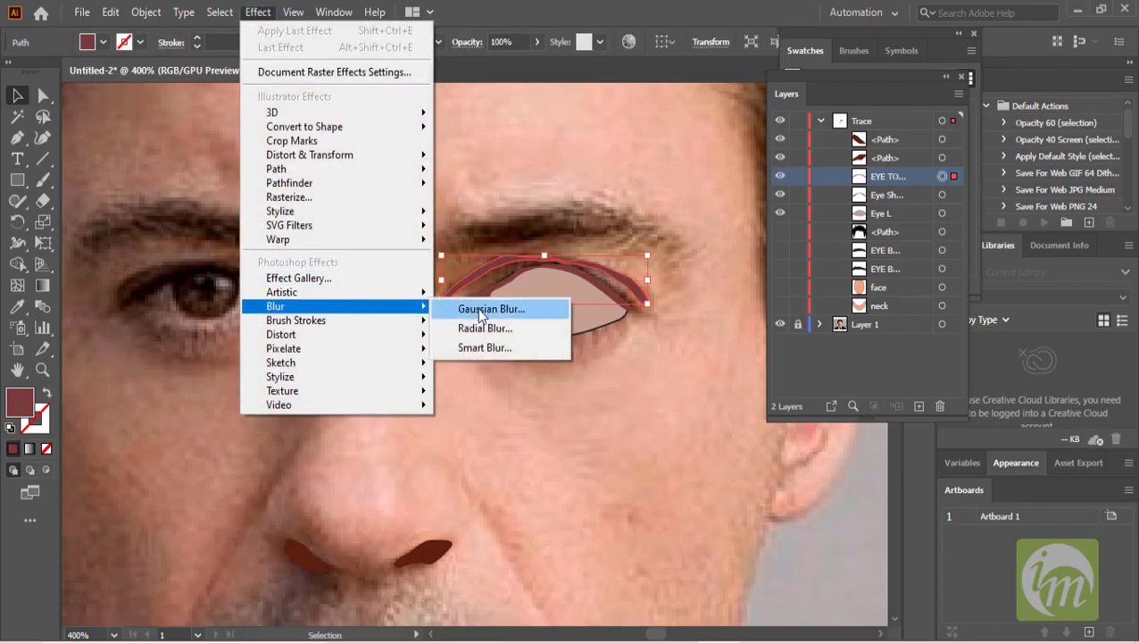
pyautogui.click(480, 309)
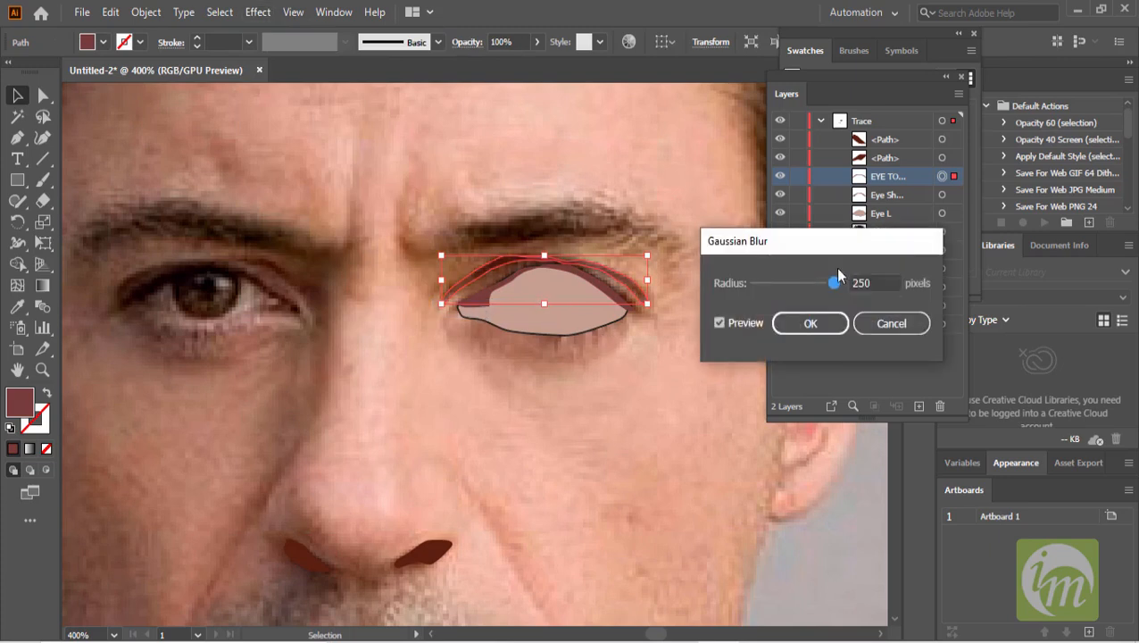
pyautogui.moveTo(834, 282); pyautogui.dragTo(772, 287)
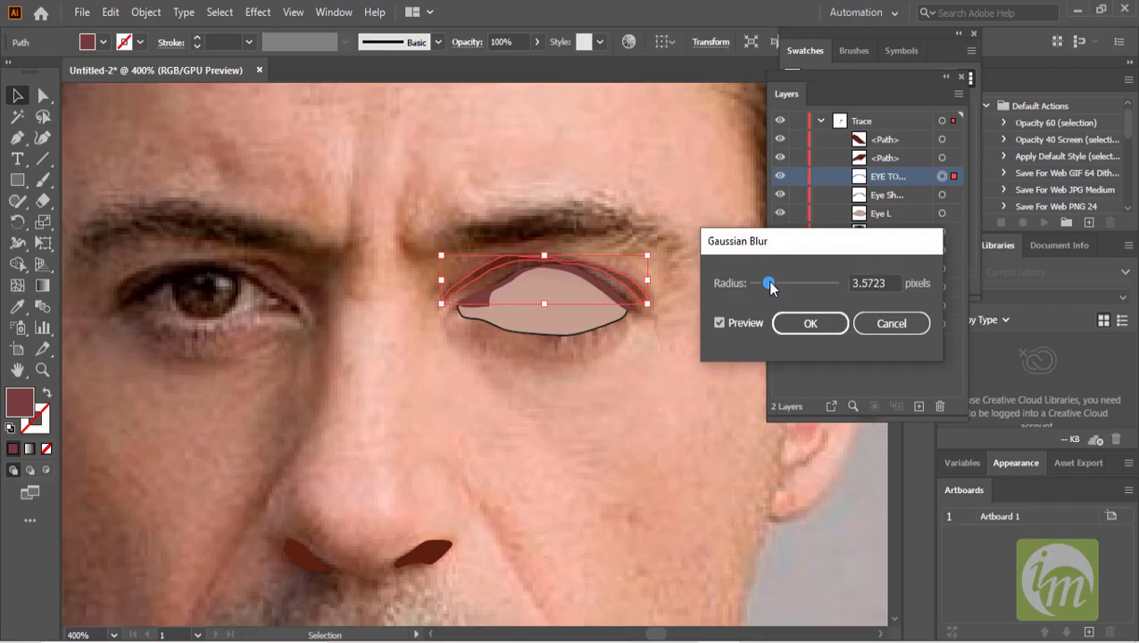
pyautogui.click(797, 323)
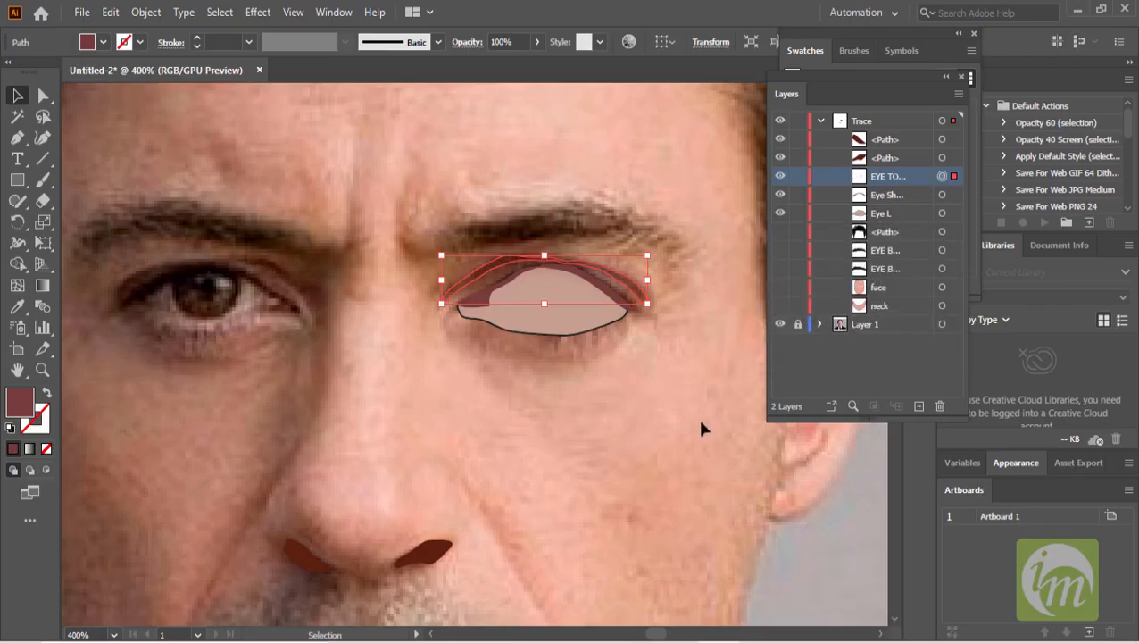
# - Show the face shape to preview the blurred eyelid against it, and undo the last two actions
pyautogui.click(699, 418)
pyautogui.click(779, 289)
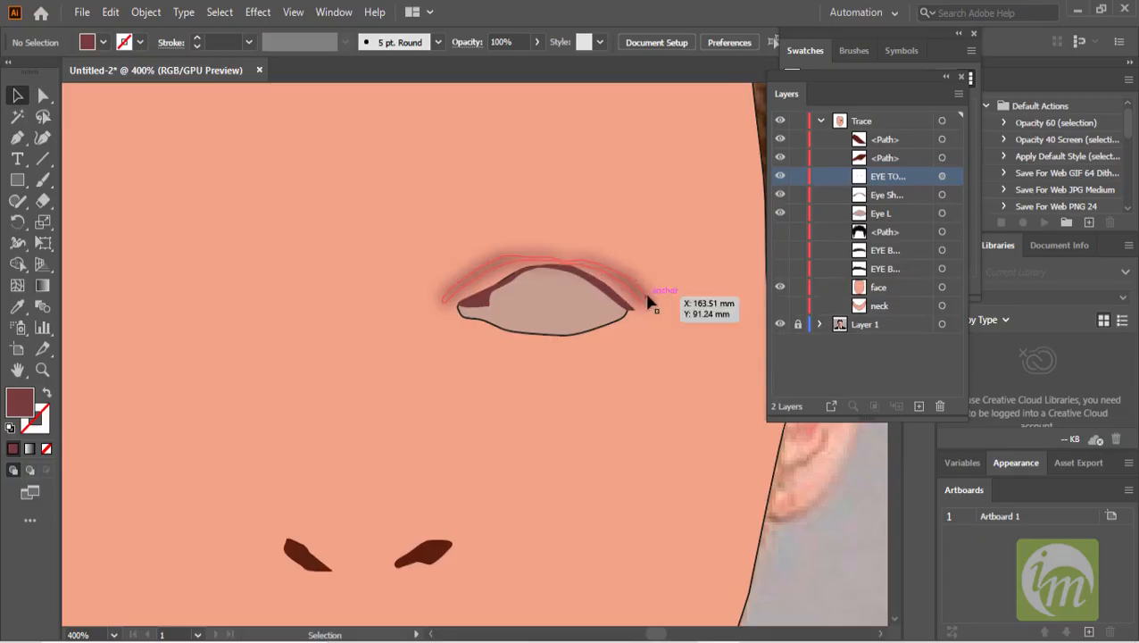
pyautogui.hotkey('ctrl', 'z')
pyautogui.hotkey('ctrl', 'z')
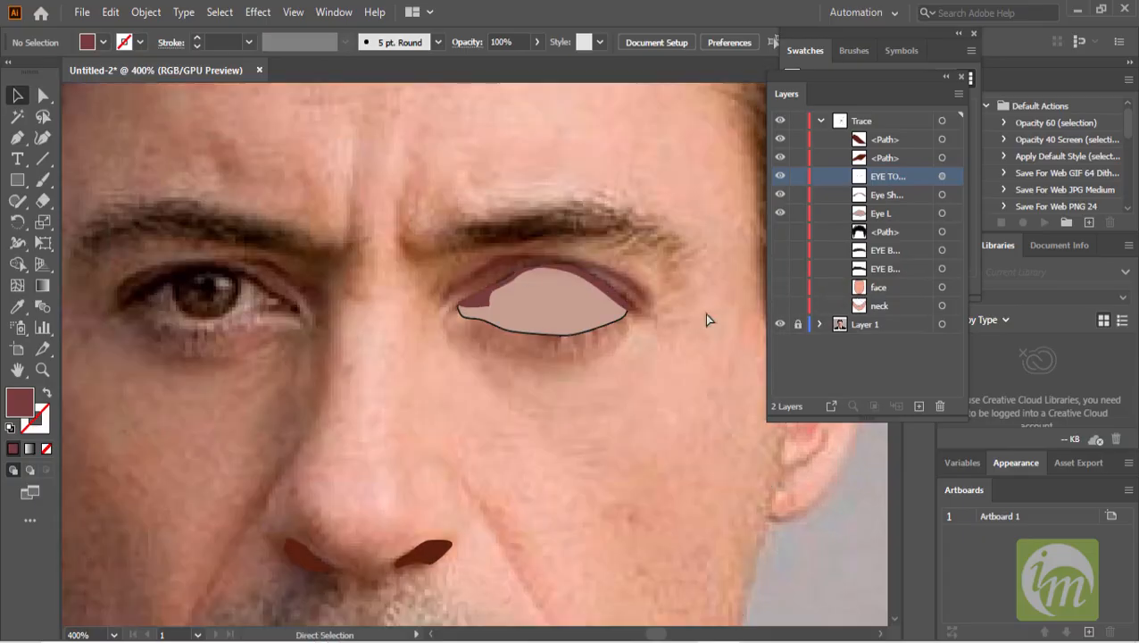
# - Trace a thin closed crease shape running from beside the right nostril down toward the mouth corner with the Pen tool
pyautogui.click(822, 525)
pyautogui.scroll(-1, 665, 462)
pyautogui.moveTo(652, 414); pyautogui.dragTo(662, 246)
pyautogui.scroll(1, 572, 376)
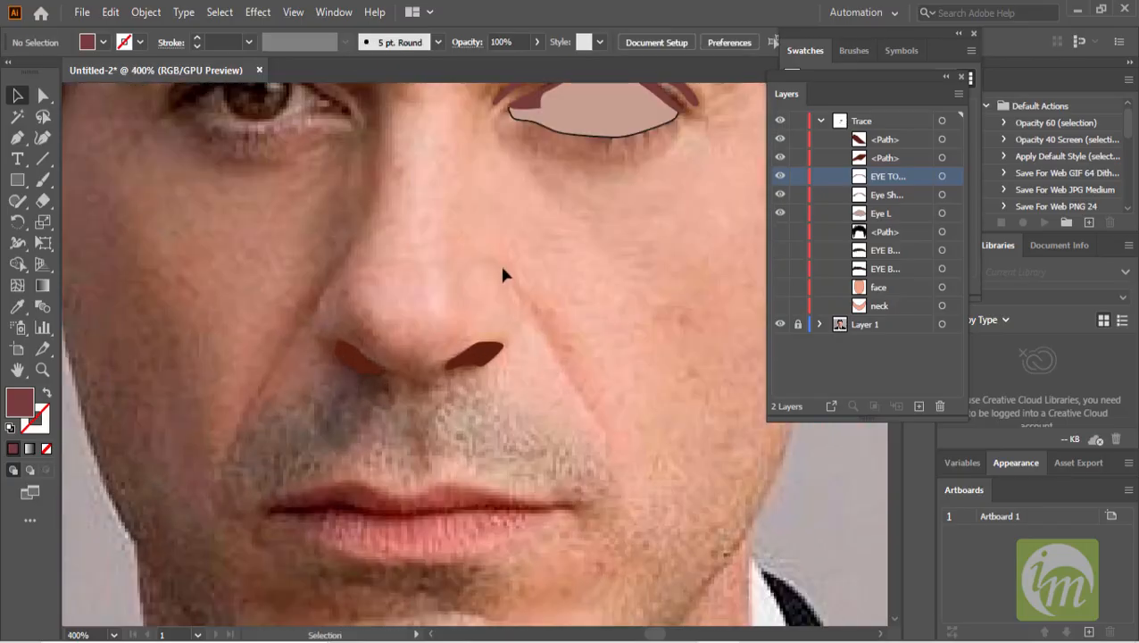
pyautogui.moveTo(605, 397); pyautogui.dragTo(632, 390)
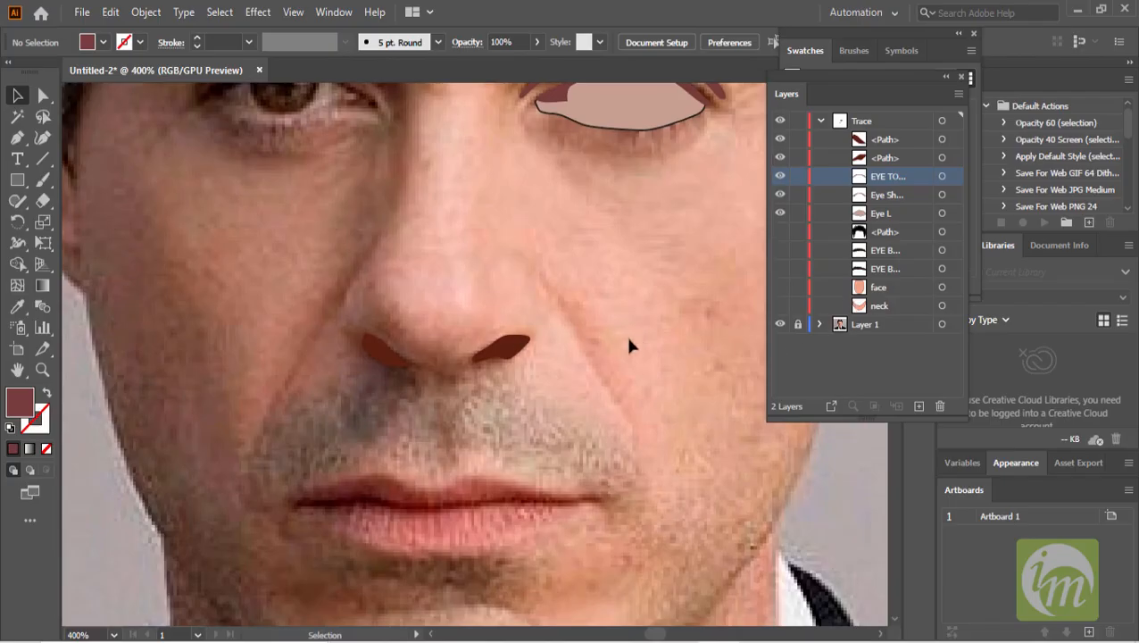
pyautogui.click(898, 140)
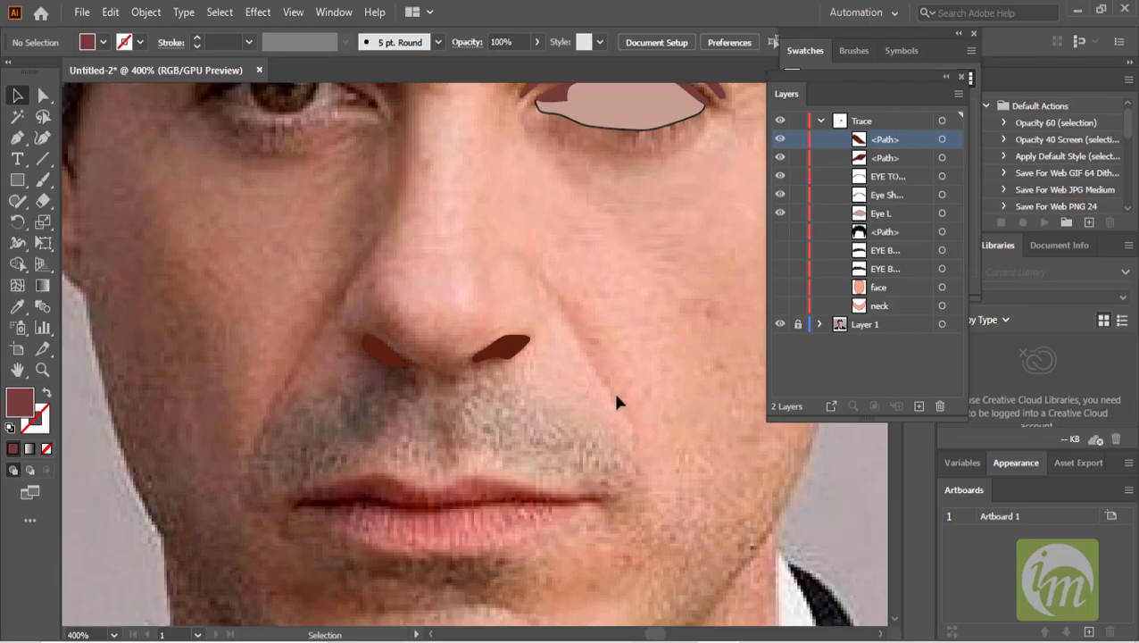
pyautogui.moveTo(268, 420); pyautogui.dragTo(412, 347)
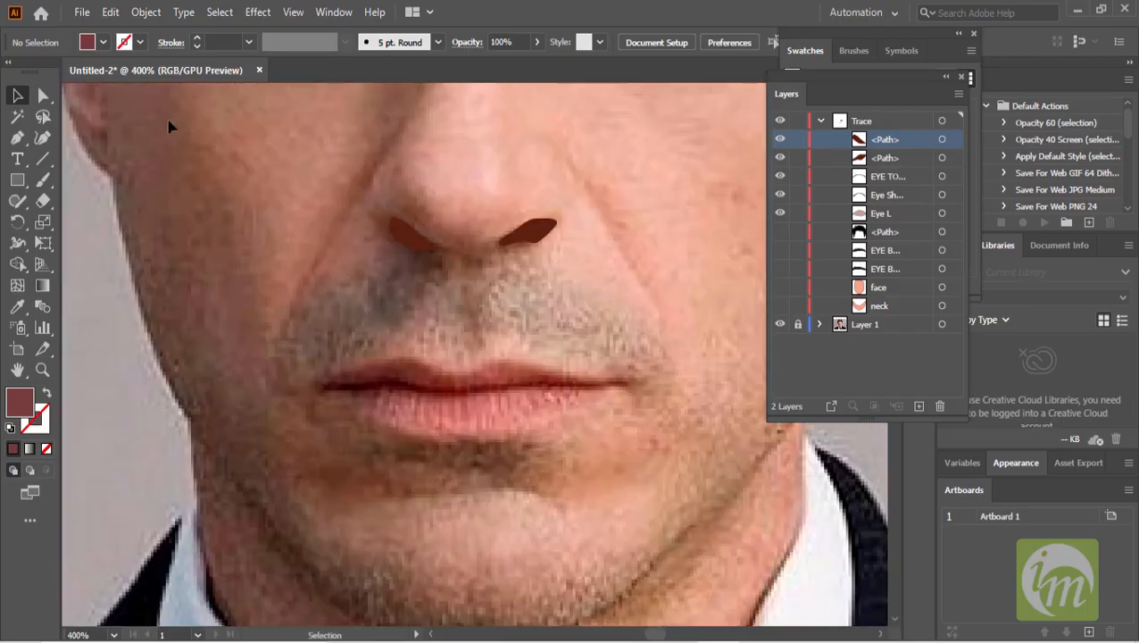
pyautogui.click(17, 138)
pyautogui.moveTo(549, 227); pyautogui.dragTo(506, 230)
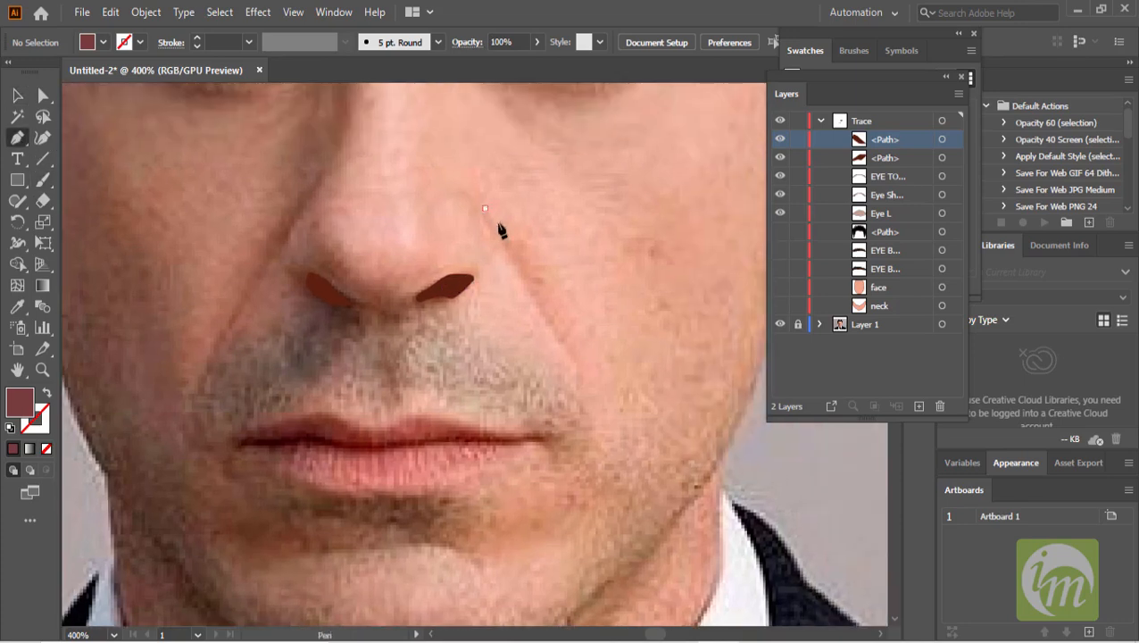
pyautogui.click(585, 374)
pyautogui.click(570, 343)
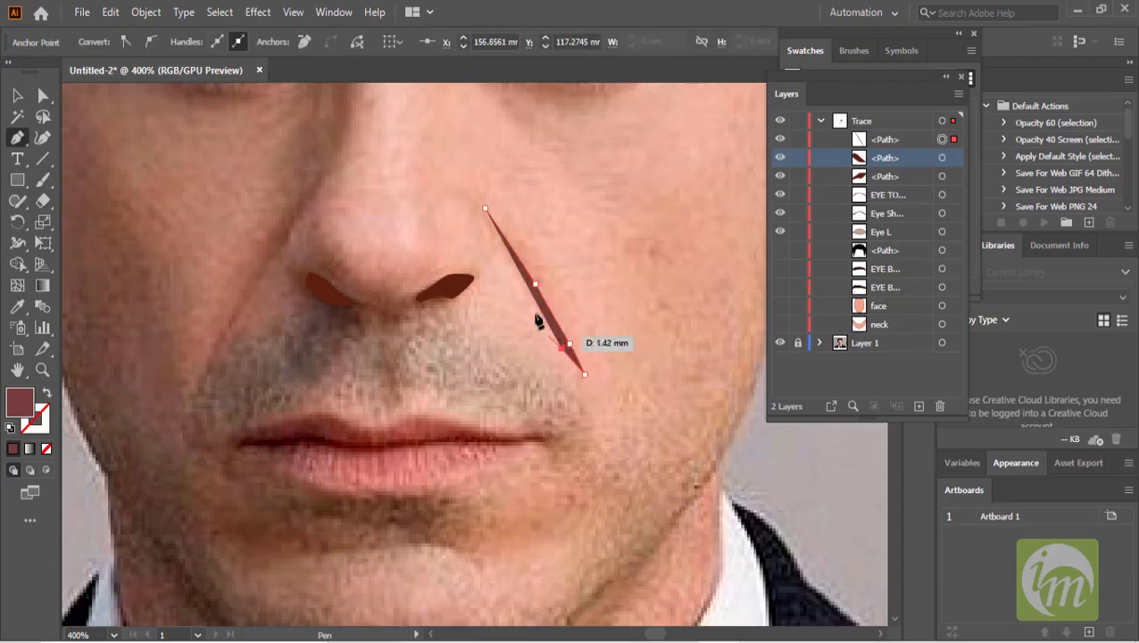
pyautogui.click(520, 274)
pyautogui.click(490, 227)
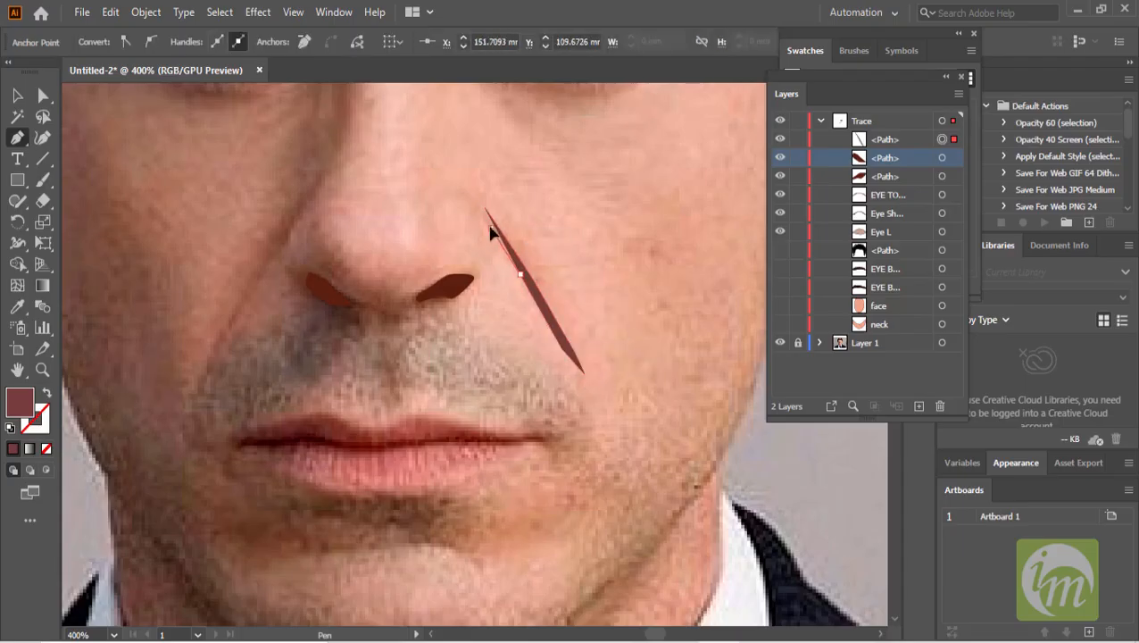
pyautogui.click(483, 210)
# - Fill the crease shape with a brown sampled from the photo's cheek shadow and toggle the face shape's visibility to compare
pyautogui.click(15, 95)
pyautogui.click(18, 308)
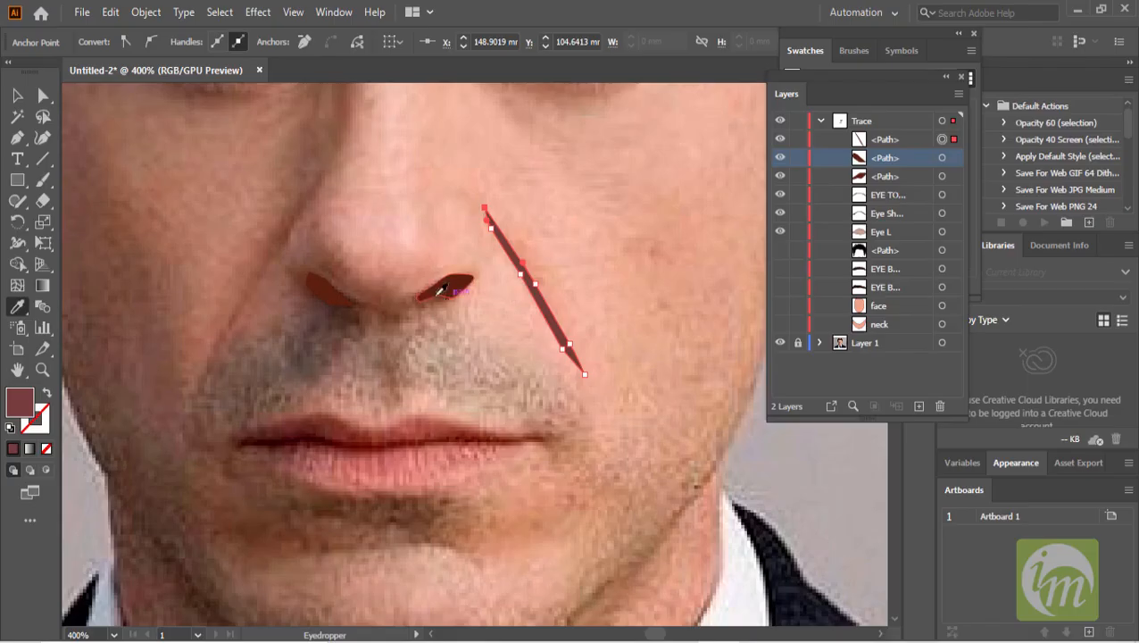
pyautogui.click(255, 278)
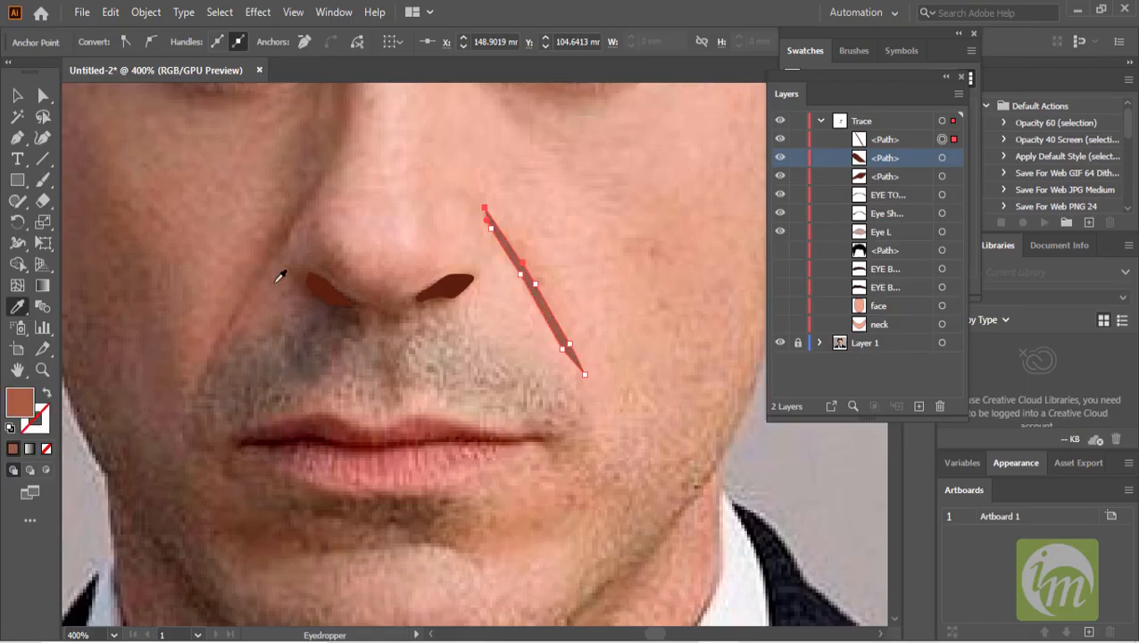
pyautogui.click(17, 95)
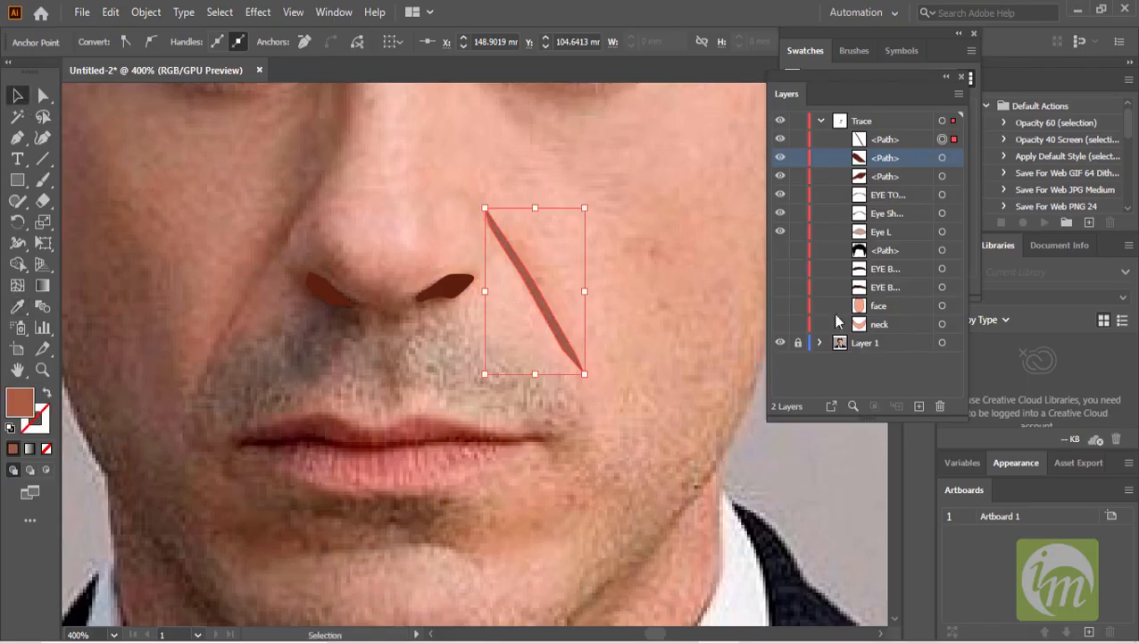
pyautogui.click(780, 307)
pyautogui.click(780, 306)
# - Trace a matching thin crease shape from beside the left nostril down toward the mouth with the Pen tool
pyautogui.hscroll(-3, 589, 413)
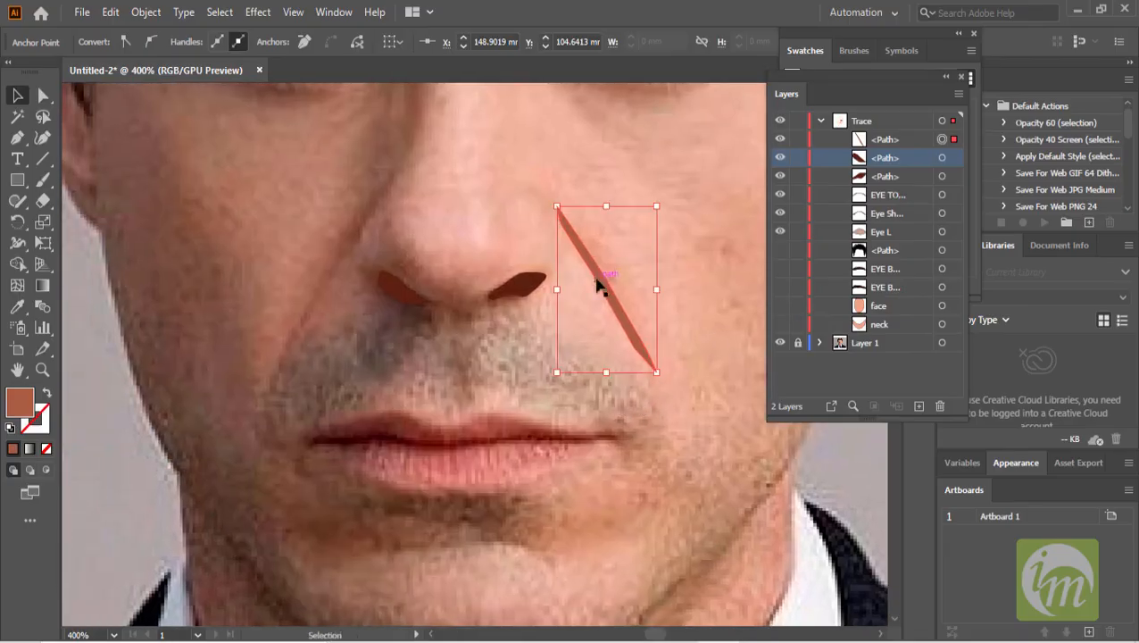
pyautogui.hscroll(-2, 552, 348)
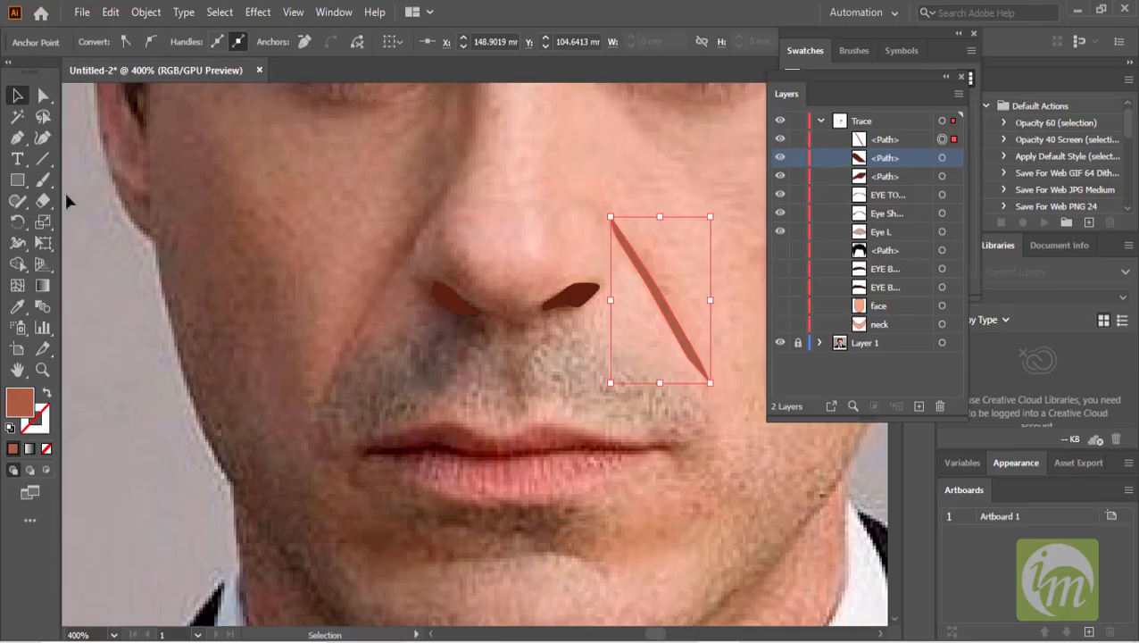
pyautogui.click(16, 138)
pyautogui.click(320, 391)
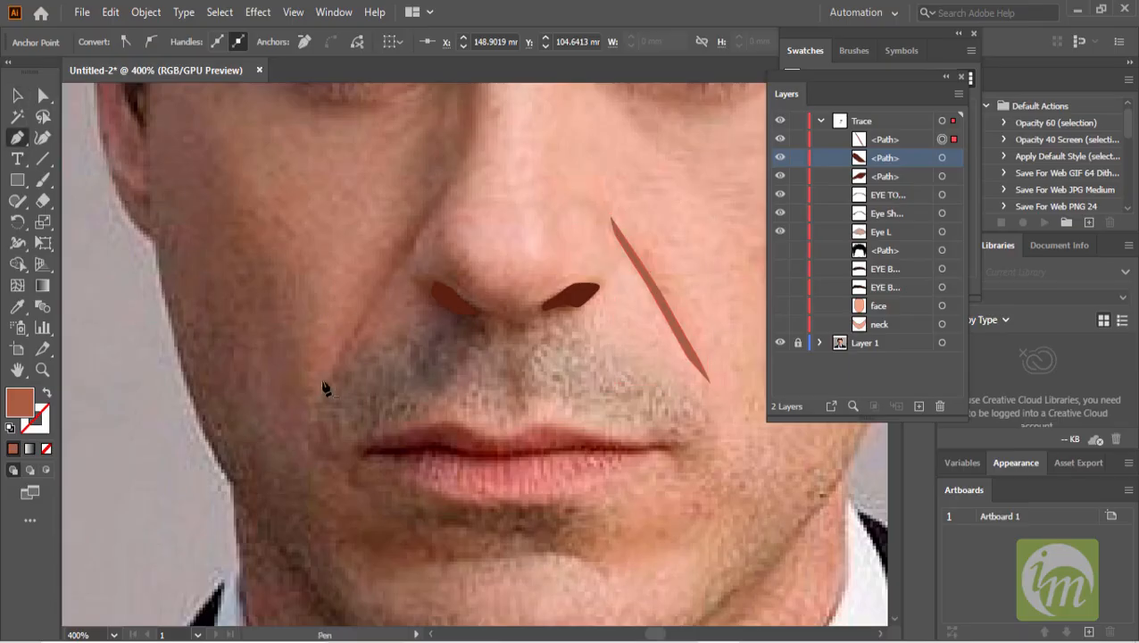
pyautogui.click(365, 306)
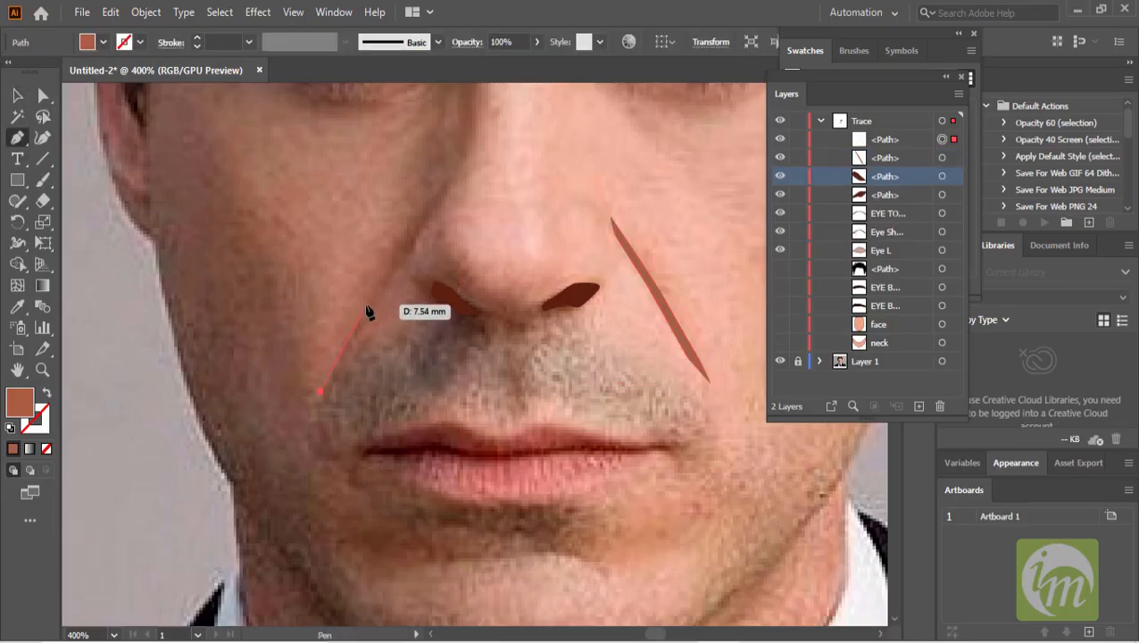
pyautogui.click(405, 239)
pyautogui.click(446, 188)
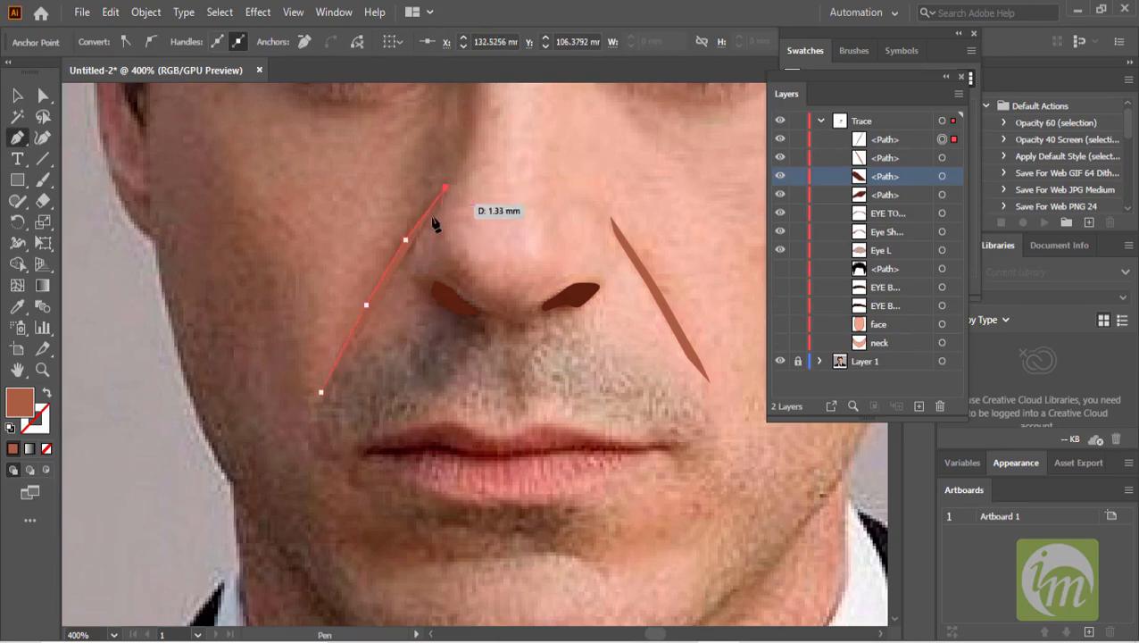
pyautogui.click(402, 265)
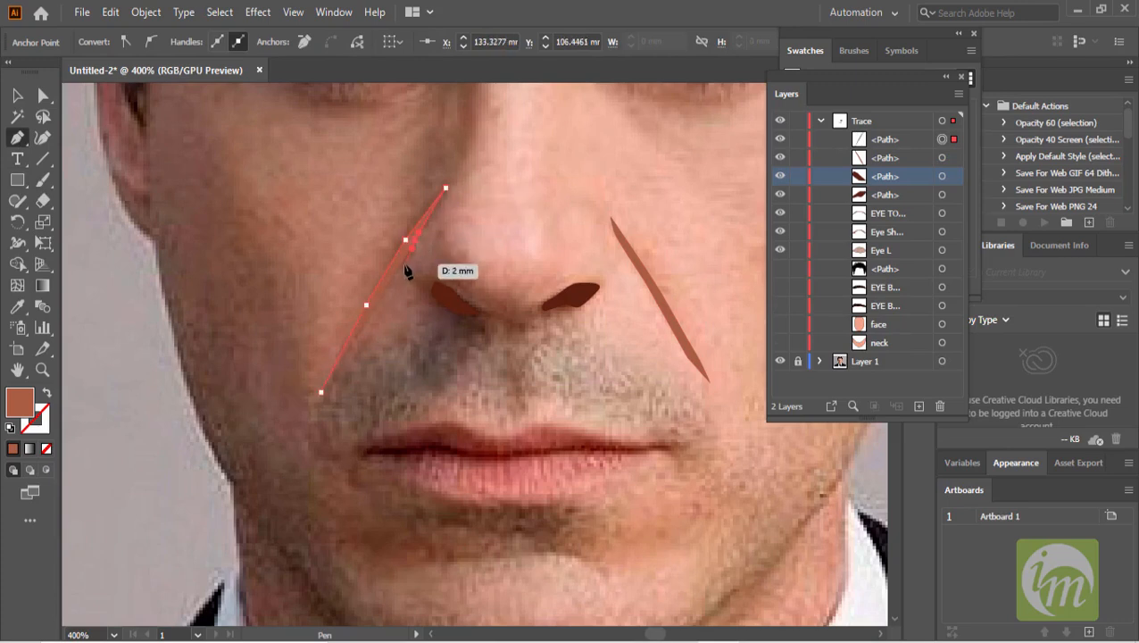
pyautogui.click(360, 334)
pyautogui.click(321, 392)
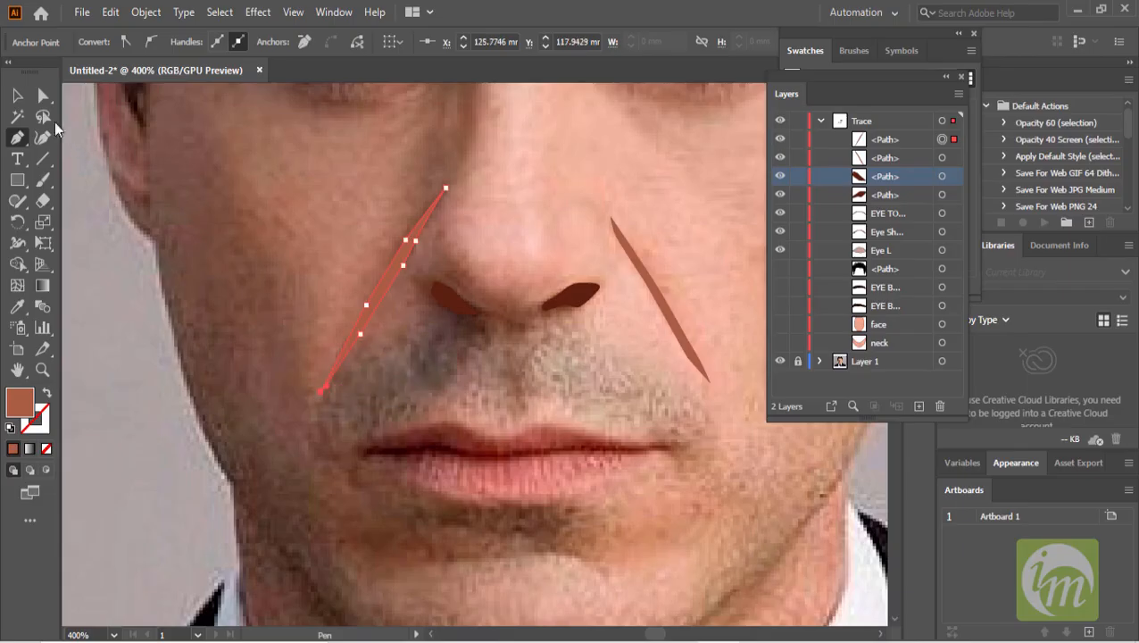
pyautogui.click(19, 96)
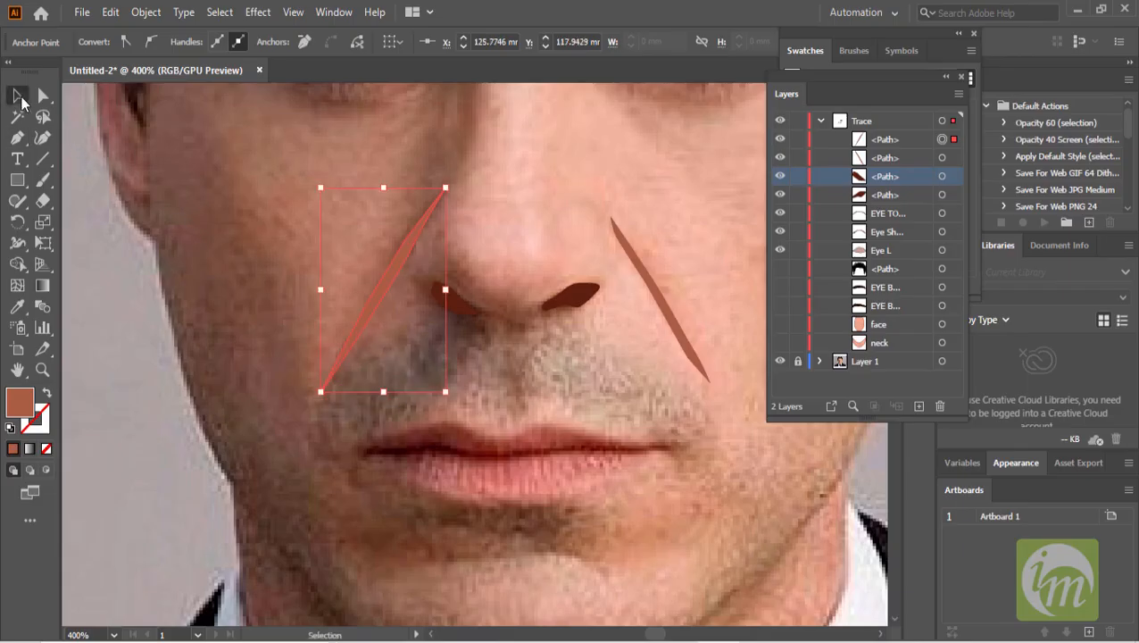
pyautogui.click(499, 358)
# - Start a lip path at the left mouth corner with the Pen tool, undoing the extra points placed after it
pyautogui.scroll(-1, 503, 350)
pyautogui.moveTo(517, 438); pyautogui.dragTo(498, 324)
pyautogui.scroll(1, 498, 330)
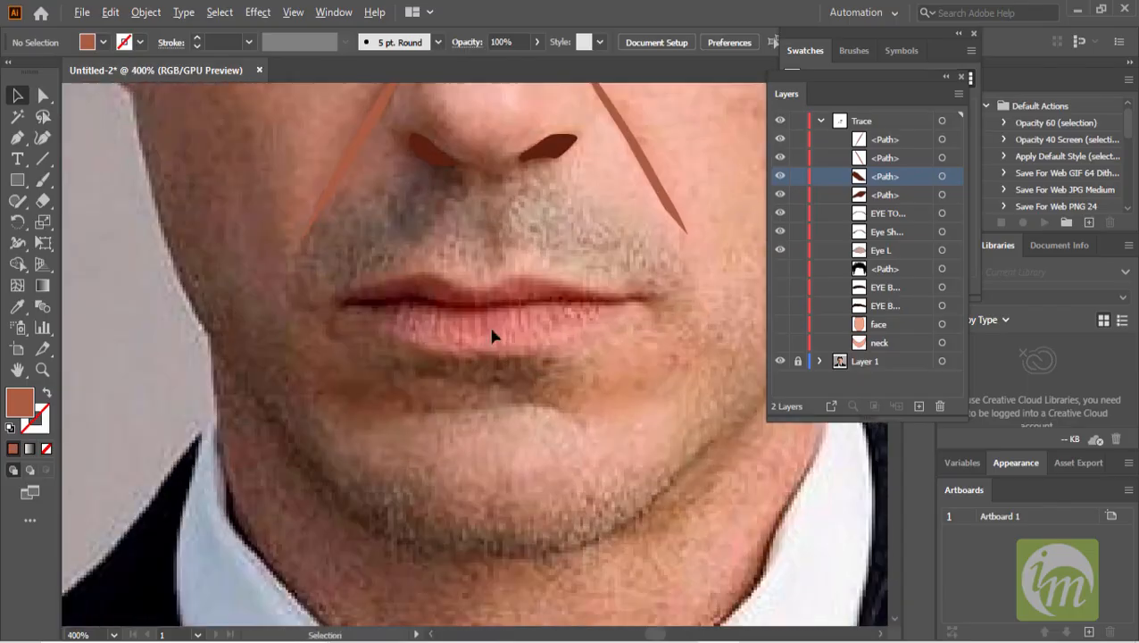
pyautogui.scroll(1, 443, 294)
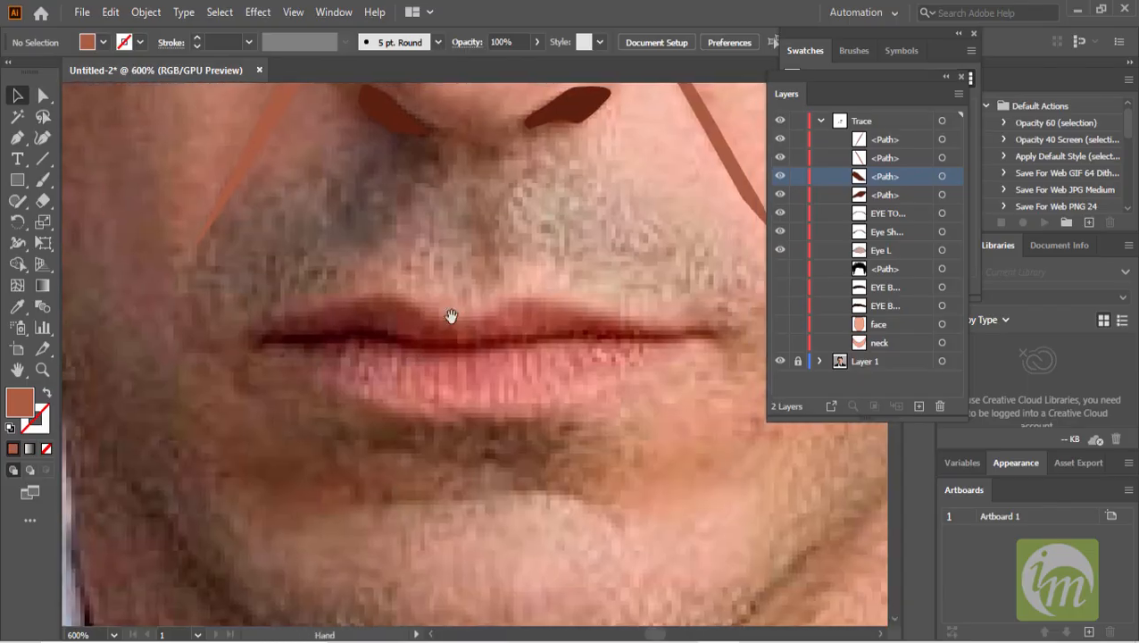
pyautogui.click(20, 140)
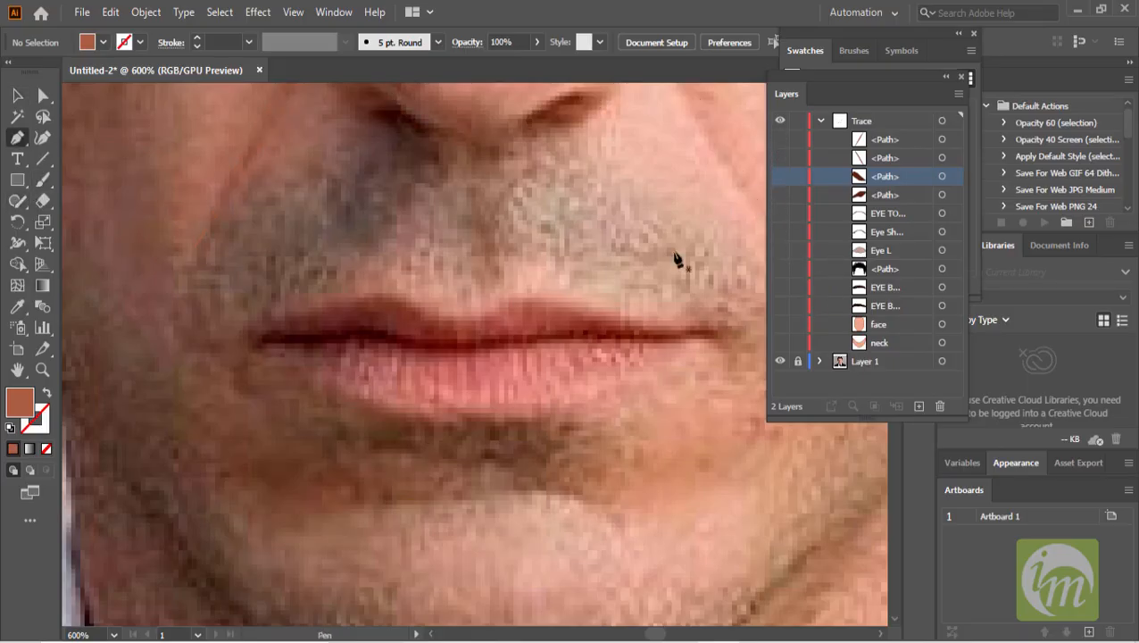
pyautogui.moveTo(559, 287); pyautogui.dragTo(524, 251)
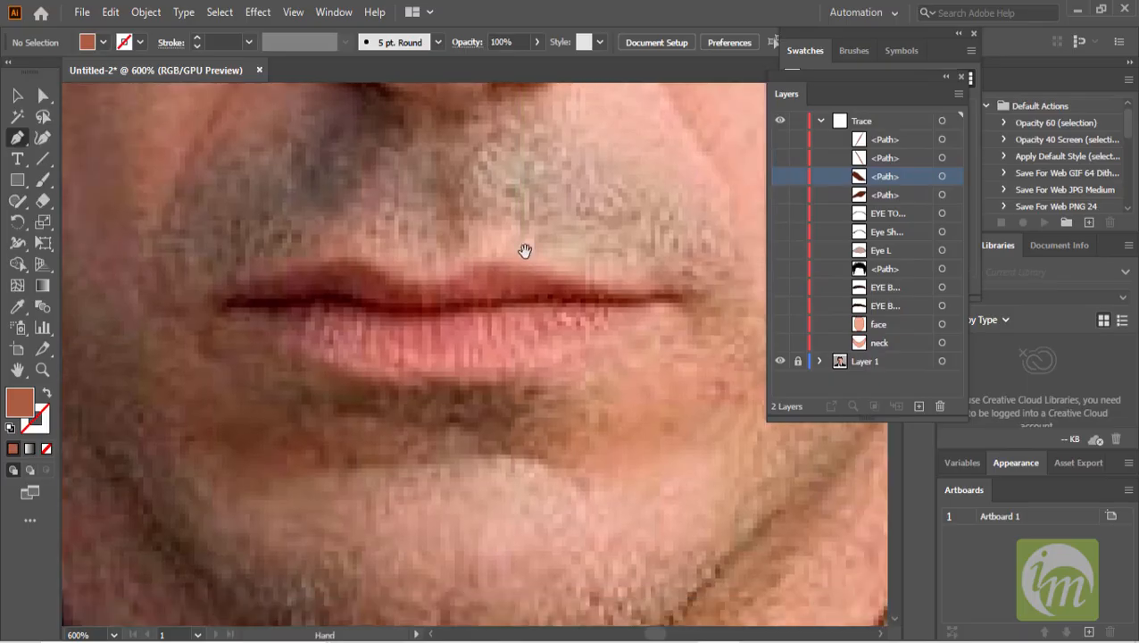
pyautogui.click(220, 304)
pyautogui.click(282, 270)
pyautogui.click(306, 265)
pyautogui.moveTo(355, 258); pyautogui.dragTo(418, 283)
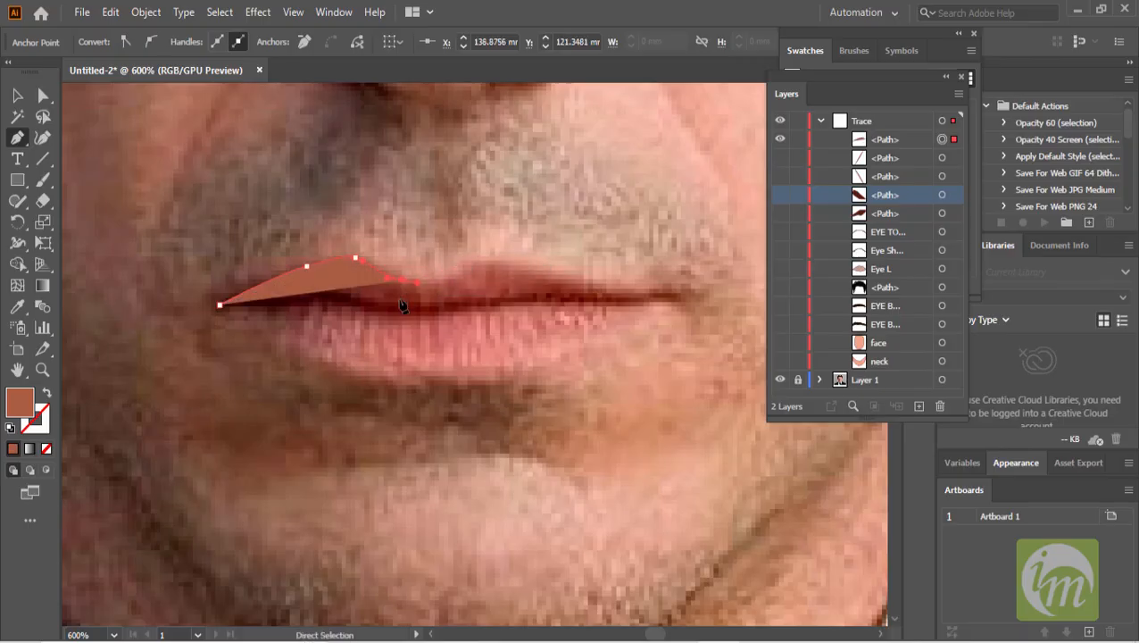
pyautogui.hotkey('ctrl', 'z')
pyautogui.hotkey('ctrl', 'z')
pyautogui.hotkey('ctrl', 'z')
pyautogui.hotkey('ctrl', 'z')
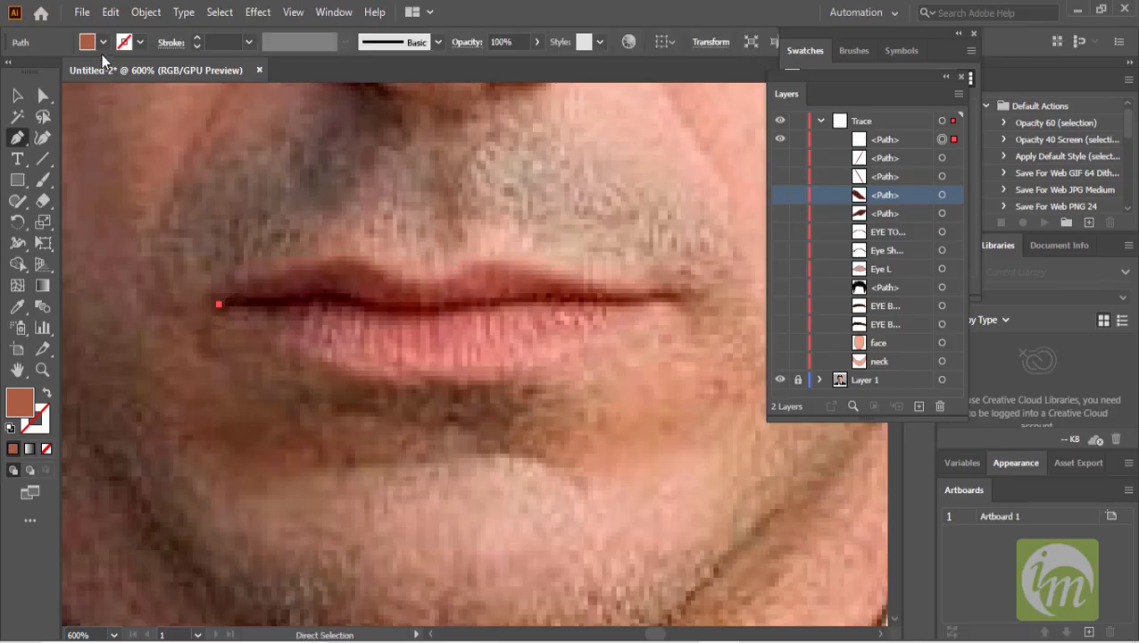
# - Trace a closed outline around both lips with the Pen tool, using no fill and undoing one stray point
pyautogui.click(103, 44)
pyautogui.click(10, 72)
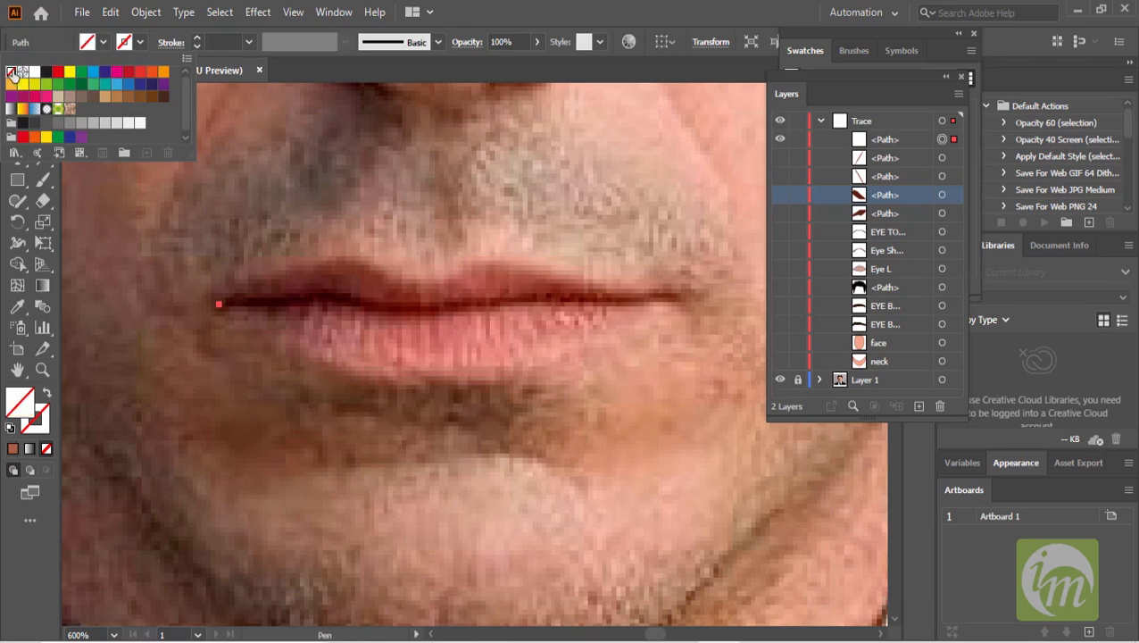
pyautogui.moveTo(334, 259); pyautogui.dragTo(607, 333)
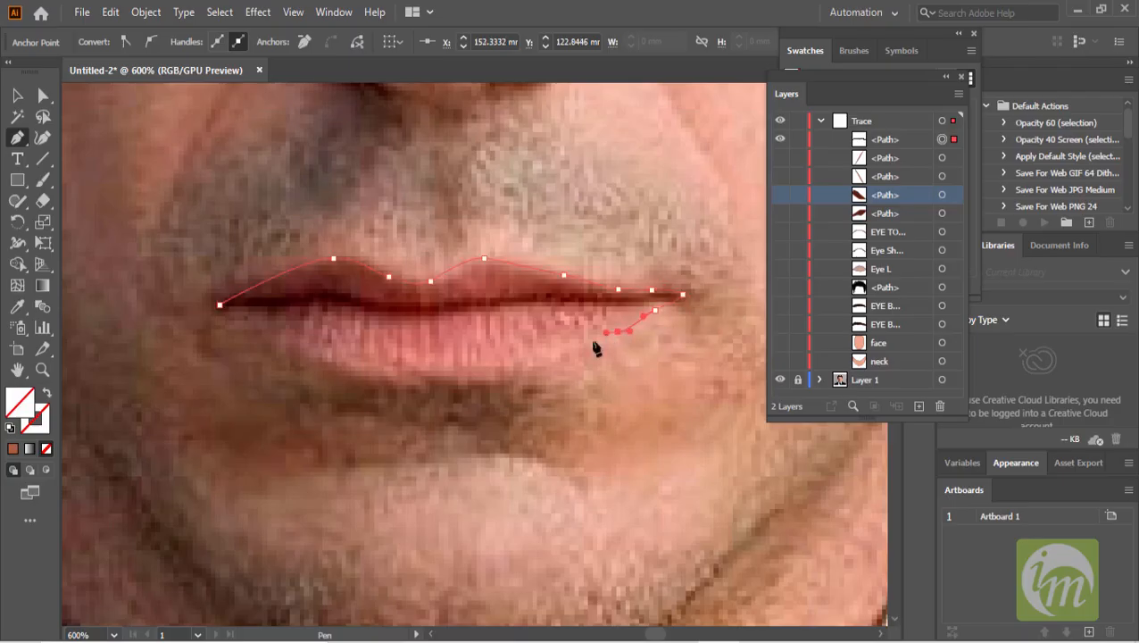
pyautogui.hotkey('ctrl', 'z')
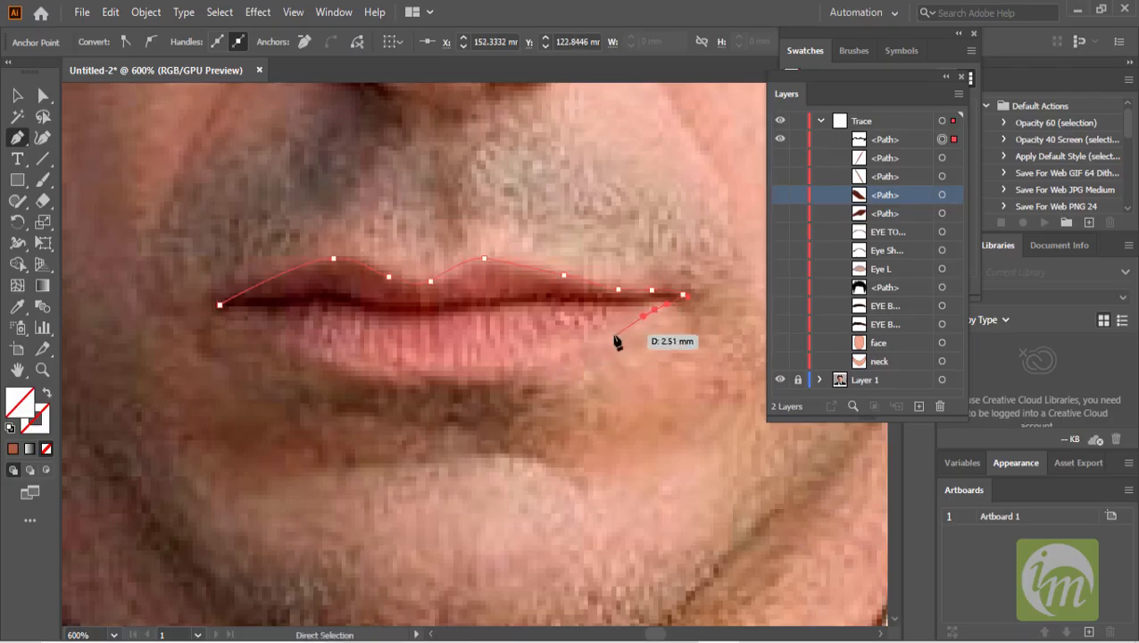
pyautogui.click(610, 335)
pyautogui.moveTo(518, 371); pyautogui.dragTo(508, 371)
pyautogui.click(449, 379)
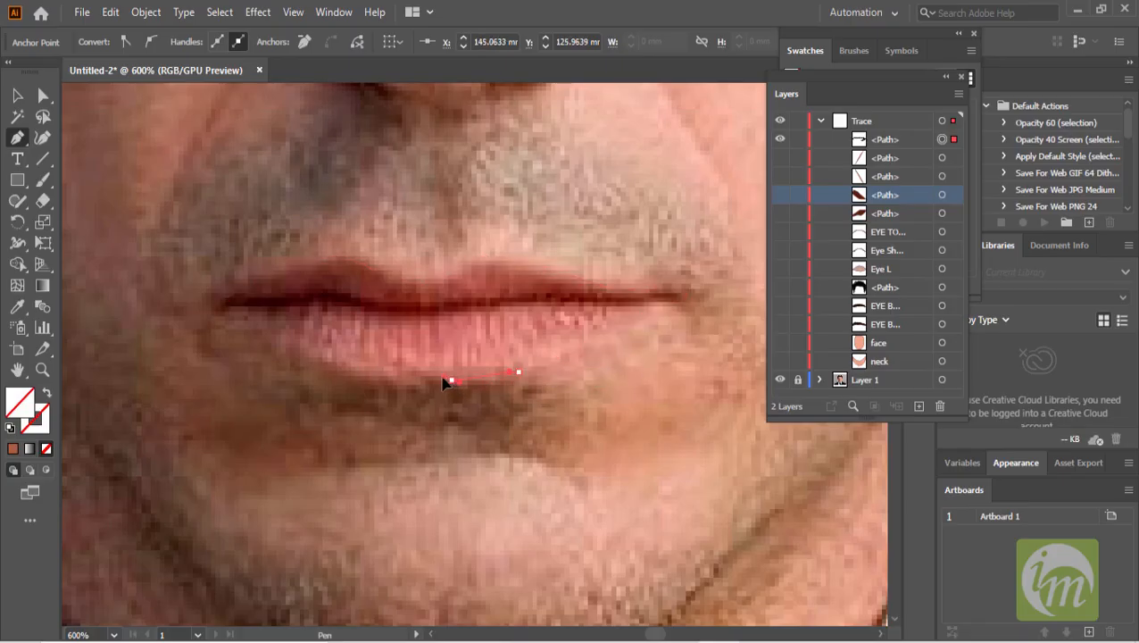
pyautogui.moveTo(369, 381); pyautogui.dragTo(370, 382)
pyautogui.moveTo(292, 356); pyautogui.dragTo(234, 325)
pyautogui.click(18, 96)
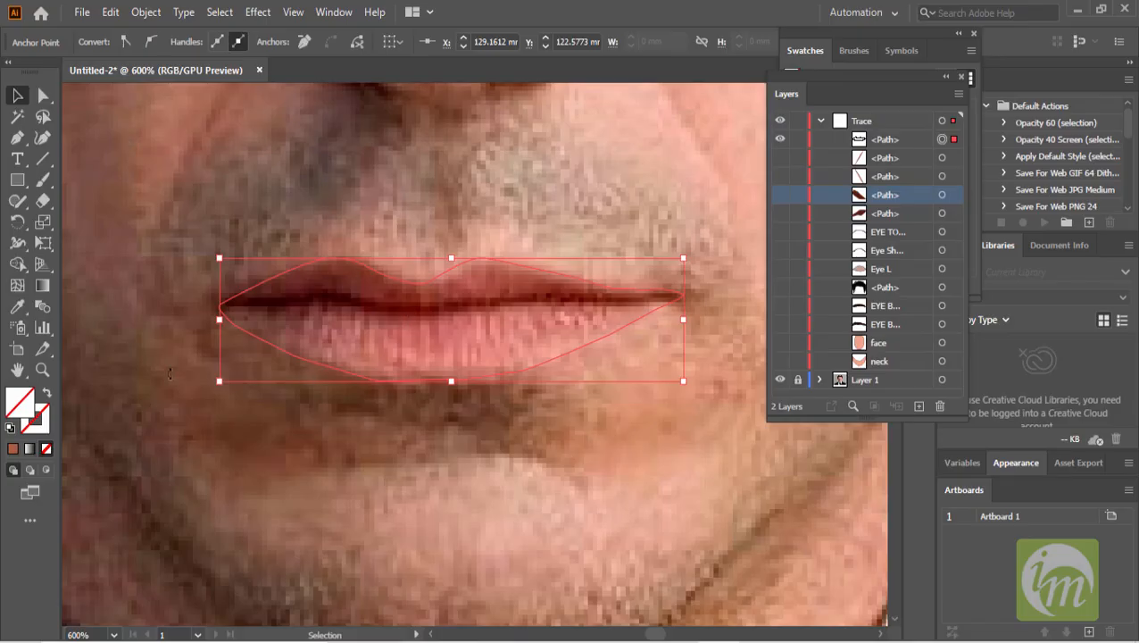
# - Fill the lip shape with a red sampled from the photo's lips, then hide it to compare
pyautogui.click(17, 306)
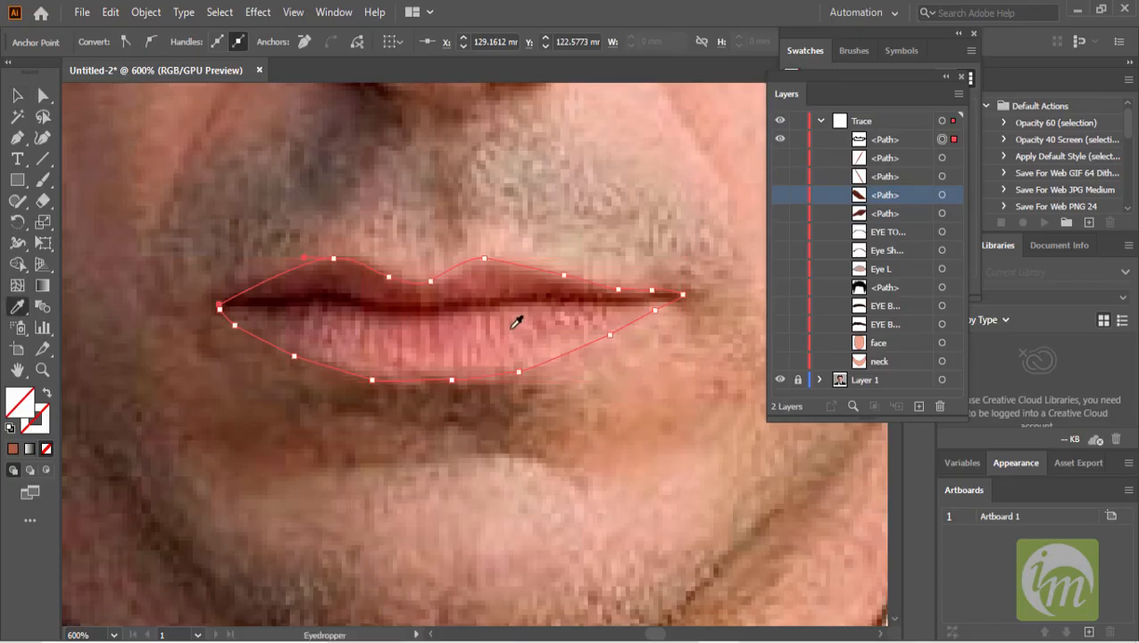
pyautogui.click(429, 337)
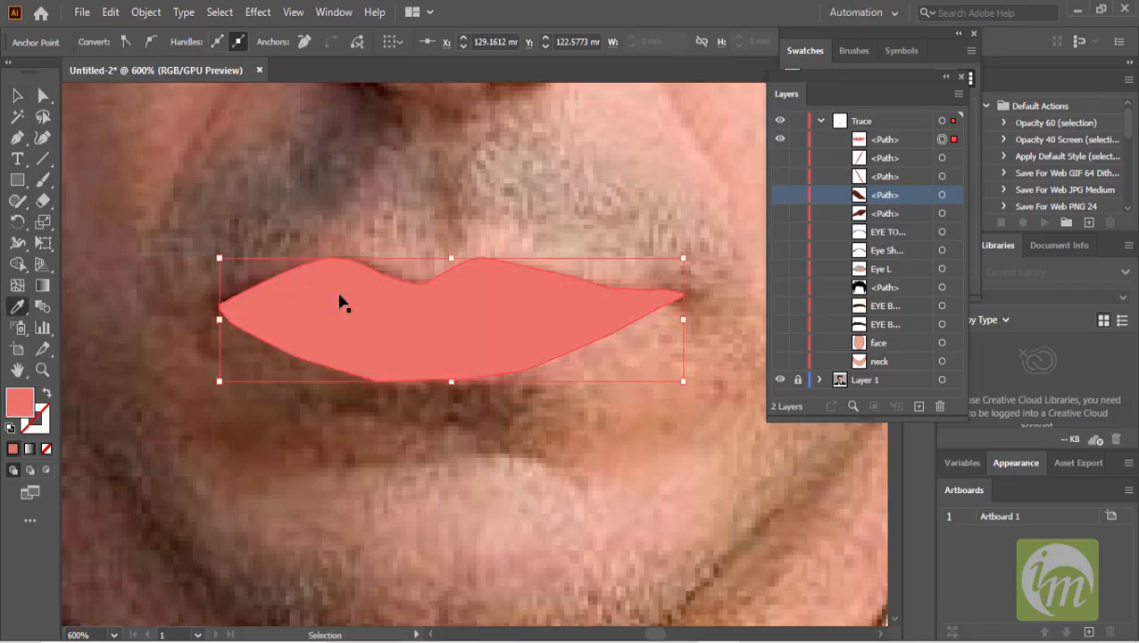
pyautogui.hotkey('ctrl', 'z')
pyautogui.click(373, 321)
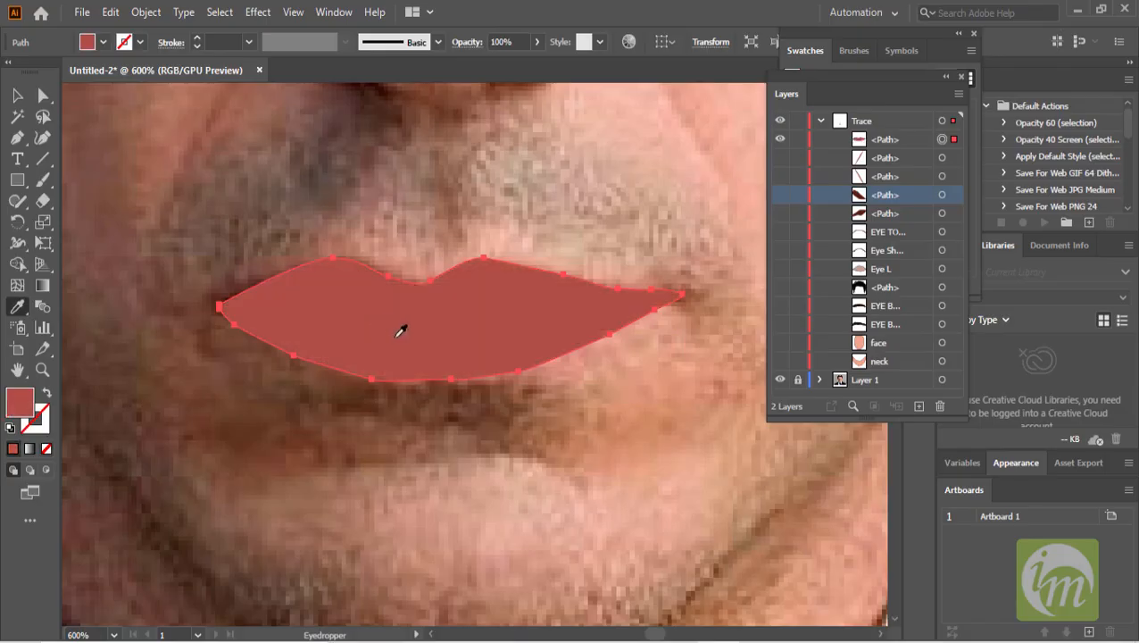
pyautogui.click(15, 96)
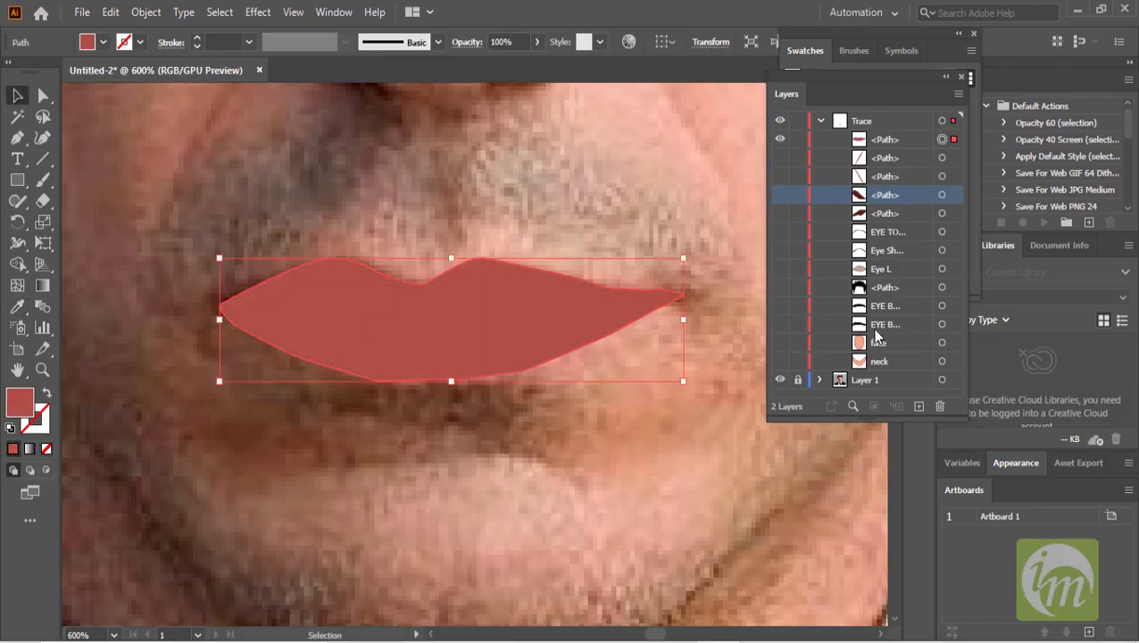
pyautogui.click(888, 141)
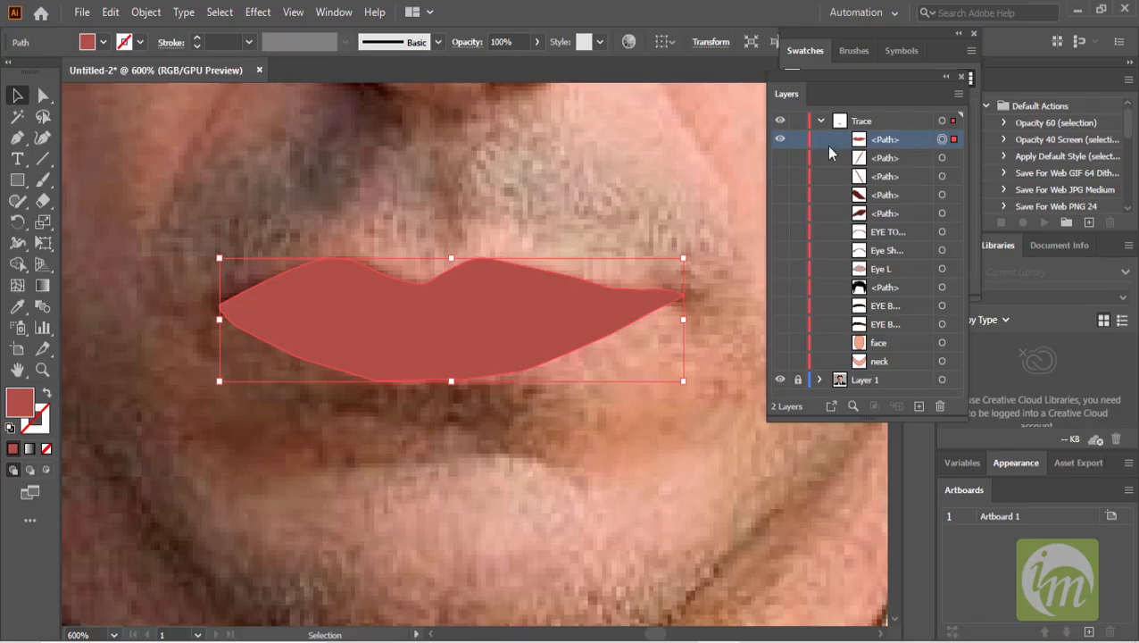
pyautogui.click(779, 141)
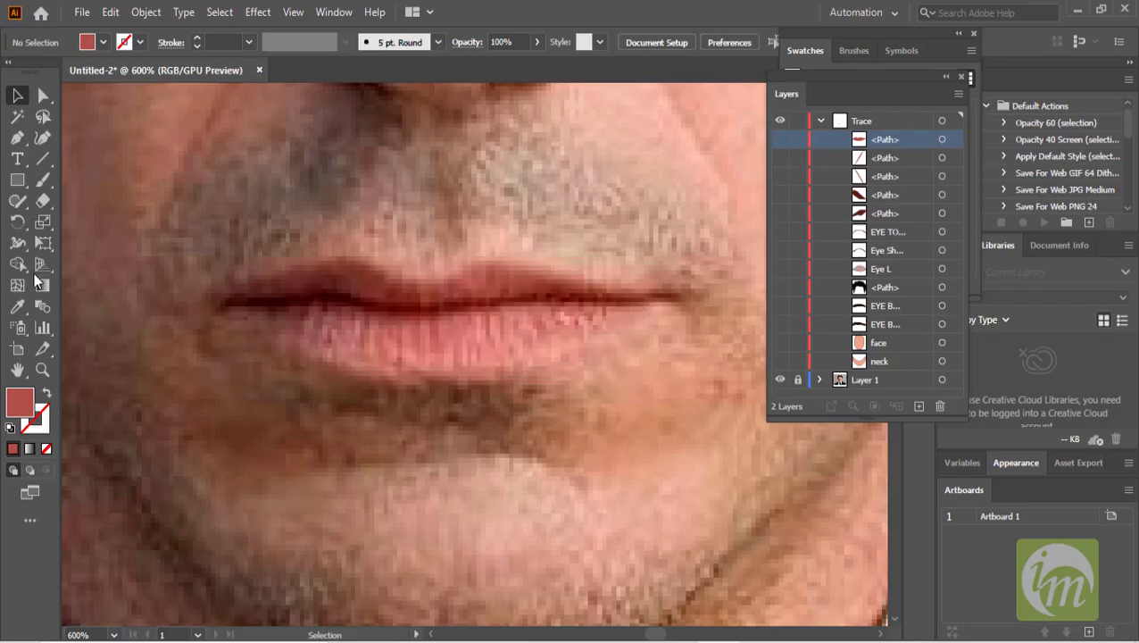
# - Start a mouth-line path at the left mouth corner with the Pen tool and no fill, undoing the extra points
pyautogui.click(17, 139)
pyautogui.keyDown('alt'); pyautogui.scroll(1, 263, 299); pyautogui.keyUp('alt')
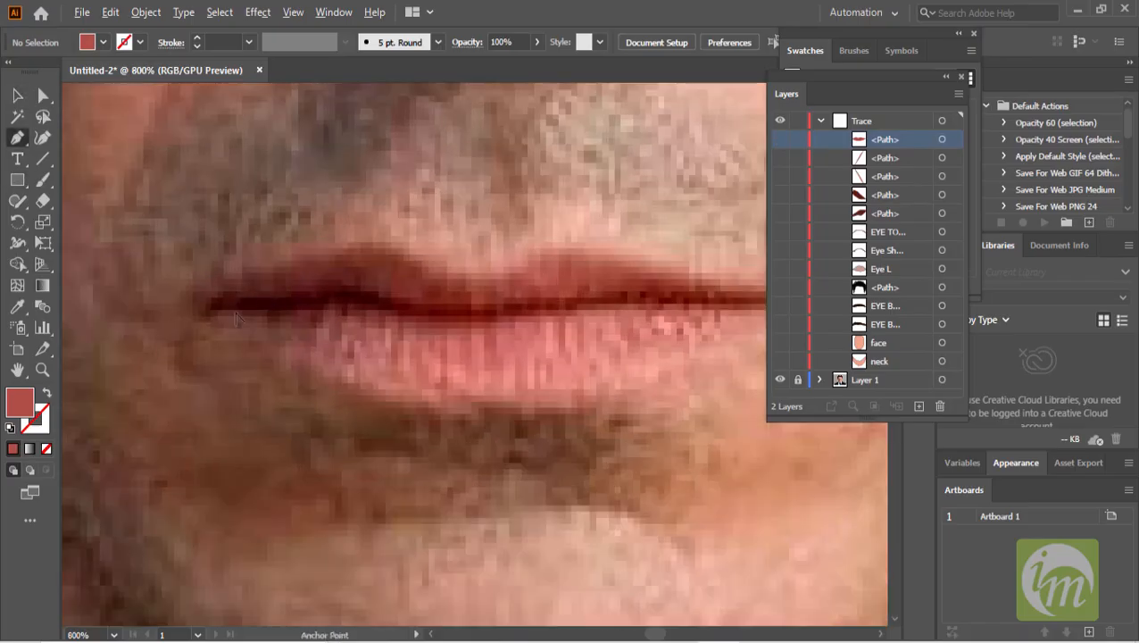
pyautogui.click(217, 307)
pyautogui.moveTo(284, 302); pyautogui.dragTo(435, 313)
pyautogui.hotkey('ctrl', 'z')
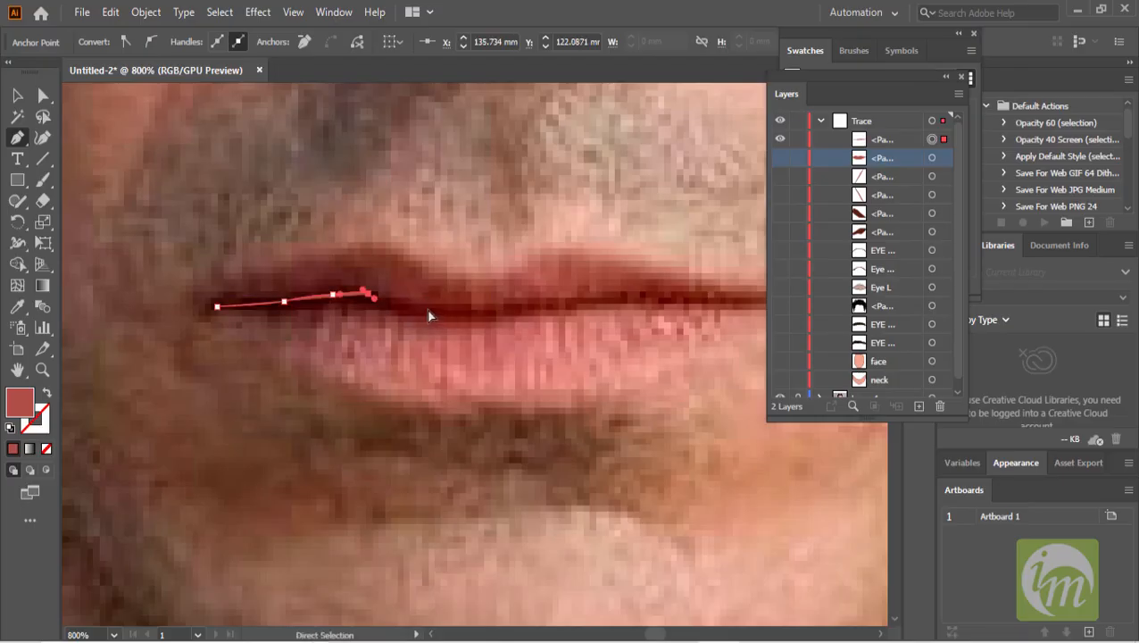
pyautogui.hotkey('ctrl', 'z')
pyautogui.hotkey('ctrl', 'z')
pyautogui.hotkey('ctrl', 'z')
pyautogui.hotkey('ctrl', 'z')
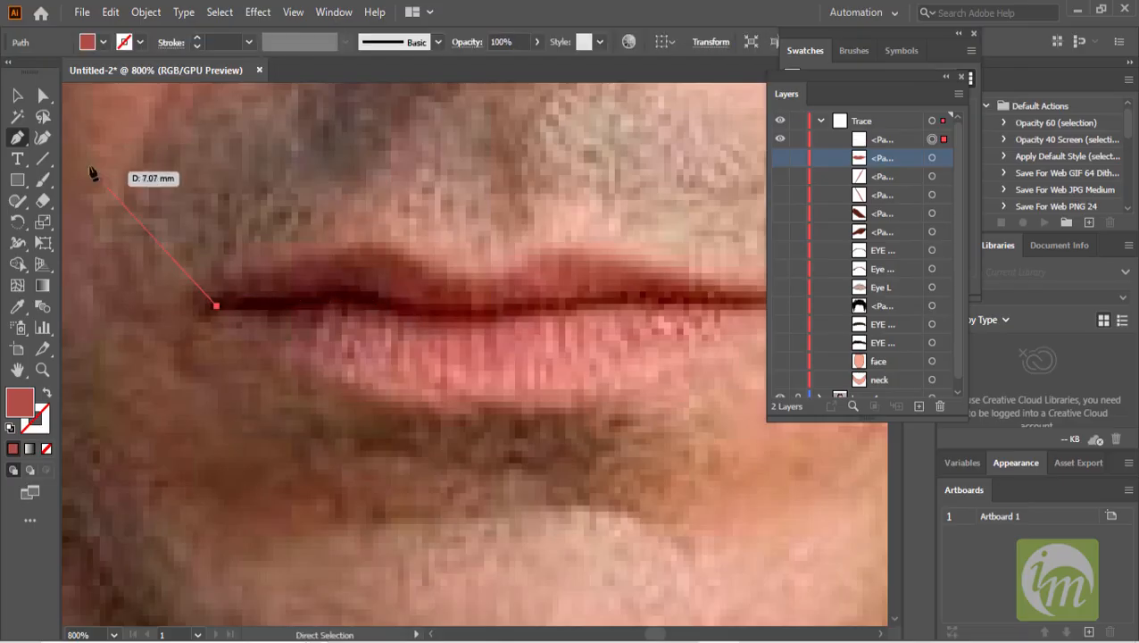
pyautogui.click(101, 43)
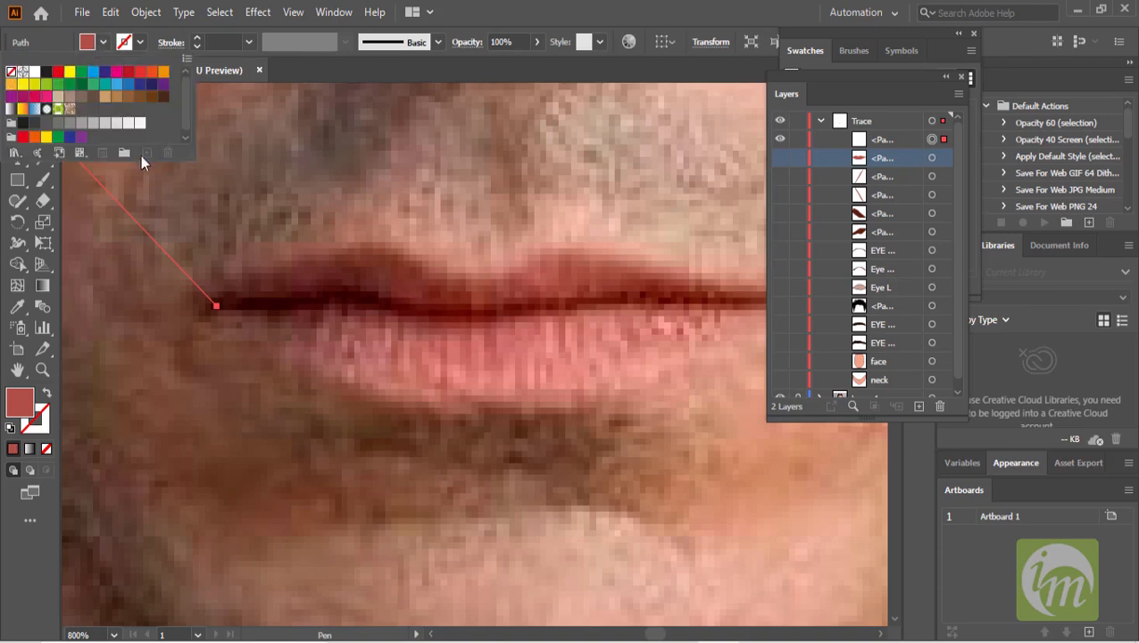
pyautogui.click(11, 71)
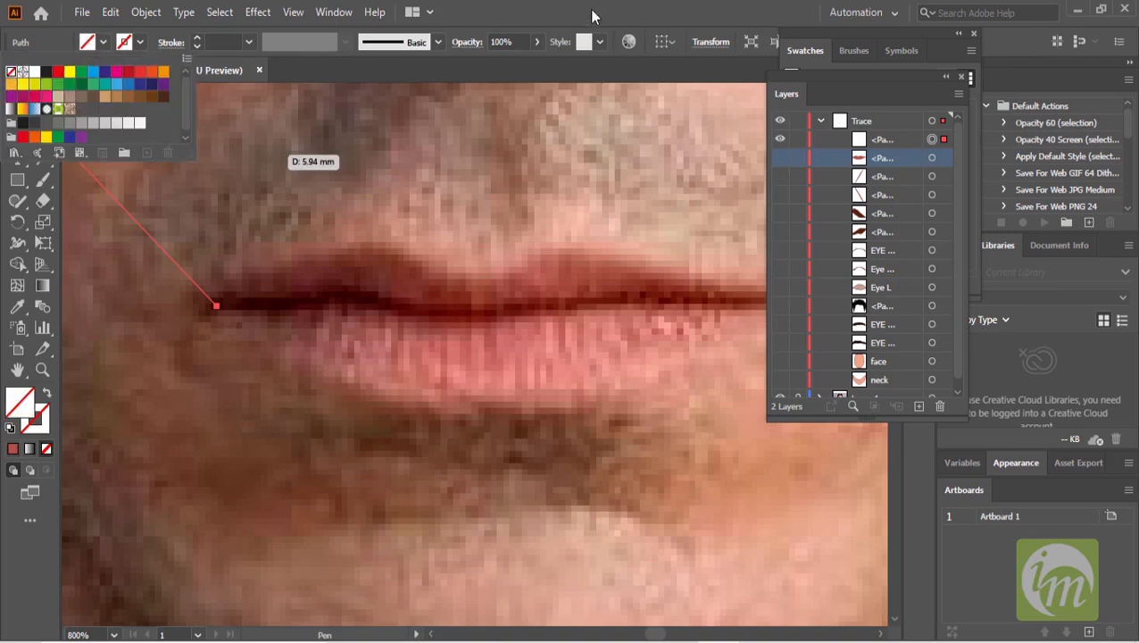
# - Trace a thin closed shape along the parting between the lips and close it at the left corner
pyautogui.moveTo(377, 296); pyautogui.dragTo(522, 299)
pyautogui.press('space')
pyautogui.moveTo(525, 303); pyautogui.dragTo(408, 302)
pyautogui.moveTo(476, 293)
pyautogui.mouseDown()
pyautogui.moveTo(690, 295)
pyautogui.moveTo(460, 311)
pyautogui.moveTo(534, 318)
pyautogui.moveTo(372, 323)
pyautogui.mouseUp()
pyautogui.hotkey('ctrl', 'z')
pyautogui.press('space')
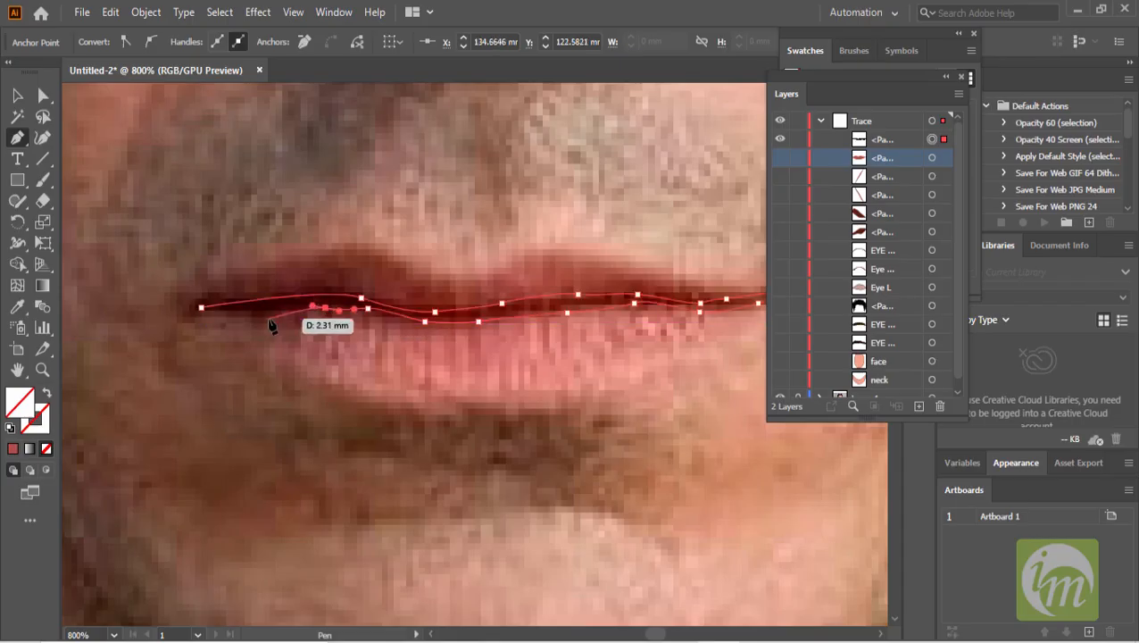
pyautogui.moveTo(259, 315); pyautogui.dragTo(245, 317)
pyautogui.click(200, 307)
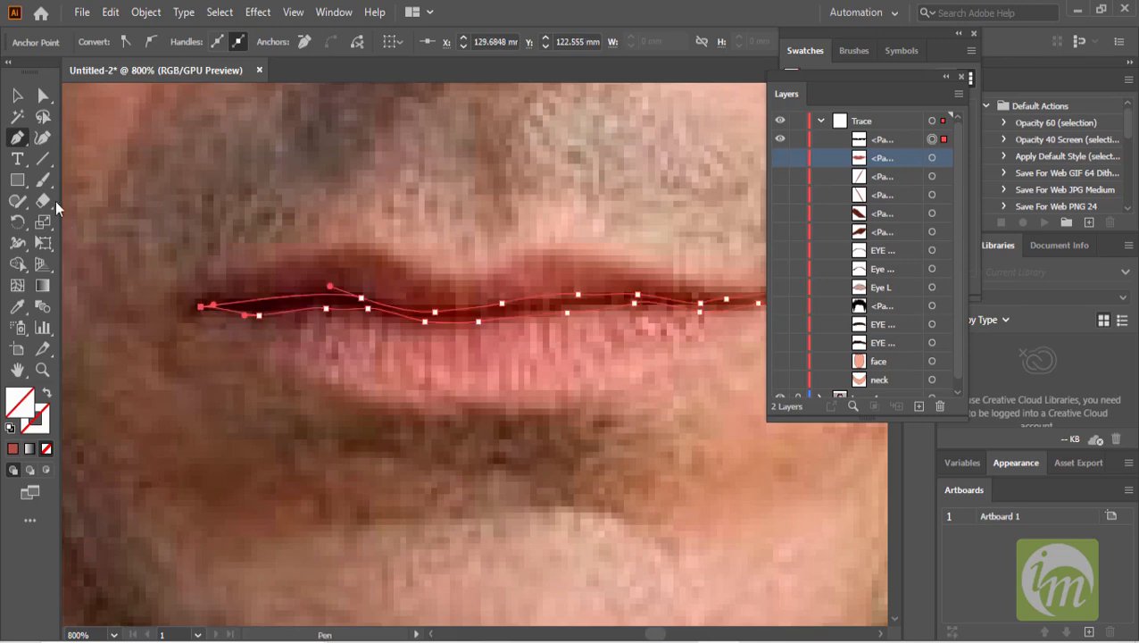
# - Fill the mouth-line shape with a dark red sampled from the lip parting and show the lip shape again
pyautogui.click(17, 94)
pyautogui.click(18, 307)
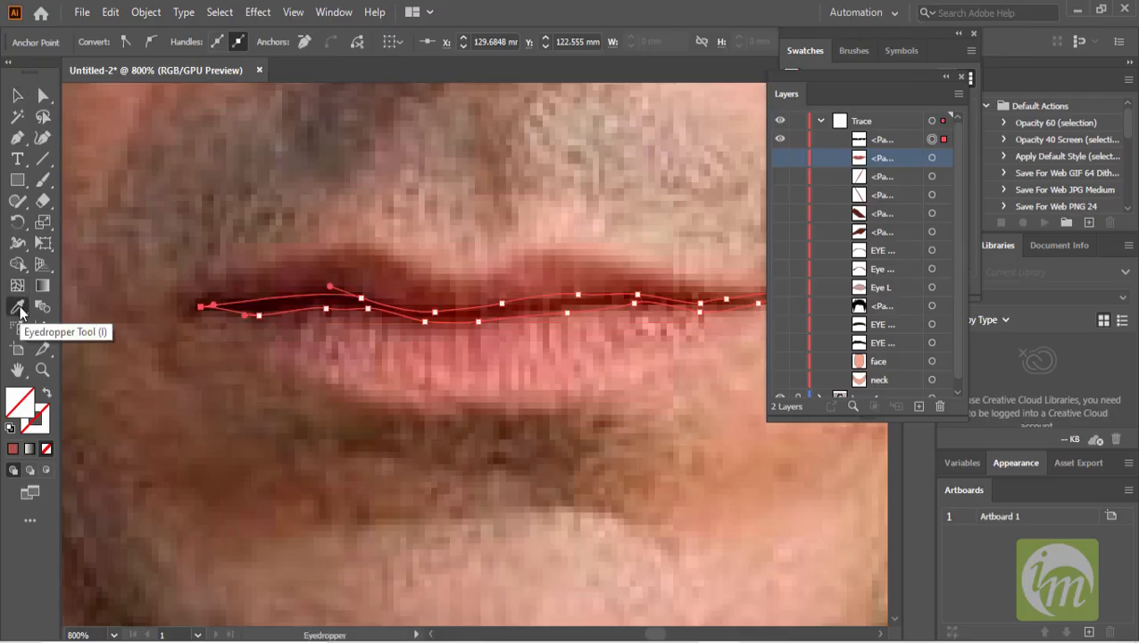
pyautogui.click(549, 303)
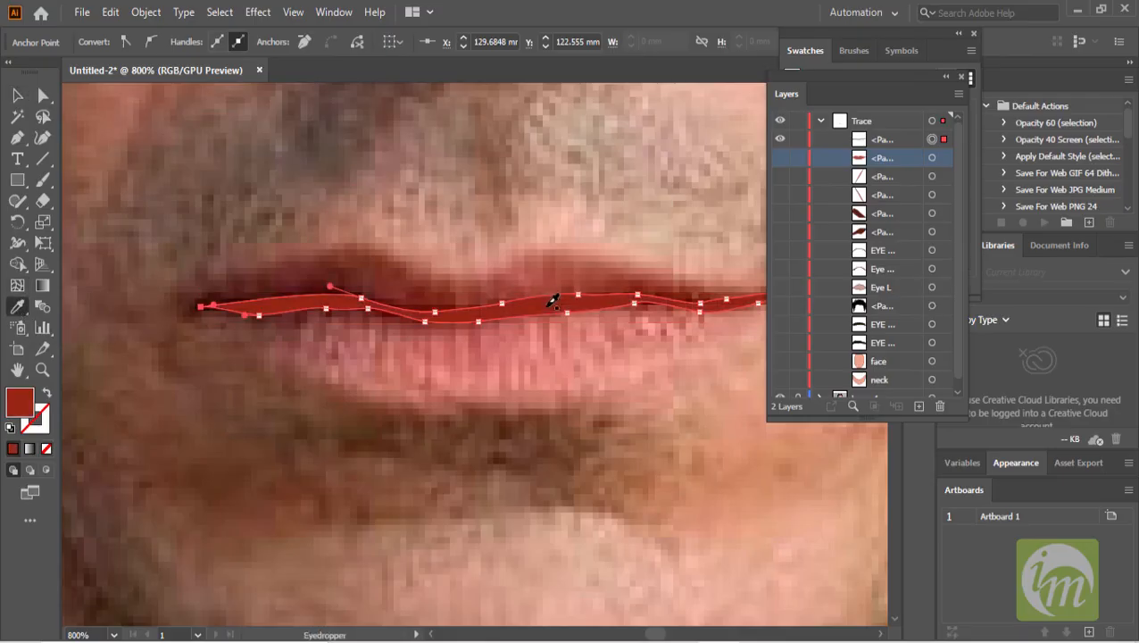
pyautogui.click(17, 95)
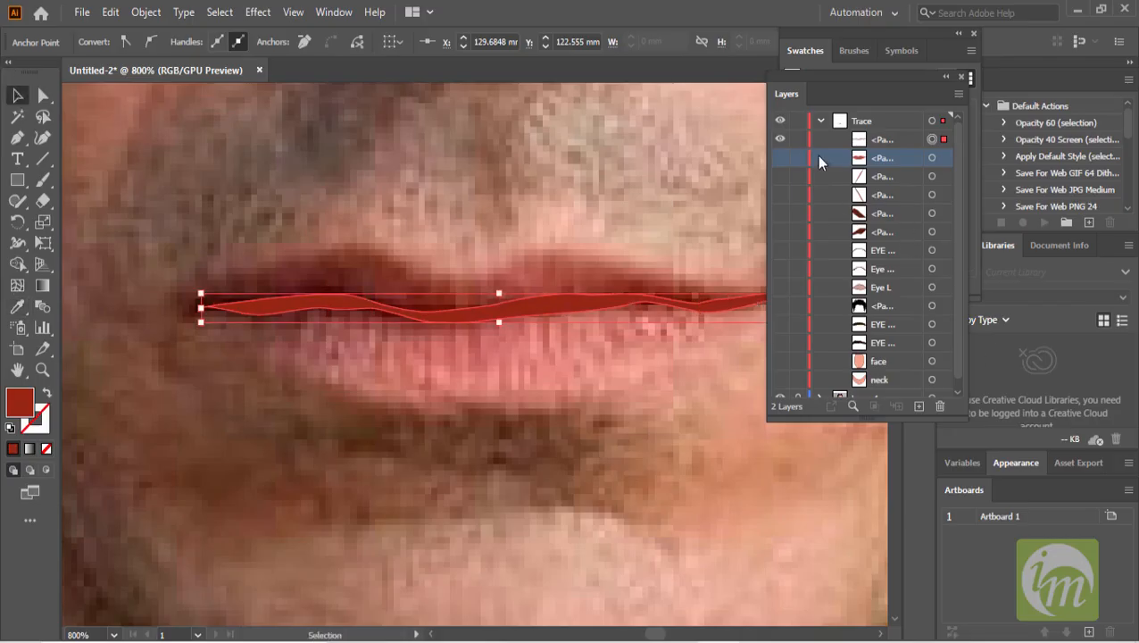
pyautogui.click(781, 157)
pyautogui.scroll(-2, 548, 297)
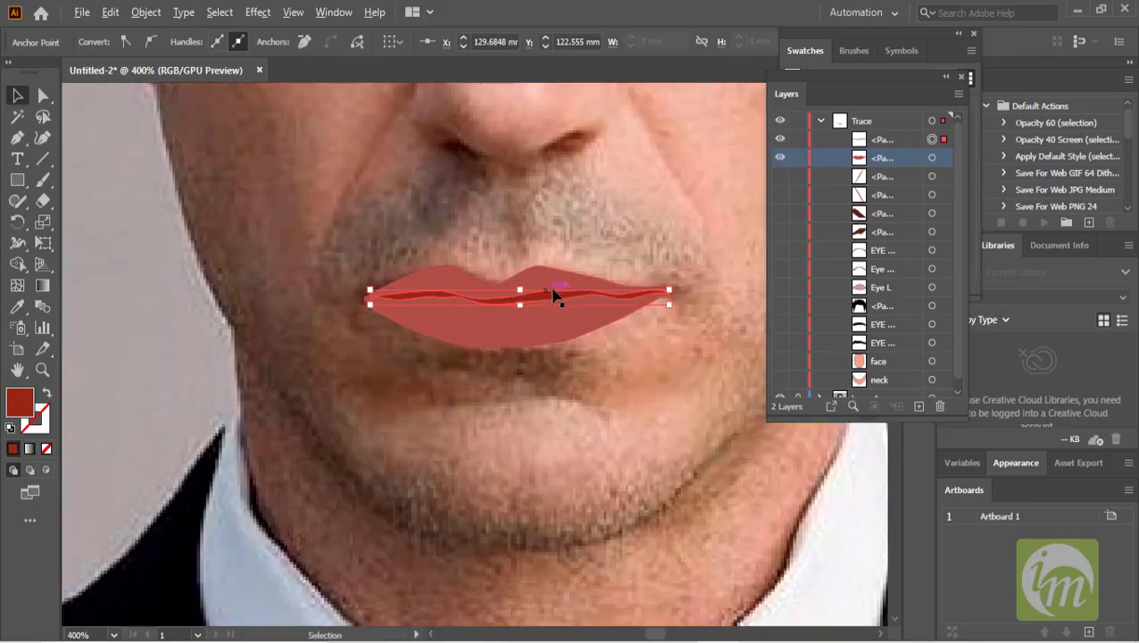
# - Show all trace shapes and zoom out to review the traced face against the photo
pyautogui.click(649, 253)
pyautogui.scroll(-1, 678, 339)
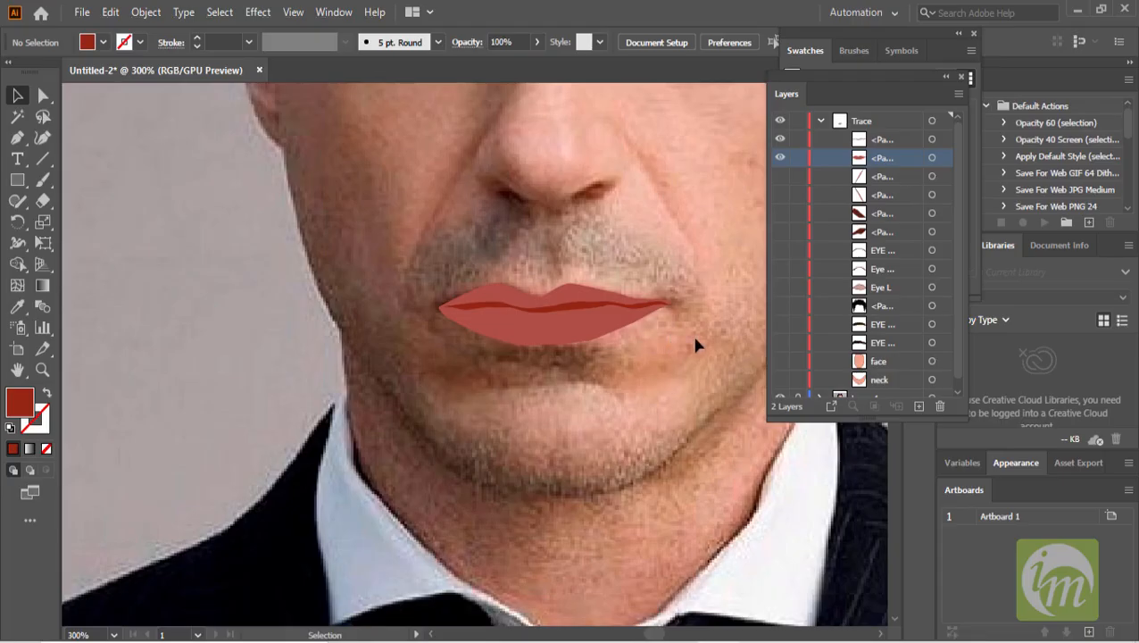
pyautogui.moveTo(694, 342); pyautogui.dragTo(563, 324)
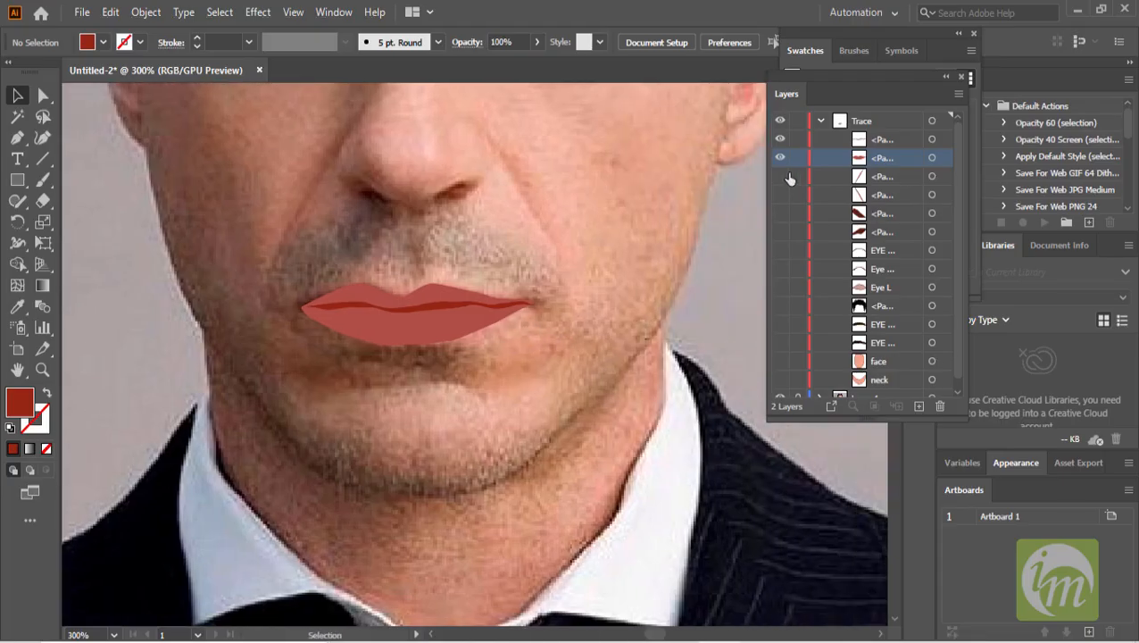
pyautogui.scroll(-2, 533, 259)
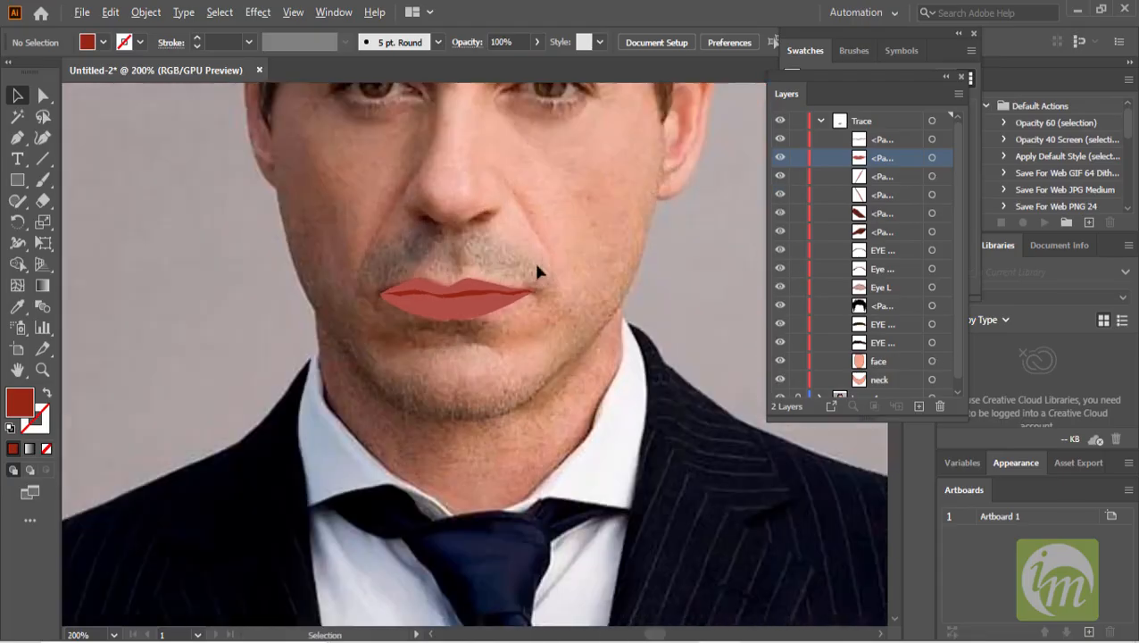
pyautogui.scroll(-1, 832, 335)
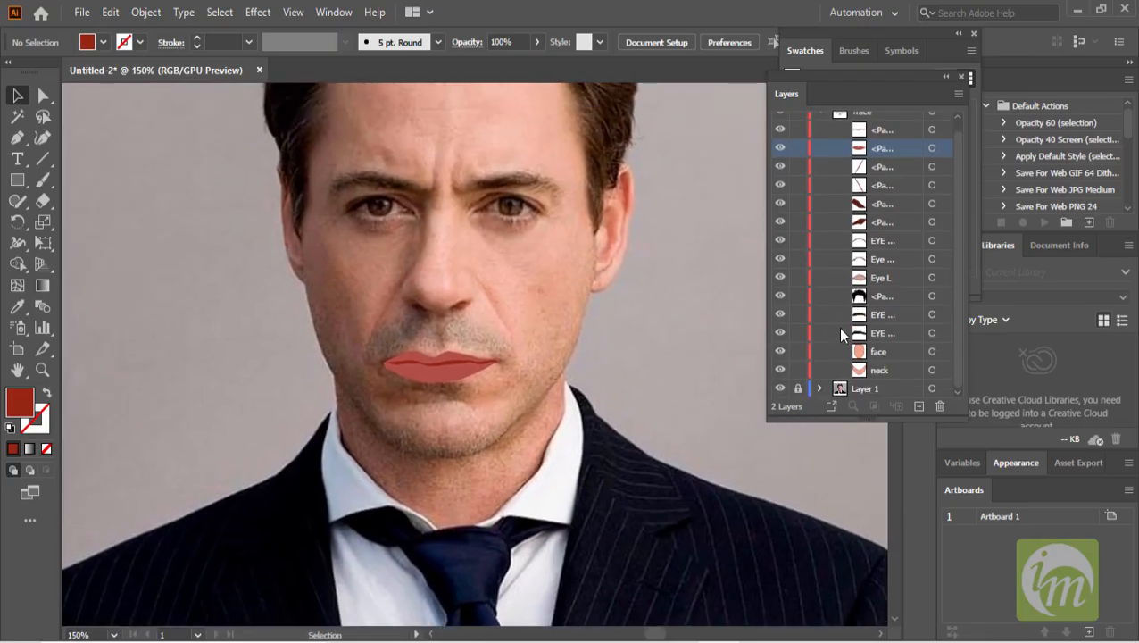
pyautogui.scroll(1, 838, 327)
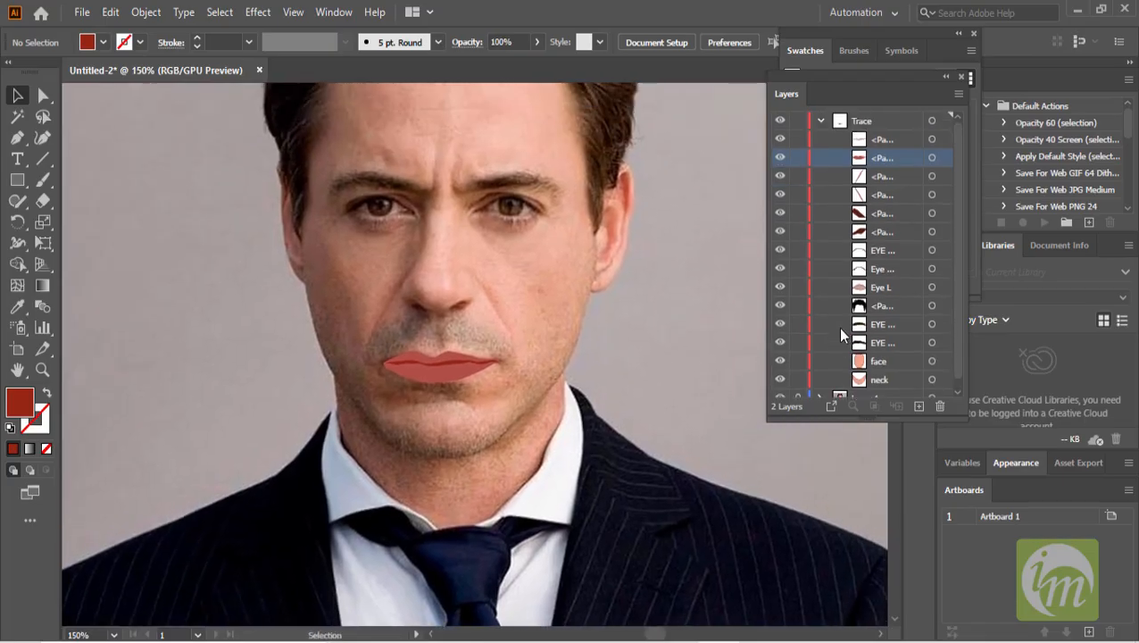
pyautogui.click(780, 139)
pyautogui.click(780, 139)
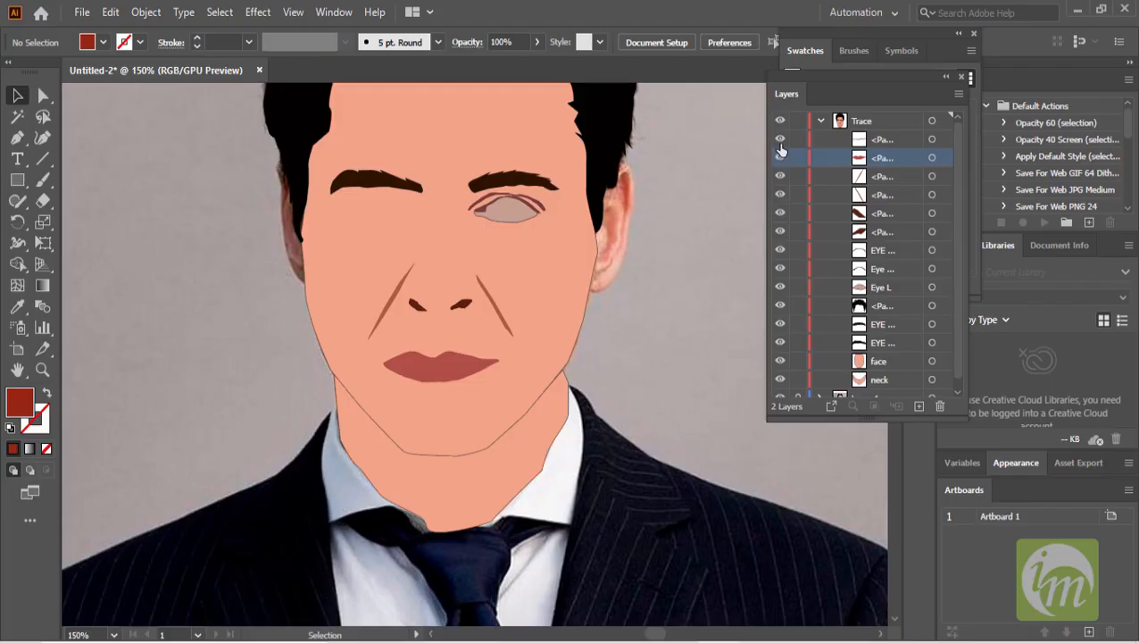
pyautogui.scroll(-1, 647, 212)
pyautogui.scroll(2, 689, 212)
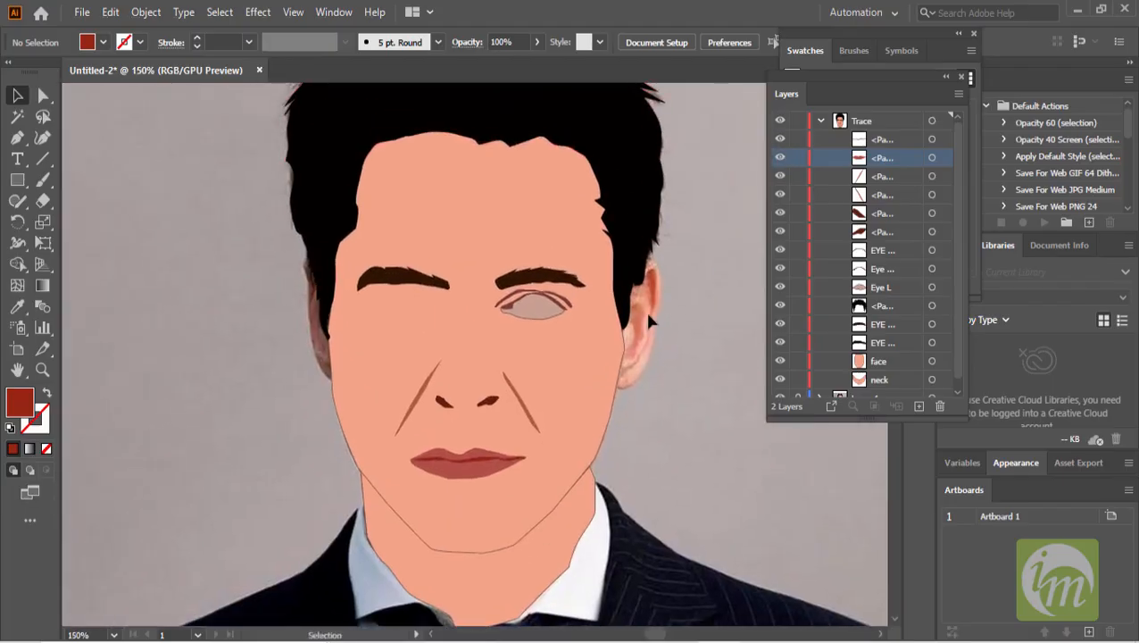
pyautogui.scroll(1, 644, 308)
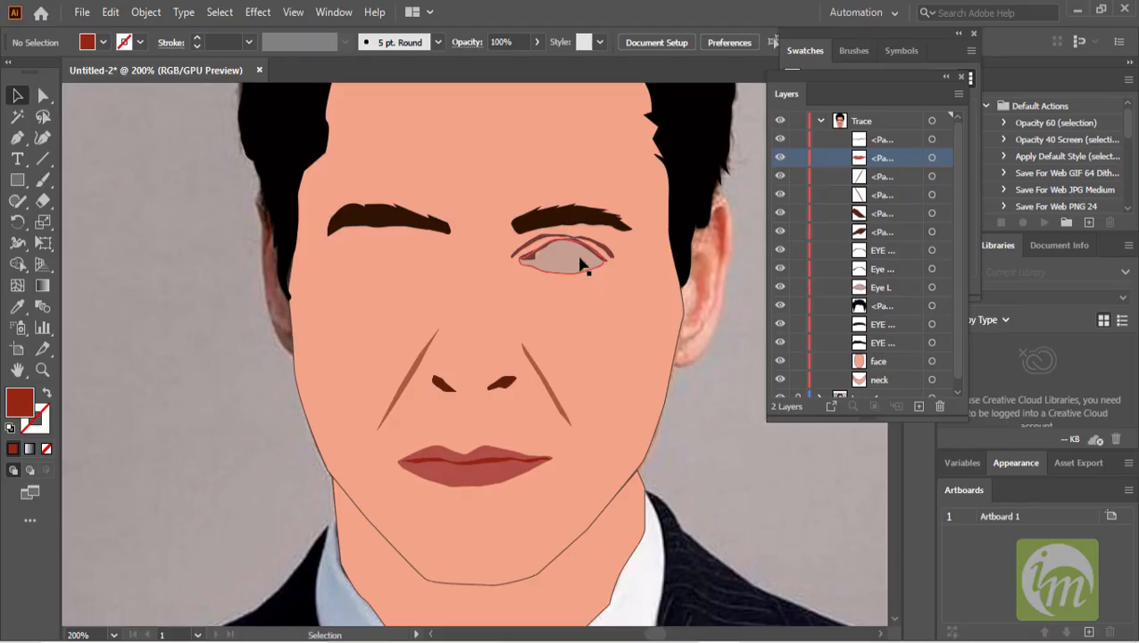
pyautogui.scroll(1, 589, 249)
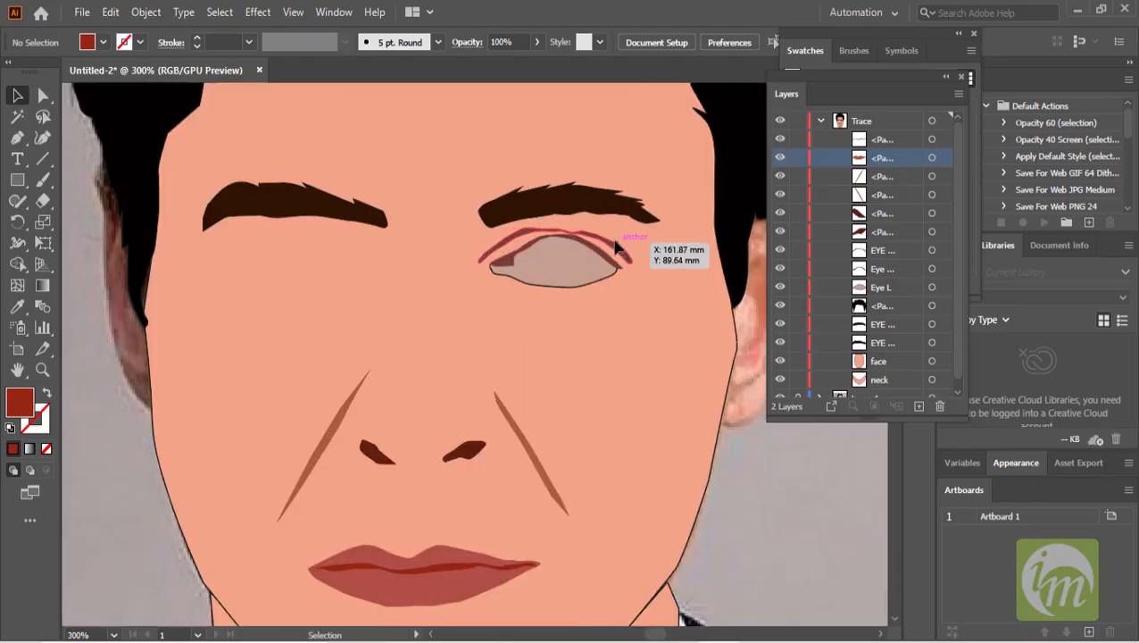
# - Remove the stroke from the right eye shapes and duplicate them onto the left eye
pyautogui.click(614, 246)
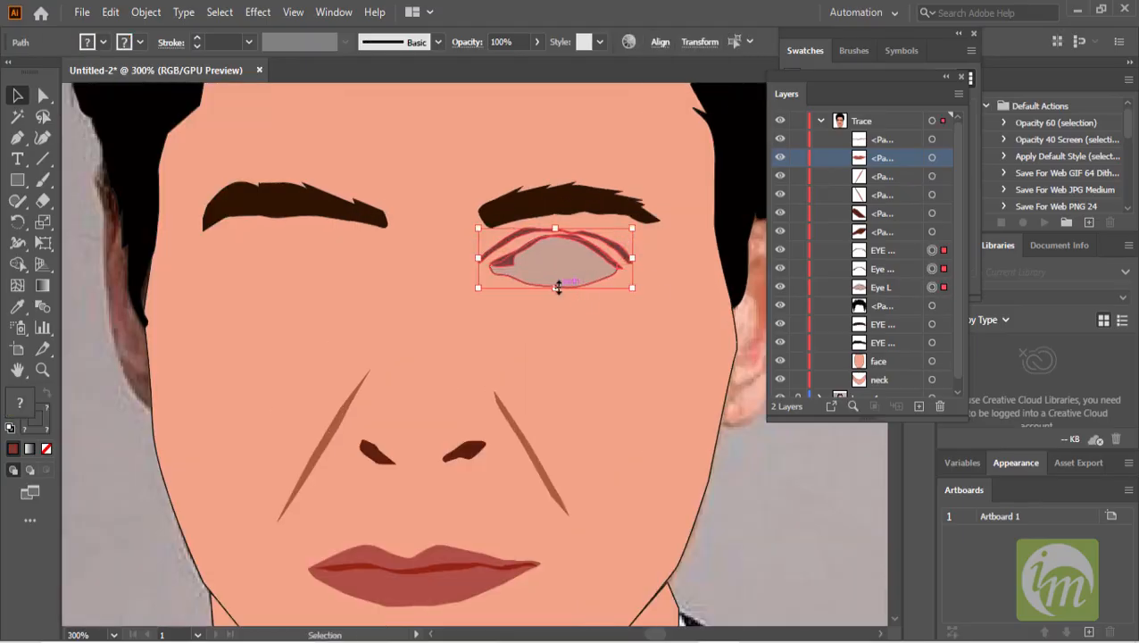
pyautogui.click(140, 42)
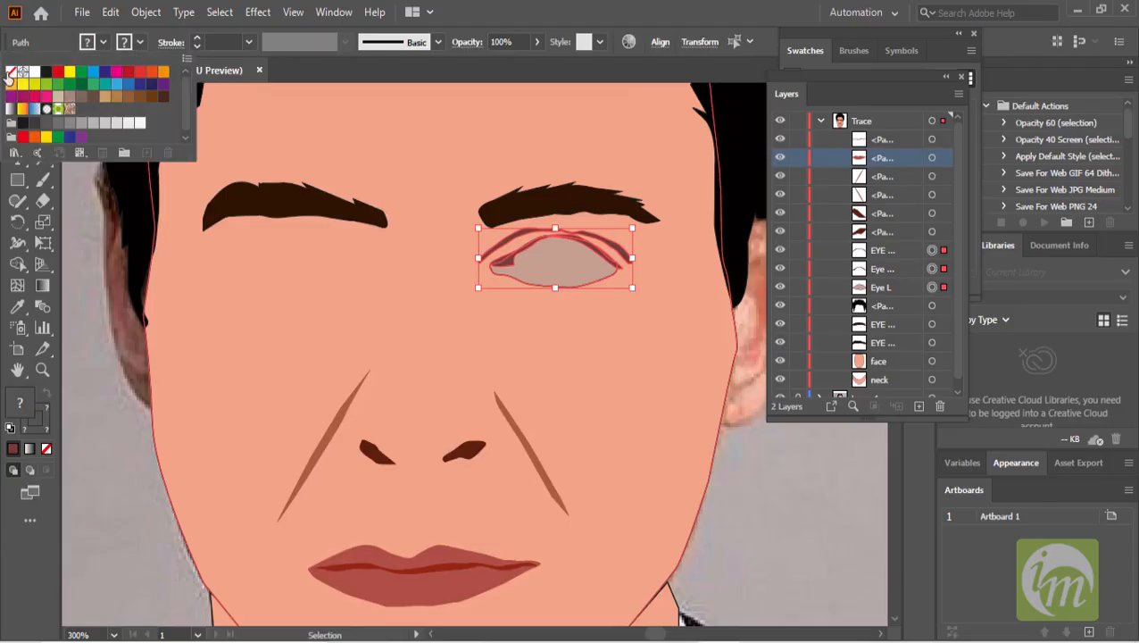
pyautogui.click(10, 71)
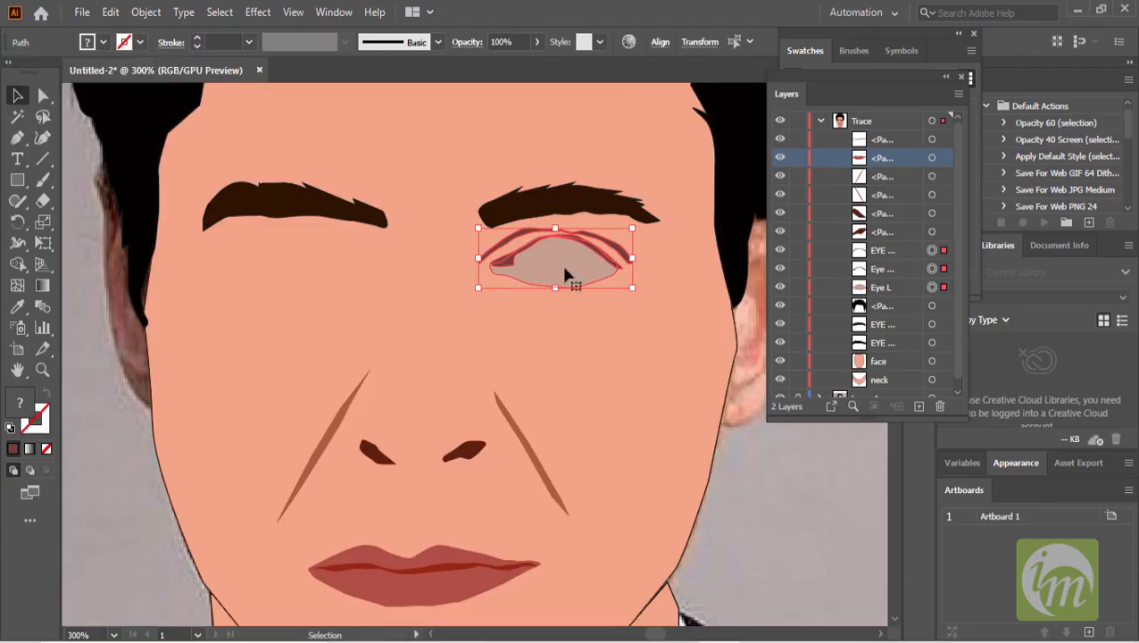
pyautogui.moveTo(544, 268); pyautogui.dragTo(339, 308)
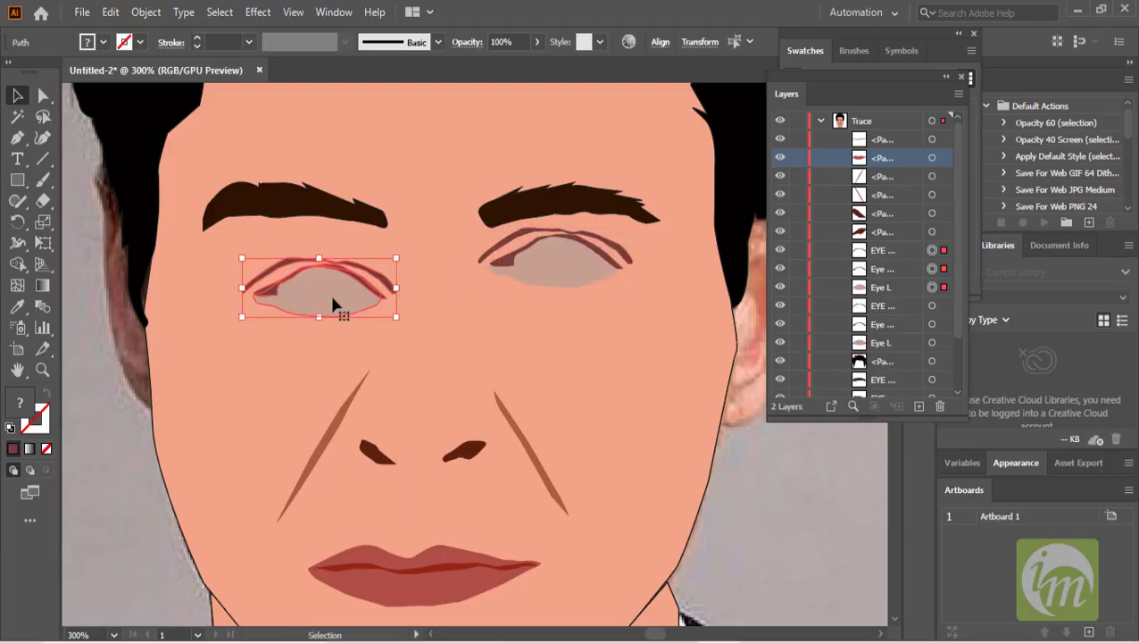
# - Reflect the copied eye shapes vertically, move them into place over the eye and select both eyes
pyautogui.rightClick(332, 300)
pyautogui.moveTo(398, 535)
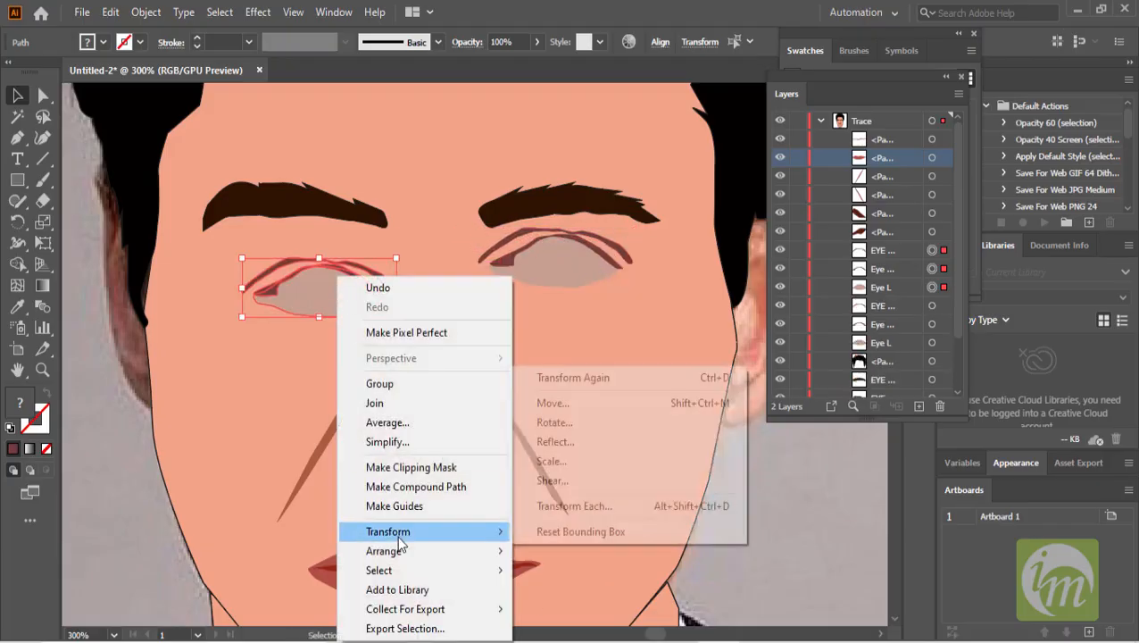
pyautogui.click(555, 442)
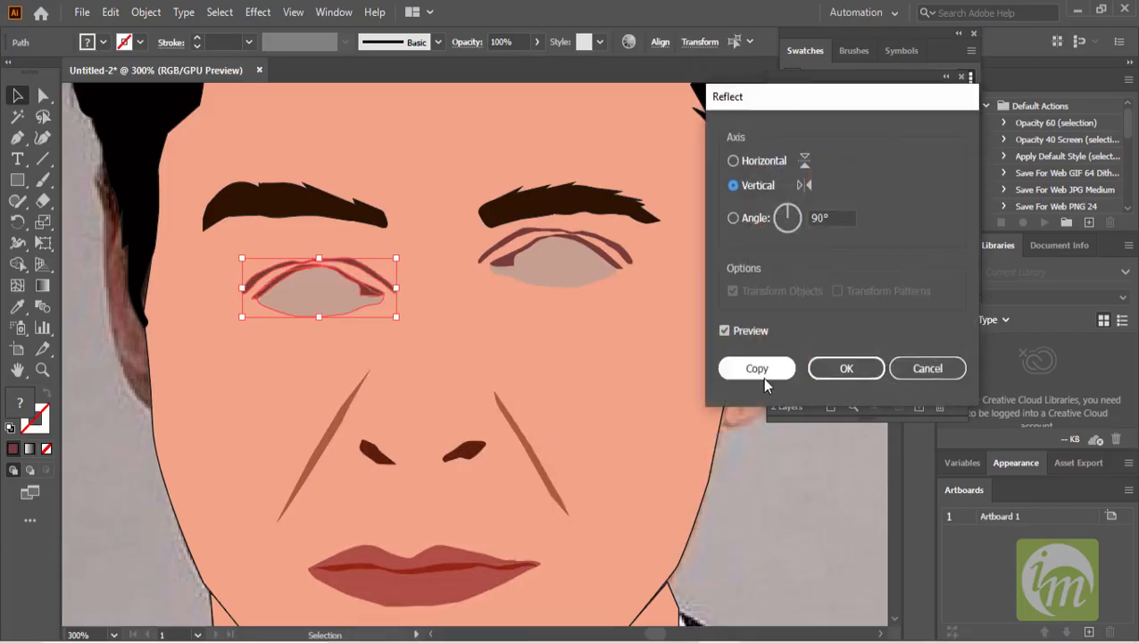
pyautogui.click(843, 368)
pyautogui.moveTo(326, 289); pyautogui.dragTo(319, 259)
pyautogui.keyDown('shift'); pyautogui.click(503, 261); pyautogui.keyUp('shift')
pyautogui.keyDown('shift'); pyautogui.click(503, 260); pyautogui.keyUp('shift')
pyautogui.keyDown('shift'); pyautogui.click(492, 248); pyautogui.keyUp('shift')
pyautogui.keyDown('shift'); pyautogui.click(548, 275); pyautogui.keyUp('shift')
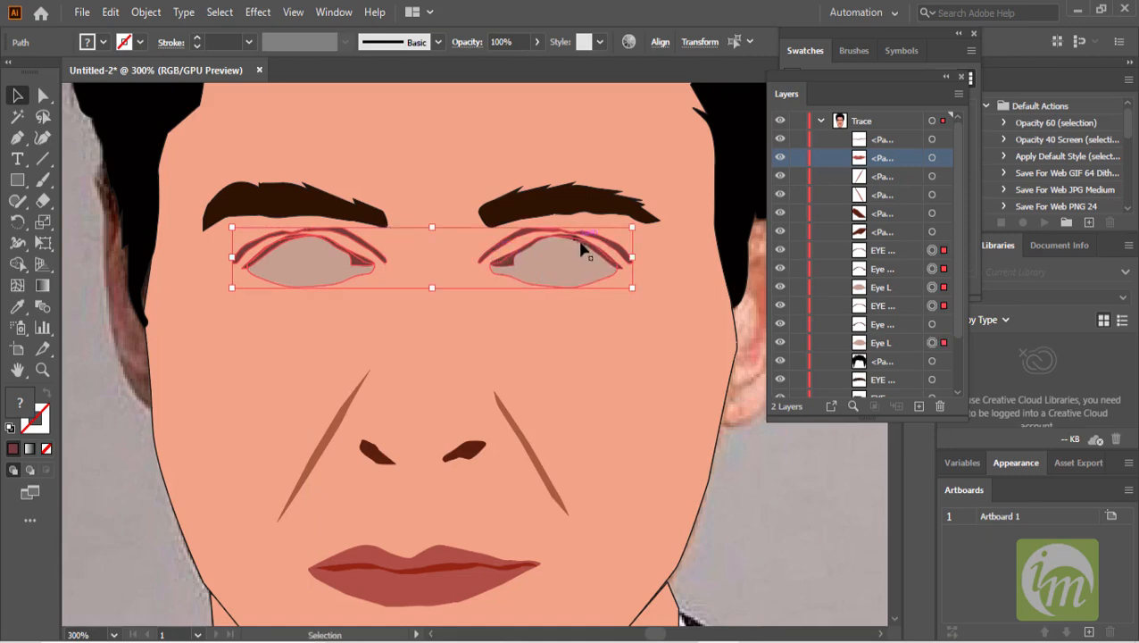
# - Zoom out and hide the photo layer to review the traced face on its own
pyautogui.scroll(2, 516, 277)
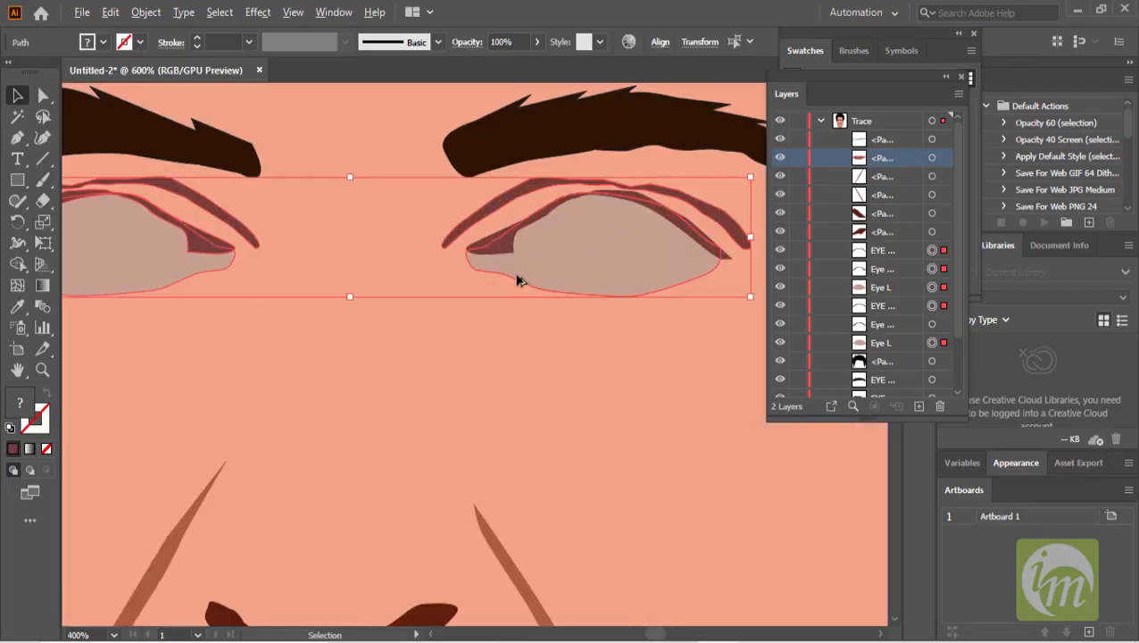
pyautogui.scroll(-2, 523, 264)
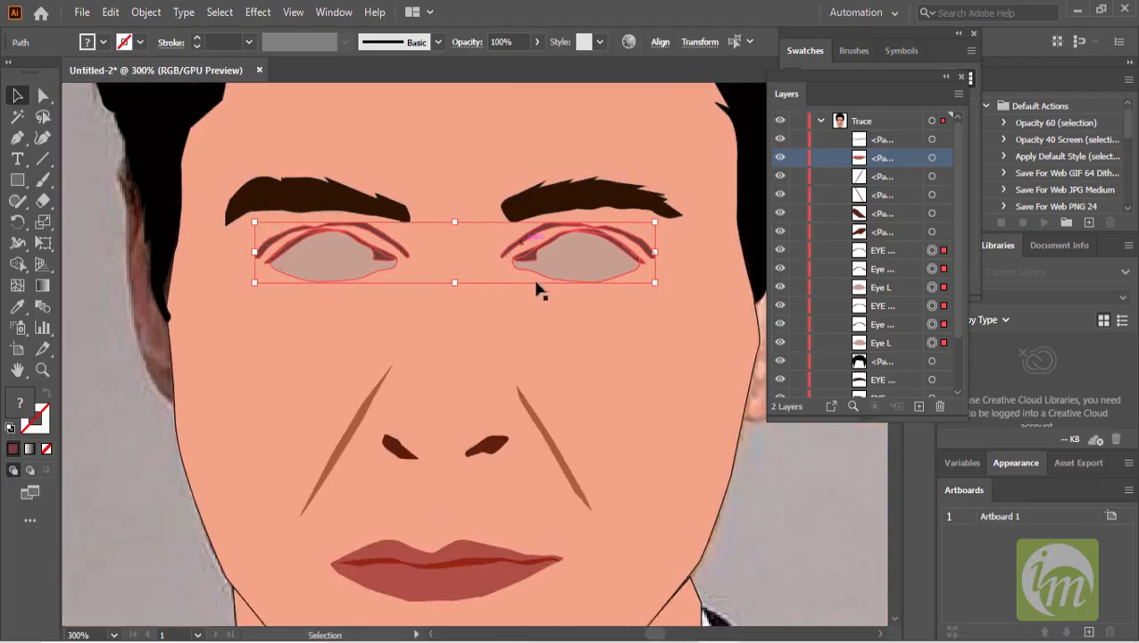
pyautogui.scroll(-2, 578, 349)
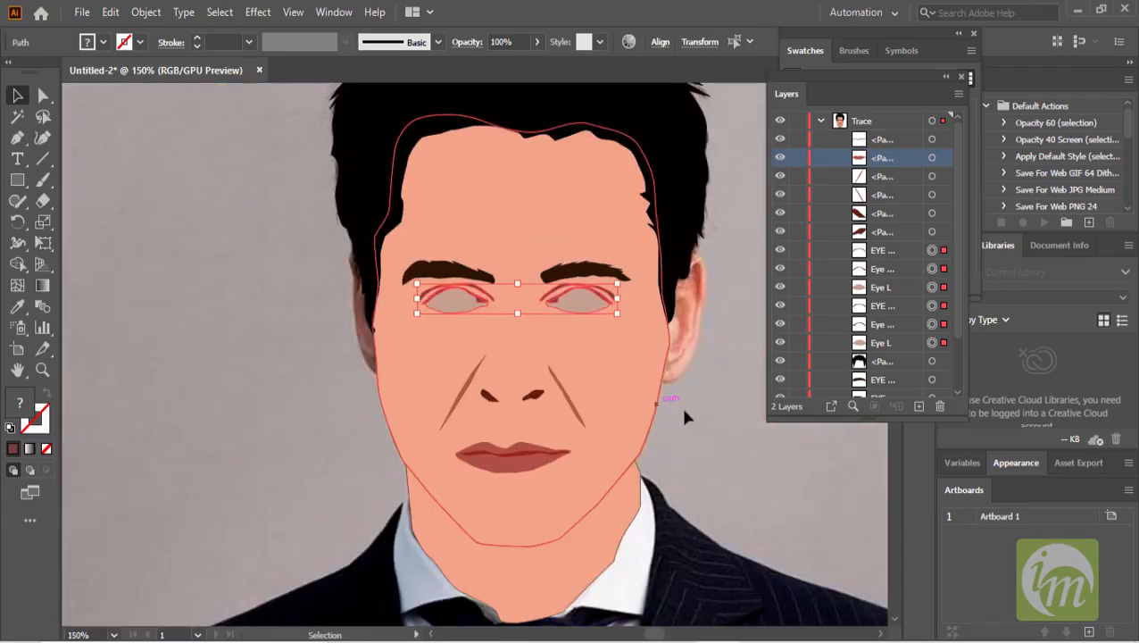
pyautogui.click(662, 398)
pyautogui.scroll(-1, 567, 357)
pyautogui.moveTo(618, 358); pyautogui.dragTo(556, 329)
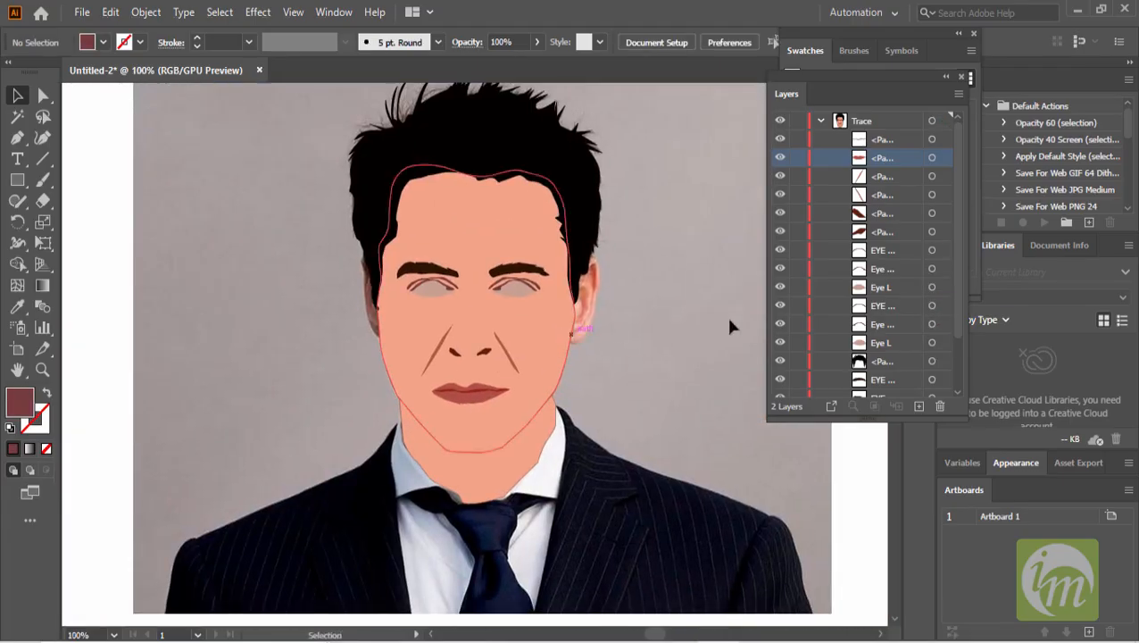
pyautogui.scroll(-2, 791, 348)
pyautogui.click(780, 388)
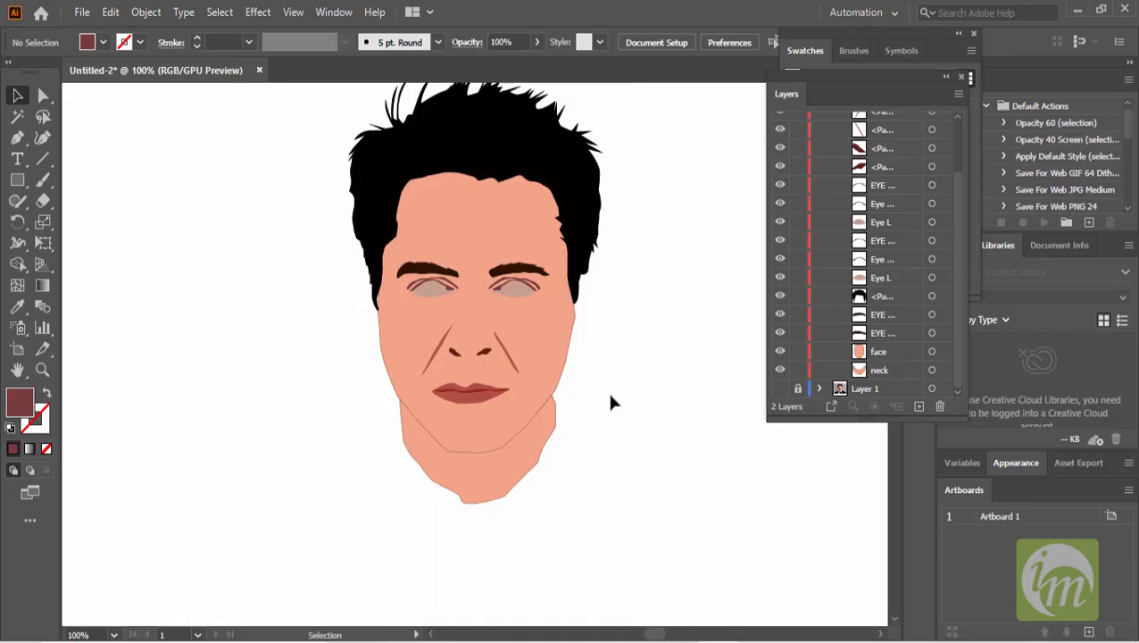
# - Show the photo again and hide all trace shapes to examine the original portrait up close
pyautogui.click(780, 389)
pyautogui.moveTo(780, 369); pyautogui.dragTo(794, 293)
pyautogui.moveTo(782, 210); pyautogui.dragTo(780, 138)
pyautogui.scroll(2, 656, 422)
pyautogui.moveTo(502, 389); pyautogui.dragTo(734, 418)
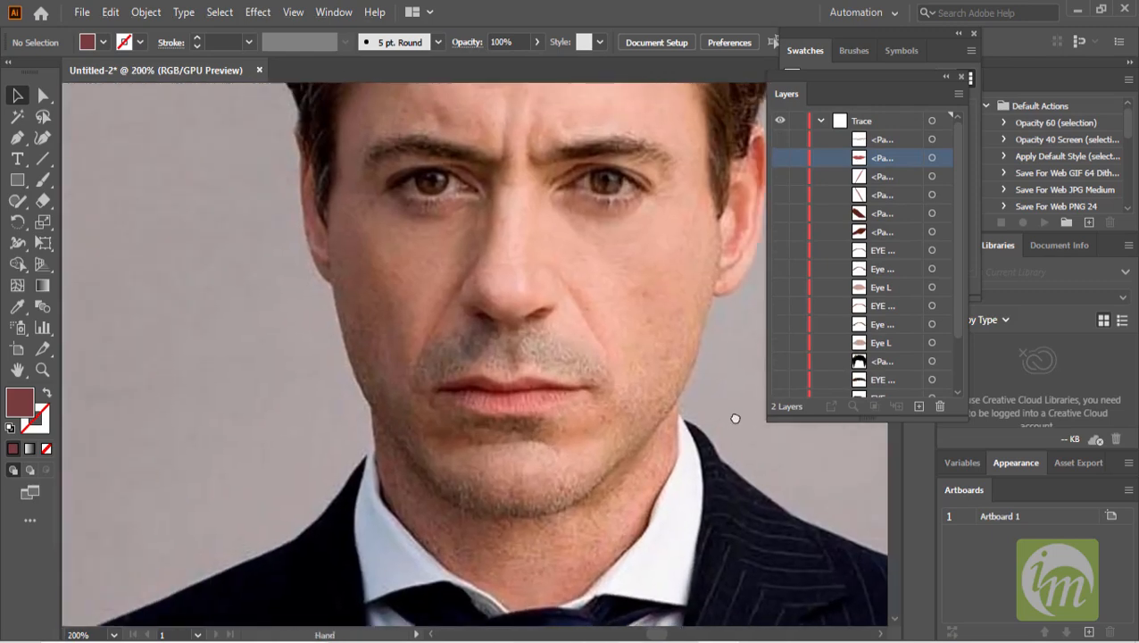
pyautogui.scroll(-1, 627, 387)
pyautogui.moveTo(610, 387); pyautogui.dragTo(604, 458)
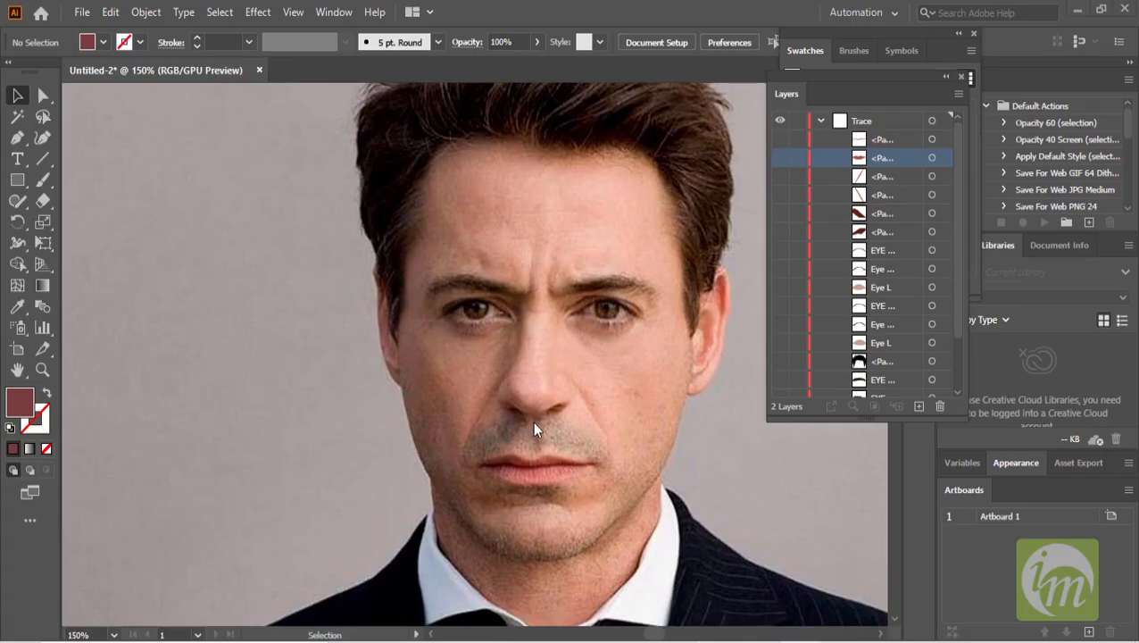
# - With the face shape selected, start a Pen path for the shadow, tracing from the forehead past the eye and mouth to the chin
pyautogui.press('space')
pyautogui.scroll(-2, 882, 289)
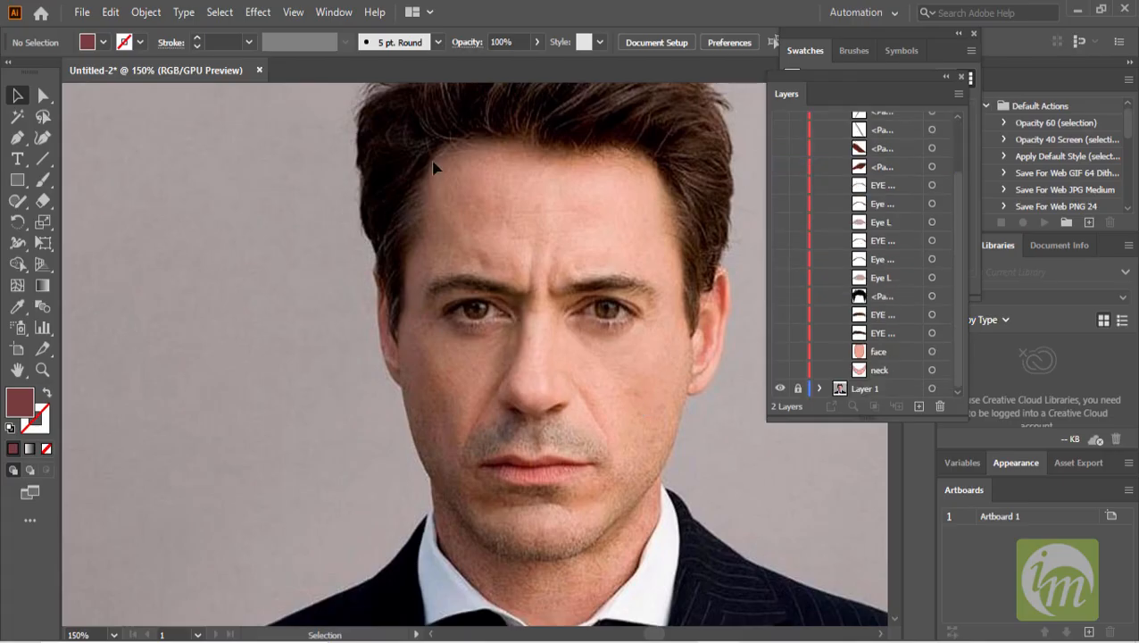
pyautogui.click(897, 355)
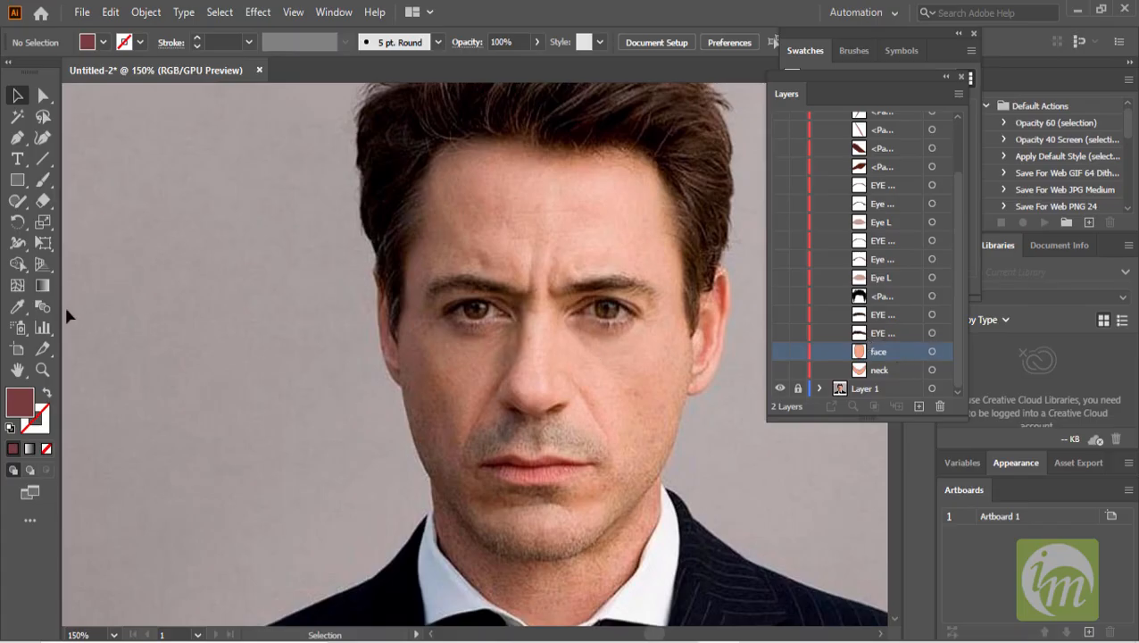
pyautogui.click(17, 137)
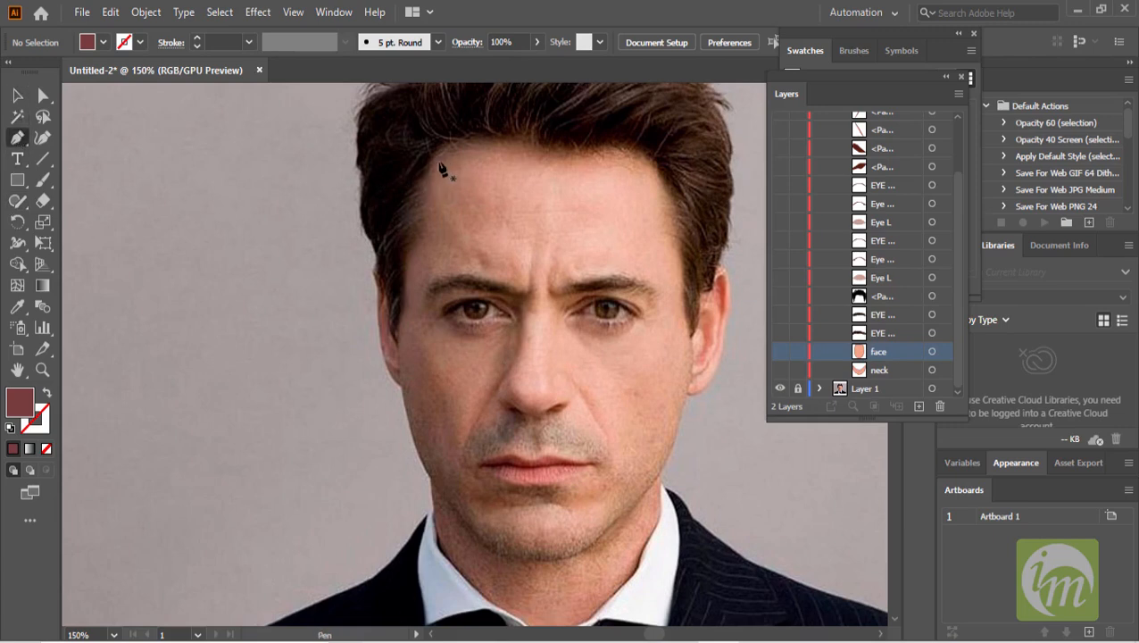
pyautogui.click(448, 154)
pyautogui.moveTo(485, 248); pyautogui.dragTo(486, 267)
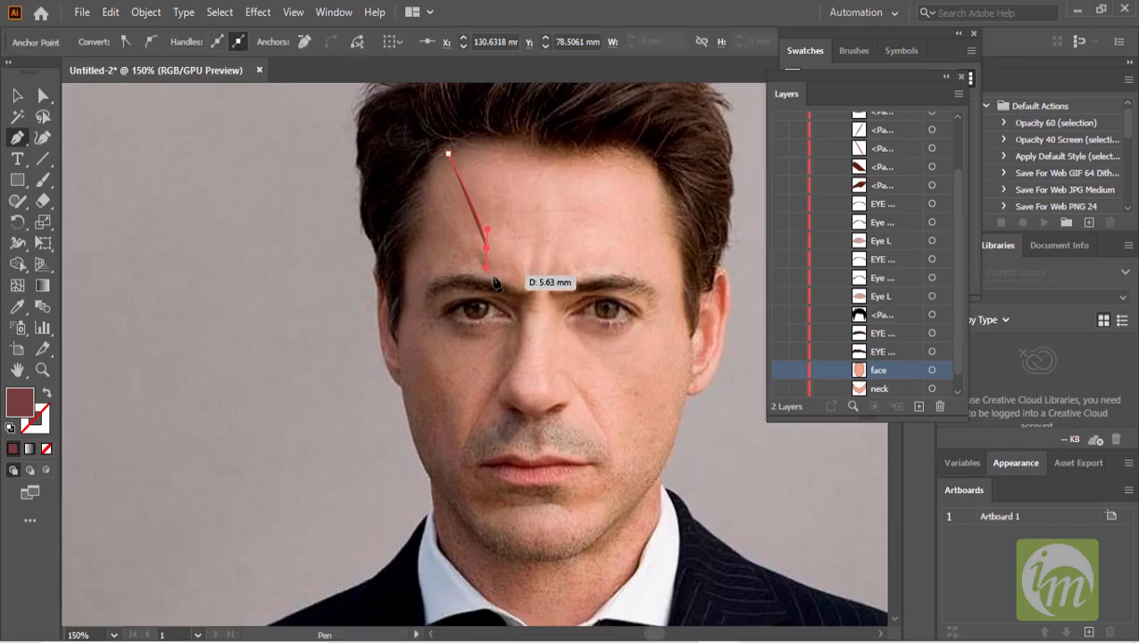
pyautogui.click(519, 283)
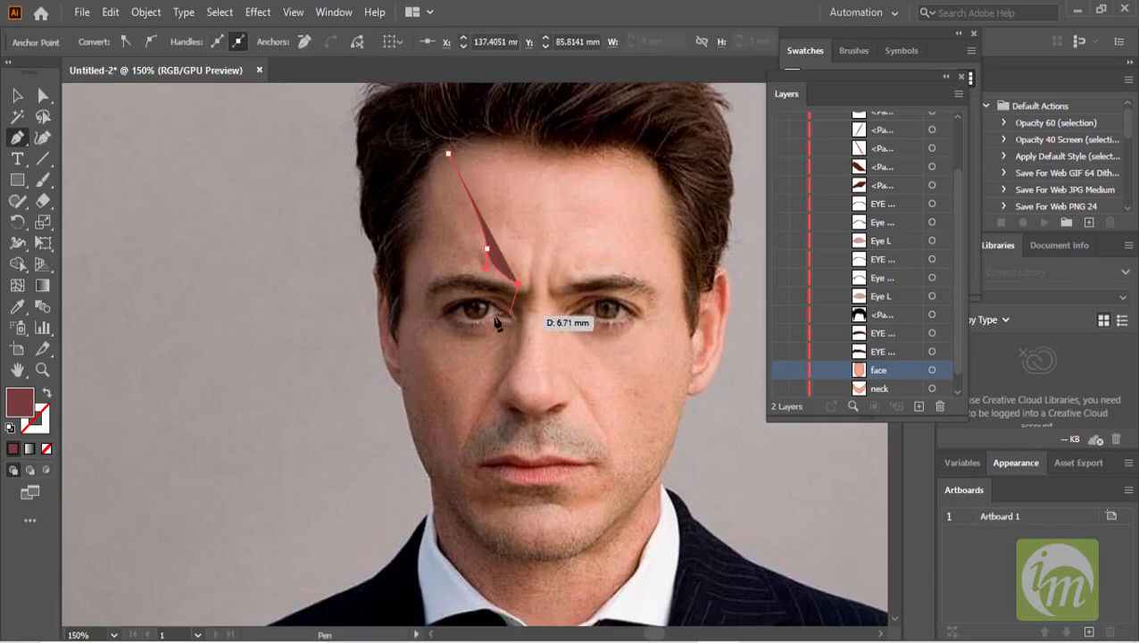
pyautogui.moveTo(475, 335); pyautogui.dragTo(479, 351)
pyautogui.moveTo(466, 390); pyautogui.dragTo(462, 405)
pyautogui.moveTo(461, 455); pyautogui.dragTo(573, 508)
pyautogui.click(549, 487)
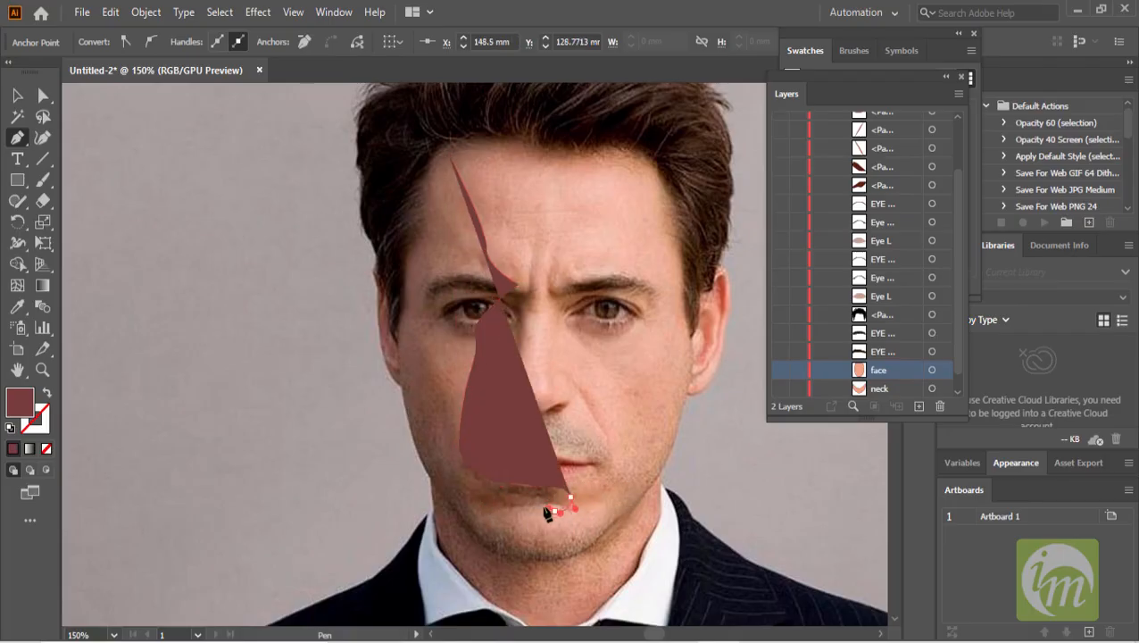
pyautogui.click(554, 510)
pyautogui.click(497, 511)
pyautogui.moveTo(548, 535); pyautogui.dragTo(554, 561)
pyautogui.moveTo(486, 550); pyautogui.dragTo(472, 538)
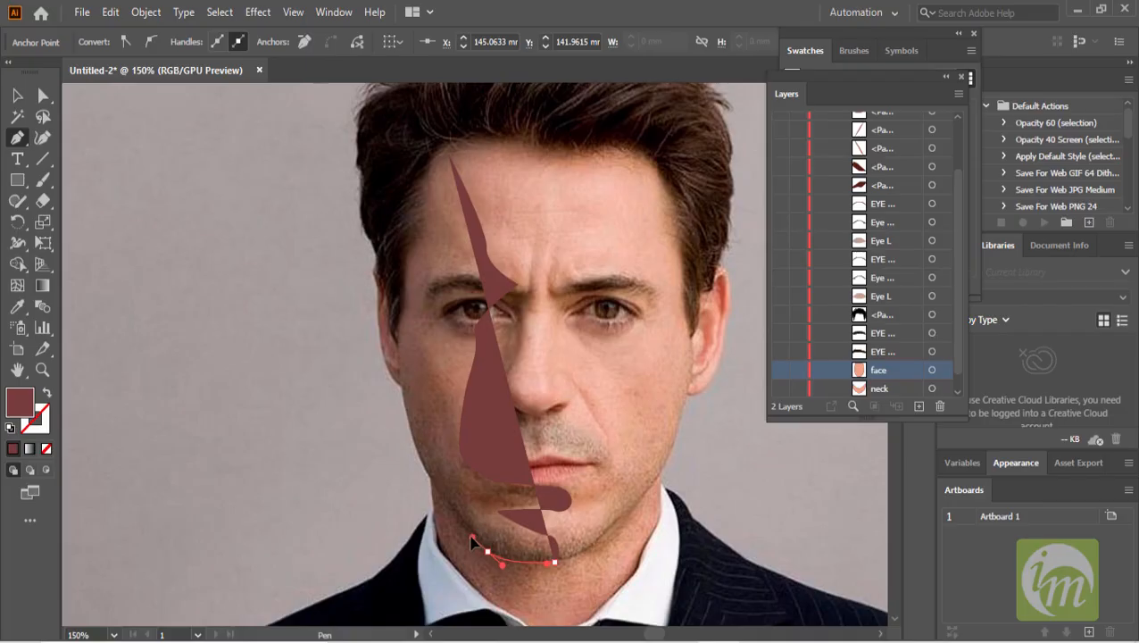
pyautogui.moveTo(410, 439); pyautogui.dragTo(406, 423)
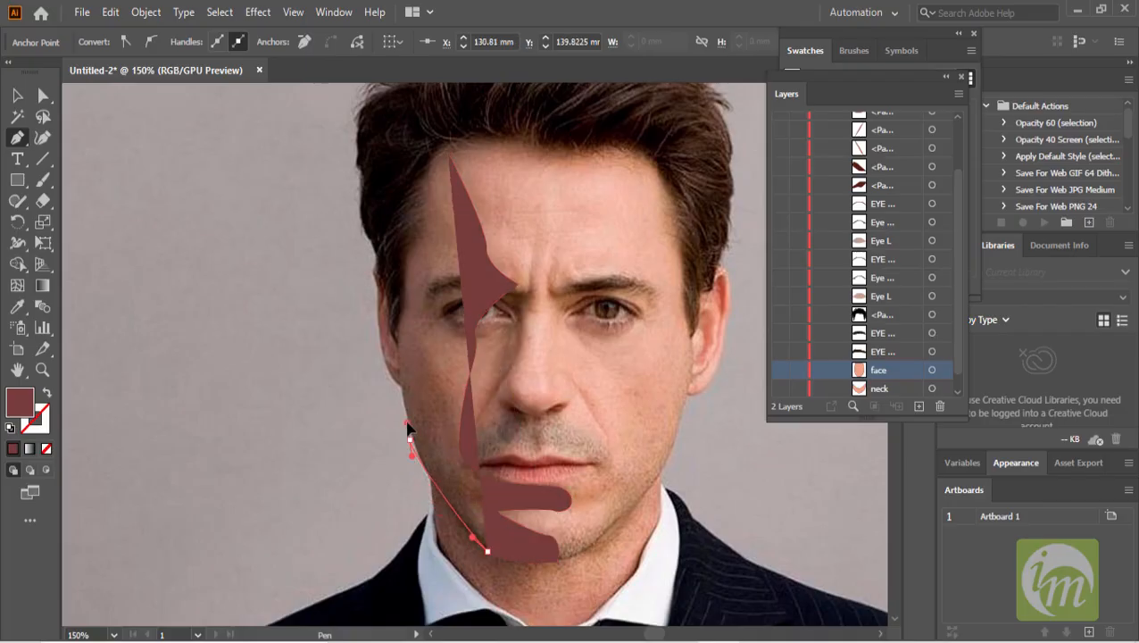
# - Continue the shadow path up the left edge of the face to the hairline and close it at the forehead
pyautogui.scroll(2, 426, 423)
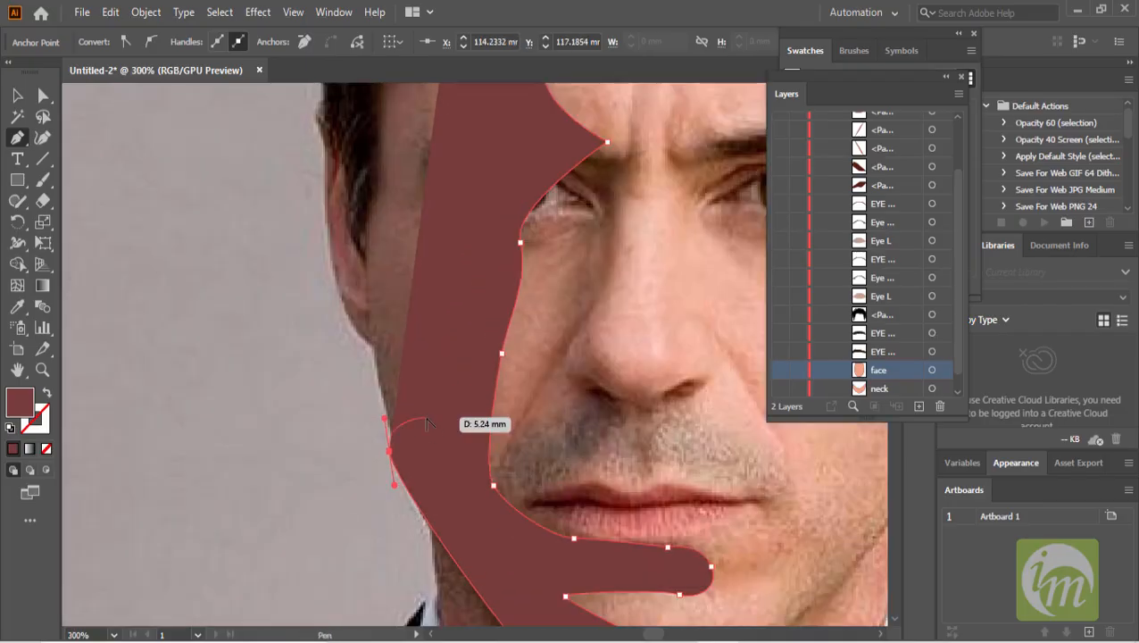
pyautogui.press('Up')
pyautogui.press('Up')
pyautogui.press('Up')
pyautogui.press('Up')
pyautogui.press('Up')
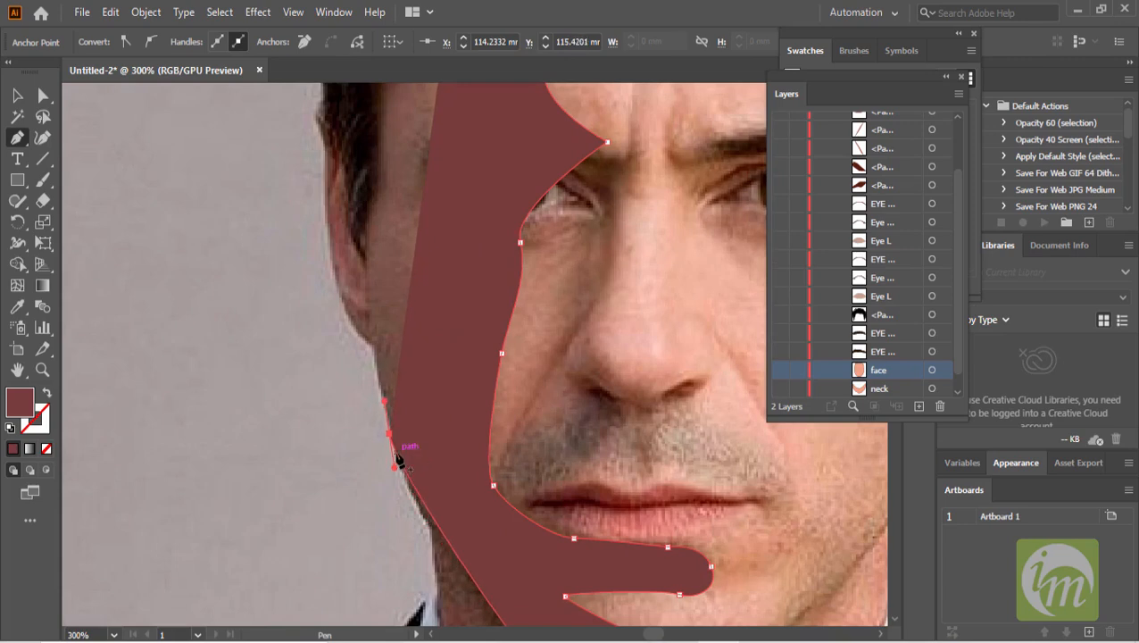
pyautogui.moveTo(395, 468); pyautogui.dragTo(397, 488)
pyautogui.hotkey('ctrl', 'z')
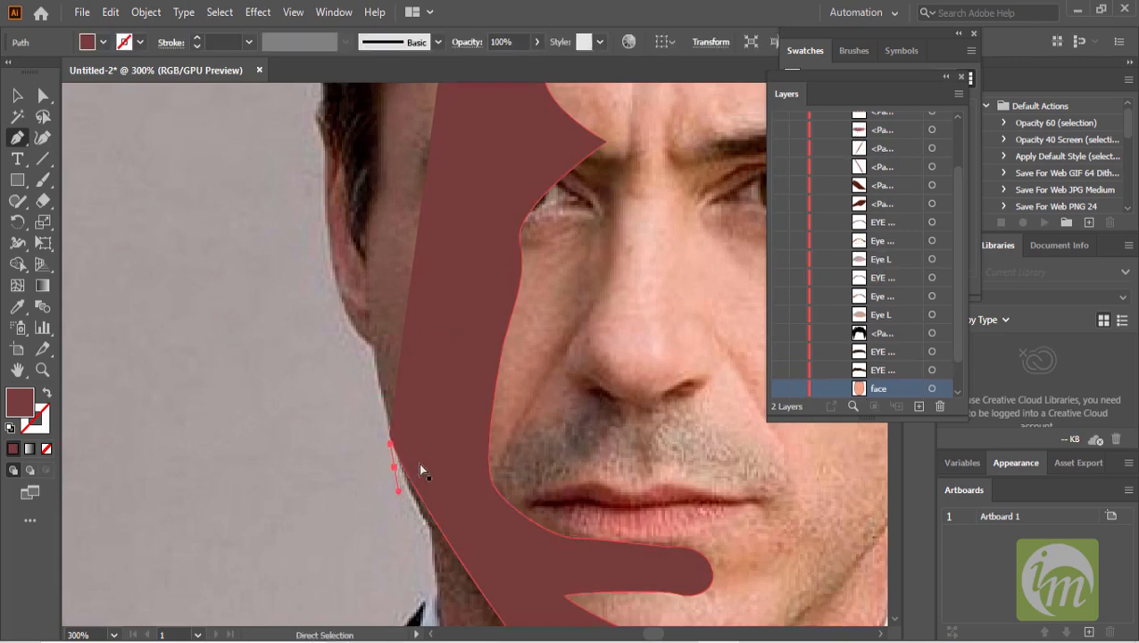
pyautogui.moveTo(389, 433); pyautogui.dragTo(402, 472)
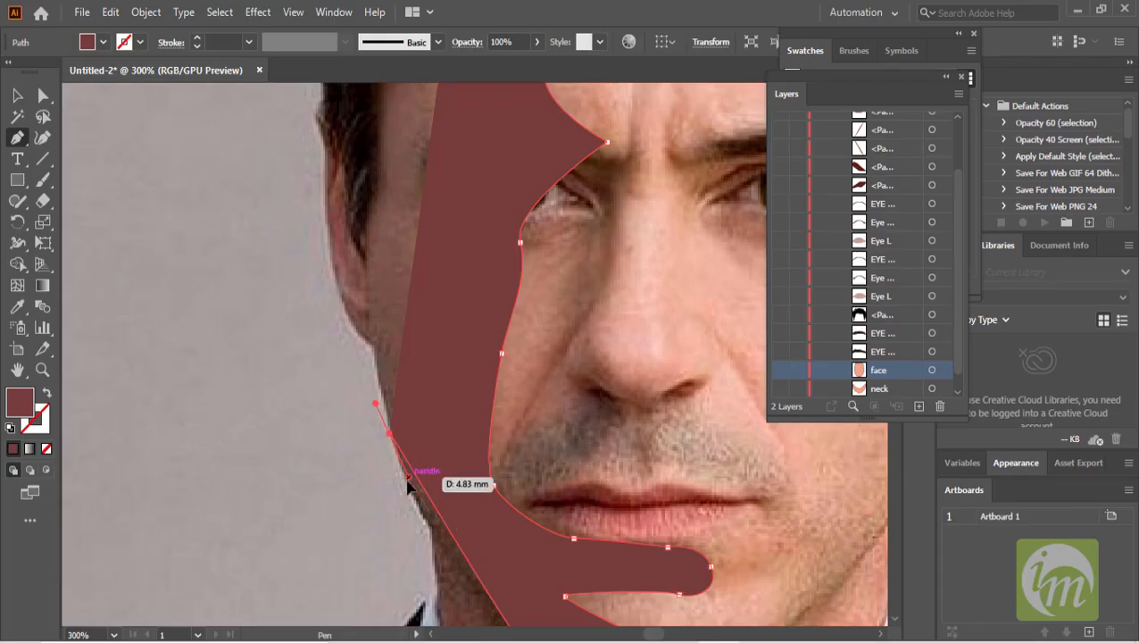
pyautogui.hotkey('ctrl', 'z')
pyautogui.click(374, 351)
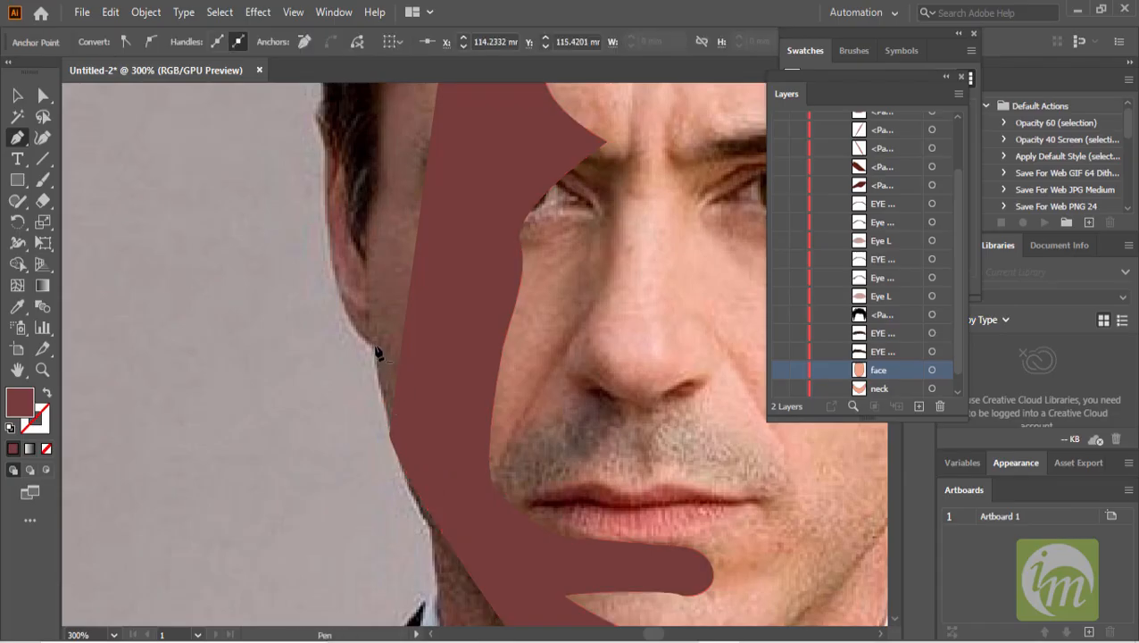
pyautogui.moveTo(369, 279); pyautogui.dragTo(368, 384)
pyautogui.click(365, 339)
pyautogui.moveTo(394, 207); pyautogui.dragTo(379, 405)
pyautogui.moveTo(365, 346); pyautogui.dragTo(394, 271)
pyautogui.moveTo(404, 220); pyautogui.dragTo(417, 196)
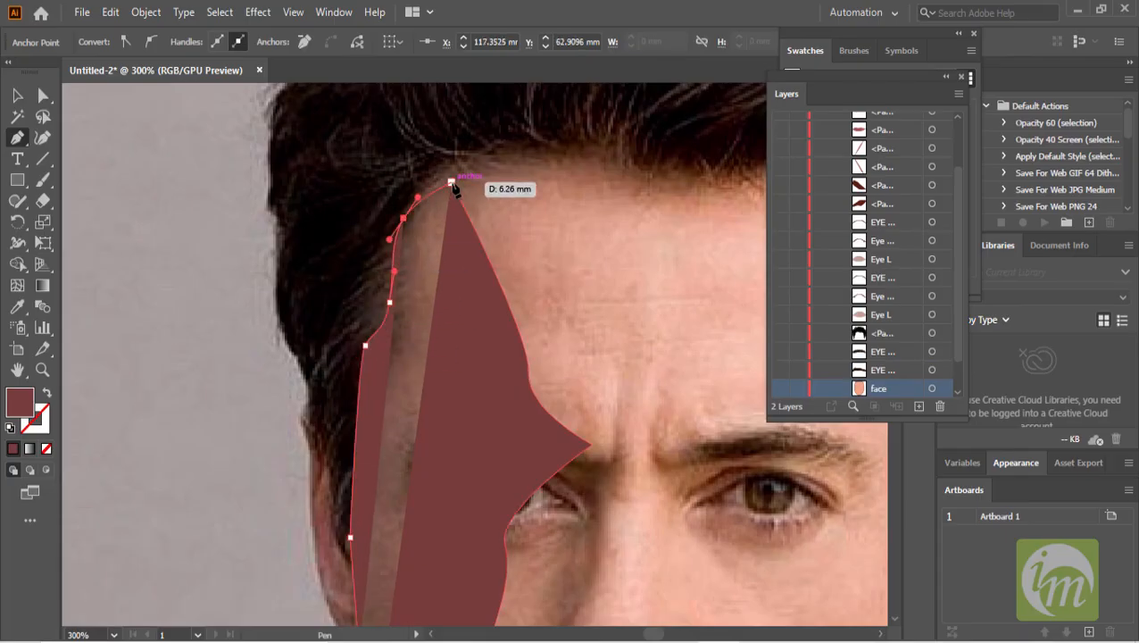
pyautogui.click(450, 182)
pyautogui.scroll(-2, 503, 305)
pyautogui.moveTo(616, 360); pyautogui.dragTo(490, 232)
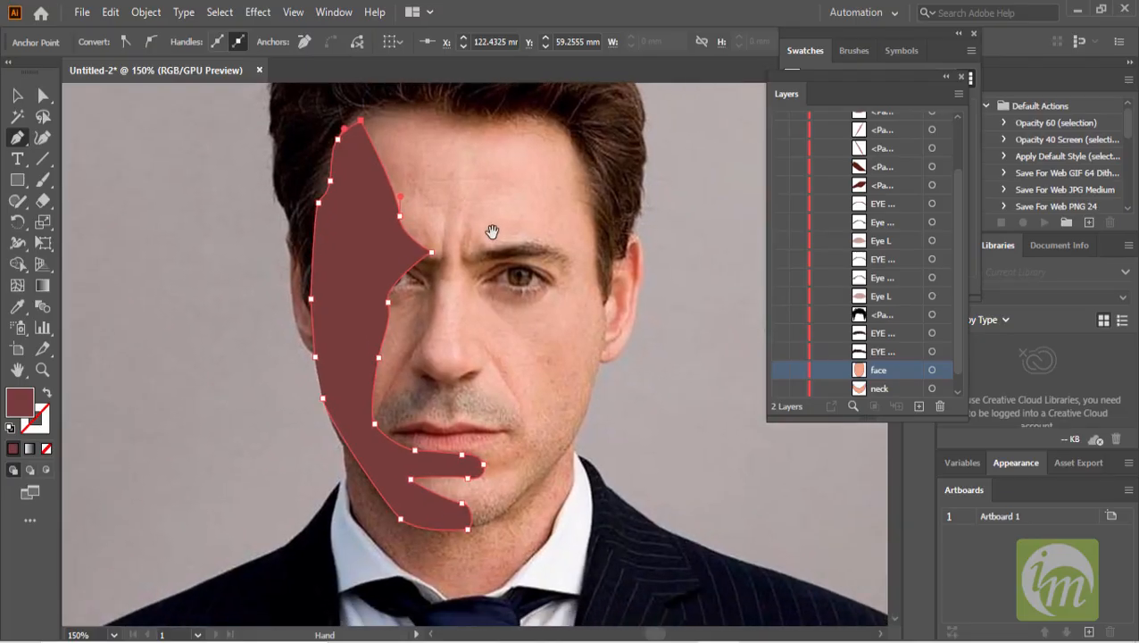
pyautogui.click(17, 96)
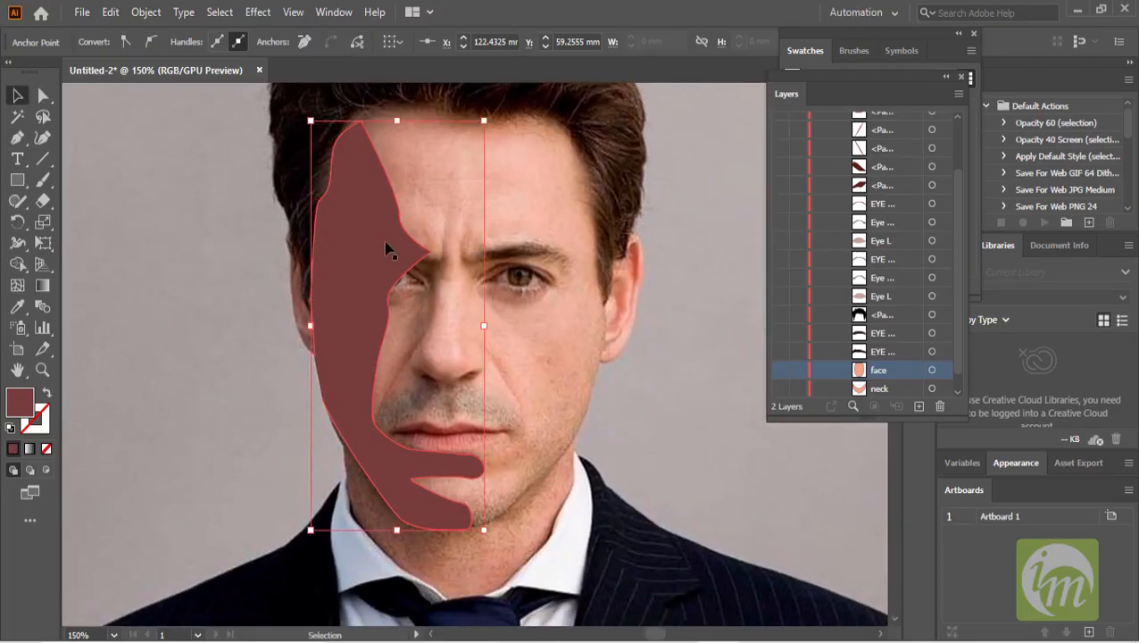
# - Move the shadow shape in the layer stack to sit just above the face shape
pyautogui.scroll(-1, 817, 376)
pyautogui.scroll(4, 876, 268)
pyautogui.moveTo(882, 146); pyautogui.dragTo(908, 346)
pyautogui.moveTo(882, 284); pyautogui.dragTo(881, 355)
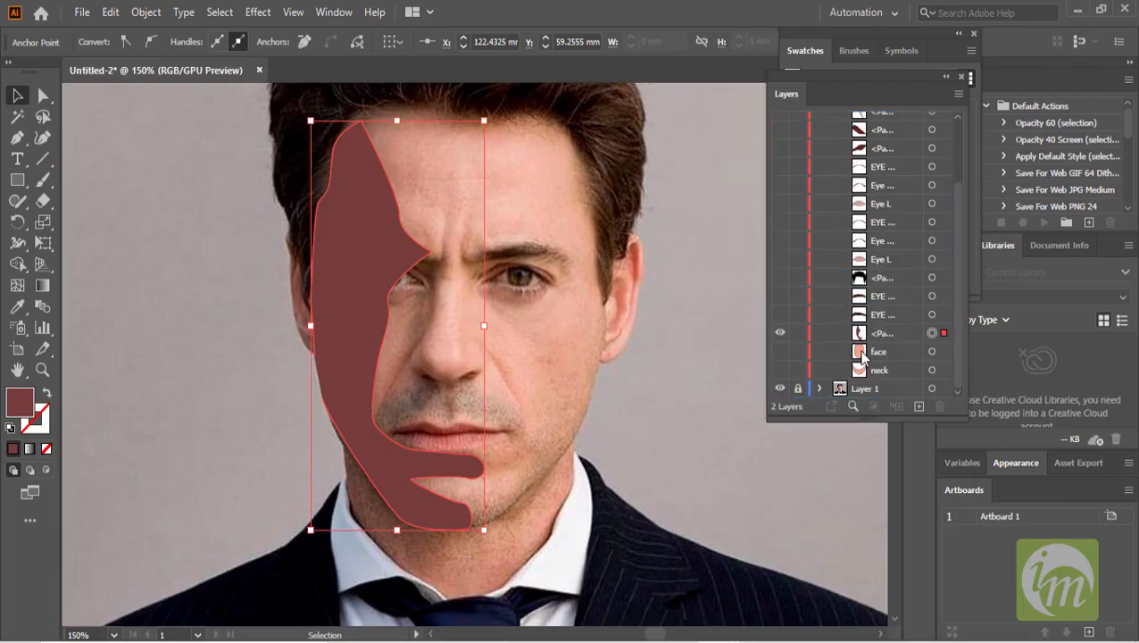
pyautogui.click(781, 316)
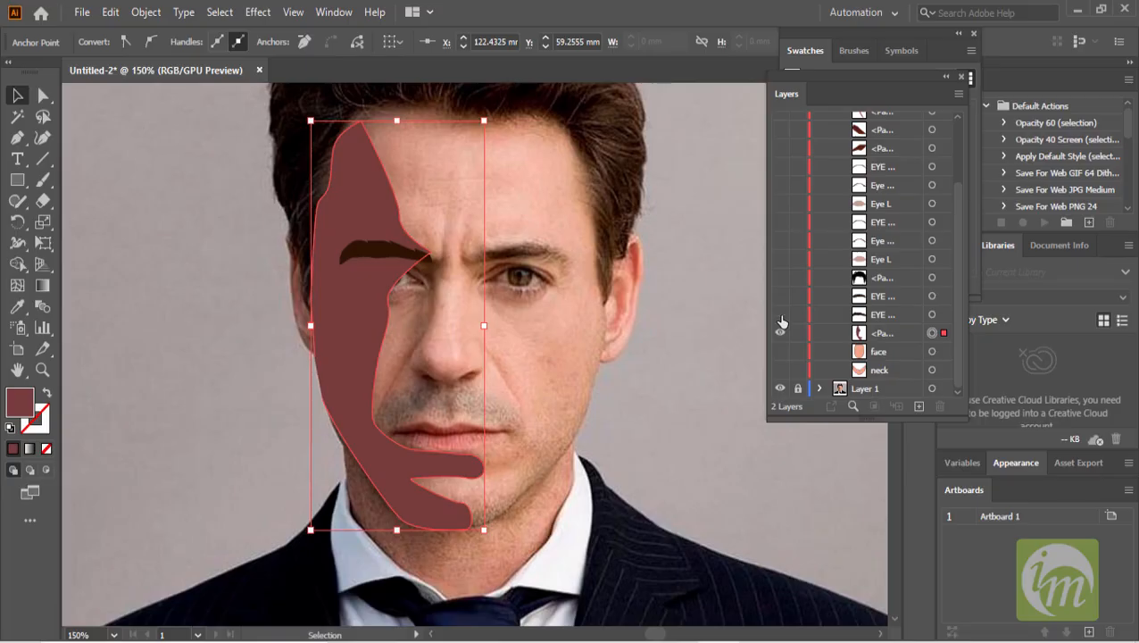
pyautogui.click(780, 316)
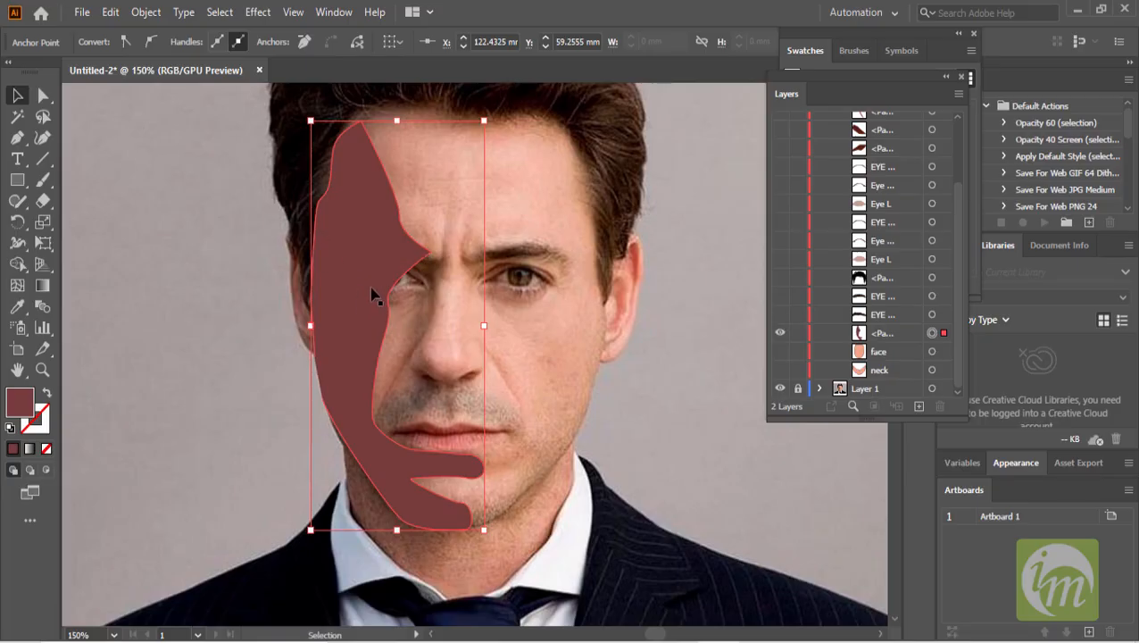
# - Fill the shadow shape with a darker skin tone sampled from the photo and show the face and neck shapes
pyautogui.click(353, 192)
pyautogui.click(102, 42)
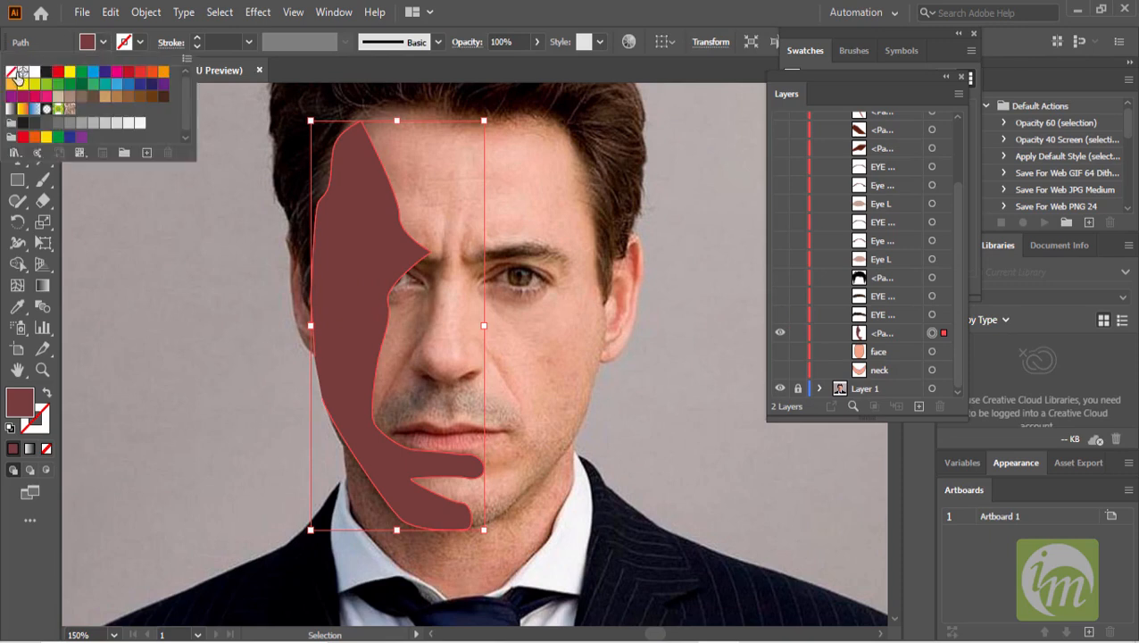
pyautogui.click(14, 72)
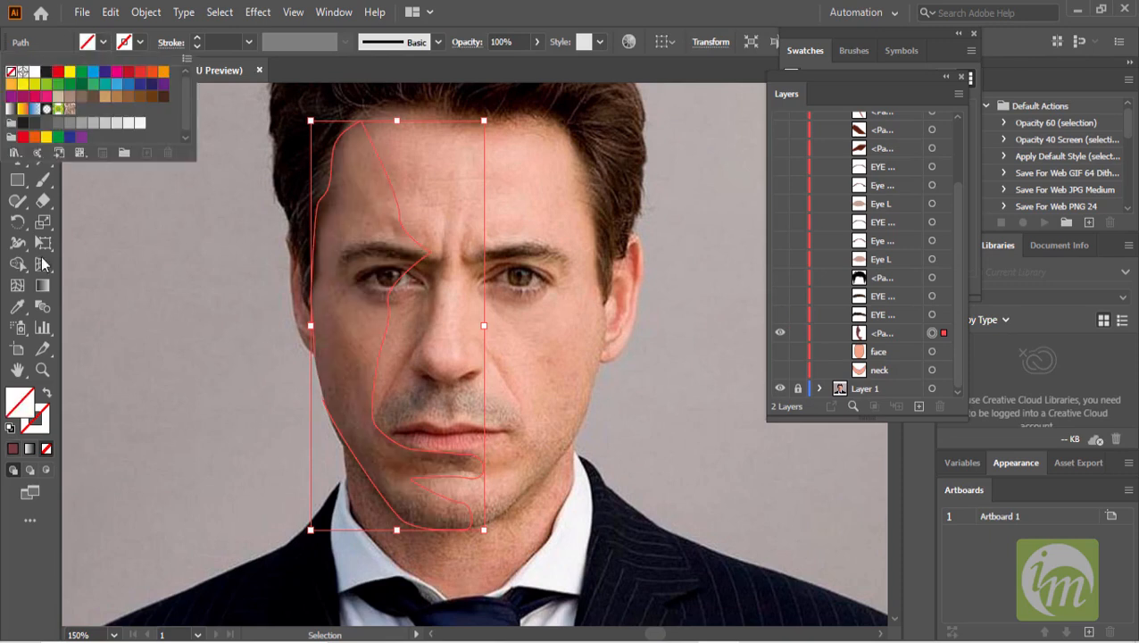
pyautogui.click(17, 308)
pyautogui.click(337, 298)
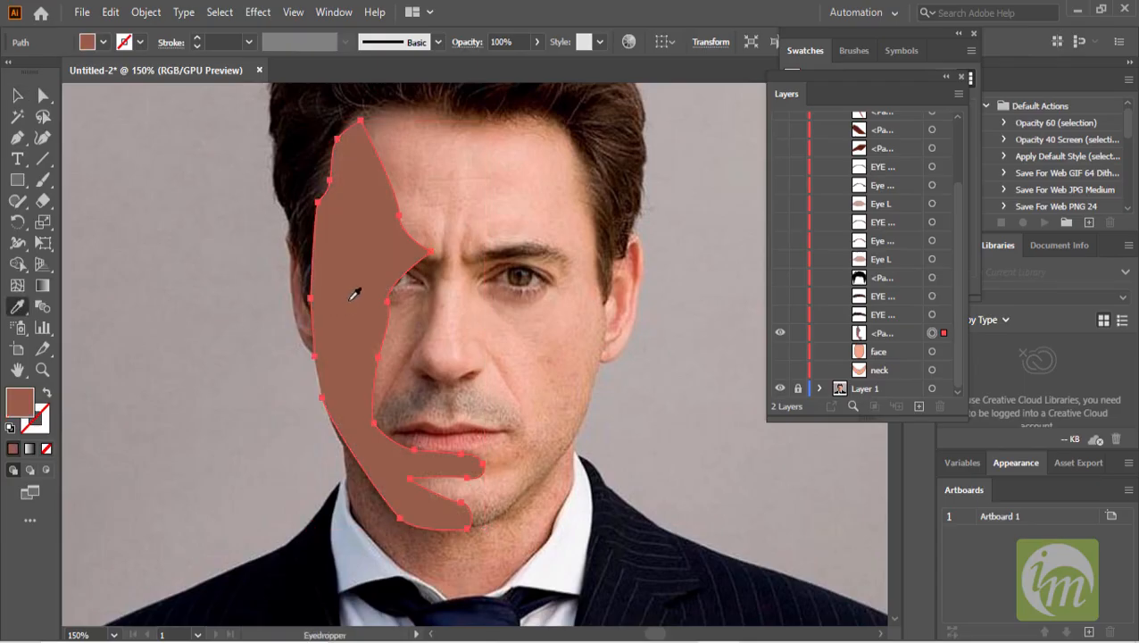
pyautogui.moveTo(779, 351); pyautogui.dragTo(779, 369)
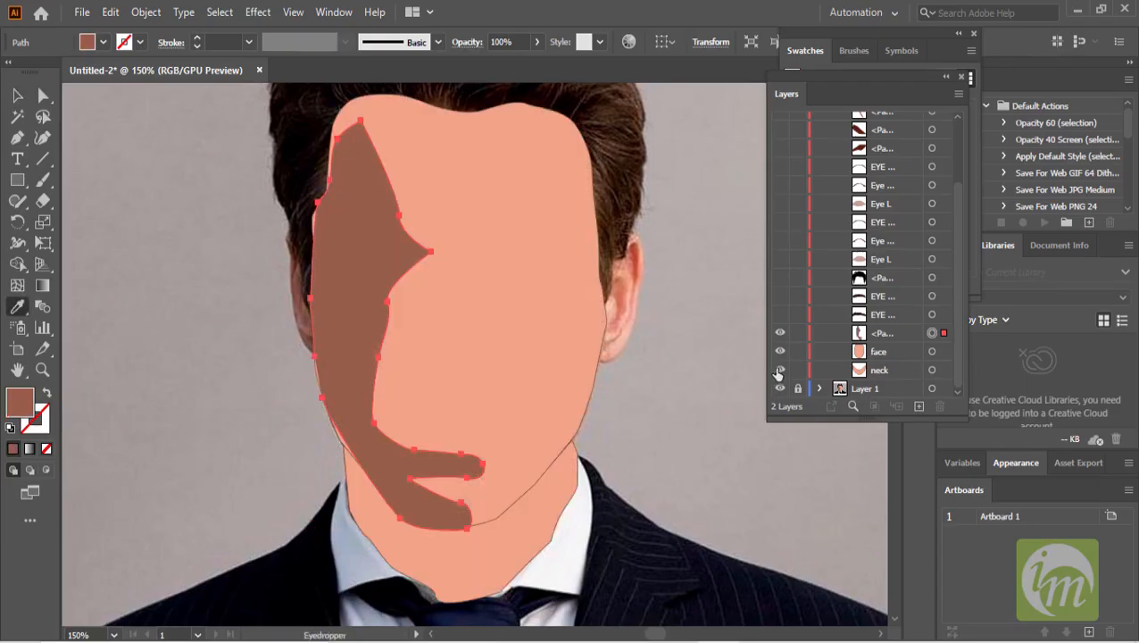
# - Try sampling a different fill for the shadow shape and undo it
pyautogui.click(707, 389)
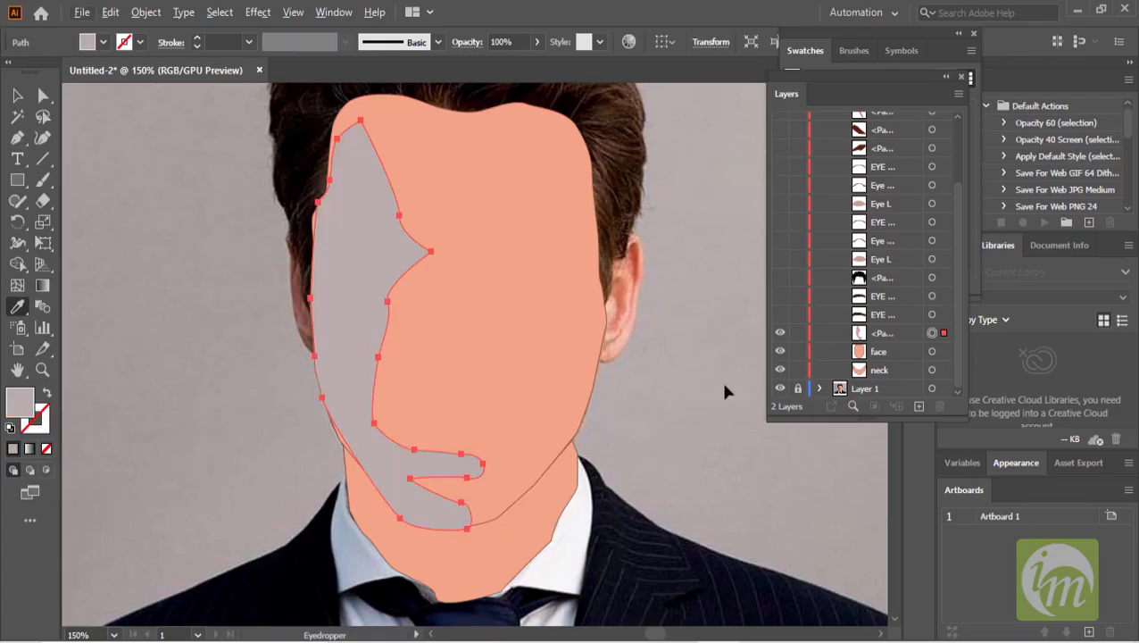
pyautogui.hotkey('ctrl', 'z')
pyautogui.press('v')
pyautogui.click(121, 250)
pyautogui.scroll(-1, 375, 360)
pyautogui.click(387, 284)
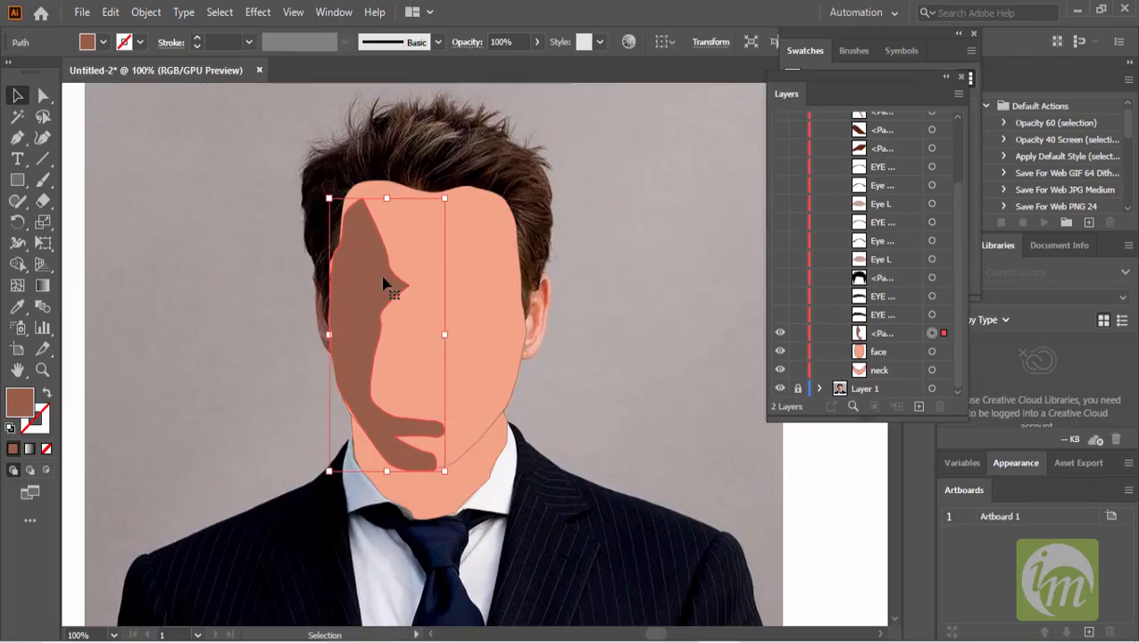
# - Apply a Gaussian Blur effect with a small radius to the selected shadow shape
pyautogui.scroll(1, 387, 272)
pyautogui.click(257, 12)
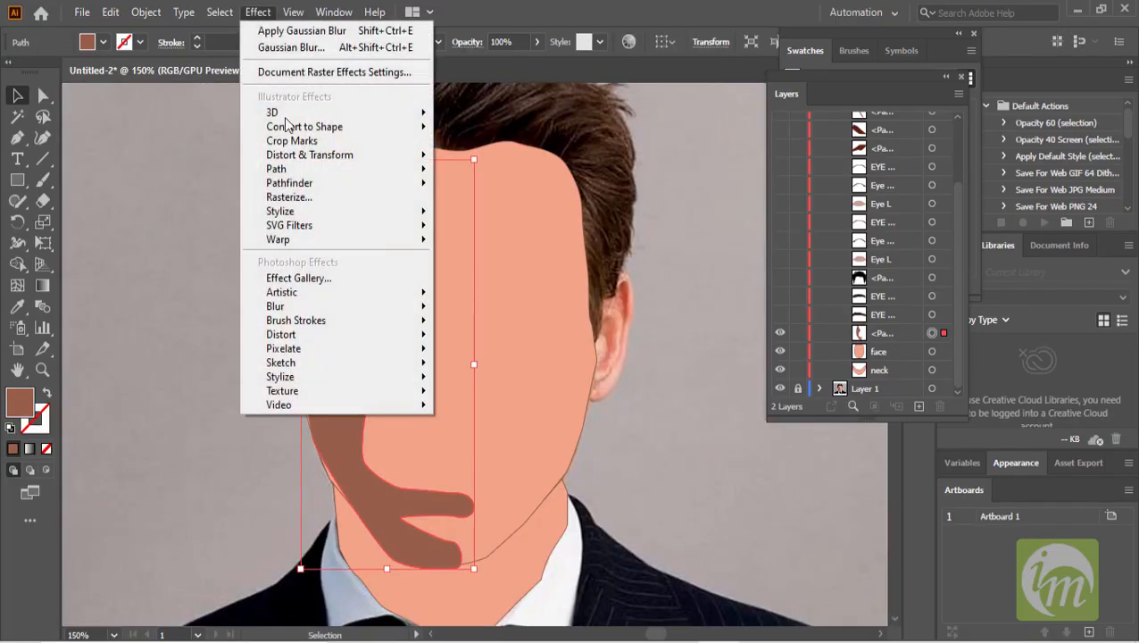
pyautogui.moveTo(314, 306)
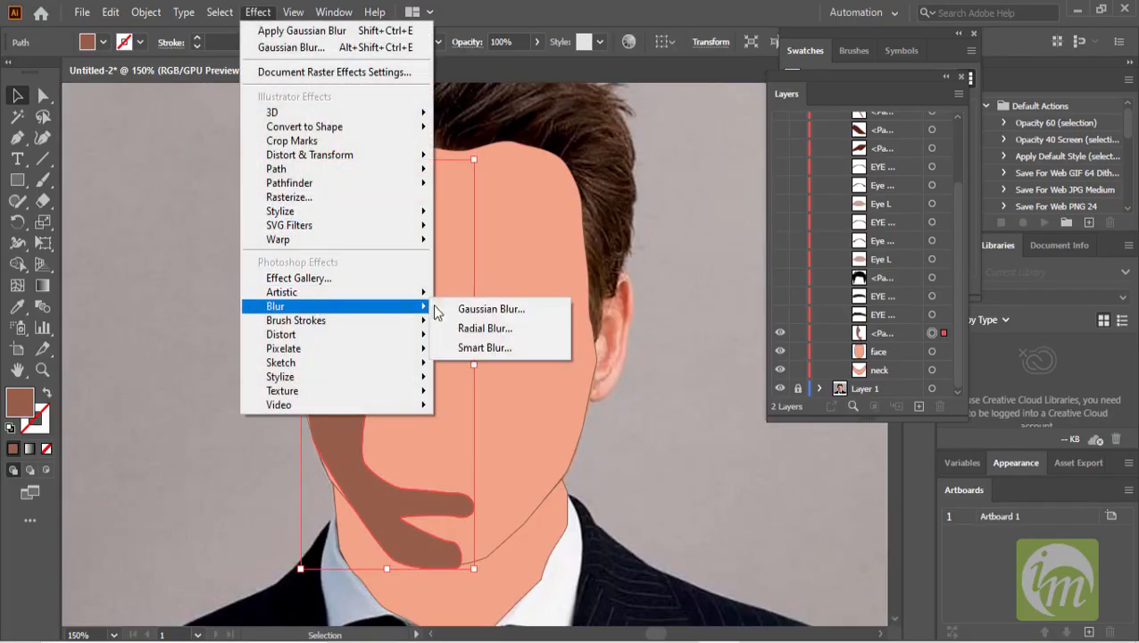
pyautogui.click(474, 308)
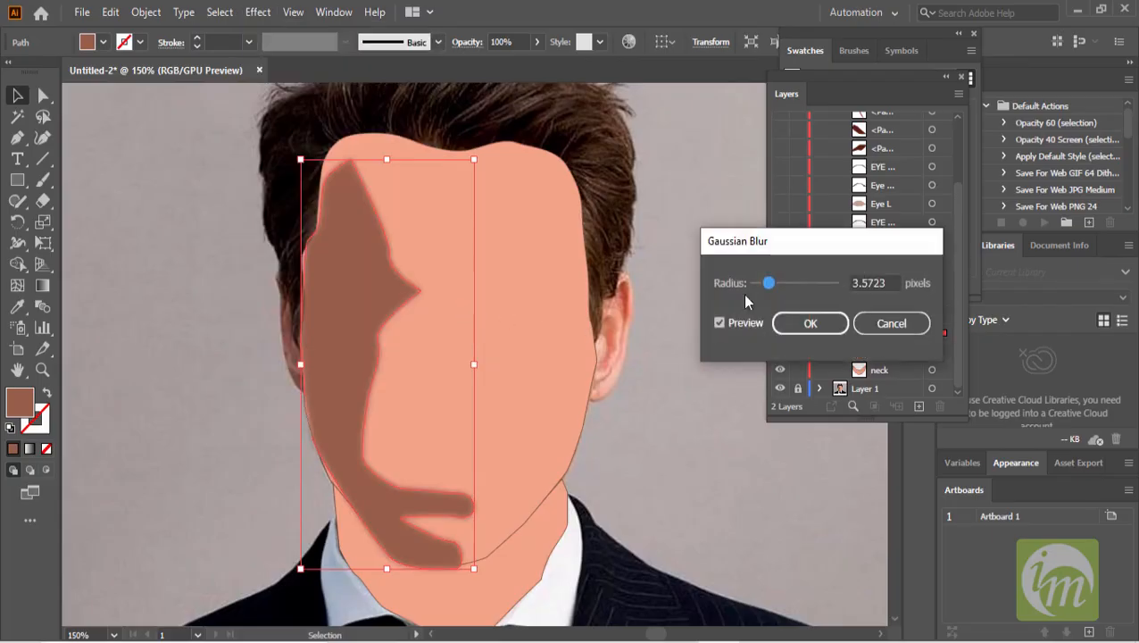
pyautogui.moveTo(772, 286); pyautogui.dragTo(802, 285)
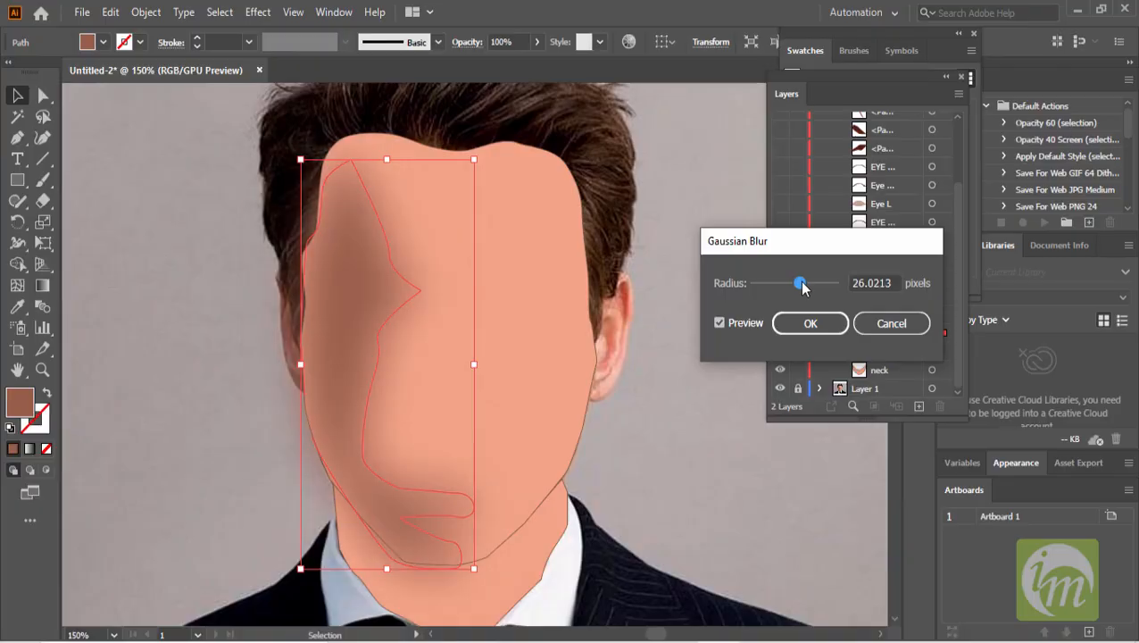
pyautogui.moveTo(799, 288); pyautogui.dragTo(765, 290)
pyautogui.click(807, 323)
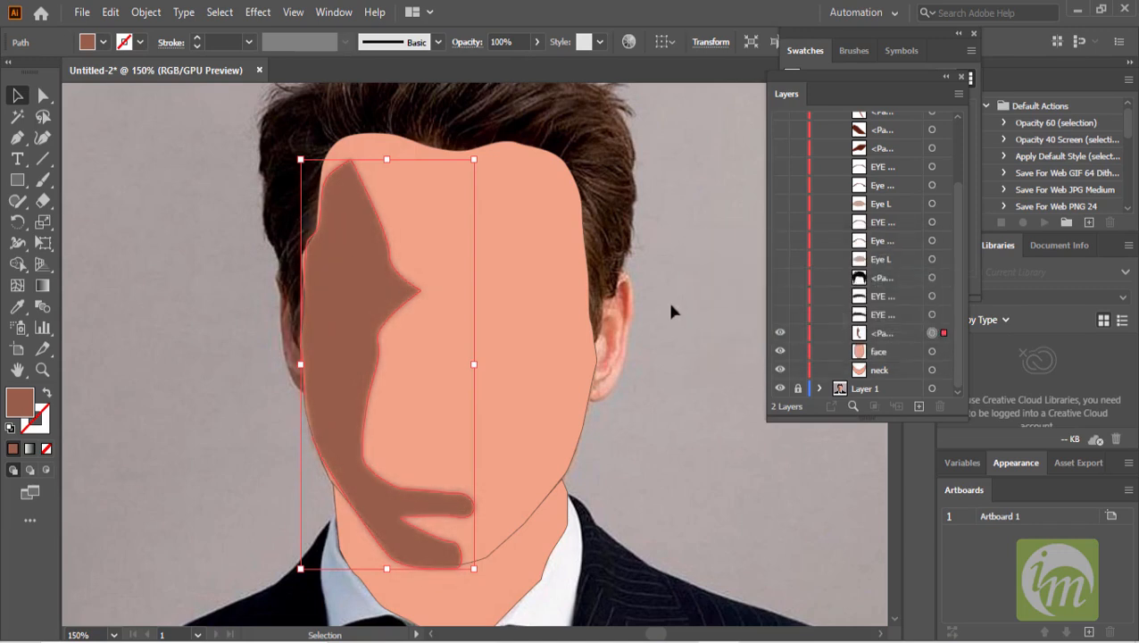
# - Lower the shadow shape's opacity to 16% and deselect it
pyautogui.click(536, 42)
pyautogui.moveTo(496, 62); pyautogui.dragTo(480, 67)
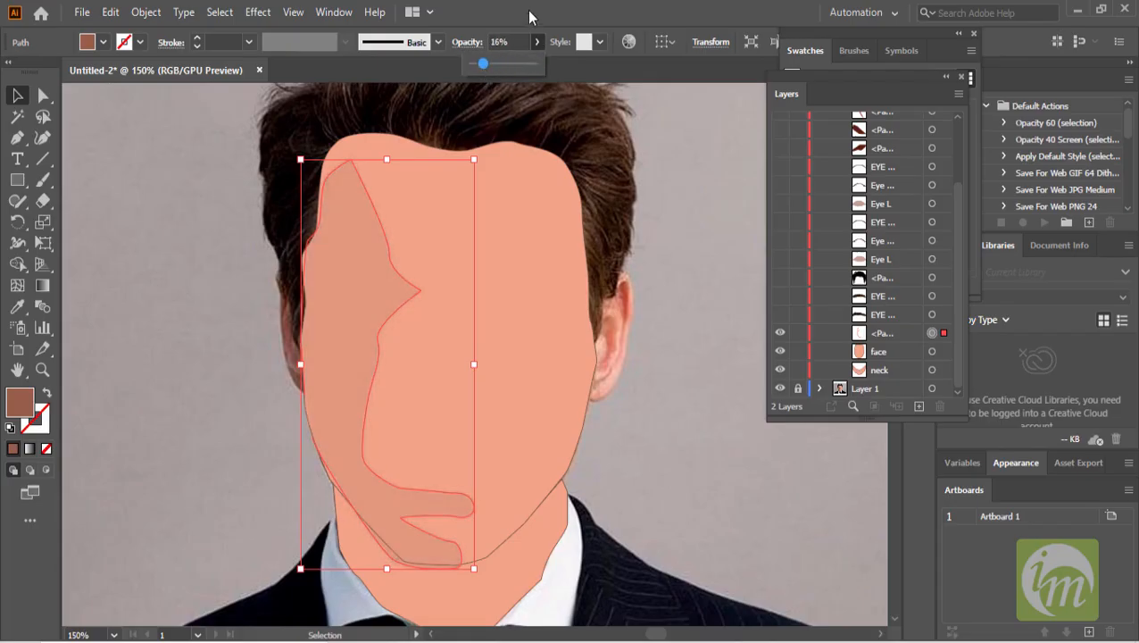
pyautogui.click(679, 212)
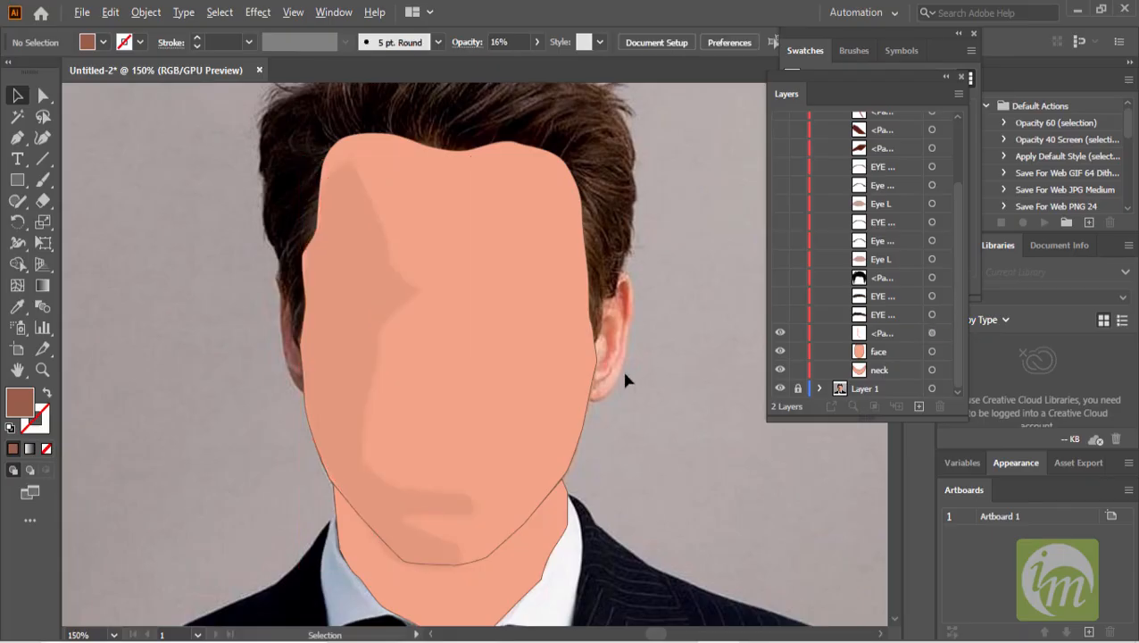
# - Show all the traced shapes in the Trace layer, including the lips
pyautogui.scroll(-1, 621, 368)
pyautogui.moveTo(780, 364)
pyautogui.mouseDown()
pyautogui.moveTo(780, 152)
pyautogui.moveTo(784, 232)
pyautogui.mouseUp()
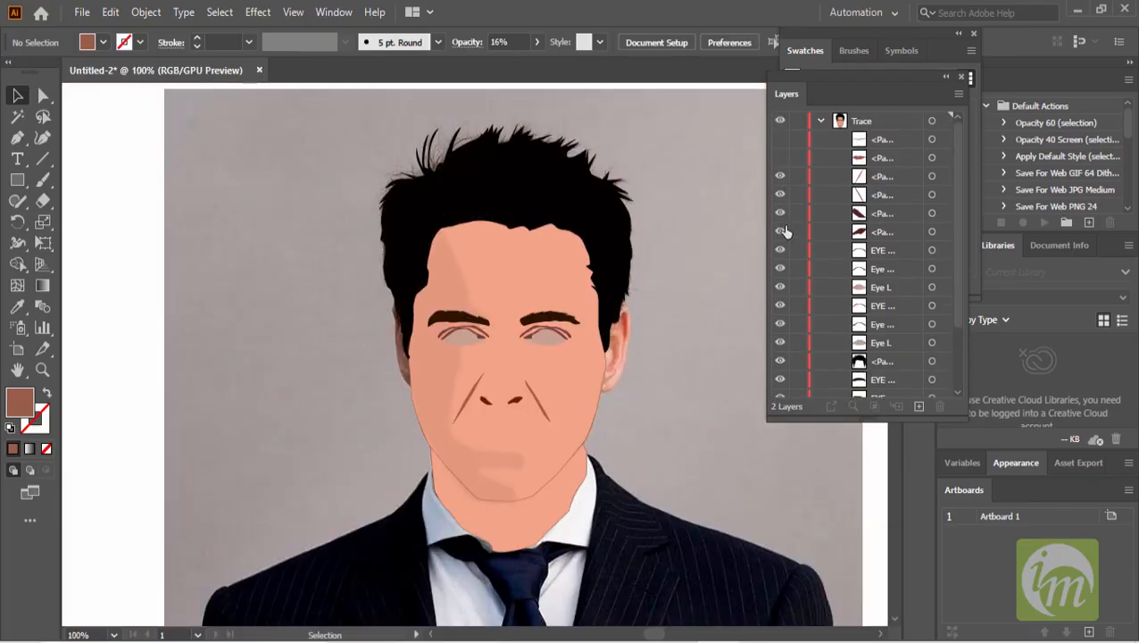
pyautogui.click(780, 157)
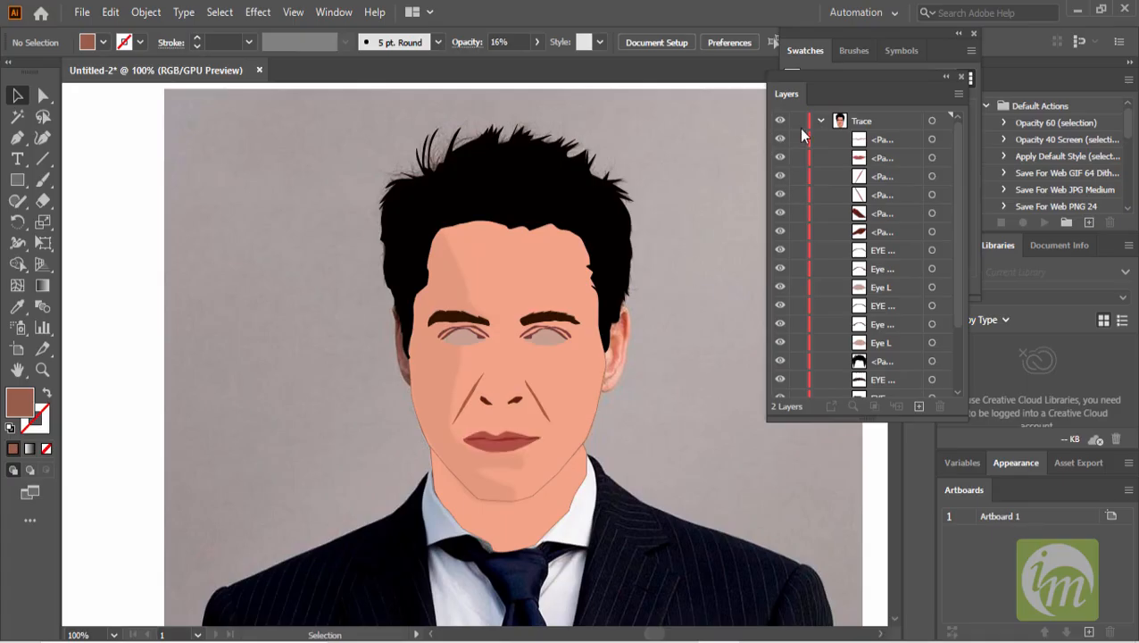
# - Hide all the traced shapes in the Trace layer to reveal the photo underneath
pyautogui.scroll(-1, 688, 276)
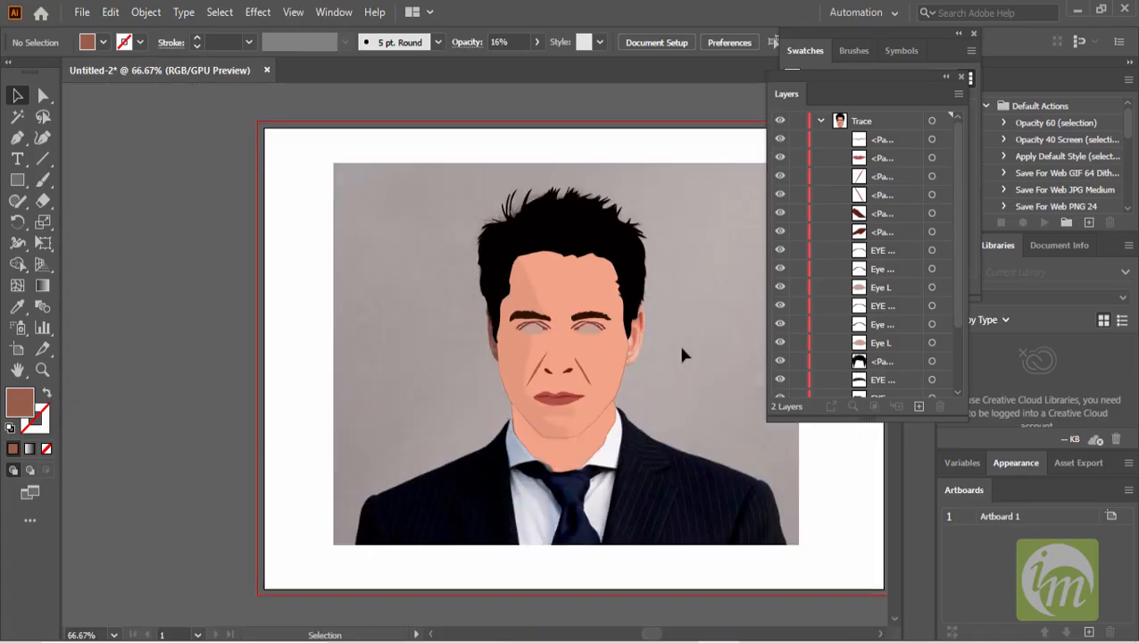
pyautogui.scroll(2, 681, 349)
pyautogui.moveTo(633, 351); pyautogui.dragTo(676, 355)
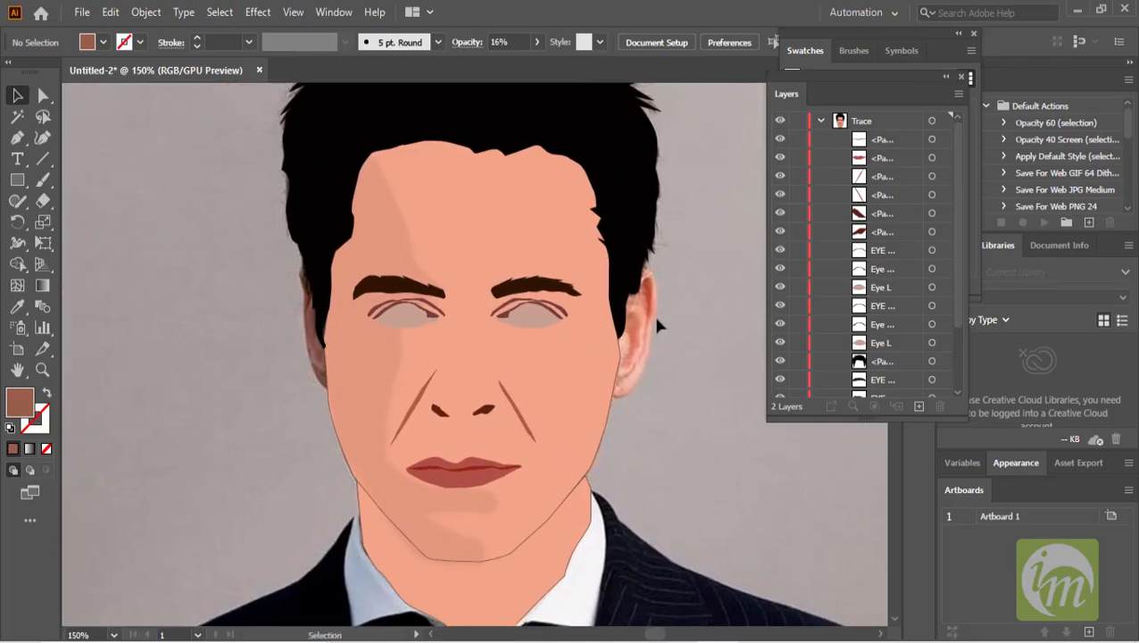
pyautogui.click(613, 393)
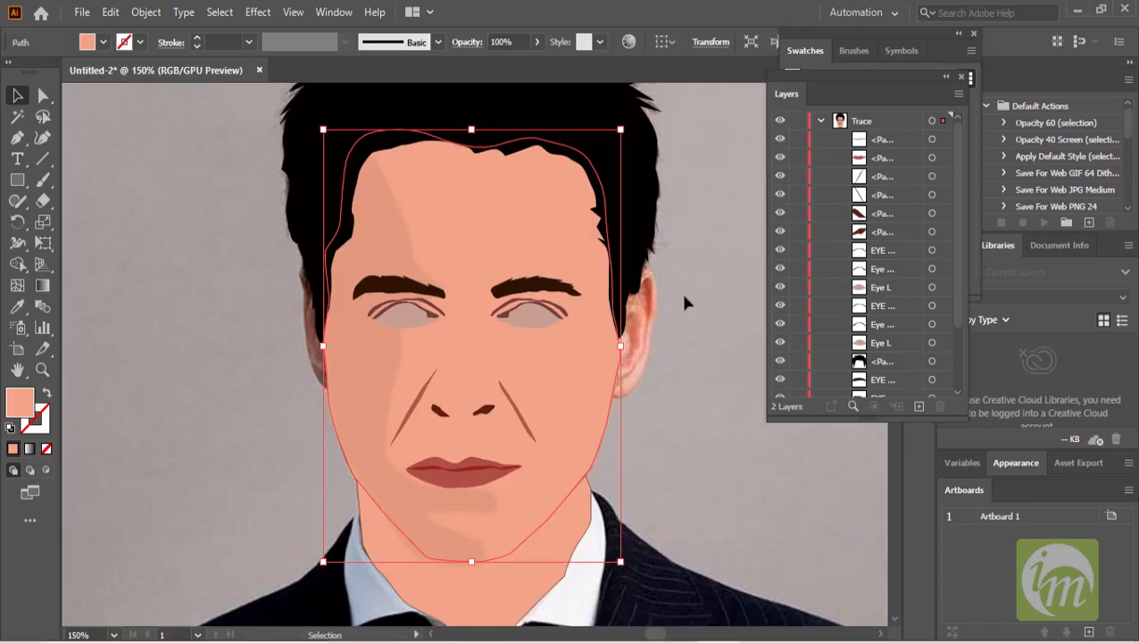
pyautogui.click(689, 403)
pyautogui.scroll(-3, 688, 399)
pyautogui.click(580, 290)
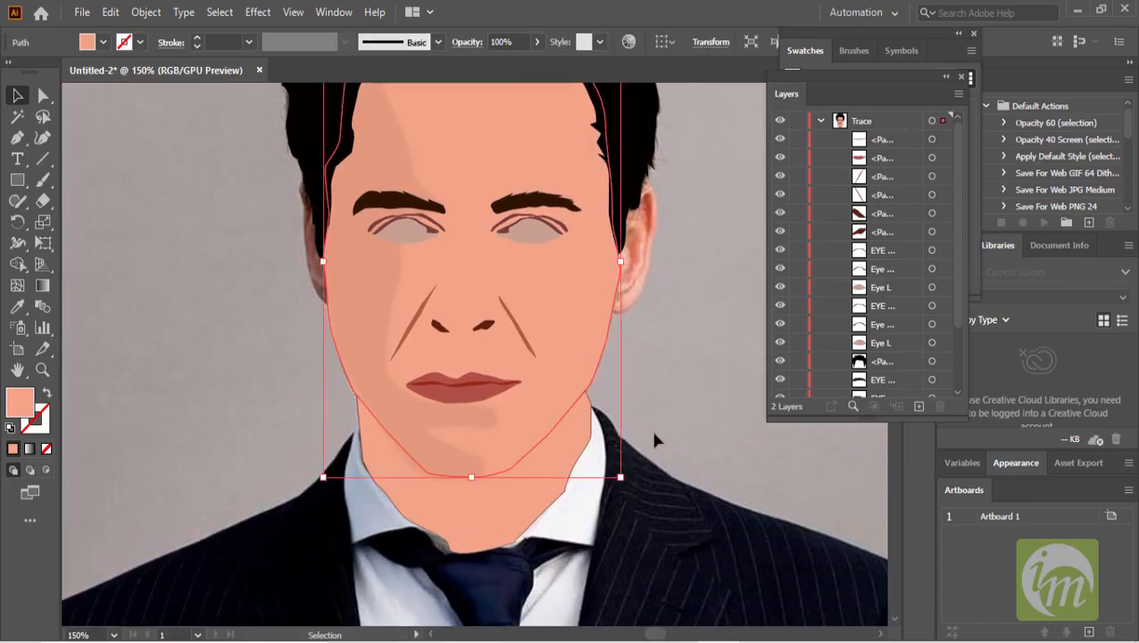
pyautogui.moveTo(782, 143); pyautogui.dragTo(777, 375)
pyautogui.scroll(-2, 685, 327)
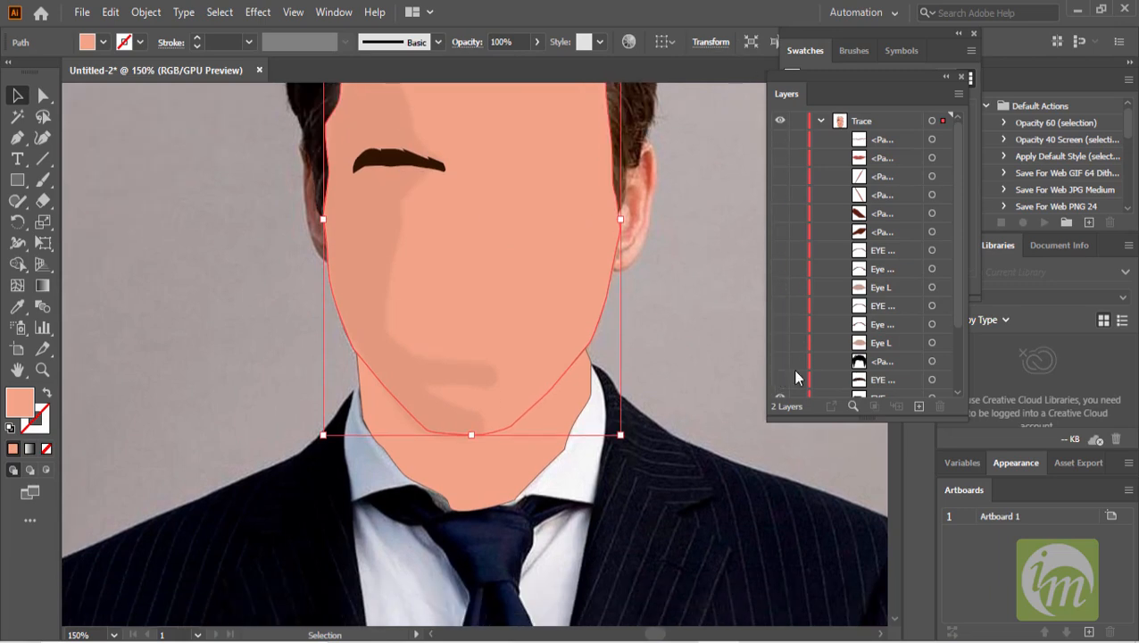
pyautogui.scroll(-3, 789, 370)
pyautogui.moveTo(785, 320); pyautogui.dragTo(779, 371)
# - With the top Trace sublayer targeted, trace a highlight shape down the bridge of the nose using the Pen tool
pyautogui.scroll(2, 674, 337)
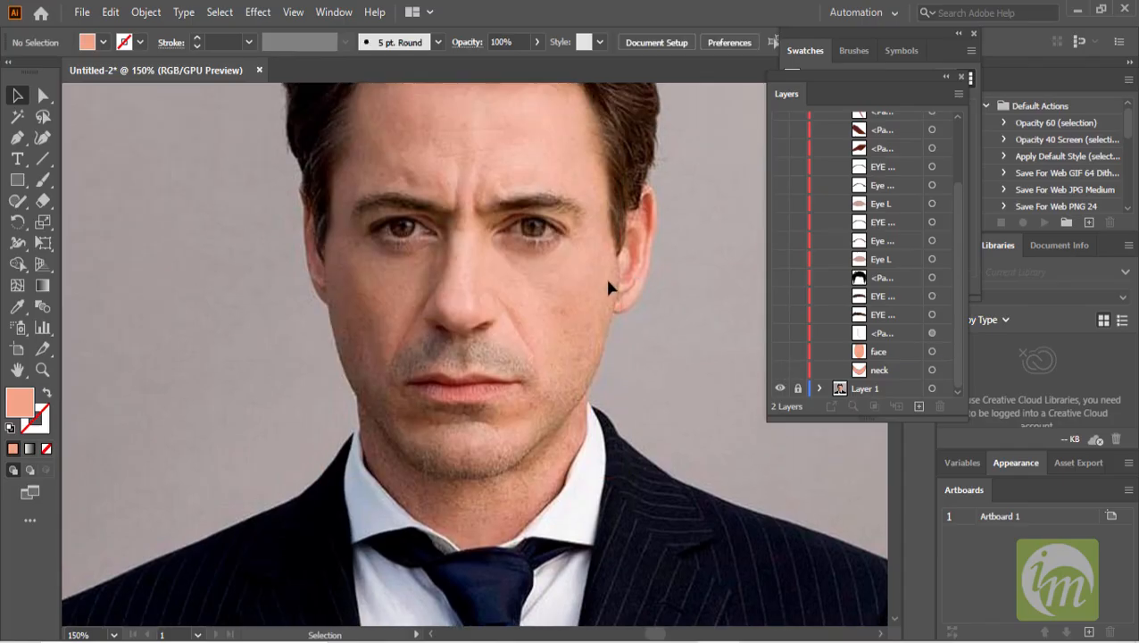
pyautogui.scroll(1, 596, 279)
pyautogui.scroll(1, 441, 251)
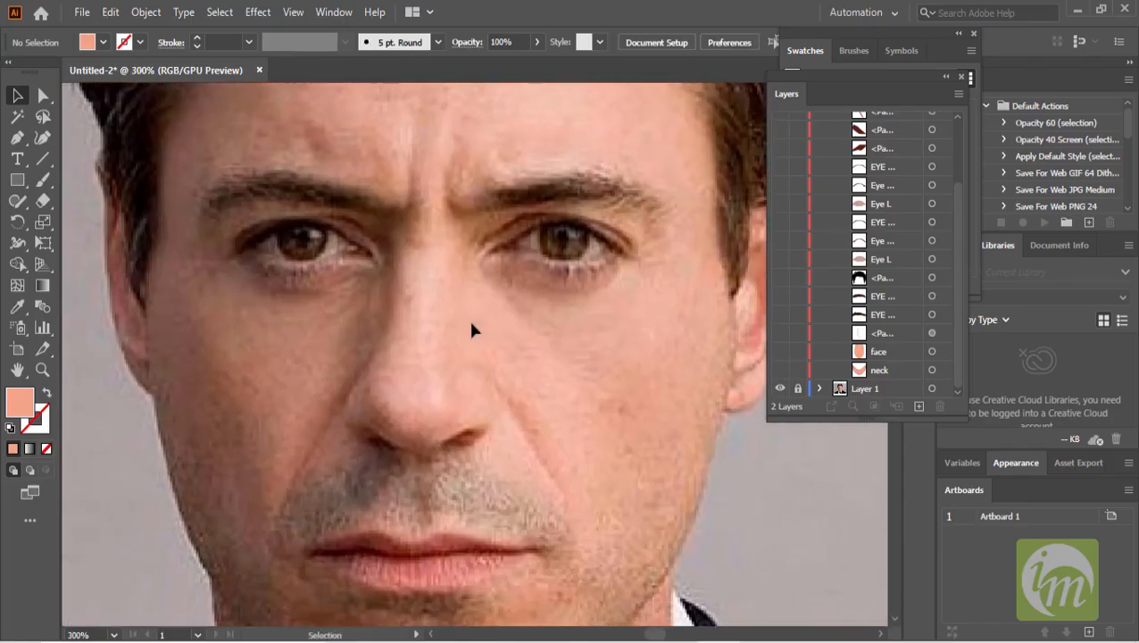
pyautogui.scroll(-2, 471, 327)
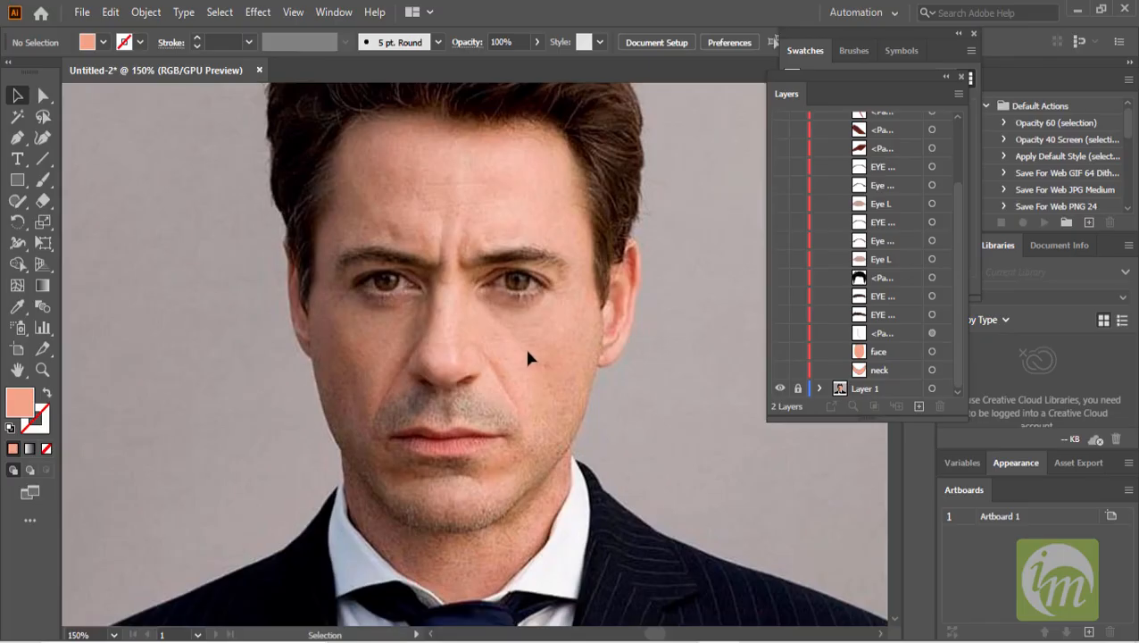
pyautogui.scroll(2, 527, 357)
pyautogui.scroll(3, 533, 444)
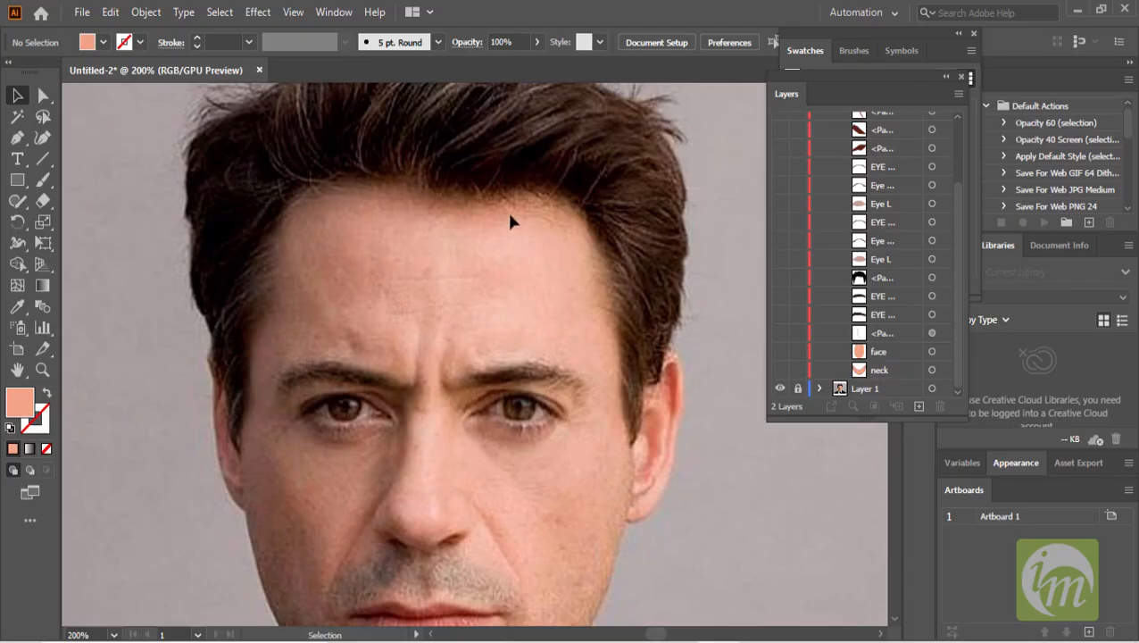
pyautogui.scroll(5, 876, 252)
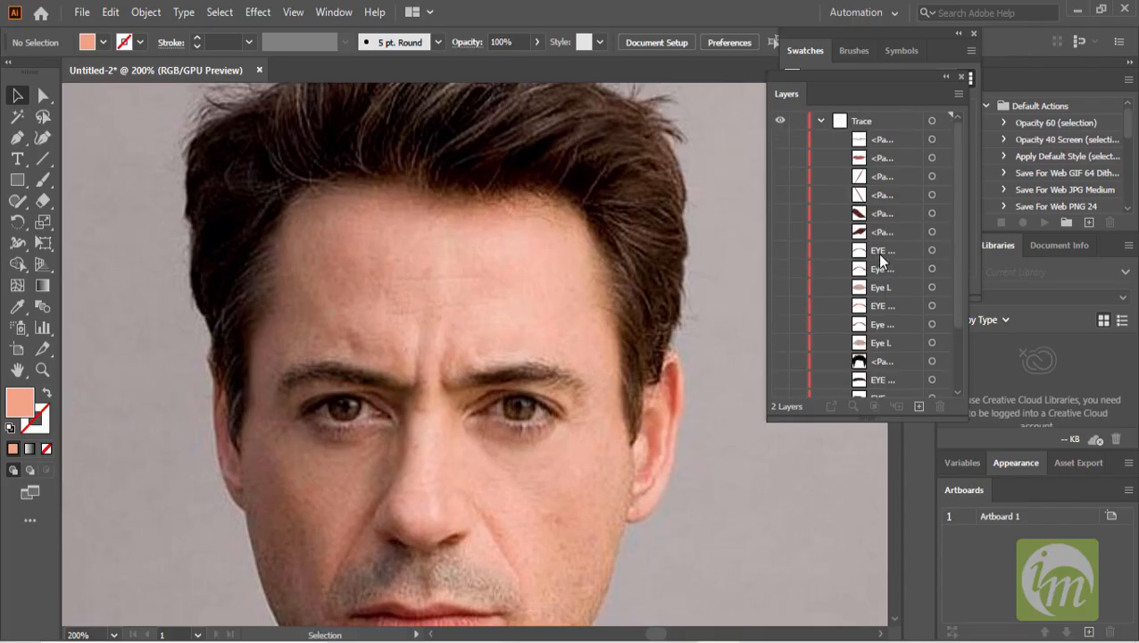
pyautogui.click(909, 141)
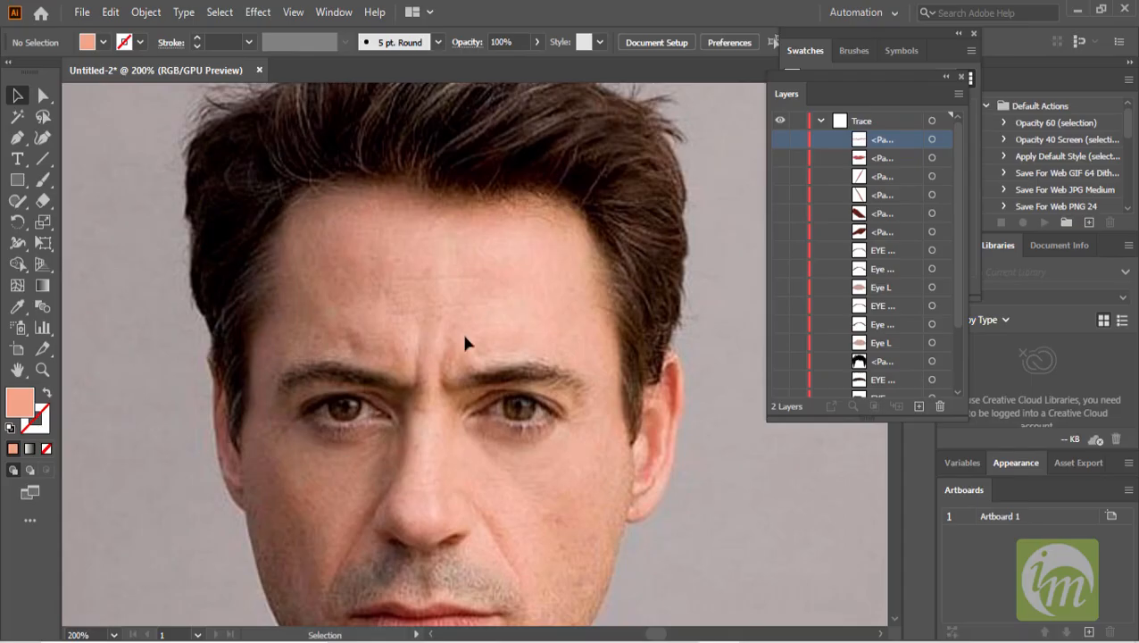
pyautogui.click(17, 138)
pyautogui.scroll(1, 462, 438)
pyautogui.scroll(-3, 461, 438)
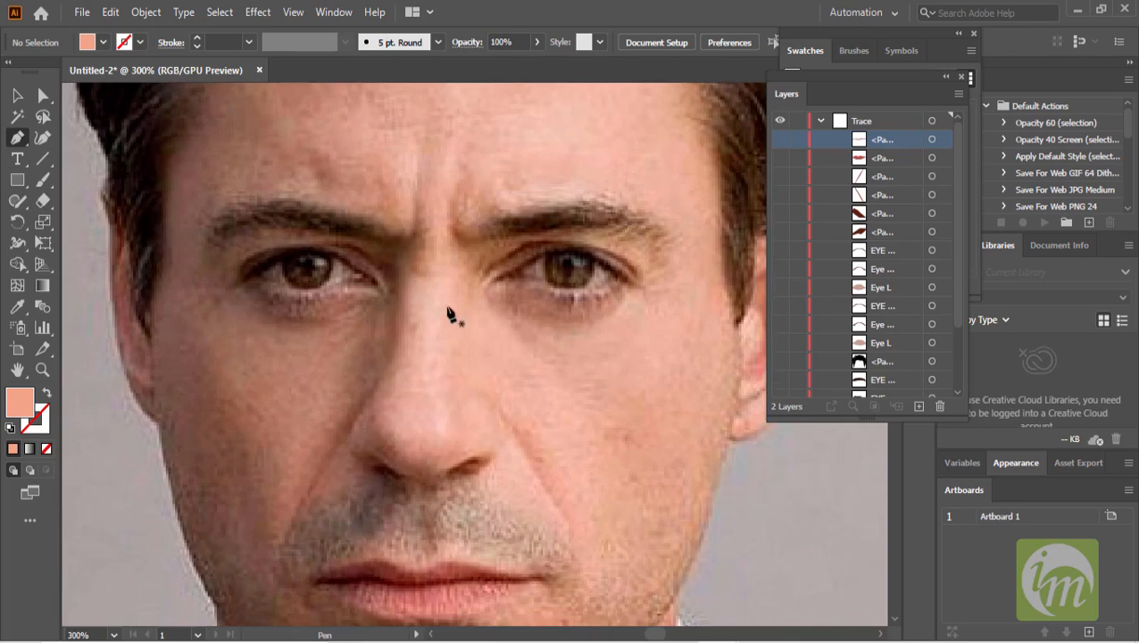
pyautogui.click(407, 279)
pyautogui.click(408, 309)
pyautogui.click(407, 328)
pyautogui.click(405, 350)
pyautogui.click(385, 406)
pyautogui.moveTo(395, 445); pyautogui.dragTo(452, 415)
pyautogui.moveTo(453, 369); pyautogui.dragTo(453, 343)
pyautogui.moveTo(454, 291); pyautogui.dragTo(462, 271)
pyautogui.click(453, 257)
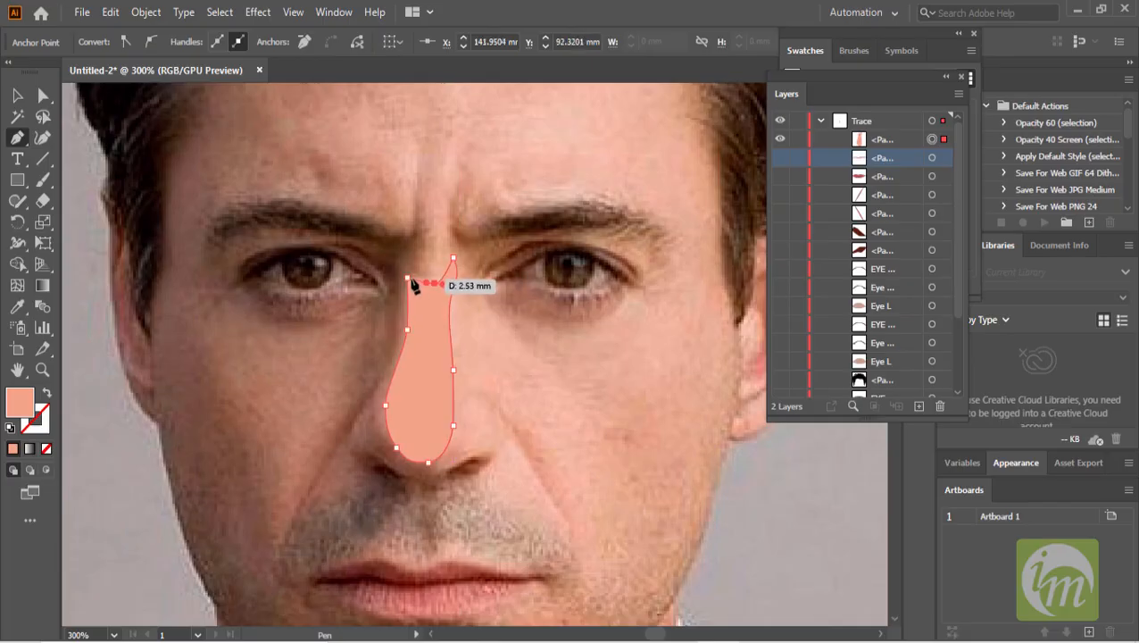
pyautogui.moveTo(407, 278); pyautogui.dragTo(390, 280)
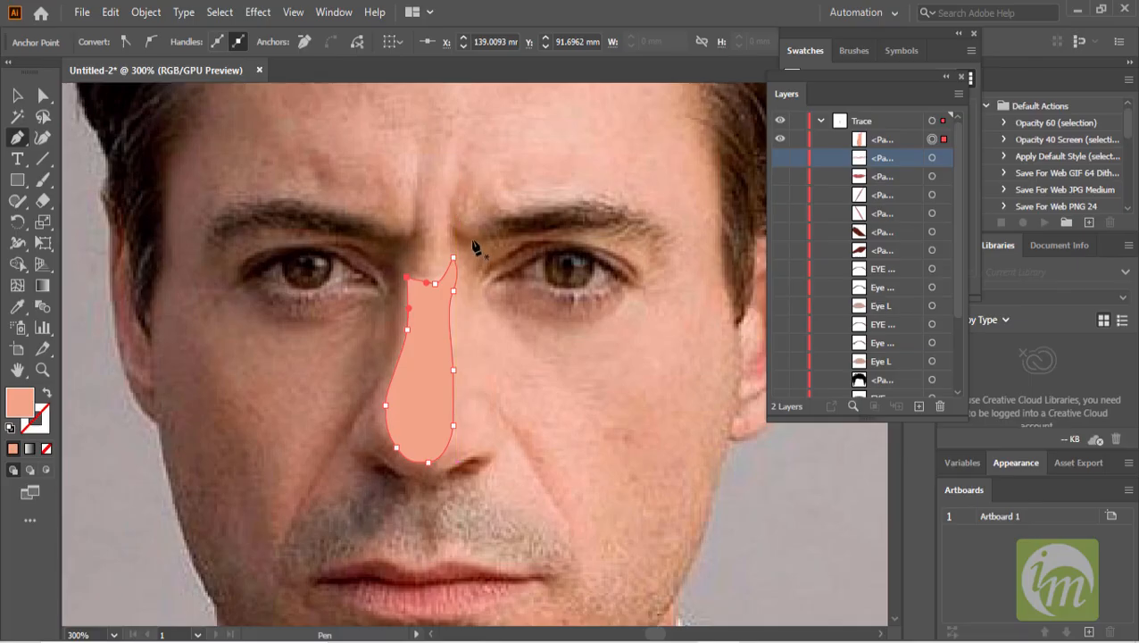
# - Trace a closed highlight shape over the forehead between the eyebrows and hairline
pyautogui.moveTo(474, 234); pyautogui.dragTo(420, 416)
pyautogui.moveTo(410, 179); pyautogui.dragTo(429, 179)
pyautogui.moveTo(485, 168); pyautogui.dragTo(584, 225)
pyautogui.moveTo(602, 269); pyautogui.dragTo(597, 295)
pyautogui.moveTo(578, 350); pyautogui.dragTo(284, 288)
pyautogui.moveTo(295, 224); pyautogui.dragTo(350, 166)
pyautogui.click(409, 180)
# - Fill the forehead highlight shape with a light skin tone sampled from the photo
pyautogui.click(17, 96)
pyautogui.click(418, 218)
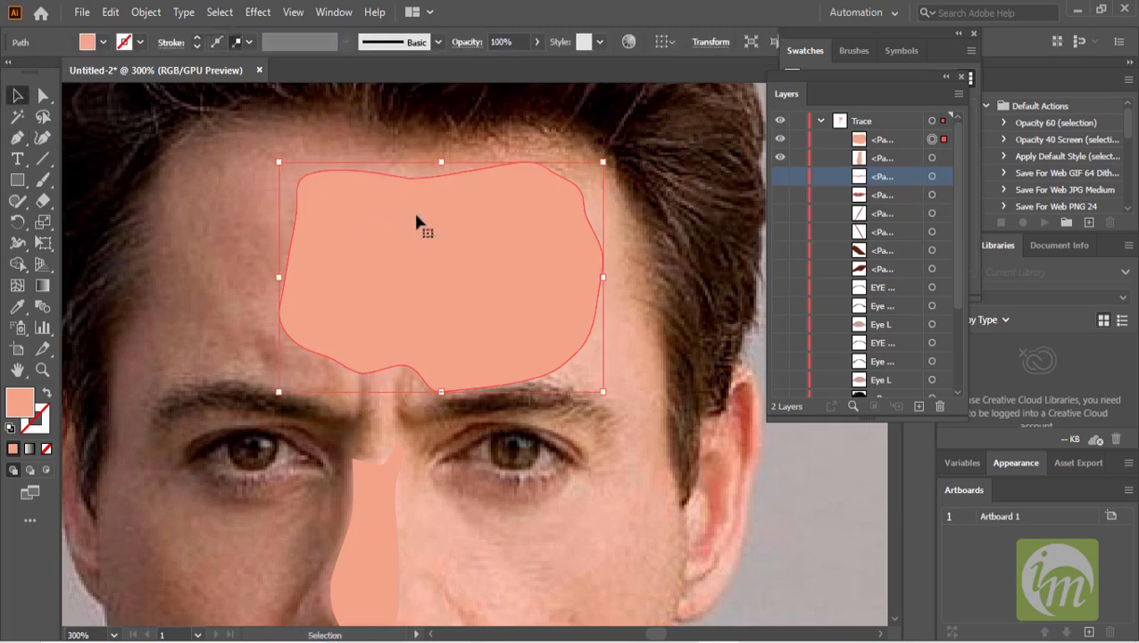
pyautogui.click(105, 42)
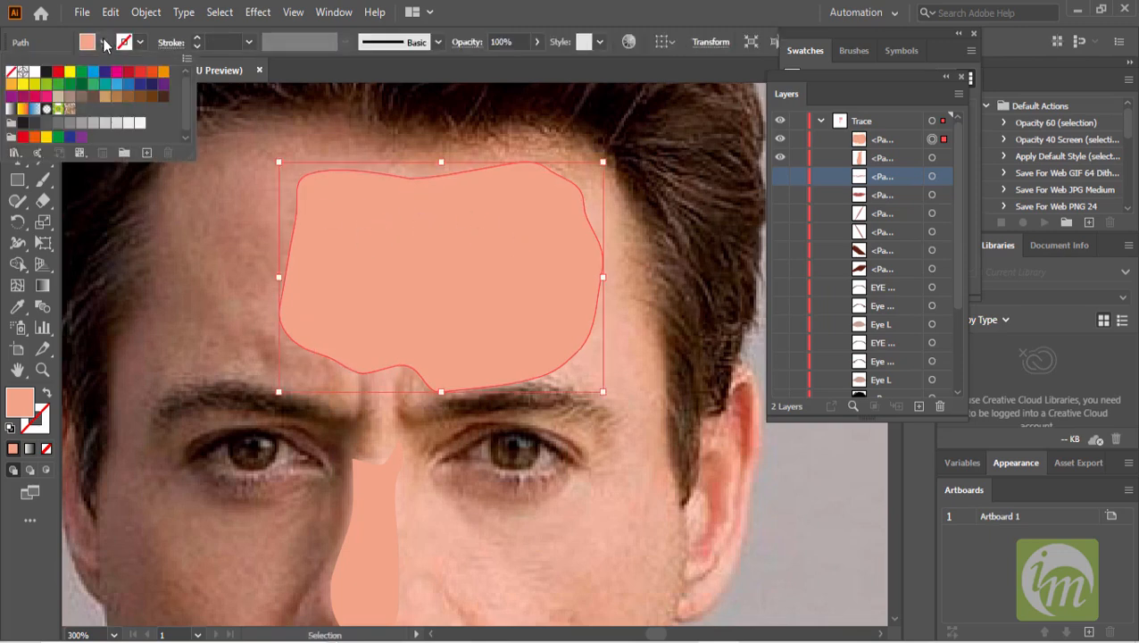
pyautogui.click(12, 72)
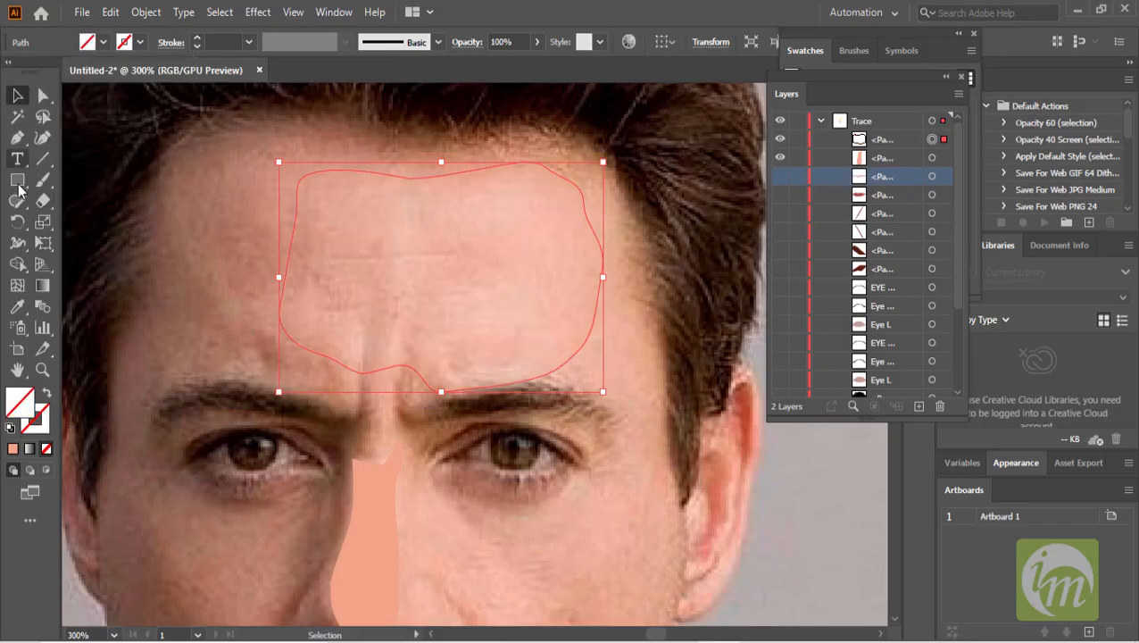
pyautogui.click(17, 306)
pyautogui.click(518, 213)
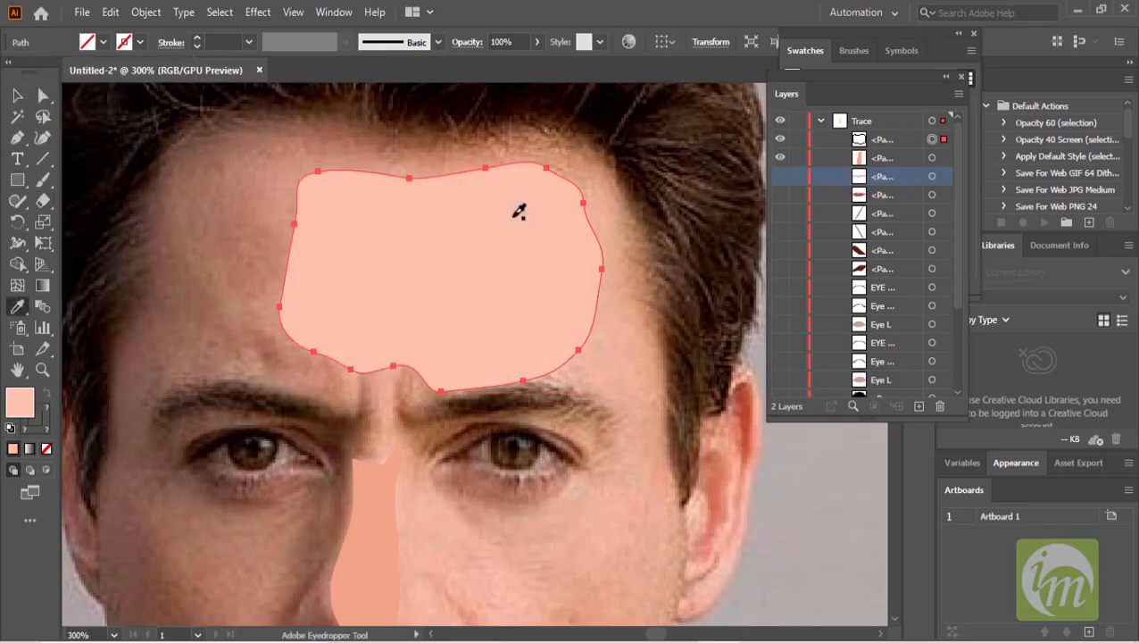
pyautogui.click(19, 96)
# - Fill the nose highlight shape with a light skin tone sampled from the photo
pyautogui.scroll(-2, 443, 357)
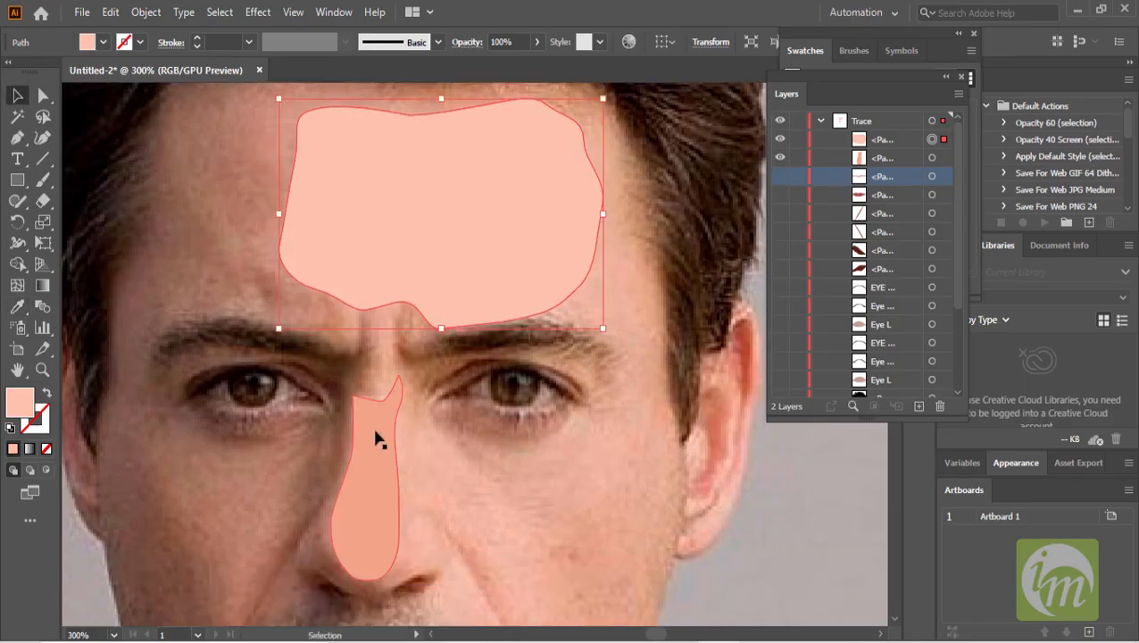
pyautogui.click(376, 439)
pyautogui.click(104, 42)
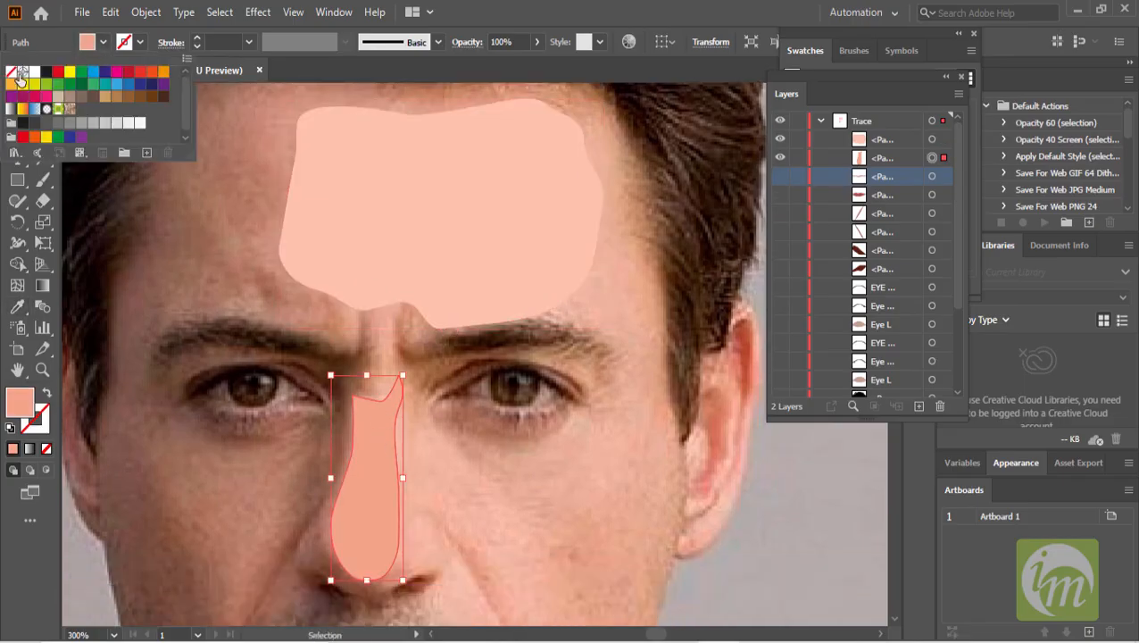
pyautogui.click(10, 71)
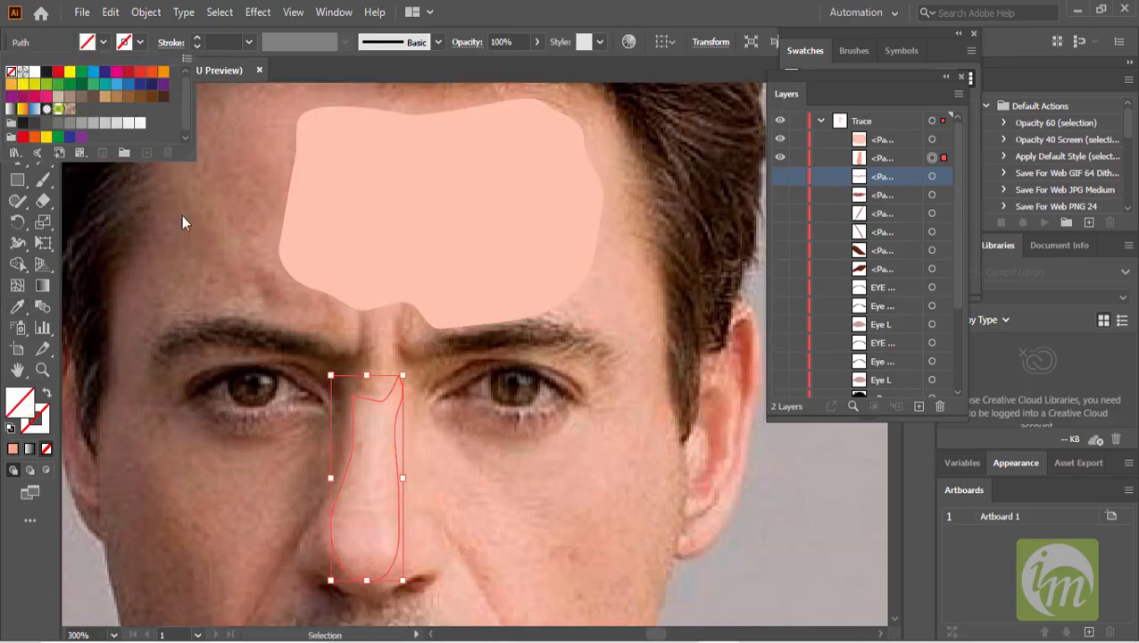
pyautogui.click(18, 306)
pyautogui.click(18, 306)
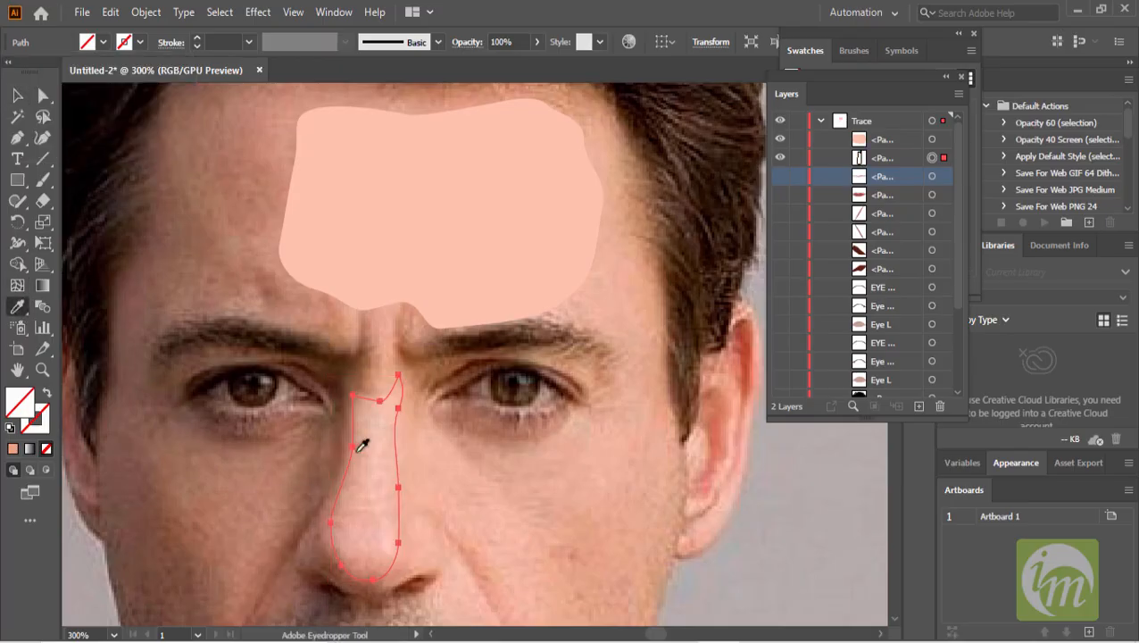
pyautogui.click(386, 425)
pyautogui.click(17, 95)
# - Select both the nose and forehead highlight shapes and set their opacity to 30%
pyautogui.click(902, 160)
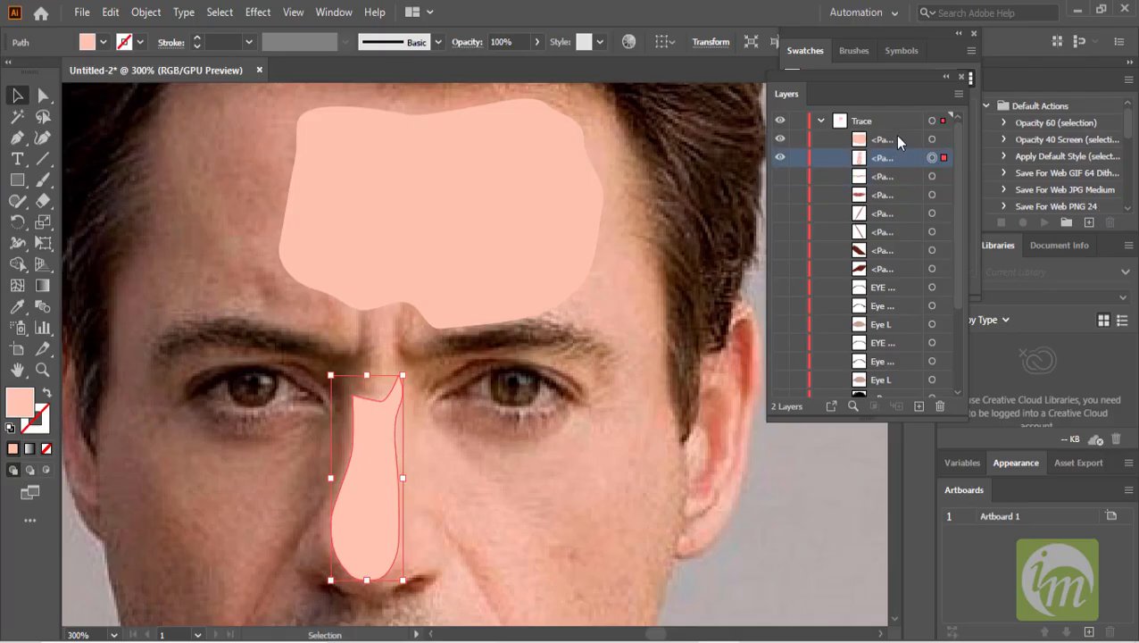
pyautogui.keyDown('shift'); pyautogui.click(894, 136); pyautogui.keyUp('shift')
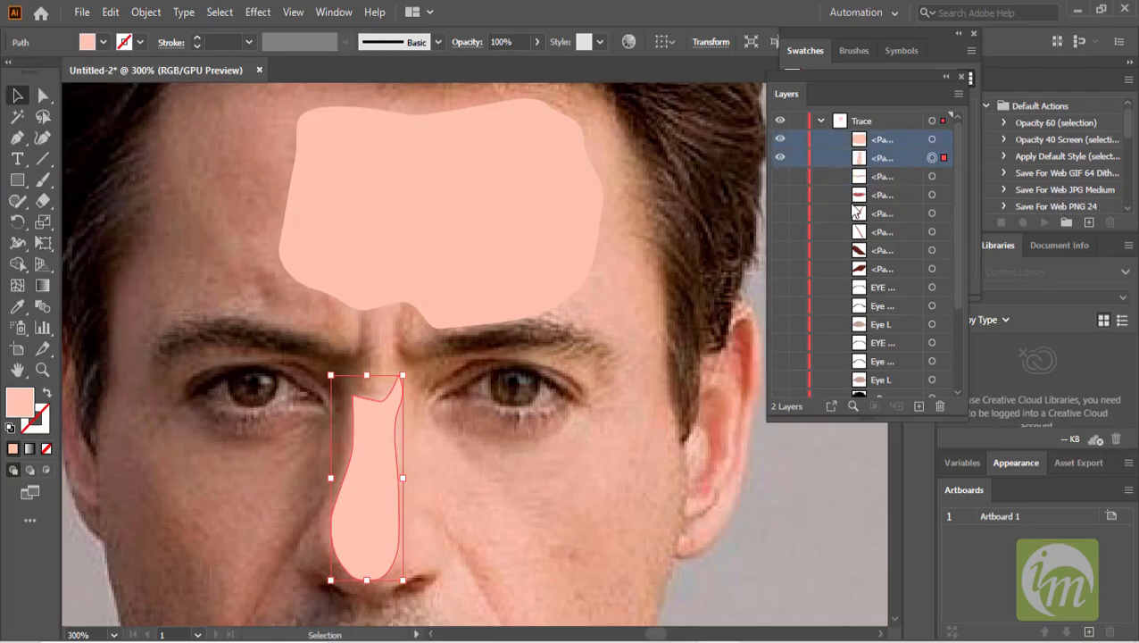
pyautogui.click(537, 42)
pyautogui.moveTo(494, 64); pyautogui.dragTo(492, 64)
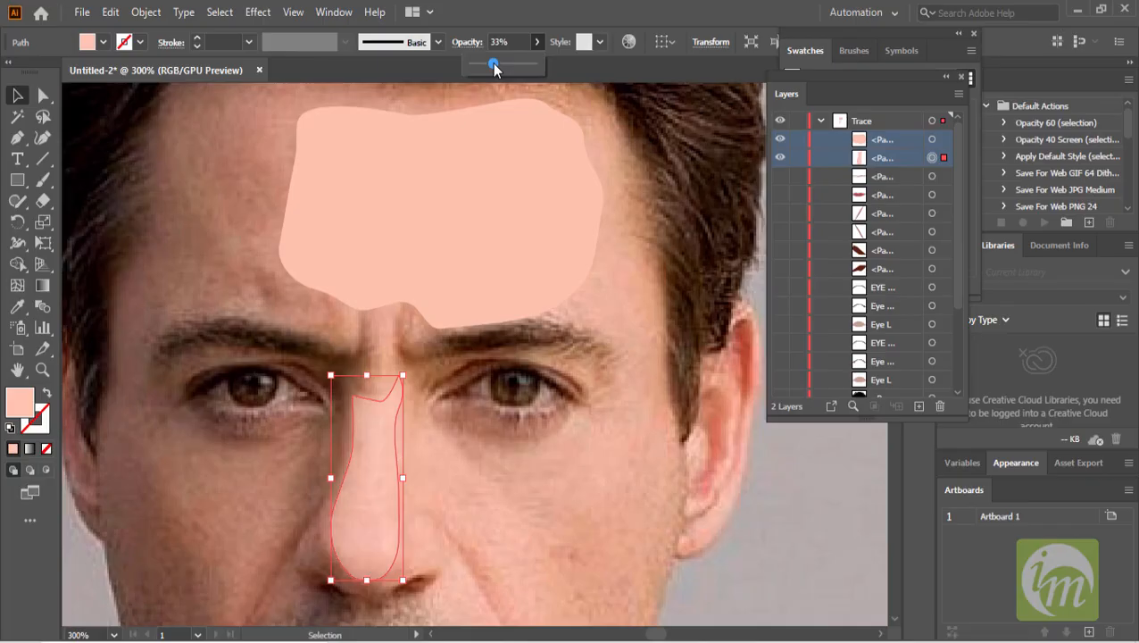
pyautogui.click(495, 174)
pyautogui.click(536, 42)
pyautogui.moveTo(534, 64); pyautogui.dragTo(490, 65)
pyautogui.hotkey('ctrl', '1')
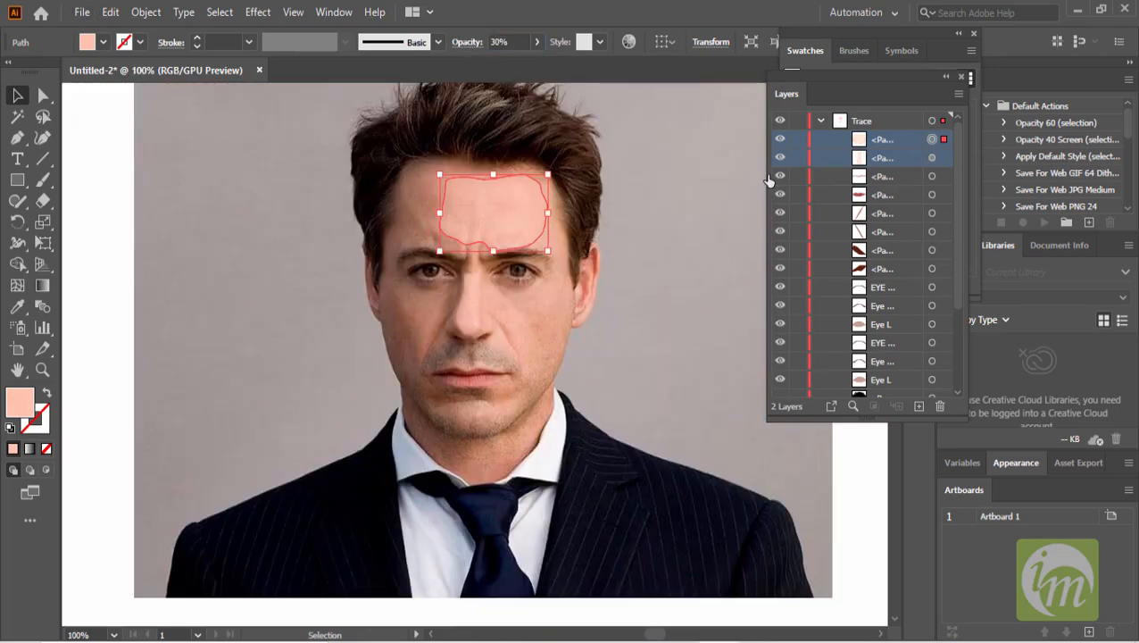
# - Toggle layer visibility to preview the traced vector shapes without the photo underneath
pyautogui.moveTo(779, 176); pyautogui.dragTo(780, 379)
pyautogui.scroll(-3, 784, 366)
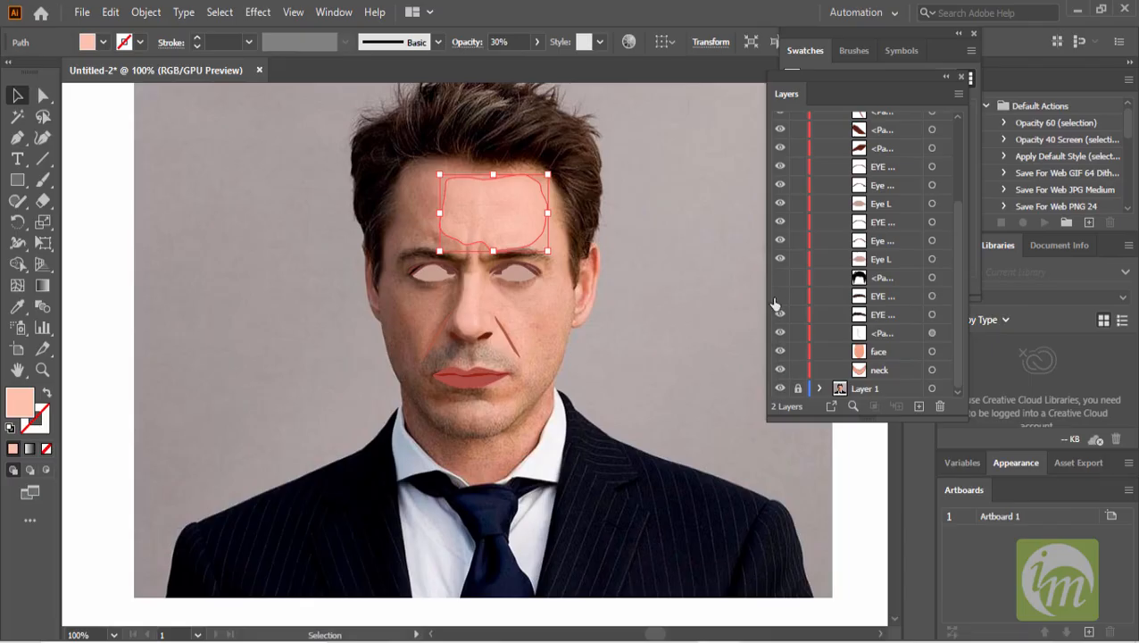
pyautogui.moveTo(773, 308); pyautogui.dragTo(775, 279)
pyautogui.click(664, 301)
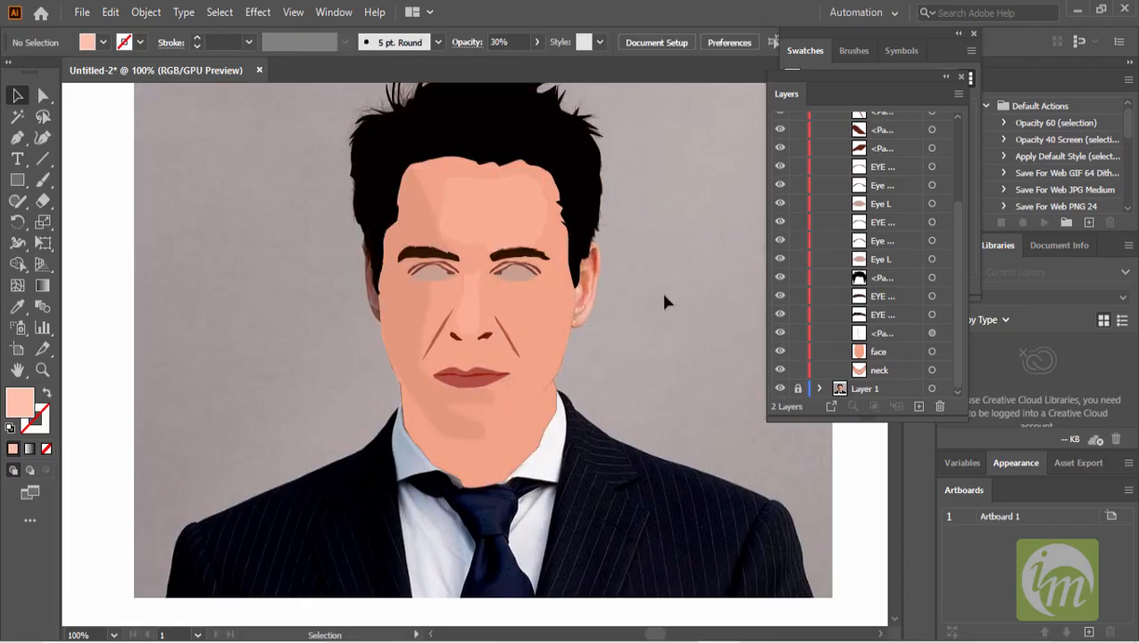
# - Apply a Gaussian Blur with a radius of 9.2149 pixels to the forehead highlight shape
pyautogui.scroll(1, 652, 277)
pyautogui.click(397, 167)
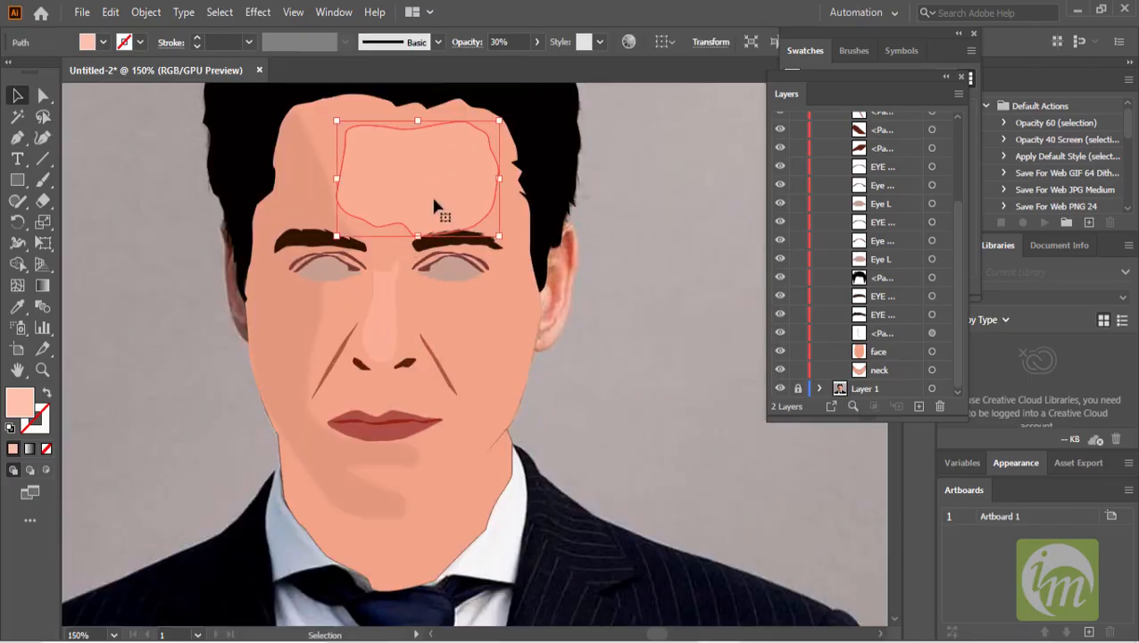
pyautogui.click(256, 12)
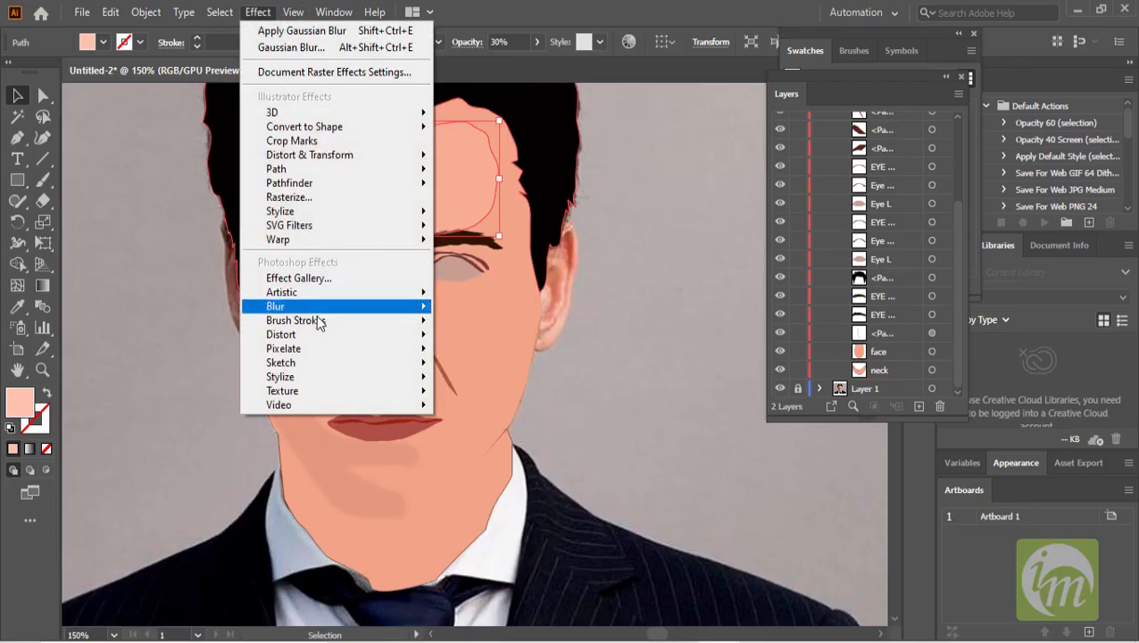
pyautogui.moveTo(323, 306)
pyautogui.click(495, 307)
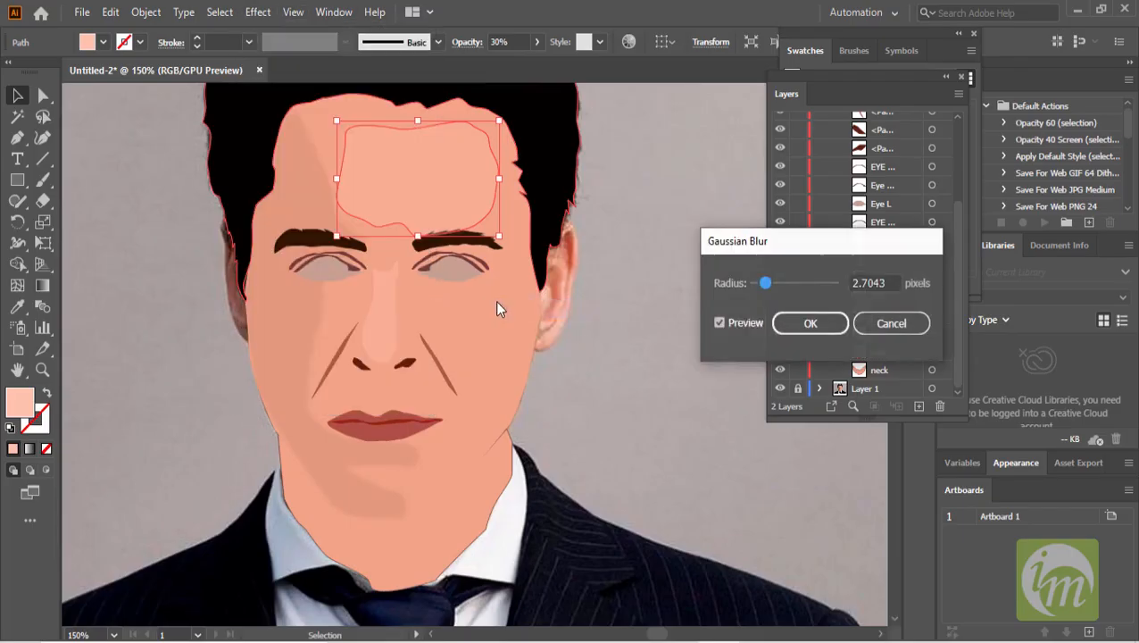
pyautogui.moveTo(764, 282); pyautogui.dragTo(788, 288)
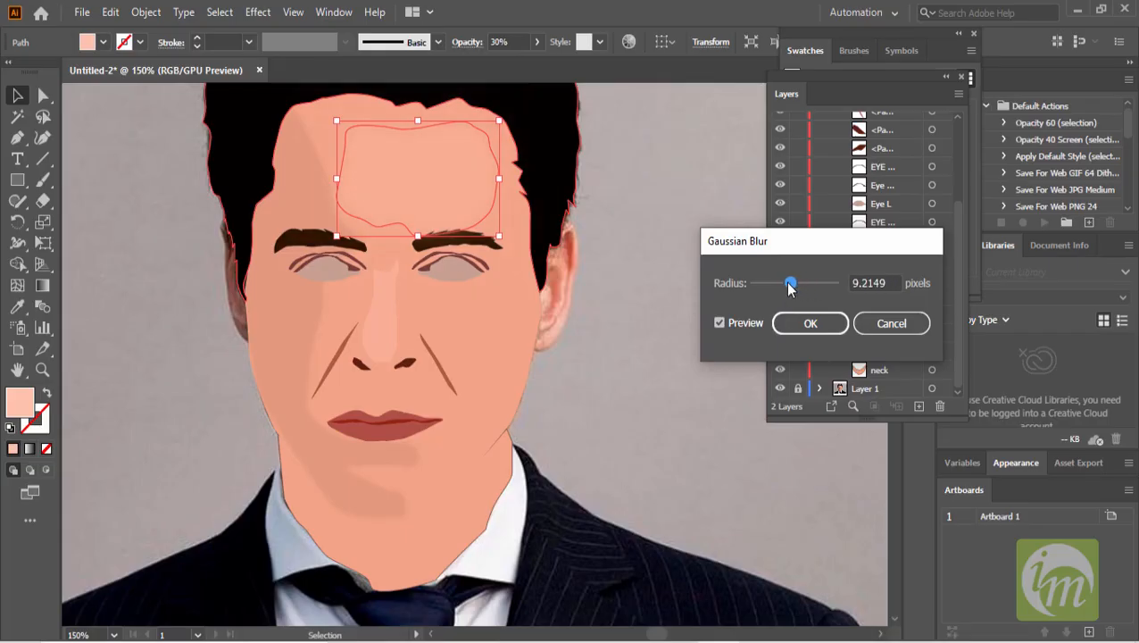
pyautogui.click(810, 323)
# - Apply a slightly smaller Gaussian Blur to the nose highlight shape
pyautogui.click(645, 278)
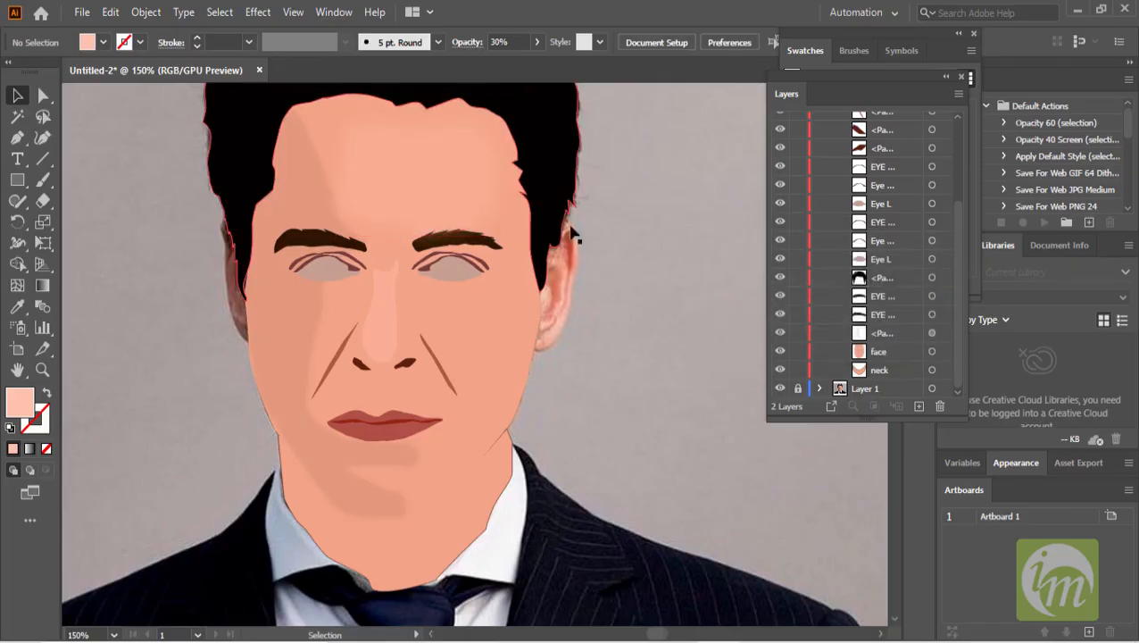
pyautogui.click(440, 178)
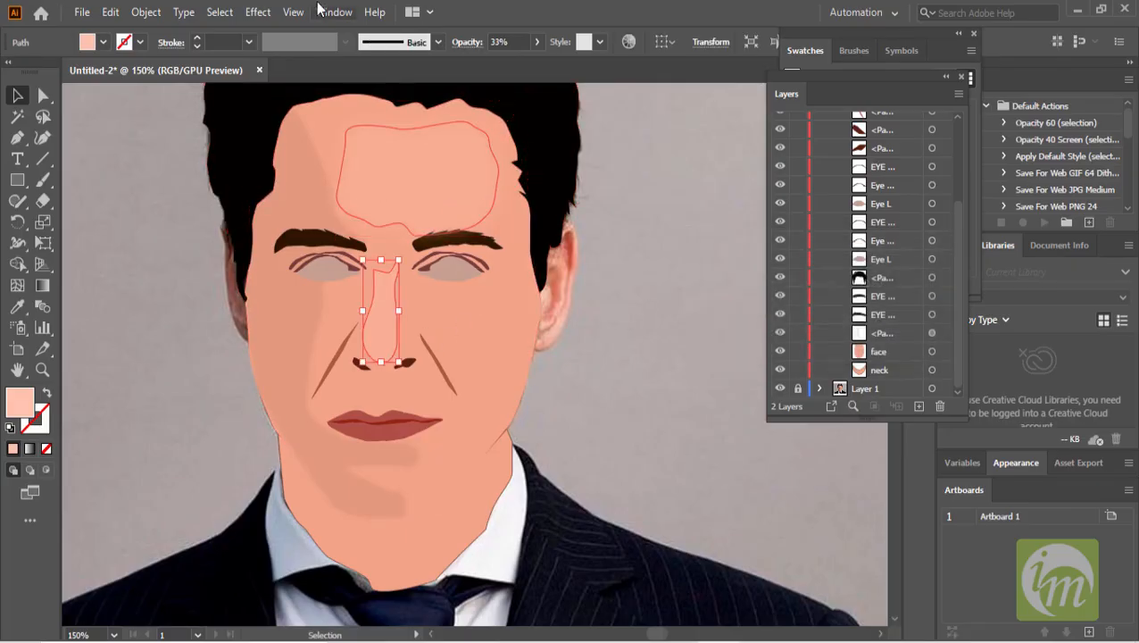
pyautogui.click(257, 13)
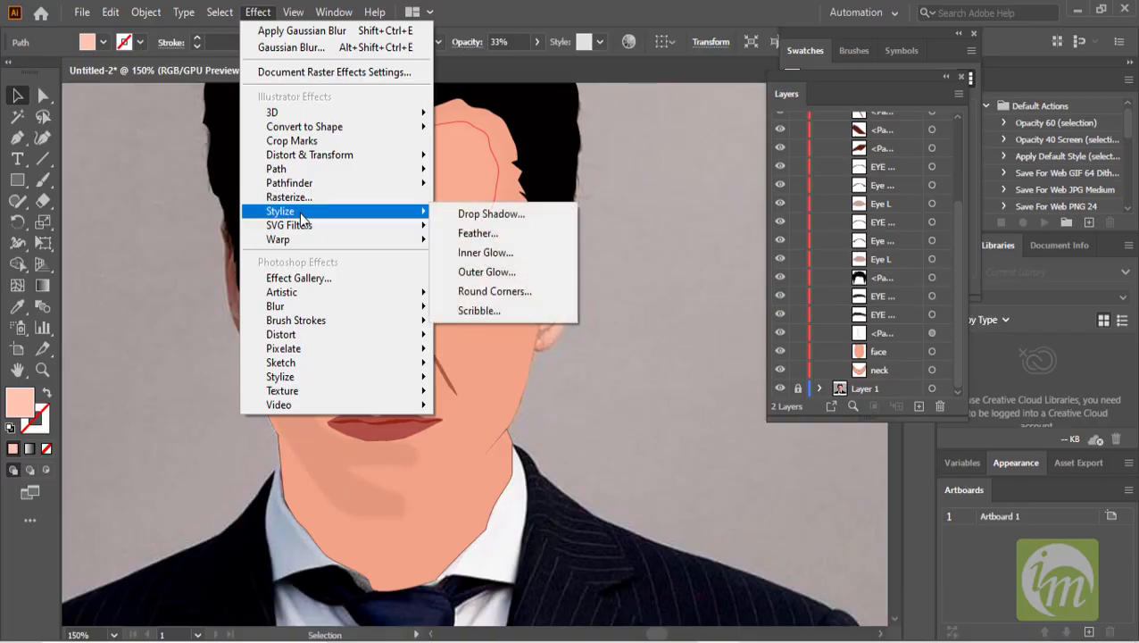
pyautogui.moveTo(315, 308)
pyautogui.click(464, 308)
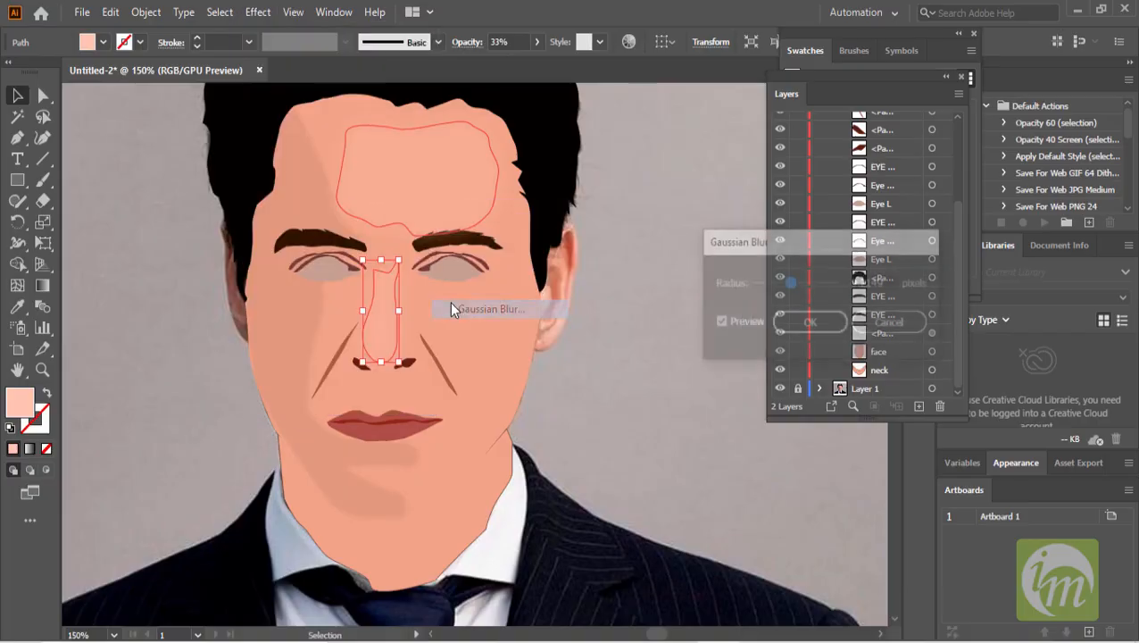
pyautogui.moveTo(791, 284); pyautogui.dragTo(776, 284)
pyautogui.click(806, 323)
pyautogui.click(671, 340)
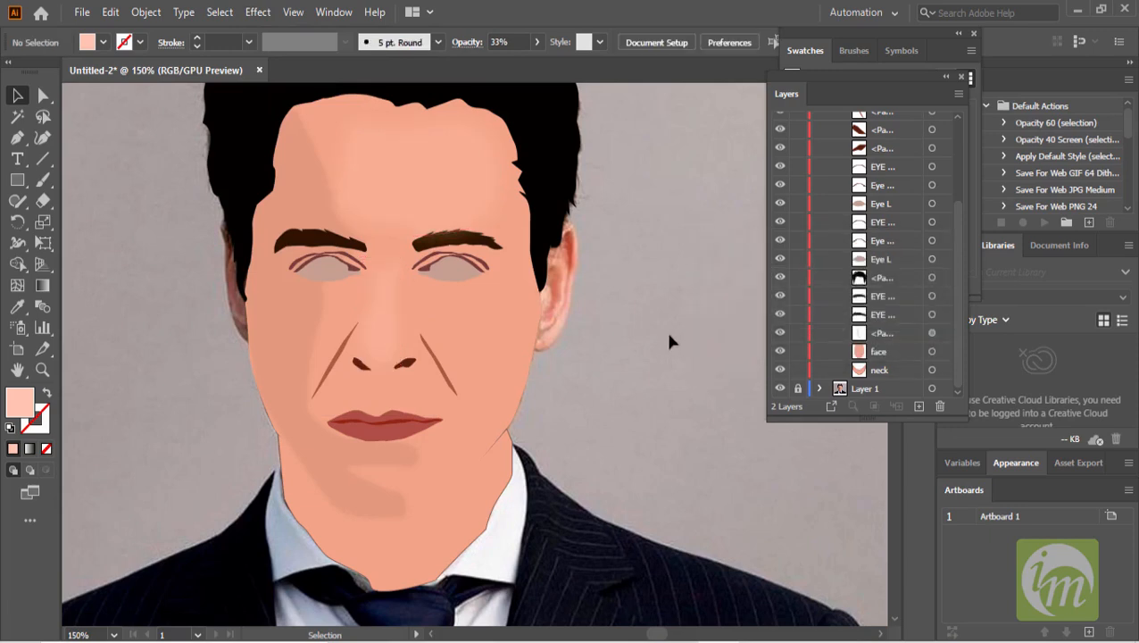
# - Hide the traced shapes on the Trace layer to reveal the photo again
pyautogui.scroll(1, 573, 382)
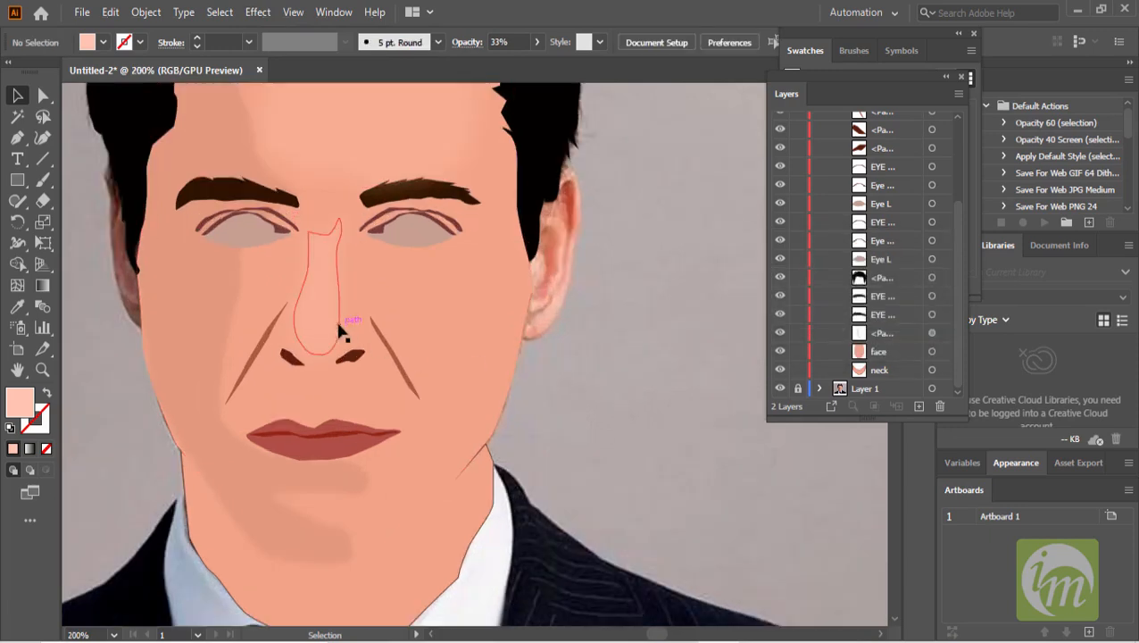
pyautogui.moveTo(484, 308); pyautogui.dragTo(580, 330)
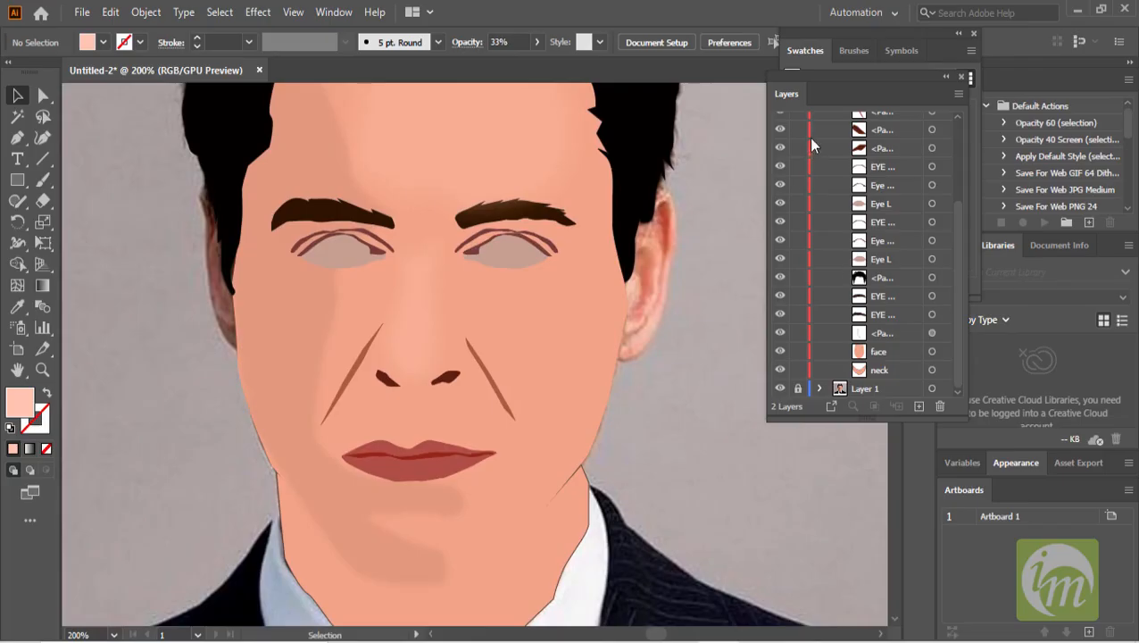
pyautogui.moveTo(782, 141); pyautogui.dragTo(788, 362)
pyautogui.scroll(3, 781, 312)
pyautogui.moveTo(783, 232); pyautogui.dragTo(784, 148)
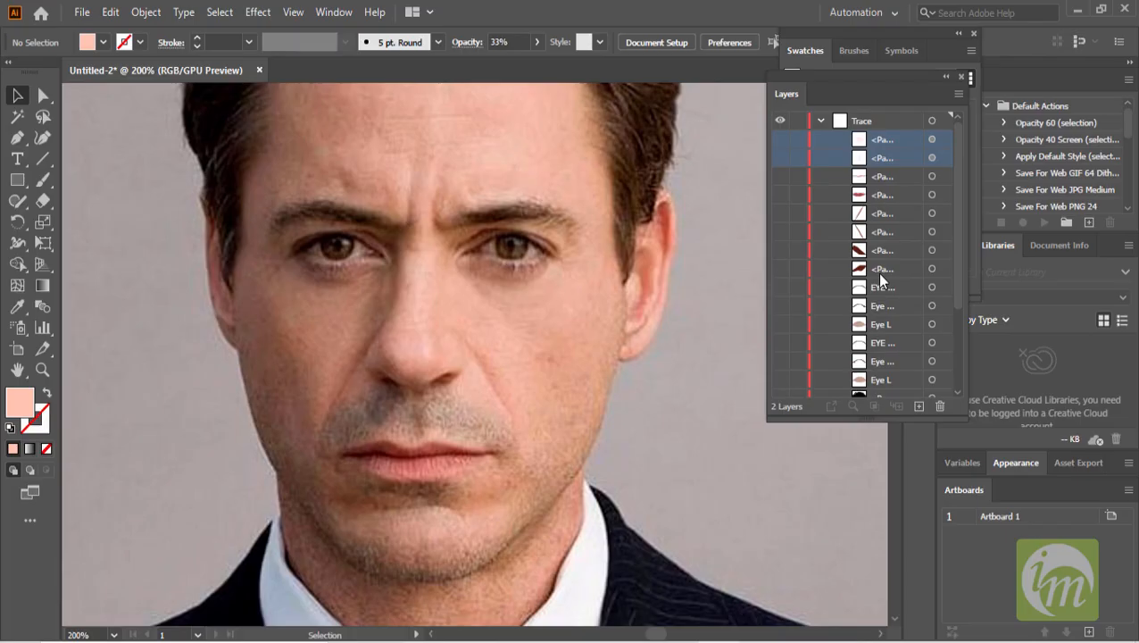
# - Trace a closed outline around the visible eyeball of the right-side eye and set its fill to none
pyautogui.scroll(2, 557, 251)
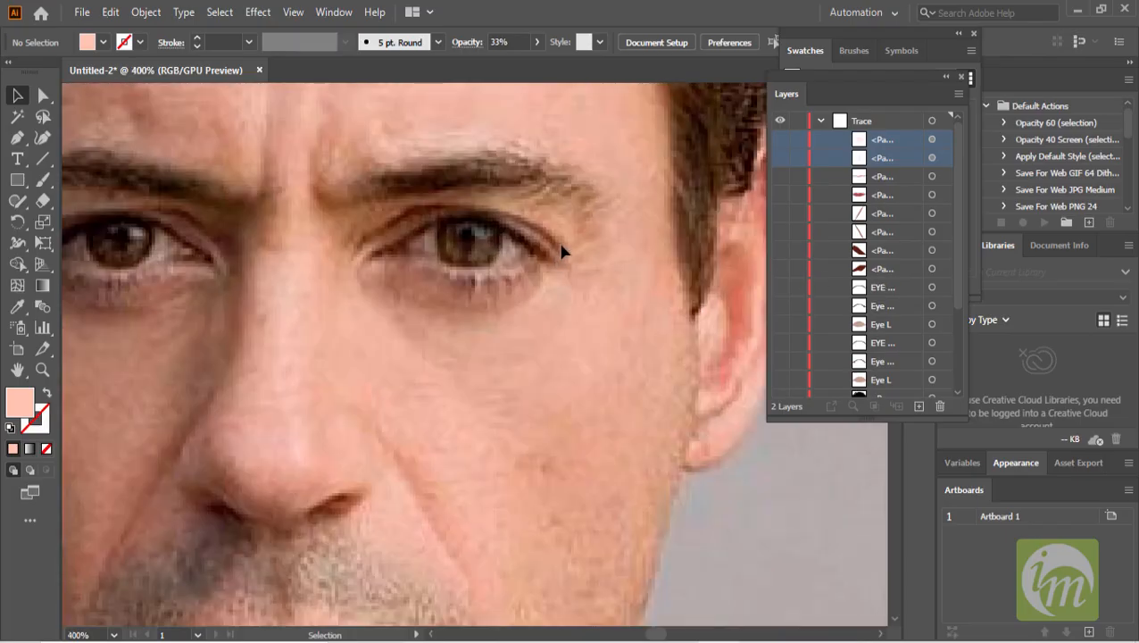
pyautogui.scroll(2, 561, 252)
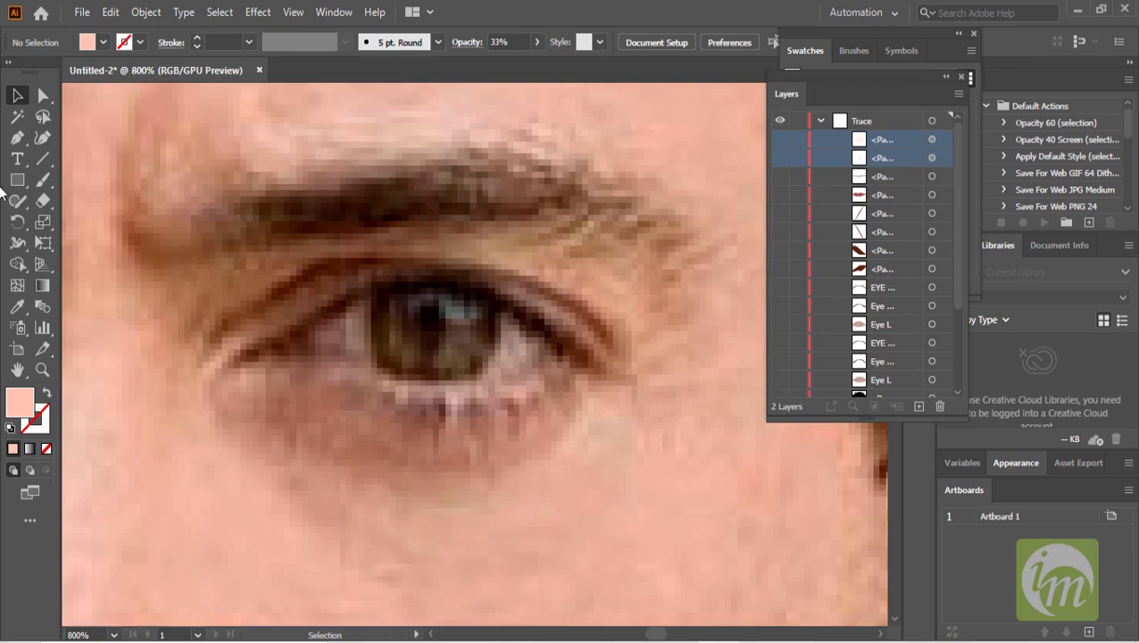
pyautogui.click(17, 138)
pyautogui.click(369, 288)
pyautogui.moveTo(393, 385); pyautogui.dragTo(492, 354)
pyautogui.click(391, 378)
pyautogui.moveTo(501, 343); pyautogui.dragTo(500, 307)
pyautogui.click(497, 301)
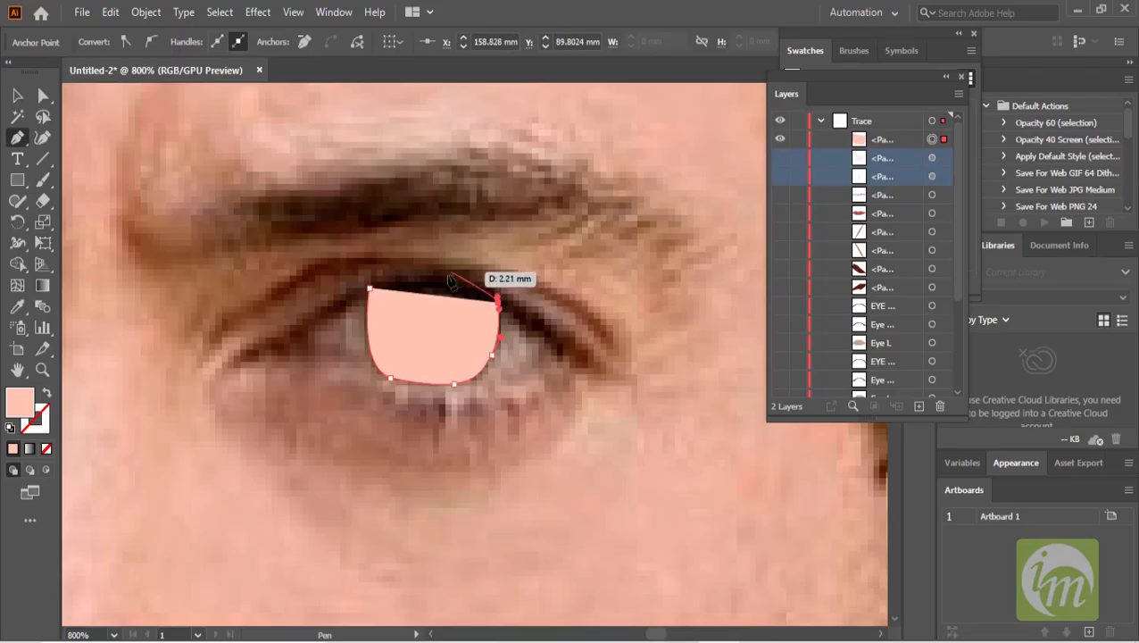
pyautogui.click(437, 281)
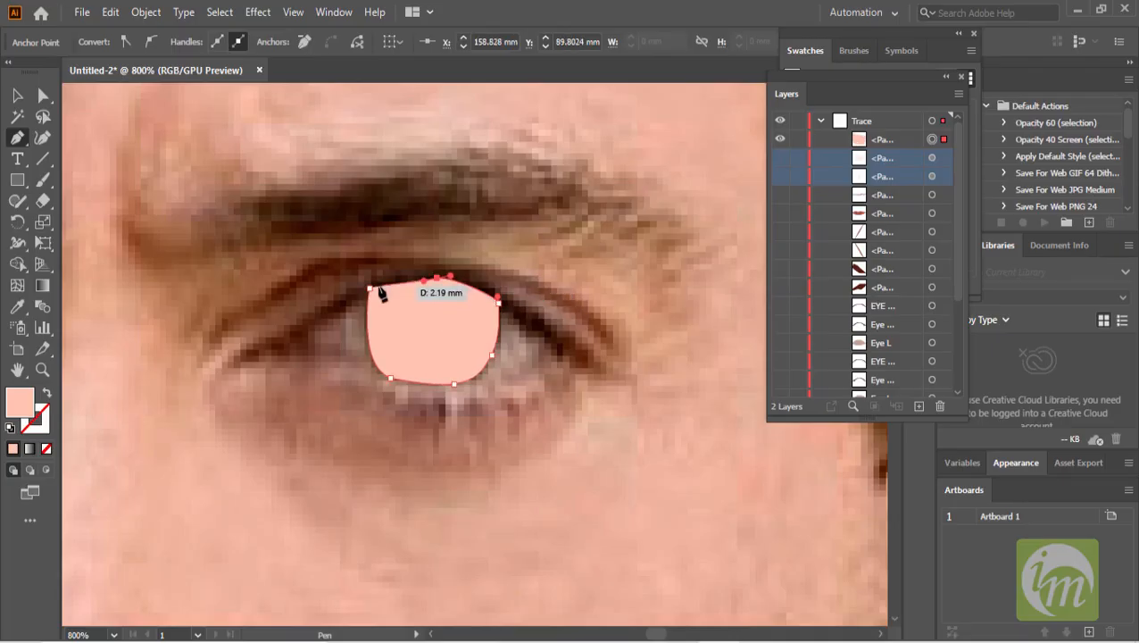
pyautogui.moveTo(367, 298); pyautogui.dragTo(349, 308)
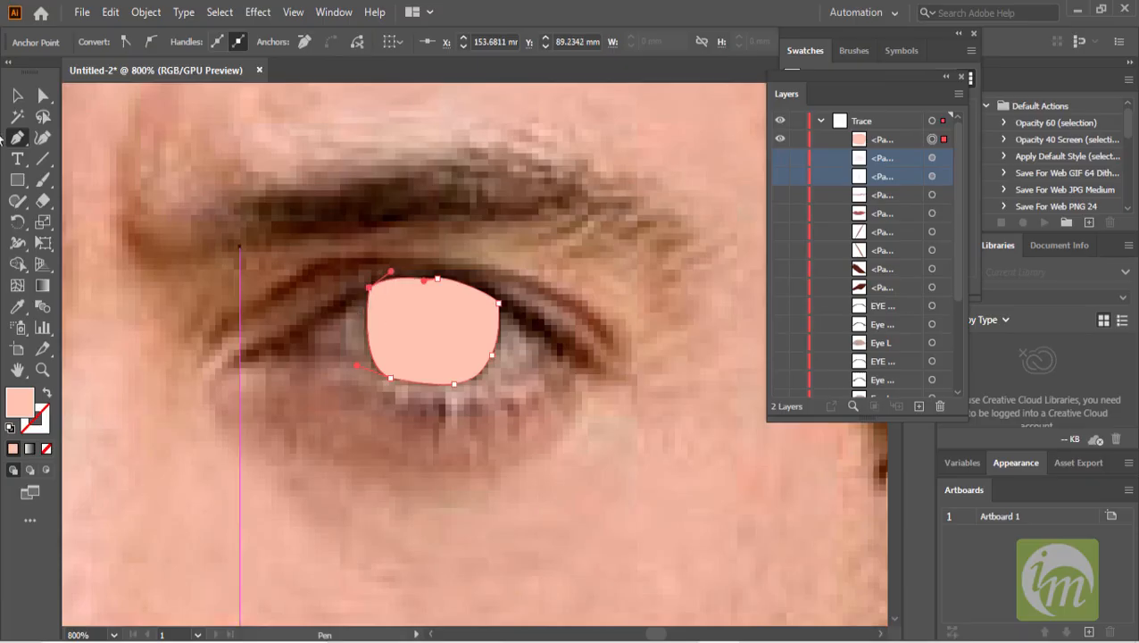
pyautogui.press('v')
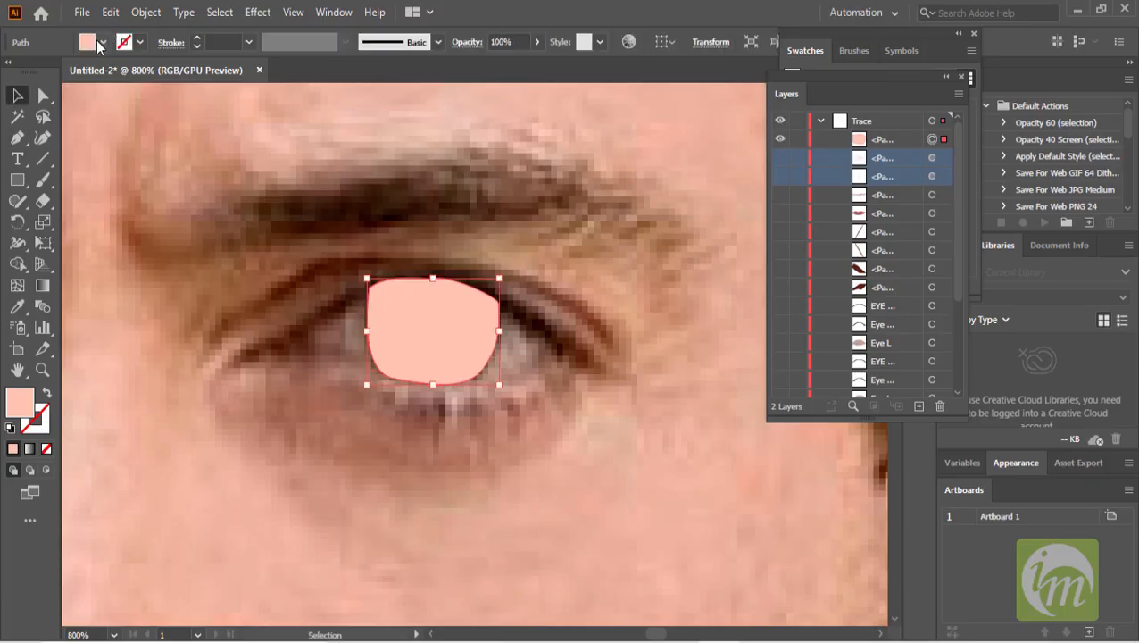
pyautogui.click(103, 42)
pyautogui.click(12, 73)
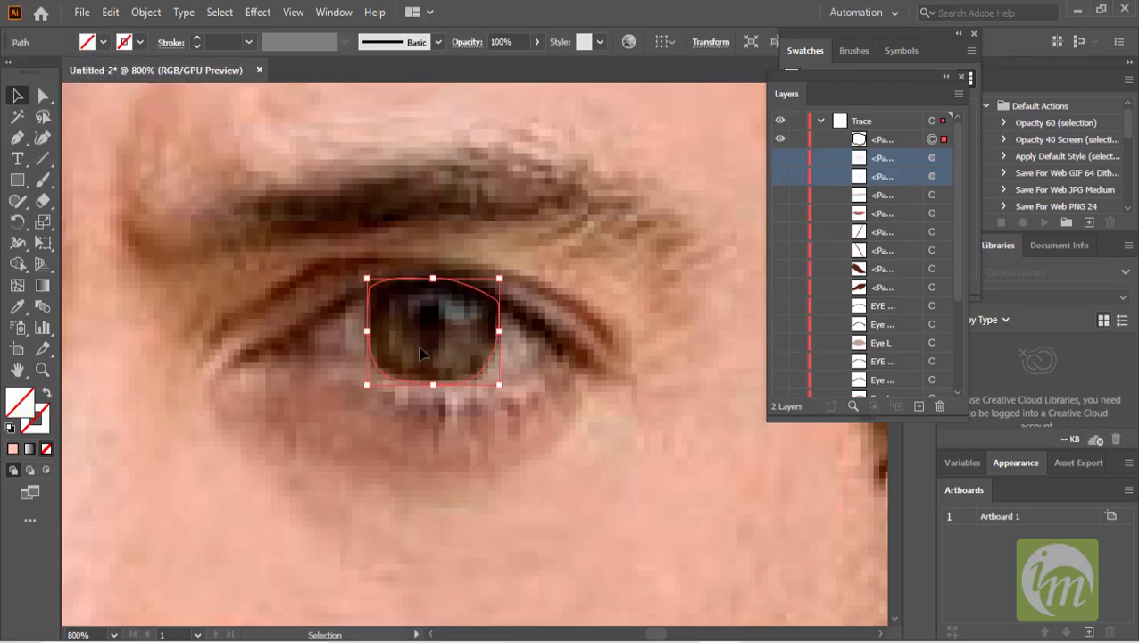
# - Draw a small circle with the Ellipse tool and position it over the pupil
pyautogui.hotkey('ctrl', 'shift', 'a')
pyautogui.moveTo(17, 179); pyautogui.dragTo(107, 222)
pyautogui.moveTo(280, 317); pyautogui.dragTo(303, 342)
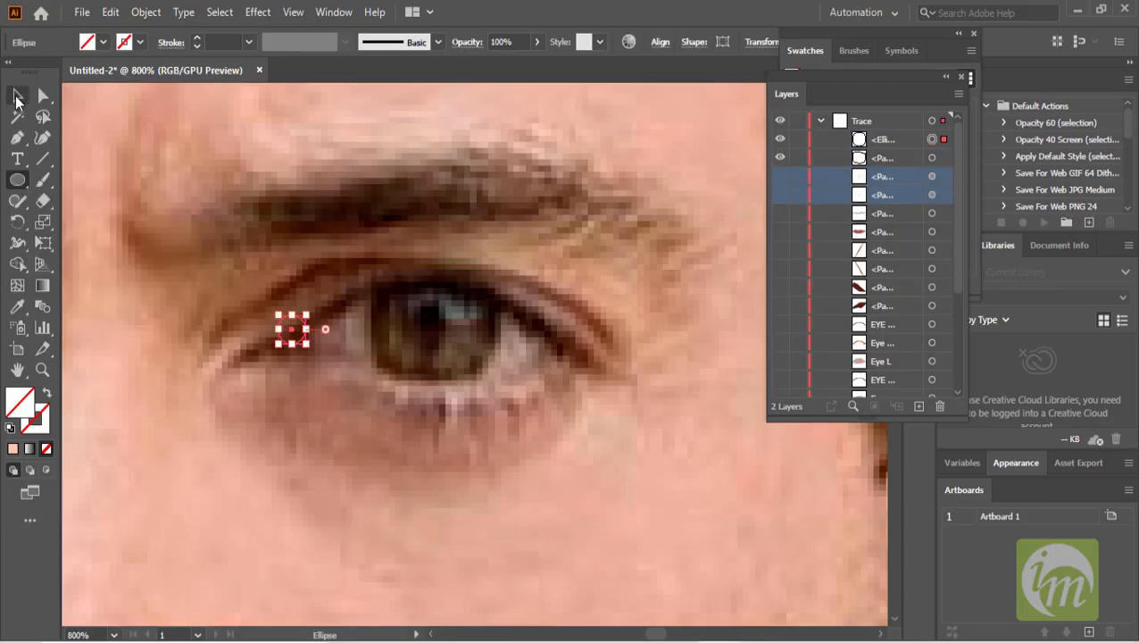
pyautogui.press('v')
pyautogui.scroll(2, 298, 325)
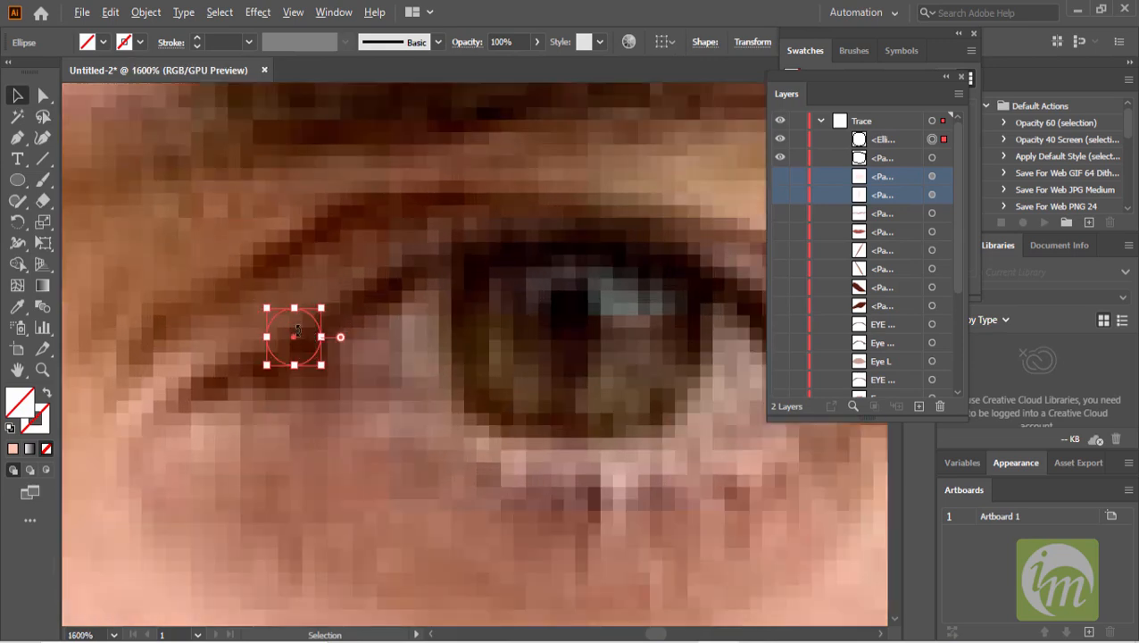
pyautogui.moveTo(312, 327); pyautogui.dragTo(597, 314)
pyautogui.scroll(-2, 625, 348)
pyautogui.scroll(1, 635, 356)
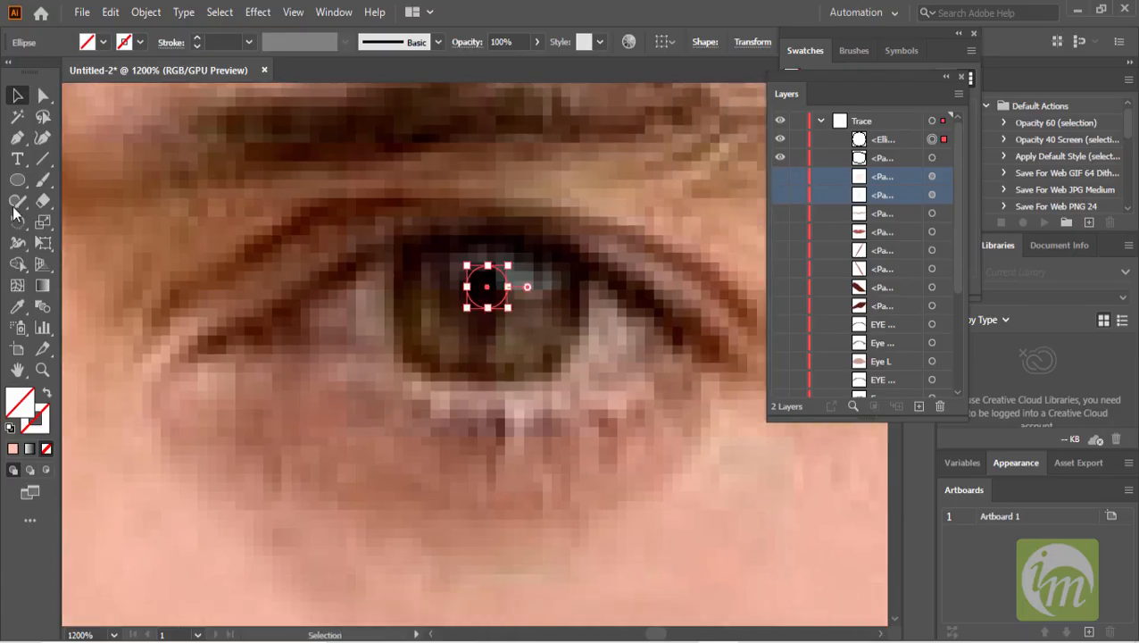
# - Trace two curved iris shapes on either side of the pupil with the Pen tool
pyautogui.click(16, 138)
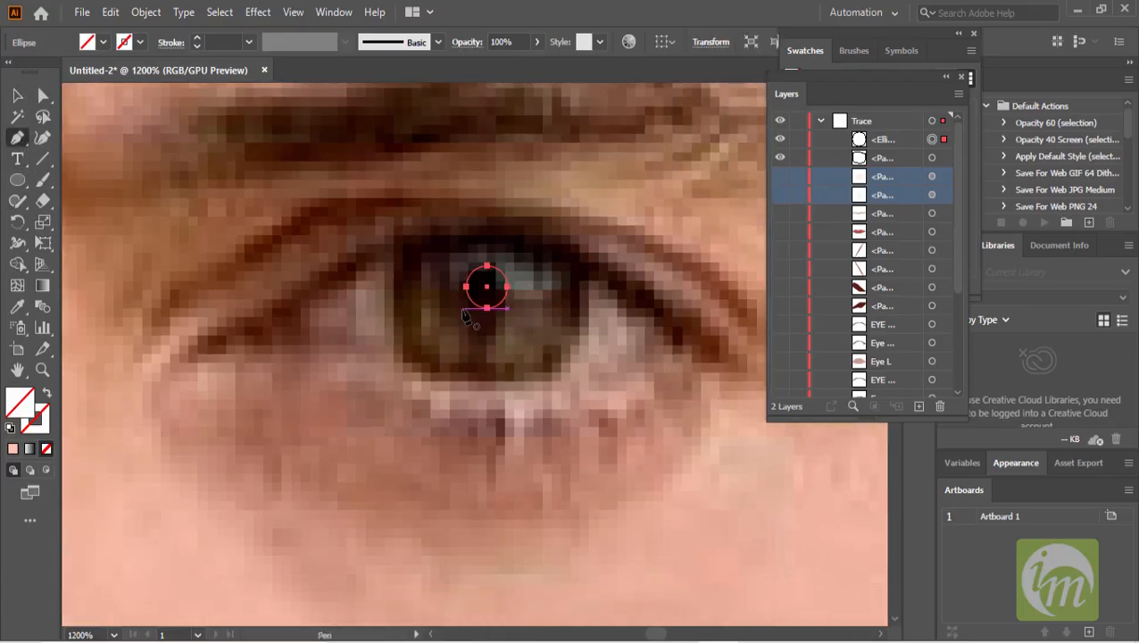
pyautogui.click(435, 287)
pyautogui.moveTo(444, 319)
pyautogui.mouseDown()
pyautogui.moveTo(423, 332)
pyautogui.moveTo(447, 358)
pyautogui.moveTo(417, 292)
pyautogui.moveTo(437, 316)
pyautogui.mouseUp()
pyautogui.click(467, 331)
pyautogui.click(454, 361)
pyautogui.hotkey('ctrl', 'z')
pyautogui.hotkey('ctrl', 'z')
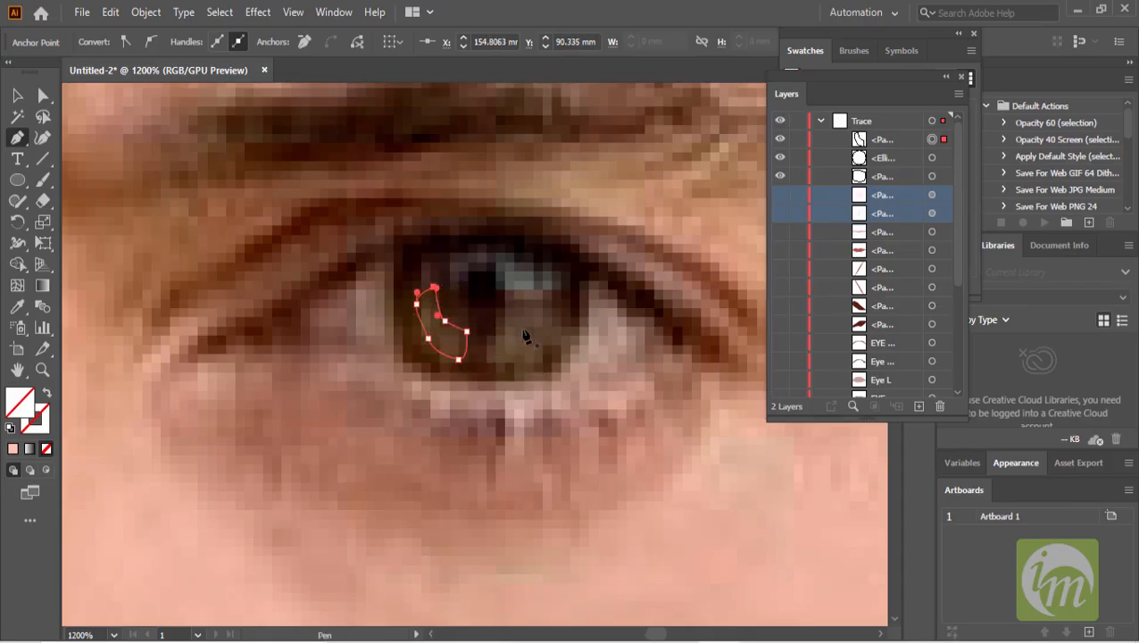
pyautogui.click(498, 336)
pyautogui.moveTo(516, 312); pyautogui.dragTo(490, 355)
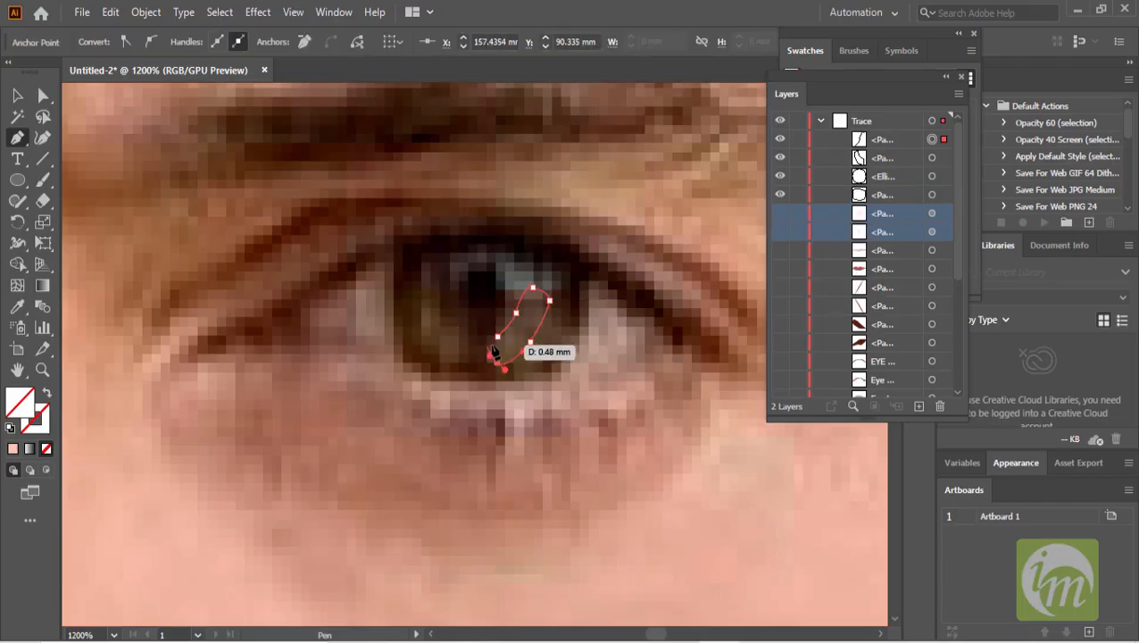
pyautogui.click(498, 338)
# - Fill both iris shapes with a brown sampled from the photo's iris
pyautogui.click(14, 96)
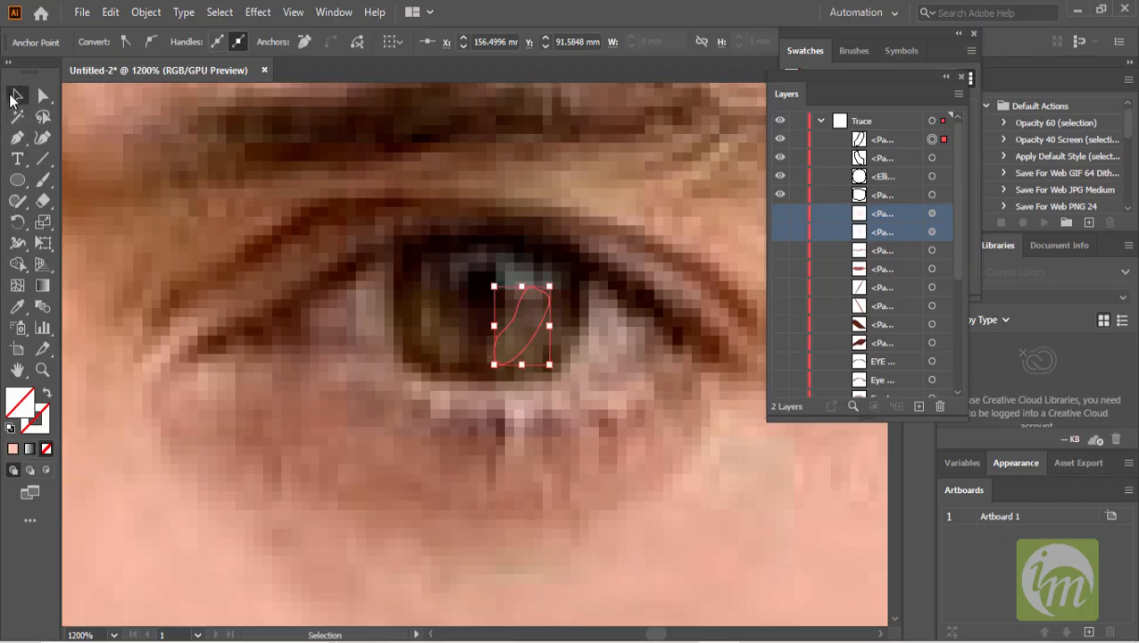
pyautogui.keyDown('shift'); pyautogui.click(458, 323); pyautogui.keyUp('shift')
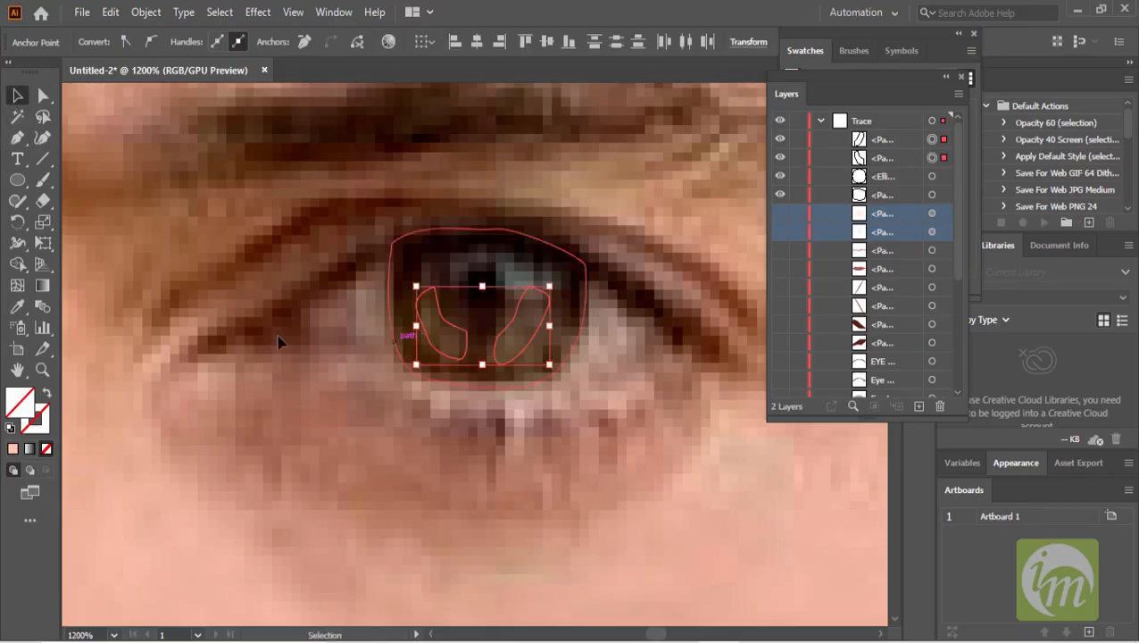
pyautogui.click(18, 309)
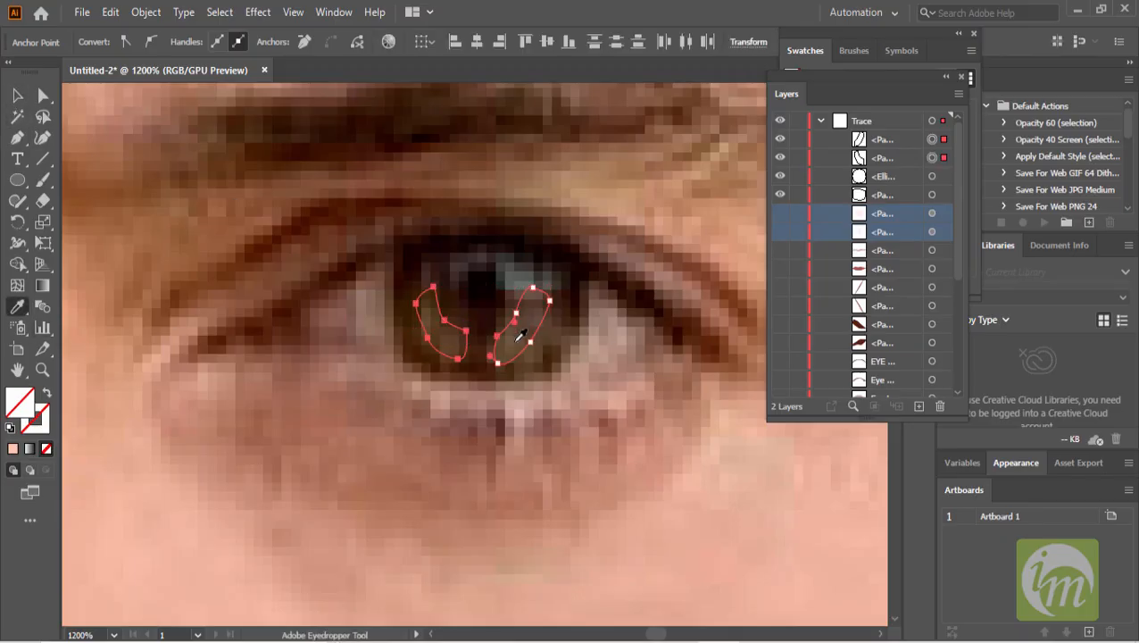
pyautogui.click(517, 338)
pyautogui.click(17, 96)
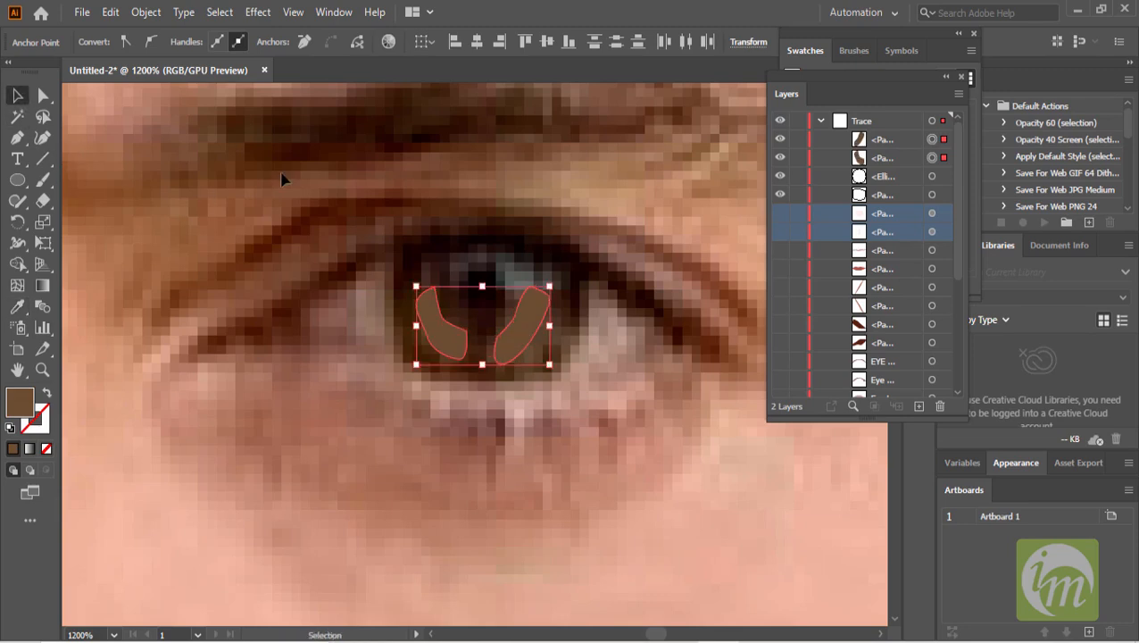
# - Fill the pupil circle with a dark color sampled from the photo's pupil
pyautogui.click(487, 285)
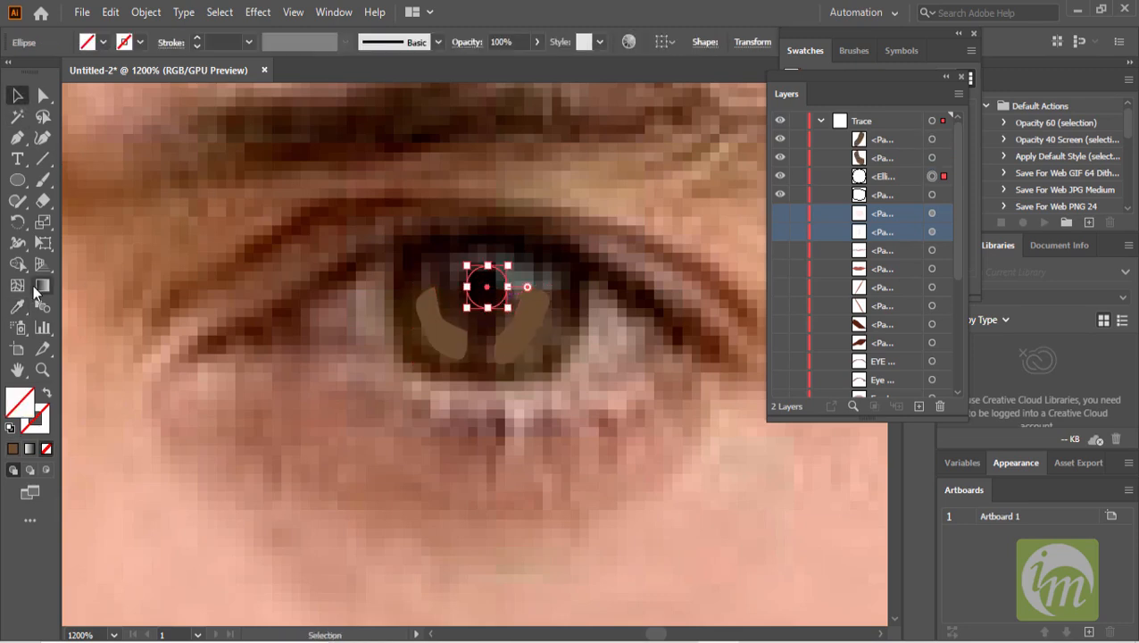
pyautogui.click(18, 307)
pyautogui.click(498, 284)
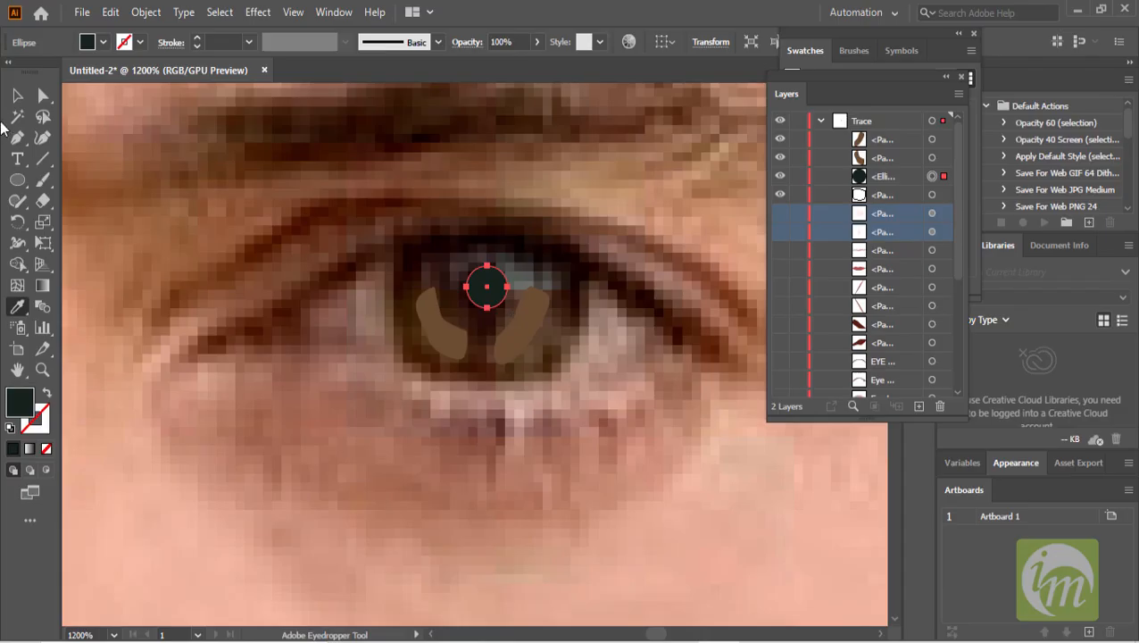
pyautogui.press('v')
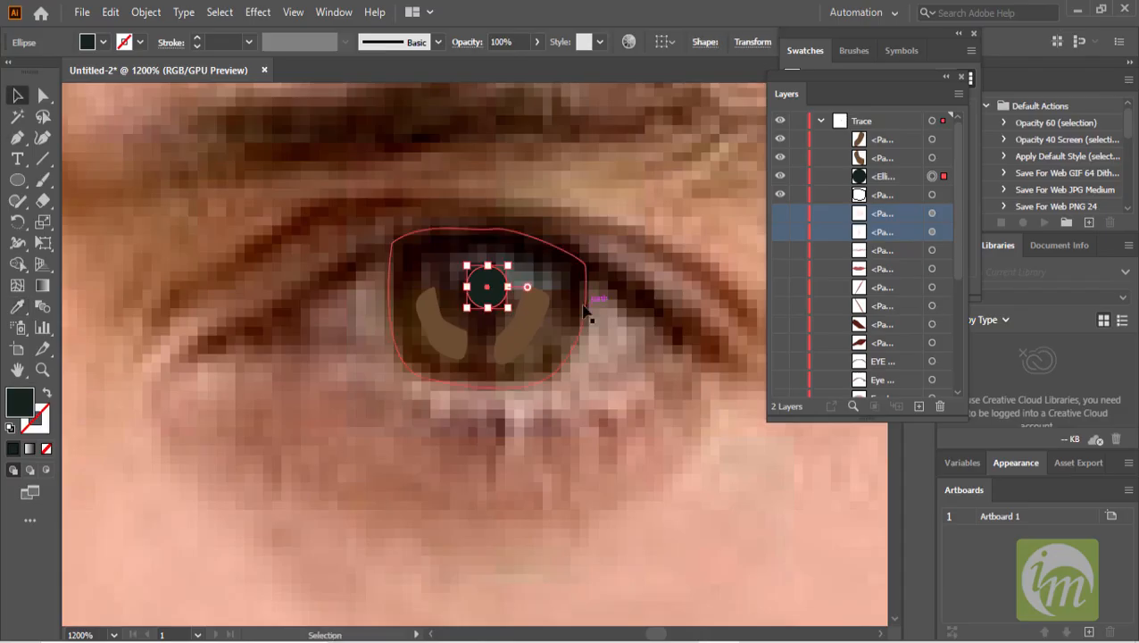
# - Fill the outer eye shape with a dark color sampled from the photo using the Eyedropper
pyautogui.click(585, 309)
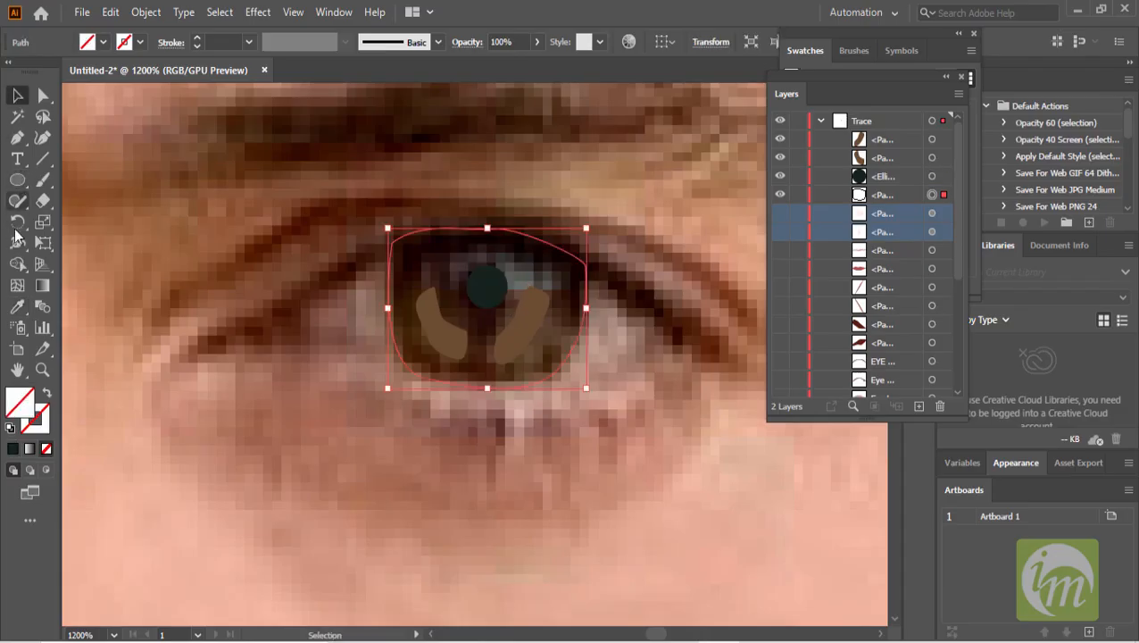
pyautogui.click(17, 306)
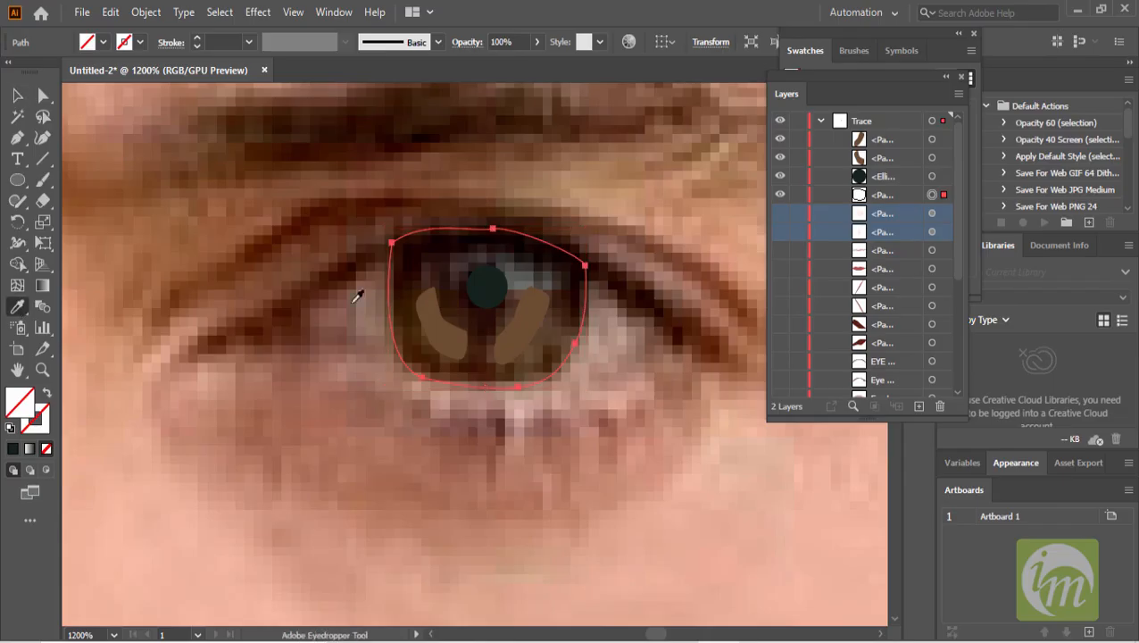
pyautogui.click(576, 281)
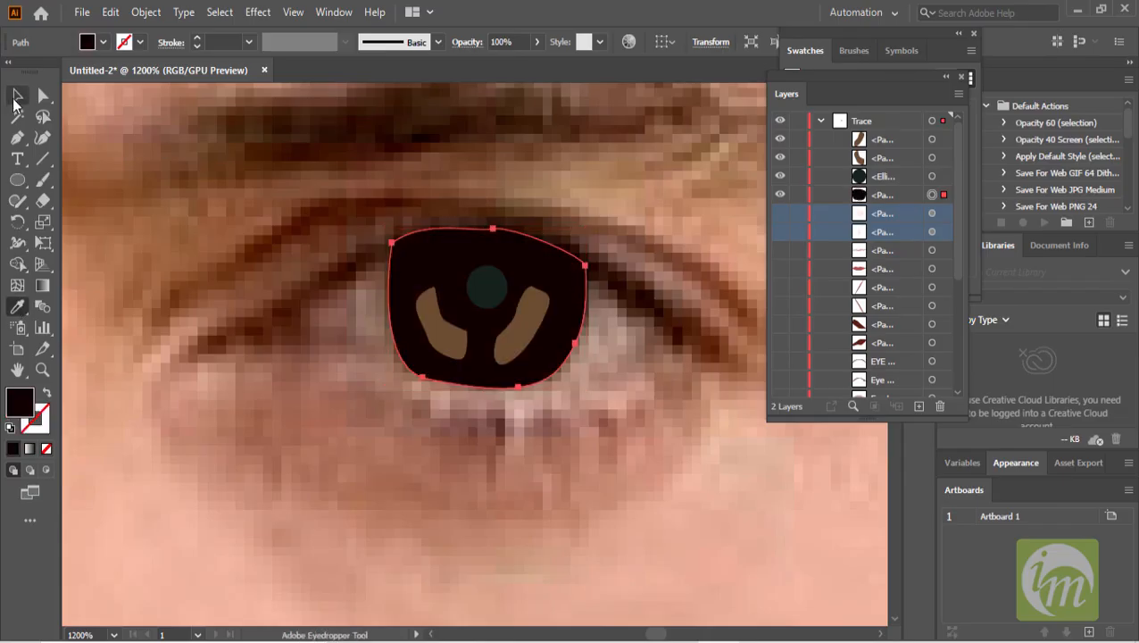
# - Select both iris shapes and apply a Gaussian Blur effect to them
pyautogui.click(17, 96)
pyautogui.hotkey('ctrl', '-')
pyautogui.hotkey('ctrl', '-')
pyautogui.hotkey('ctrl', '-')
pyautogui.hotkey('ctrl', '-')
pyautogui.hotkey('ctrl', '-')
pyautogui.scroll(-1, 614, 313)
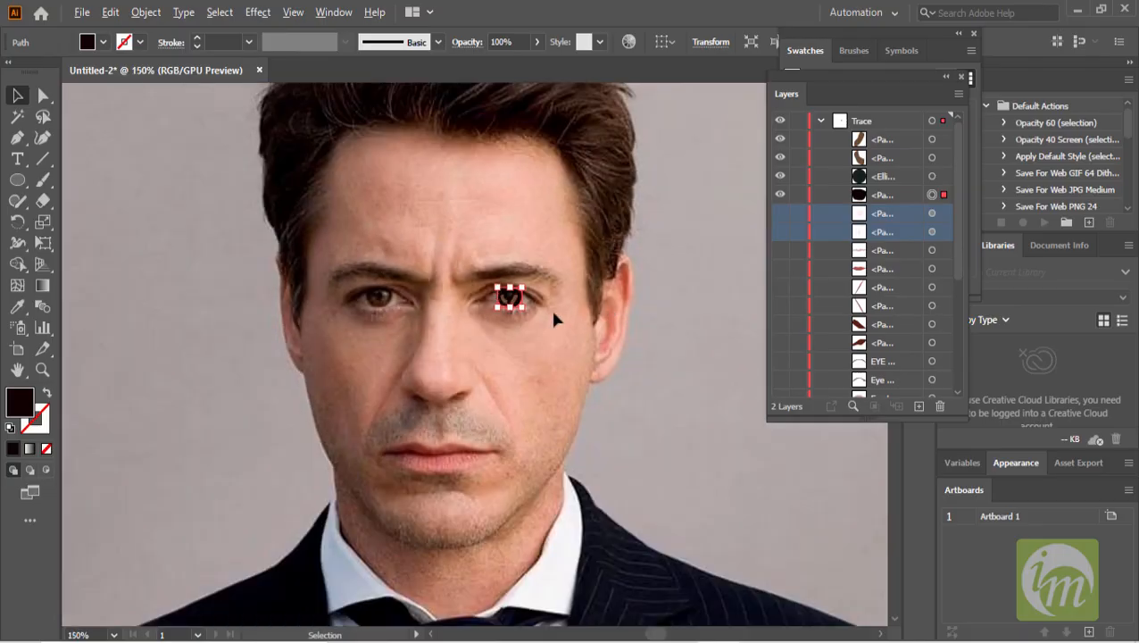
pyautogui.scroll(4, 535, 304)
pyautogui.click(432, 270)
pyautogui.keyDown('shift'); pyautogui.click(382, 254); pyautogui.keyUp('shift')
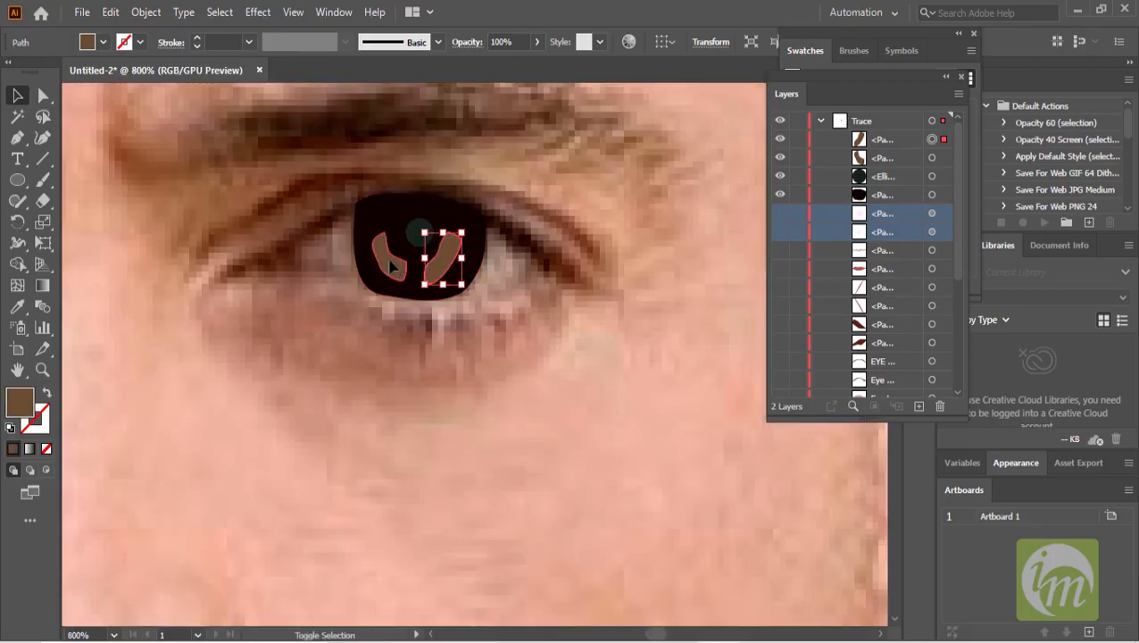
pyautogui.click(259, 13)
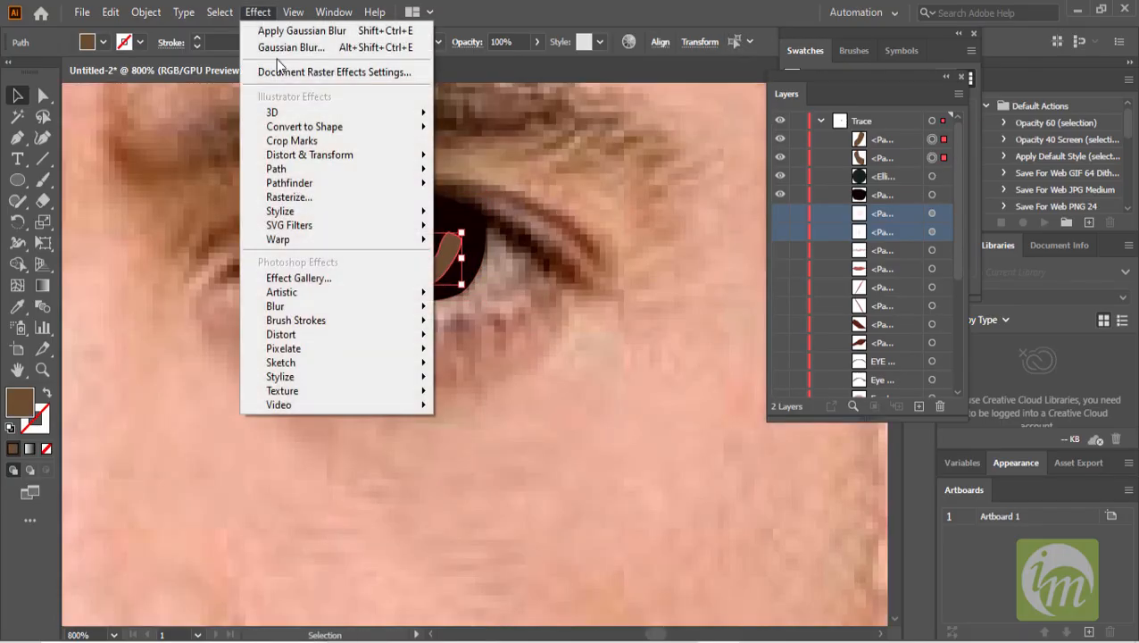
pyautogui.moveTo(323, 307)
pyautogui.click(466, 314)
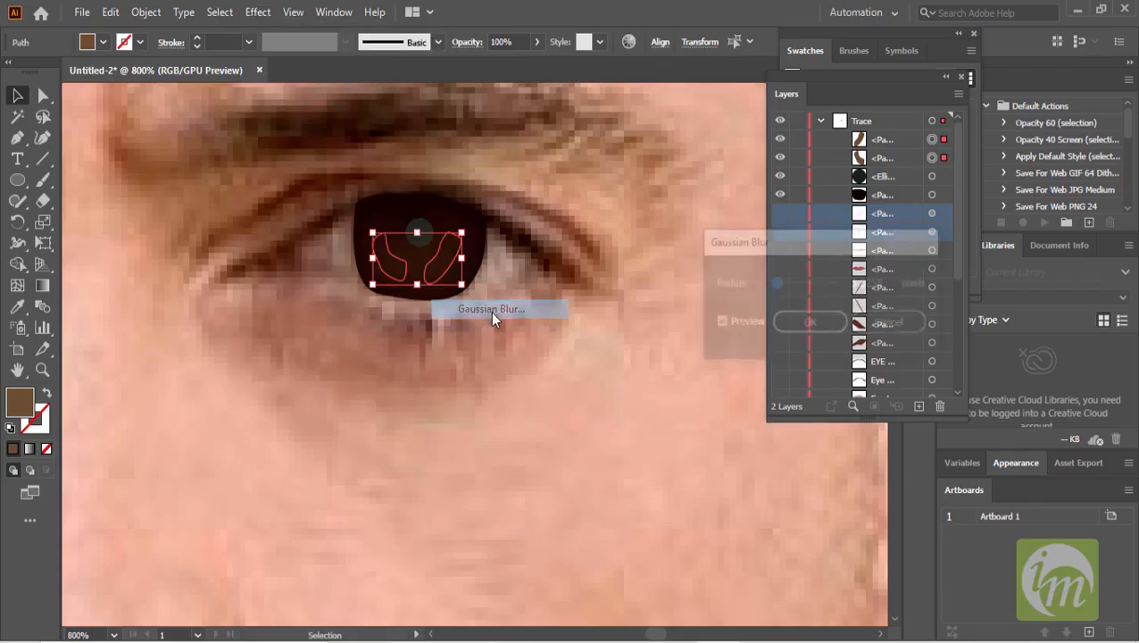
pyautogui.moveTo(772, 284); pyautogui.dragTo(757, 285)
pyautogui.click(816, 321)
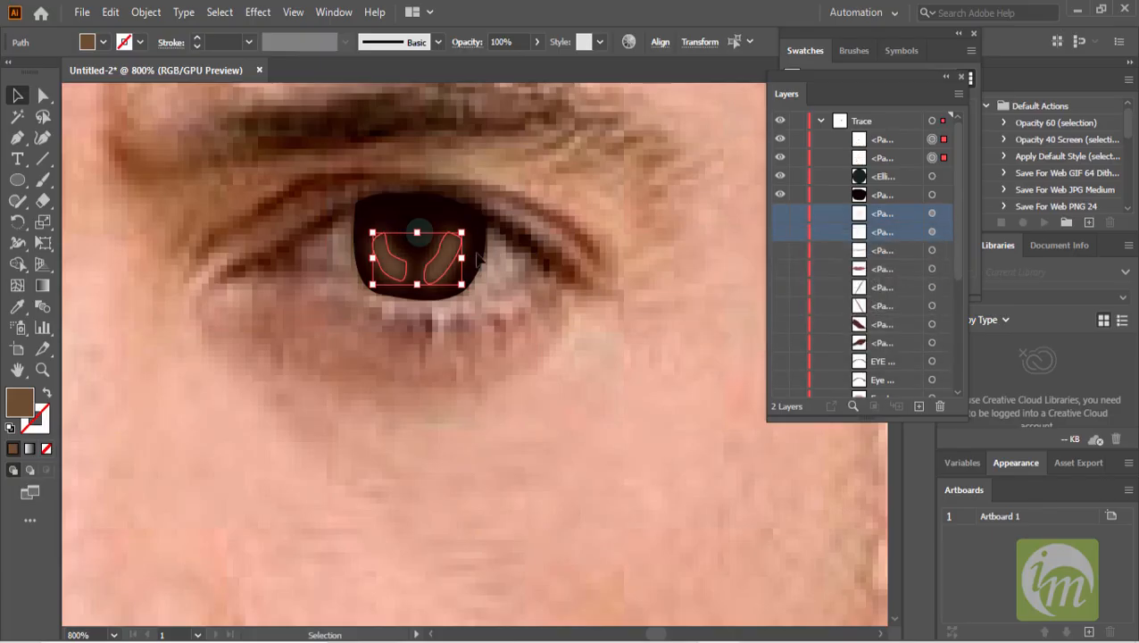
# - Apply a Gaussian Blur effect to the pupil circle as well
pyautogui.click(419, 231)
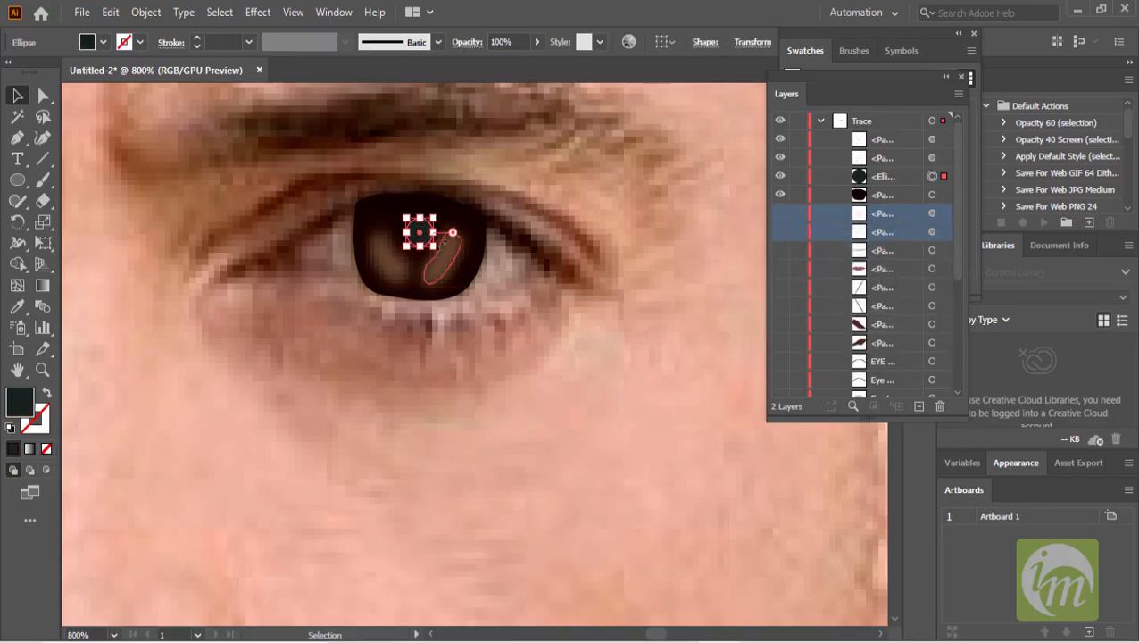
pyautogui.click(268, 12)
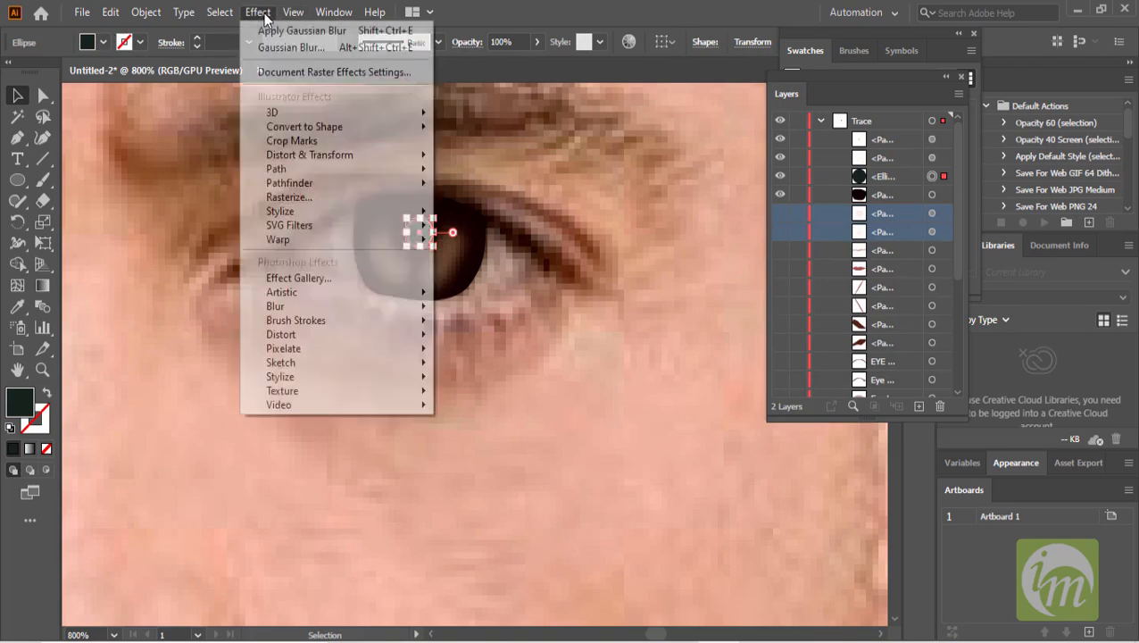
pyautogui.moveTo(300, 306)
pyautogui.click(482, 309)
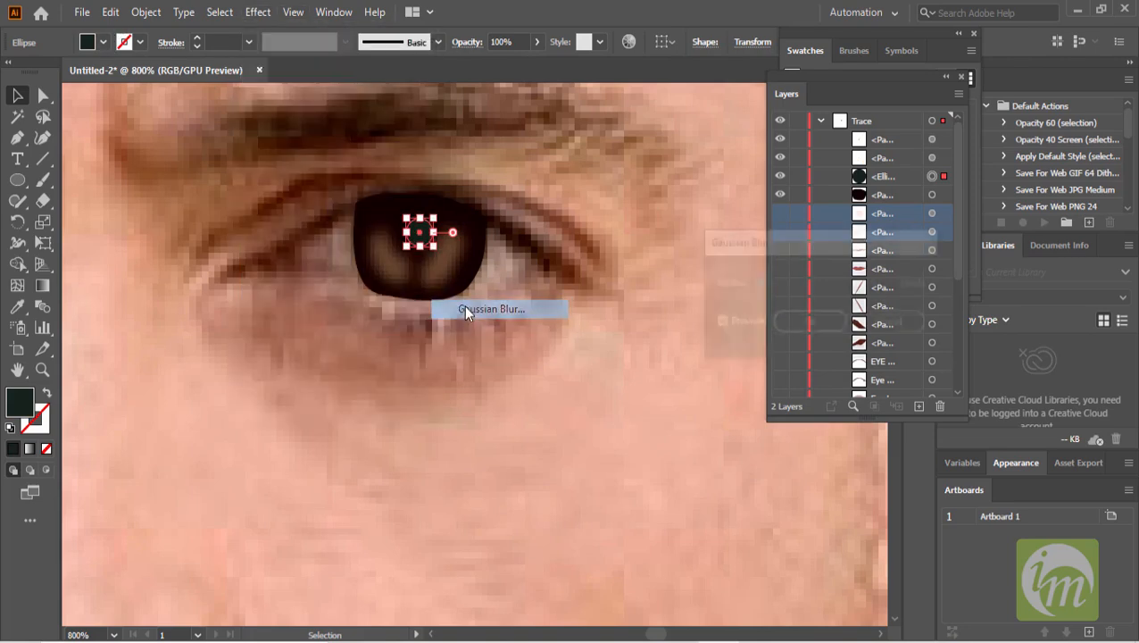
pyautogui.click(809, 322)
pyautogui.click(582, 312)
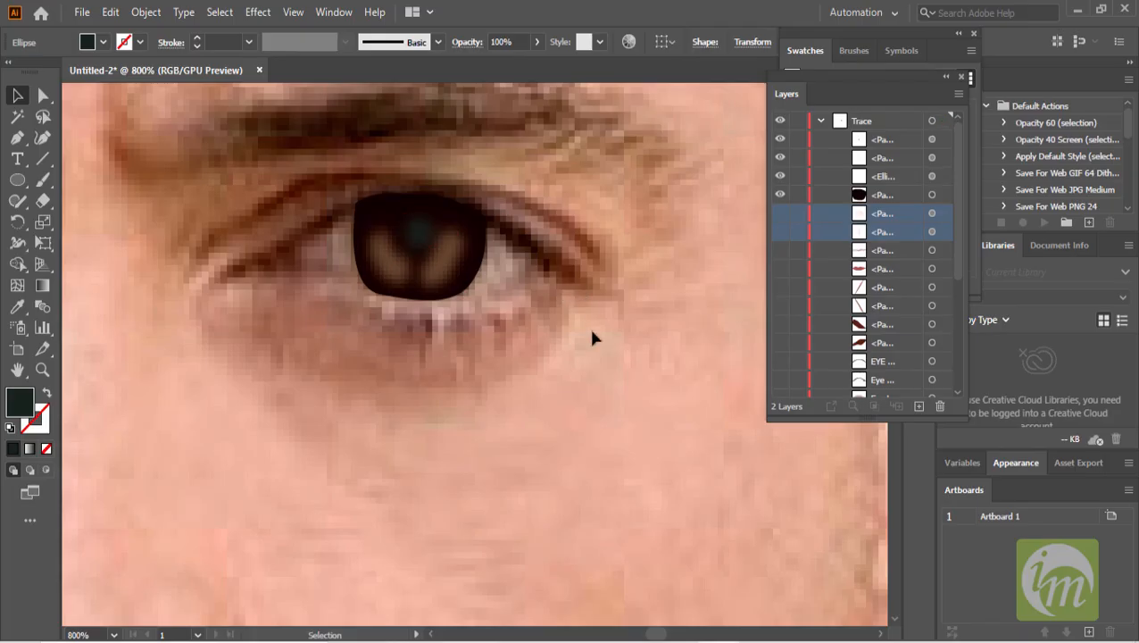
# - Try a #5B271D fill color on the outer eye shape, then undo the change
pyautogui.click(480, 230)
pyautogui.click(482, 240)
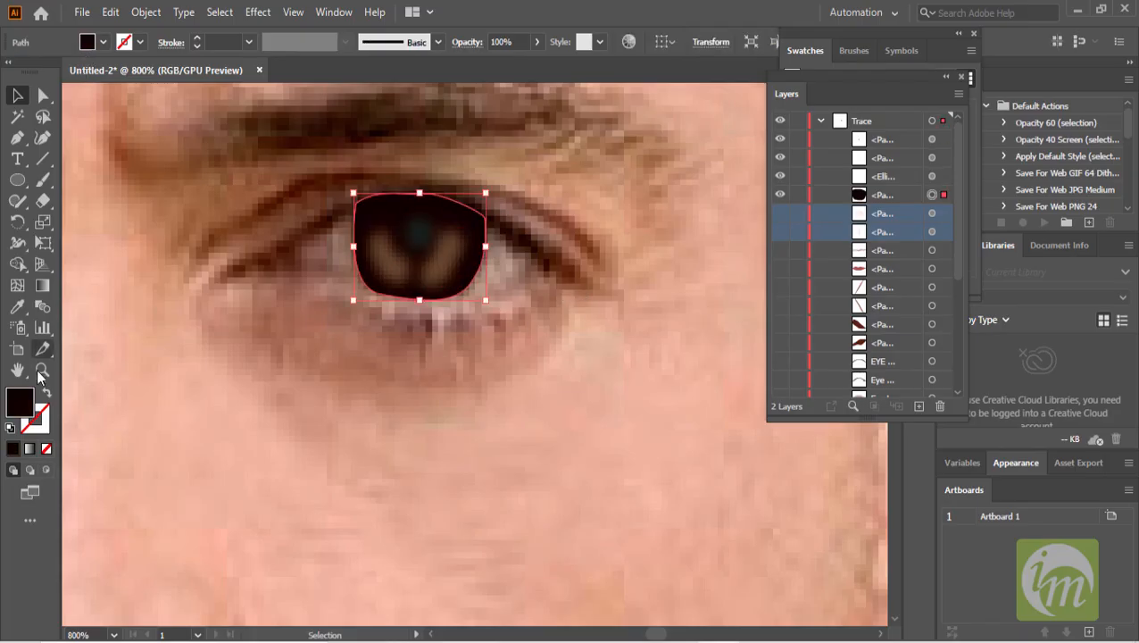
pyautogui.doubleClick(27, 402)
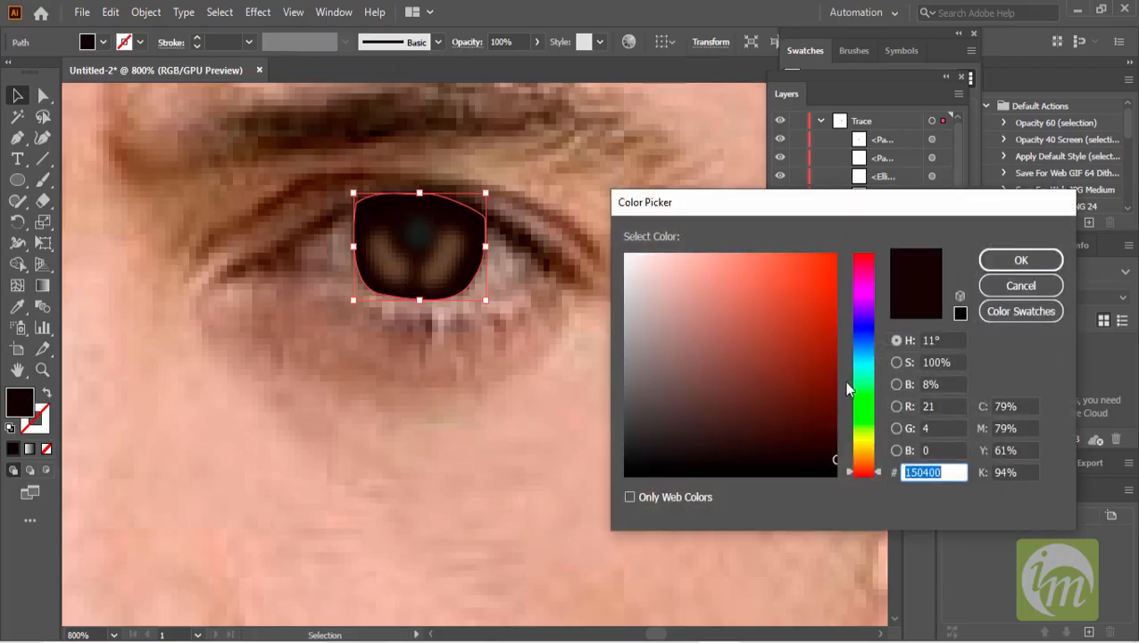
pyautogui.moveTo(832, 451)
pyautogui.mouseDown()
pyautogui.moveTo(776, 425)
pyautogui.moveTo(768, 397)
pyautogui.mouseUp()
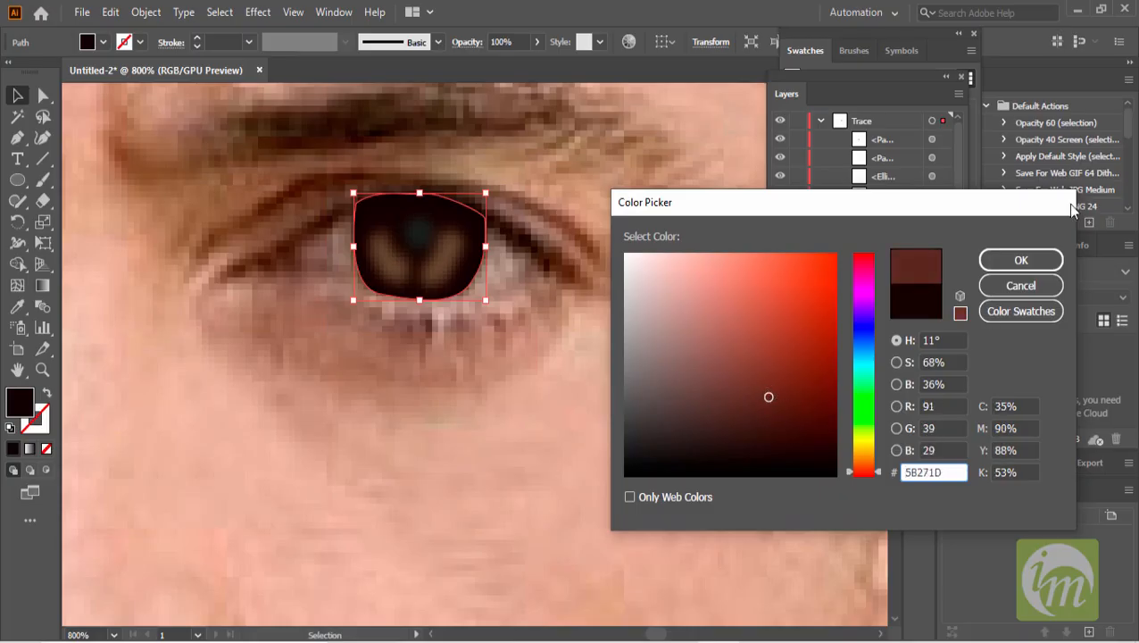
pyautogui.click(1021, 259)
pyautogui.hotkey('ctrl', 'z')
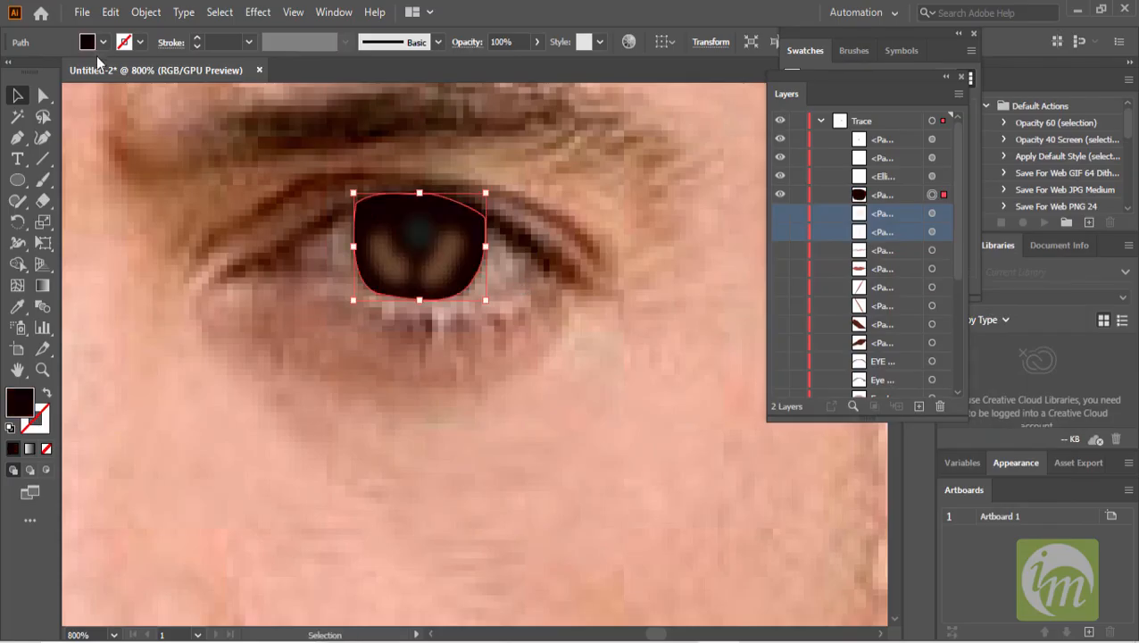
# - Set the outer eye shape's fill color to #190501 in the Color Picker
pyautogui.doubleClick(20, 401)
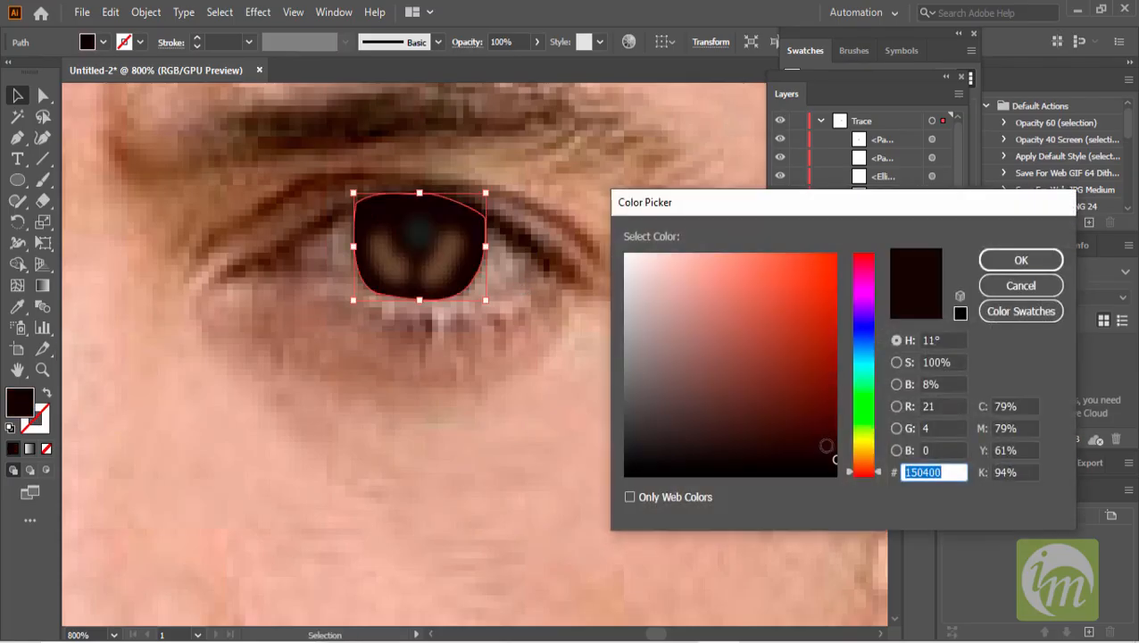
pyautogui.click(831, 454)
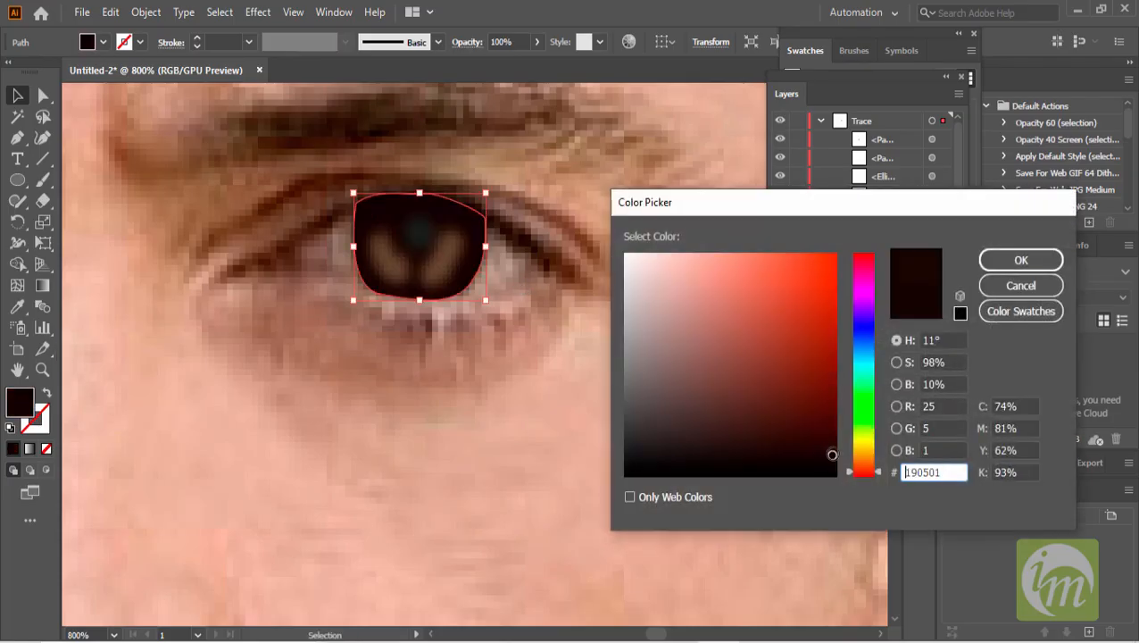
pyautogui.click(1027, 260)
pyautogui.click(564, 300)
# - Turn visibility back on for the hidden eye, eyebrow and hair sublayers in the Trace layer
pyautogui.scroll(-2, 578, 287)
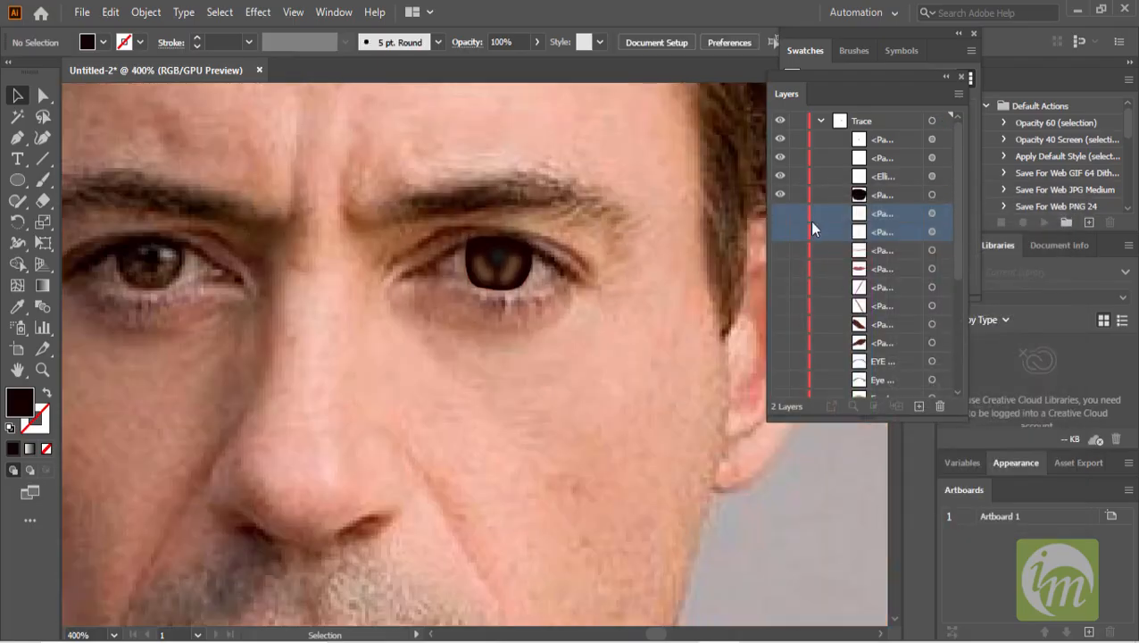
pyautogui.scroll(-3, 813, 293)
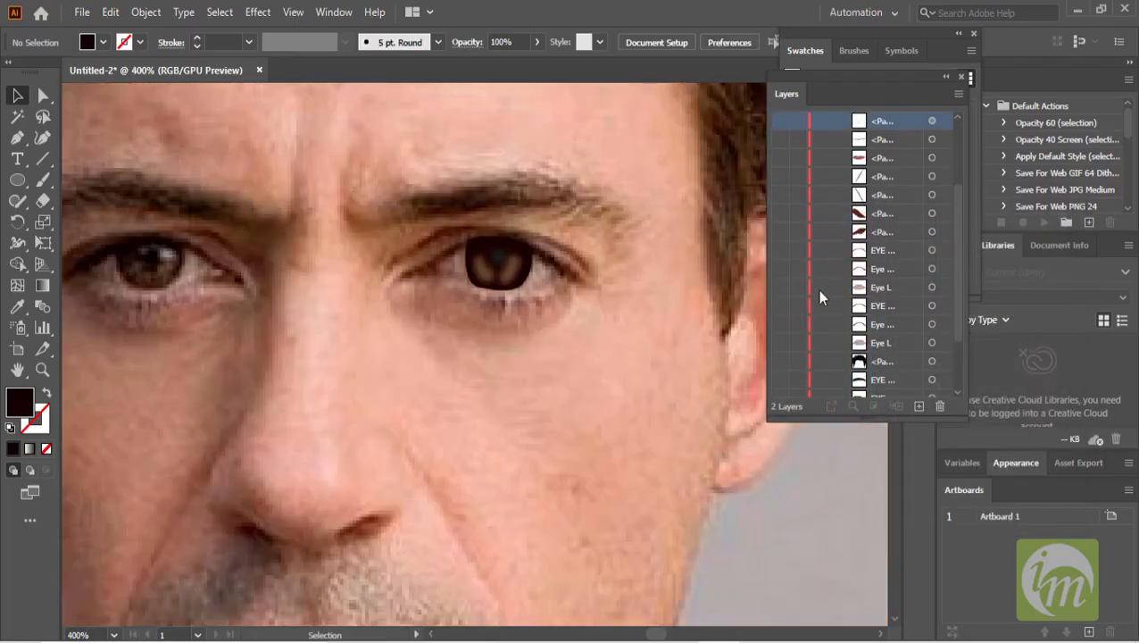
pyautogui.click(780, 323)
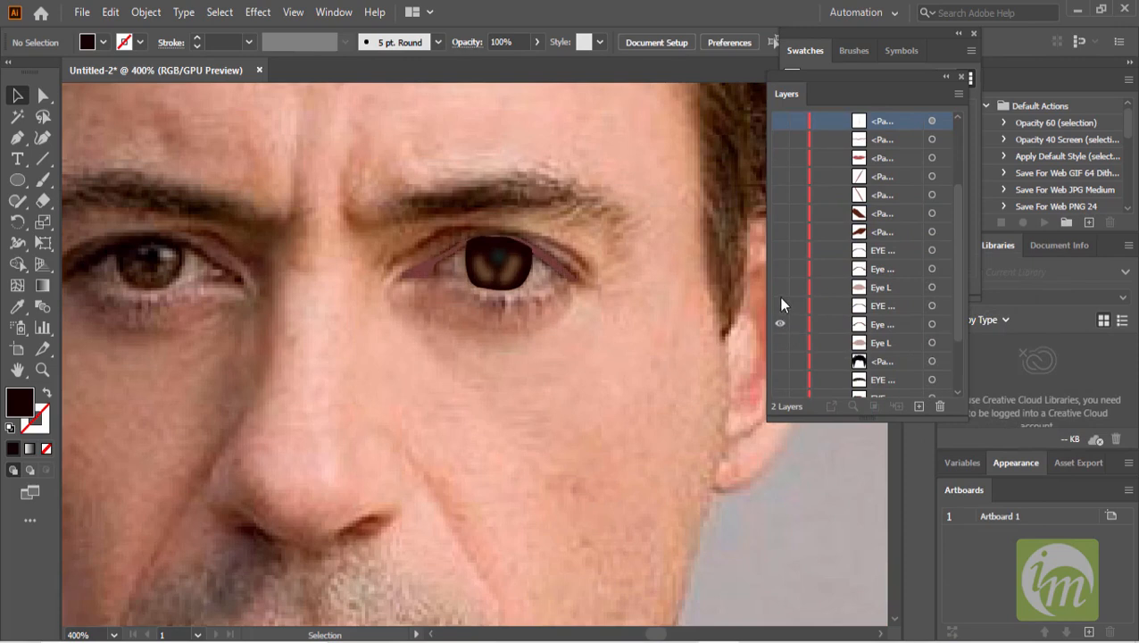
pyautogui.click(780, 343)
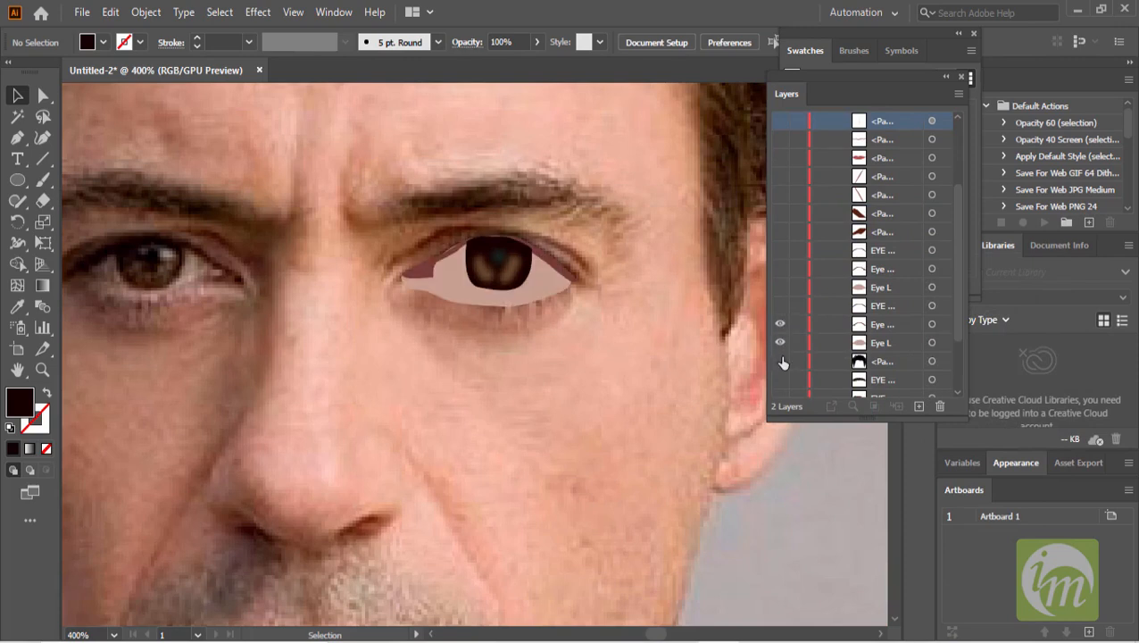
pyautogui.click(780, 361)
pyautogui.click(780, 379)
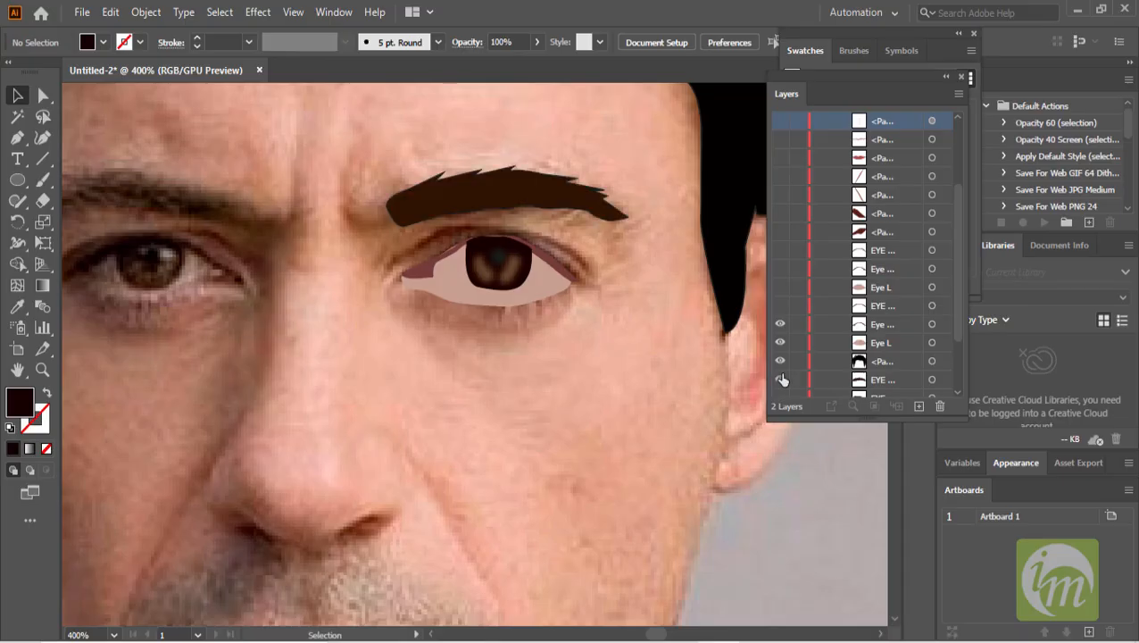
pyautogui.click(780, 306)
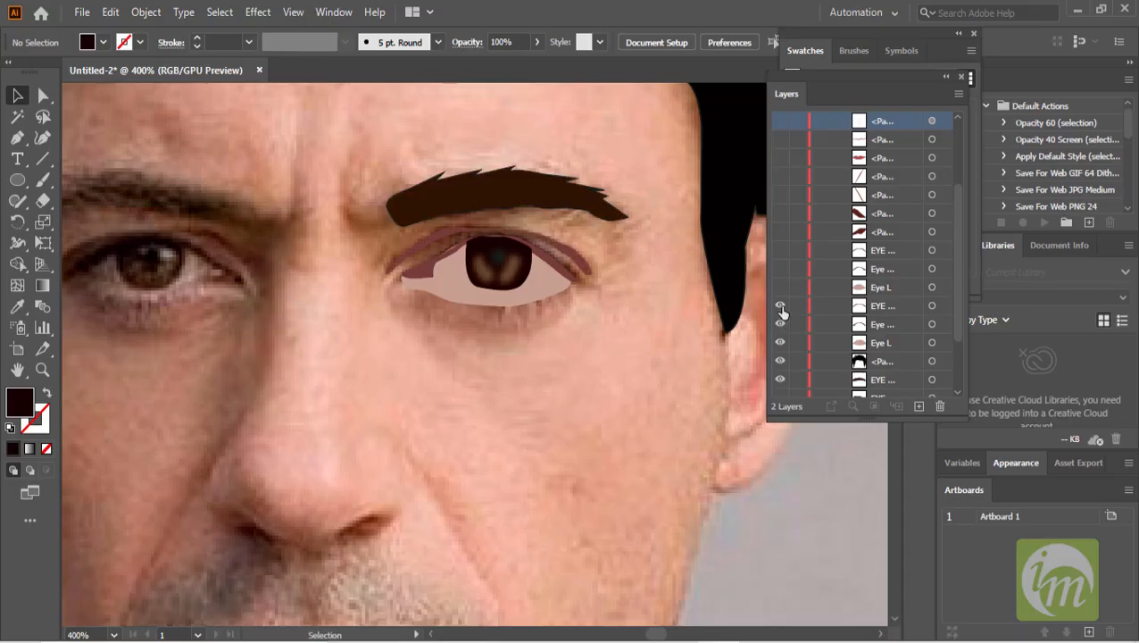
# - Turn visibility on for the remaining hidden Trace sublayers, such as the face, nose and lines
pyautogui.scroll(-3, 786, 357)
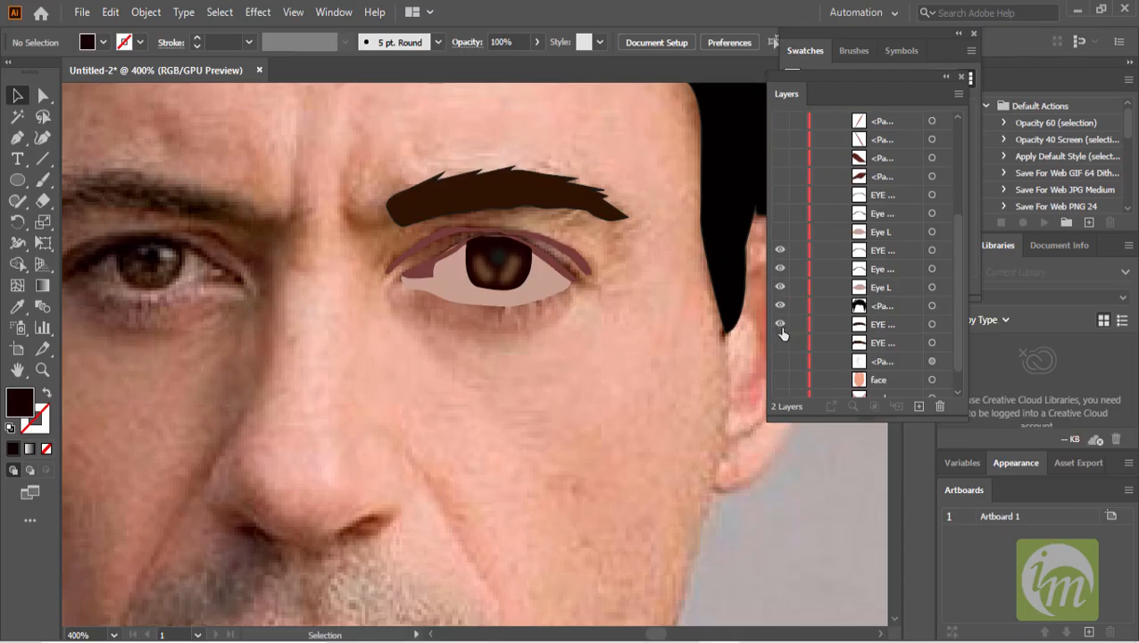
pyautogui.scroll(-1, 787, 325)
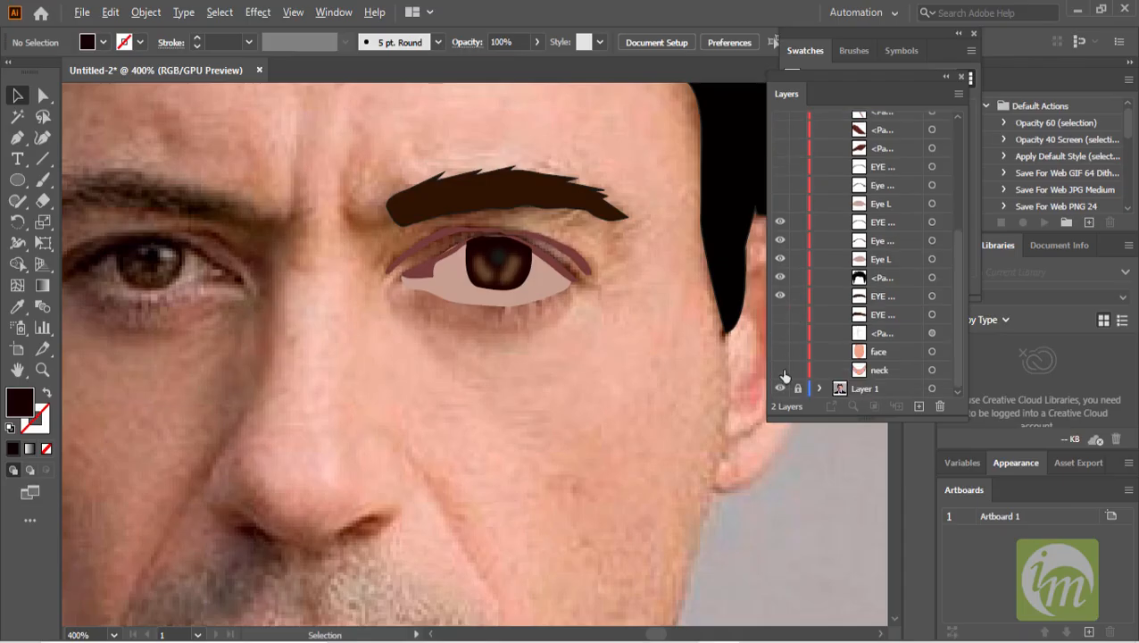
pyautogui.moveTo(779, 197); pyautogui.dragTo(781, 116)
pyautogui.scroll(5, 780, 185)
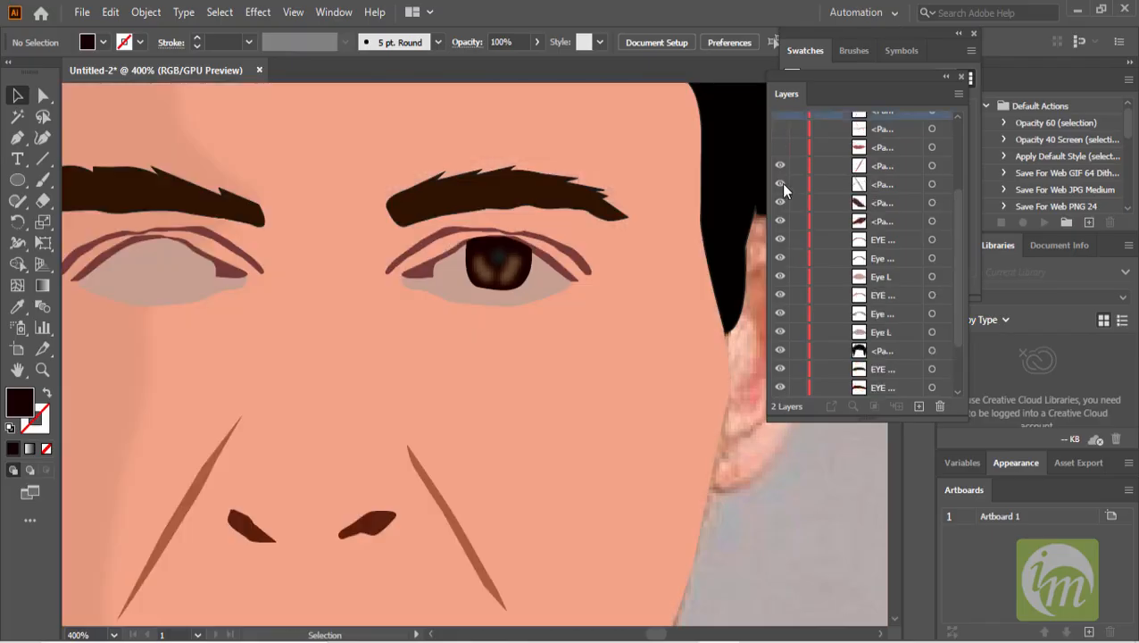
pyautogui.moveTo(778, 207); pyautogui.dragTo(780, 261)
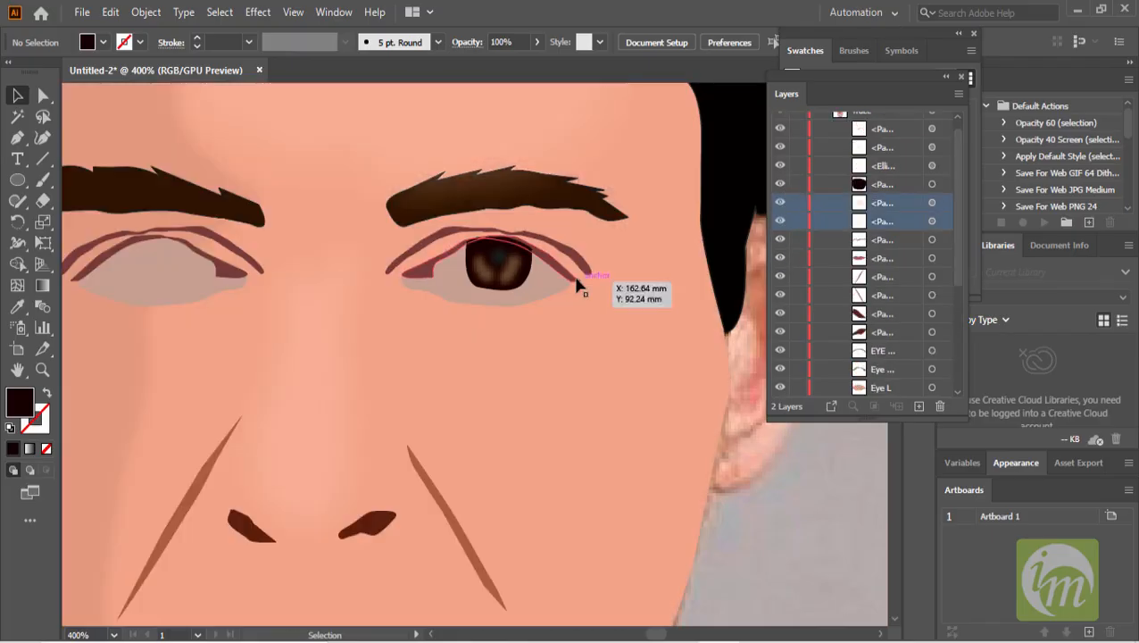
pyautogui.scroll(-3, 589, 290)
pyautogui.scroll(-2, 594, 291)
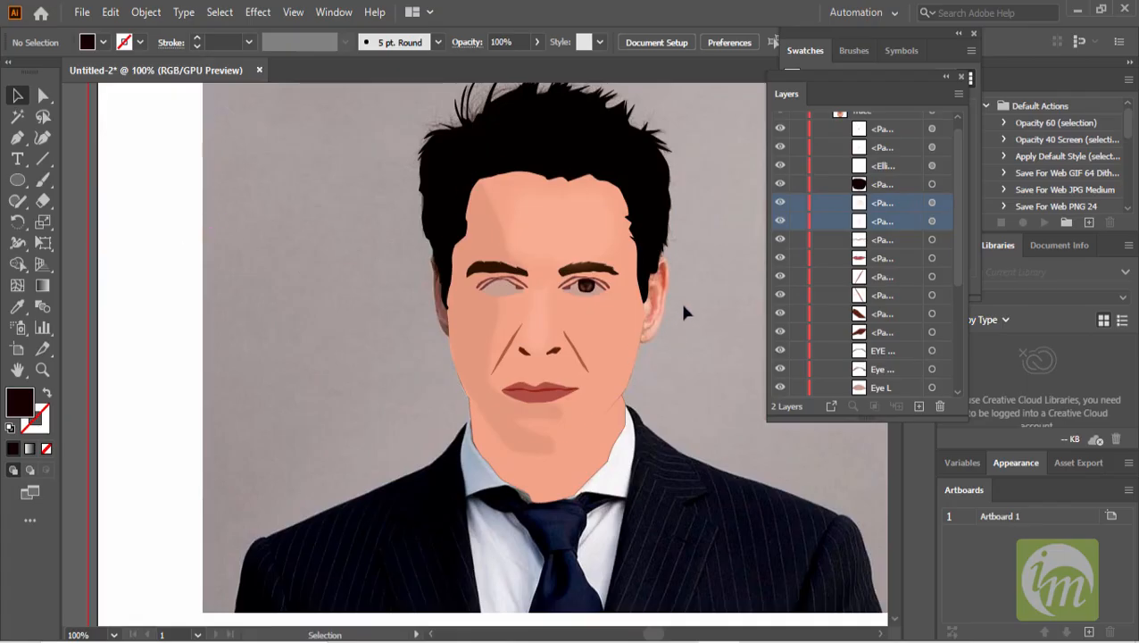
pyautogui.scroll(3, 597, 301)
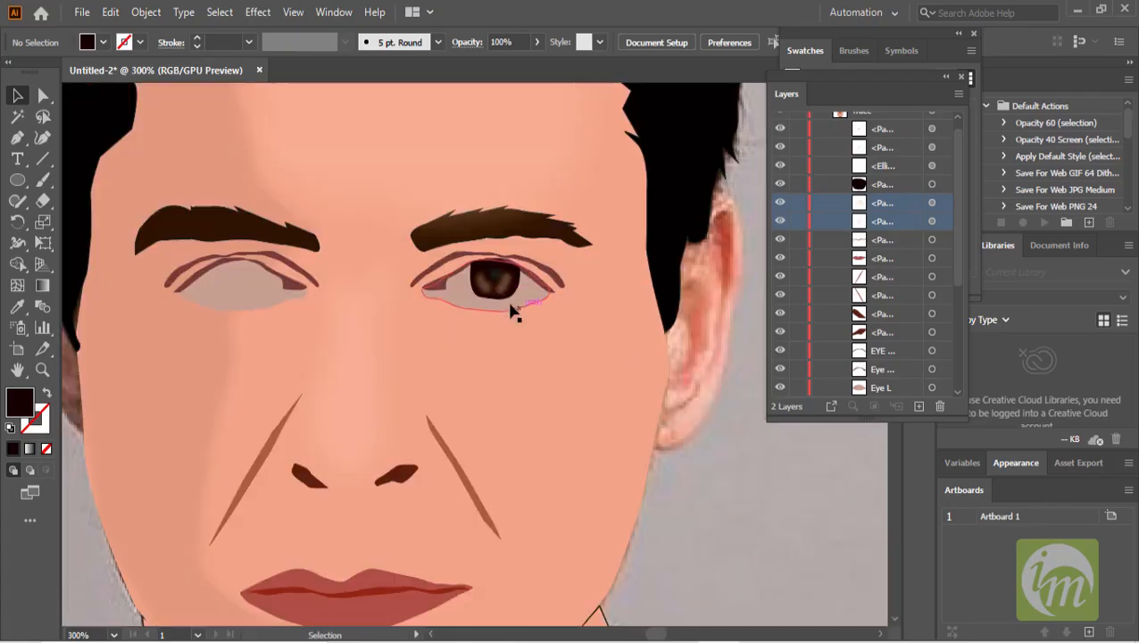
pyautogui.scroll(4, 495, 293)
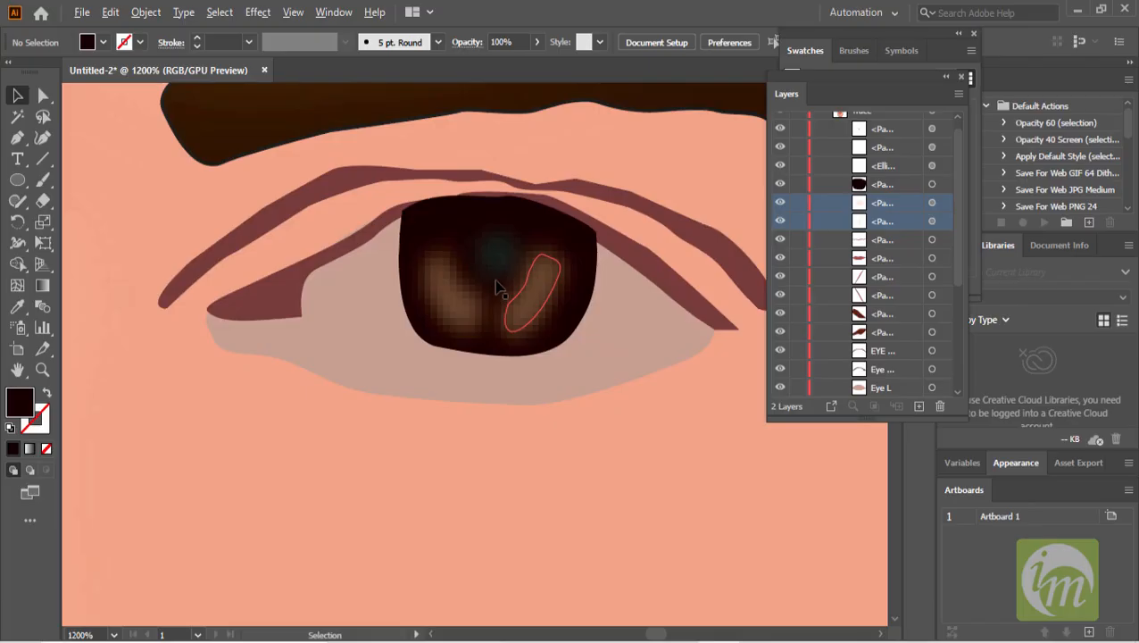
pyautogui.scroll(-7, 625, 350)
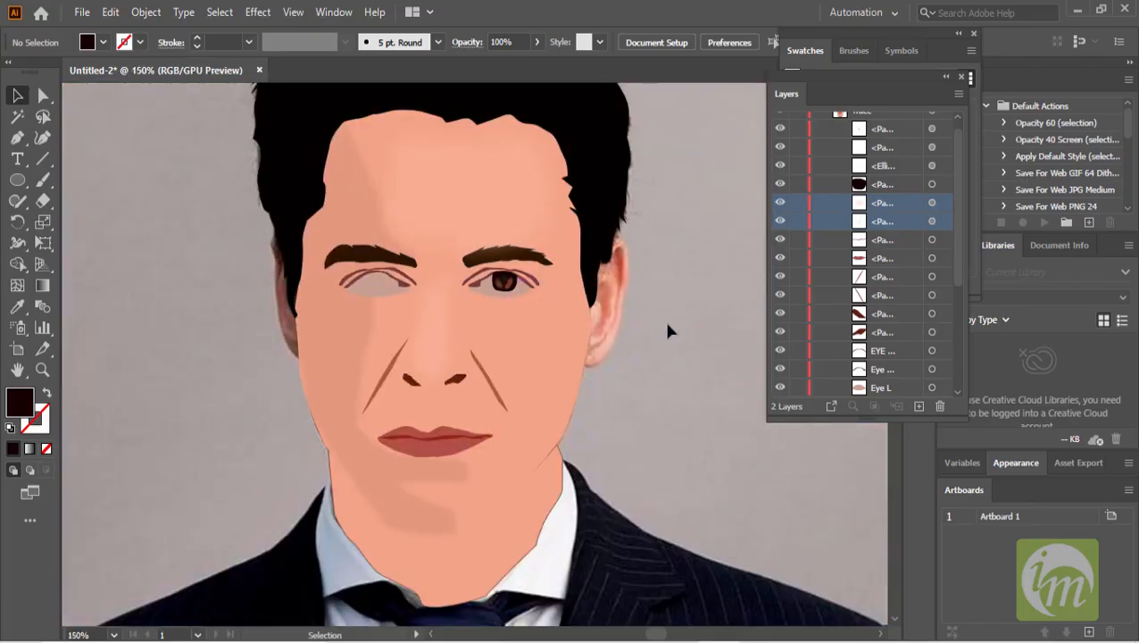
pyautogui.scroll(1, 807, 264)
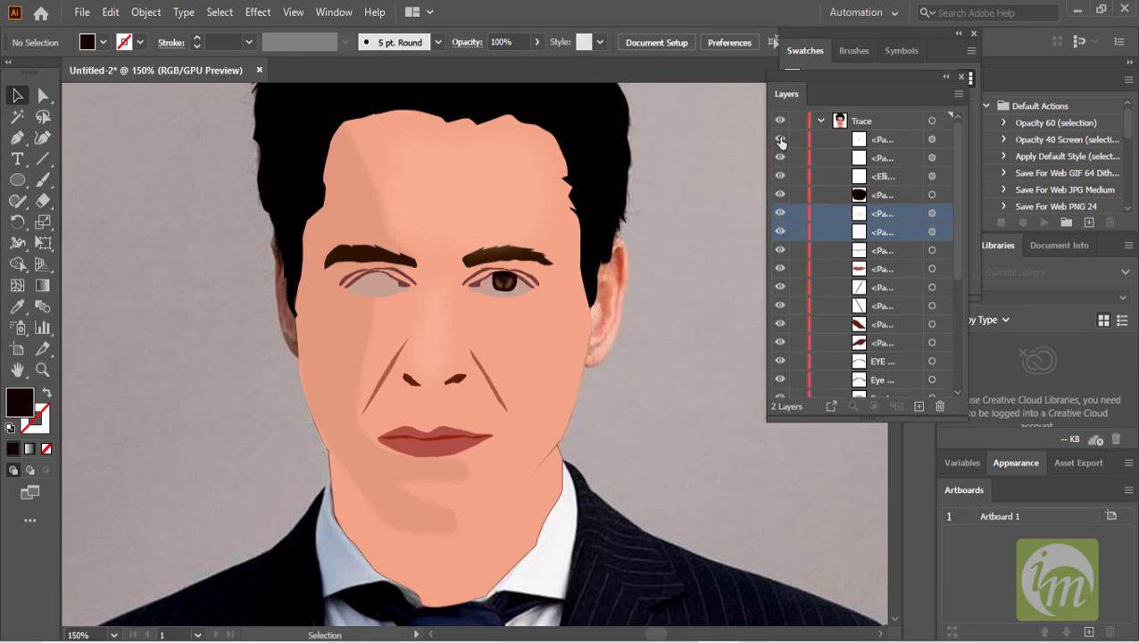
# - Hide the Trace sublayers again to reveal the photo underneath
pyautogui.moveTo(780, 141); pyautogui.dragTo(780, 382)
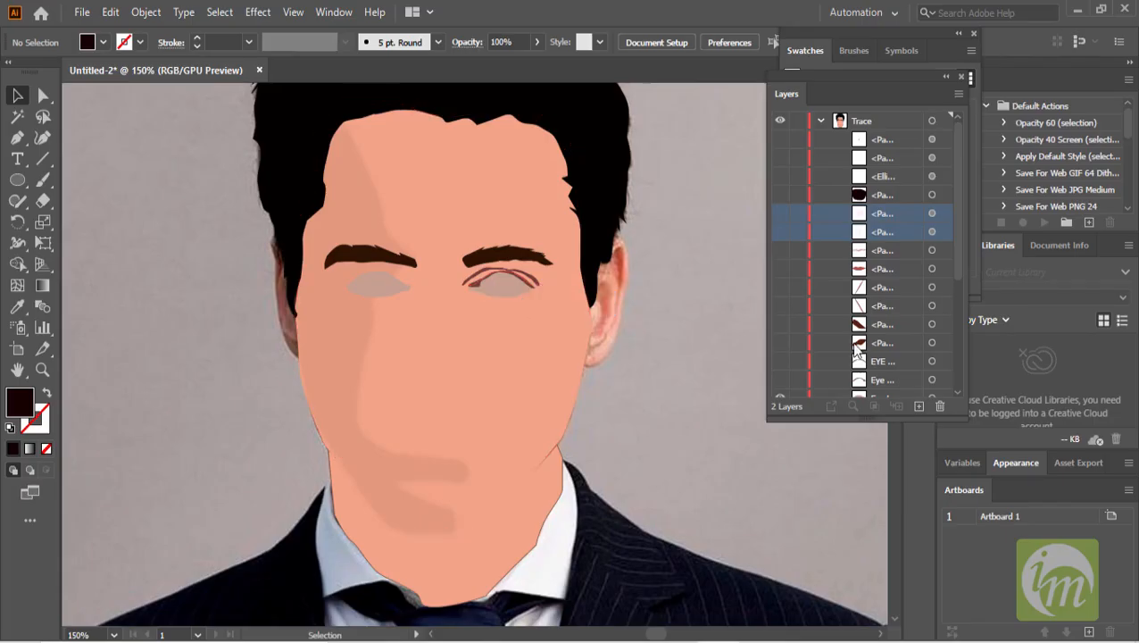
pyautogui.scroll(-2, 789, 355)
pyautogui.moveTo(781, 288); pyautogui.dragTo(783, 378)
pyautogui.scroll(-2, 784, 375)
pyautogui.moveTo(780, 322); pyautogui.dragTo(783, 384)
pyautogui.scroll(4, 447, 286)
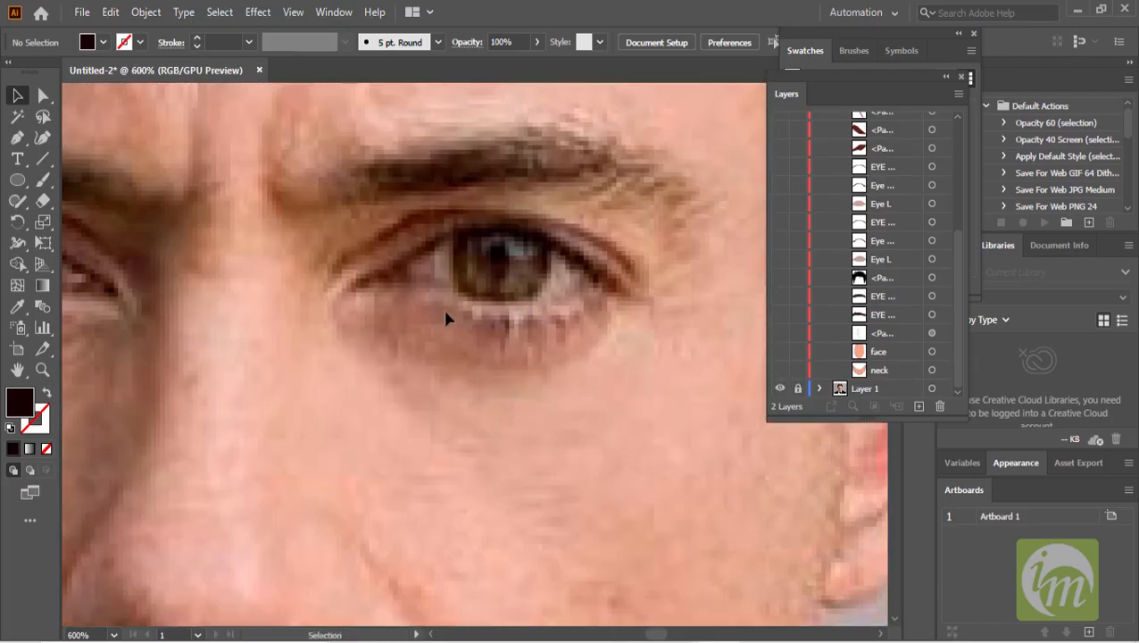
# - Draw a closed shadow shape under the eye with the Pen tool, following the lower lid
pyautogui.press('p')
pyautogui.moveTo(356, 312); pyautogui.dragTo(523, 366)
pyautogui.click(580, 309)
pyautogui.moveTo(504, 370); pyautogui.dragTo(404, 360)
pyautogui.moveTo(391, 353); pyautogui.dragTo(370, 339)
pyautogui.moveTo(349, 332); pyautogui.dragTo(341, 320)
pyautogui.click(355, 313)
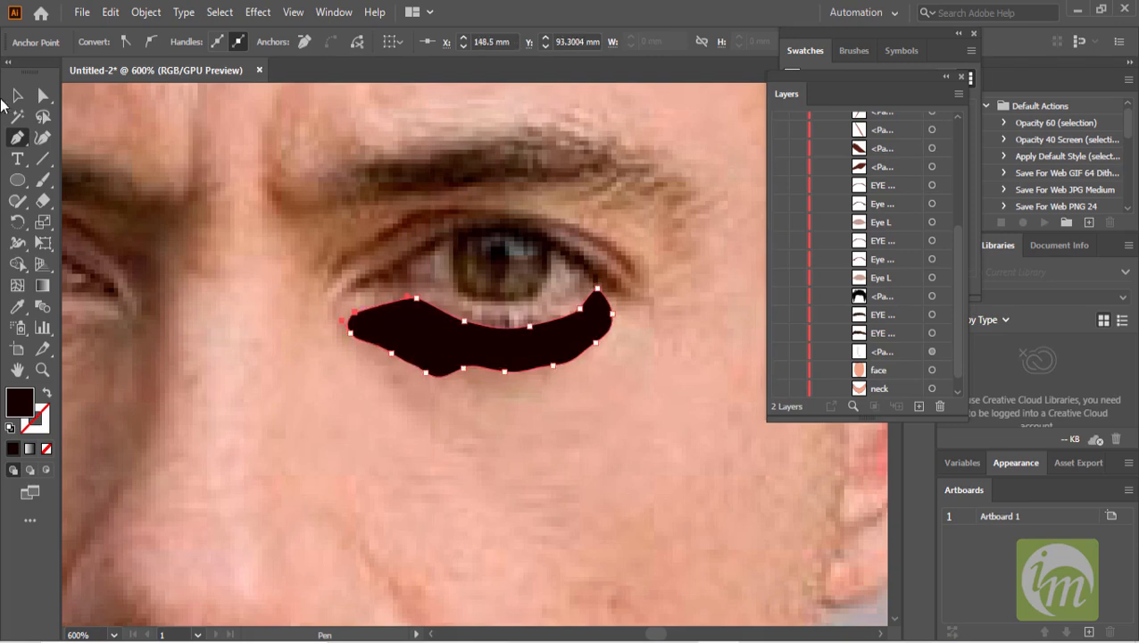
# - Fill the under-eye shape with the skin color sampled from the photo beneath the eye
pyautogui.press('v')
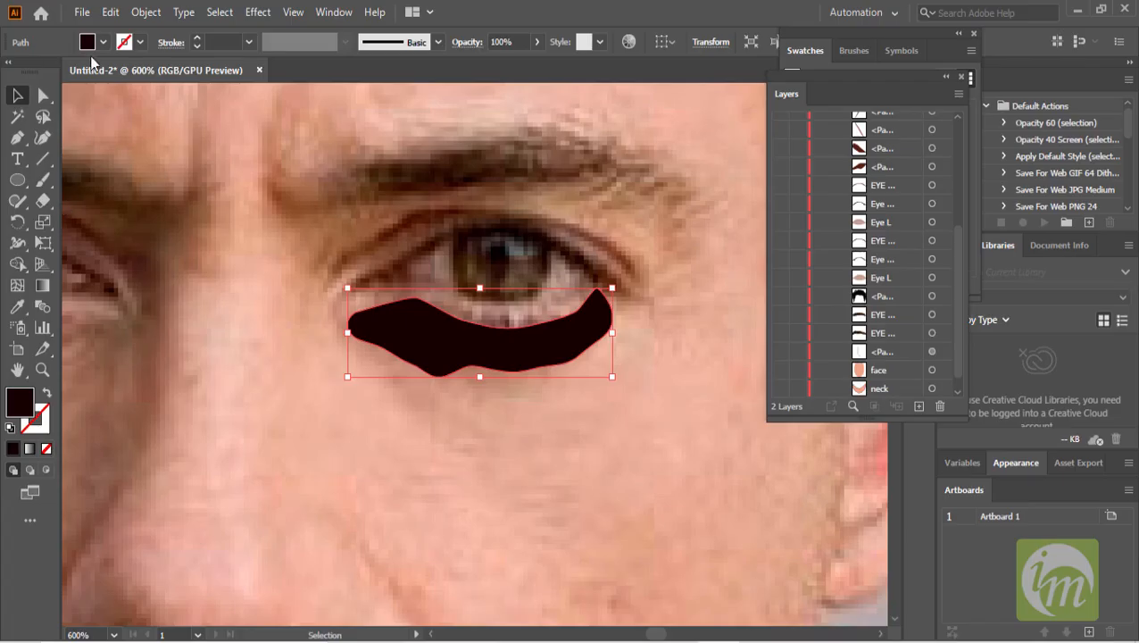
pyautogui.click(102, 42)
pyautogui.click(12, 72)
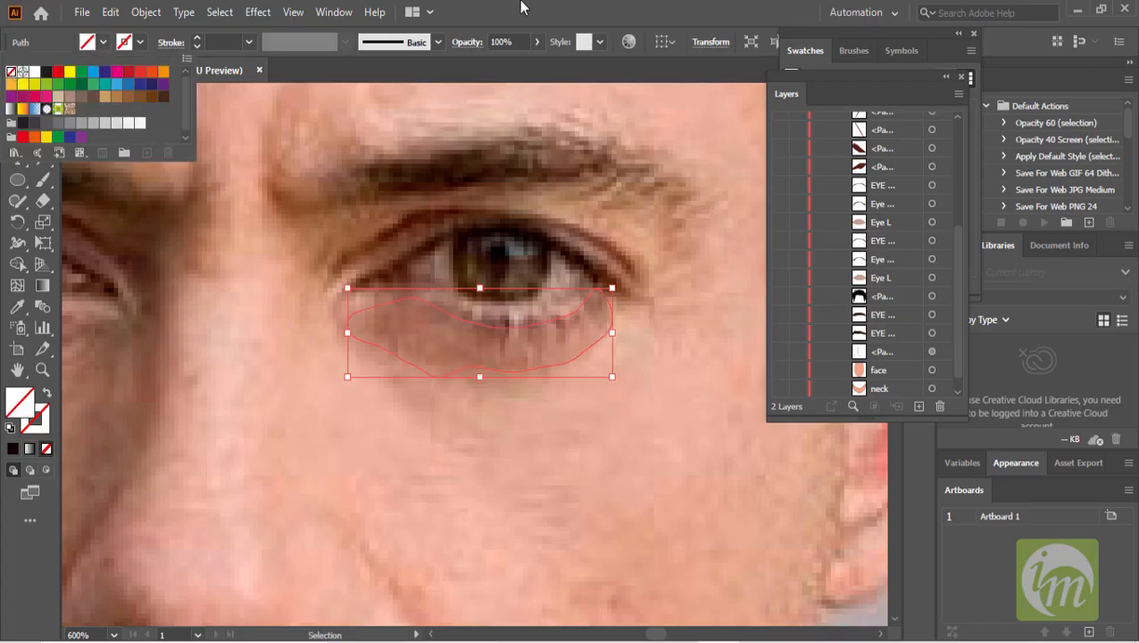
pyautogui.click(17, 306)
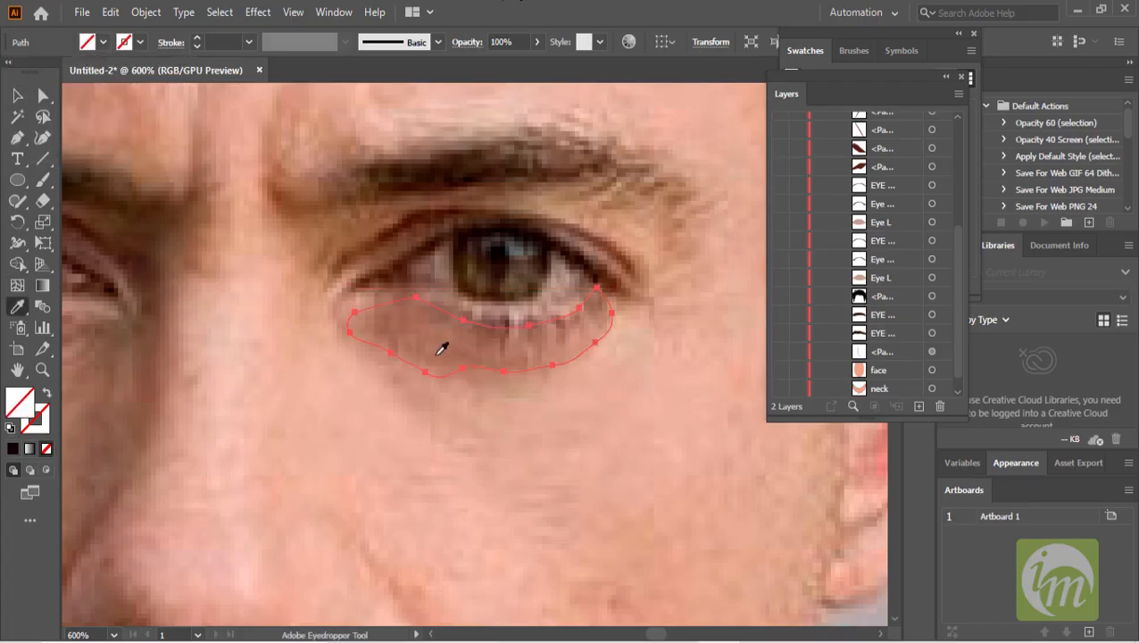
pyautogui.click(431, 347)
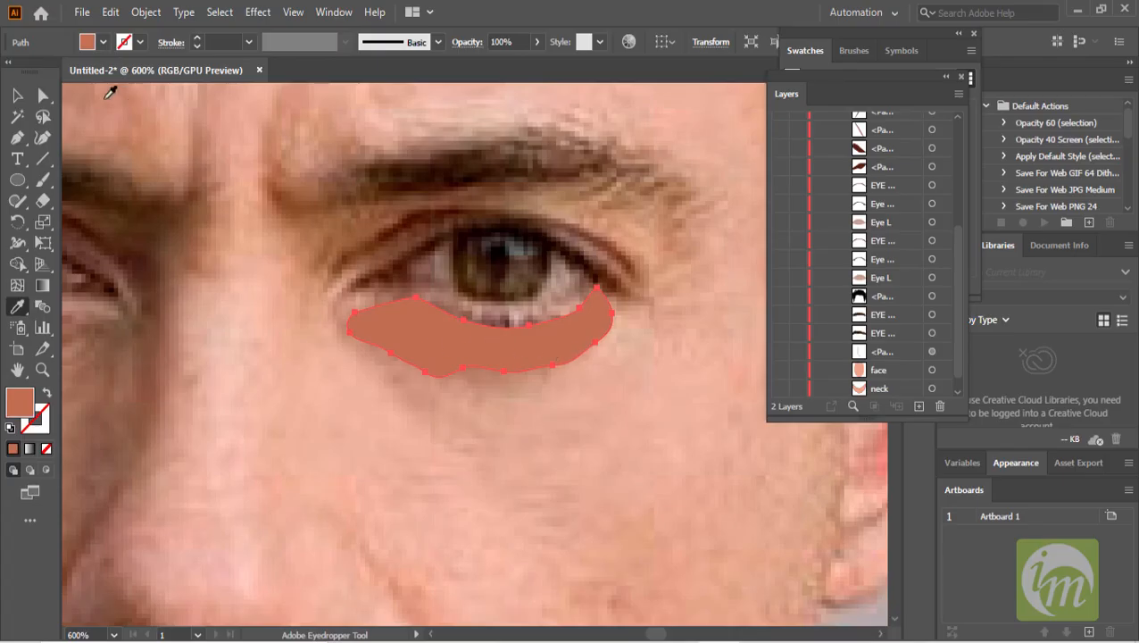
# - Apply a Gaussian Blur with a 1.6191 pixel radius to the under-eye shape
pyautogui.click(17, 96)
pyautogui.click(258, 11)
pyautogui.moveTo(375, 306)
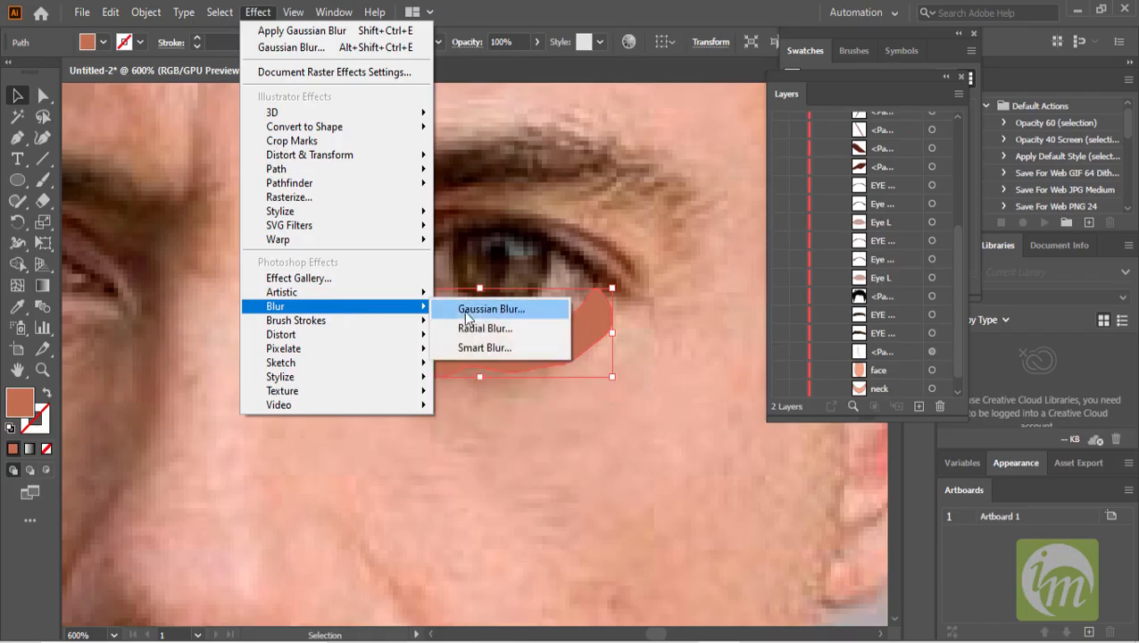
pyautogui.click(466, 313)
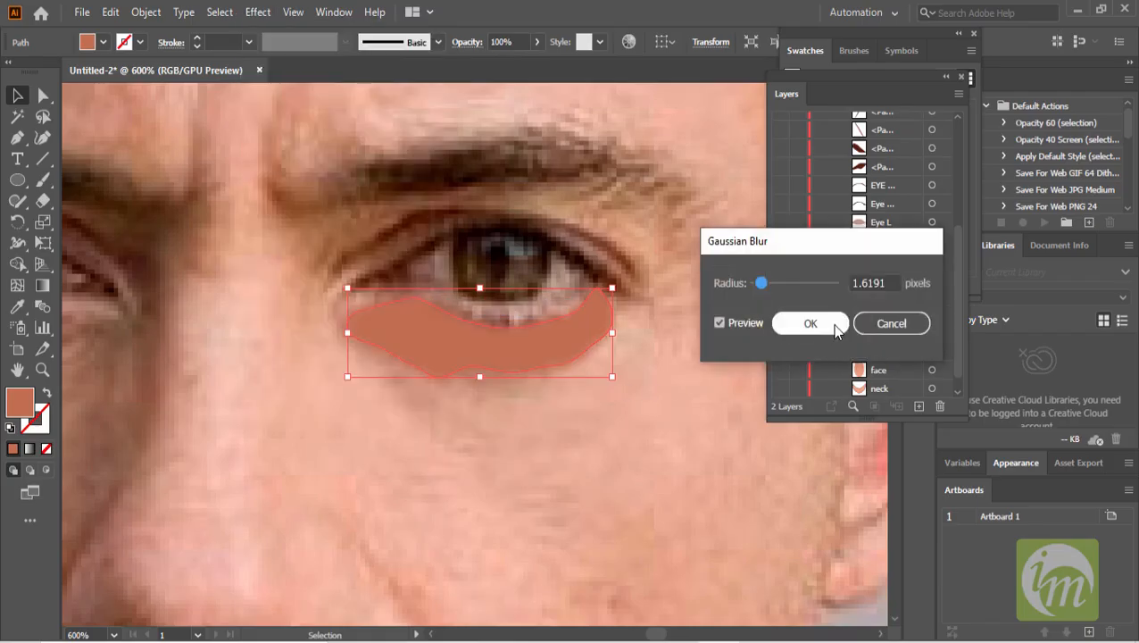
pyautogui.click(832, 324)
# - Turn visibility back on for the Trace sublayers
pyautogui.click(673, 300)
pyautogui.moveTo(773, 386); pyautogui.dragTo(779, 109)
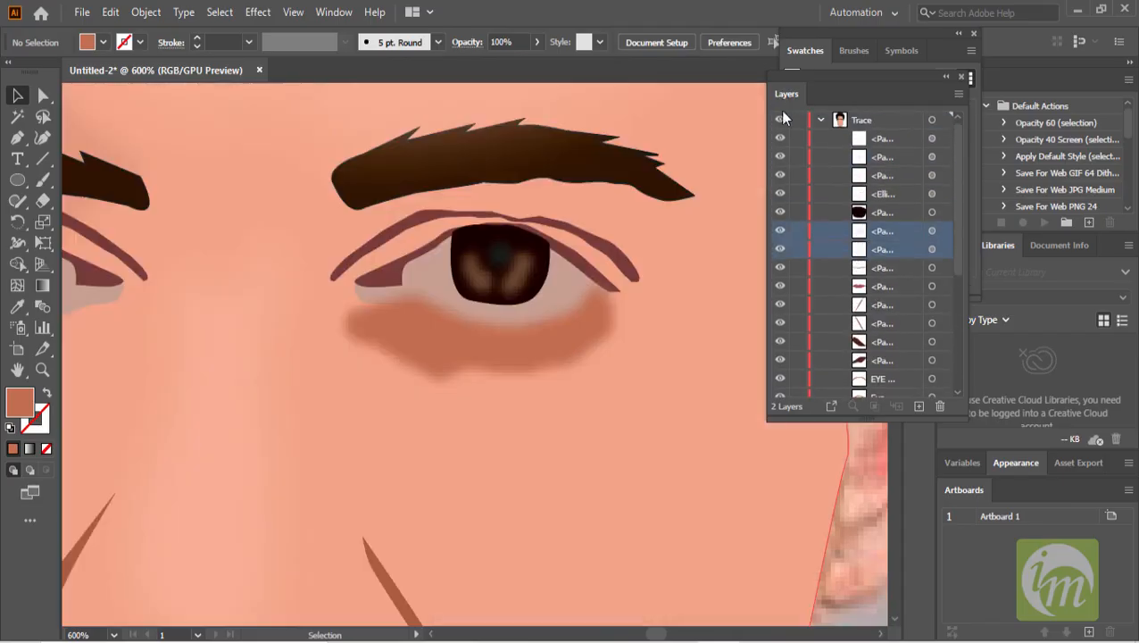
# - Set the under-eye shadow shape's opacity to 41%
pyautogui.scroll(-3, 739, 307)
pyautogui.click(630, 324)
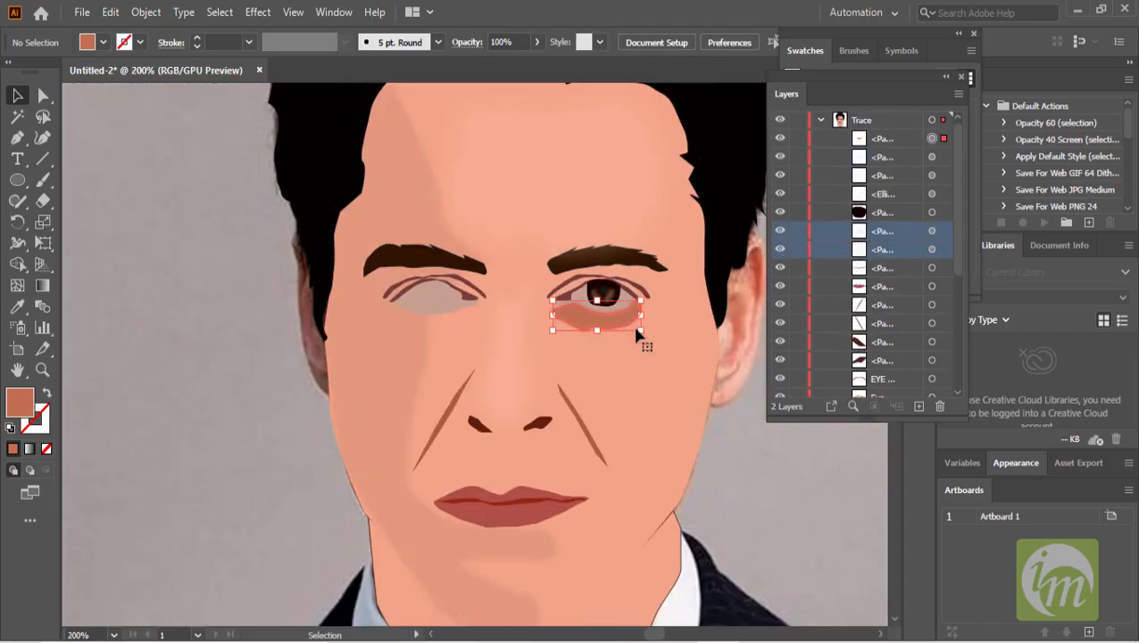
pyautogui.scroll(1, 642, 339)
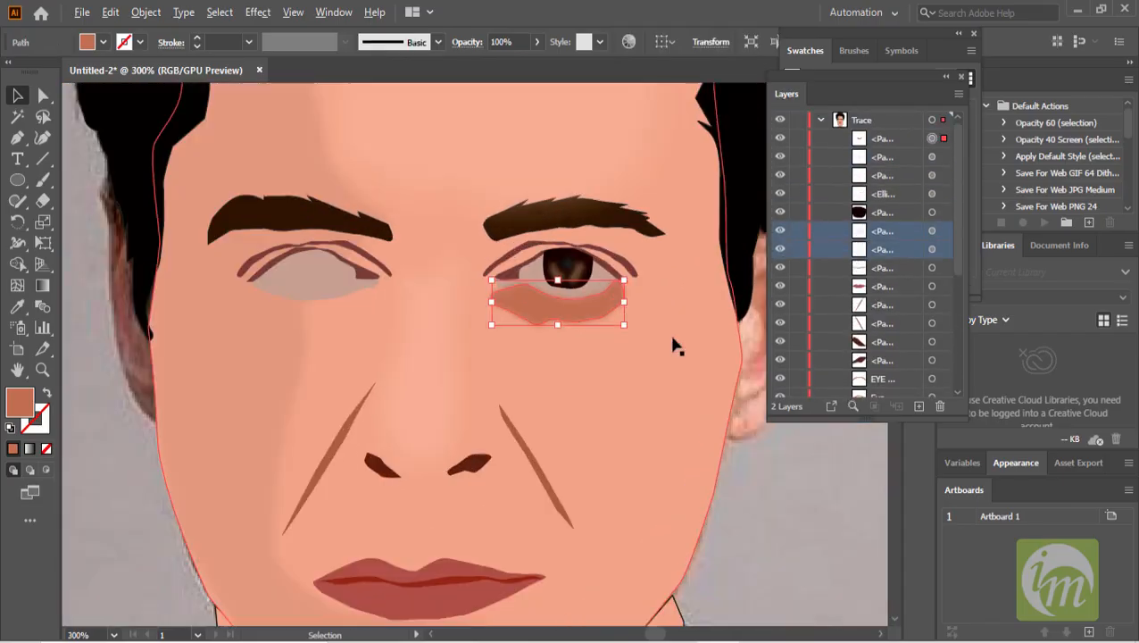
pyautogui.click(538, 42)
pyautogui.moveTo(500, 64); pyautogui.dragTo(497, 64)
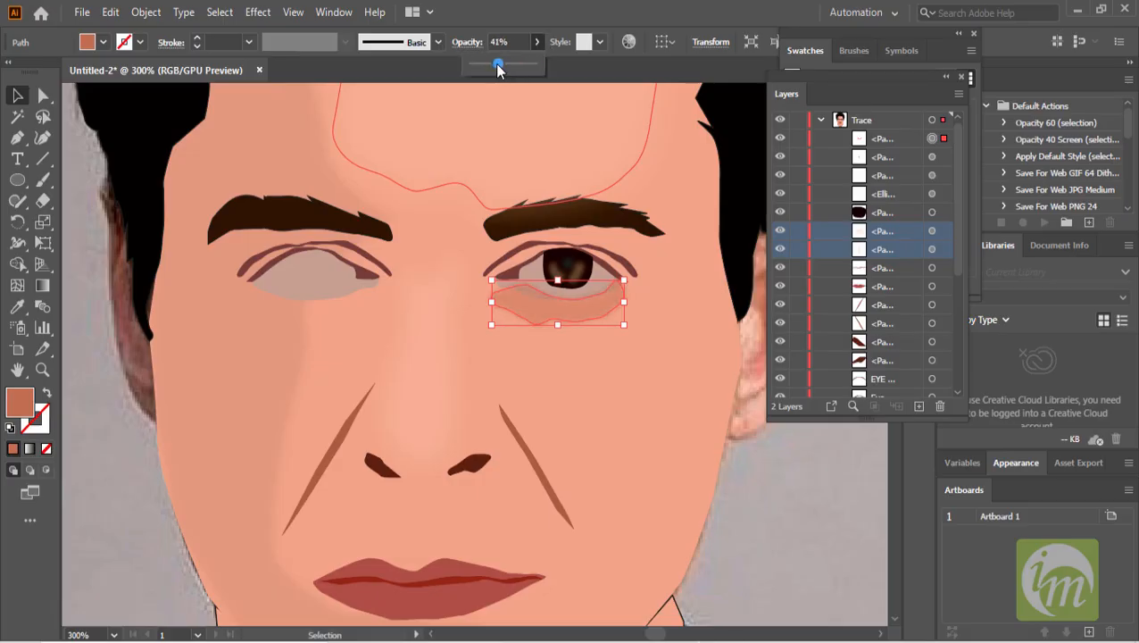
# - Reshape the under-eye shadow's top edge by moving its anchor points to follow the eye
pyautogui.click(674, 273)
pyautogui.scroll(-1, 683, 362)
pyautogui.scroll(2, 683, 362)
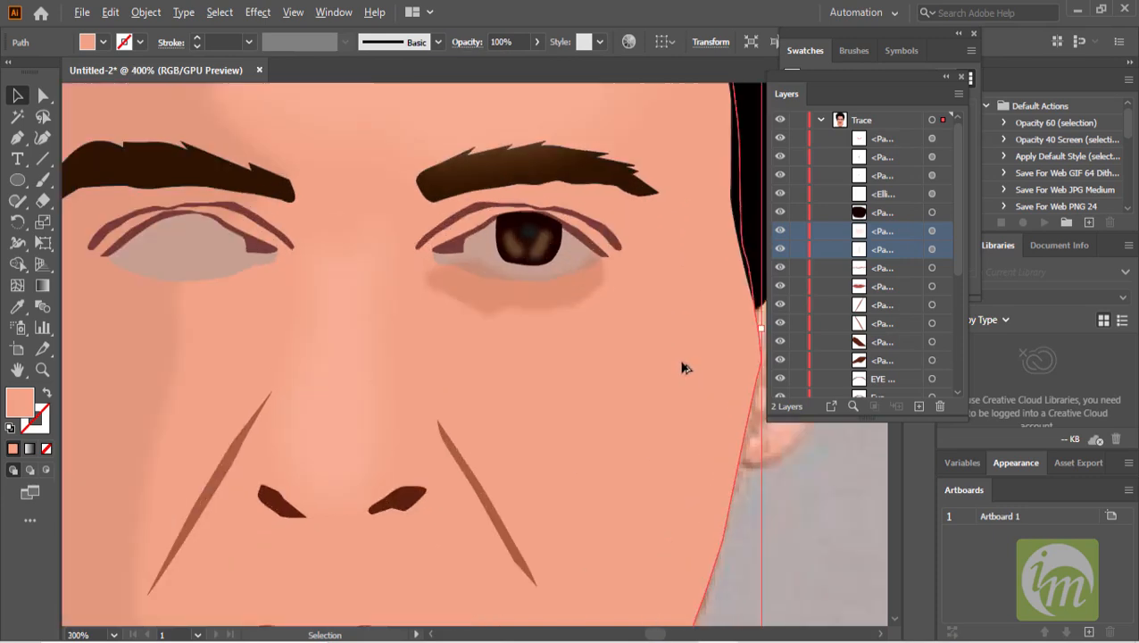
pyautogui.click(500, 286)
pyautogui.scroll(2, 473, 273)
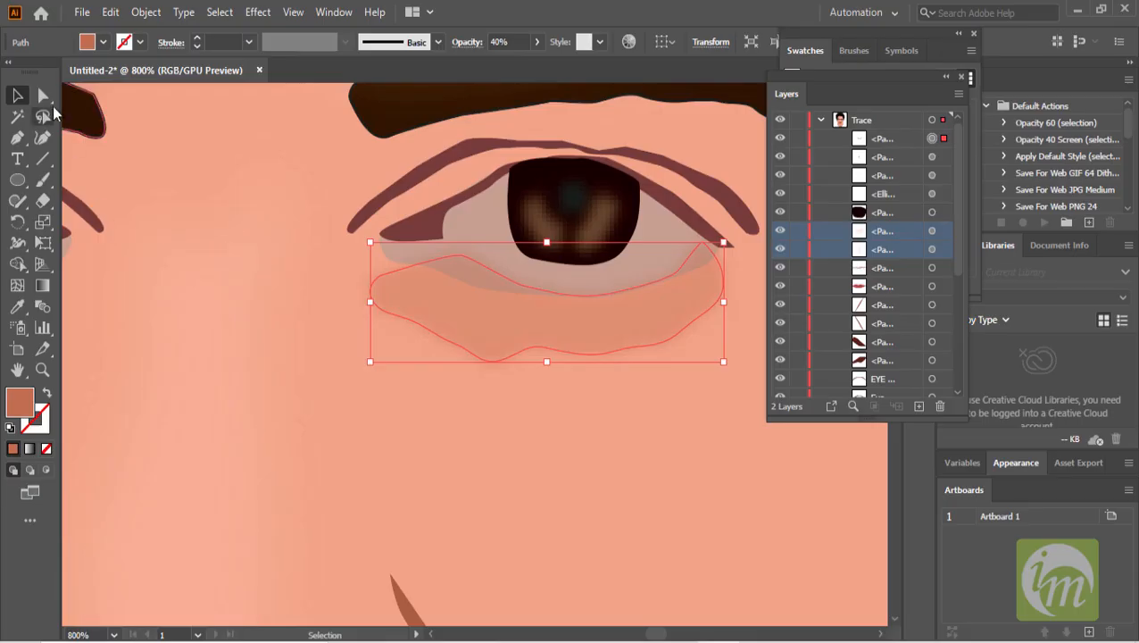
pyautogui.click(43, 96)
pyautogui.click(461, 255)
pyautogui.moveTo(461, 255); pyautogui.dragTo(451, 280)
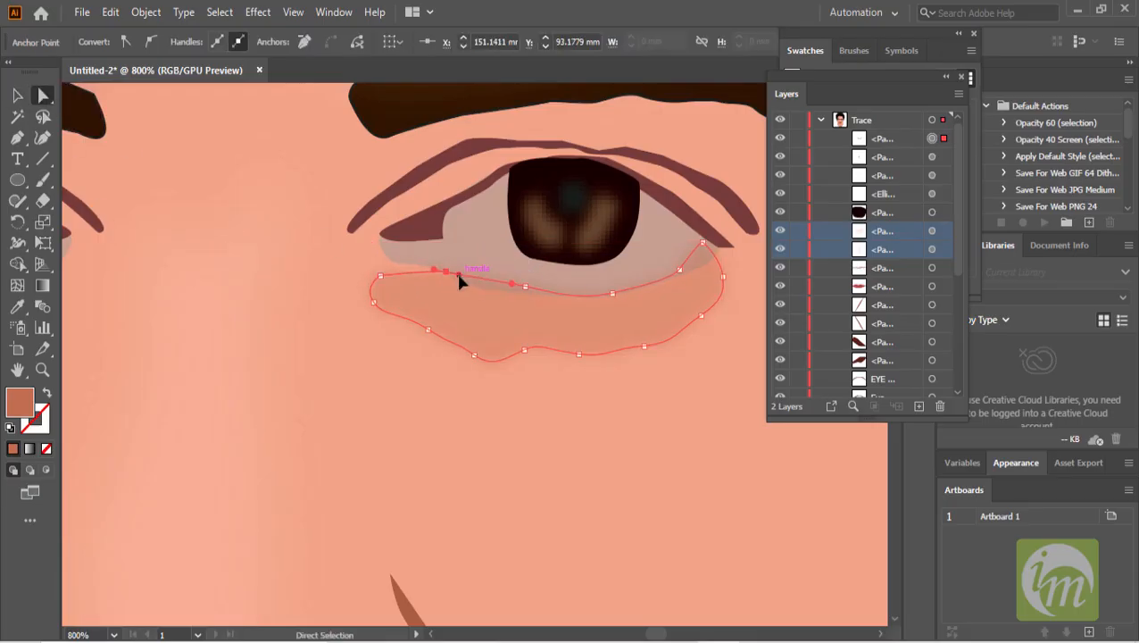
pyautogui.moveTo(525, 287); pyautogui.dragTo(525, 293)
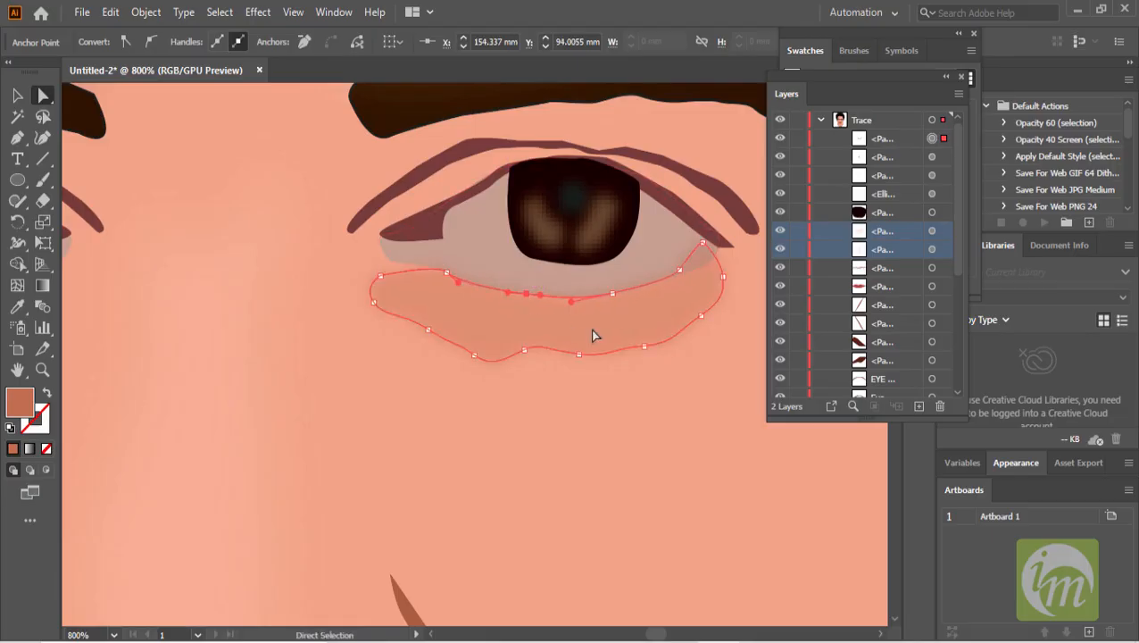
pyautogui.scroll(-2, 596, 334)
pyautogui.scroll(2, 656, 303)
pyautogui.moveTo(651, 298)
pyautogui.mouseDown()
pyautogui.moveTo(660, 302)
pyautogui.moveTo(622, 315)
pyautogui.moveTo(637, 315)
pyautogui.mouseUp()
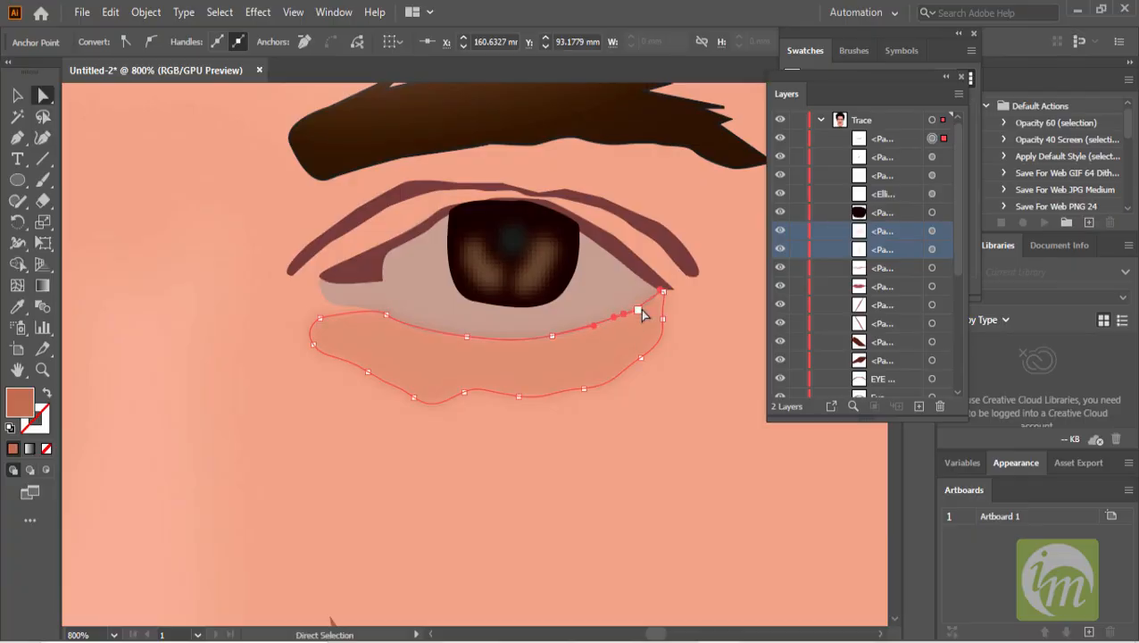
pyautogui.scroll(-2, 598, 342)
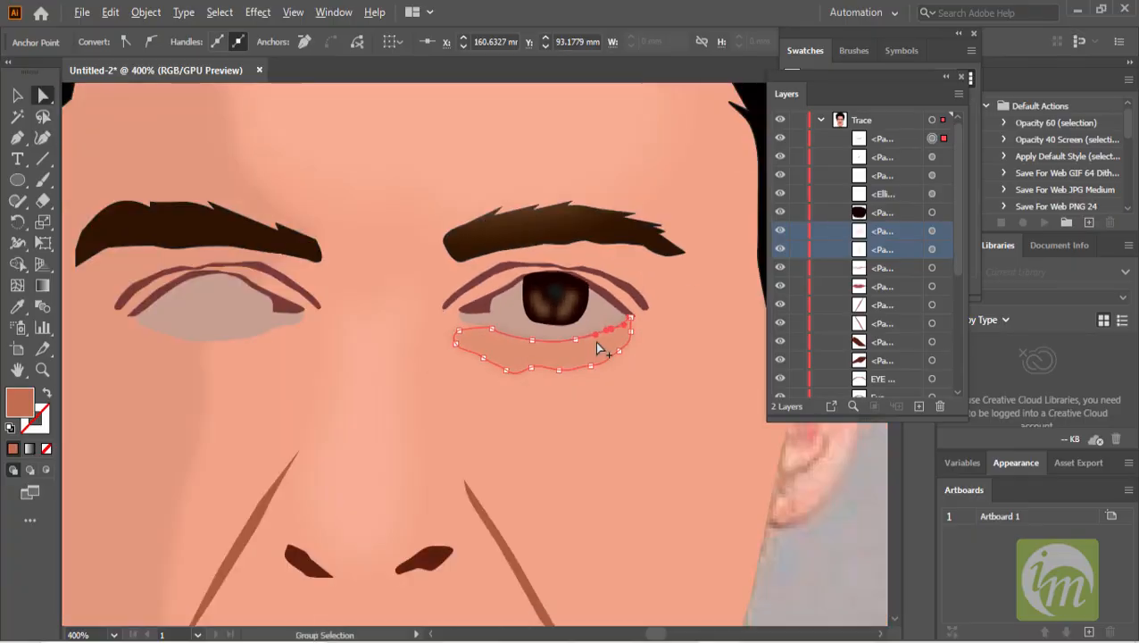
pyautogui.scroll(-3, 598, 348)
pyautogui.click(294, 291)
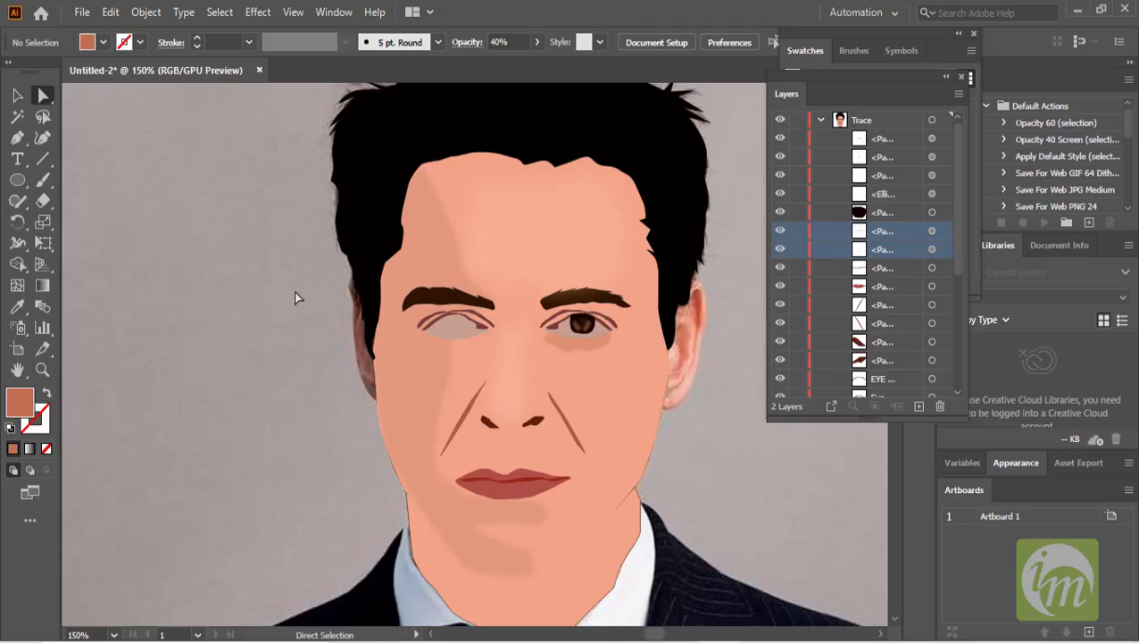
pyautogui.scroll(2, 511, 350)
pyautogui.click(669, 355)
pyautogui.moveTo(668, 358); pyautogui.dragTo(440, 272)
pyautogui.click(398, 298)
pyautogui.hotkey('ctrl', 'z')
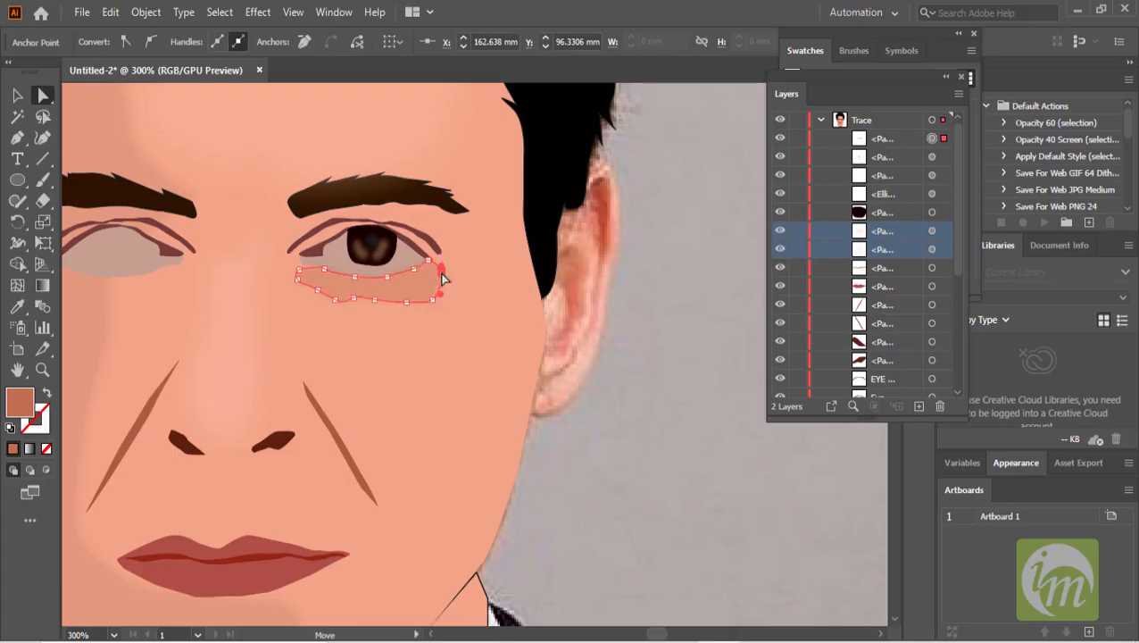
# - Set the under-eye shadow shape's opacity to 20%
pyautogui.click(421, 288)
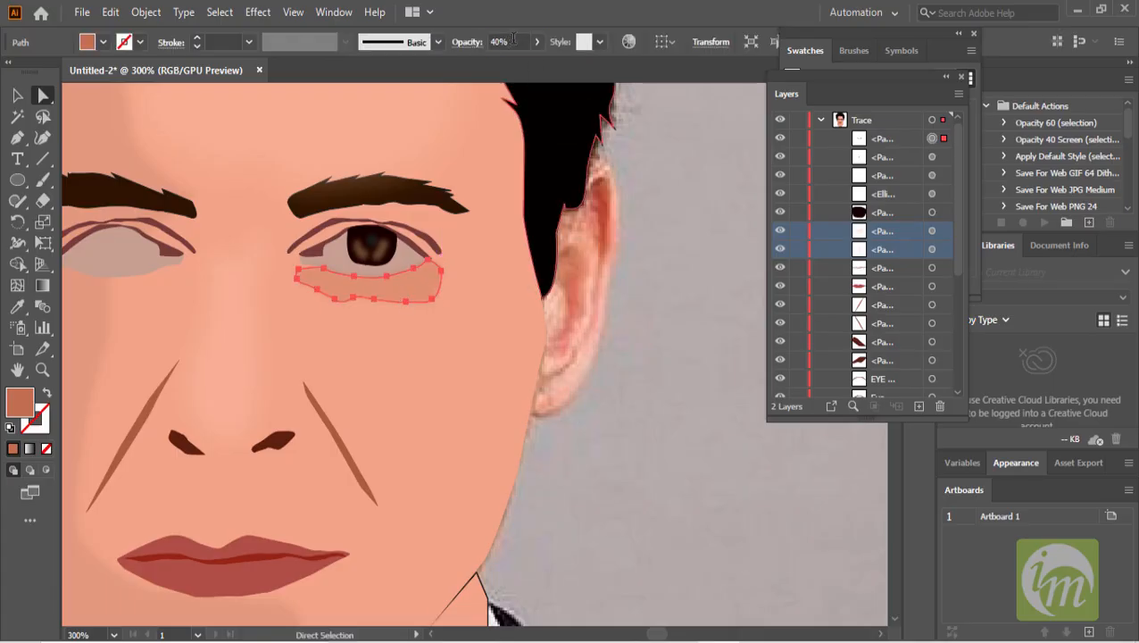
pyautogui.moveTo(514, 37); pyautogui.dragTo(454, 41)
pyautogui.write('20')
pyautogui.press('Return')
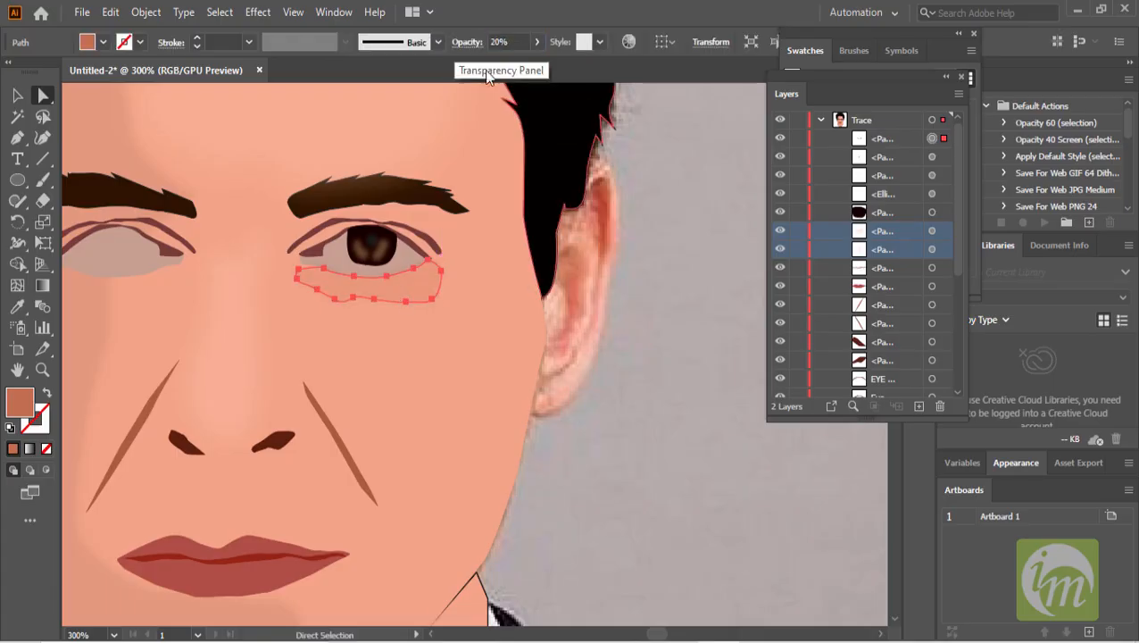
# - Reflect a copy of the upper eyelid line horizontally using Transform Reflect
pyautogui.click(702, 374)
pyautogui.scroll(-1, 540, 382)
pyautogui.moveTo(432, 353); pyautogui.dragTo(547, 366)
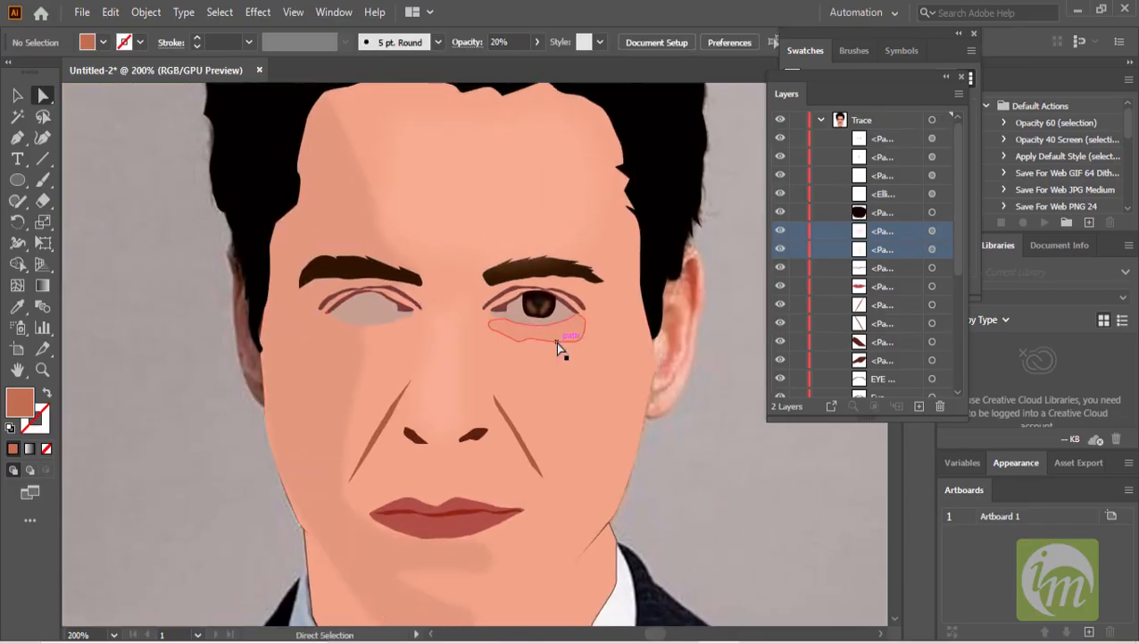
pyautogui.scroll(2, 555, 342)
pyautogui.click(453, 282)
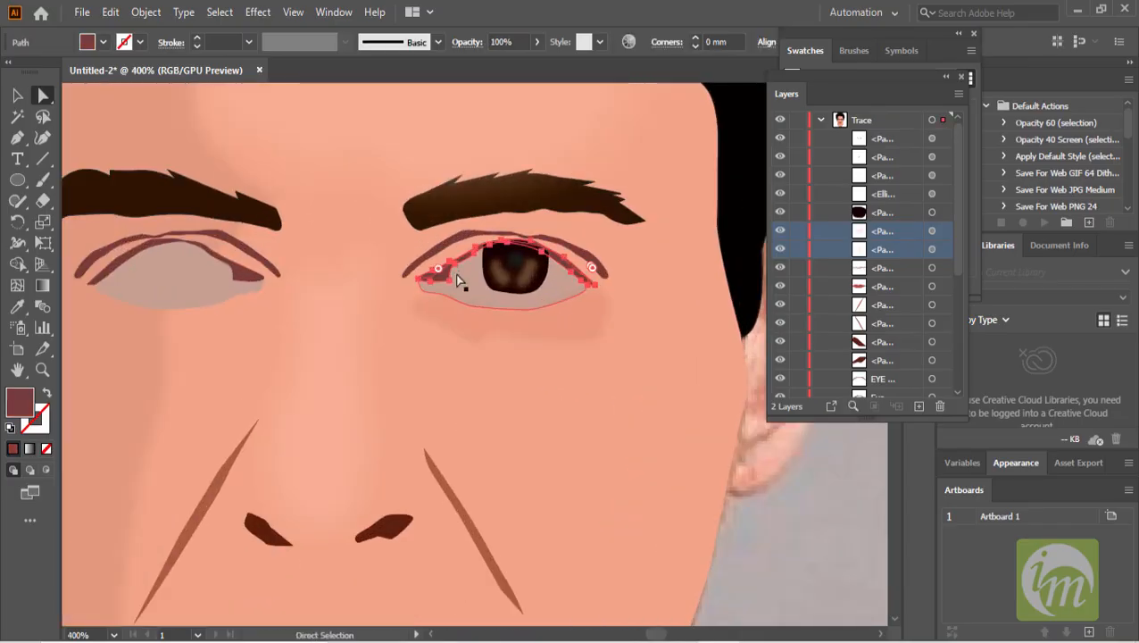
pyautogui.click(20, 93)
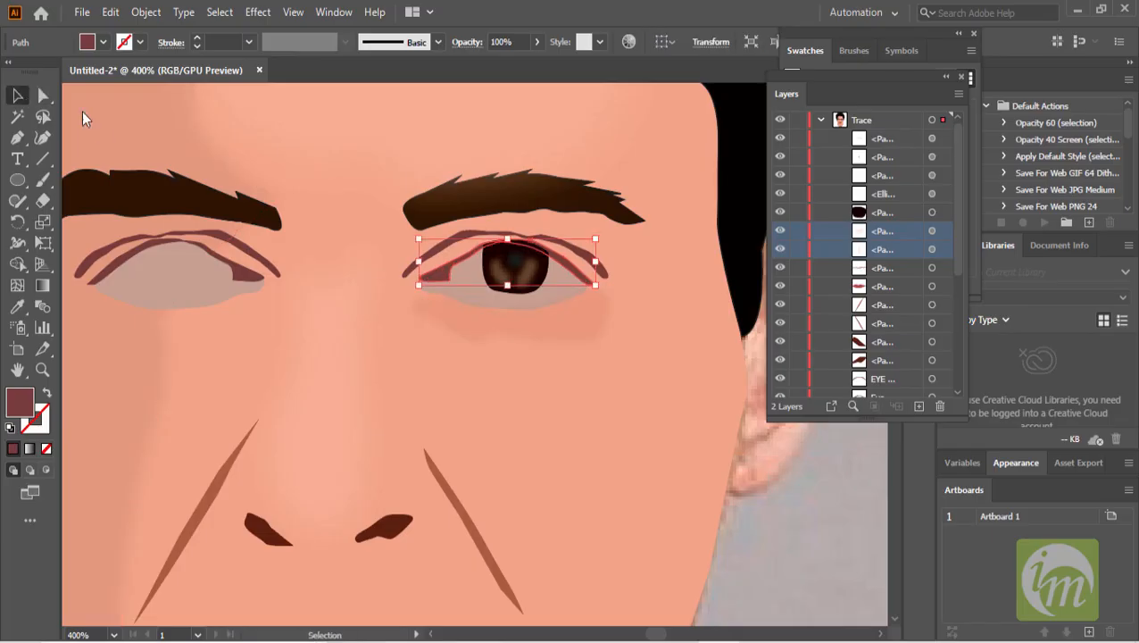
pyautogui.moveTo(559, 264); pyautogui.dragTo(564, 278)
pyautogui.rightClick(563, 275)
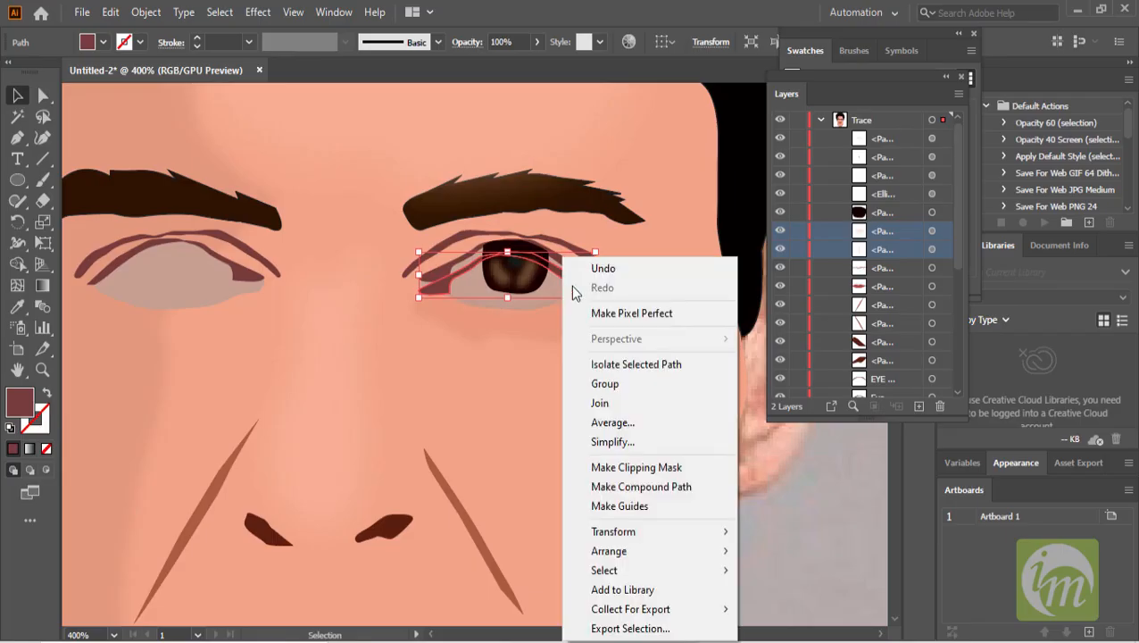
pyautogui.moveTo(641, 533)
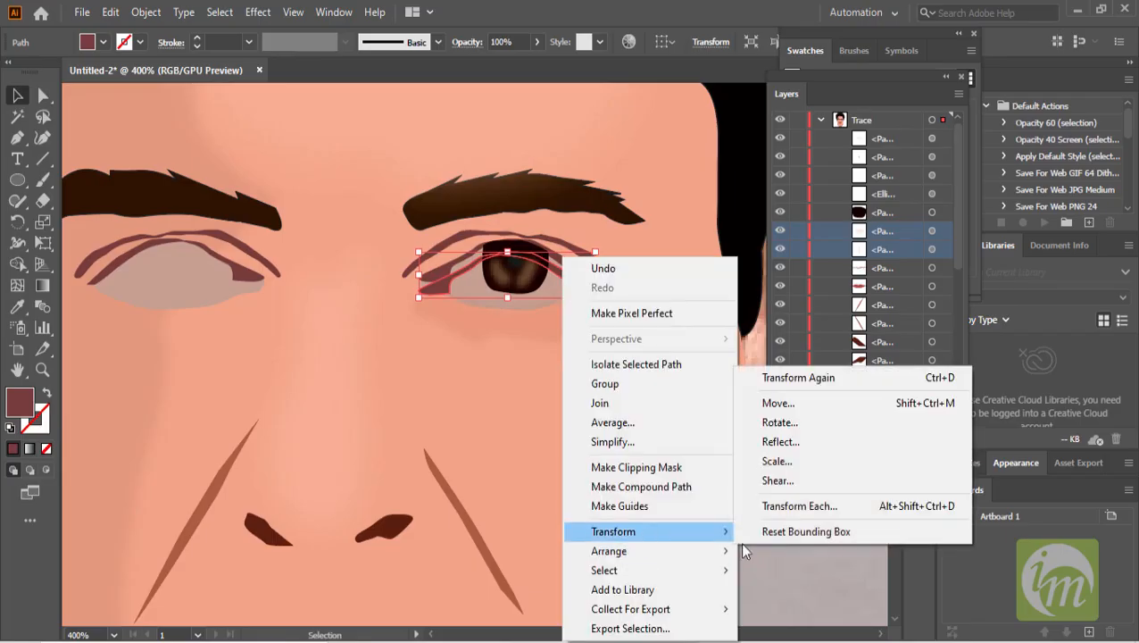
pyautogui.click(799, 441)
pyautogui.click(764, 168)
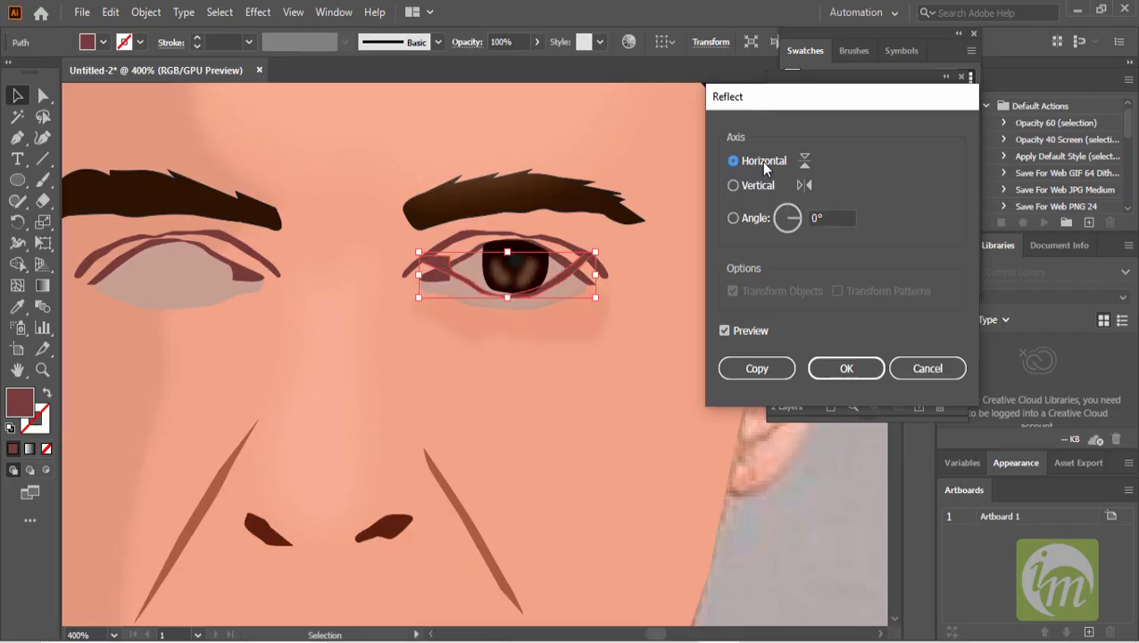
pyautogui.click(787, 368)
# - Move the reflected eyelid copy down to sit along the lower edge of the eye
pyautogui.moveTo(546, 291)
pyautogui.mouseDown()
pyautogui.moveTo(548, 317)
pyautogui.moveTo(500, 323)
pyautogui.moveTo(527, 334)
pyautogui.moveTo(503, 274)
pyautogui.moveTo(503, 323)
pyautogui.moveTo(506, 302)
pyautogui.moveTo(533, 307)
pyautogui.mouseUp()
pyautogui.scroll(1, 527, 334)
pyautogui.scroll(1, 399, 273)
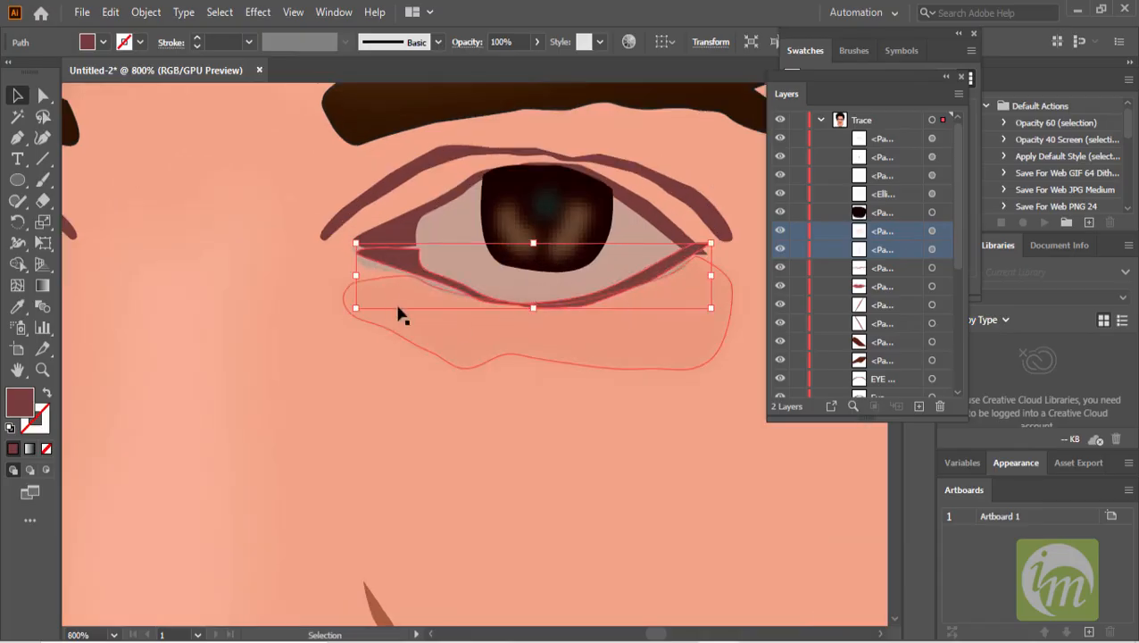
pyautogui.press('Down')
pyautogui.press('Down')
pyautogui.press('Up')
pyautogui.press('Up')
pyautogui.press('Down')
pyautogui.press('Left')
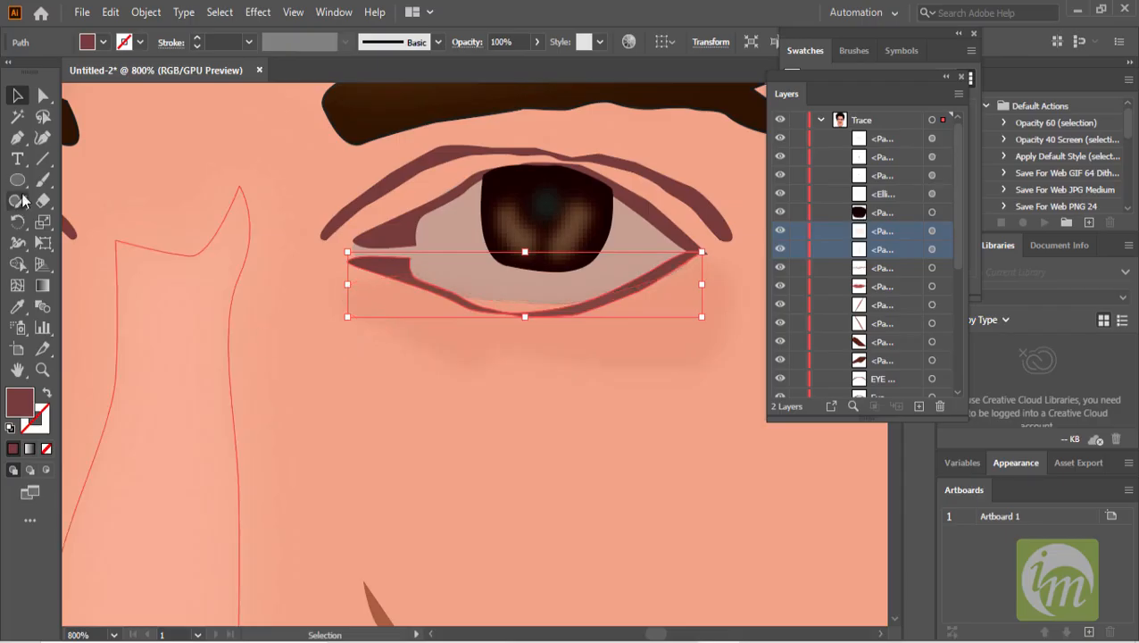
# - Adjust the left end of the lower eyelid line with the Pen tool
pyautogui.click(41, 95)
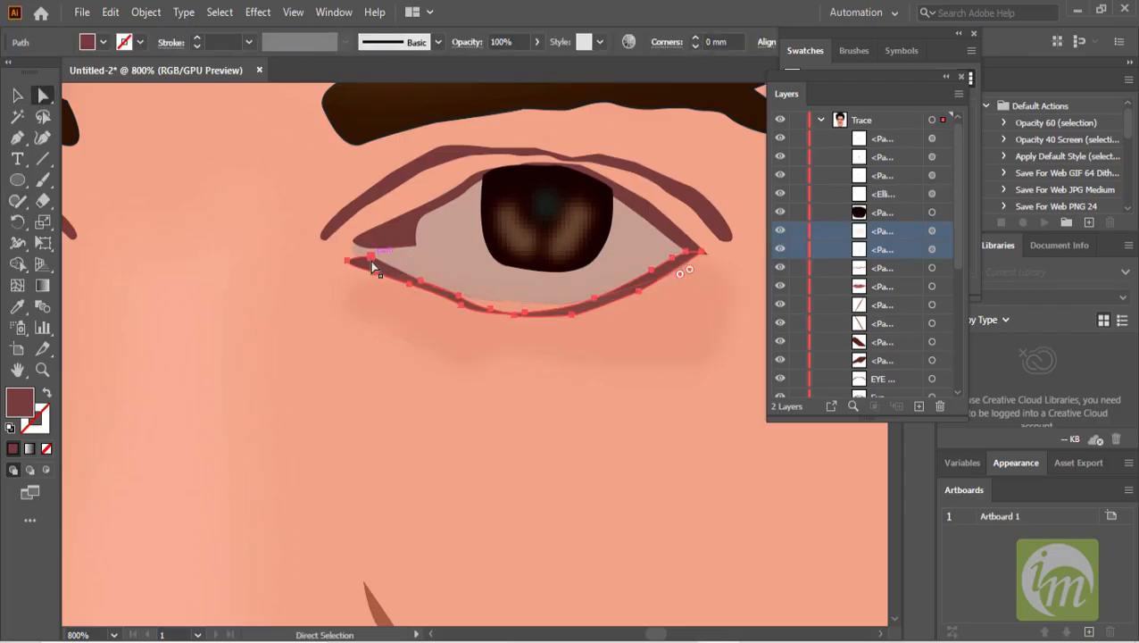
pyautogui.click(17, 138)
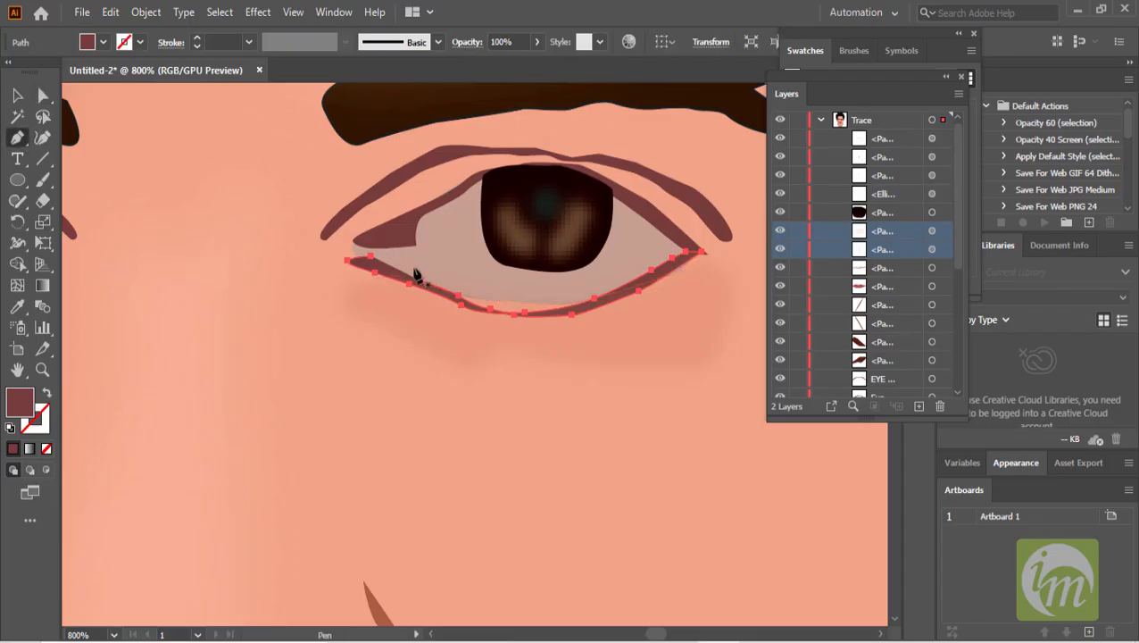
pyautogui.moveTo(419, 277); pyautogui.dragTo(367, 264)
pyautogui.click(18, 95)
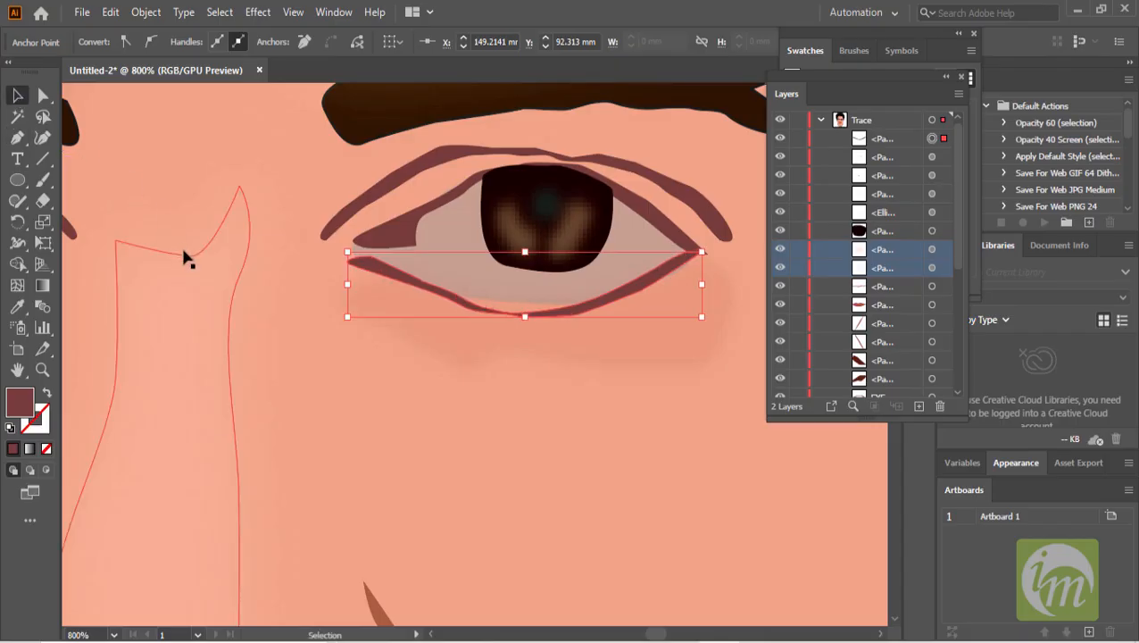
# - Reshape the middle of the lower eyelid line by moving its anchor points
pyautogui.scroll(1, 524, 325)
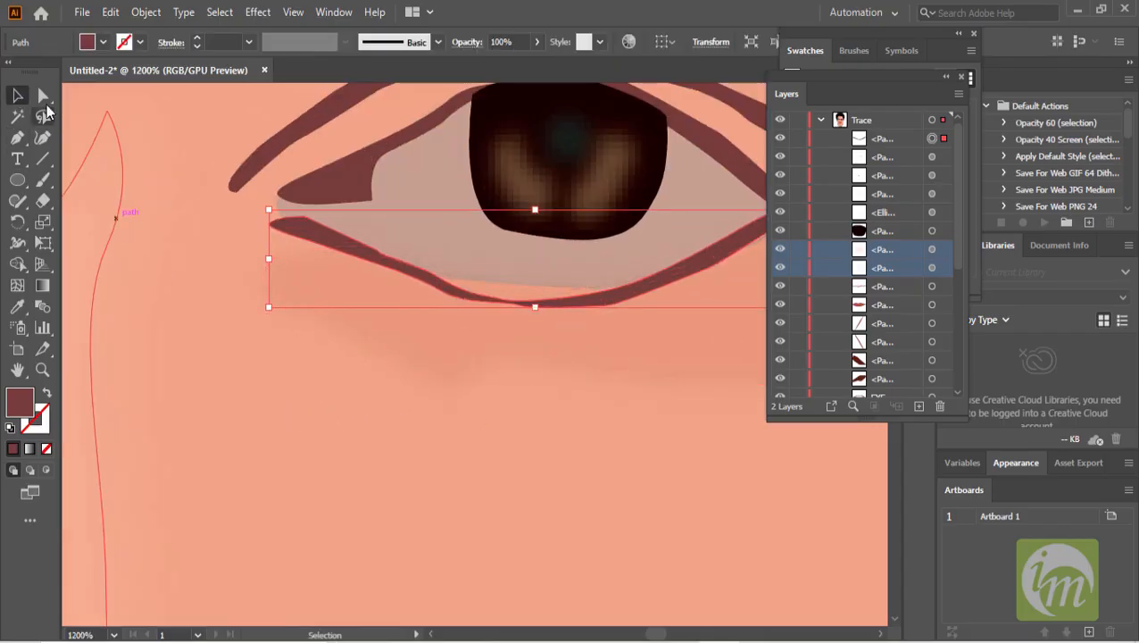
pyautogui.click(42, 96)
pyautogui.moveTo(541, 305); pyautogui.dragTo(504, 285)
pyautogui.click(442, 289)
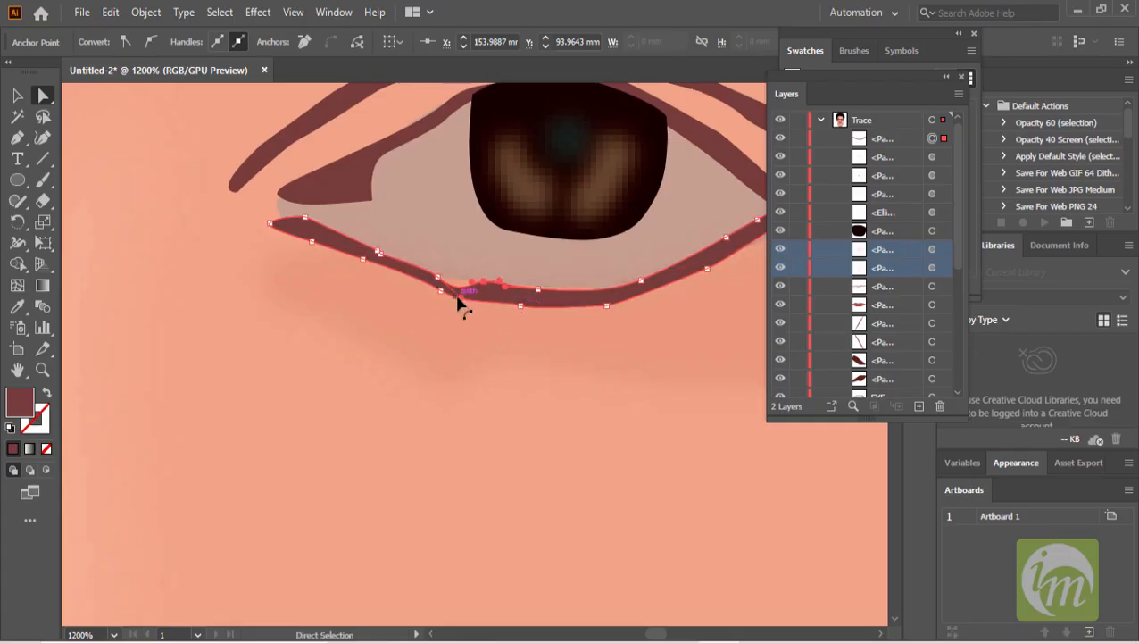
pyautogui.moveTo(458, 297); pyautogui.dragTo(464, 289)
pyautogui.press('Up')
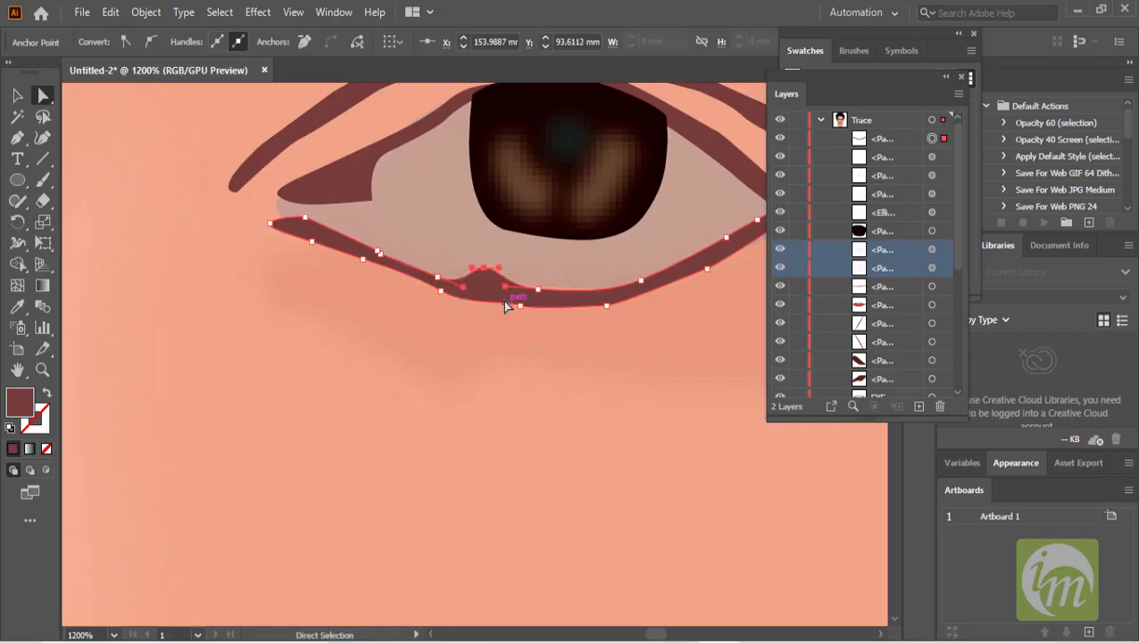
# - Undo the recent edits to the lower eyelid line and nudge its selected anchor point slightly
pyautogui.hotkey('ctrl', 'z')
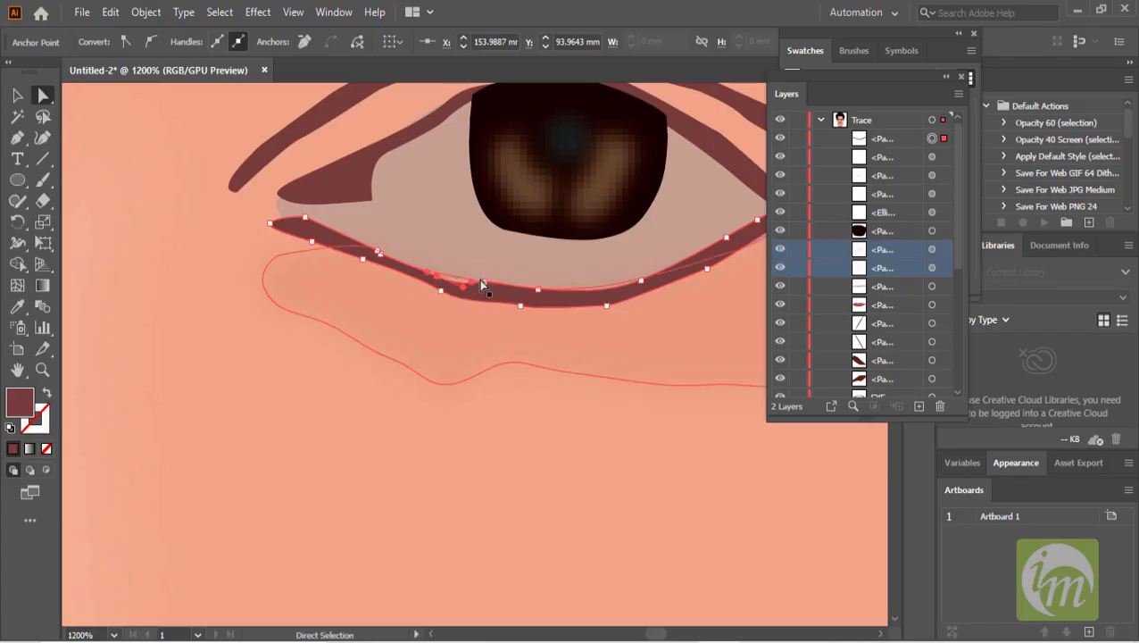
pyautogui.hotkey('ctrl', 'z')
pyautogui.hotkey('ctrl', 'z')
pyautogui.hotkey('ctrl', 'z')
pyautogui.press('Left')
pyautogui.press('Down')
pyautogui.press('Up')
pyautogui.press('Left')
pyautogui.click(17, 97)
pyautogui.scroll(-3, 424, 290)
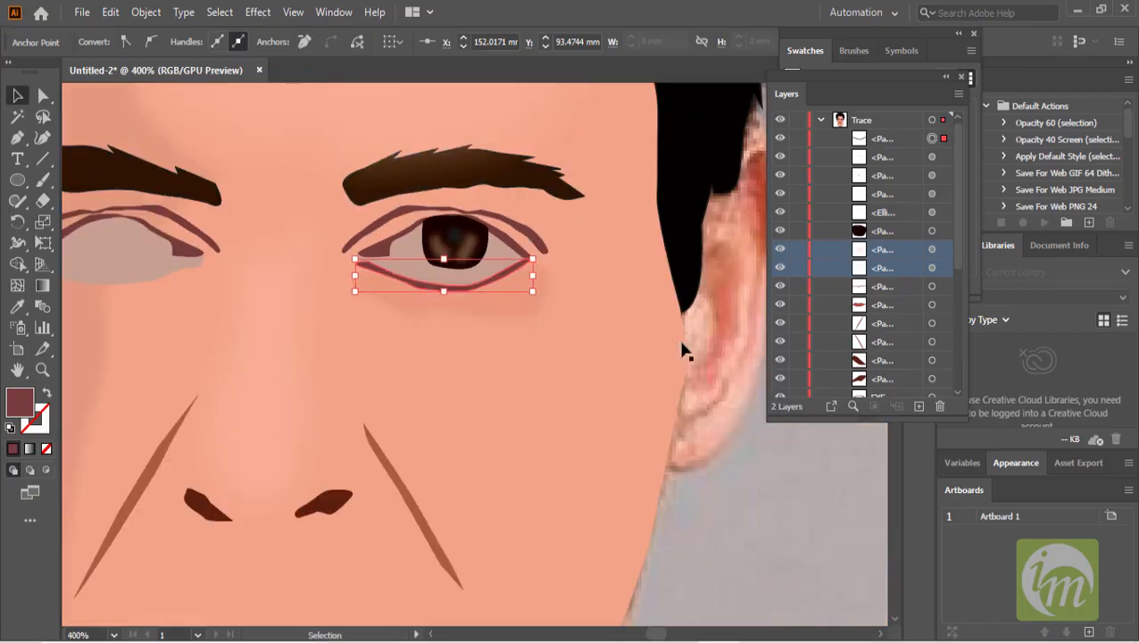
pyautogui.click(729, 477)
pyautogui.click(505, 304)
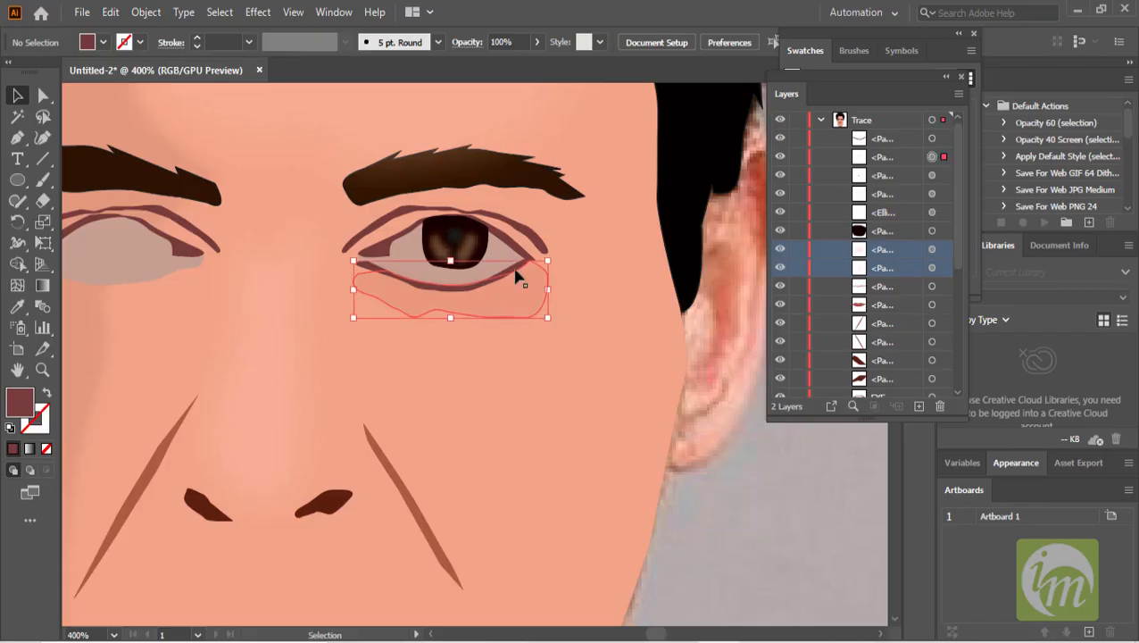
pyautogui.keyDown('shift'); pyautogui.click(515, 259); pyautogui.keyUp('shift')
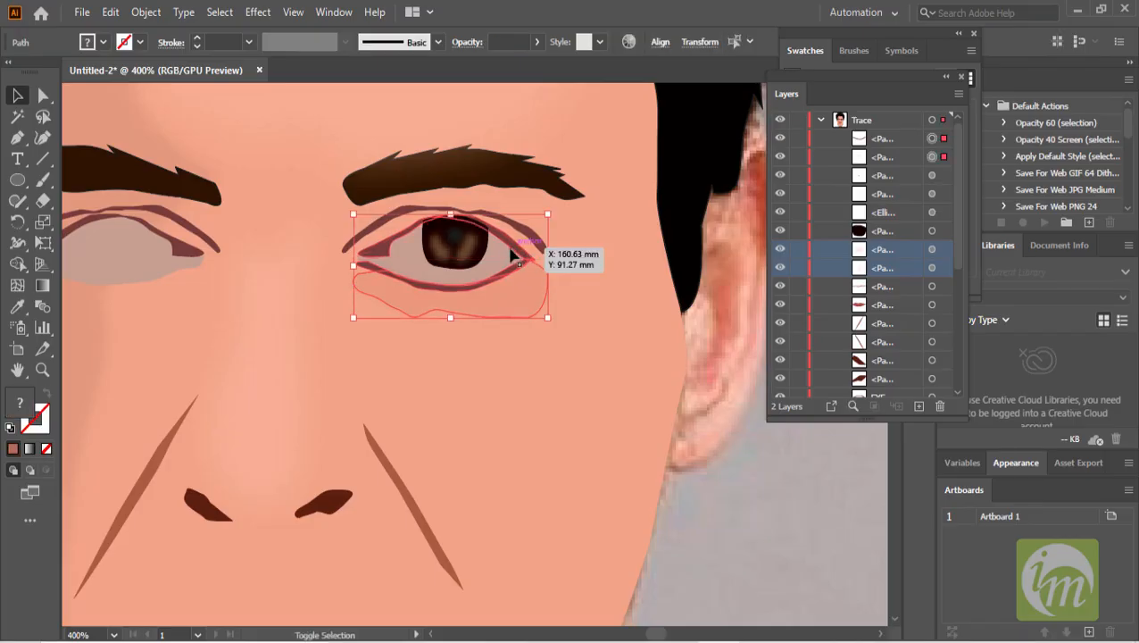
pyautogui.keyDown('shift'); pyautogui.click(486, 255); pyautogui.keyUp('shift')
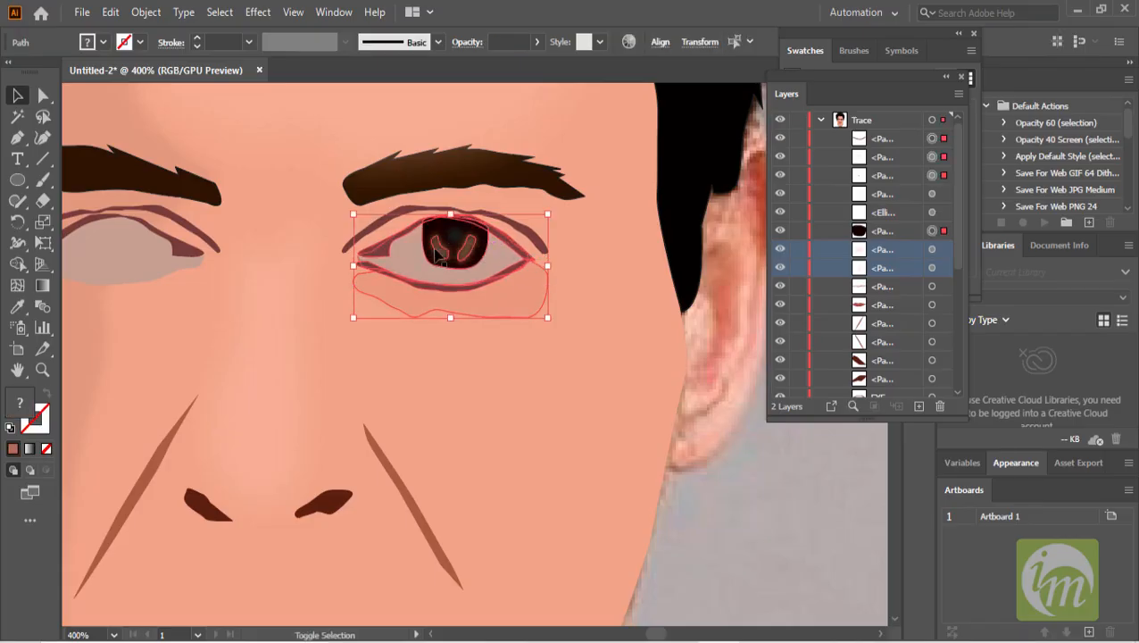
pyautogui.keyDown('shift'); pyautogui.click(466, 245); pyautogui.keyUp('shift')
pyautogui.keyDown('shift'); pyautogui.click(450, 234); pyautogui.keyUp('shift')
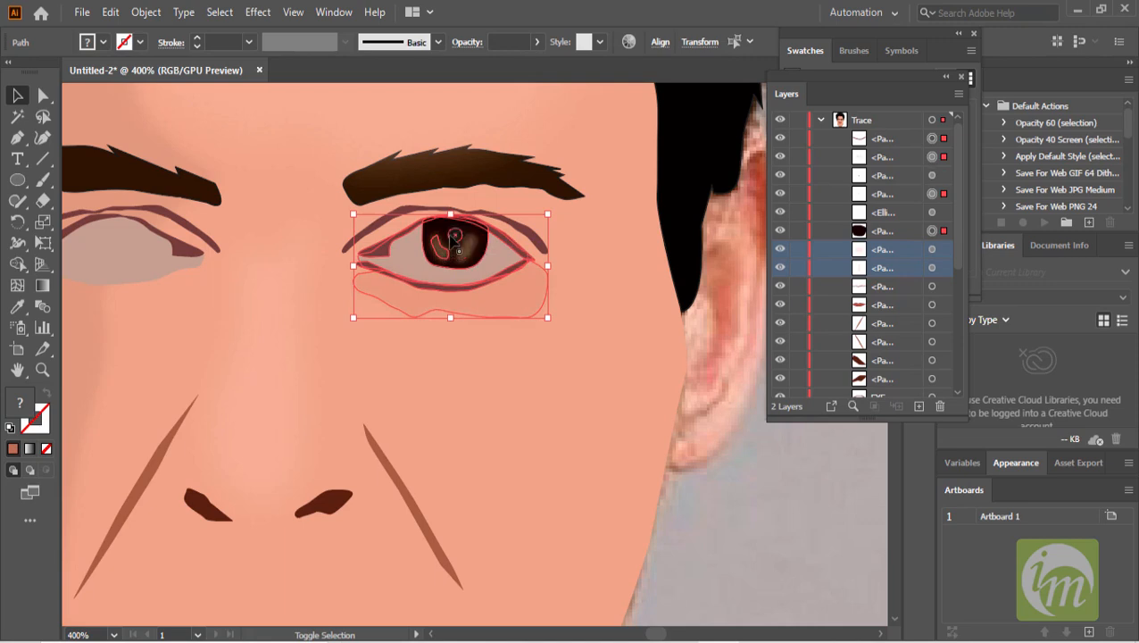
pyautogui.keyDown('shift'); pyautogui.click(455, 236); pyautogui.keyUp('shift')
pyautogui.keyDown('shift'); pyautogui.click(534, 233); pyautogui.keyUp('shift')
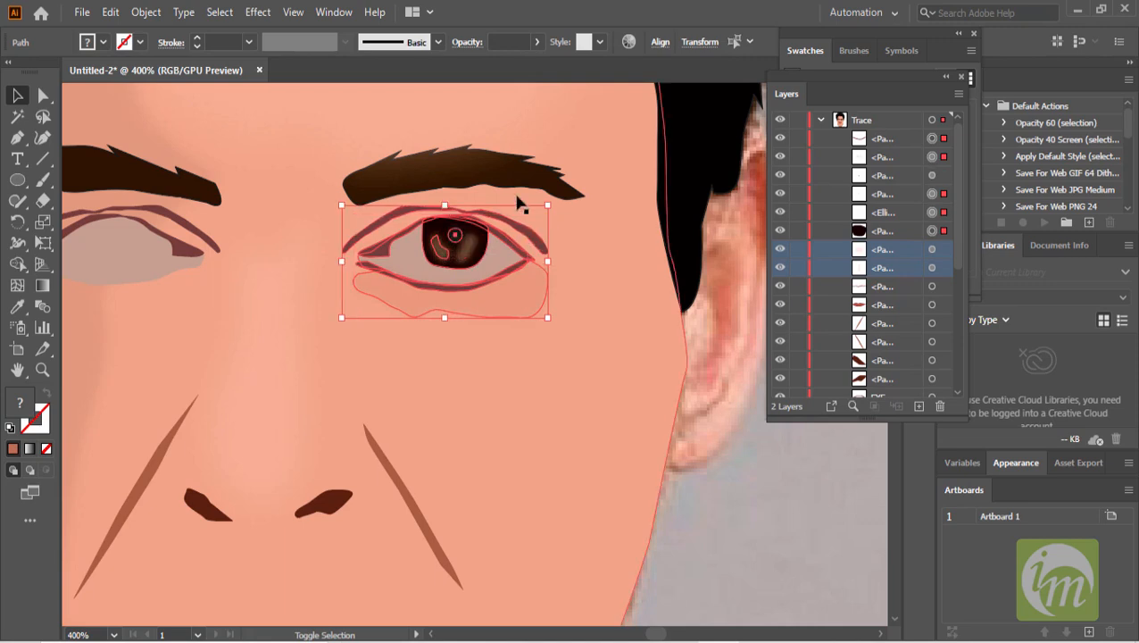
pyautogui.keyDown('shift'); pyautogui.click(515, 175); pyautogui.keyUp('shift')
pyautogui.hotkey('ctrl', 'z')
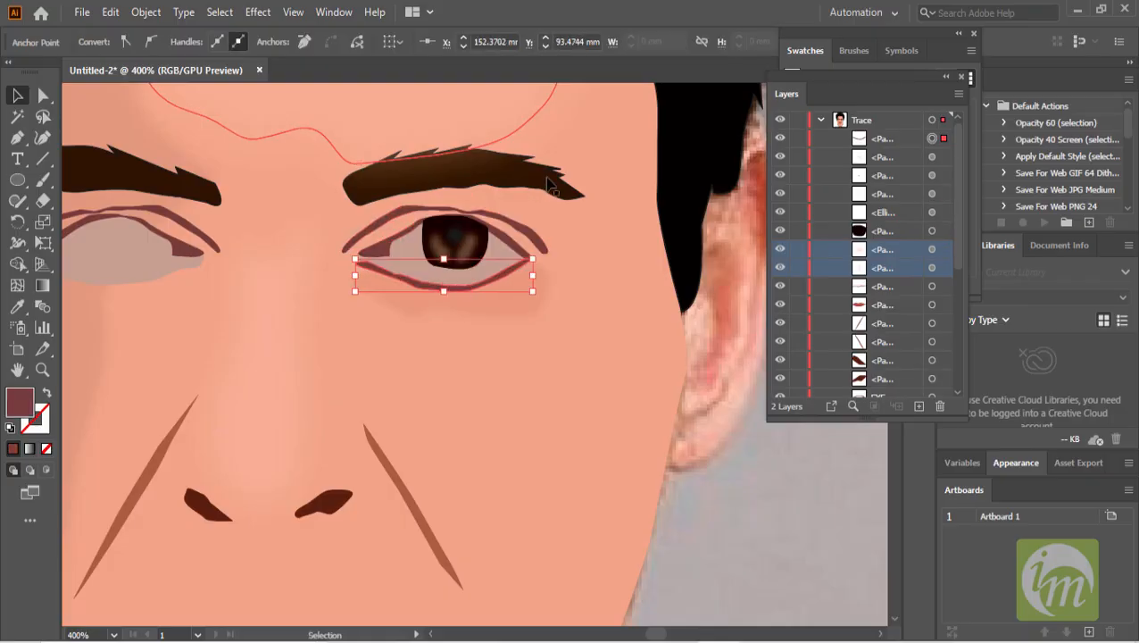
# - Select all the right eye's shapes, including the shading below it, and group them
pyautogui.scroll(2, 514, 250)
pyautogui.keyDown('shift'); pyautogui.click(513, 247); pyautogui.keyUp('shift')
pyautogui.keyDown('shift'); pyautogui.click(513, 247); pyautogui.keyUp('shift')
pyautogui.keyDown('shift'); pyautogui.click(508, 244); pyautogui.keyUp('shift')
pyautogui.keyDown('shift'); pyautogui.click(499, 261); pyautogui.keyUp('shift')
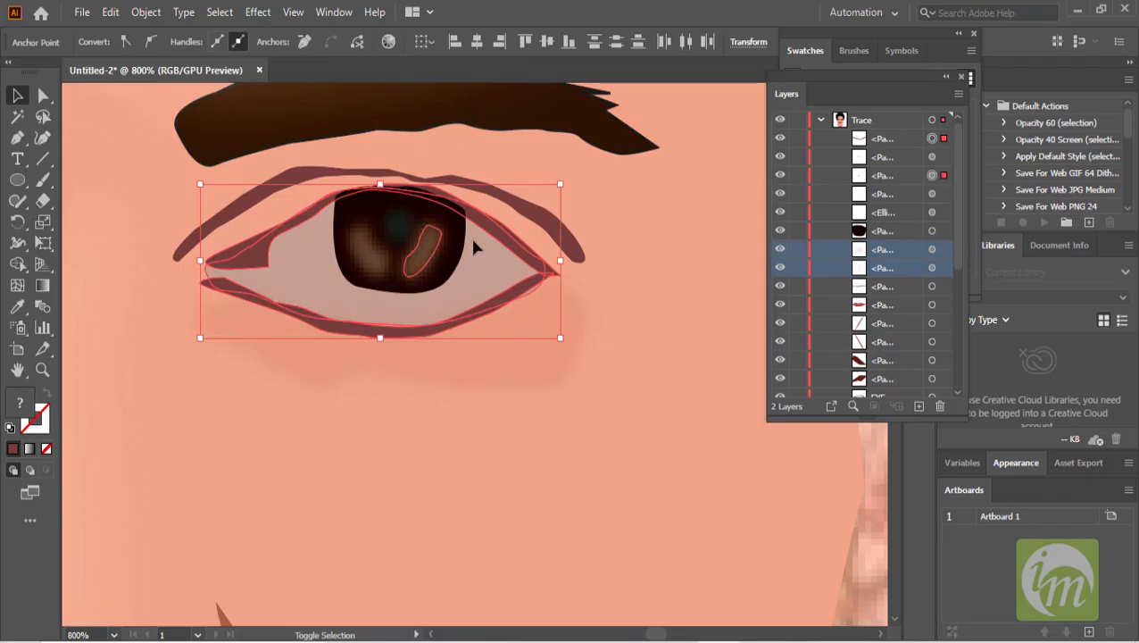
pyautogui.keyDown('shift'); pyautogui.click(395, 225); pyautogui.keyUp('shift')
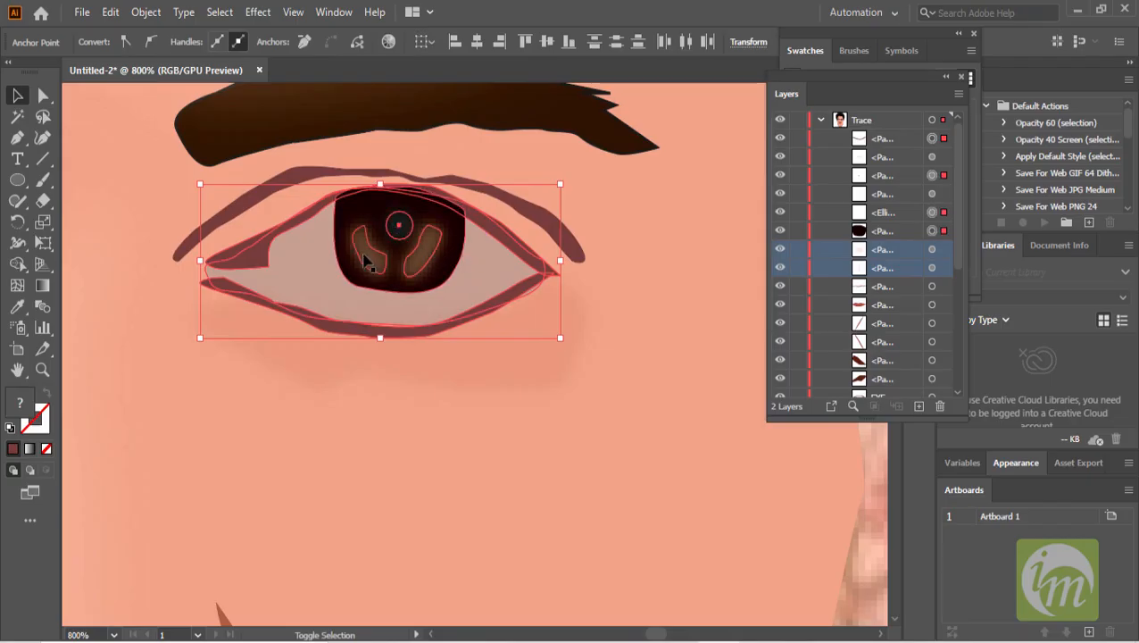
pyautogui.keyDown('shift'); pyautogui.click(183, 248); pyautogui.keyUp('shift')
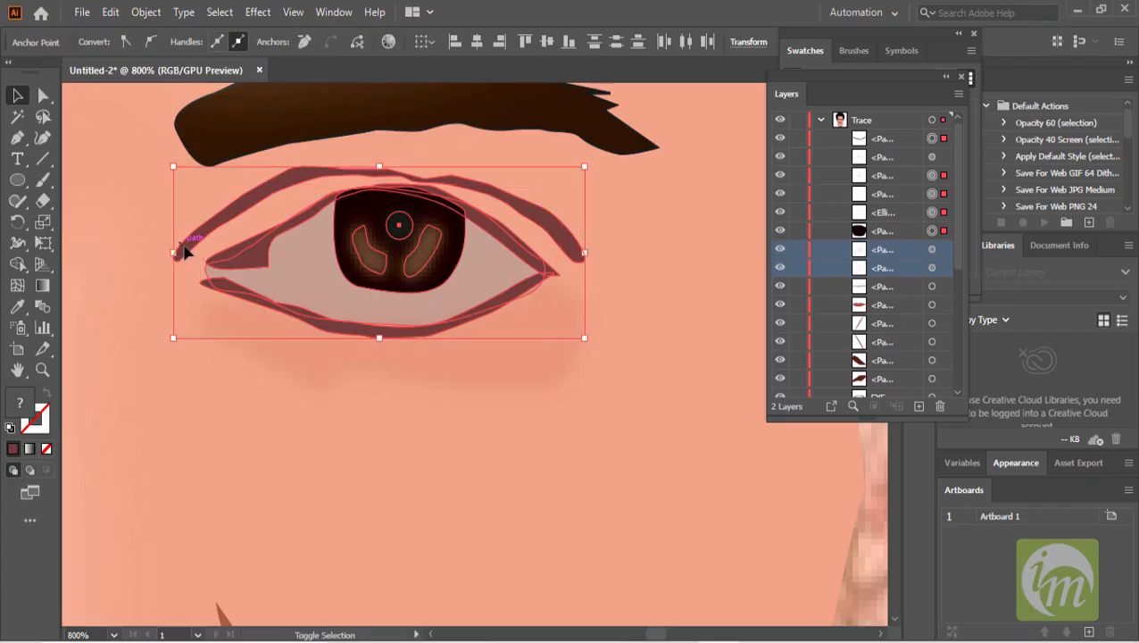
pyautogui.scroll(-1, 478, 361)
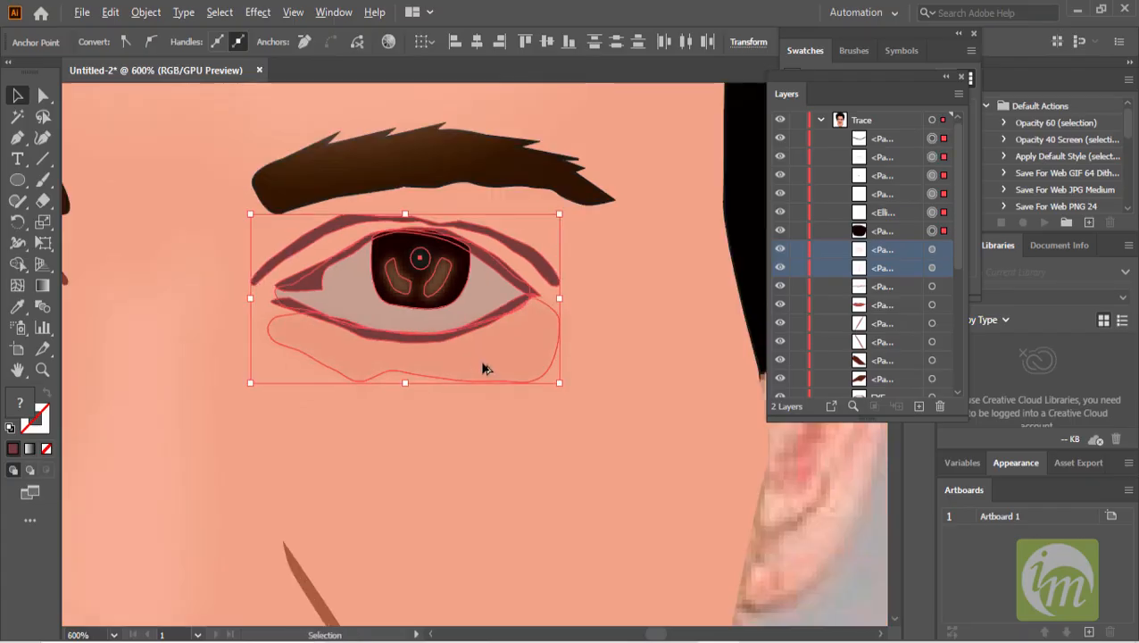
pyautogui.hotkey('ctrl', 'g')
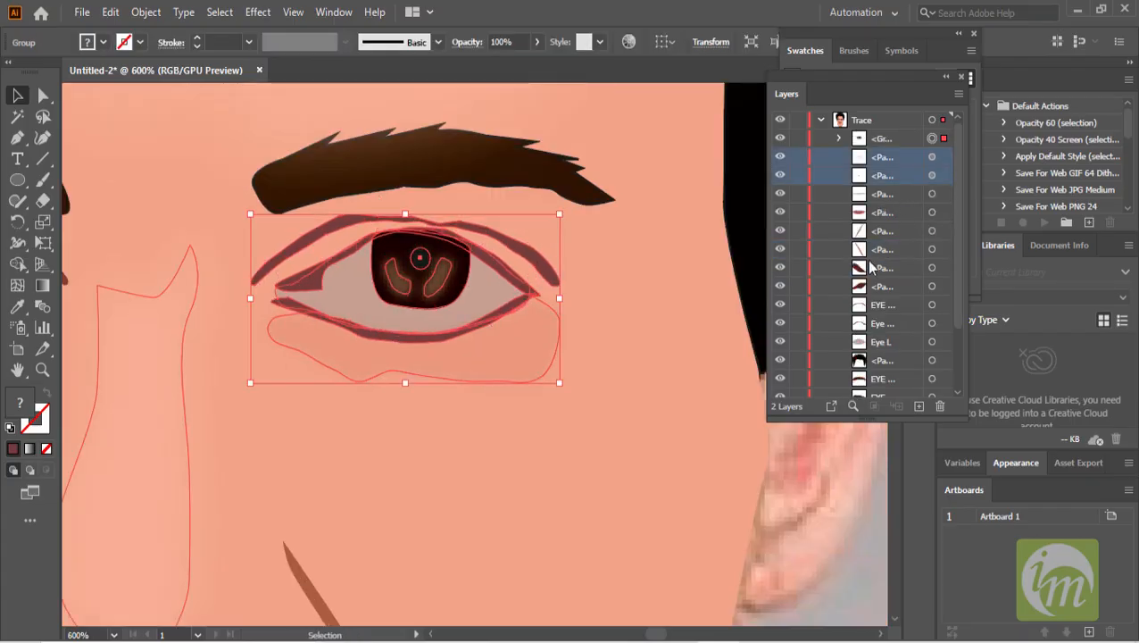
# - Rename the new eye group as Eye
pyautogui.scroll(-2, 565, 359)
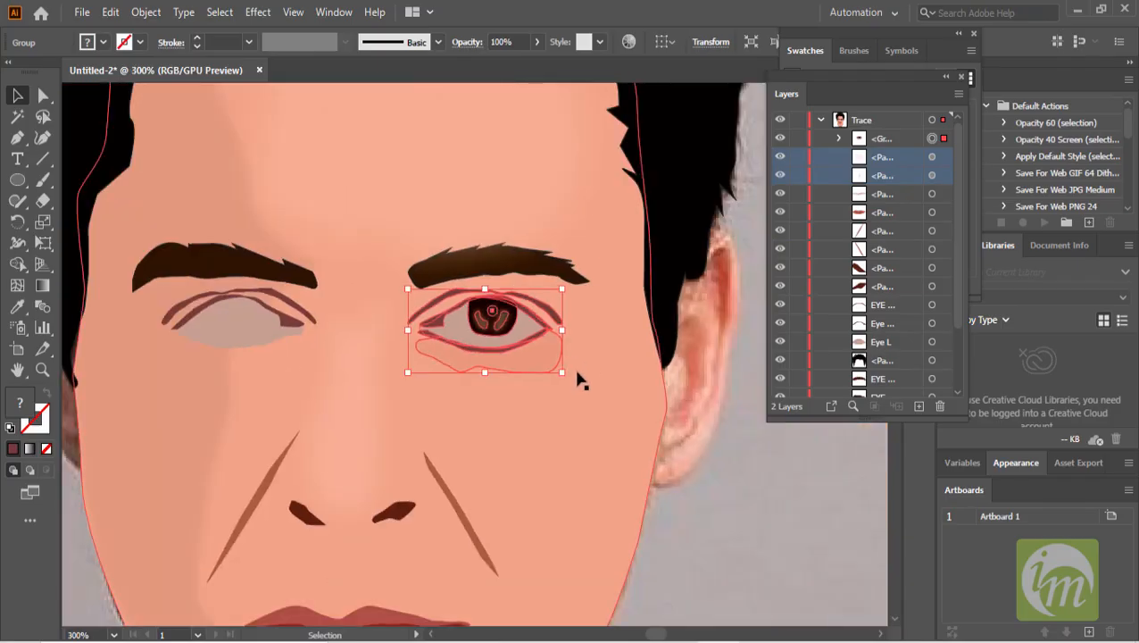
pyautogui.moveTo(577, 372); pyautogui.dragTo(655, 370)
pyautogui.doubleClick(882, 139)
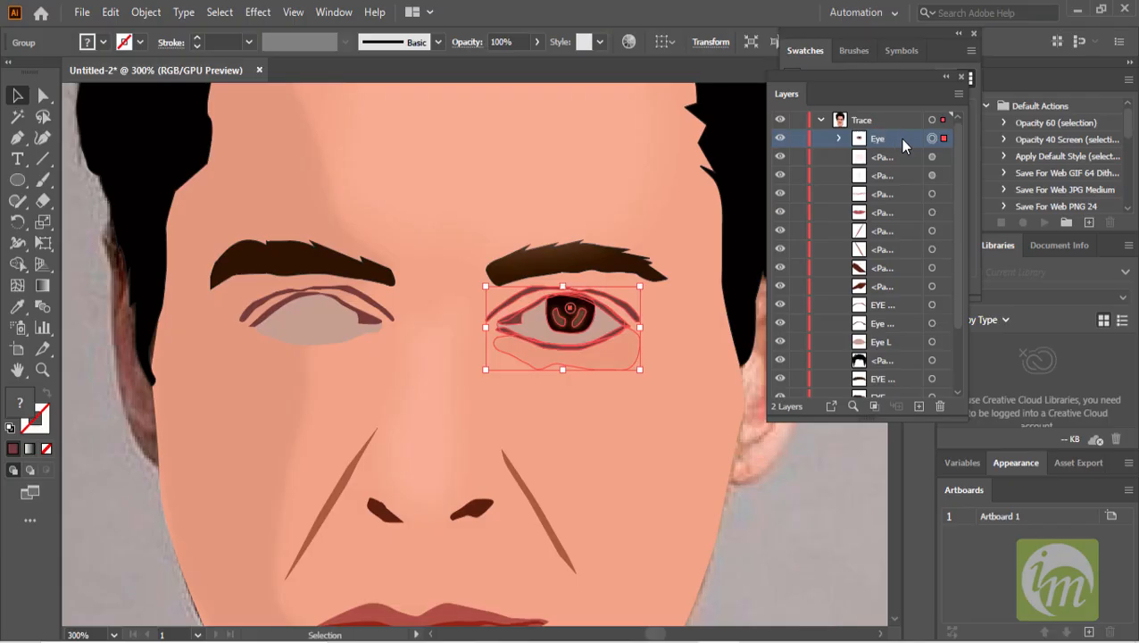
# - Delete the old left-eye shapes: the sclera, lower eyelid and upper eyelid lines
pyautogui.click(335, 336)
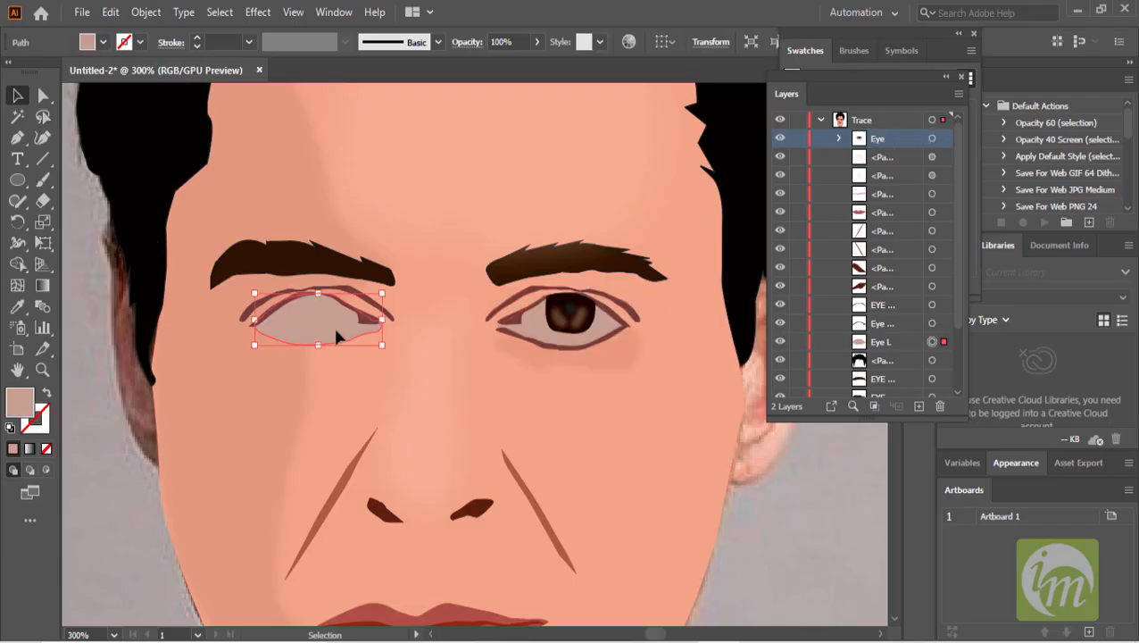
pyautogui.press('Delete')
pyautogui.click(357, 325)
pyautogui.press('Delete')
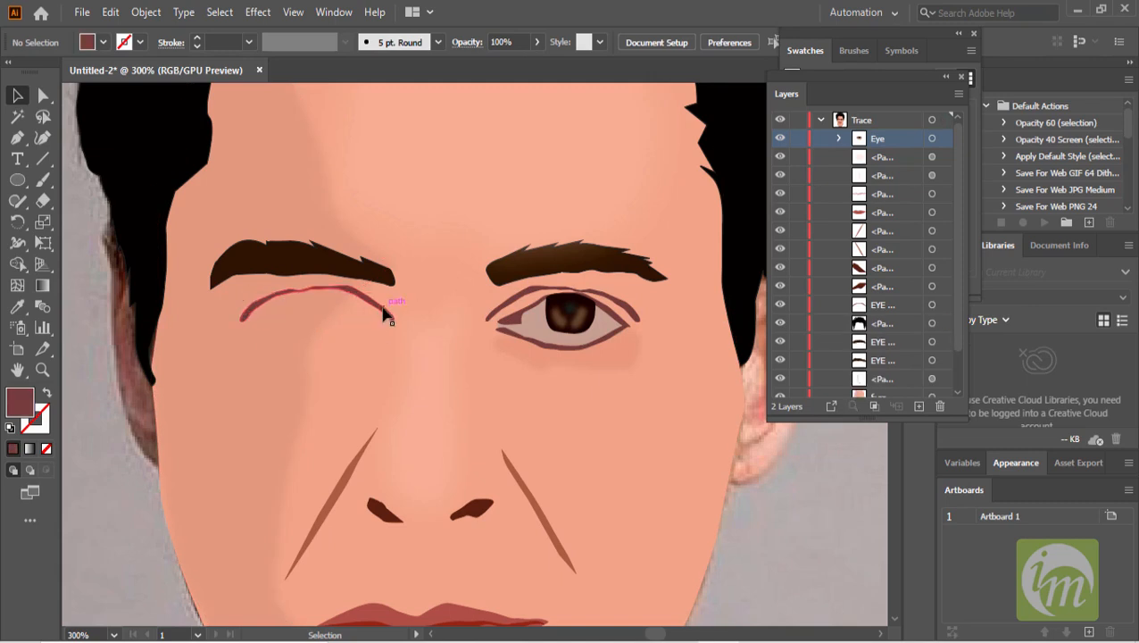
pyautogui.click(384, 312)
pyautogui.press('Delete')
# - Duplicate the Eye group onto the left eye and reflect the copy vertically
pyautogui.moveTo(598, 336); pyautogui.dragTo(332, 333)
pyautogui.rightClick(332, 330)
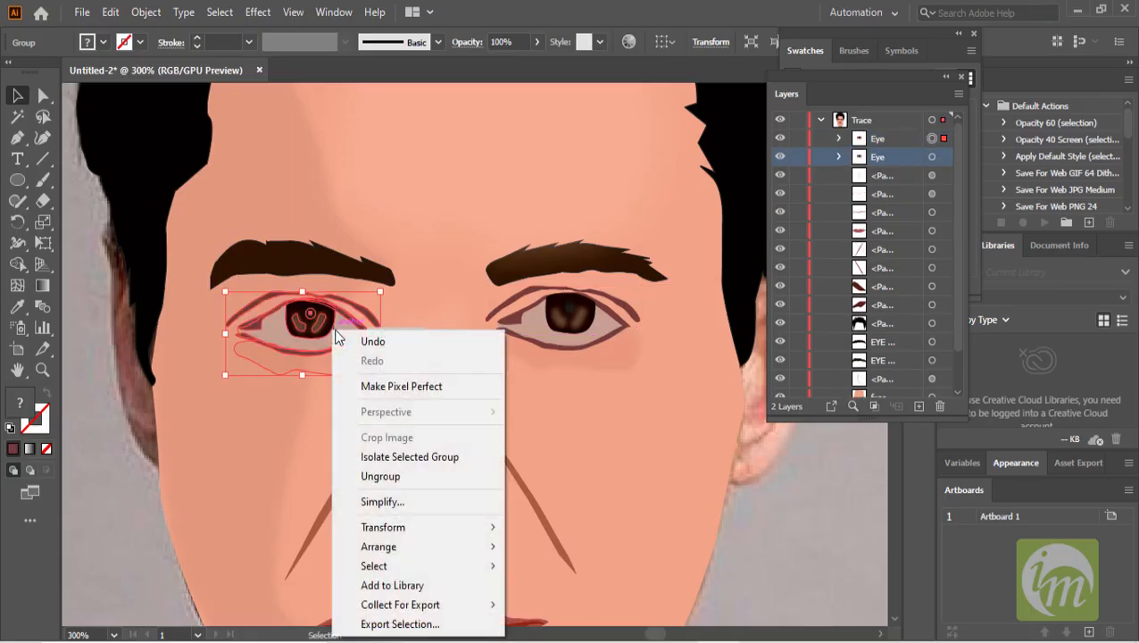
pyautogui.moveTo(427, 526)
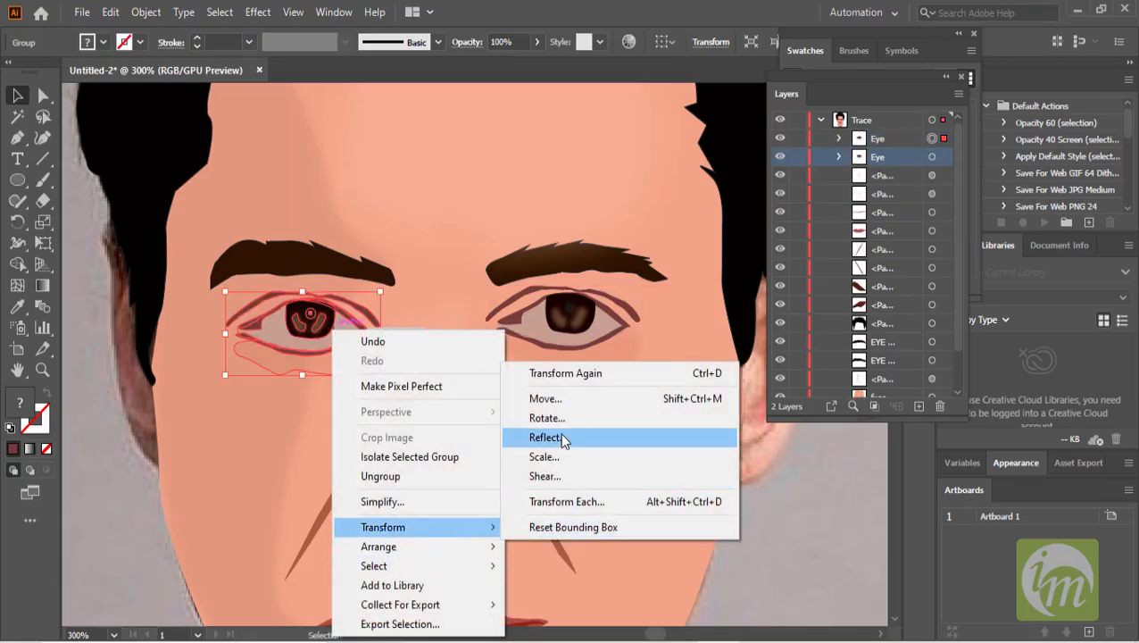
pyautogui.click(547, 437)
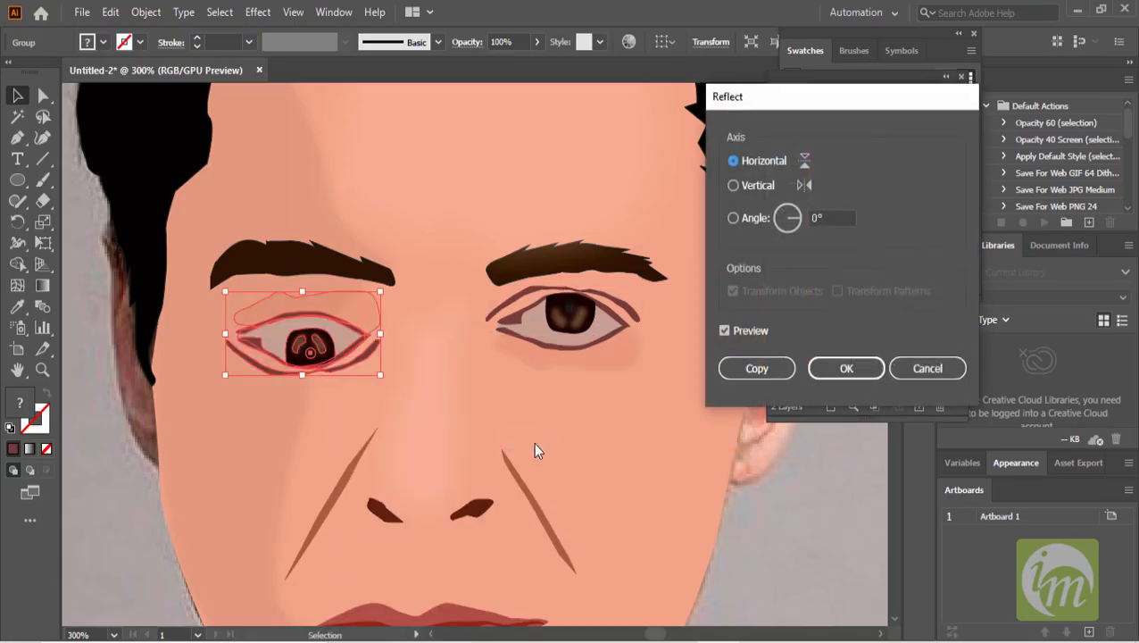
pyautogui.click(763, 185)
pyautogui.click(848, 370)
# - Lower the opacity of the two lines running from nose to mouth to about 33%
pyautogui.click(621, 422)
pyautogui.scroll(-1, 630, 428)
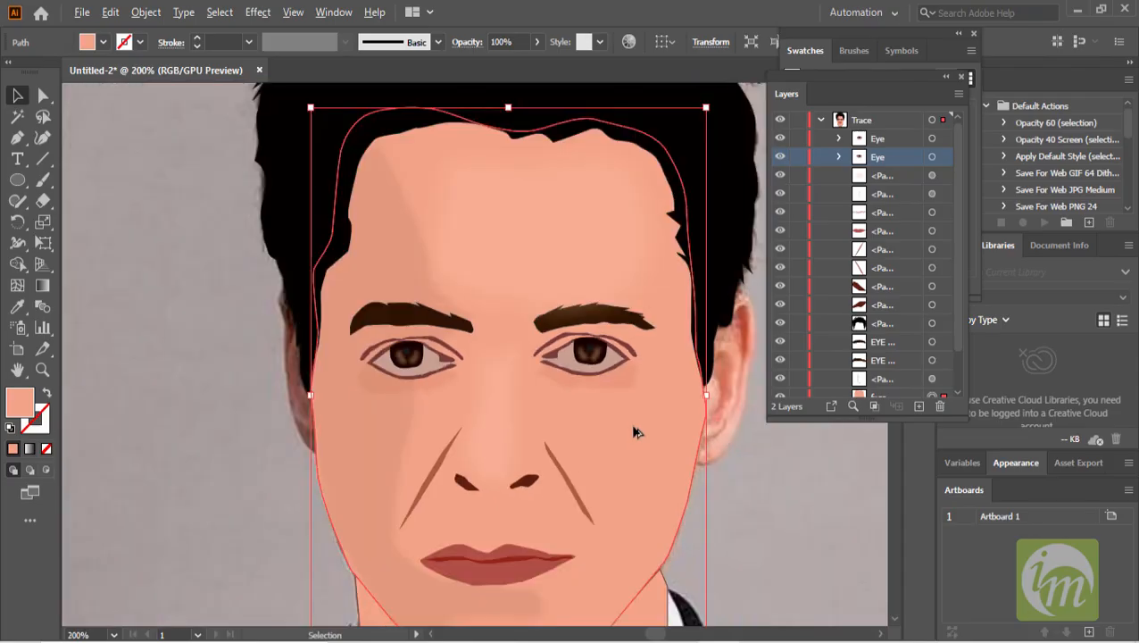
pyautogui.scroll(-3, 634, 432)
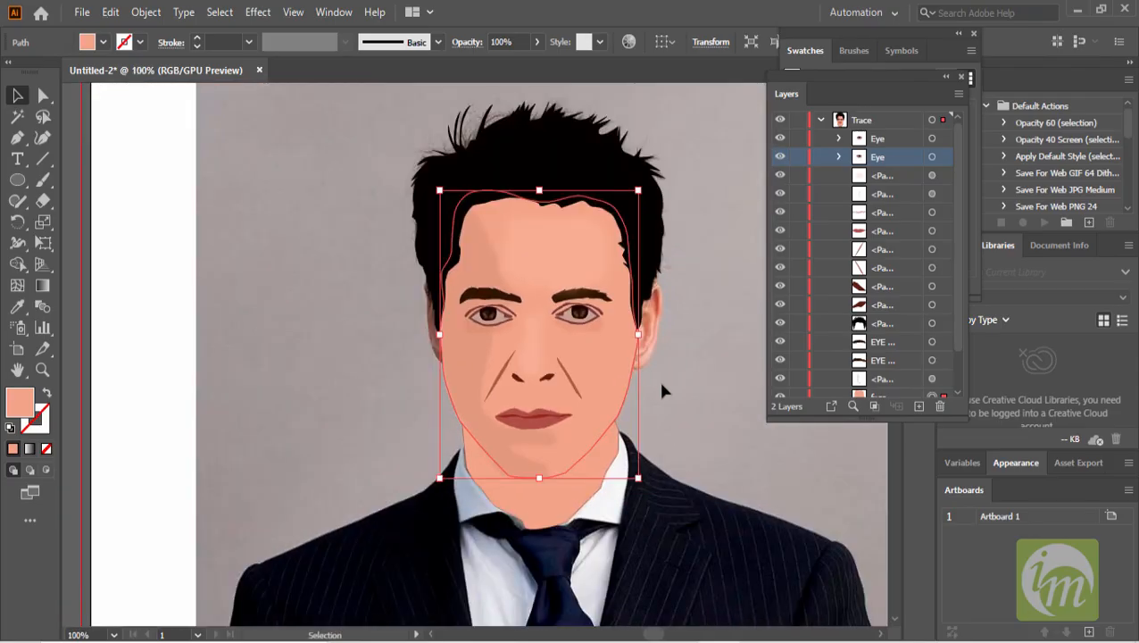
pyautogui.scroll(1, 661, 389)
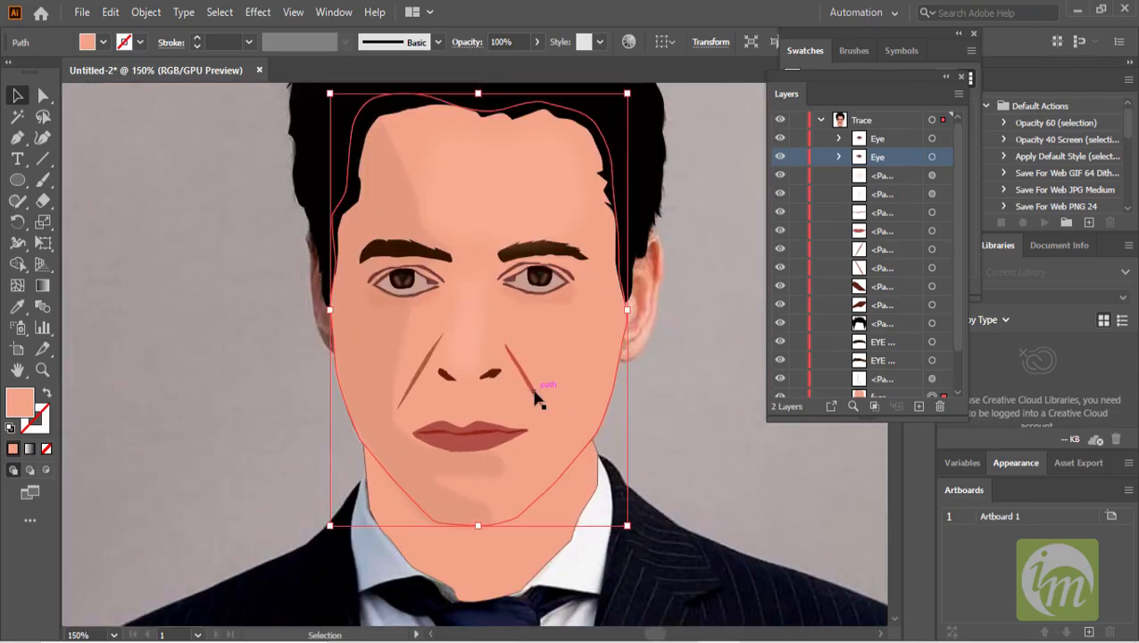
pyautogui.click(539, 401)
pyautogui.keyDown('shift'); pyautogui.click(426, 366); pyautogui.keyUp('shift')
pyautogui.scroll(1, 546, 261)
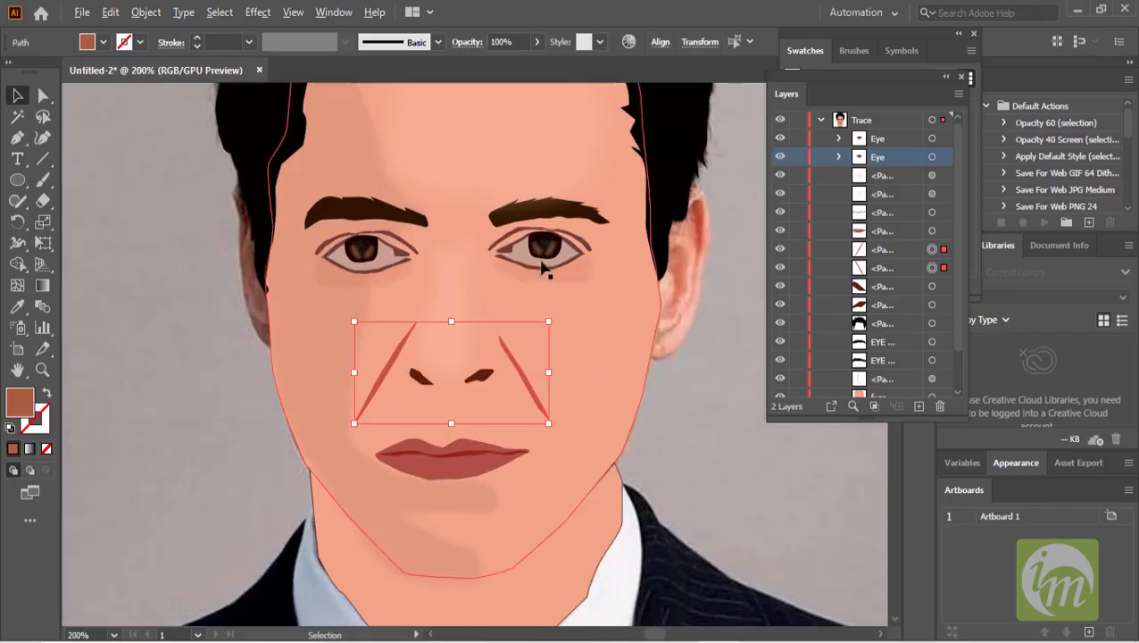
pyautogui.click(536, 42)
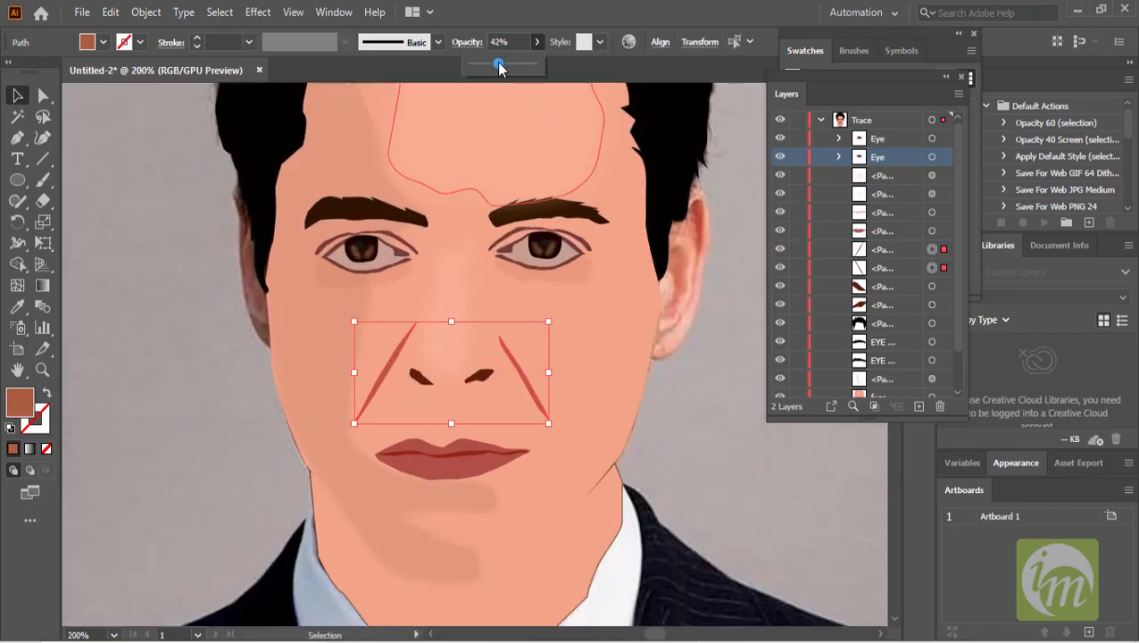
pyautogui.moveTo(496, 68); pyautogui.dragTo(495, 68)
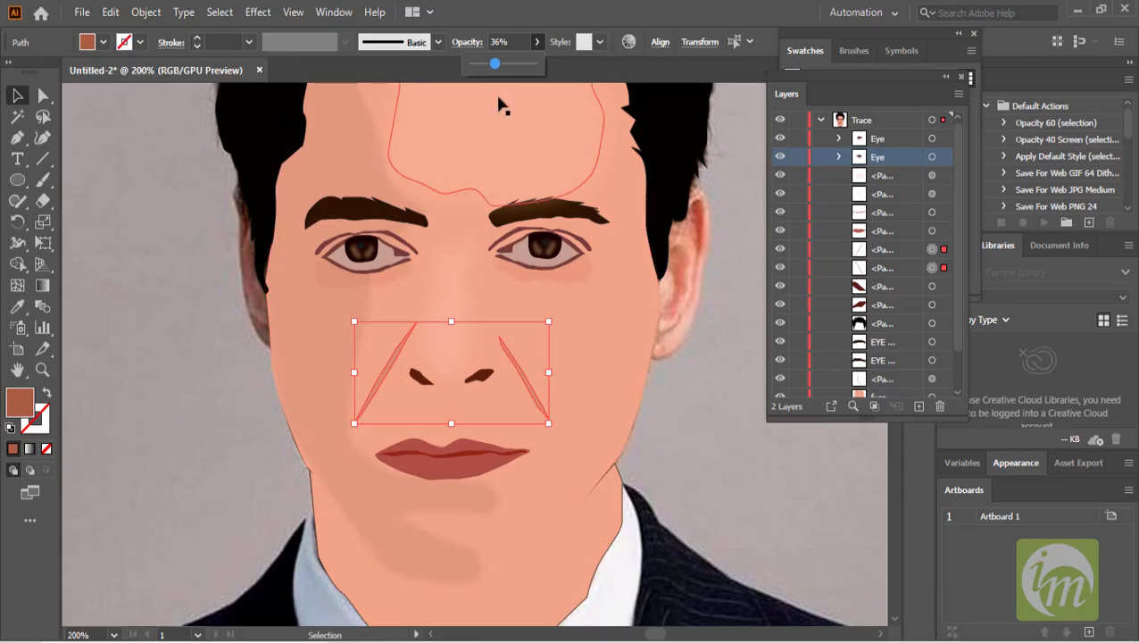
pyautogui.click(687, 378)
pyautogui.click(536, 395)
pyautogui.keyDown('shift'); pyautogui.click(387, 375); pyautogui.keyUp('shift')
# - Apply a Gaussian Blur with a radius of about 1.62 pixels to the two nose-to-mouth lines
pyautogui.click(265, 18)
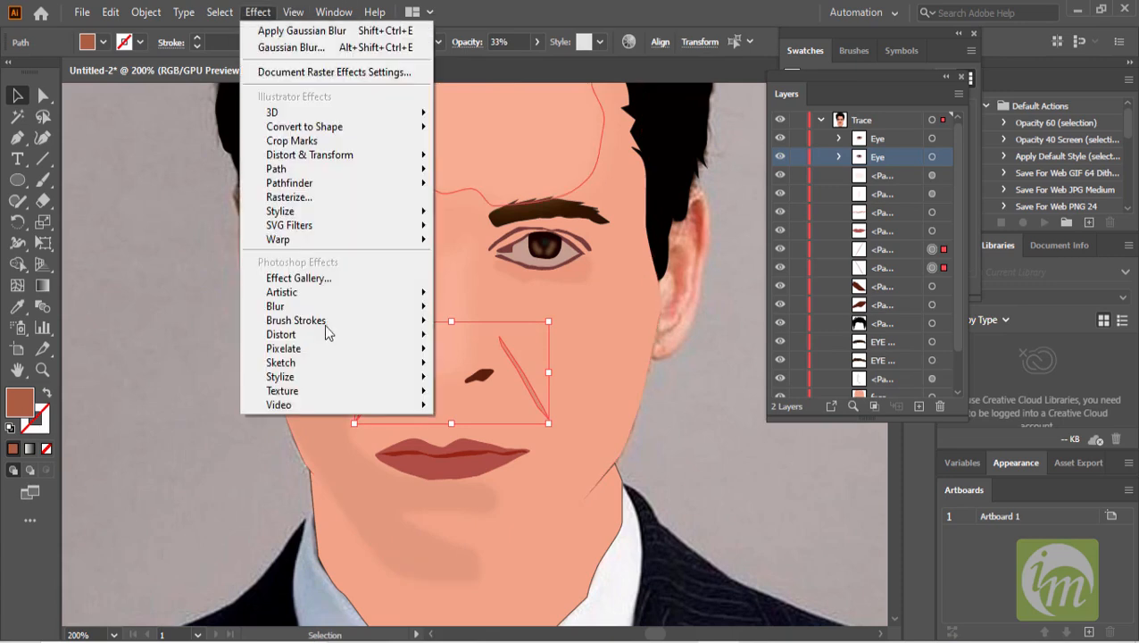
pyautogui.moveTo(344, 308)
pyautogui.click(486, 308)
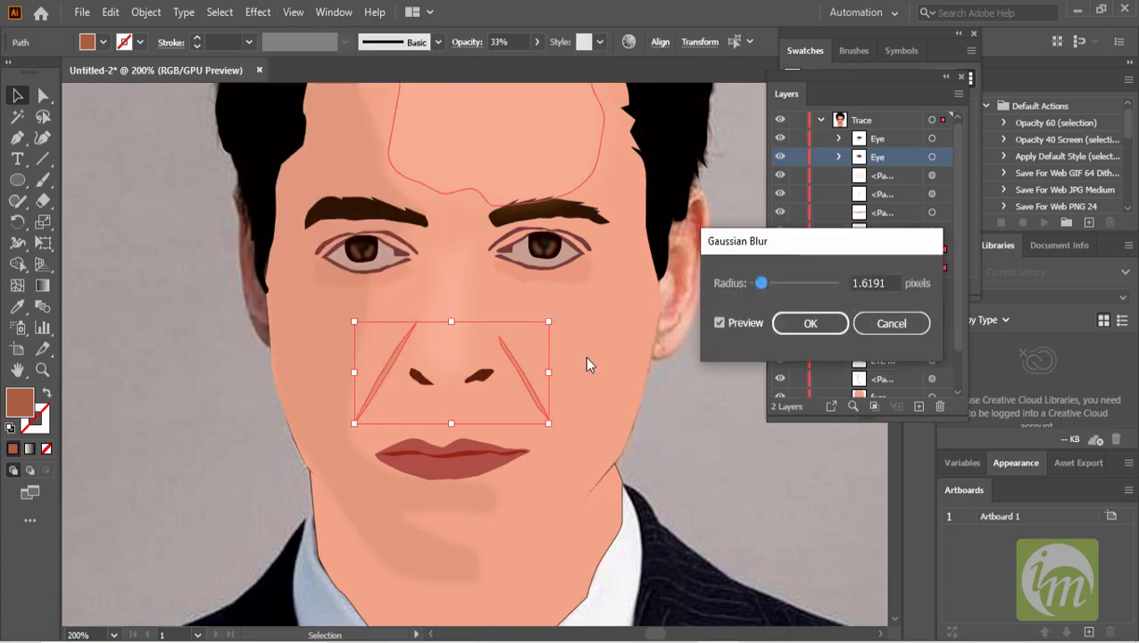
pyautogui.click(810, 323)
pyautogui.click(714, 403)
# - Toggle the visibility of the top paths in the Trace layer to compare the face with and without them
pyautogui.hotkey('ctrl', '-')
pyautogui.scroll(-1, 718, 407)
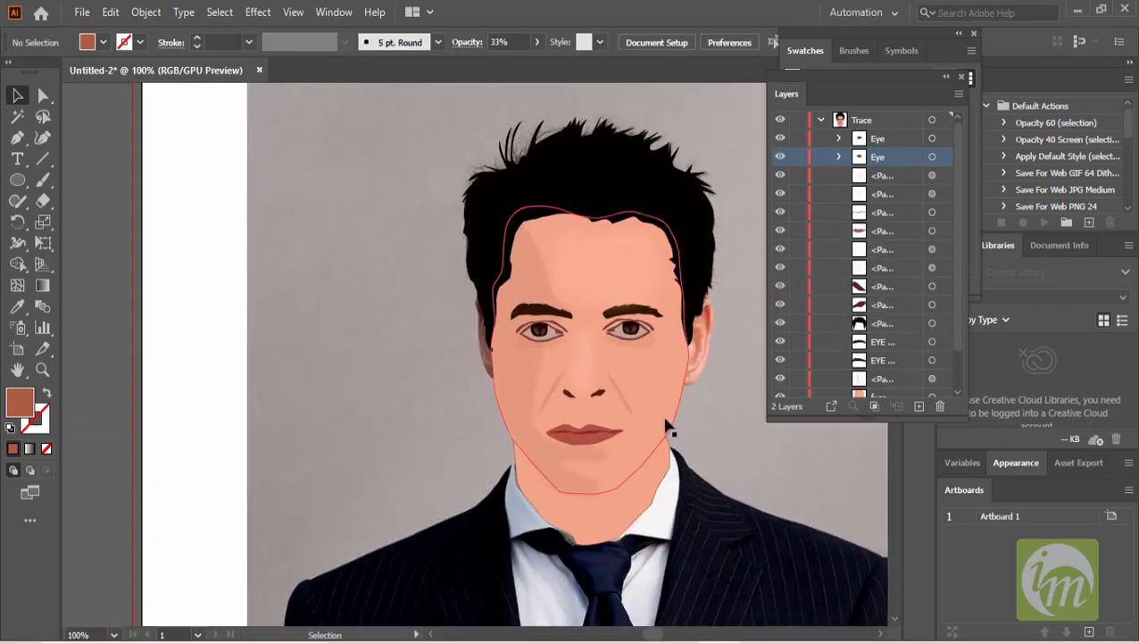
pyautogui.scroll(2, 666, 417)
pyautogui.moveTo(577, 347); pyautogui.dragTo(551, 346)
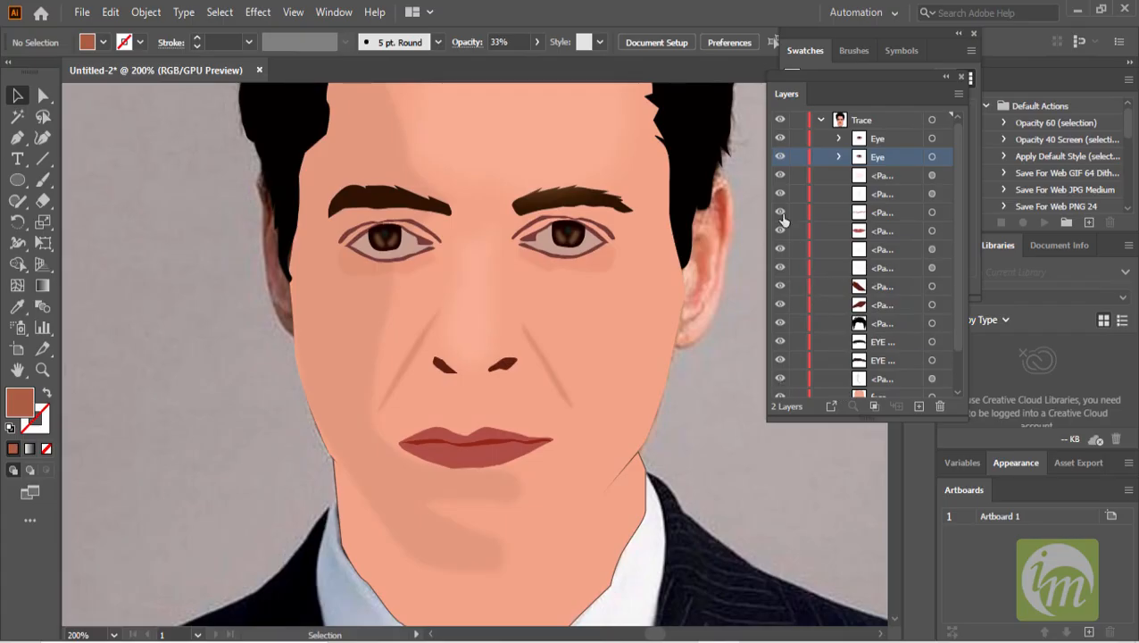
pyautogui.moveTo(783, 175); pyautogui.dragTo(781, 196)
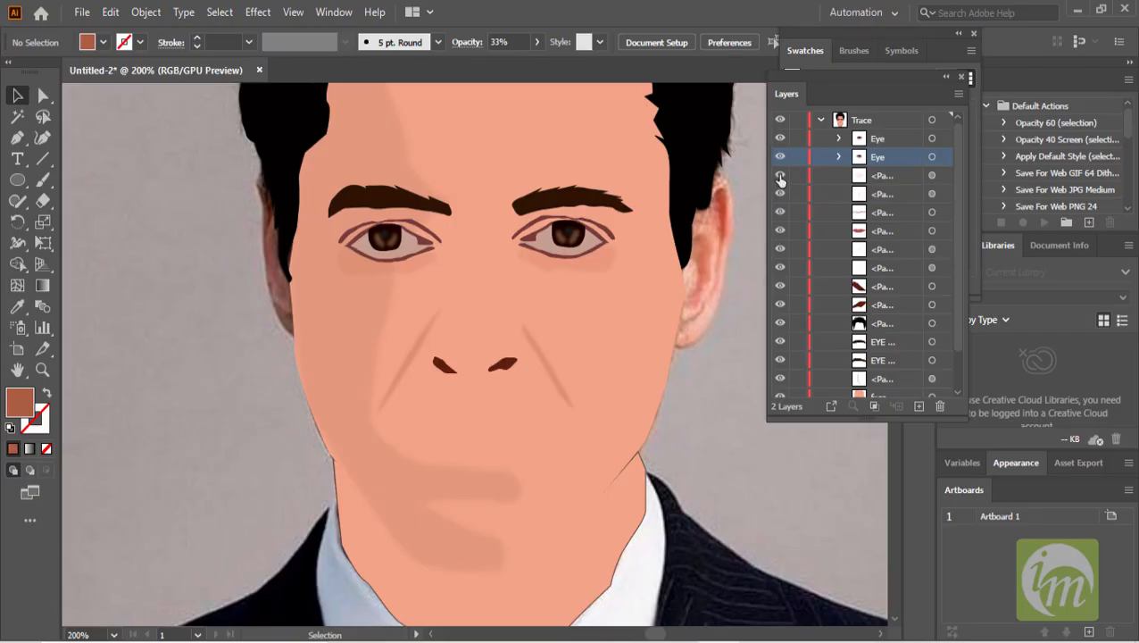
pyautogui.moveTo(780, 176); pyautogui.dragTo(780, 195)
# - Group the two lip paths in the Trace layer into a single group
pyautogui.click(889, 214)
pyautogui.keyDown('shift'); pyautogui.click(886, 231); pyautogui.keyUp('shift')
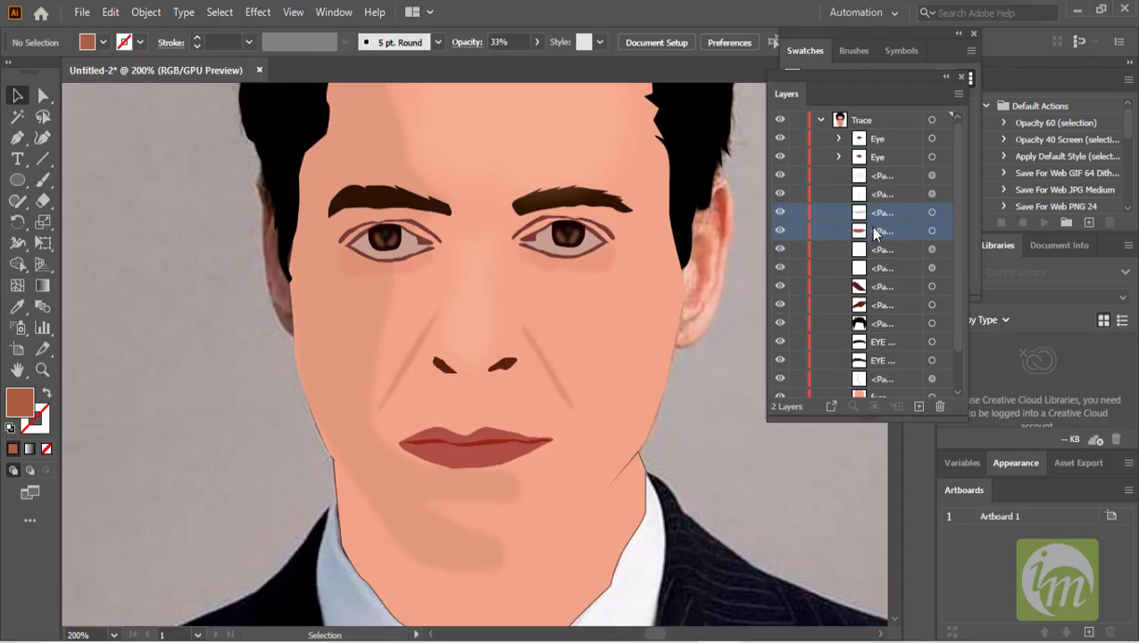
pyautogui.click(150, 12)
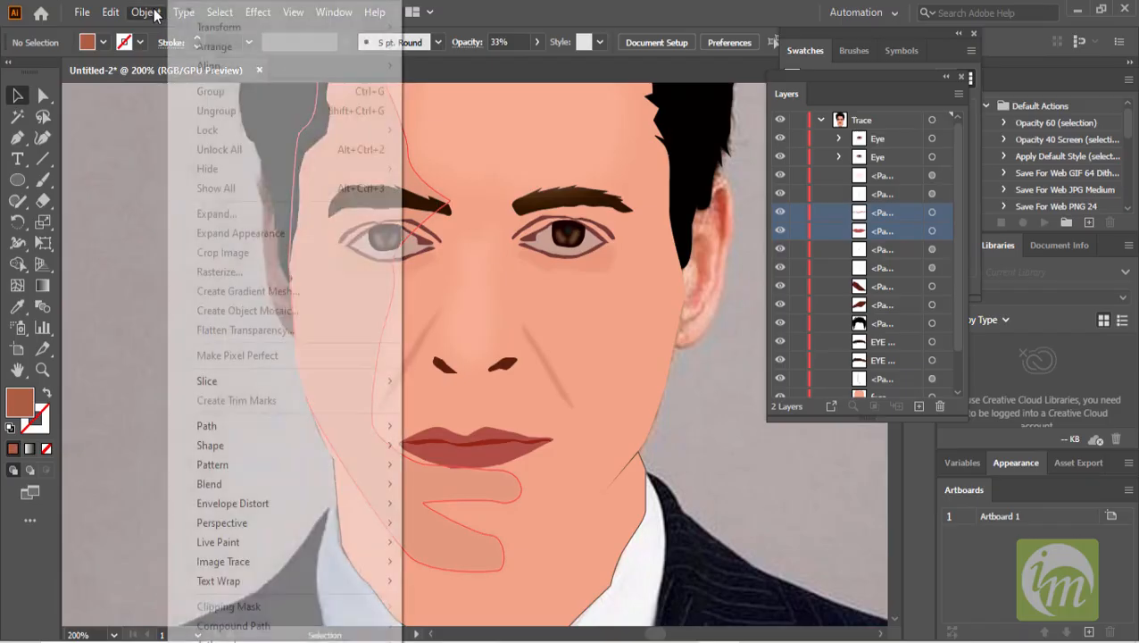
pyautogui.click(892, 234)
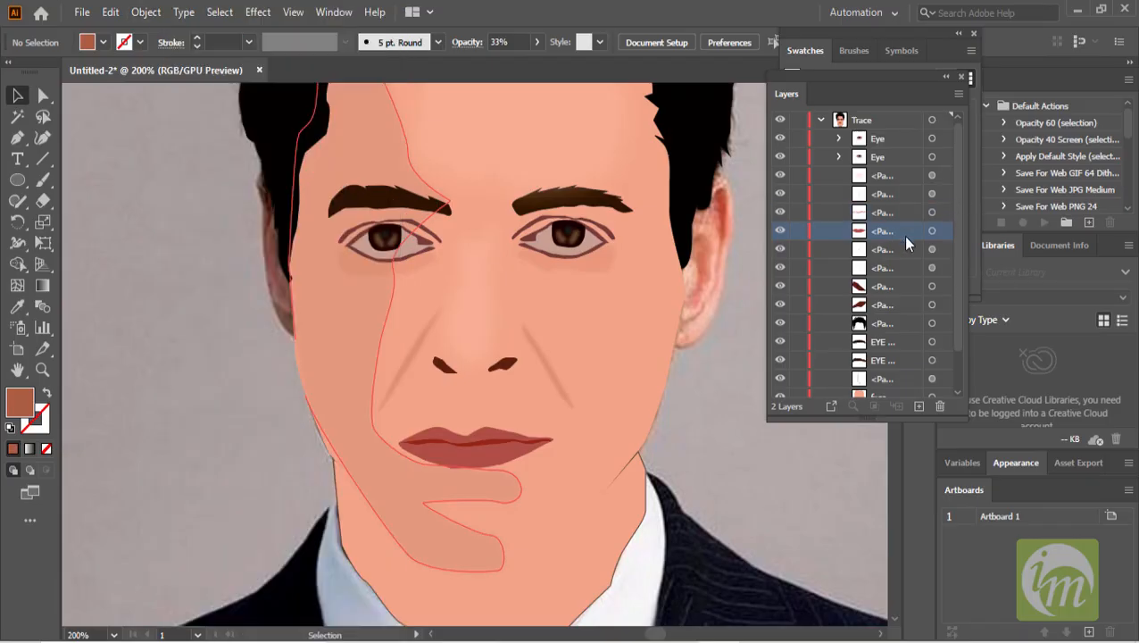
pyautogui.click(932, 232)
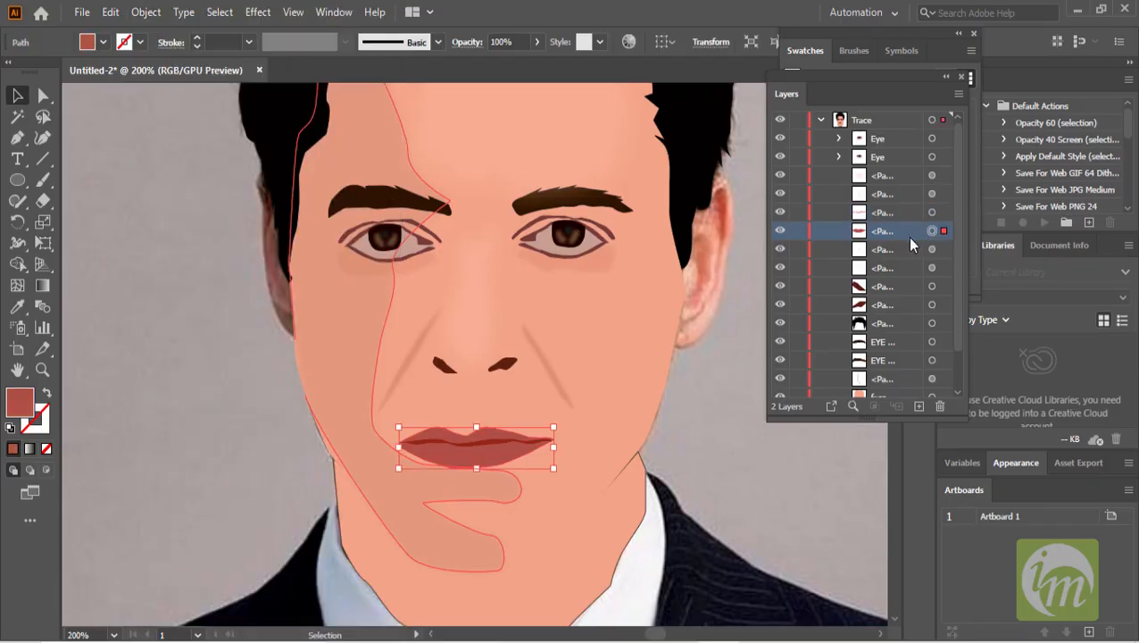
pyautogui.click(917, 219)
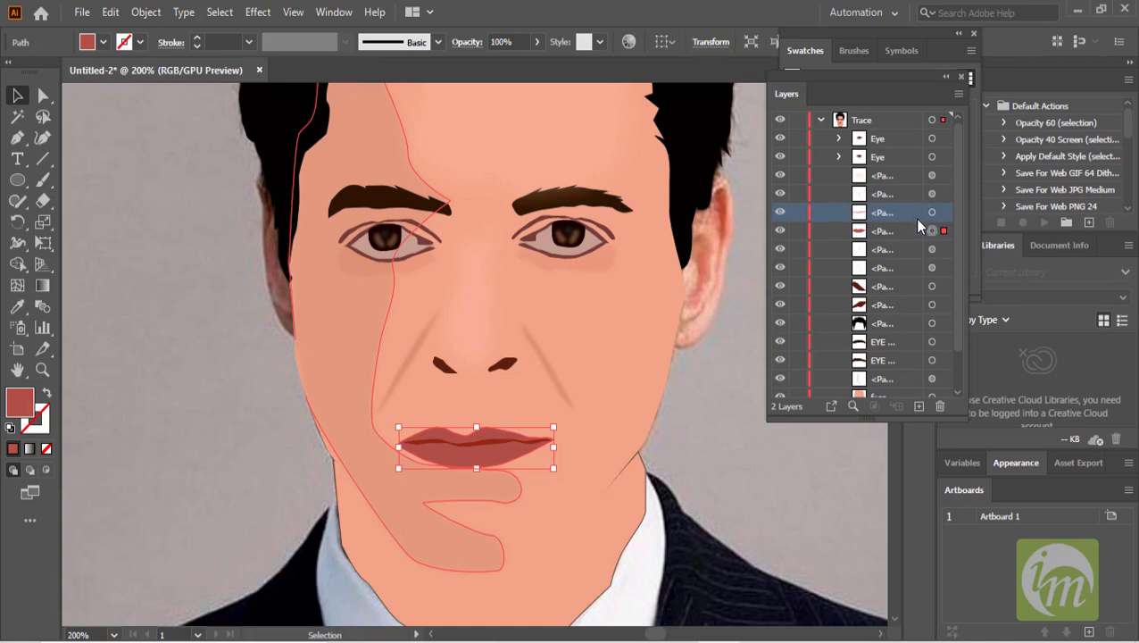
pyautogui.keyDown('shift'); pyautogui.click(907, 229); pyautogui.keyUp('shift')
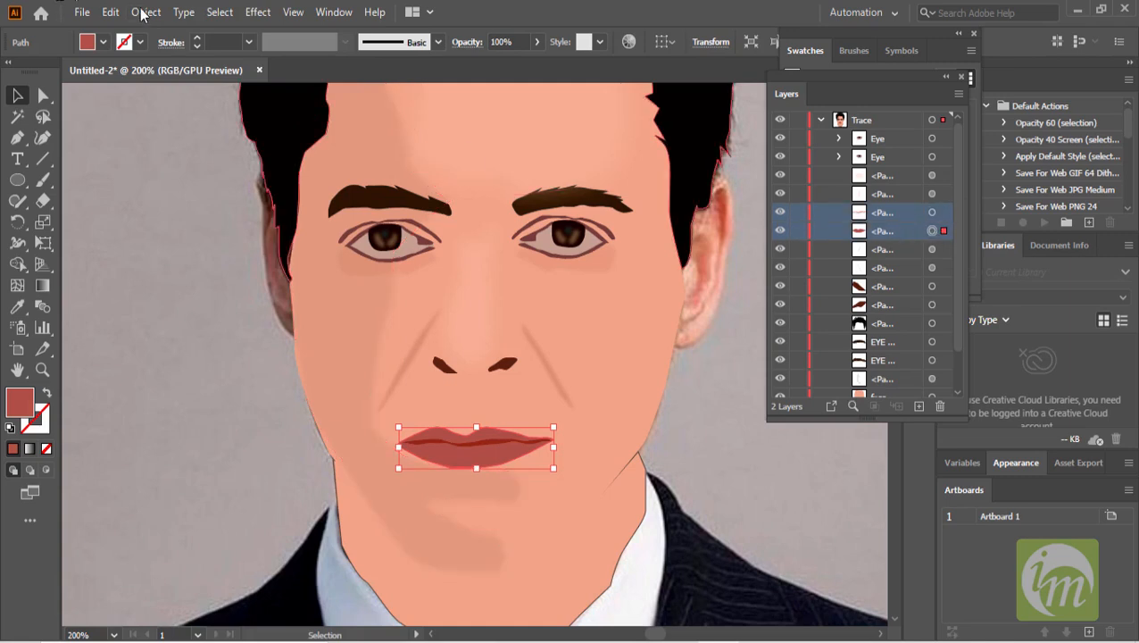
pyautogui.click(143, 13)
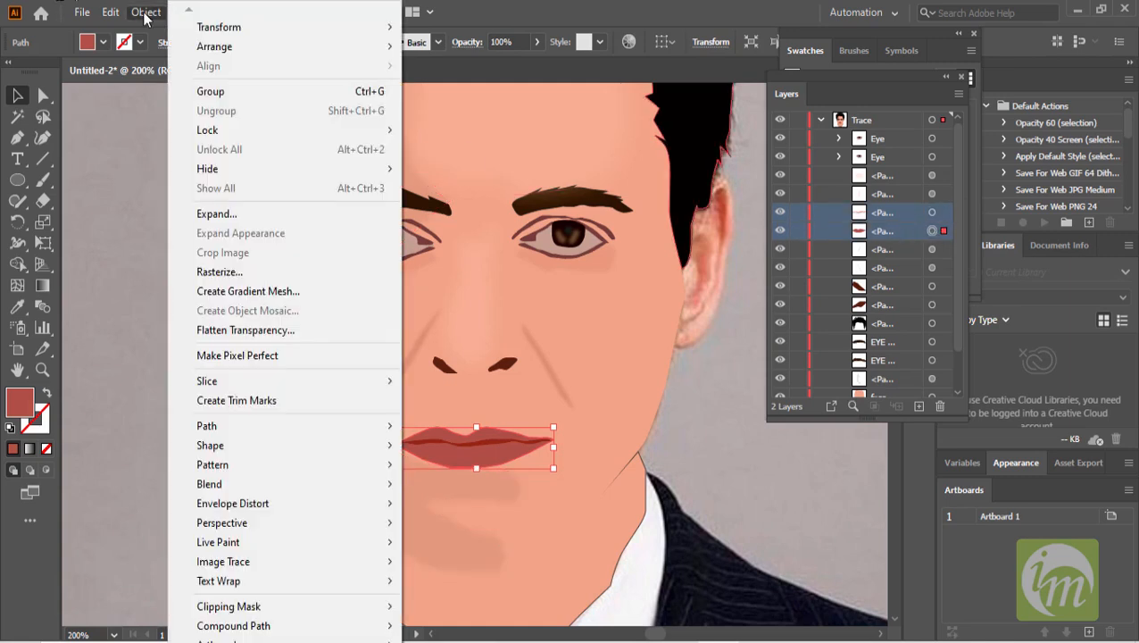
pyautogui.click(228, 91)
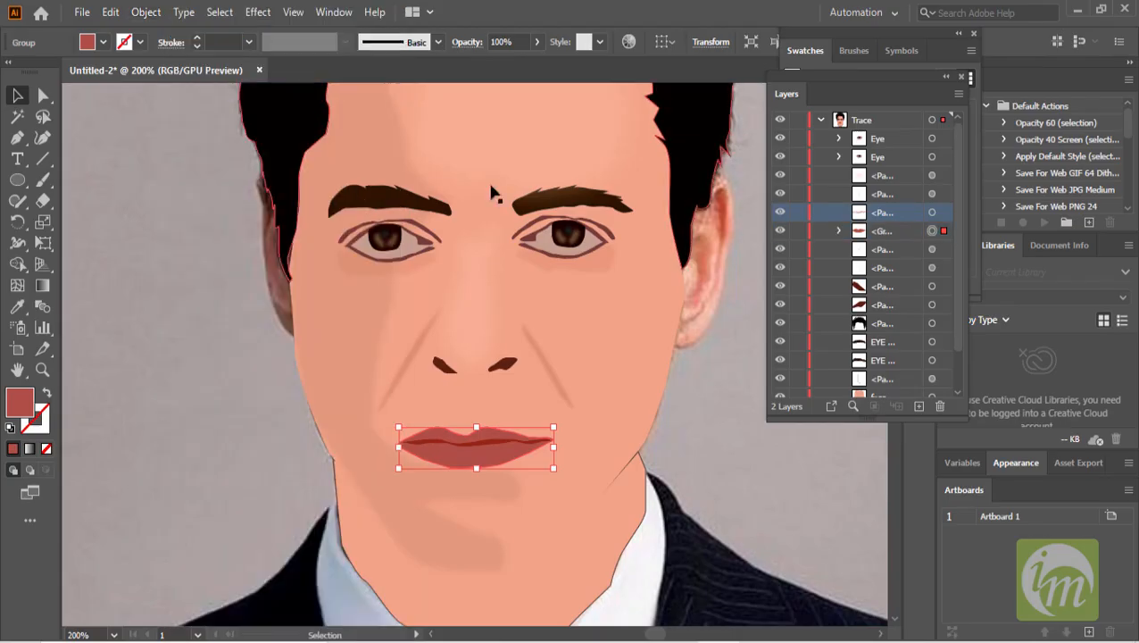
# - Move the lip group up one position in the layer stack and rename it LIP
pyautogui.click(880, 225)
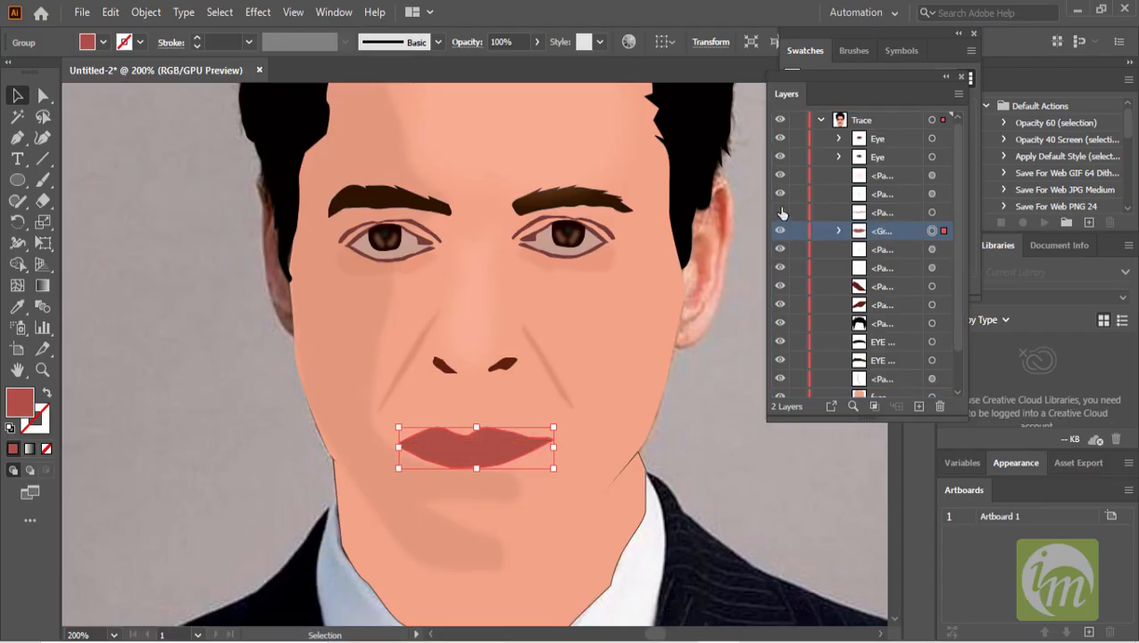
pyautogui.click(881, 231)
pyautogui.moveTo(882, 231); pyautogui.dragTo(882, 208)
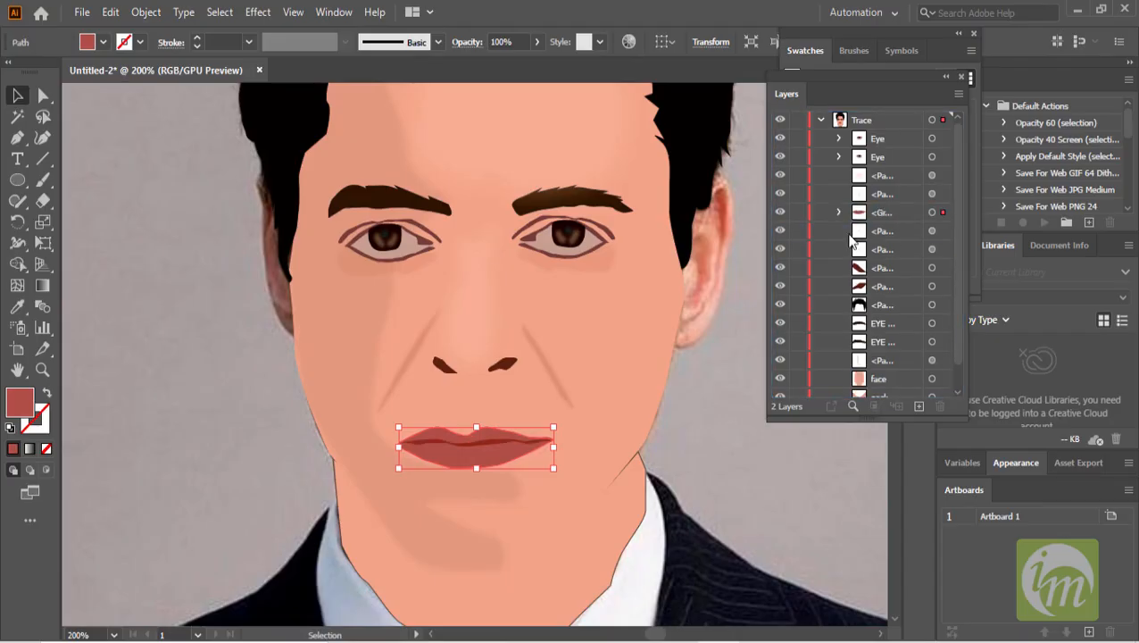
pyautogui.doubleClick(884, 212)
pyautogui.write('LIP')
pyautogui.press('Return')
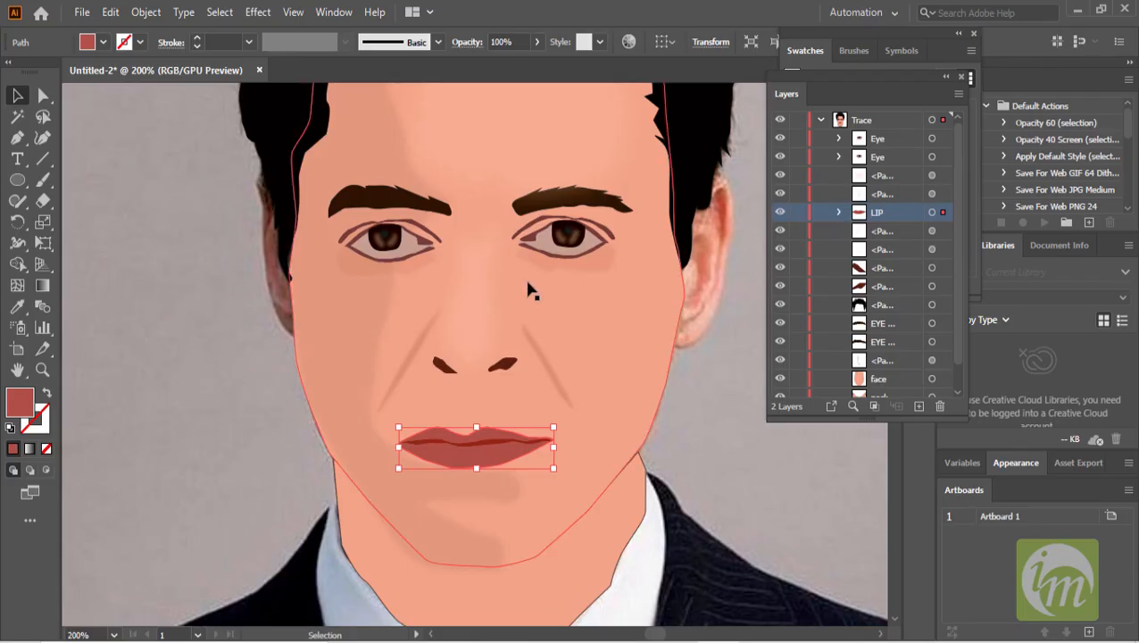
# - Deselect everything and zoom out to review the whole traced portrait on the artboard
pyautogui.keyDown('alt'); pyautogui.scroll(-1, 601, 328); pyautogui.keyUp('alt')
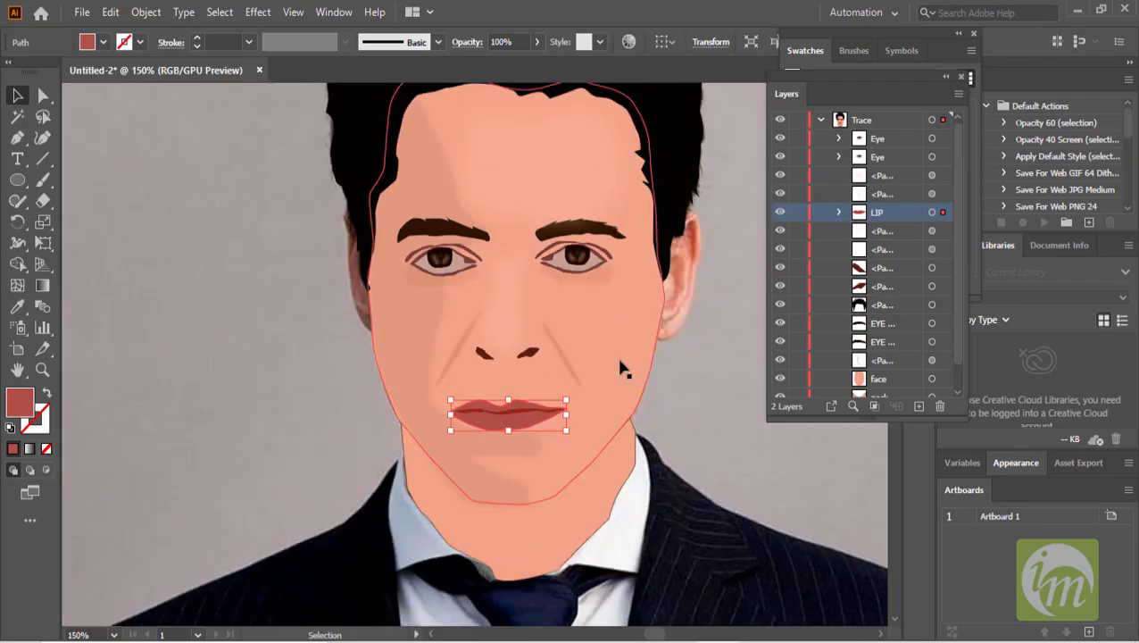
pyautogui.keyDown('alt'); pyautogui.scroll(1, 617, 366); pyautogui.keyUp('alt')
pyautogui.keyDown('alt'); pyautogui.scroll(-1, 616, 363); pyautogui.keyUp('alt')
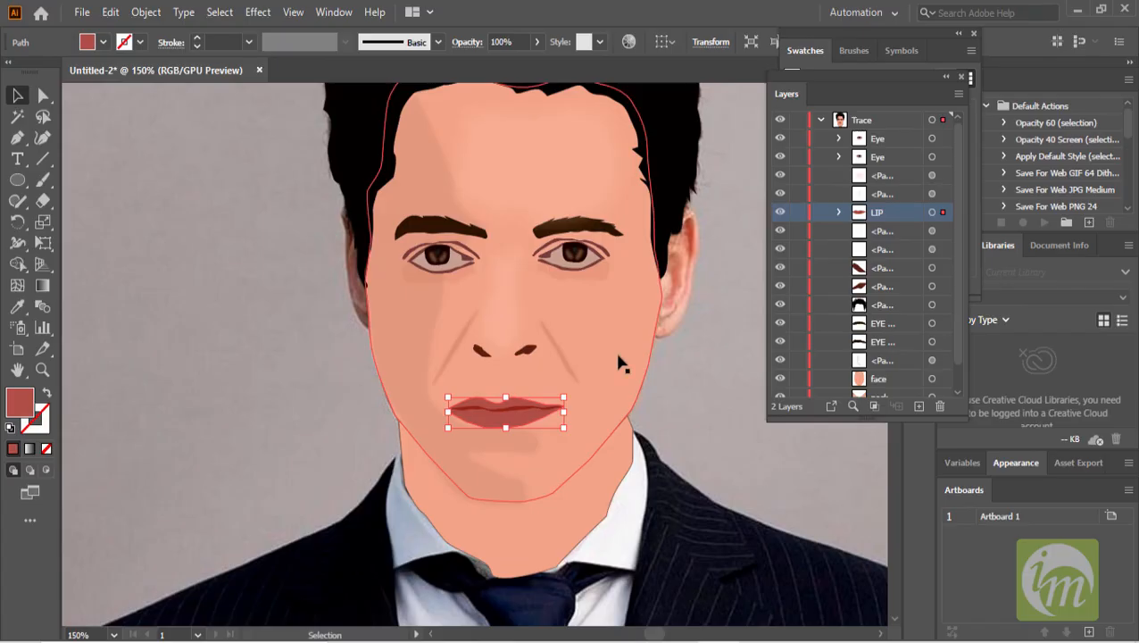
pyautogui.click(725, 348)
pyautogui.scroll(-1, 783, 386)
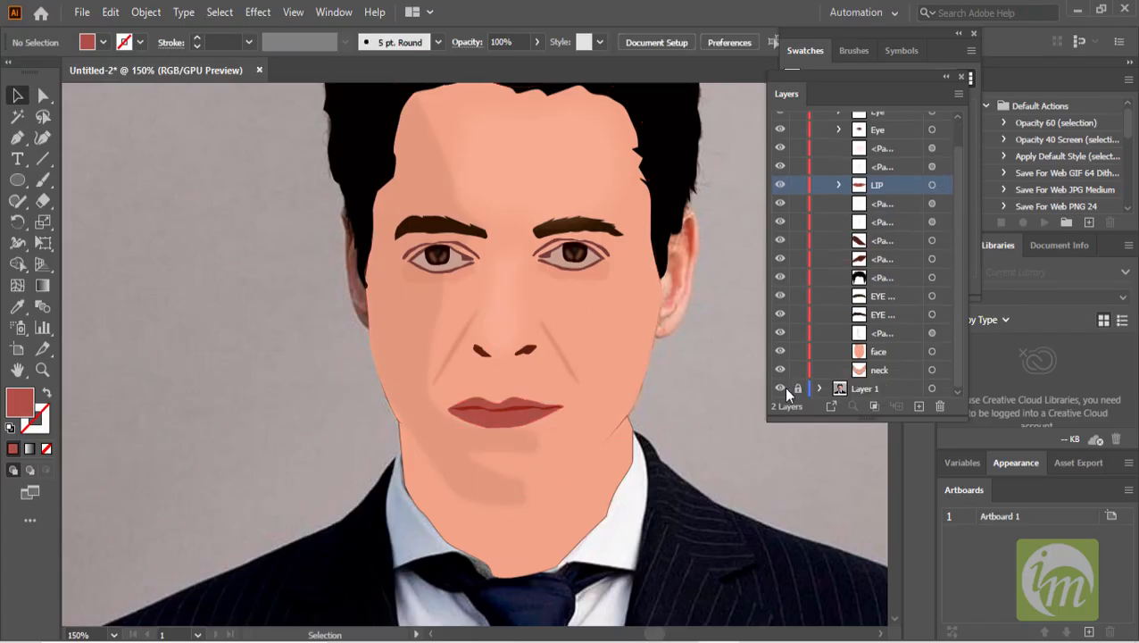
pyautogui.keyDown('alt'); pyautogui.scroll(-2, 661, 357); pyautogui.keyUp('alt')
pyautogui.keyDown('alt'); pyautogui.scroll(1, 604, 352); pyautogui.keyUp('alt')
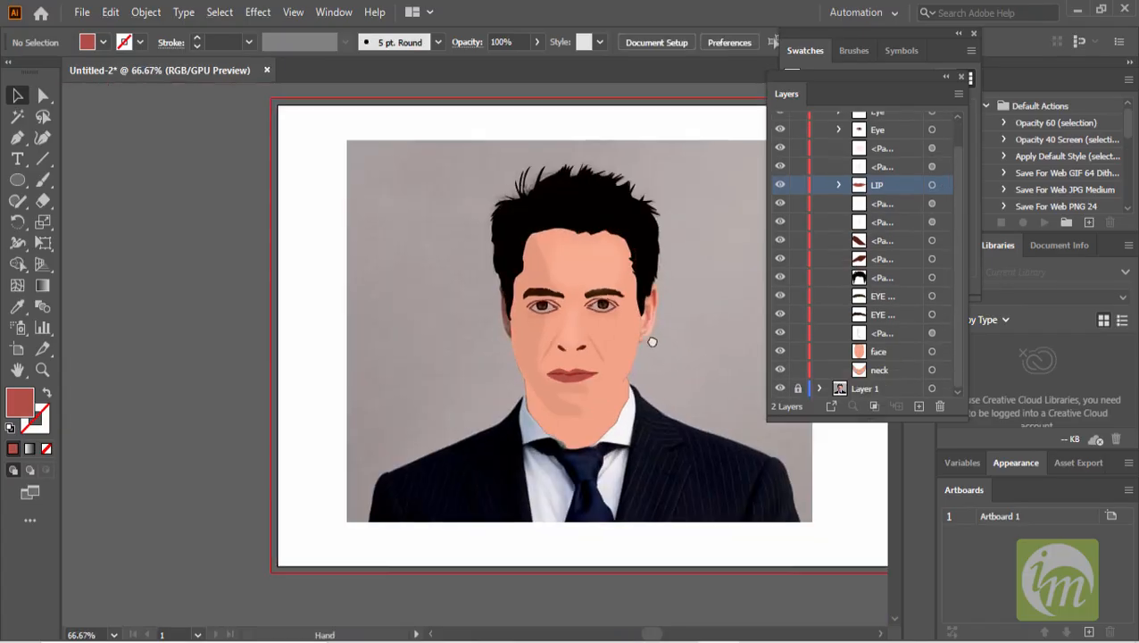